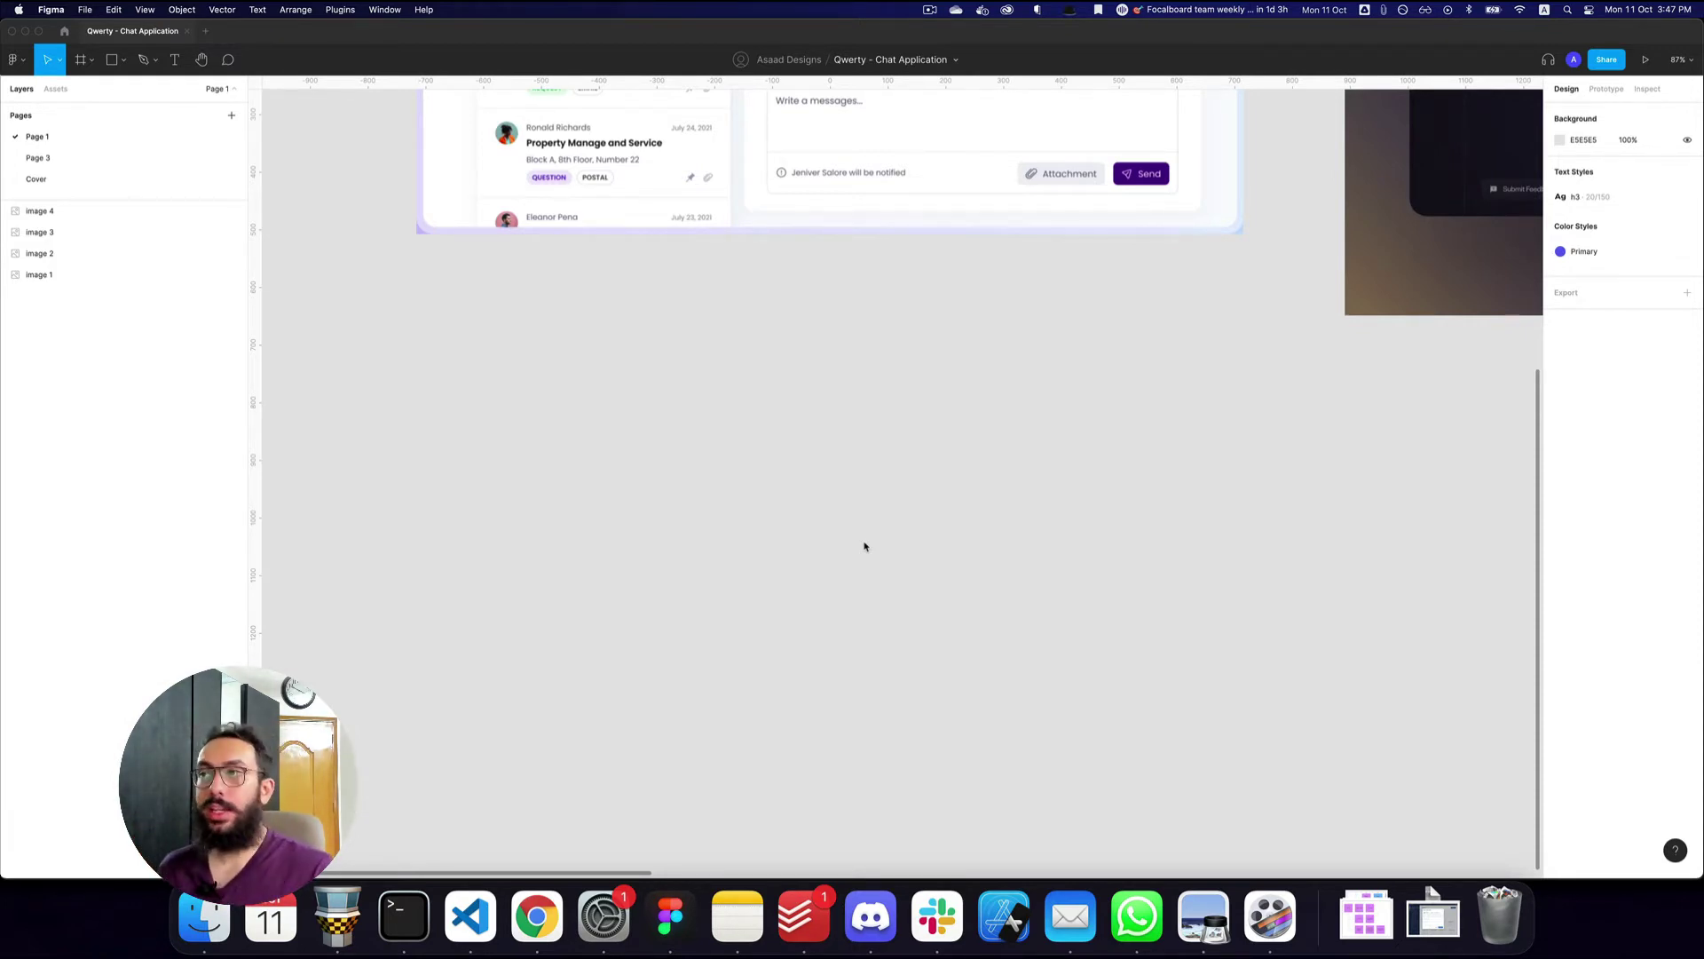
- Look over the reference chat application images placed side by side on the page
key(z)
key(space)
drag(968, 396, 868, 701)
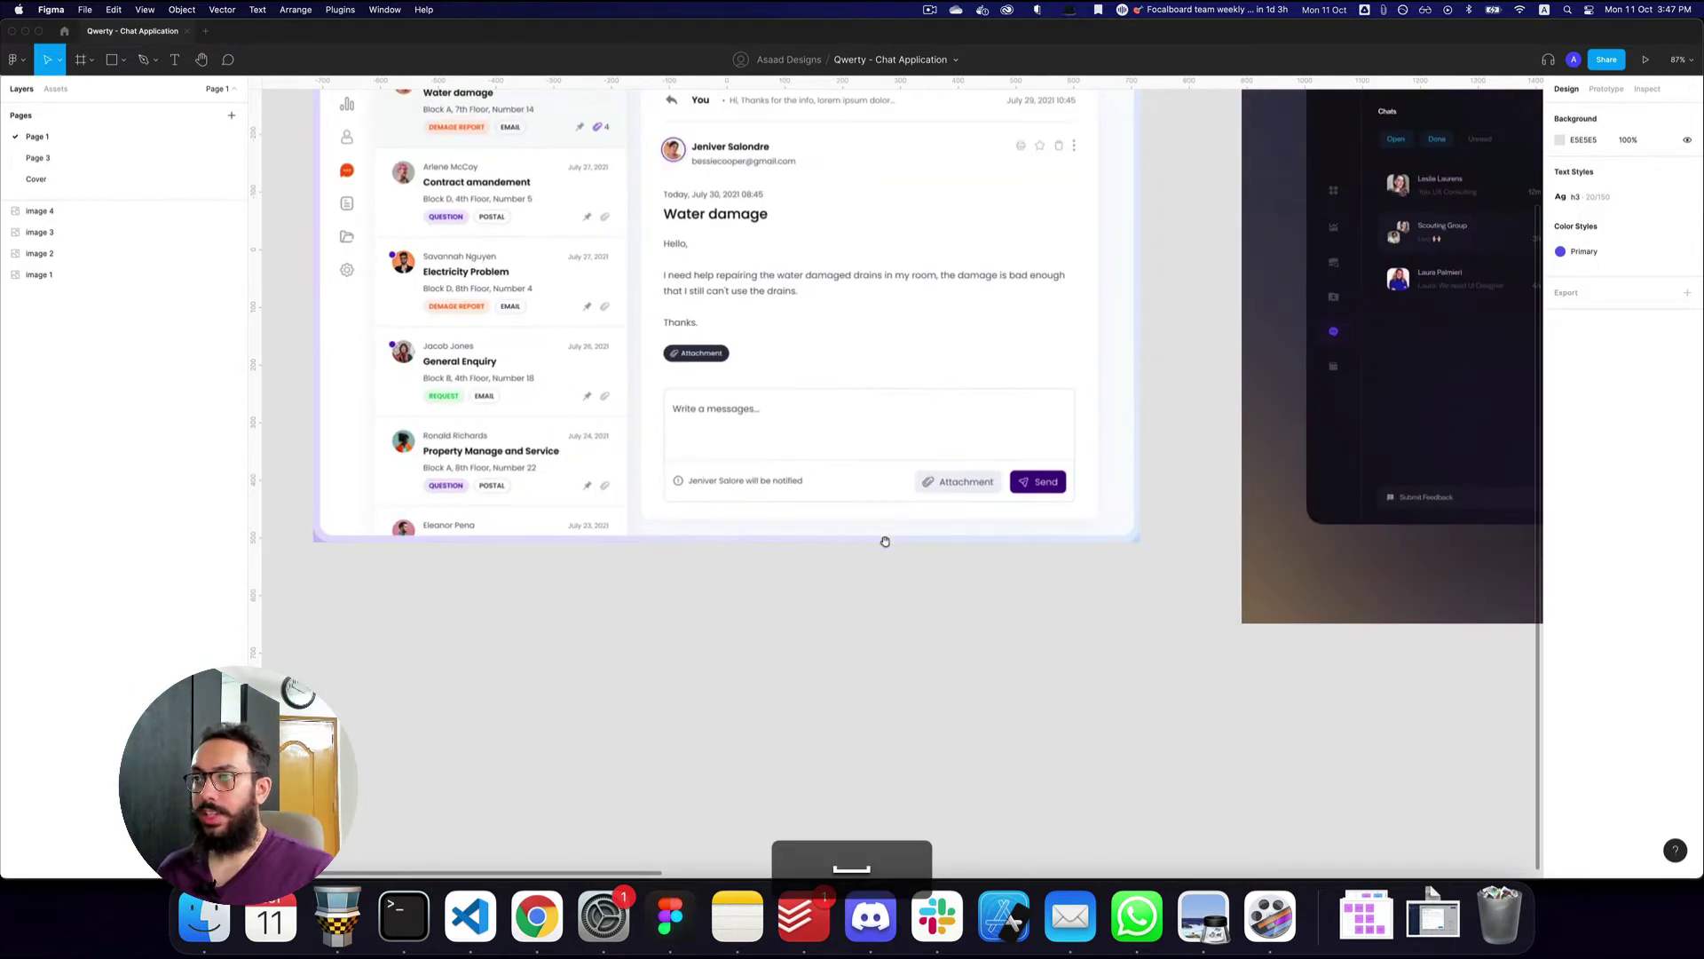
scroll(709, 430, up, 3)
scroll(710, 431, right, 10)
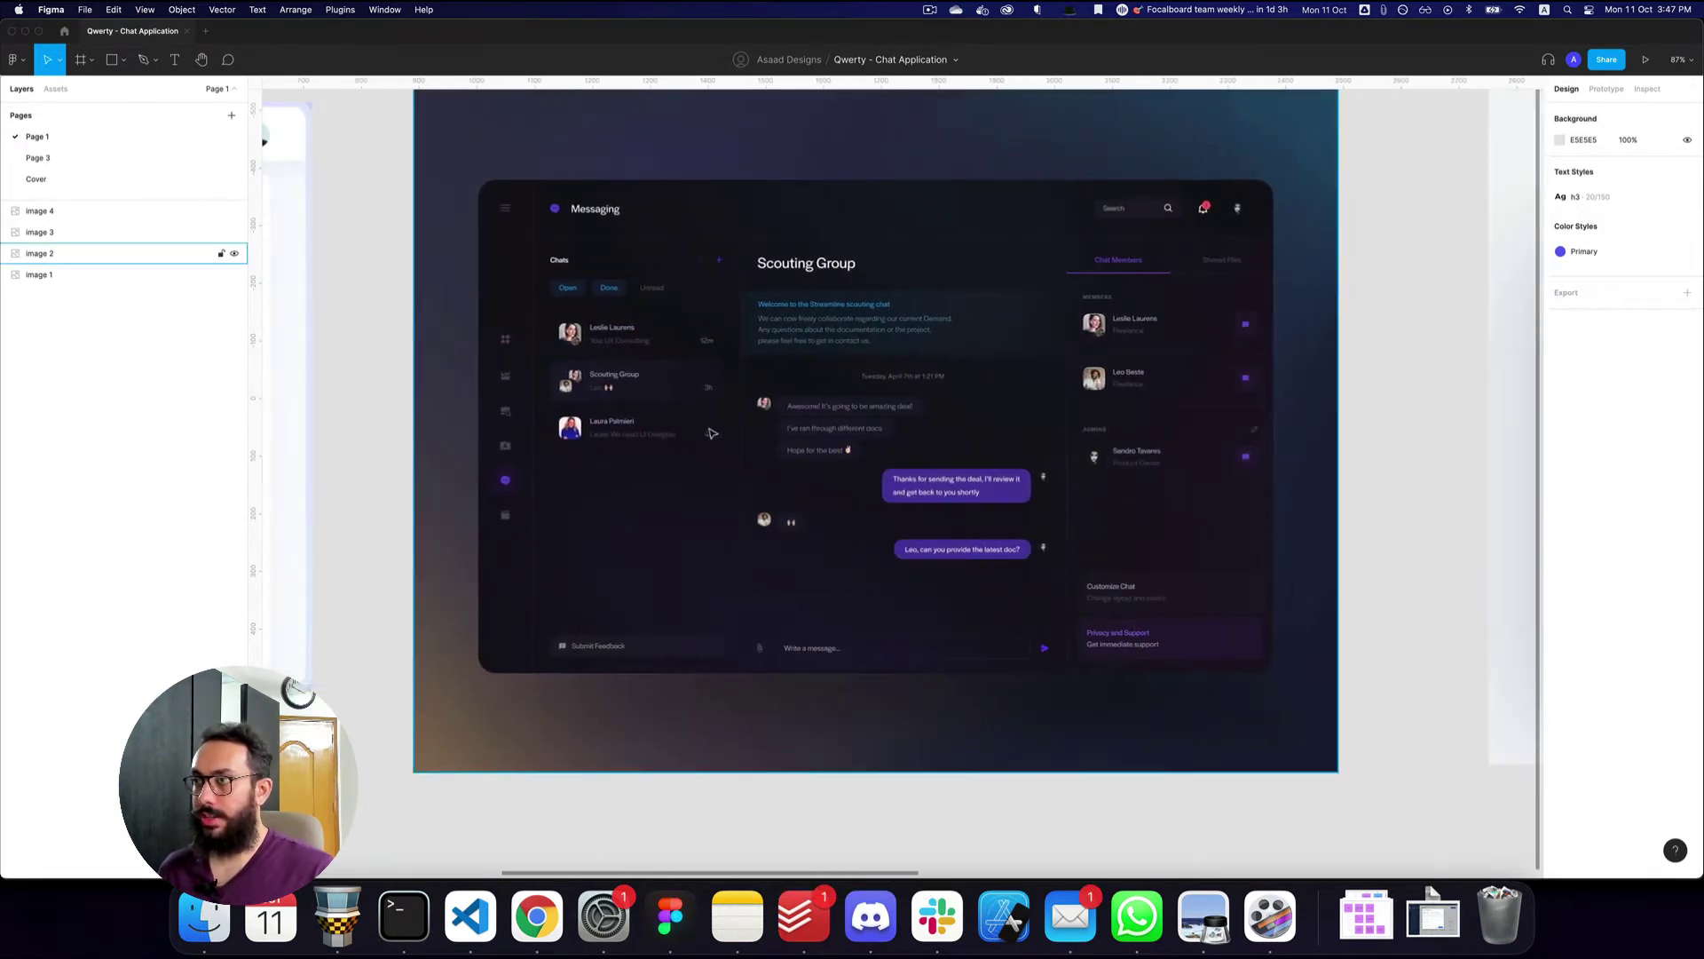
scroll(712, 433, right, 15)
key(z)
alt+click(712, 434)
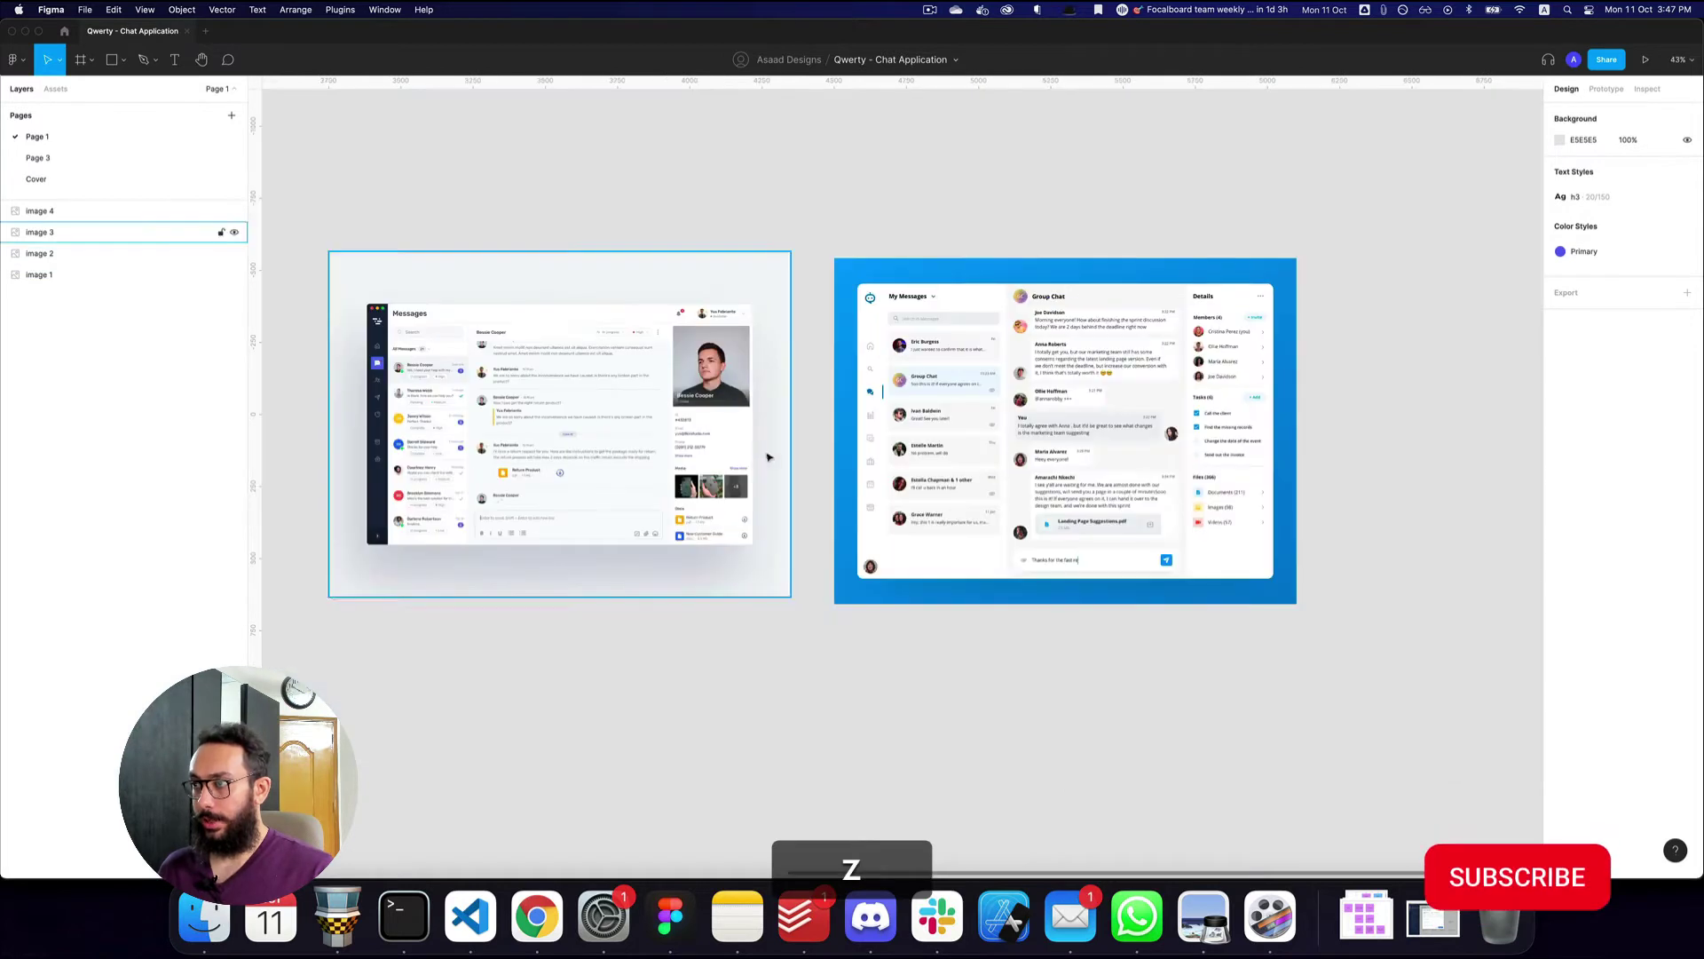
scroll(768, 457, left, 3)
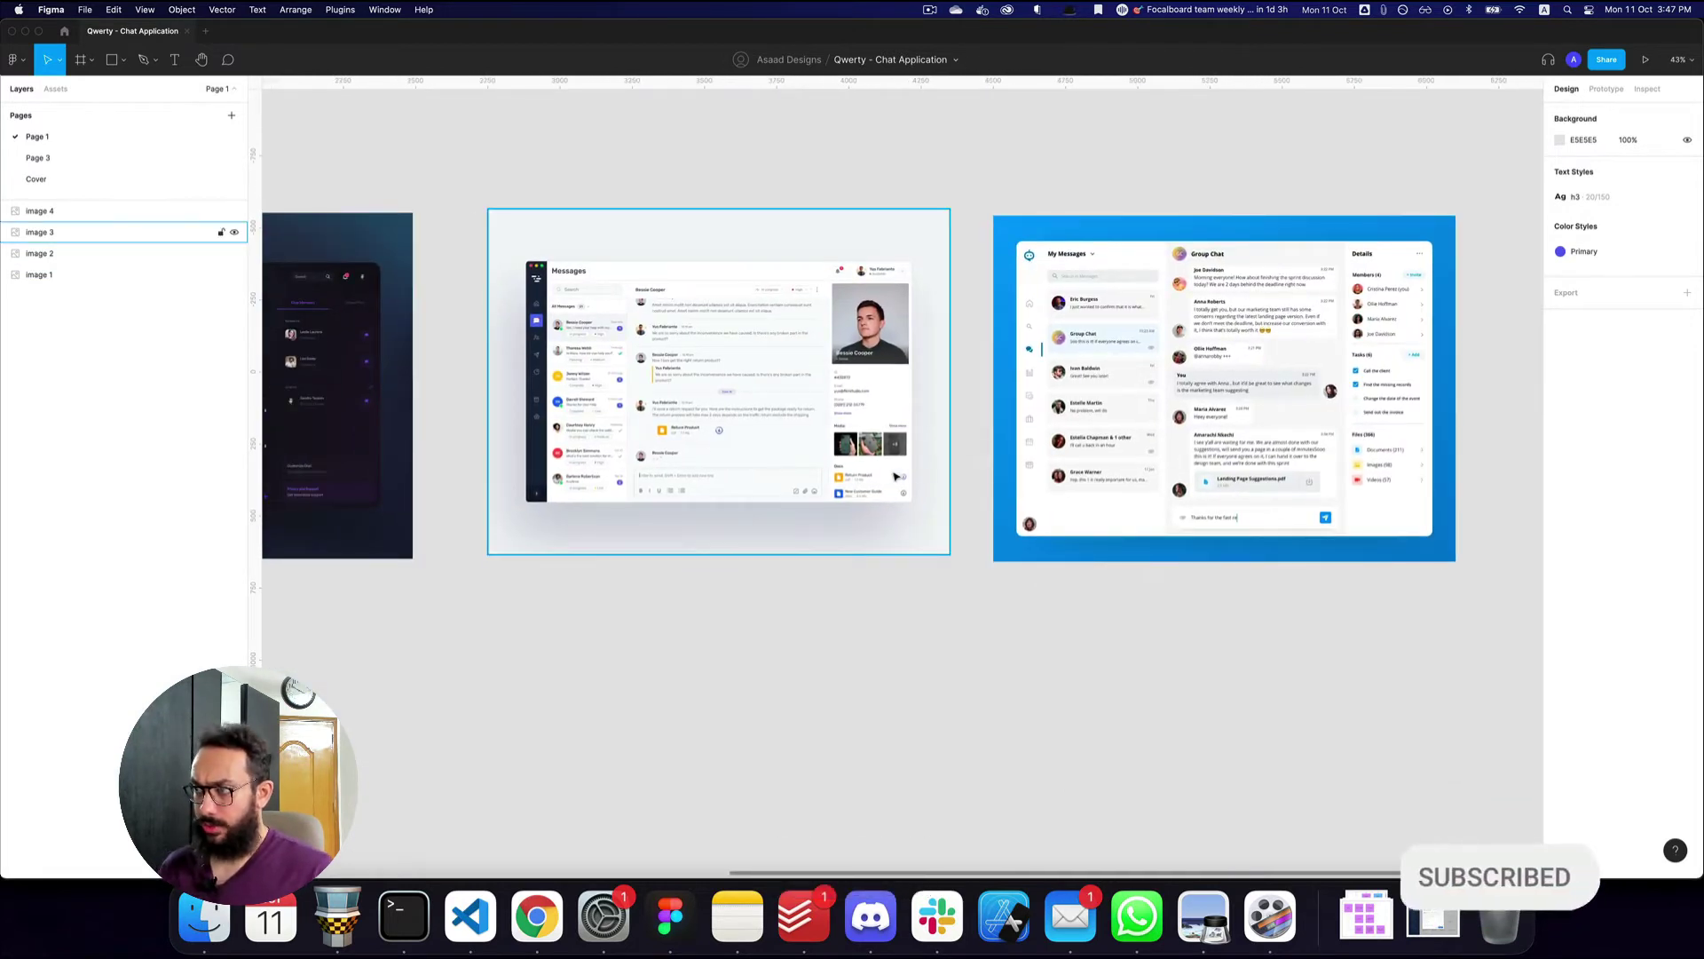
key(space)
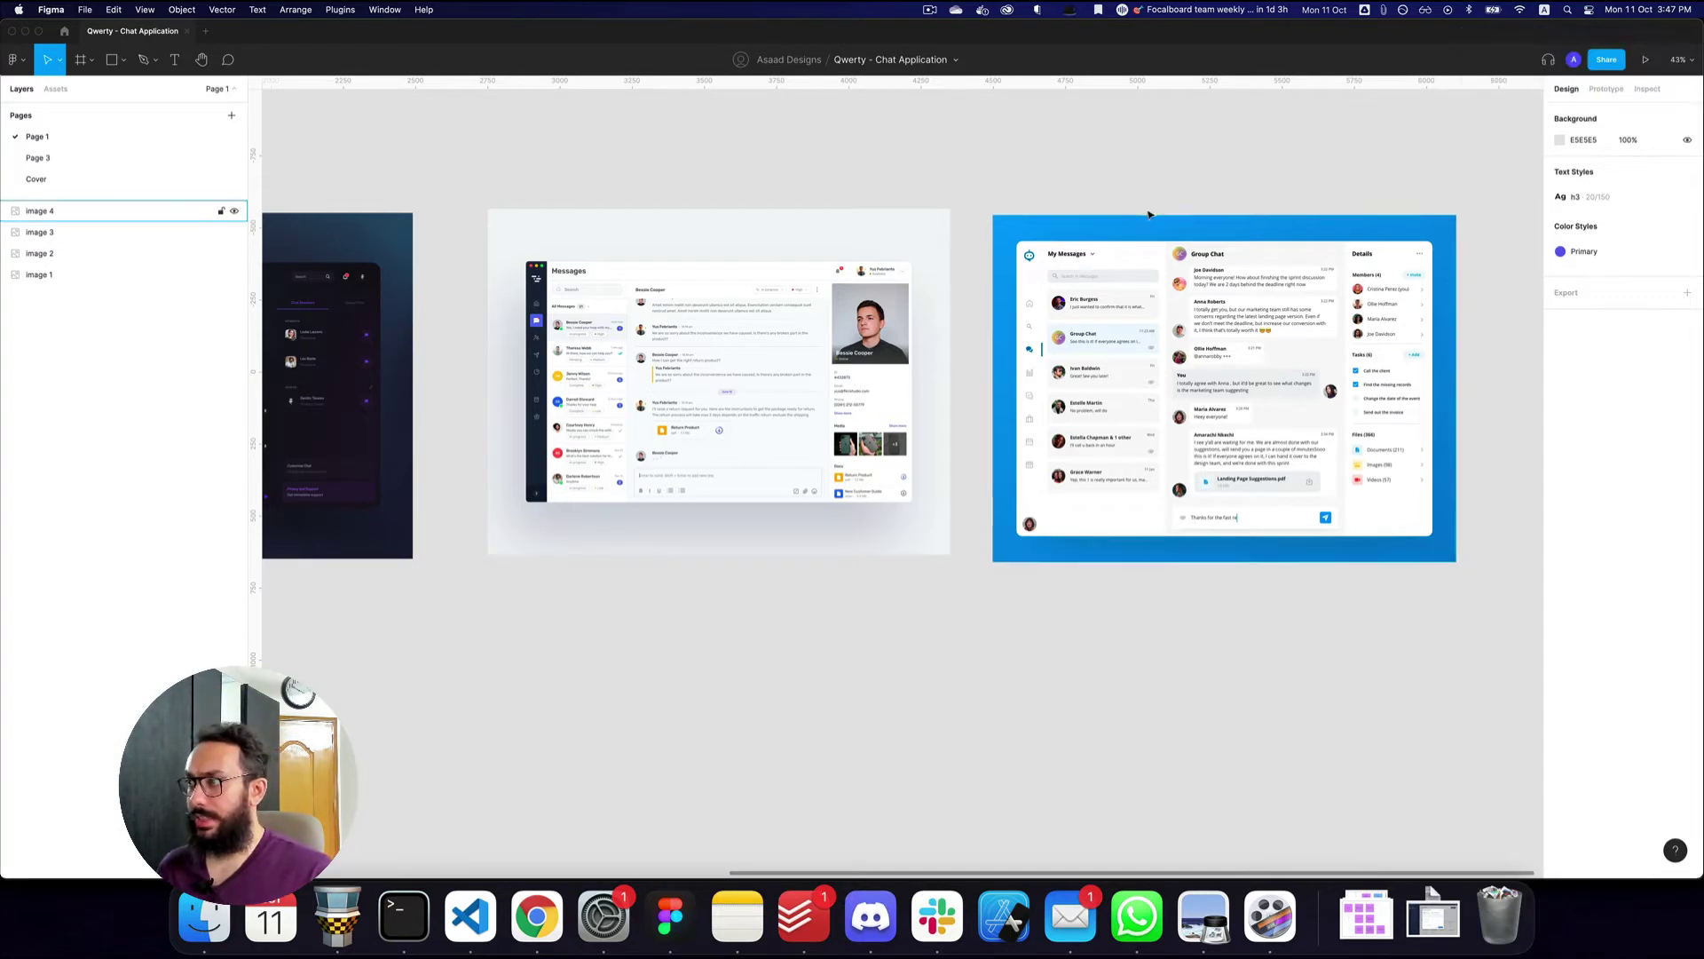
- Create a 1440 × 1024 Desktop preset frame in the empty area beneath the reference images
scroll(1149, 216, left, 5)
key(space)
drag(887, 413, 1198, 201)
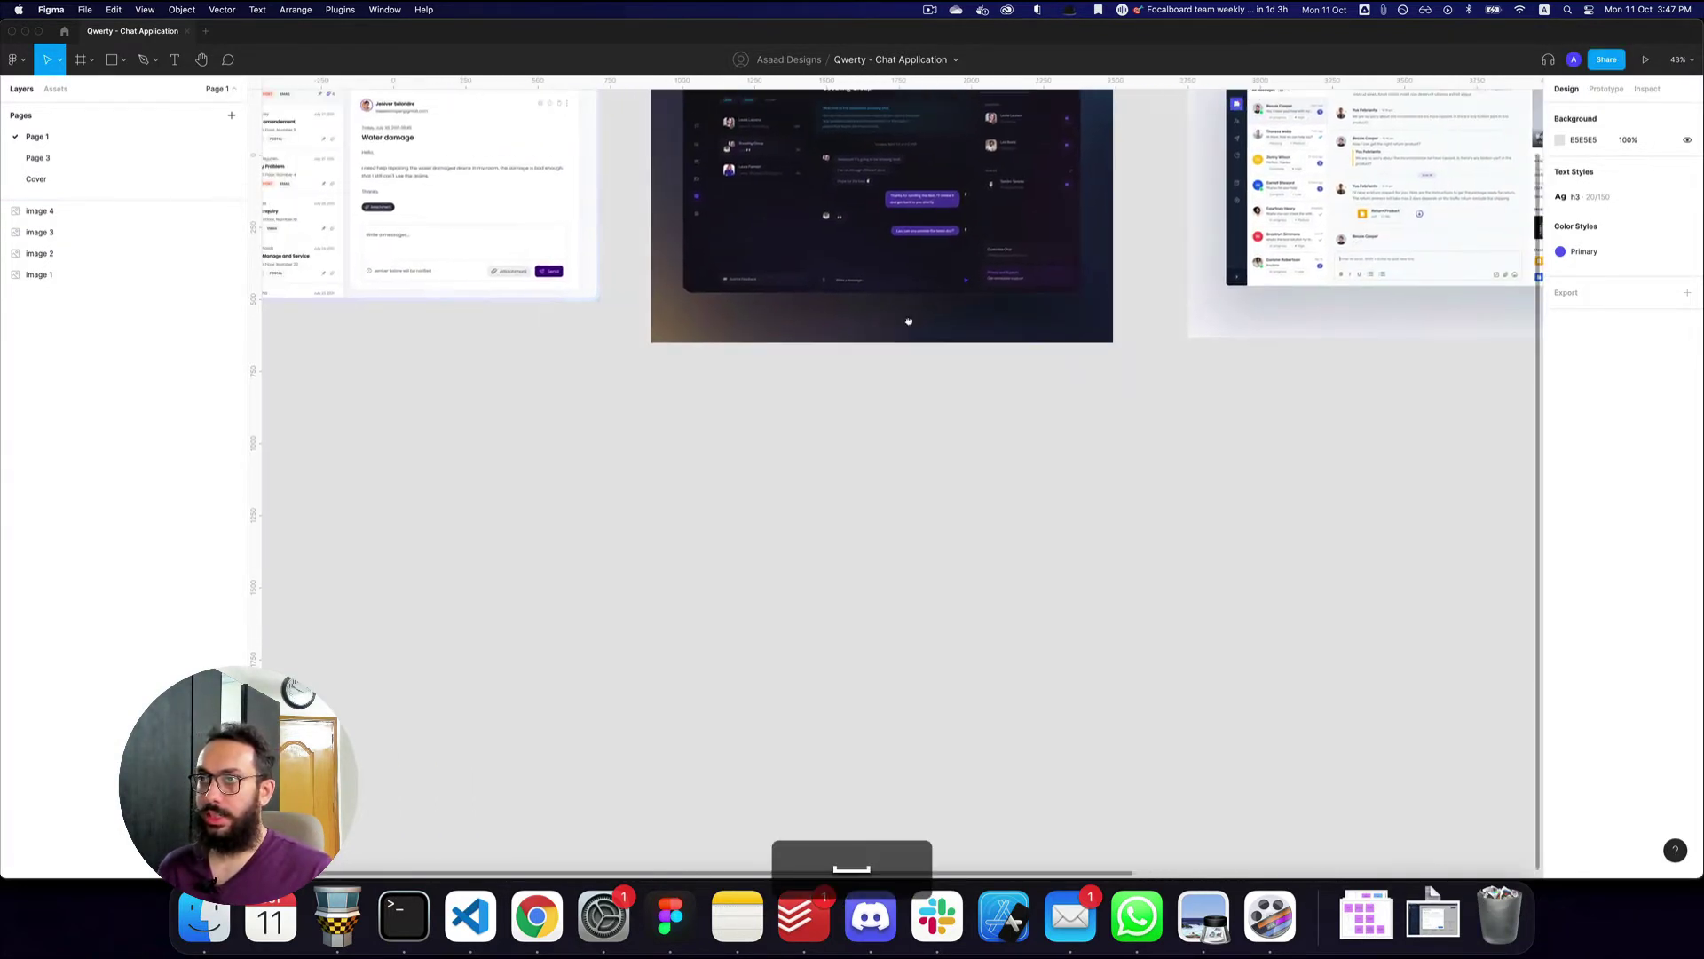
drag(849, 349, 1202, 331)
key(a)
key(space)
drag(721, 549, 684, 443)
key(z)
click(604, 459)
click(1612, 201)
key(space)
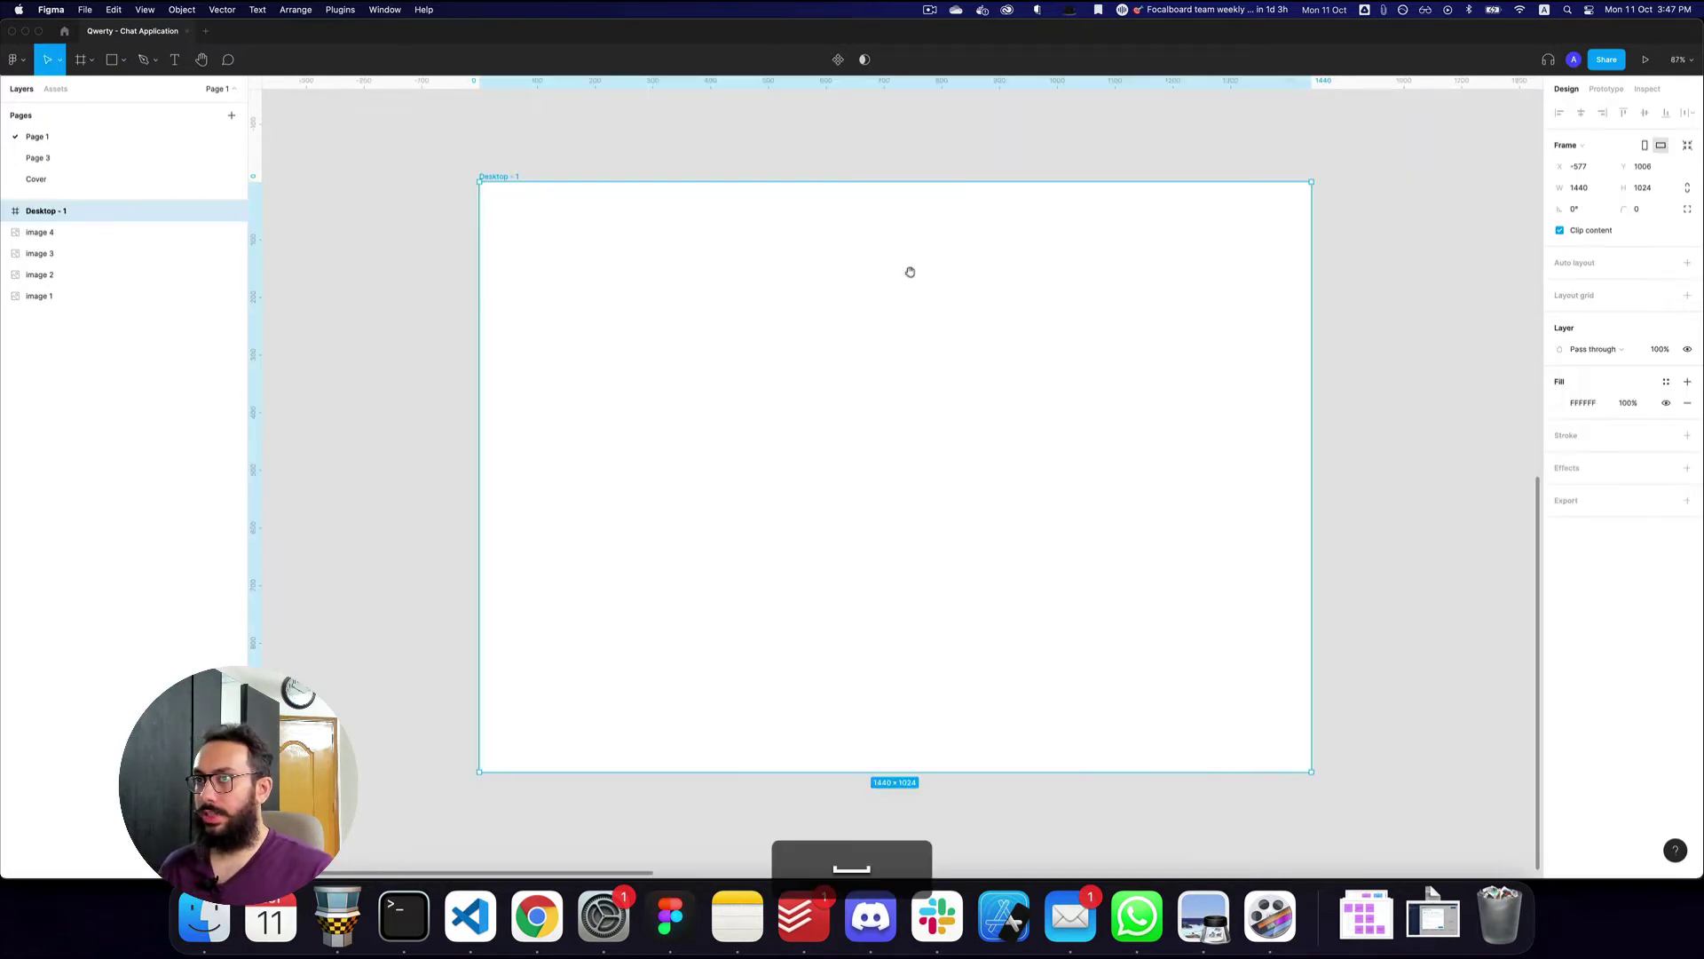
- Draw a tall sidebar frame about 174 × 980 near the desktop frame's left edge and give it auto layout
mouse_move(909, 271)
mouse_down()
mouse_move(1213, 480)
mouse_move(1069, 426)
mouse_move(944, 268)
mouse_up()
key(z)
alt+click(1213, 479)
key(space)
scroll(1000, 409, up, 5)
key(a)
mouse_move(696, 163)
mouse_down()
mouse_move(797, 399)
mouse_move(780, 735)
mouse_move(767, 624)
mouse_move(782, 641)
mouse_up()
key(shift+a)
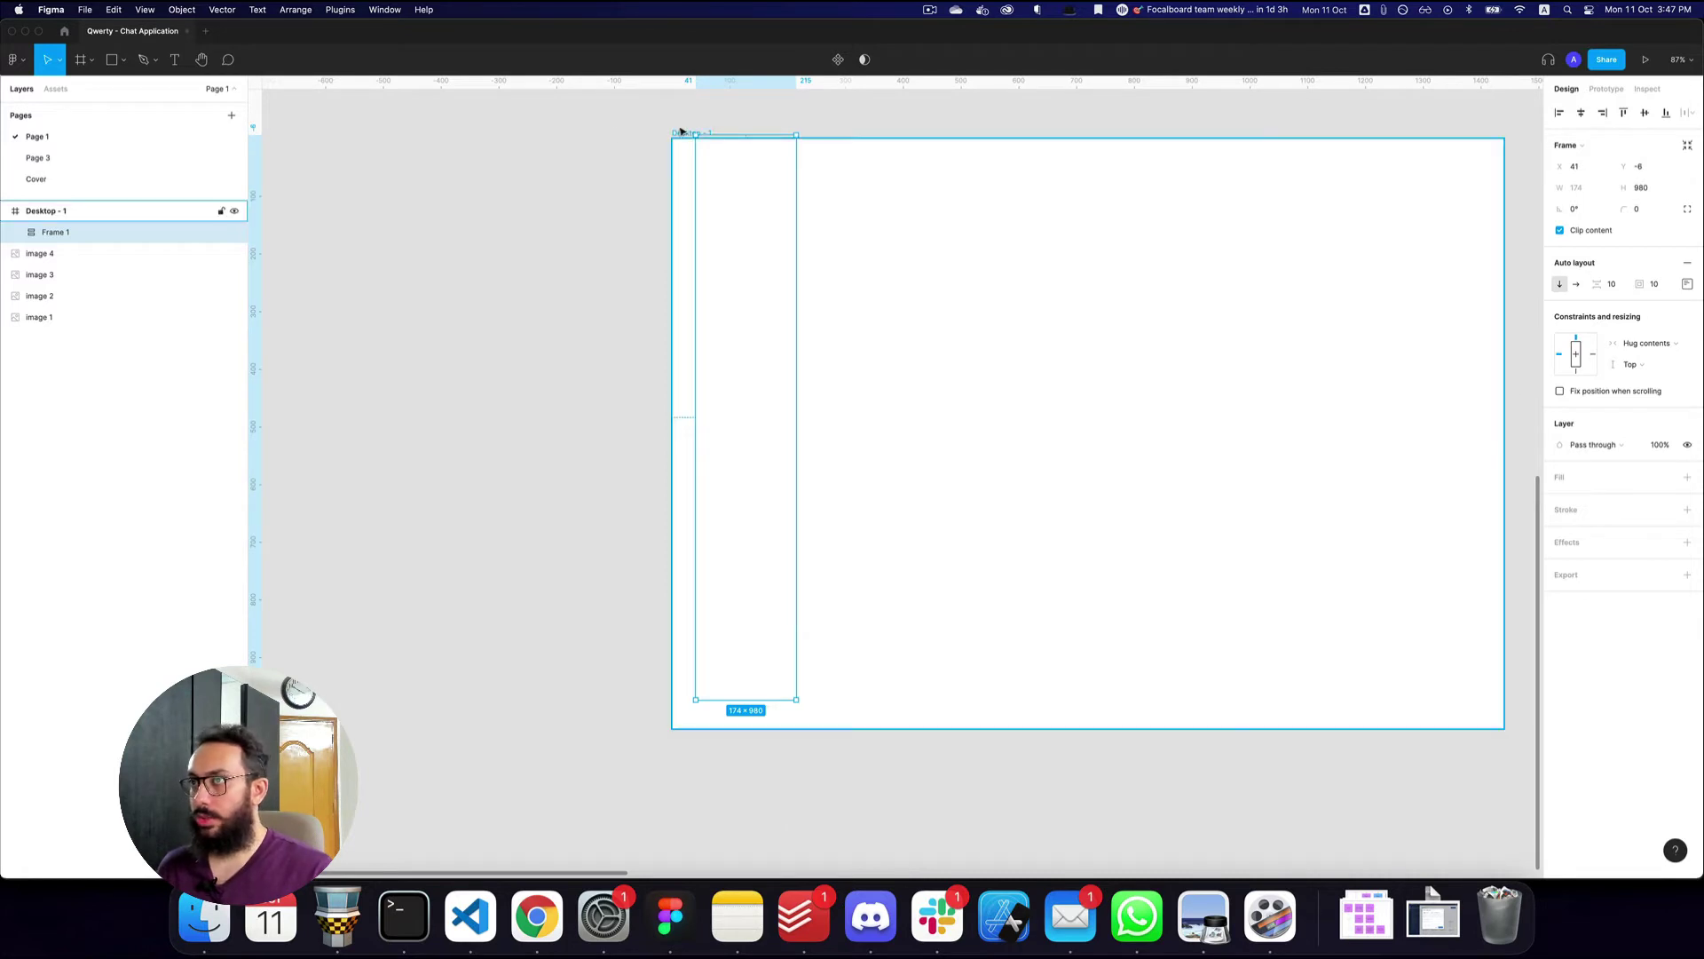
- Change the desktop frame's fill to a very light off-white
click(680, 131)
click(1563, 402)
mouse_move(1387, 425)
mouse_down()
mouse_move(1396, 449)
mouse_move(1382, 430)
mouse_up()
- Add a white FFFFFF fill to the sidebar frame and move it to X 0, Y 0 in the desktop frame
click(761, 323)
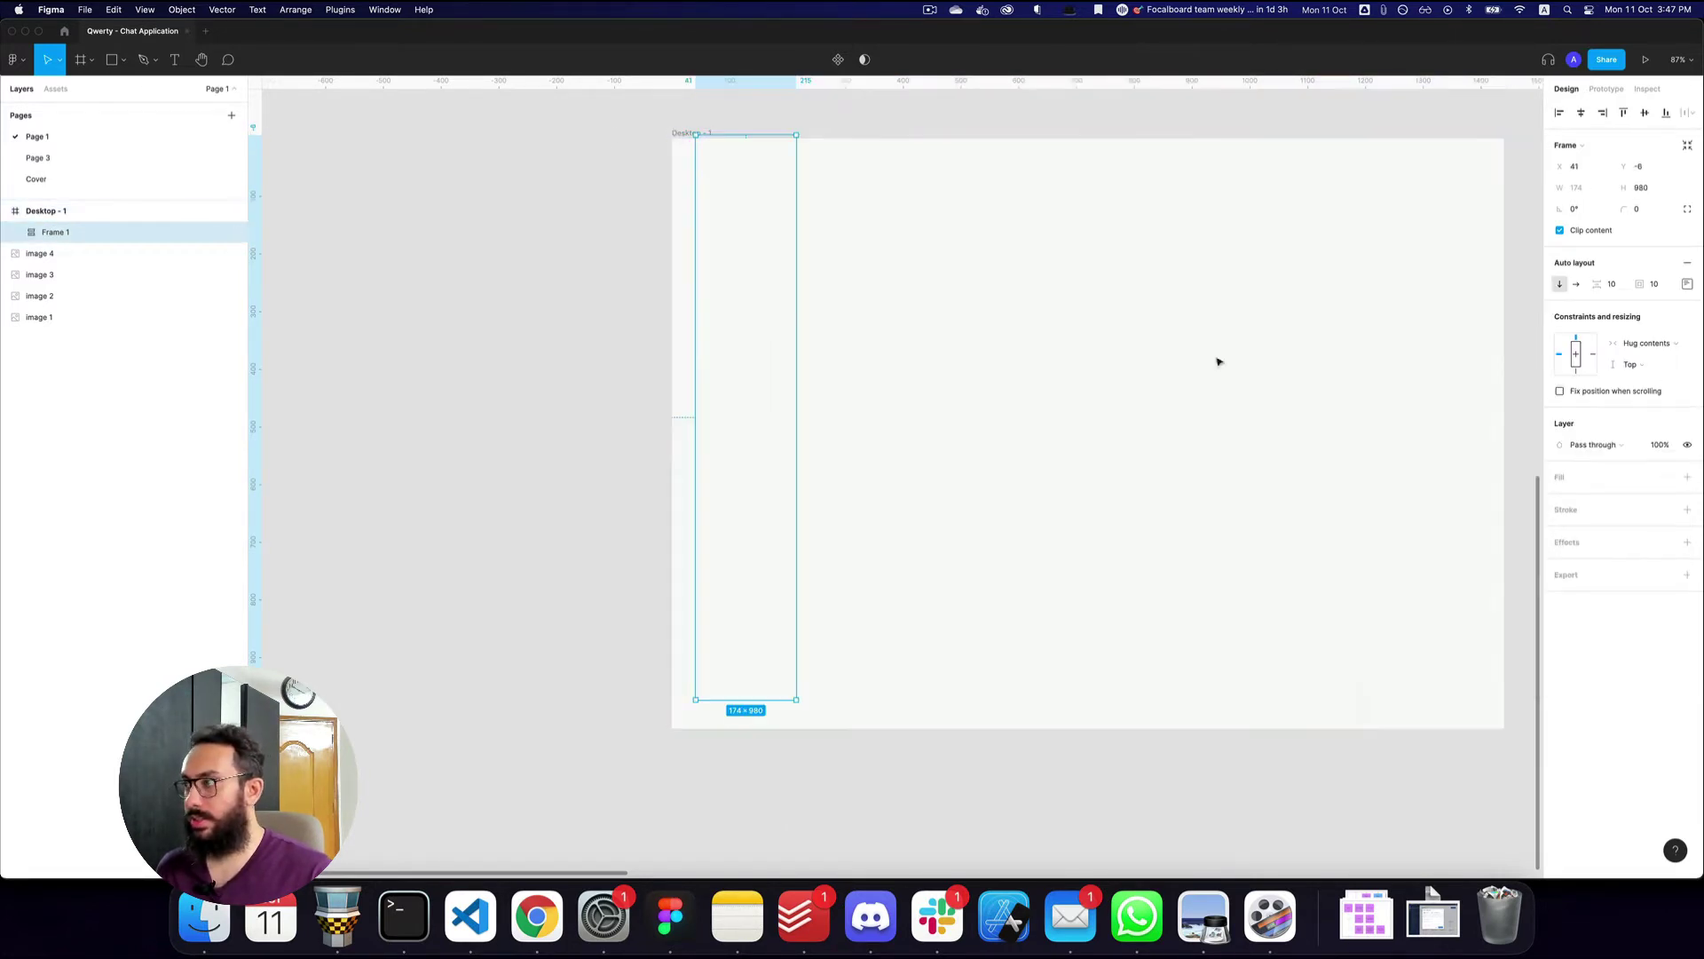
click(1684, 477)
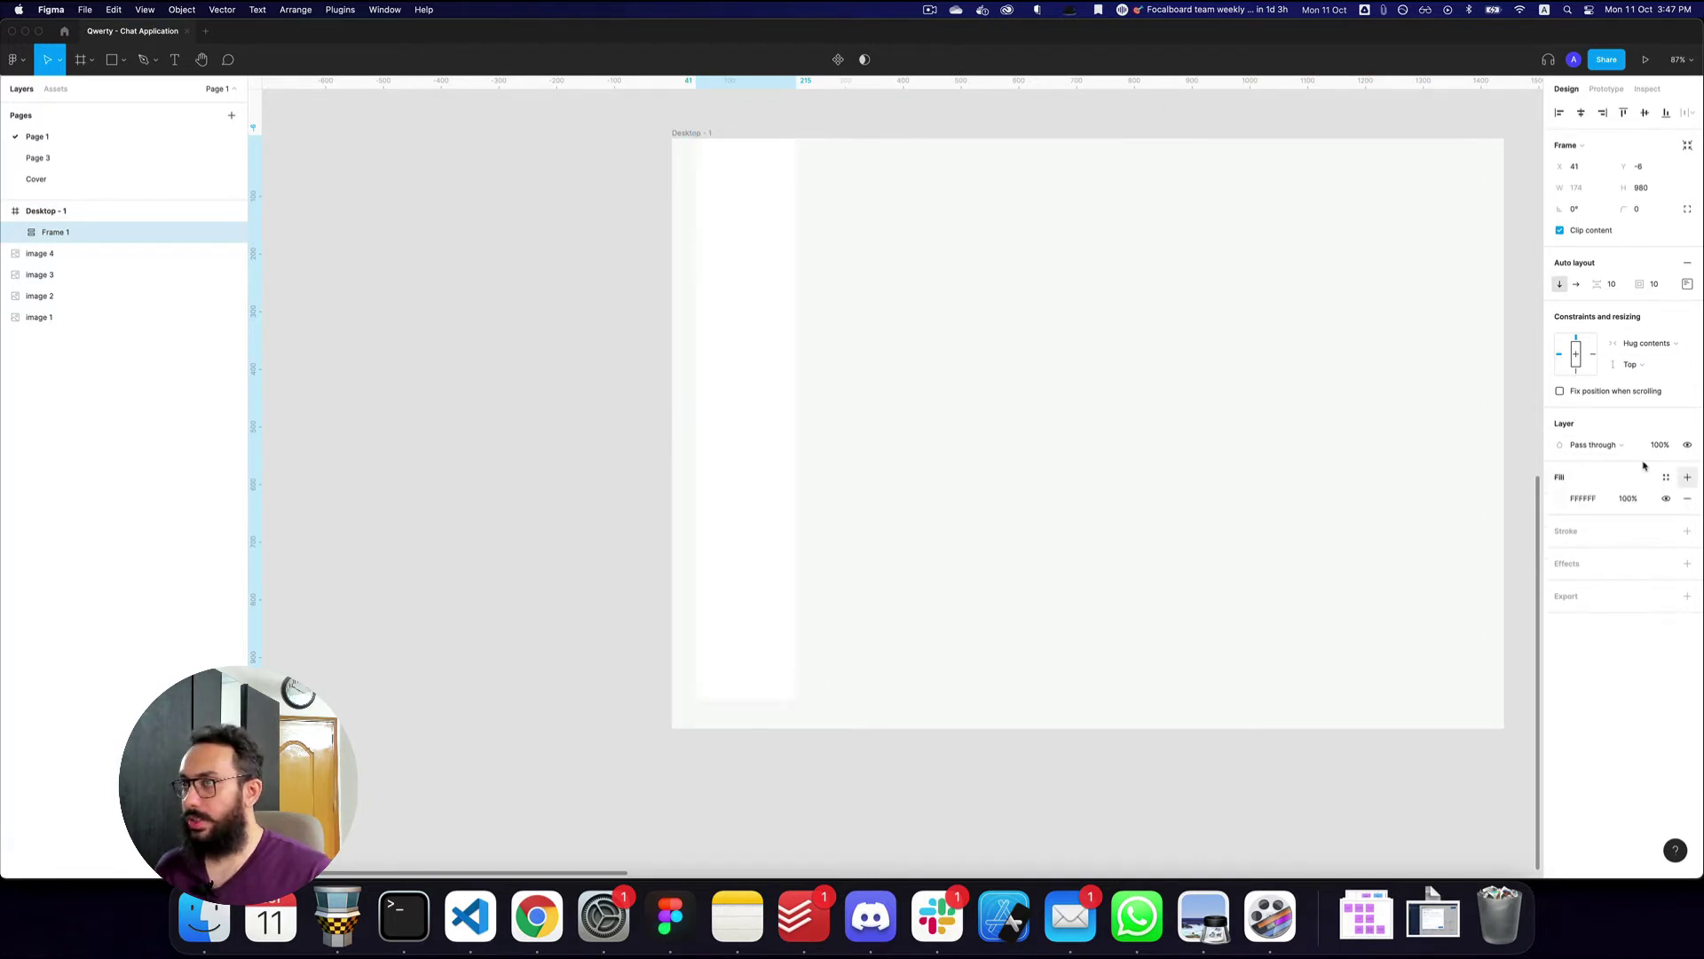
drag(760, 300, 738, 300)
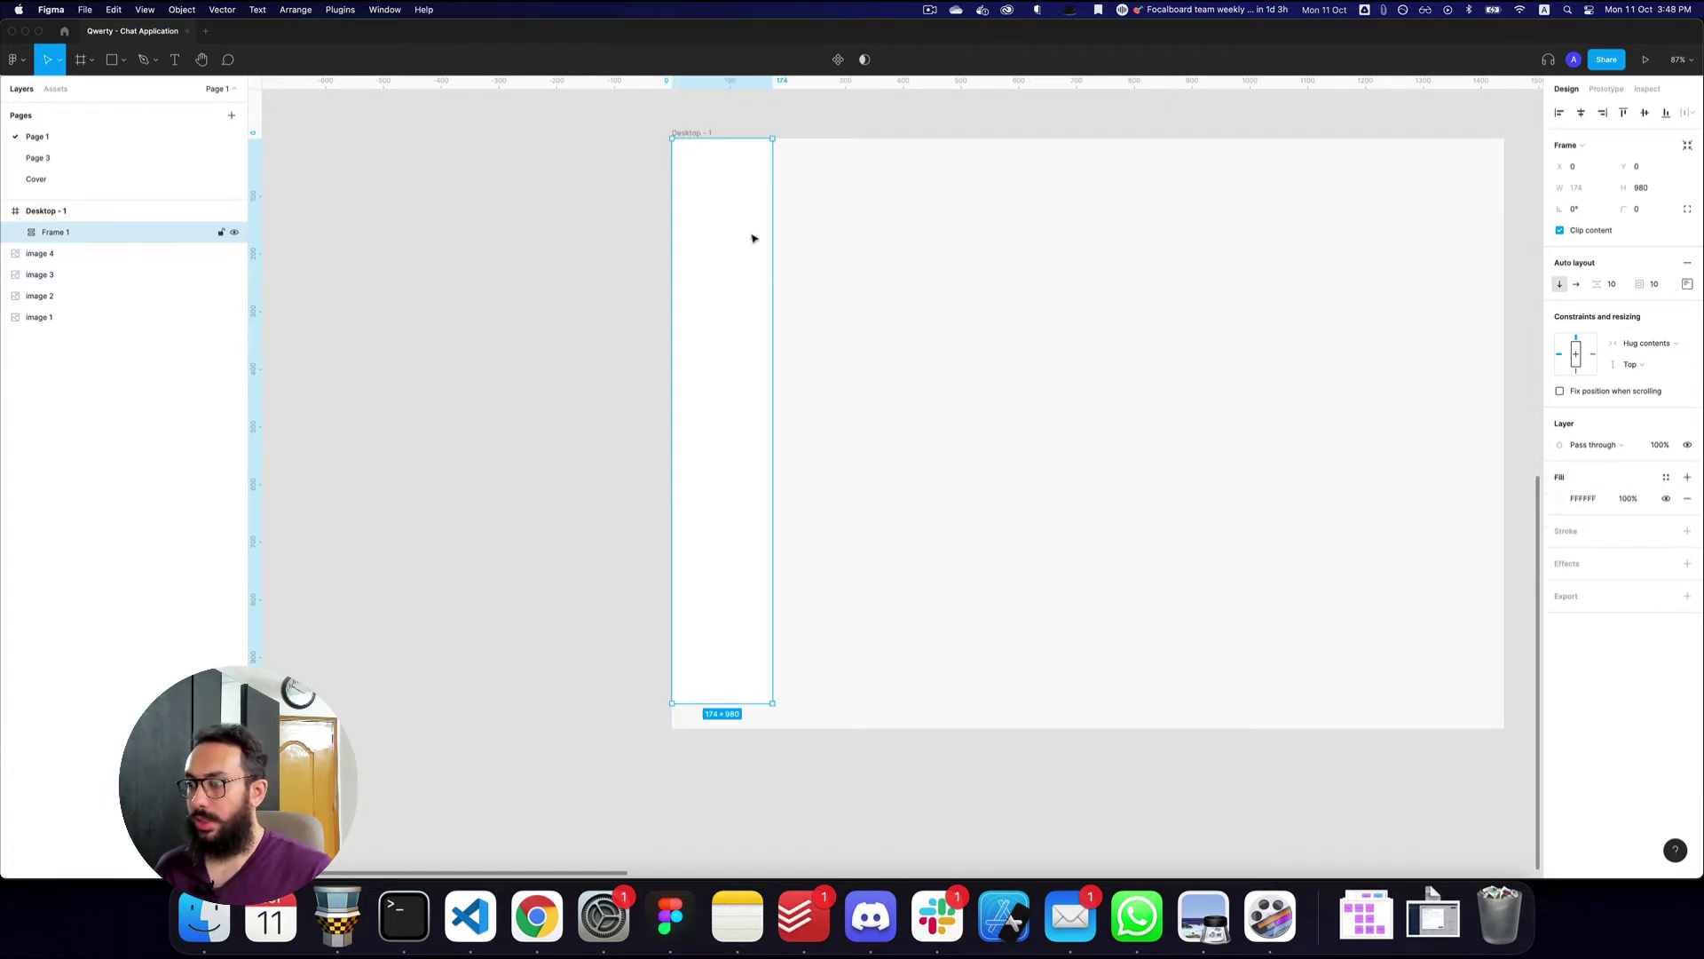
- Change the desktop frame's fill to a very light neutral grey, leaving the sidebar frame selected
click(688, 135)
click(1560, 403)
drag(1387, 426, 1374, 437)
click(753, 325)
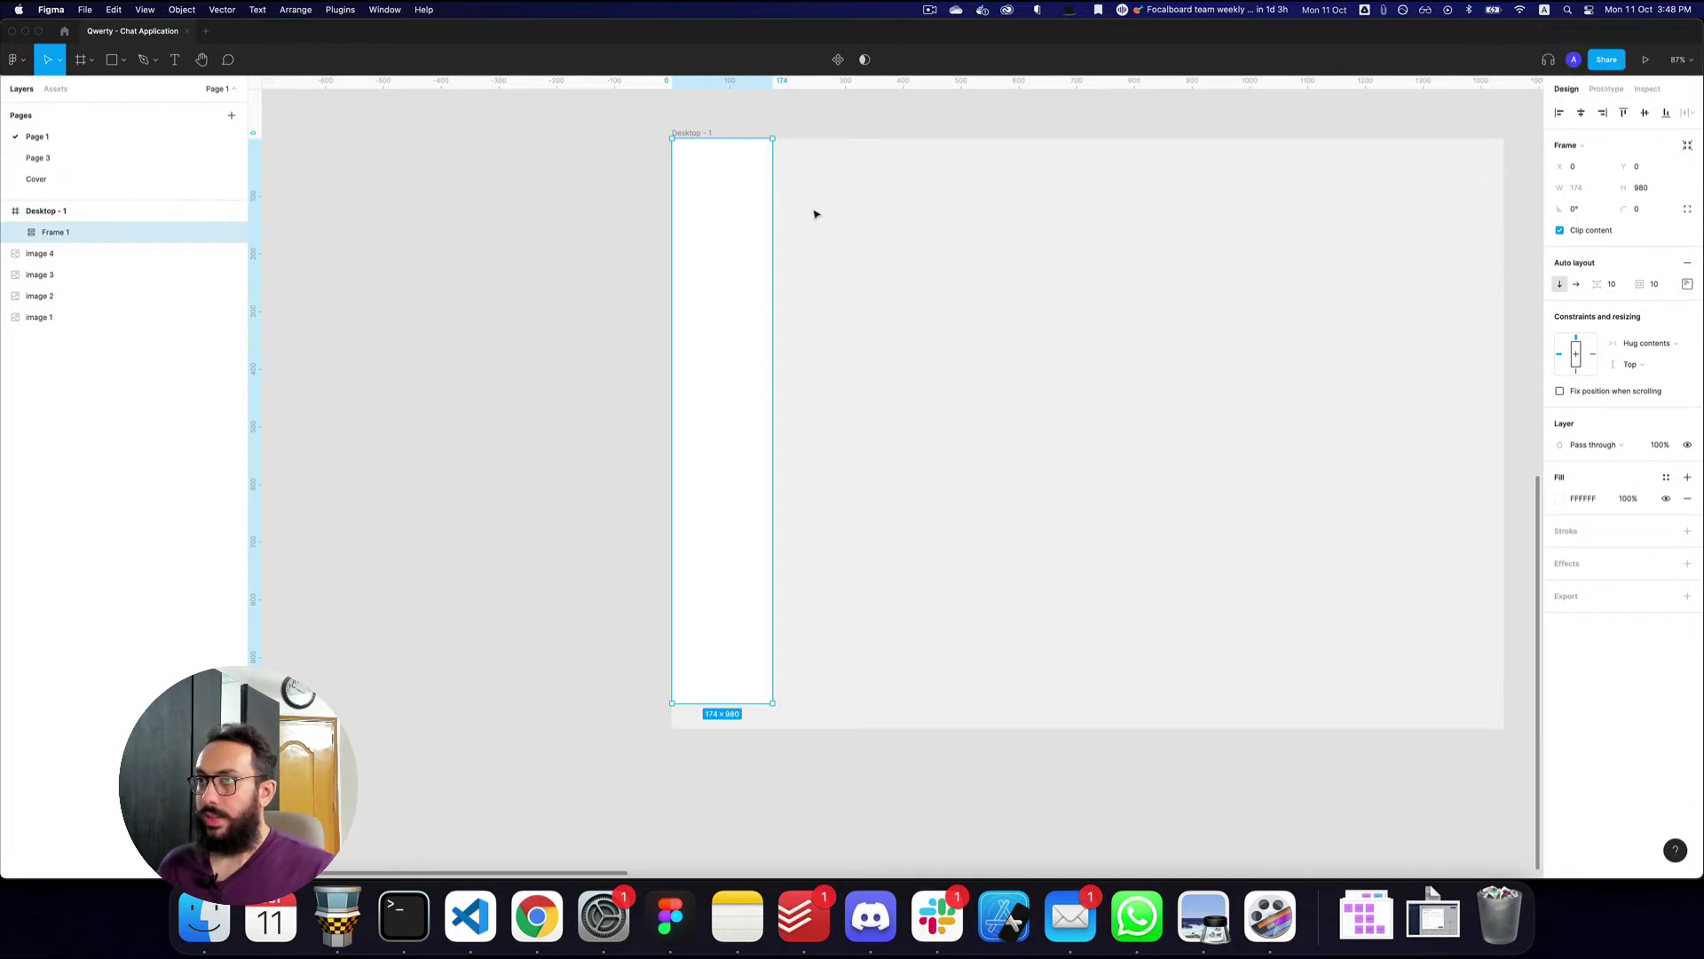
key(t)
key(v)
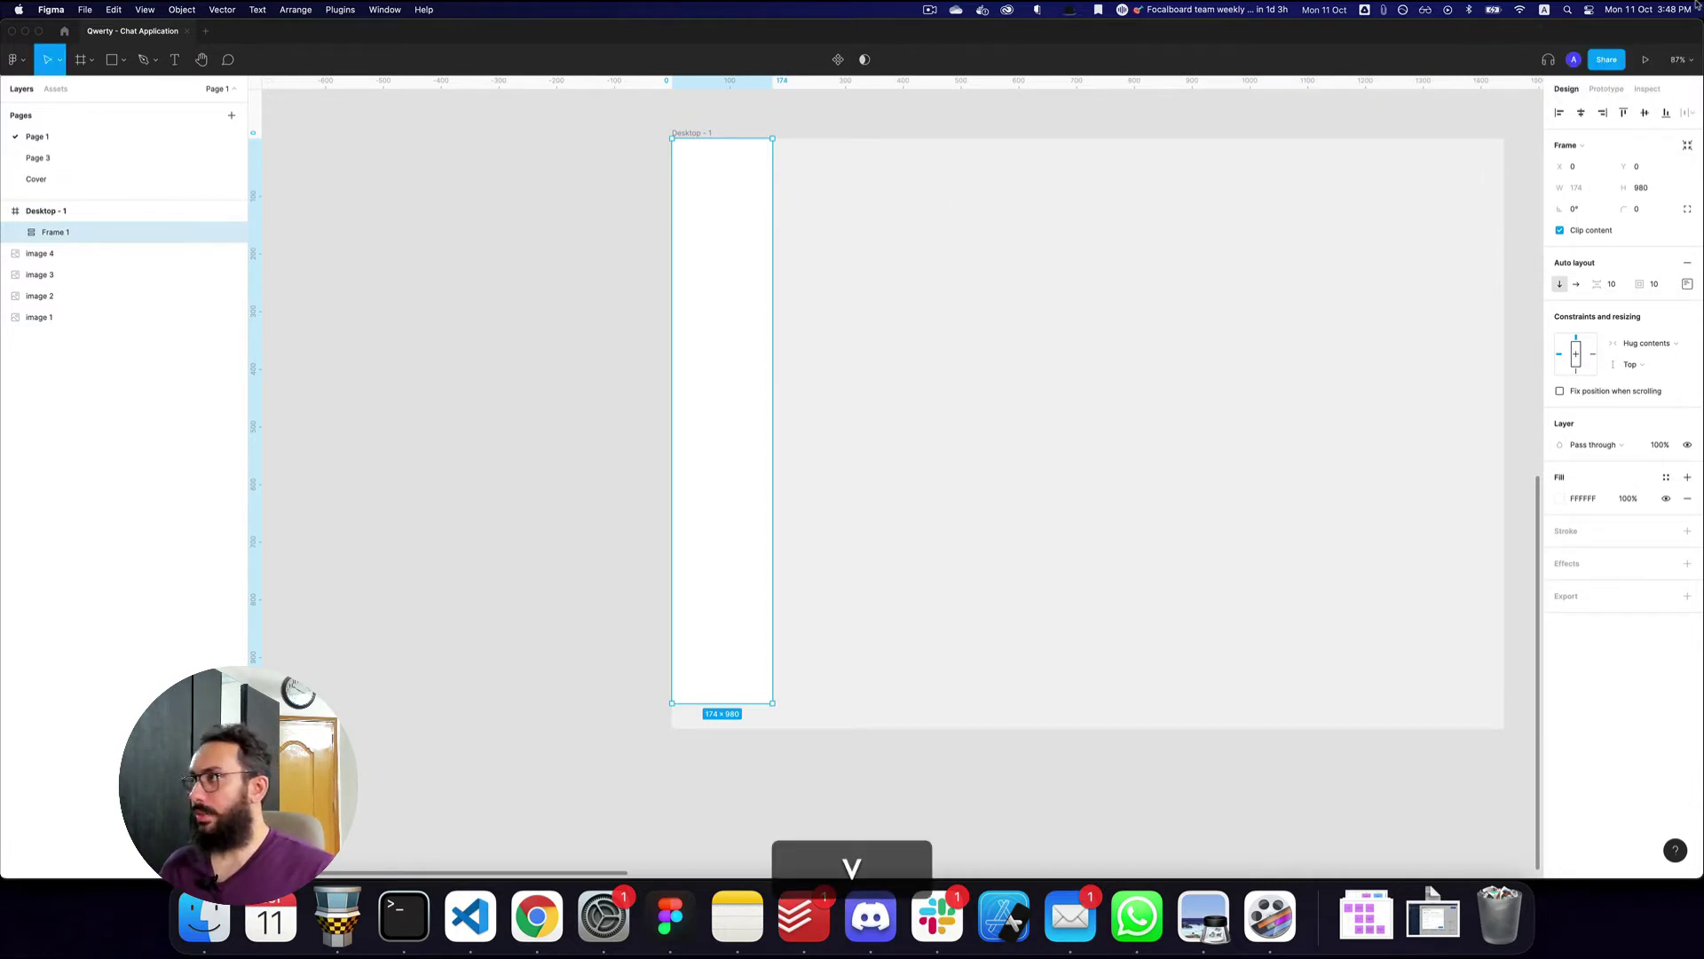
- Turn on Do Not Disturb in the macOS Control Center
click(1589, 9)
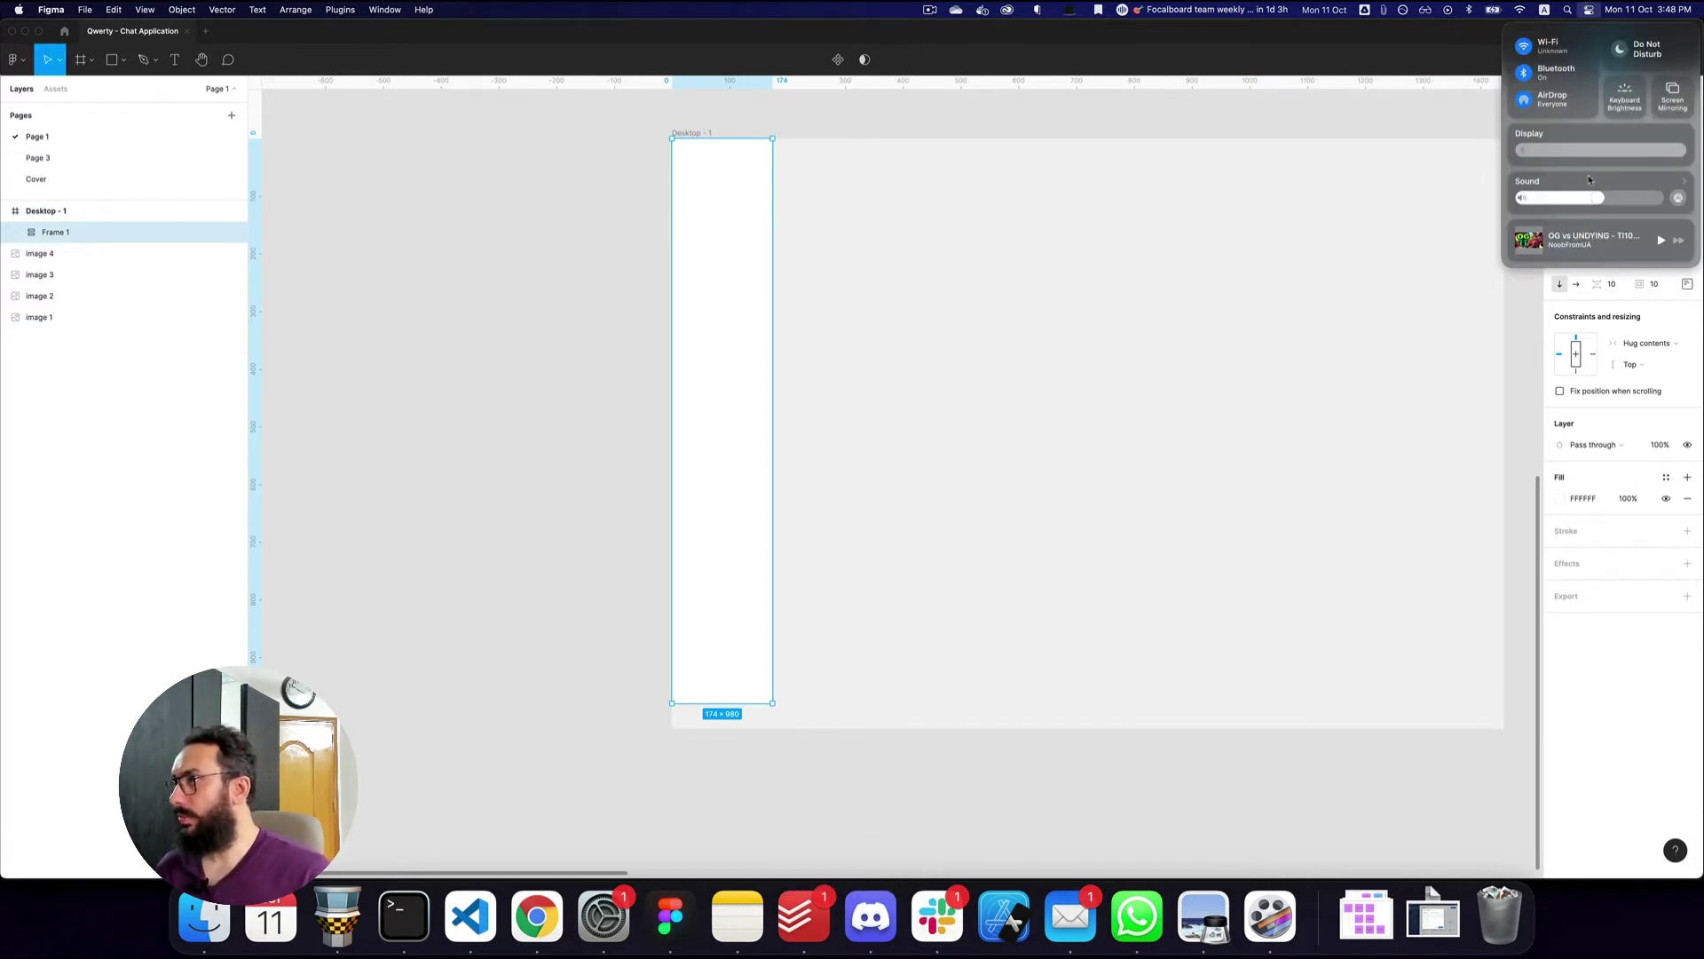
click(1622, 49)
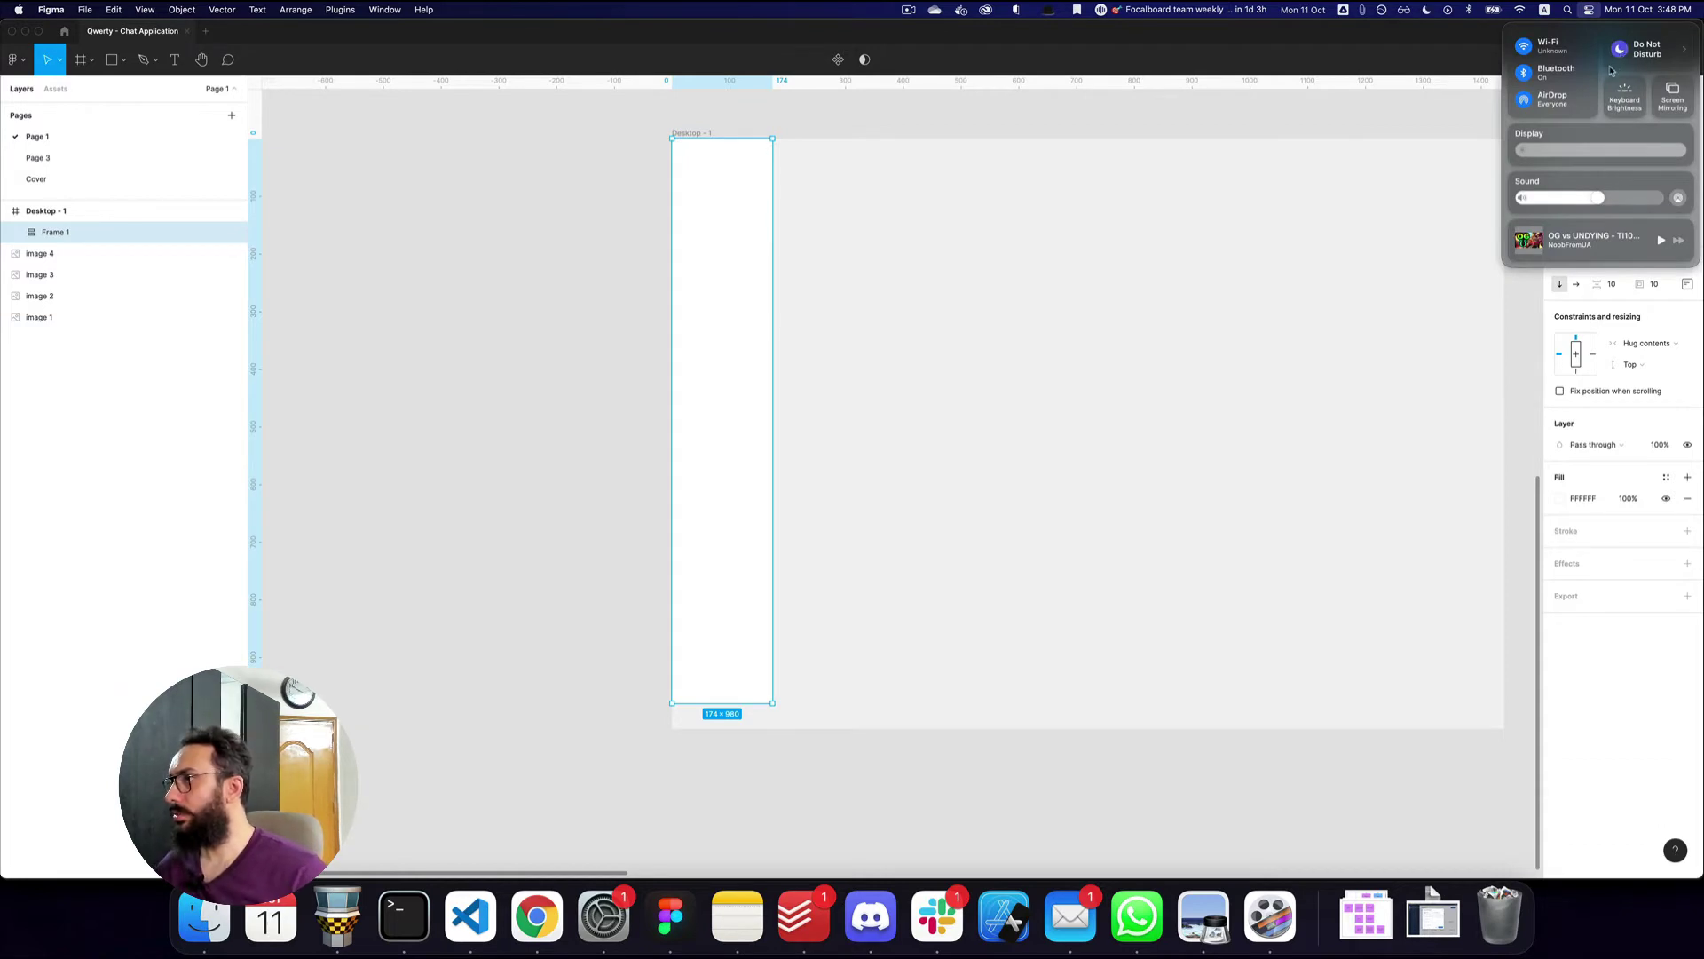
click(920, 153)
- Draw a frame about 91 × 102 inside the sidebar frame for the logo
click(734, 156)
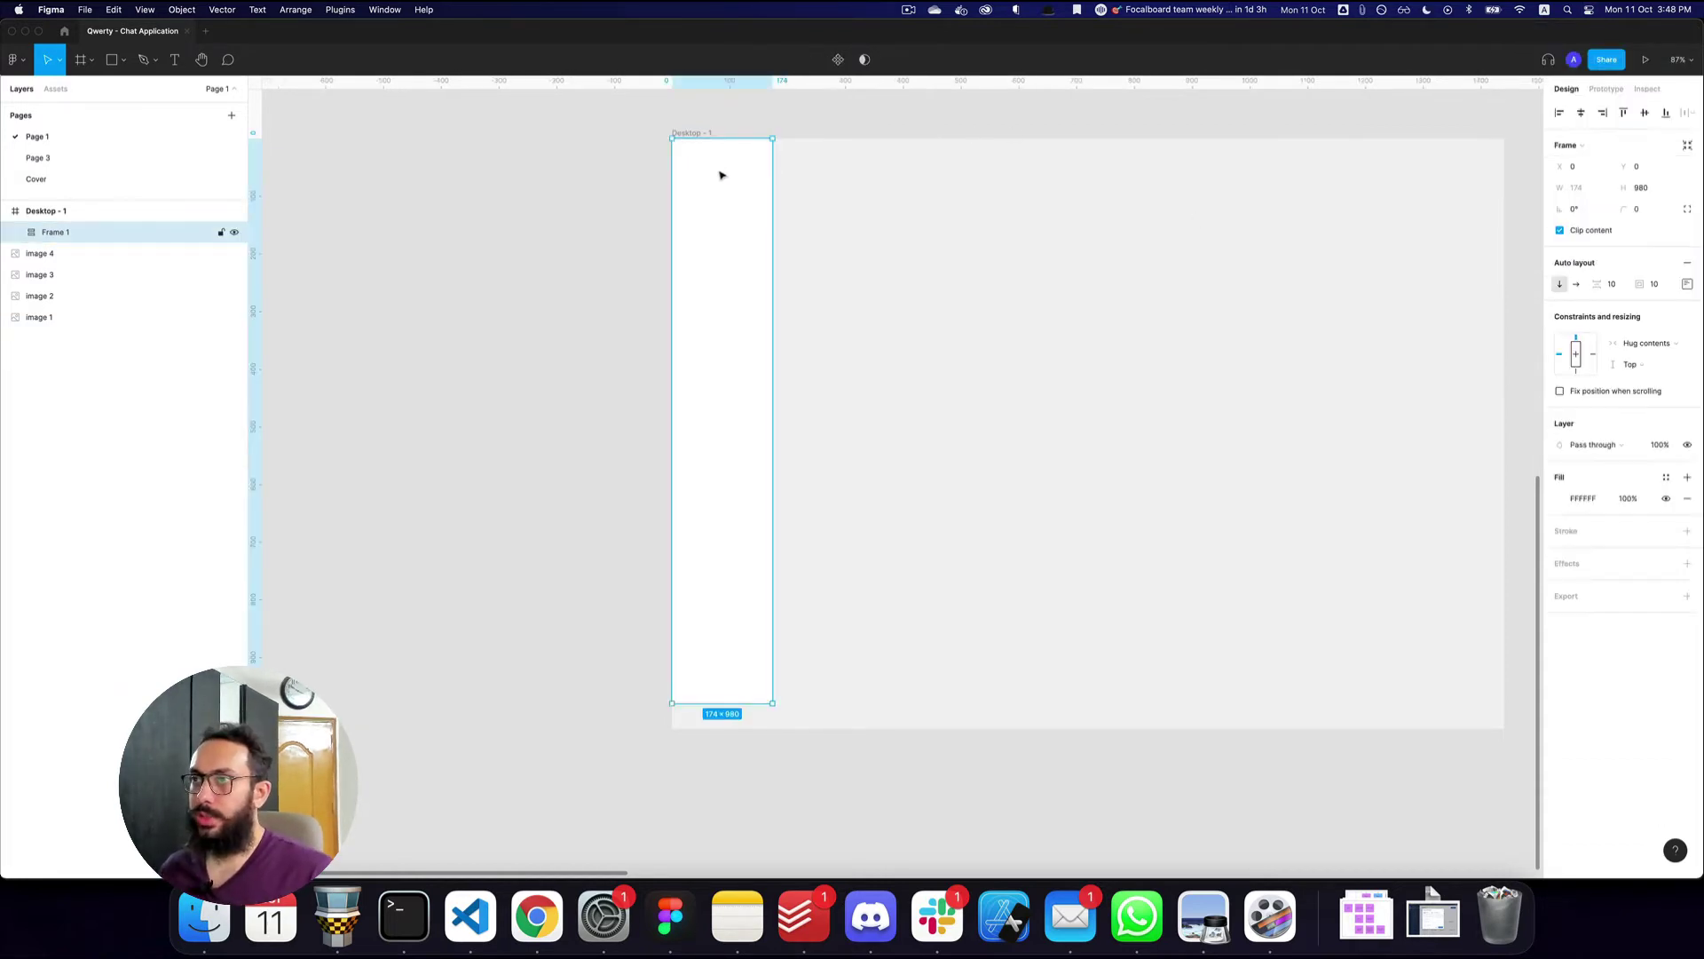
key(a)
scroll(701, 222, up, 3)
drag(667, 269, 719, 327)
- Check the logo frame against the reference designs and set its size to 64 × 64
key(space)
drag(739, 393, 709, 638)
key(z)
alt+click(802, 512)
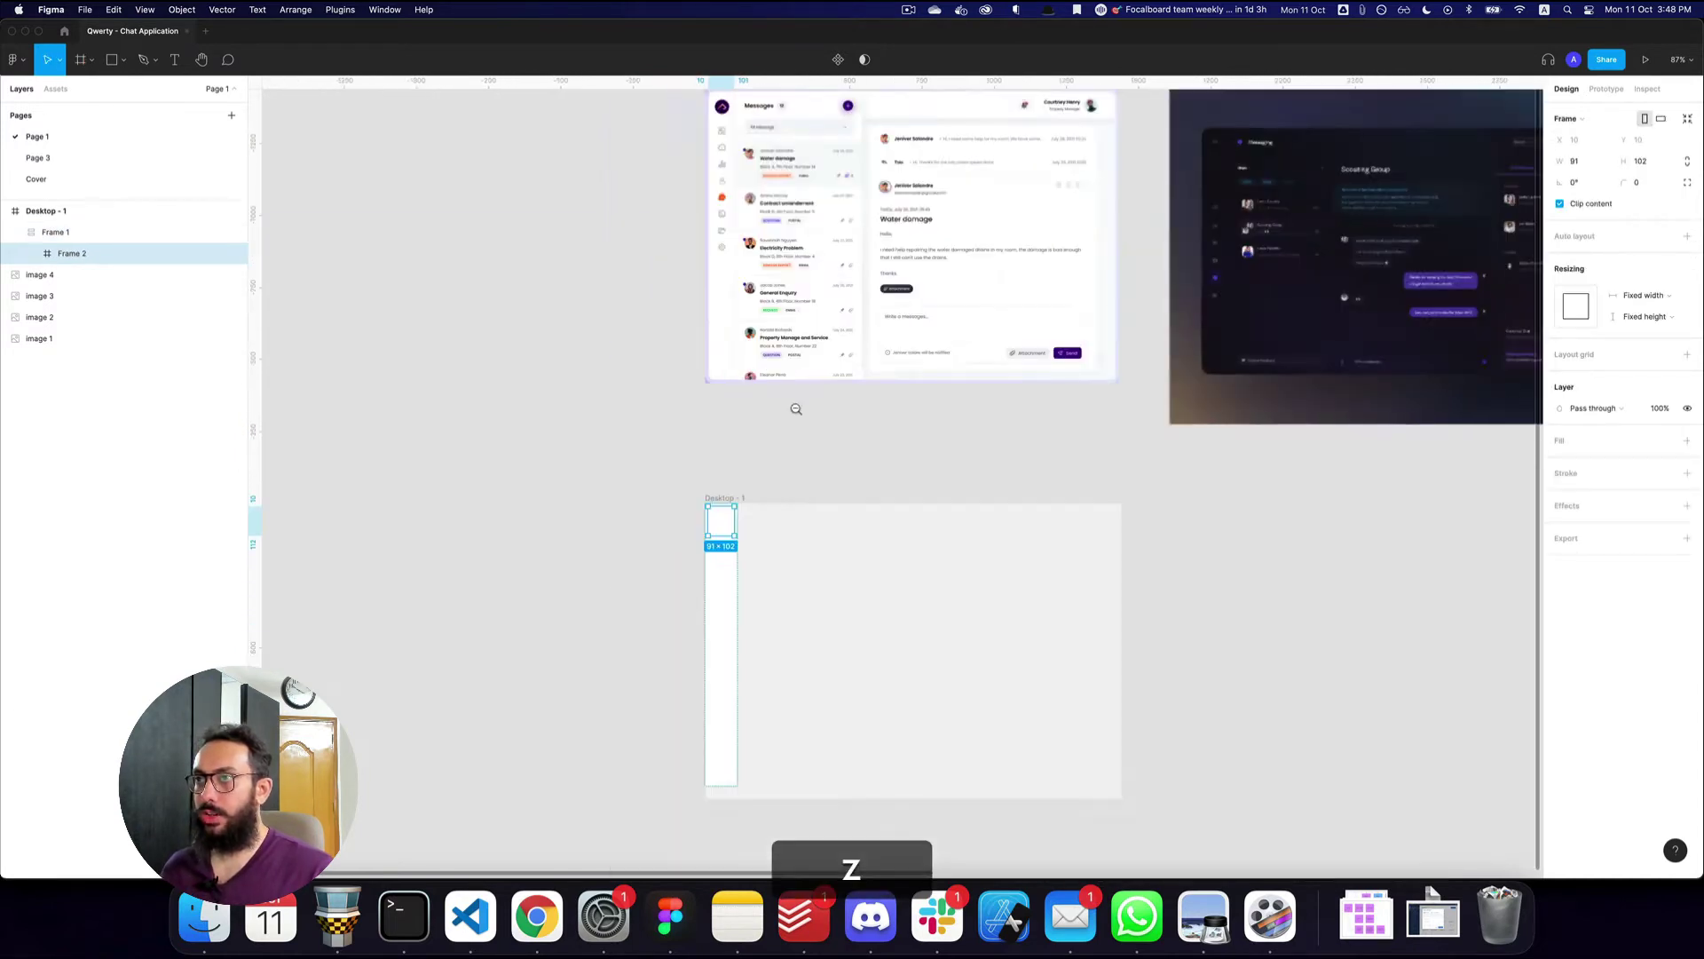
key(space)
drag(795, 407, 724, 491)
drag(1212, 247, 1272, 164)
key(z)
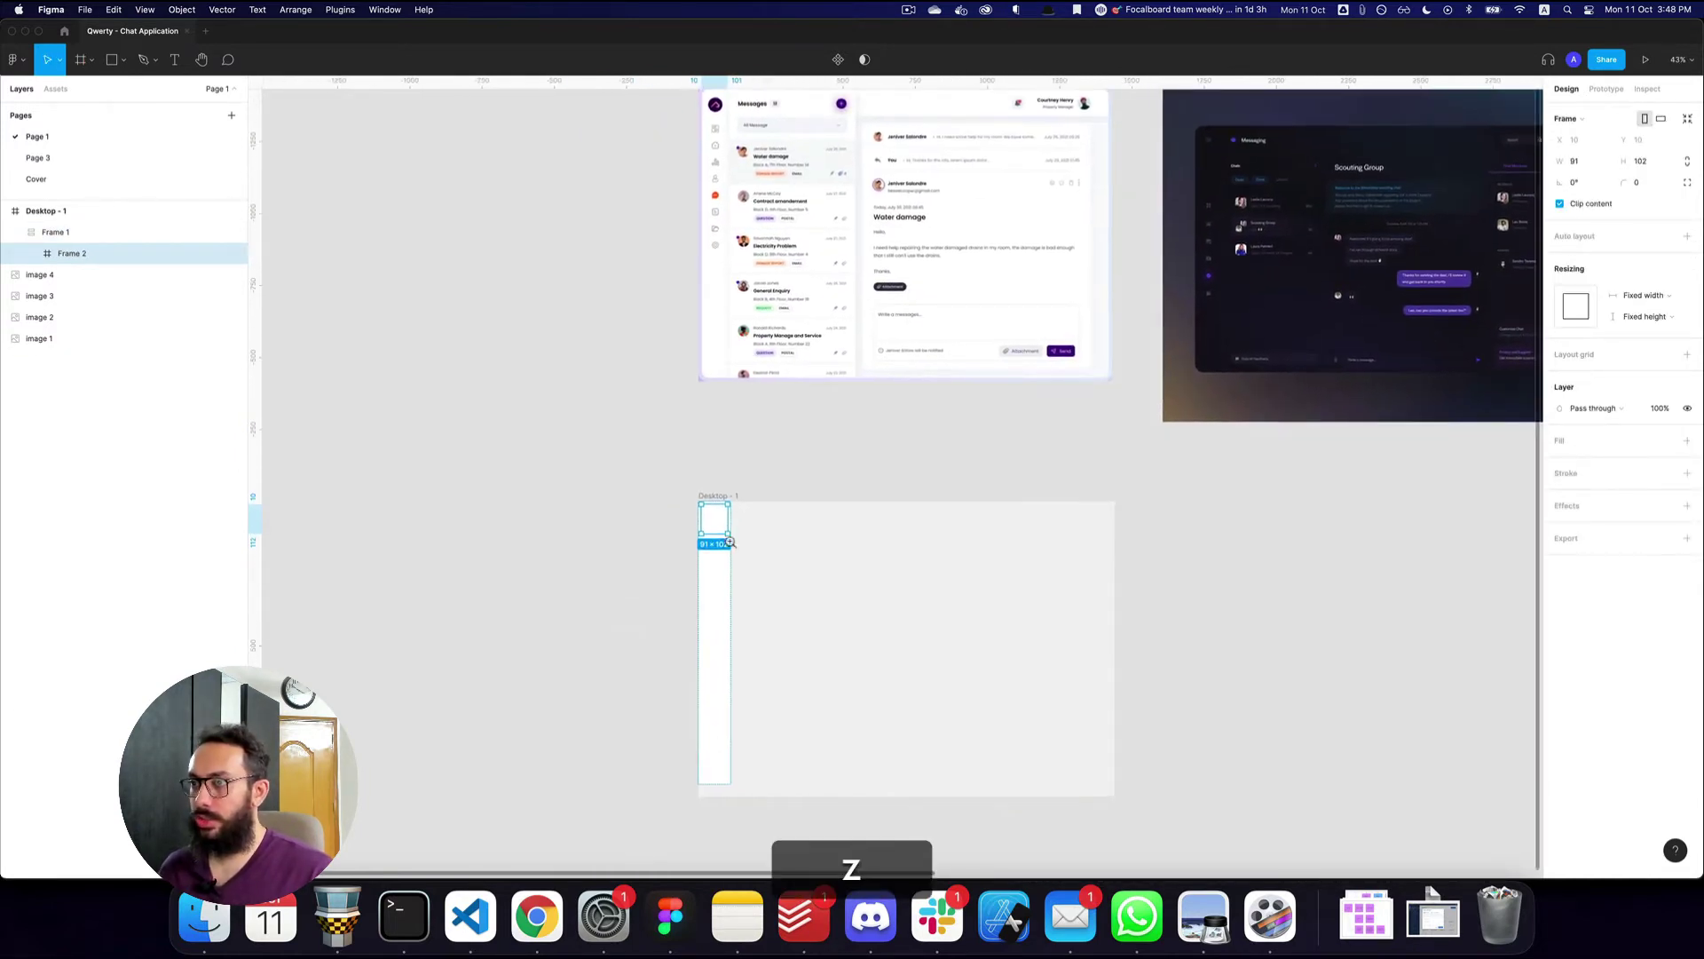
double_click(723, 542)
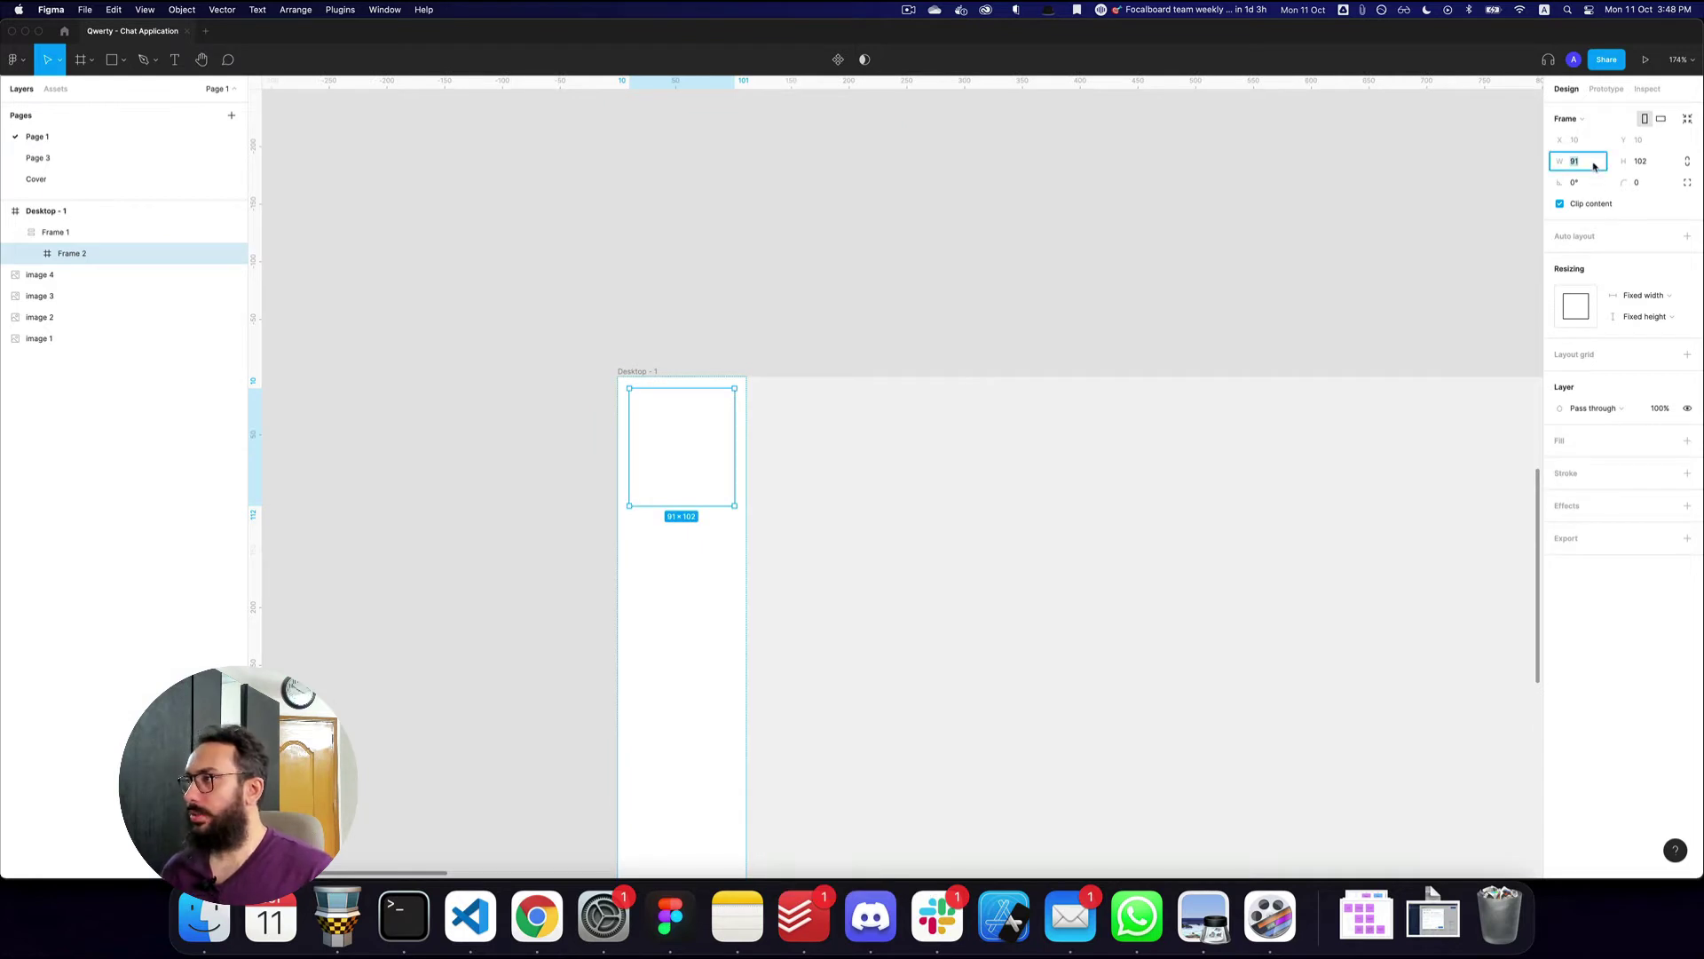
text(64)
key(Tab)
text(64)
key(Return)
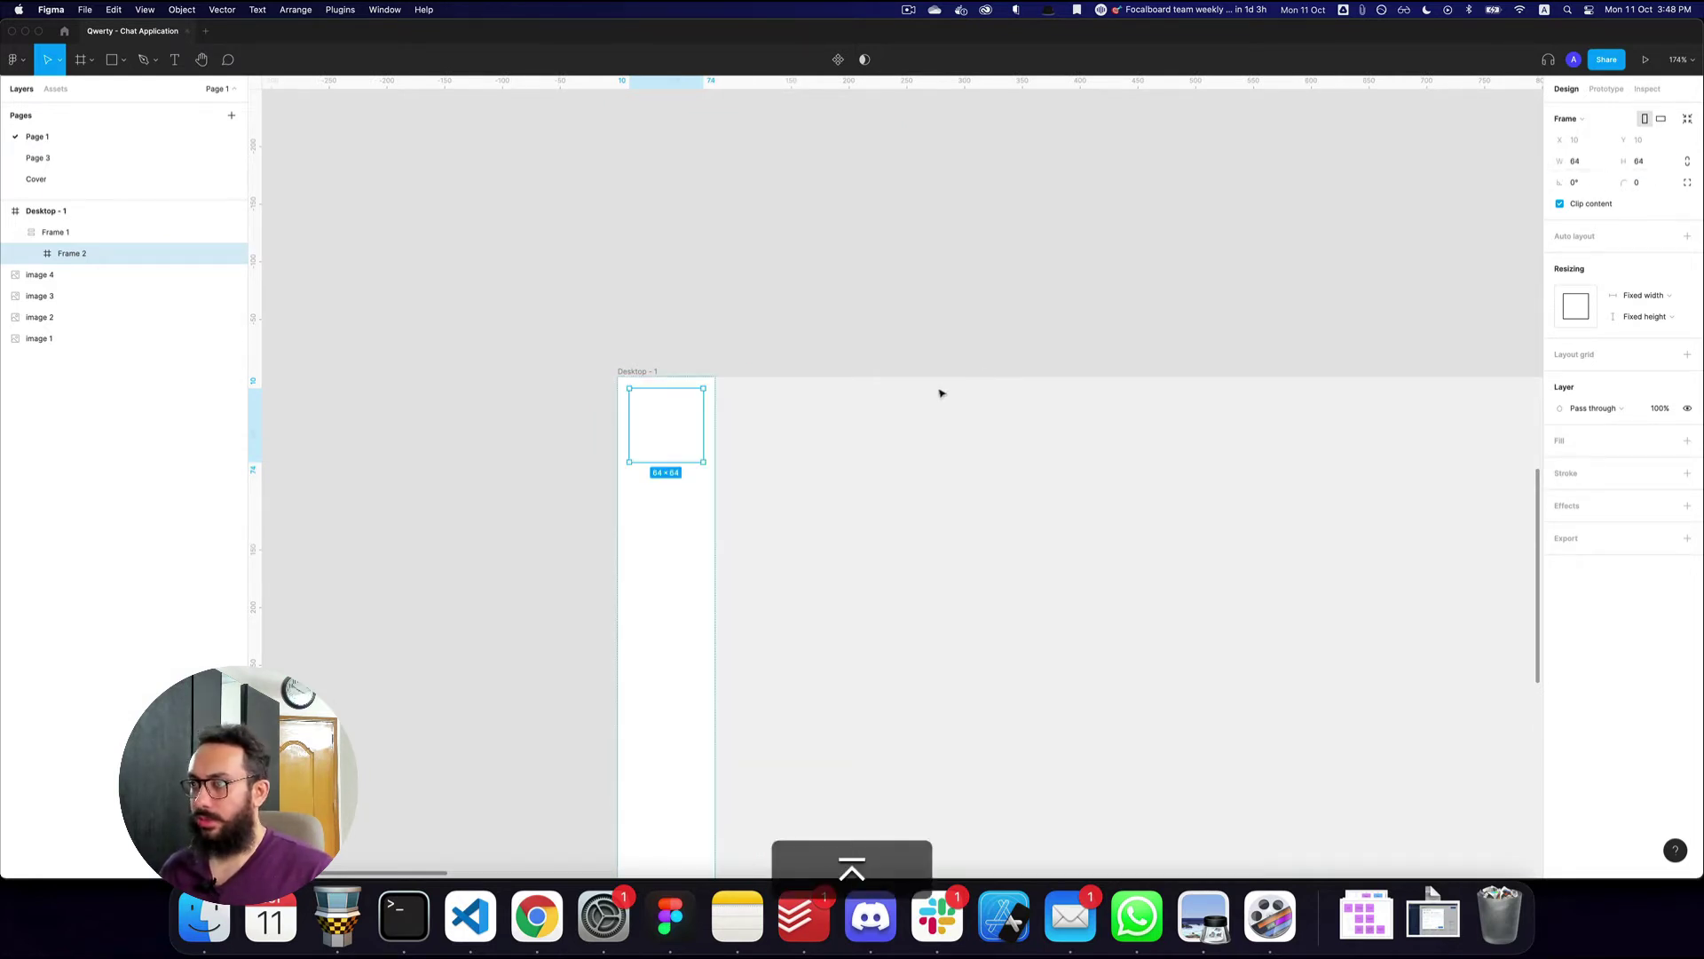
- Fill the 64 × 64 logo frame with the Primary color style and set its corner radius to 12
click(1686, 441)
click(1655, 440)
click(1585, 519)
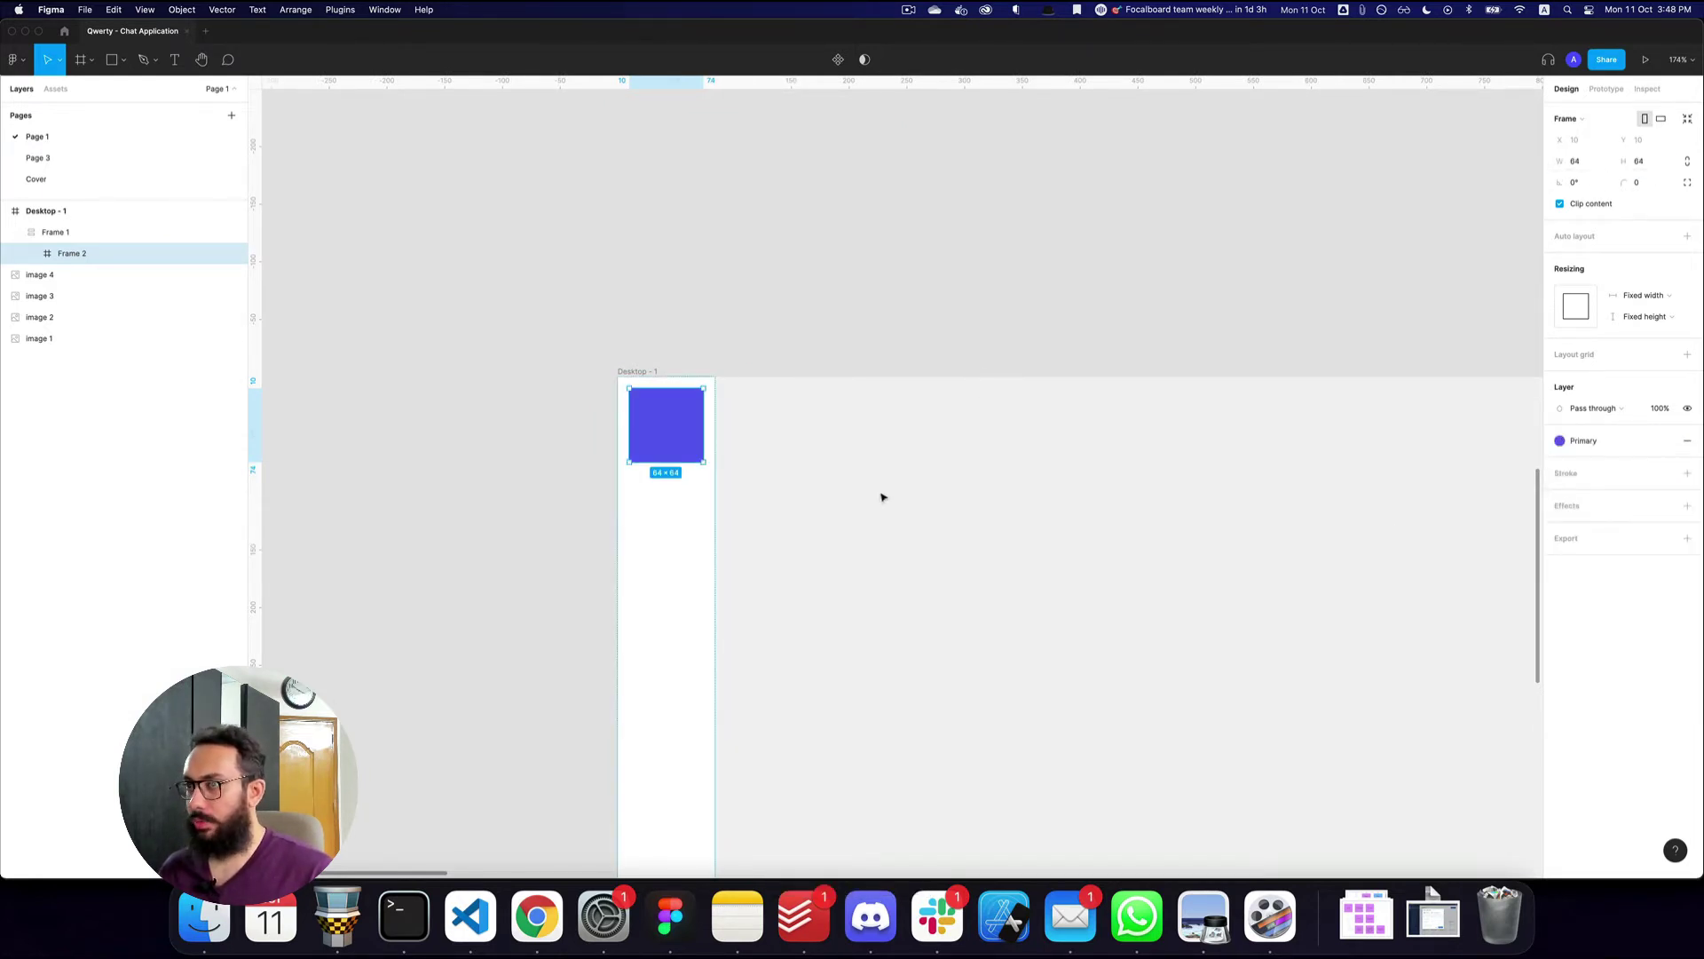
text(12)
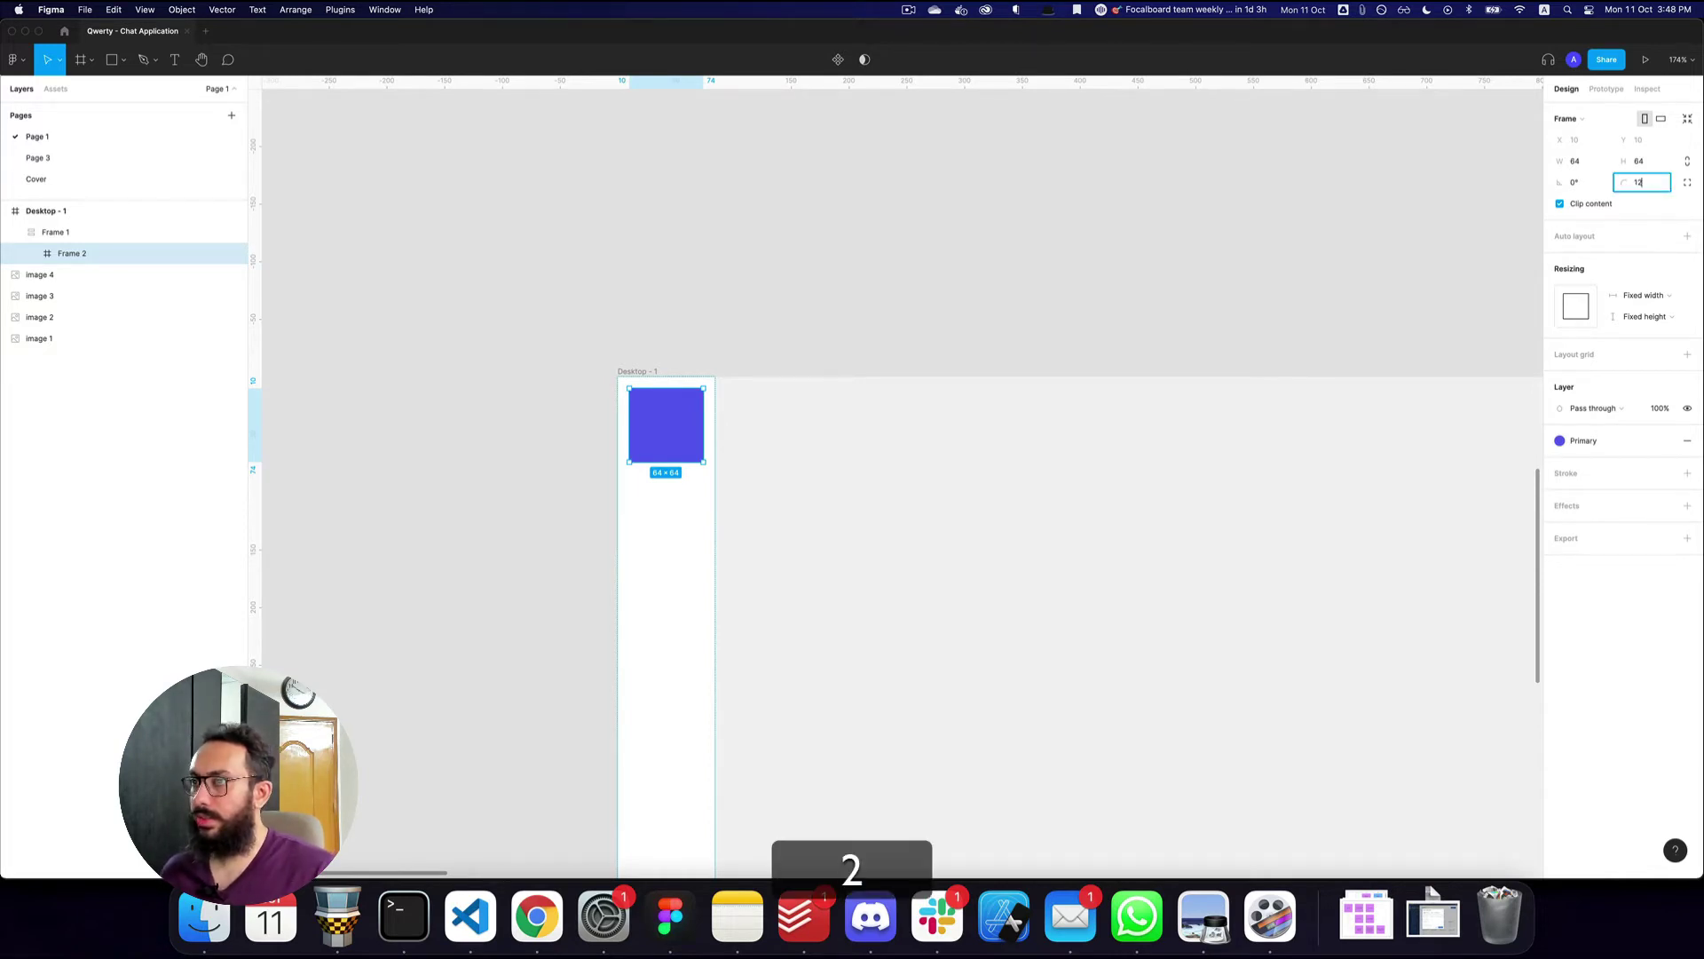
key(Return)
- Add the text "Q" inside the logo square and center it horizontally and vertically
key(t)
click(665, 424)
text(Q)
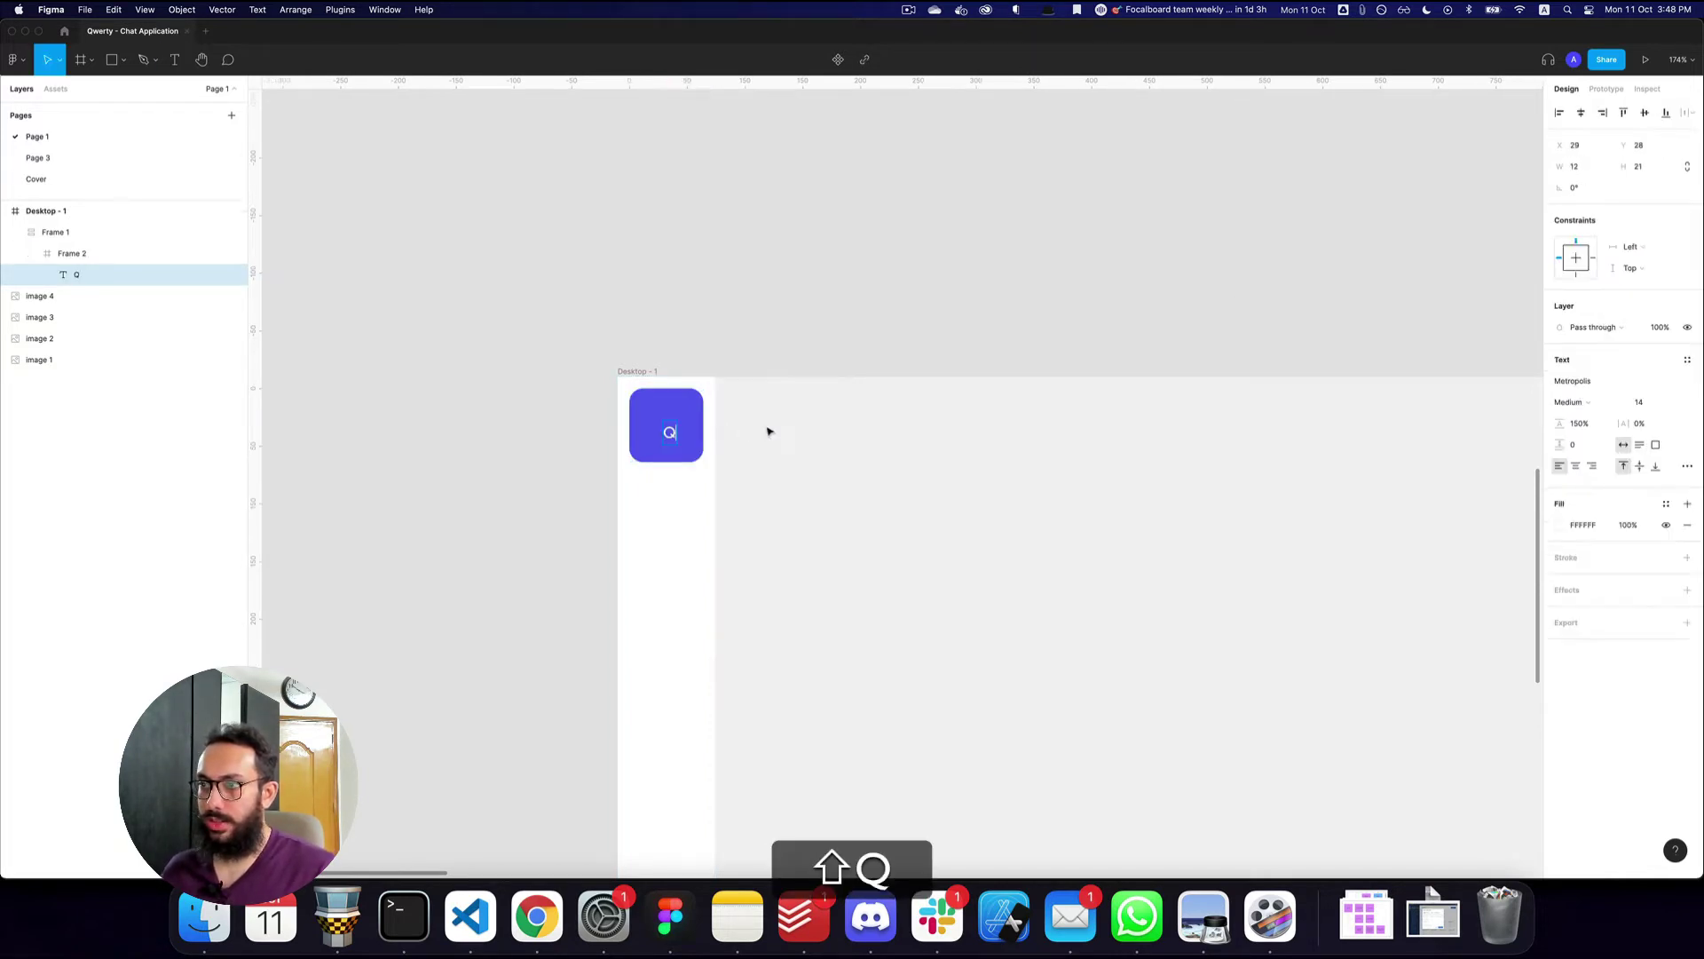
key(Escape)
key(alt+h)
key(alt+v)
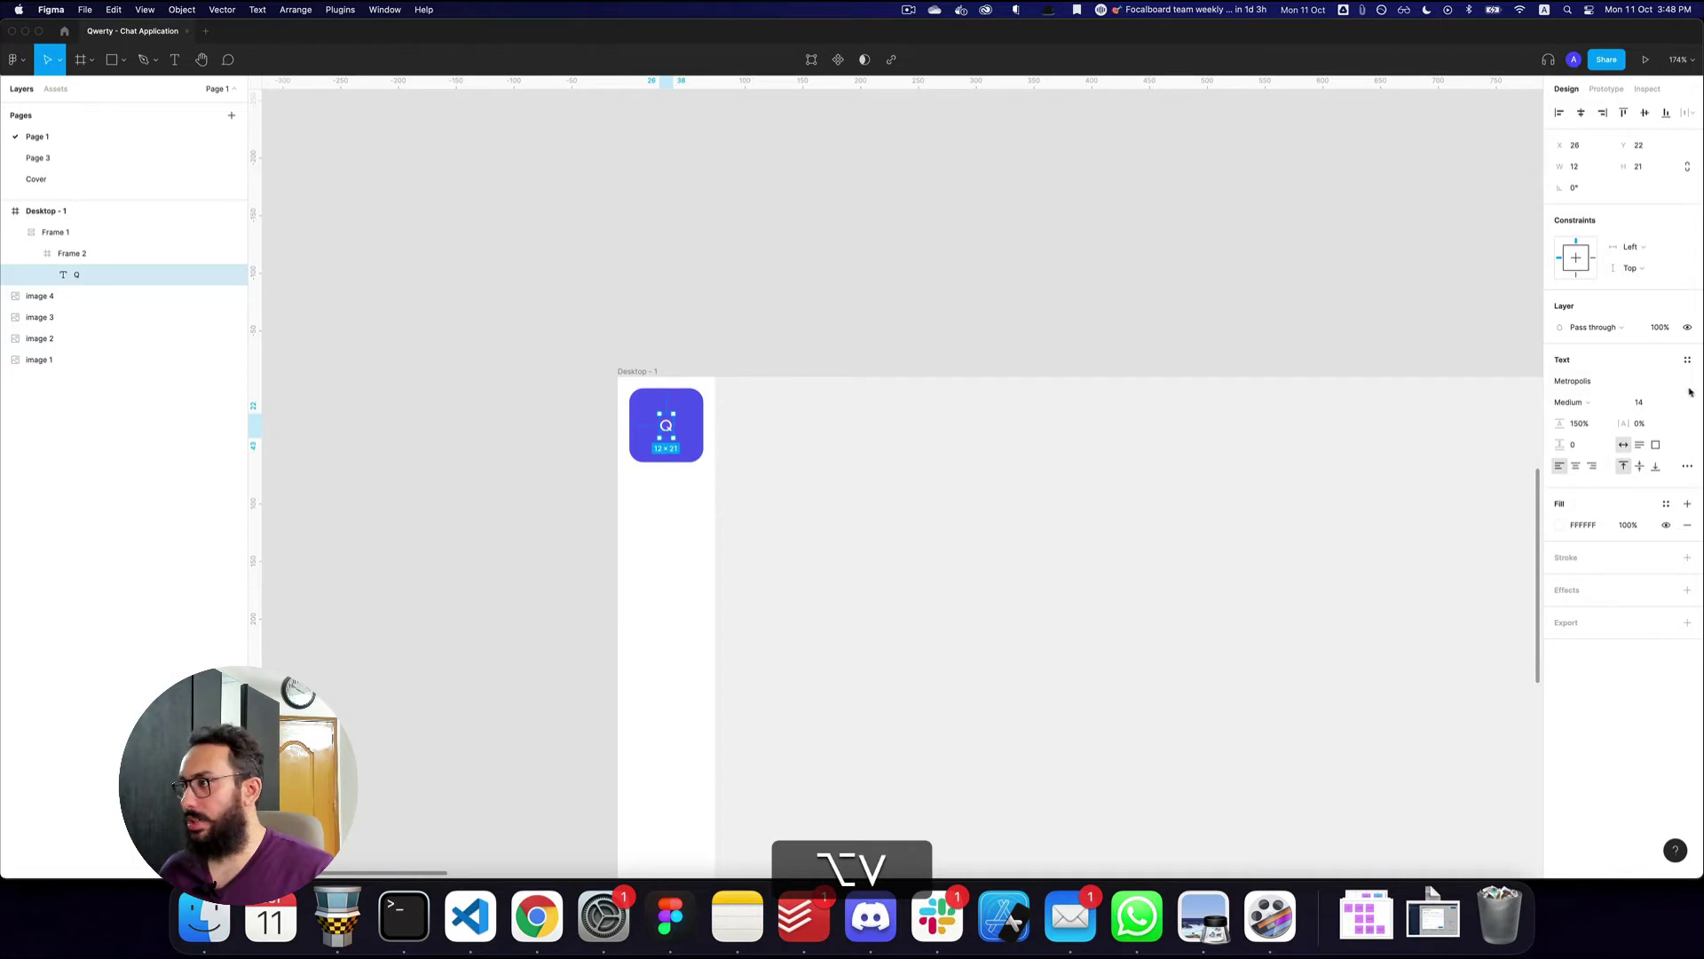
- Change the letter Q's font to Asap and make it bold
click(1598, 381)
text(A)
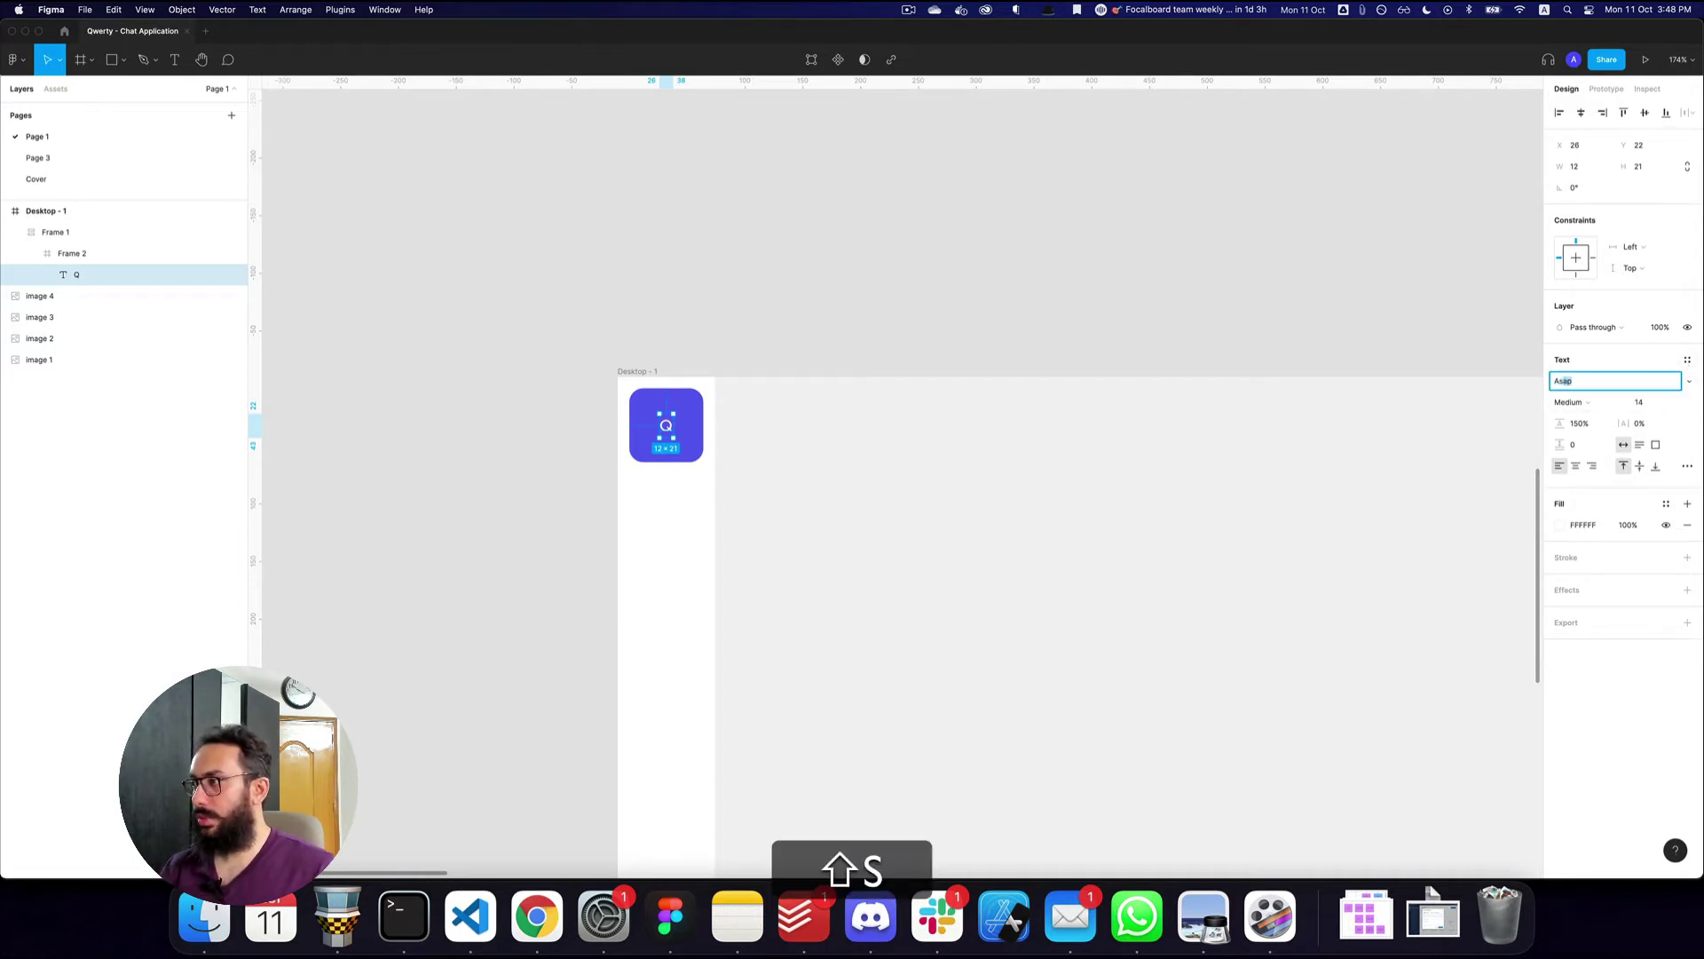
text(sa)
key(Return)
key(super+b)
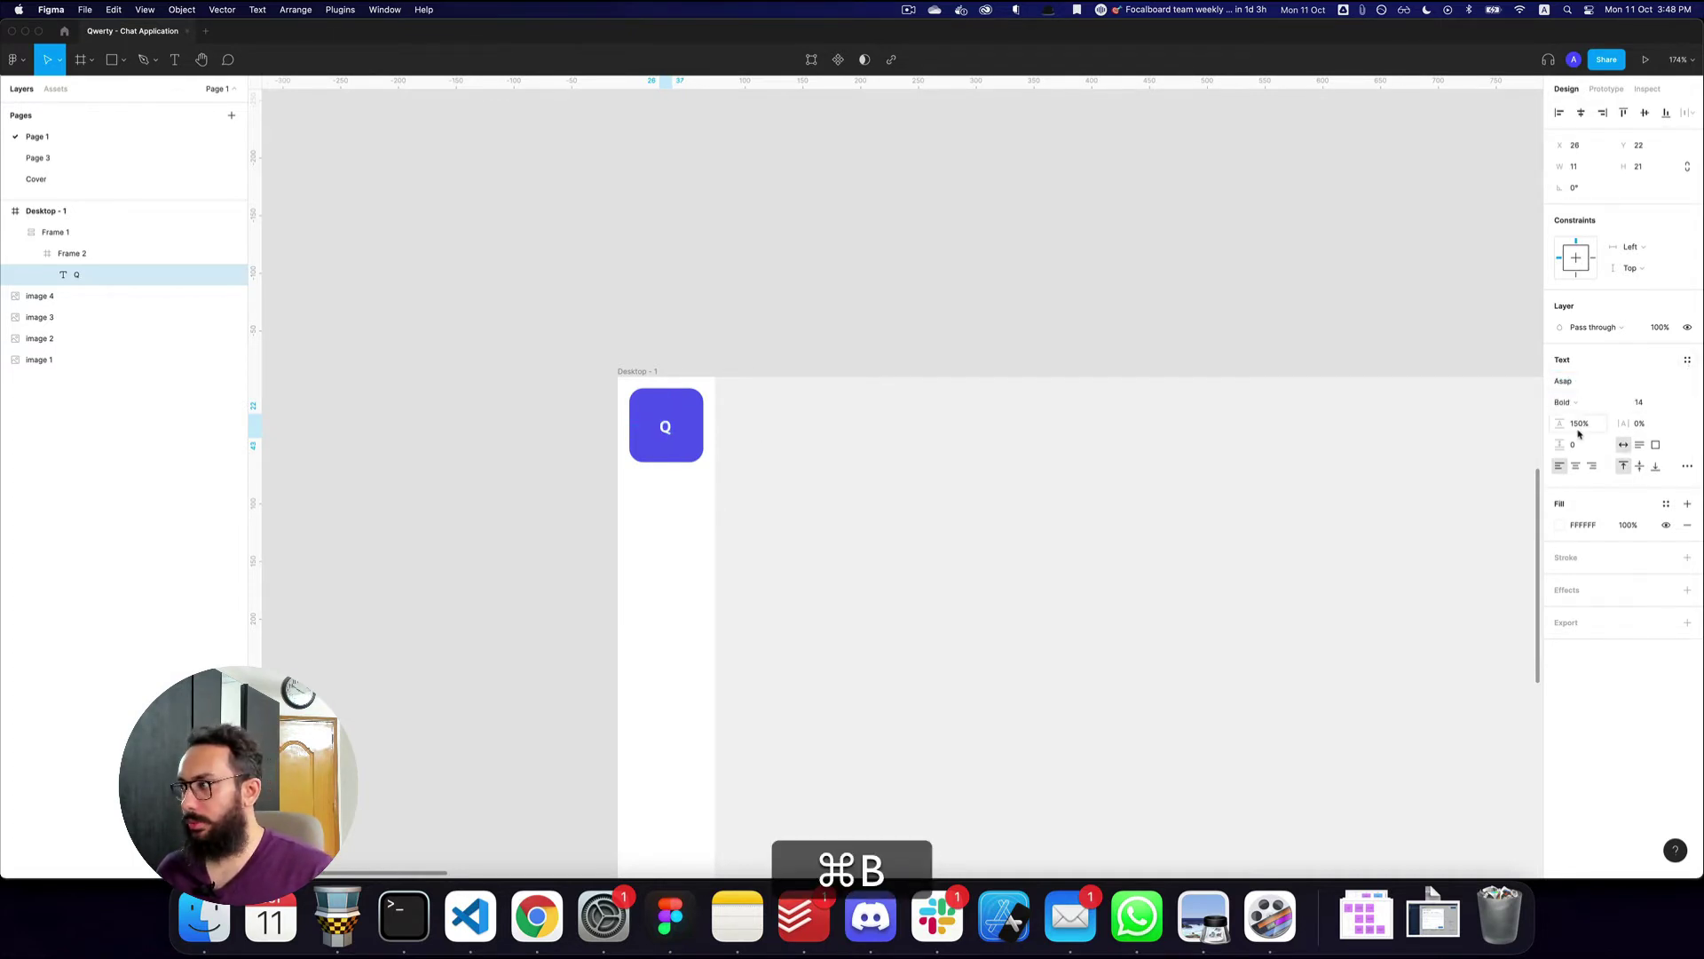
- Set the letter Q's font size to 24 and center it again in the logo square
click(1648, 404)
text(24)
key(Return)
key(alt+h)
key(alt+v)
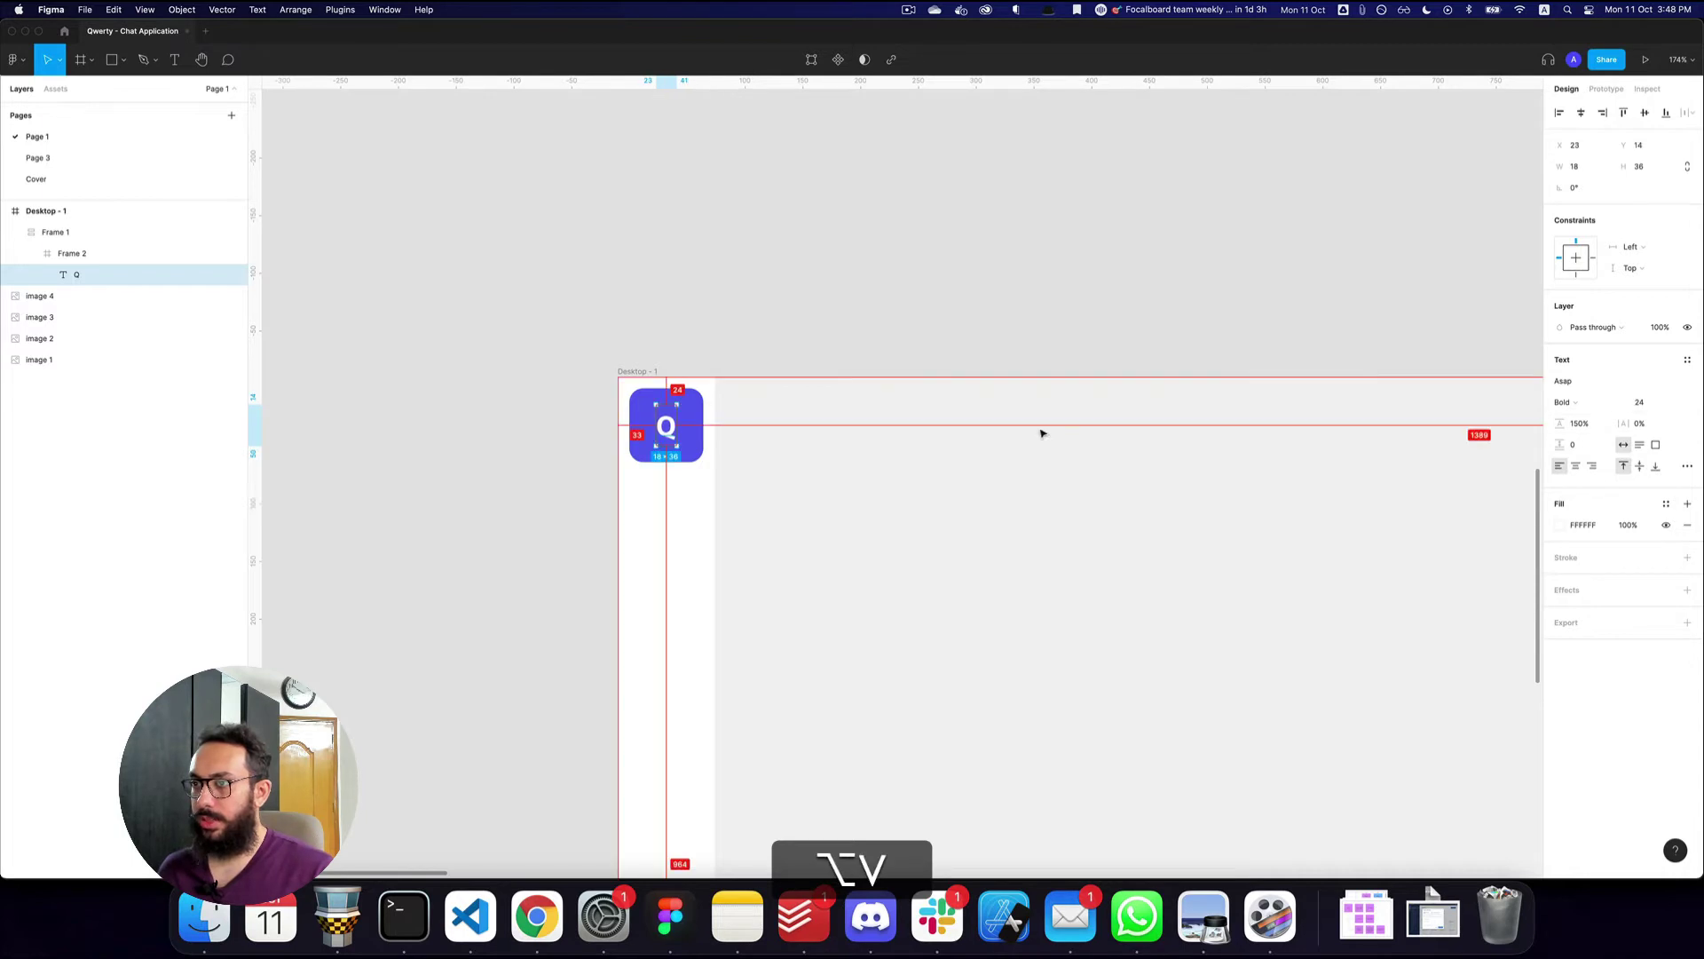
click(870, 432)
- Set the logo square's corner radius to 16
click(687, 429)
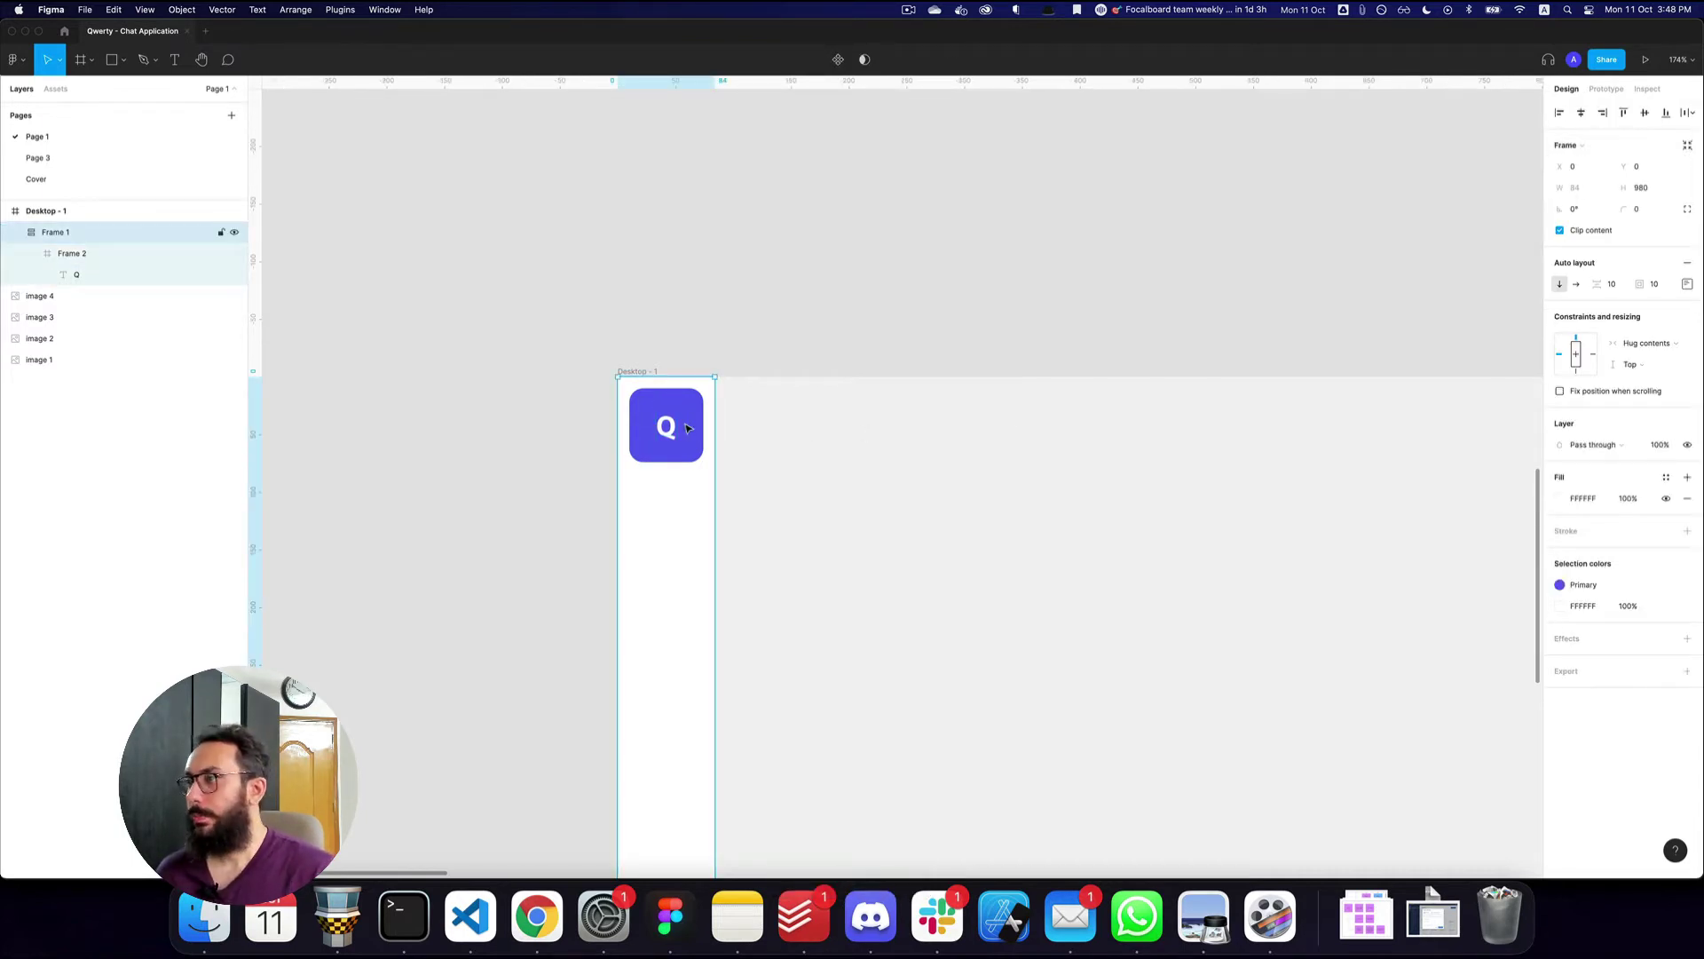
double_click(688, 429)
click(1652, 186)
text(24)
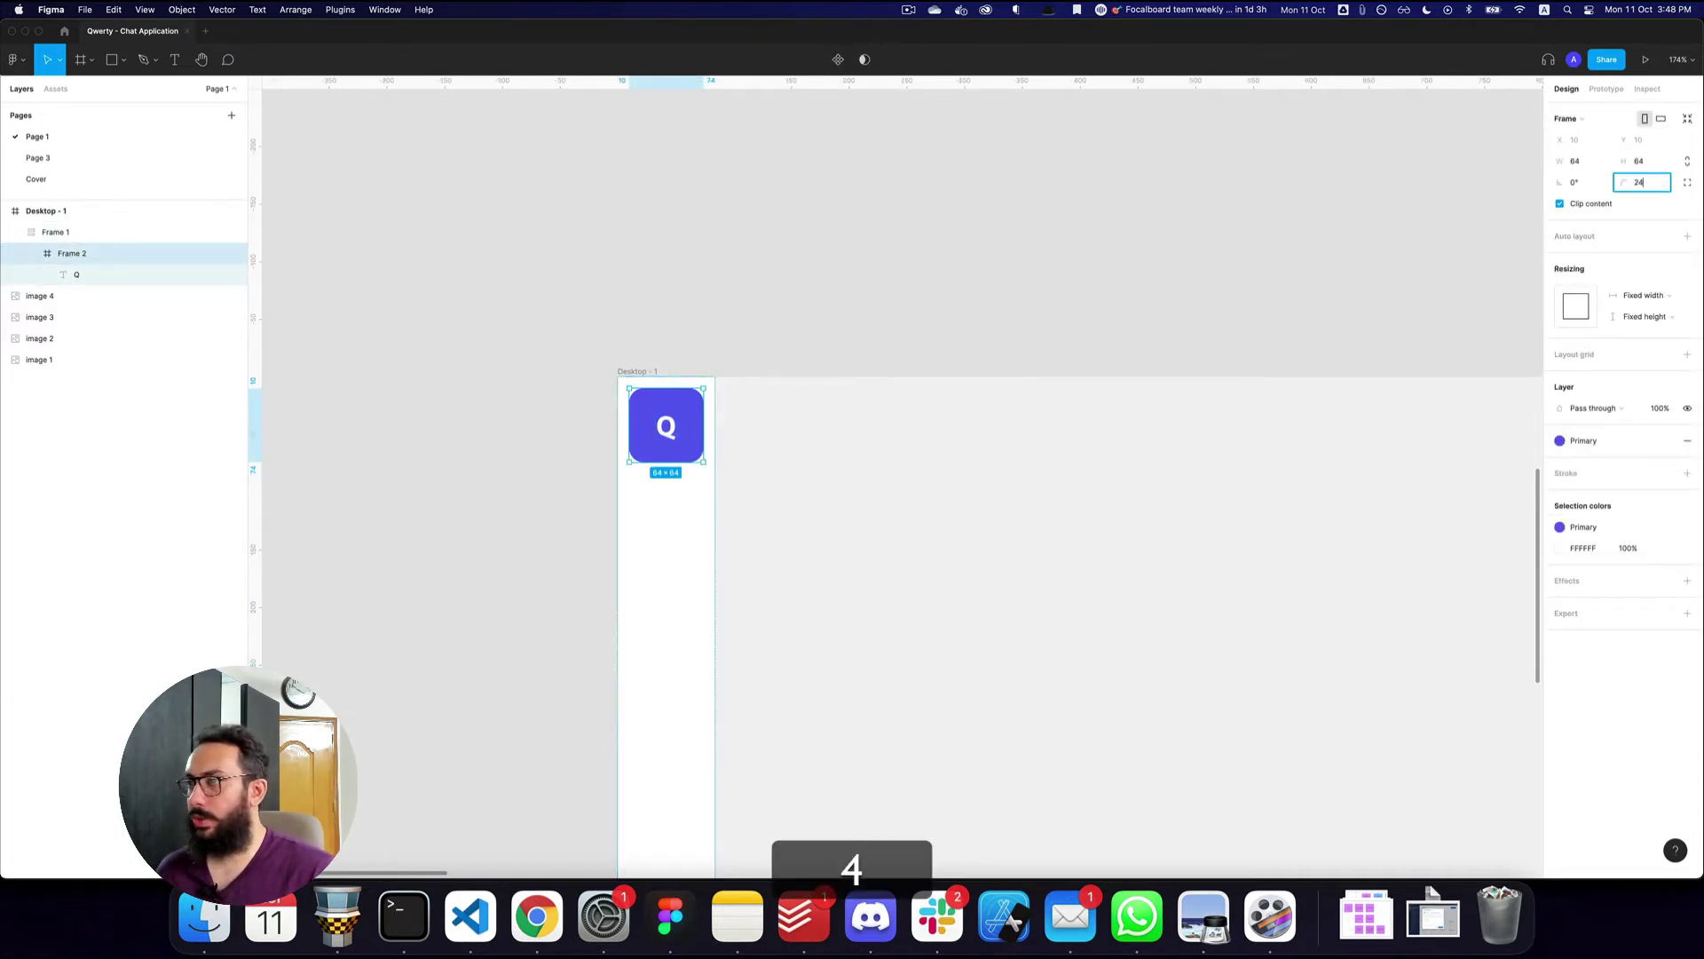
text(16)
key(Return)
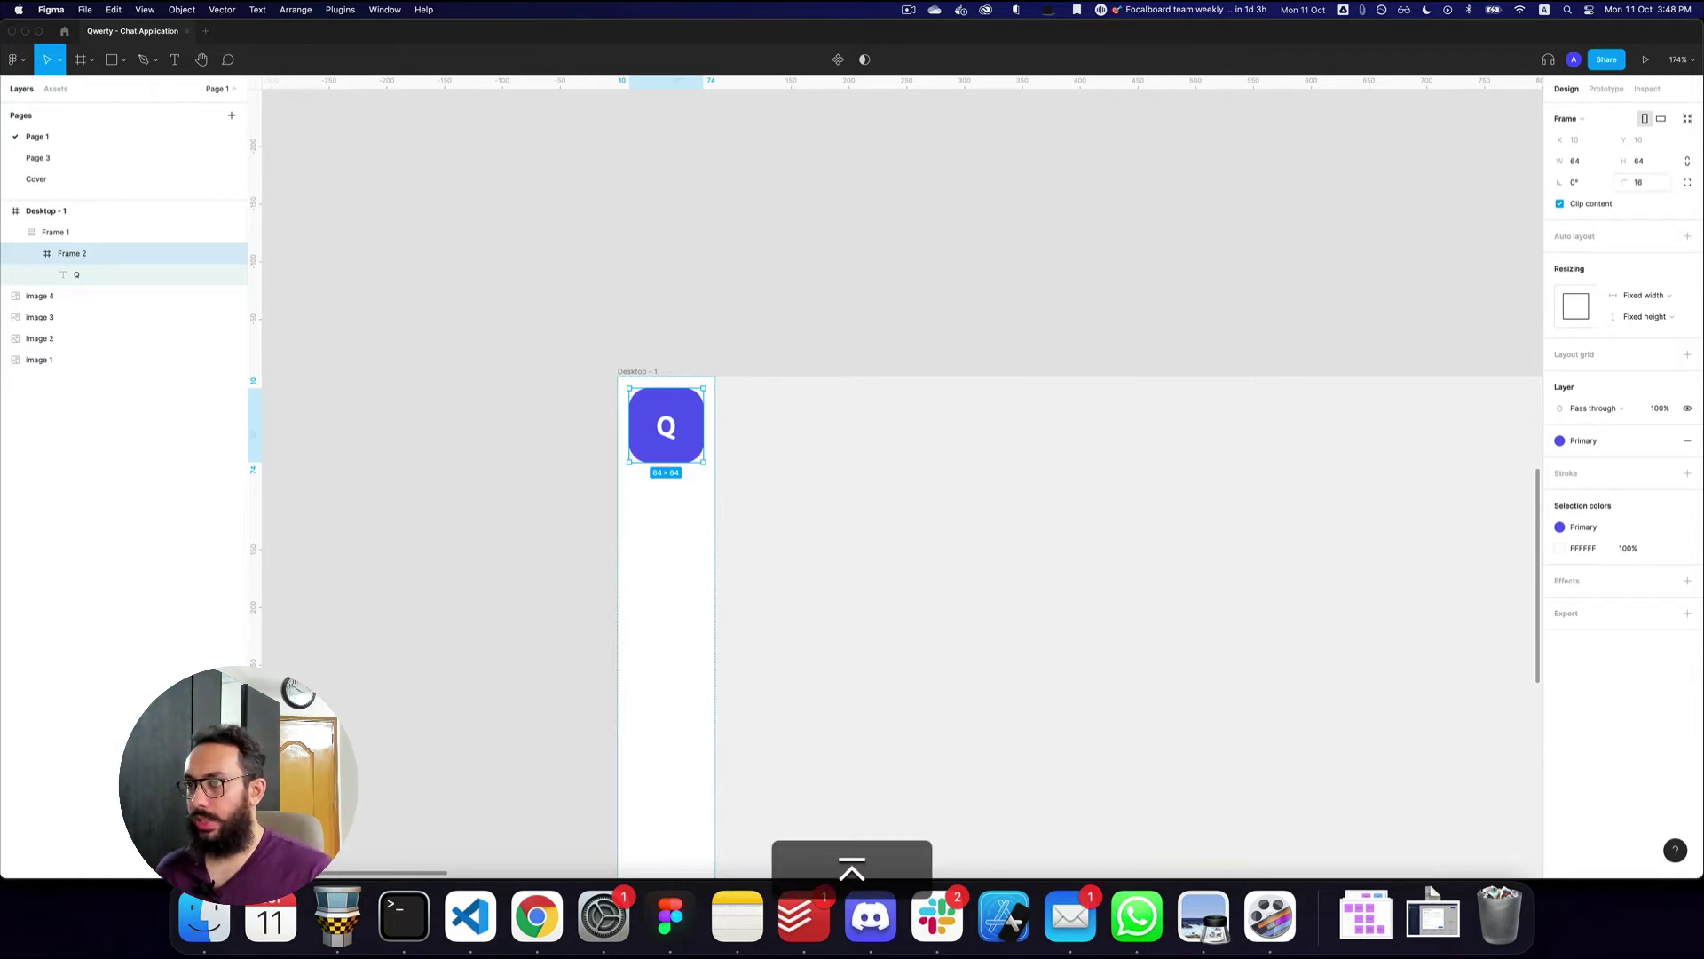
- Open the page's presentation view to preview the sidebar logo, and return to the design file
click(714, 456)
drag(781, 459, 713, 362)
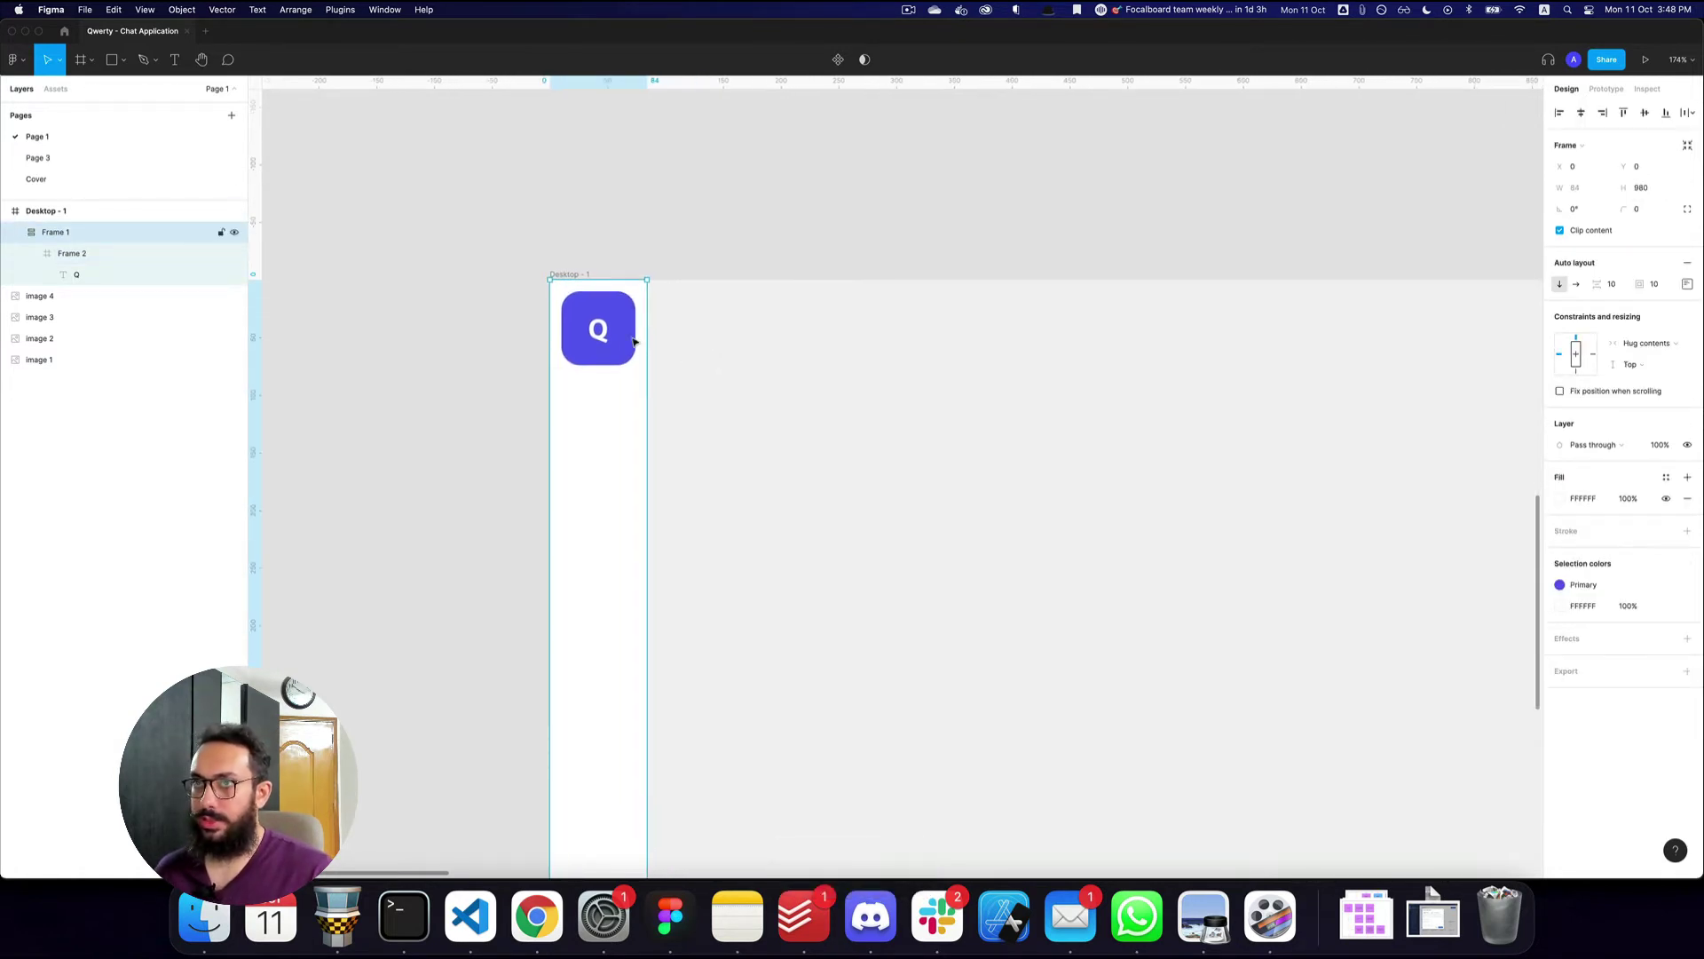
key(super+3)
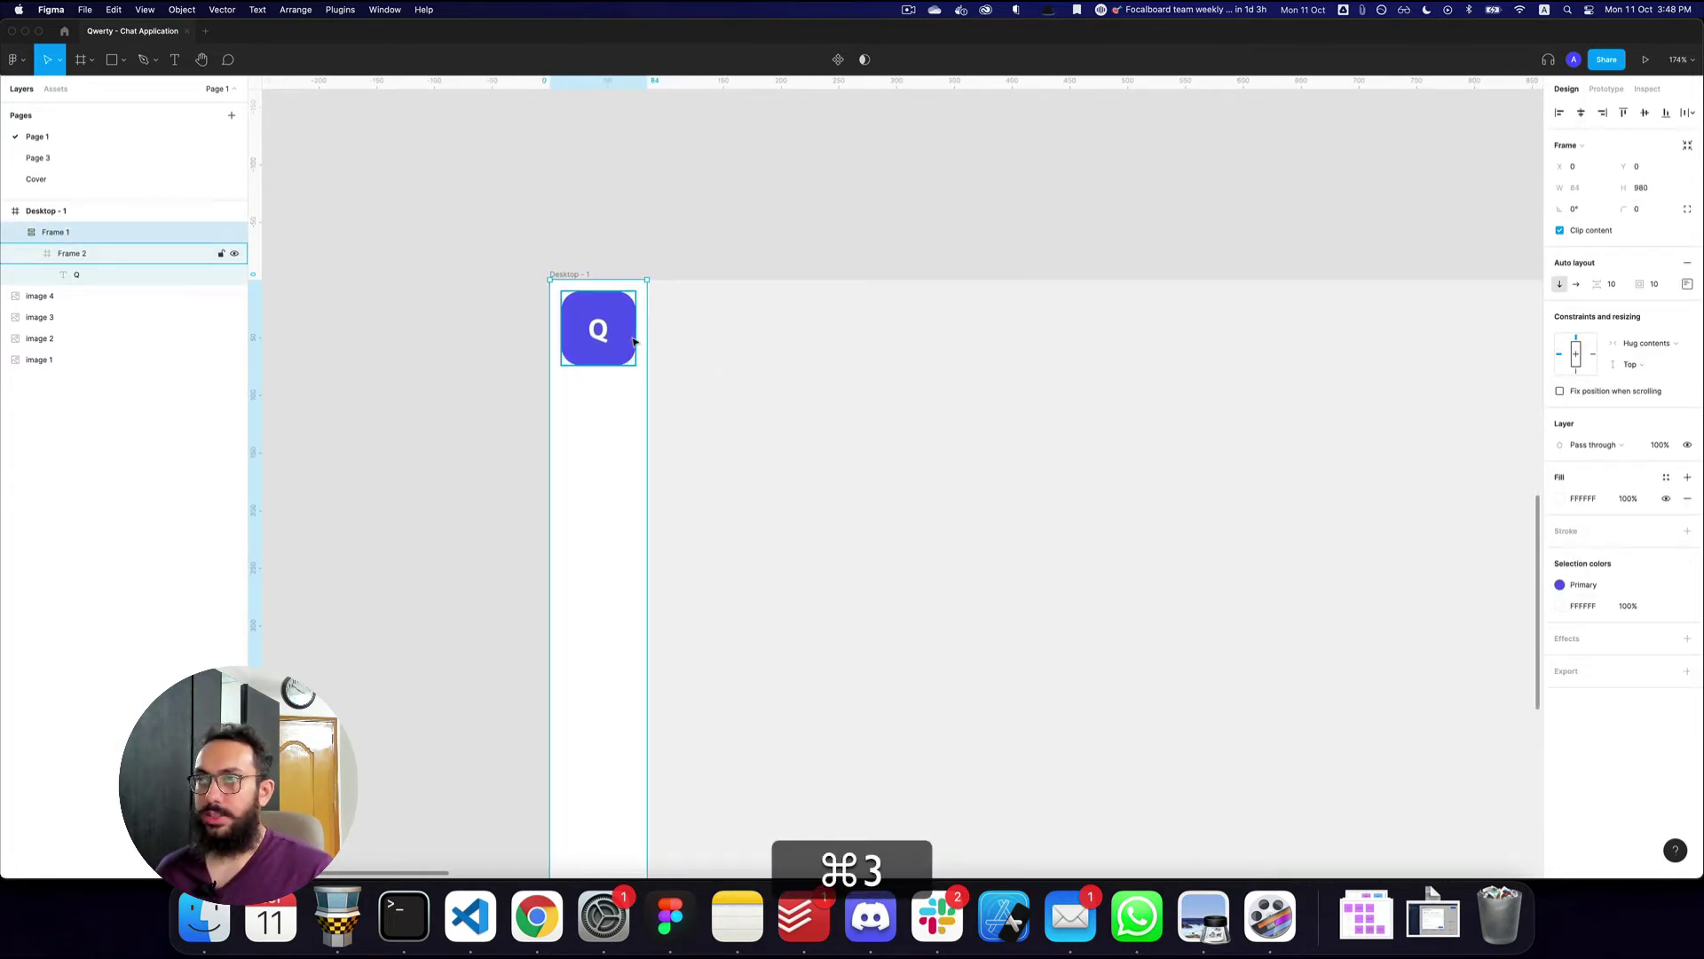
click(1642, 59)
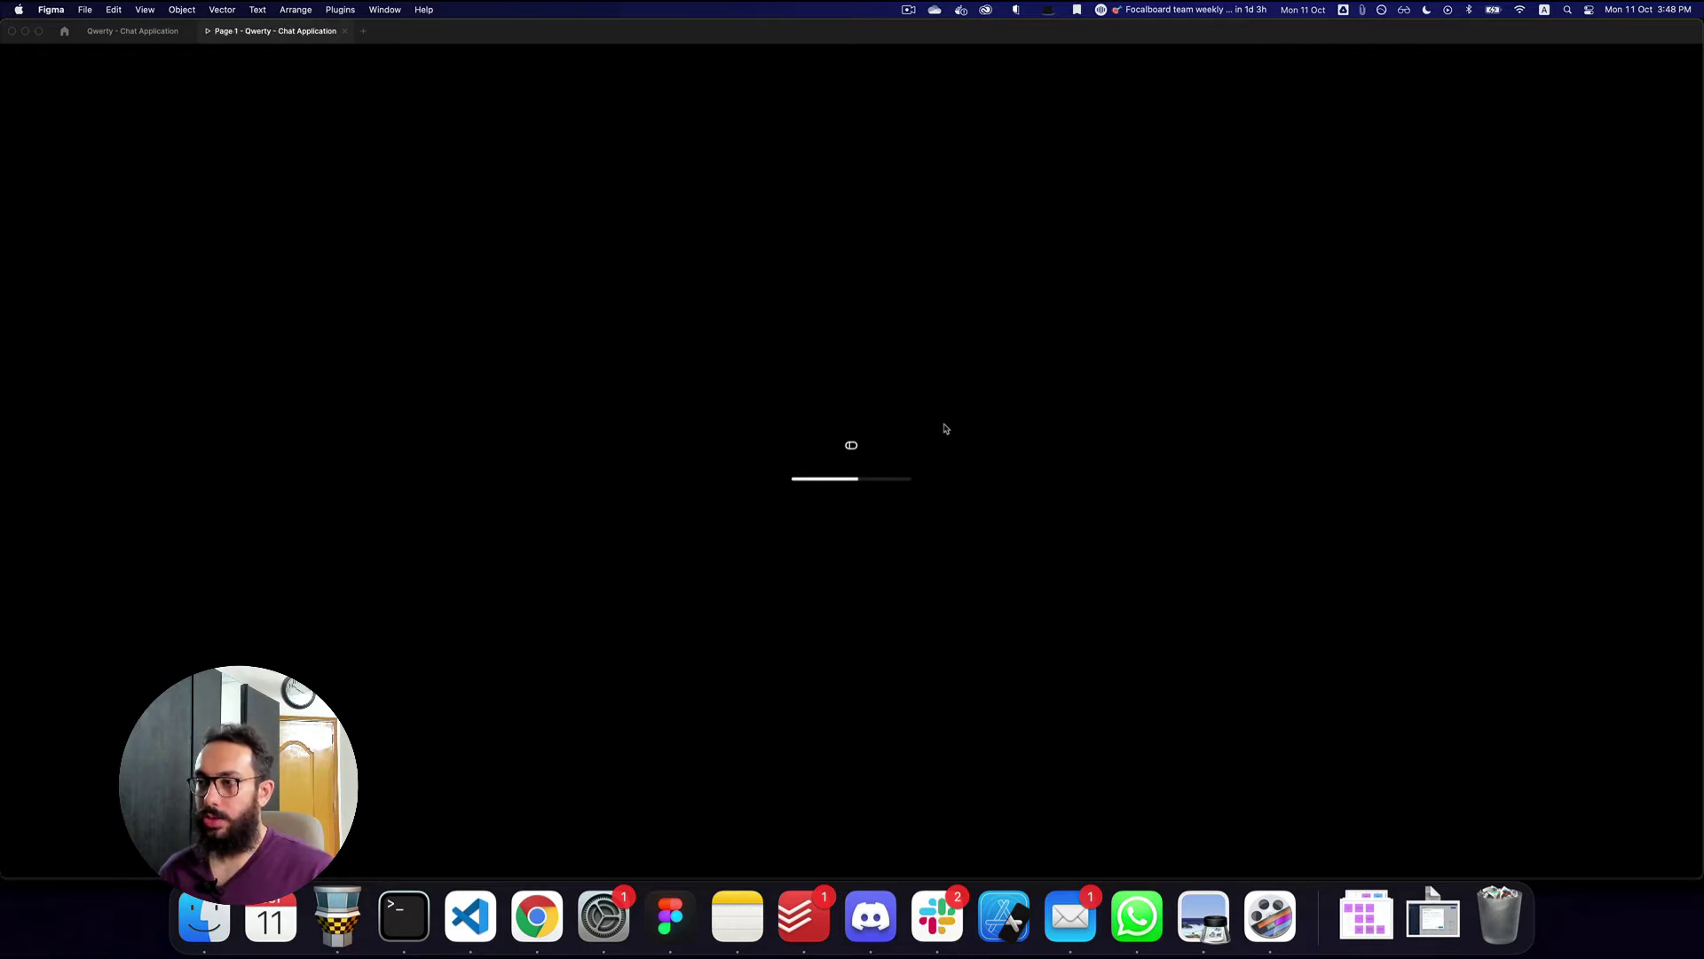
key(super+2)
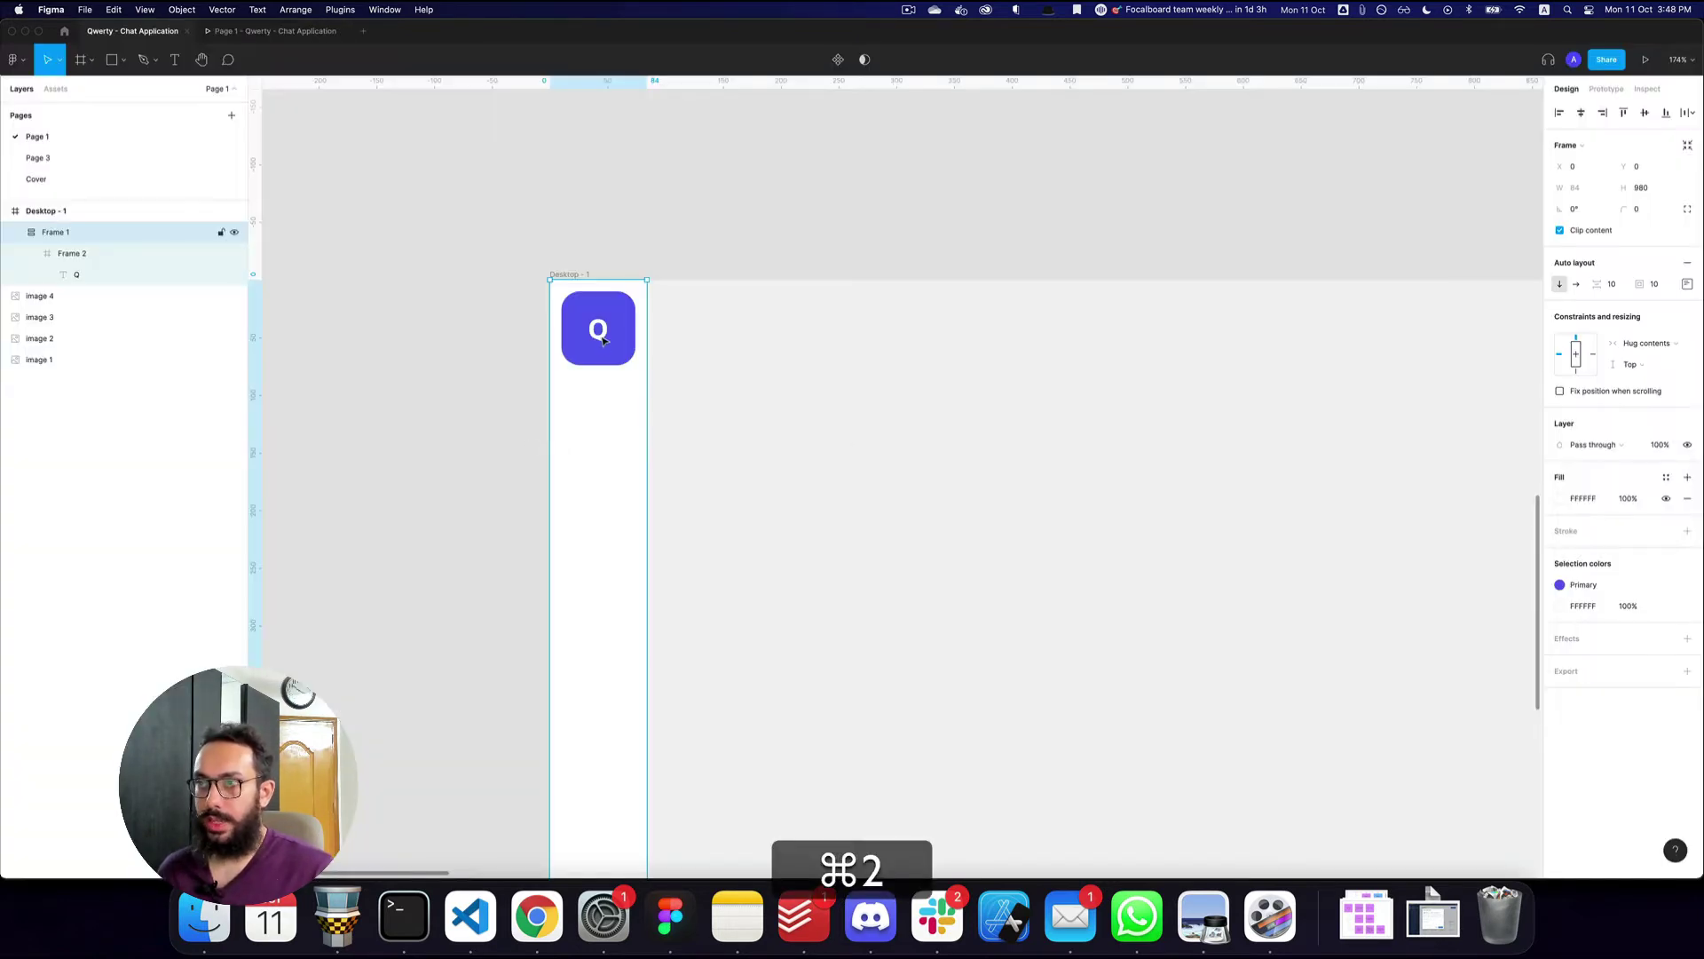
- Scale the logo square and its letter to 56 wide, and check the result in the presentation view
key(shift+super+s)
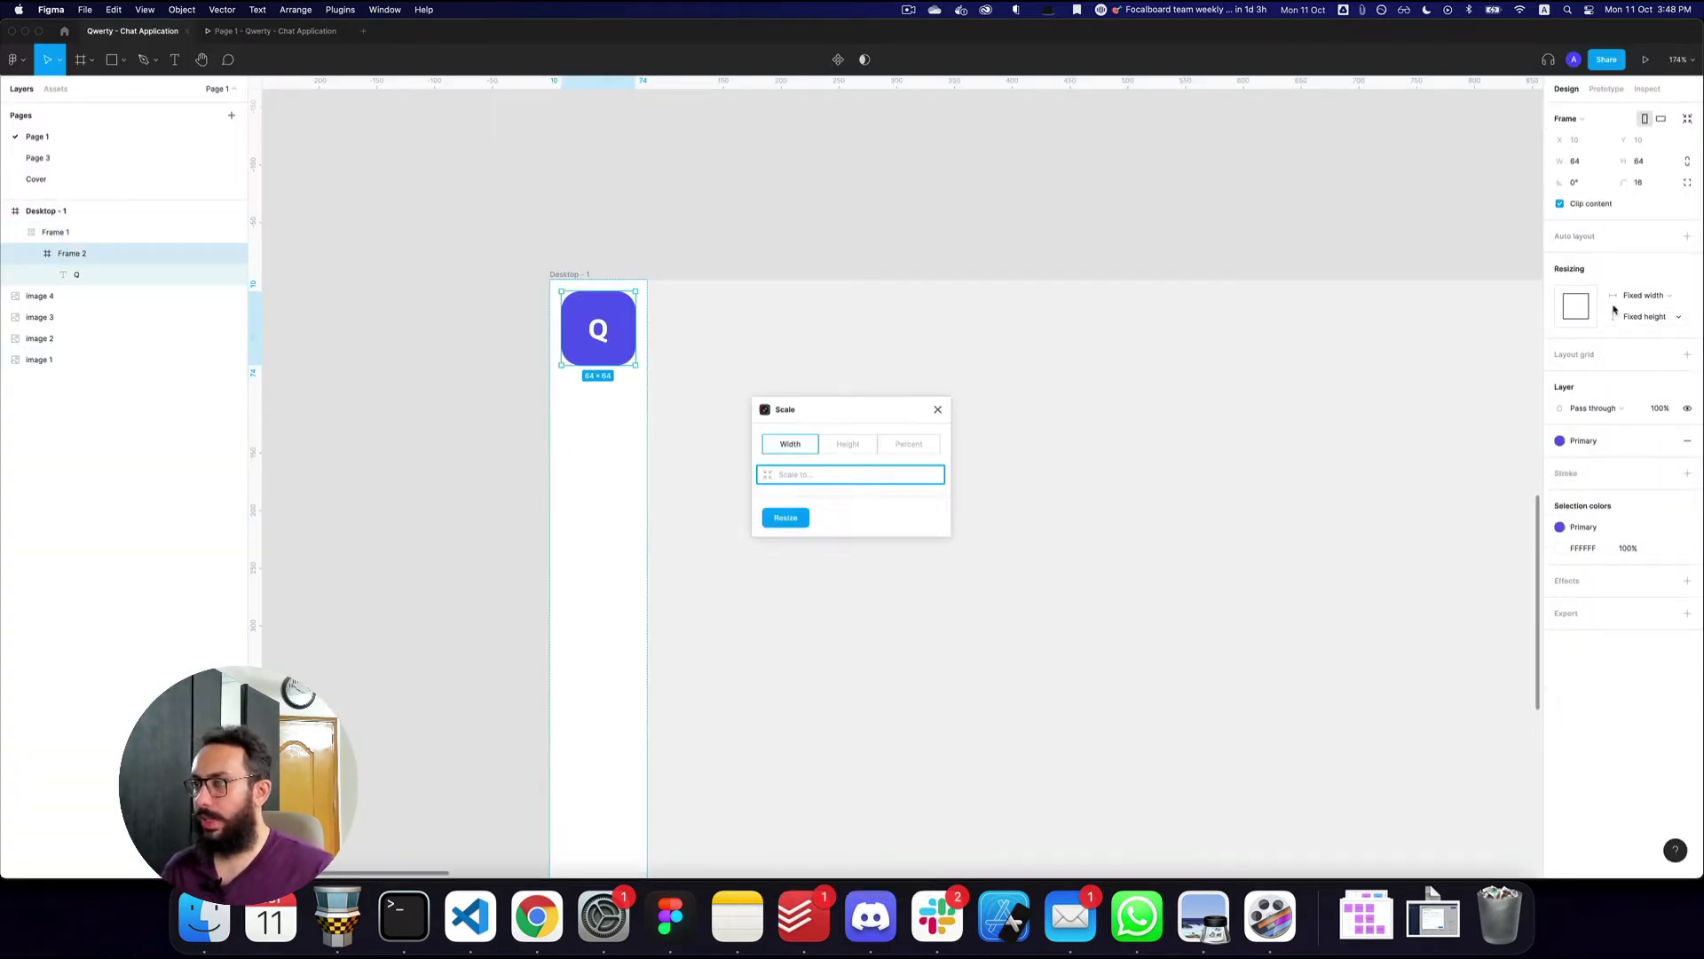
text(8)
key(super+a)
key(Return)
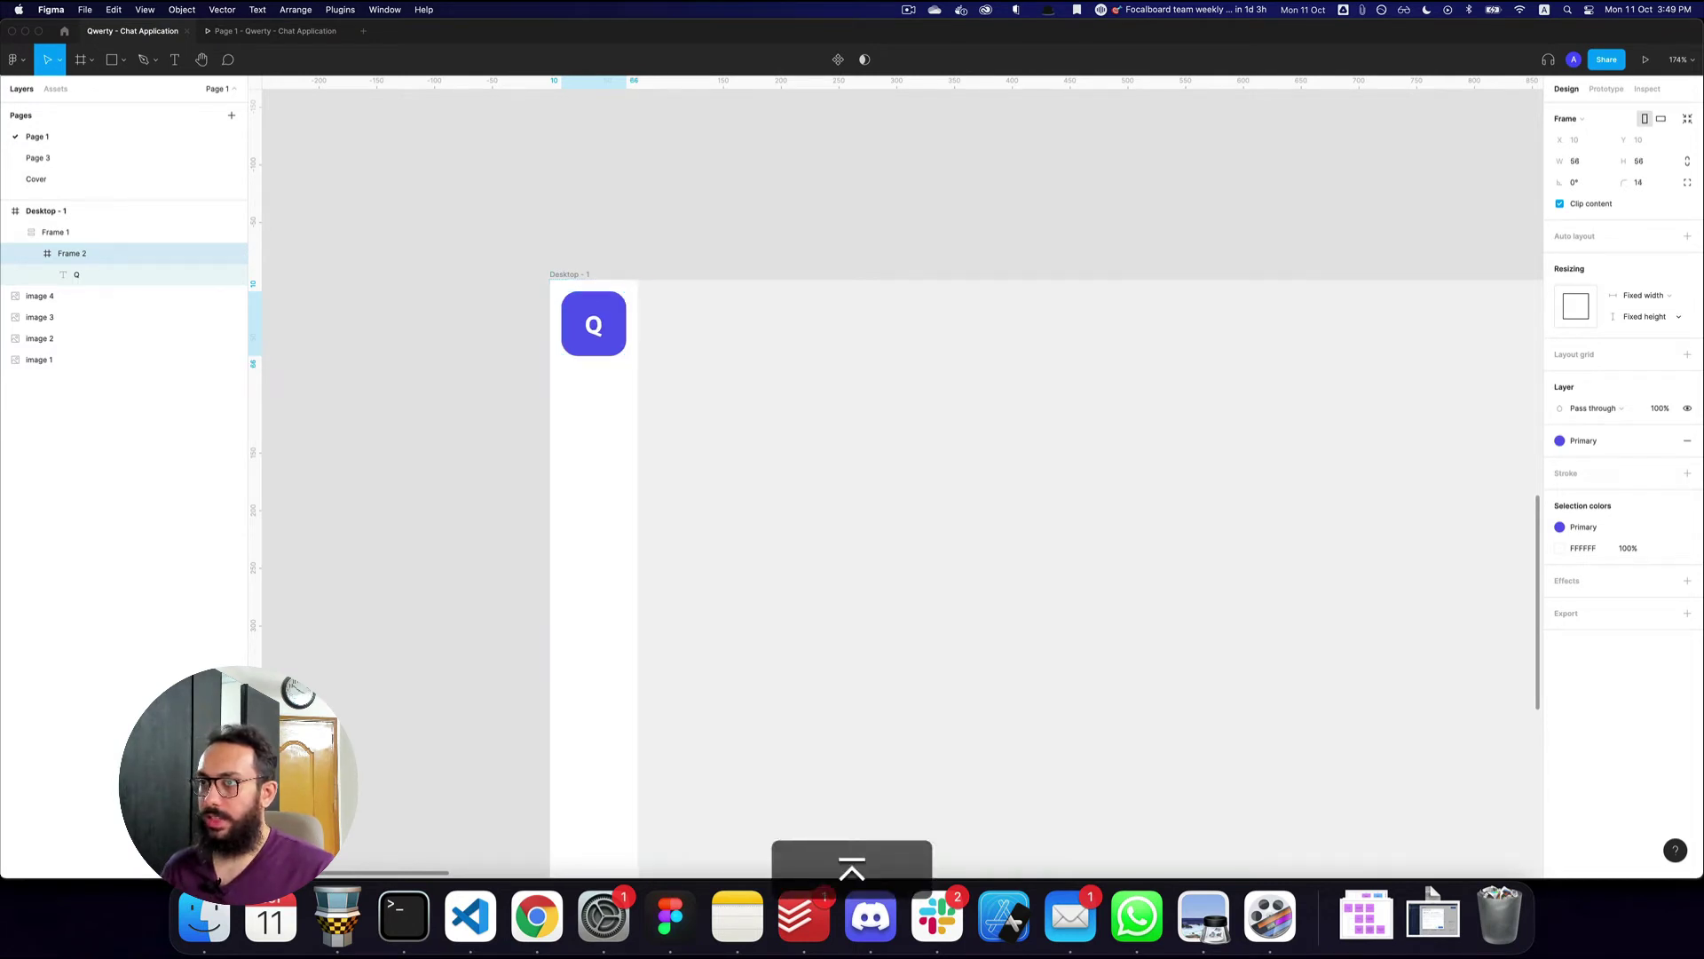
key(super+3)
key(super+2)
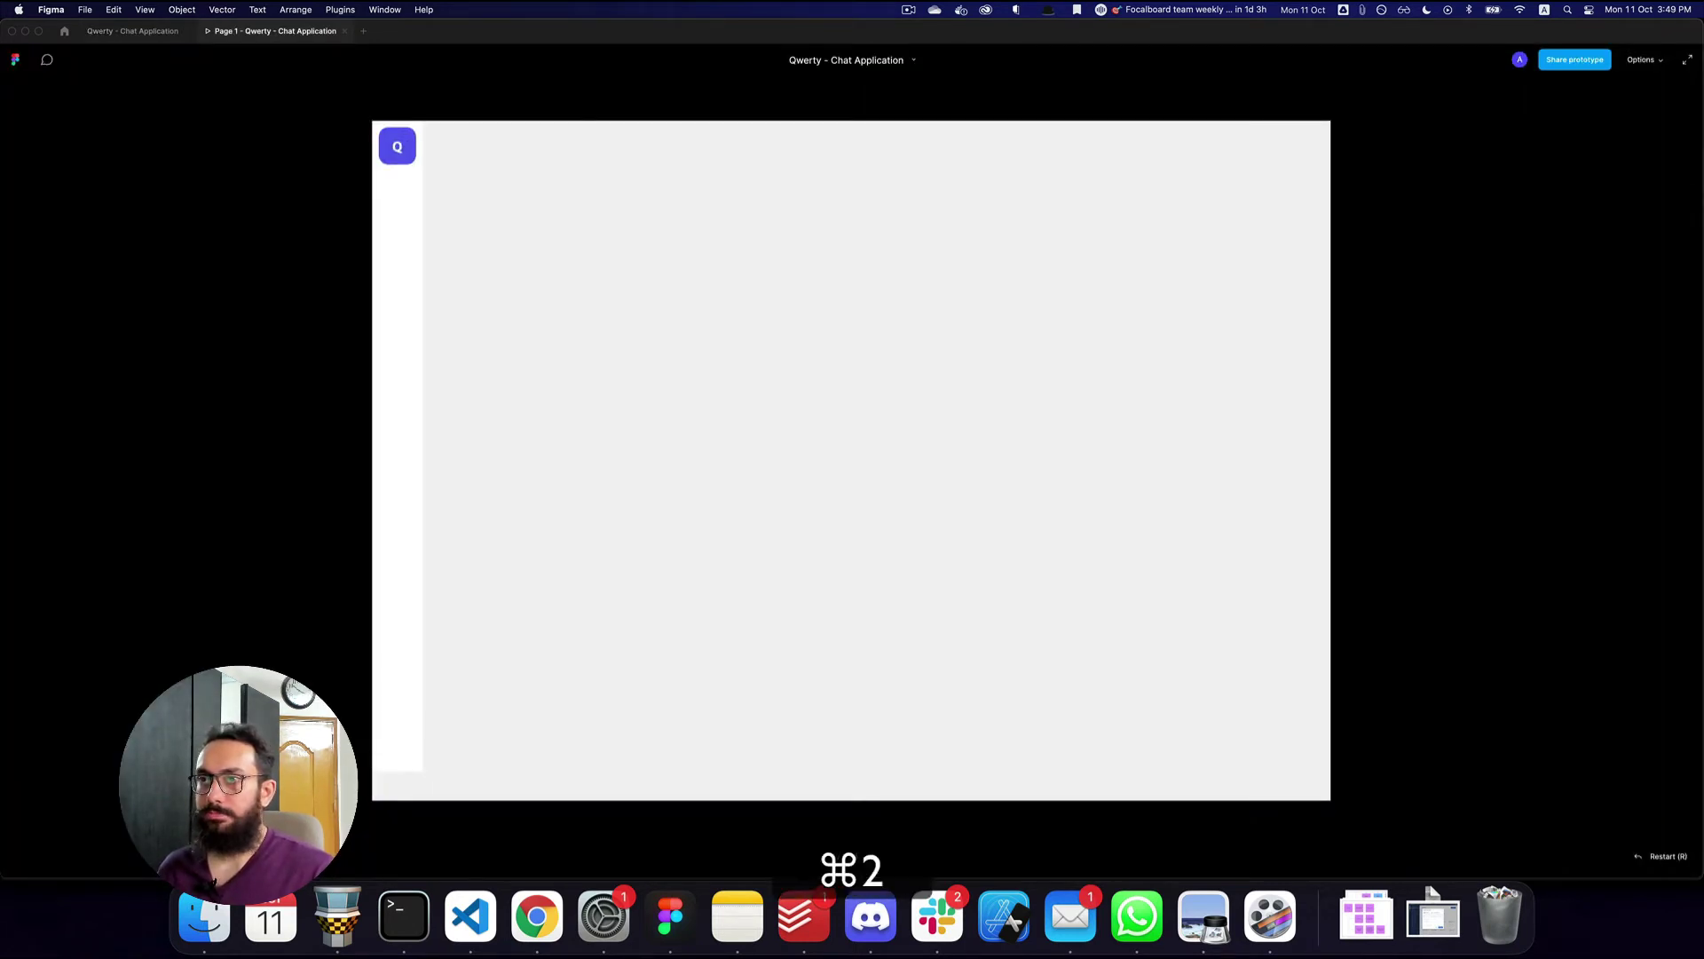
- Set the sidebar frame's auto layout padding to 16 and preview it in the presentation view
click(1654, 284)
text(16)
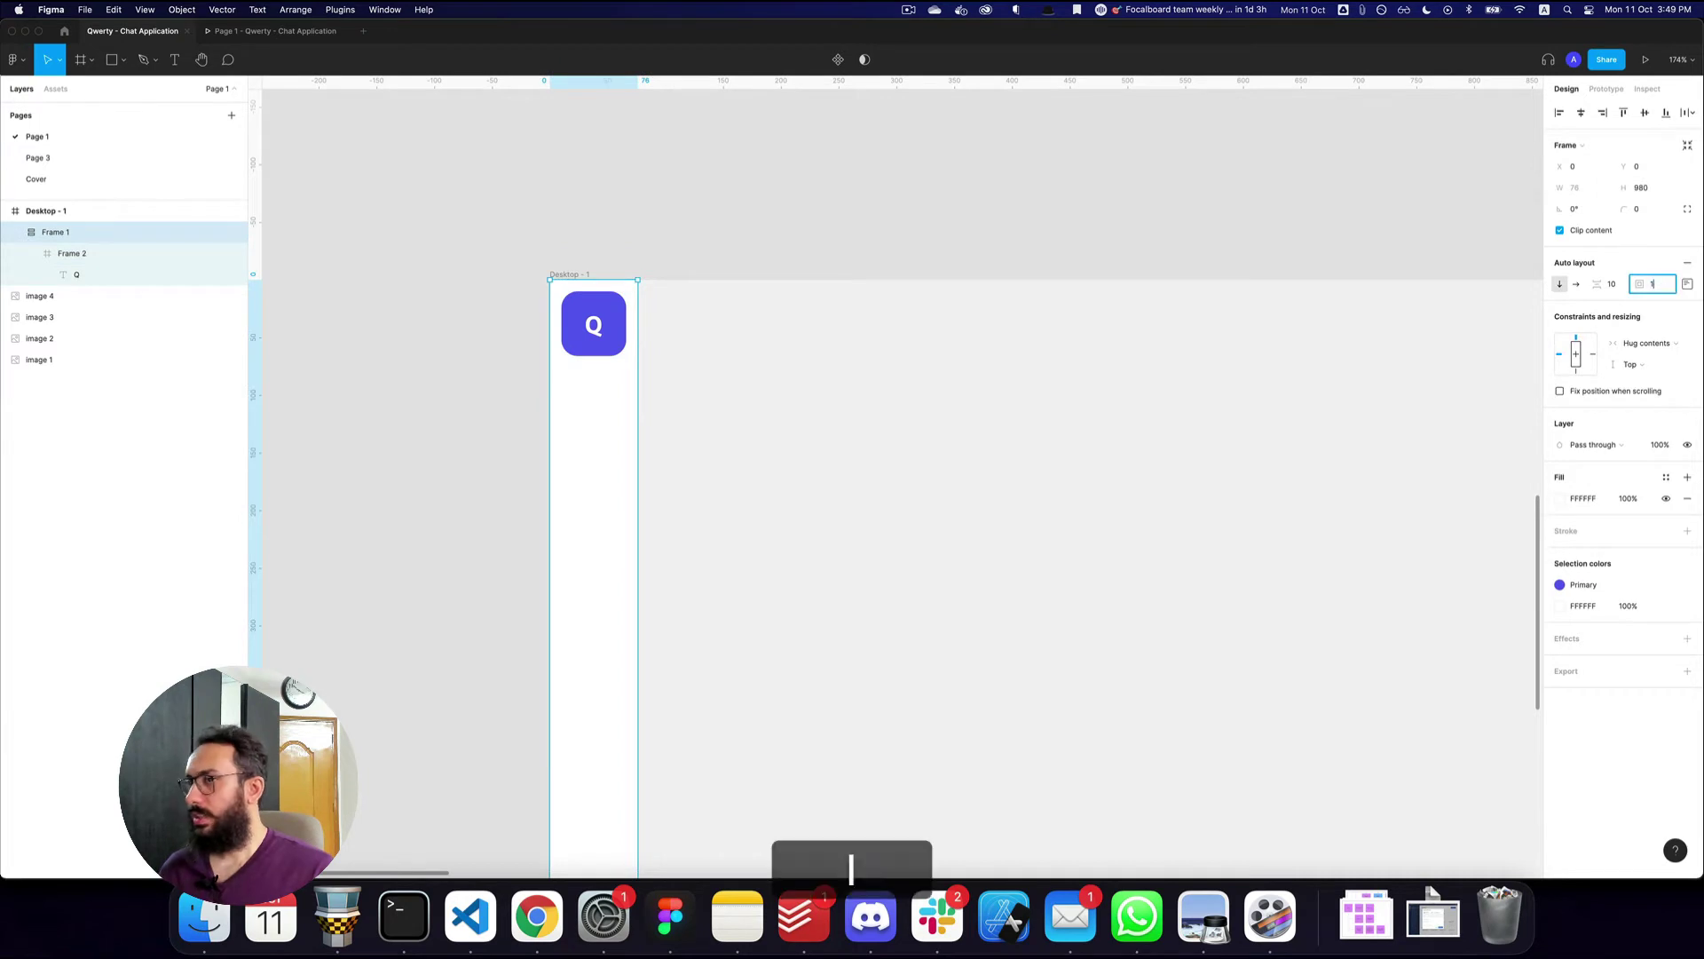
key(Return)
key(super+3)
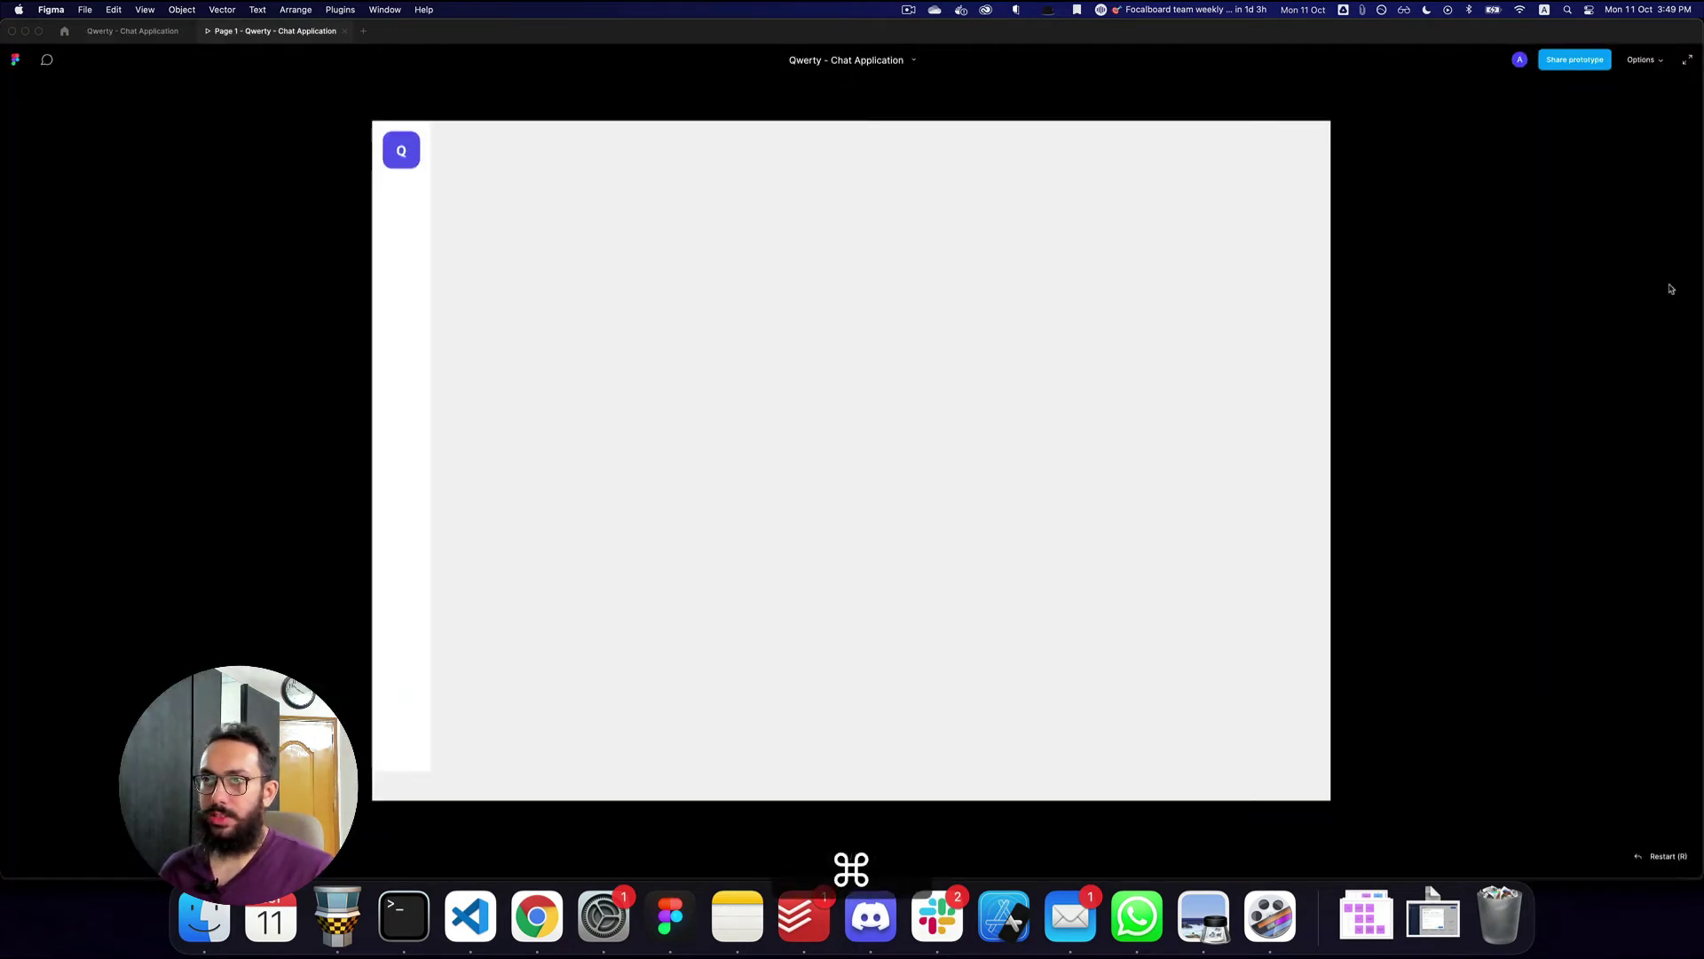
key(super+2)
- Rename the white sidebar frame as Sidebar
double_click(693, 193)
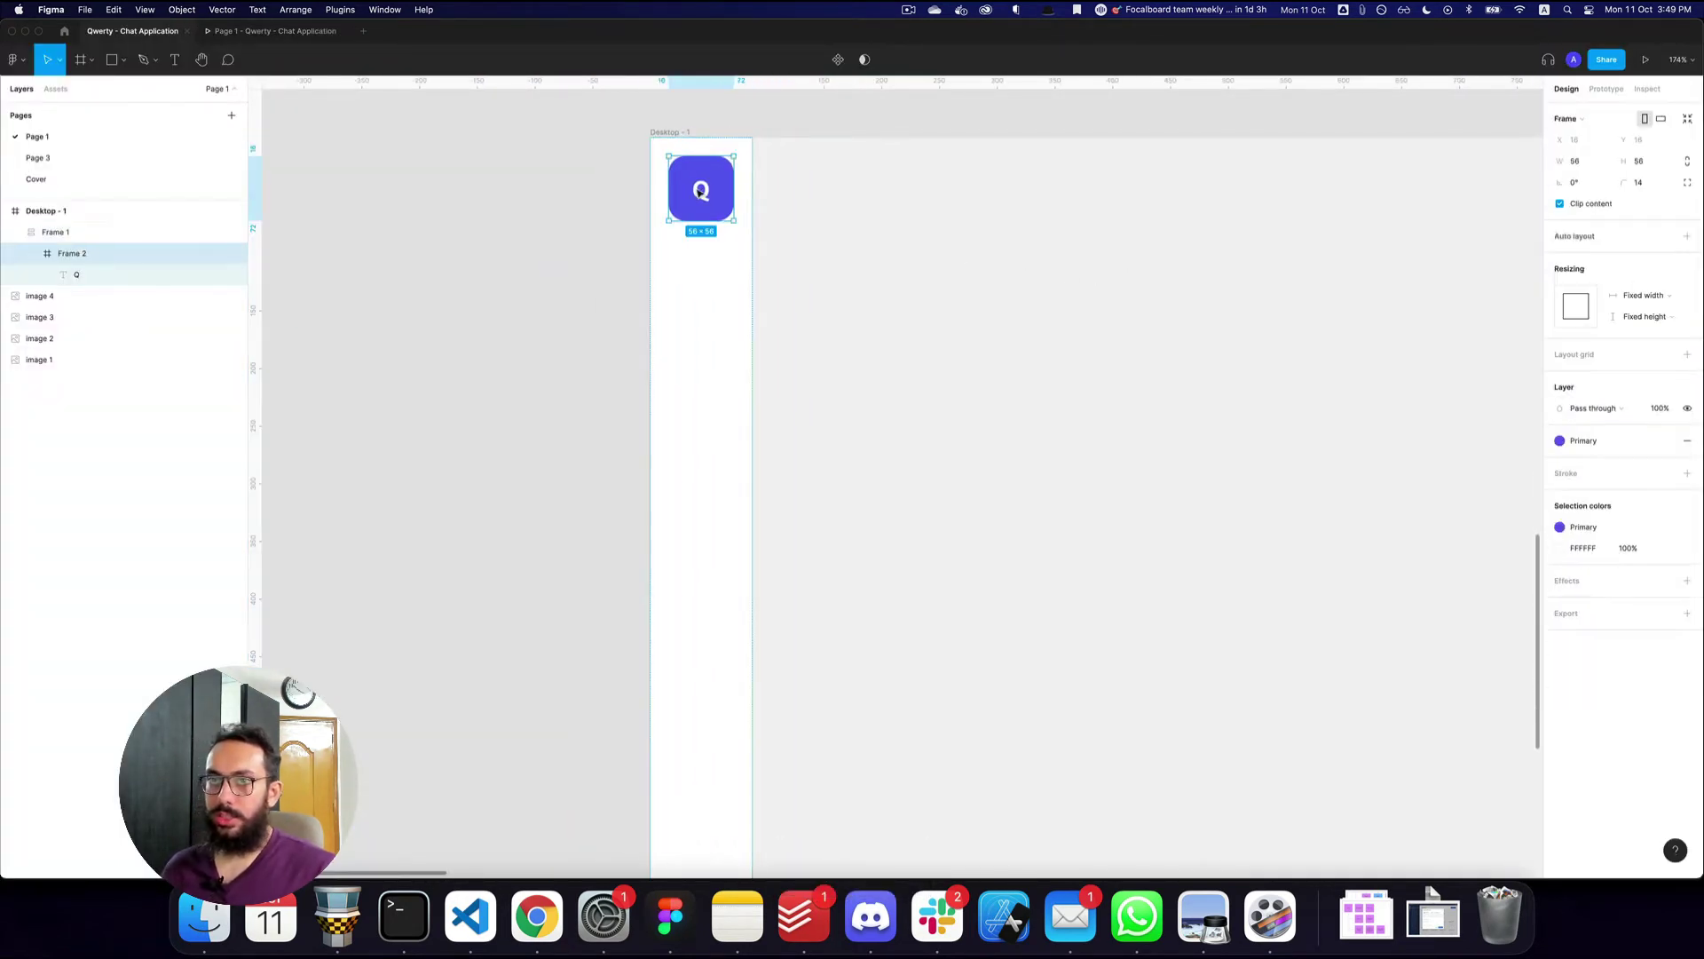
click(719, 341)
key(super+r)
text(Sidebar)
key(Return)
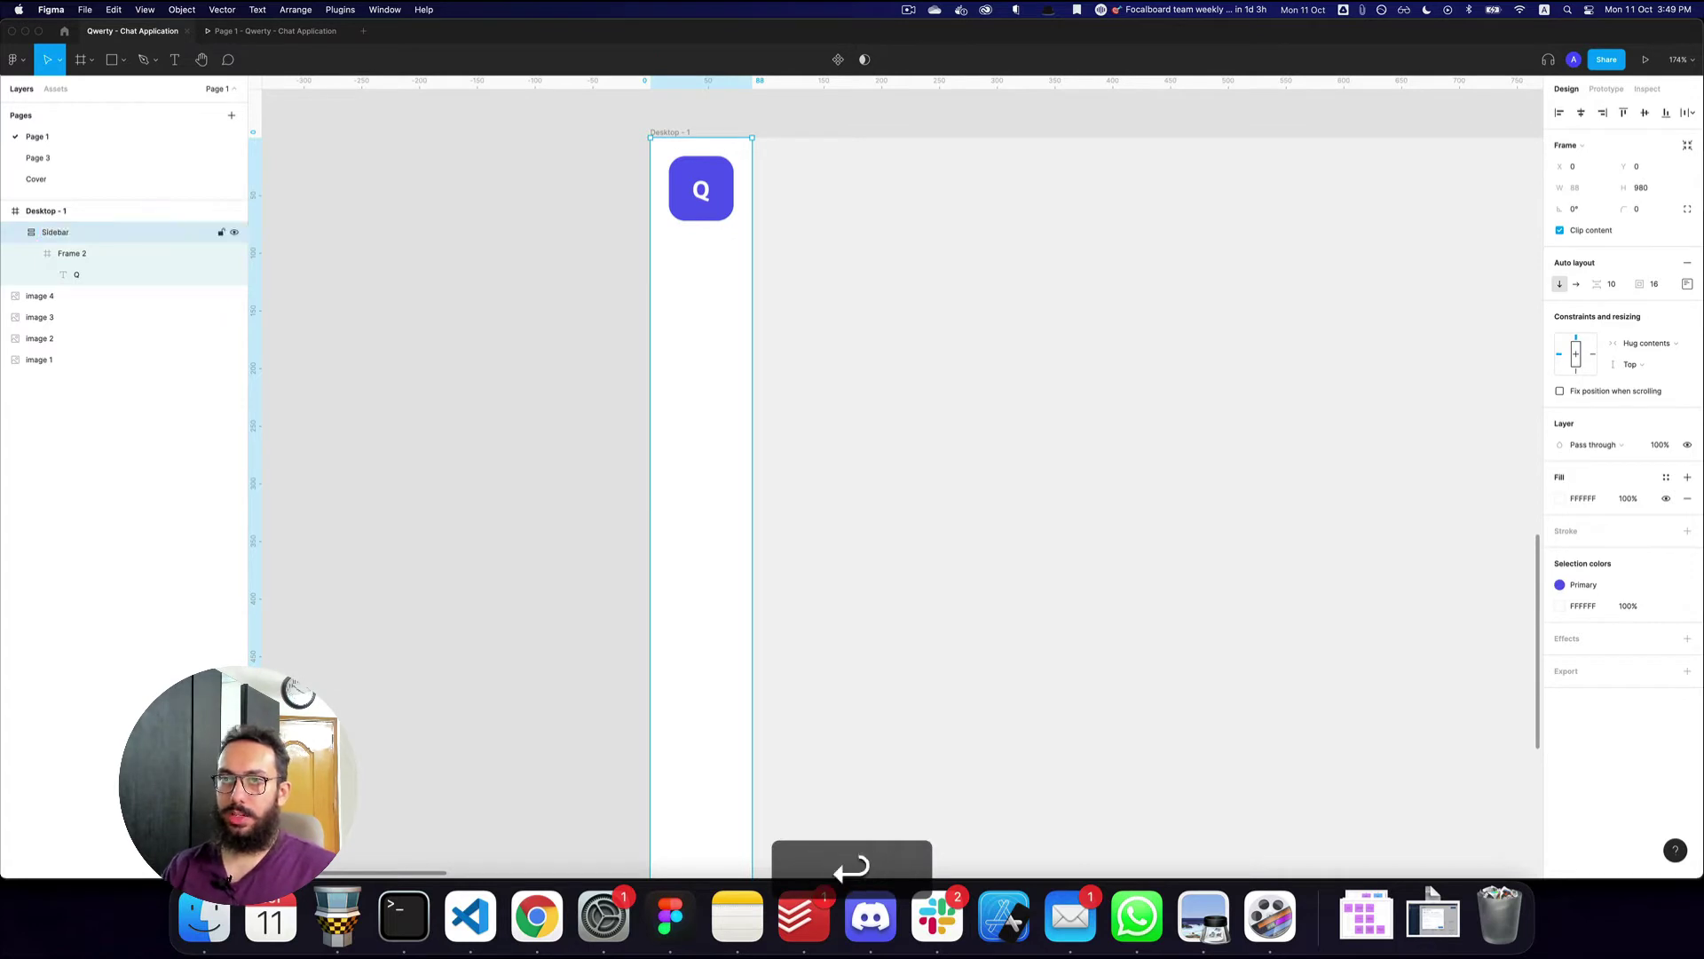
- Rename the purple square frame inside the sidebar as Logo
key(l)
key(Return)
key(super+shift+r)
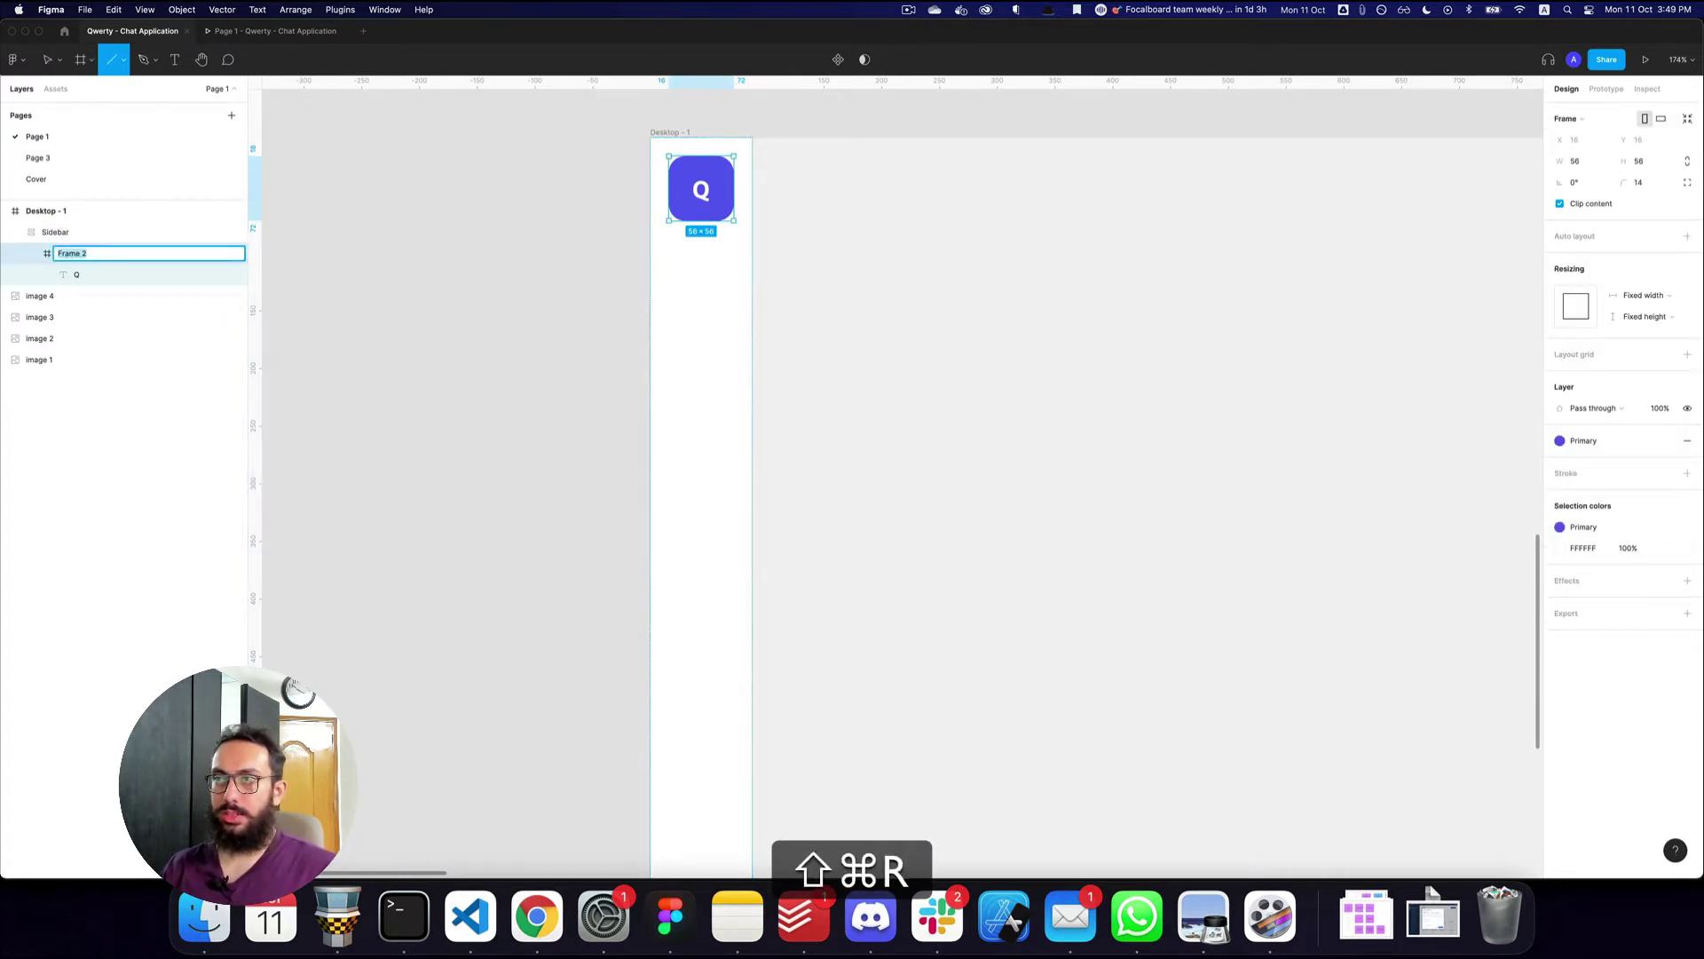
key(shift+BackSpace)
text(Logo)
key(Return)
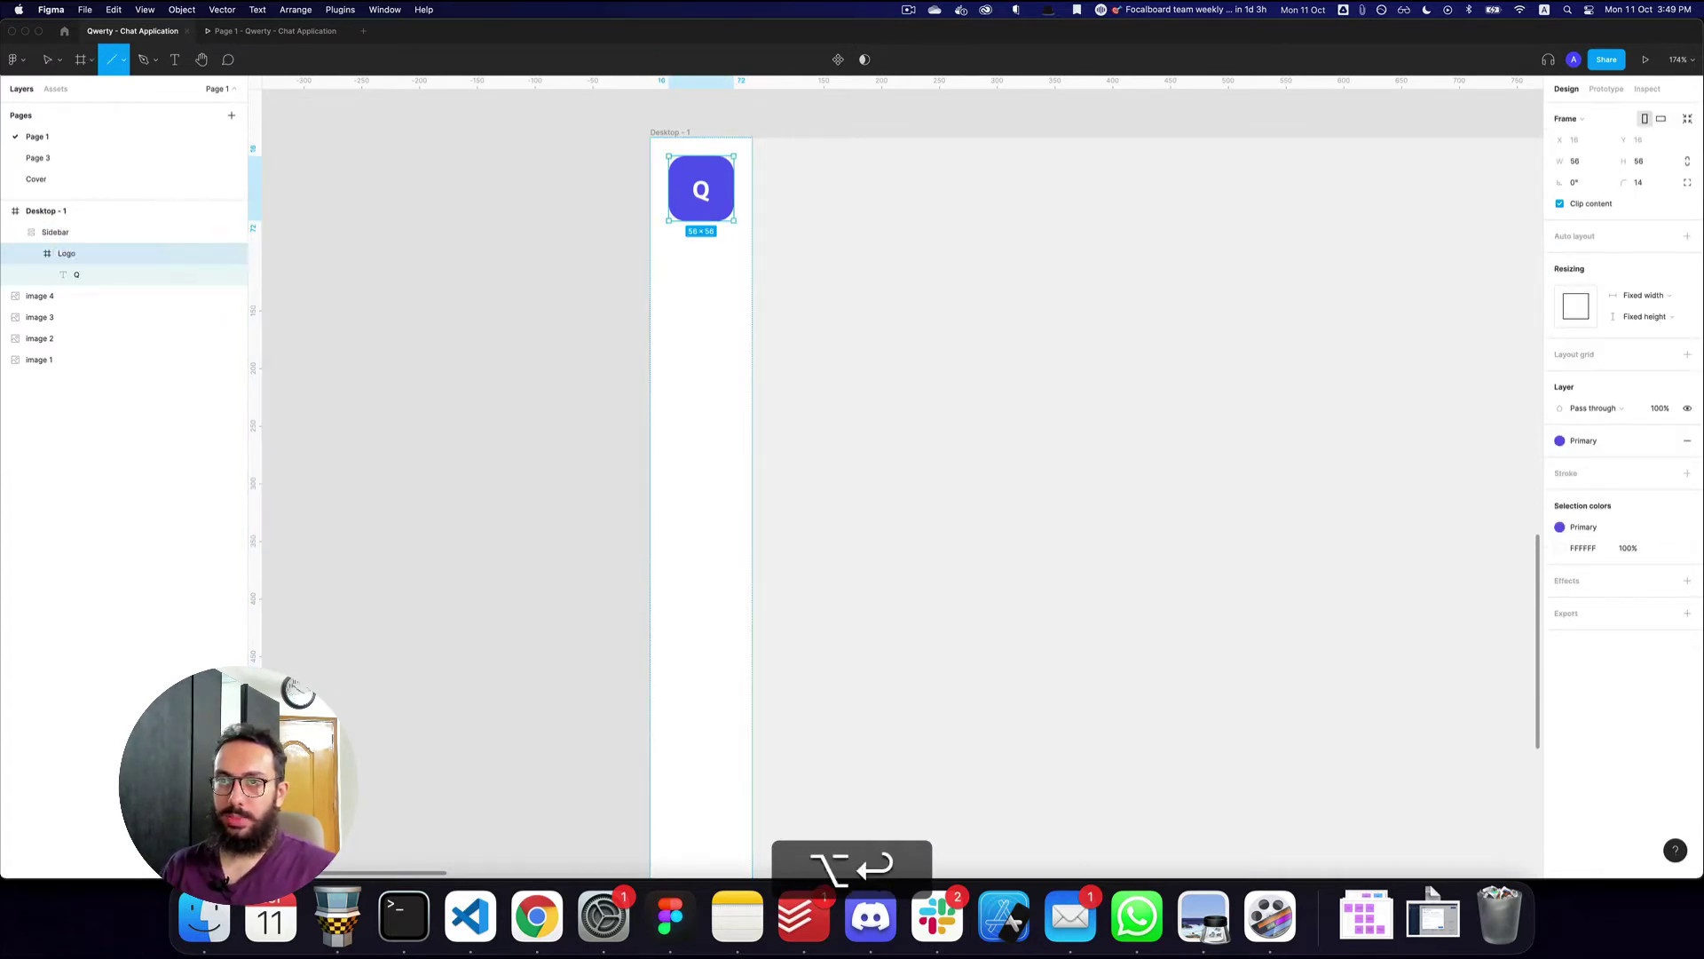
- Add a text layer reading "home" below the logo in the sidebar
key(Escape)
key(v)
key(t)
click(691, 305)
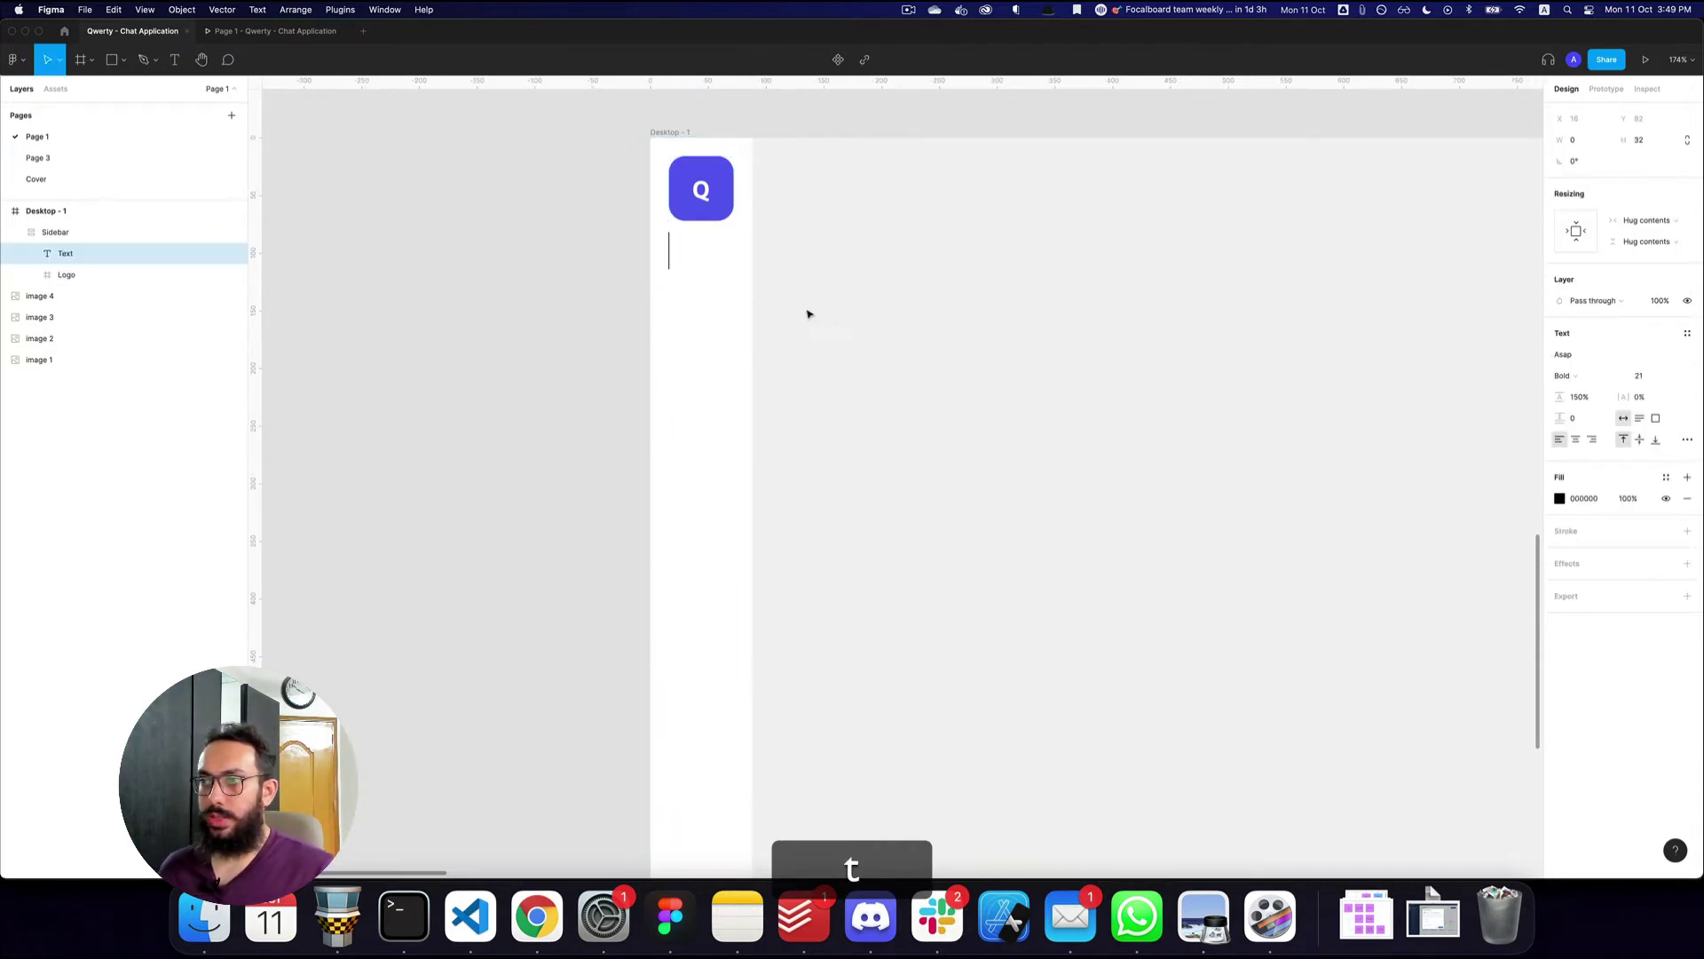
text(home)
key(Escape)
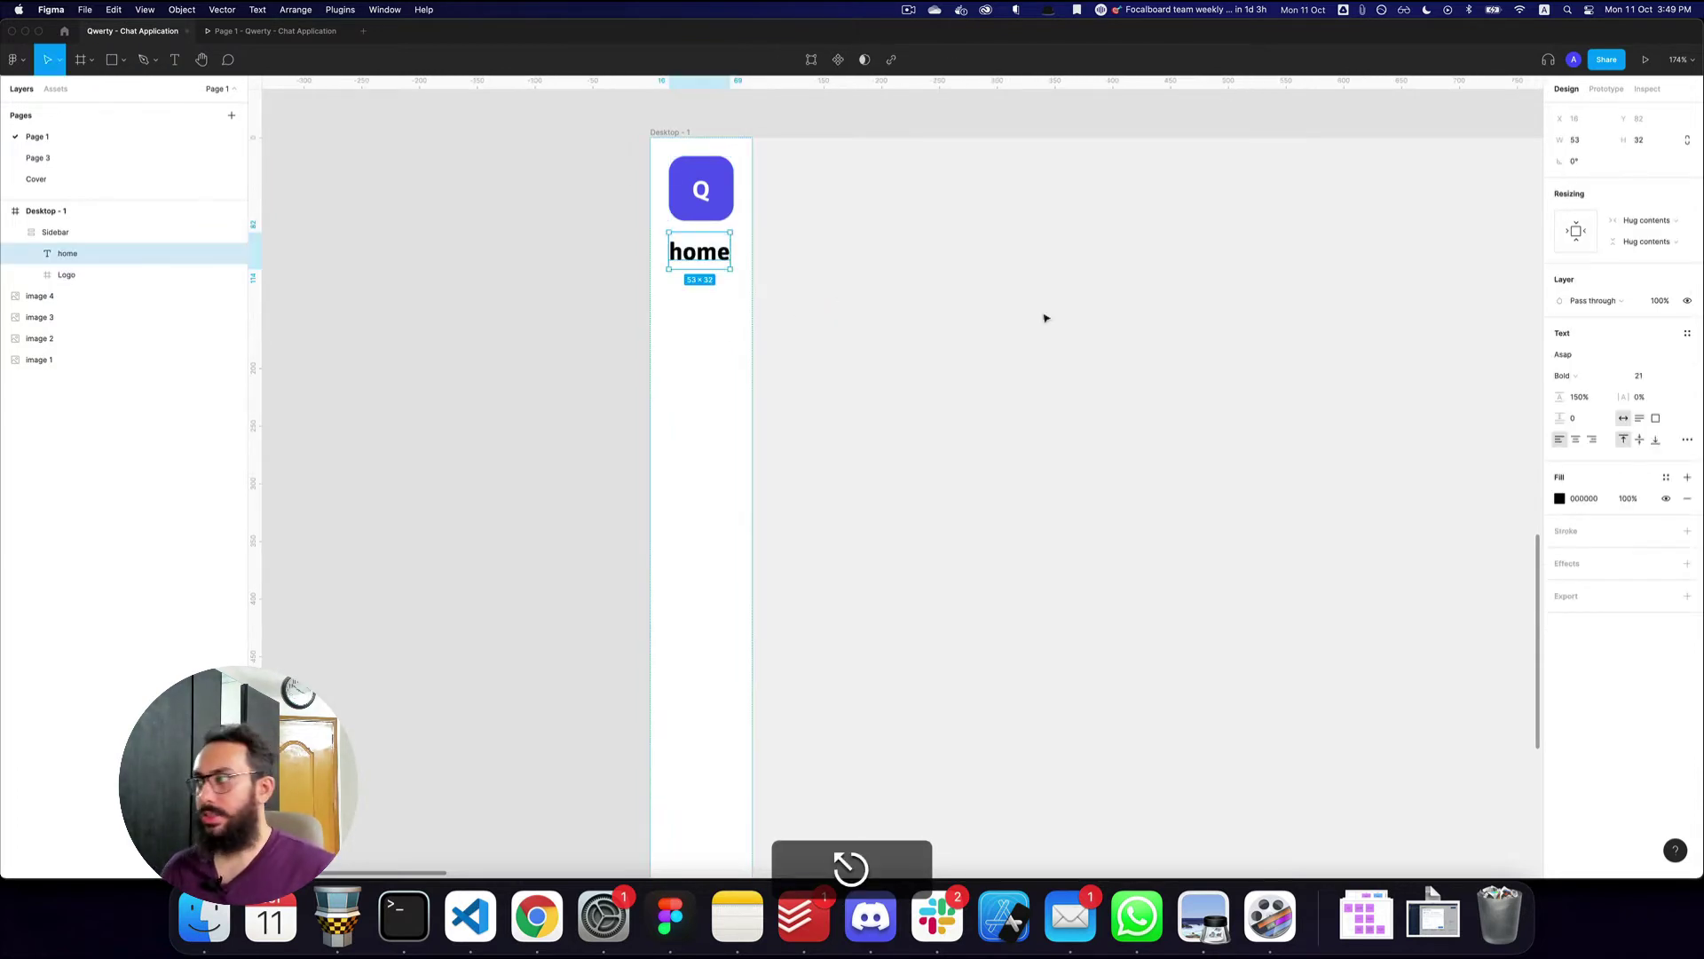
- Apply the Font Awesome Solid text style to the home text so it becomes an icon
click(1689, 333)
scroll(1636, 434, down, 5)
click(1630, 583)
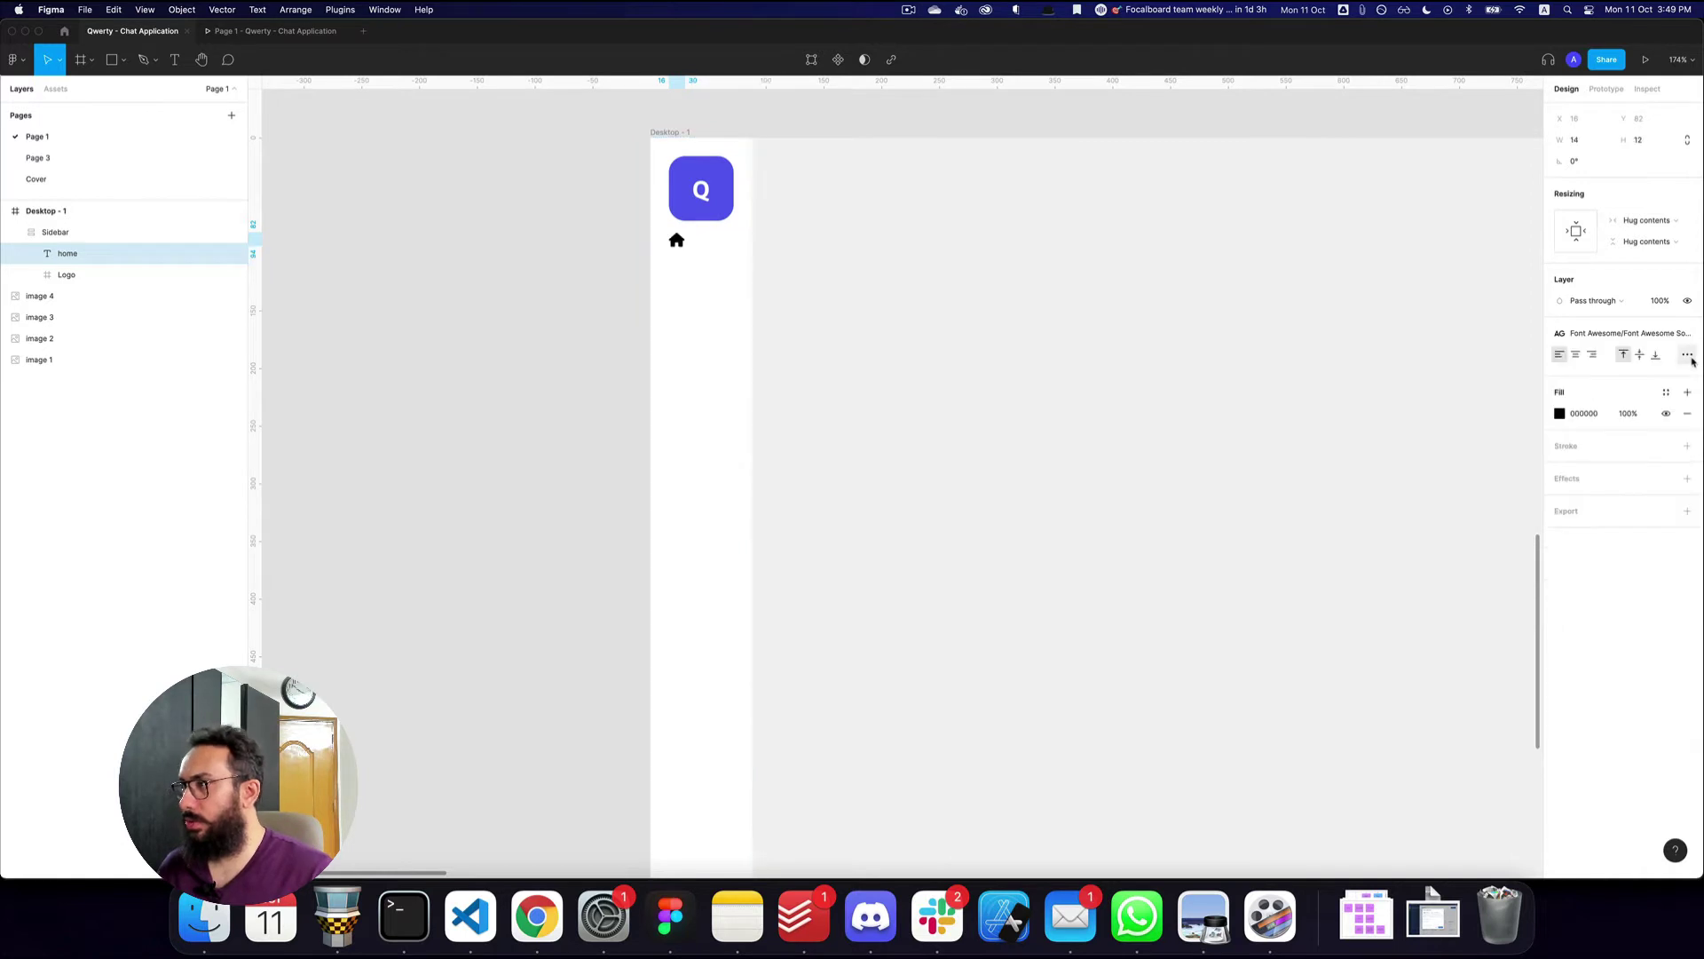
- Detach the home icon's text style and set its font to Light weight at size 24
click(1687, 333)
click(1598, 374)
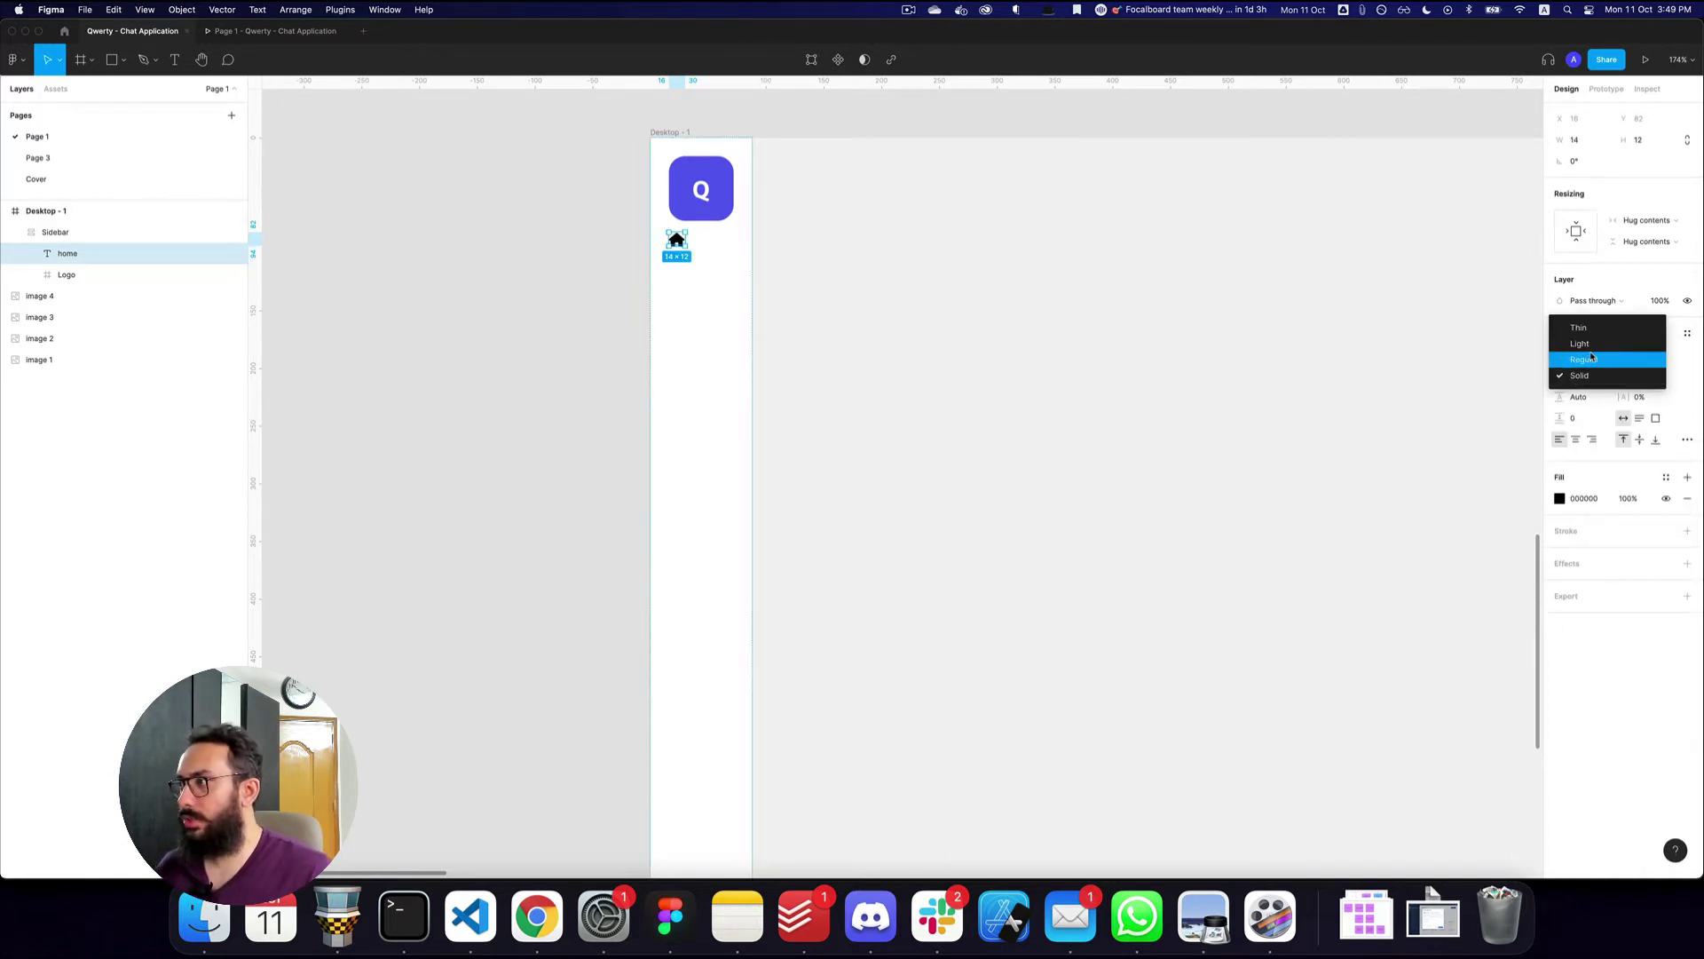
click(1598, 356)
text(24)
key(Return)
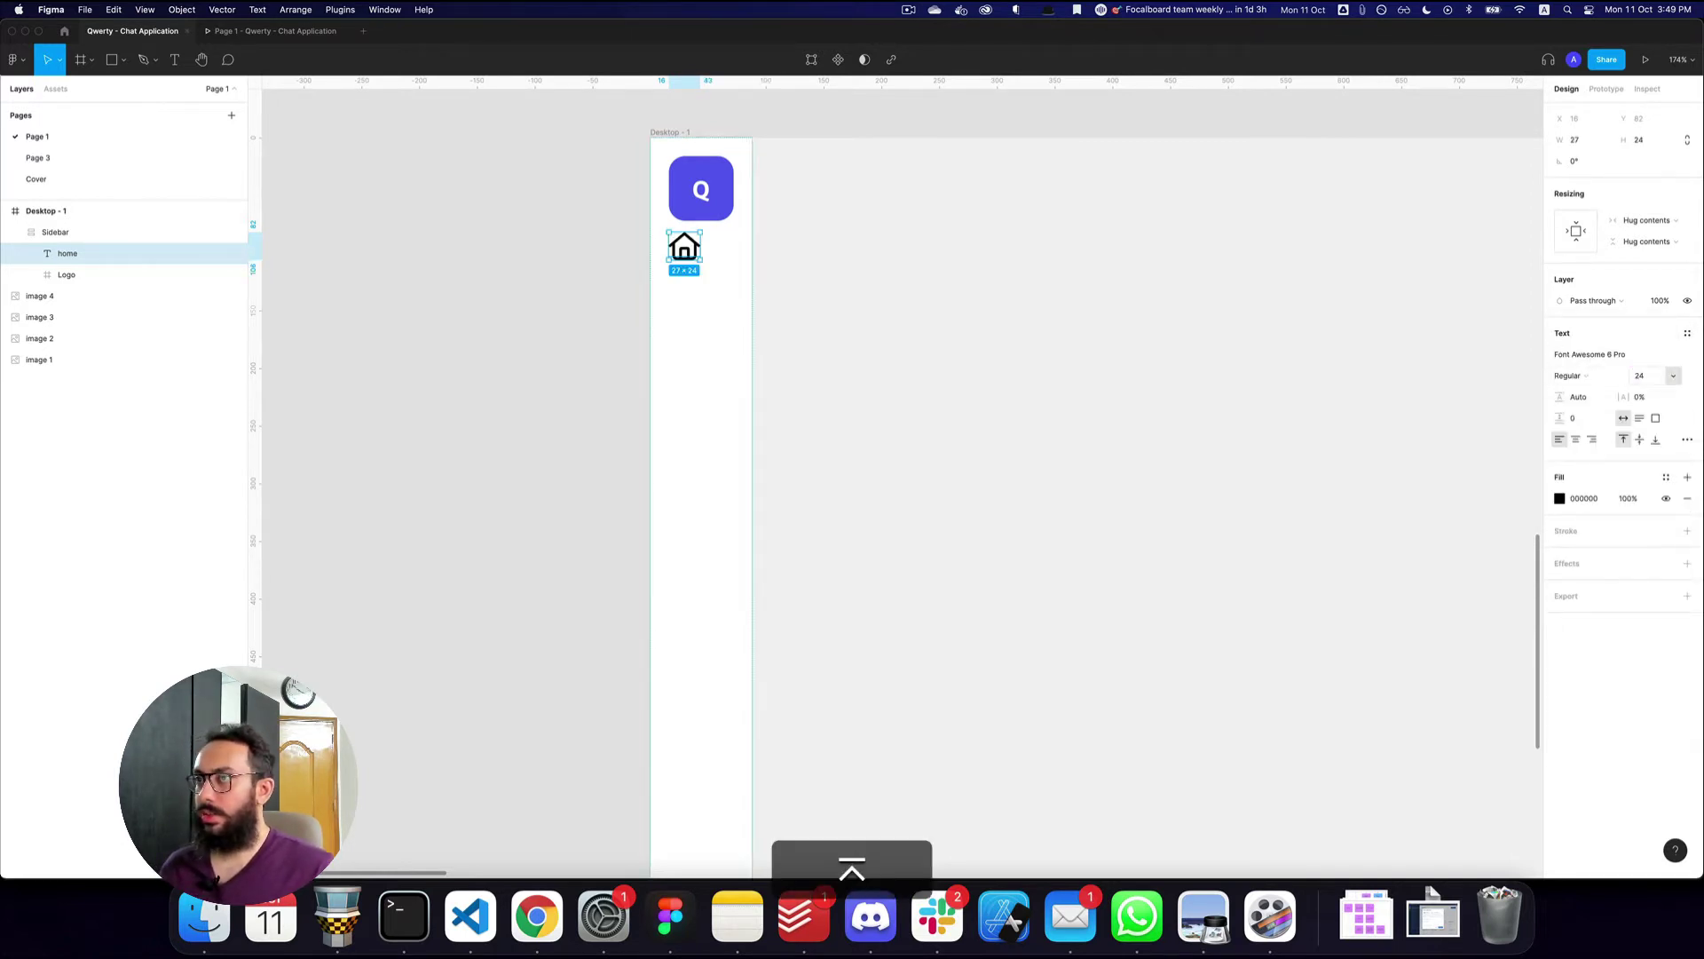
click(1617, 378)
click(1636, 363)
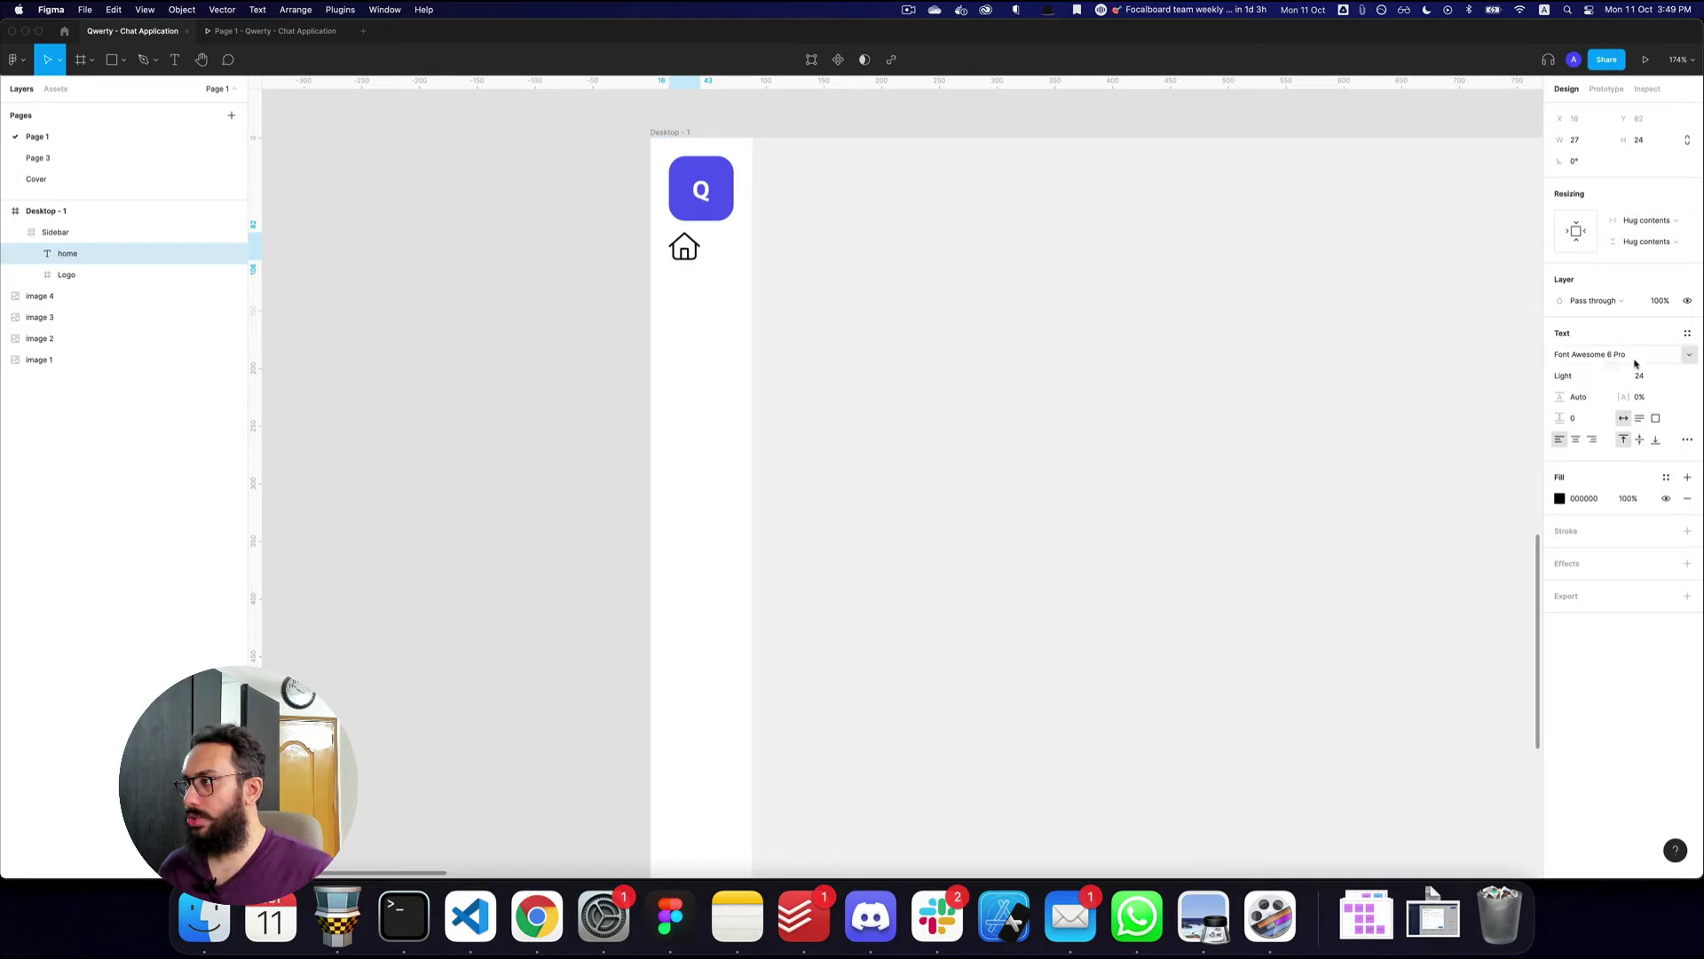
- Align the sidebar's auto layout contents to top center
click(737, 380)
click(1689, 284)
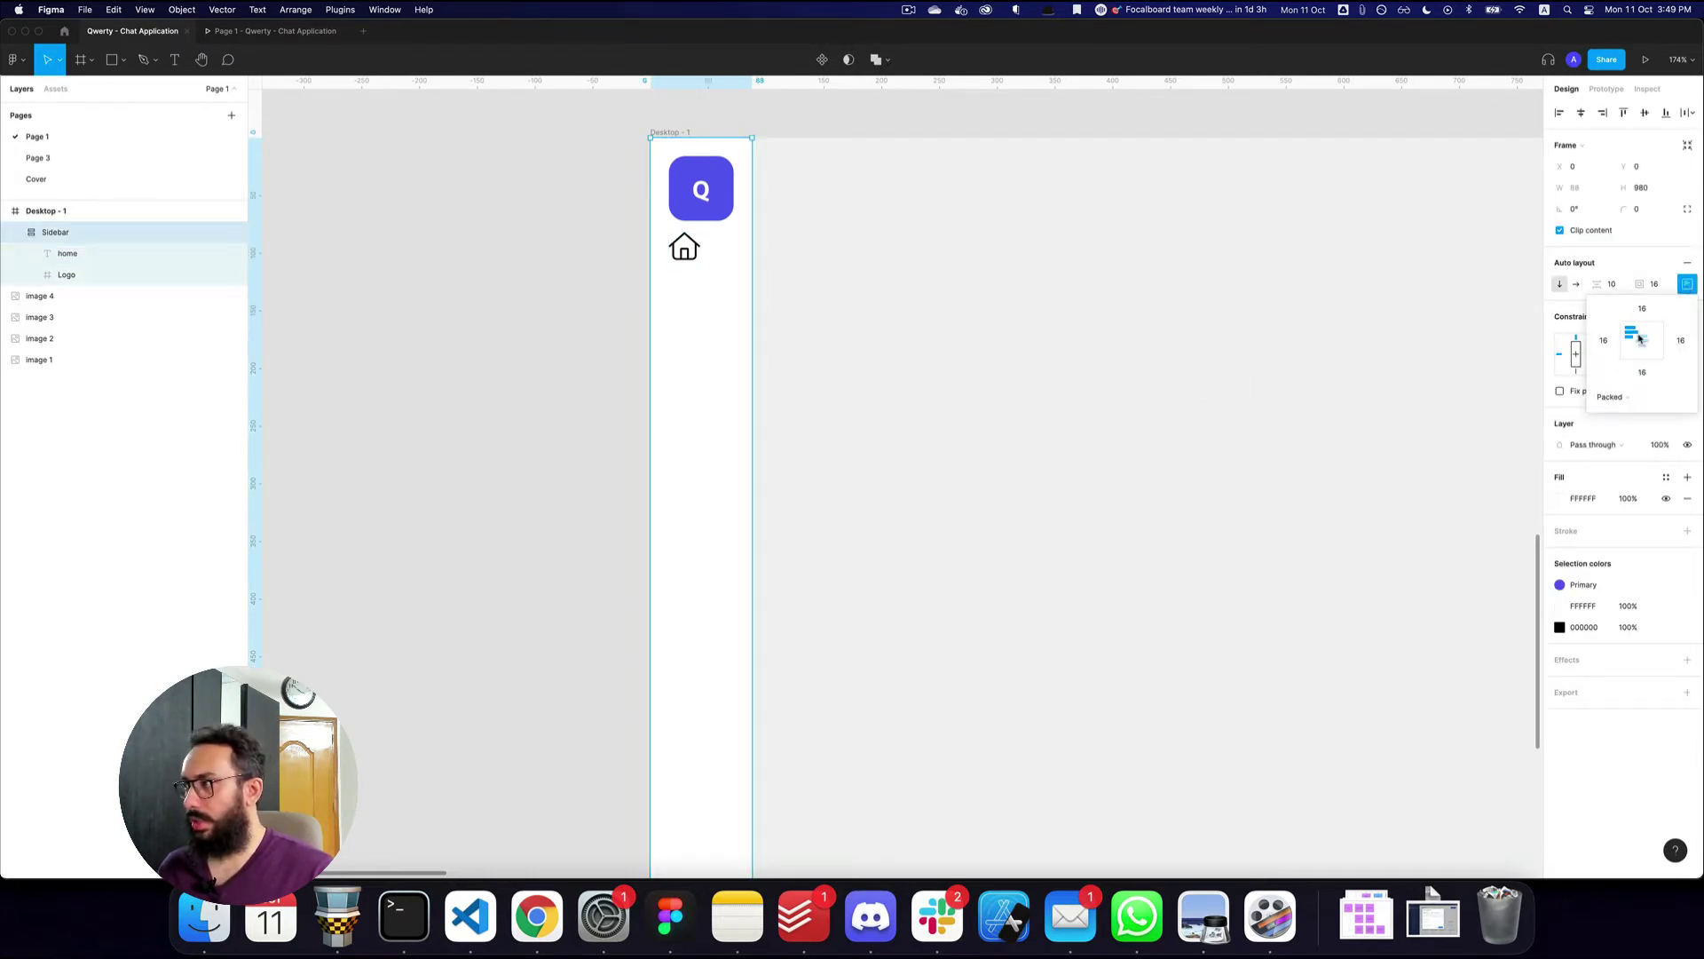
click(1639, 339)
key(super+z)
key(super+z)
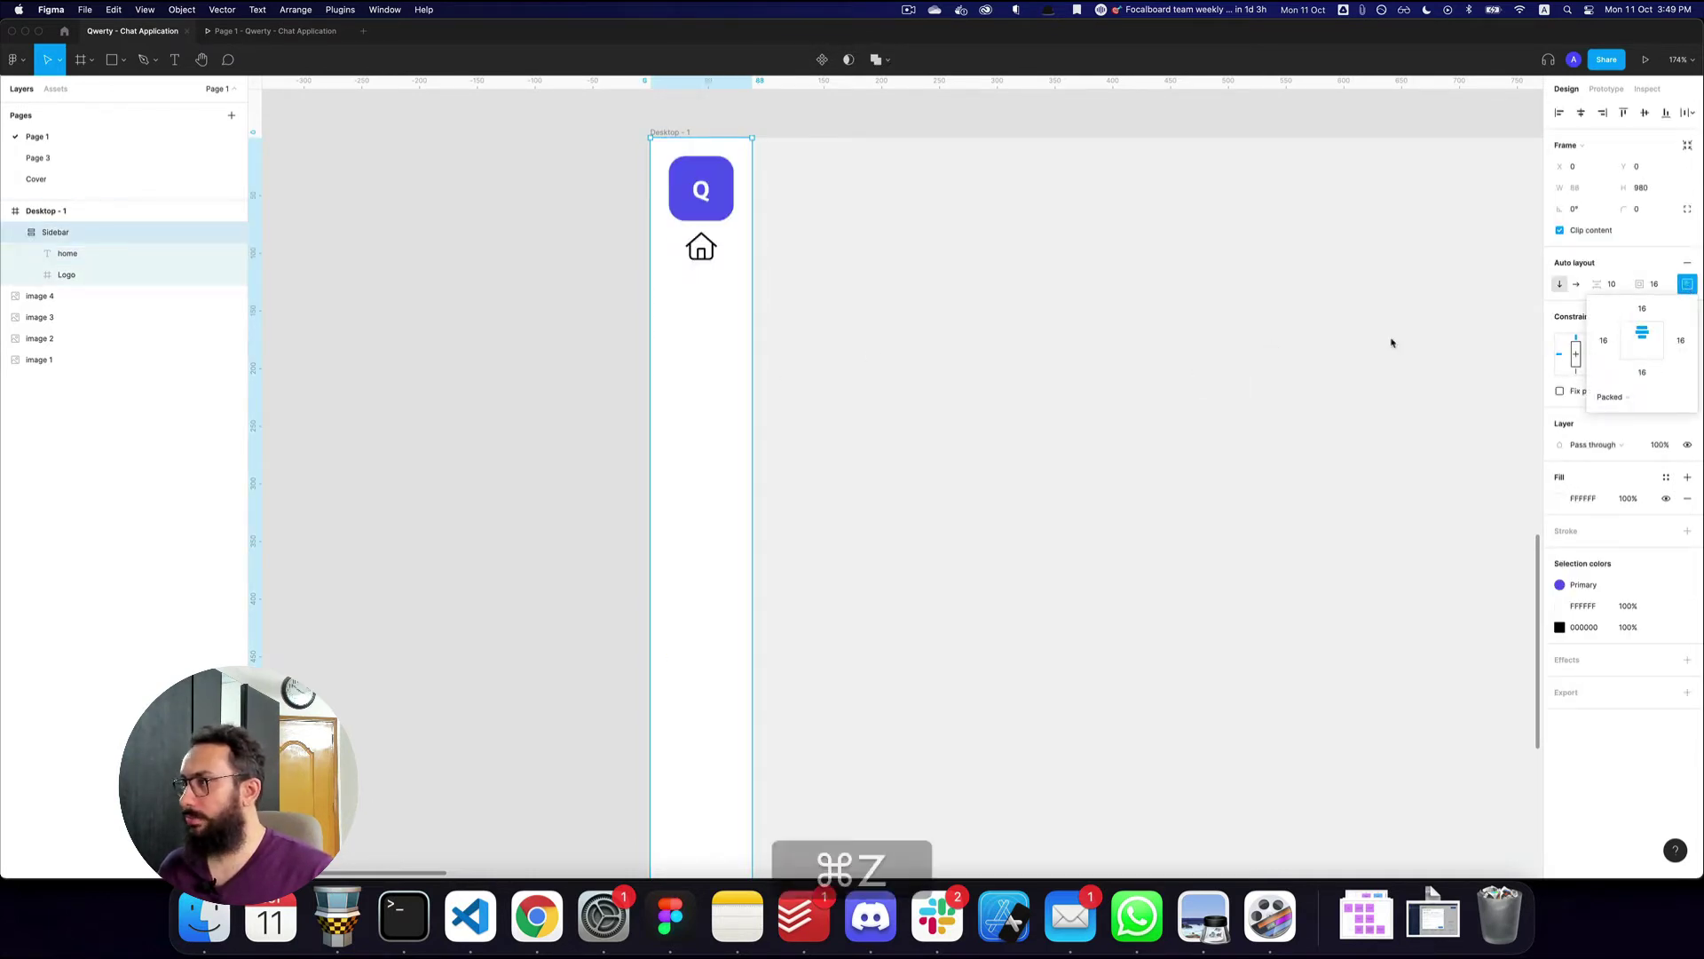
- Duplicate the home icon and change the copy's text to "pie-chart"
click(702, 253)
key(super+d)
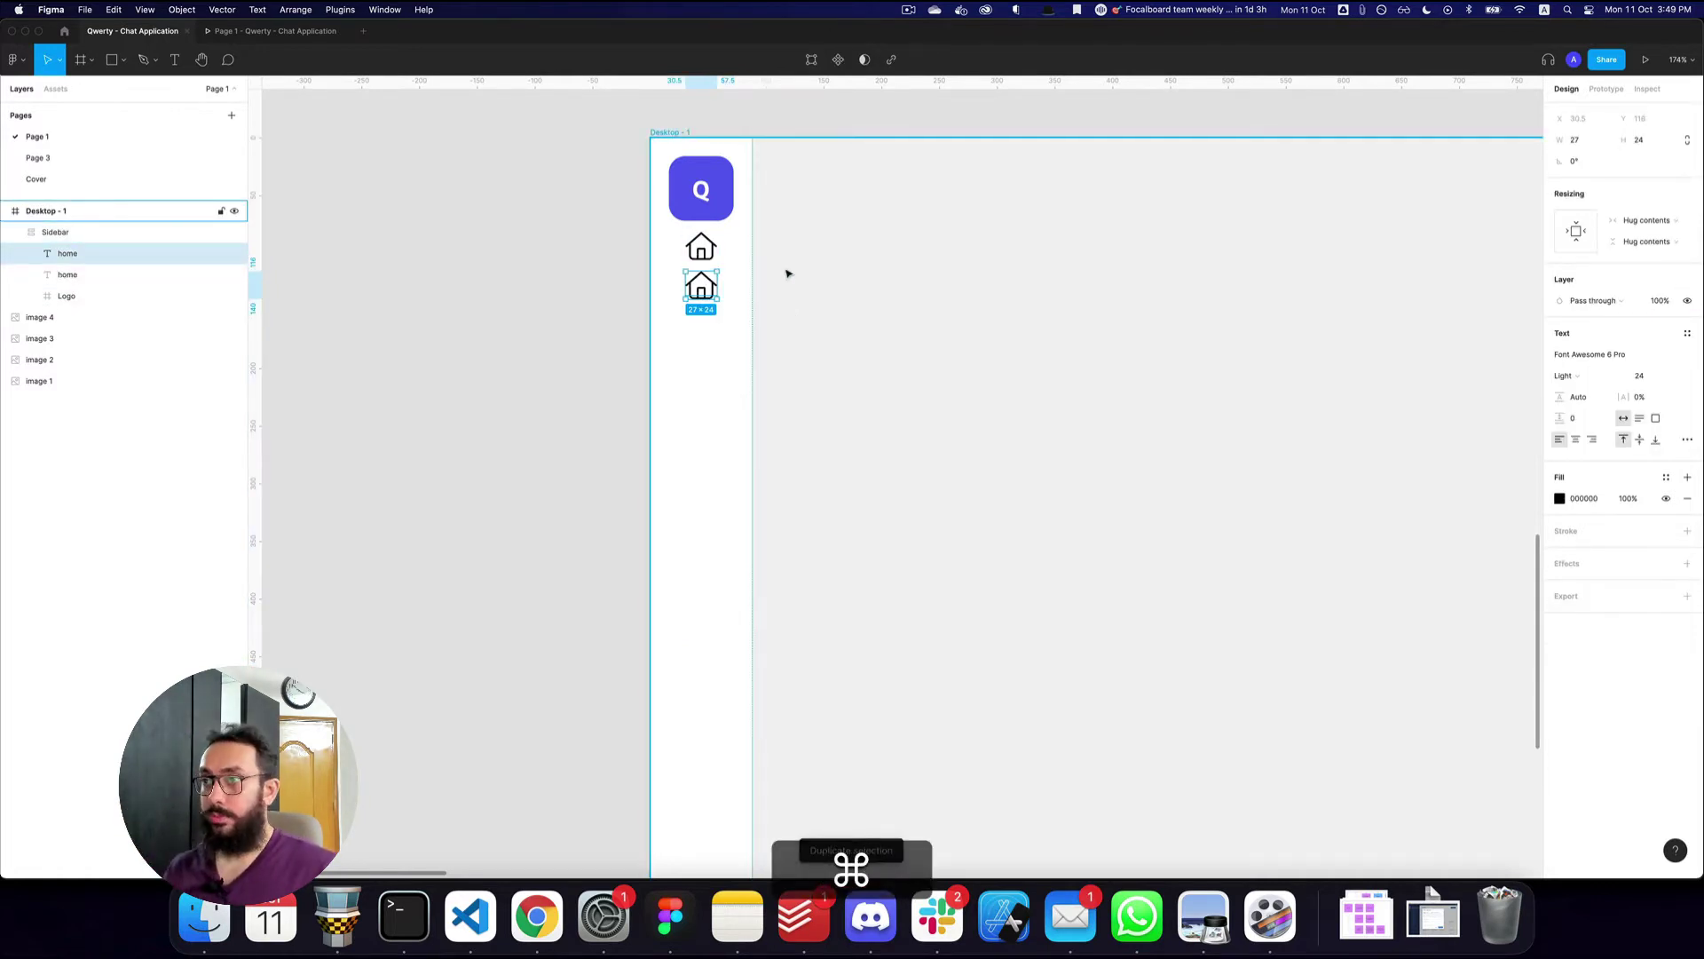
double_click(700, 285)
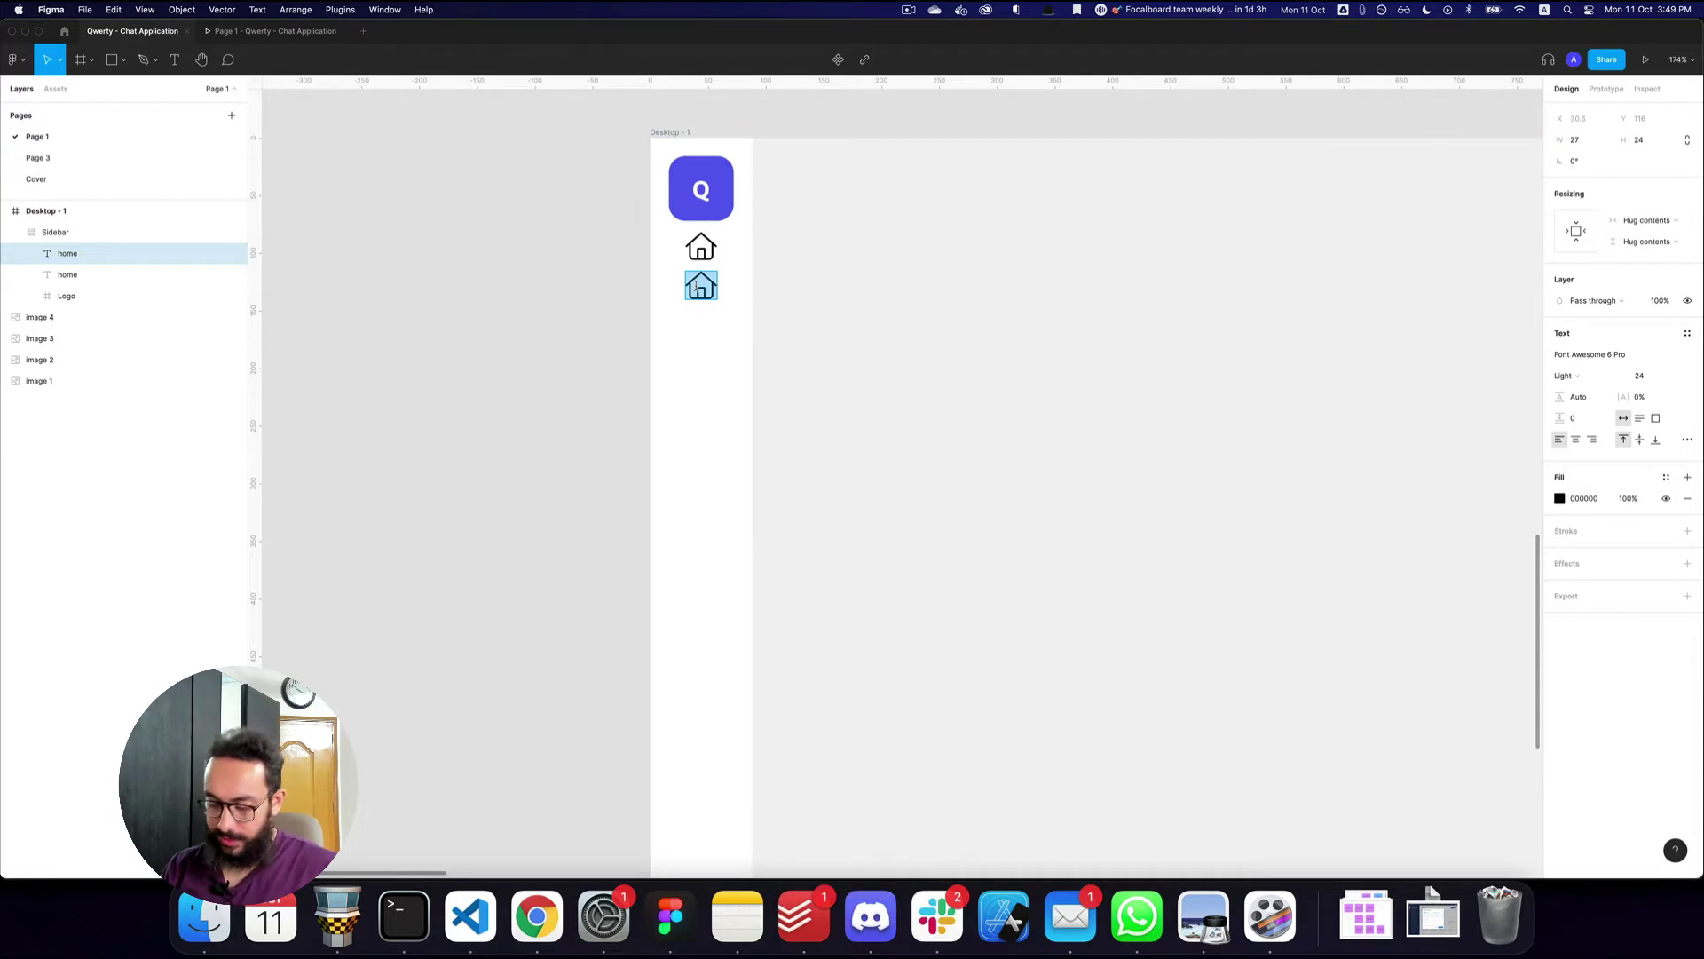
text(pie)
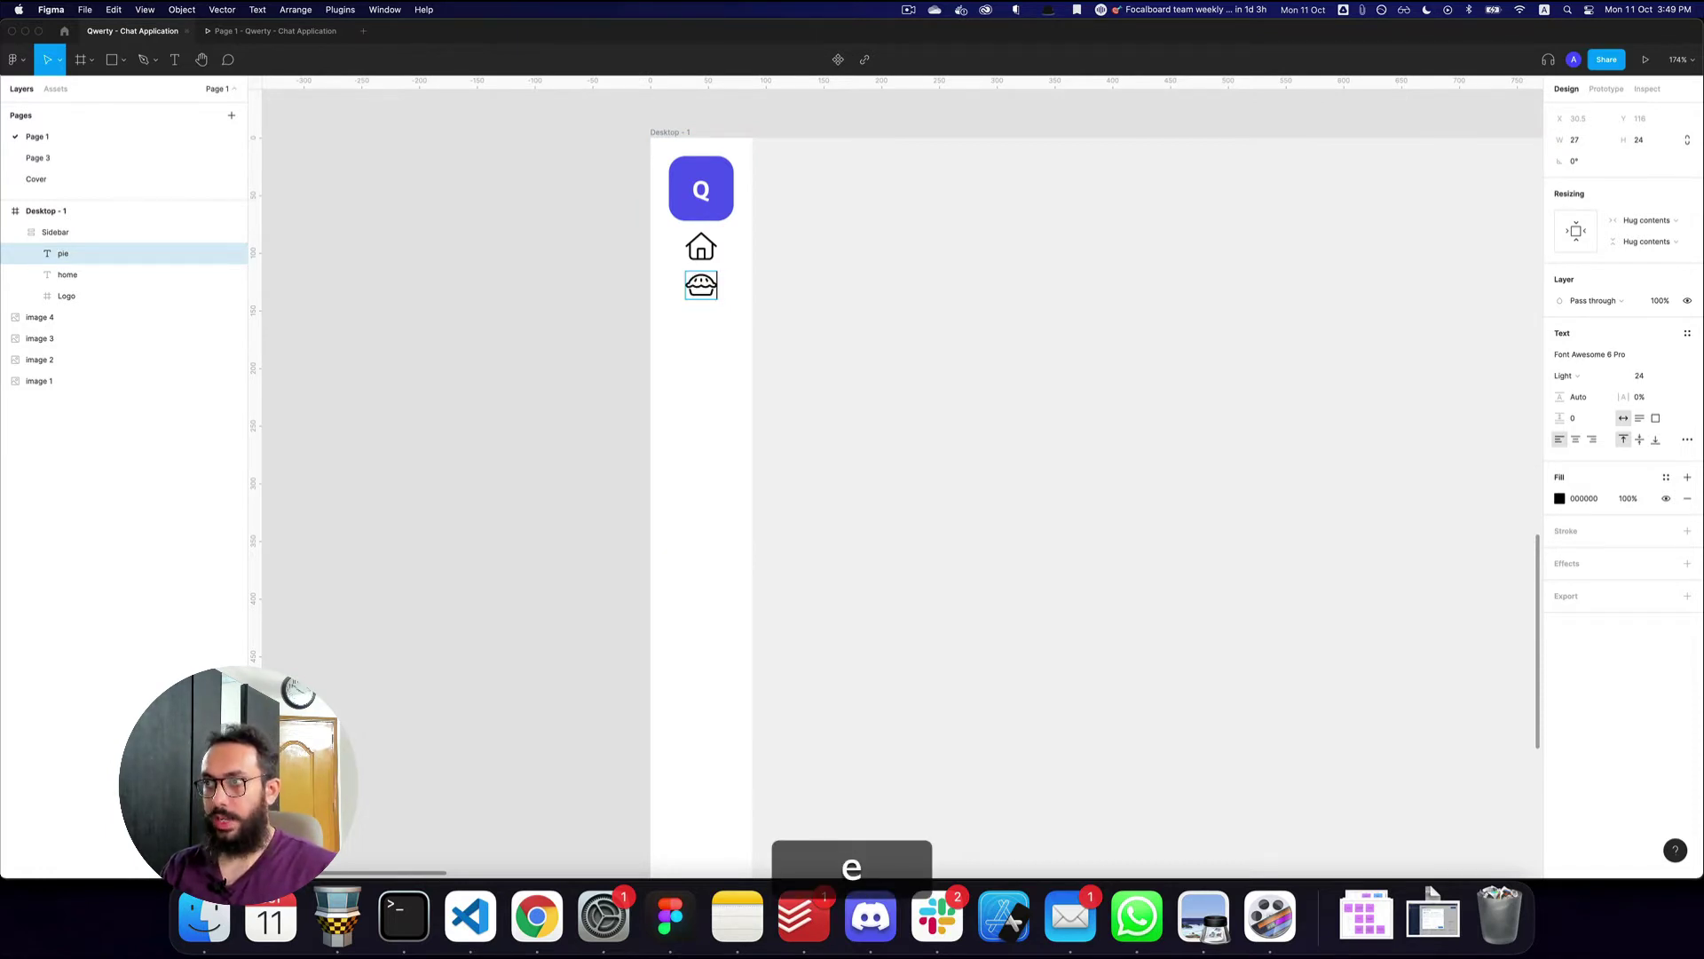
text(-chart)
key(Escape)
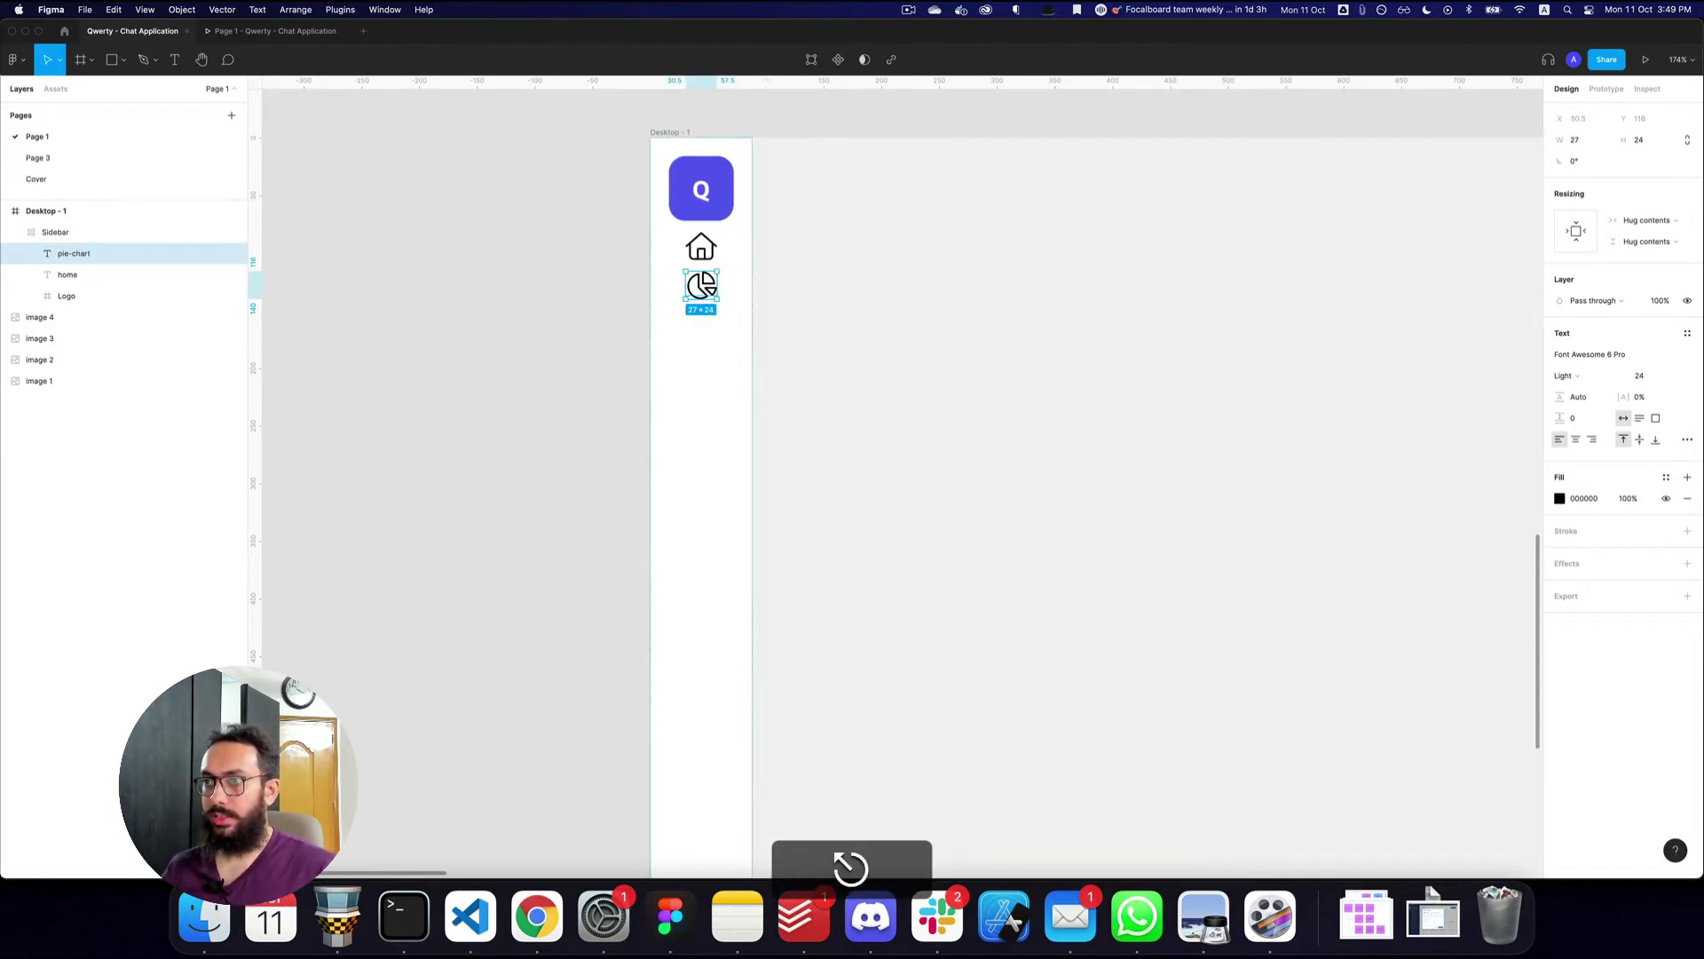
- Duplicate the pie-chart icon and examine the sidebar icons in the reference images
key(super+d)
scroll(845, 321, up, 10)
scroll(846, 321, up, 5)
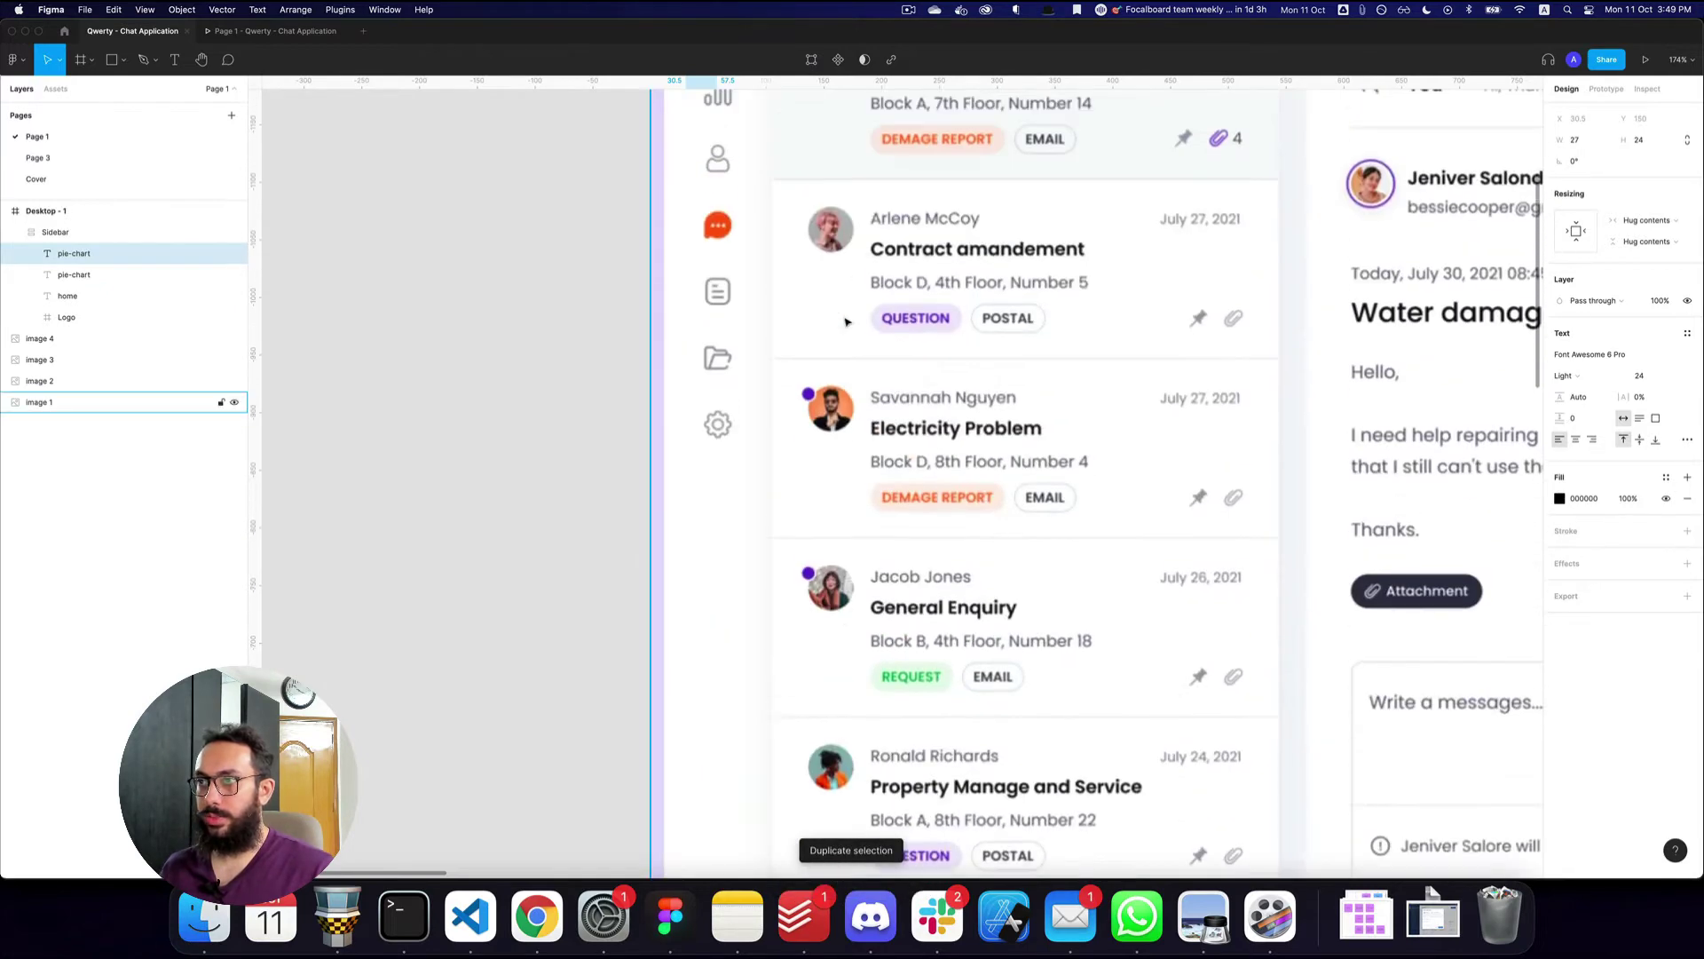
scroll(846, 322, up, 2)
key(z)
alt+click(845, 321)
key(space)
drag(899, 369, 789, 341)
drag(1212, 339, 639, 308)
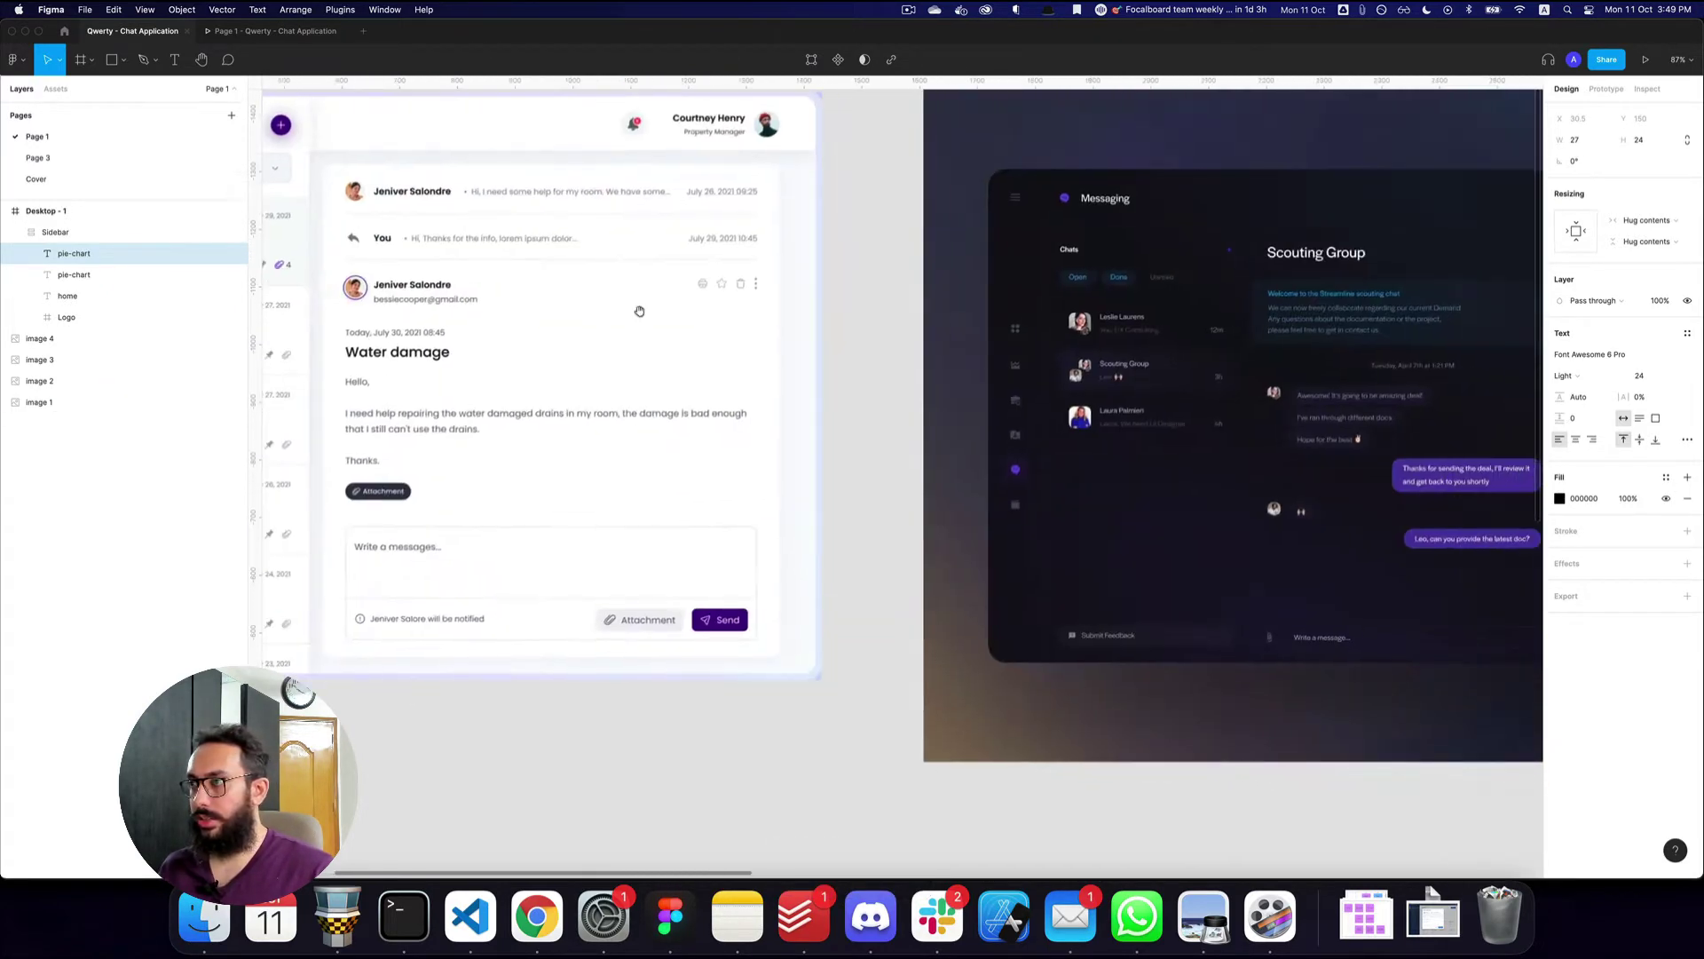
scroll(970, 337, down, 7)
scroll(970, 338, left, 3)
scroll(763, 372, left, 2)
- Change the lower pie-chart icon's text to "grid"
key(z)
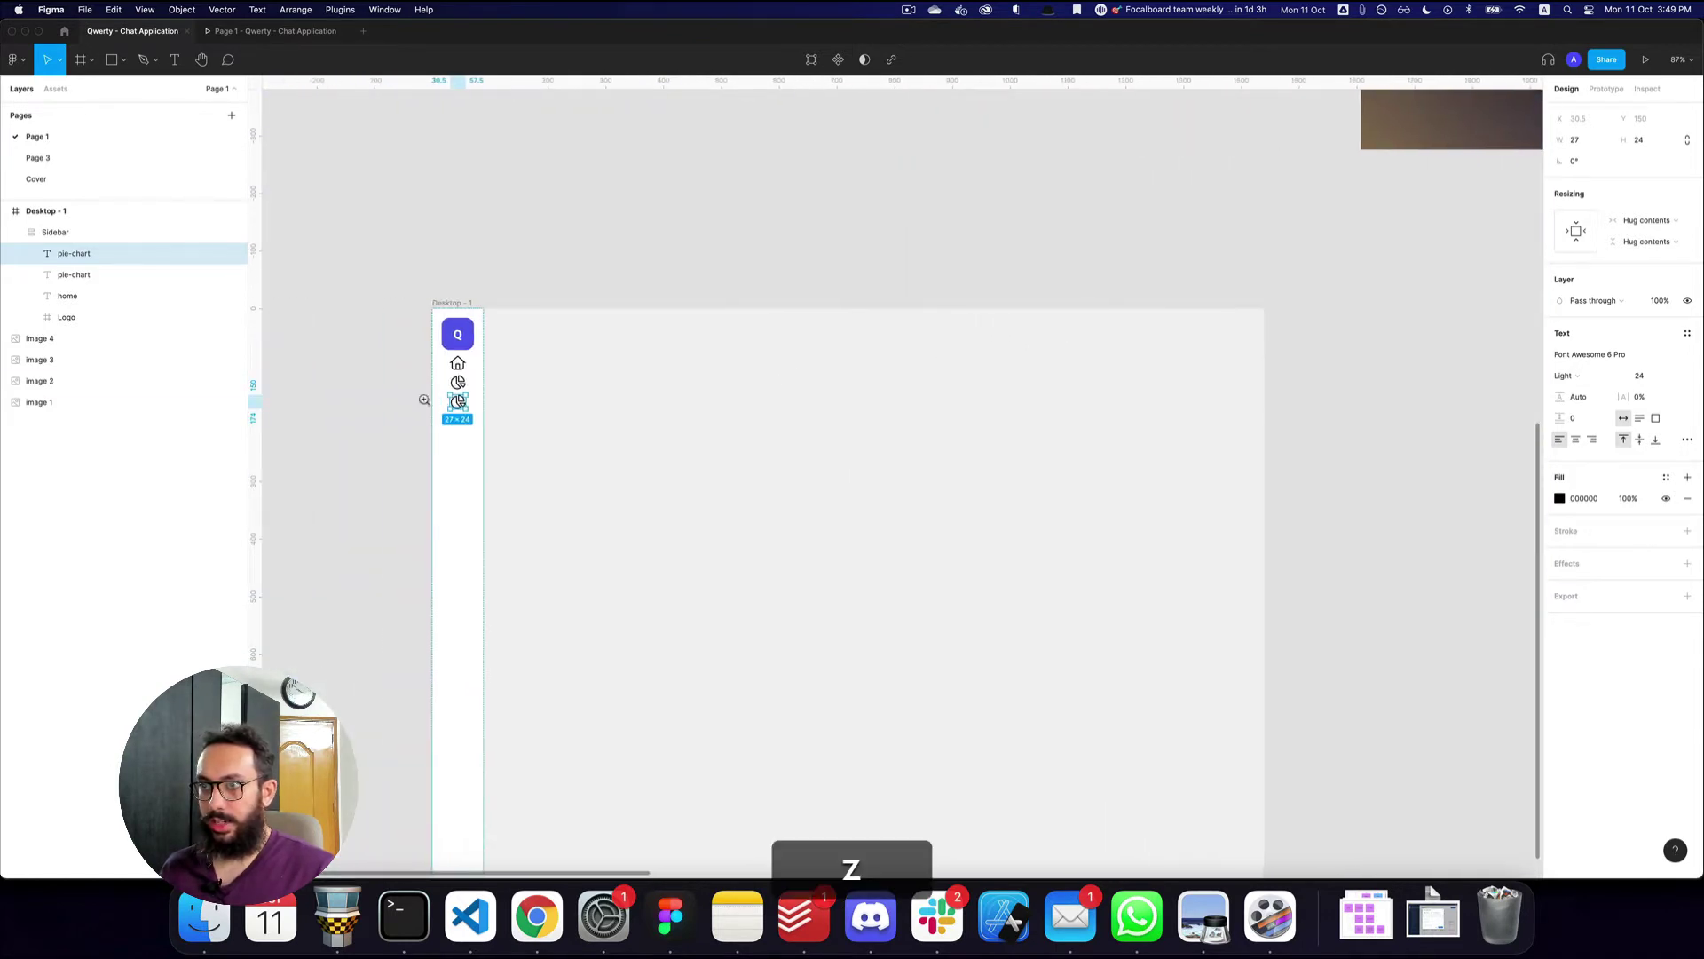
click(427, 399)
super+double_click(493, 404)
text(grid)
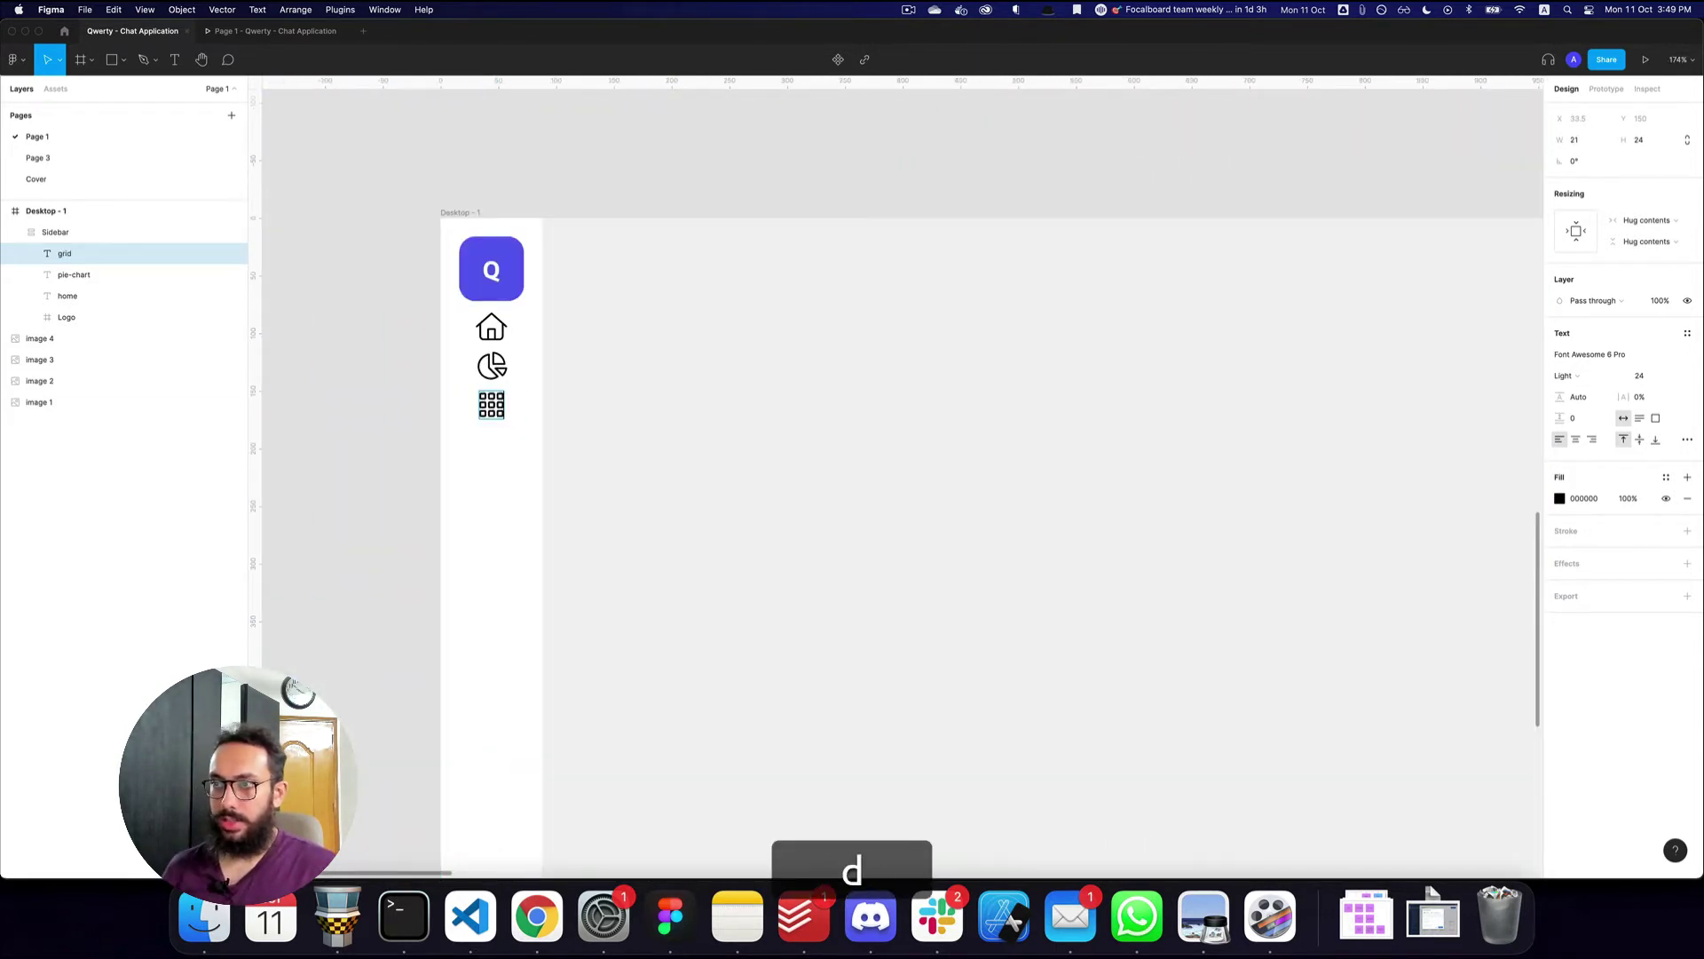
key(Escape)
- Duplicate the grid icon and change the upper one's text to "messages"
key(cmd+d)
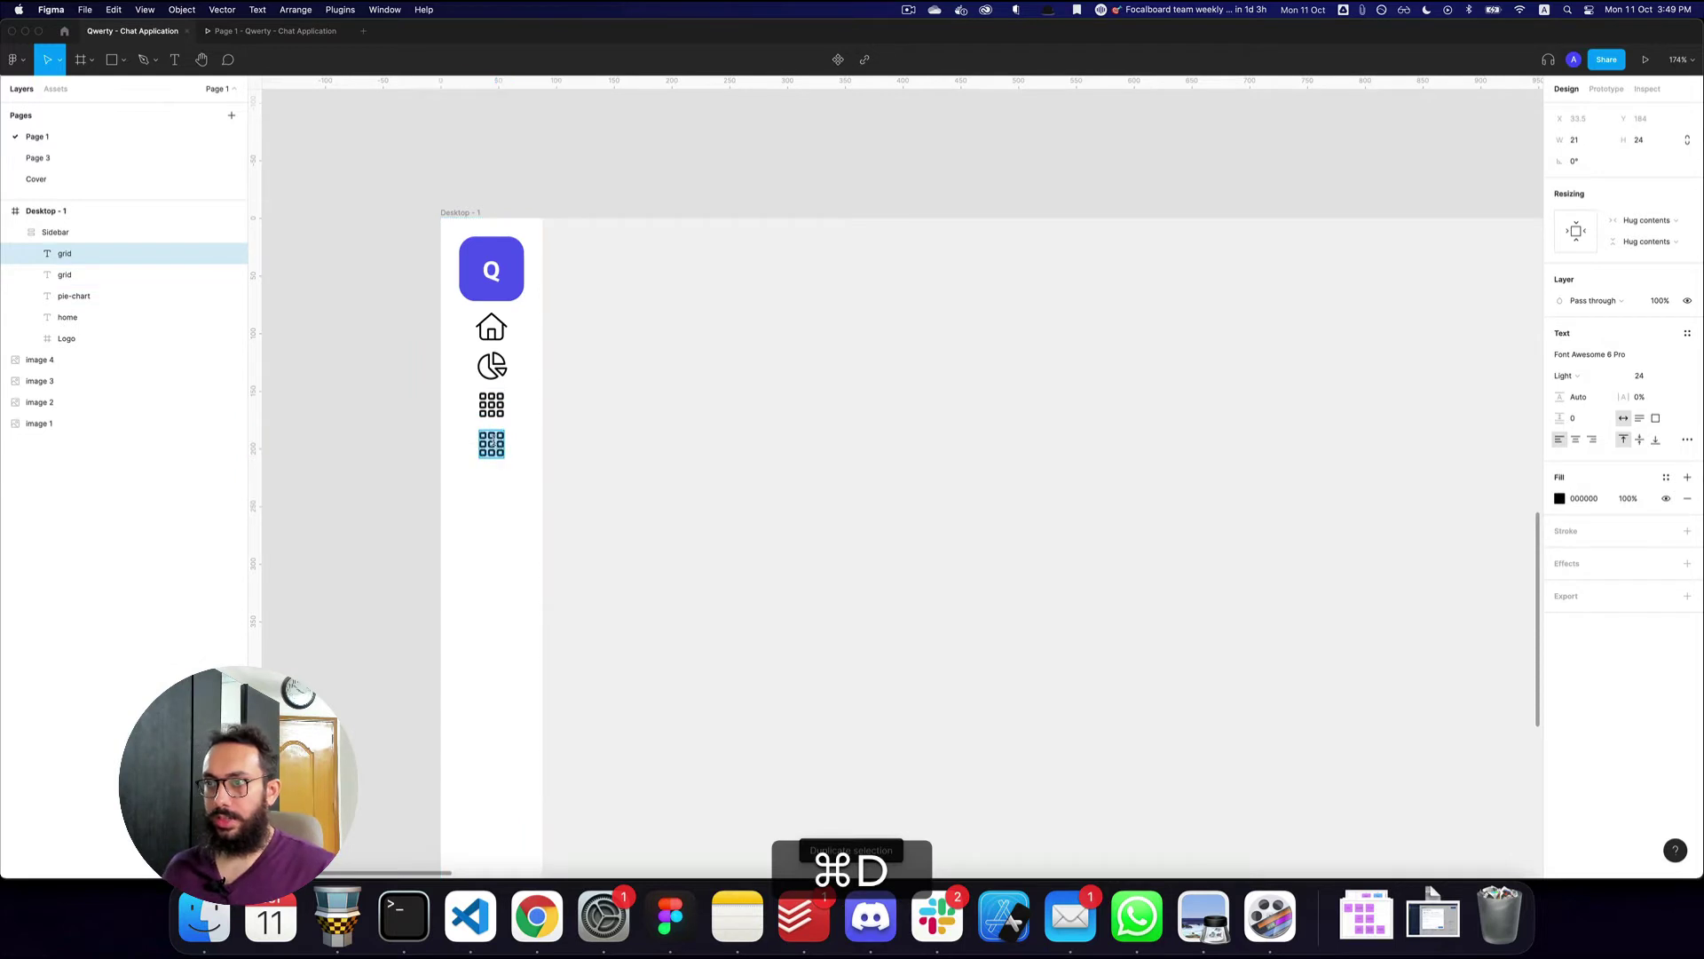
super+click(491, 405)
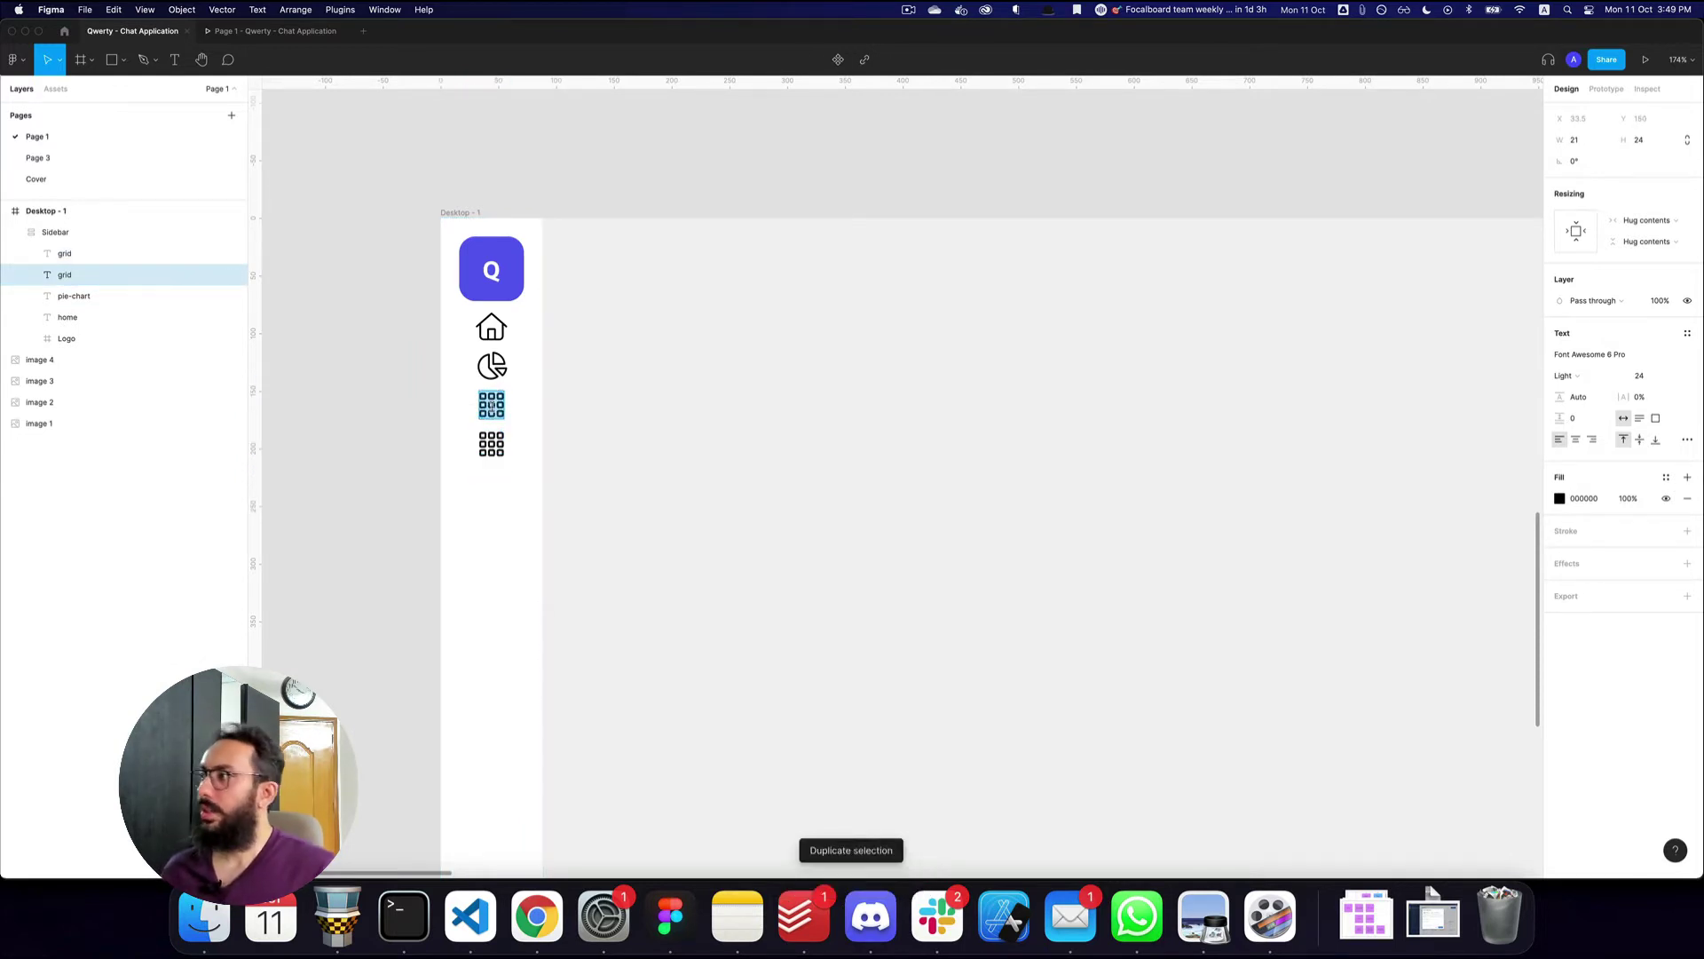
text(messages)
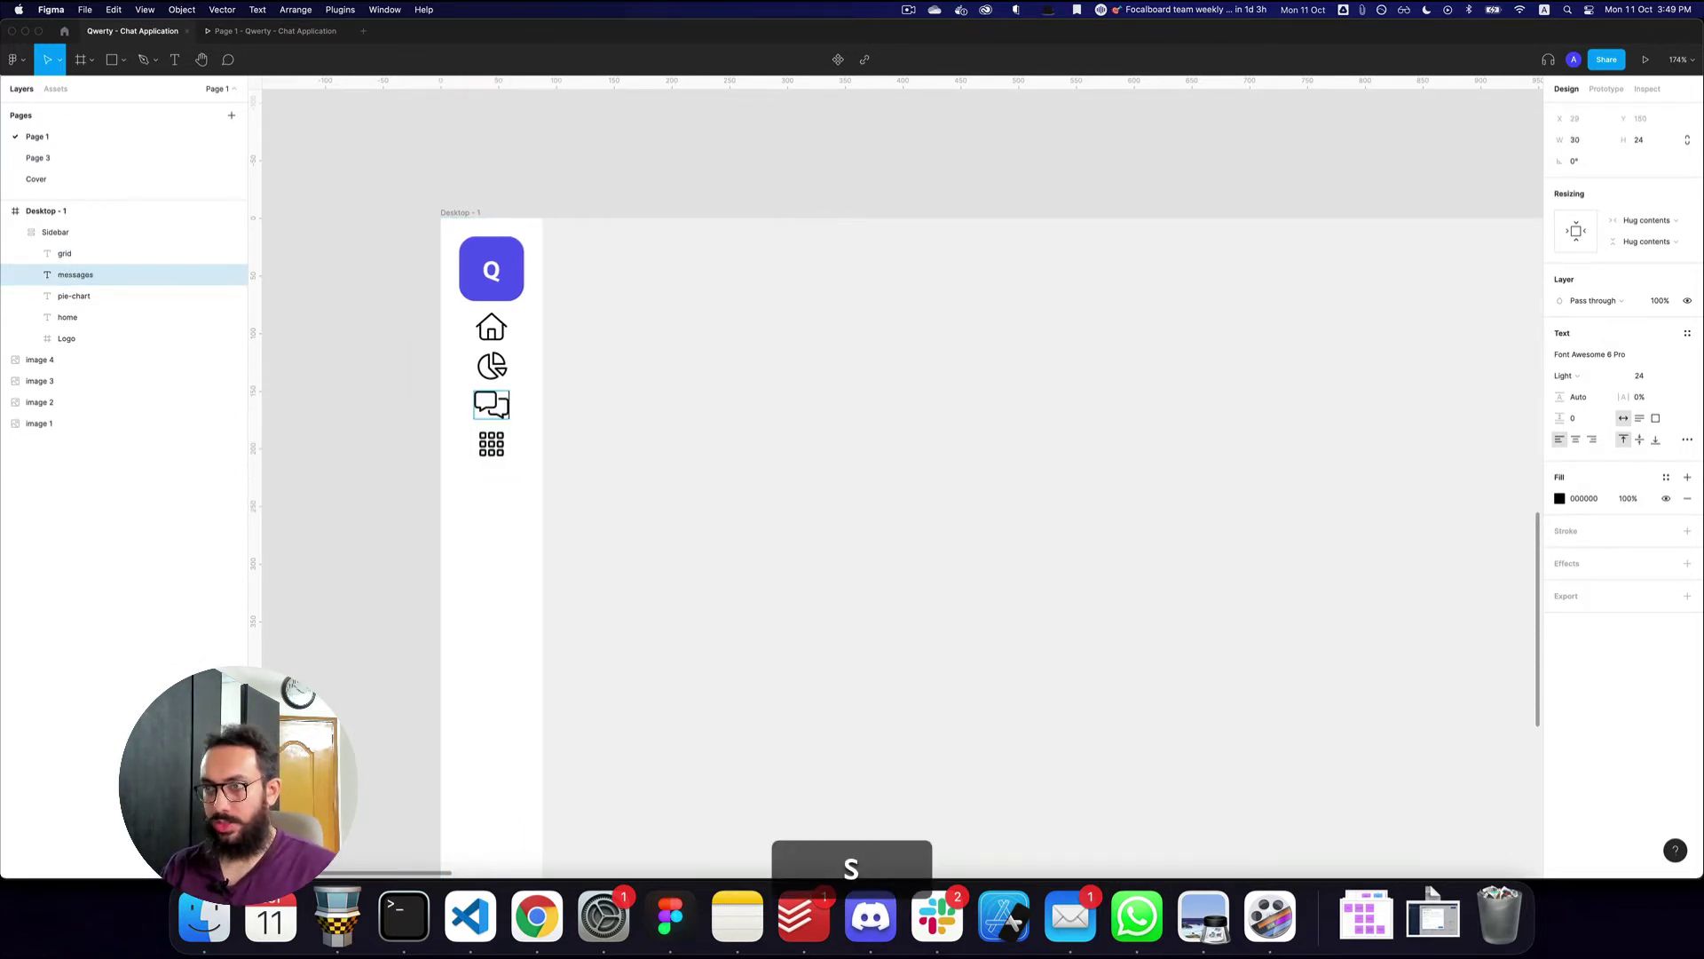
key(Escape)
- Try "settings" as the icon name for the remaining grid icon
double_click(491, 453)
text(settings)
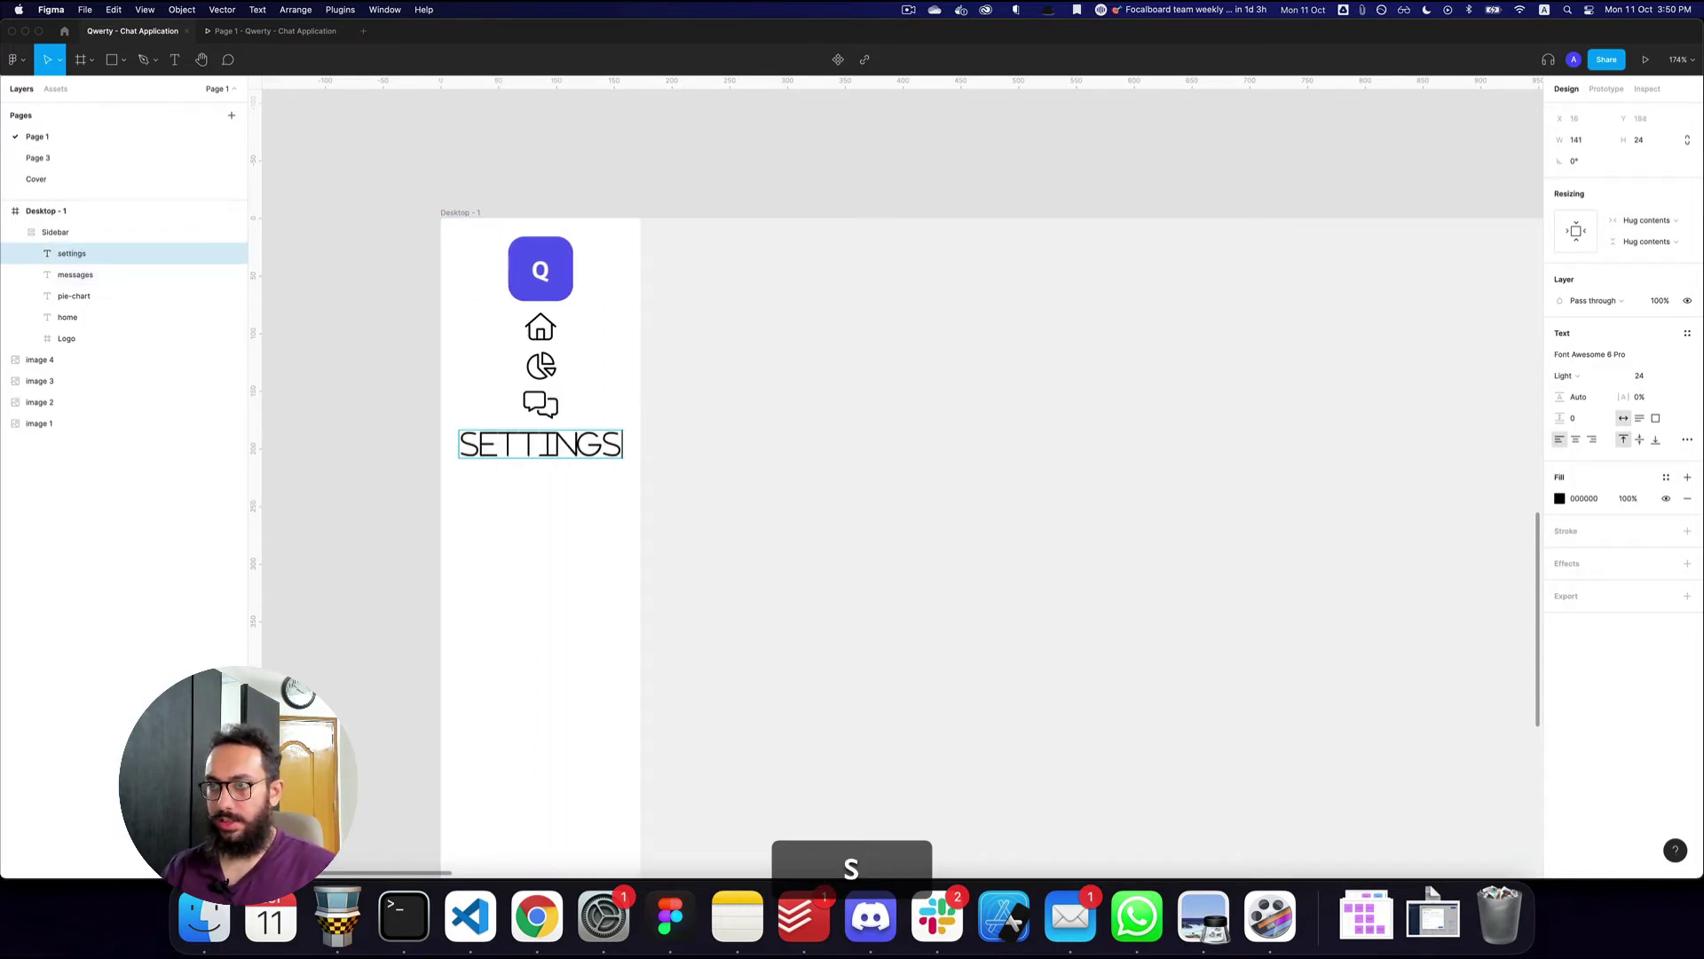
key(Escape)
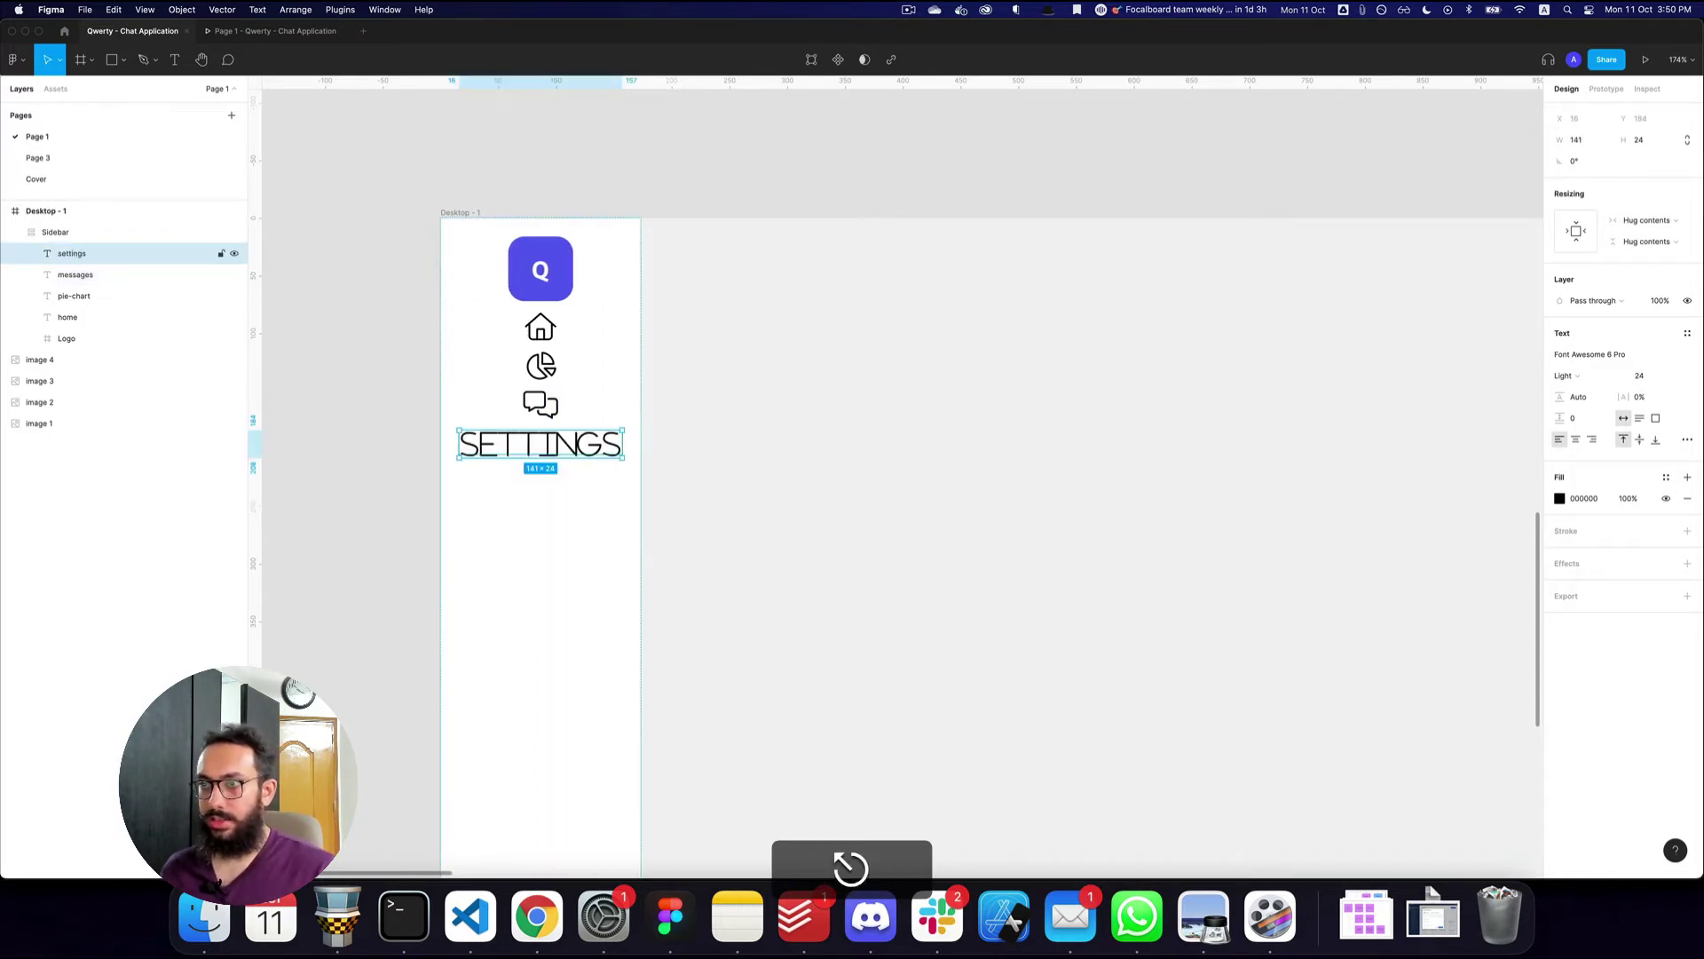
- Replace the last sidebar item's text with "gear" to get a settings icon
double_click(537, 444)
text(gear)
key(Escape)
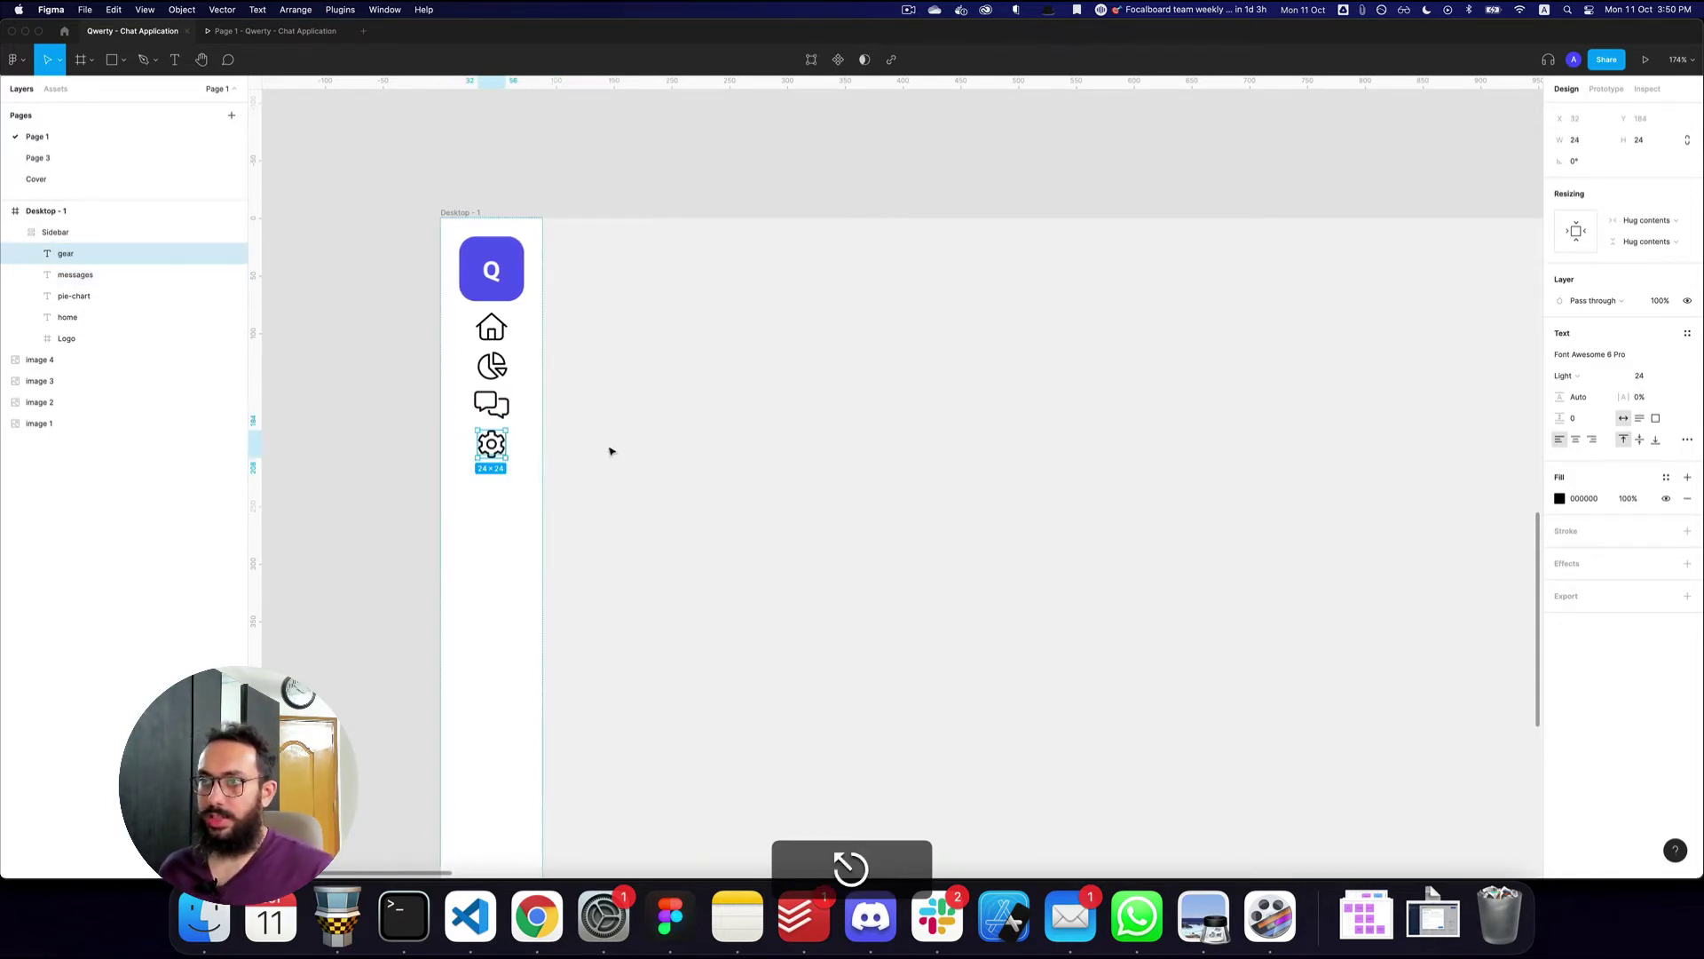
- Duplicate the messages icon, check the reference images, and change the upper messages icon's text to "search"
click(505, 413)
key(super+d)
key(alt+super+z)
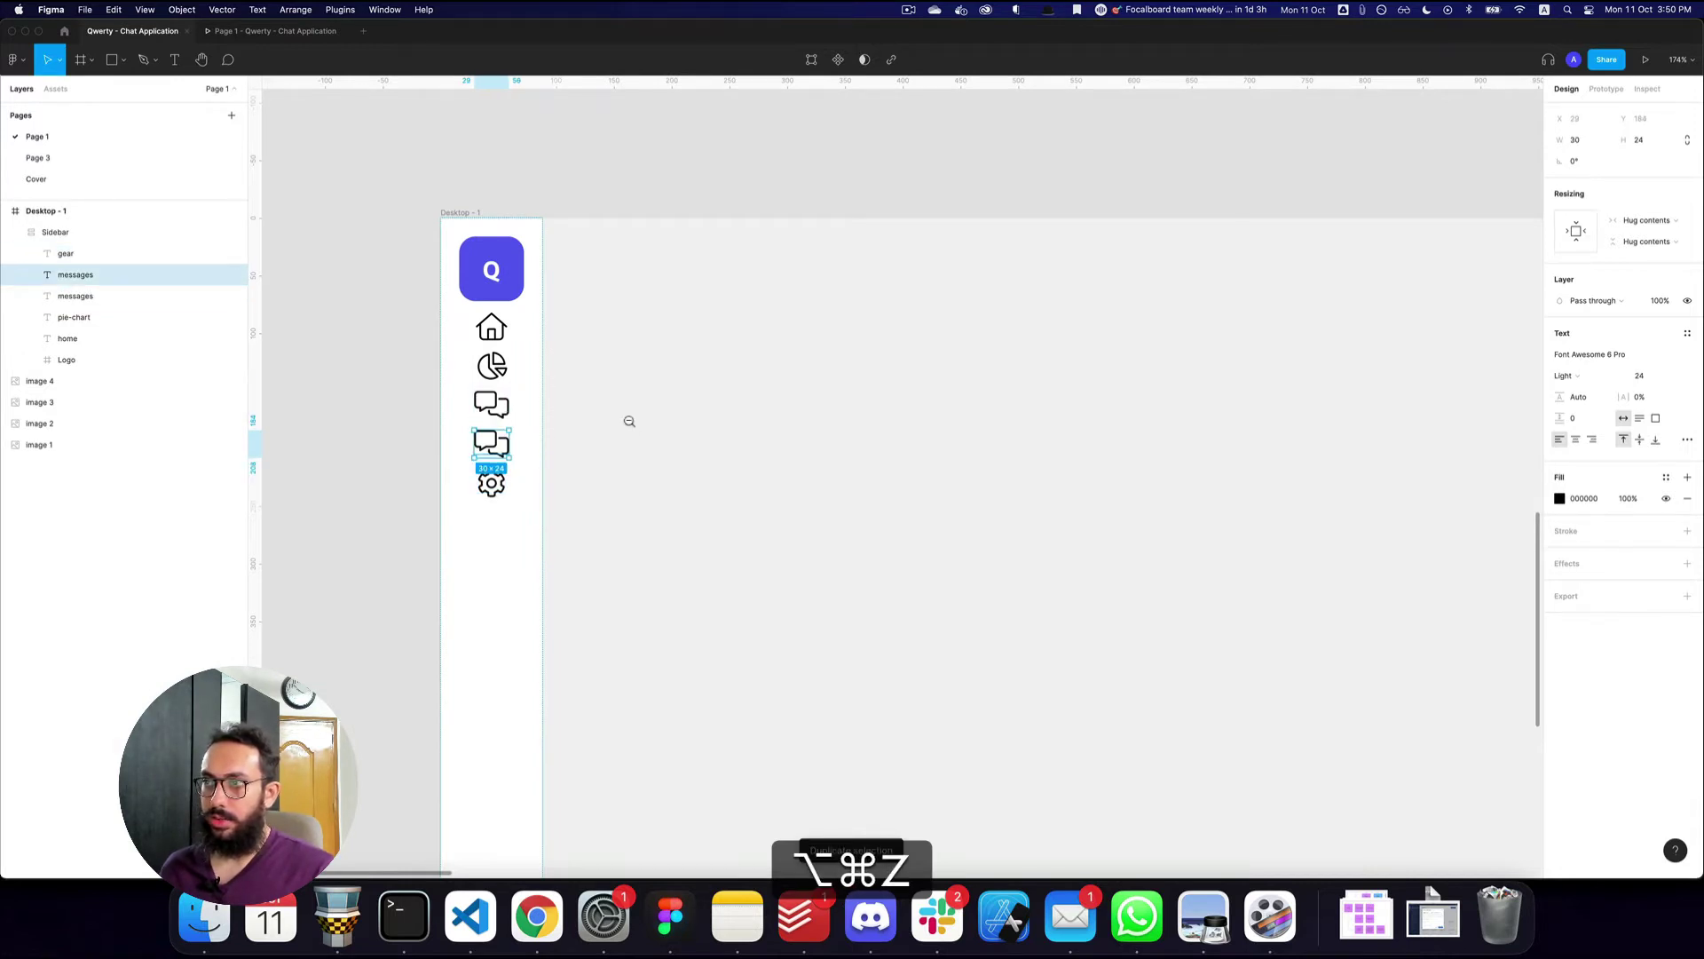
alt+click(626, 420)
scroll(698, 409, up, 2)
scroll(698, 409, right, 10)
scroll(697, 409, up, 8)
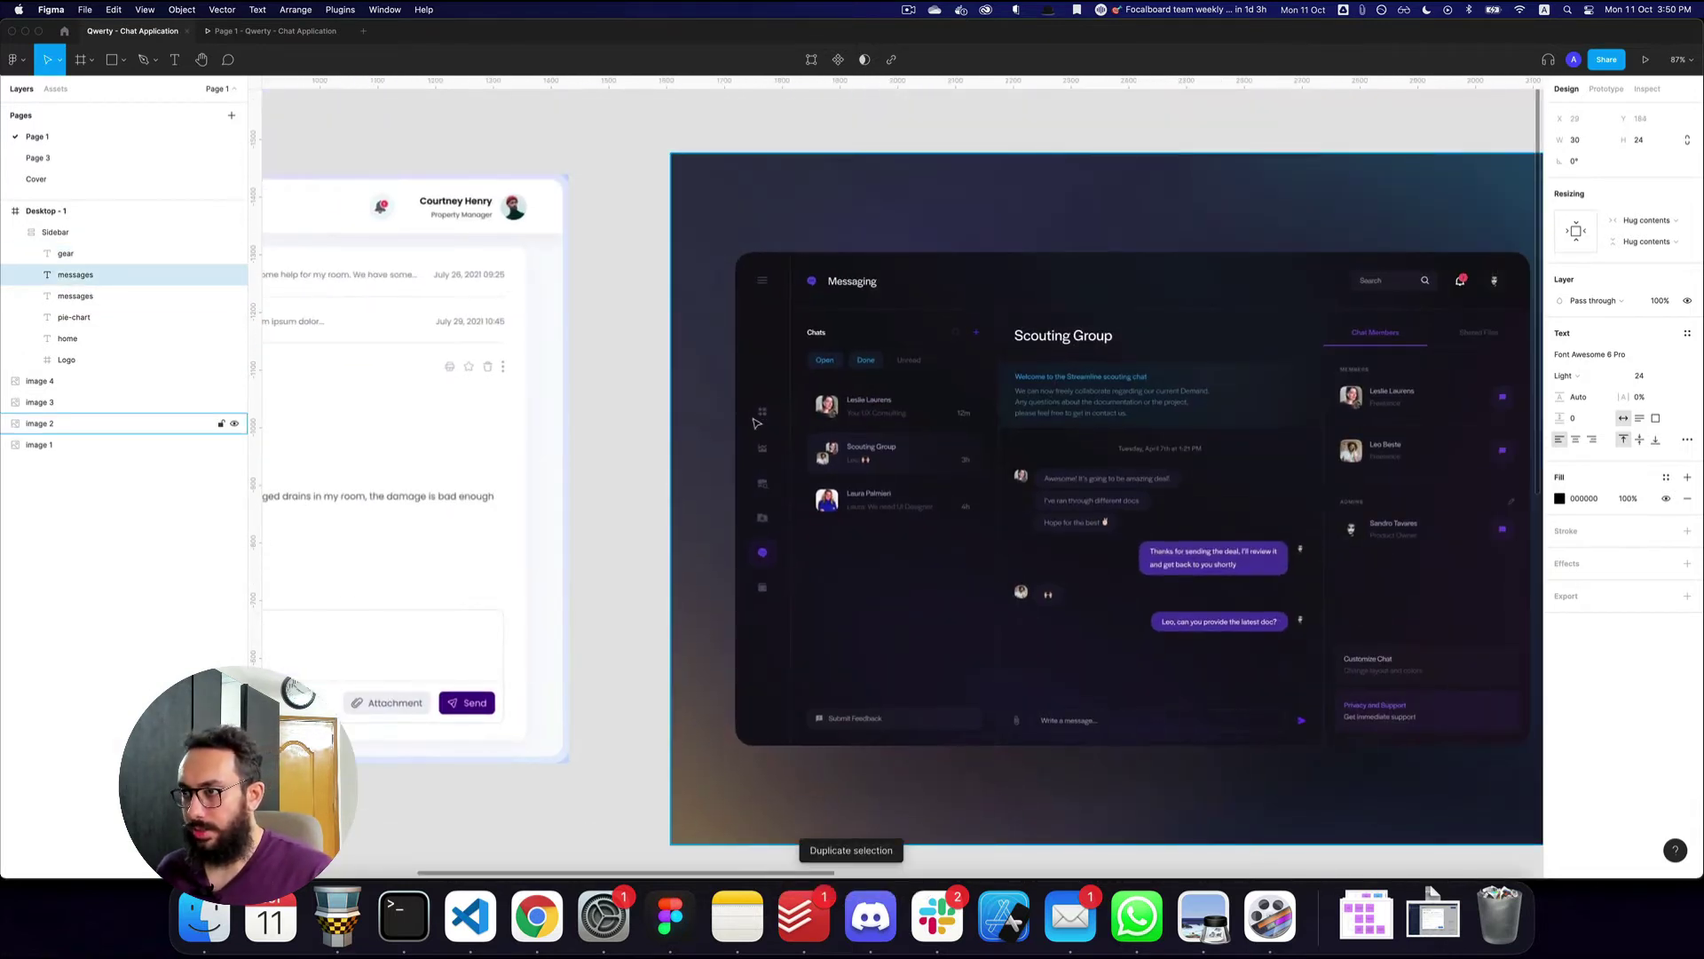
key(z)
scroll(783, 481, left, 10)
scroll(785, 486, down, 8)
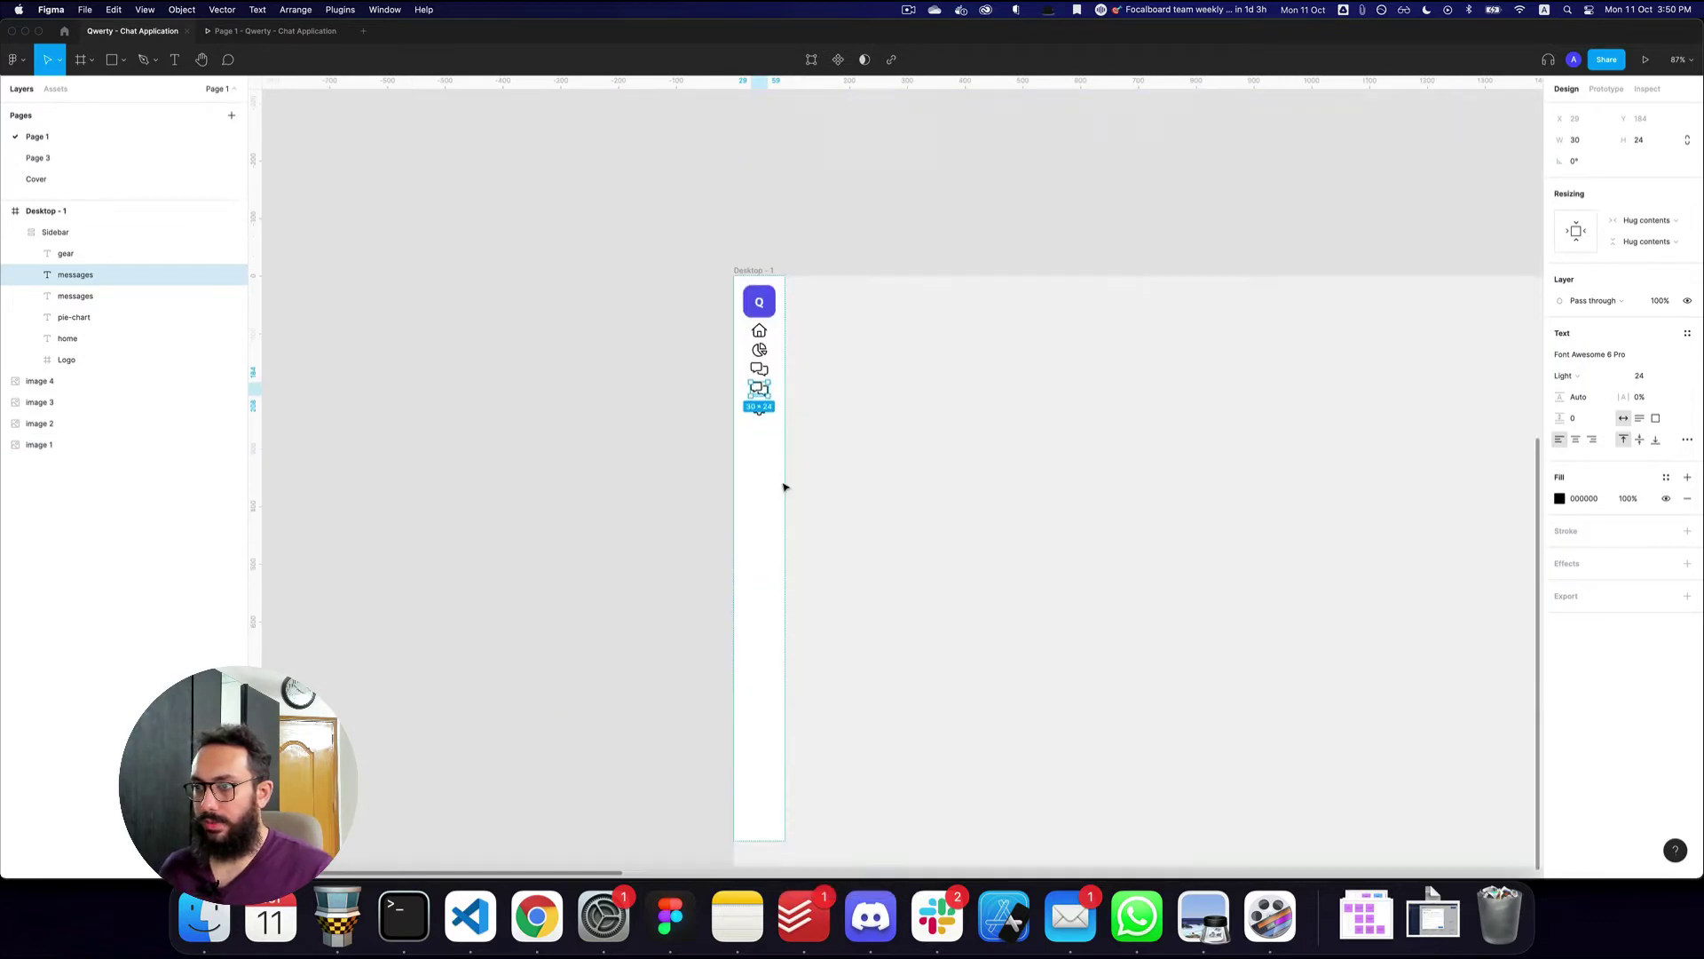
drag(764, 388, 760, 372)
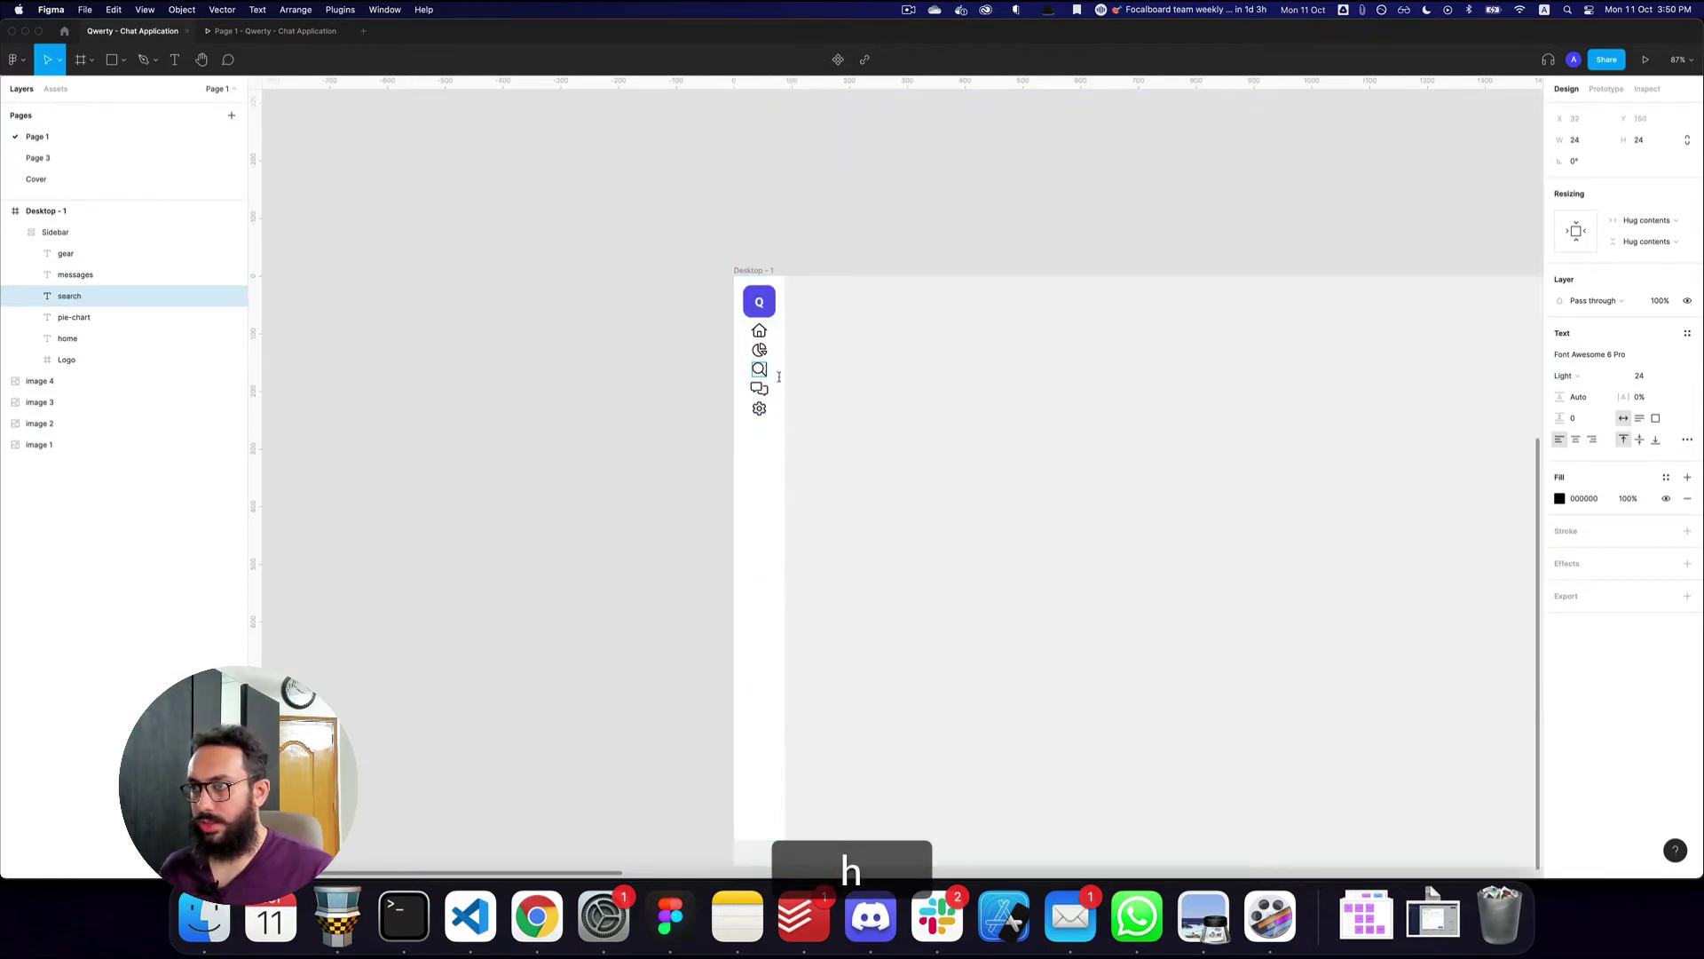
- Duplicate the search icon in the sidebar and check the reference images for the next navigation icon
key(Escape)
key(z)
key(super+z)
key(super+d)
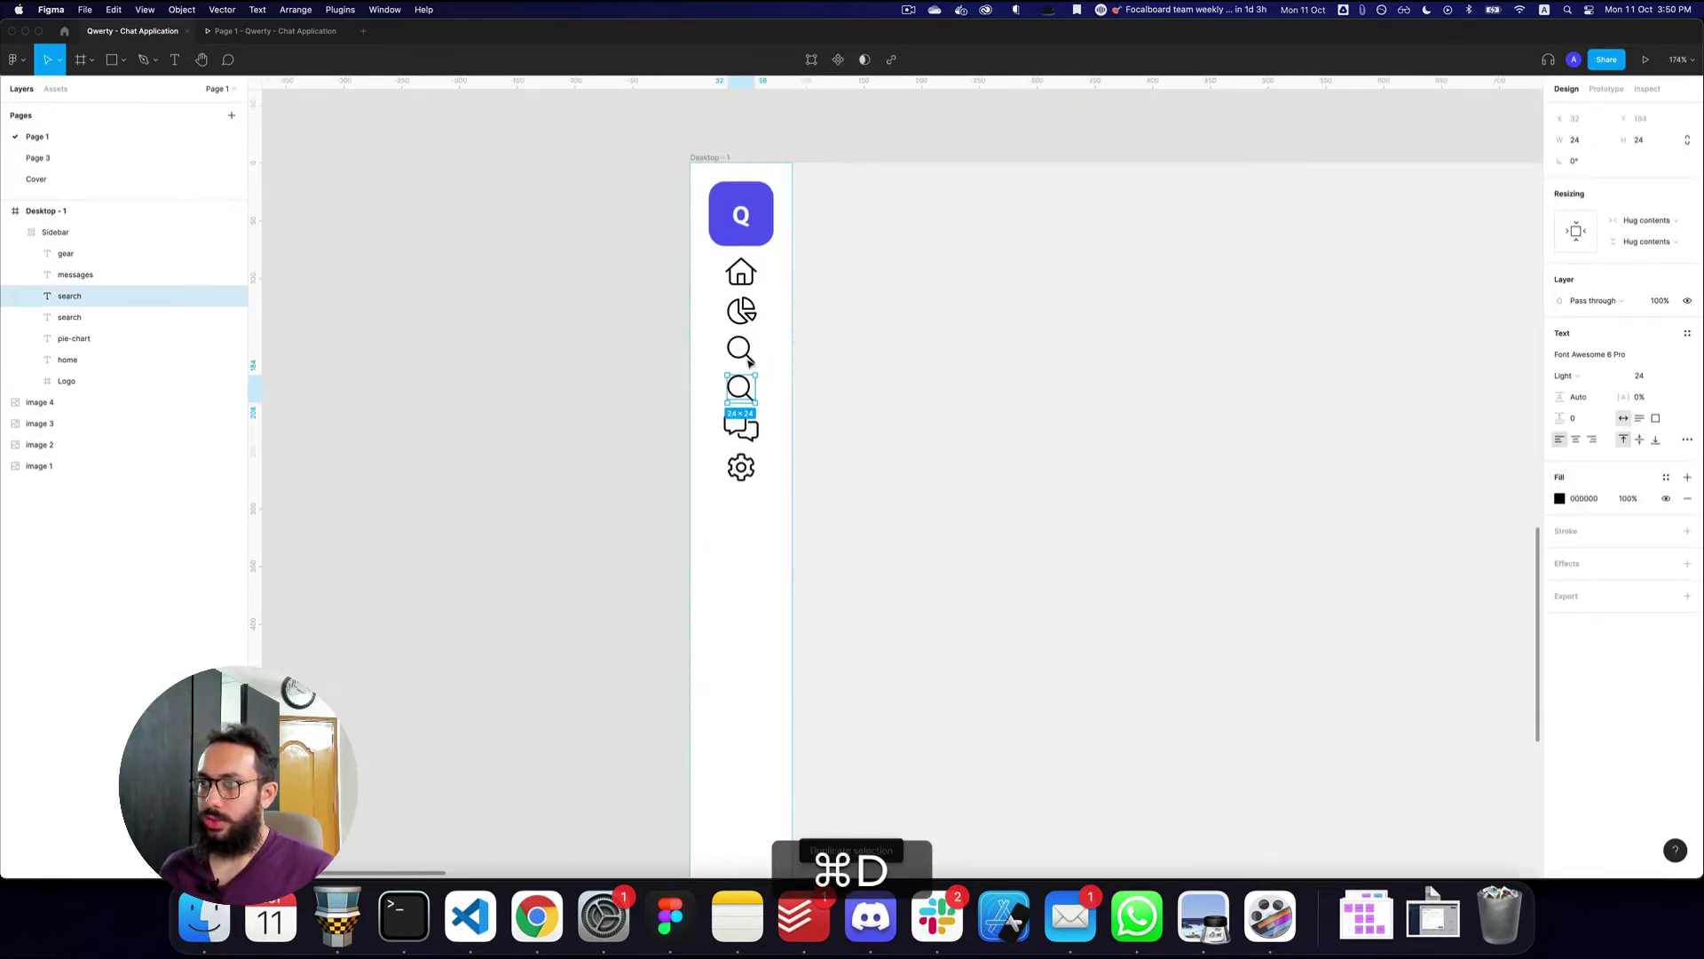
key(alt+super+z)
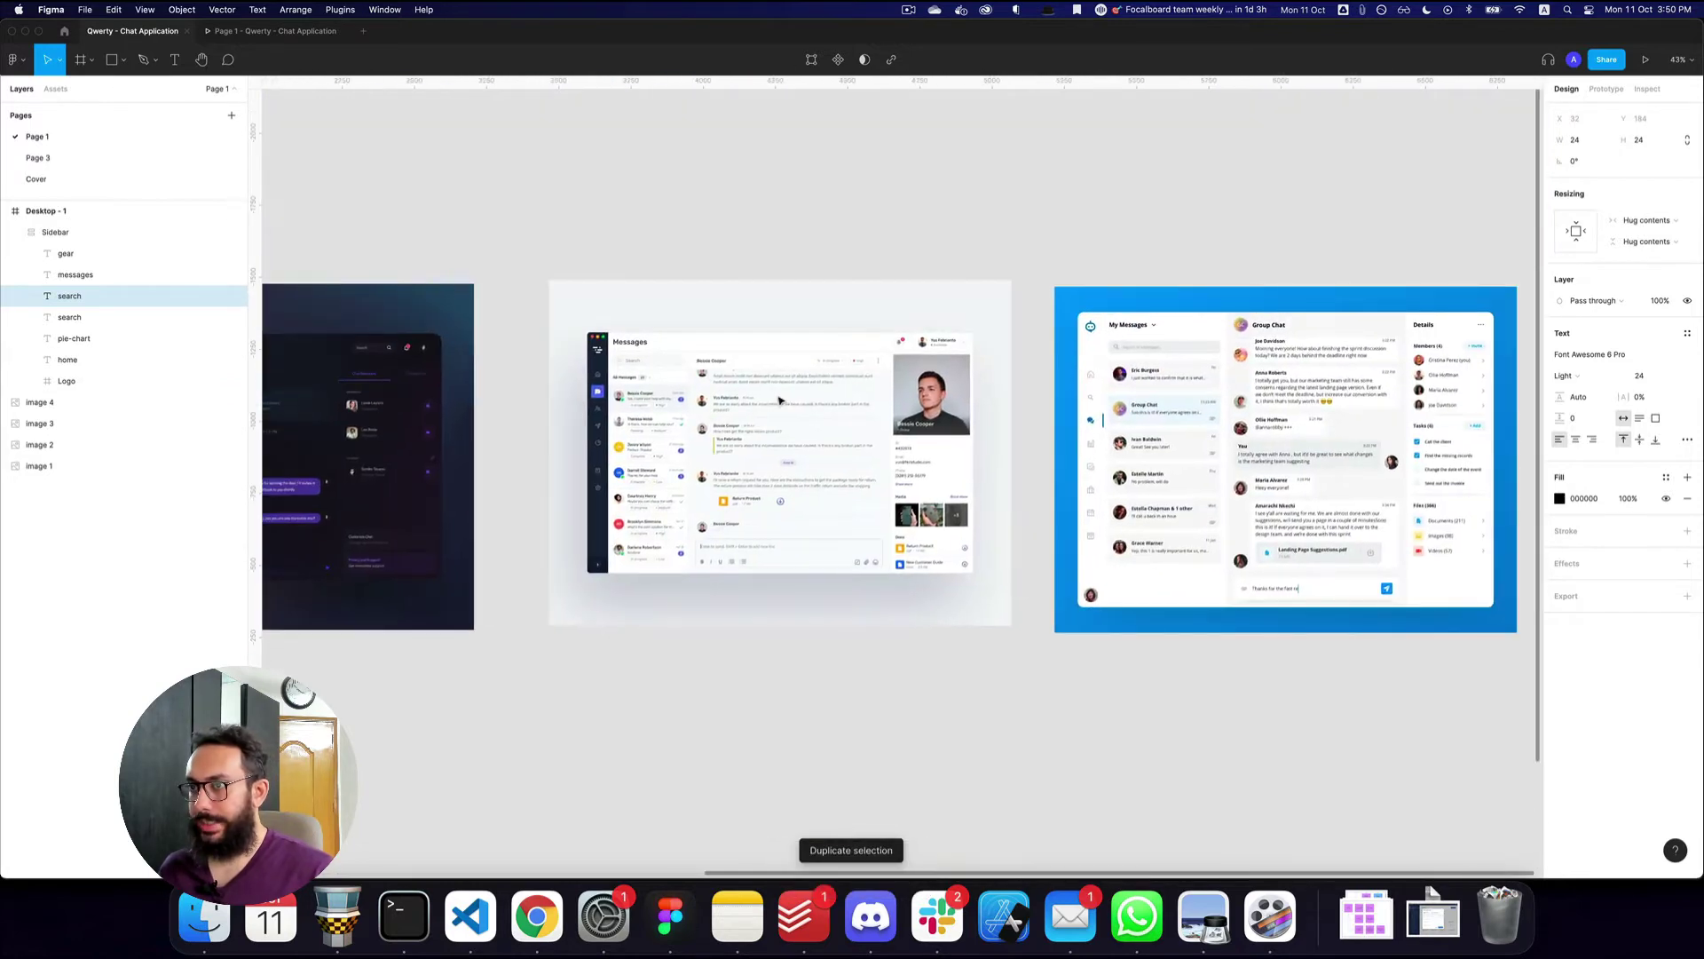
key(z)
click(646, 416)
scroll(646, 416, left, 12)
scroll(646, 416, down, 4)
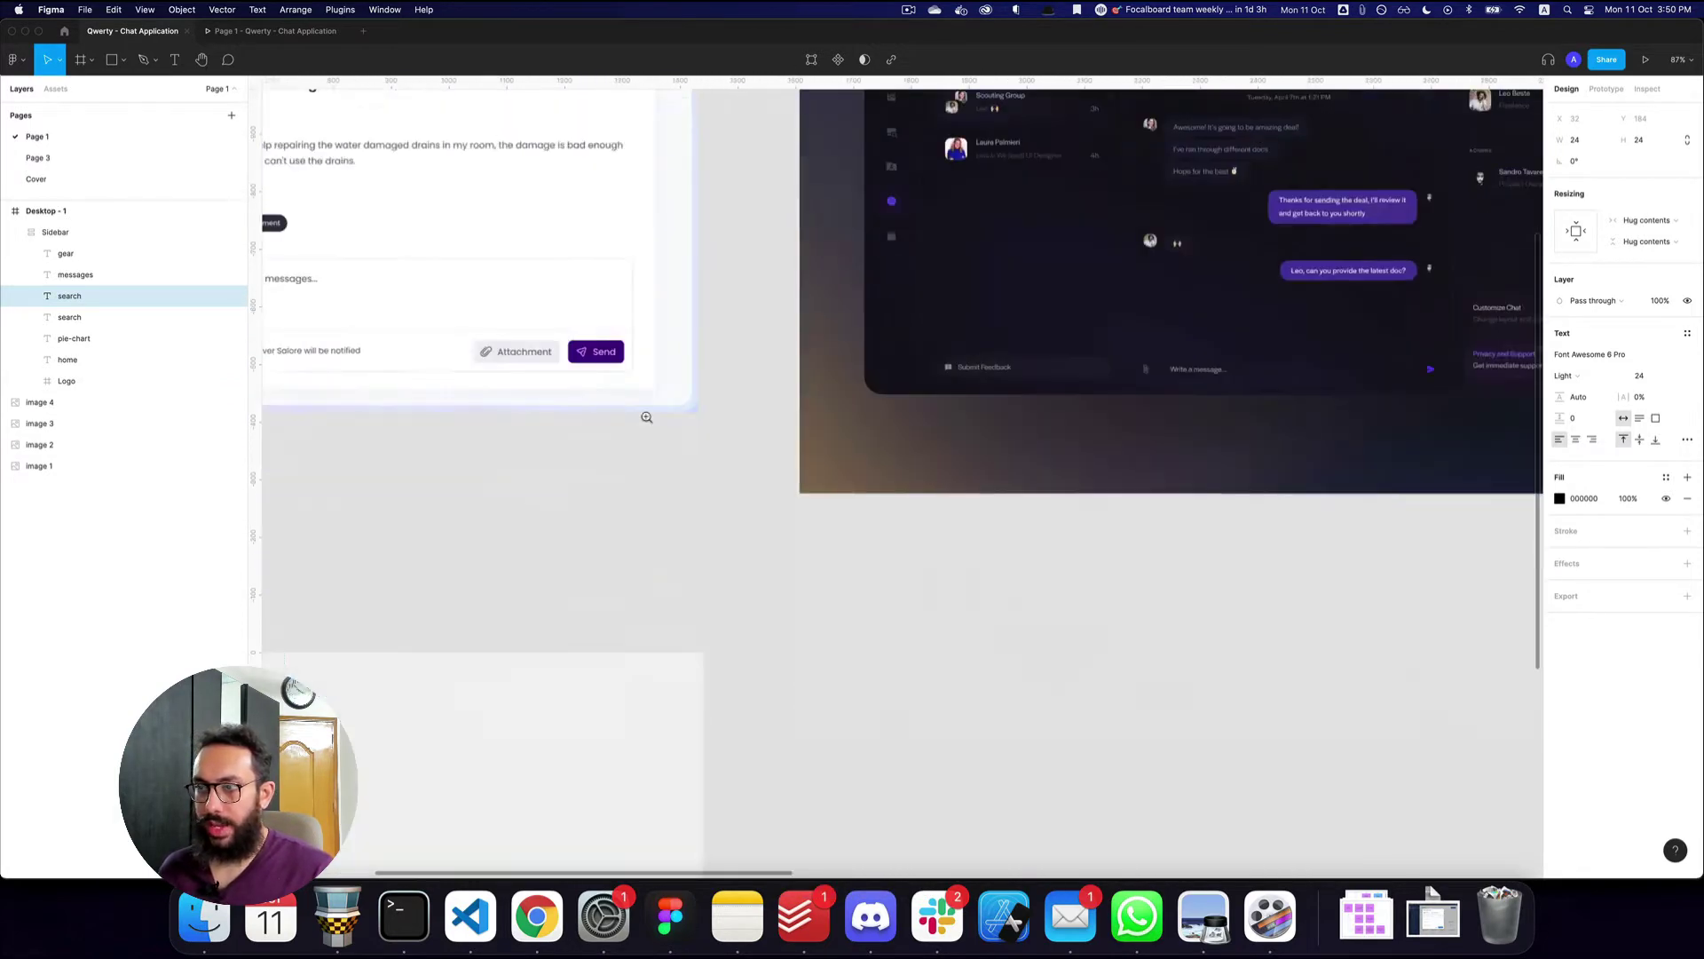
scroll(646, 416, left, 9)
scroll(646, 416, down, 1)
scroll(646, 417, right, 2)
click(459, 686)
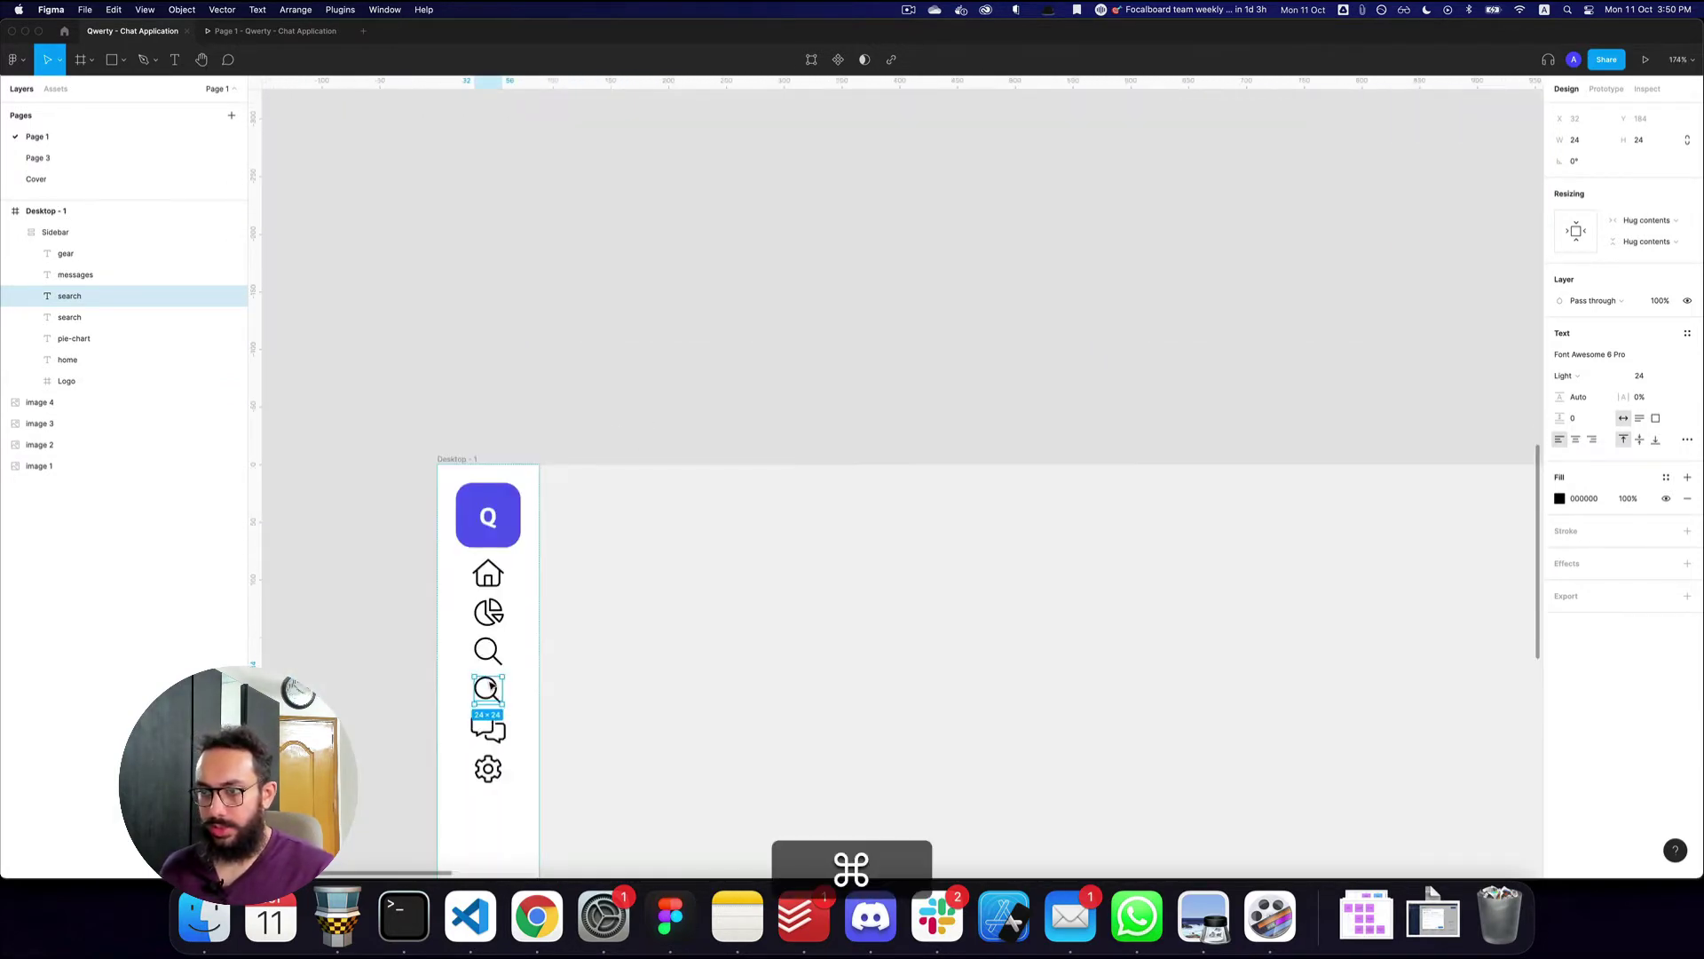
- Change the lower search icon's text to "calendar-day" to get a calendar icon
super+double_click(491, 685)
text(calendar-day)
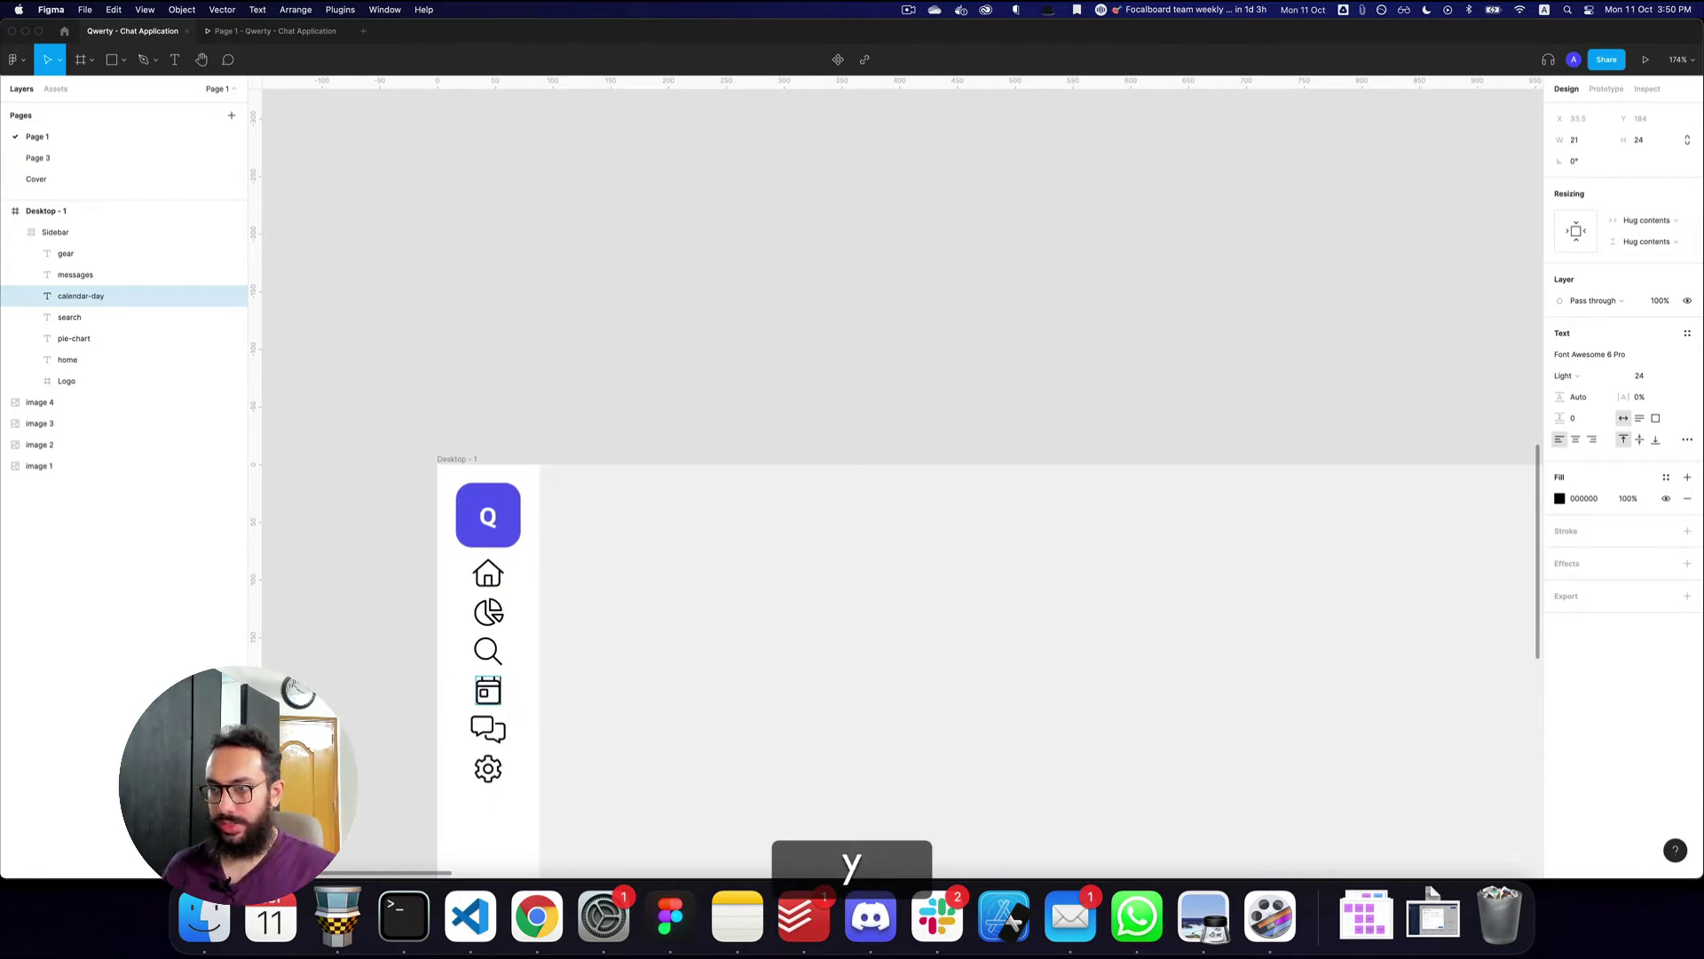
key(Escape)
key(Escape)
- Extend the Sidebar frame down to the bottom edge of the desktop frame, for a height of 1024
key(space)
drag(654, 673, 732, 352)
double_click(565, 443)
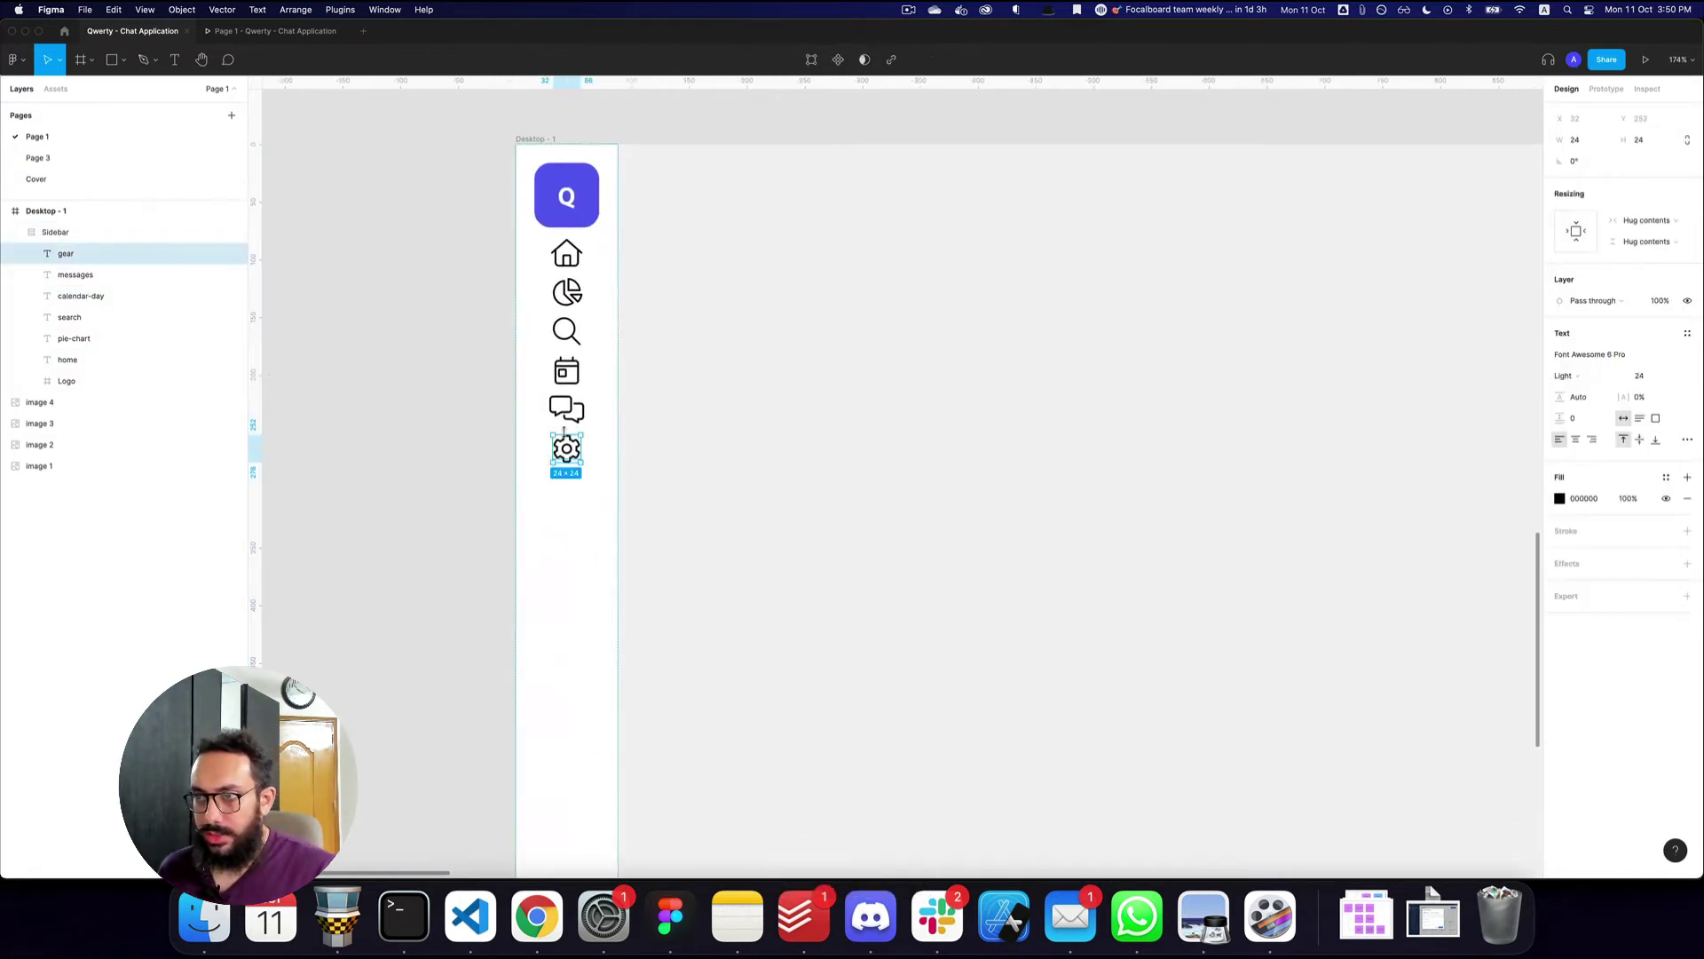
key(super)
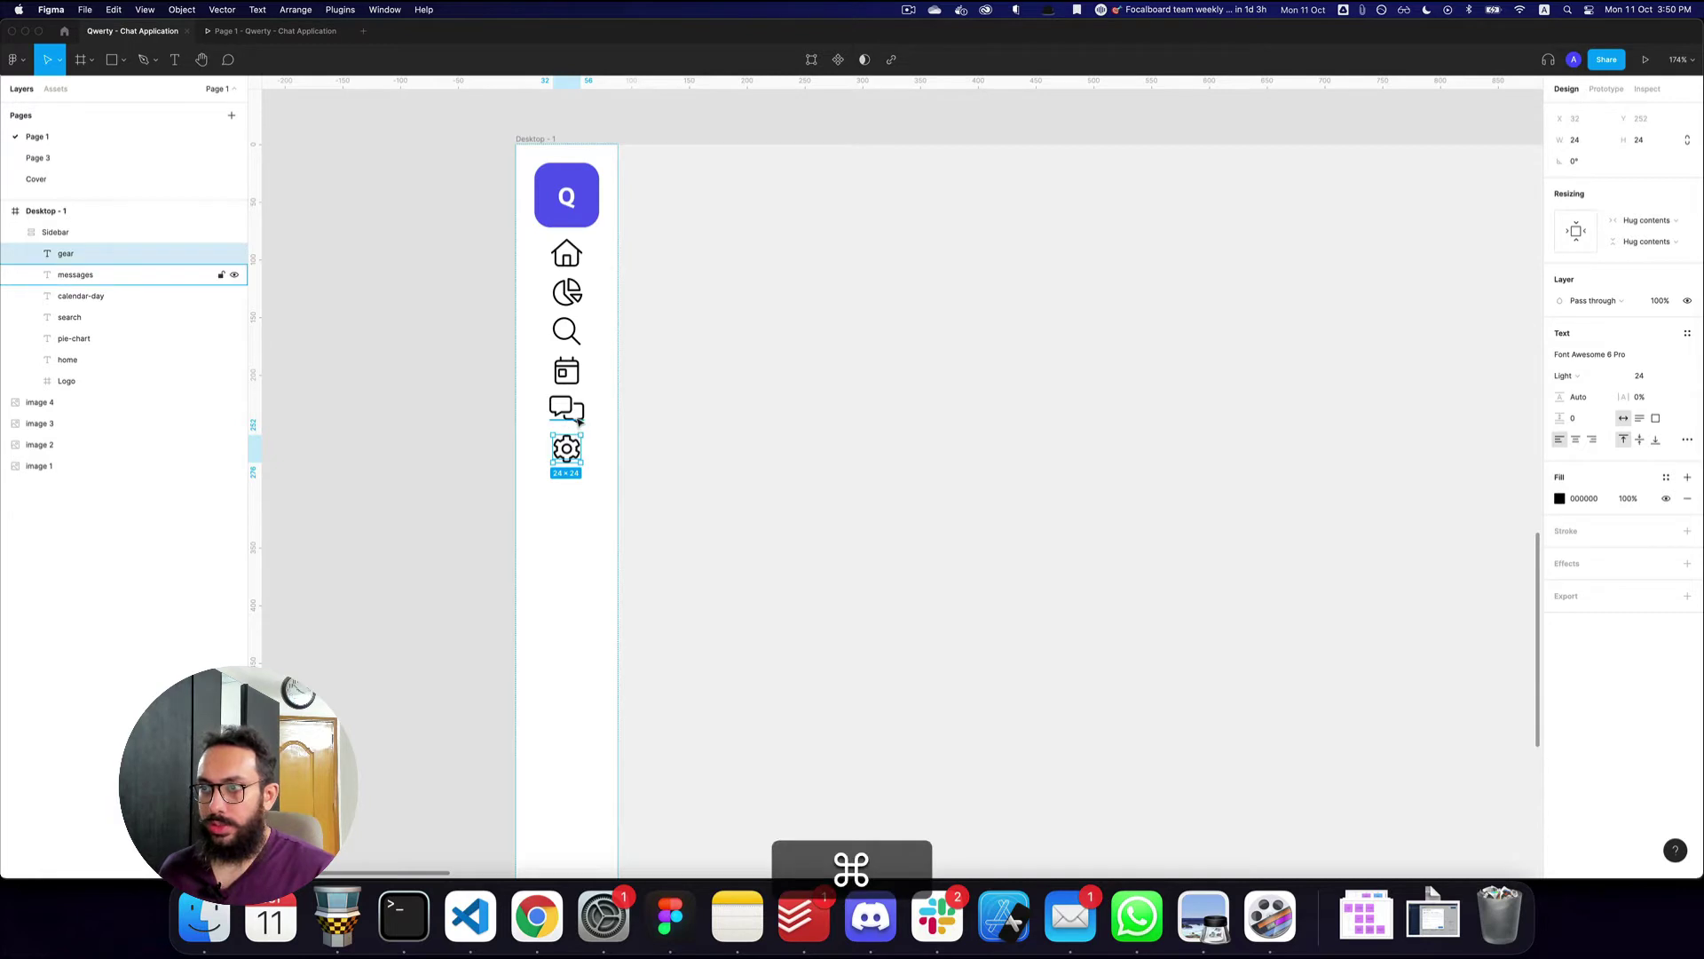
key(super+z)
key(minus)
click(541, 726)
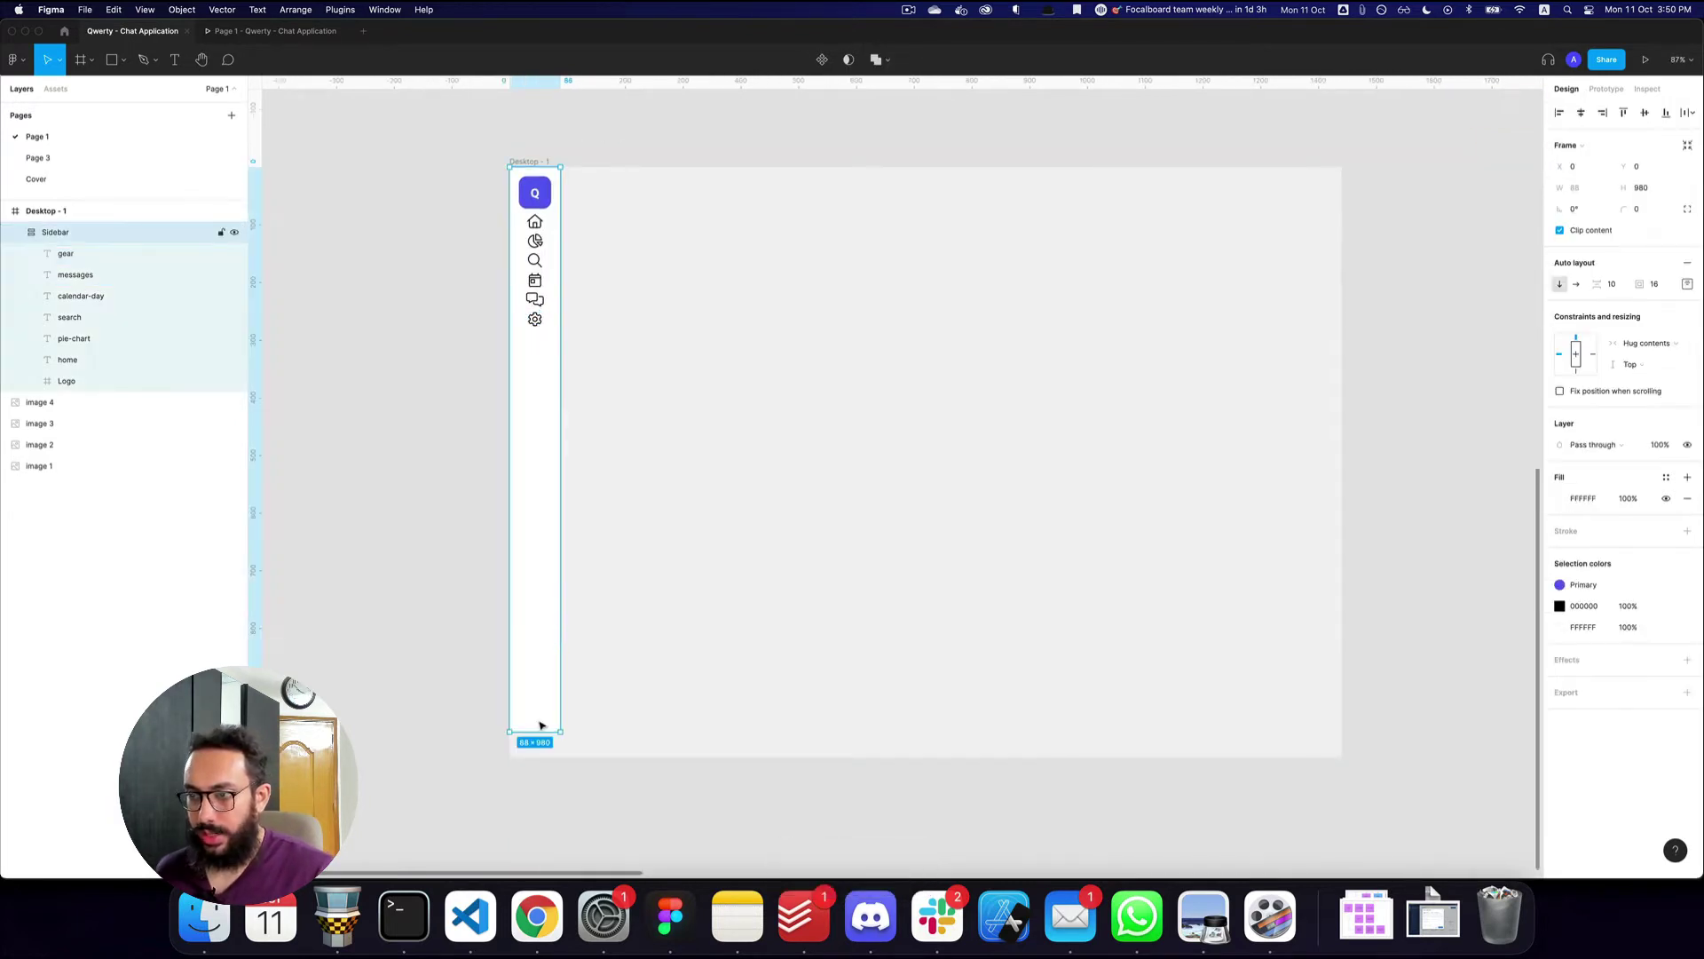
drag(535, 735, 535, 756)
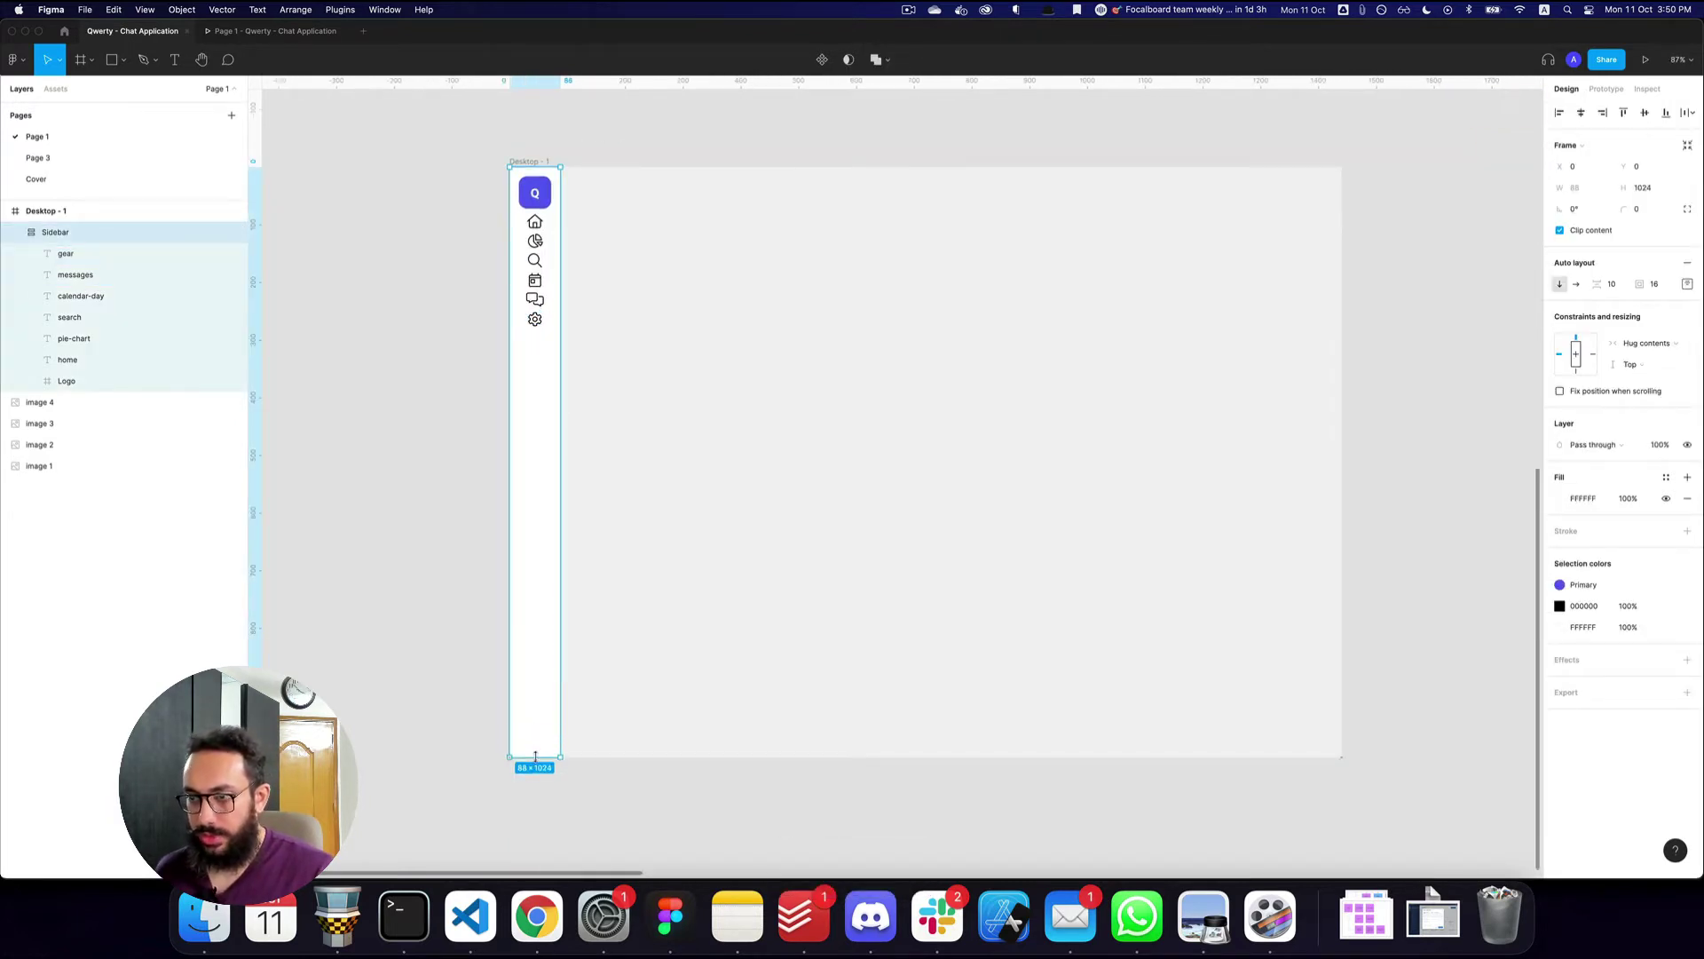
- Wrap the five icons from home to messages in one vertical auto layout frame, leaving the gear outside
click(534, 223)
shift+click(535, 241)
shift+click(535, 260)
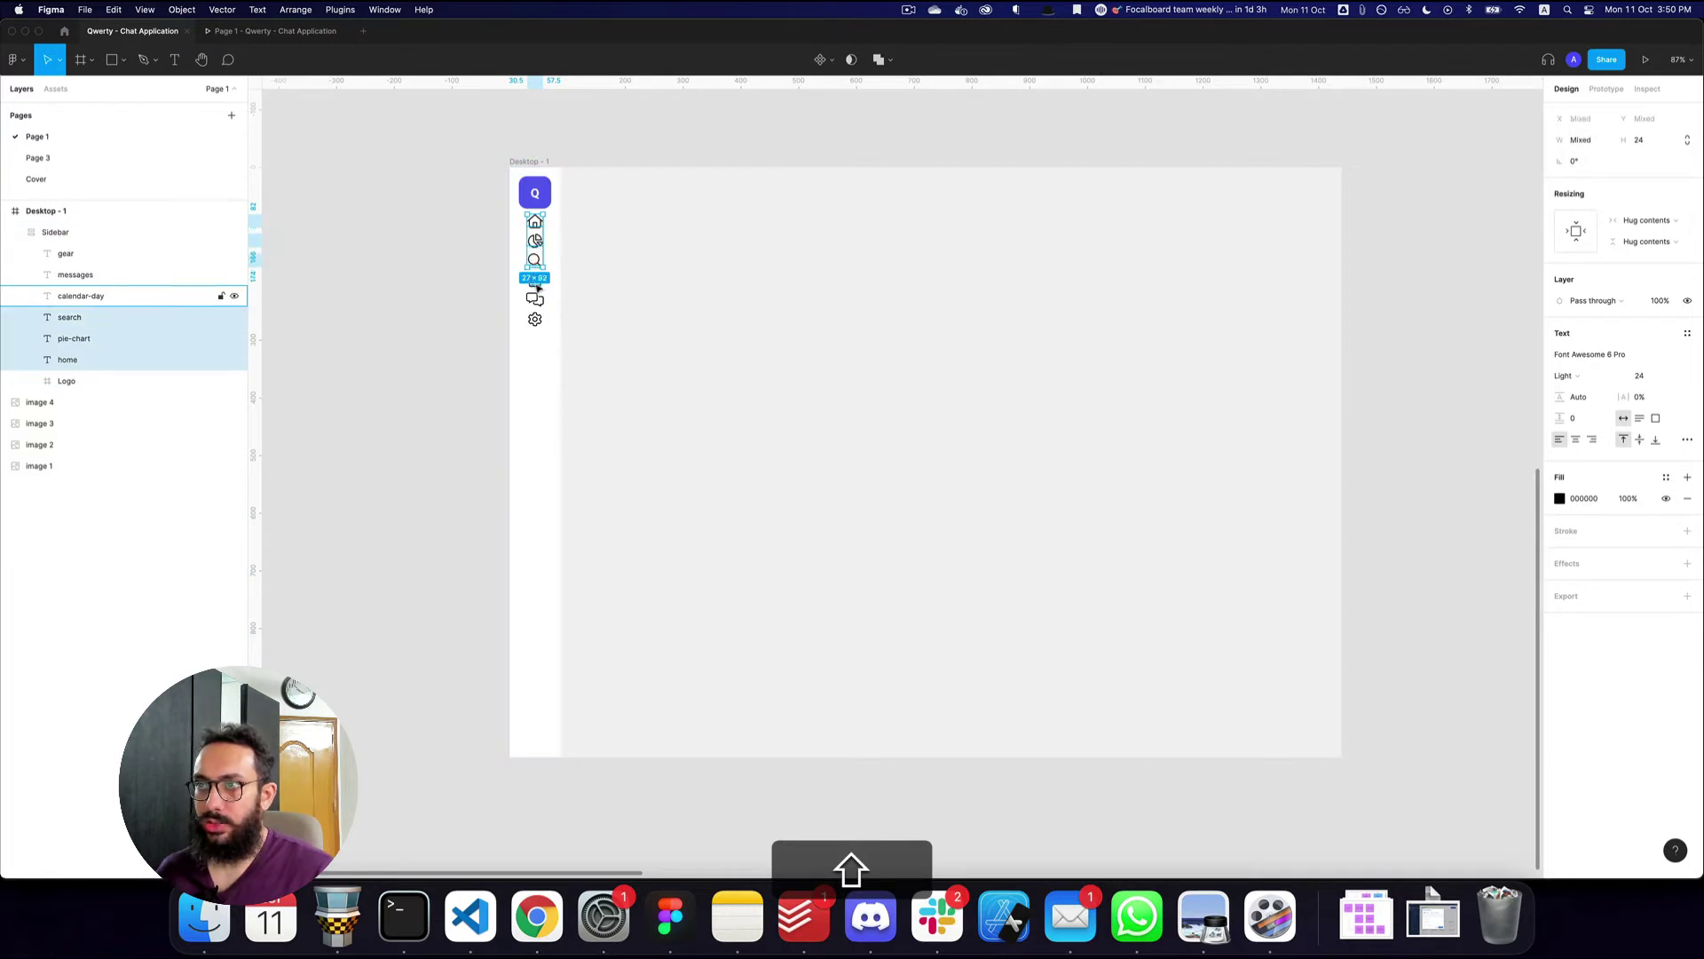
shift+click(535, 280)
shift+click(537, 307)
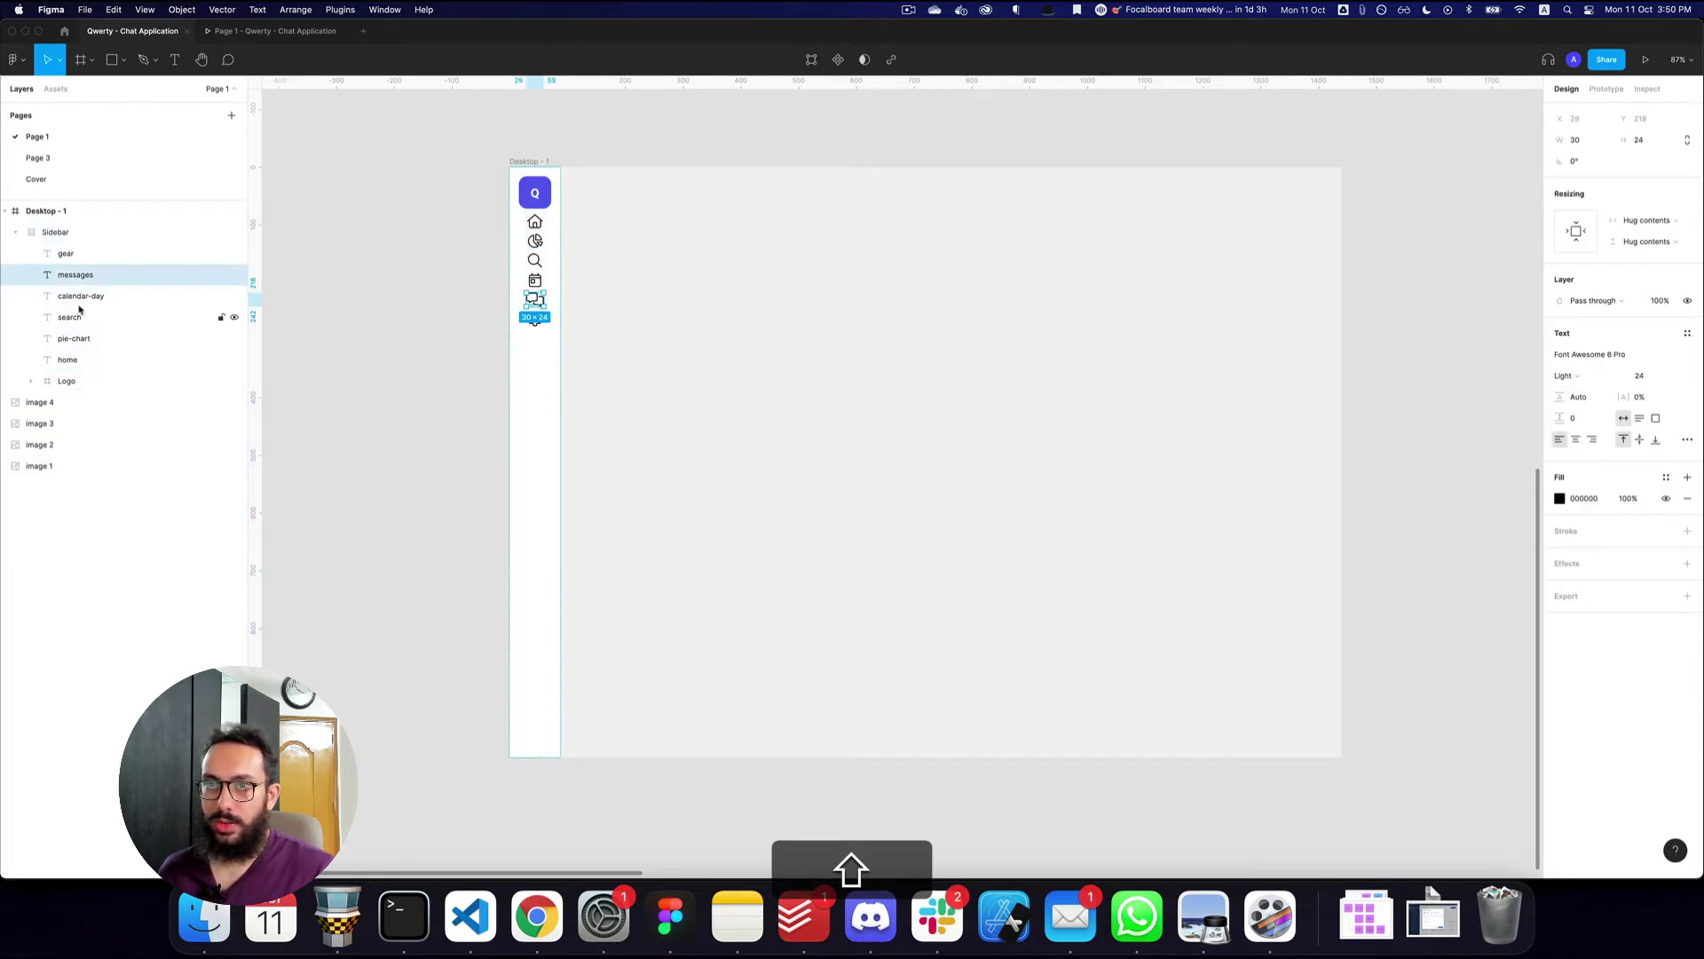
click(85, 360)
key(shift+a)
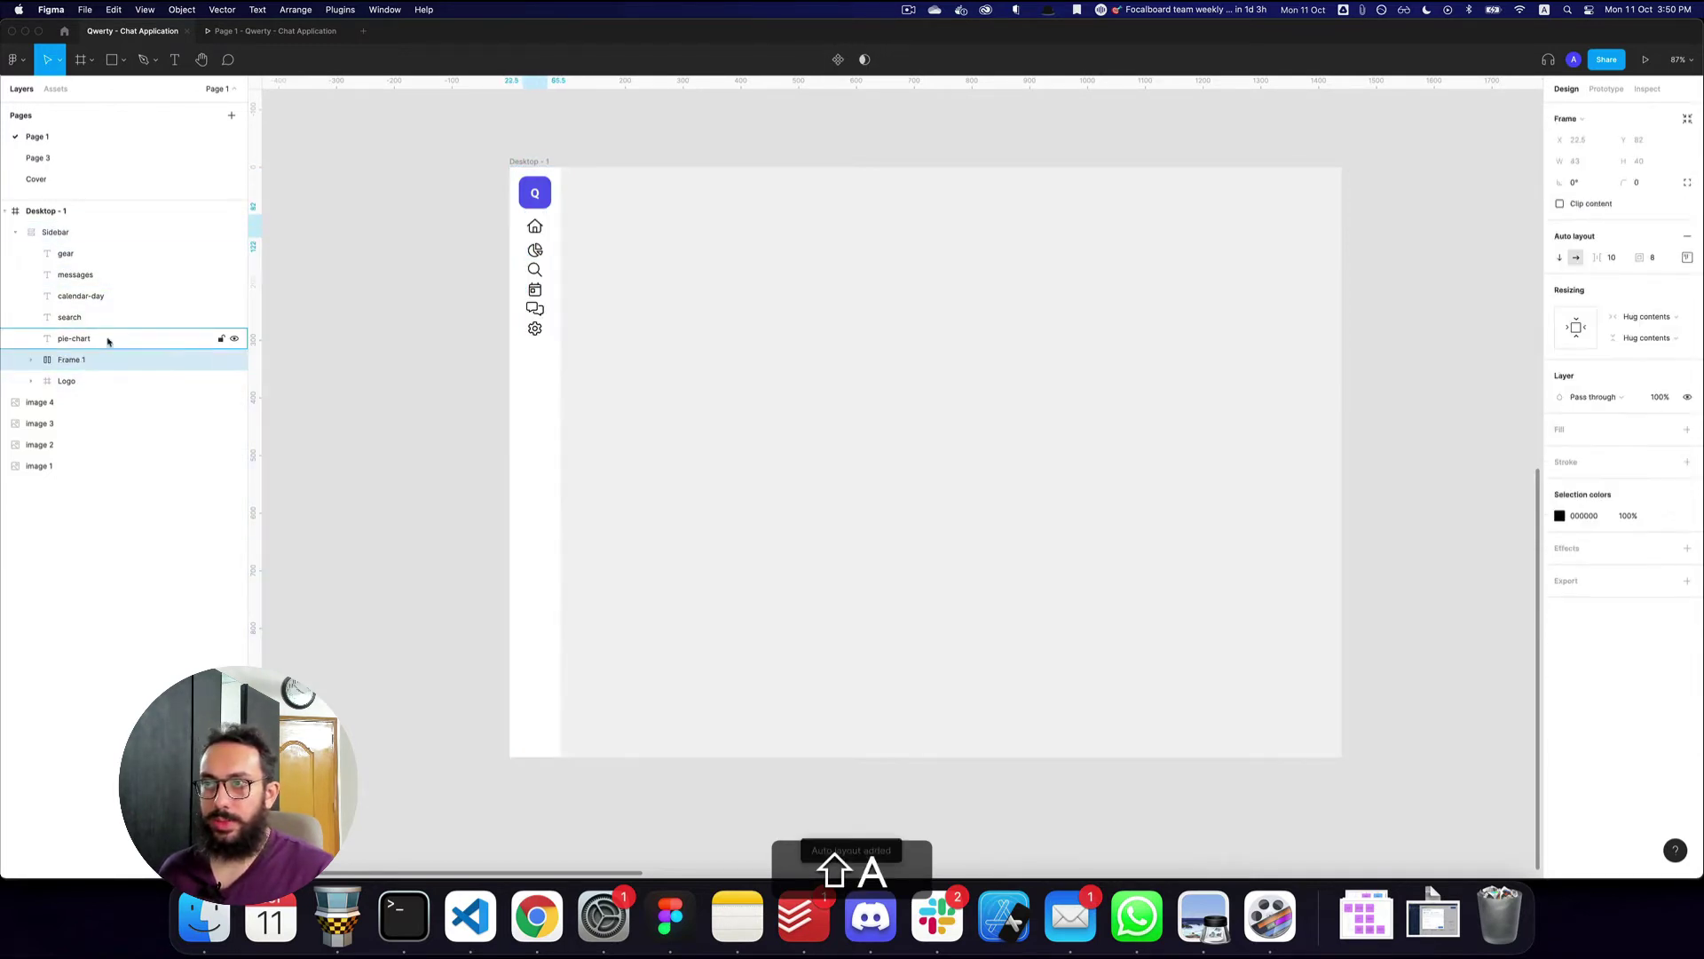
key(super+z)
shift+click(92, 276)
key(shift+a)
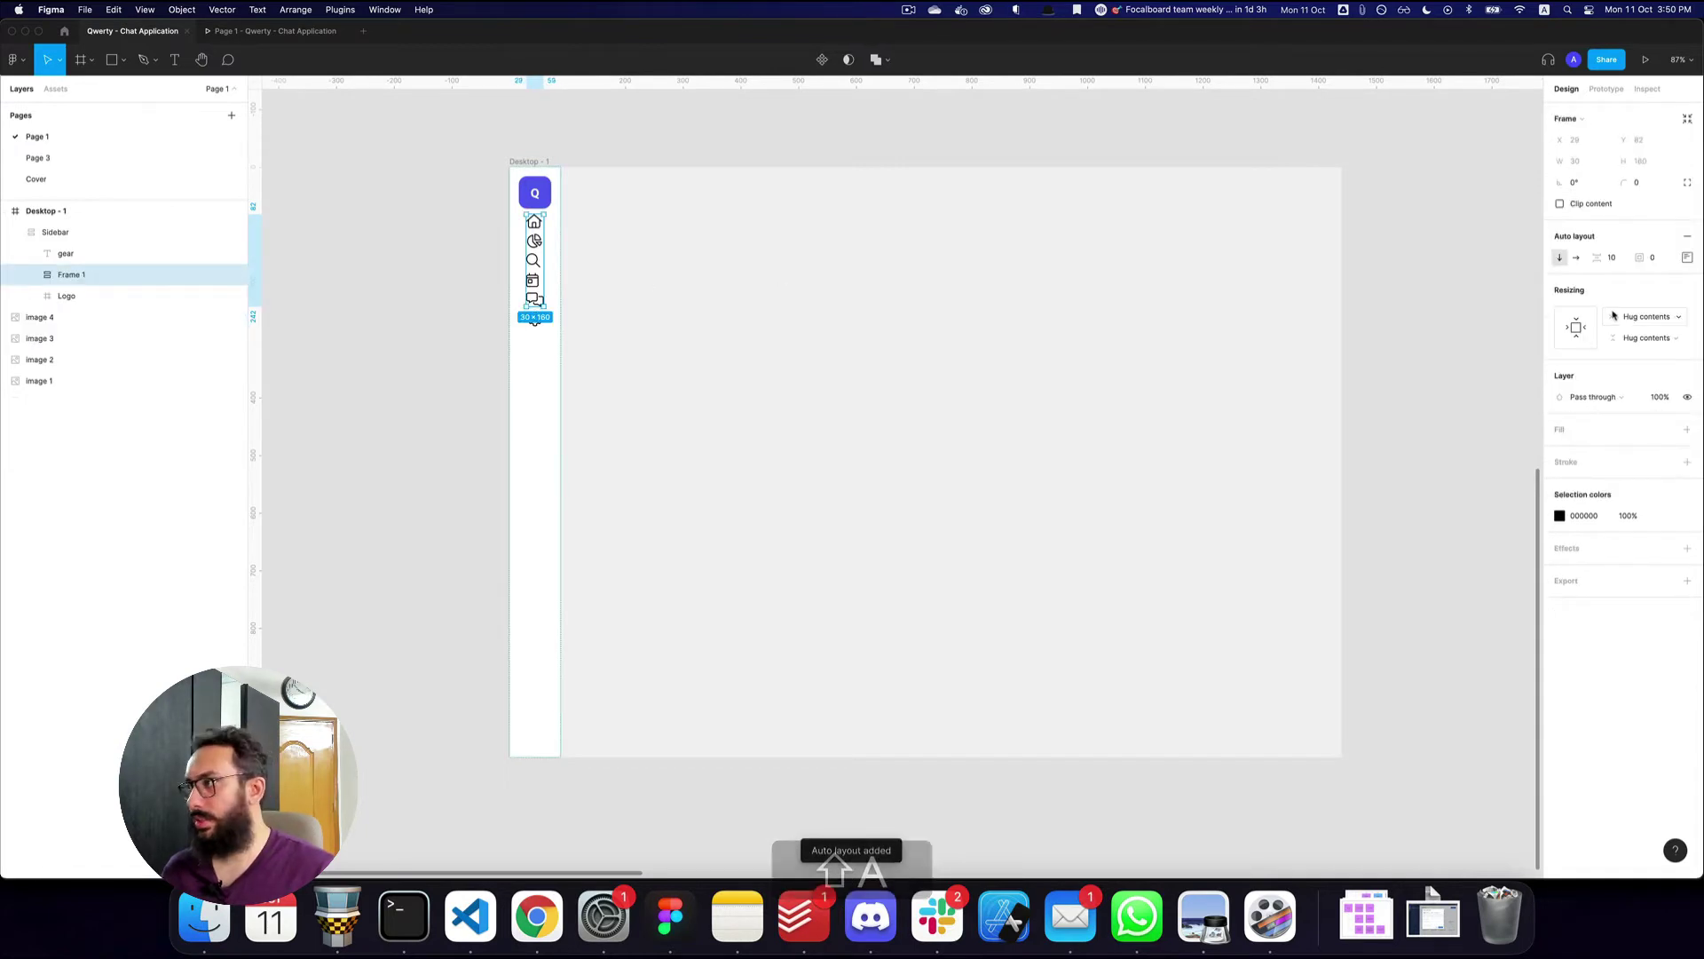
- Centre-align the icons inside their auto layout frame and set the spacing between them to 32
click(1688, 258)
click(1640, 315)
click(1616, 259)
text(32)
key(Return)
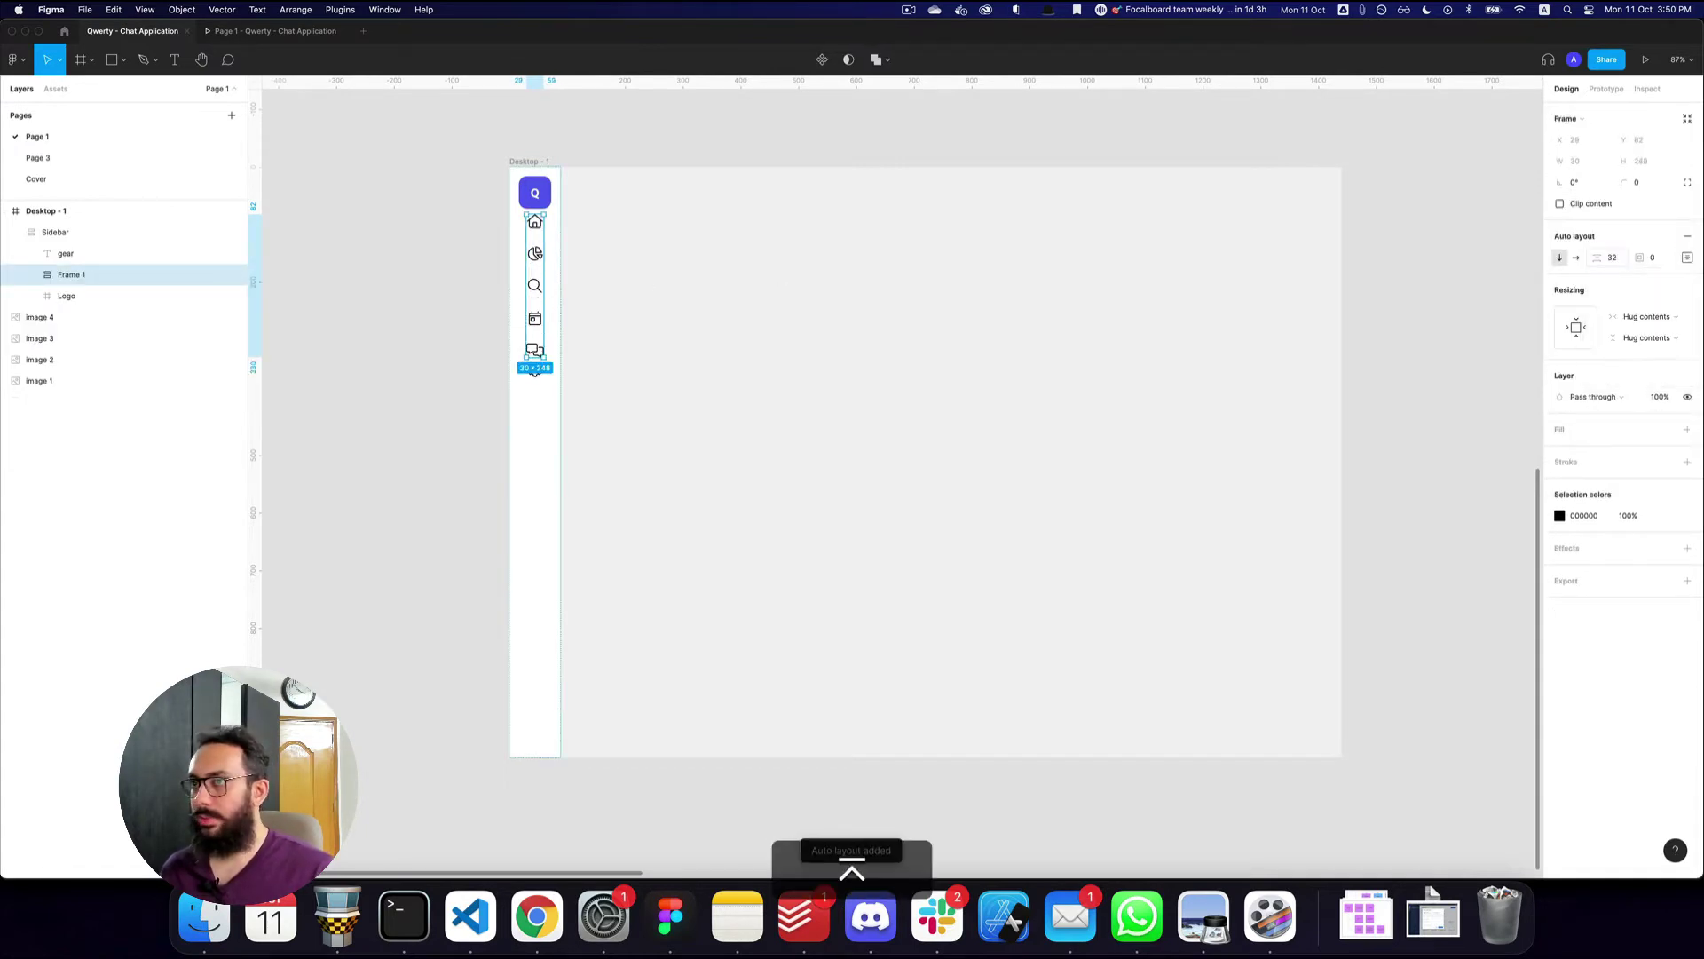
- Move the messages icon up the stack so that it sits directly below the home icon
super+click(537, 351)
key(Up)
key(Up)
key(Up)
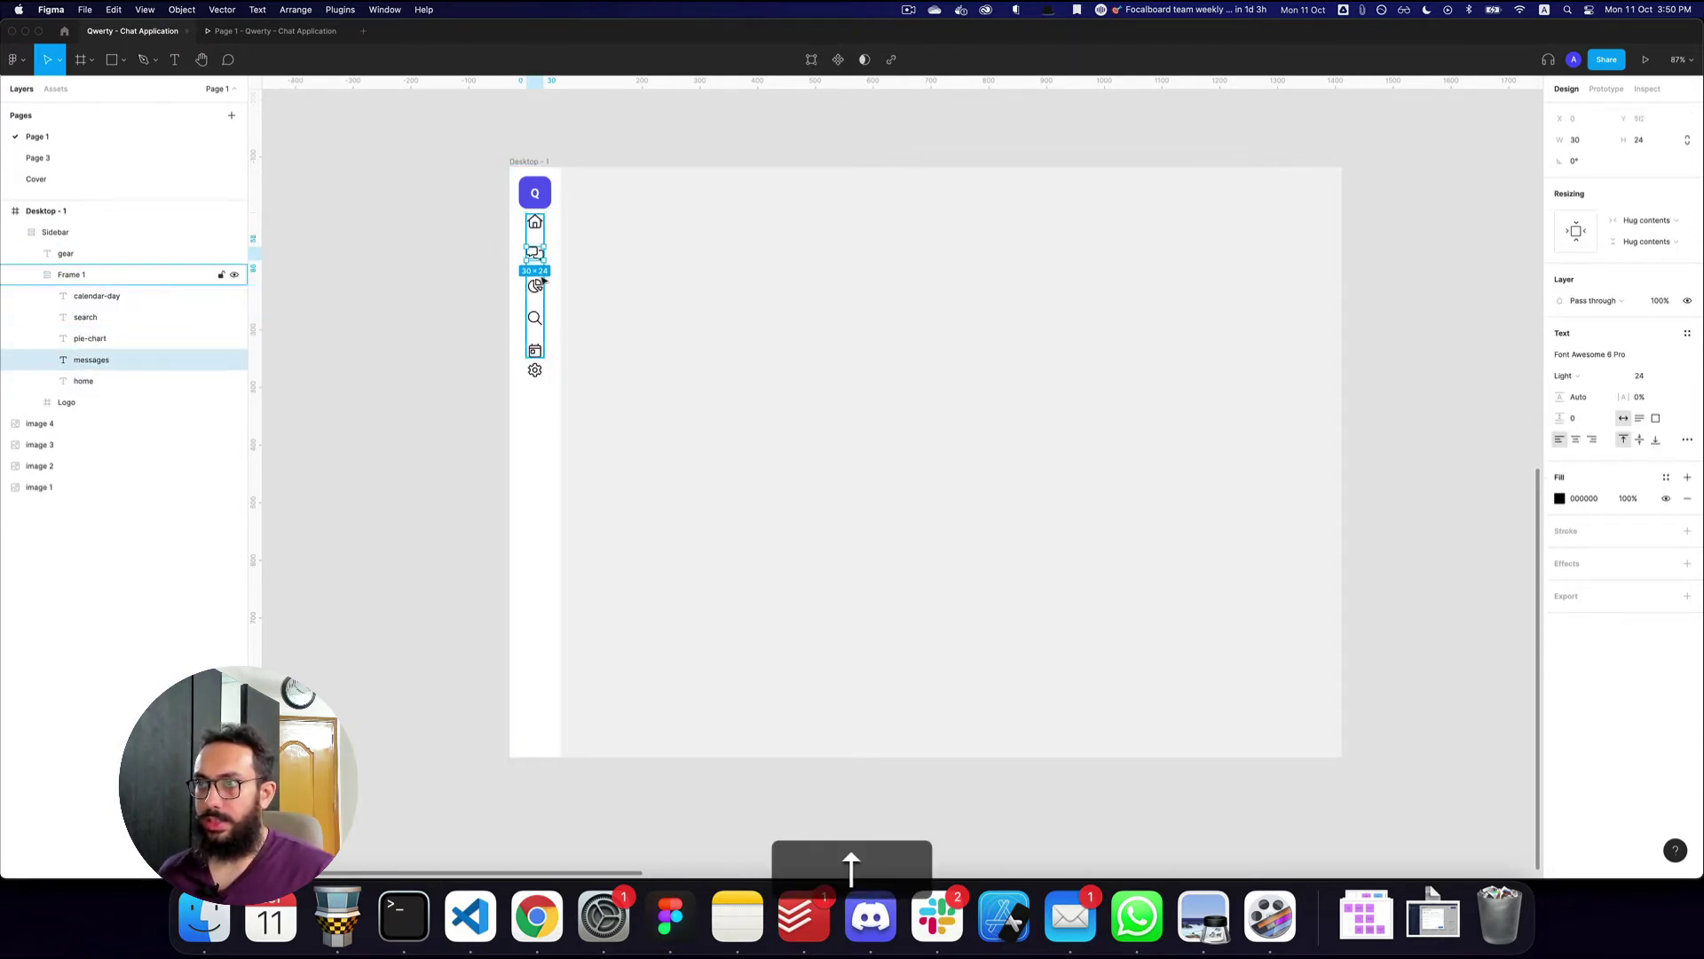
- Apply the Primary color style to the messages icon and set its font weight to Regular
key(z)
click(547, 242)
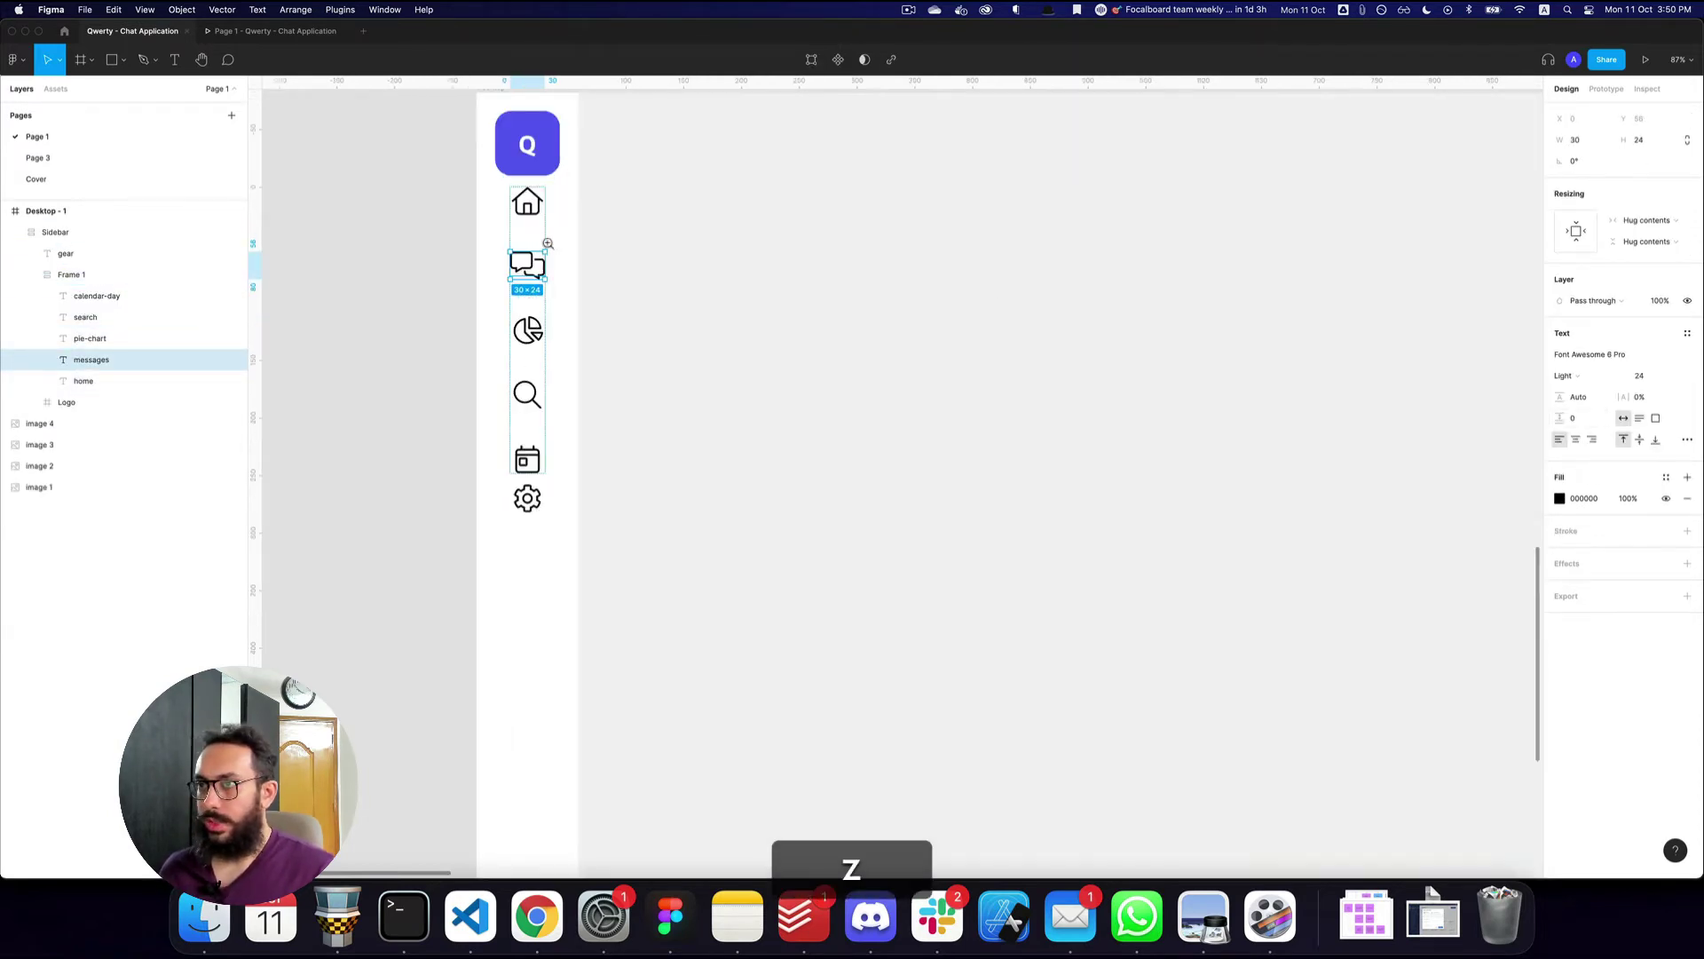
click(1666, 477)
click(1589, 557)
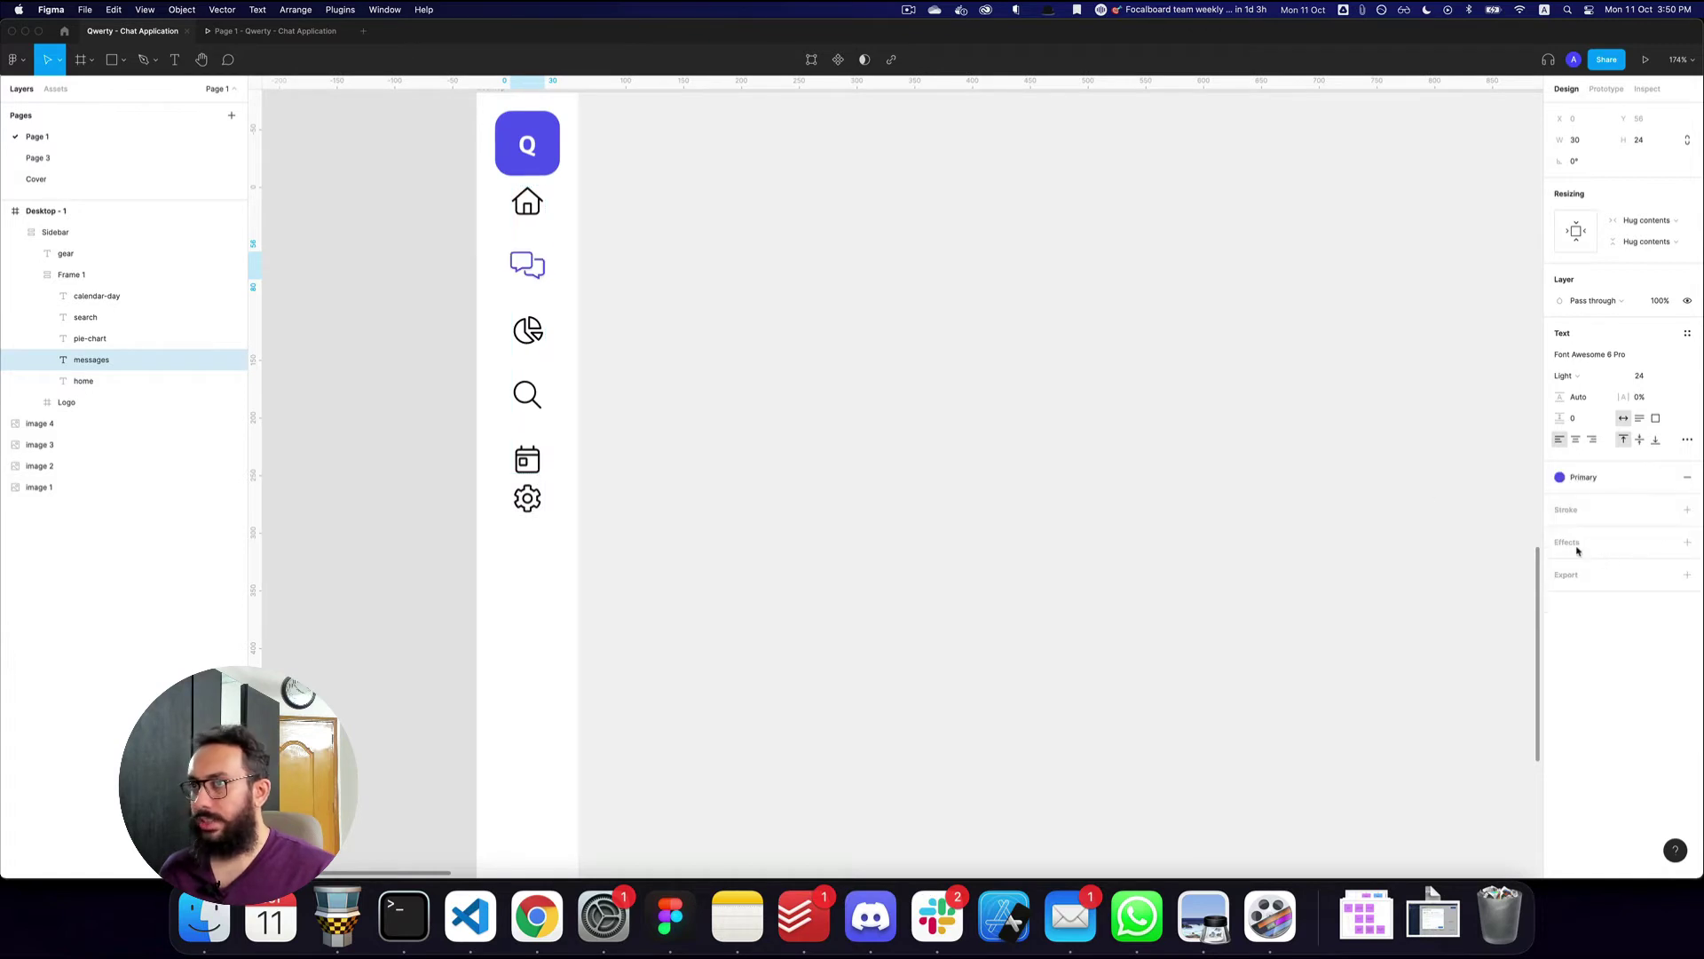
click(1575, 382)
click(1580, 392)
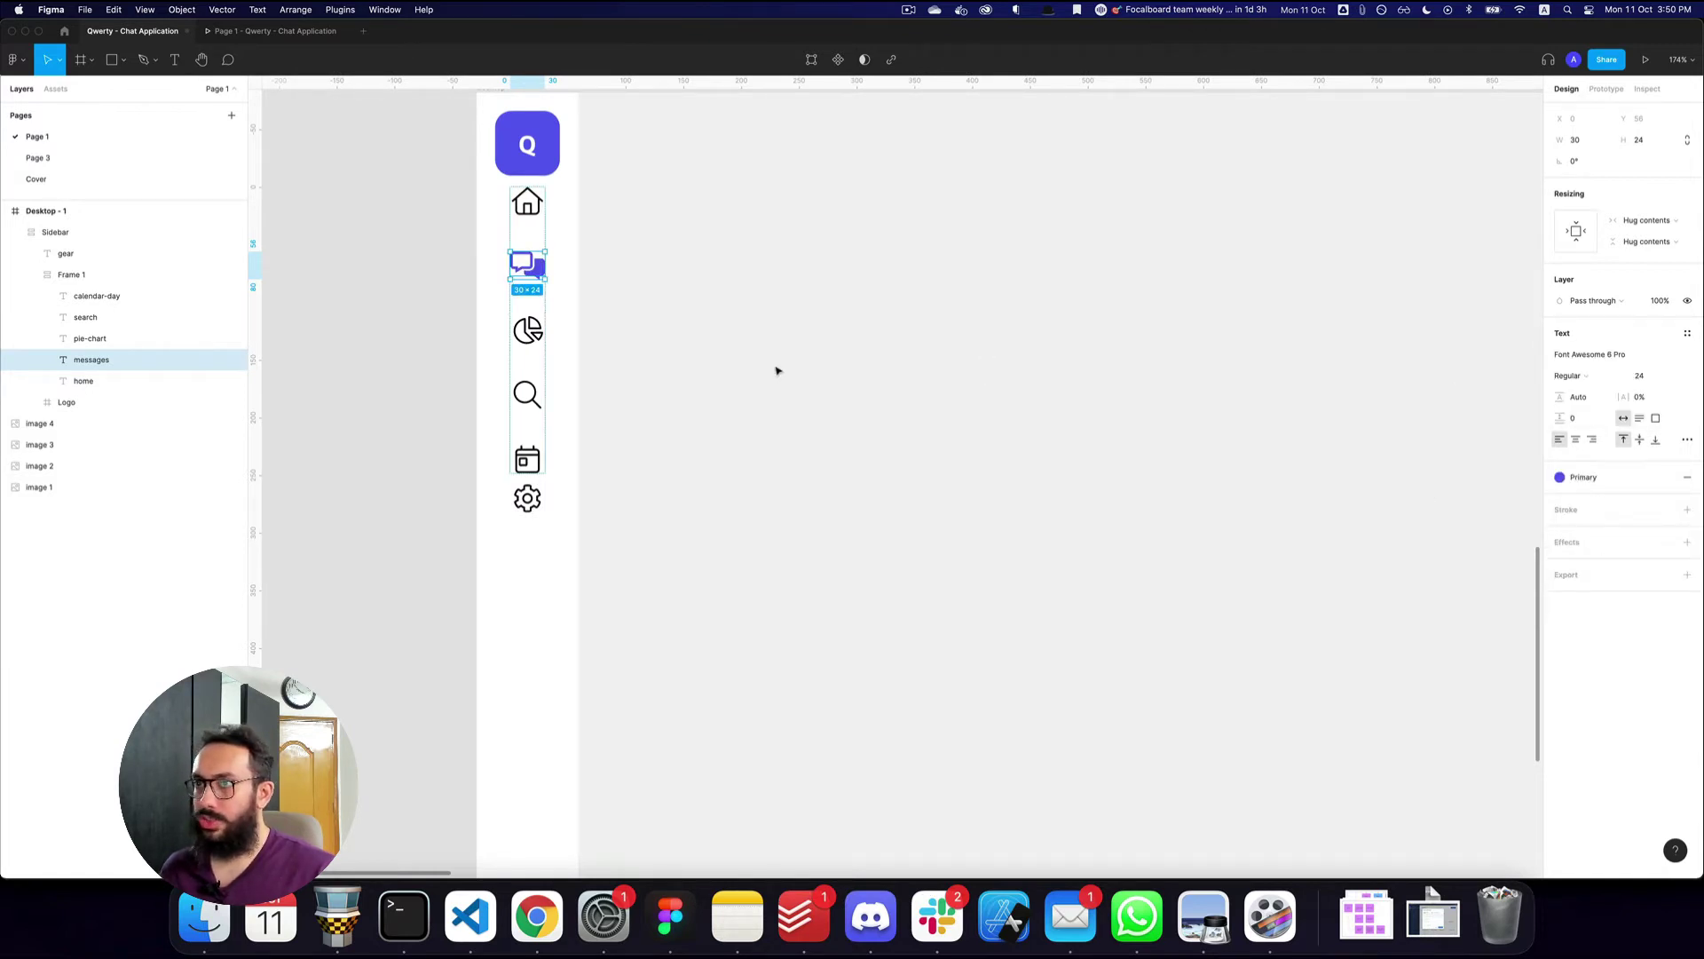
click(777, 370)
super+click(529, 274)
- Set the Sidebar frame's auto layout spacing to Auto so its items spread over the full height
alt+click(582, 280)
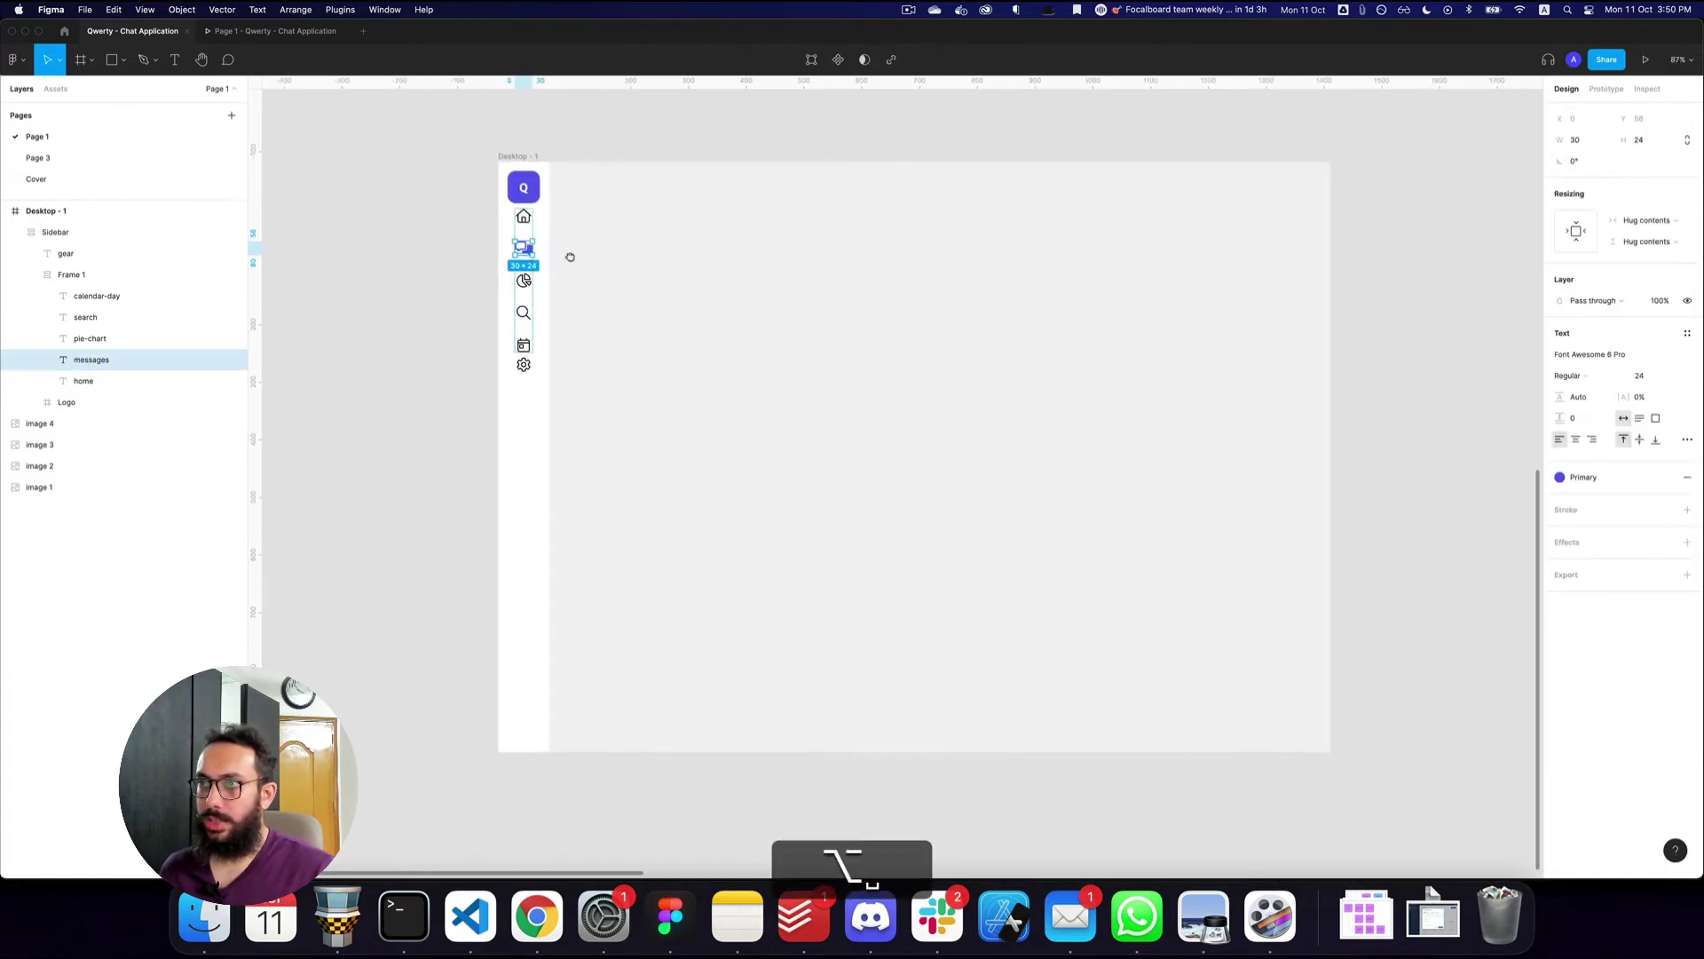
click(546, 259)
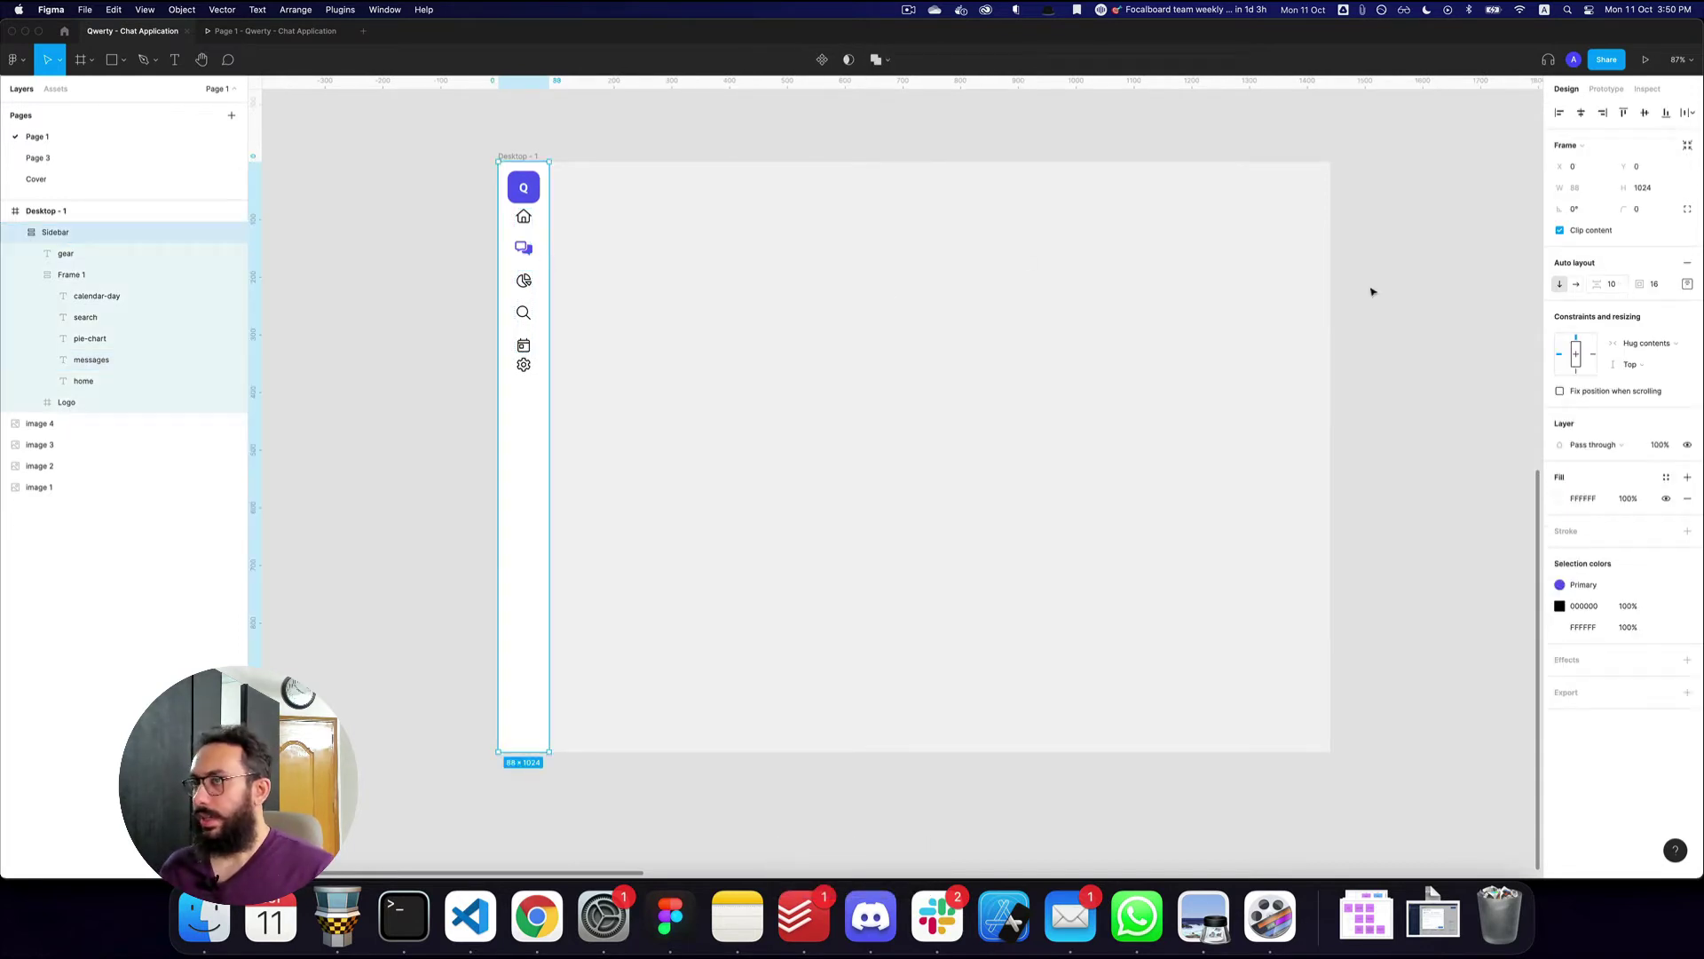
click(1612, 284)
text(auto)
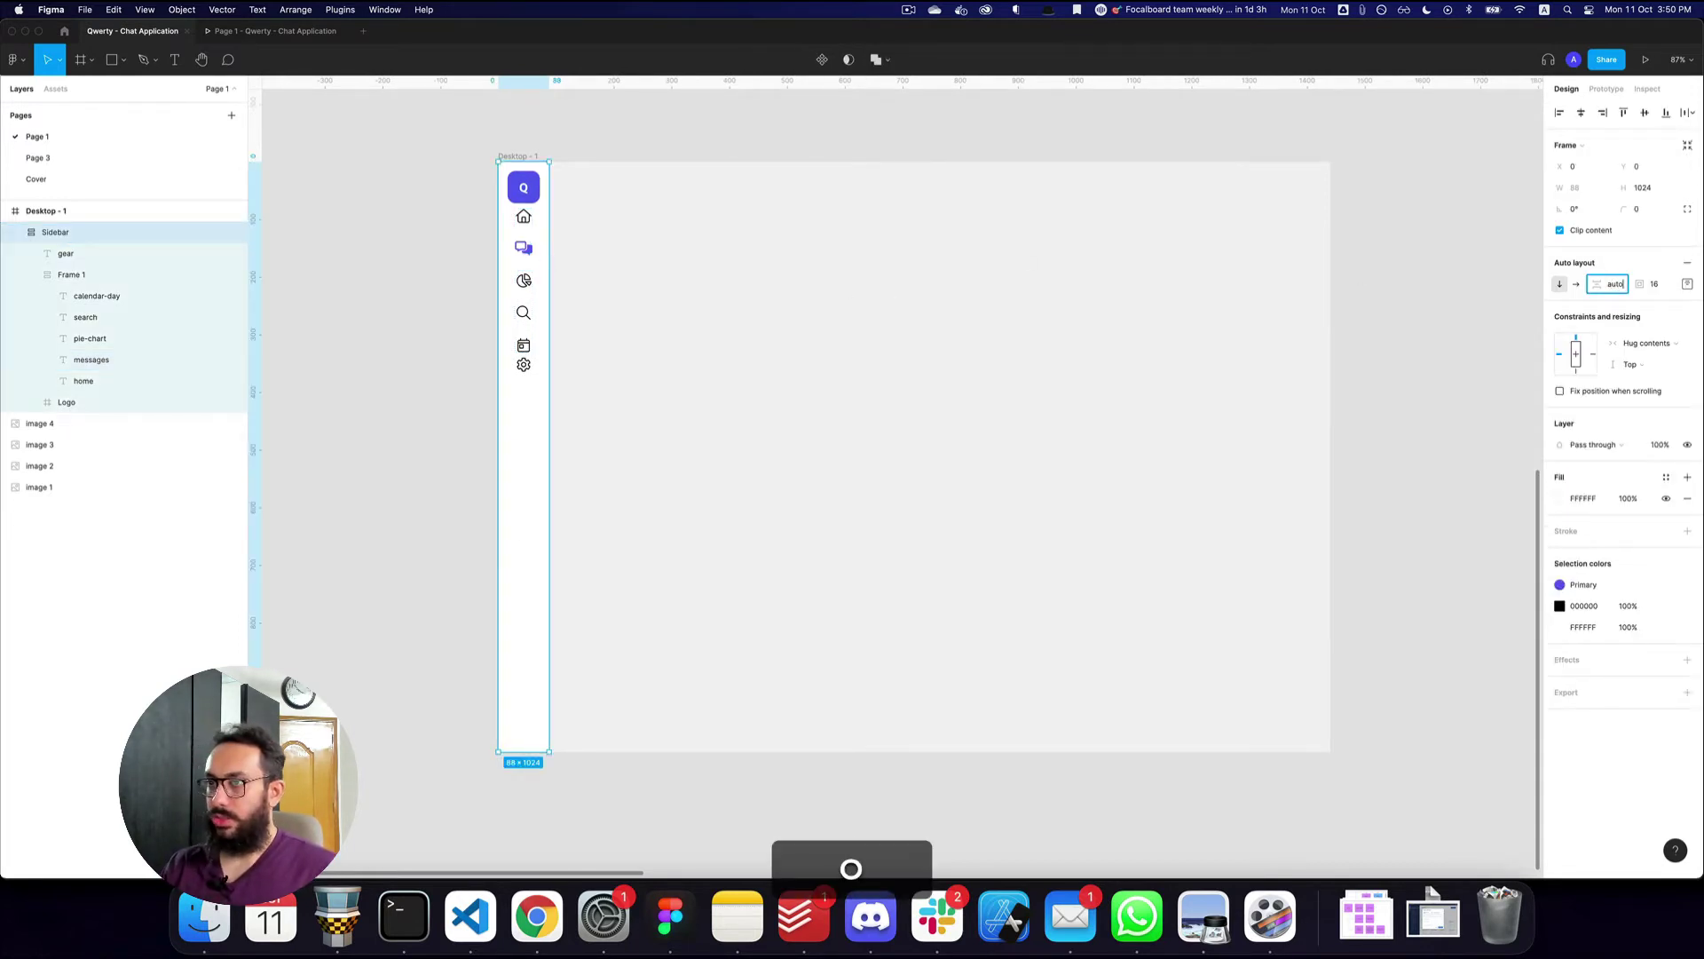
key(Return)
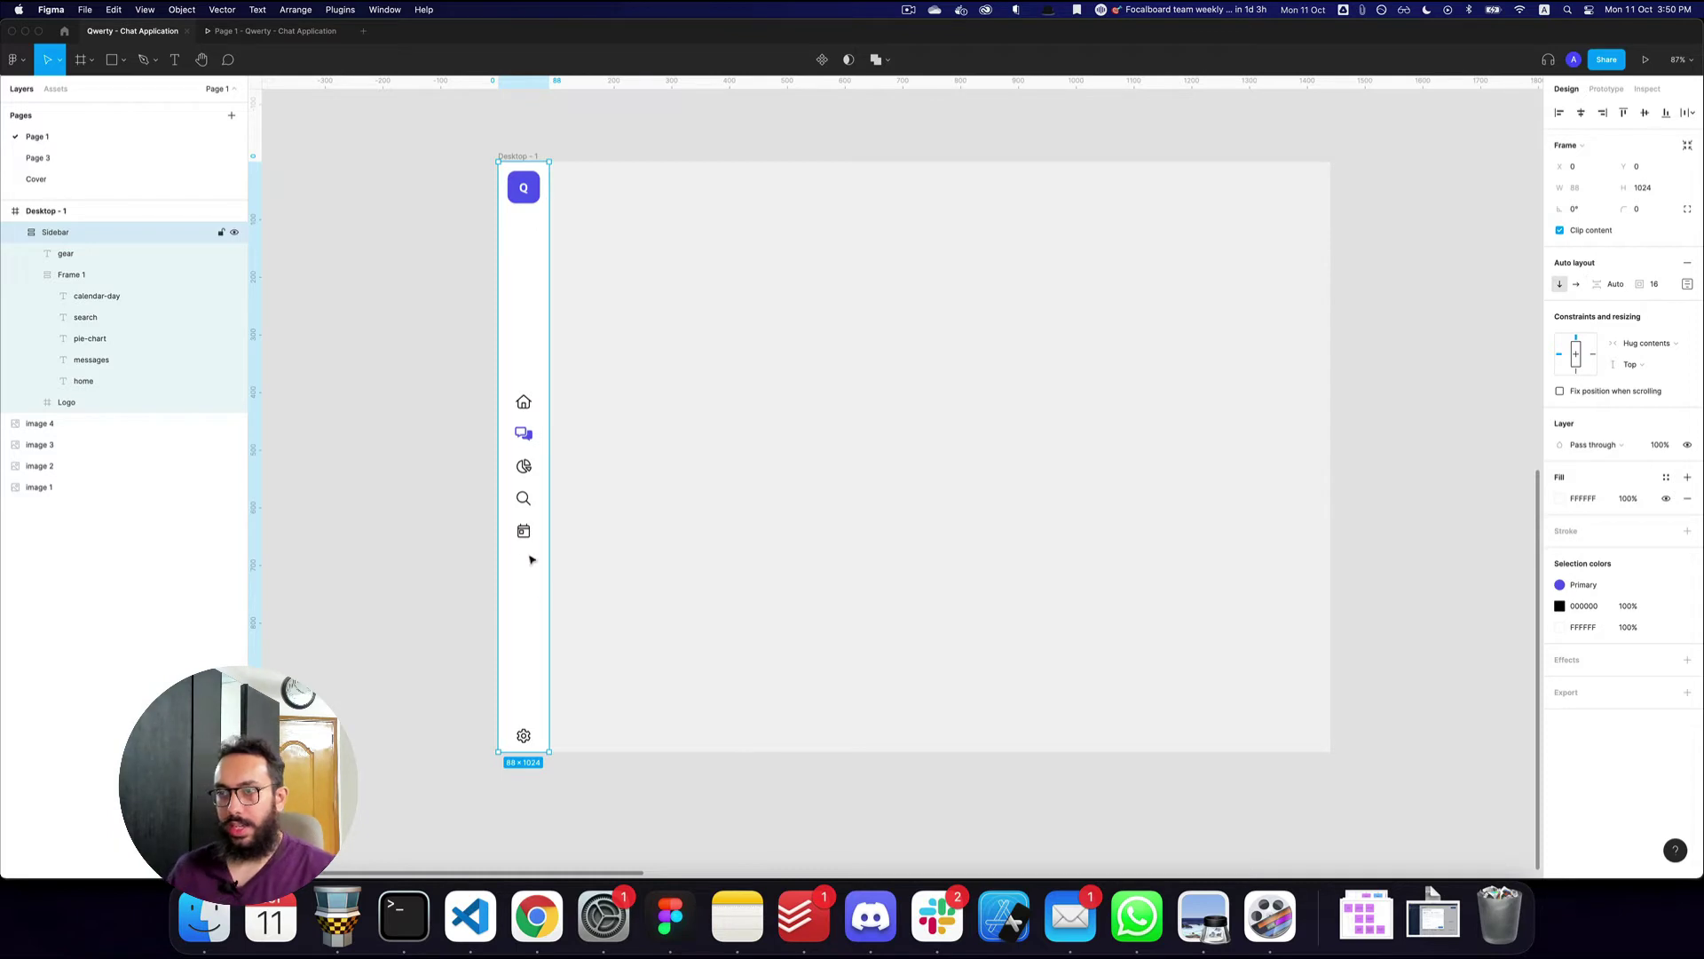
- Set the Sidebar frame's bottom padding to 24 beneath the gear icon
double_click(523, 737)
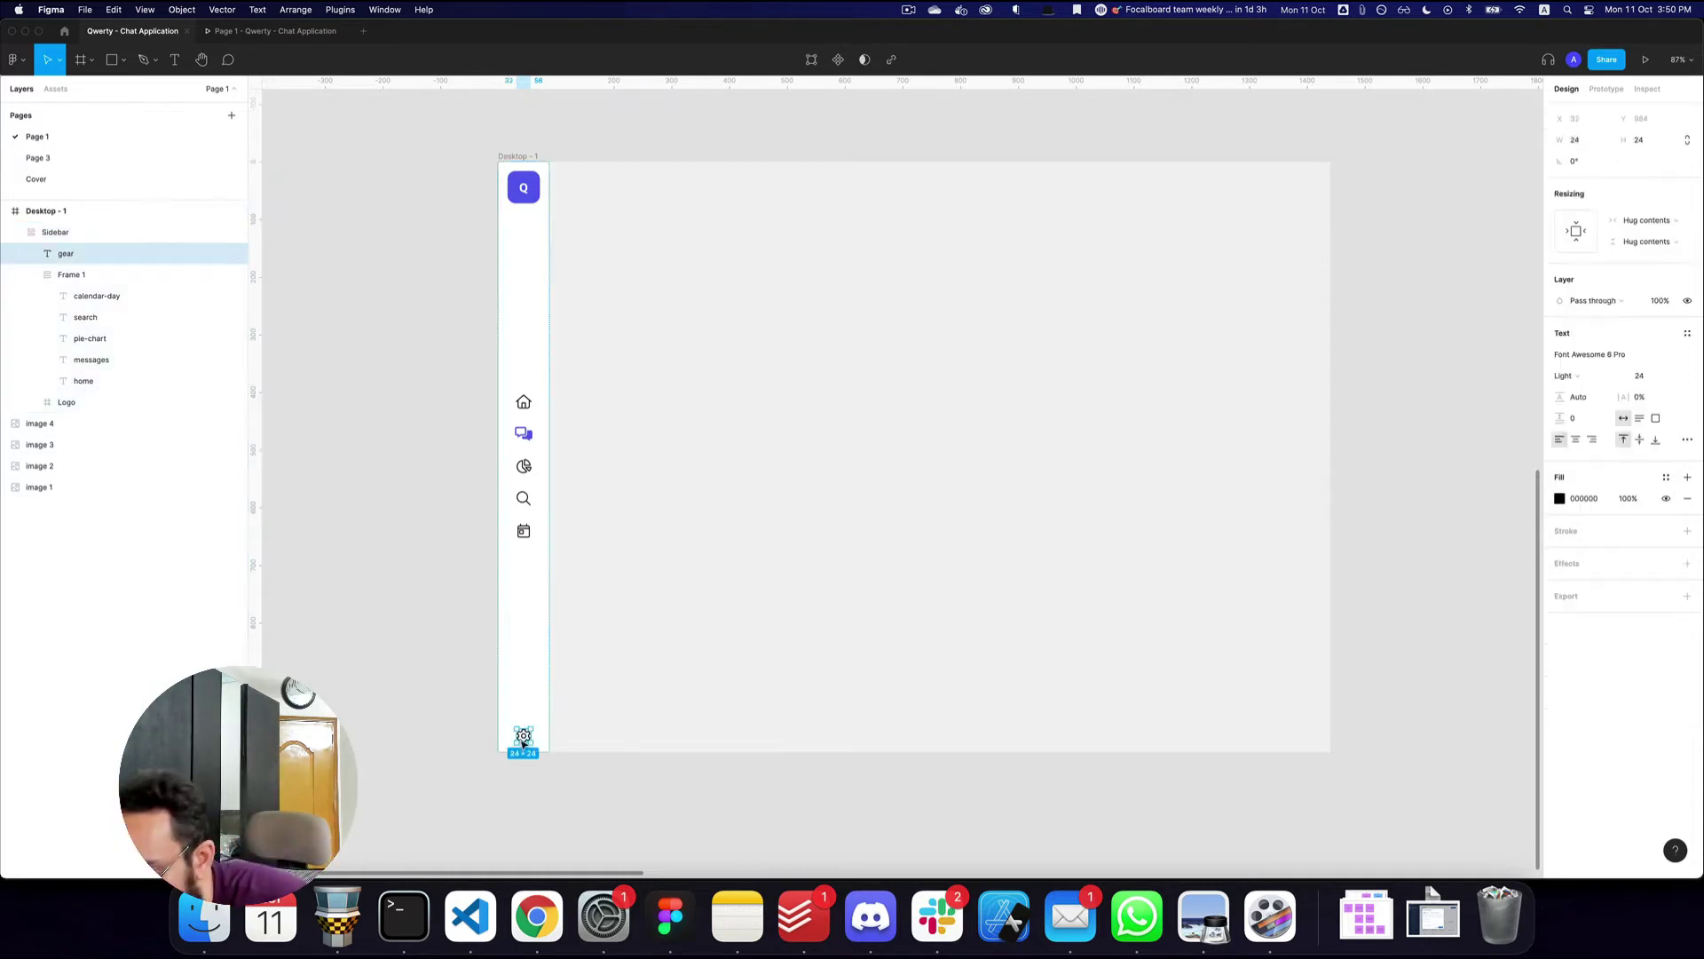
click(535, 717)
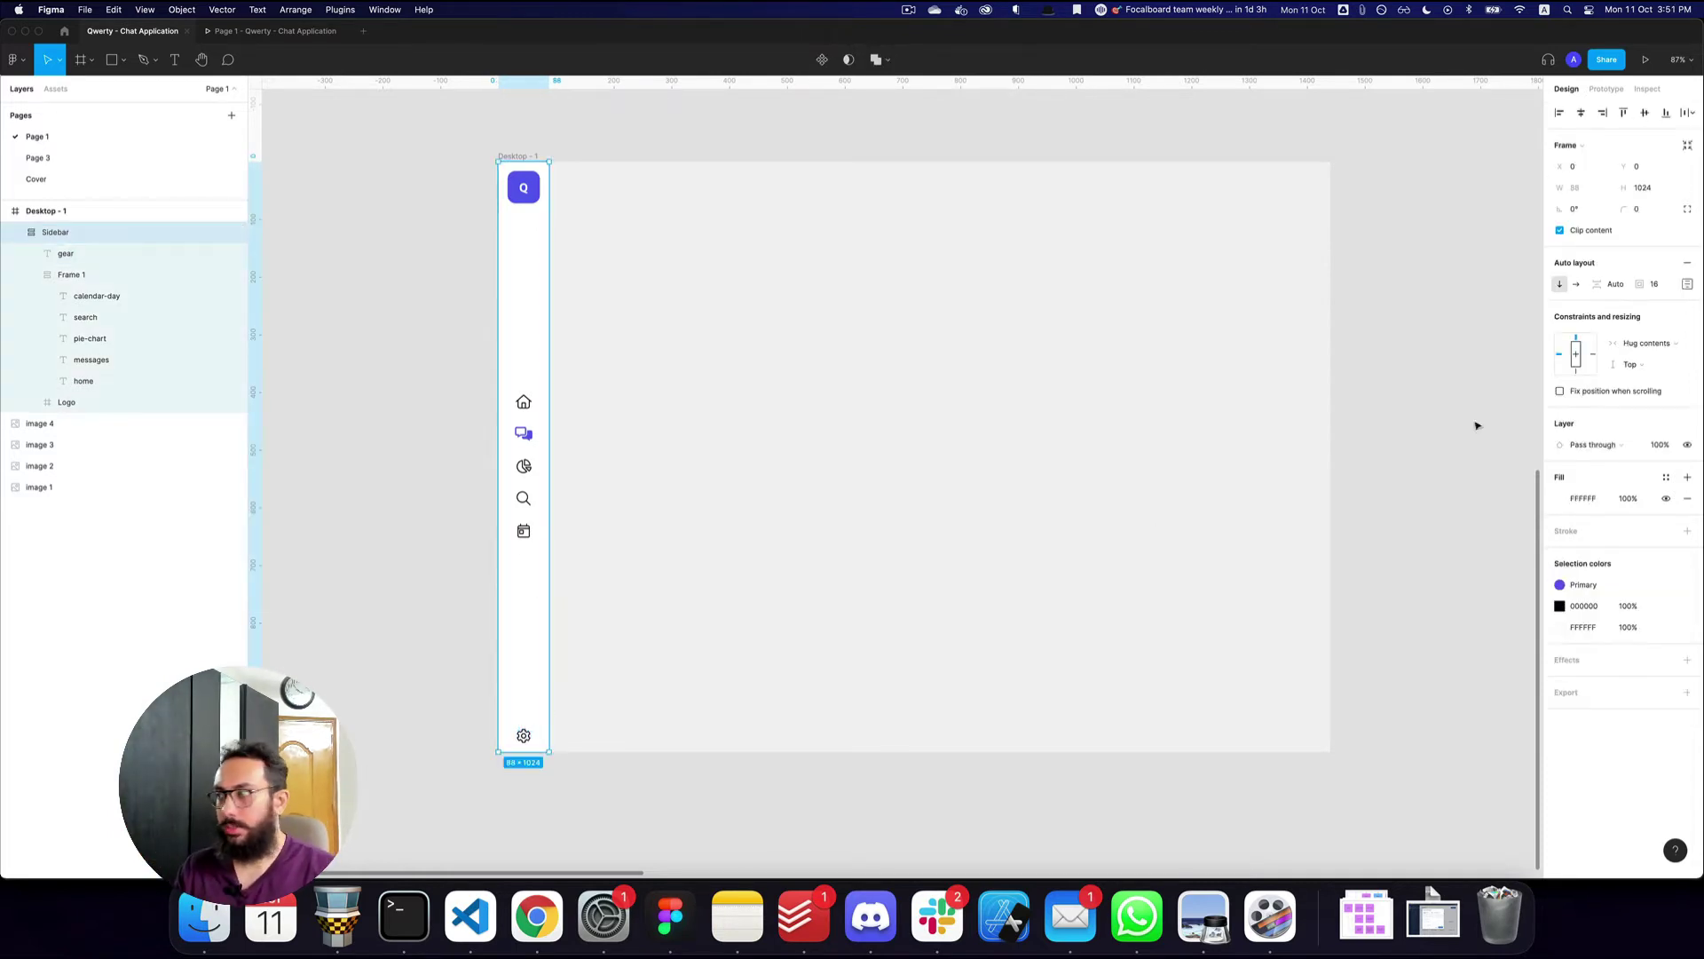
click(1689, 285)
click(1648, 374)
text(24)
key(Return)
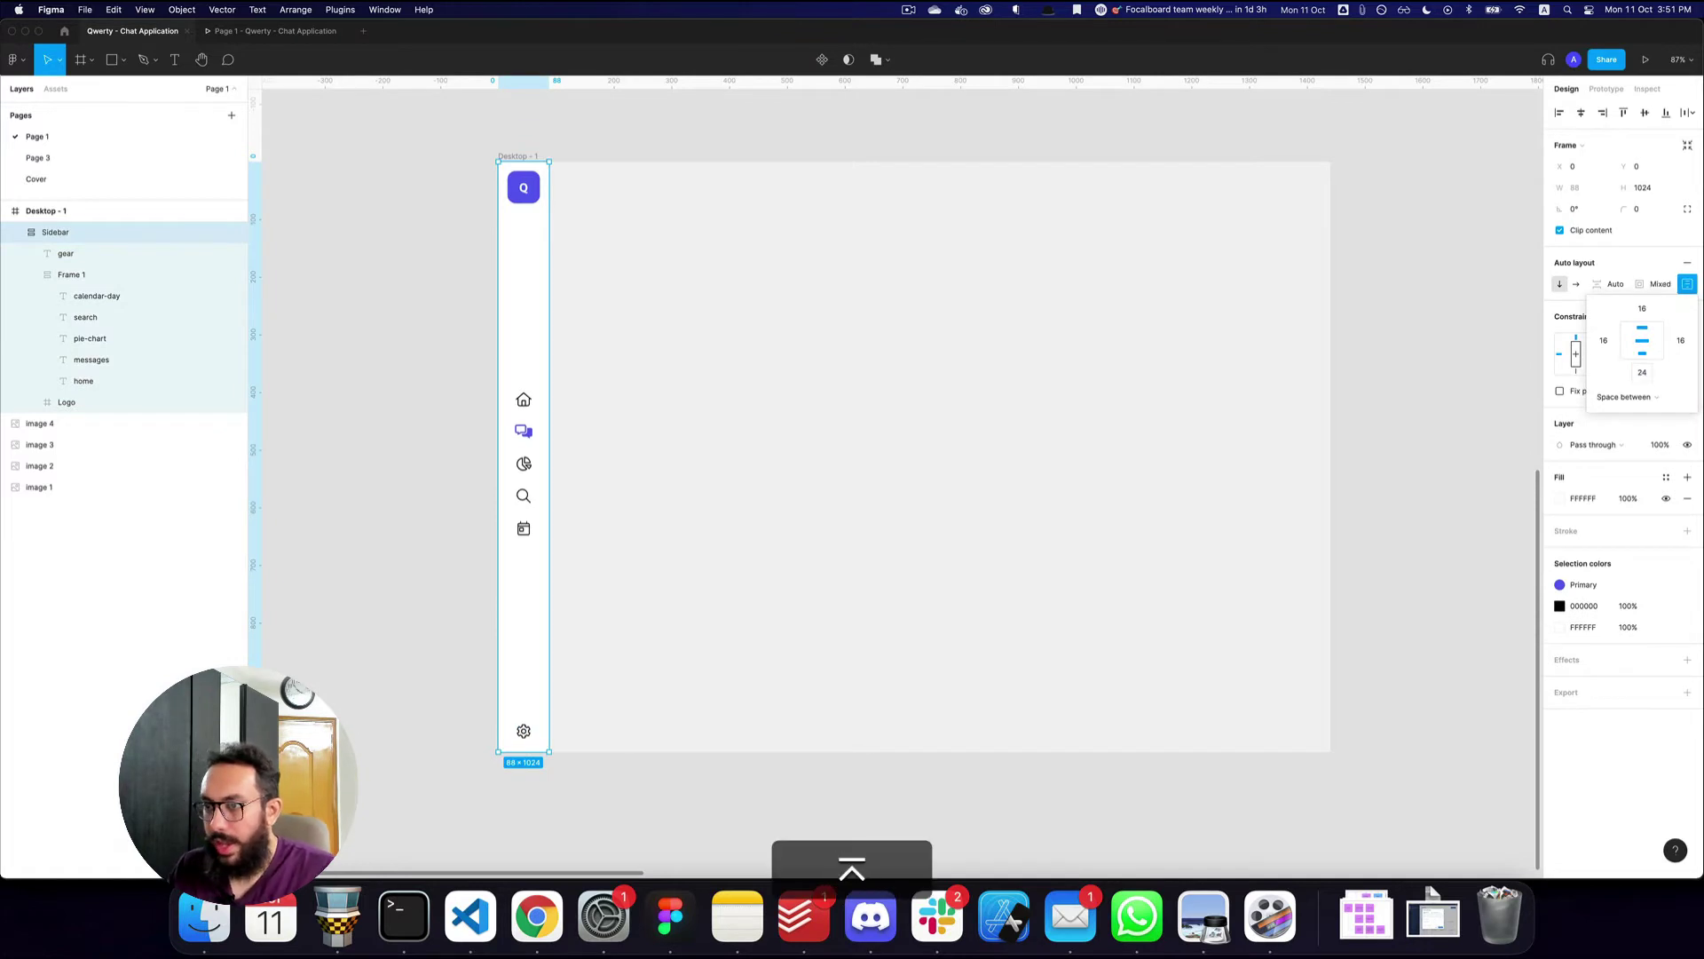
- Wrap the logo and the navigation icon group in a vertical auto layout frame with centred alignment
click(522, 438)
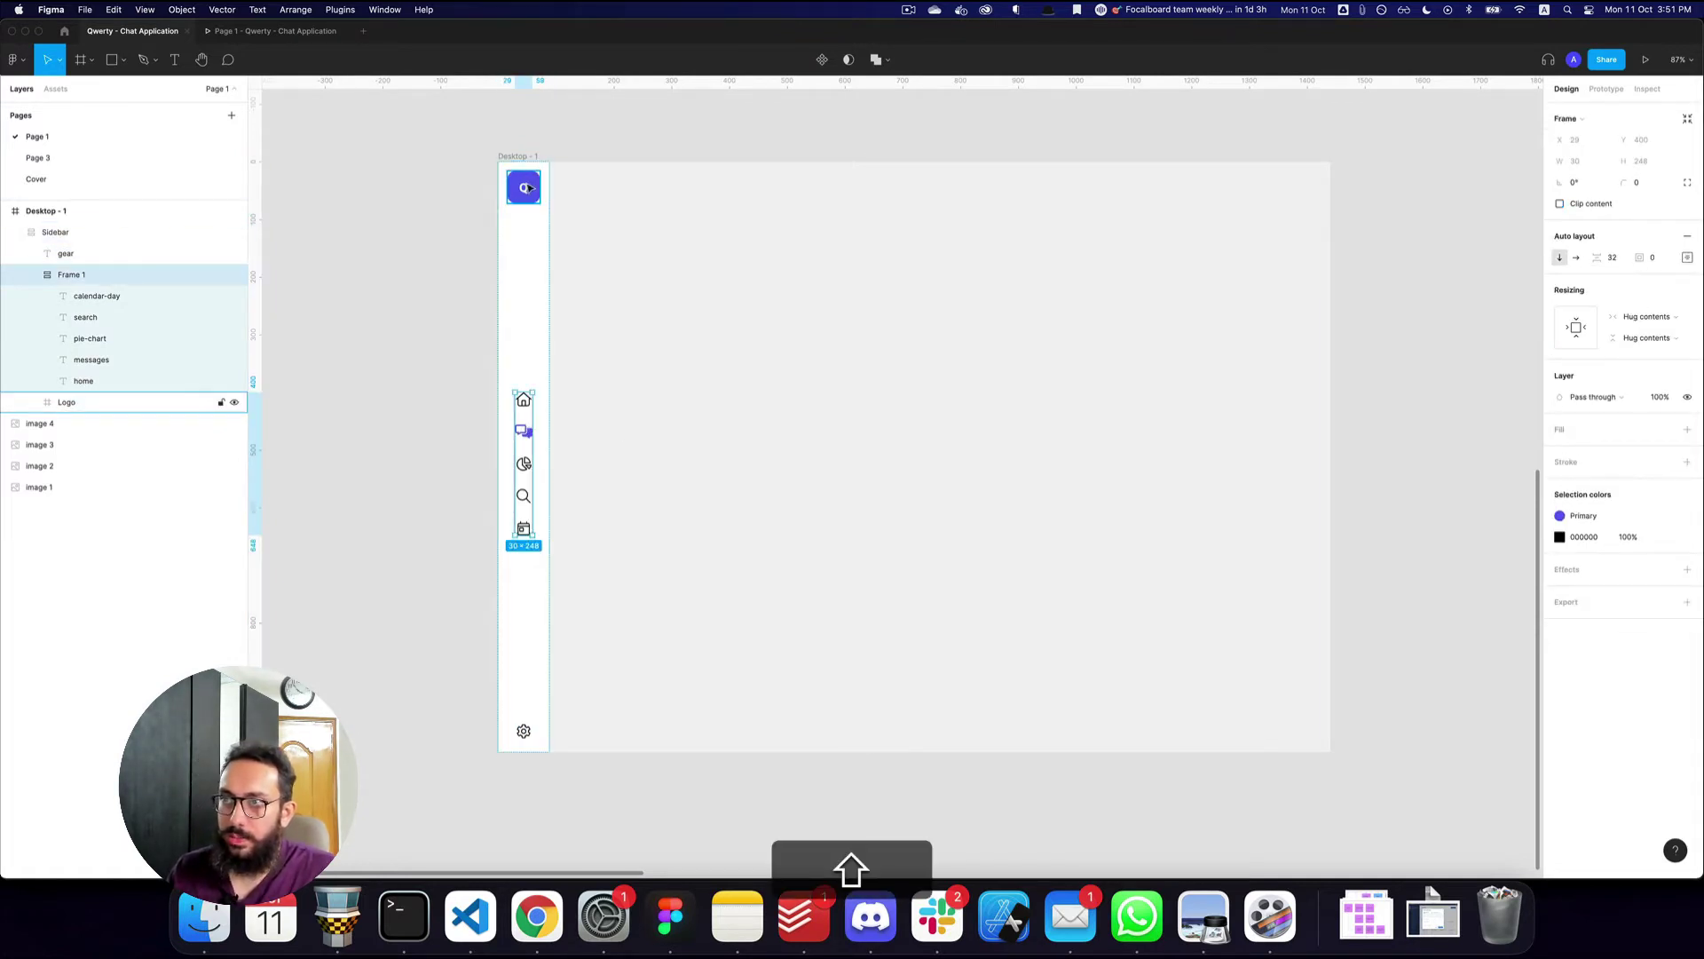
shift+click(524, 188)
key(shift+a)
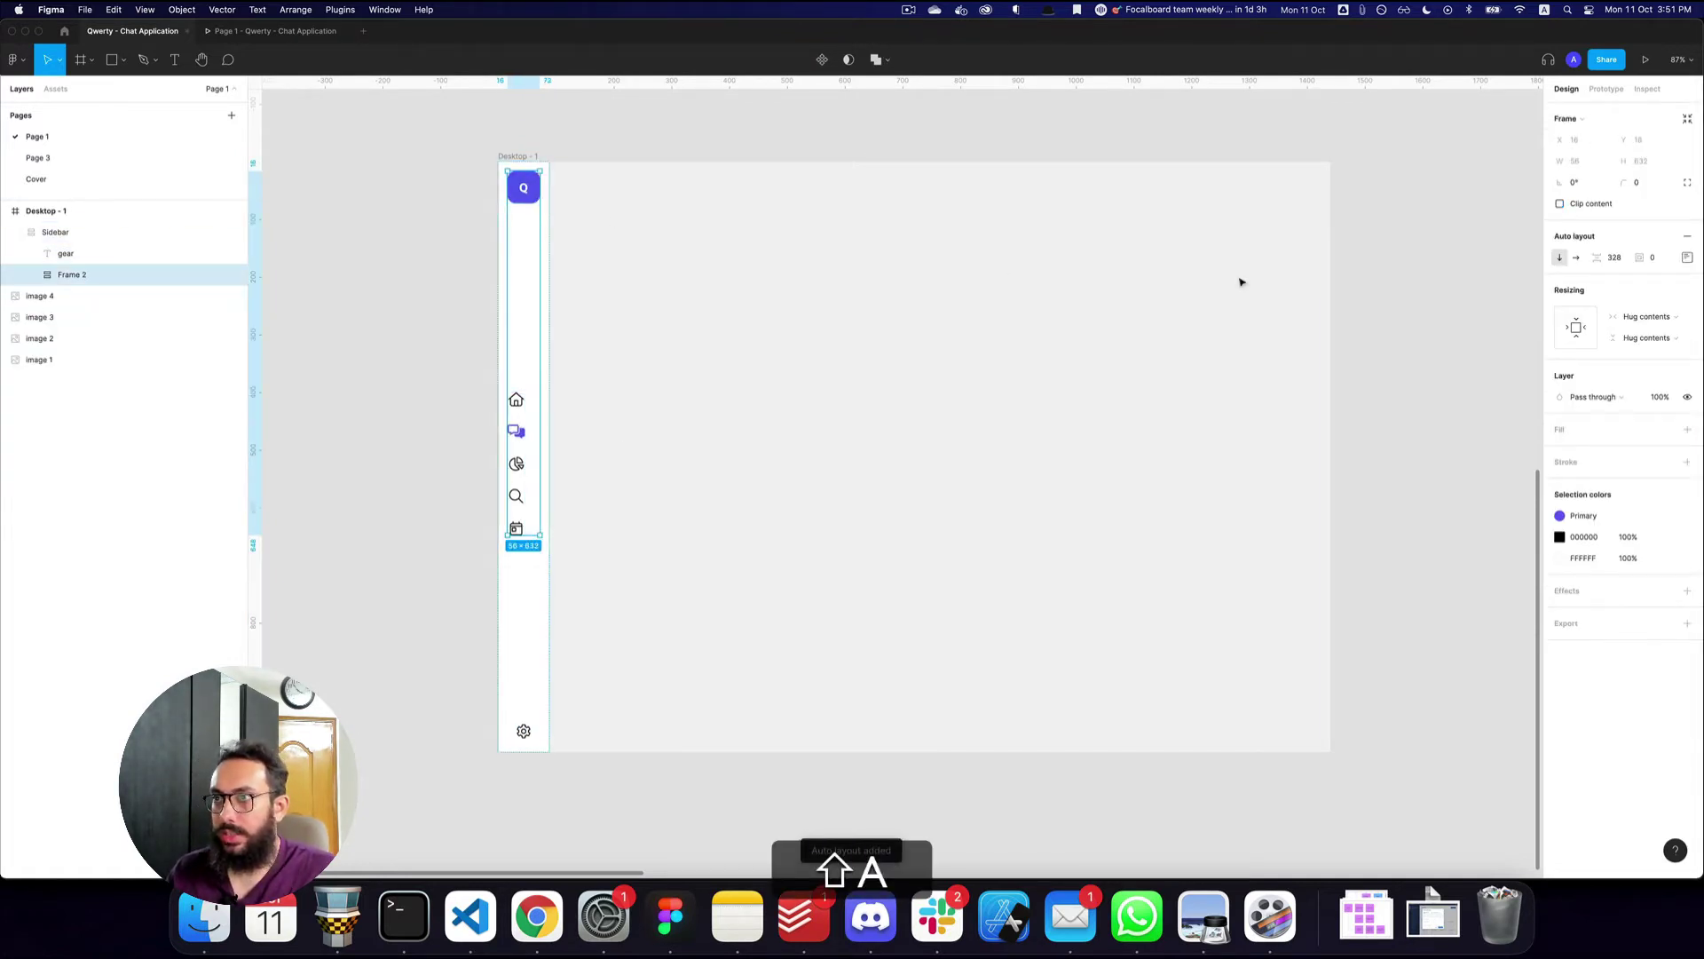
click(1686, 259)
- Try a spacing of 64 between the logo and the navigation icons, and settle on 48
click(1613, 258)
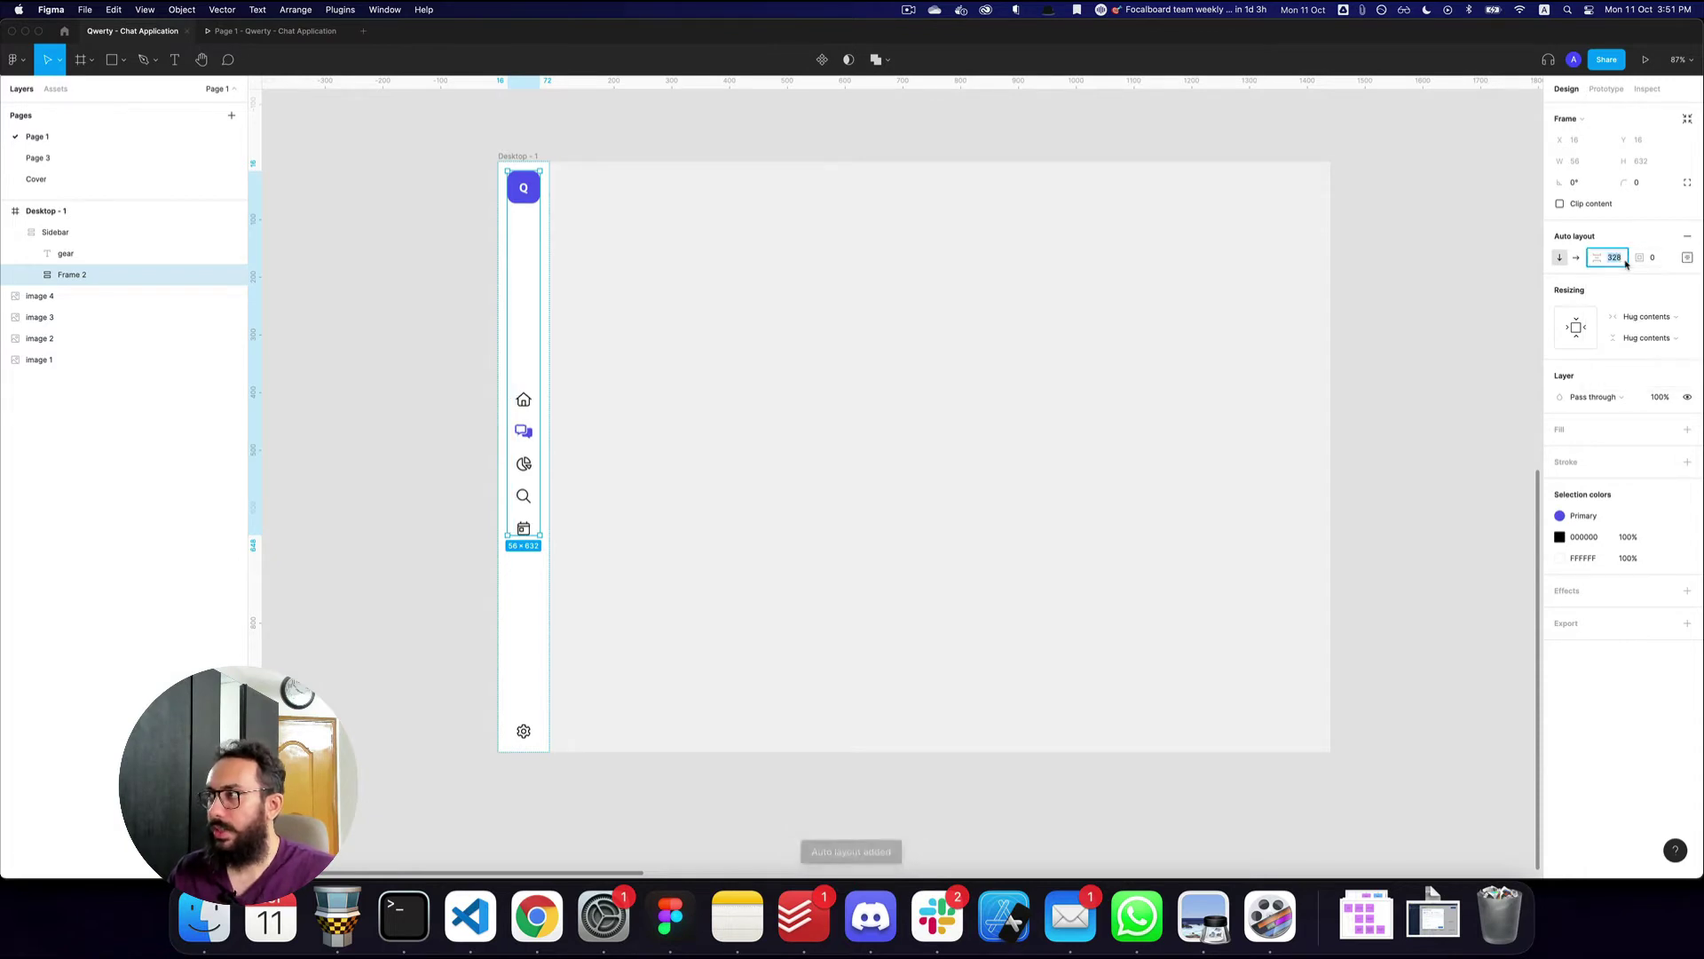
text(64)
key(Return)
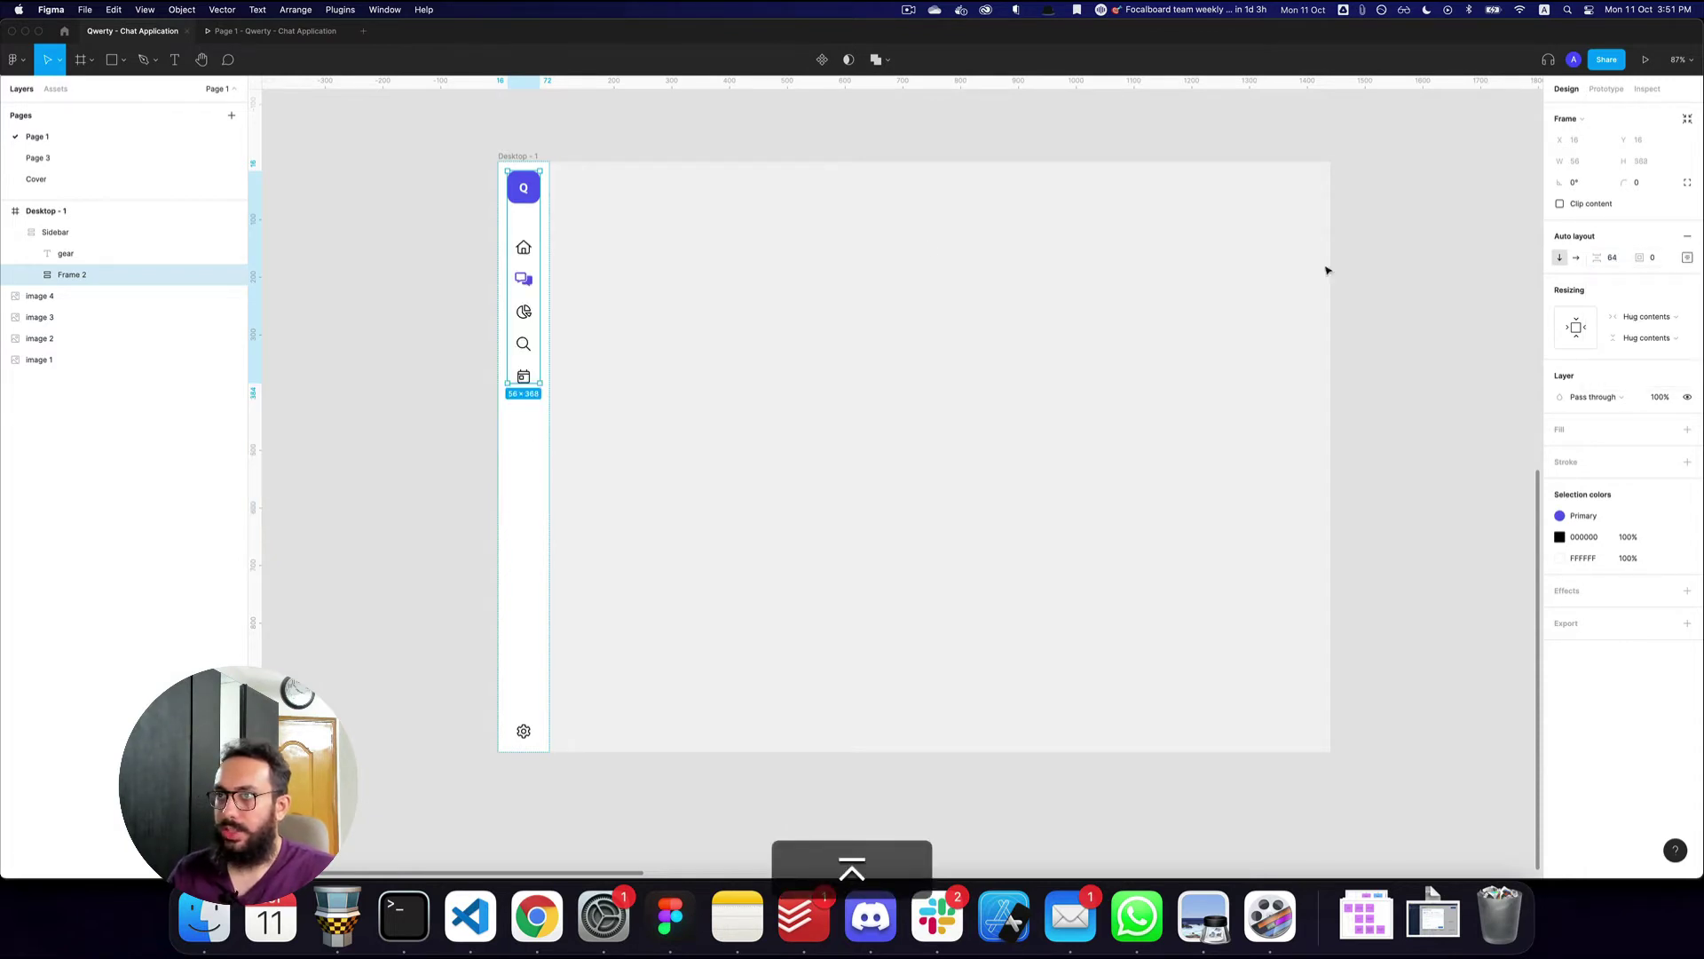
click(1612, 258)
text(48)
key(Return)
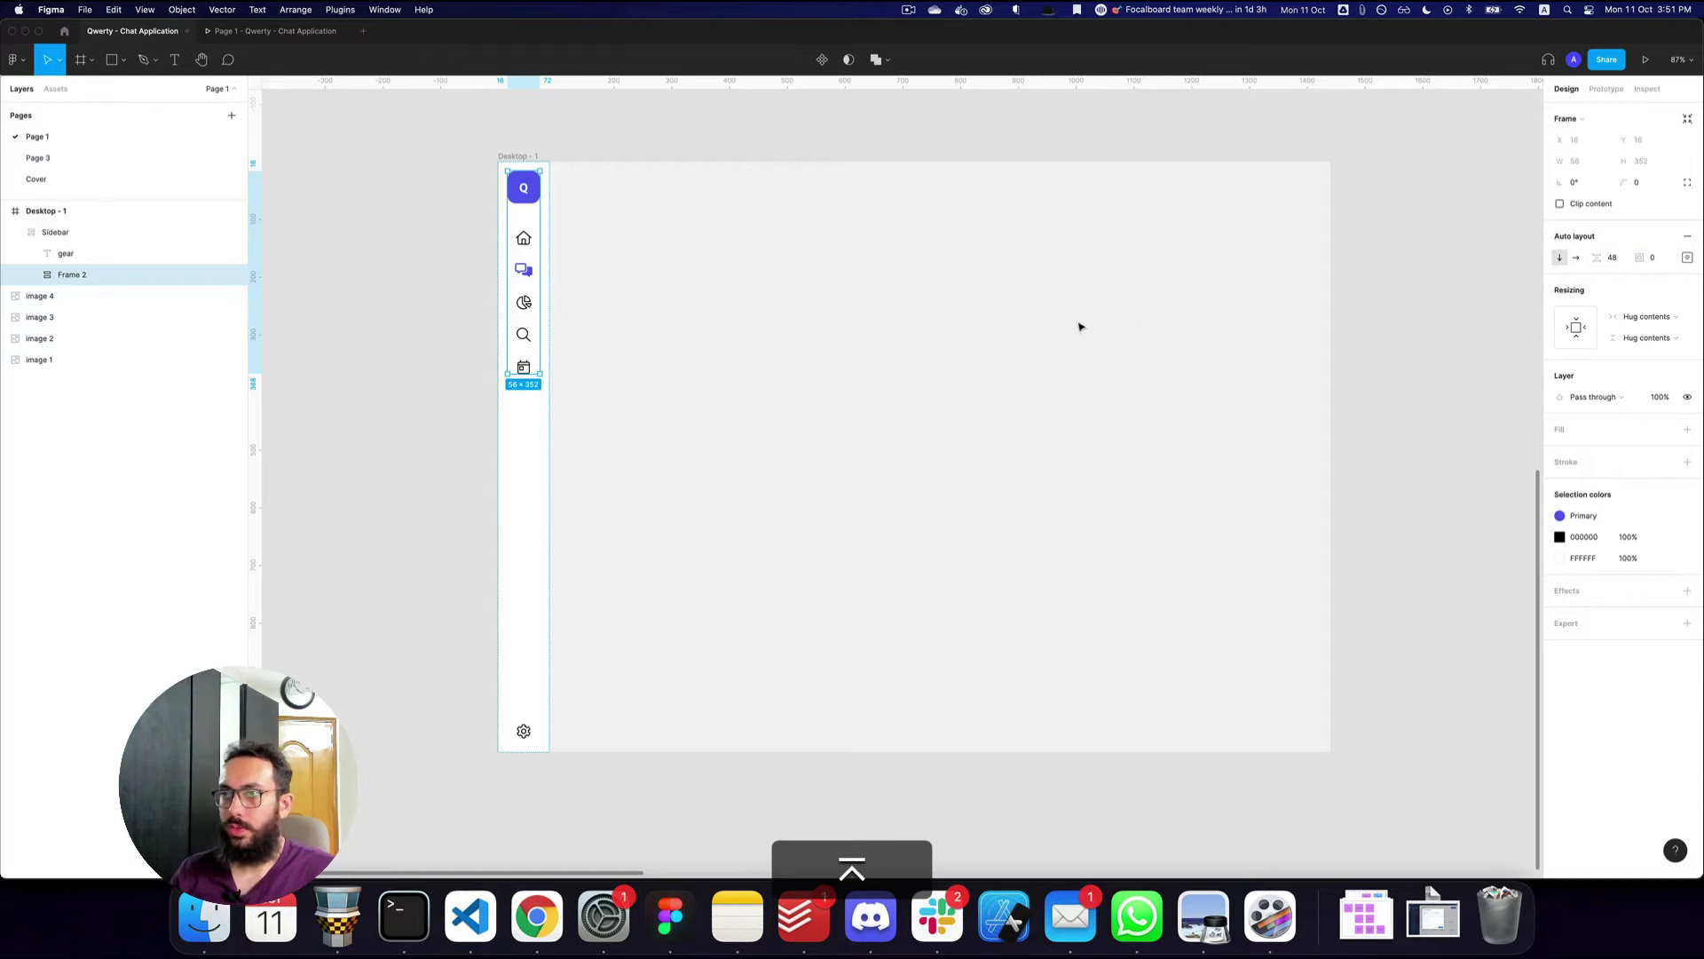
click(1082, 327)
- Add a drop shadow to the Sidebar frame with a blur of 12 and a Y offset of 0
key(super+3)
key(super+2)
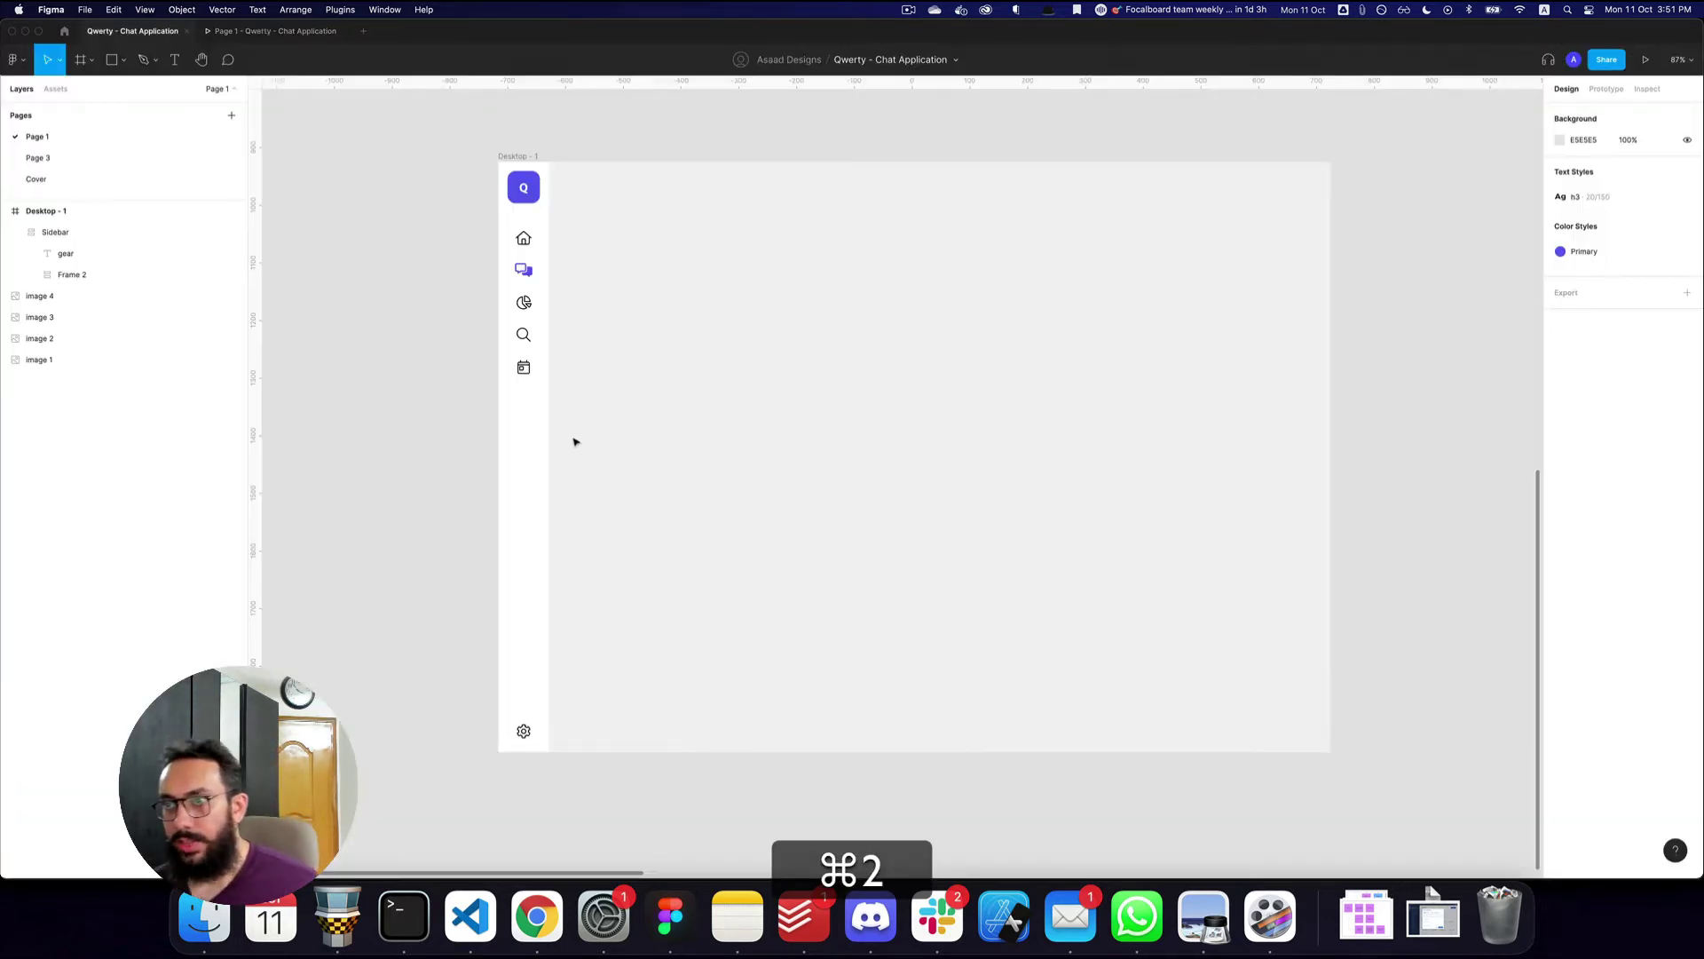
click(545, 443)
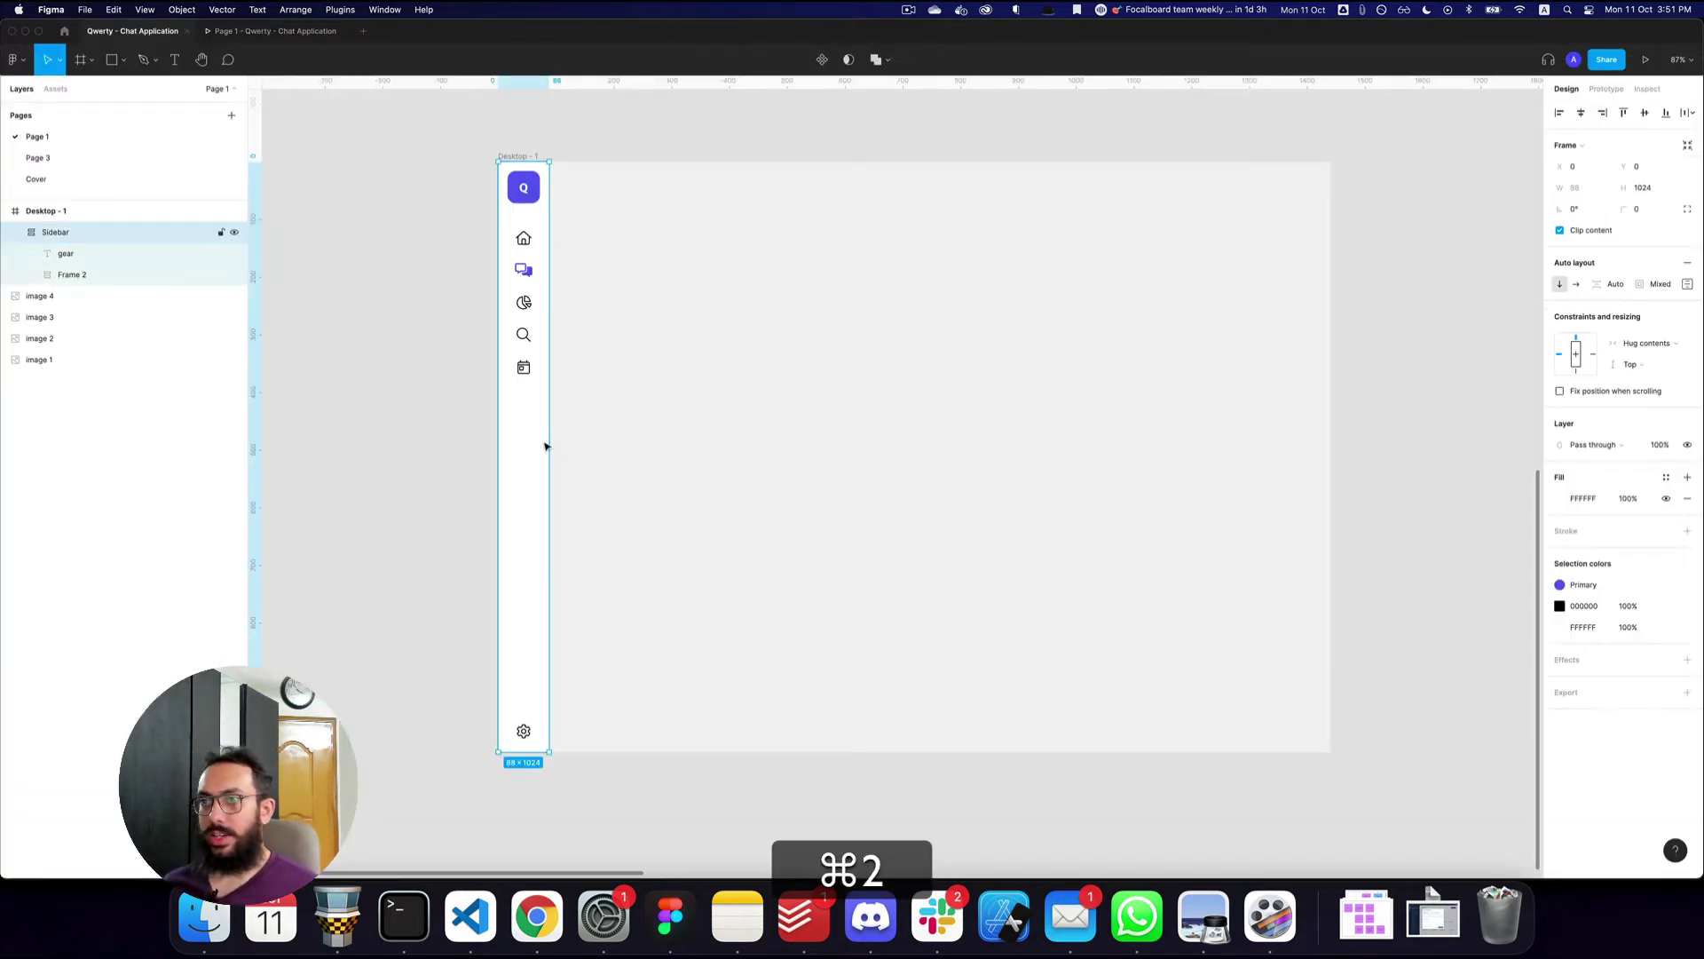
click(1687, 661)
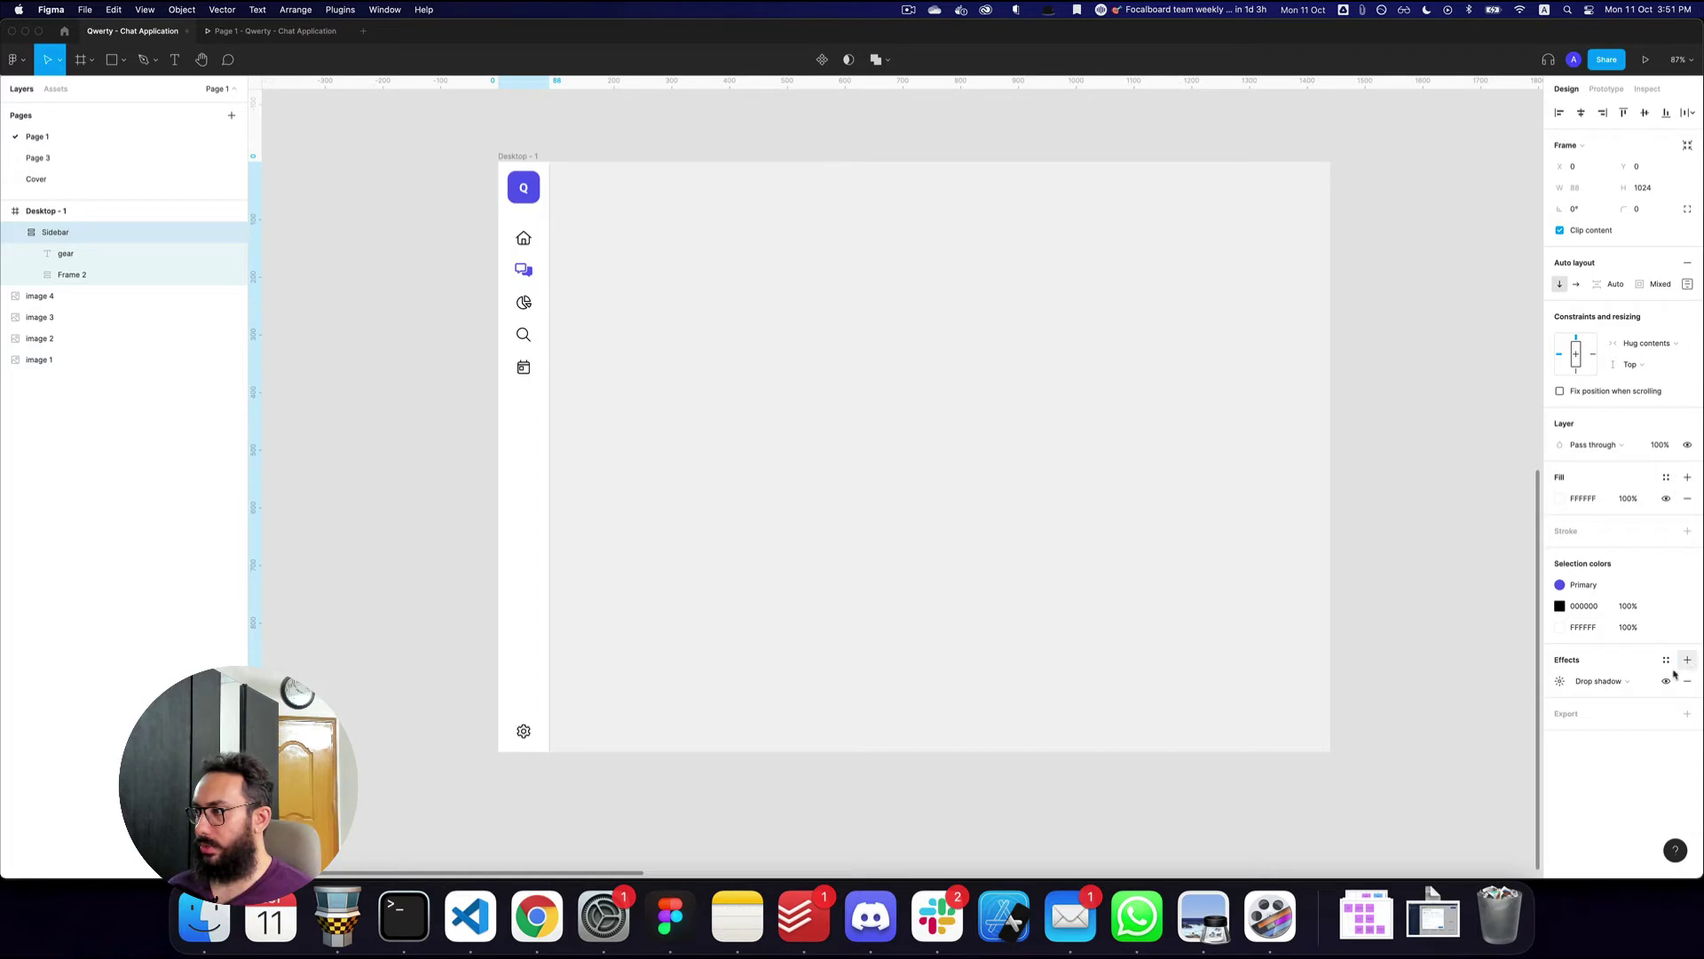
click(1560, 683)
key(Tab)
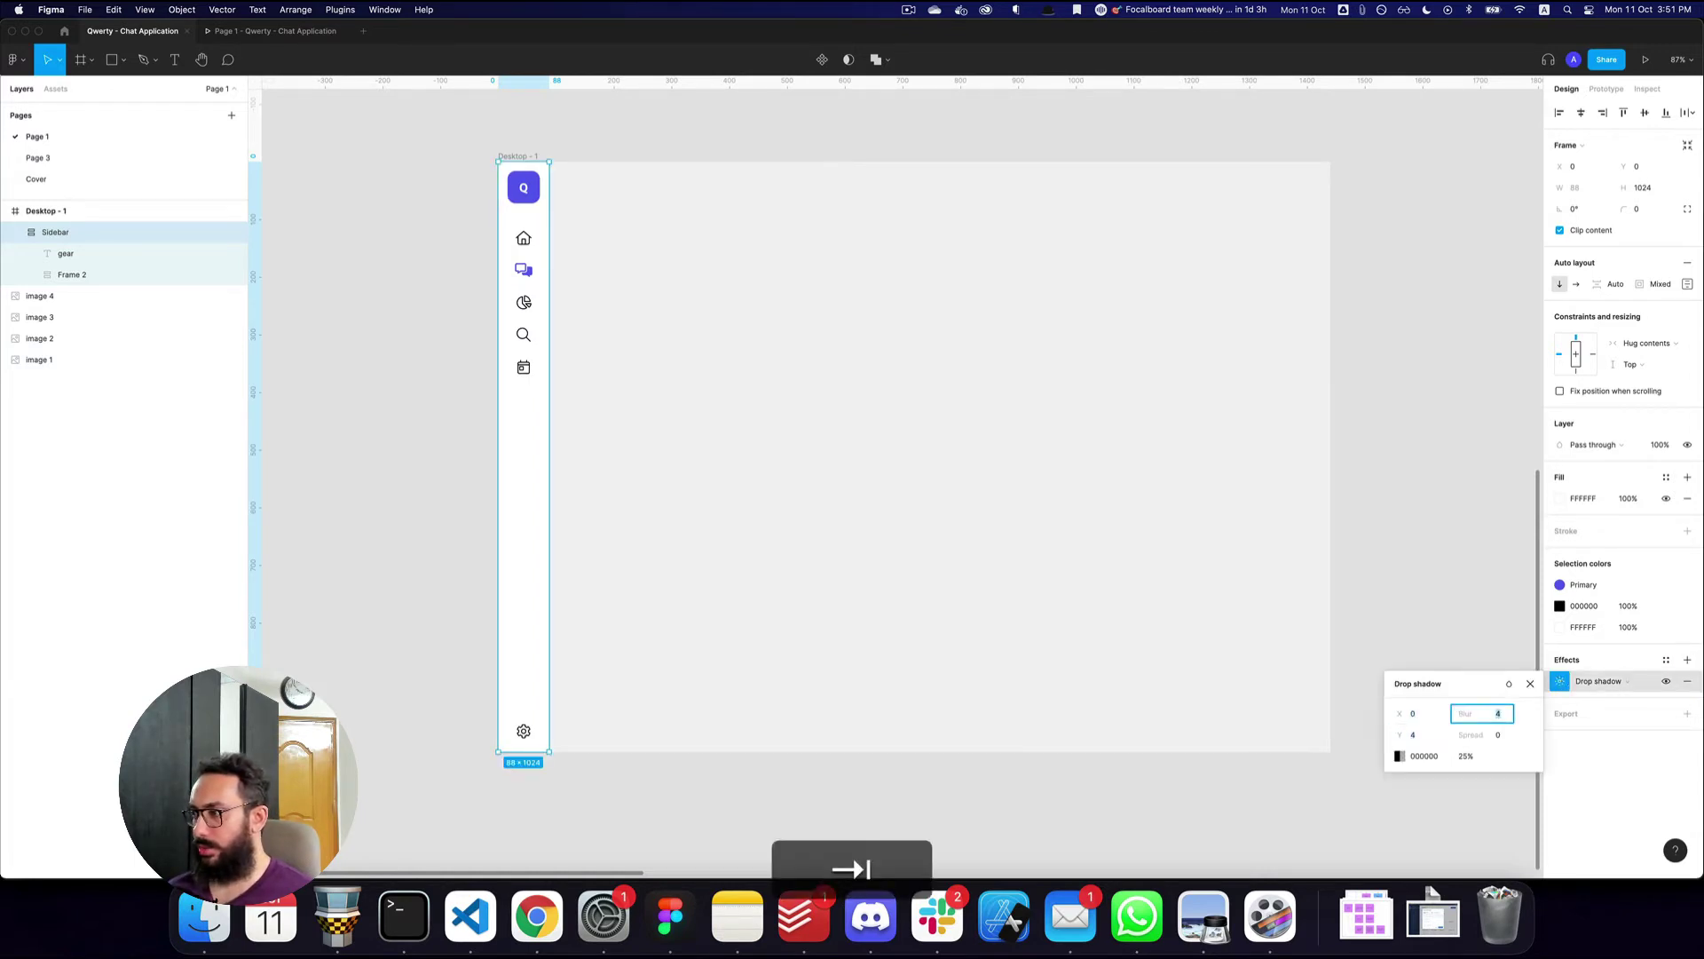
key(Tab)
key(Tab)
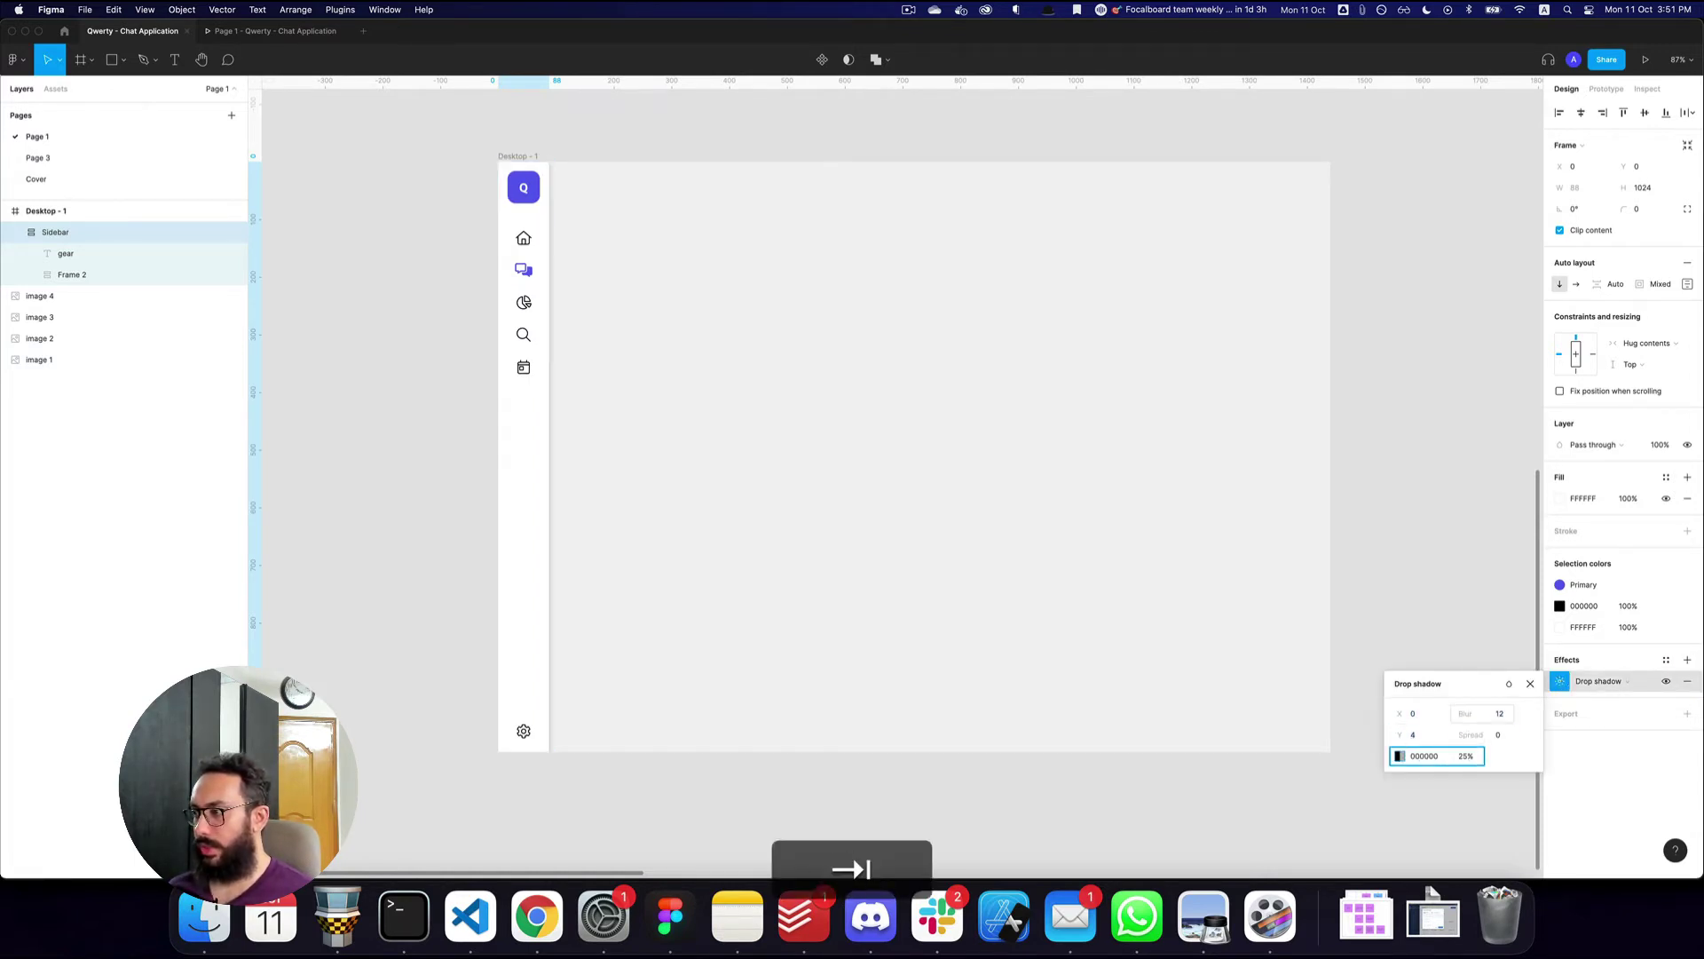
key(shift+Tab)
key(shift+Tab)
key(shift+Tab)
text(0)
key(Return)
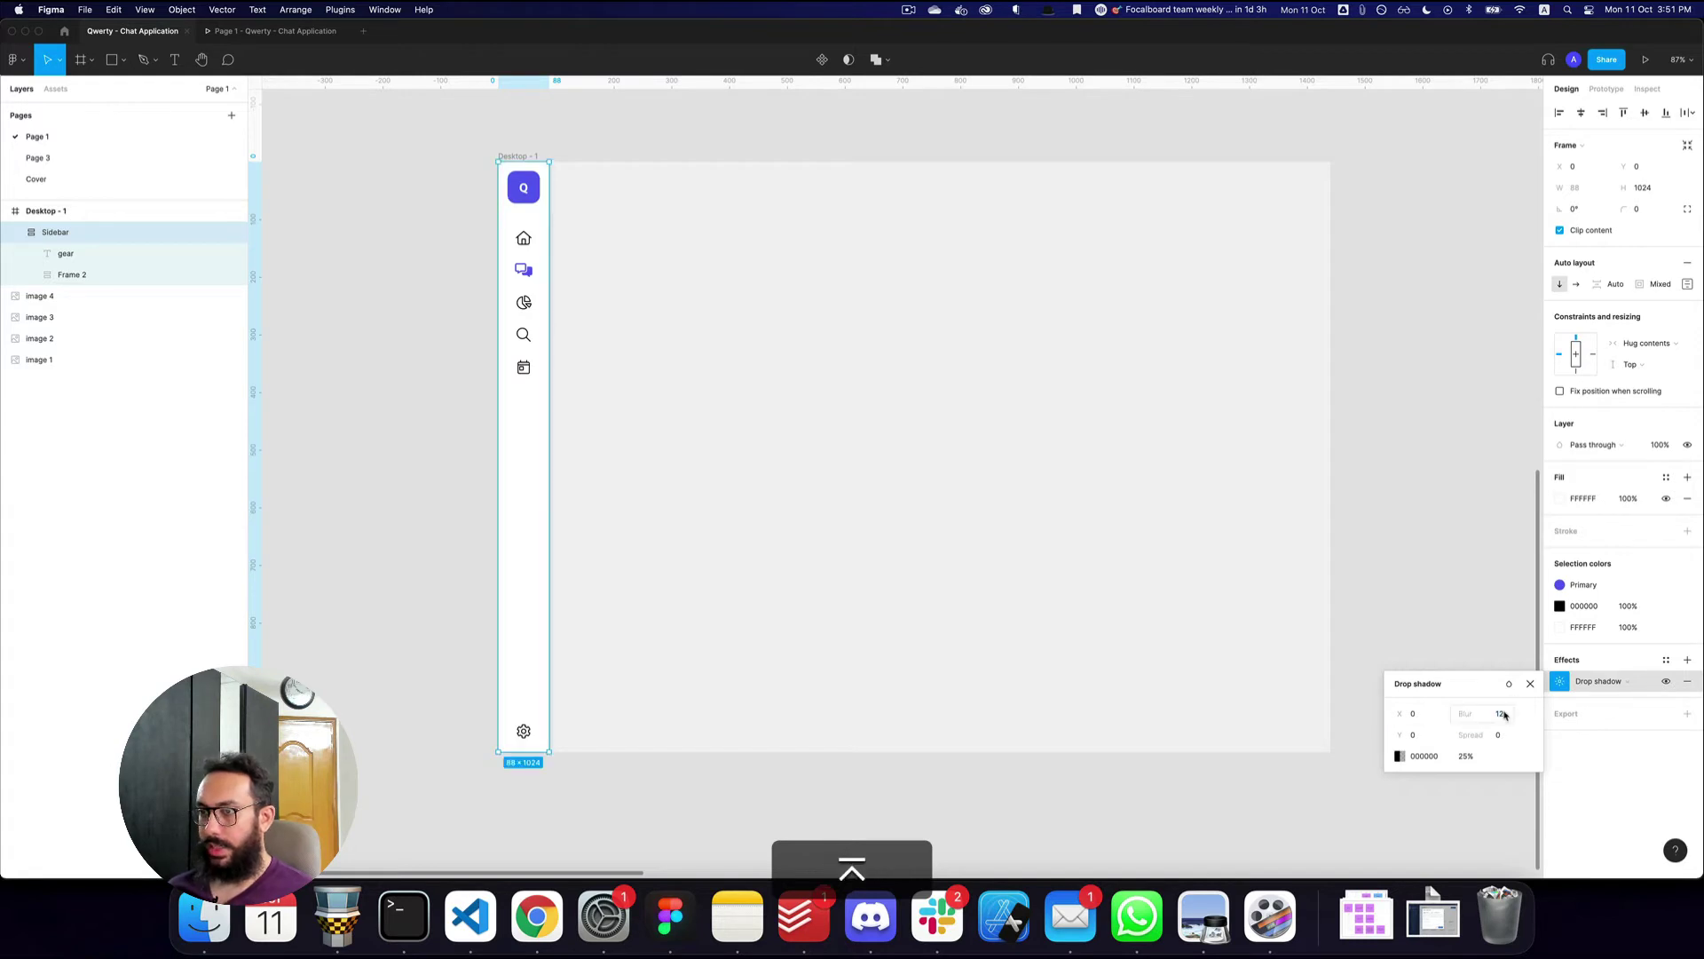
- Try an opacity of 12% for the Sidebar's drop shadow, and settle on 6%
click(1460, 756)
text(12)
key(Return)
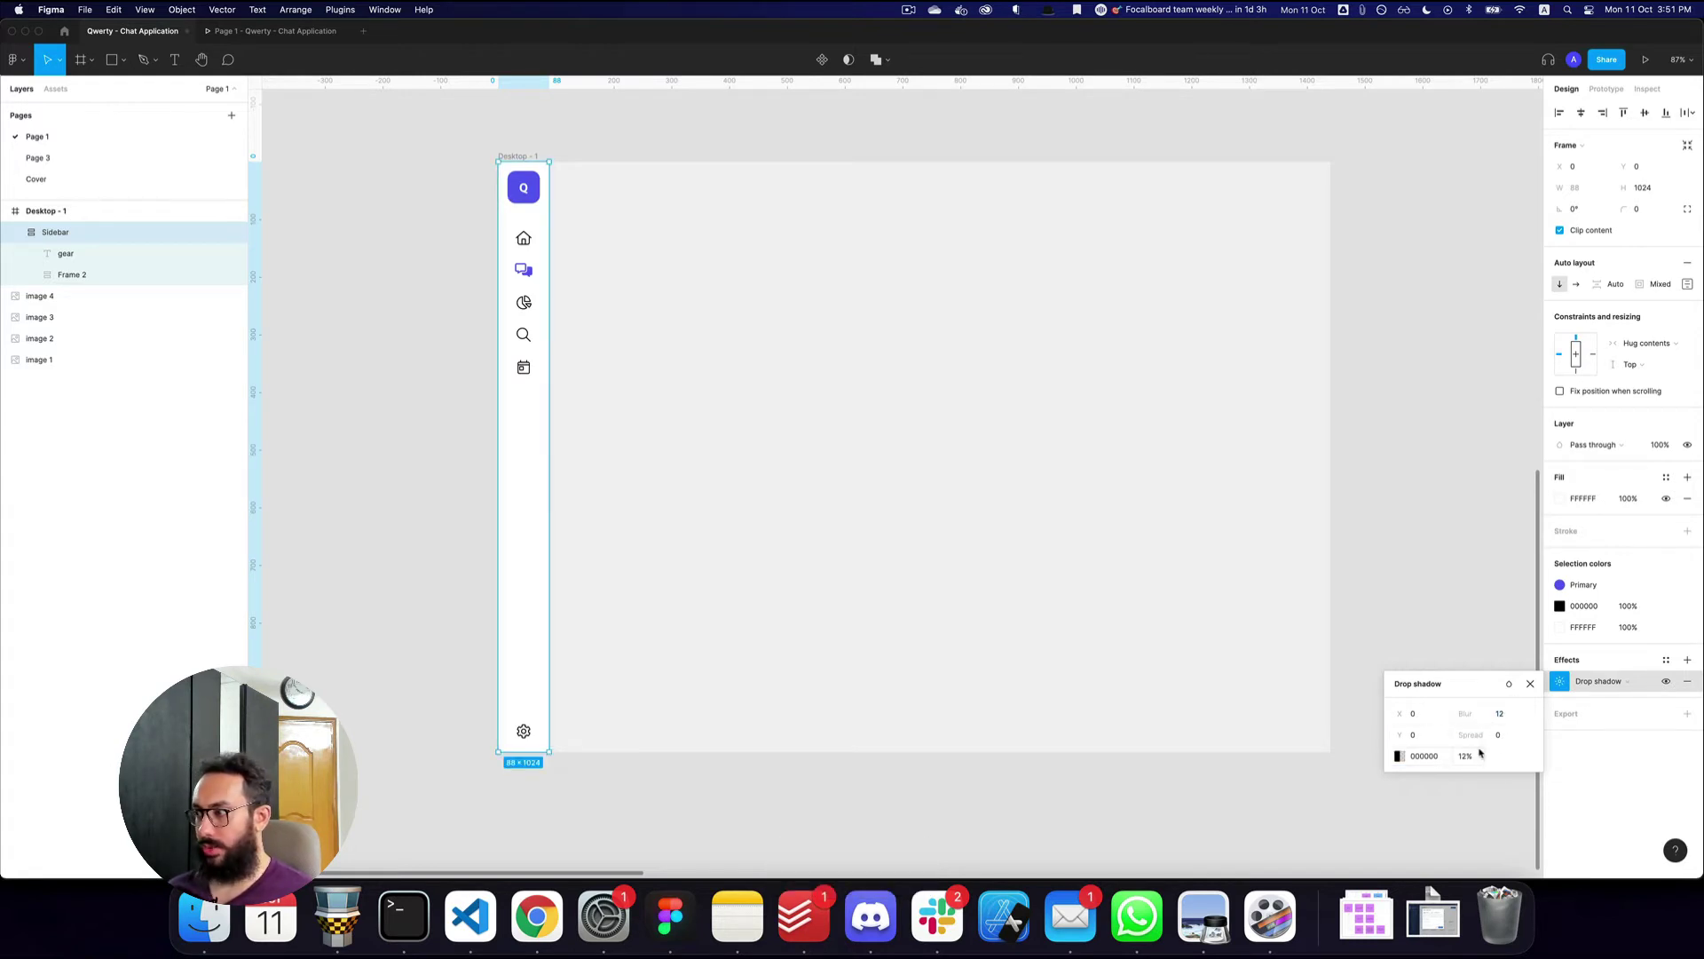
text(6)
key(Return)
click(1260, 661)
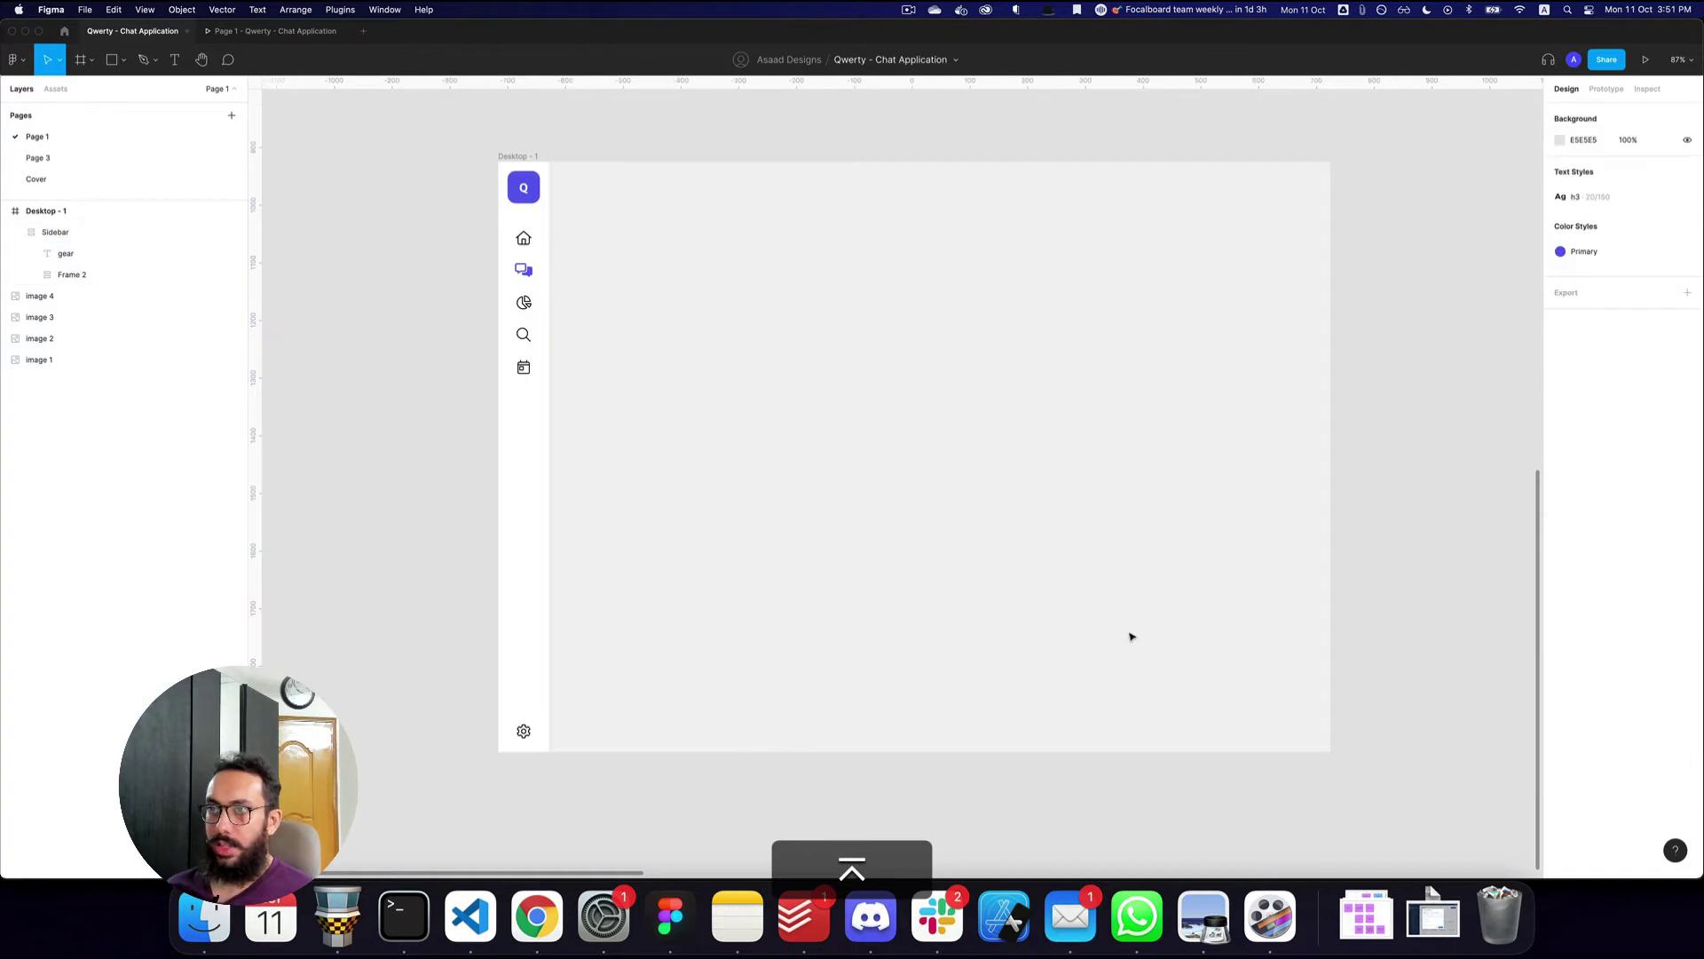
- Draw a frame of about 320 × 362 against the Sidebar at the desktop frame's top edge, and send it behind the Sidebar
key(space)
drag(899, 386, 940, 437)
key(z)
click(590, 364)
alt+click(692, 430)
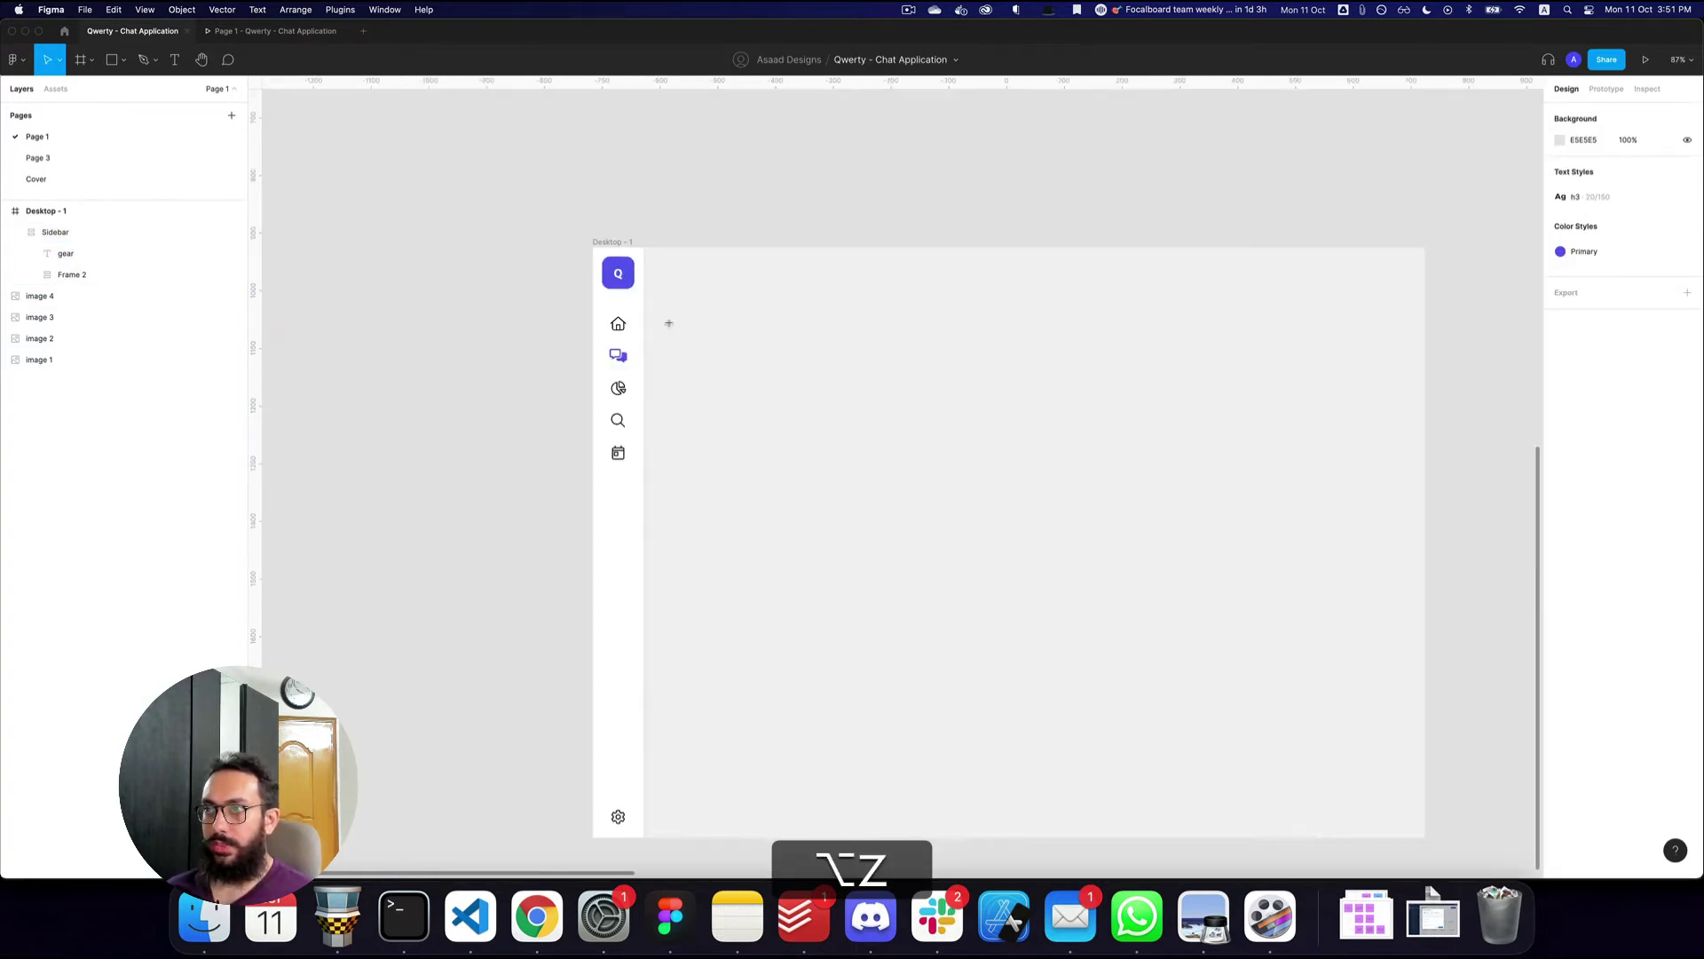
key(a)
drag(655, 289, 841, 503)
drag(784, 437, 784, 431)
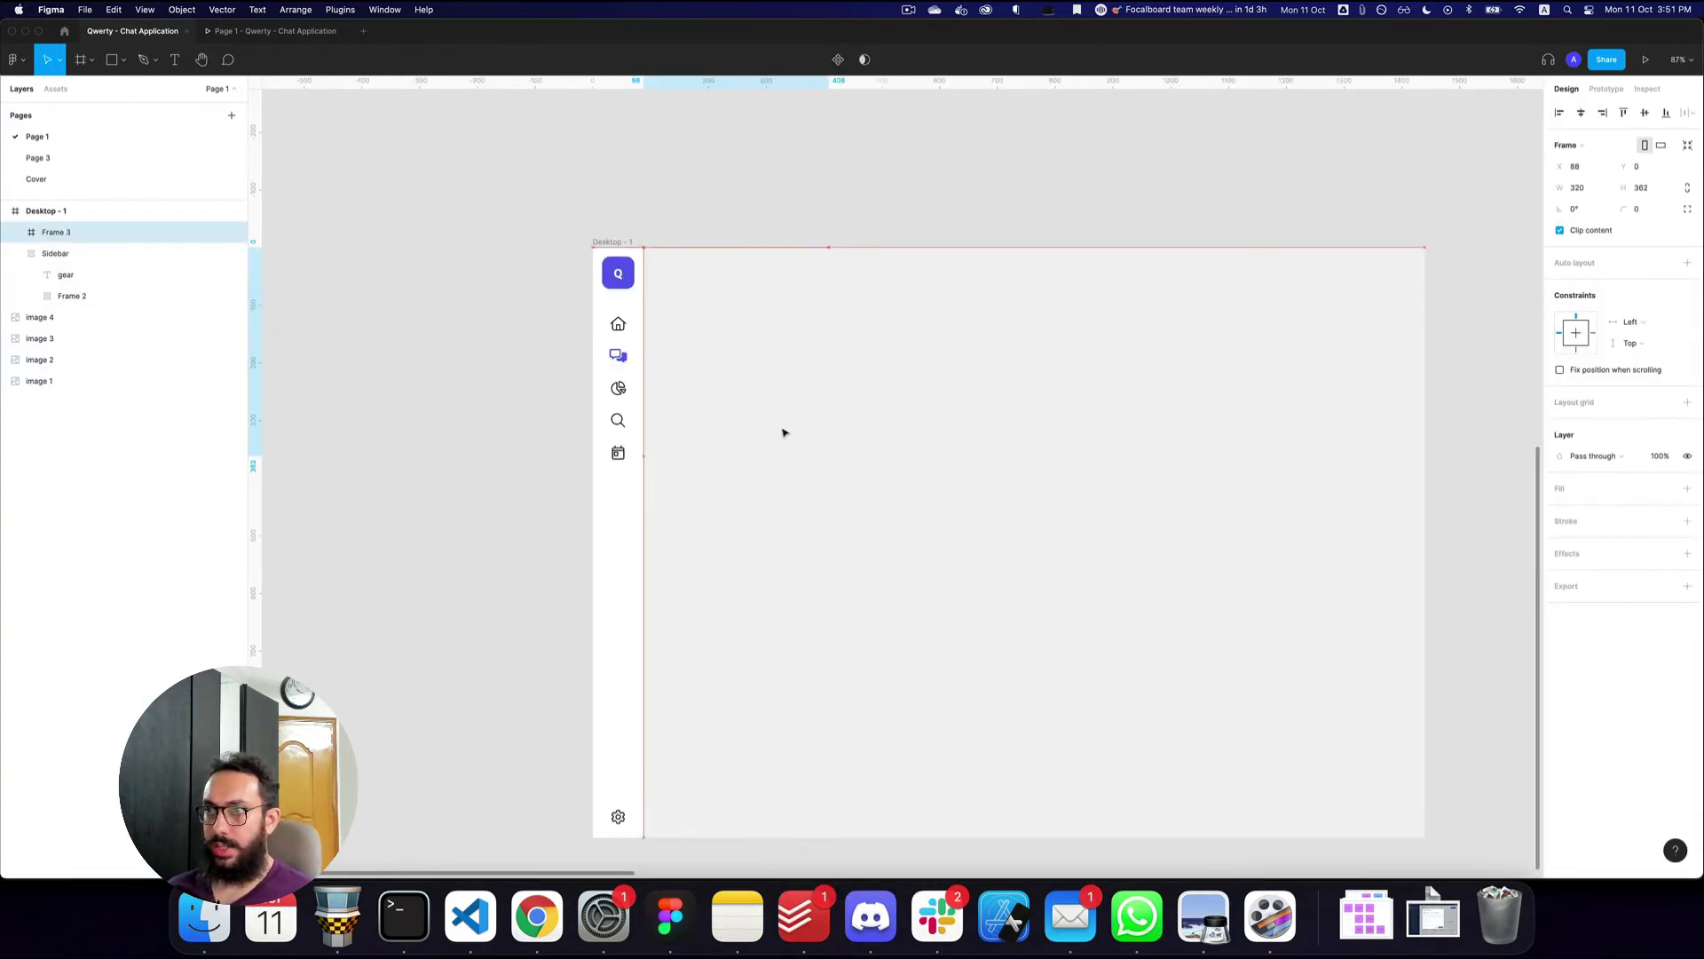
key(alt+super+l)
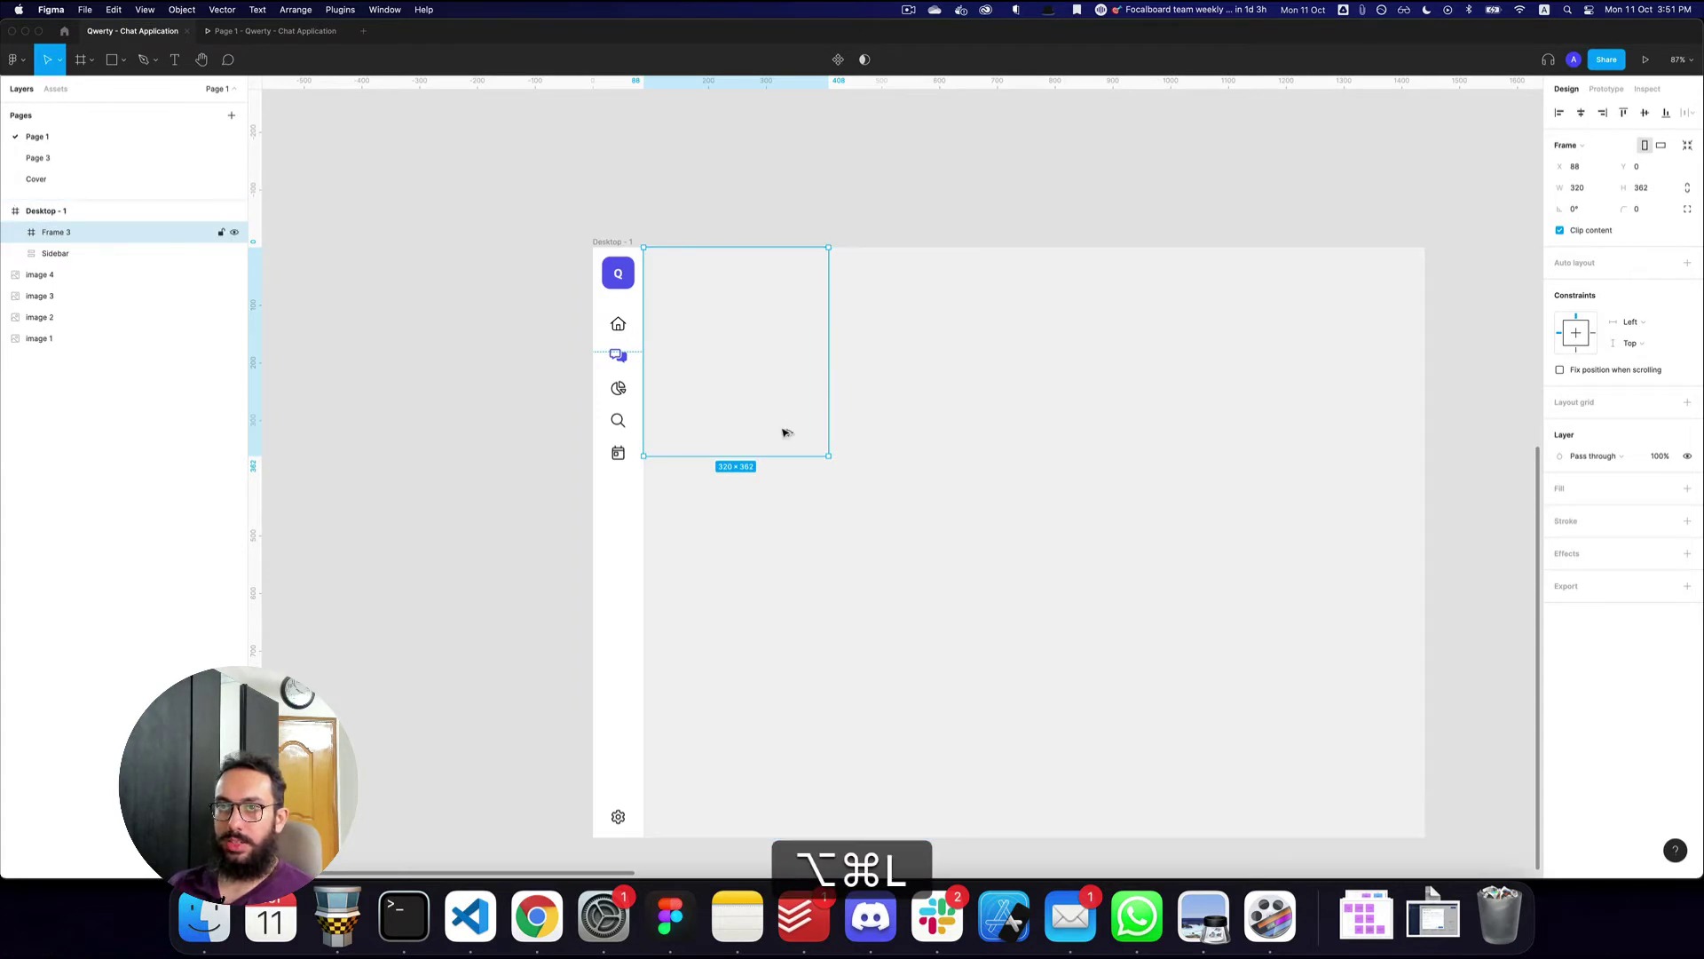
key(alt+super+bracketleft)
- Stretch the new frame to the full 1024 height and give it vertical auto layout with a fixed size of 320 × 1024
scroll(745, 443, down, 2)
drag(733, 416, 756, 802)
key(shift+a)
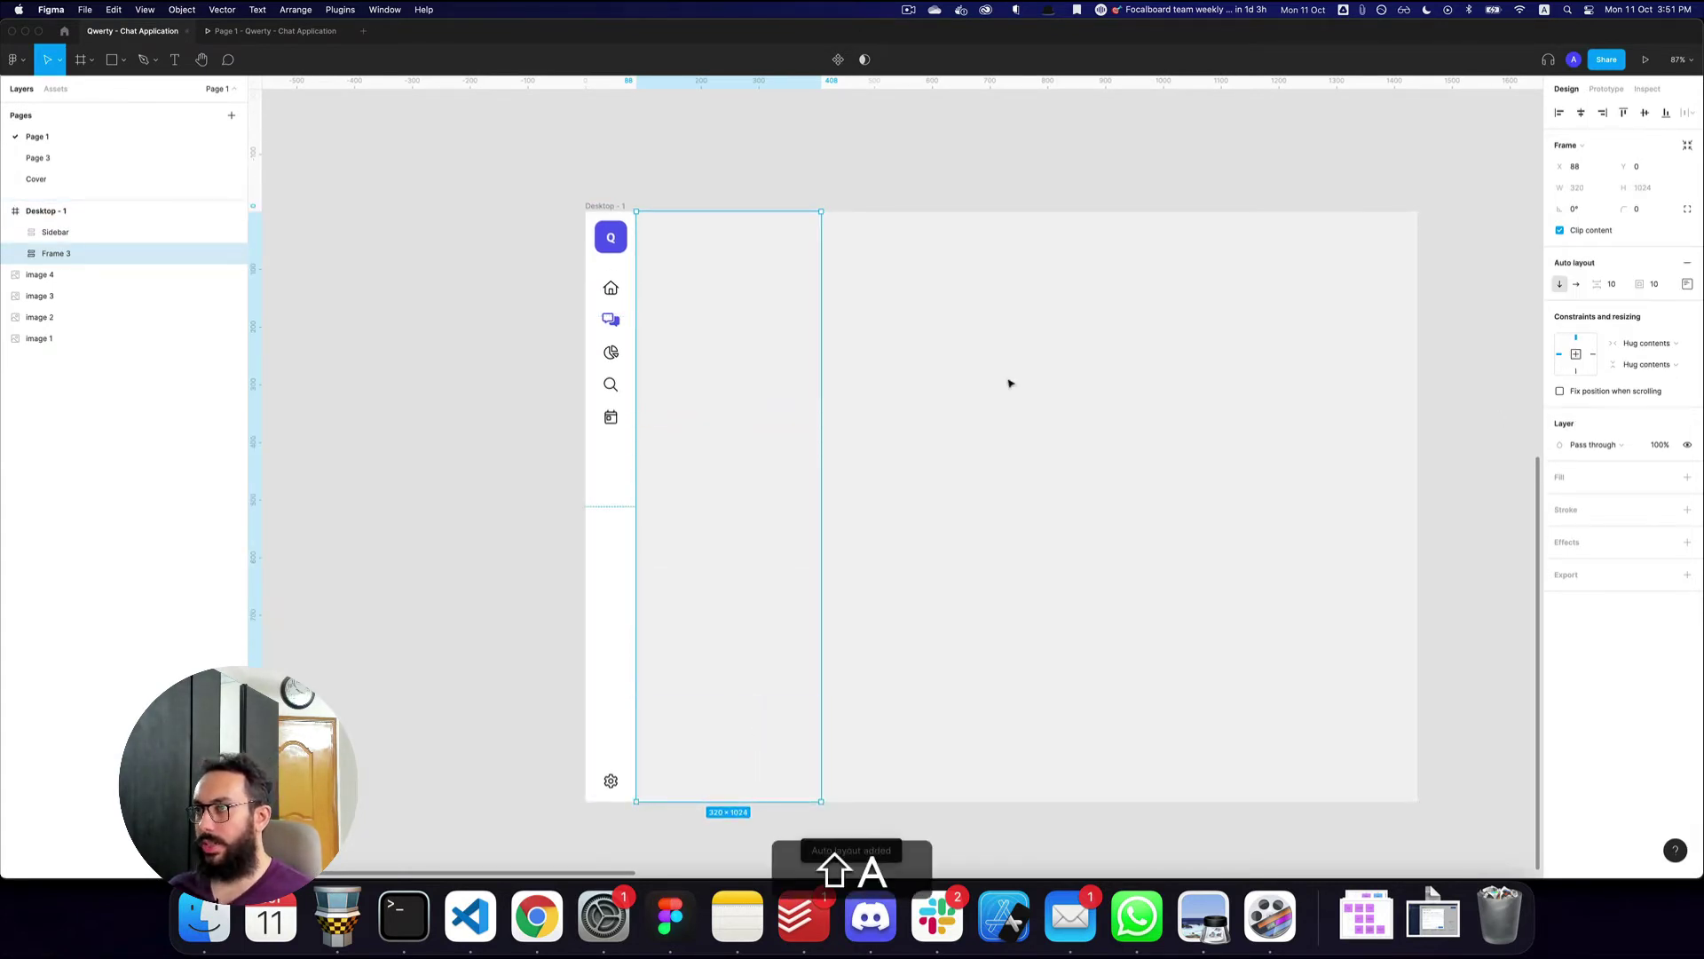
key(super+Right)
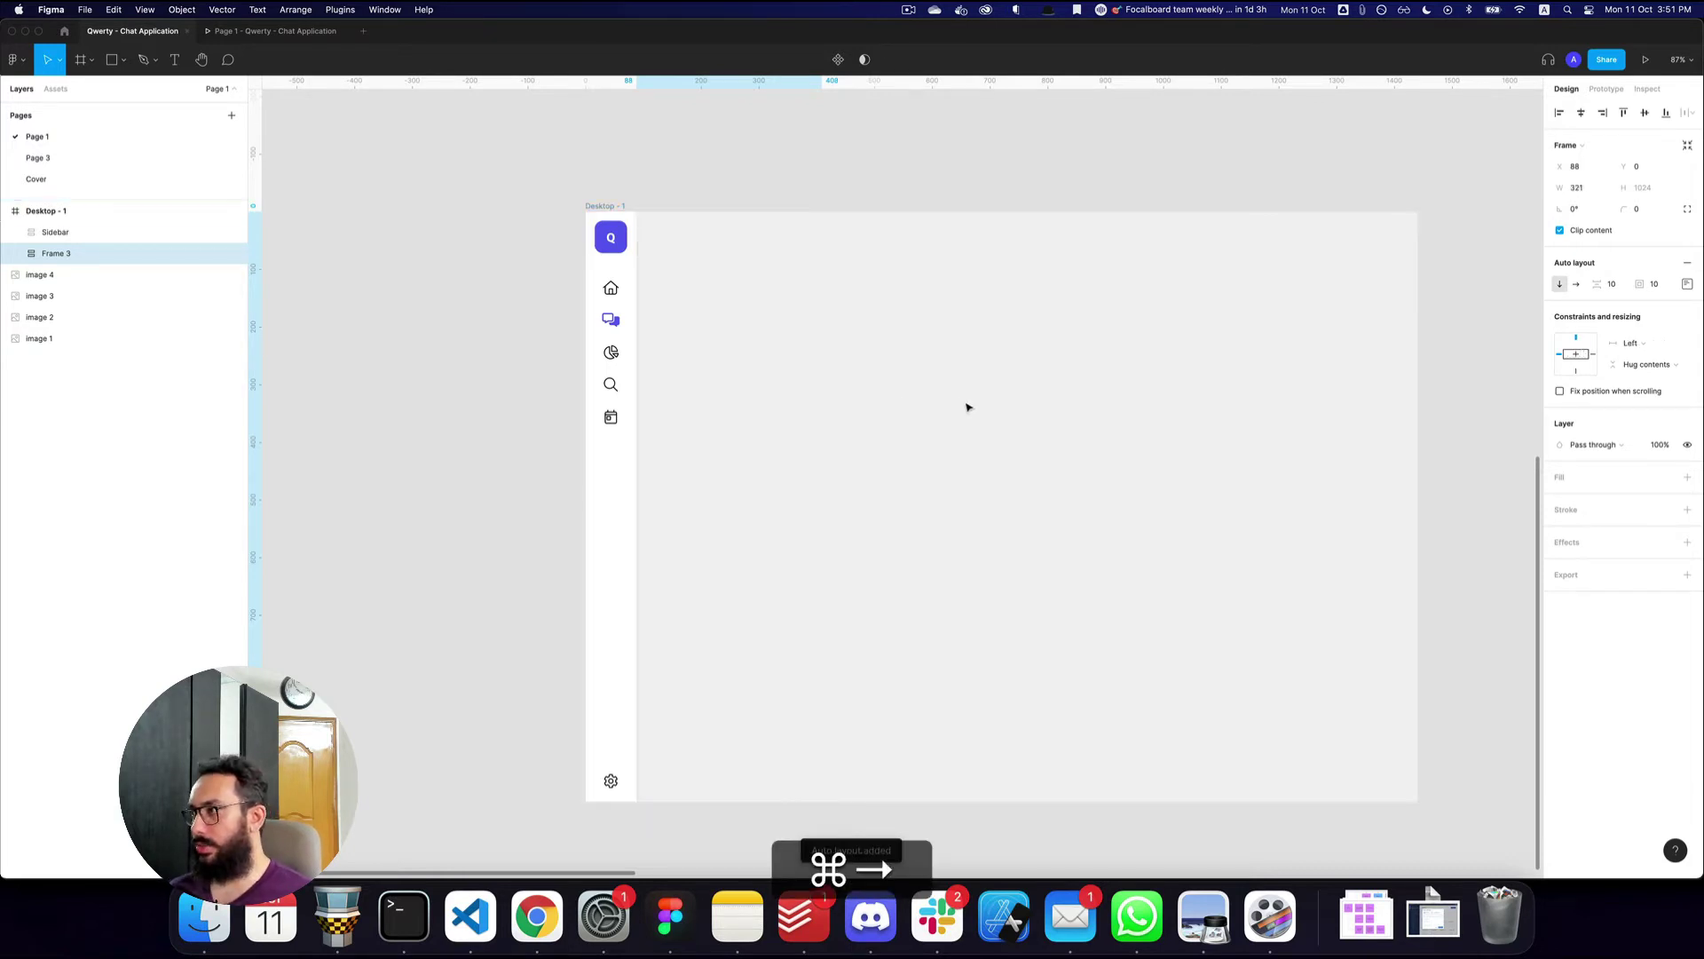
key(super+Up)
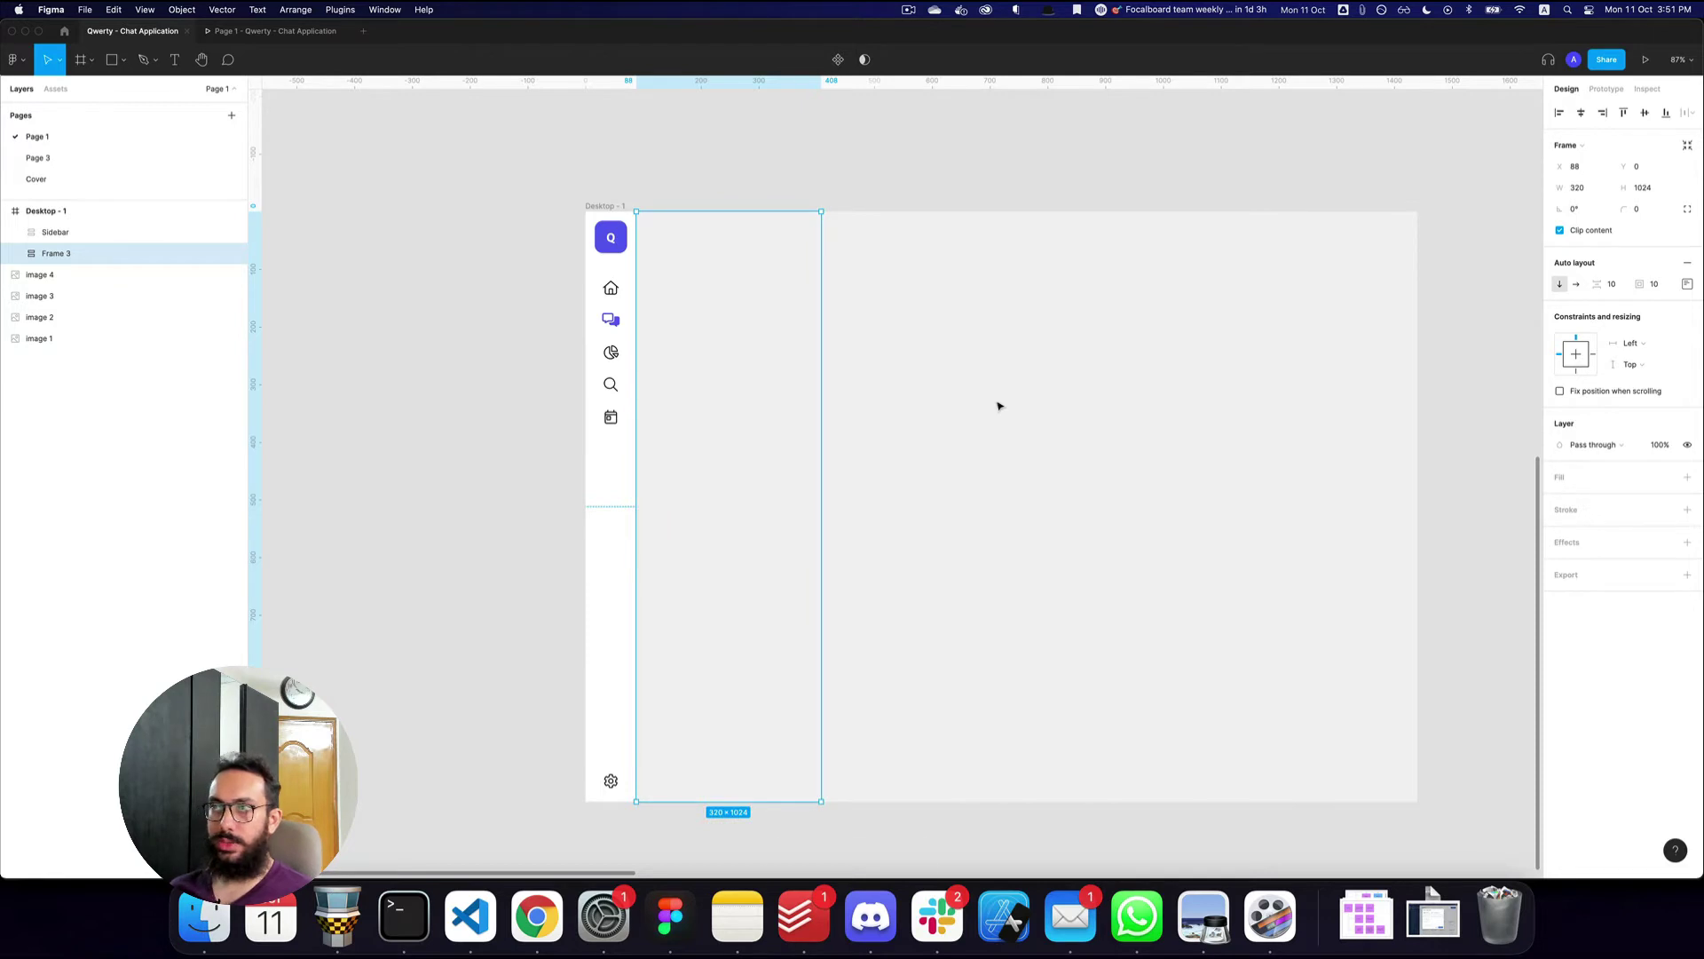
key(space)
drag(998, 406, 1000, 418)
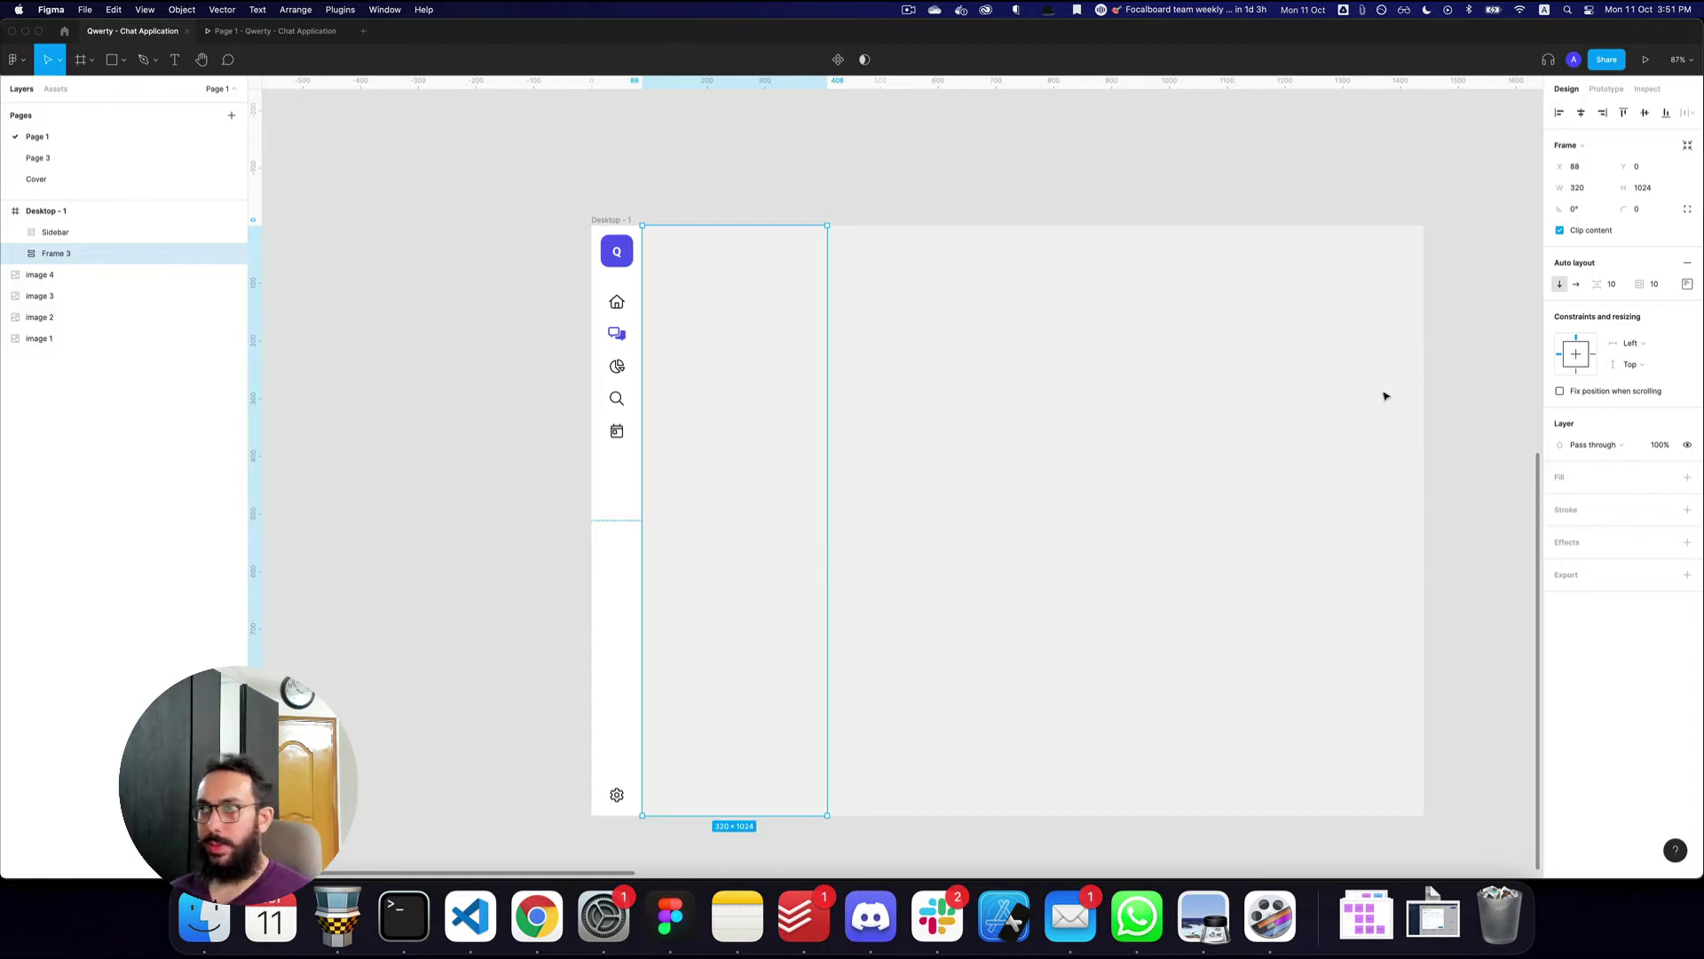
click(1652, 346)
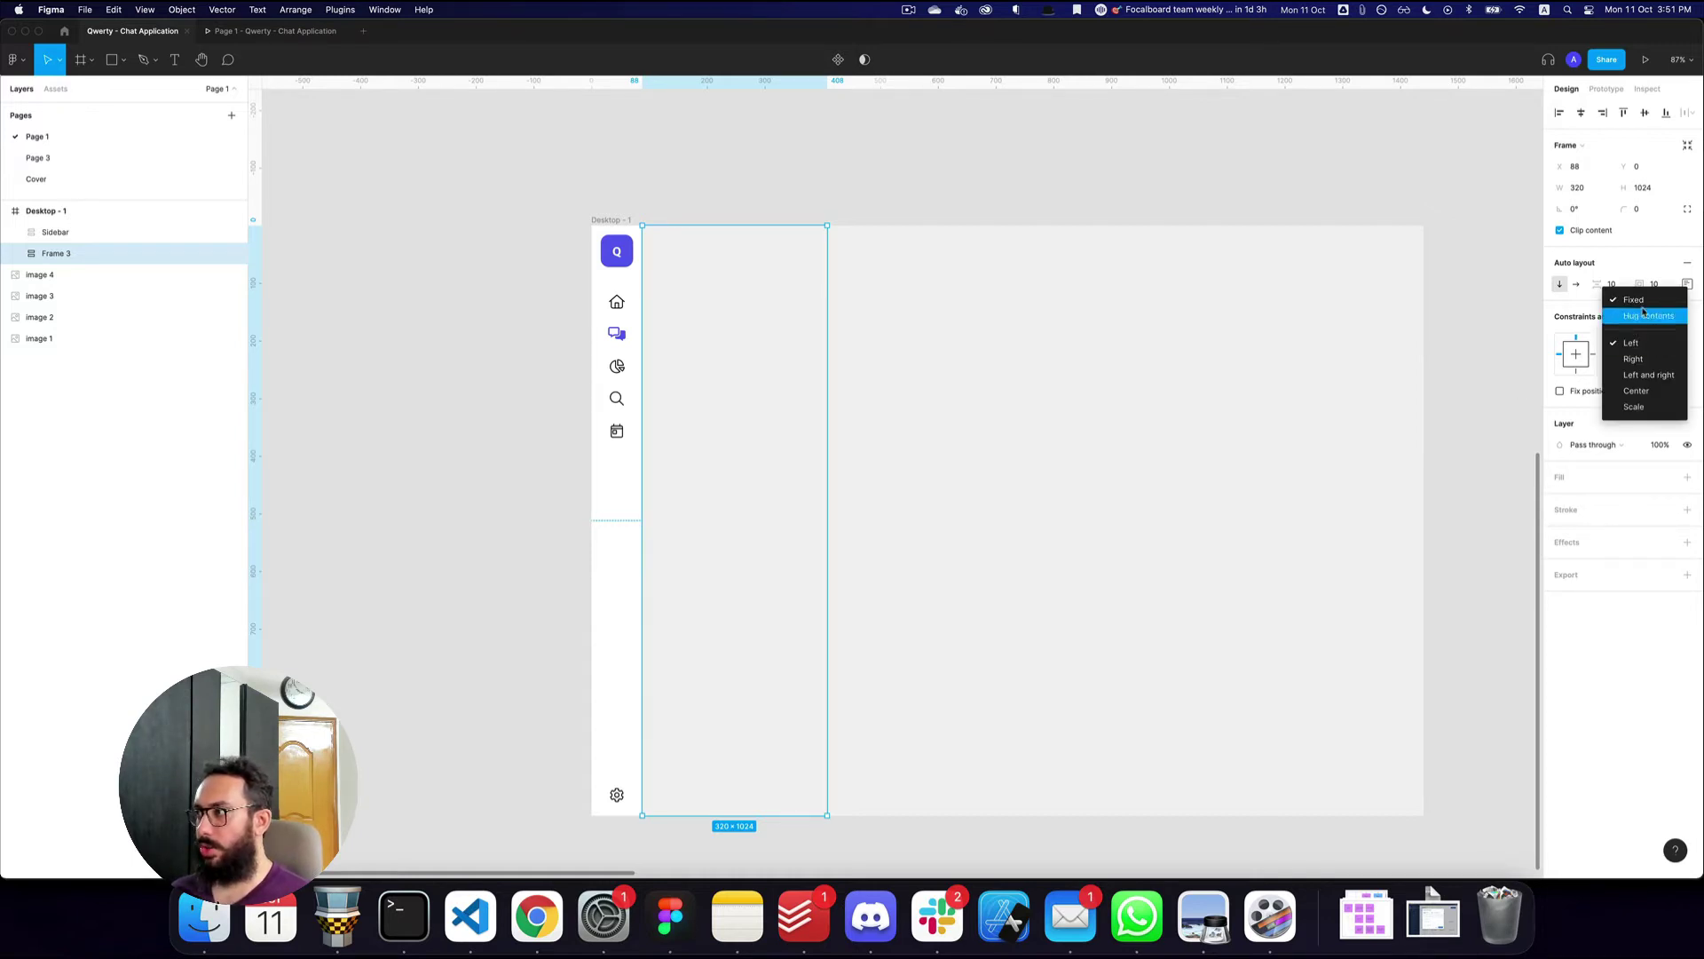
key(Escape)
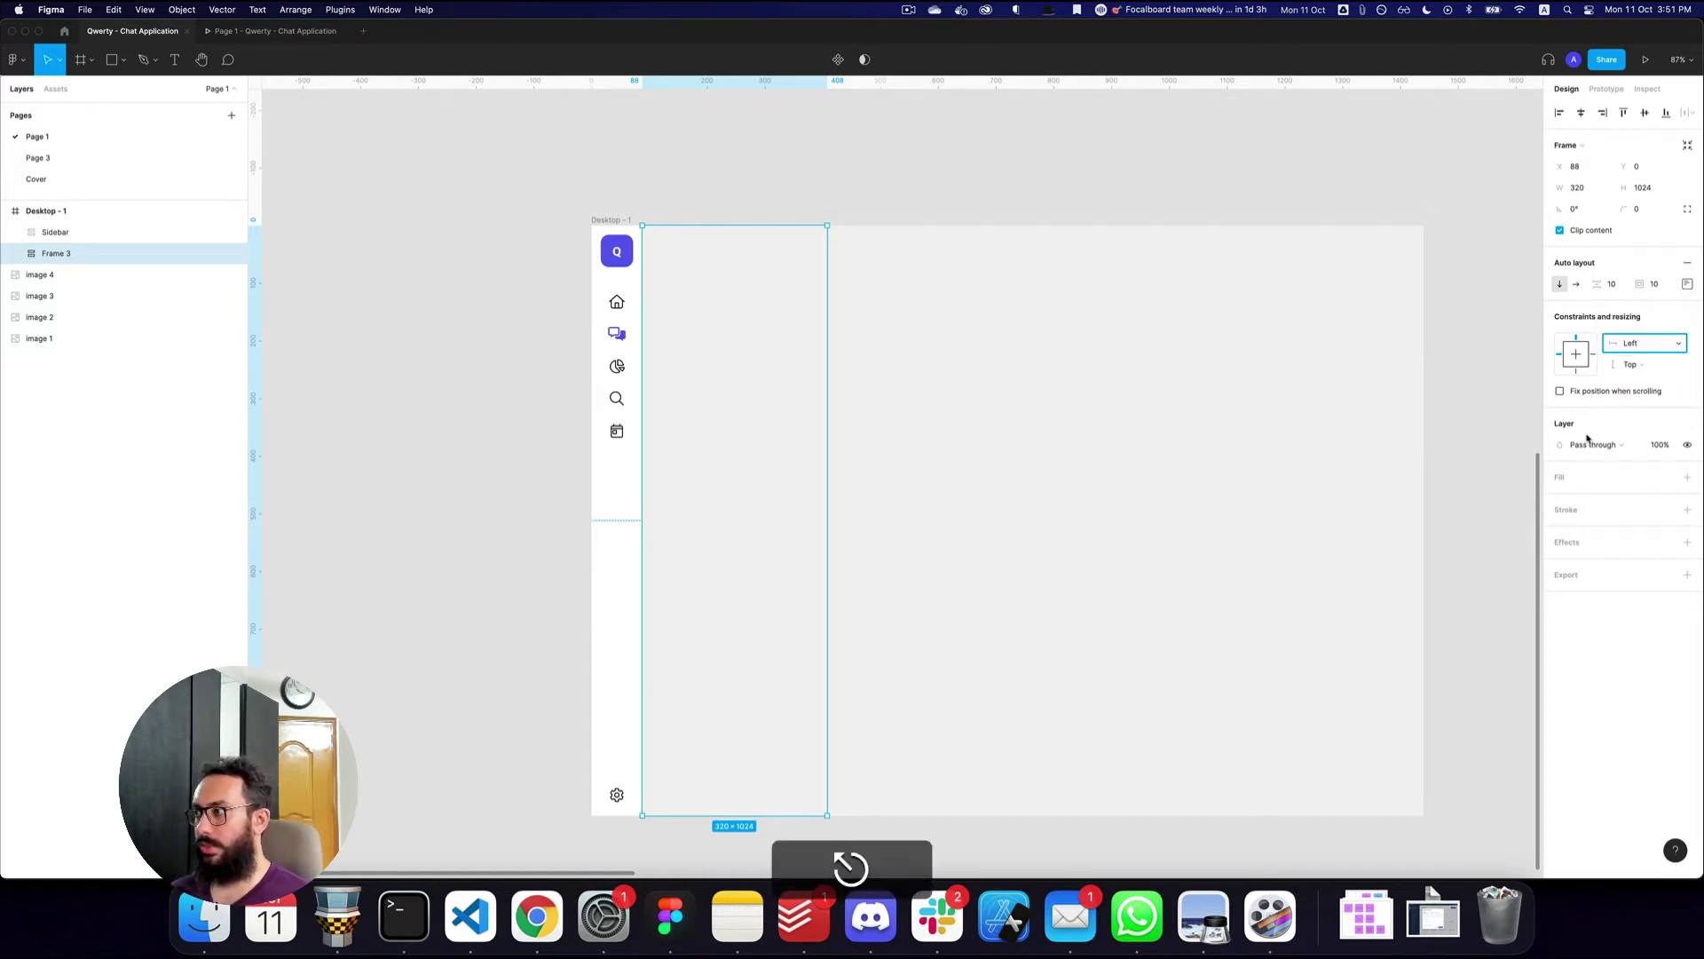
- Fill the new frame beside the Sidebar with the White color style
click(1665, 477)
text(wh)
click(1602, 577)
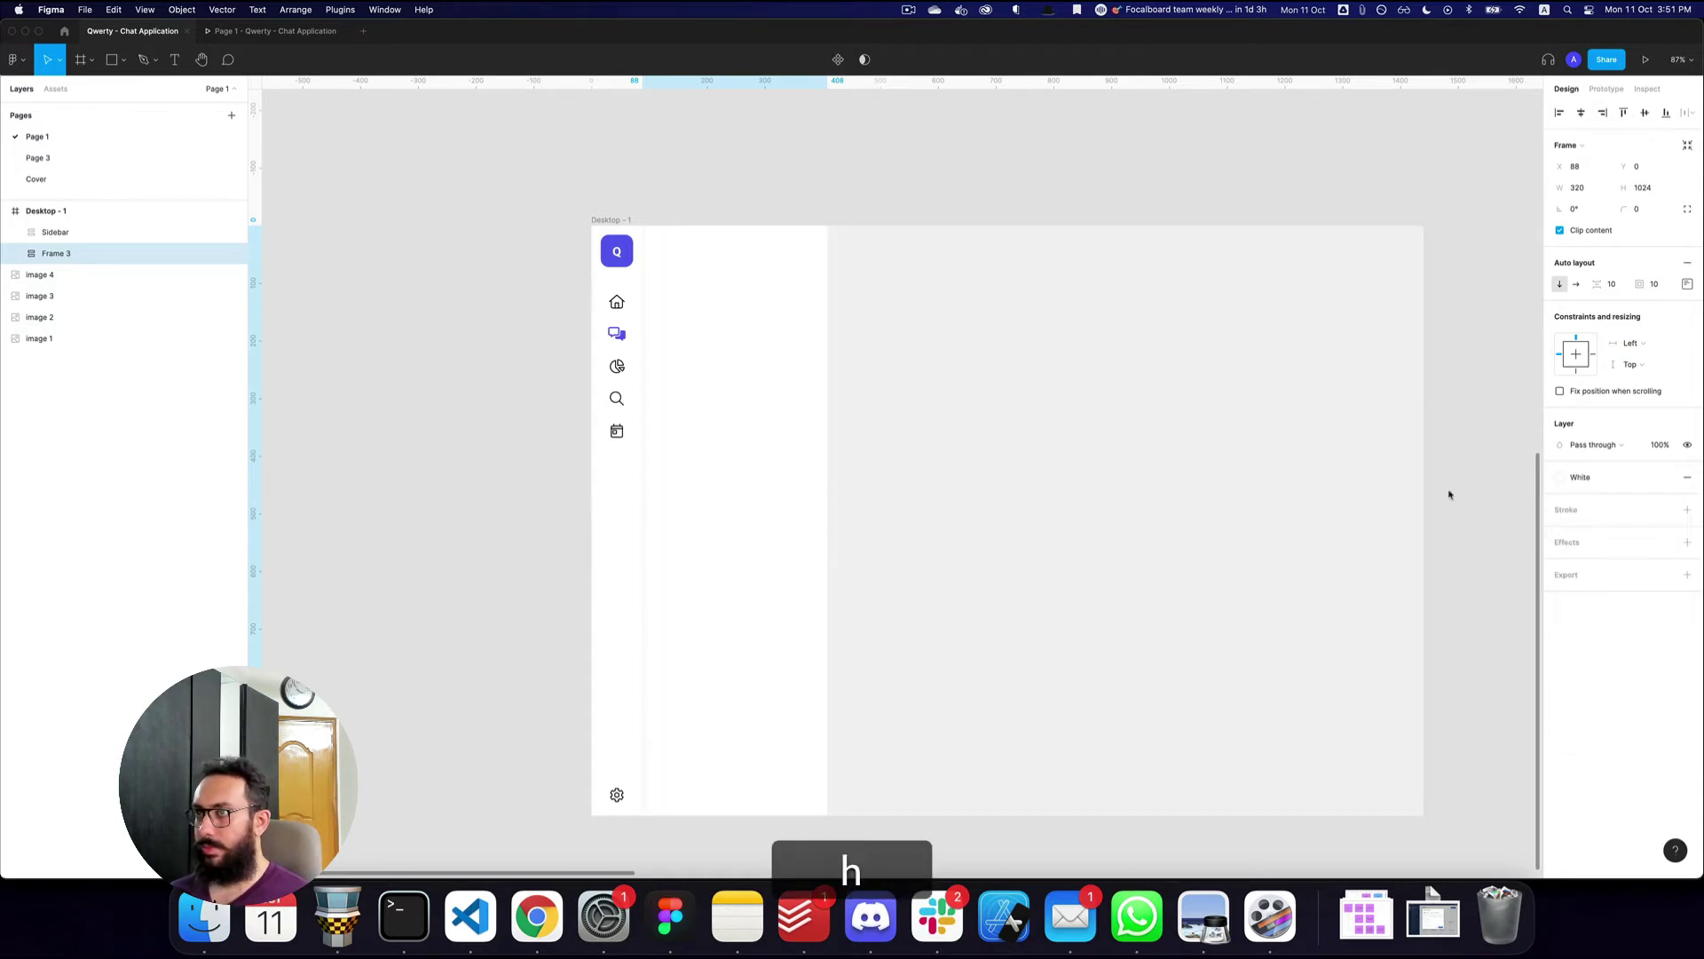
click(941, 207)
click(746, 536)
- Set the Sidebar's drop shadow to a blur of 24 and an opacity of 8%
click(628, 548)
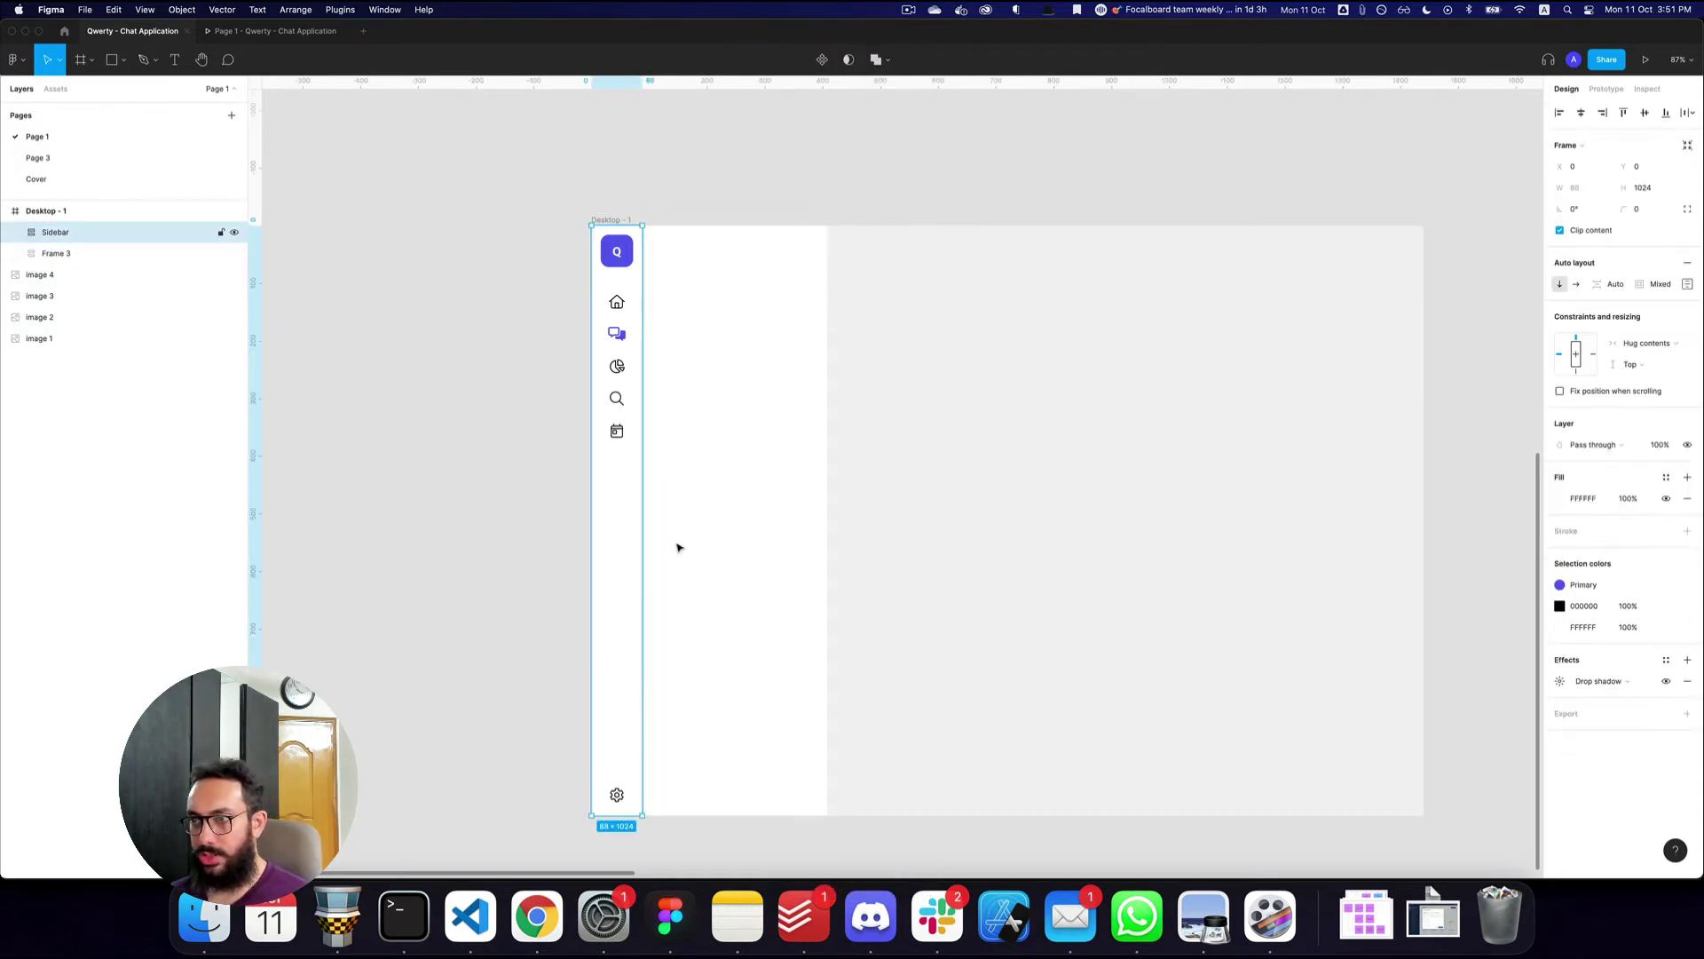
click(1560, 682)
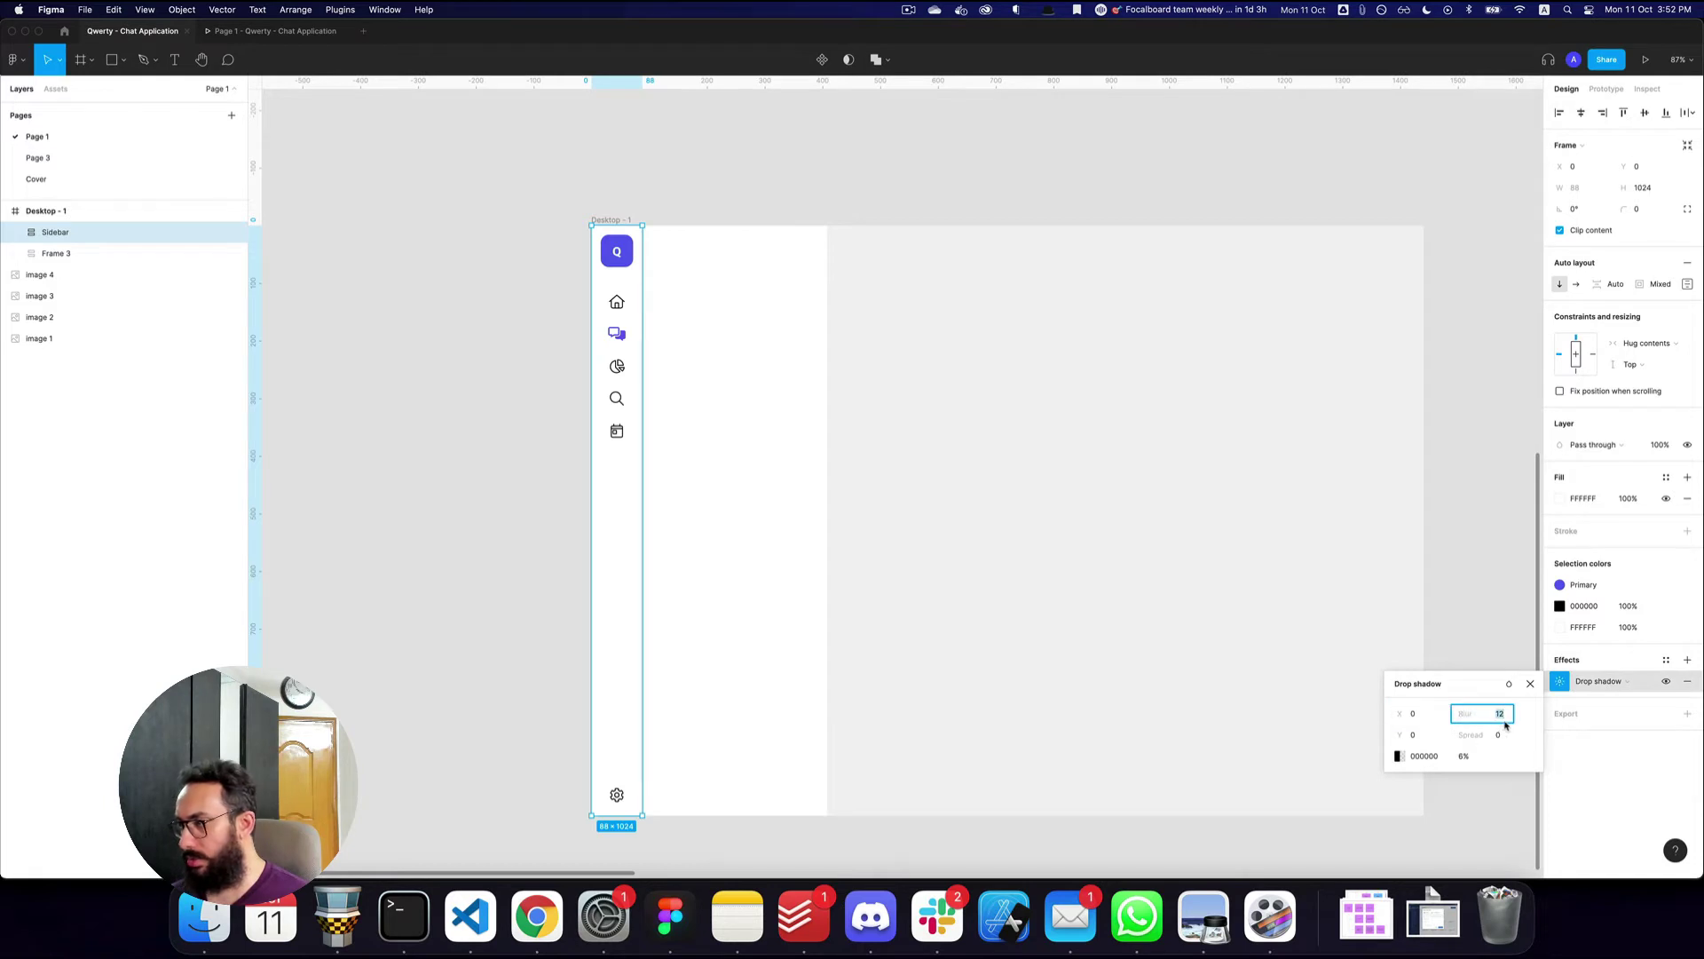
text(24)
click(1470, 762)
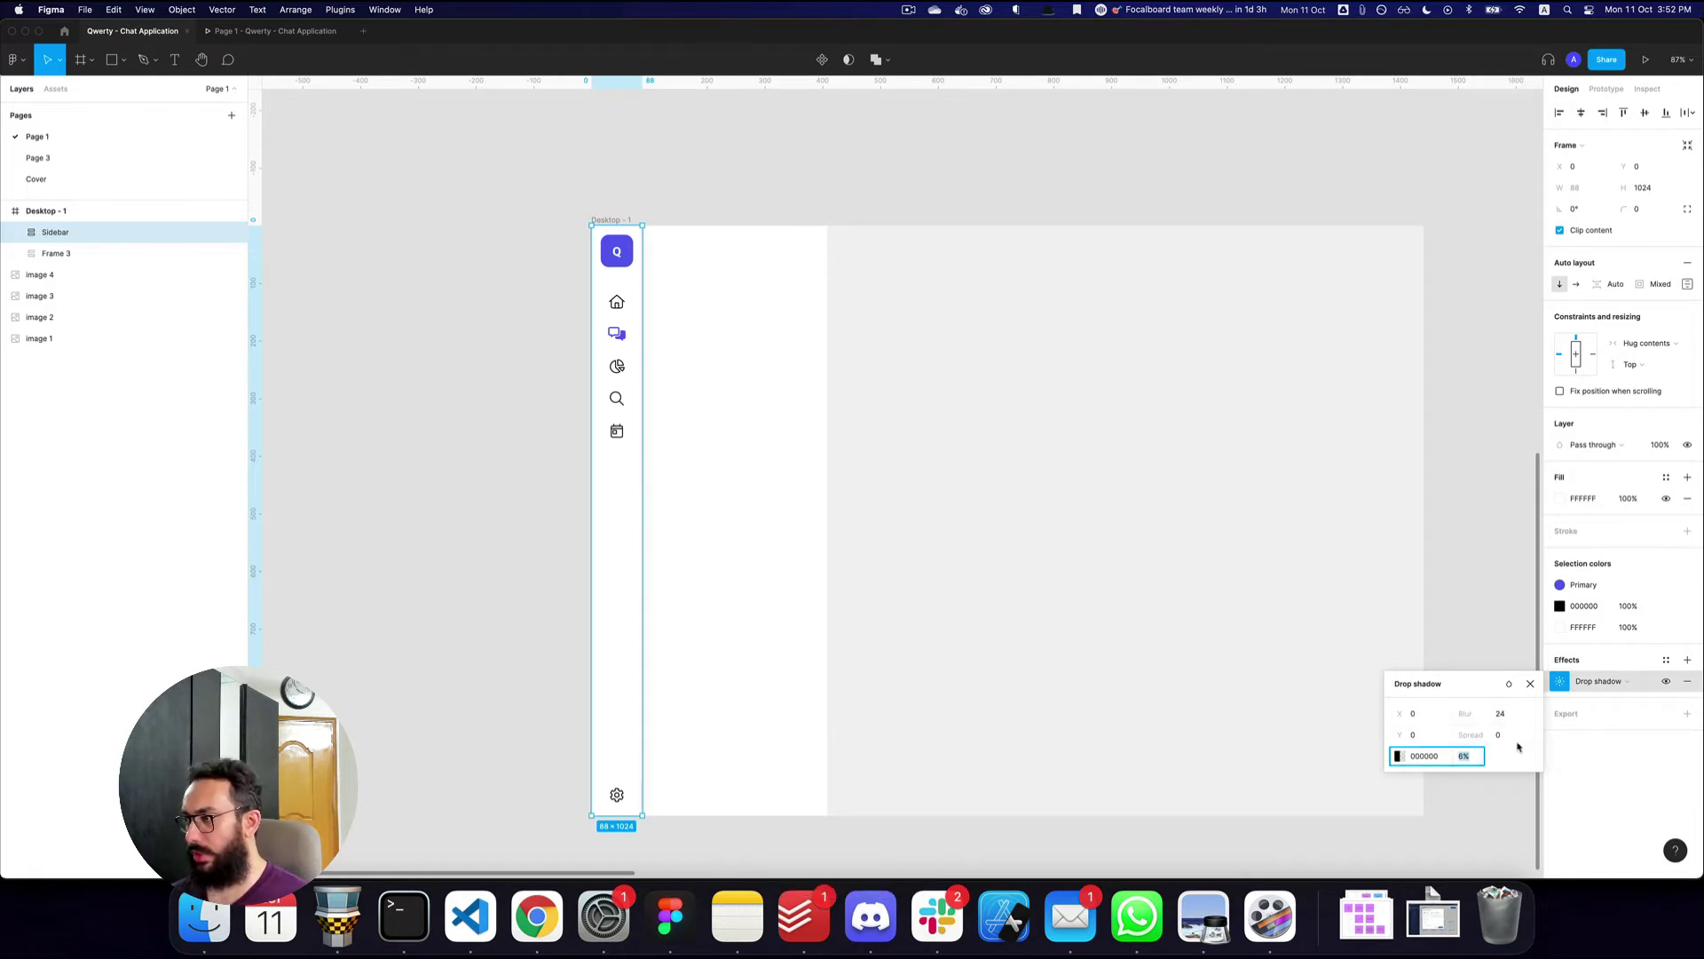
text(8)
key(Return)
click(1074, 368)
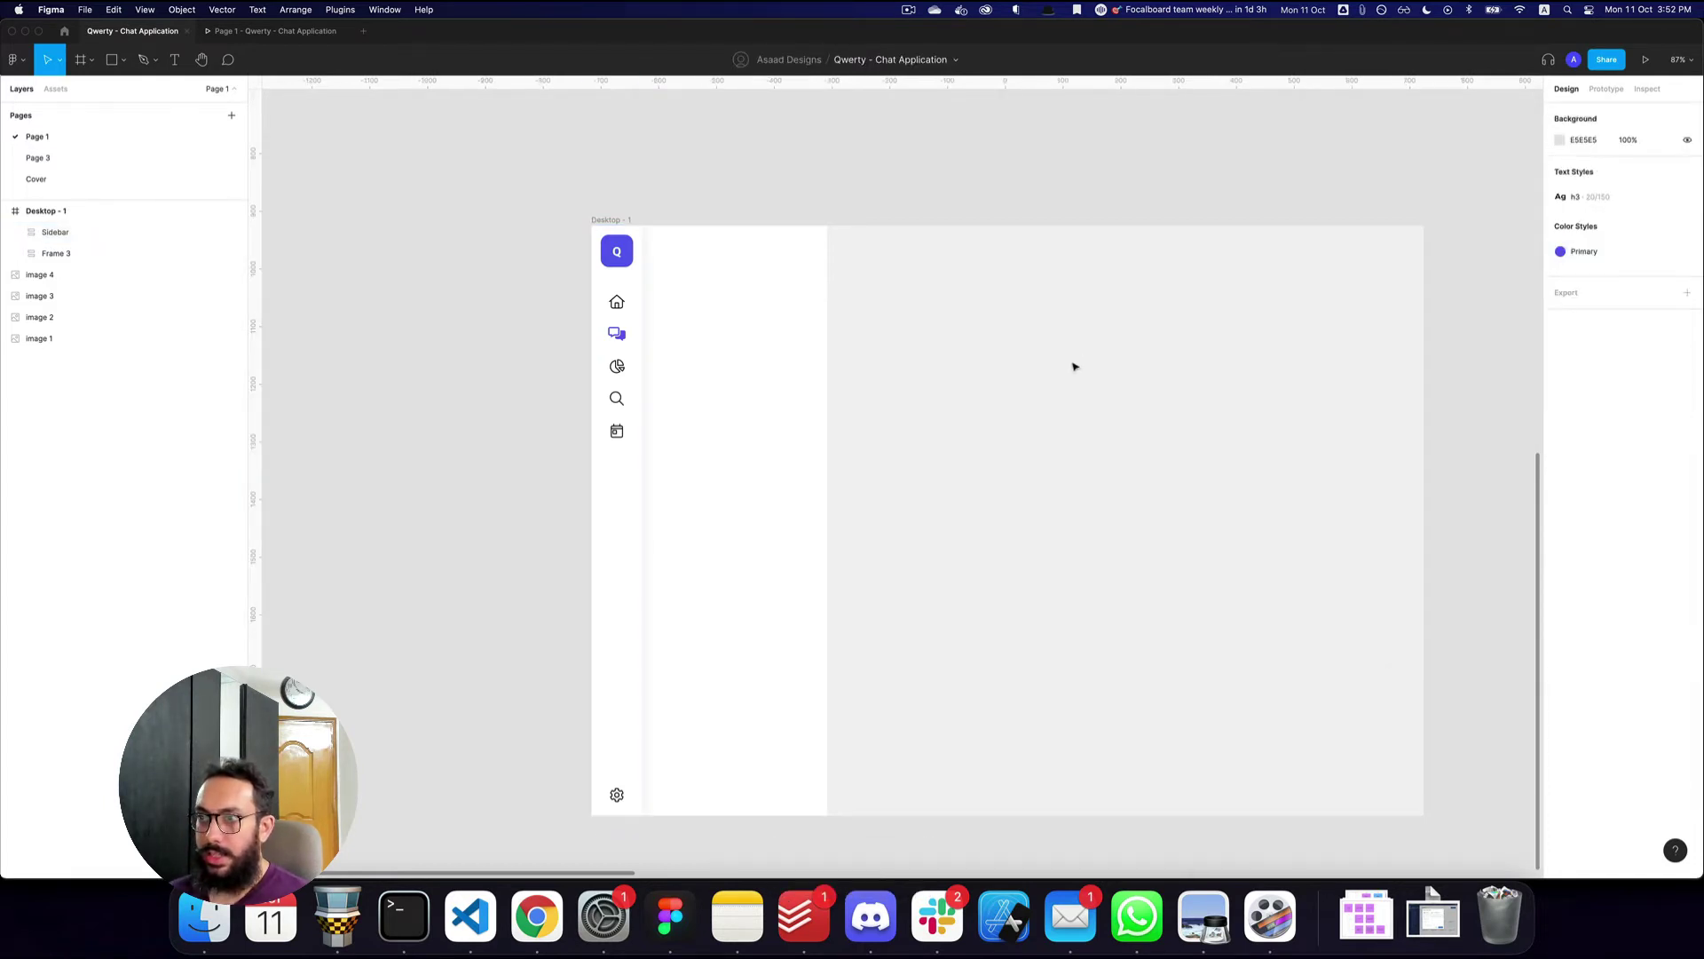
- Widen the white panel beside the Sidebar to about 349 and add the title text "Mesasges" inside it
click(818, 334)
drag(827, 331, 836, 521)
key(space)
key(z)
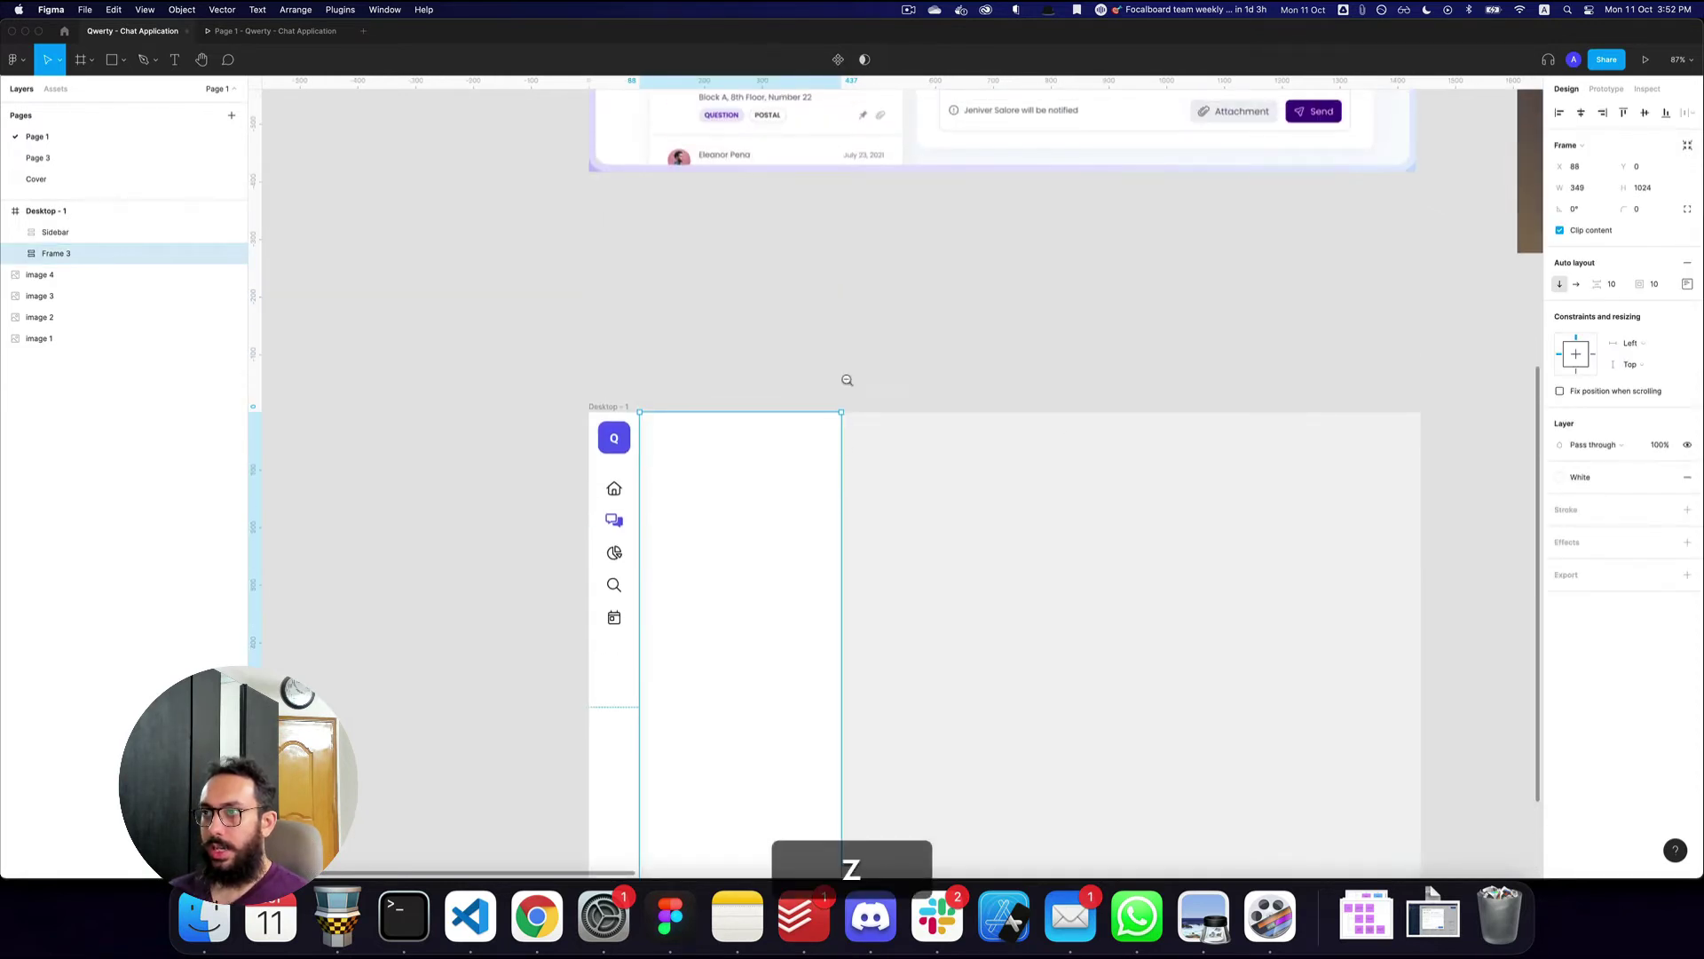
click(708, 522)
key(t)
click(733, 366)
text(Mesas)
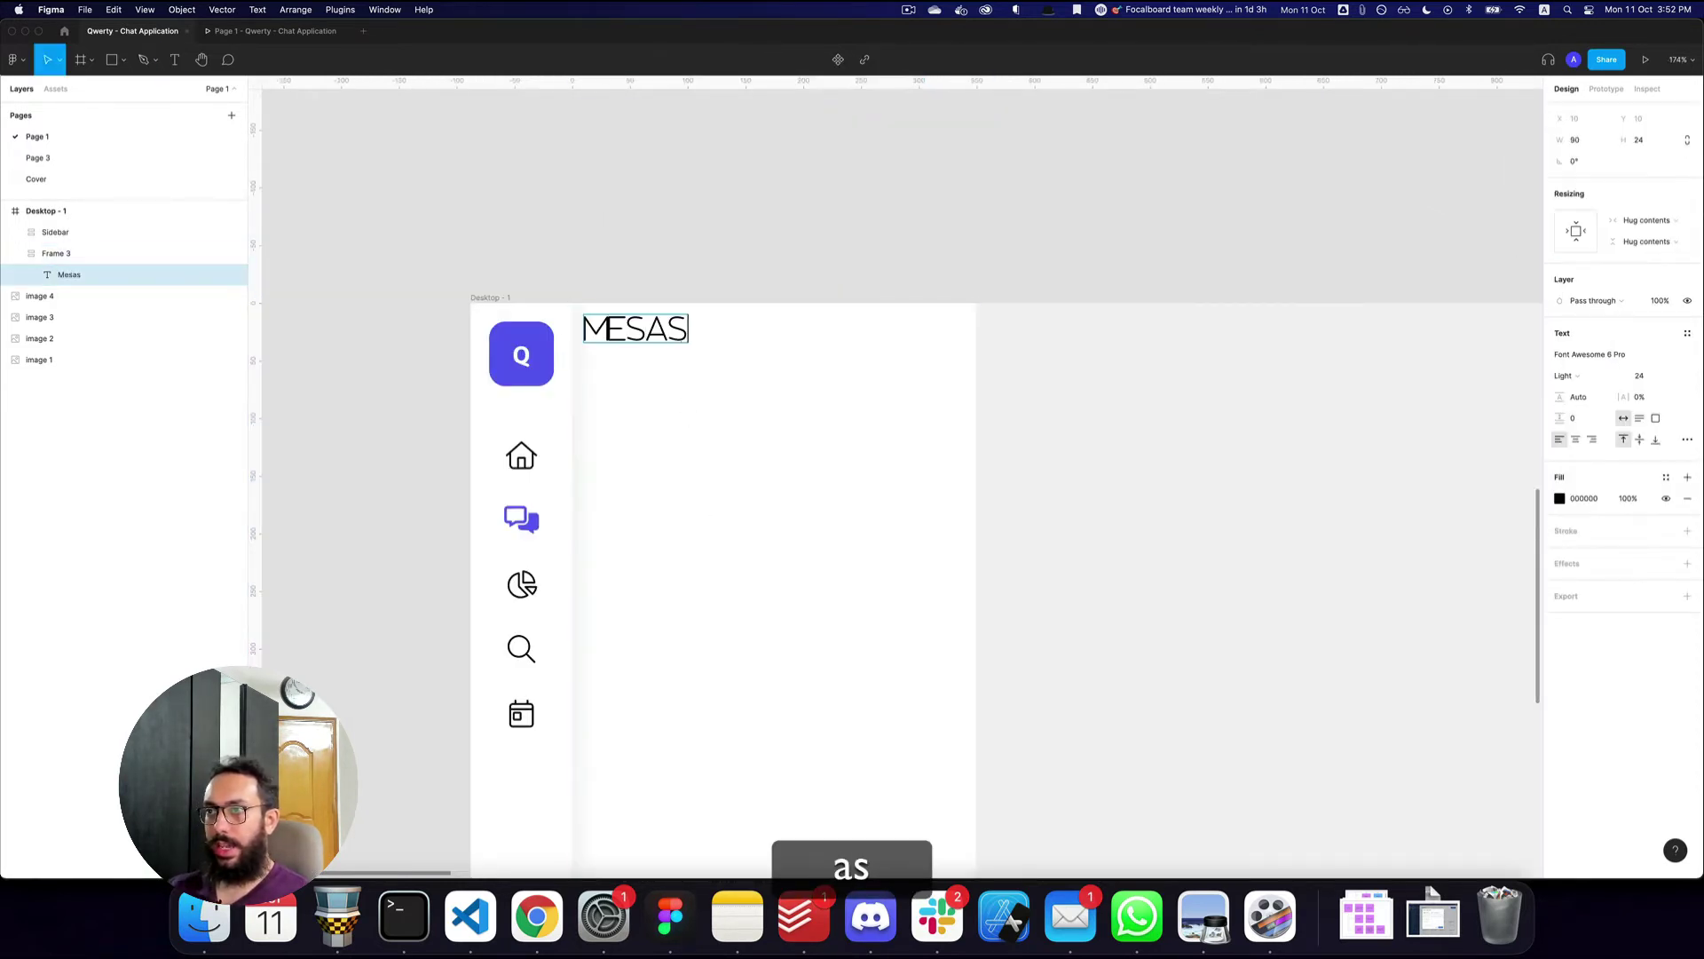
text(ges)
key(super+a)
text(Mesasges)
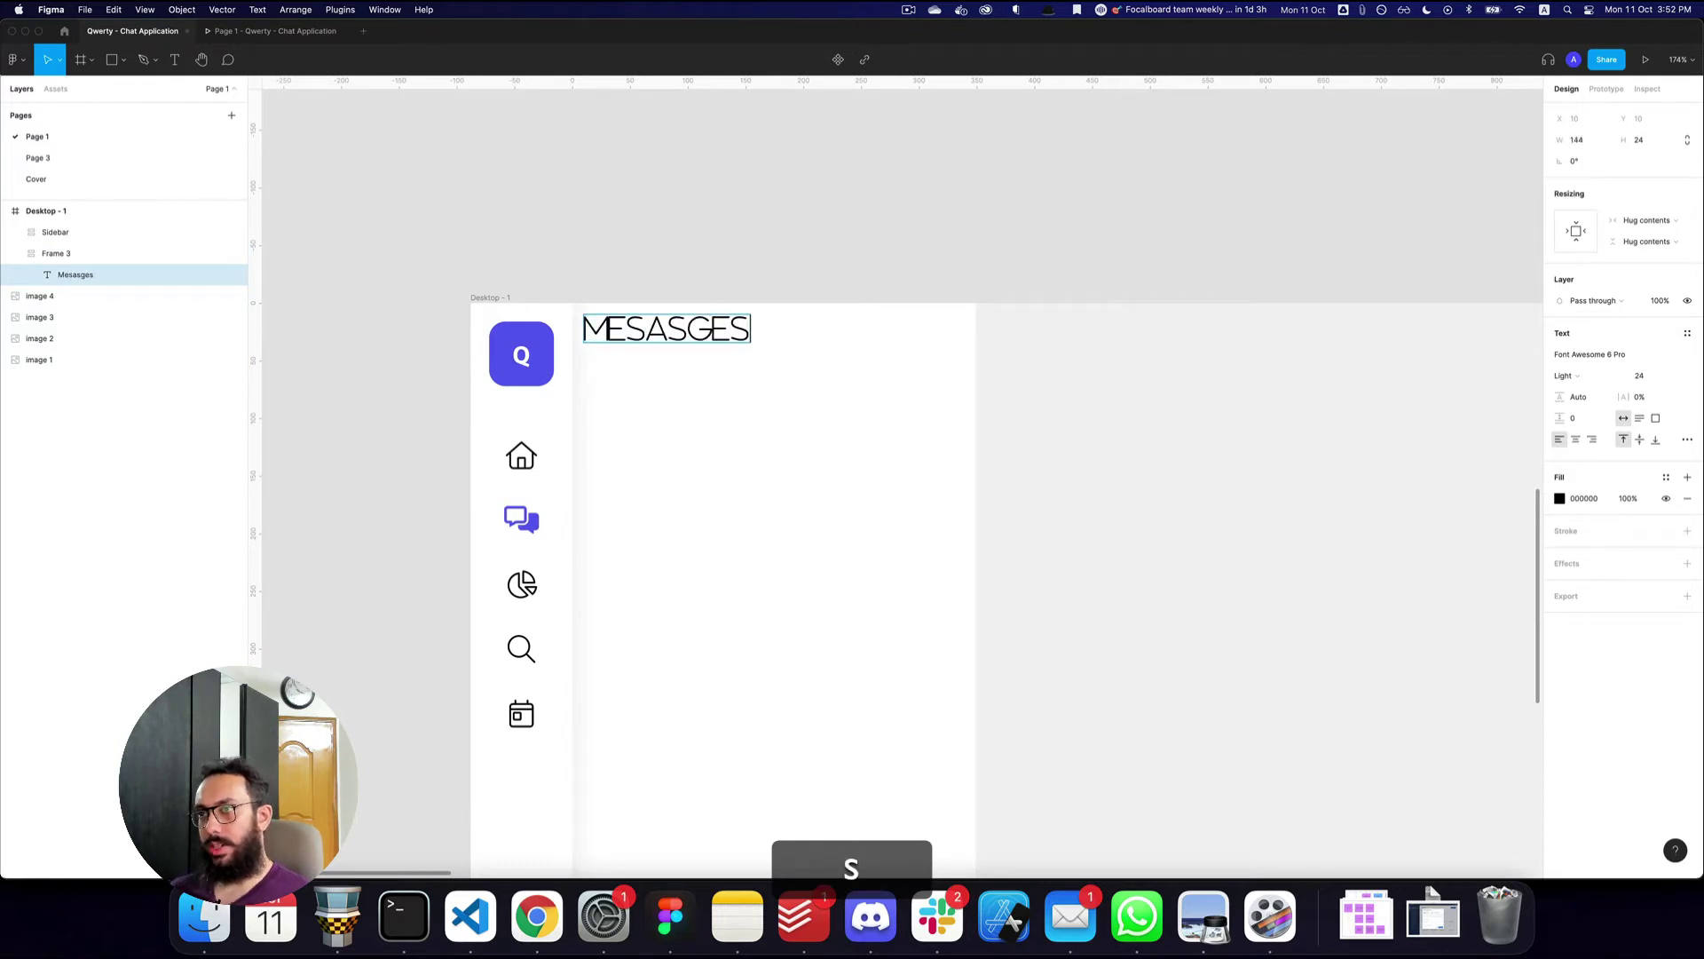
- Apply the h3 text style and the Black color style to the panel's title text
key(Escape)
click(1686, 333)
click(1589, 415)
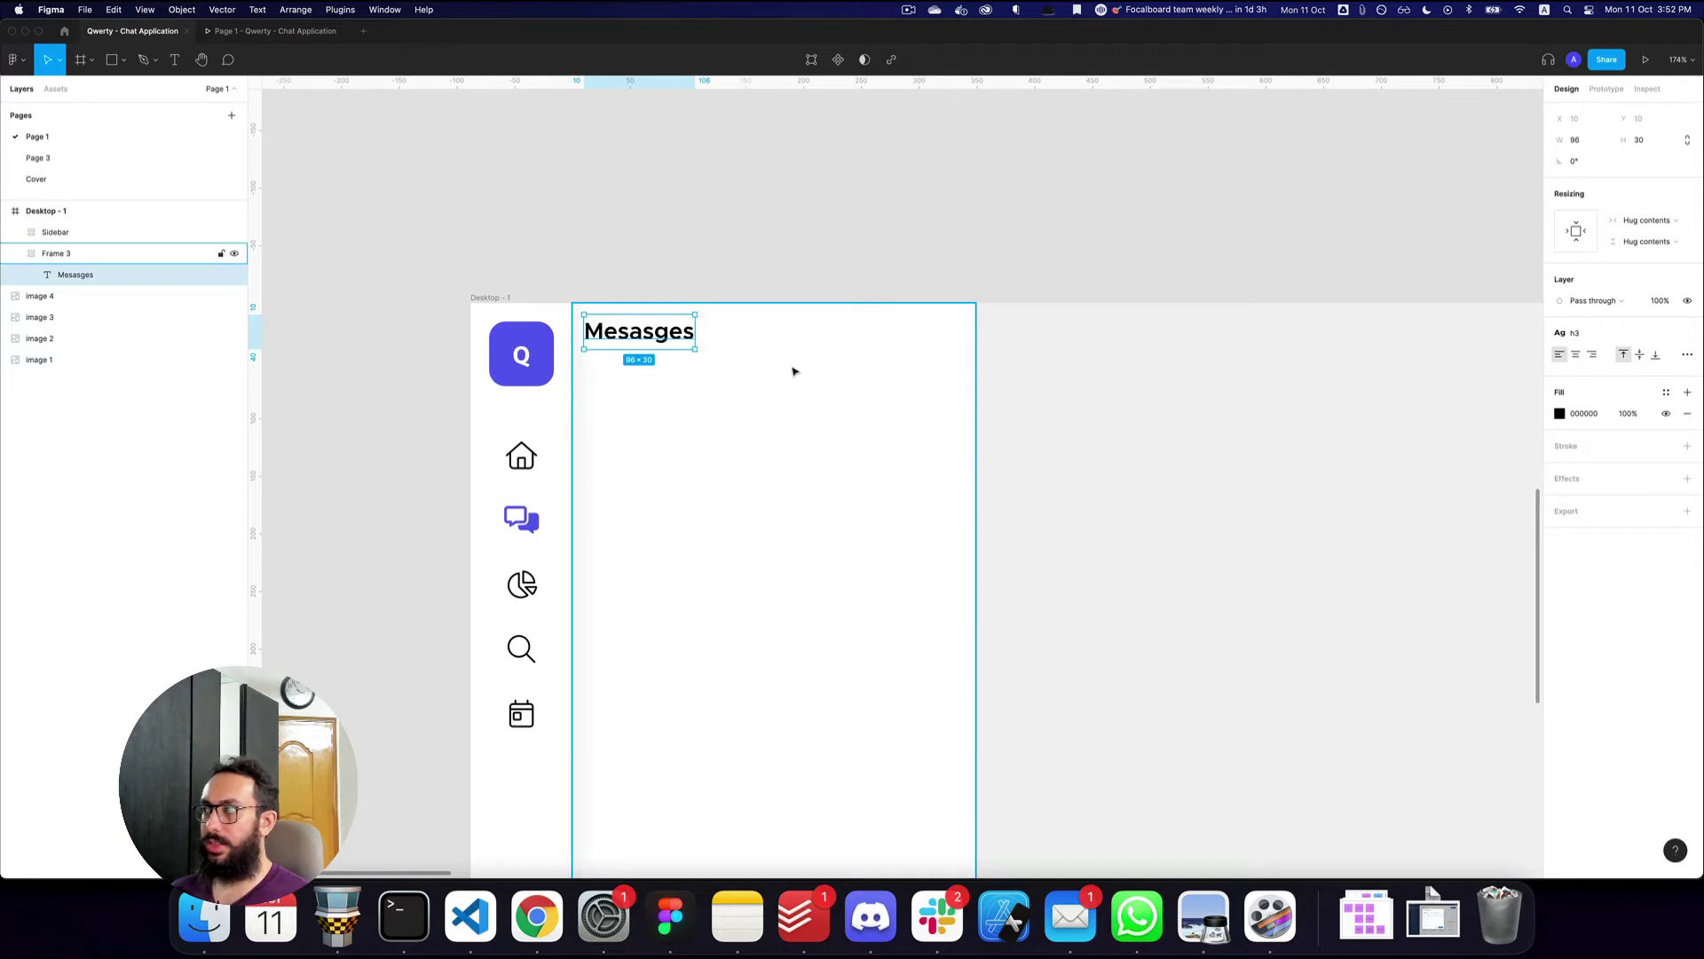
click(1663, 395)
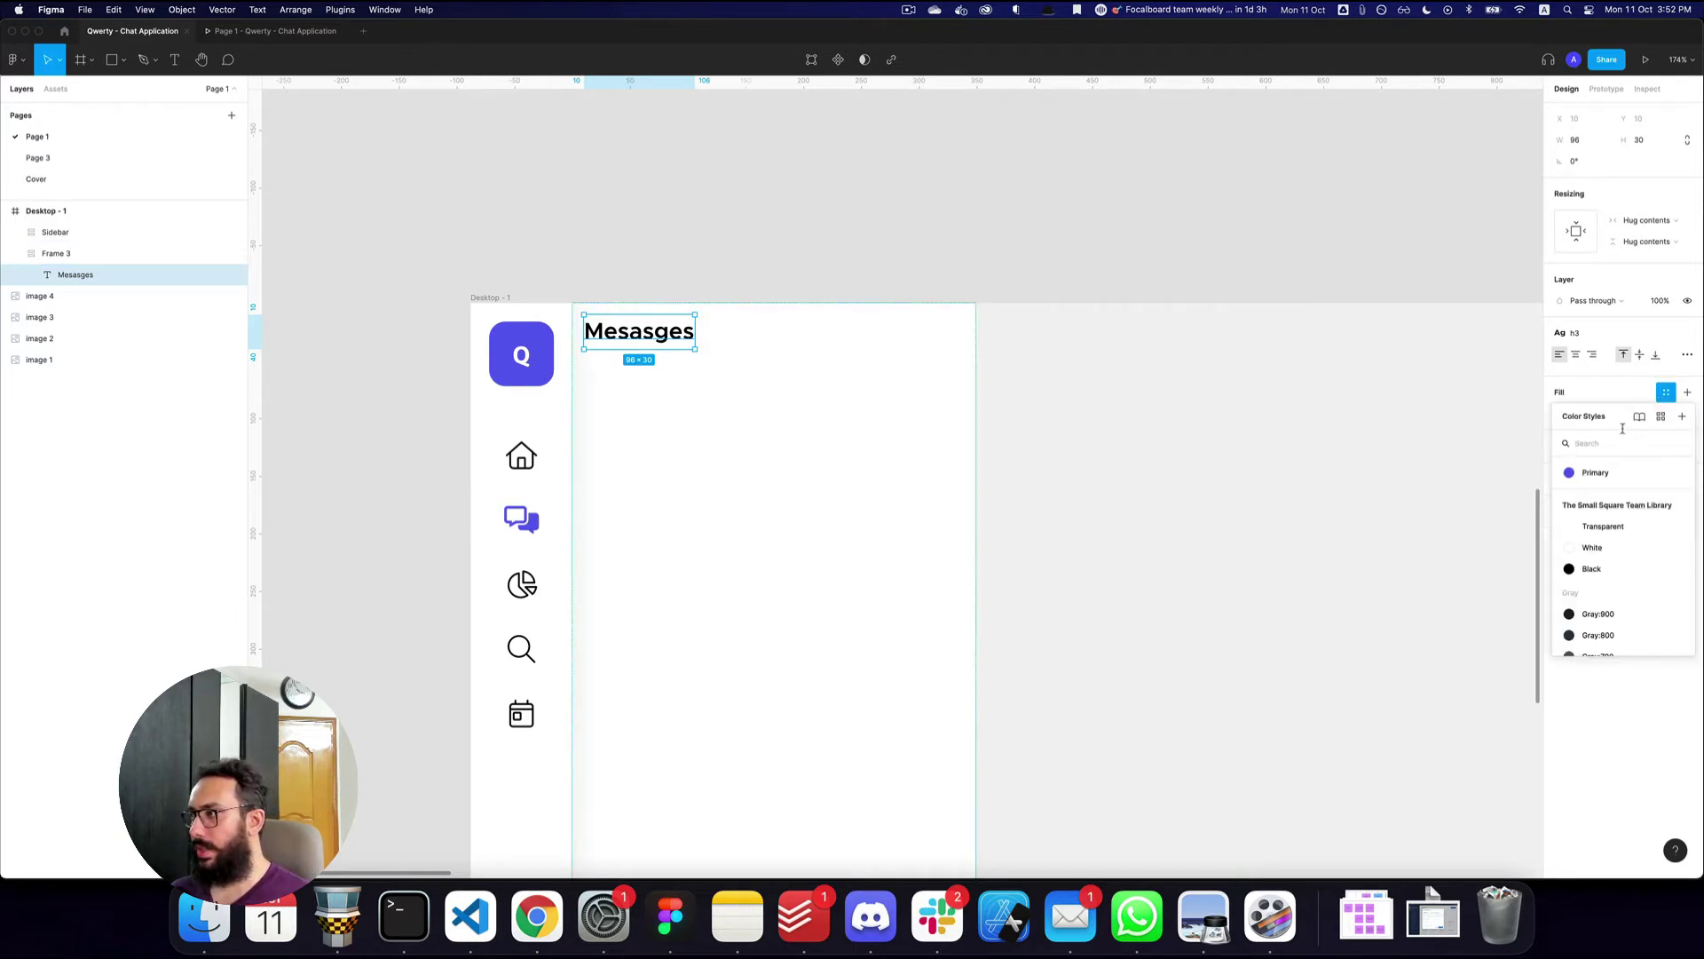
click(1591, 569)
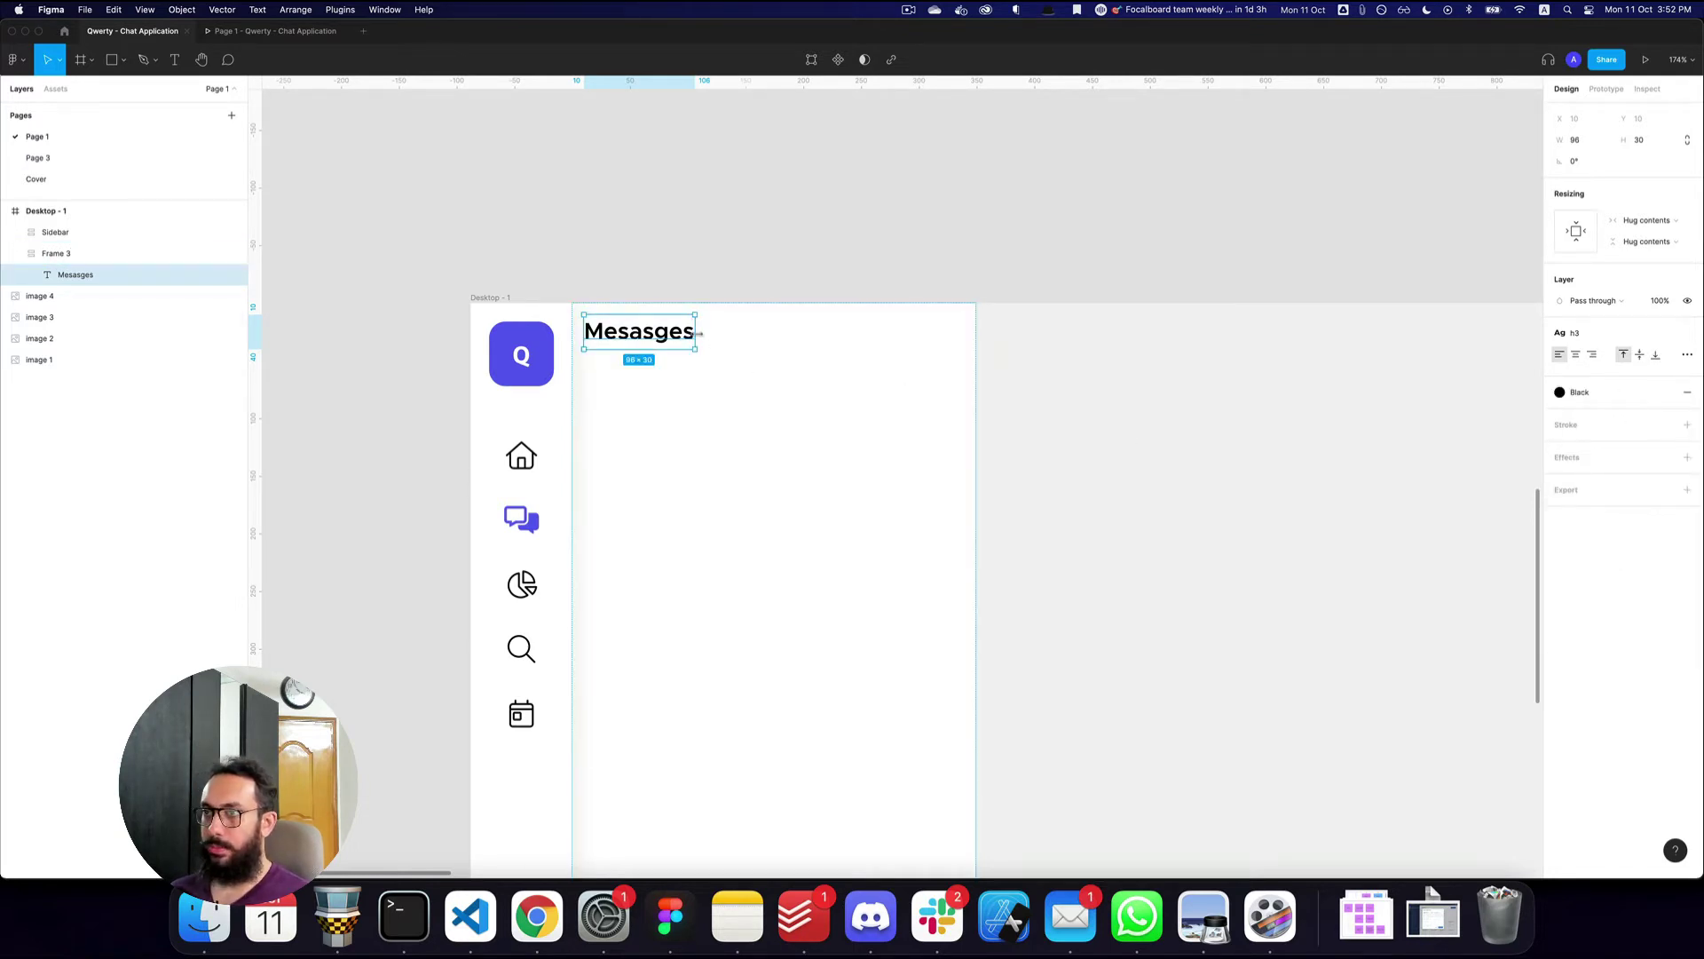
- Wrap the title text in its own auto layout frame and set the white panel's padding to 0
key(shift+a)
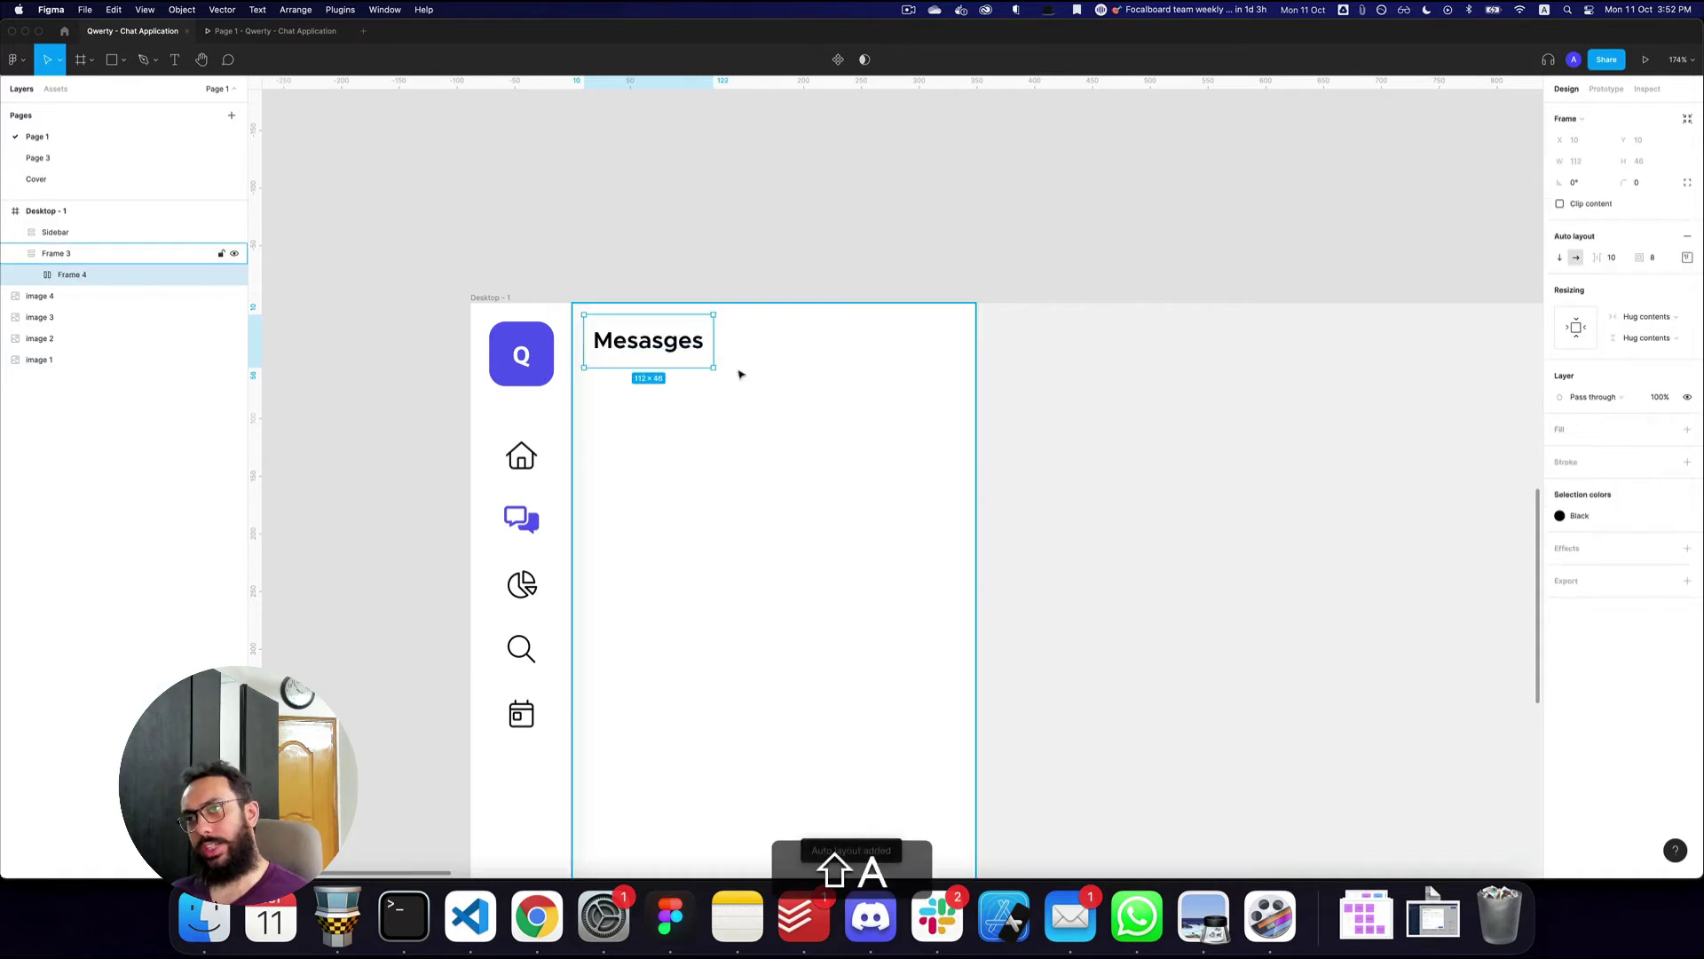
click(752, 410)
click(1656, 283)
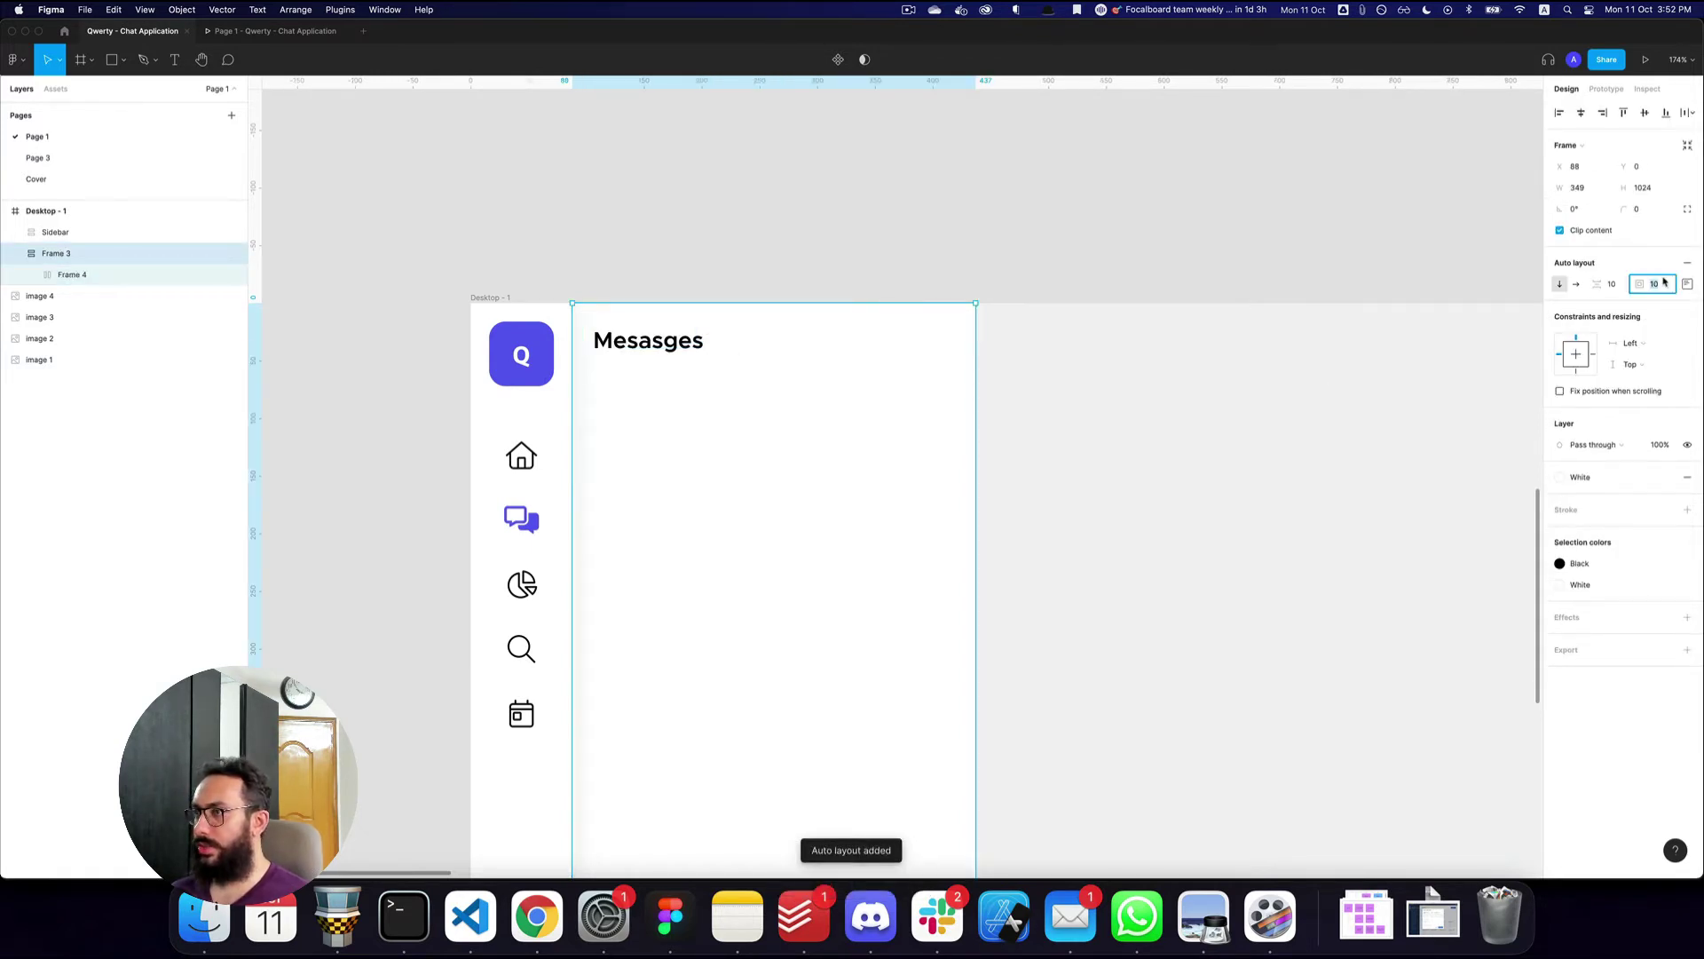
text(0)
key(Return)
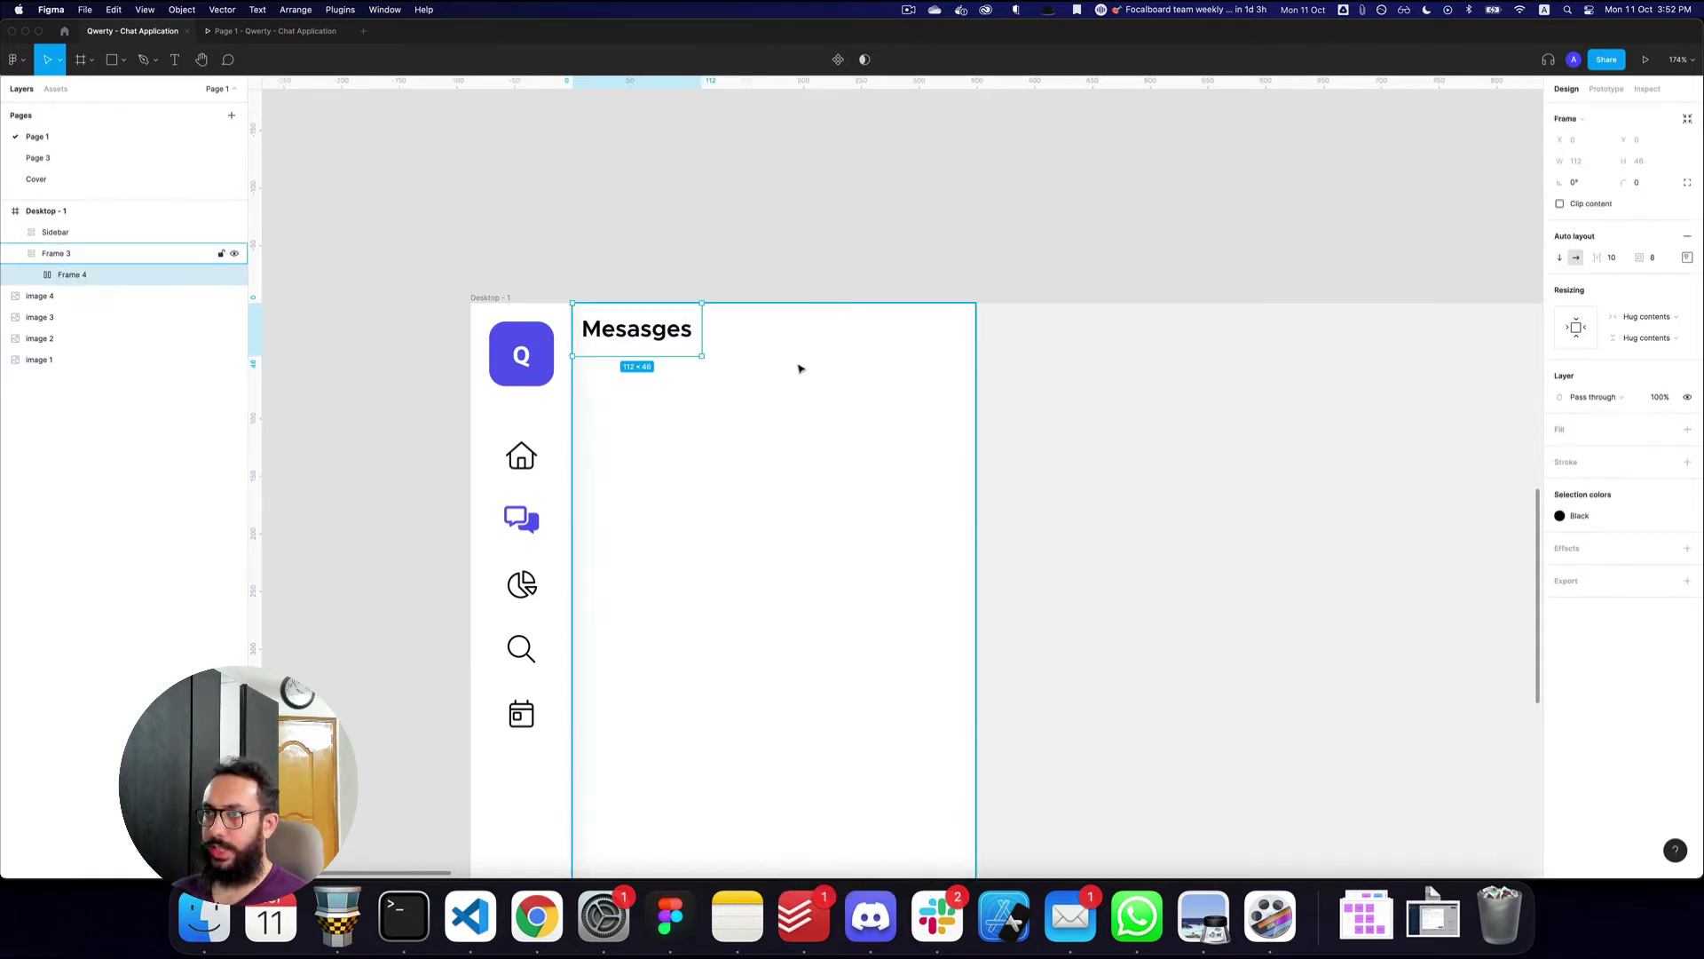
- Rename the white panel to "Messages Panel" and the frame around its title to "Header"
key(super+r)
text(Messages Panel)
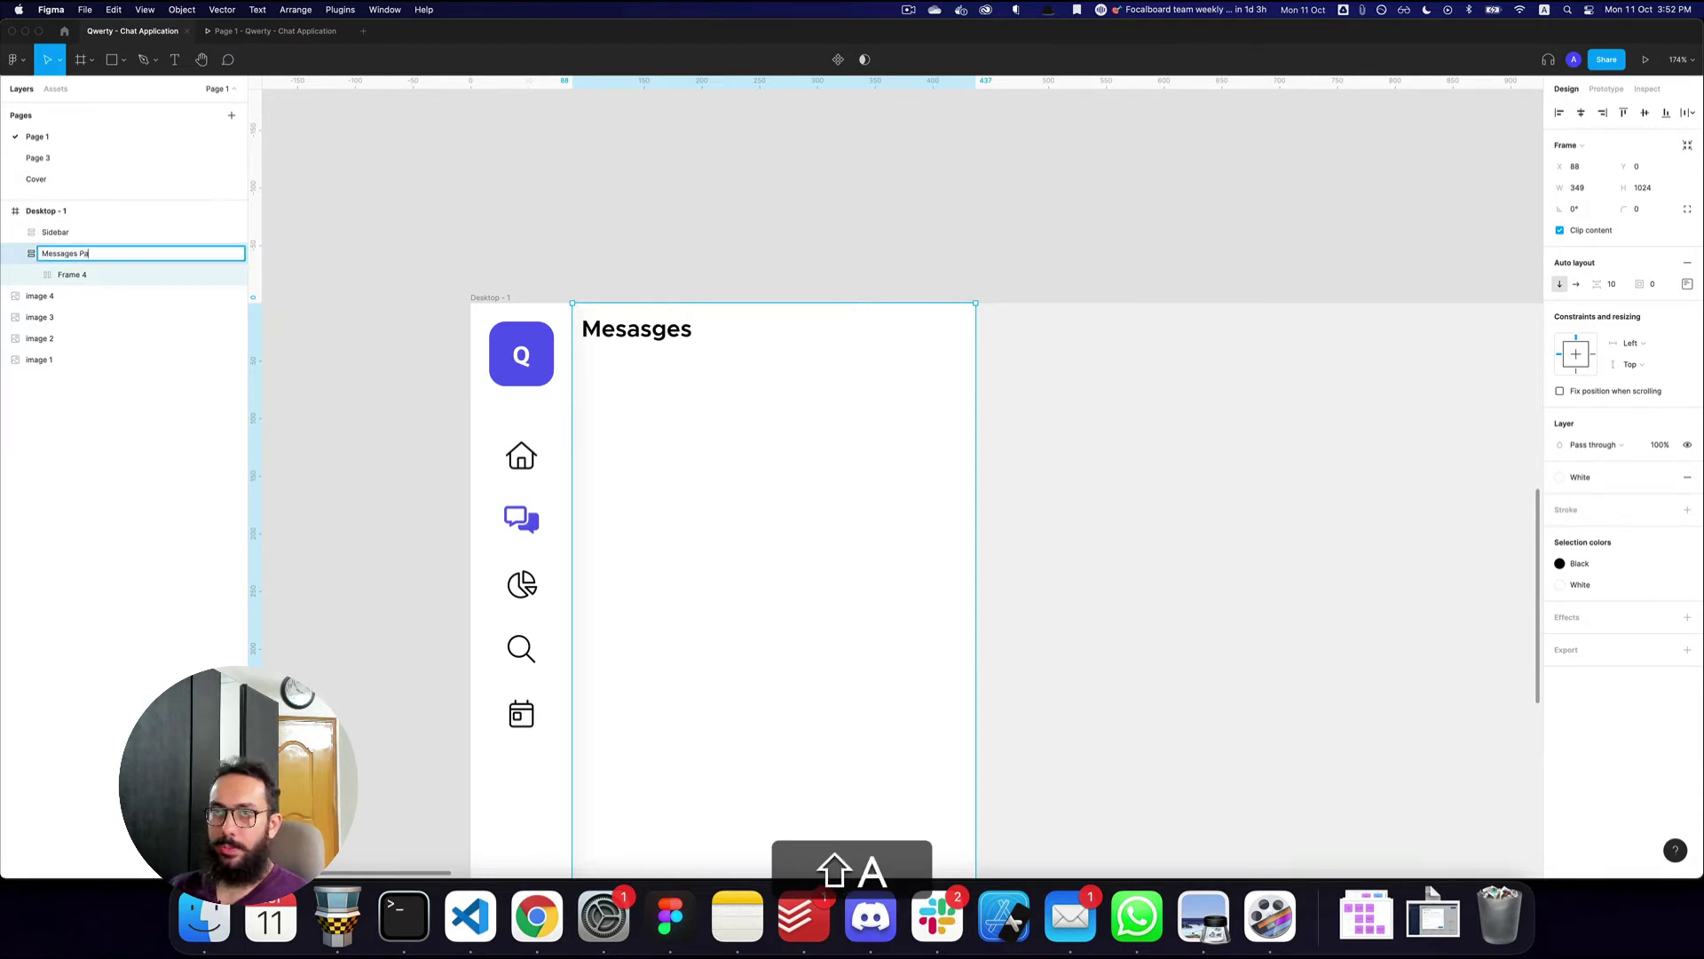
key(Return)
key(Return)
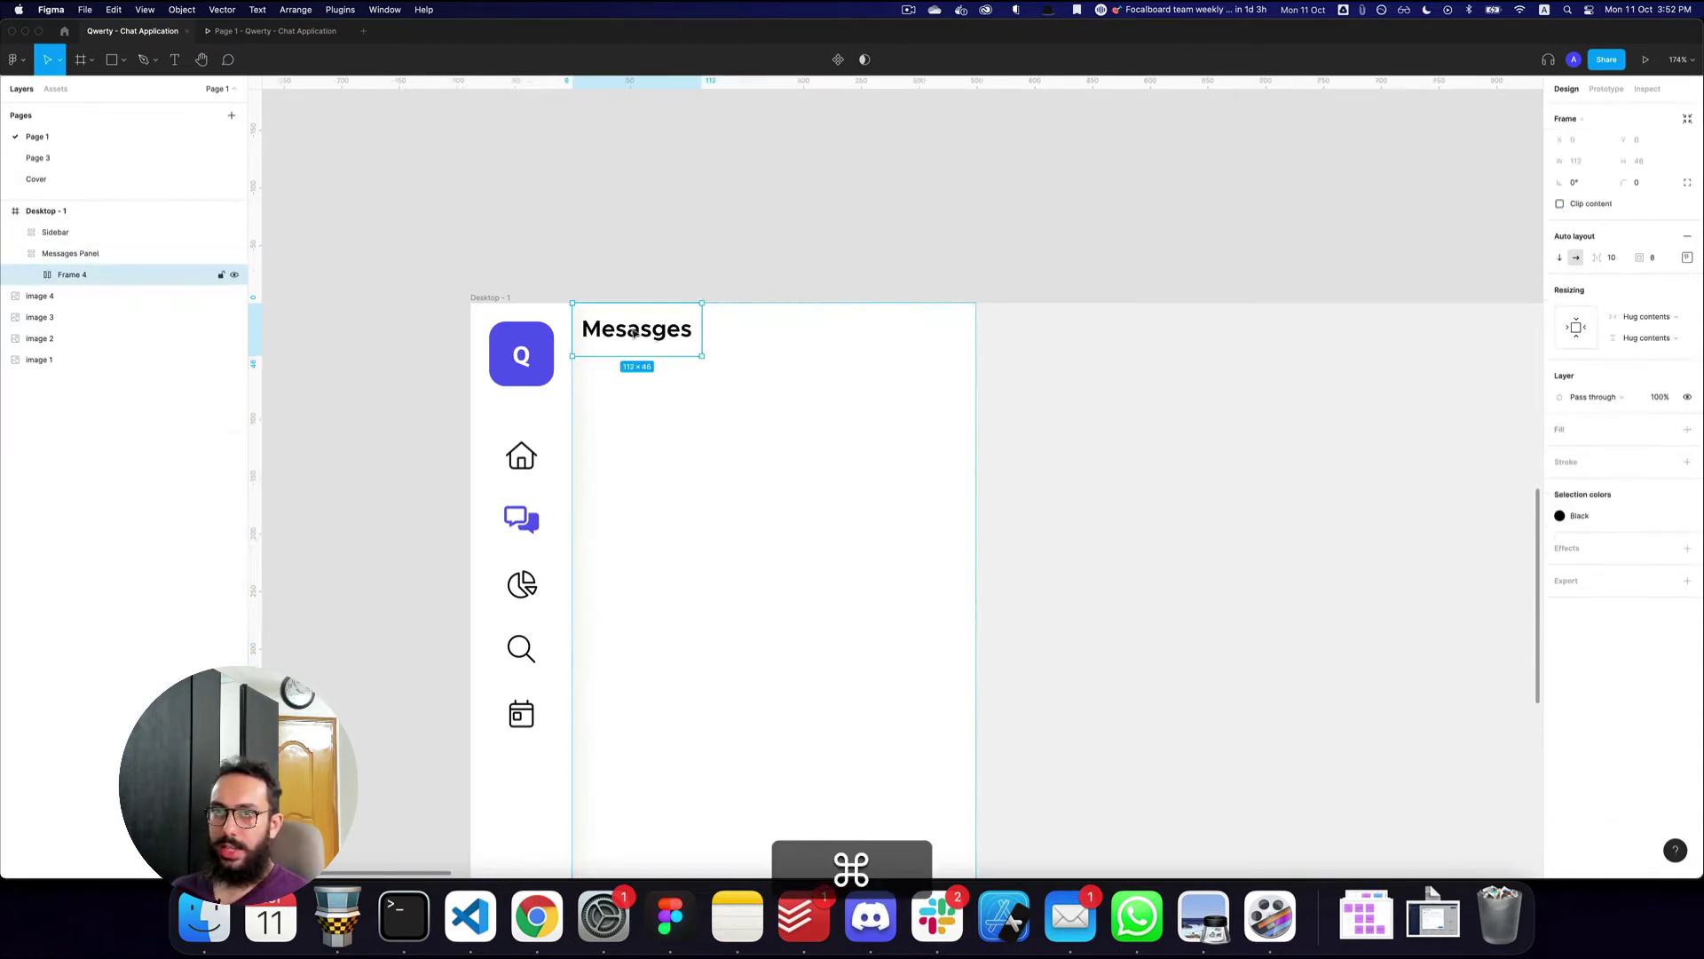
key(super+r)
text(Header)
key(Return)
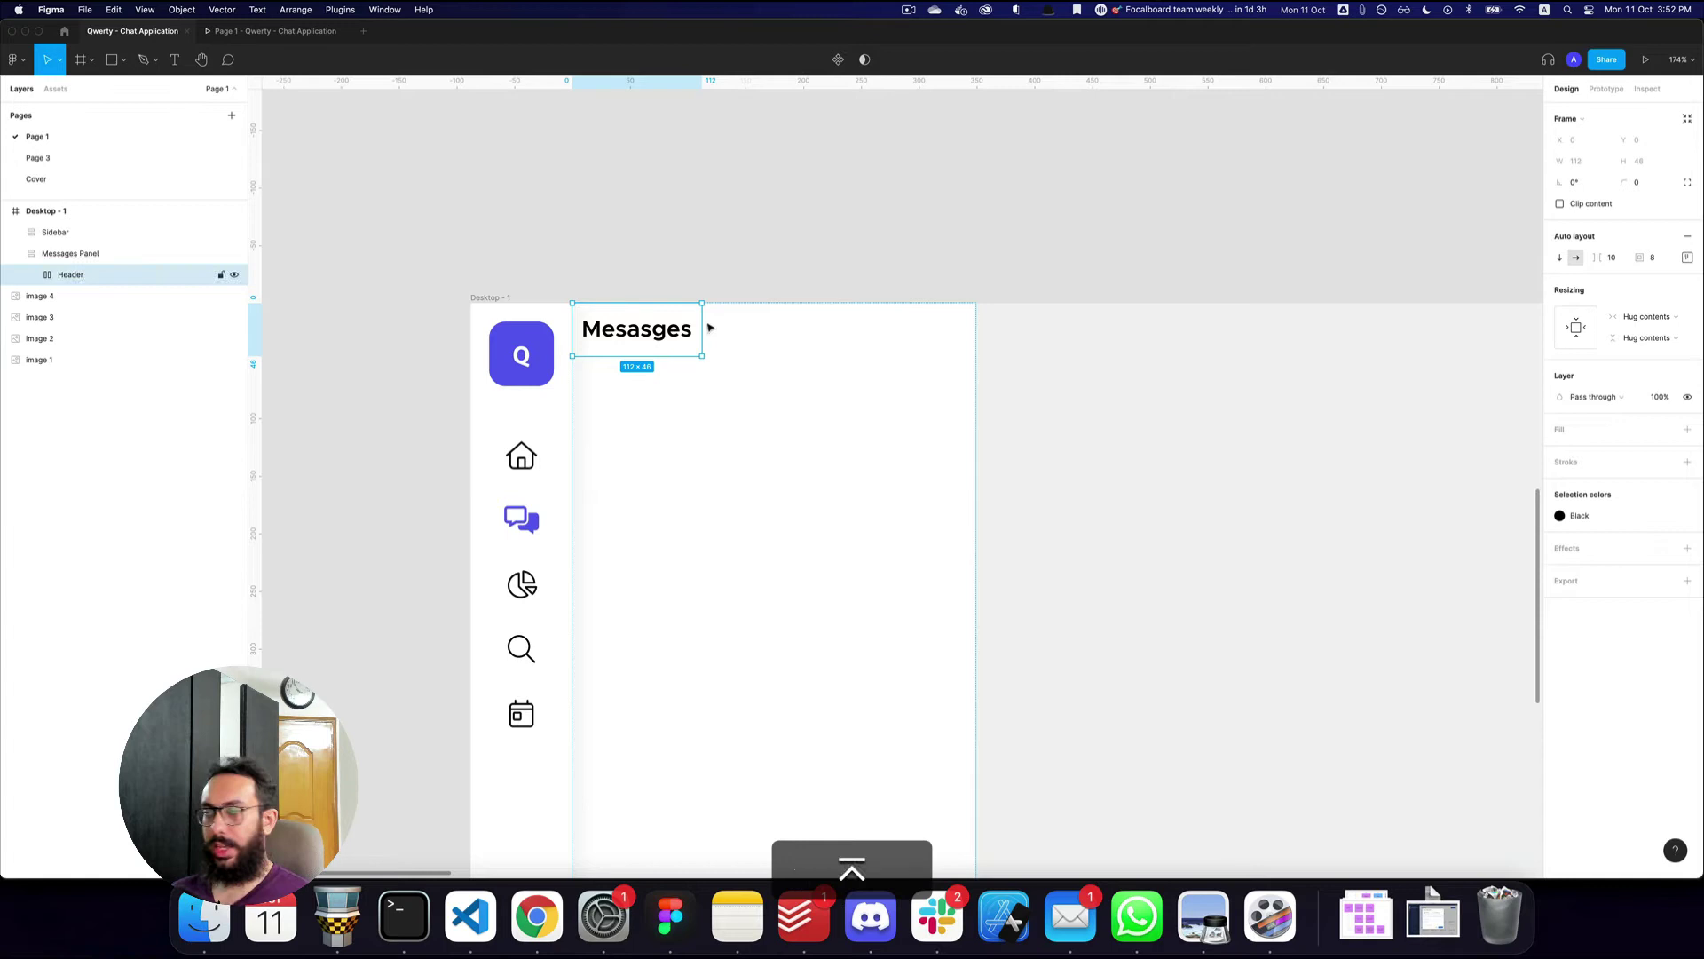
- Set the Header frame to fill the Messages Panel's full width, and select its title text
click(1595, 328)
super+click(667, 333)
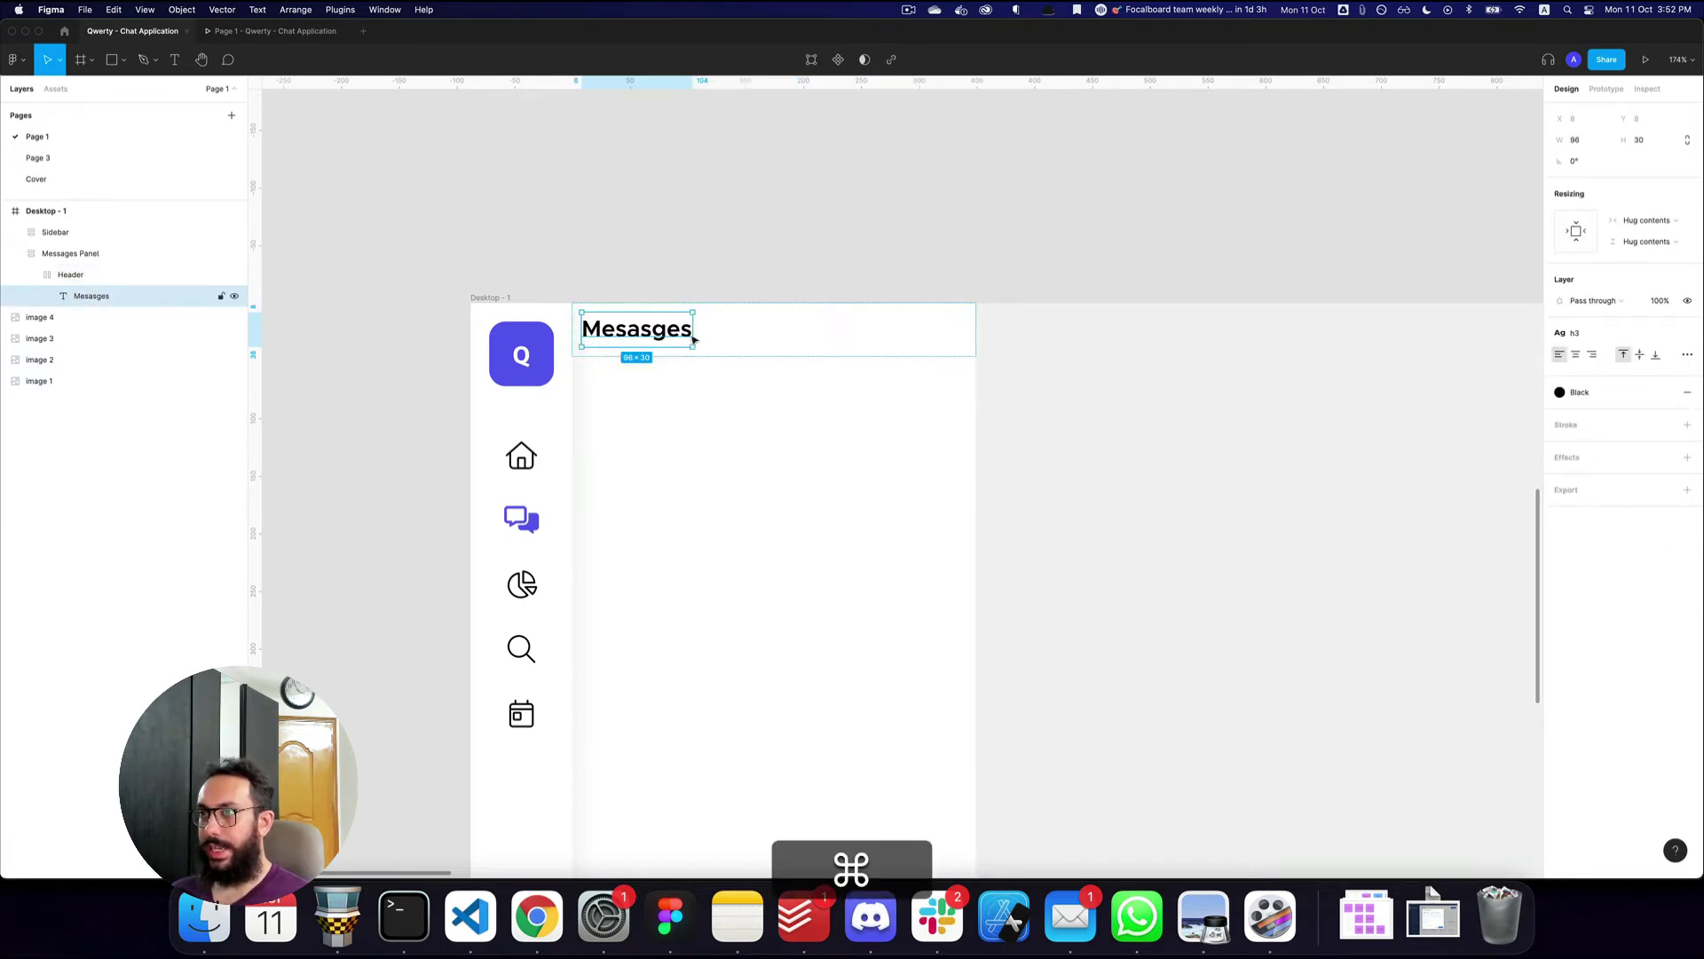
- Duplicate the title text in the Header, detach the copy's text style and set its font size to 12
key(super+d)
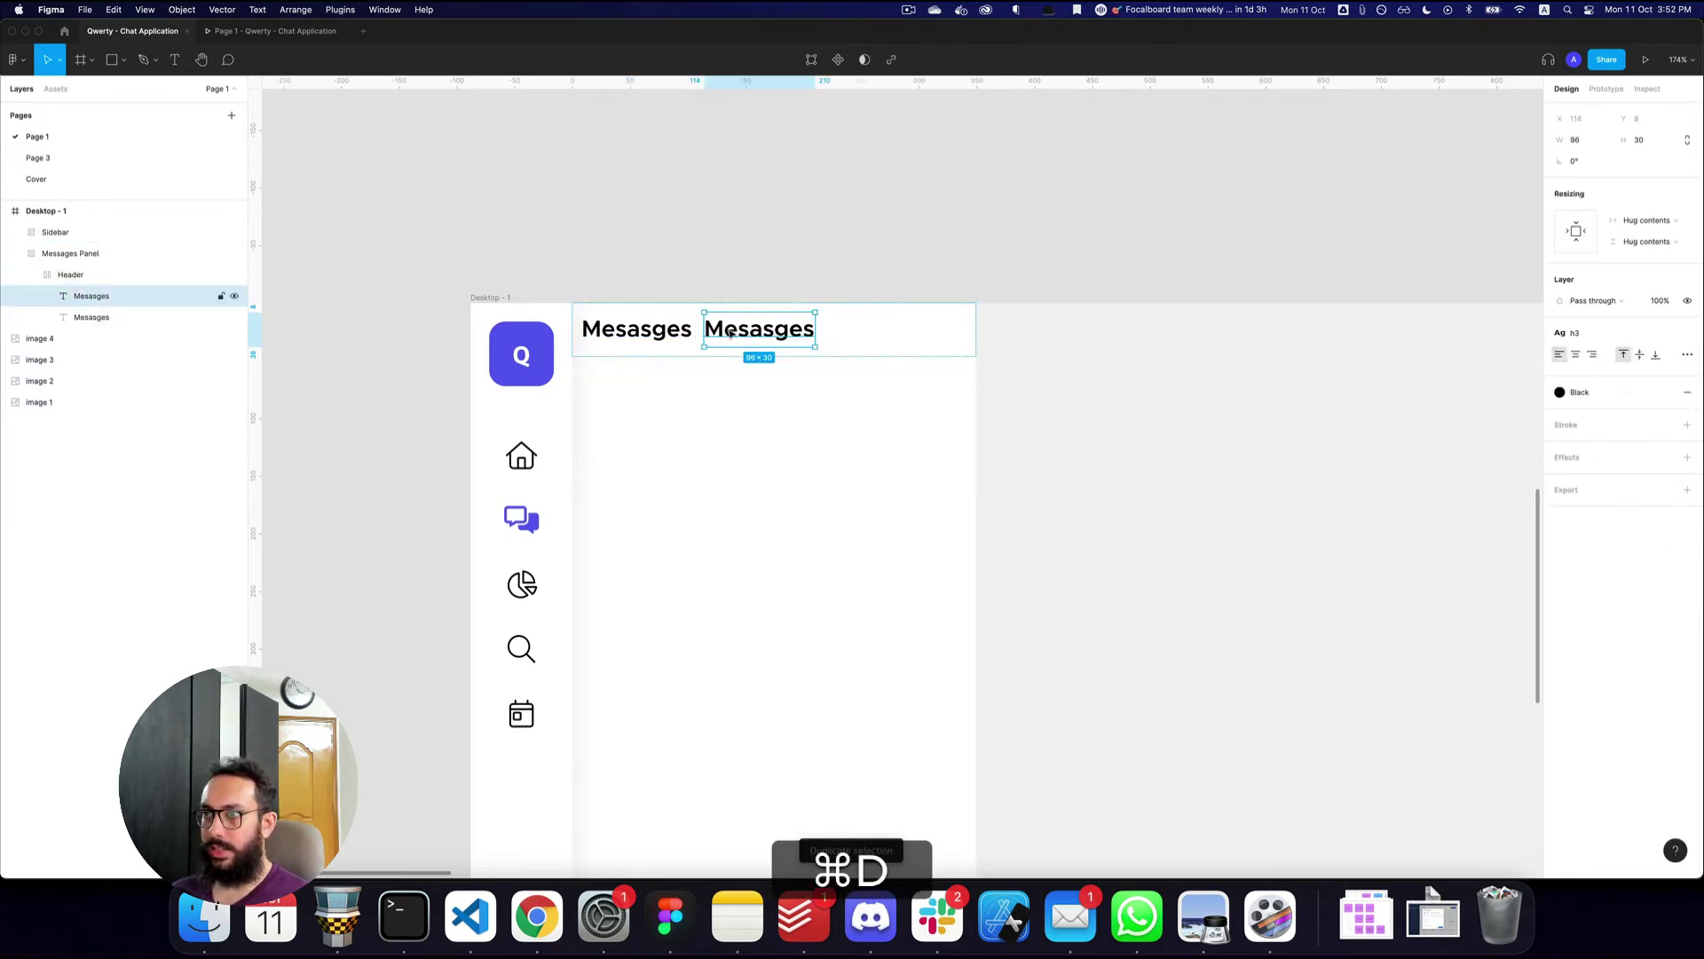
double_click(772, 328)
key(Escape)
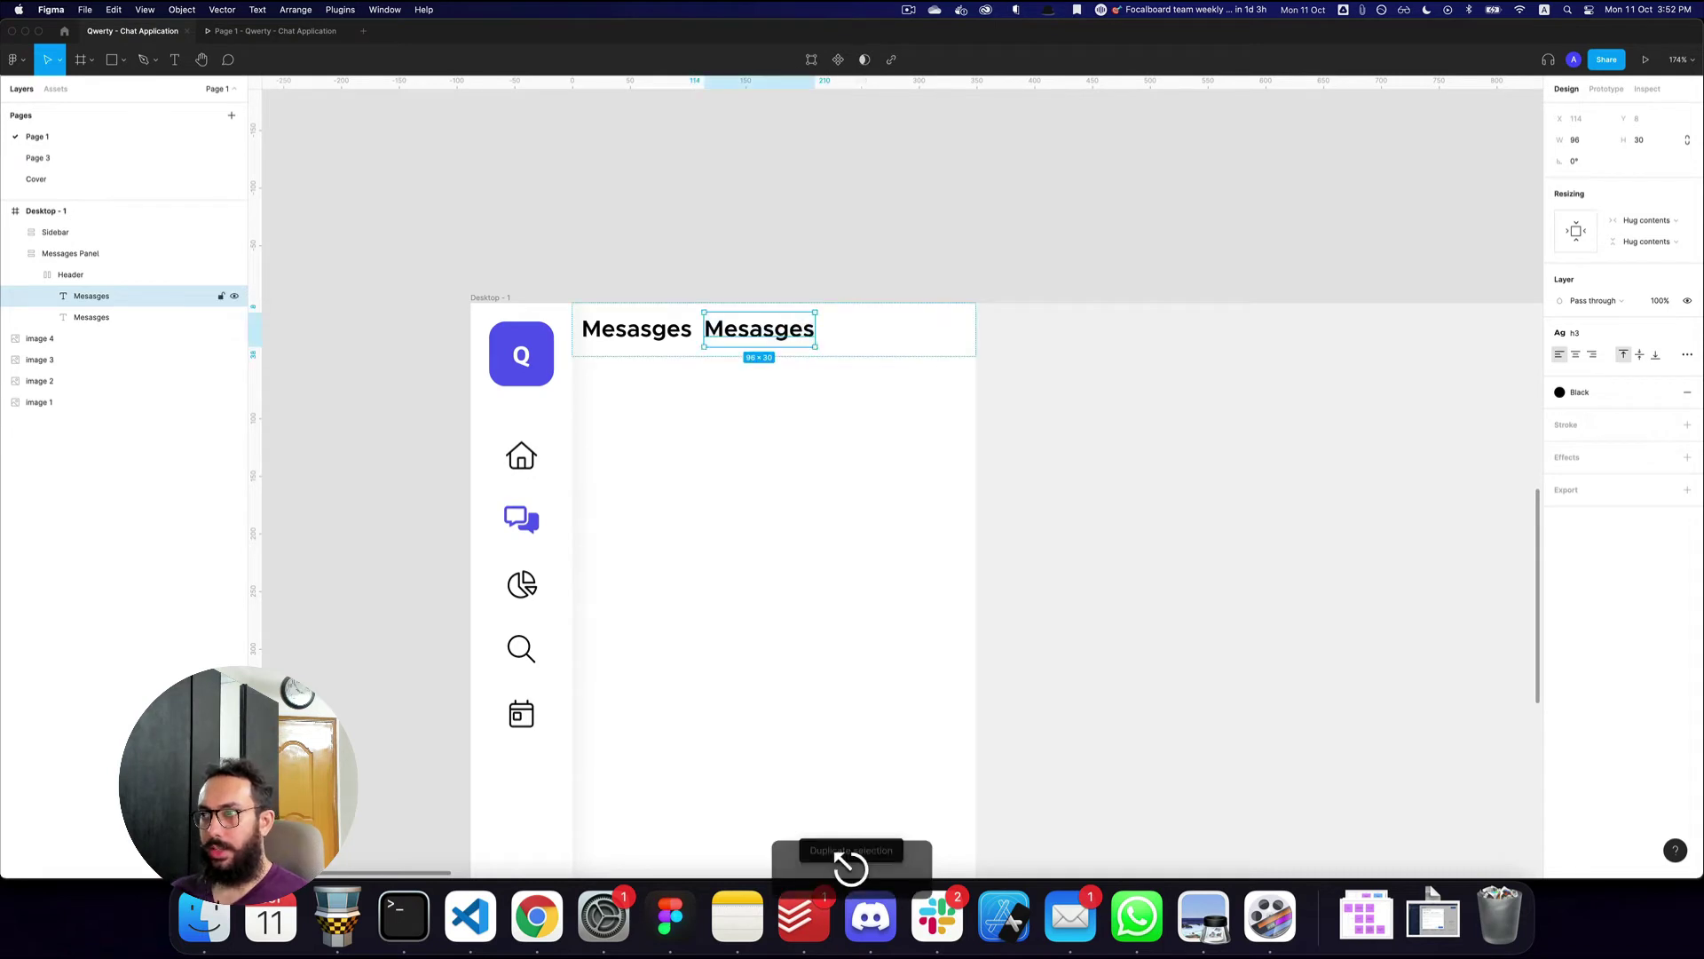
click(1687, 333)
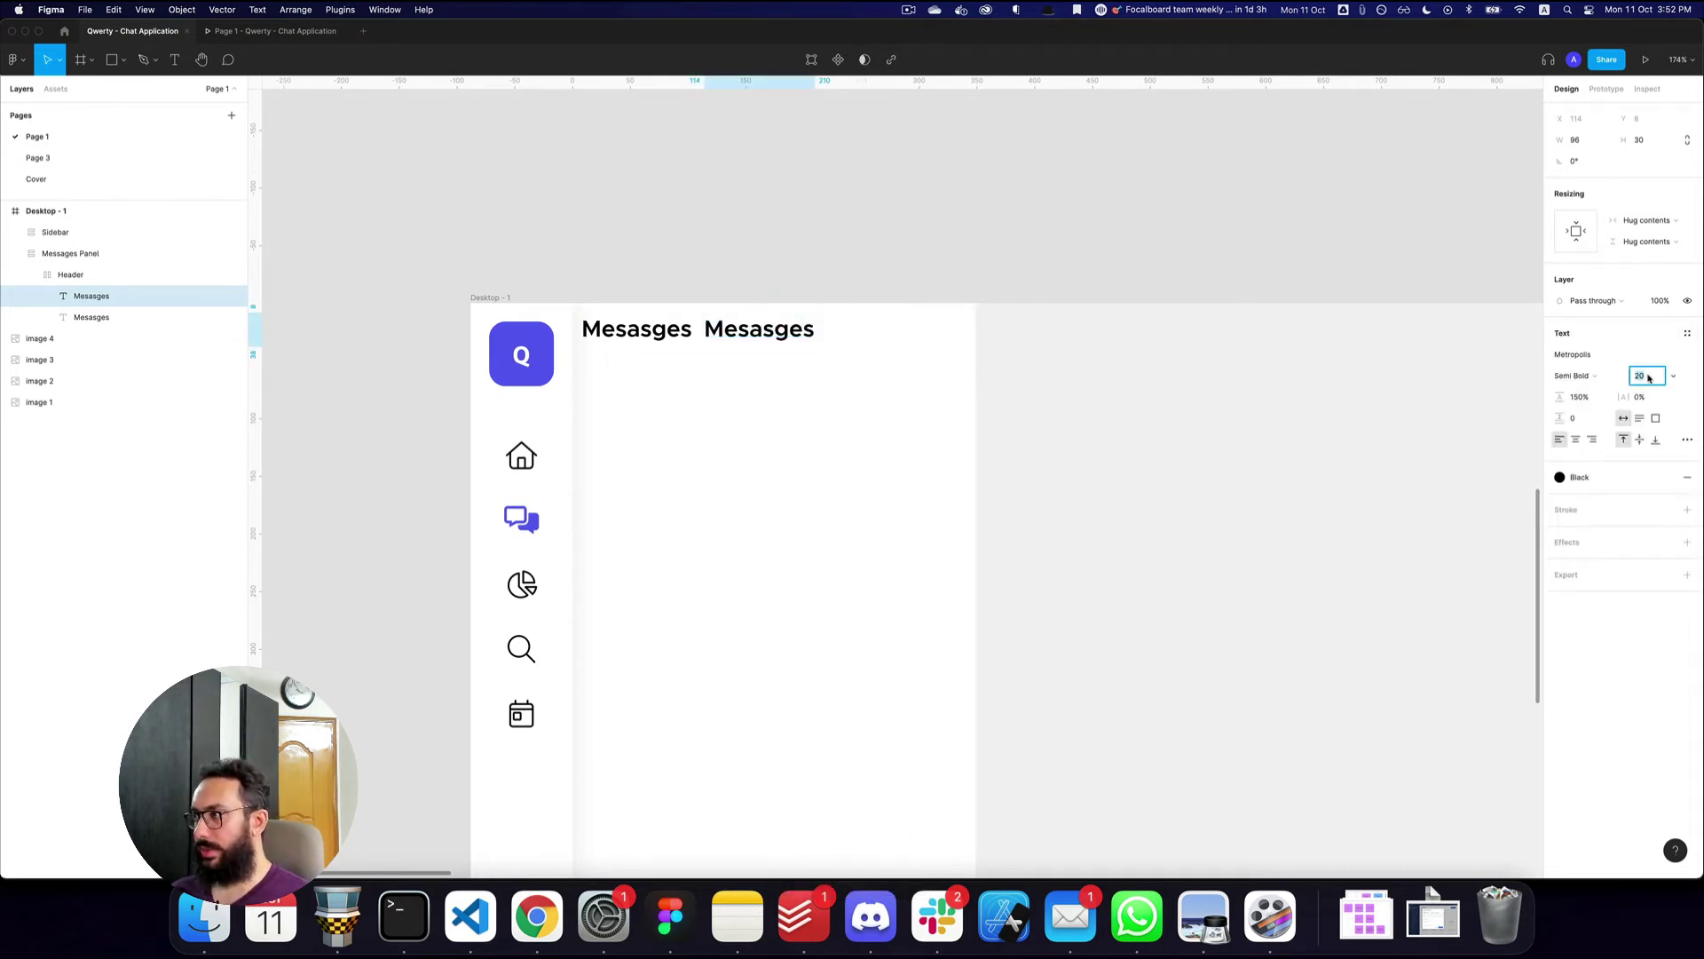
text(12)
key(Return)
- Change the wording of the small duplicated text to "12"
key(z)
click(654, 327)
double_click(850, 328)
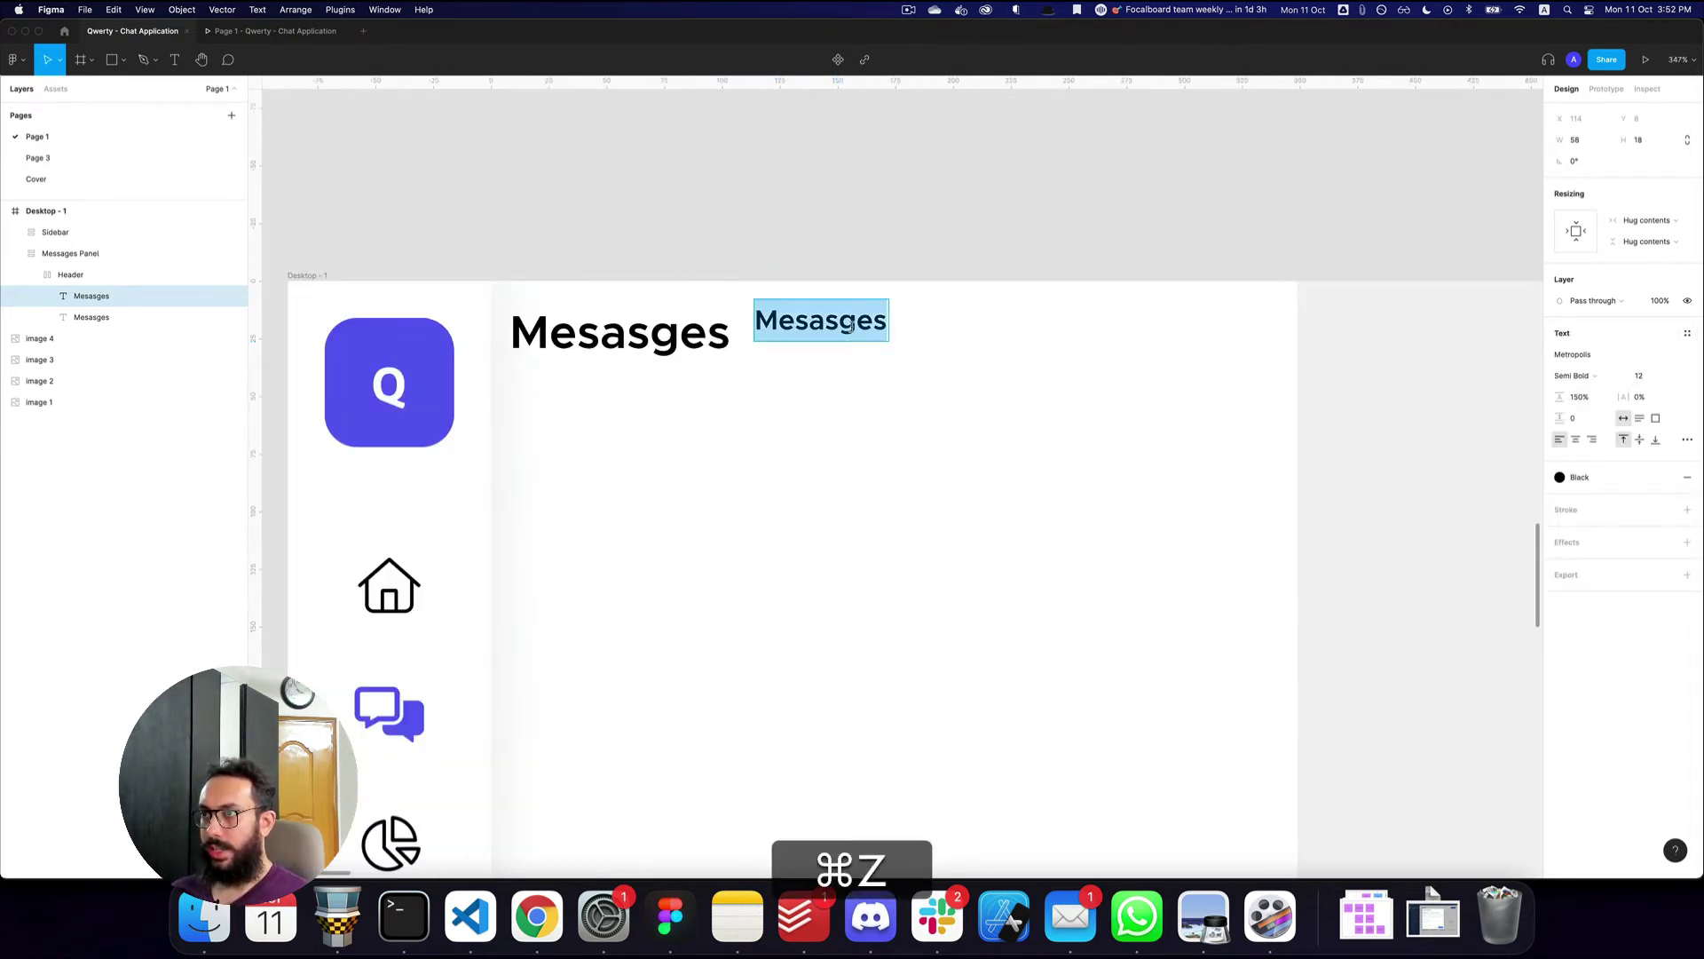
text(12)
key(Escape)
- Wrap the "12" text in its own auto layout frame with 2 vertical and 8 horizontal padding
key(shift+a)
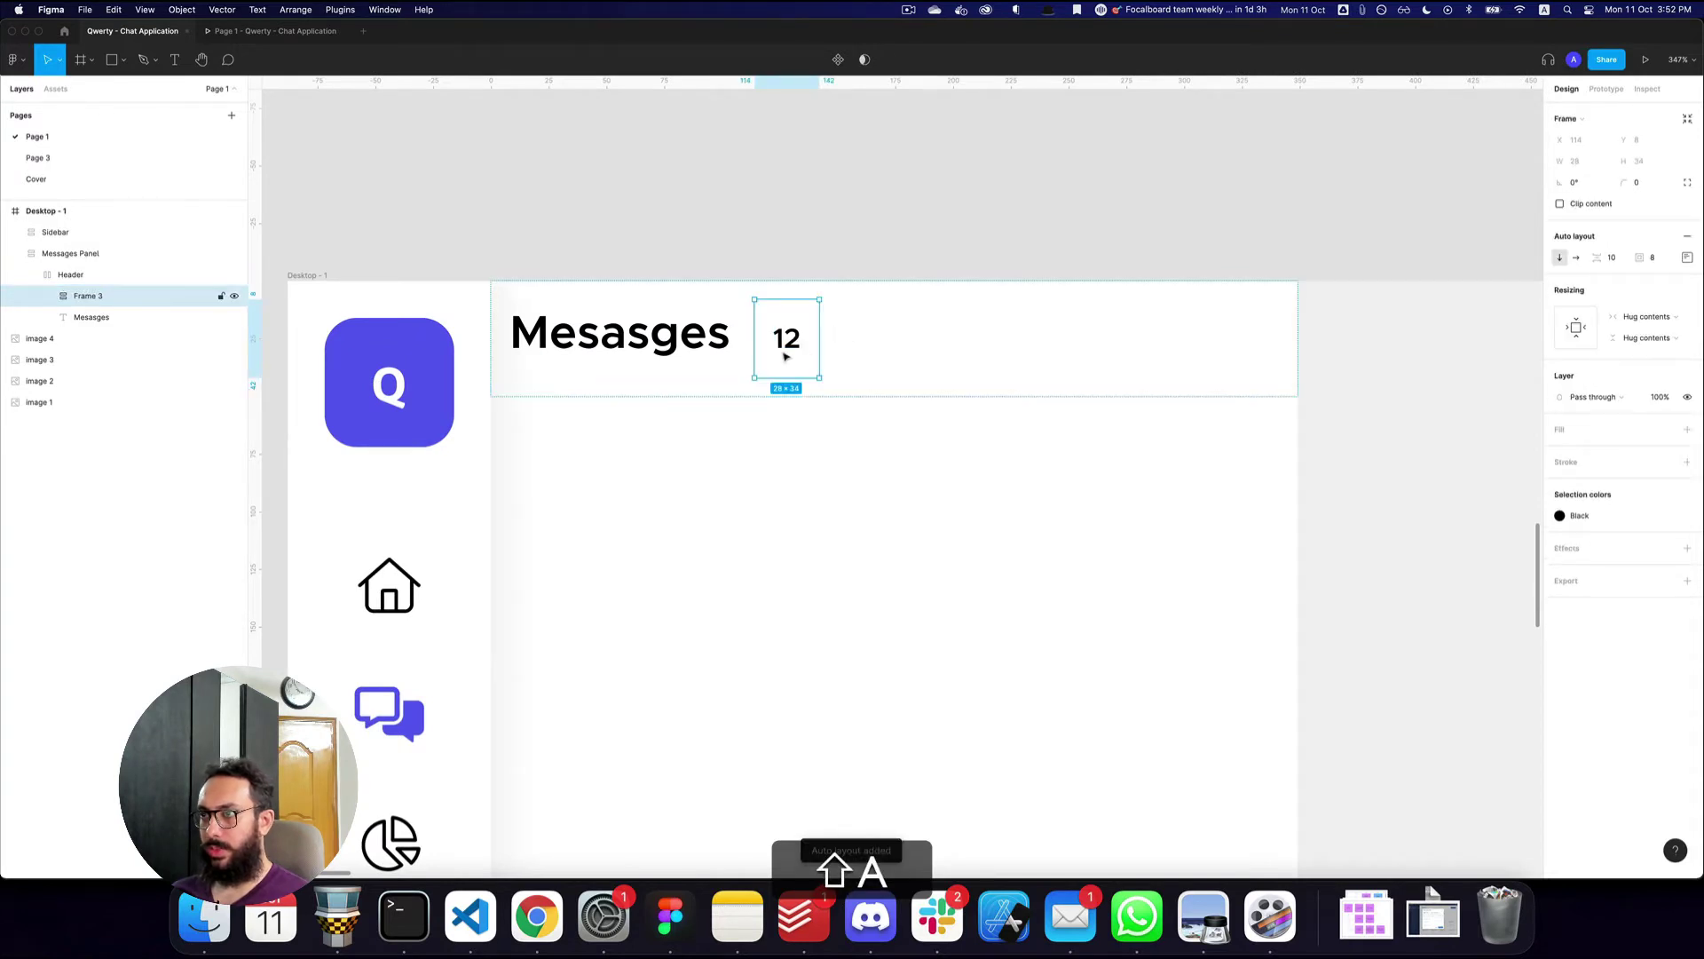
text(2,8)
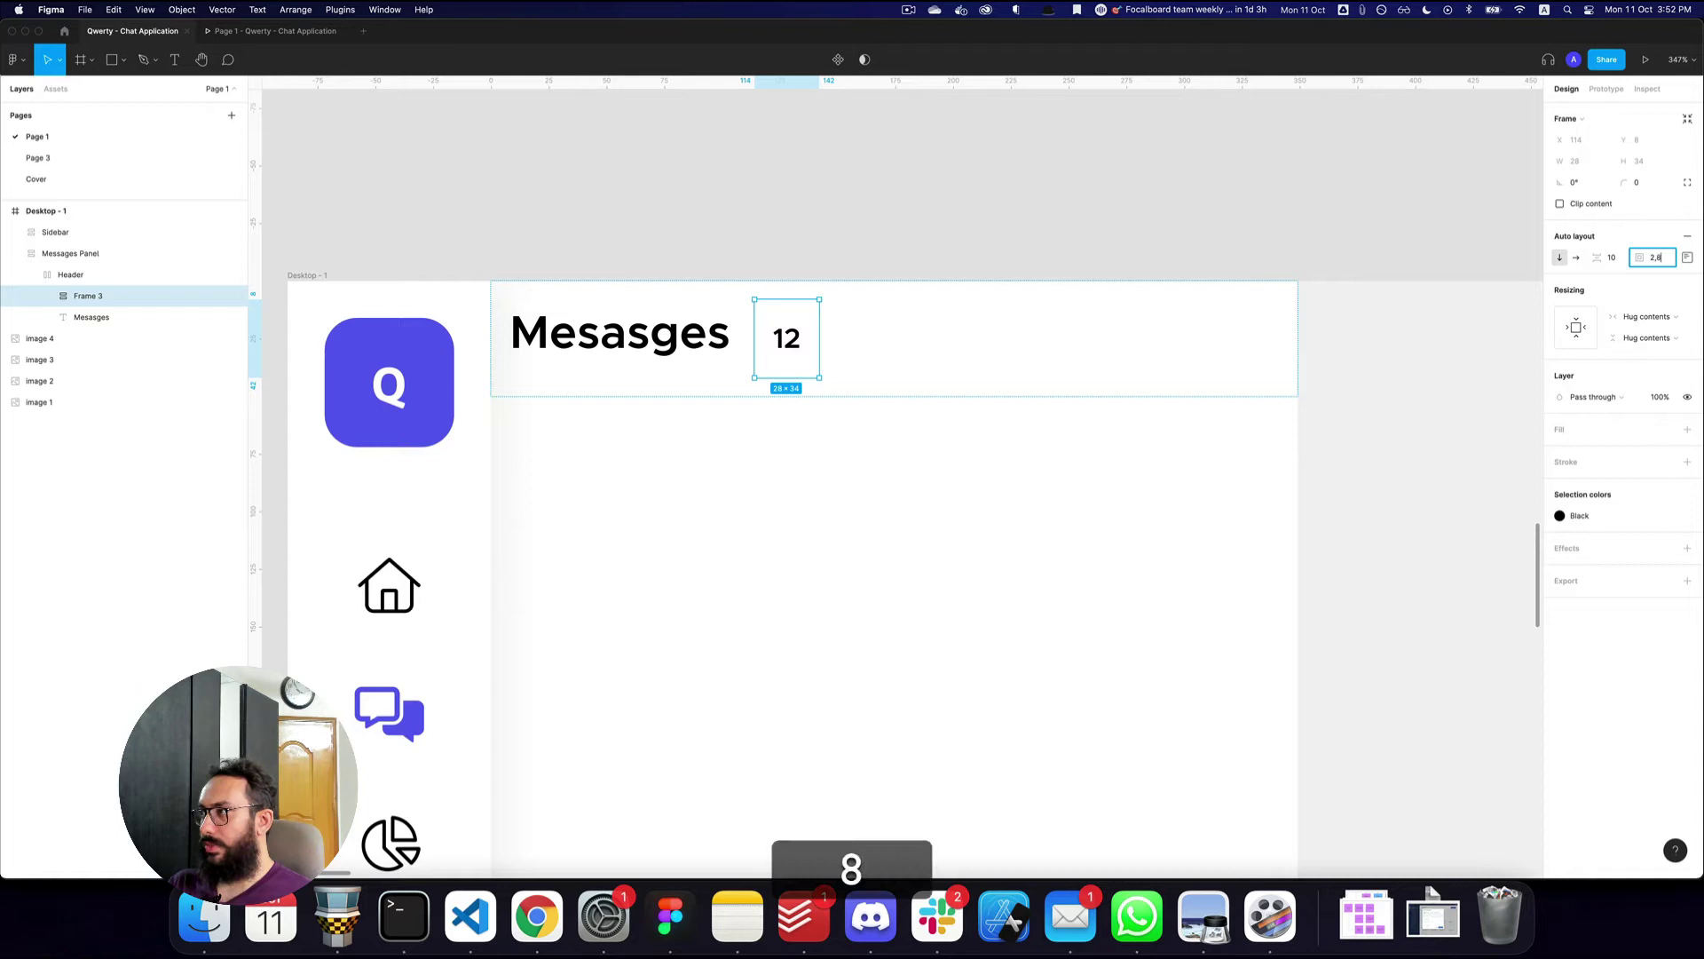
key(Return)
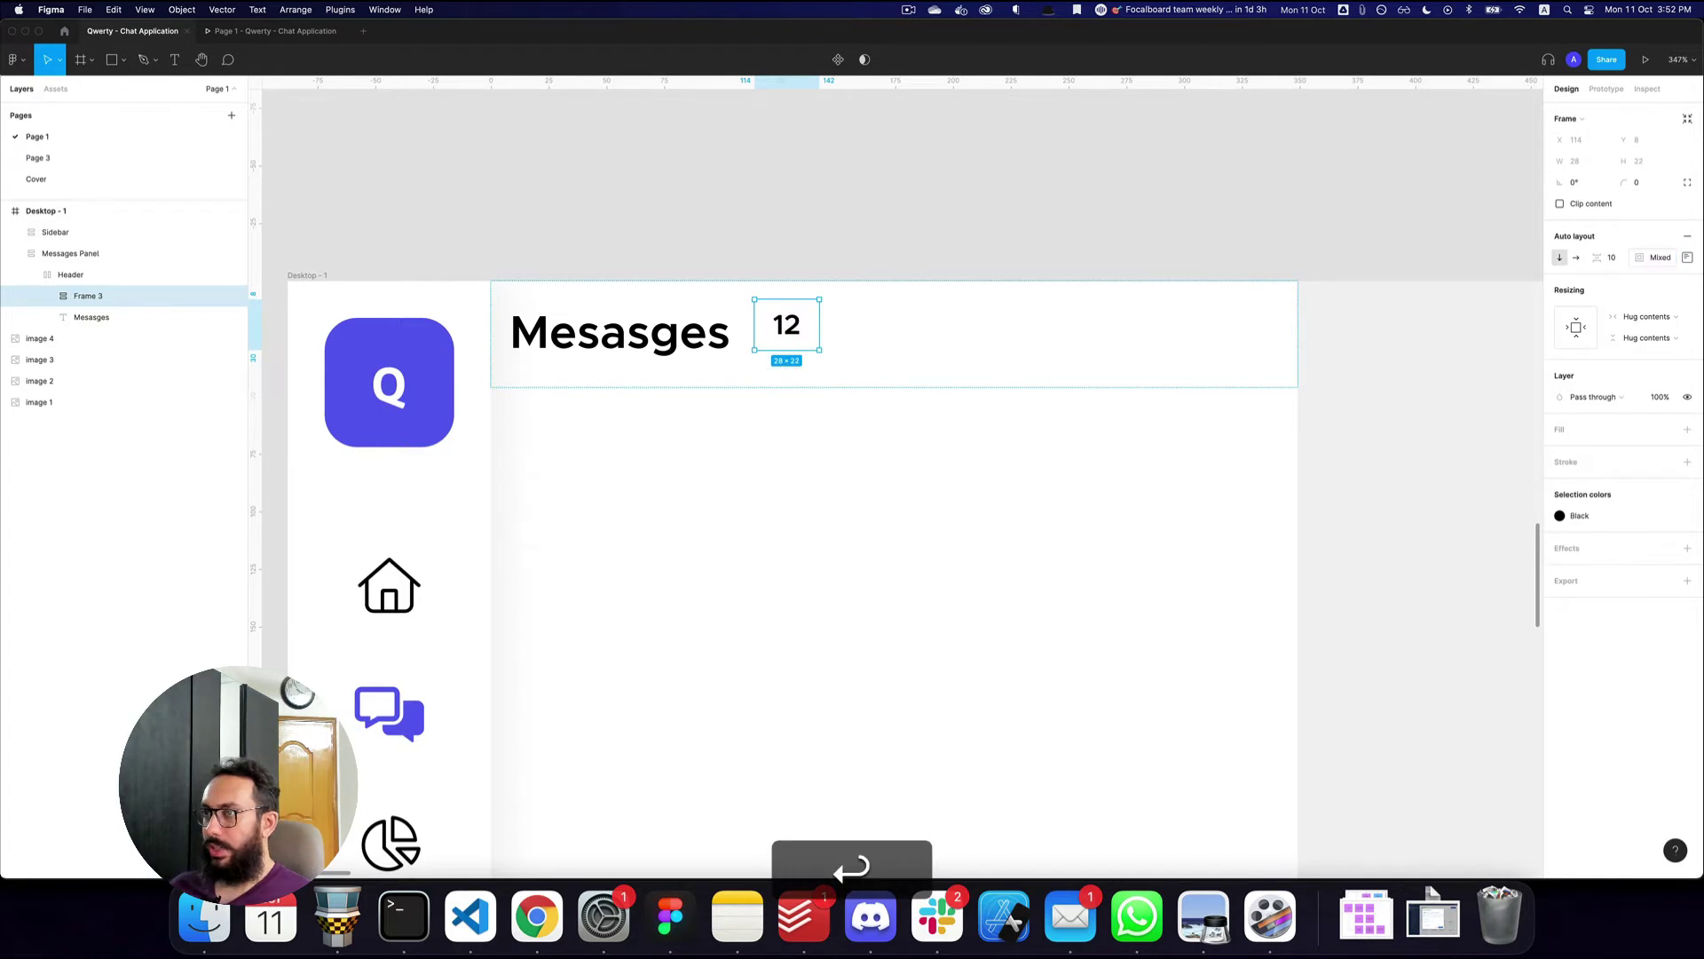
- Fill the "12" badge frame with the Gray:200 color style and set its corner radius to 24
click(1665, 432)
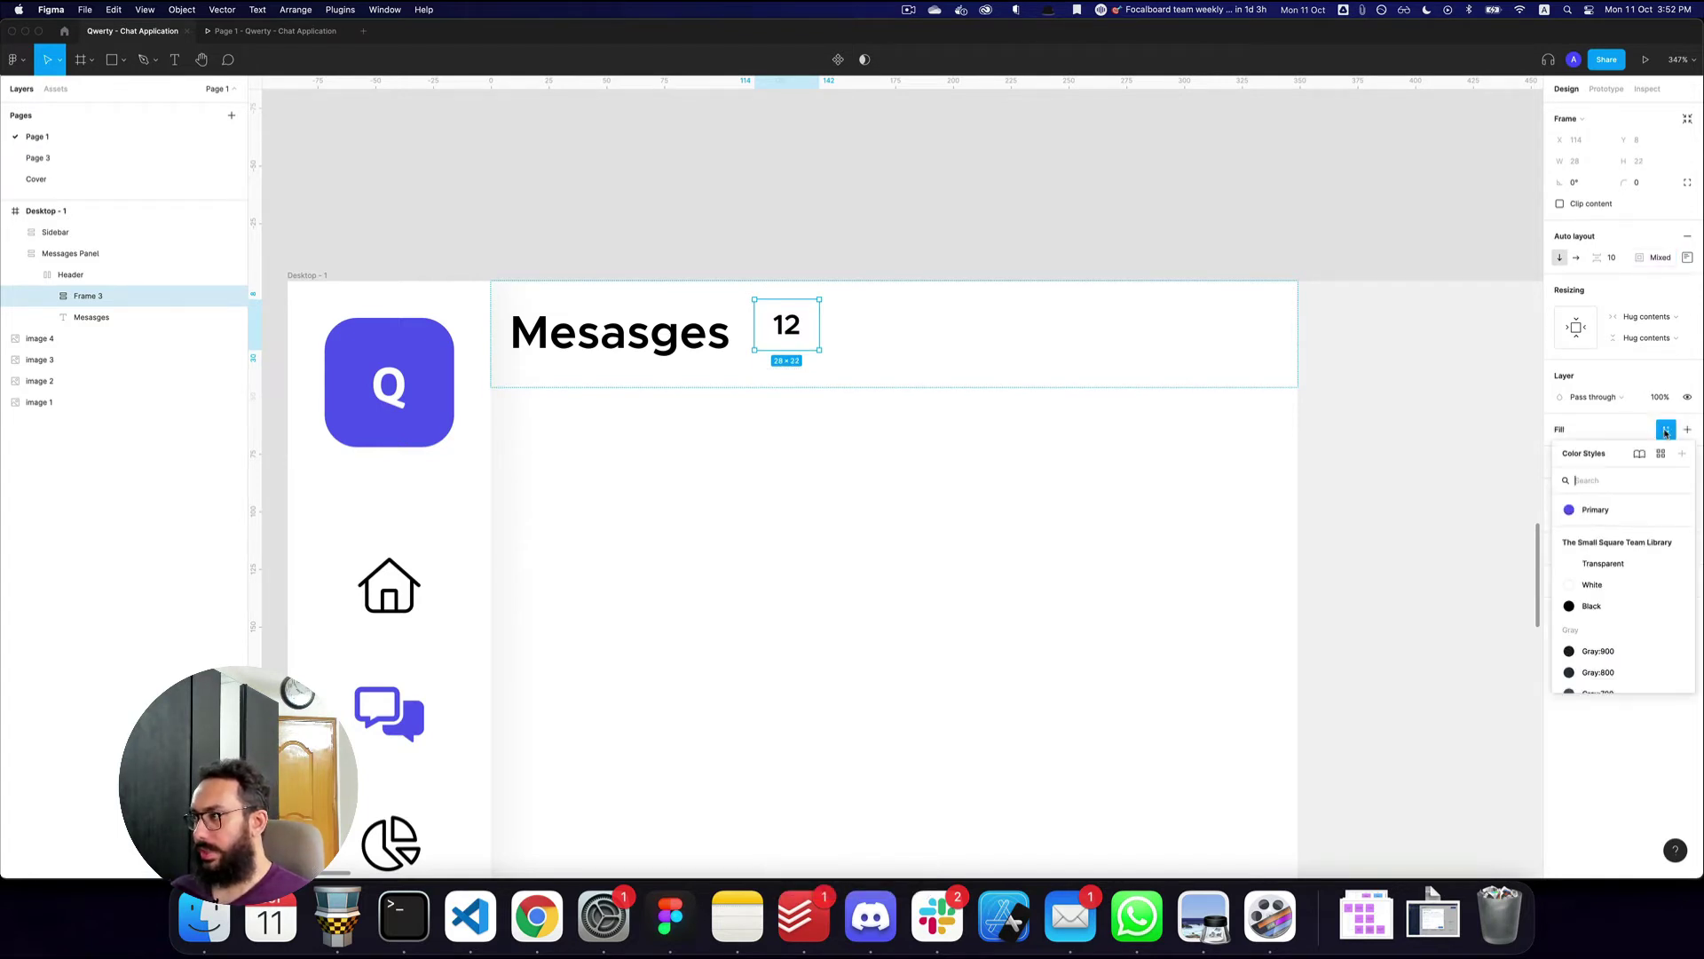
text(b)
text(y)
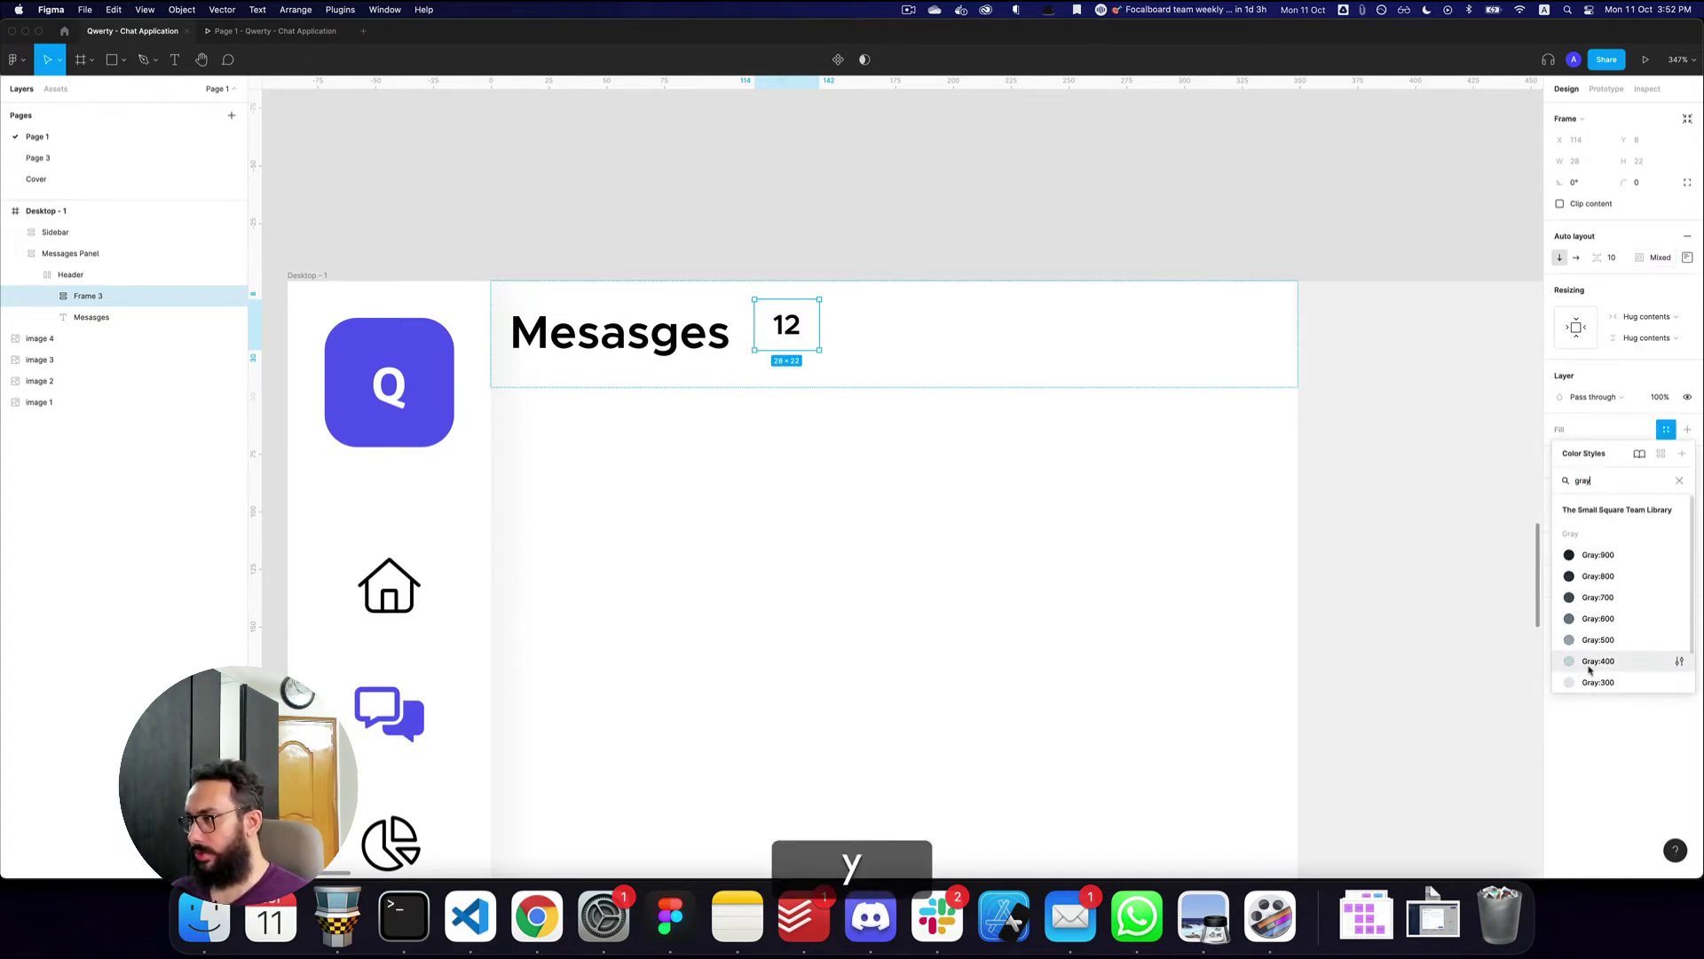
click(1601, 672)
click(1642, 183)
text(24)
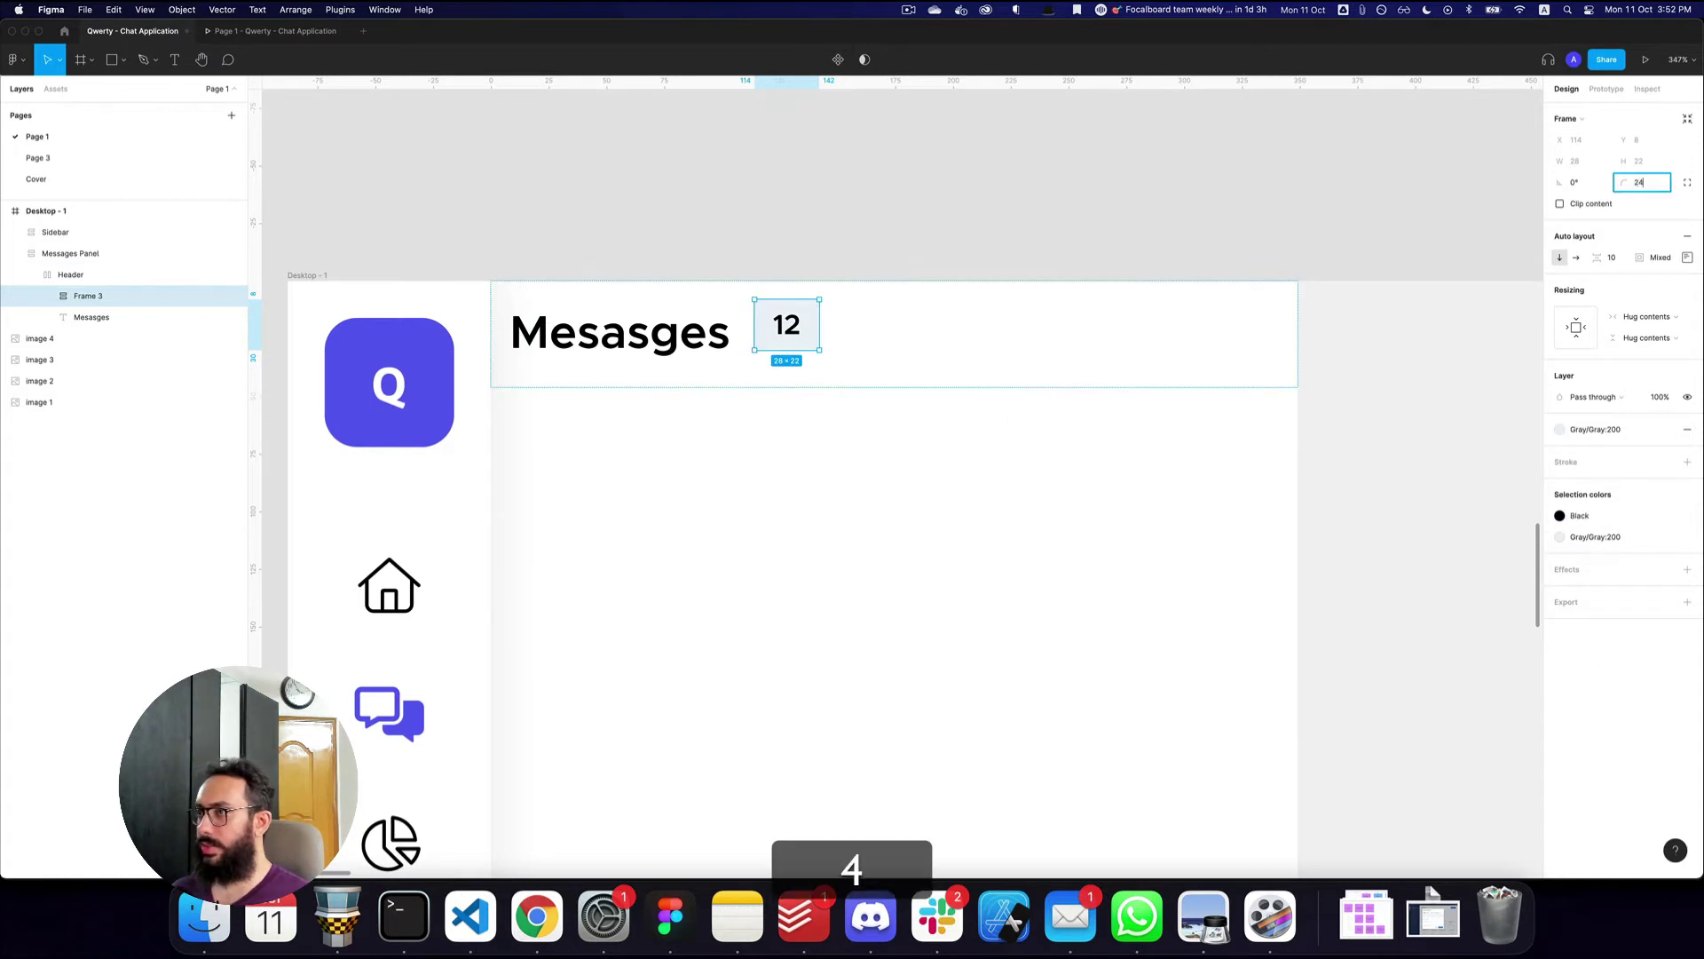
key(Return)
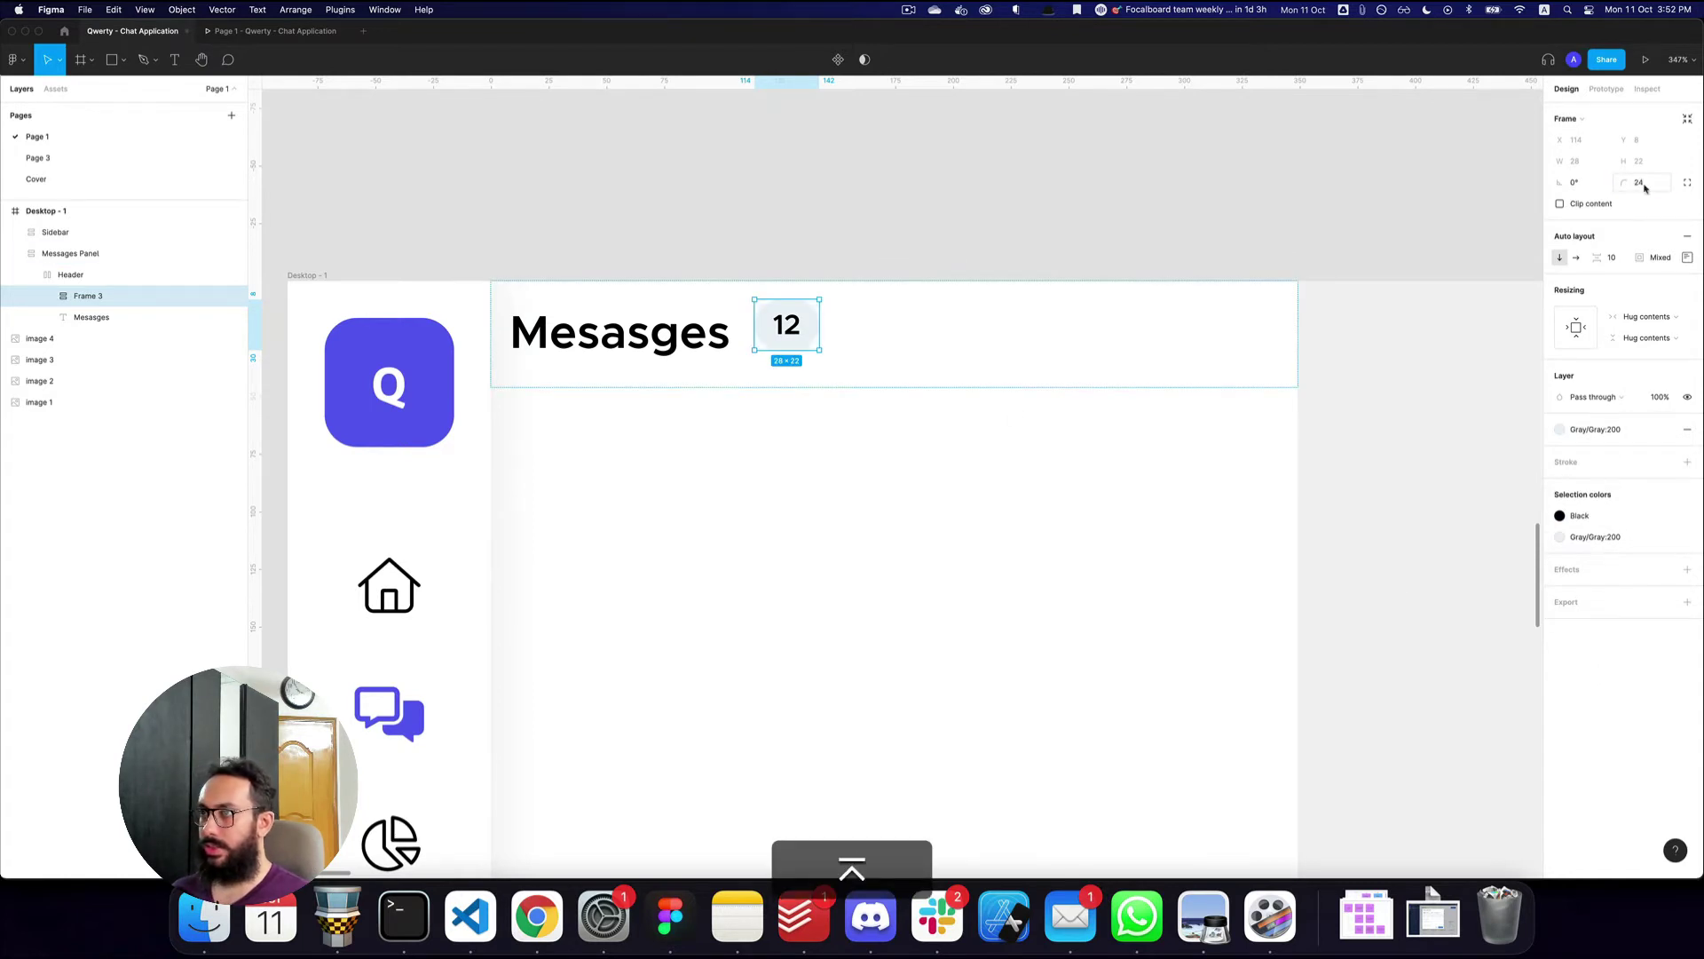
- Align the Header's contents to the left and vertically centred
super+click(898, 325)
click(1686, 258)
click(1631, 313)
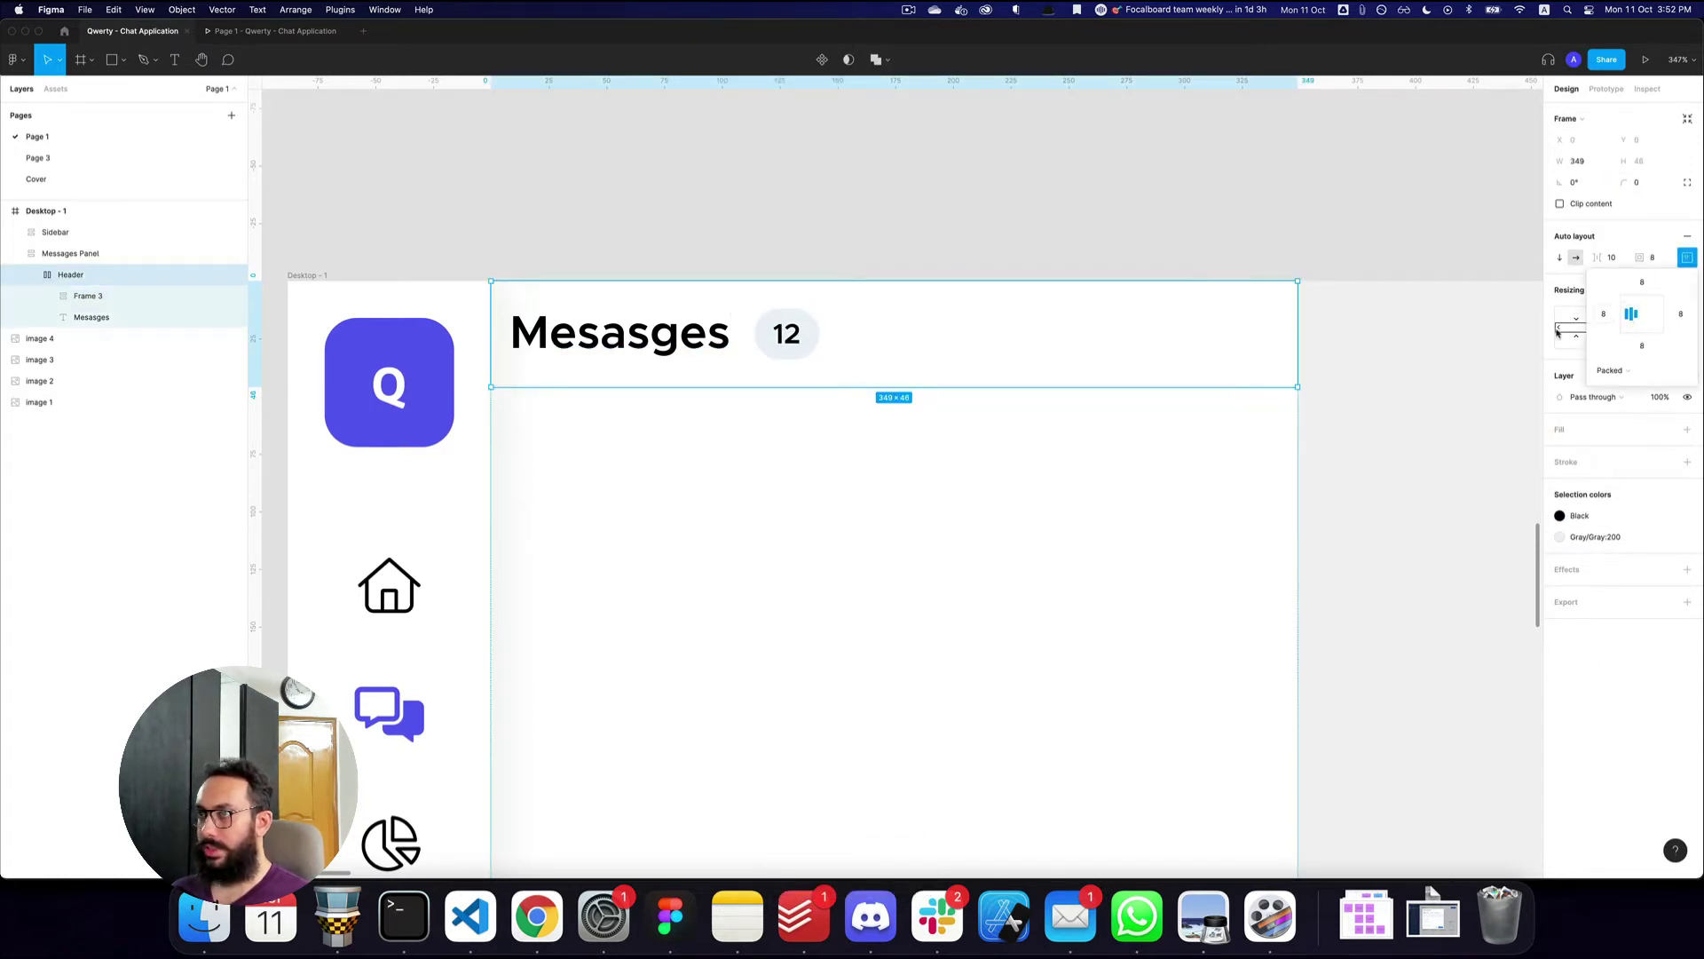
- Group the title and the "12" badge in an auto layout frame aligned left and vertically centred, then select the Header
click(765, 343)
shift+click(621, 334)
key(shift+a)
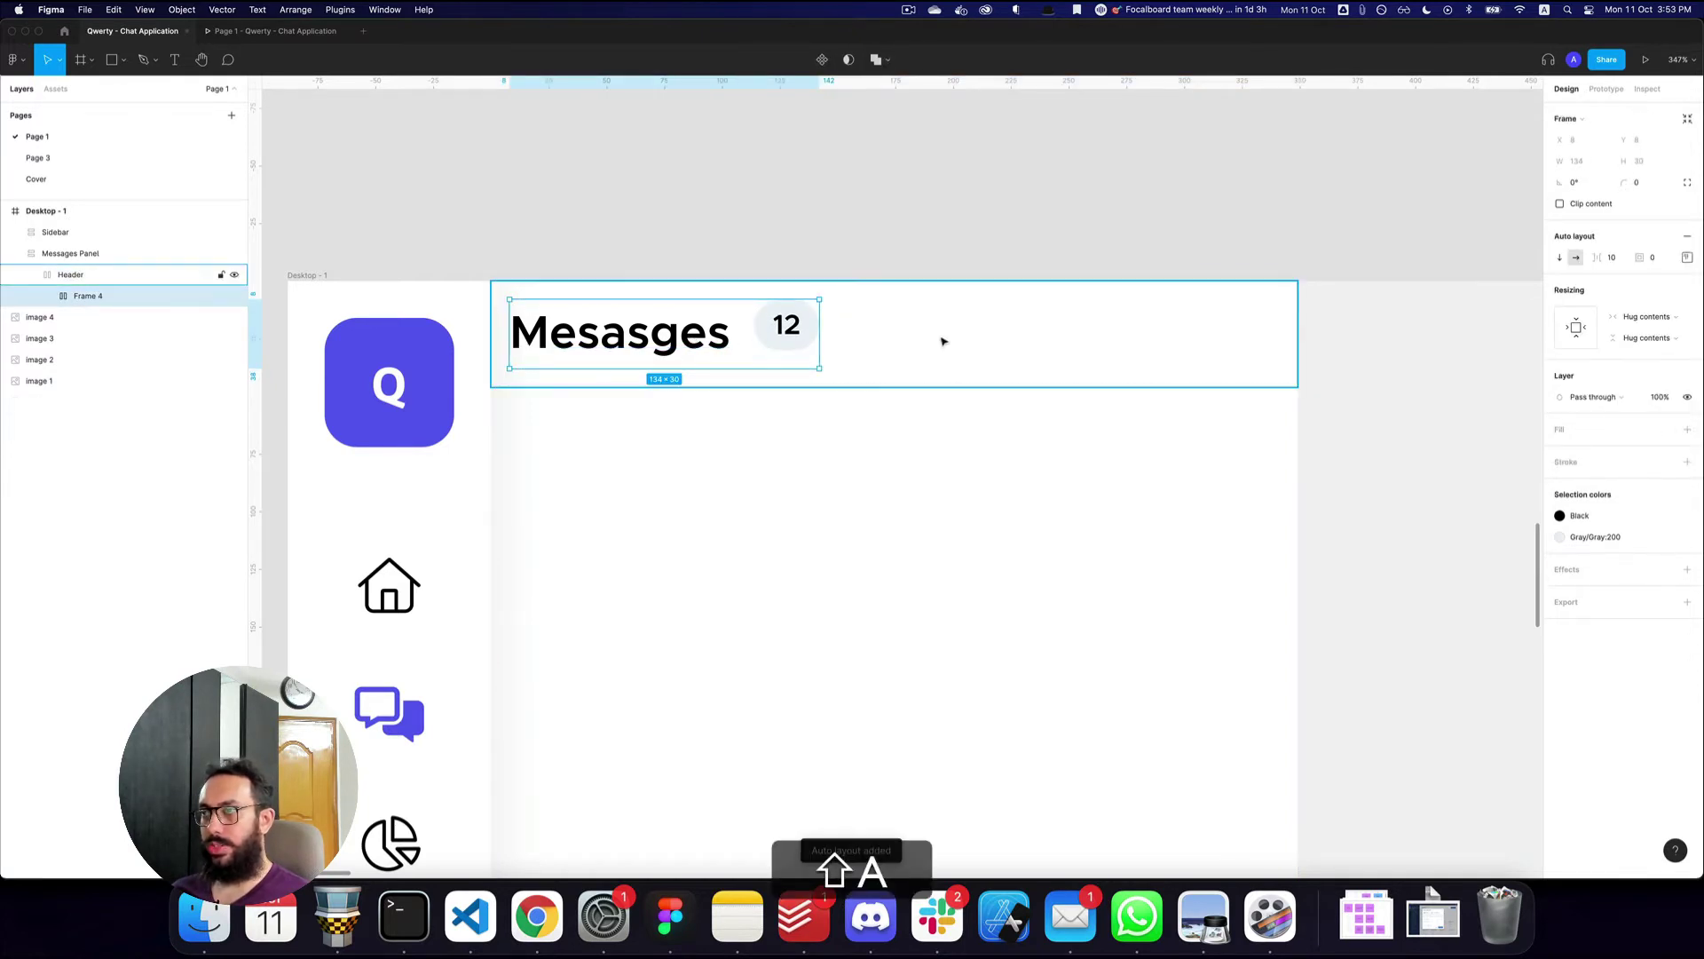
click(1686, 257)
click(1631, 314)
click(913, 380)
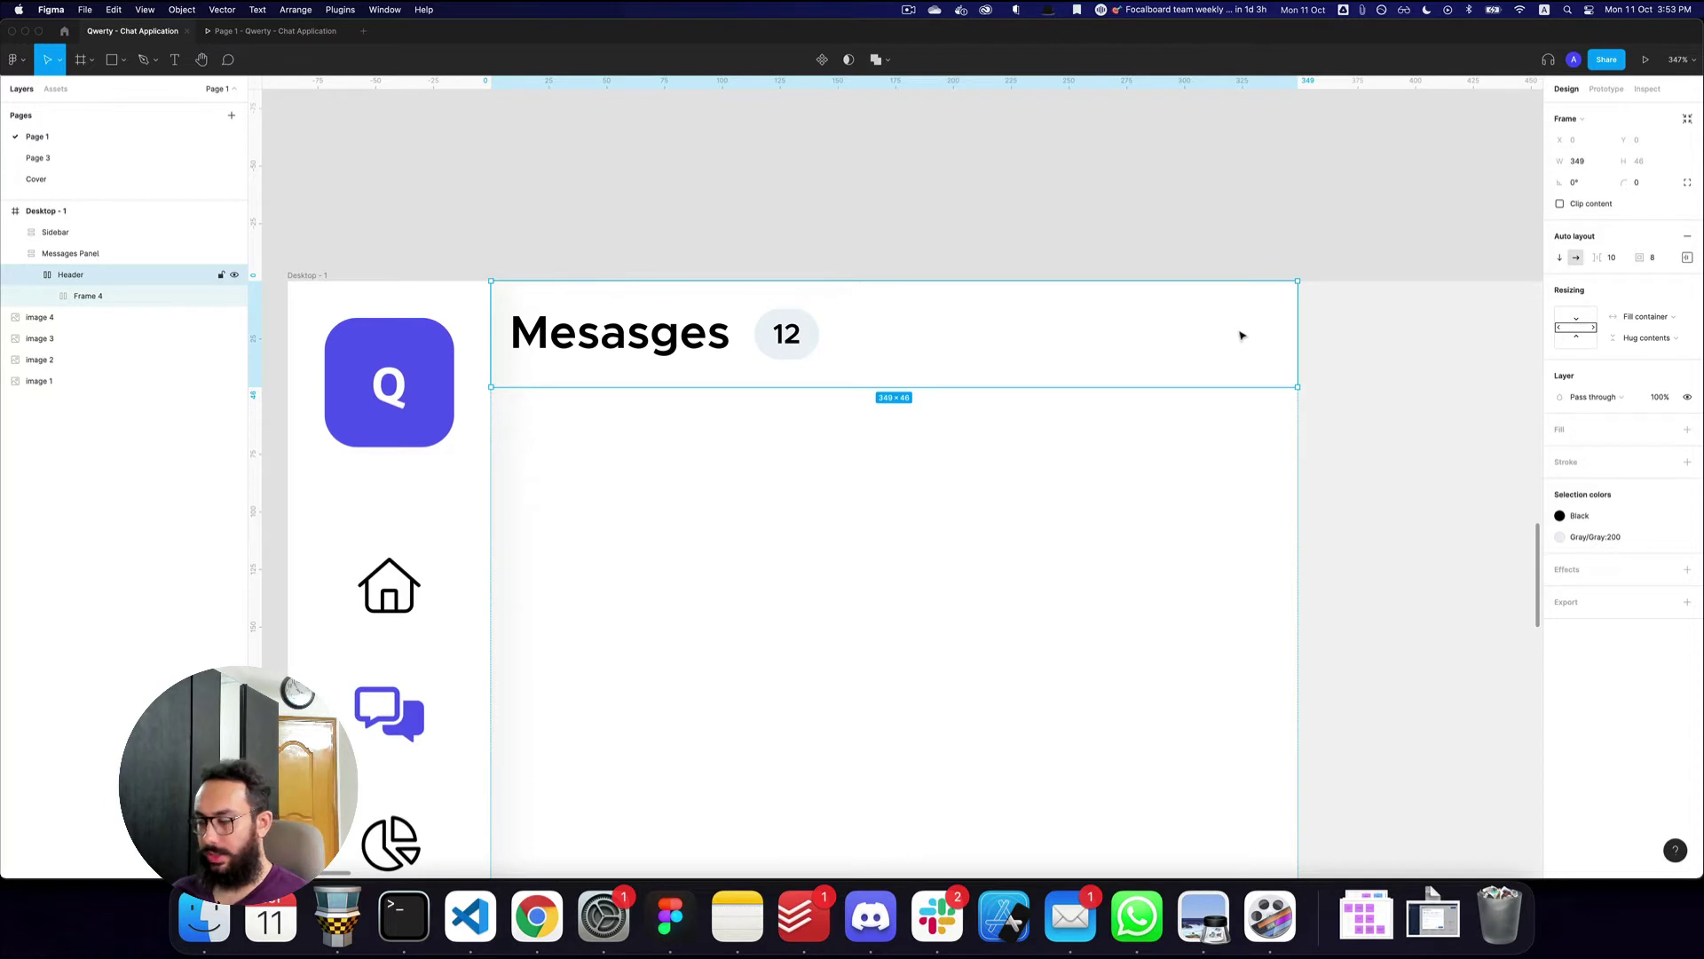
- Draw a 32 × 32 frame inside the Header for a round button
key(o)
key(a)
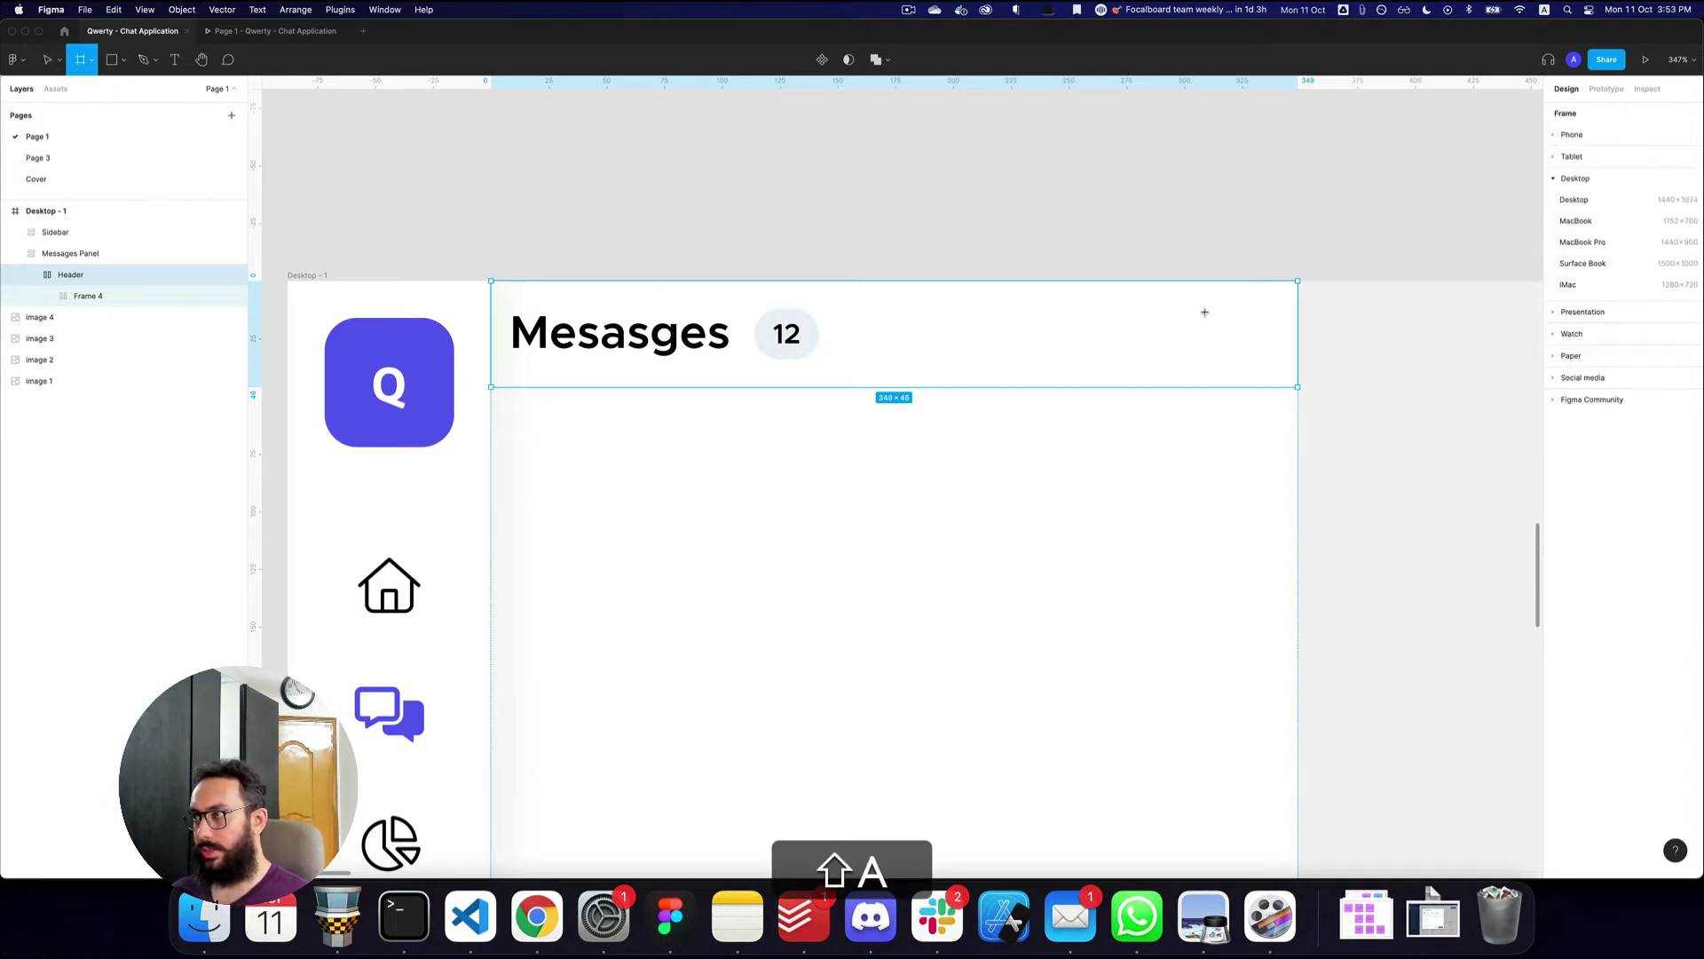
drag(1205, 317, 1273, 388)
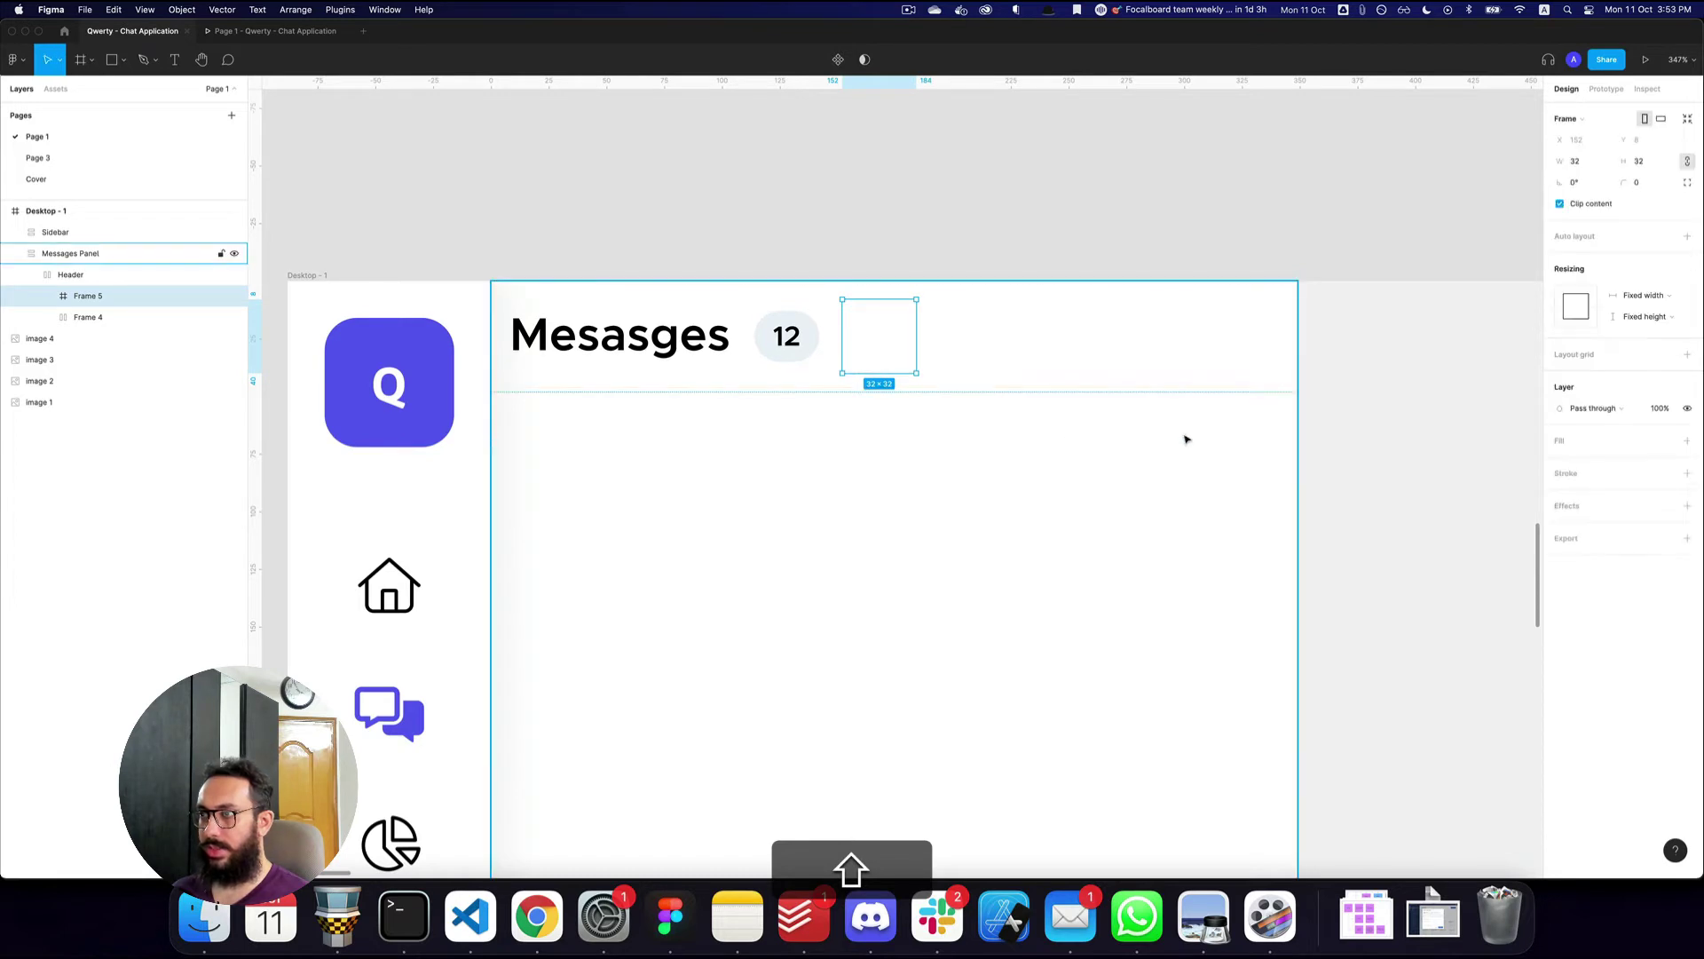
- Fill the new square frame with the Primary color style and set its corner radius to 24
click(1664, 442)
click(1589, 519)
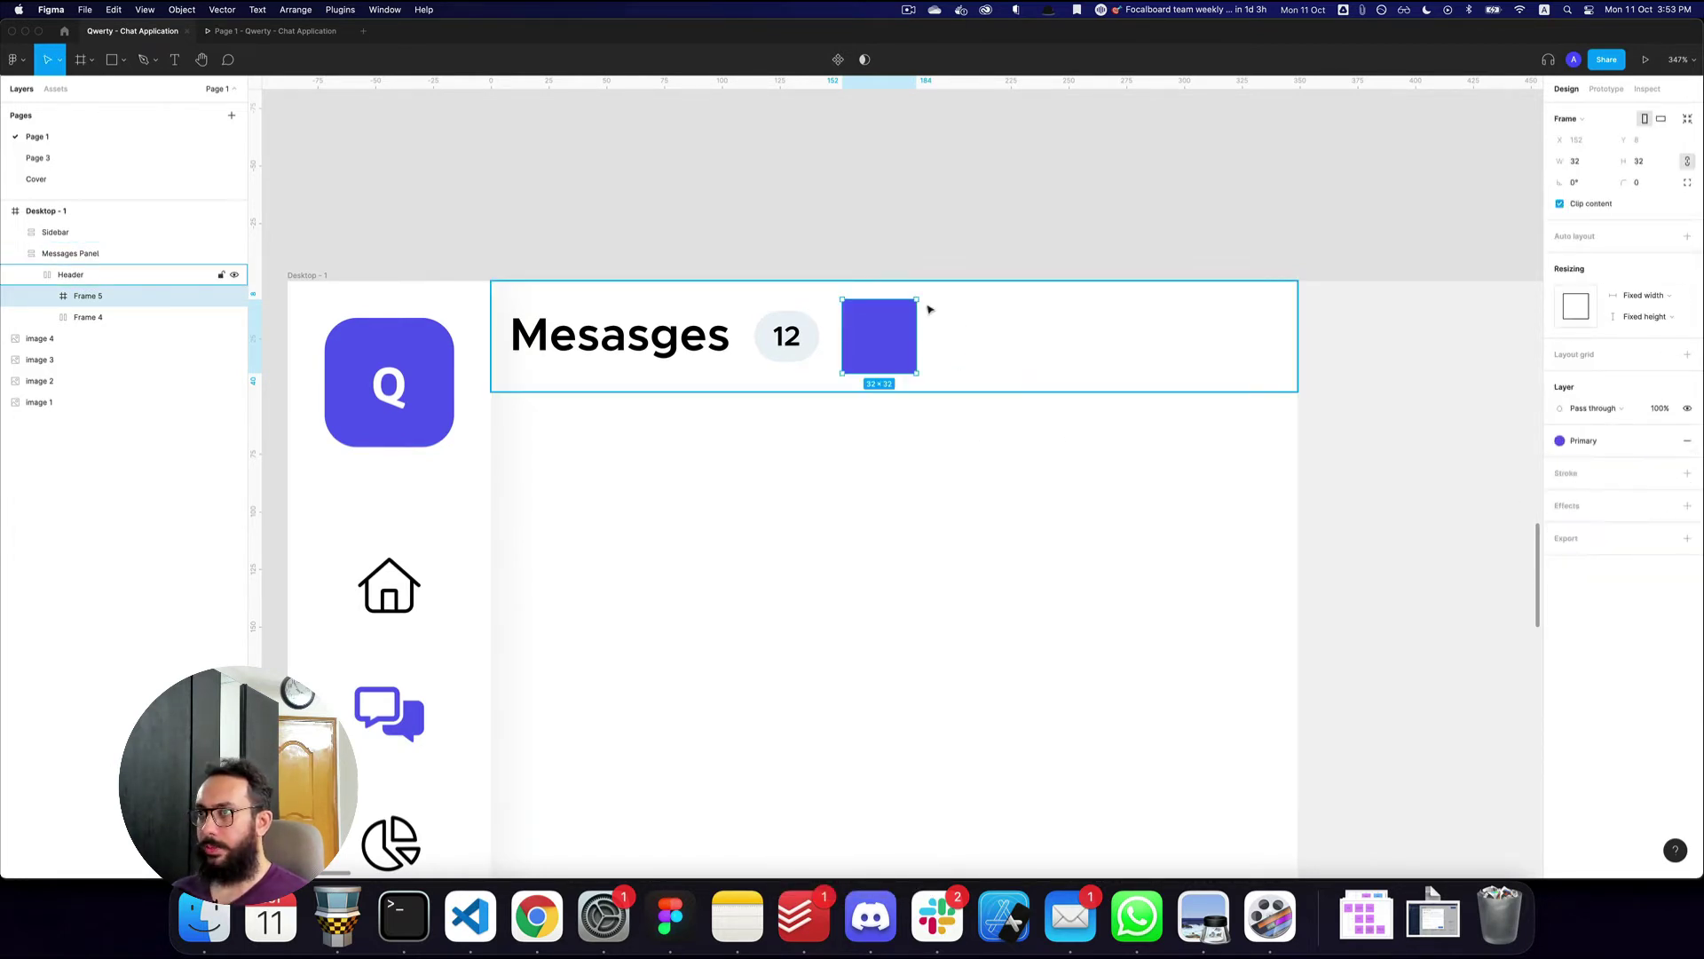
click(1638, 182)
text(24)
key(Return)
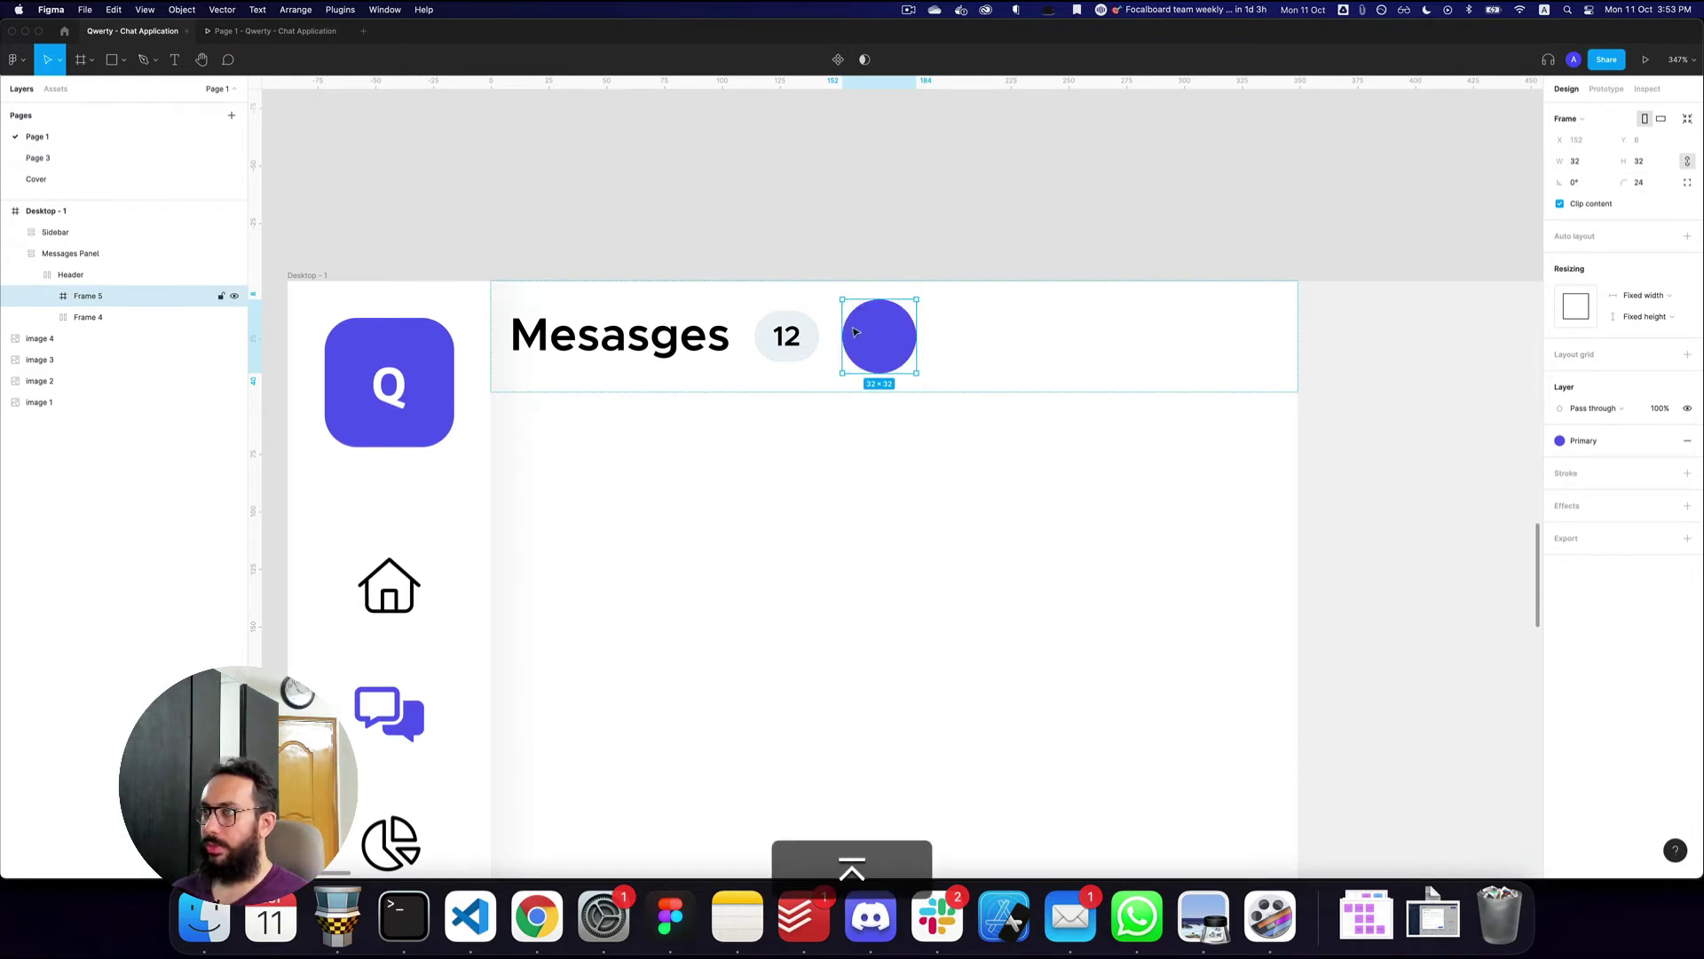
- Add a drop shadow to the round button, colored with a darker shade of the local primary color, 413EBD
click(1687, 505)
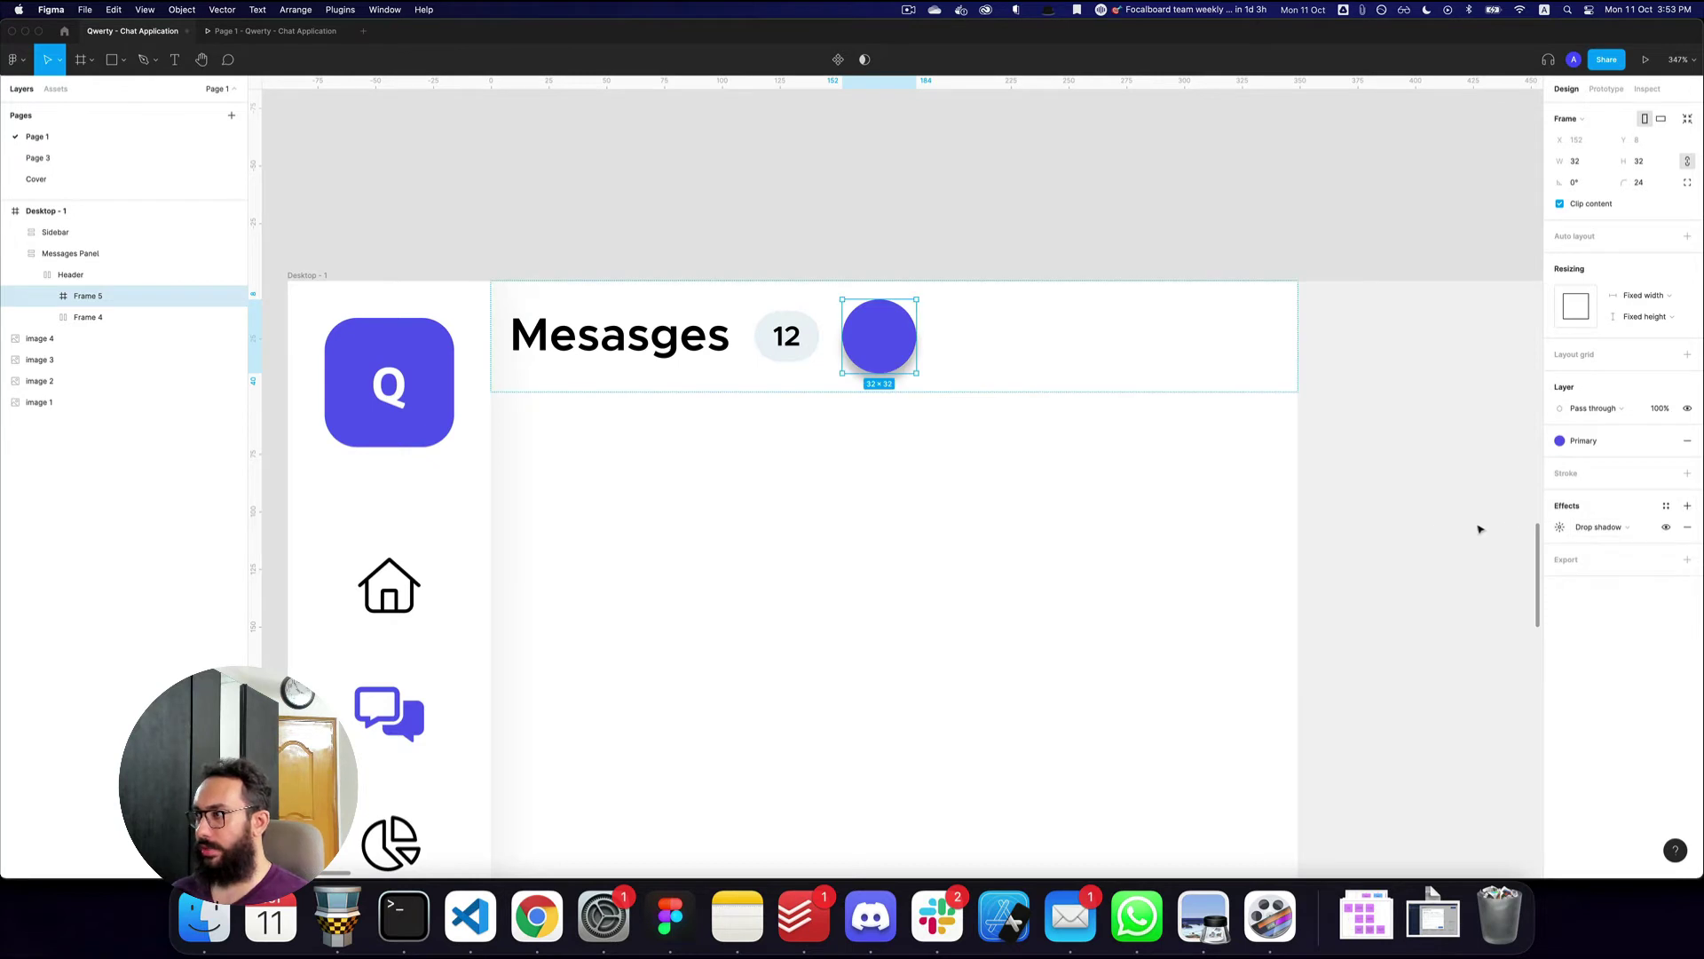
click(1561, 526)
click(1399, 603)
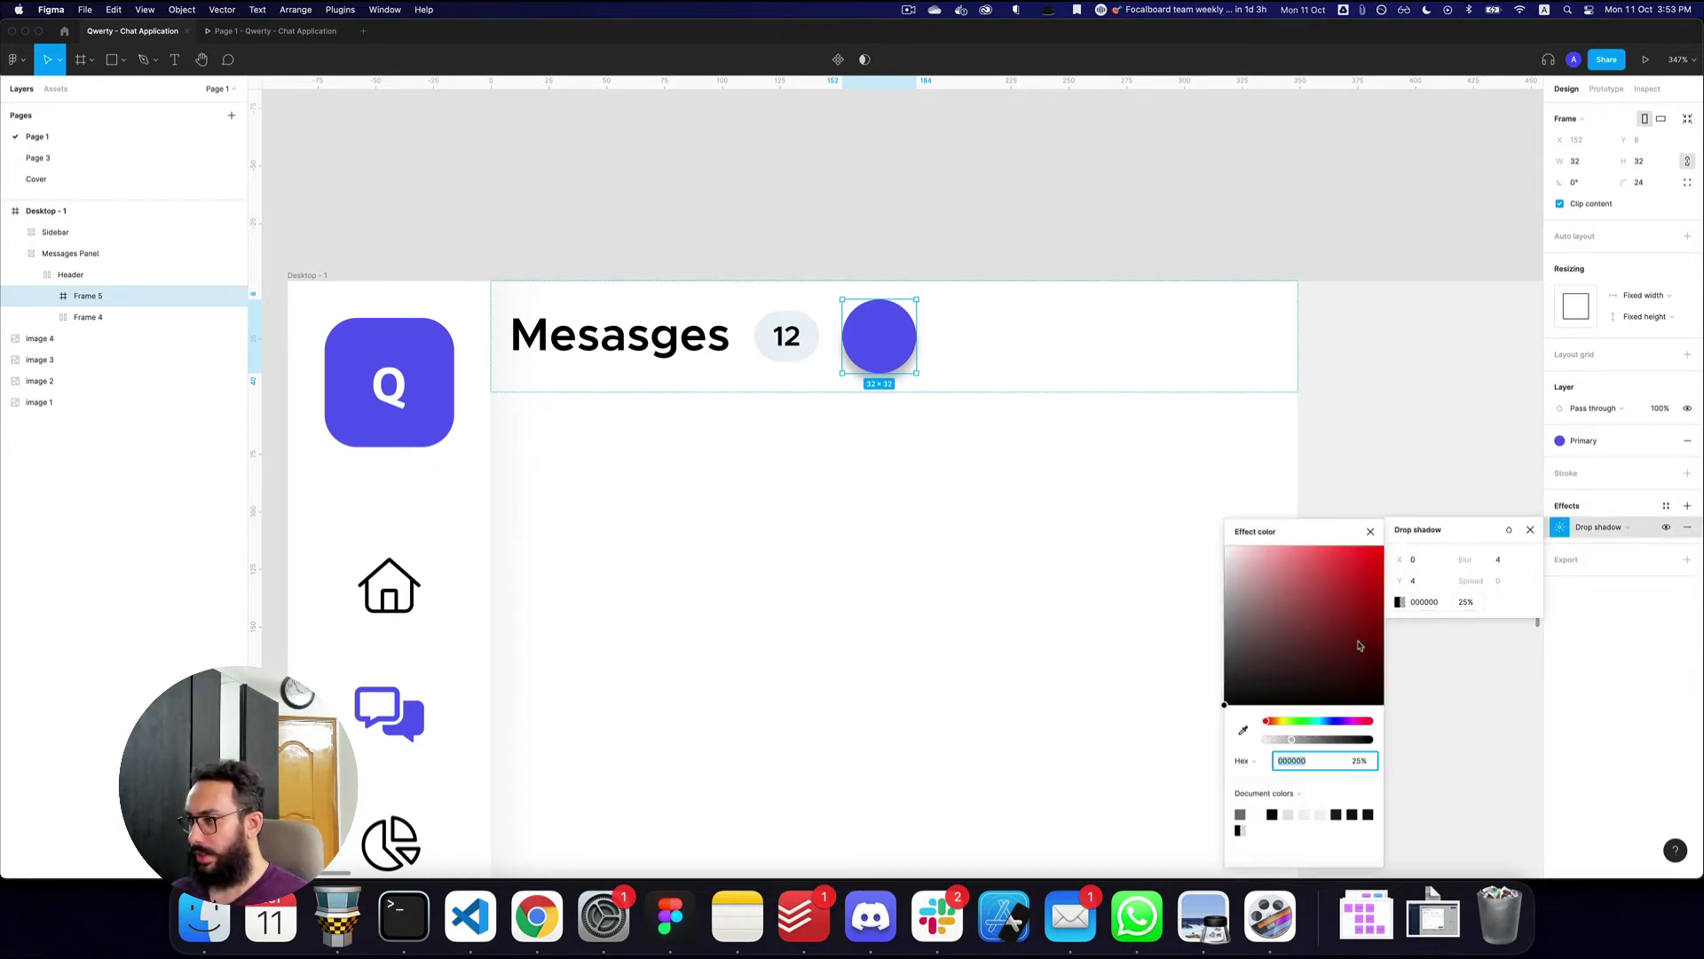
click(1264, 793)
click(1260, 809)
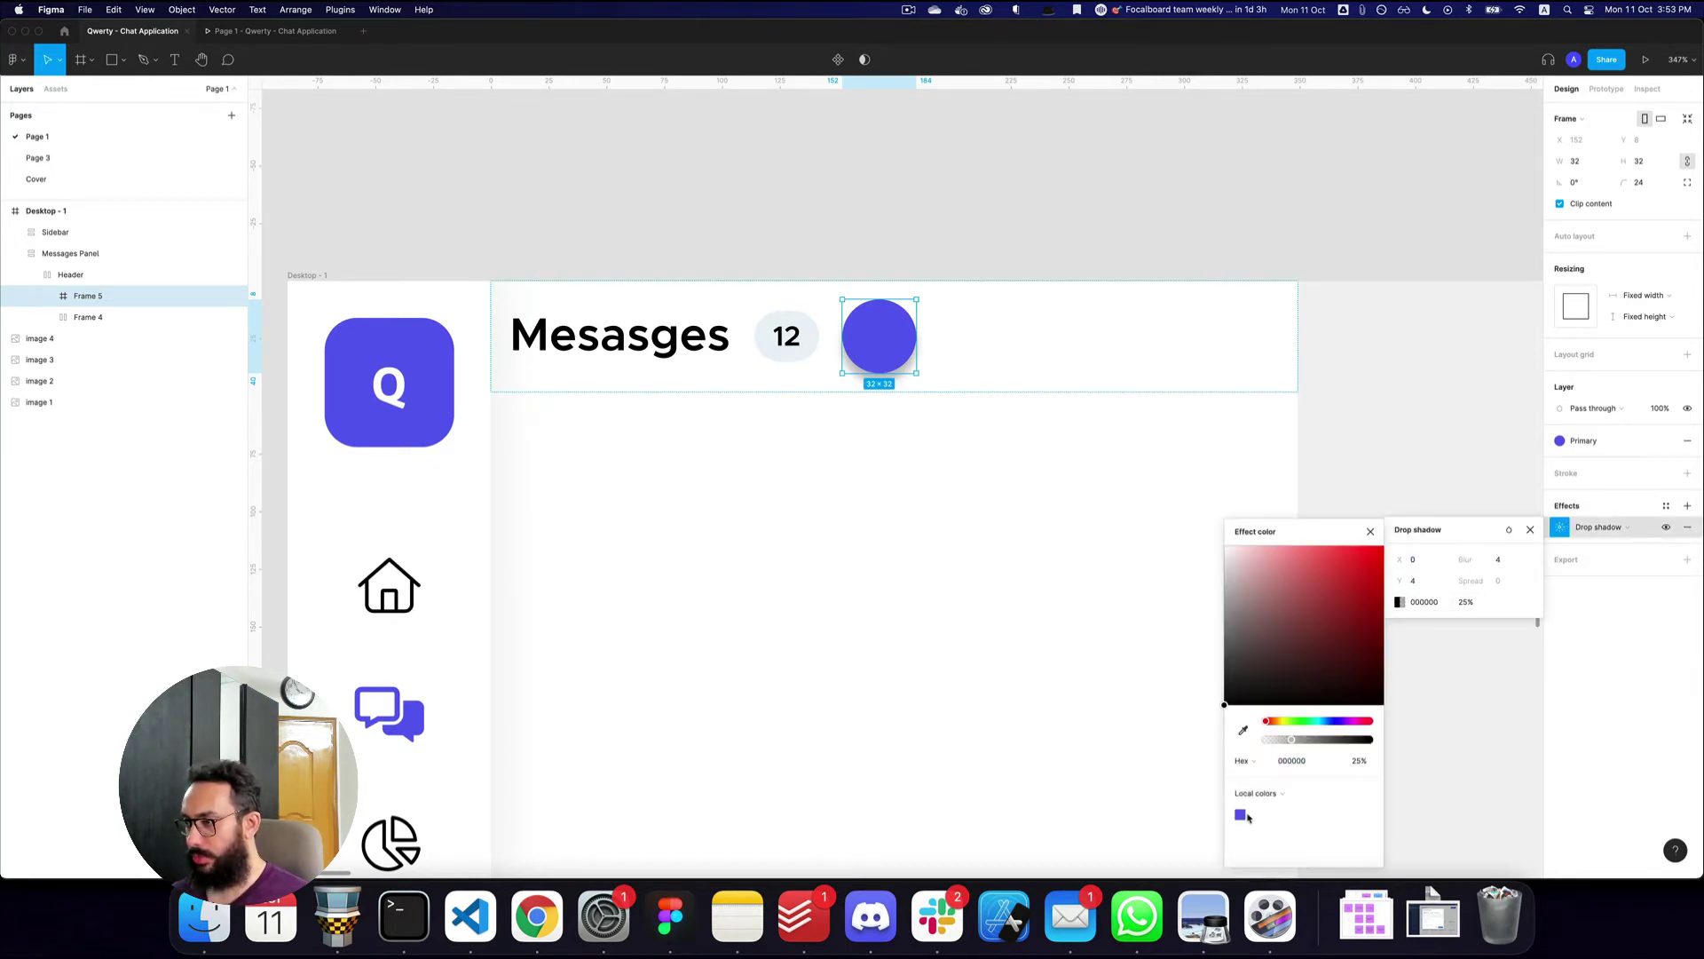
click(1240, 814)
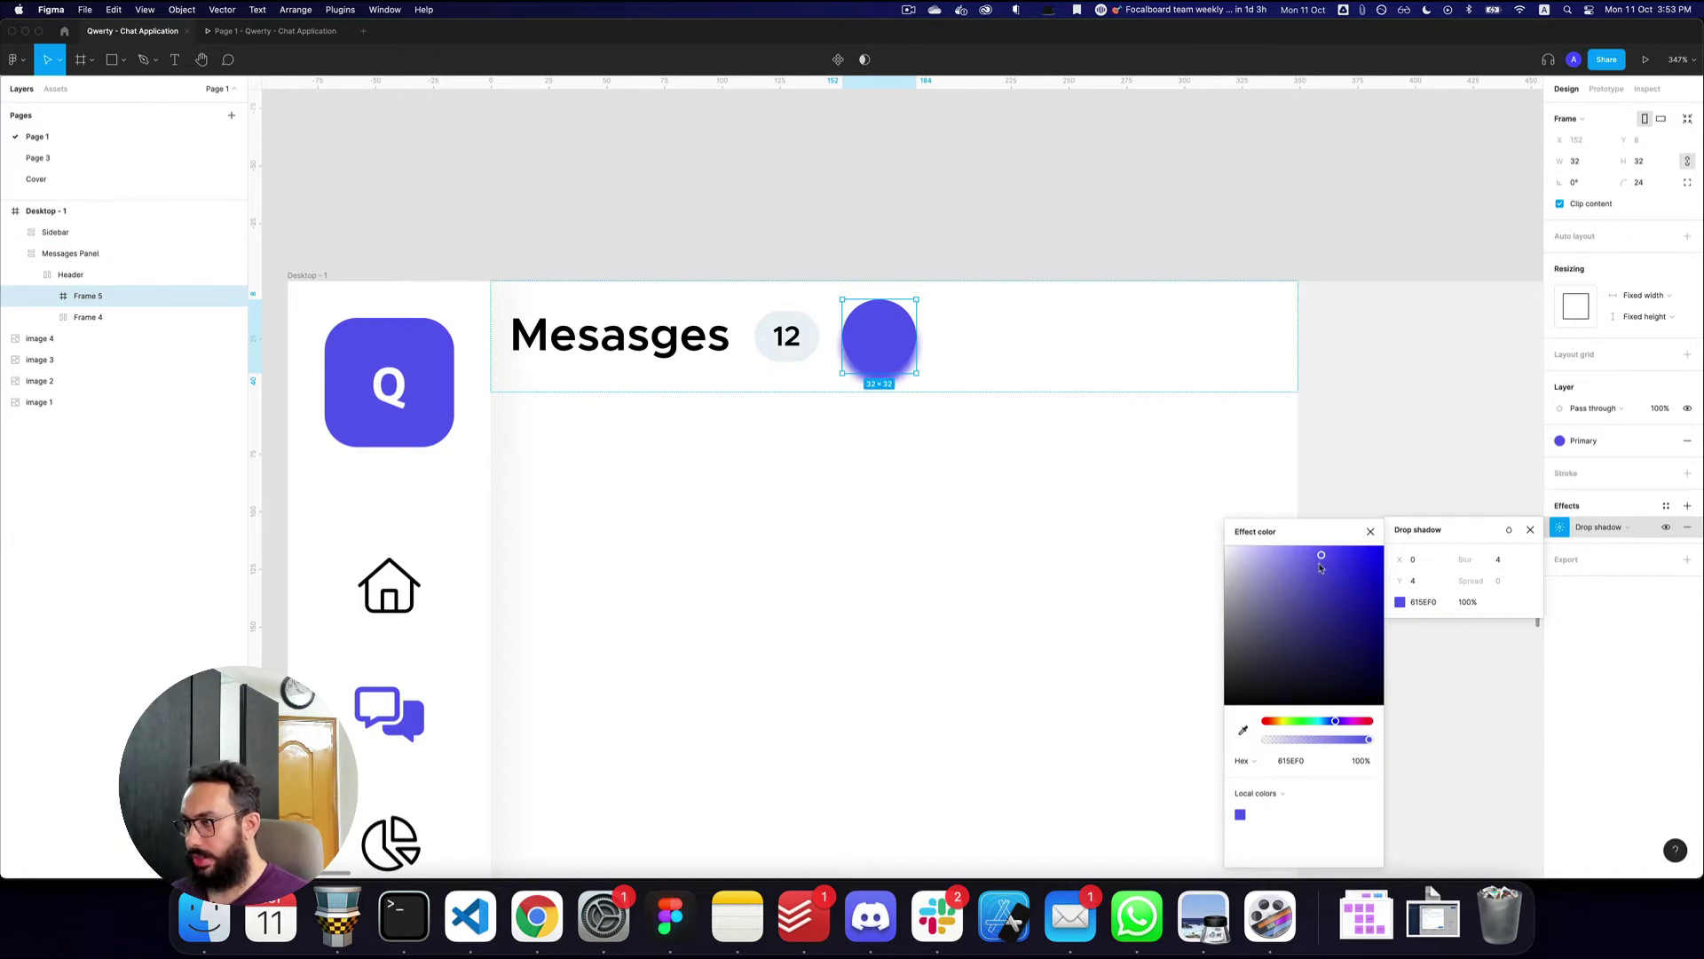
drag(1321, 568, 1332, 600)
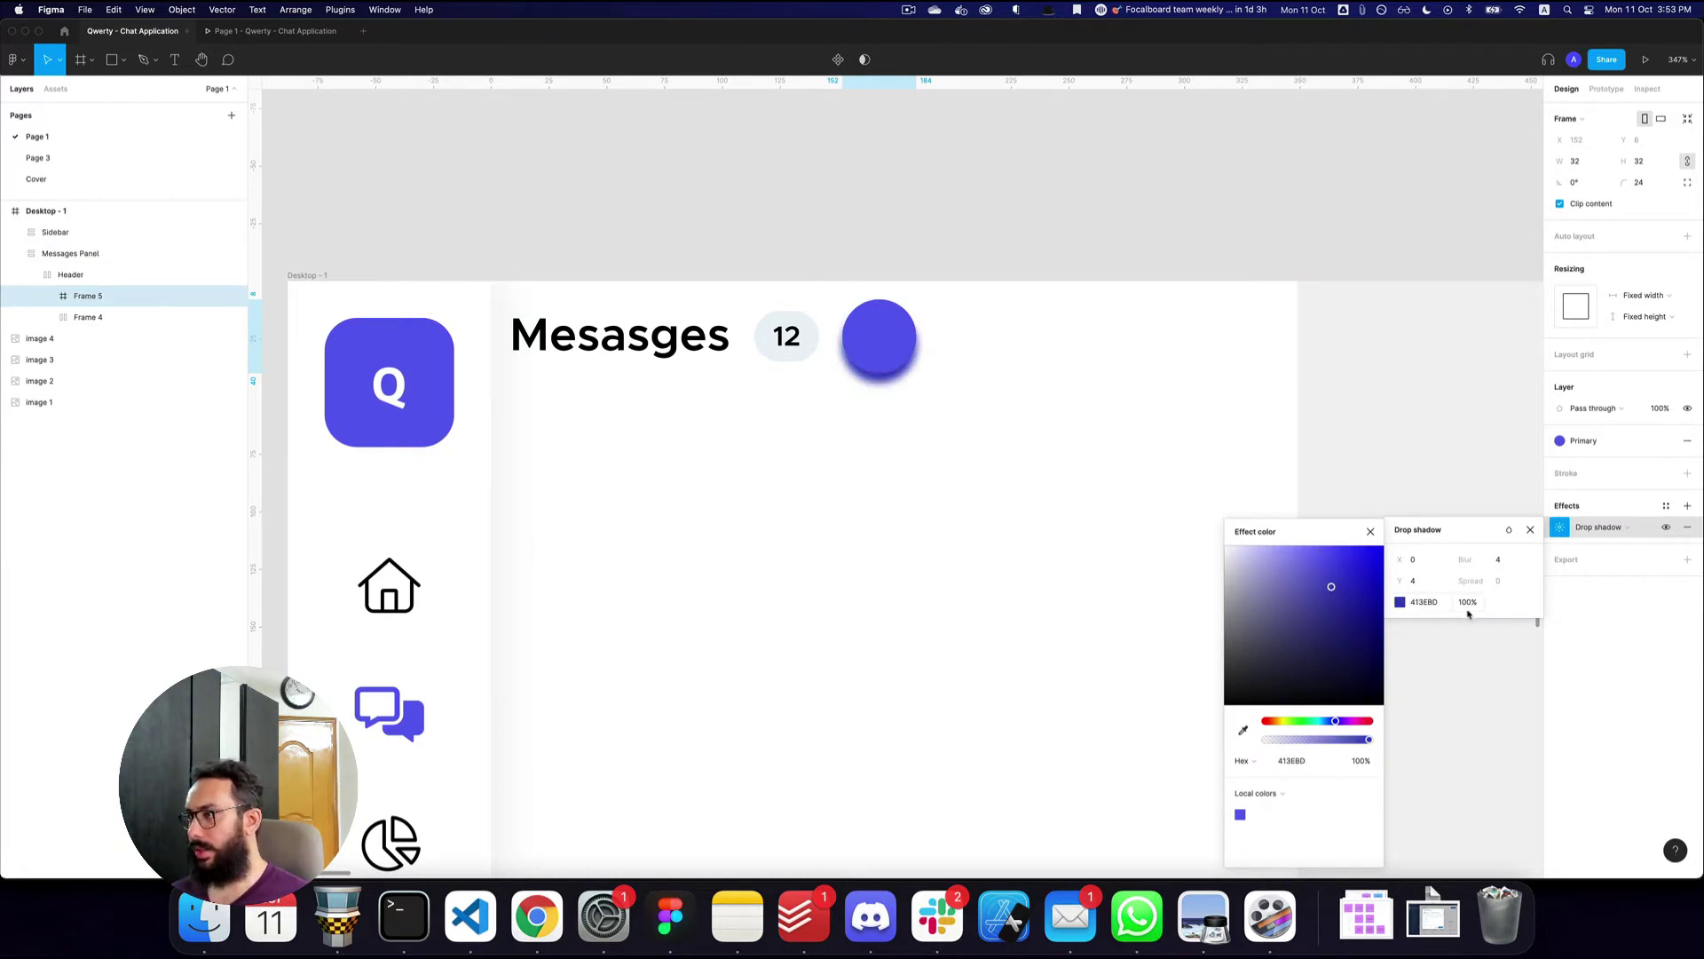
- Set the button's drop shadow to Y offset 0, opacity 24% and blur 12
text(0)
key(Tab)
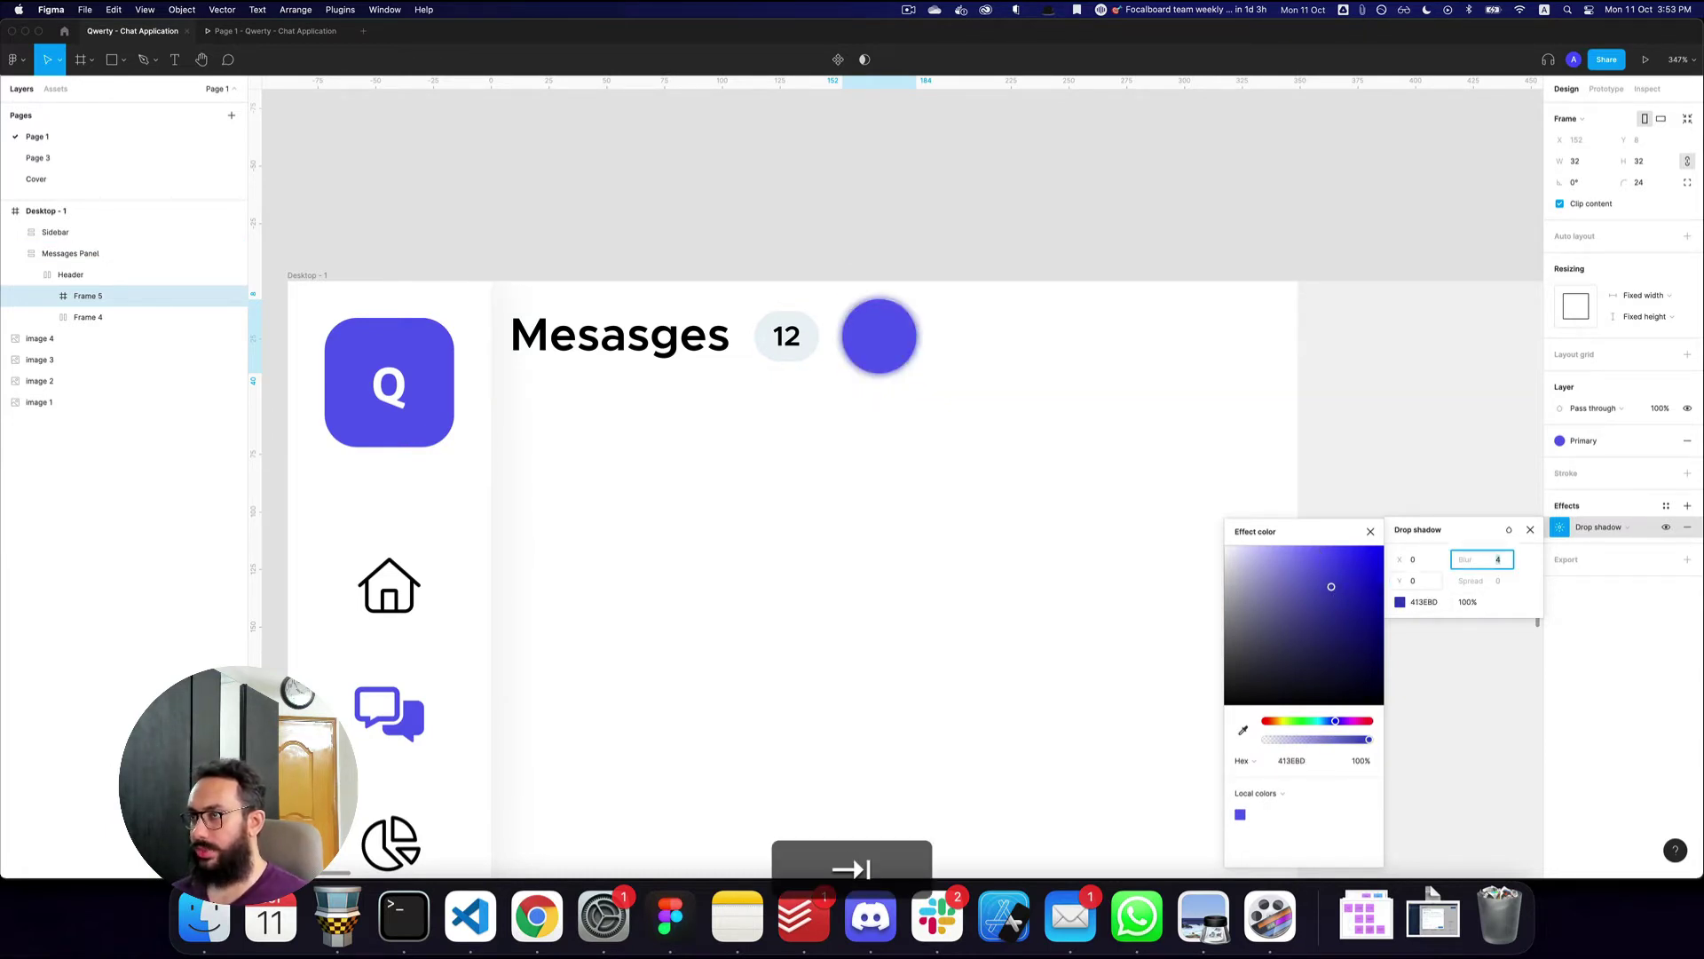
click(1467, 605)
text(2)
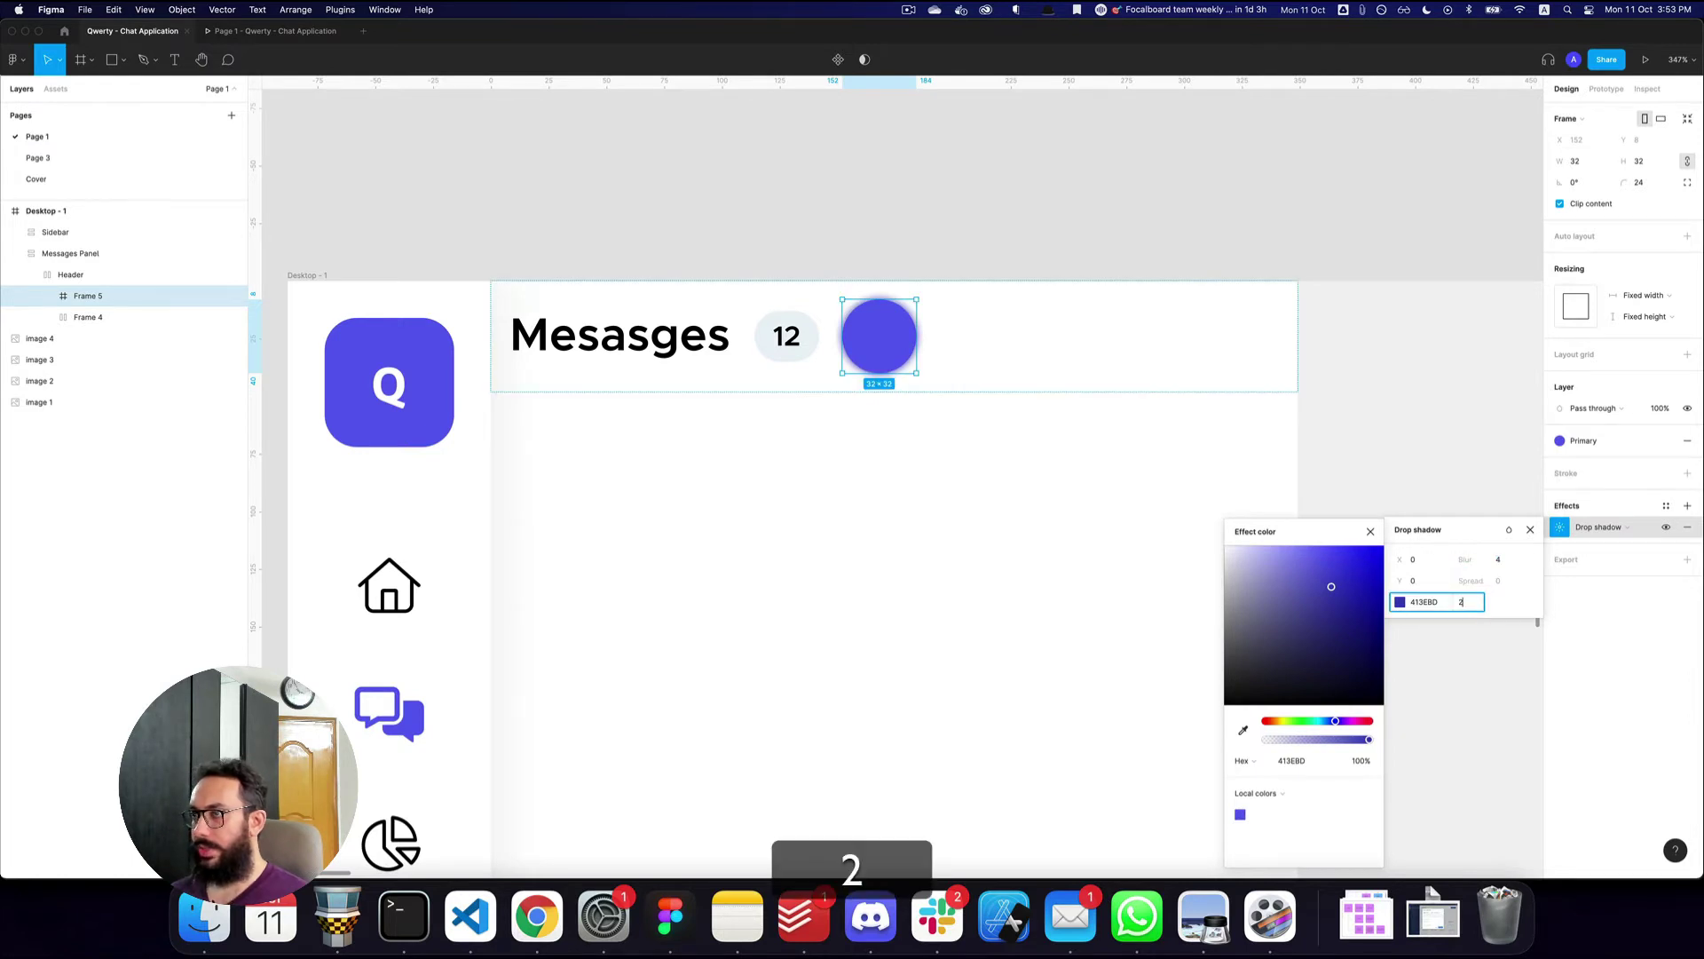
text(3)
key(Return)
click(1466, 603)
text(24)
key(Return)
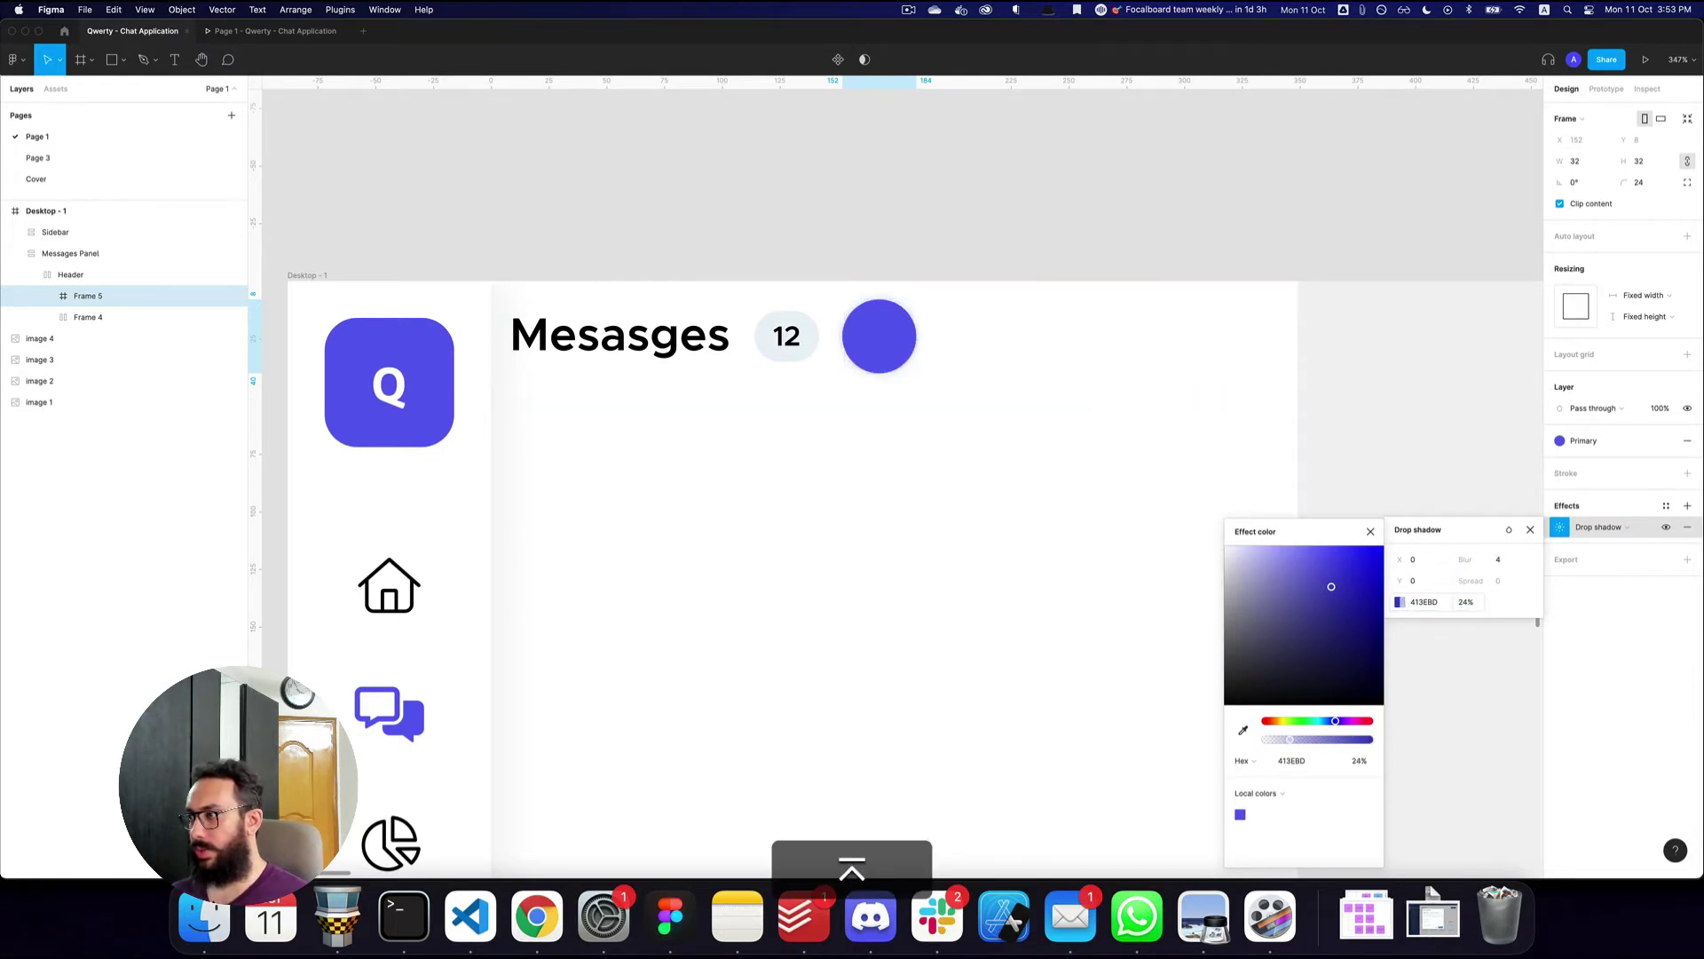
click(1500, 558)
text(12)
key(Return)
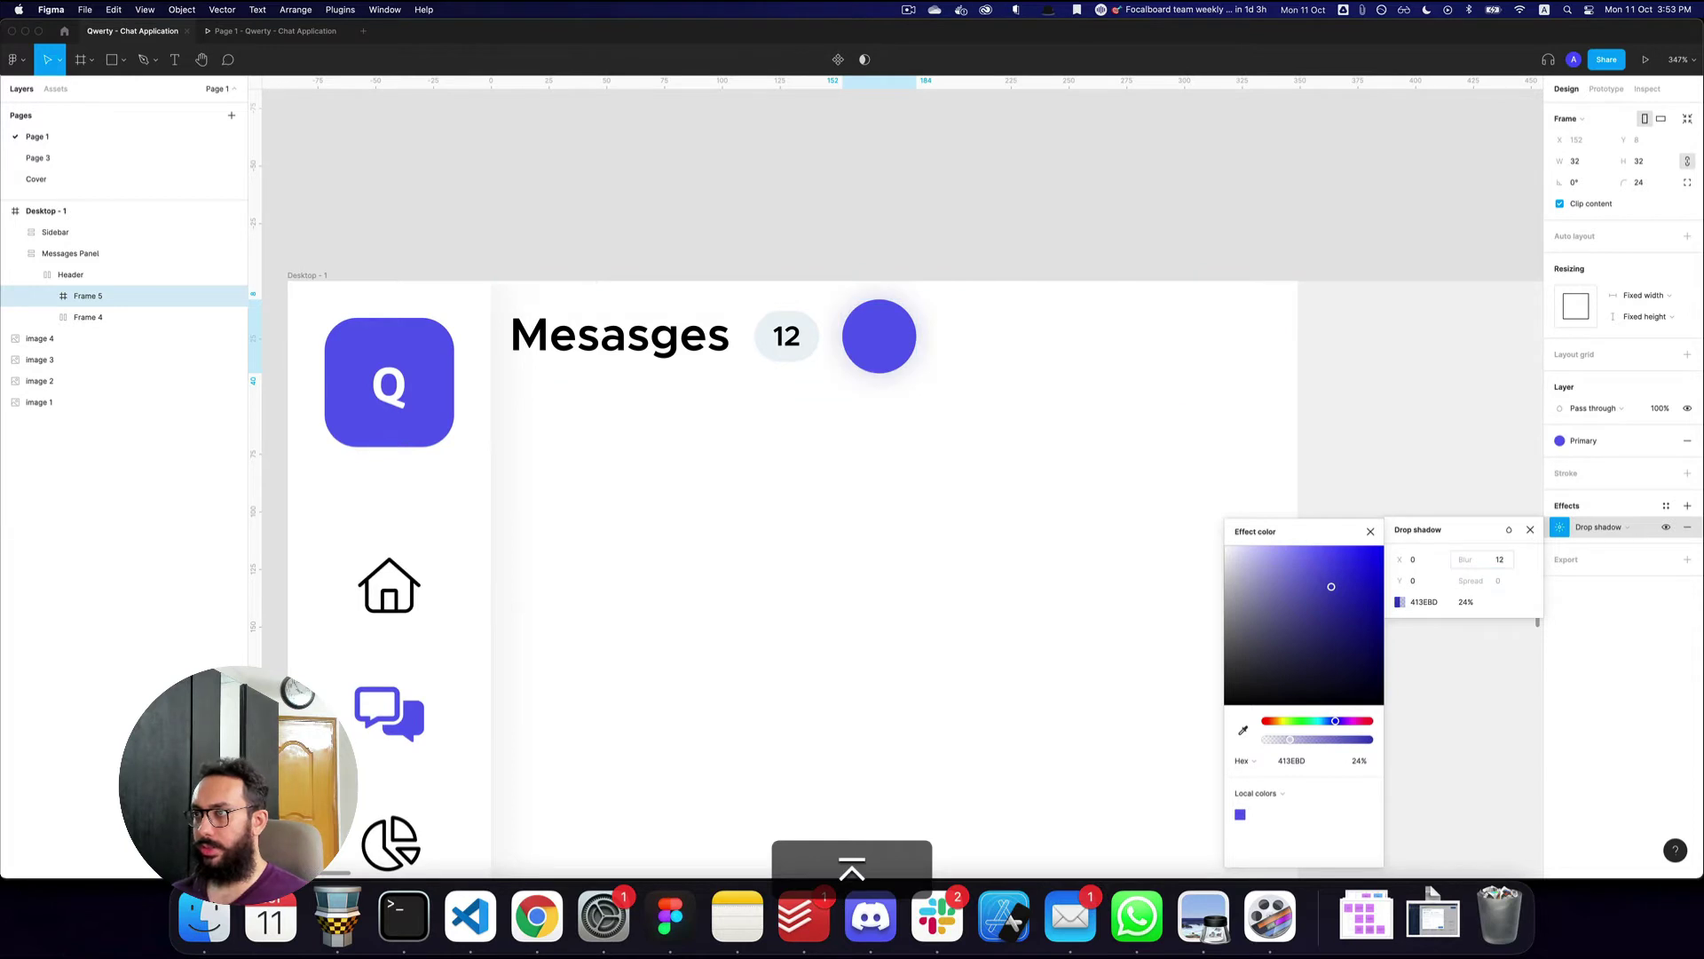
click(998, 256)
scroll(1000, 245, up, 1)
super+click(877, 335)
key(t)
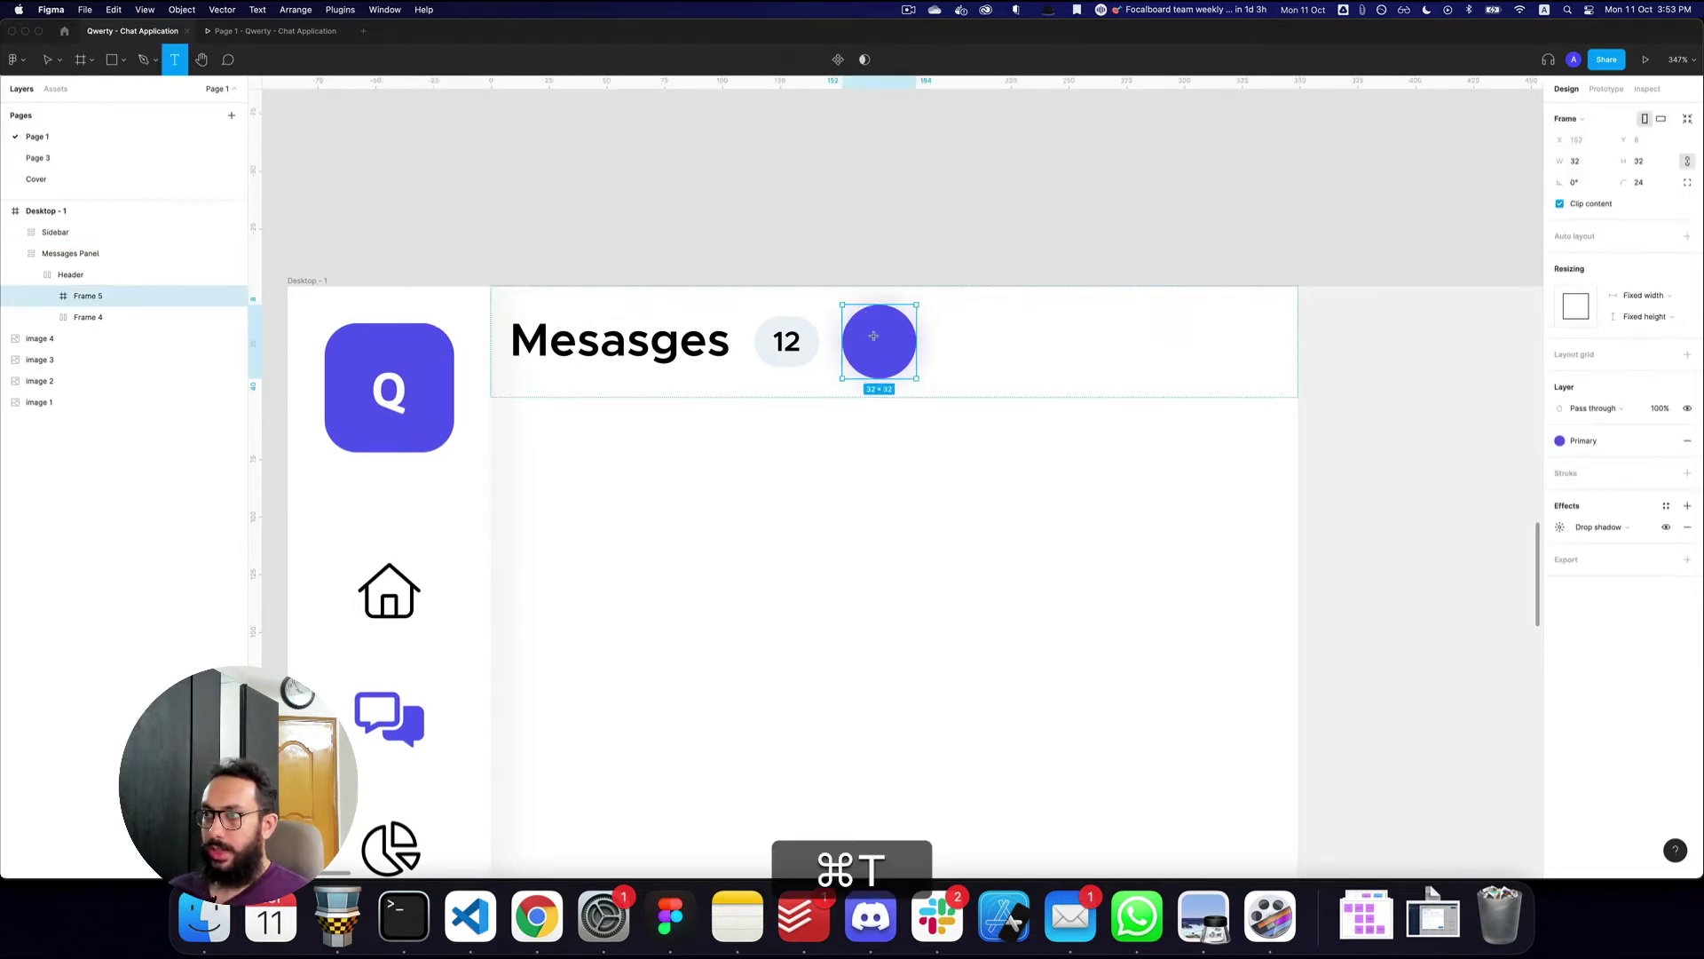
click(872, 338)
key(super+z)
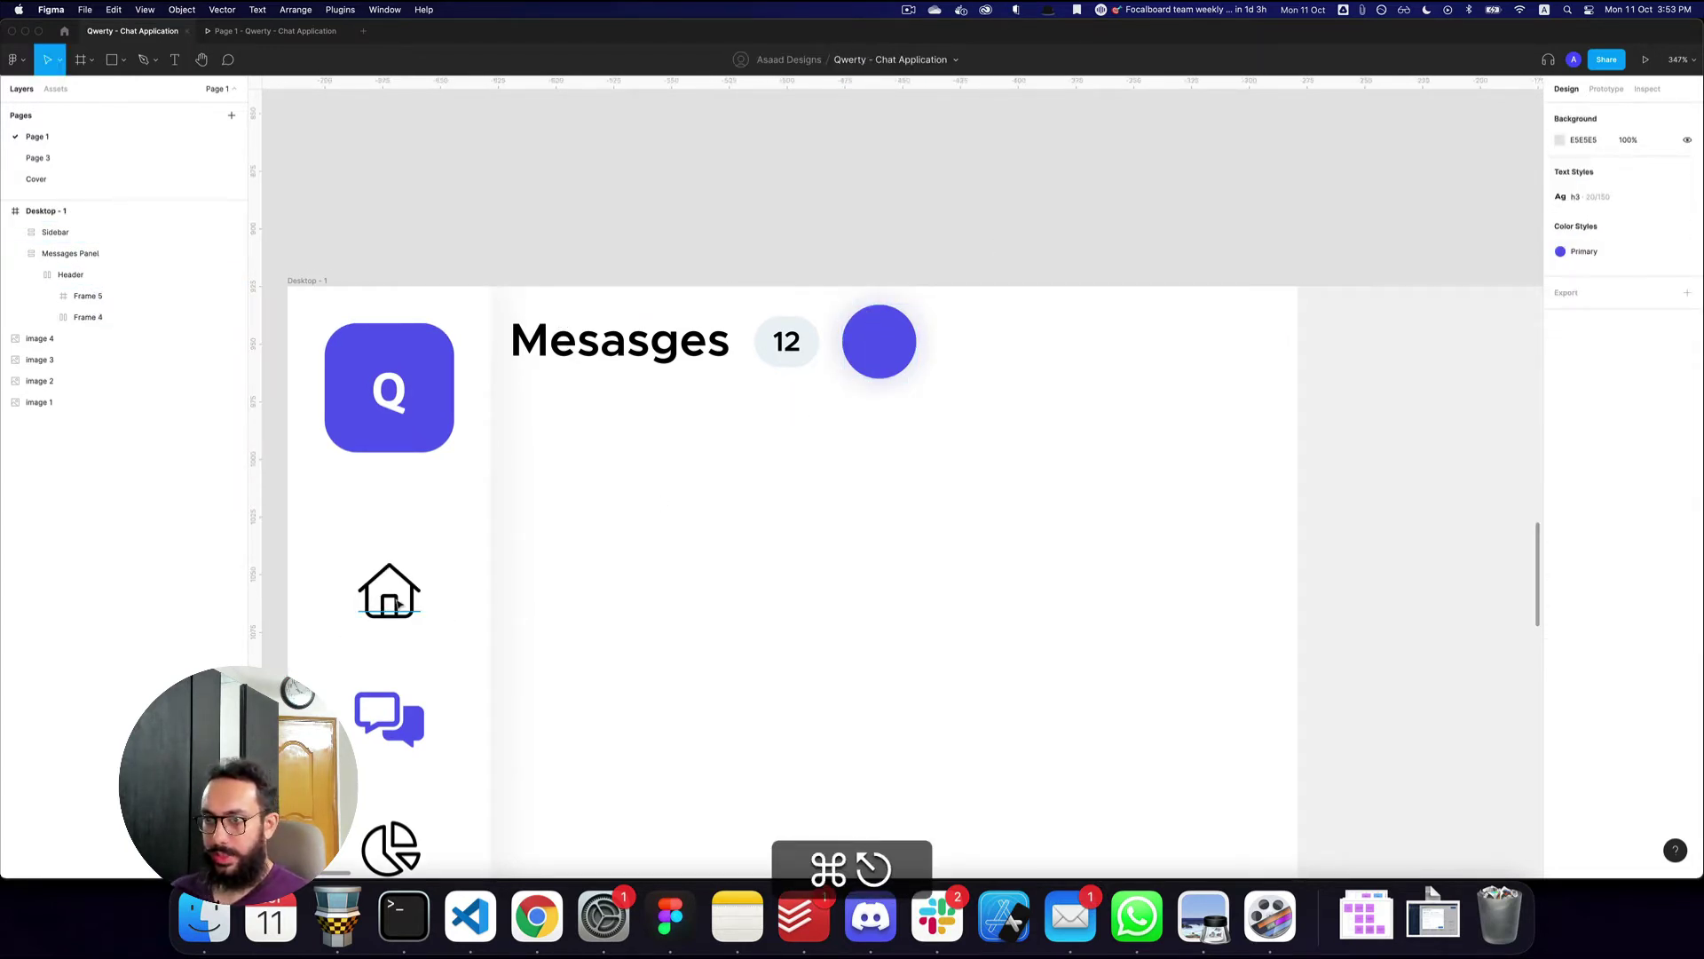
- Copy the sidebar's home icon into the round button and centre it horizontally and vertically
super+click(398, 604)
key(super+c)
click(878, 342)
key(super+v)
key(alt+h)
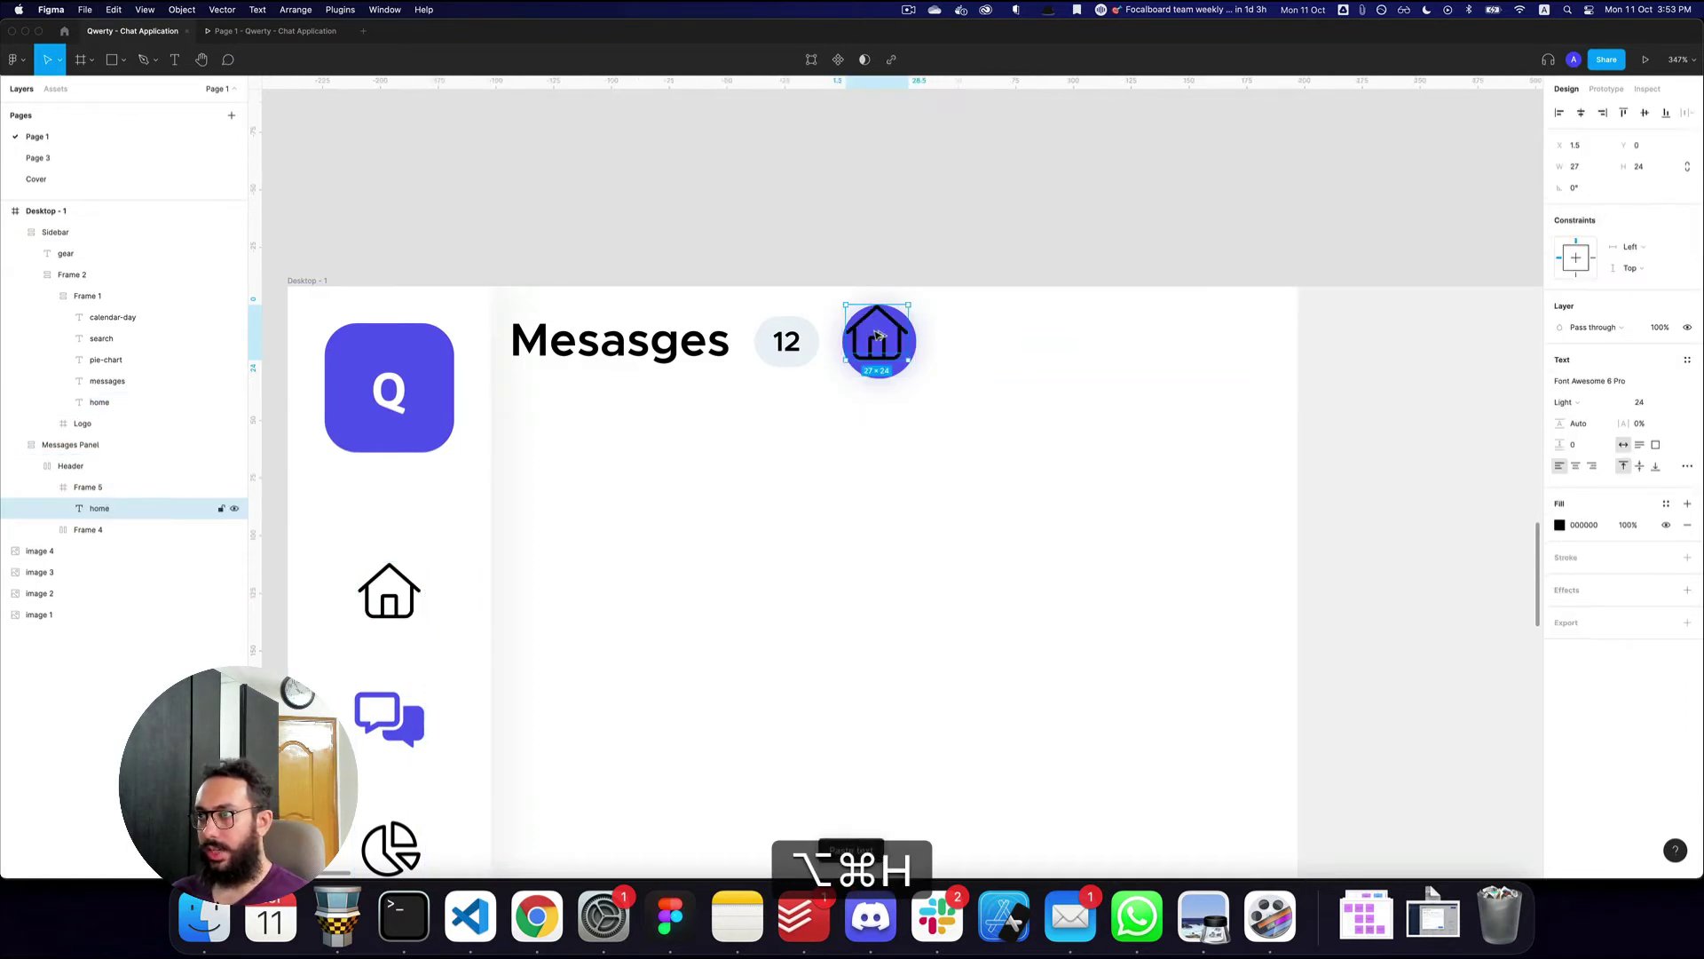
key(alt+v)
- Change the pasted icon's text to "plus" and centre it in the round button
double_click(879, 342)
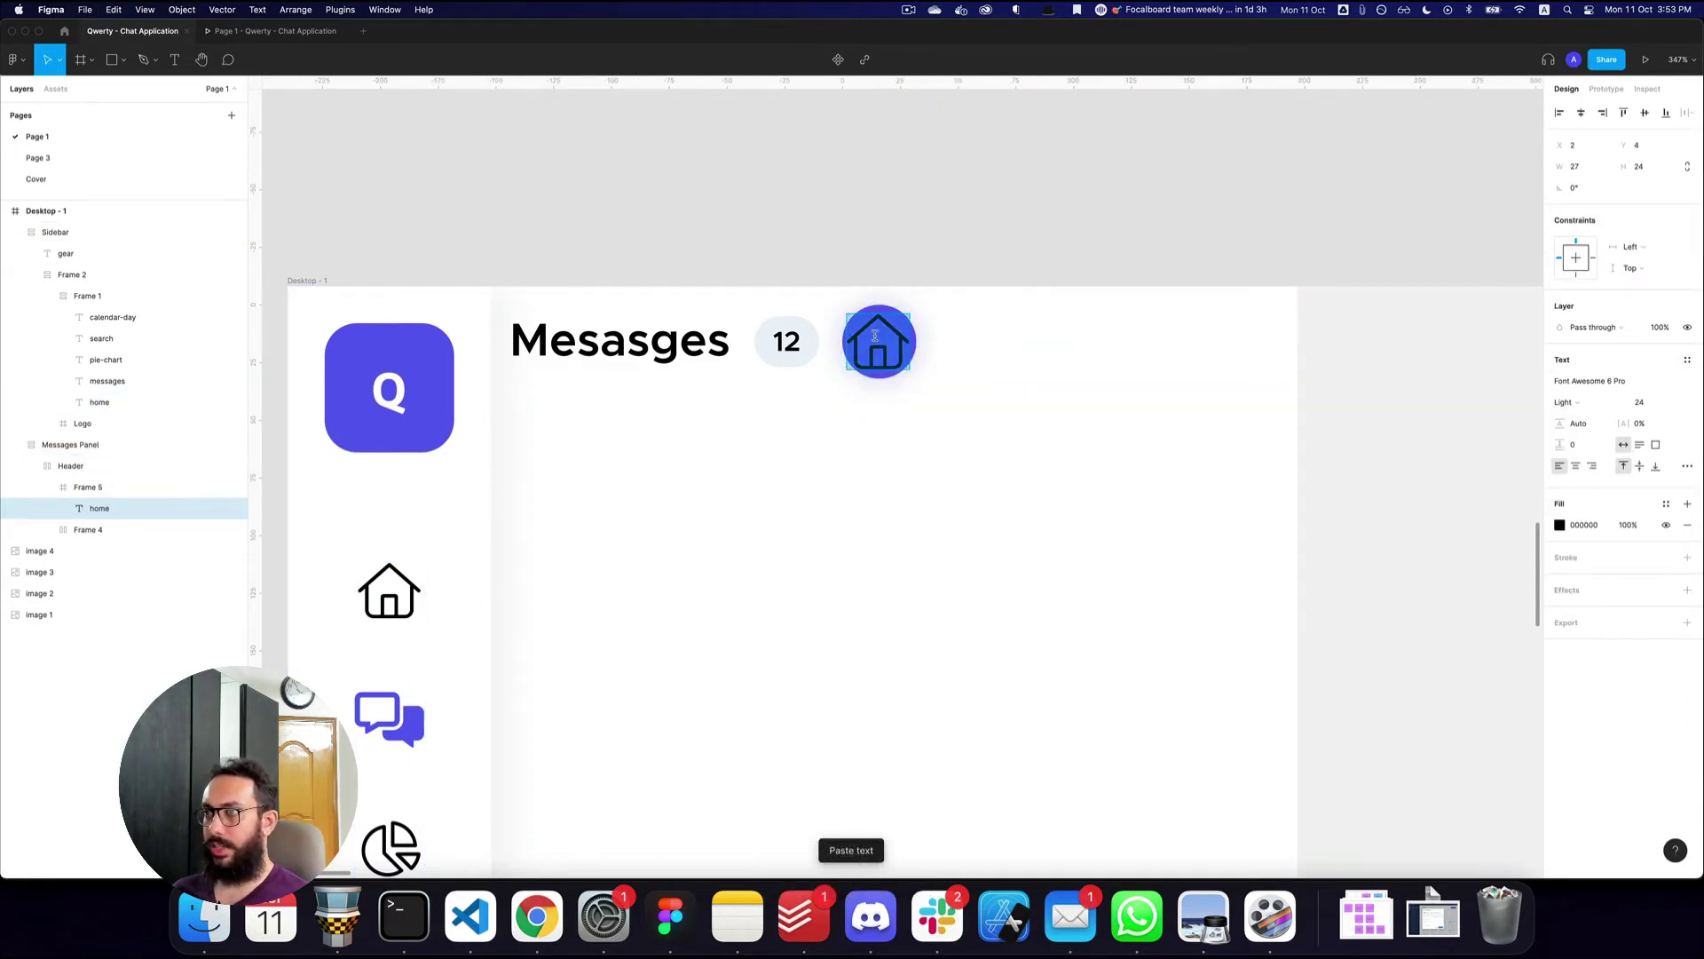
text(plus)
key(Escape)
key(alt+h)
key(alt+v)
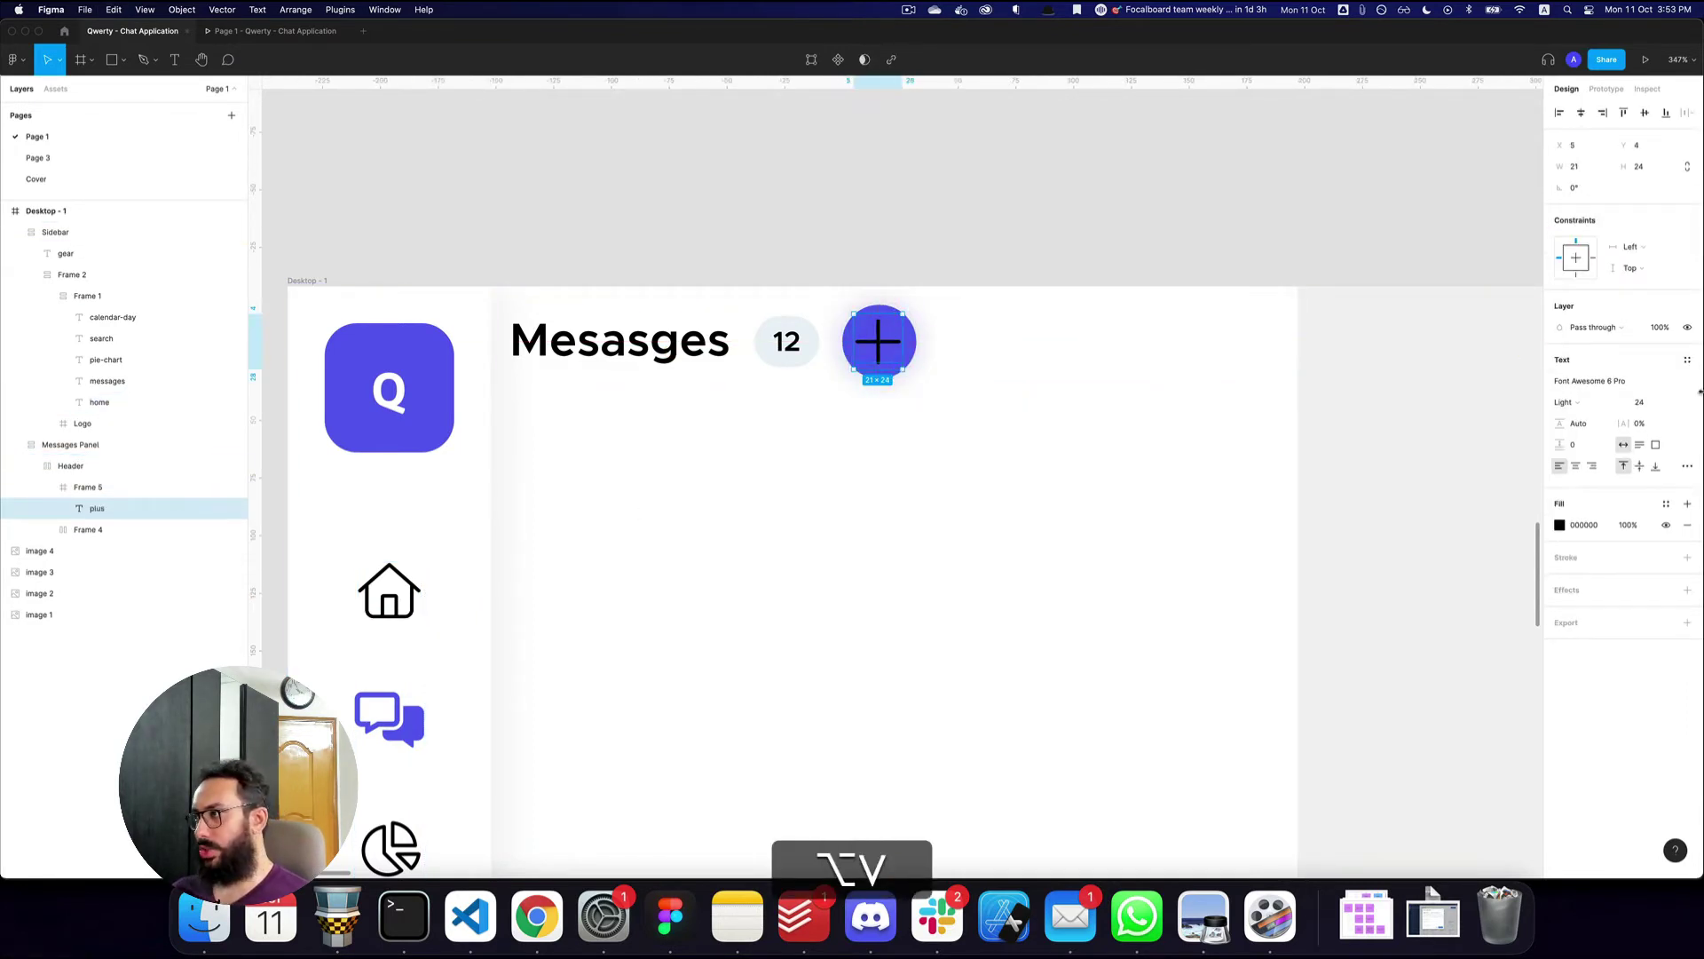
- Set the plus icon to Regular weight and size 16, and centre it again in the round button
click(1566, 402)
click(1575, 424)
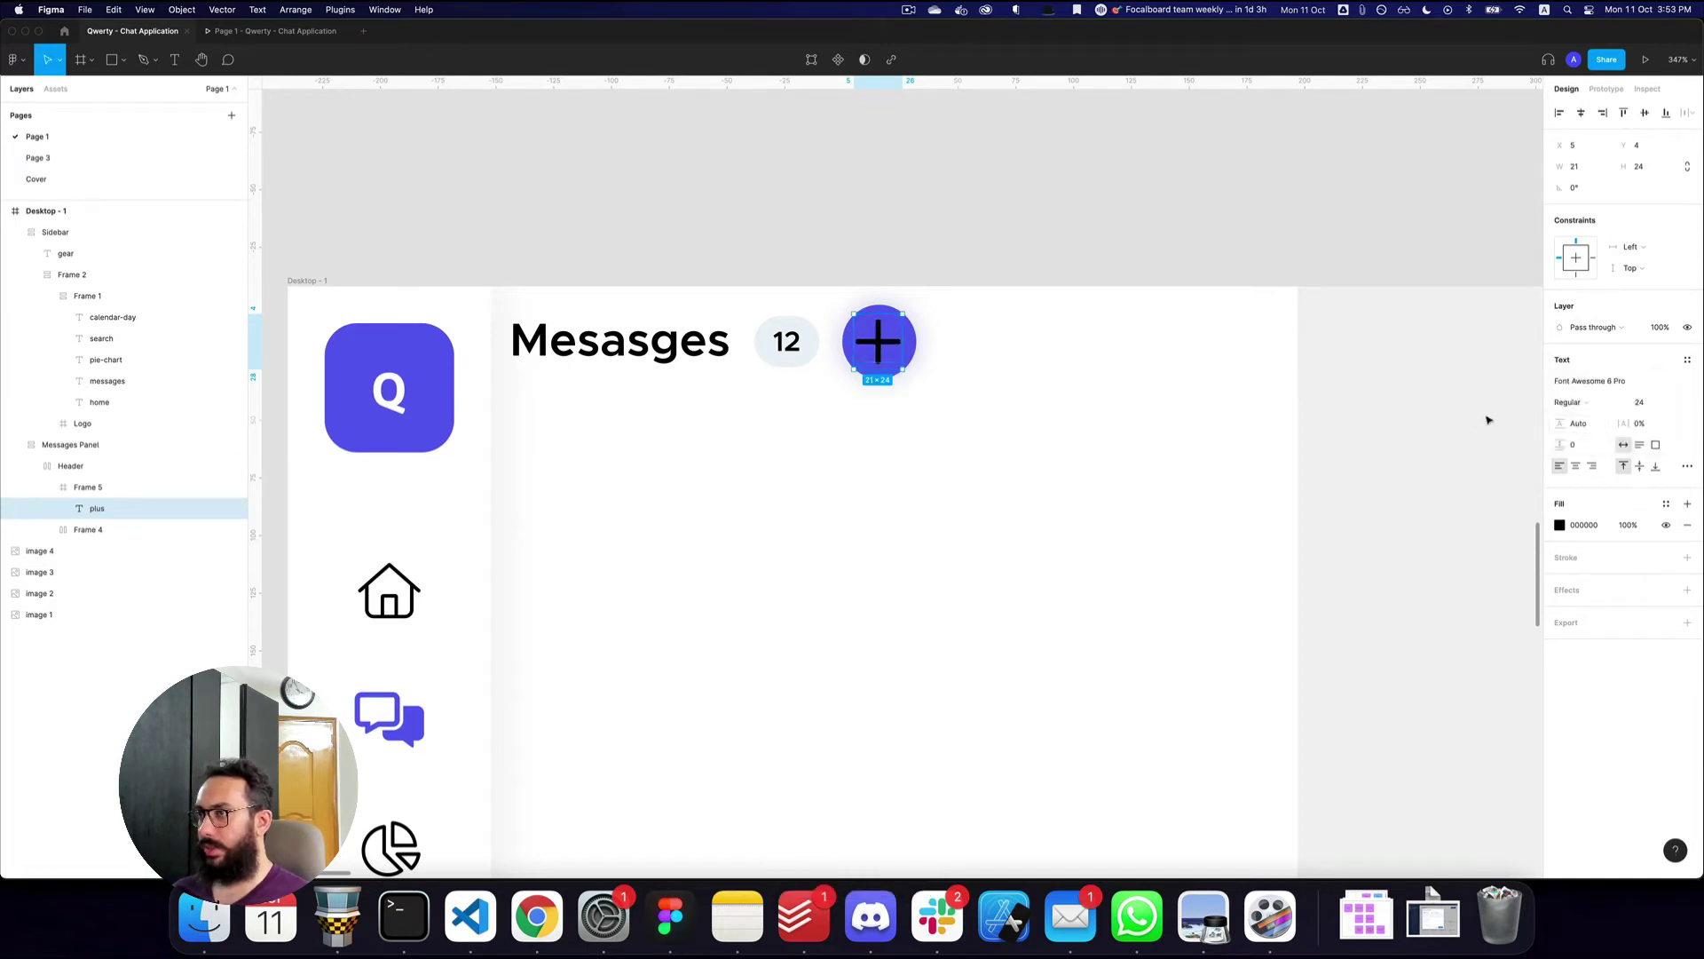
text(16)
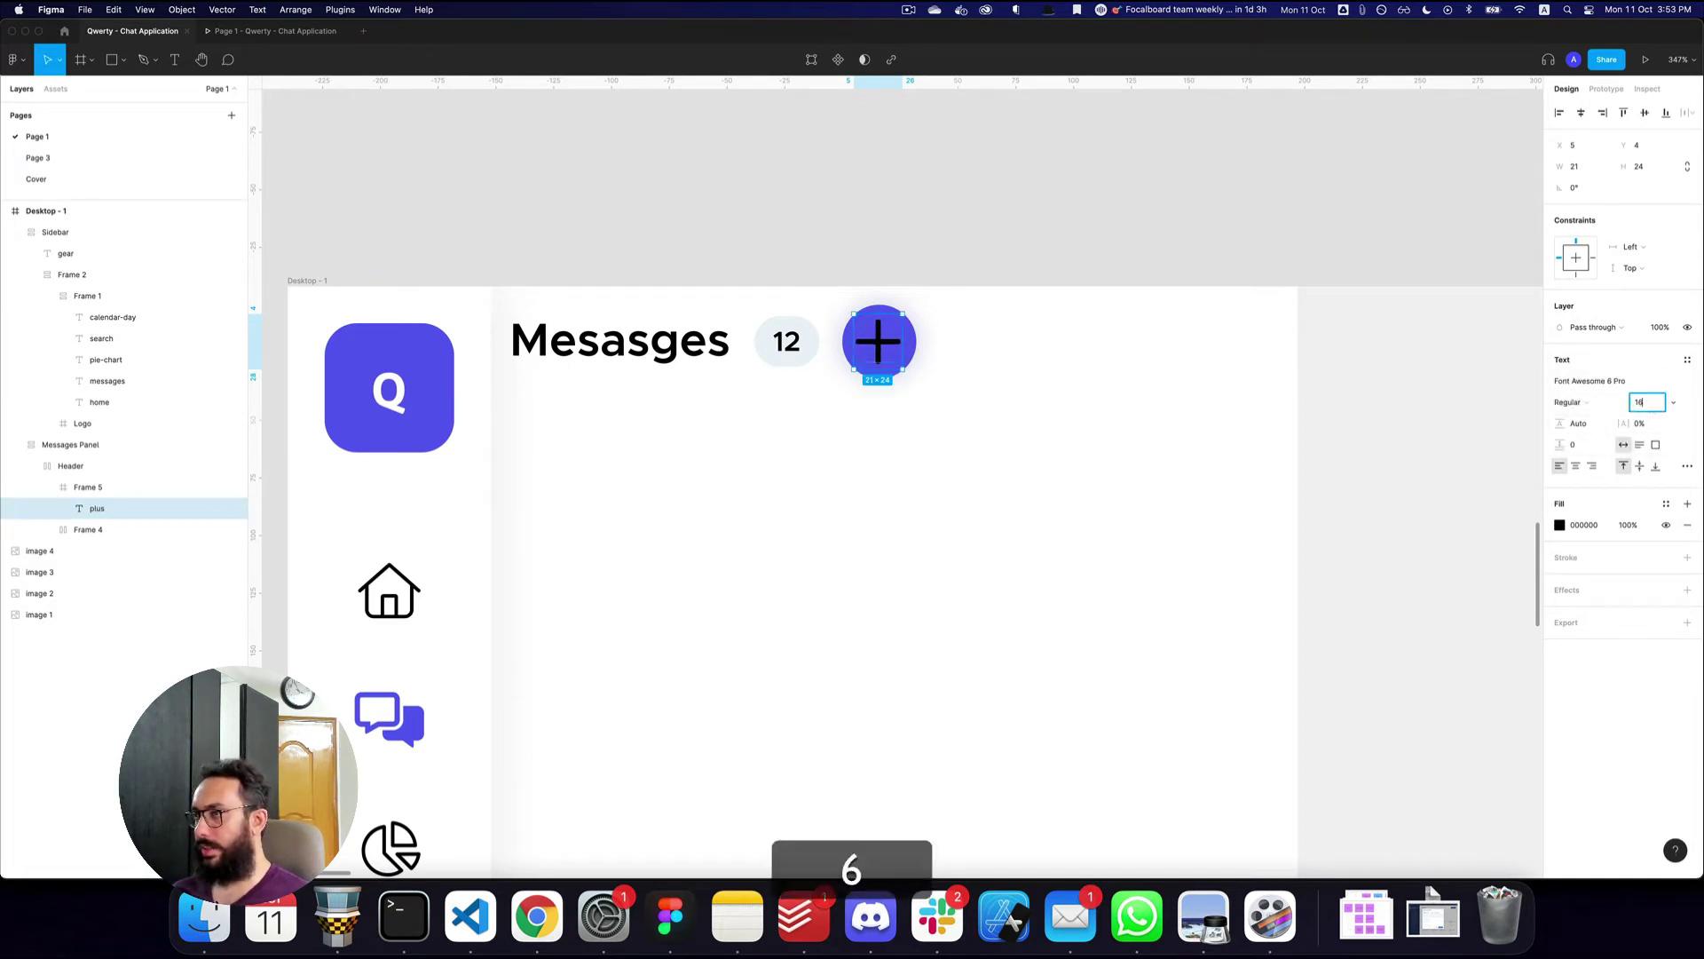
key(Return)
key(alt+h)
key(alt+v)
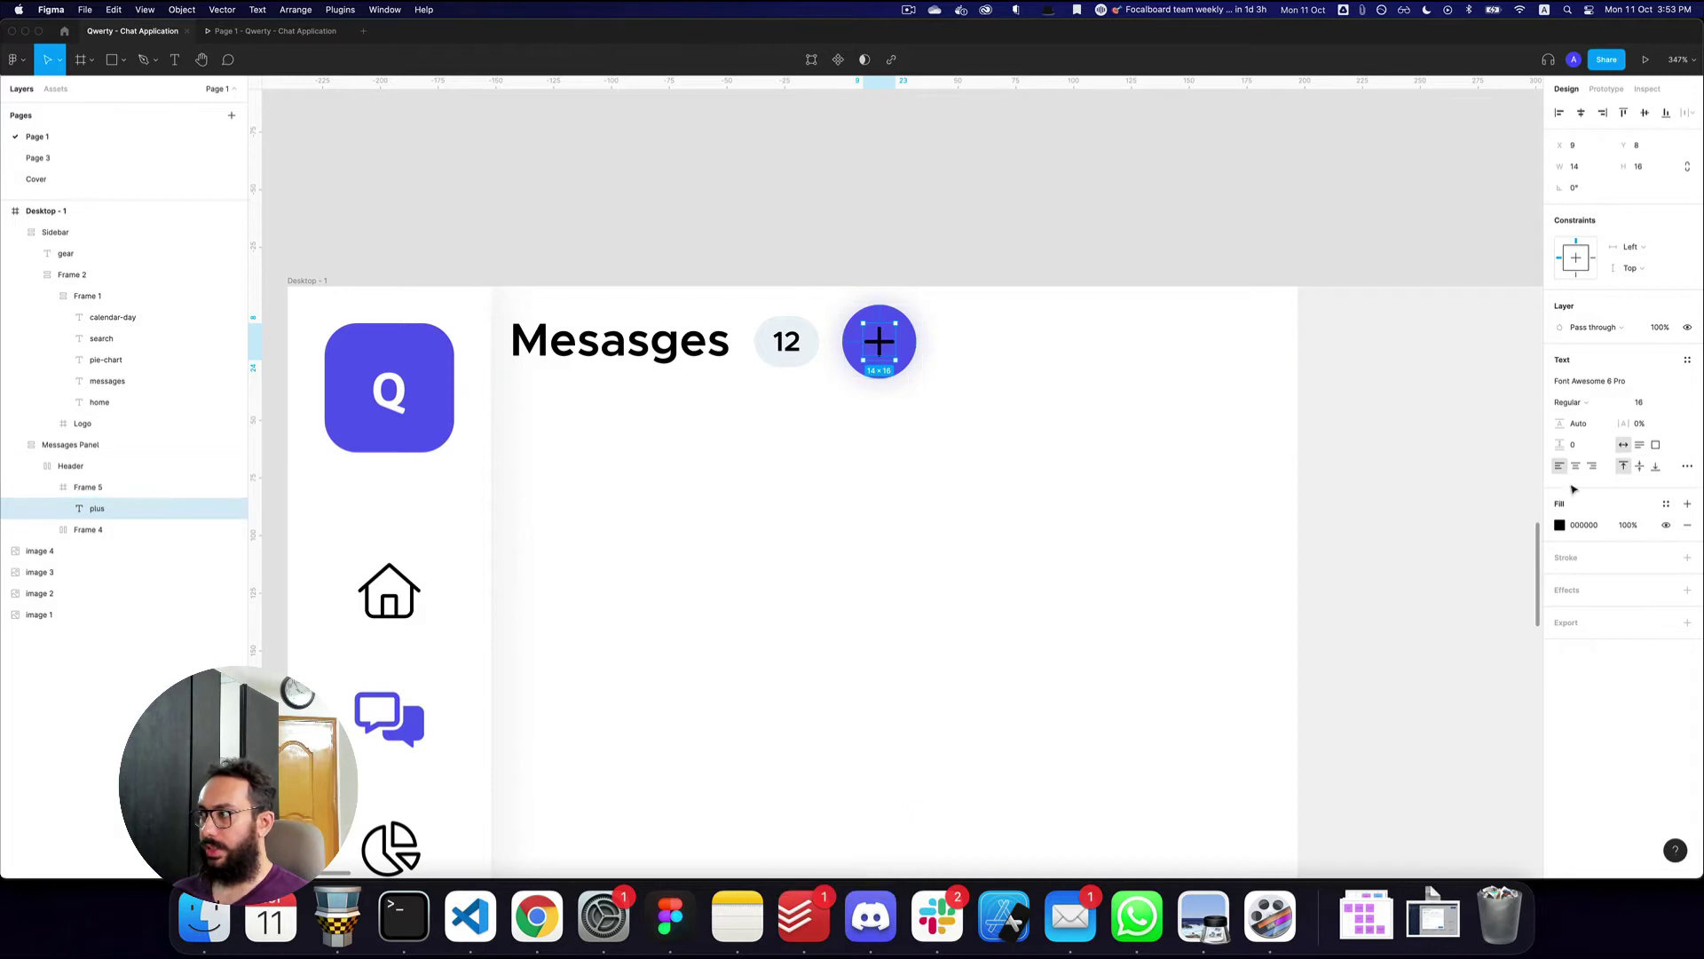
- Set the plus icon's fill to white, FFFFFF
text(fff)
key(Tab)
click(910, 344)
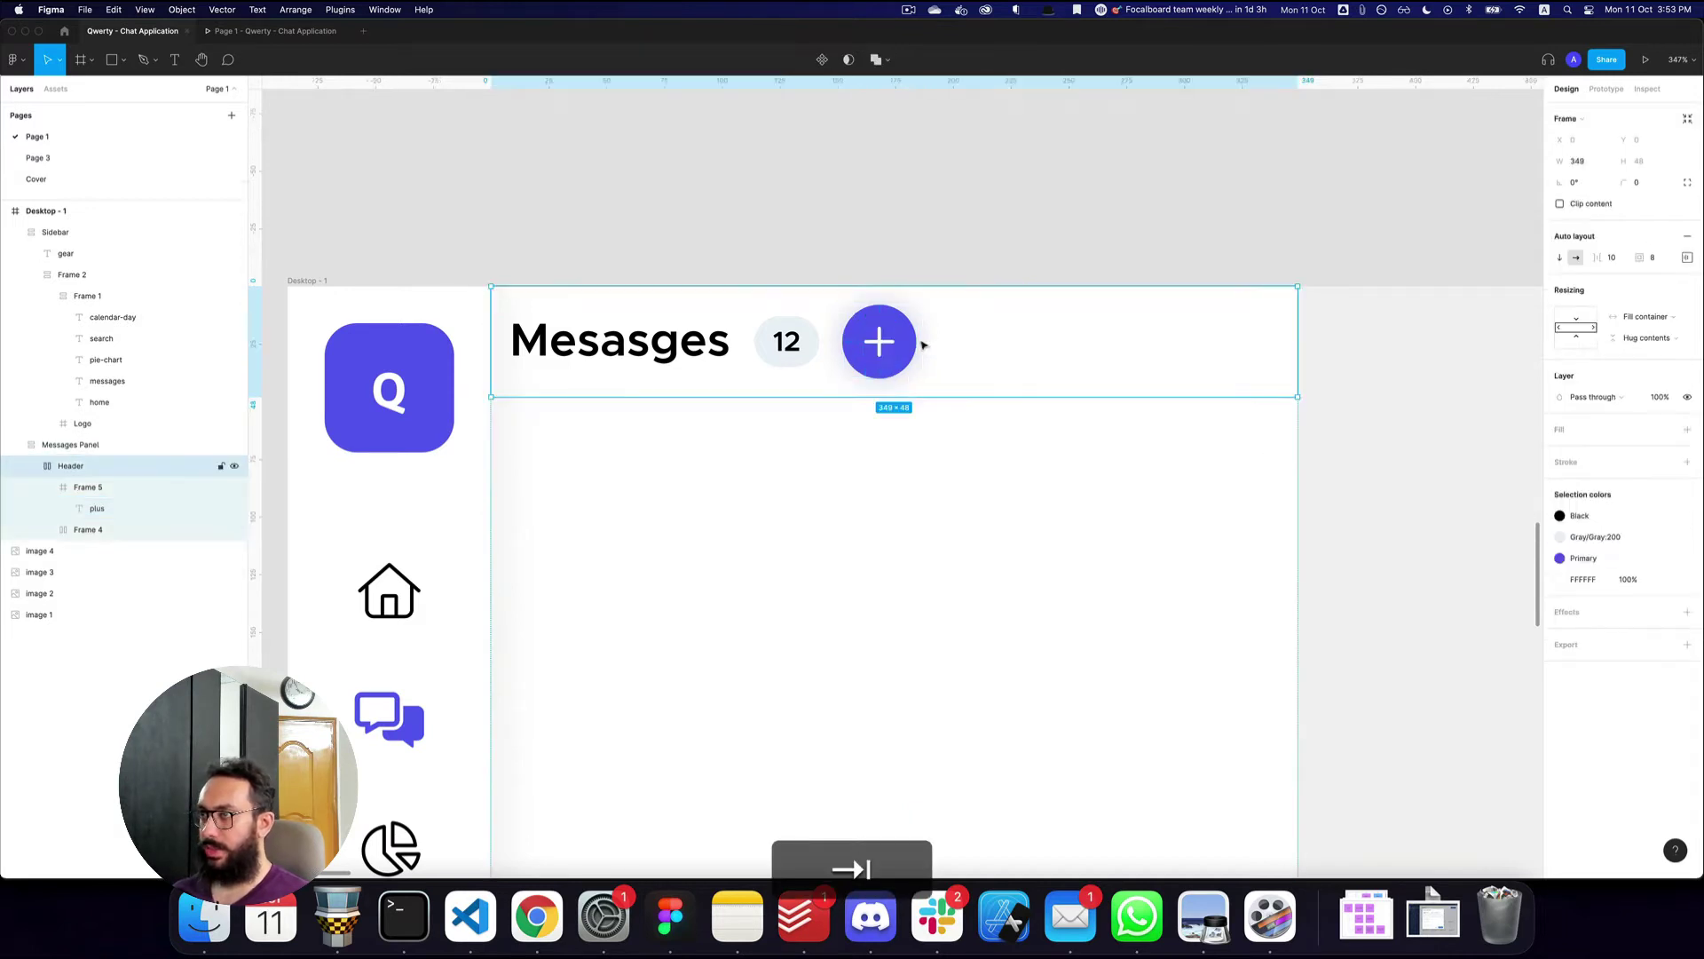
- Set the Header frame's auto-layout item spacing to Auto, so the add button sits at the far end
click(959, 344)
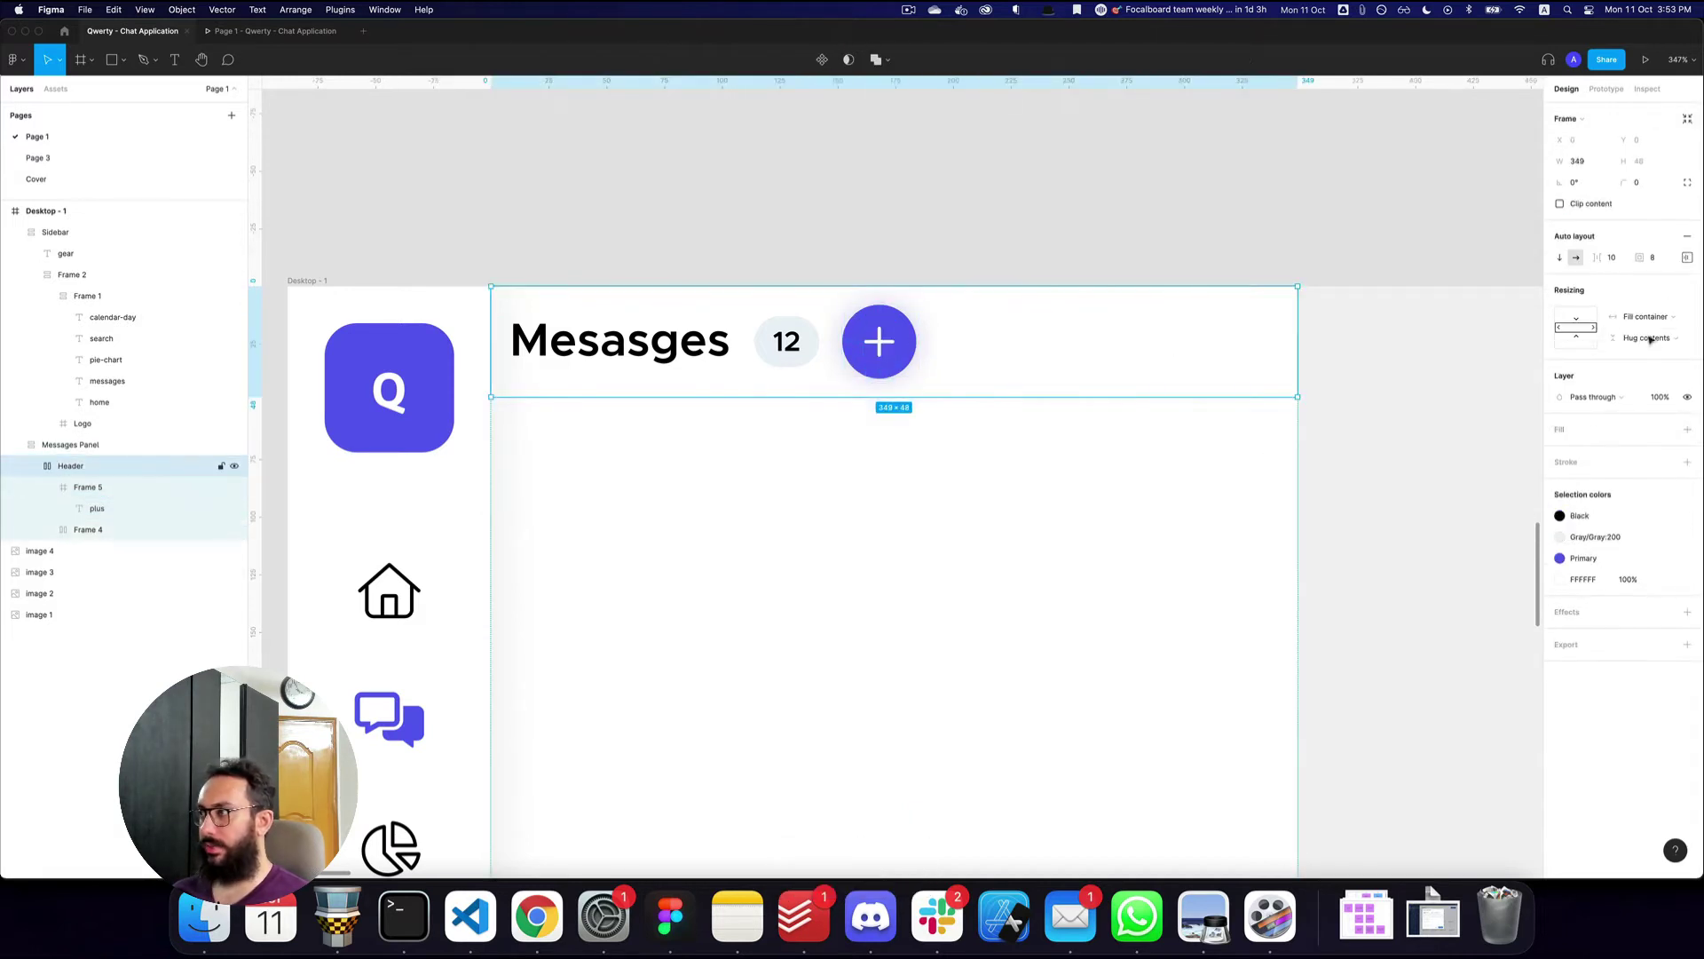
click(1611, 258)
text(a)
alt+click(1117, 360)
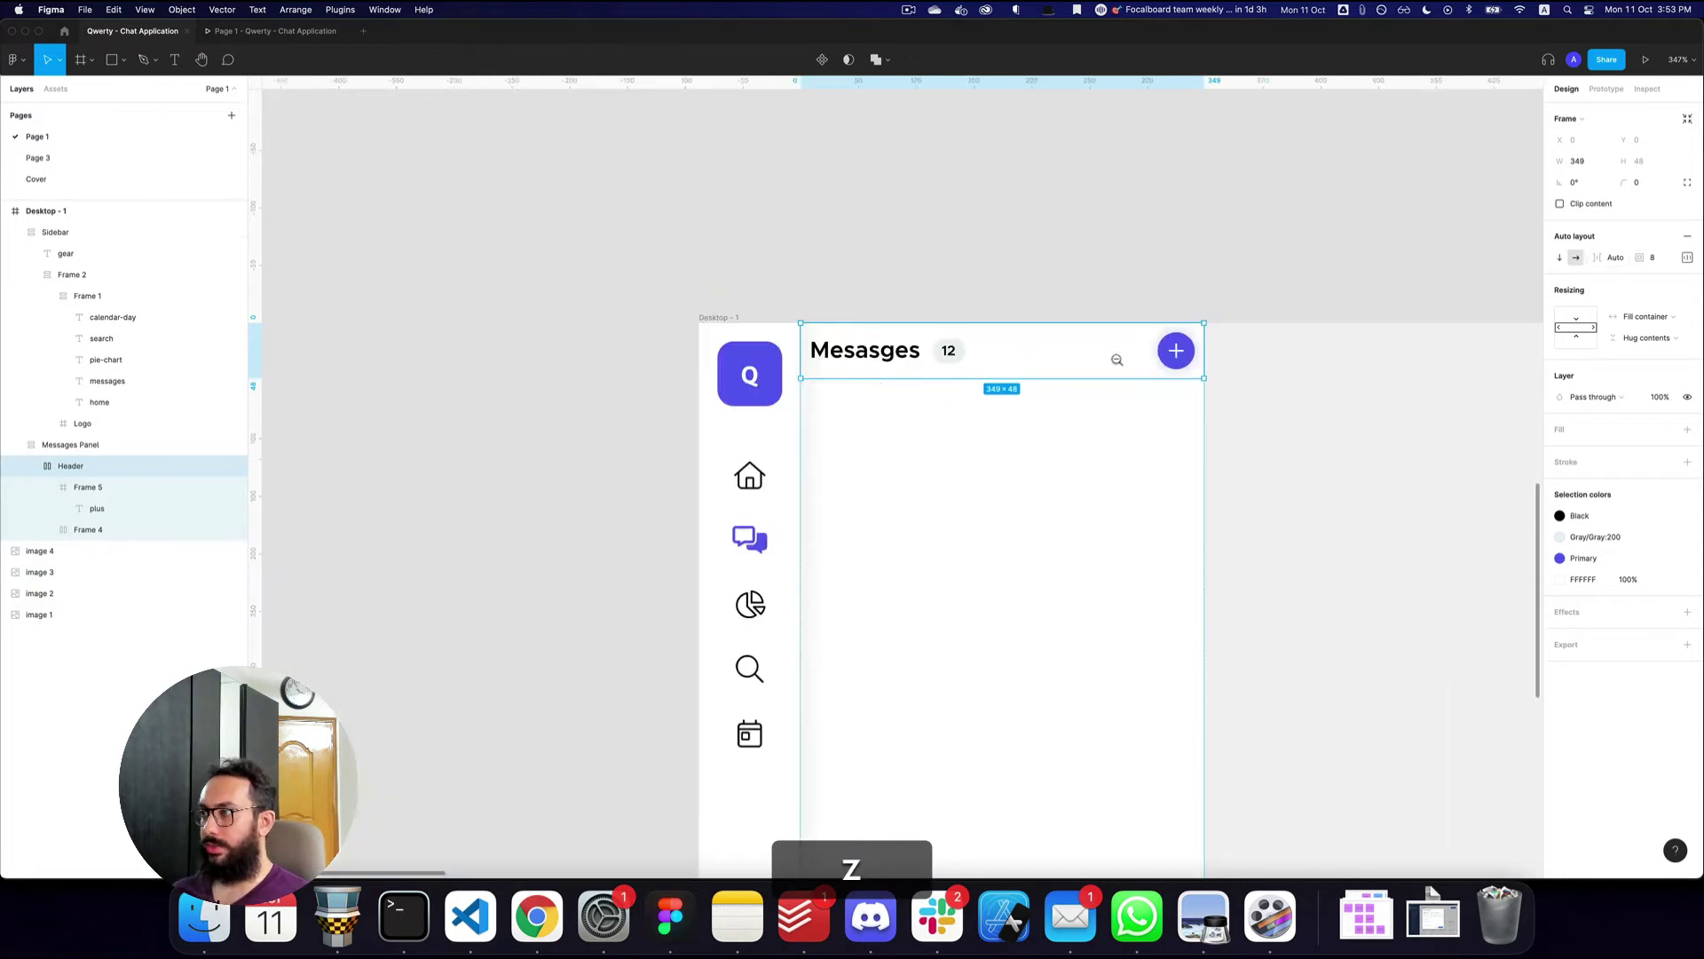
- Check the header in the prototype preview and set the plus icon's font weight to Solid
drag(980, 347, 920, 343)
double_click(1117, 347)
key(z)
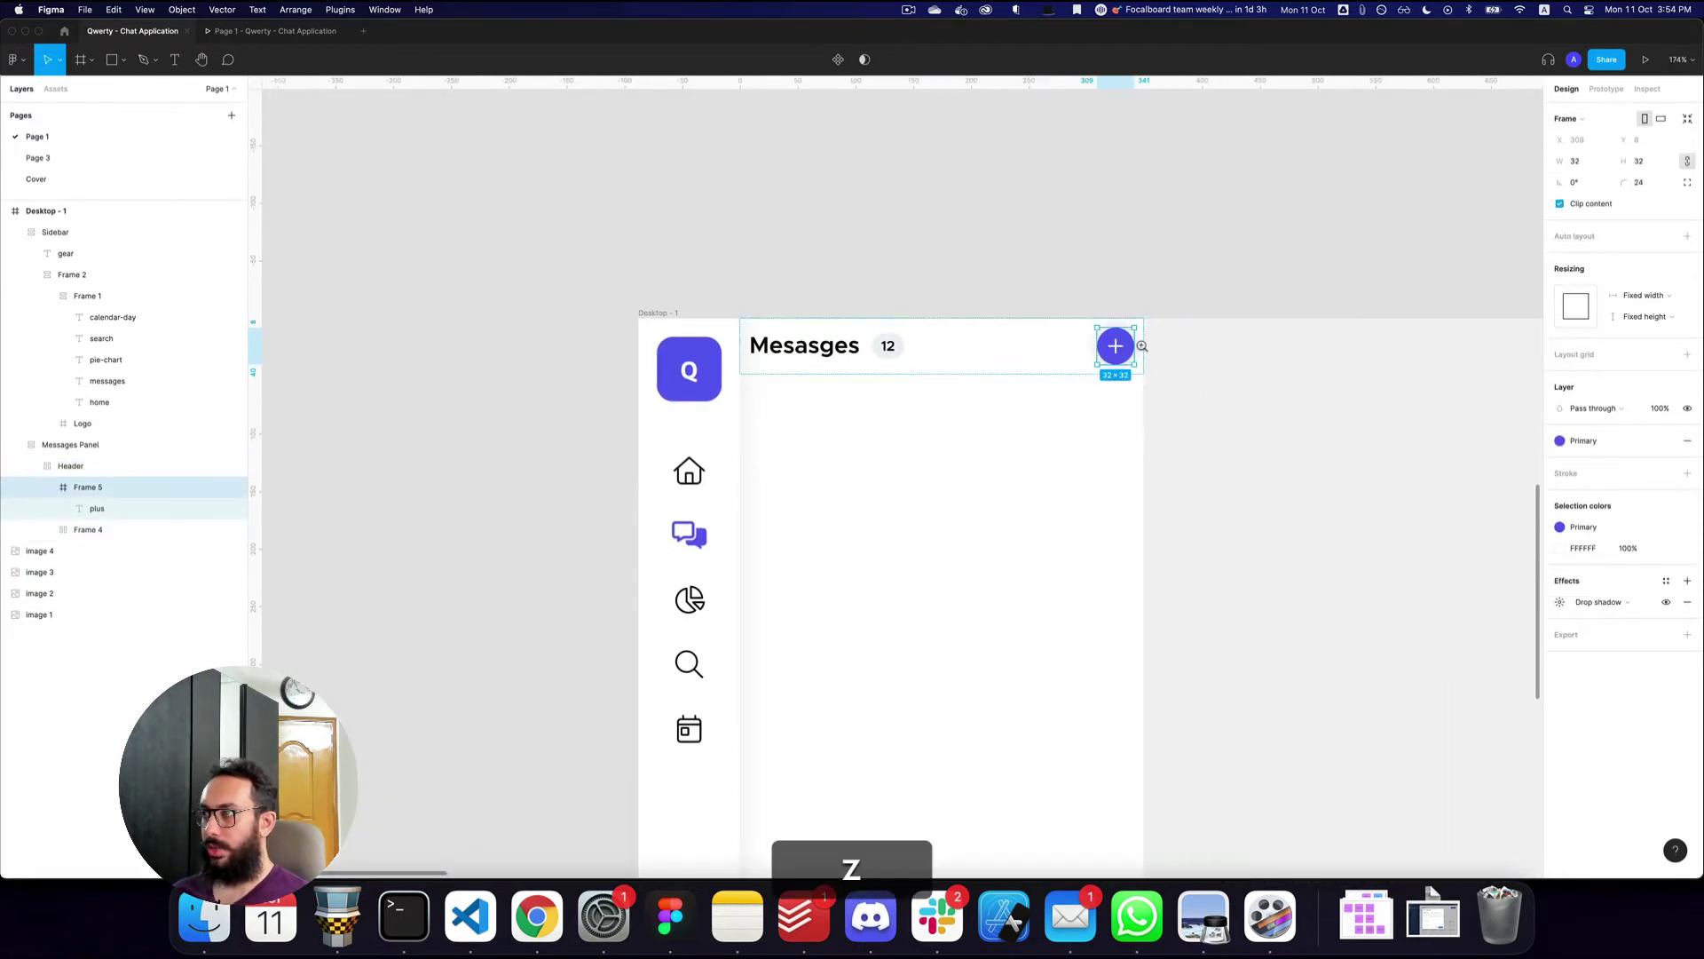
double_click(1141, 346)
key(super+3)
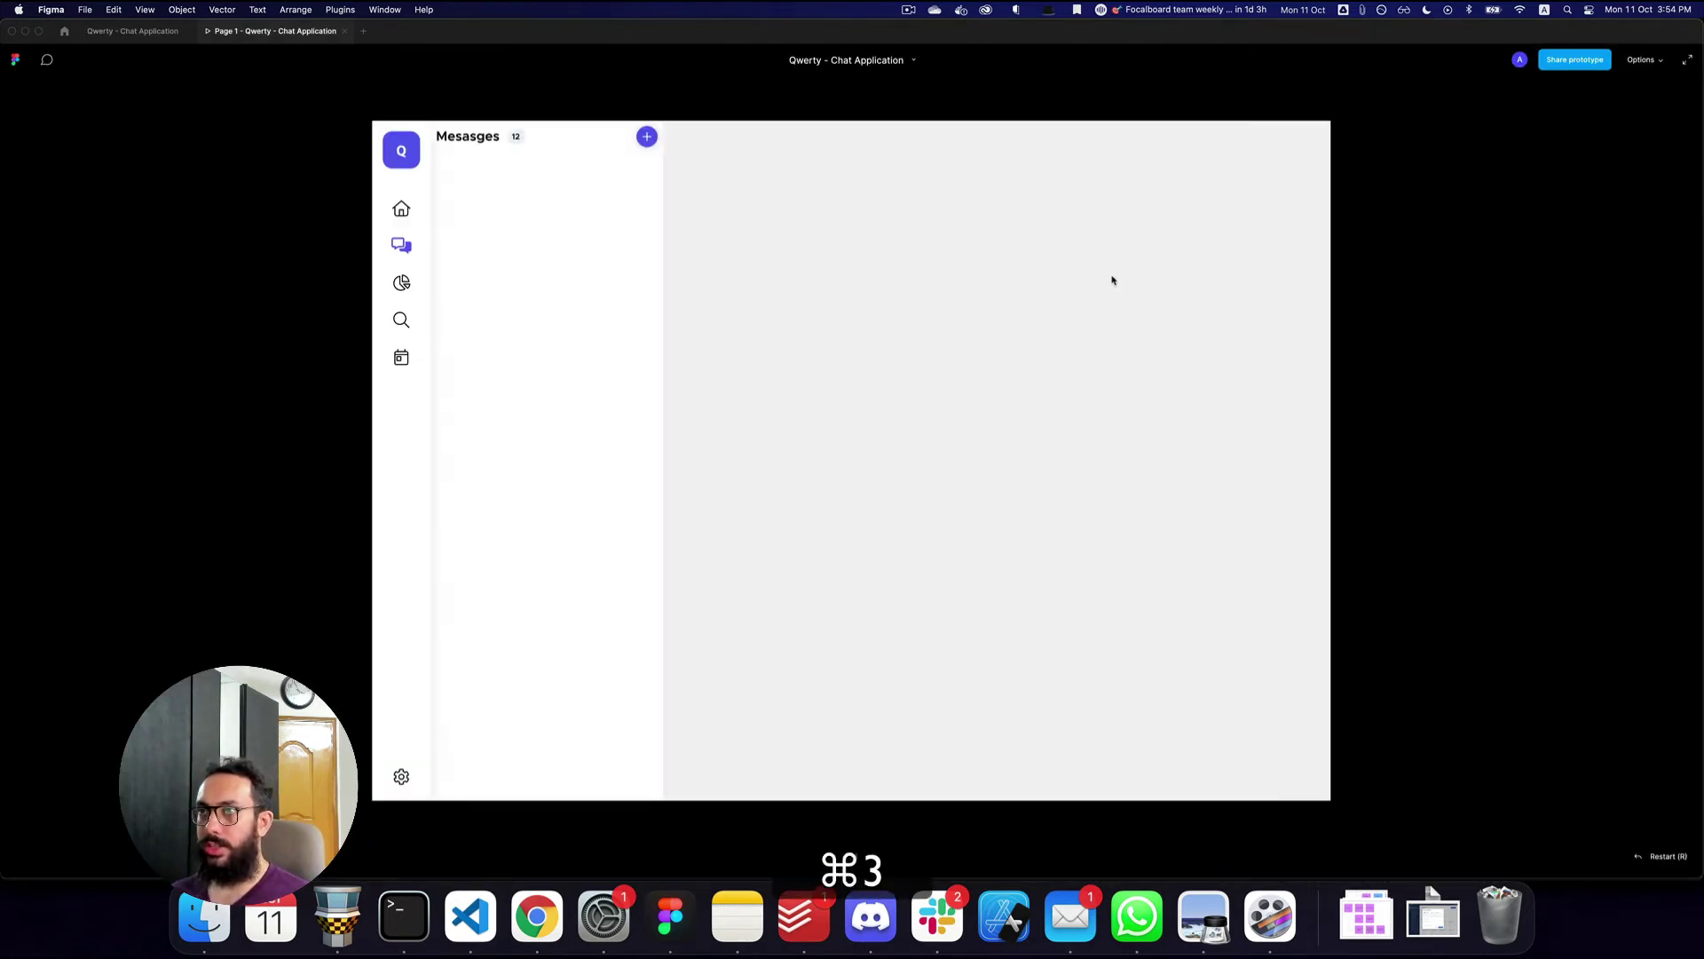
key(super+2)
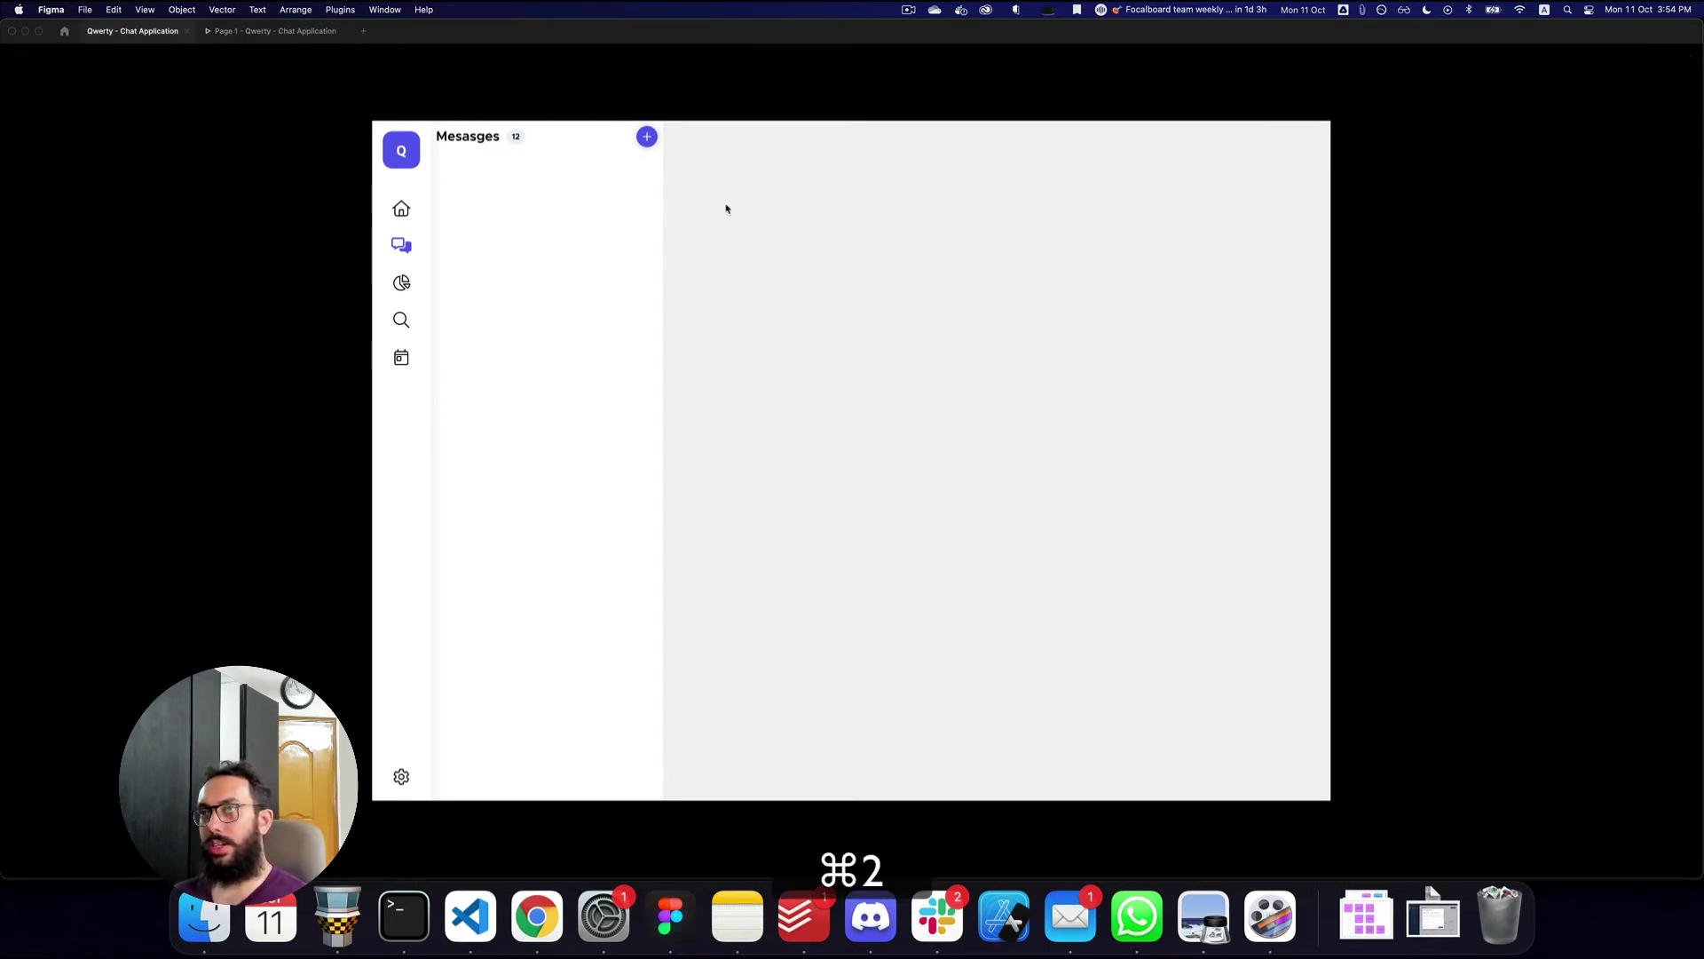
click(1566, 401)
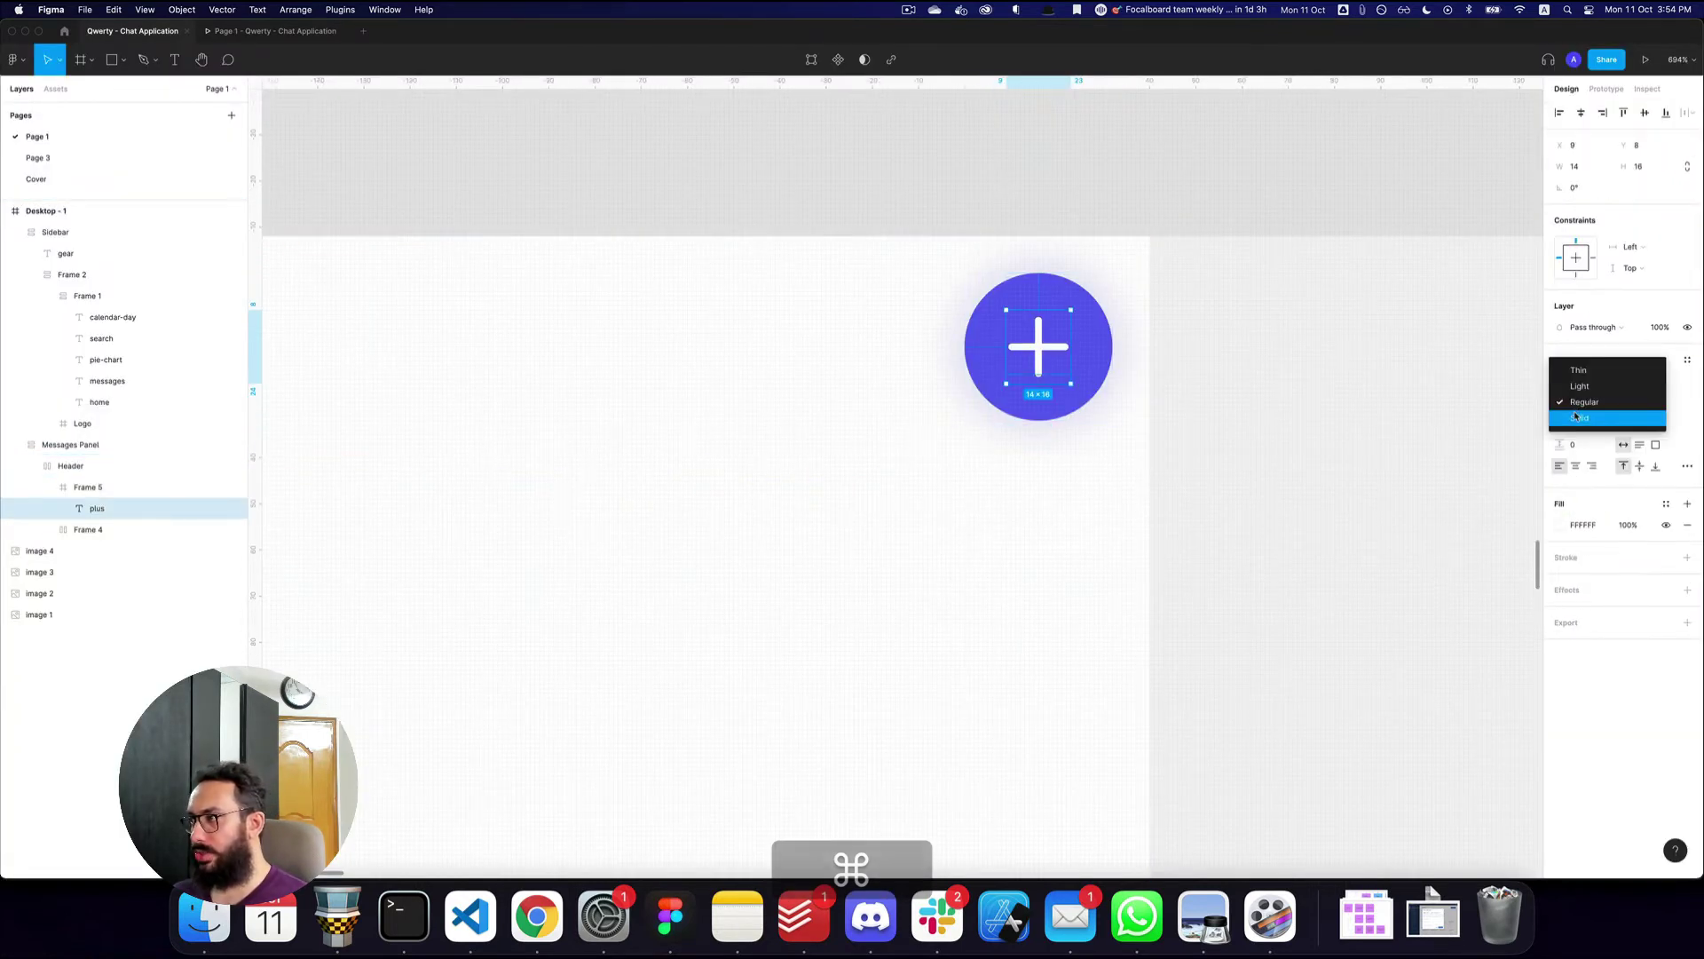
click(1581, 418)
- Set the Header frame's padding to 24 on all sides and check it in the prototype preview
key(alt+z)
alt+click(1232, 396)
alt+click(1232, 397)
alt+click(1111, 388)
click(1075, 383)
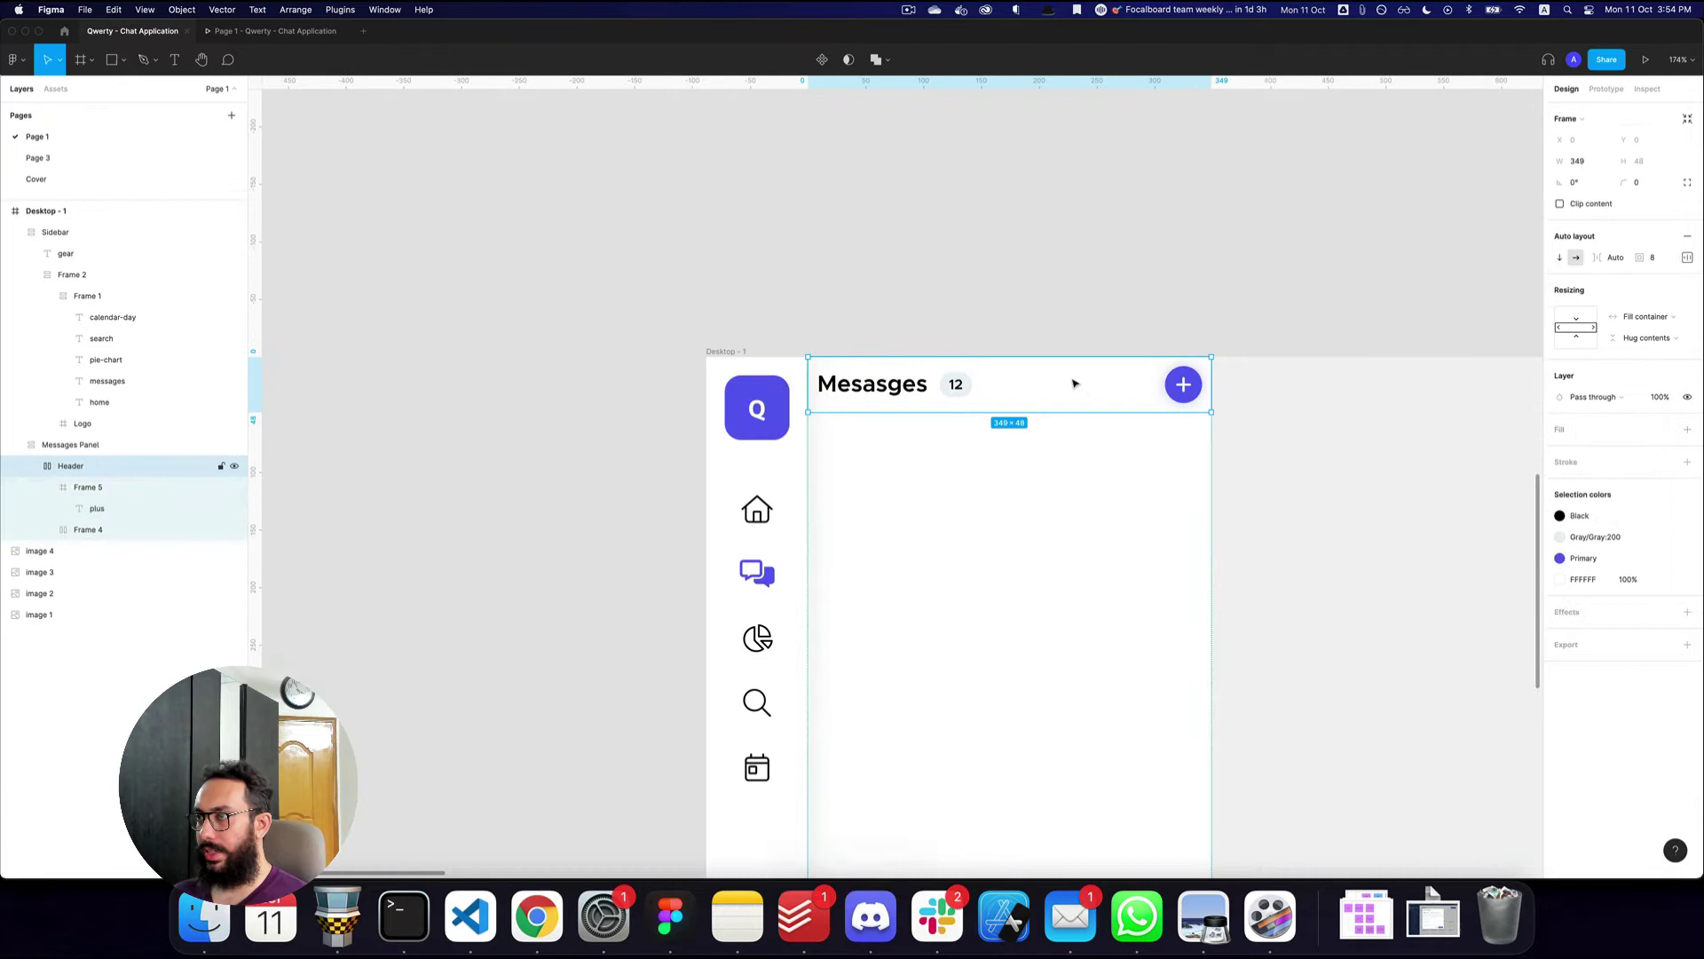
click(1687, 258)
click(1660, 257)
text(24)
key(Return)
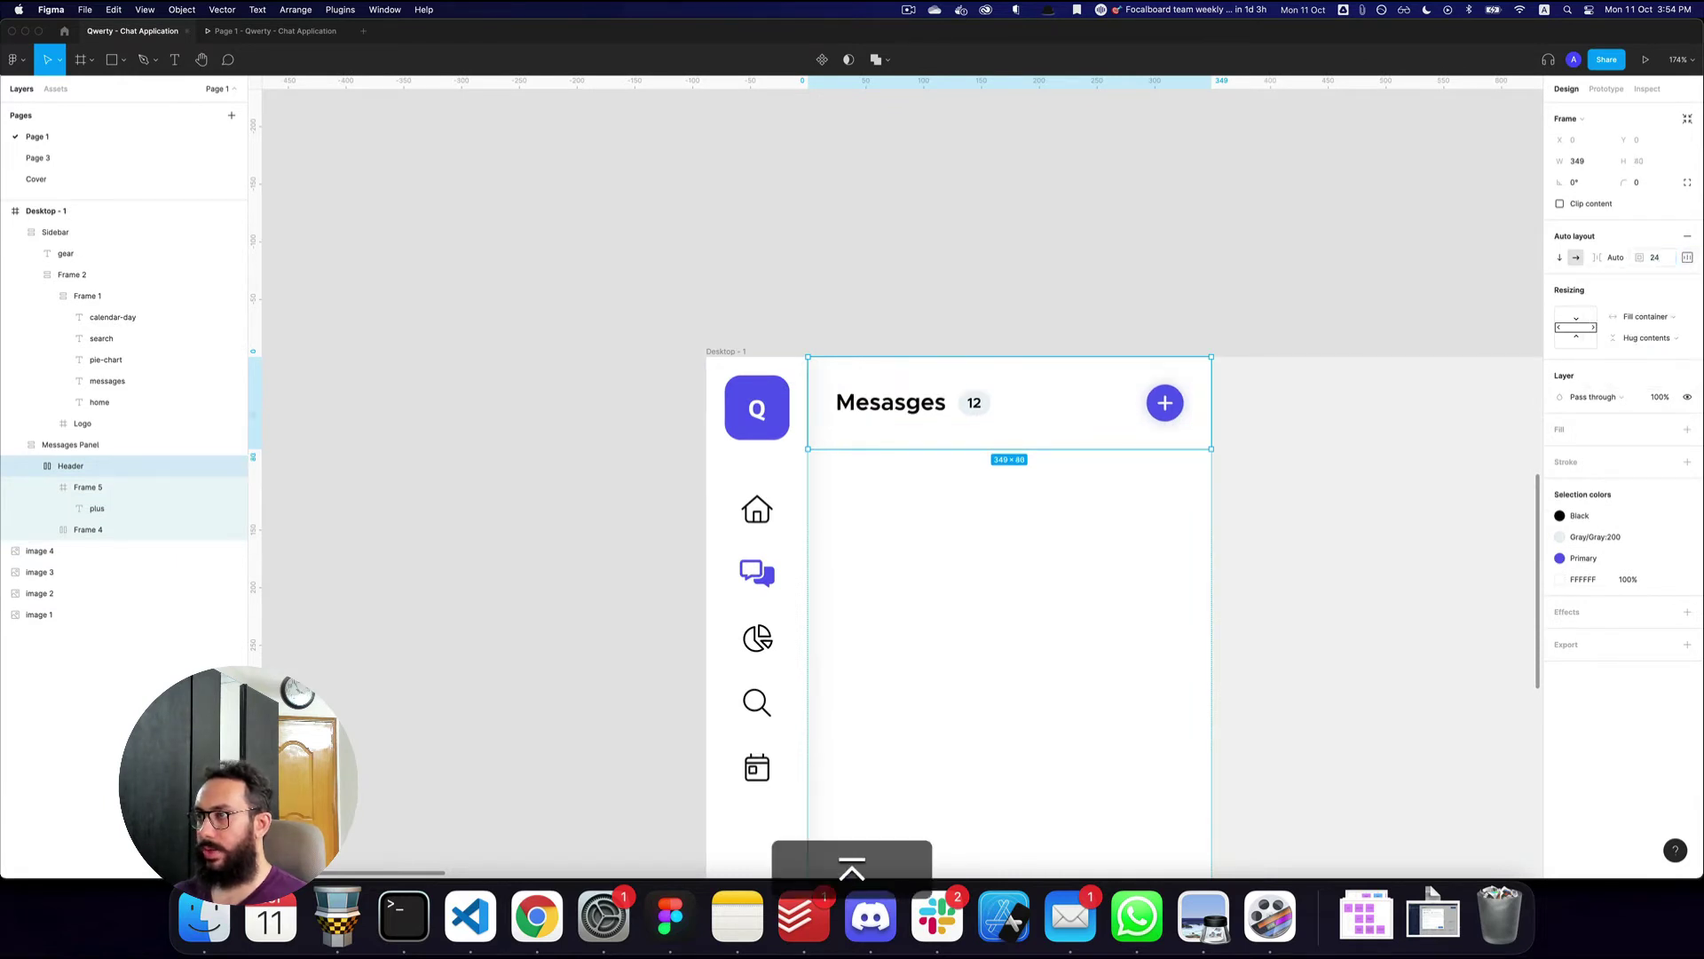
key(super+3)
key(super+2)
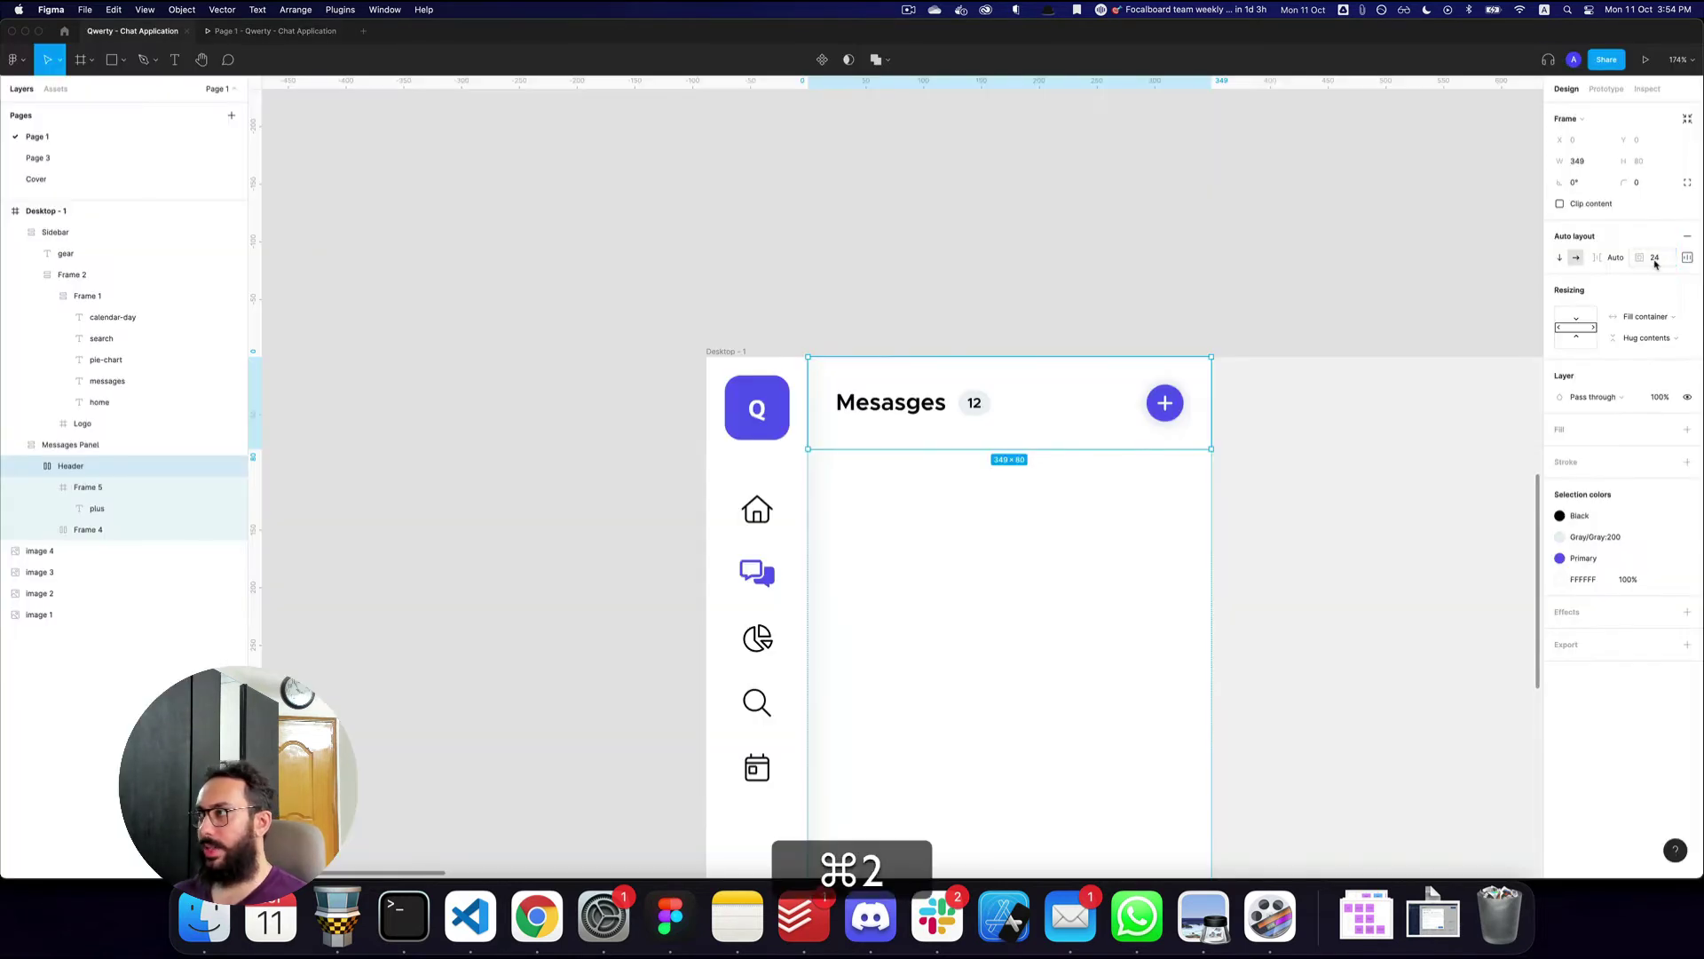
- Try a Header padding of 20 vertically and 24 horizontally, preview it, and undo the change
key(Left)
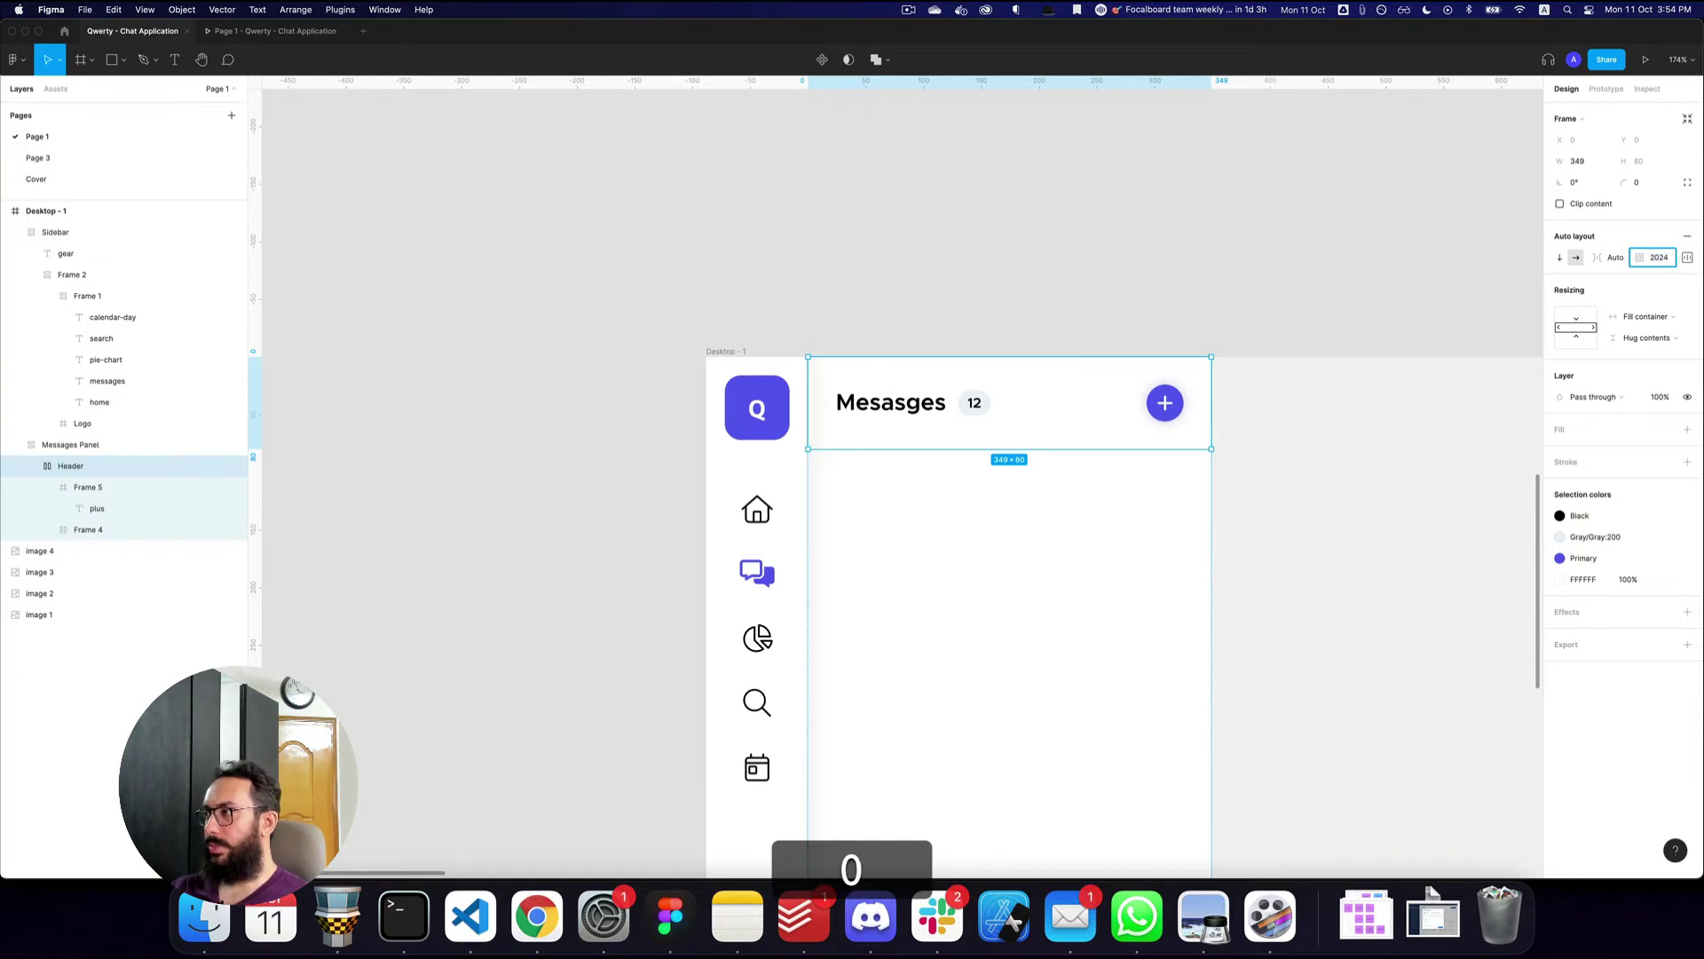
text(20)
key(Return)
key(super+3)
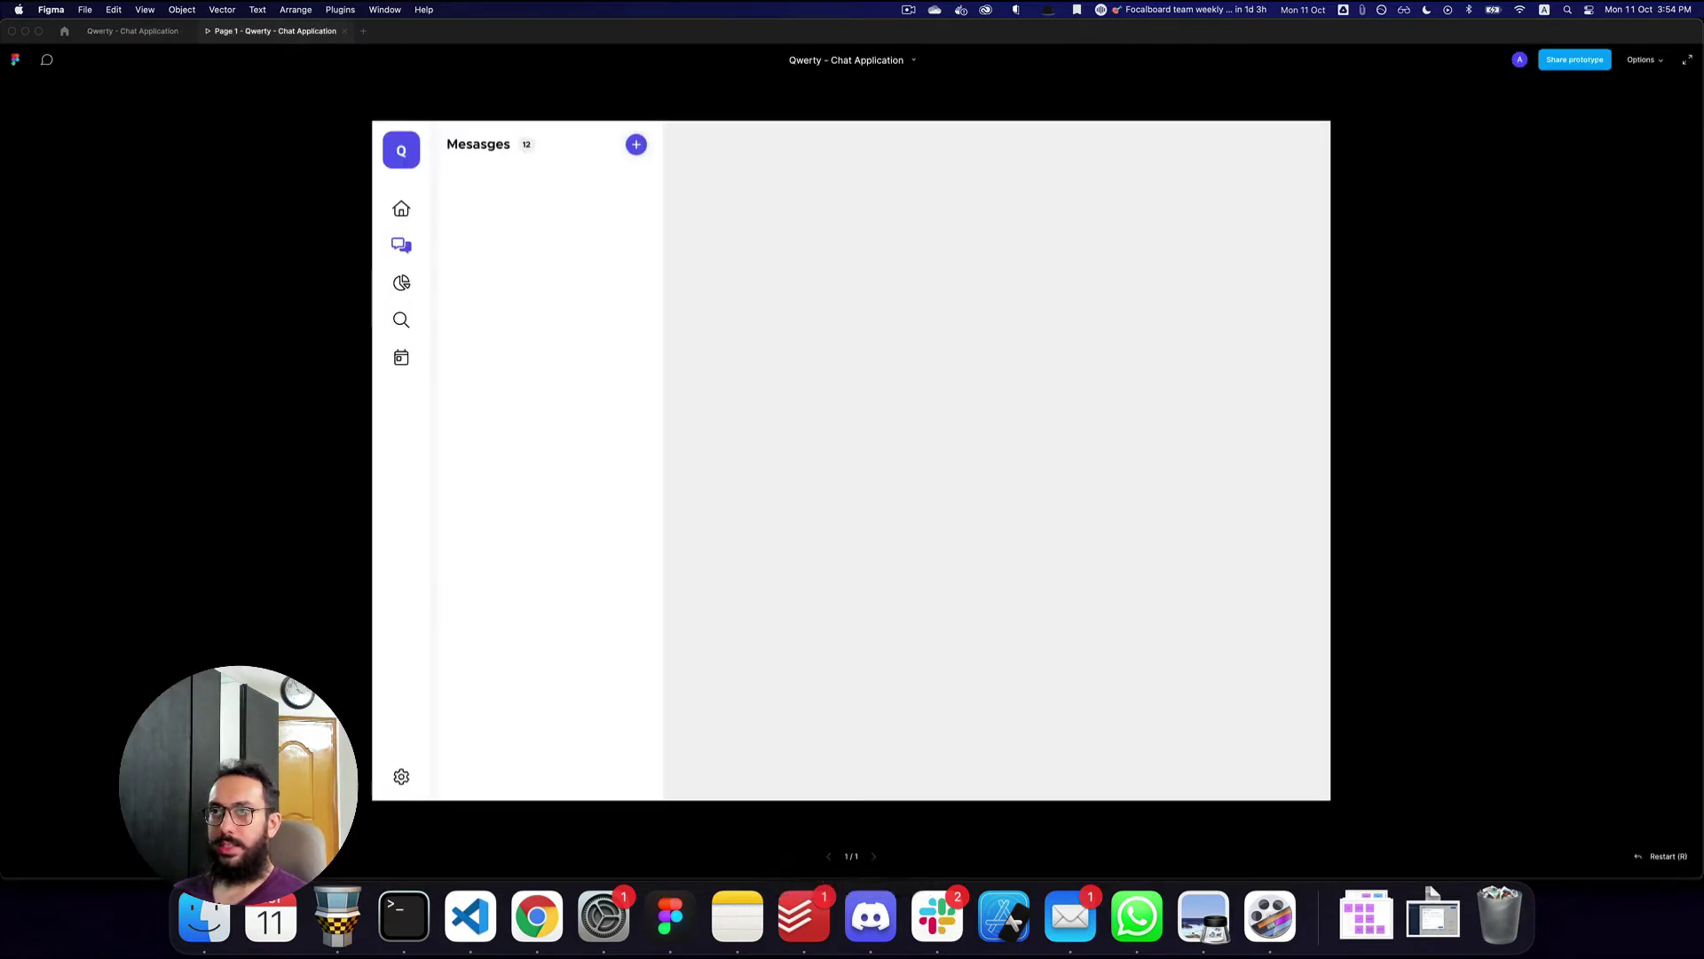
key(super+2)
key(super+z)
- Draw a thin rectangle about 3 high below the header in the Messages Panel and set its horizontal resizing to Fill container
scroll(1110, 279, up, 3)
click(970, 346)
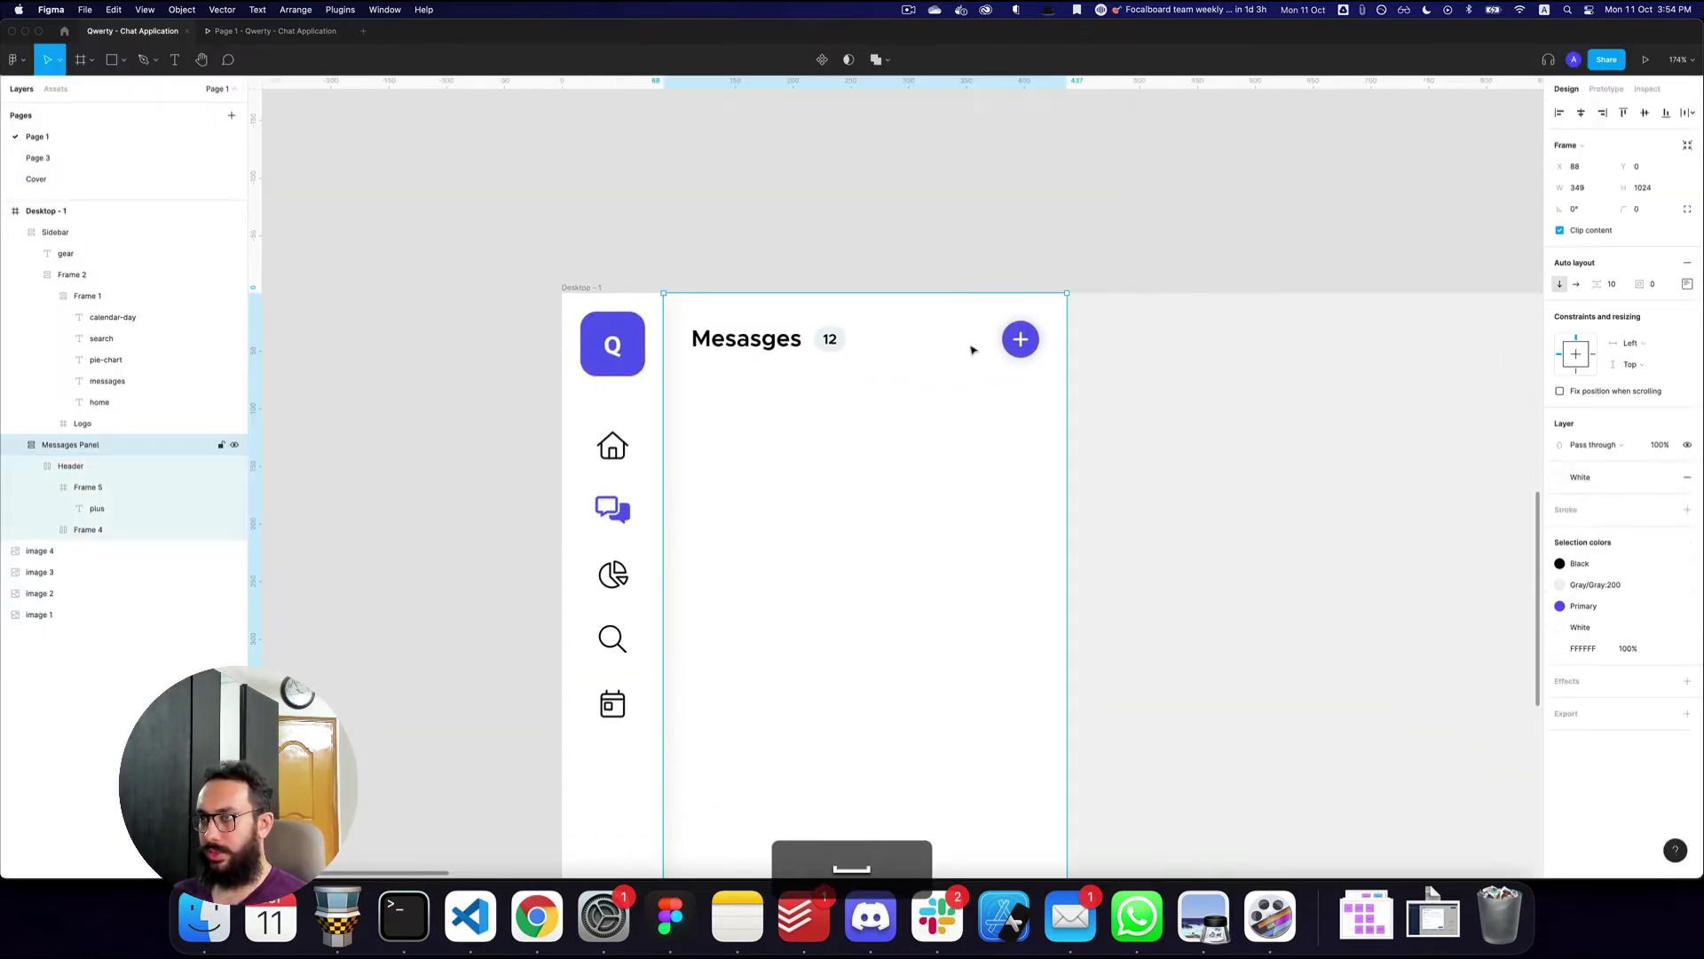
click(970, 347)
key(r)
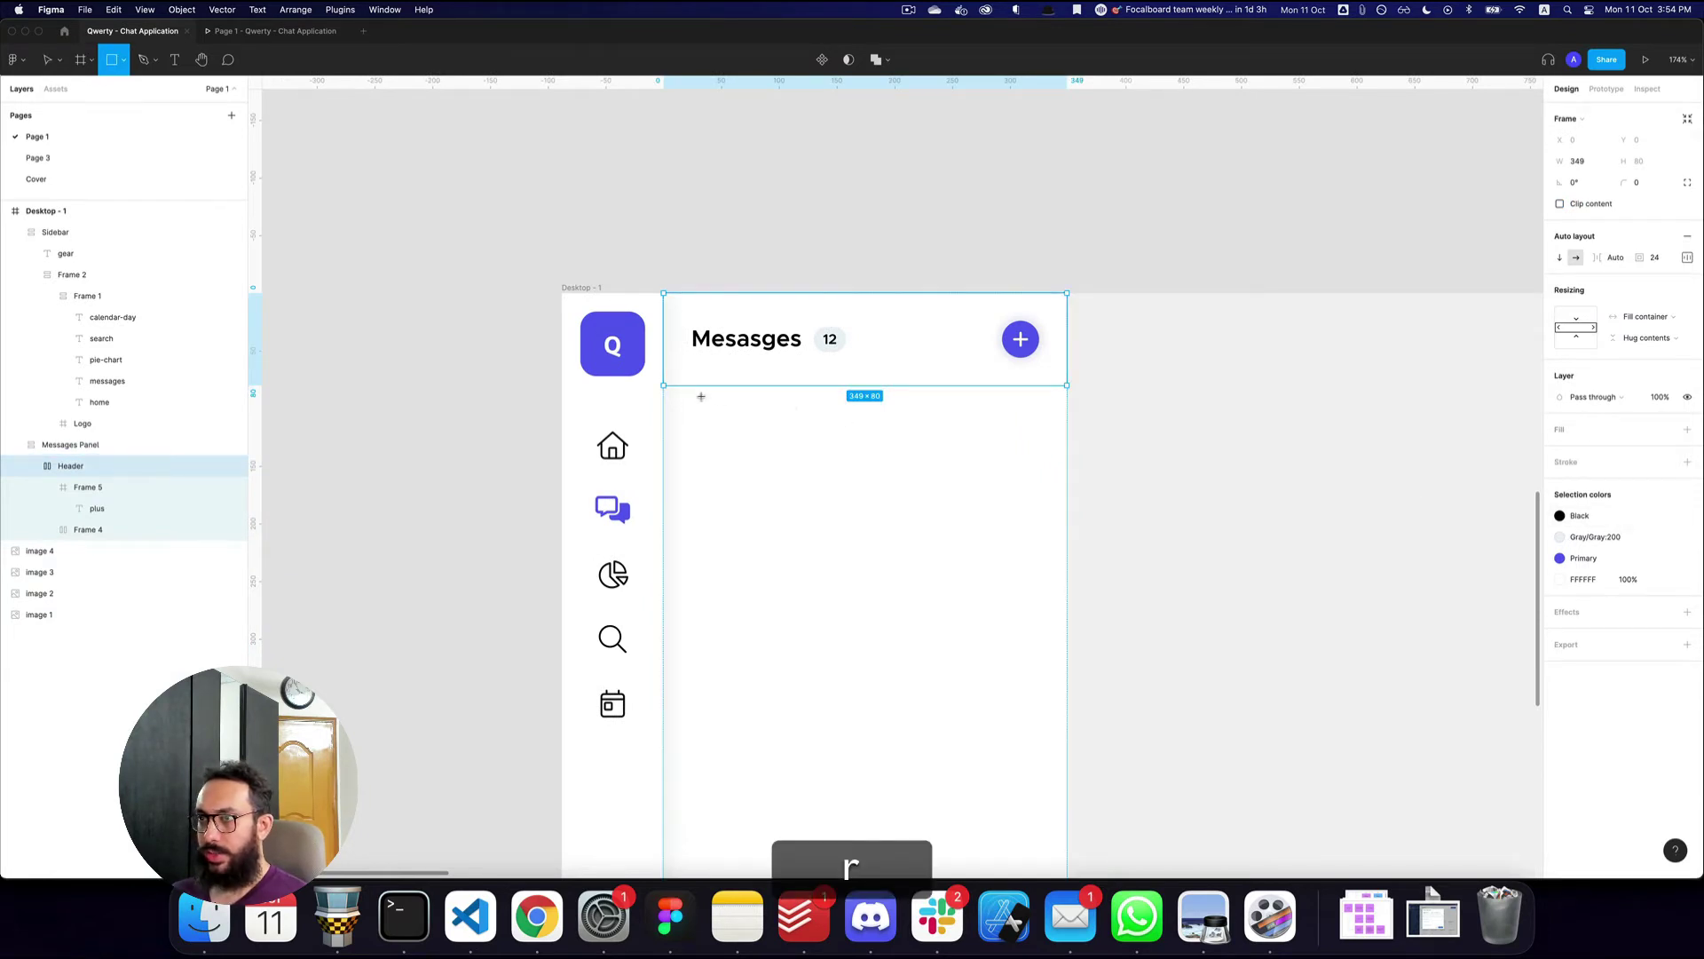
drag(665, 398, 896, 401)
click(1591, 234)
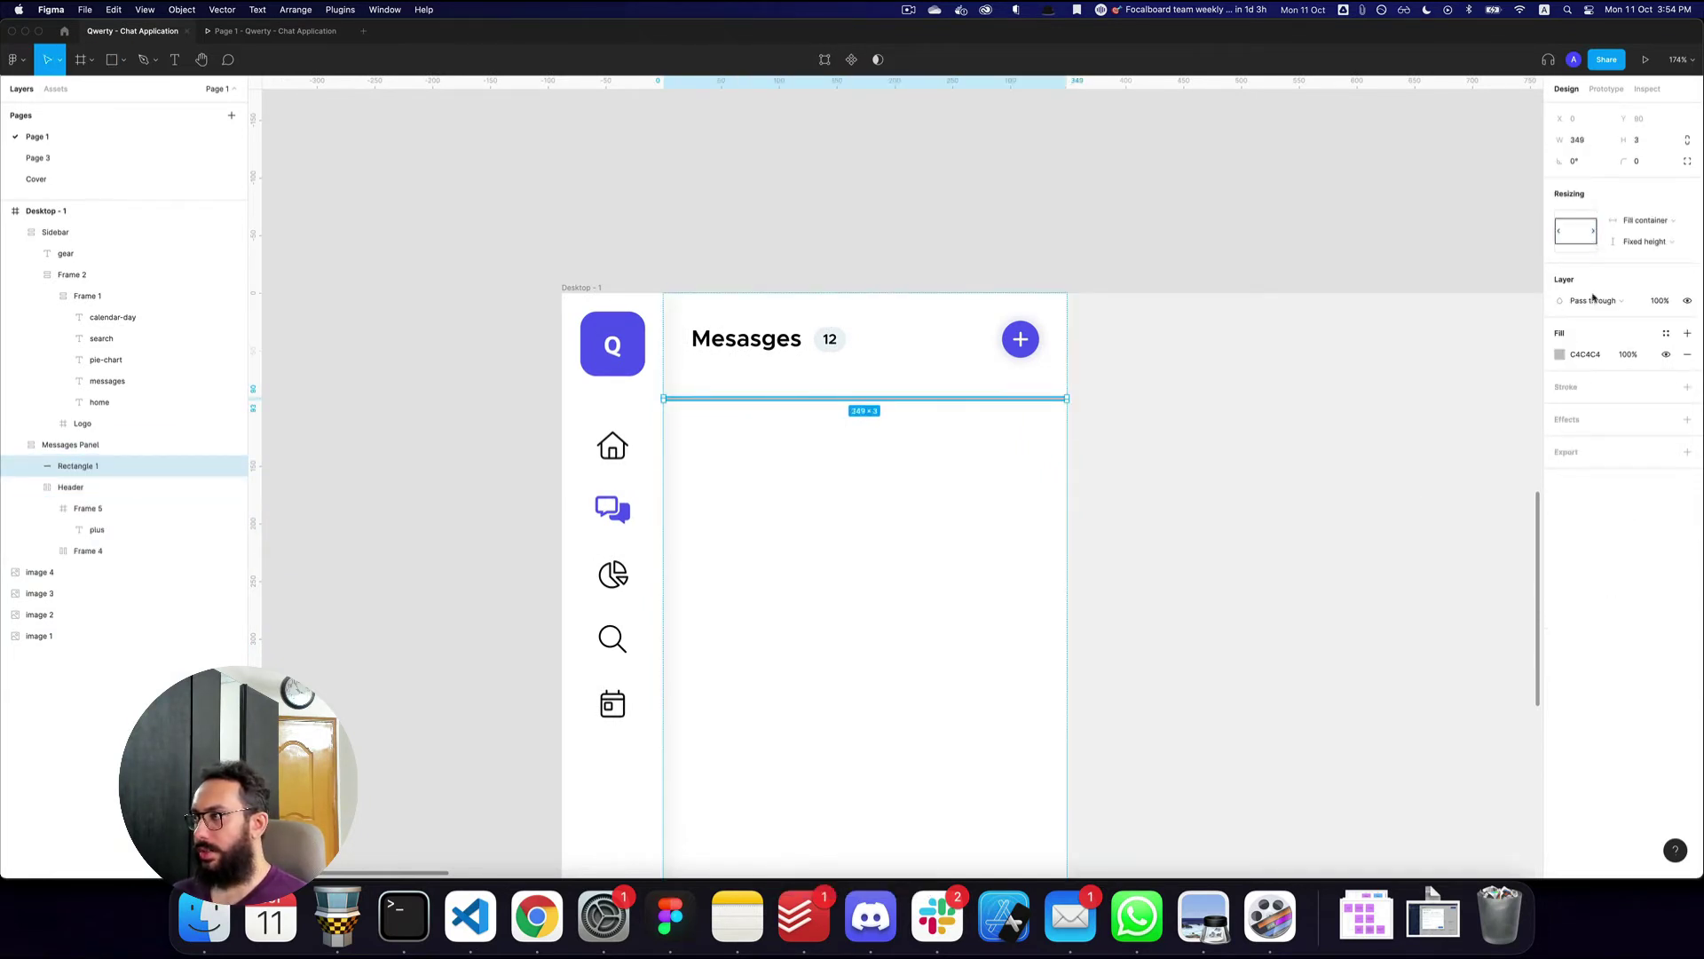
- Rename the thin rectangle as Divider and collapse the layer list
key(super+r)
text(Divider)
key(Return)
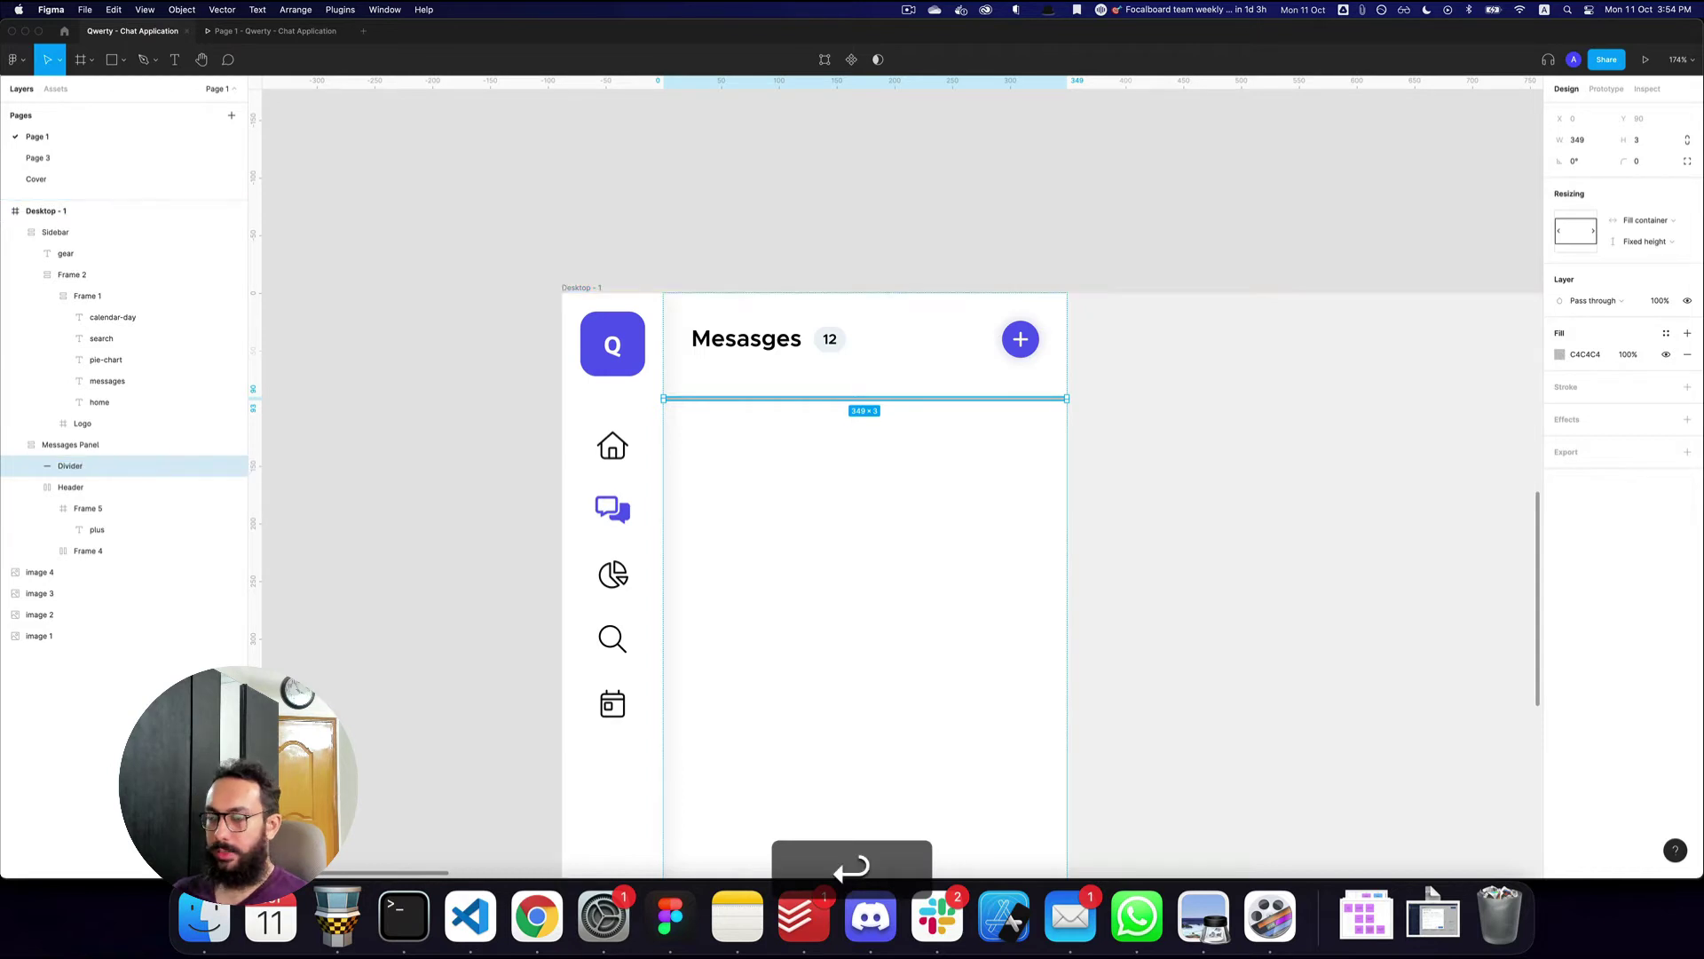
key(alt)
key(alt+l)
- Set the divider's fill to 000000 and its layer opacity to 20%
click(1580, 355)
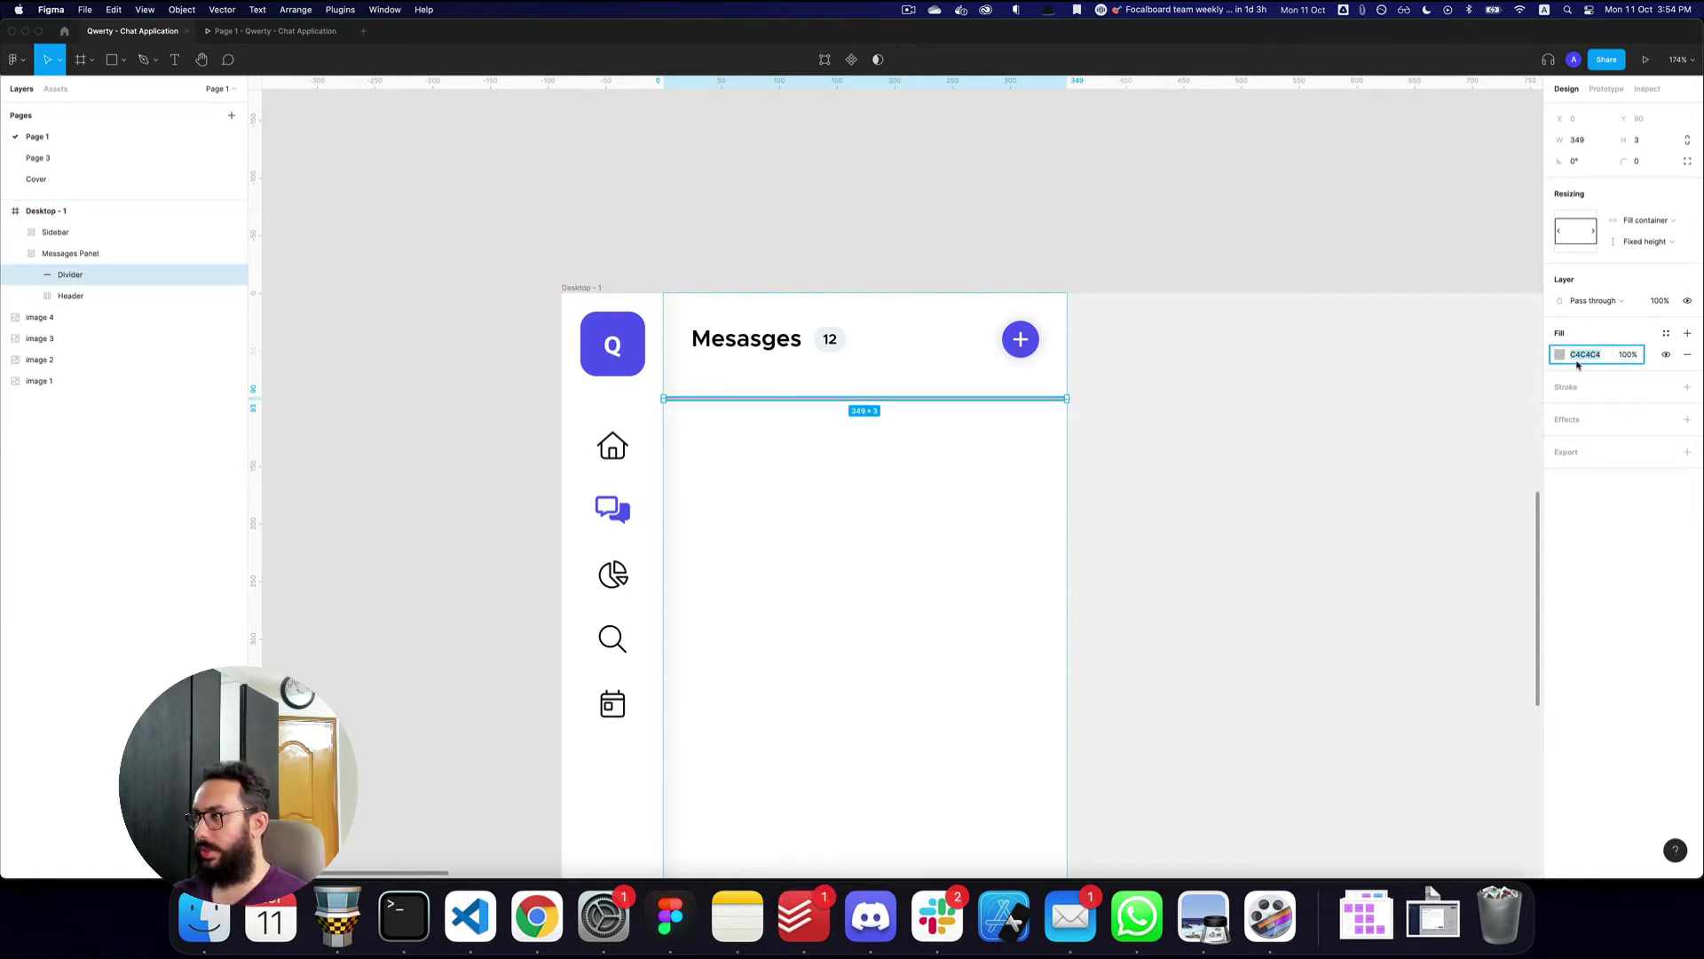
text(000)
key(Return)
key(1)
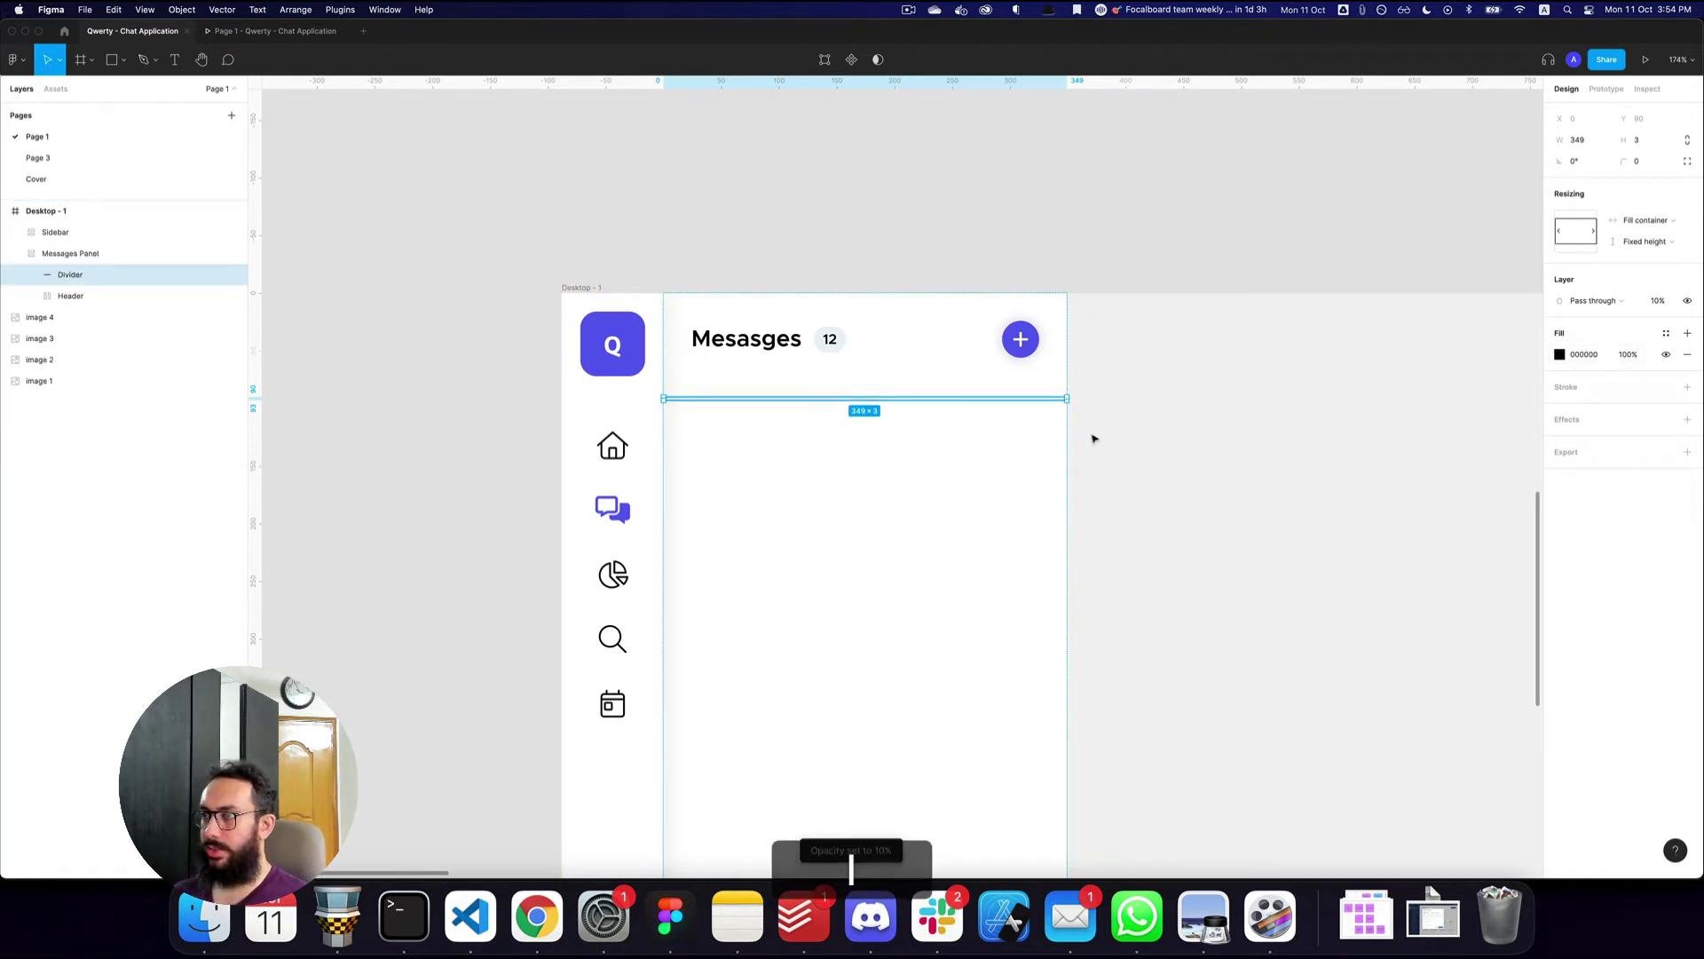
key(2)
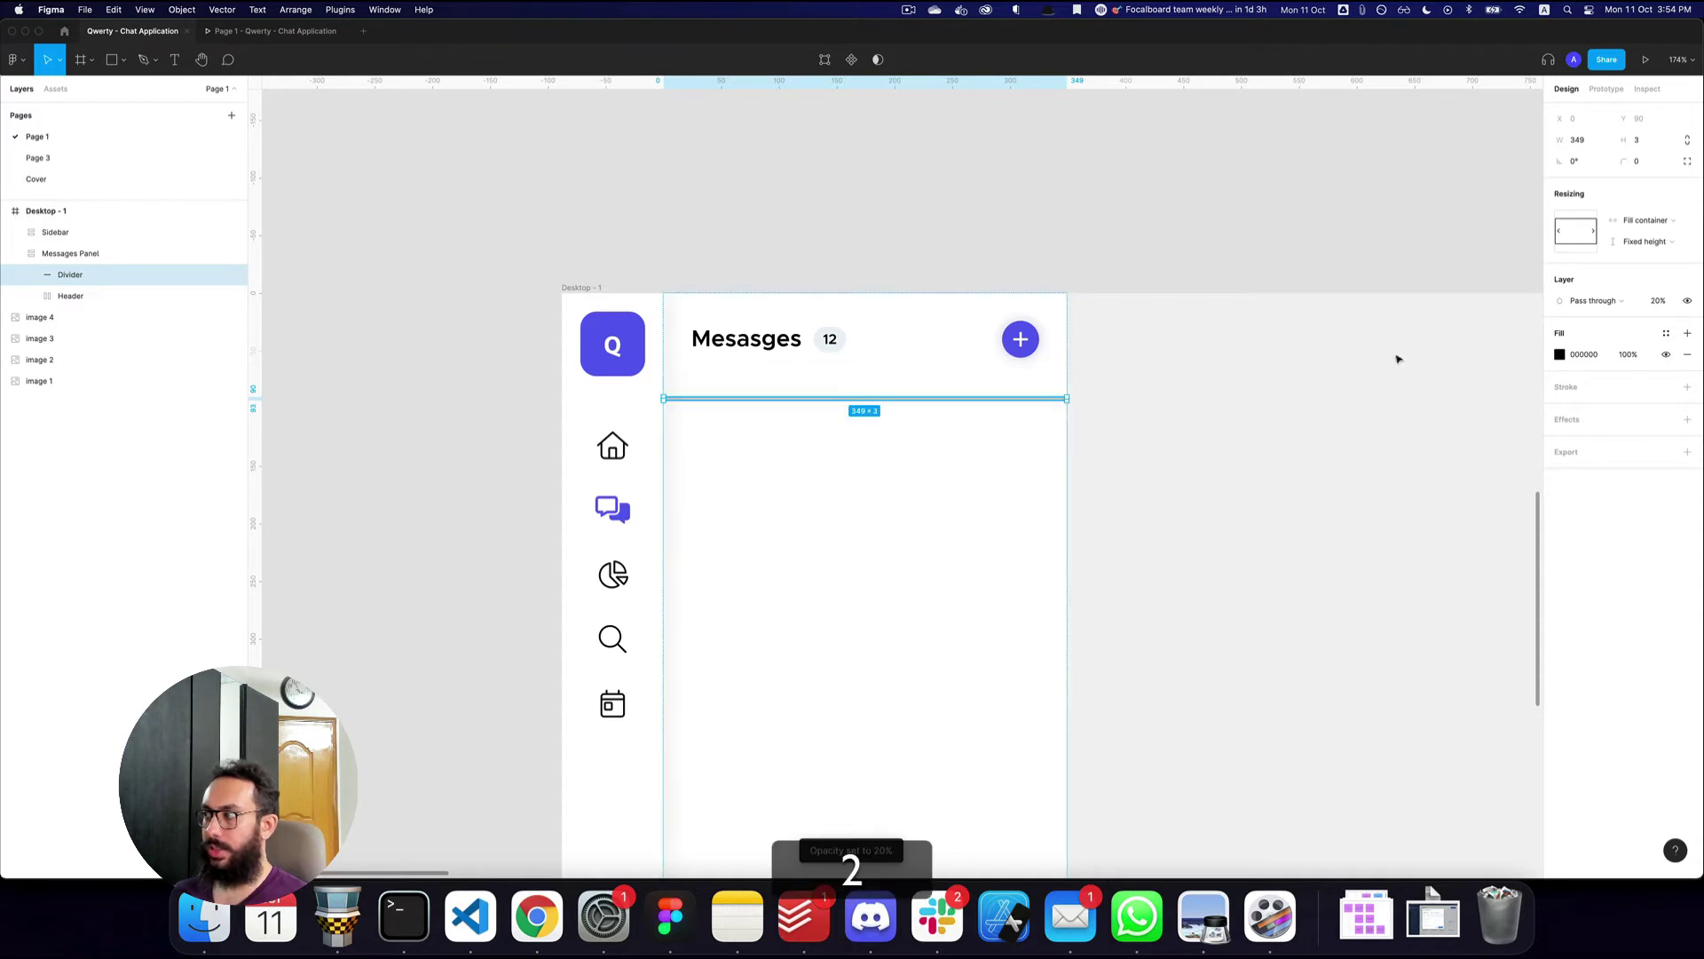
- Reduce the divider's height to 1 and set its opacity to 12%
key(super+Up)
key(super+Up)
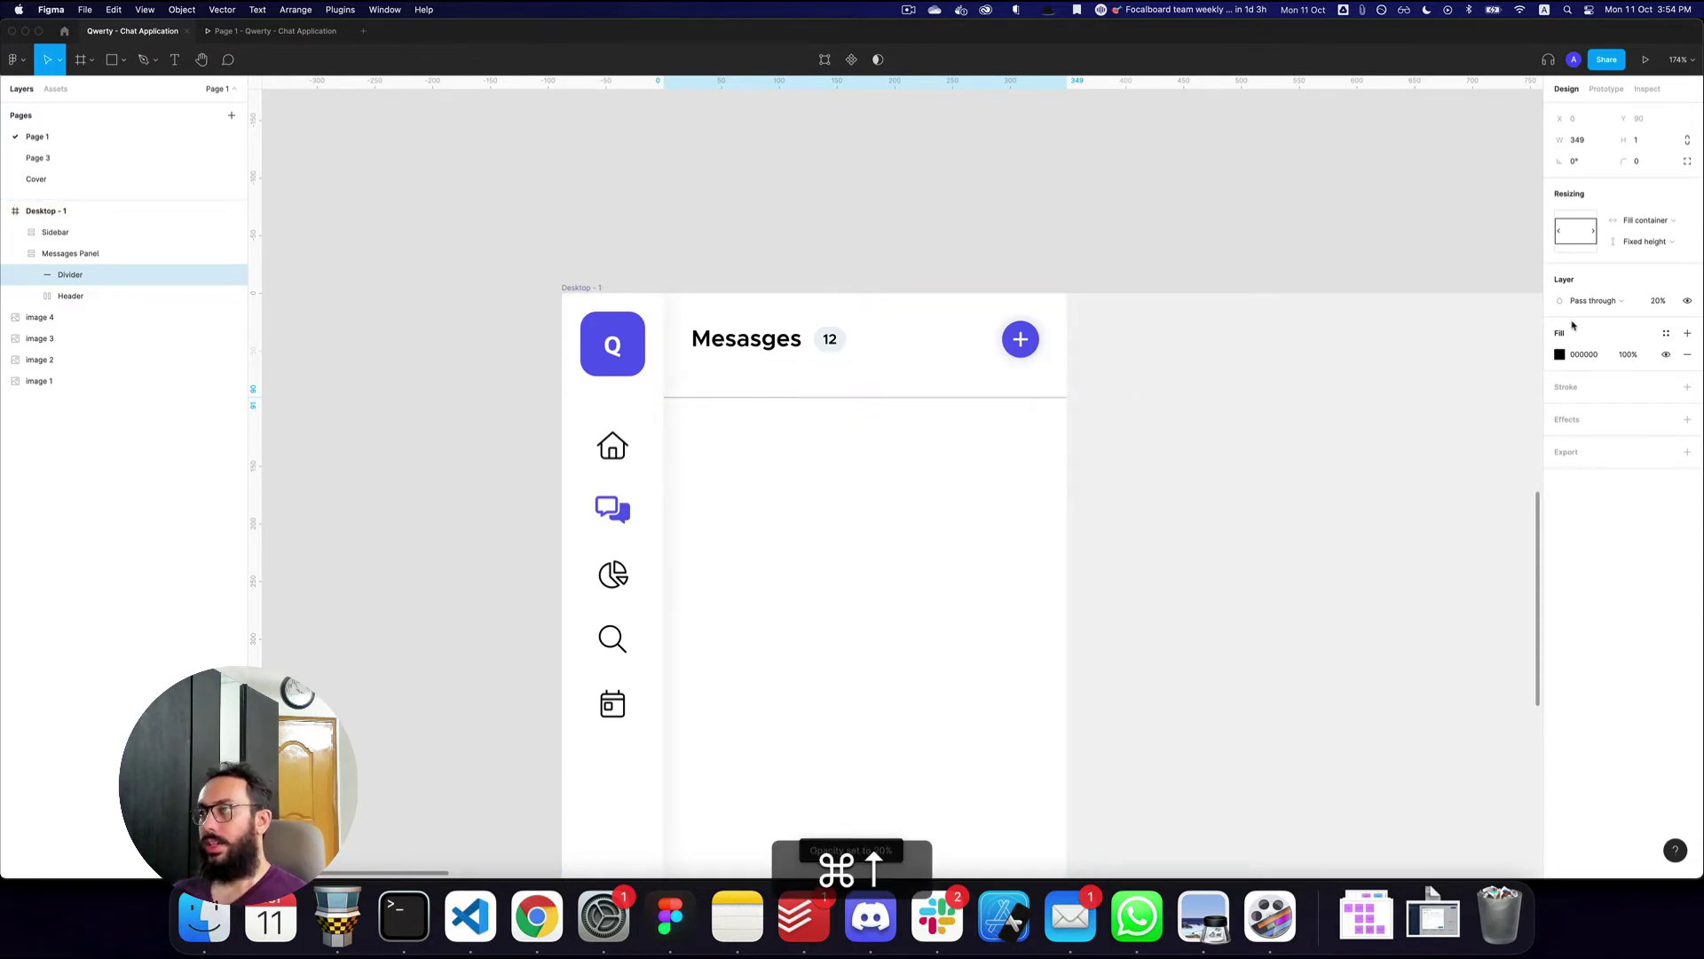
key(1)
key(2)
click(1318, 405)
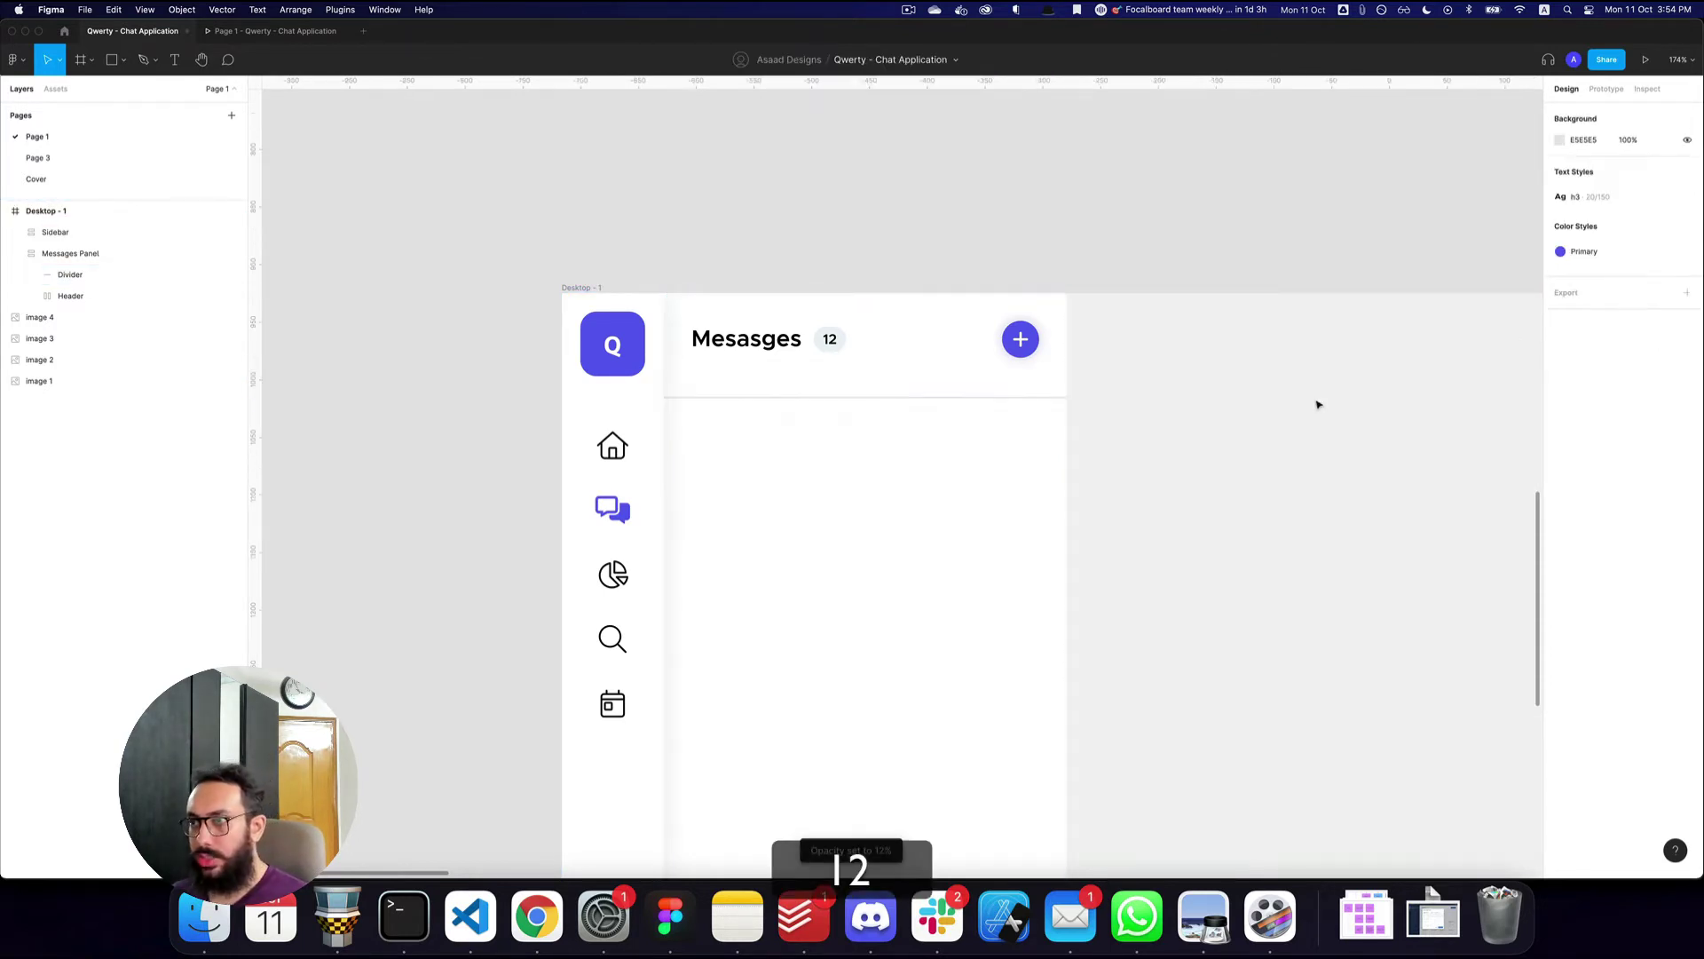
- Set the Messages Panel's auto-layout item spacing to 0
super+click(984, 398)
super+click(1017, 430)
click(1611, 284)
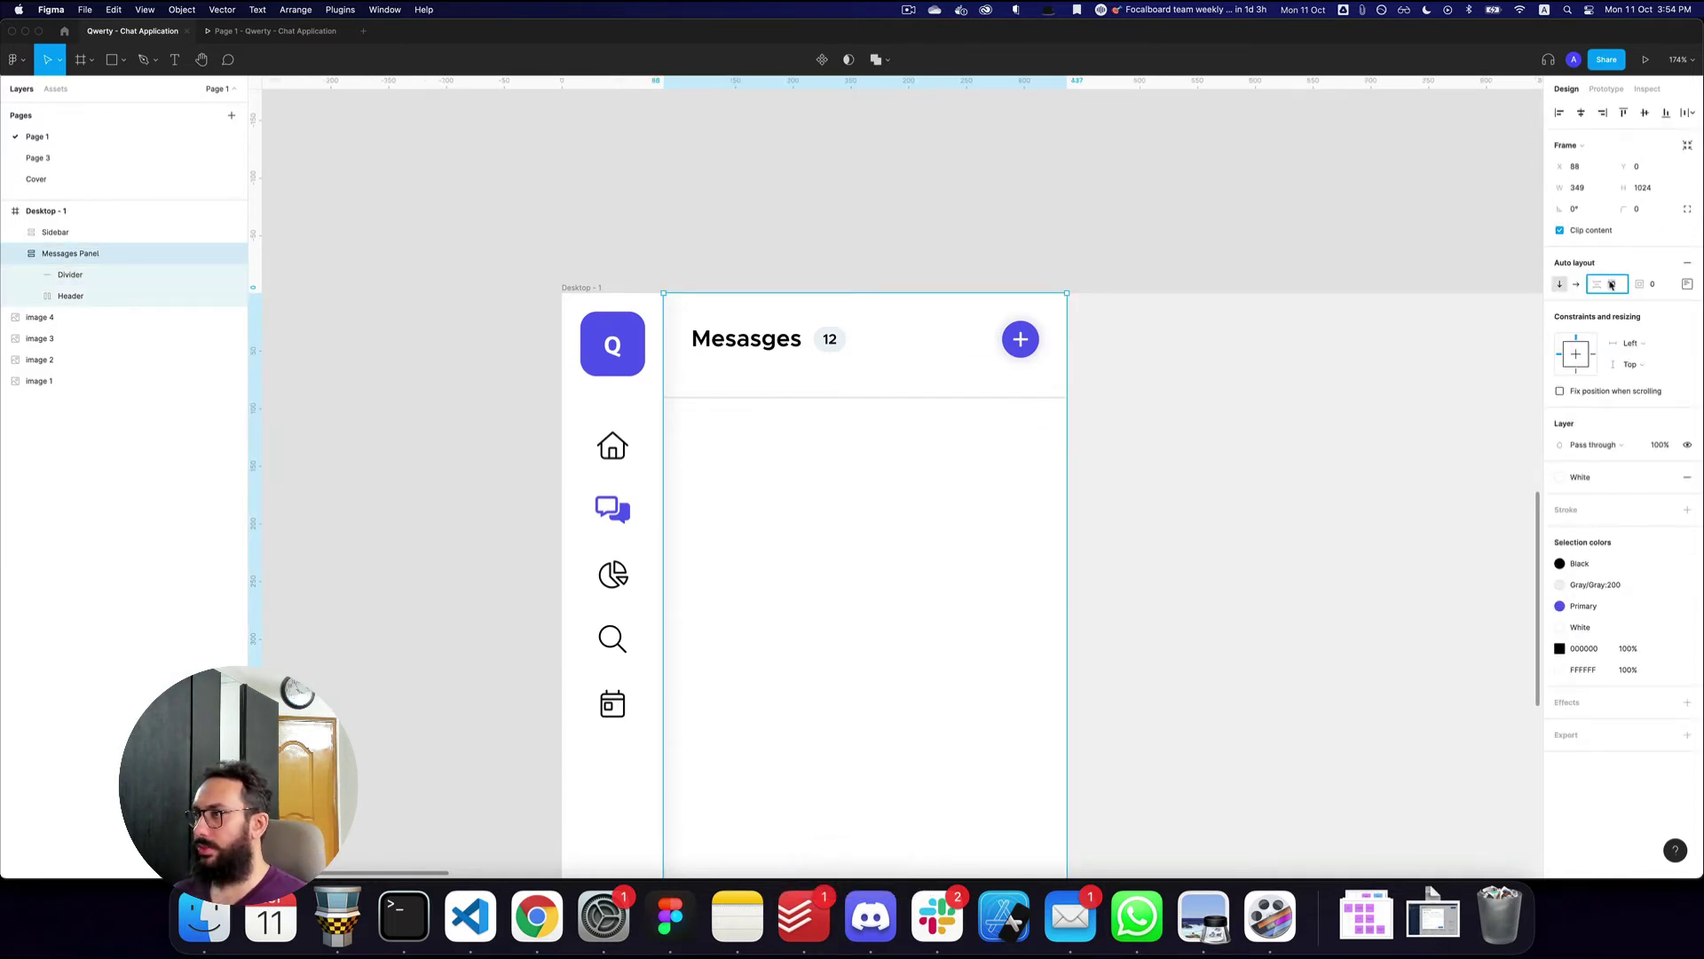
text(0)
key(Return)
- Set the divider's opacity to 8% and check the result in the prototype preview
scroll(1243, 390, down, 2)
scroll(1243, 391, right, 3)
super+click(887, 325)
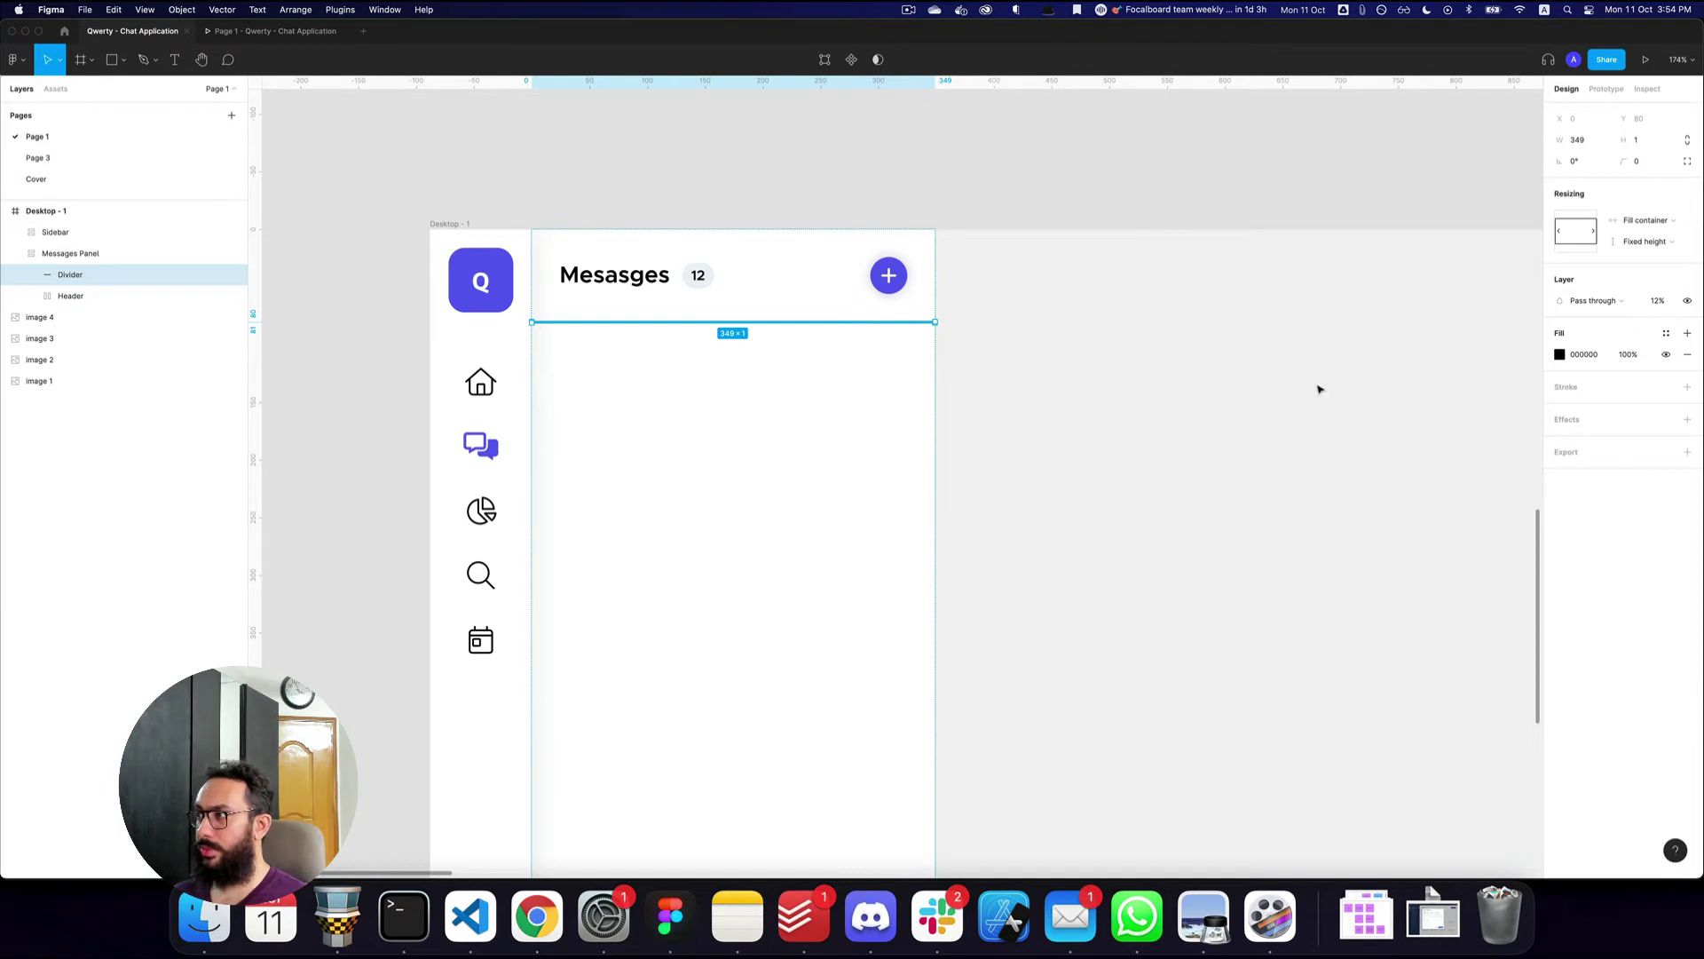
key(8)
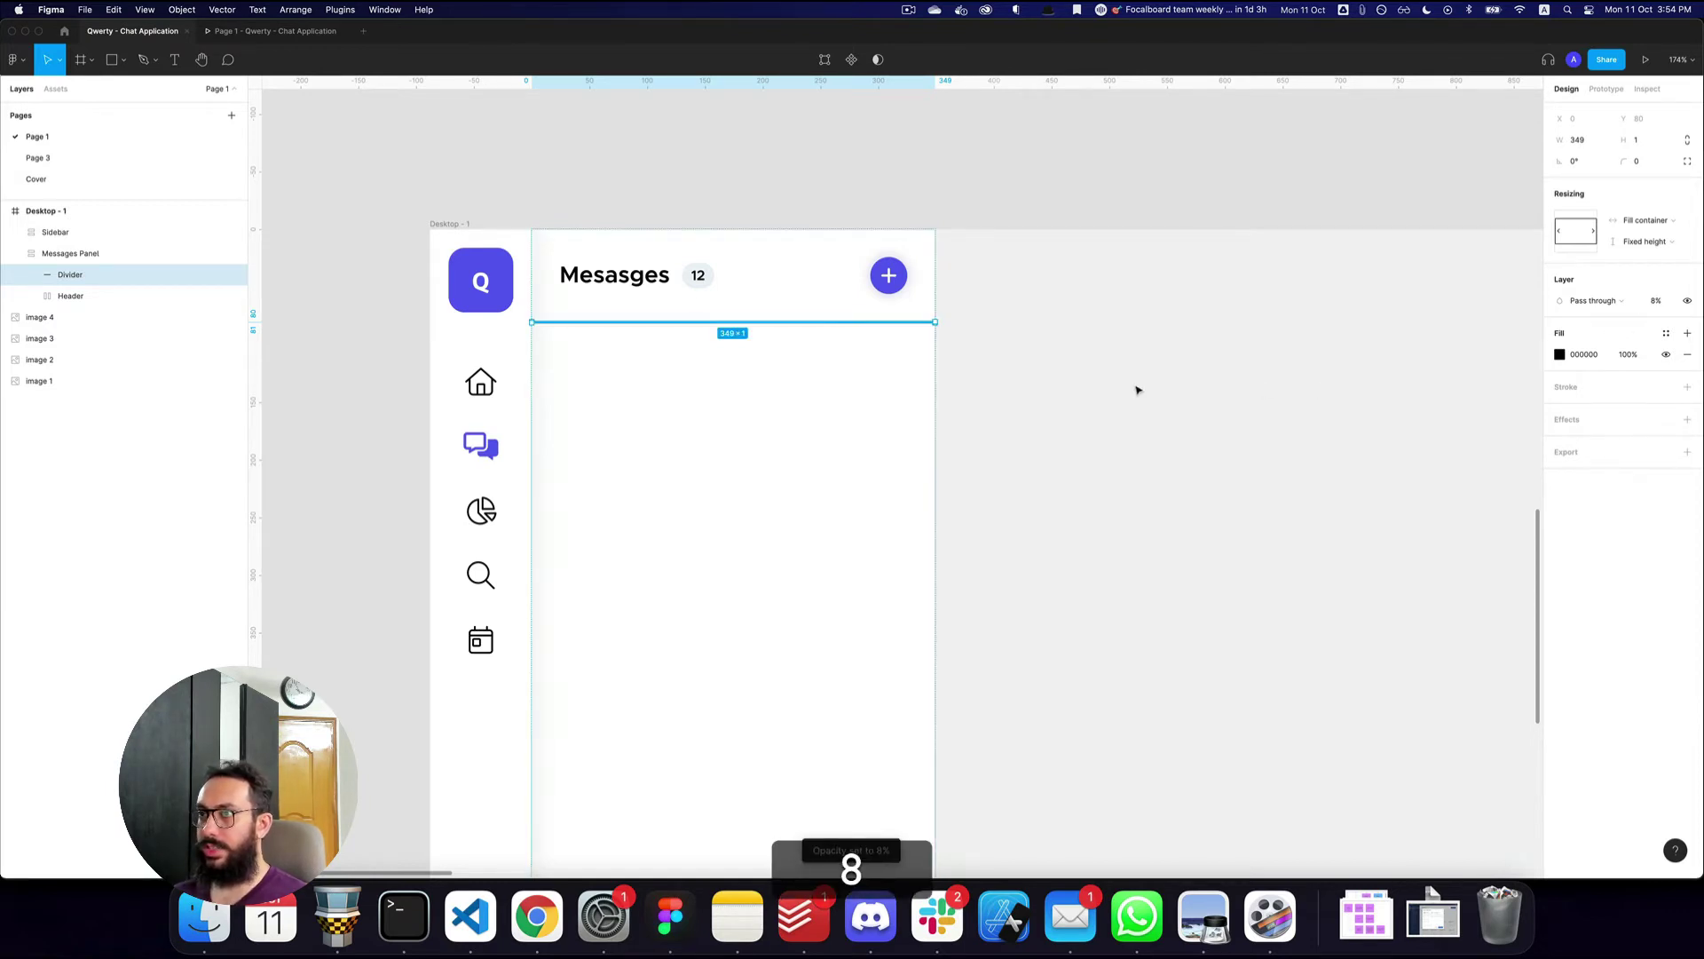
key(super+3)
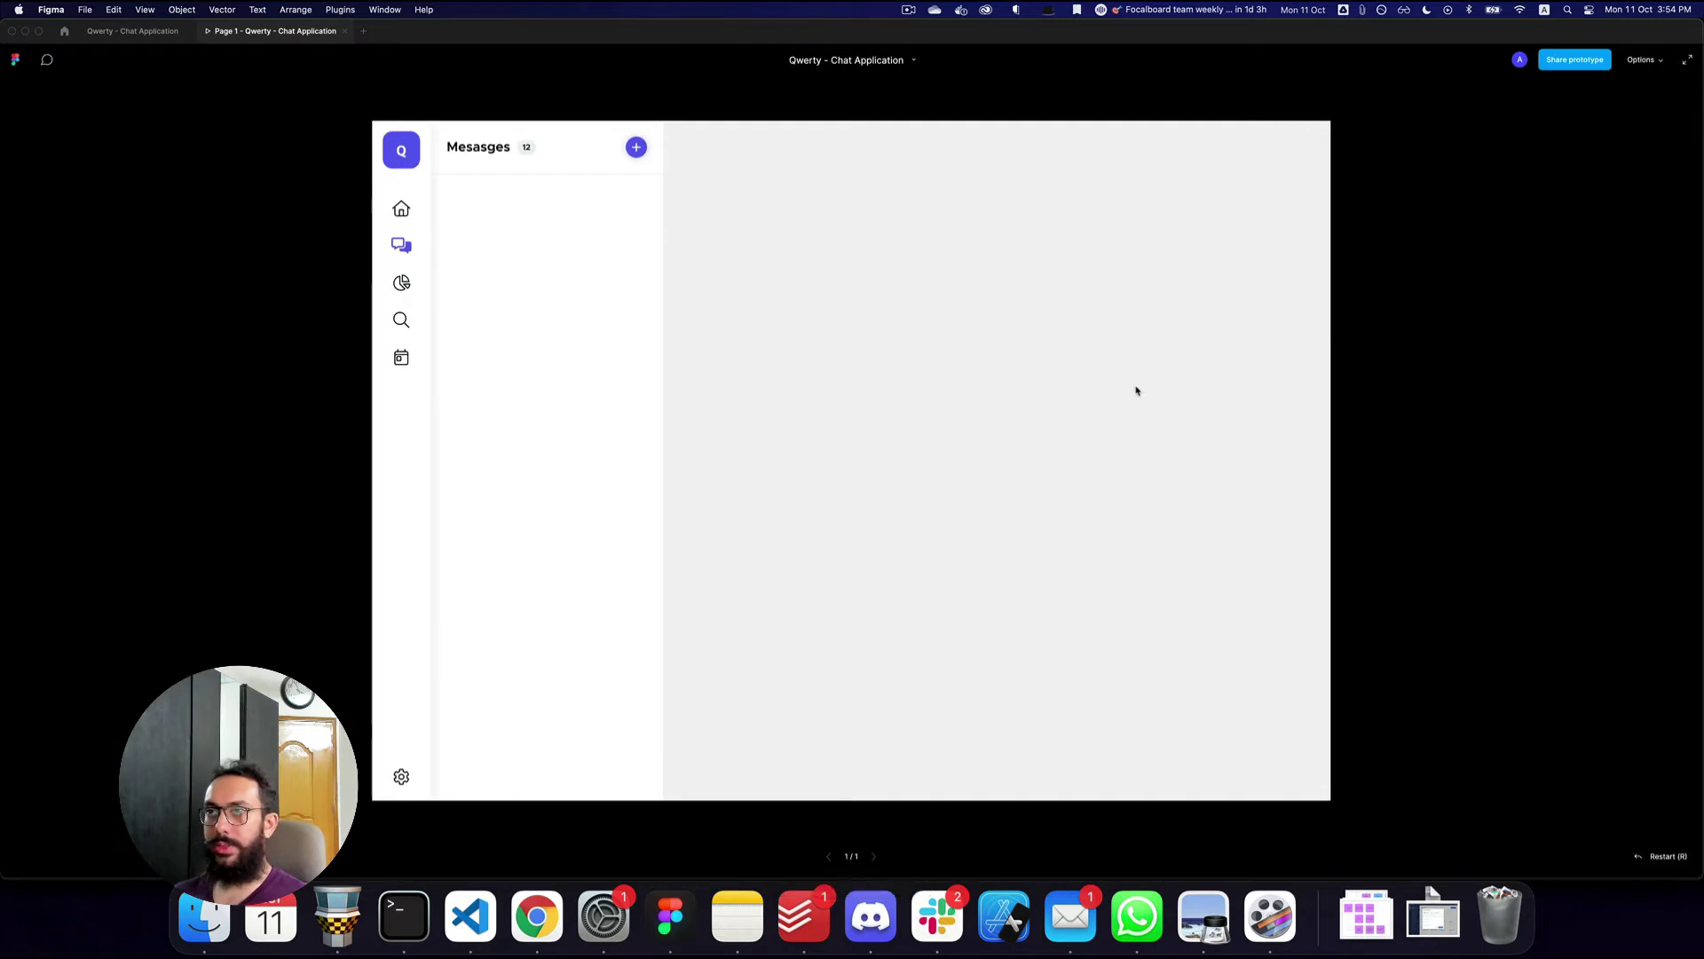
key(super+2)
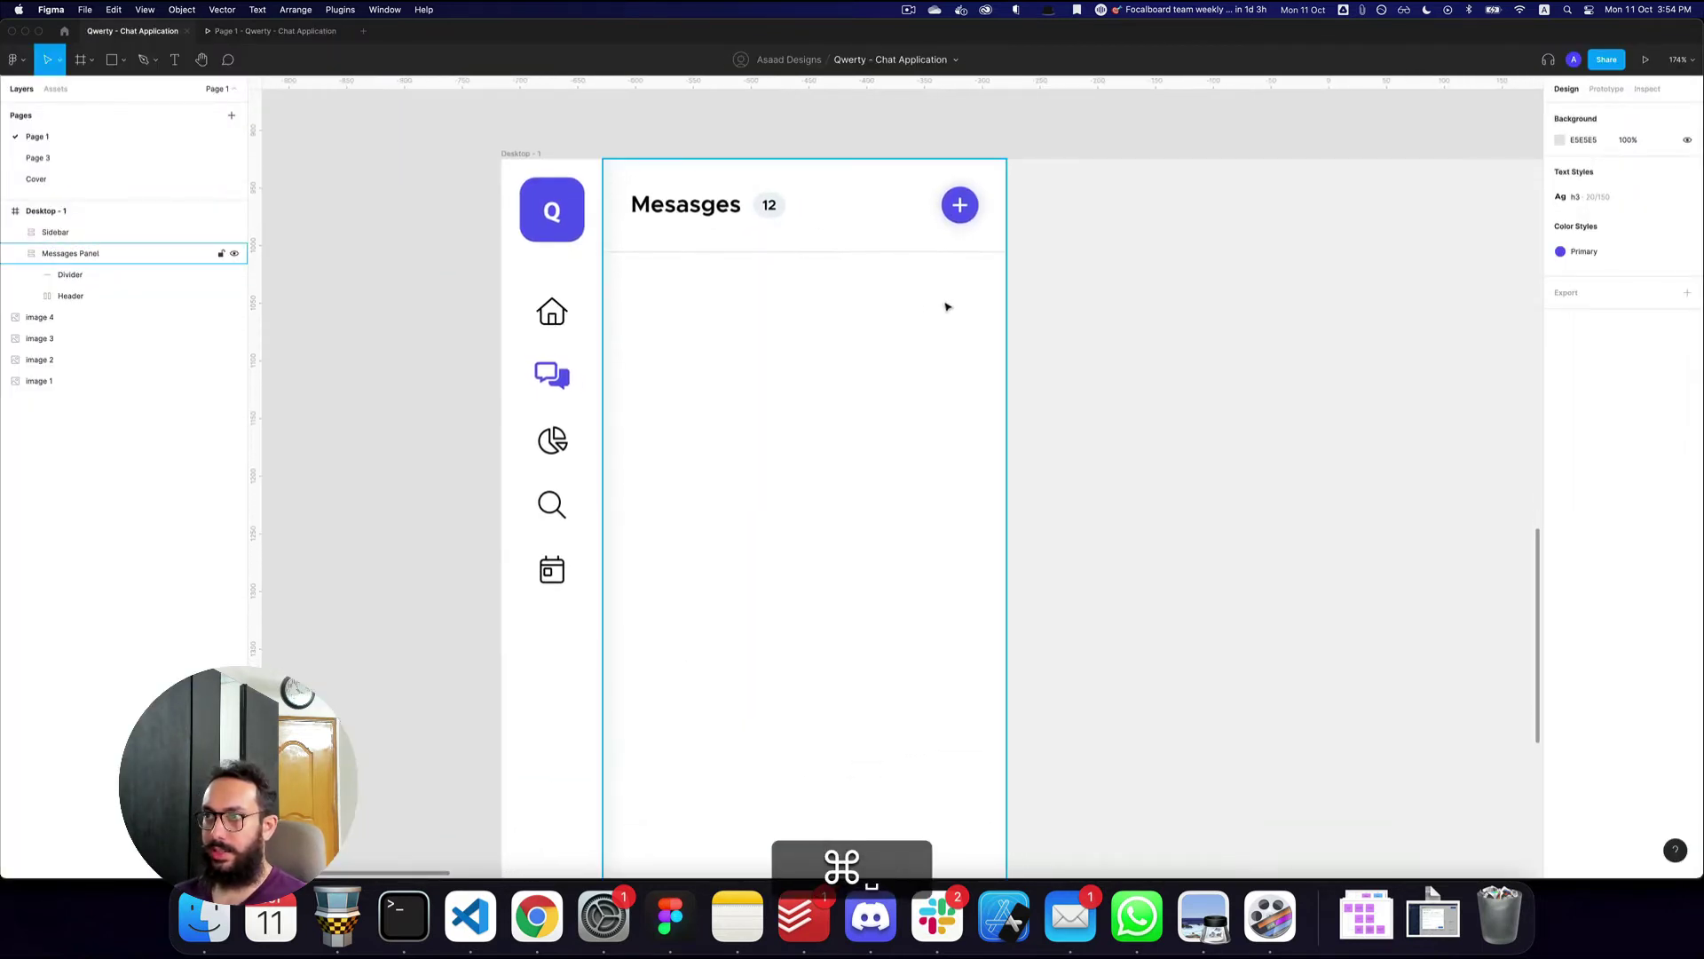
key(alt+z)
alt+click(892, 306)
click(890, 301)
key(a)
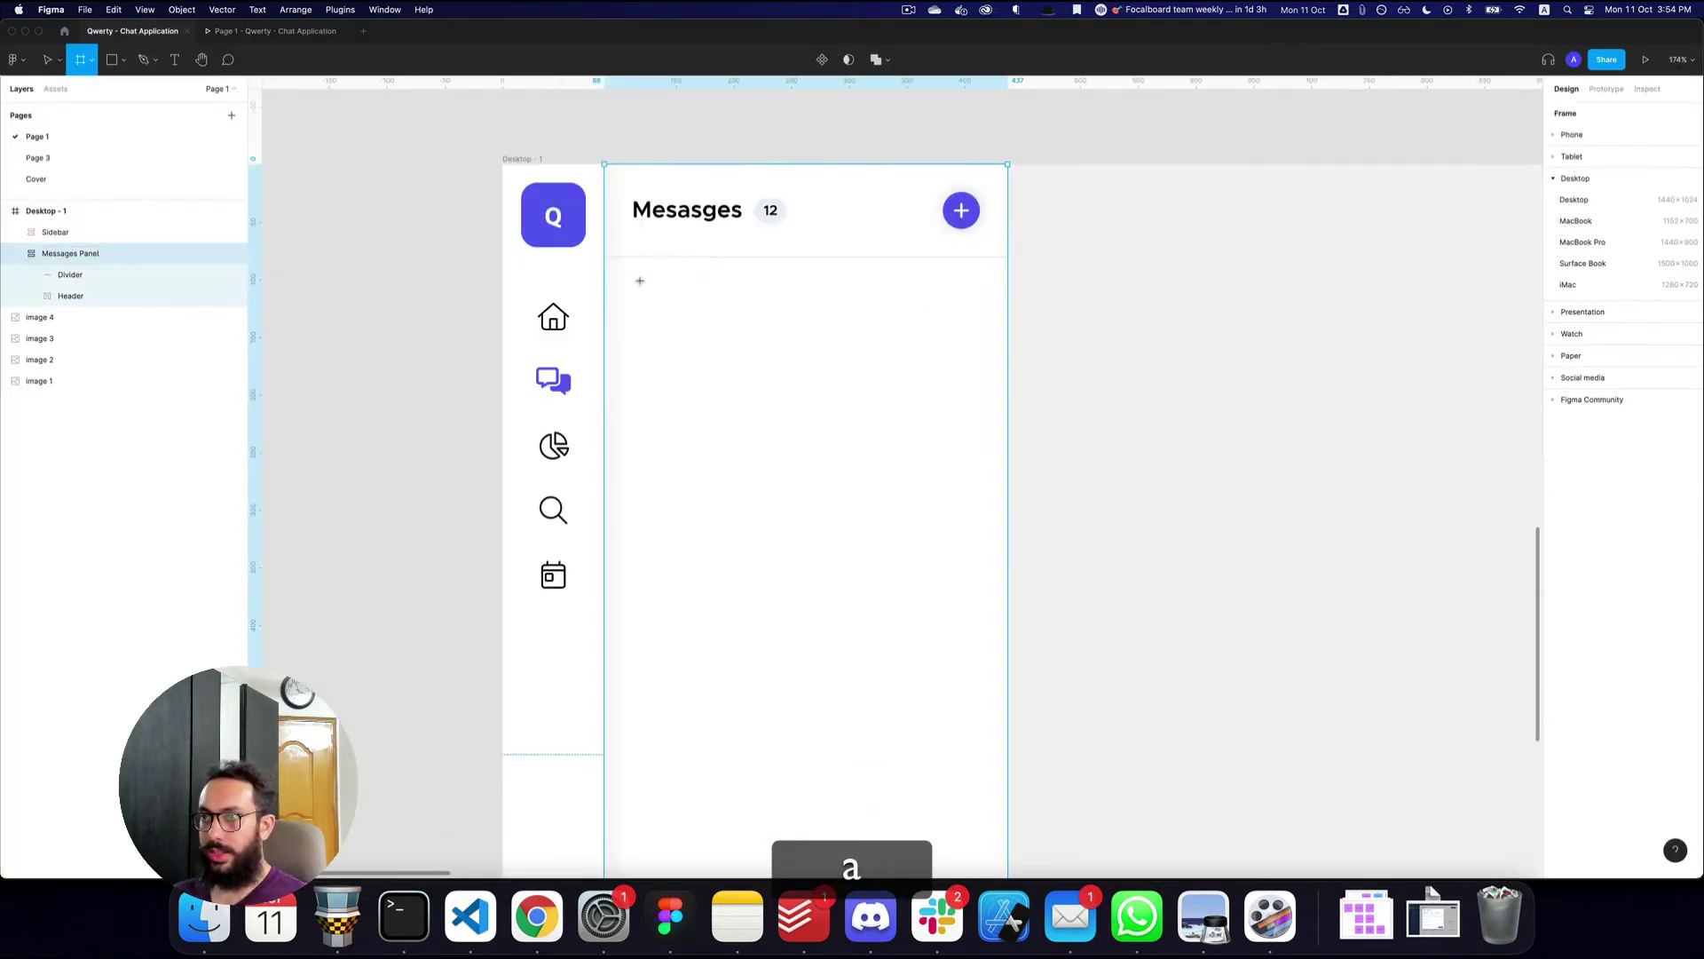
drag(620, 278, 970, 339)
key(super+z)
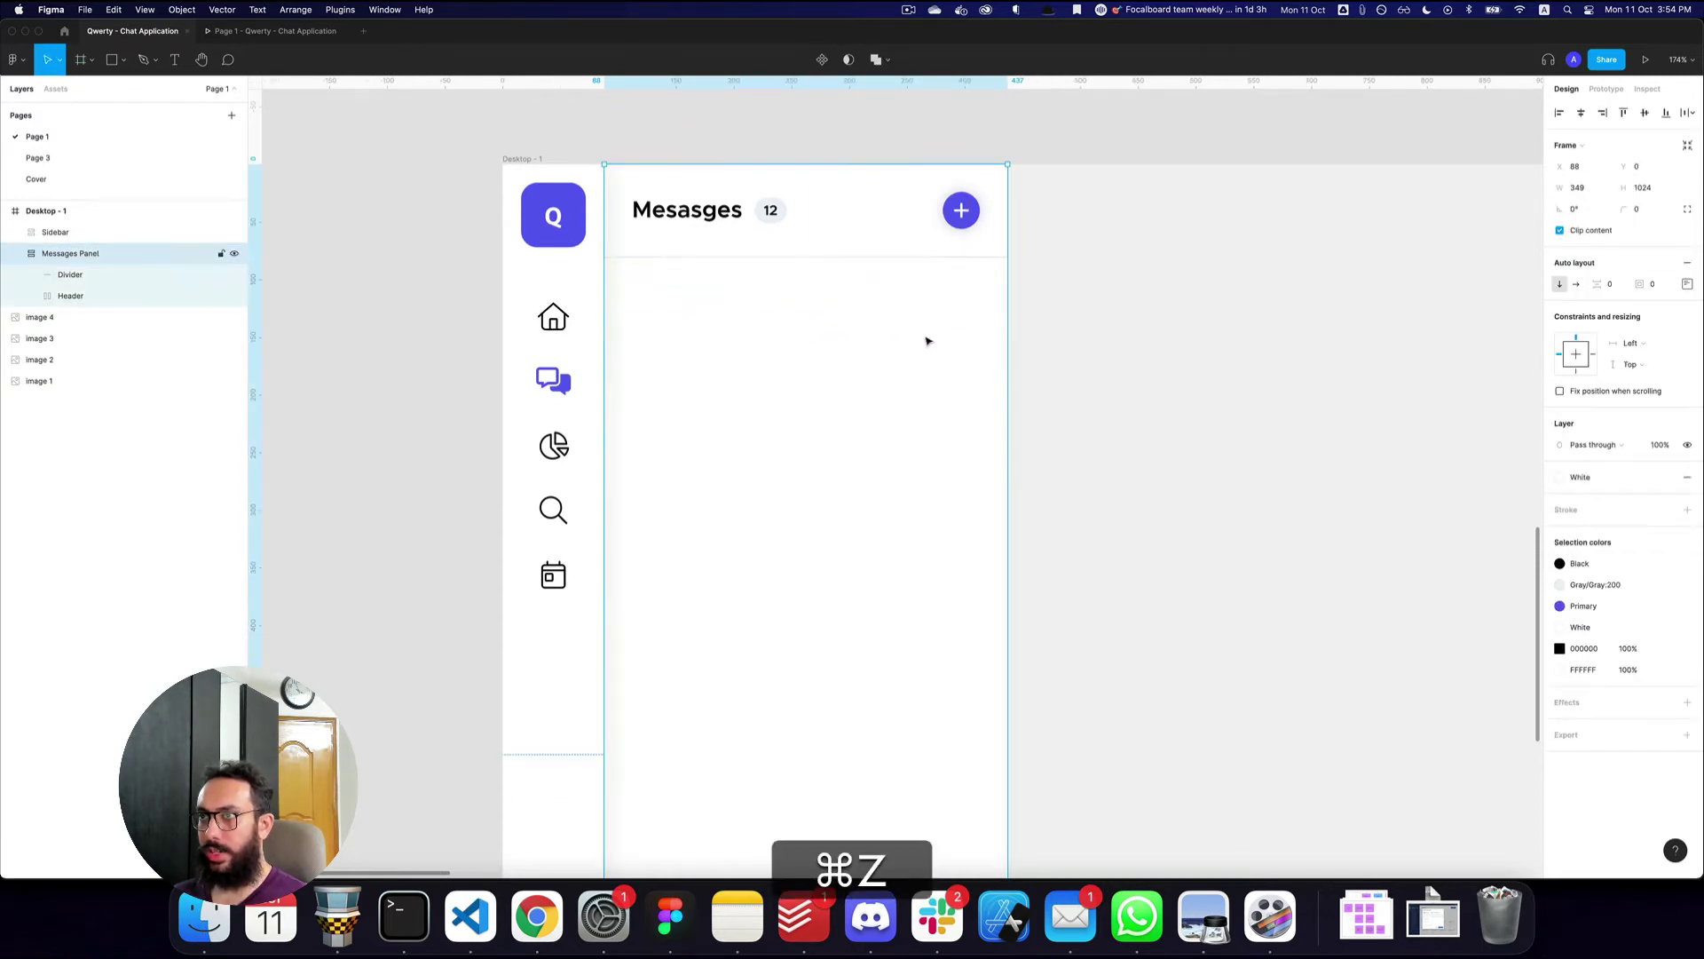
- Align the Messages Panel's contents to the top centre and draw a frame about 243 × 38 below the divider
click(1687, 283)
click(1642, 340)
key(super+z)
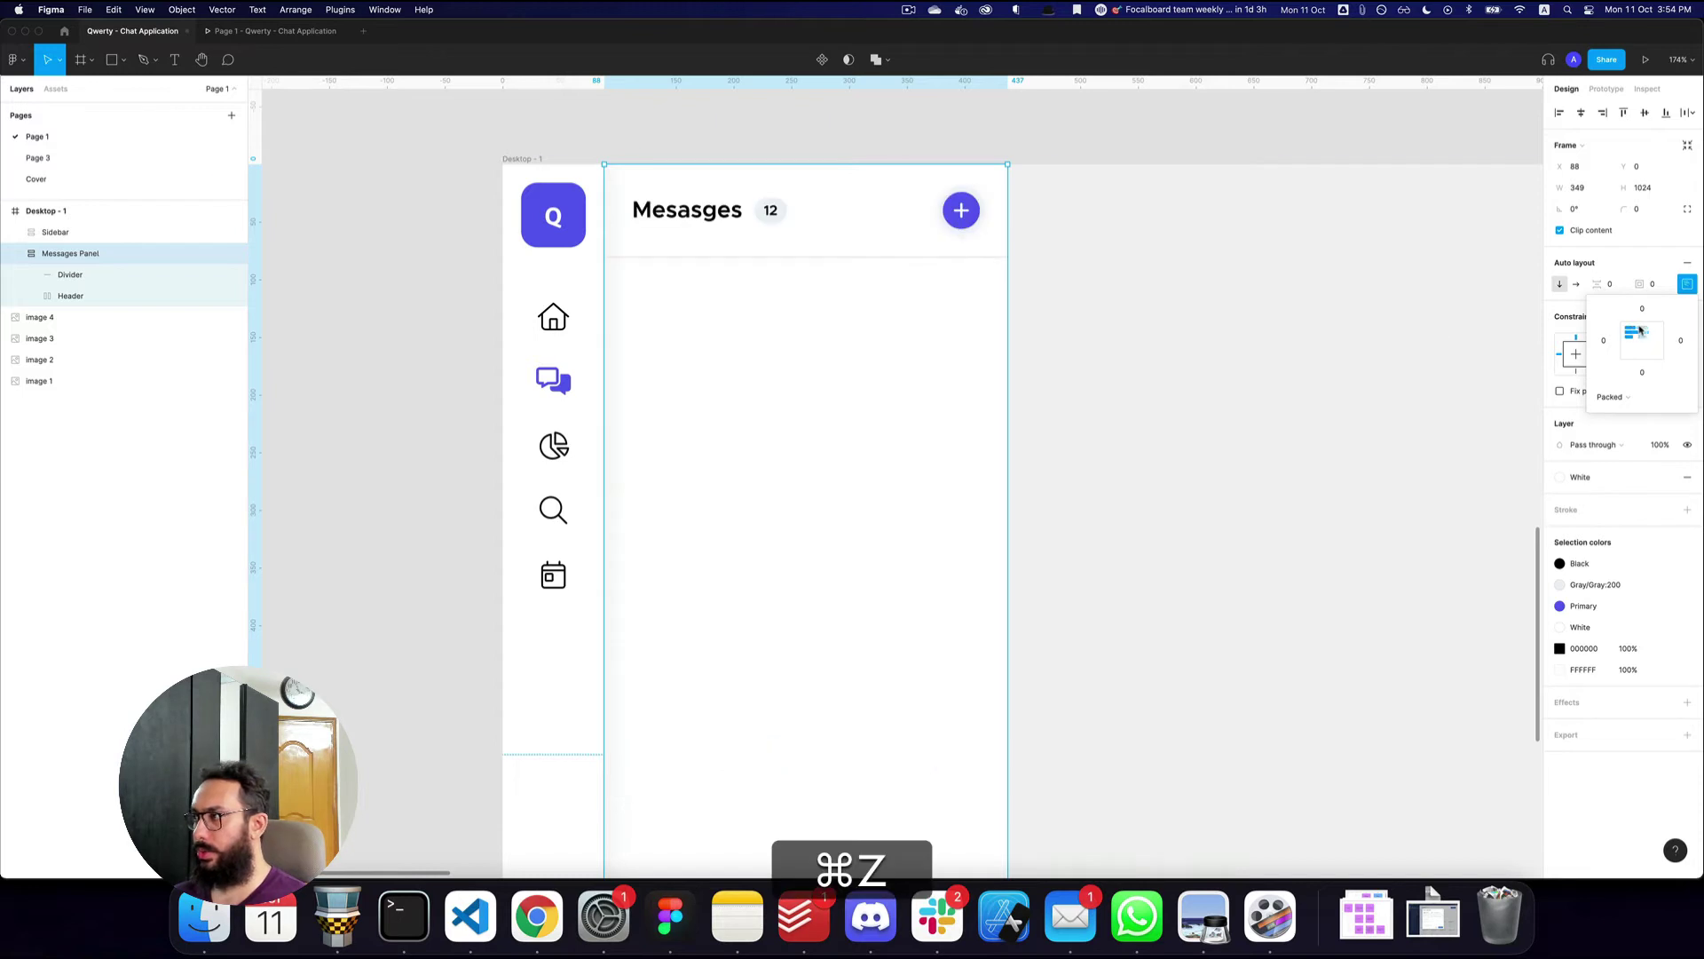
key(a)
drag(711, 289, 955, 343)
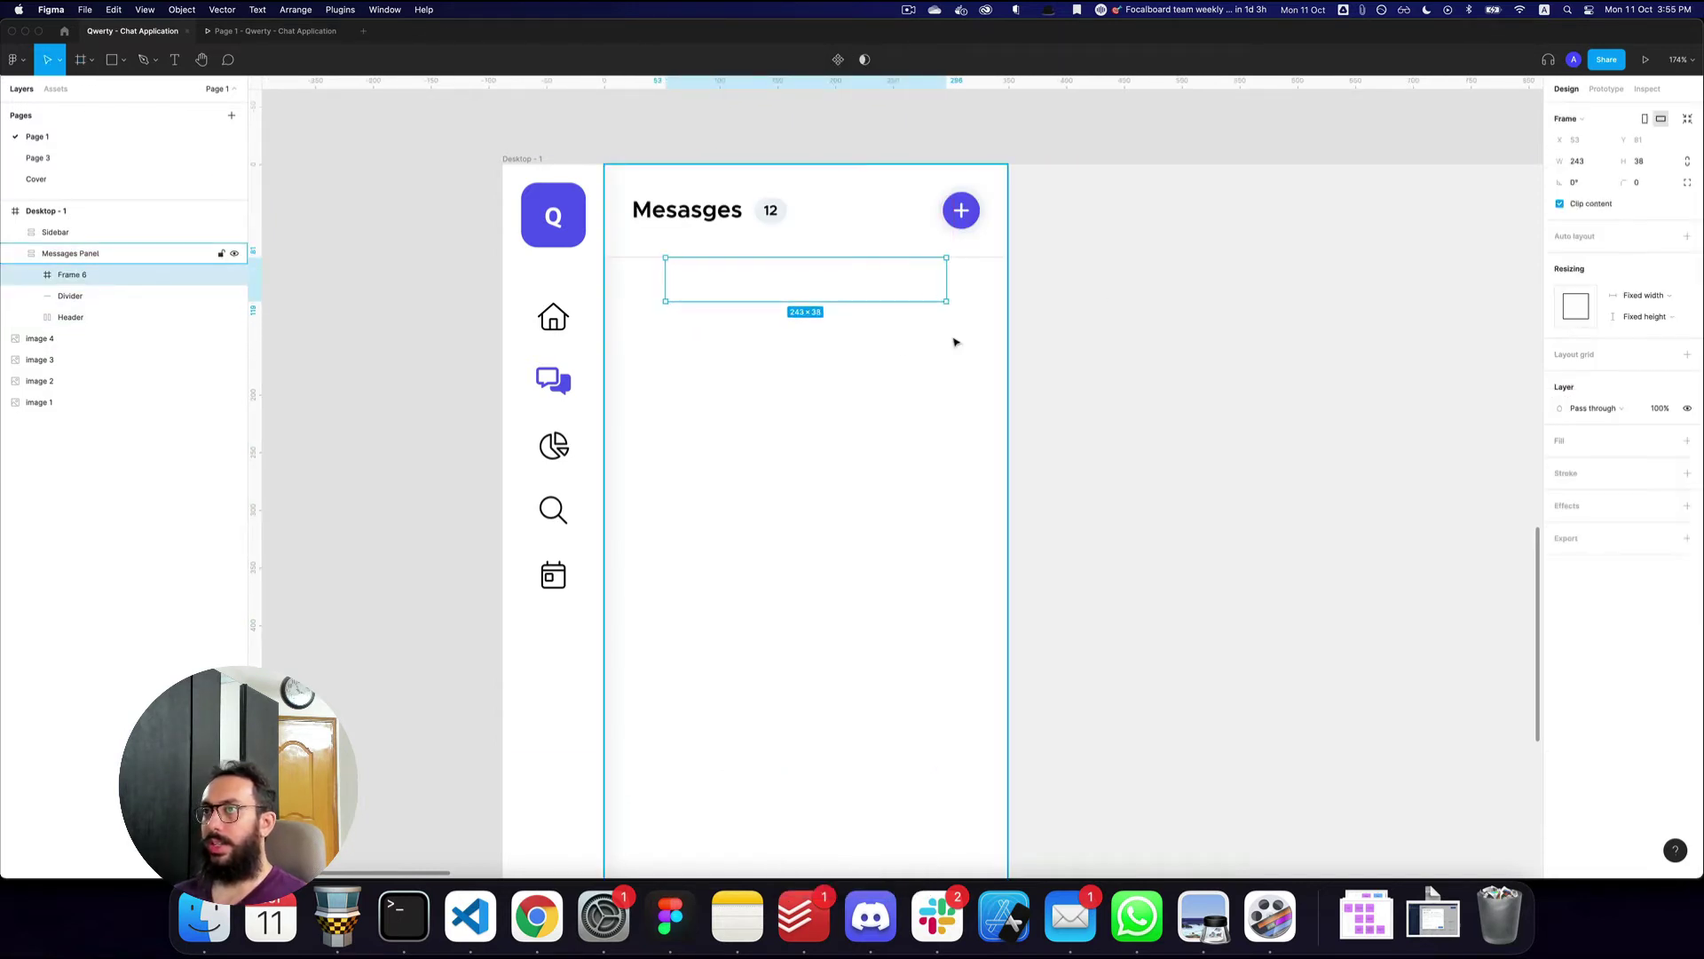
- Wrap the Header and Divider layers in a new auto-layout frame and name it Header
click(98, 317)
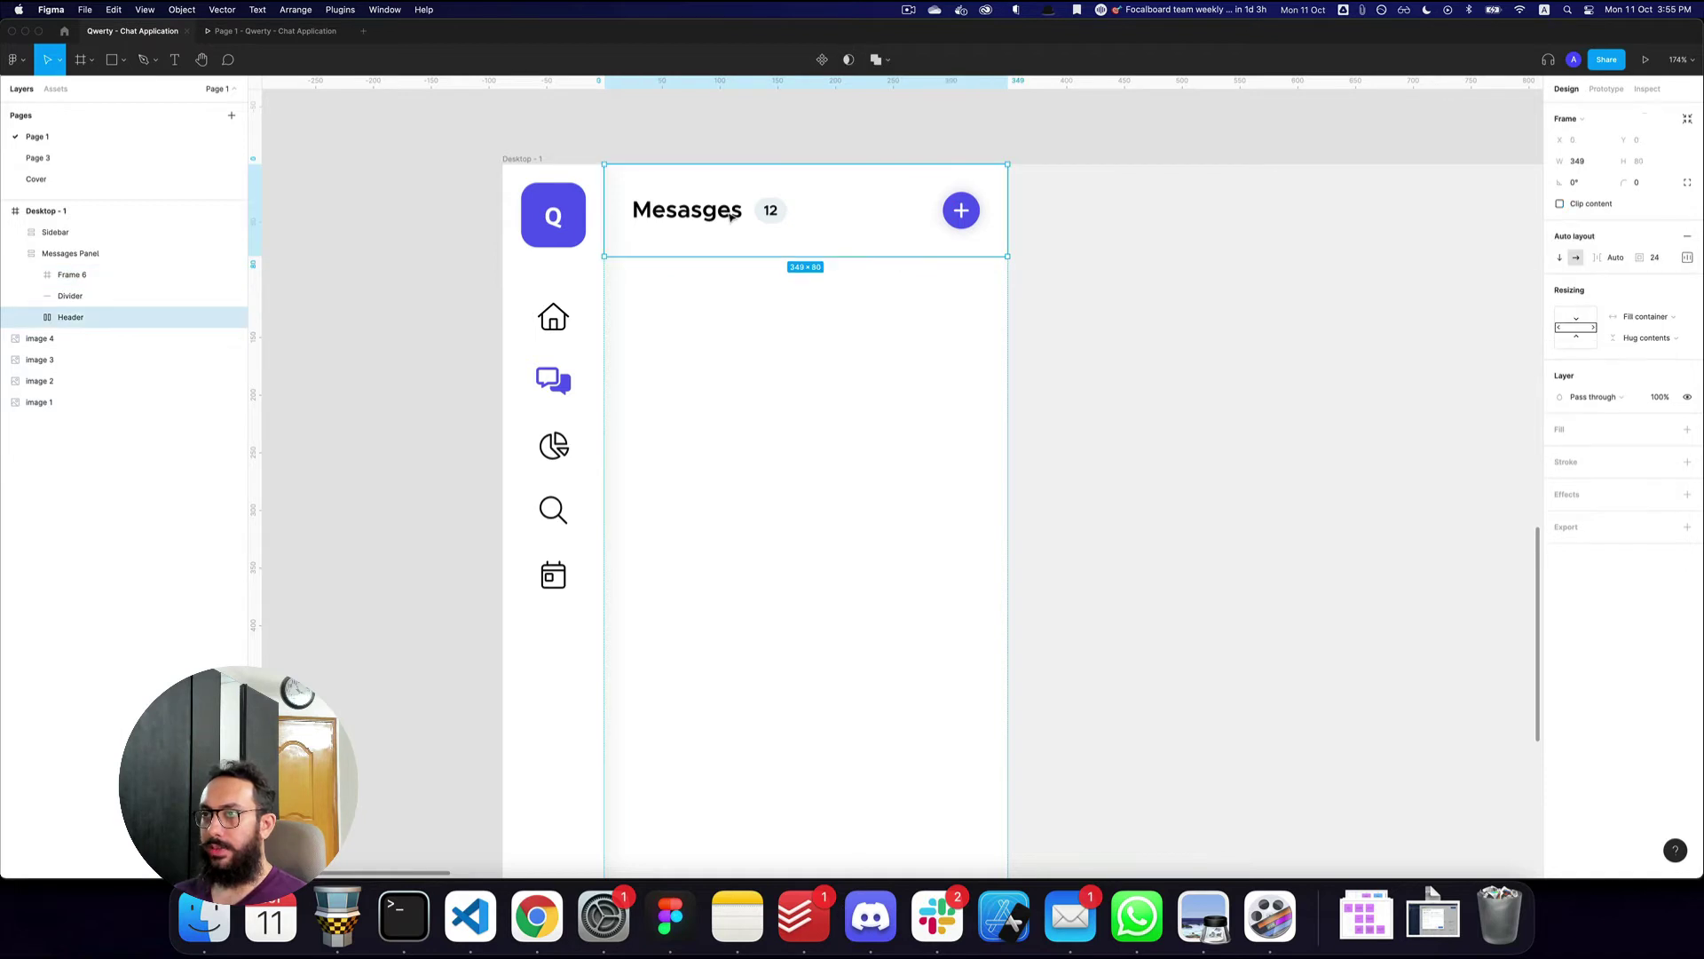
shift+click(109, 303)
key(shift+a)
key(shift+super+r)
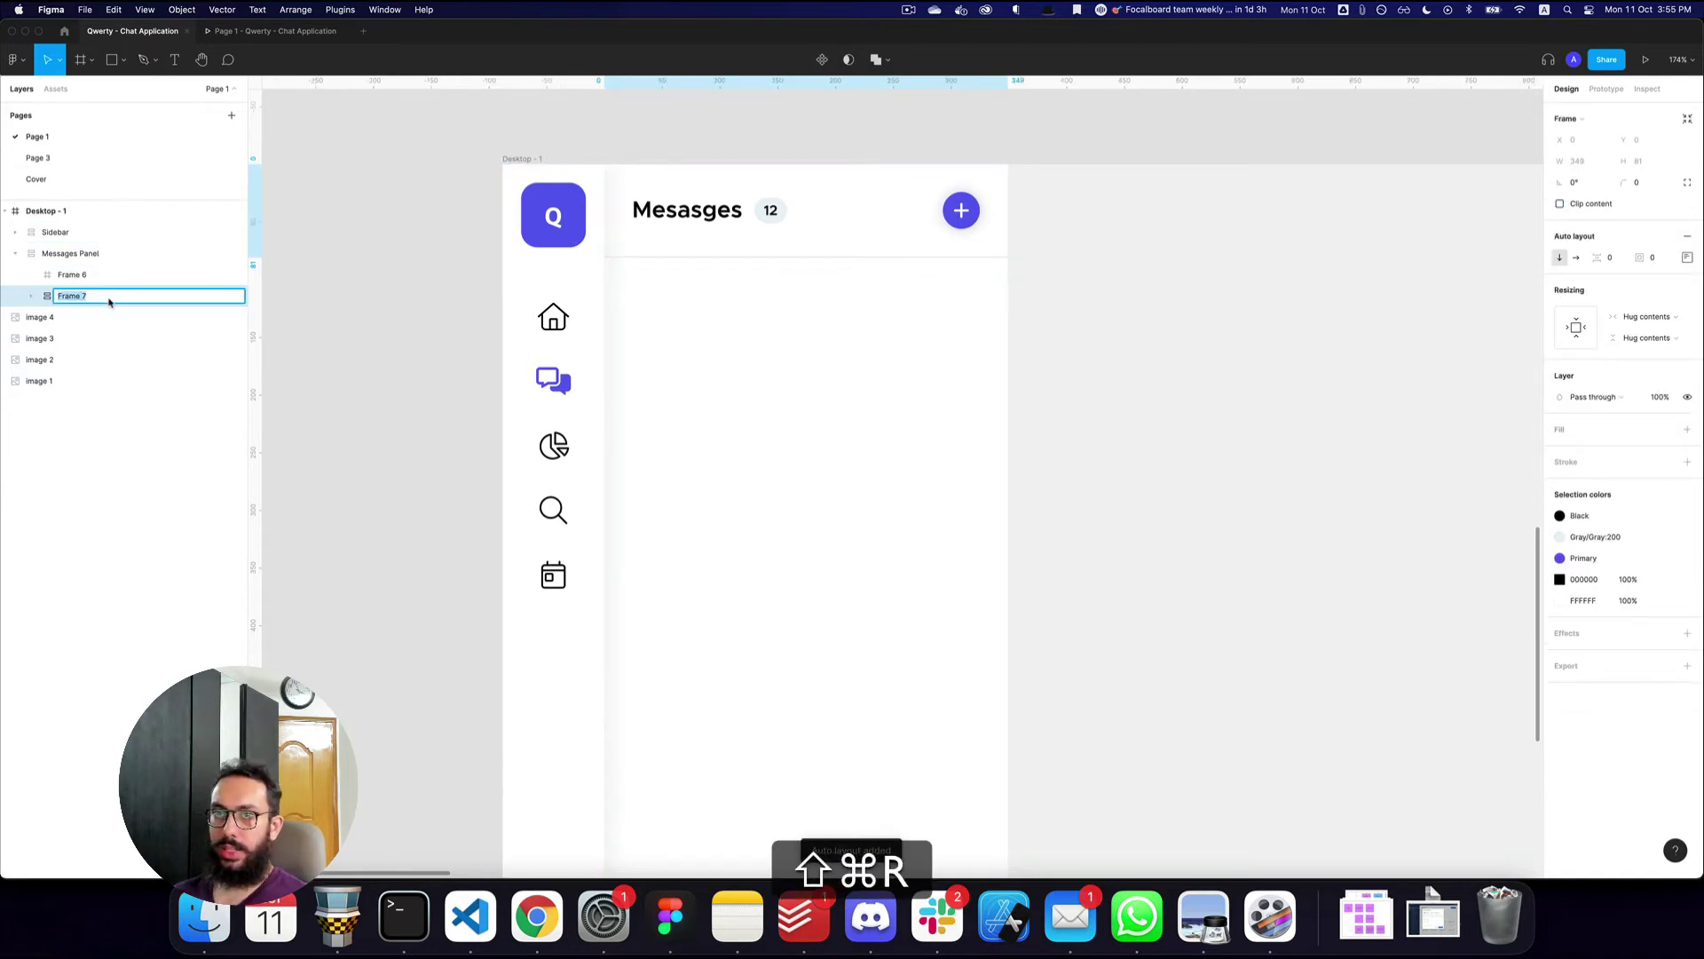
text(Header)
key(Return)
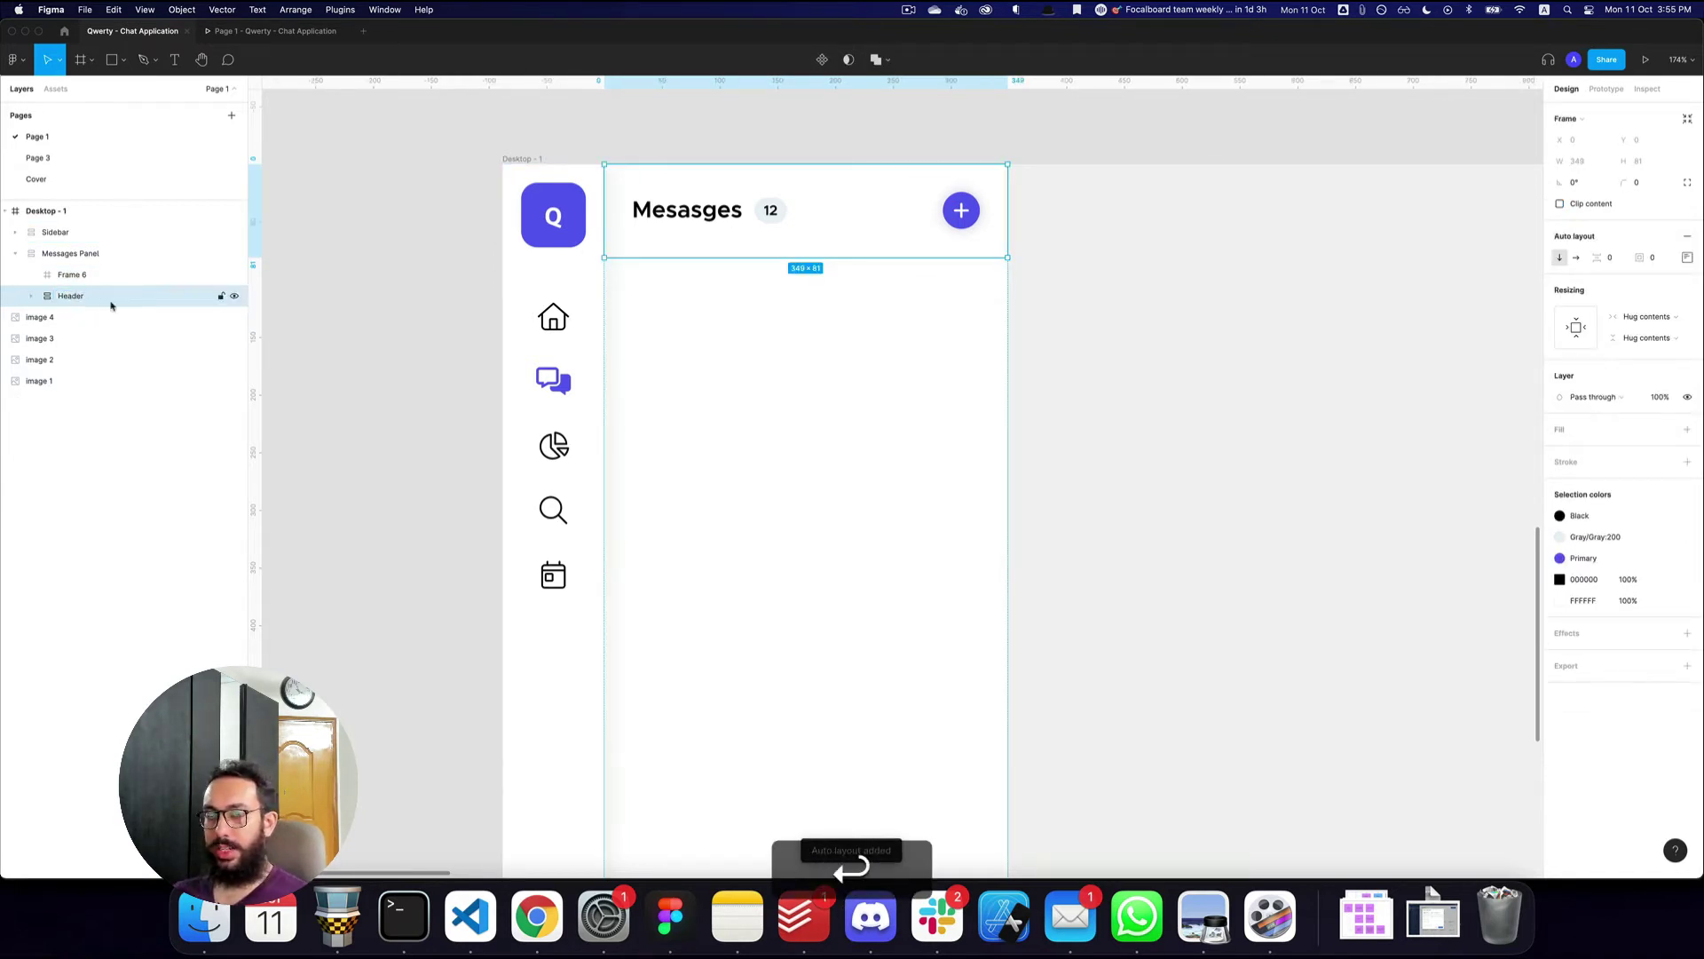
- Rename the inner frame holding the title and add button as Content, and collapse the outer Header layer
click(31, 297)
click(94, 338)
key(super+r)
text(C)
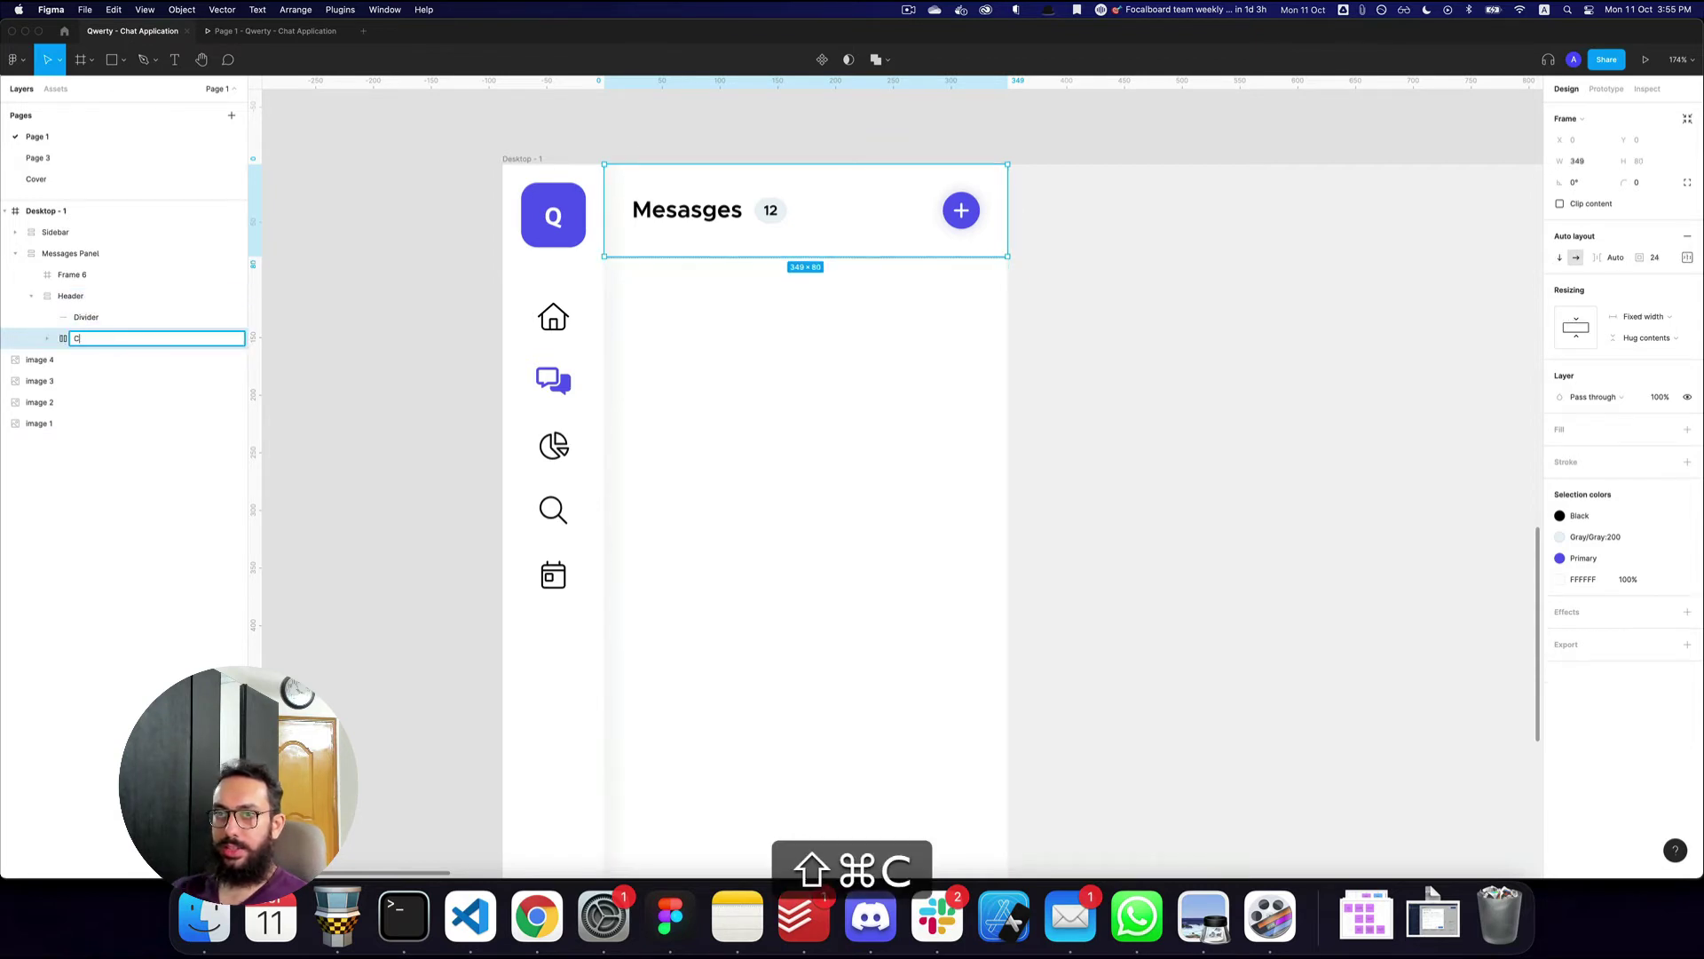
text(ontent)
key(Return)
click(32, 297)
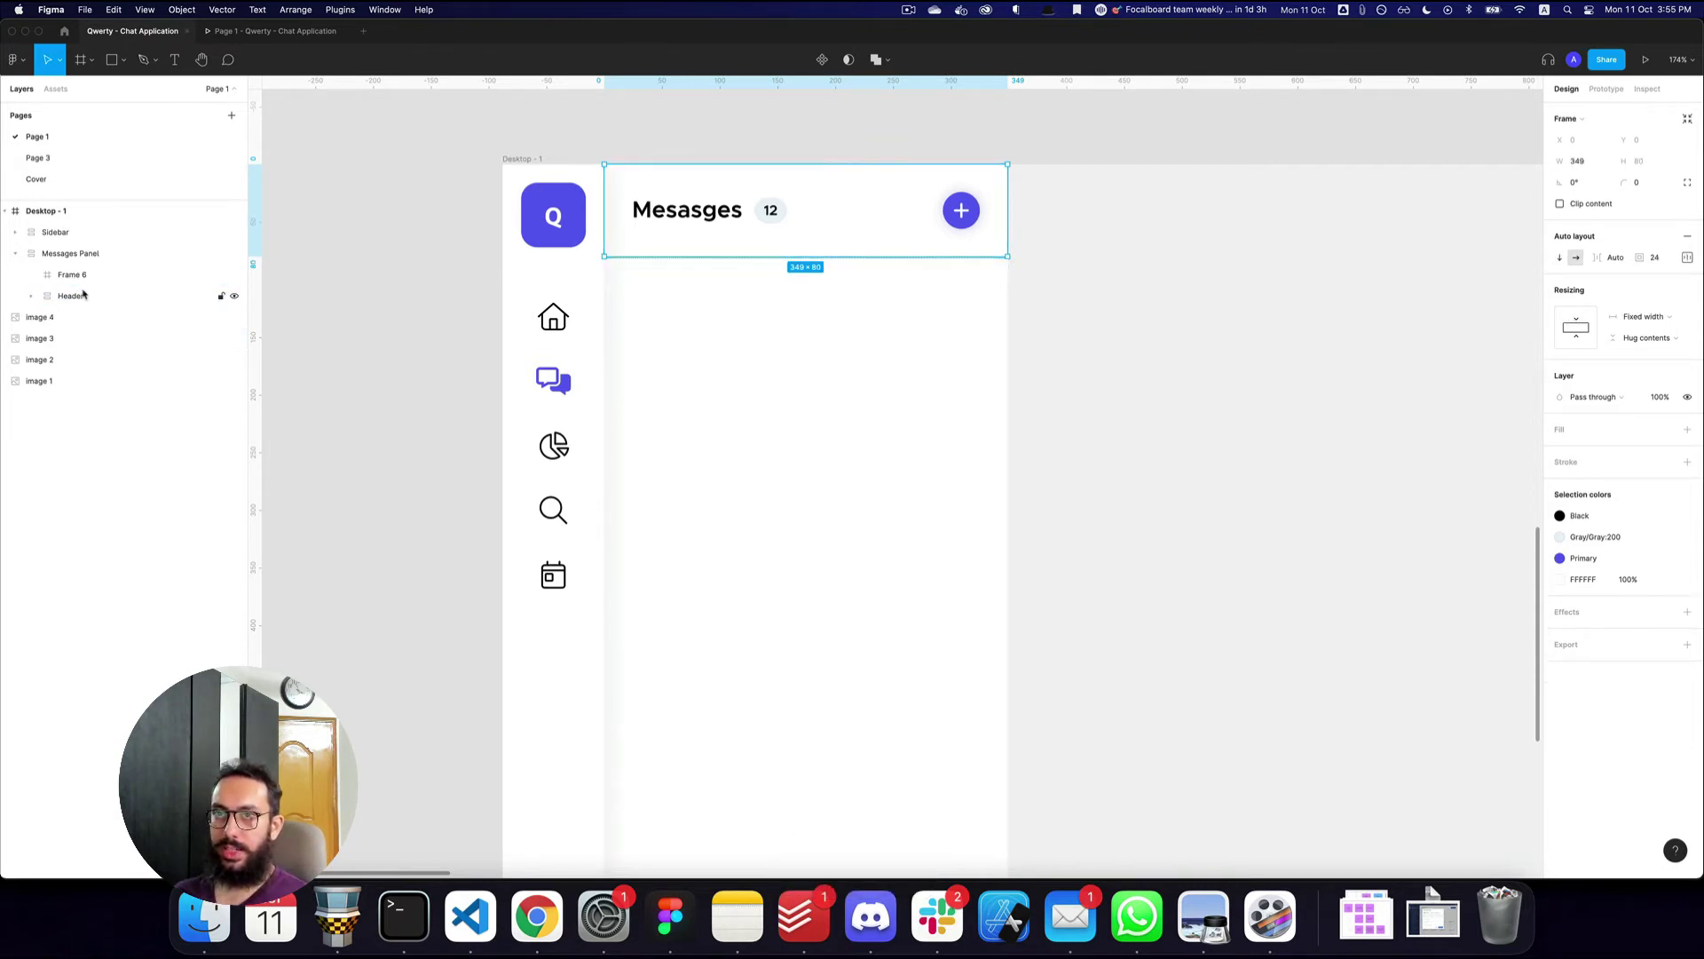
- Fill the empty frame below the Messages header with F3F3F3 and set its corner radius to 12
click(142, 275)
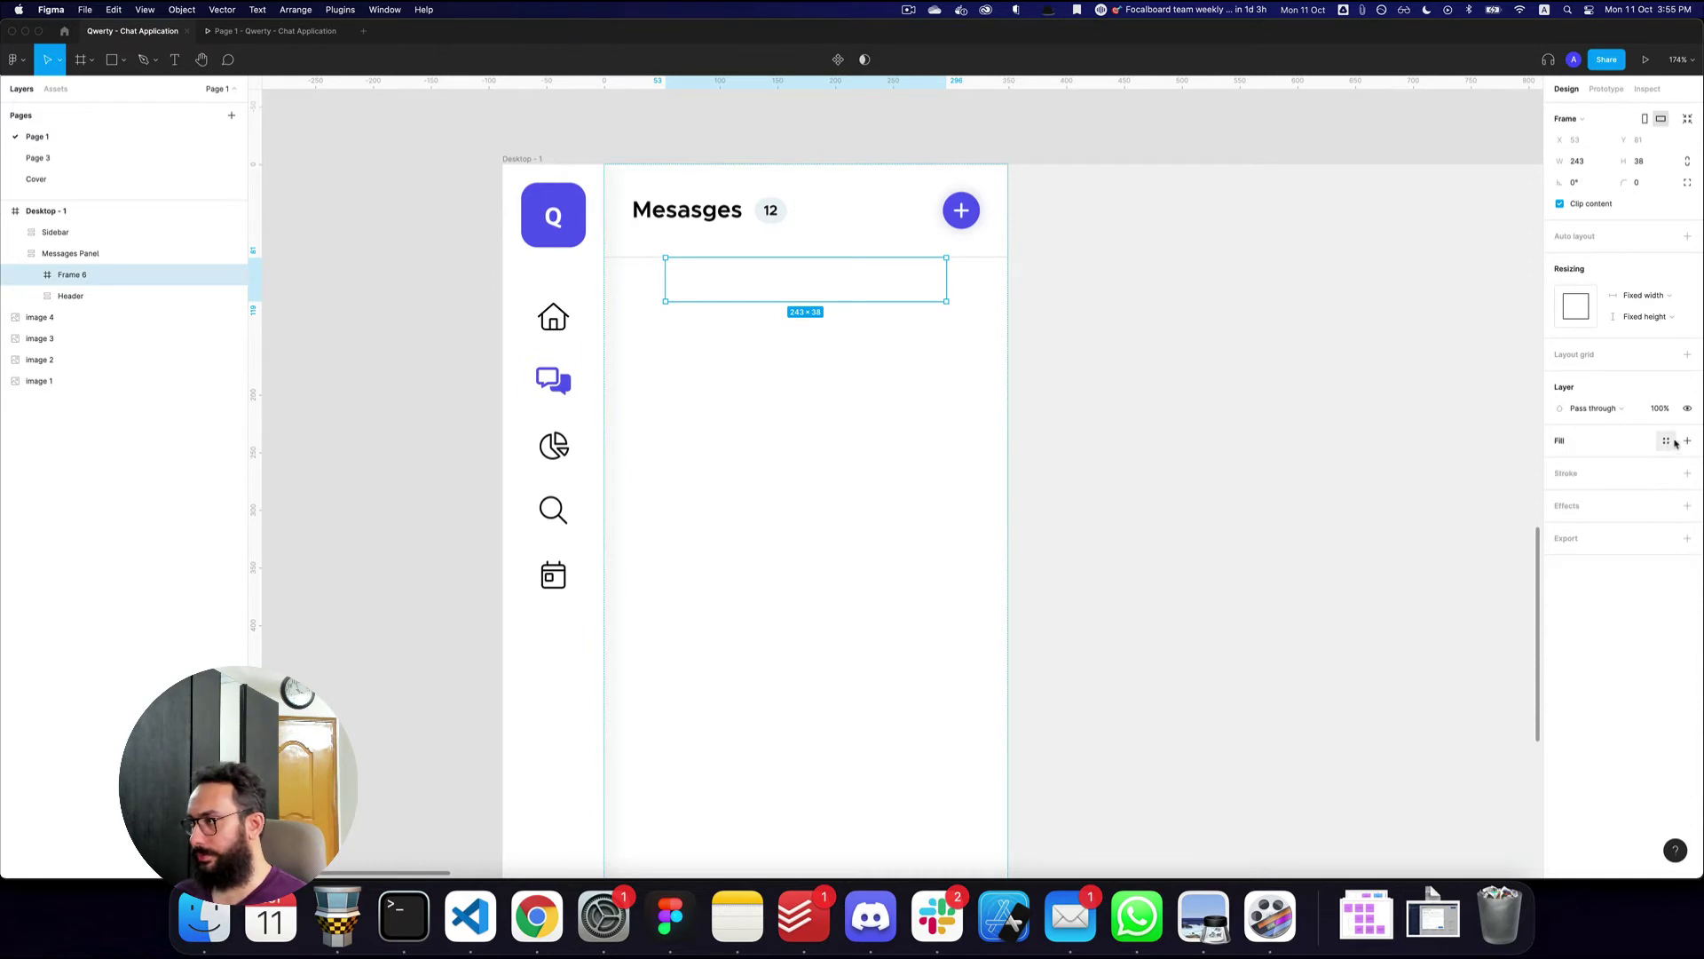
click(1678, 442)
click(1561, 463)
drag(1476, 529, 1342, 497)
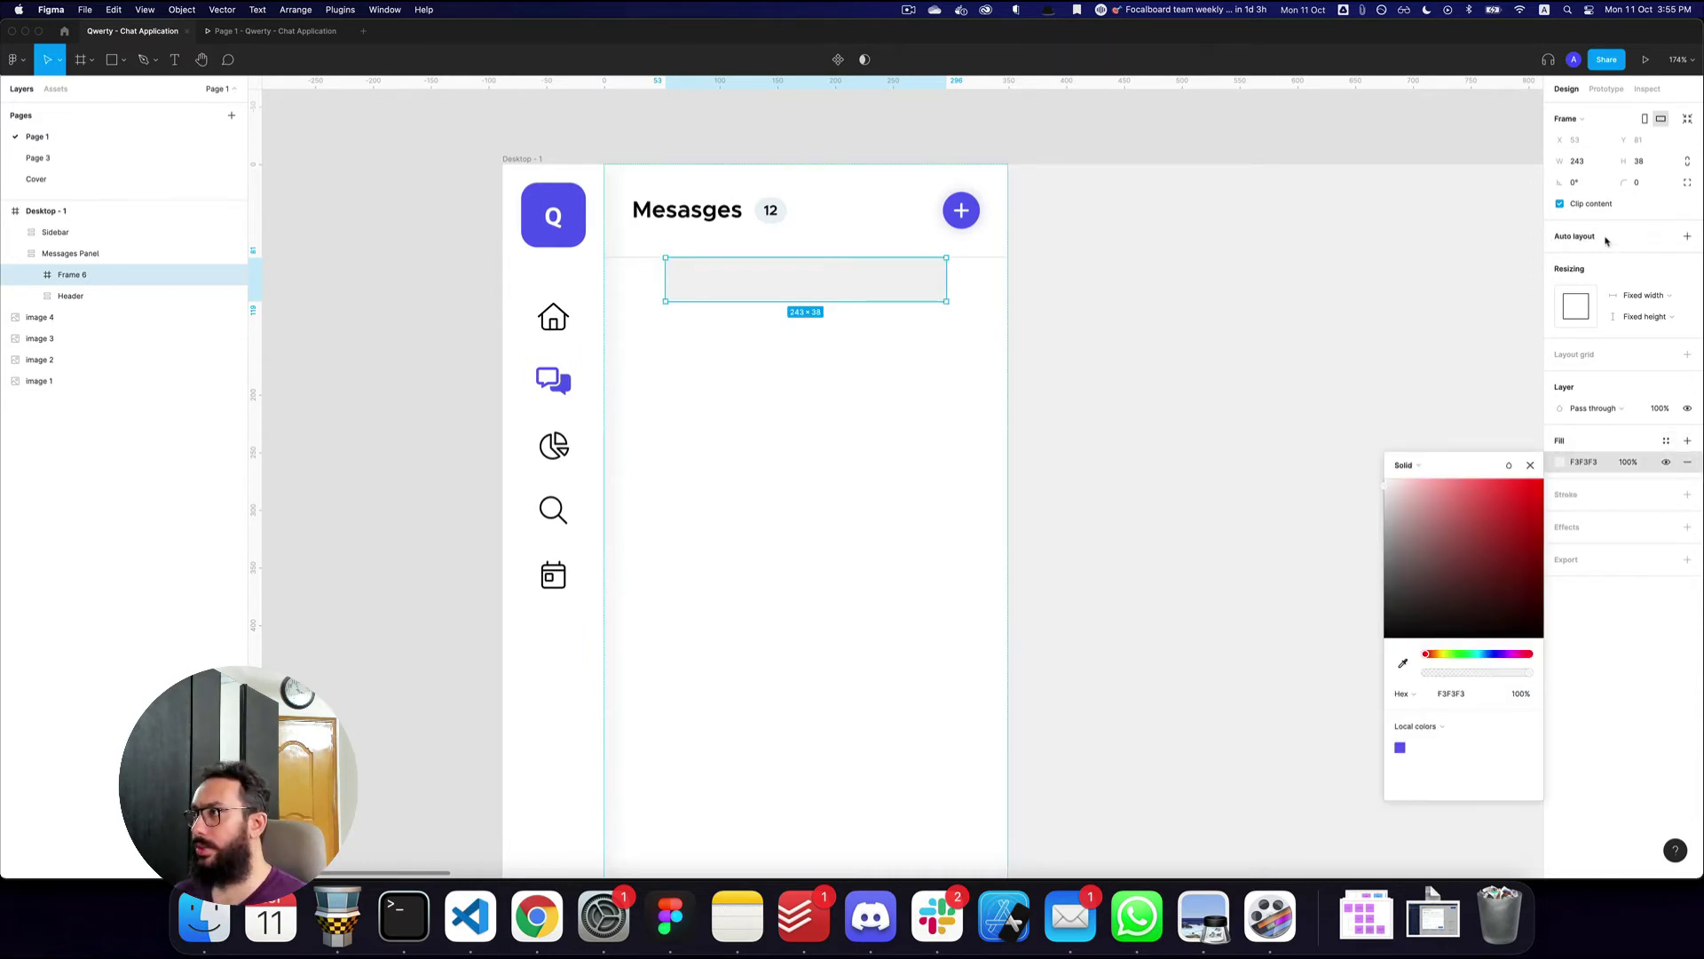
text(12)
key(Return)
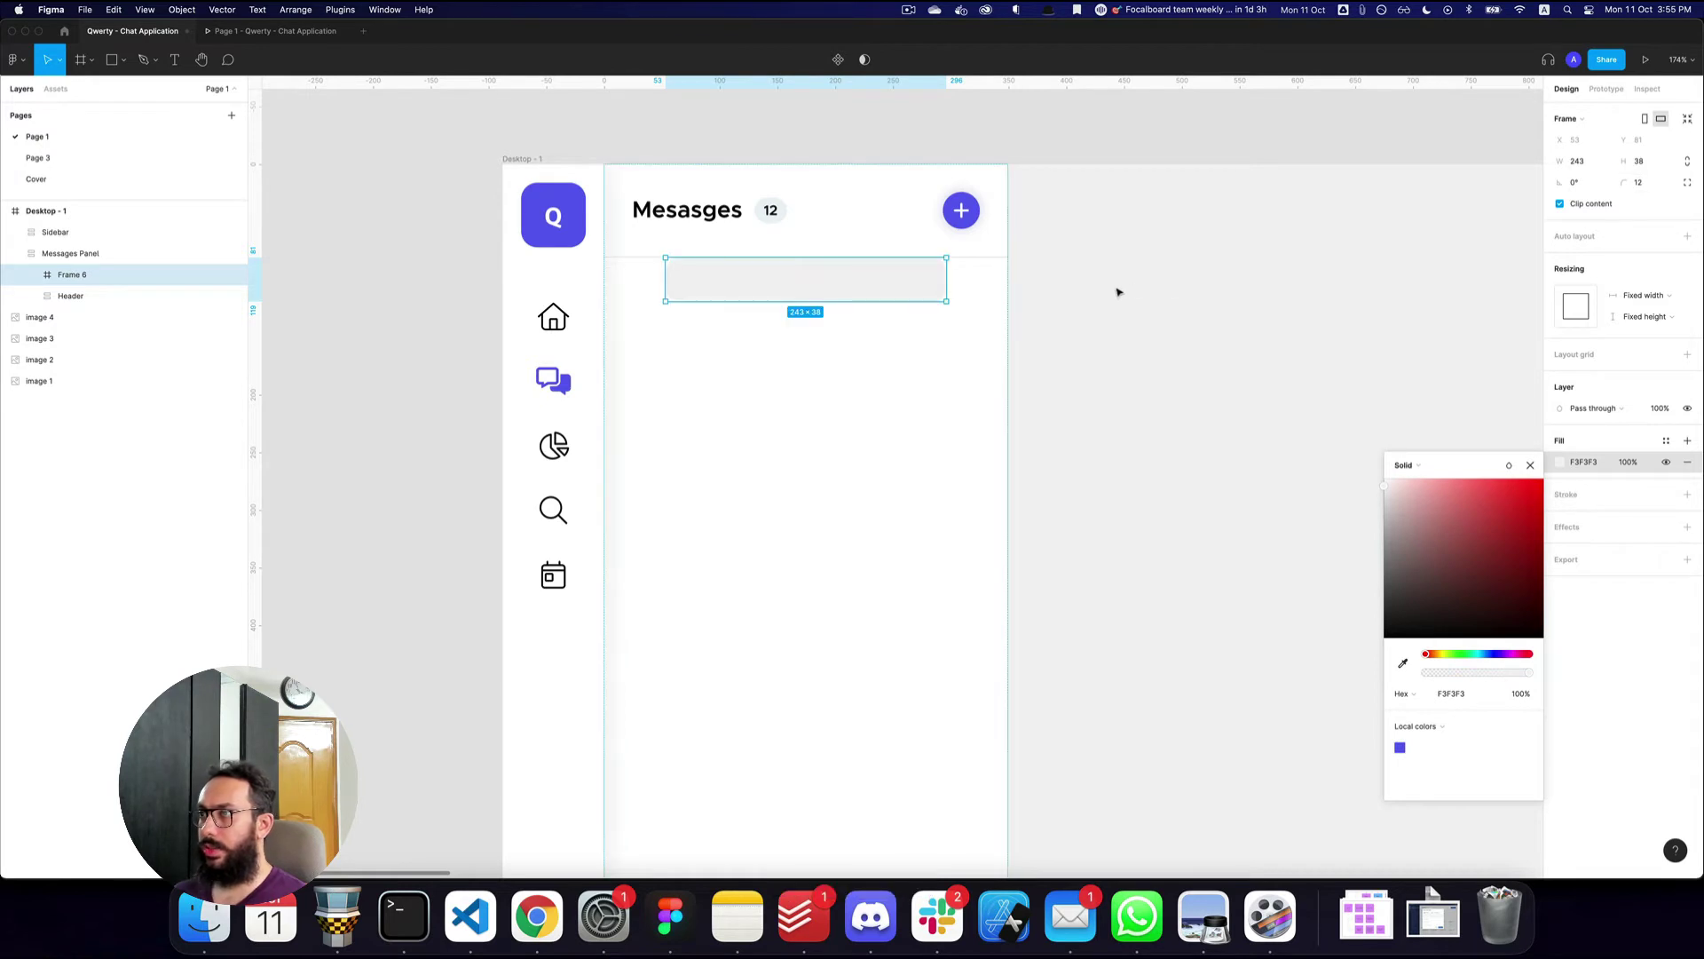
- Try item spacings of 24, 12 and 16 in the Messages Panel, and return to 24
click(910, 344)
text(24)
key(Return)
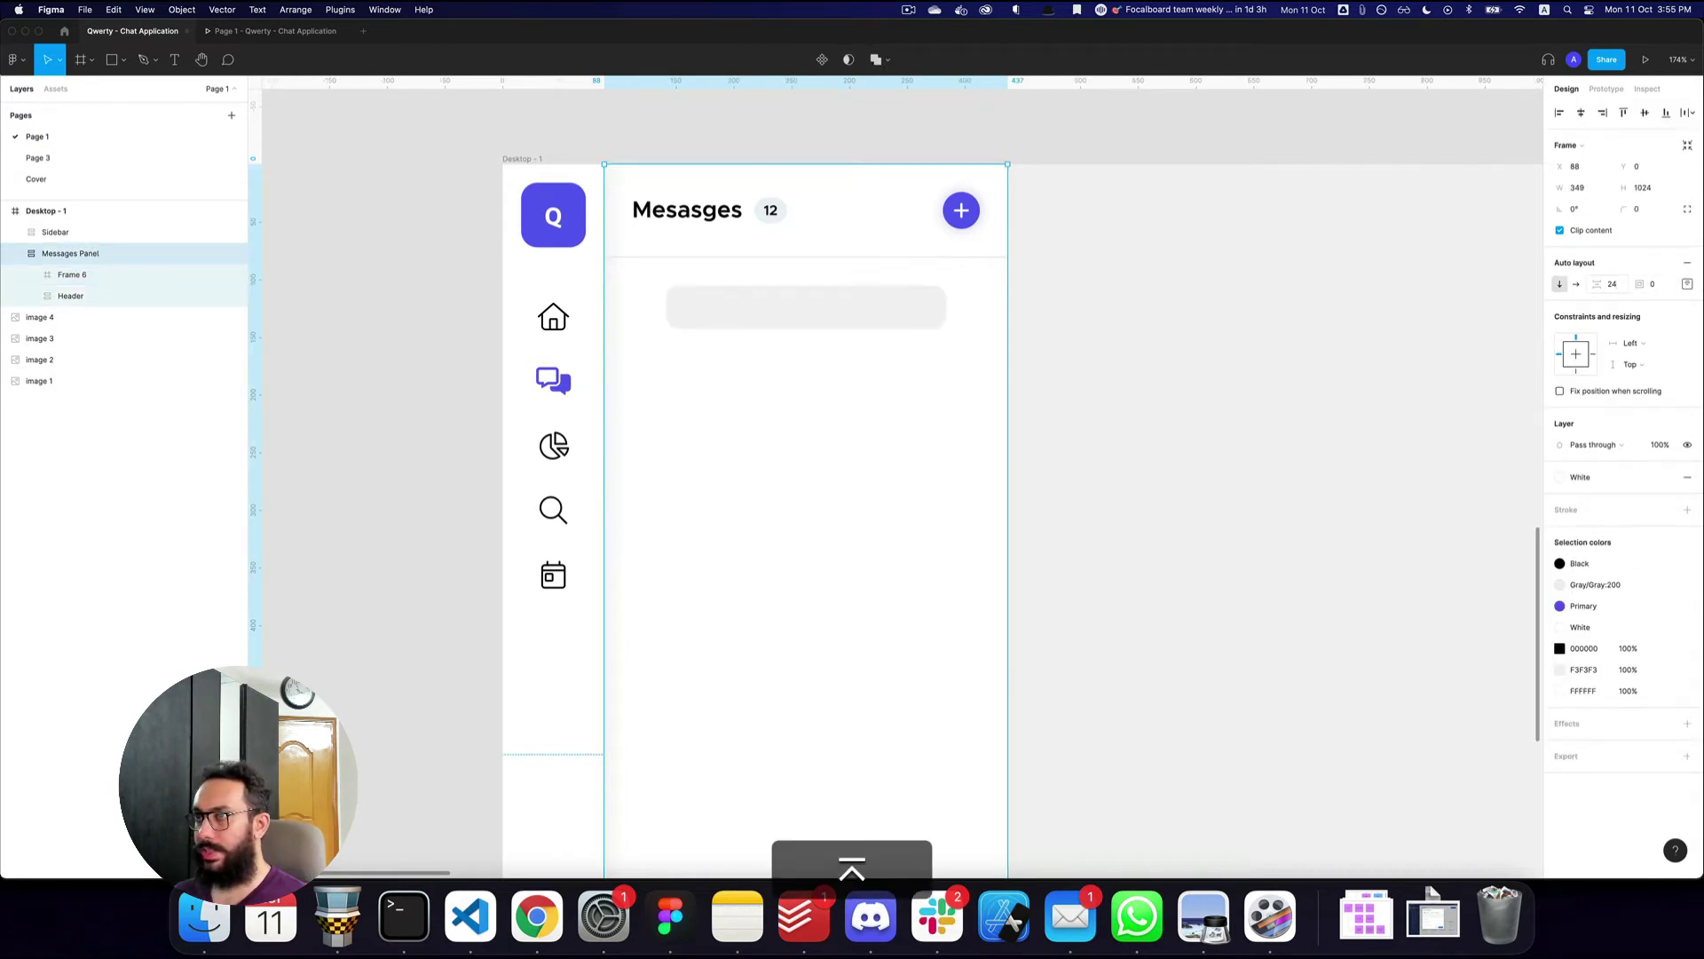
click(1616, 284)
text(12)
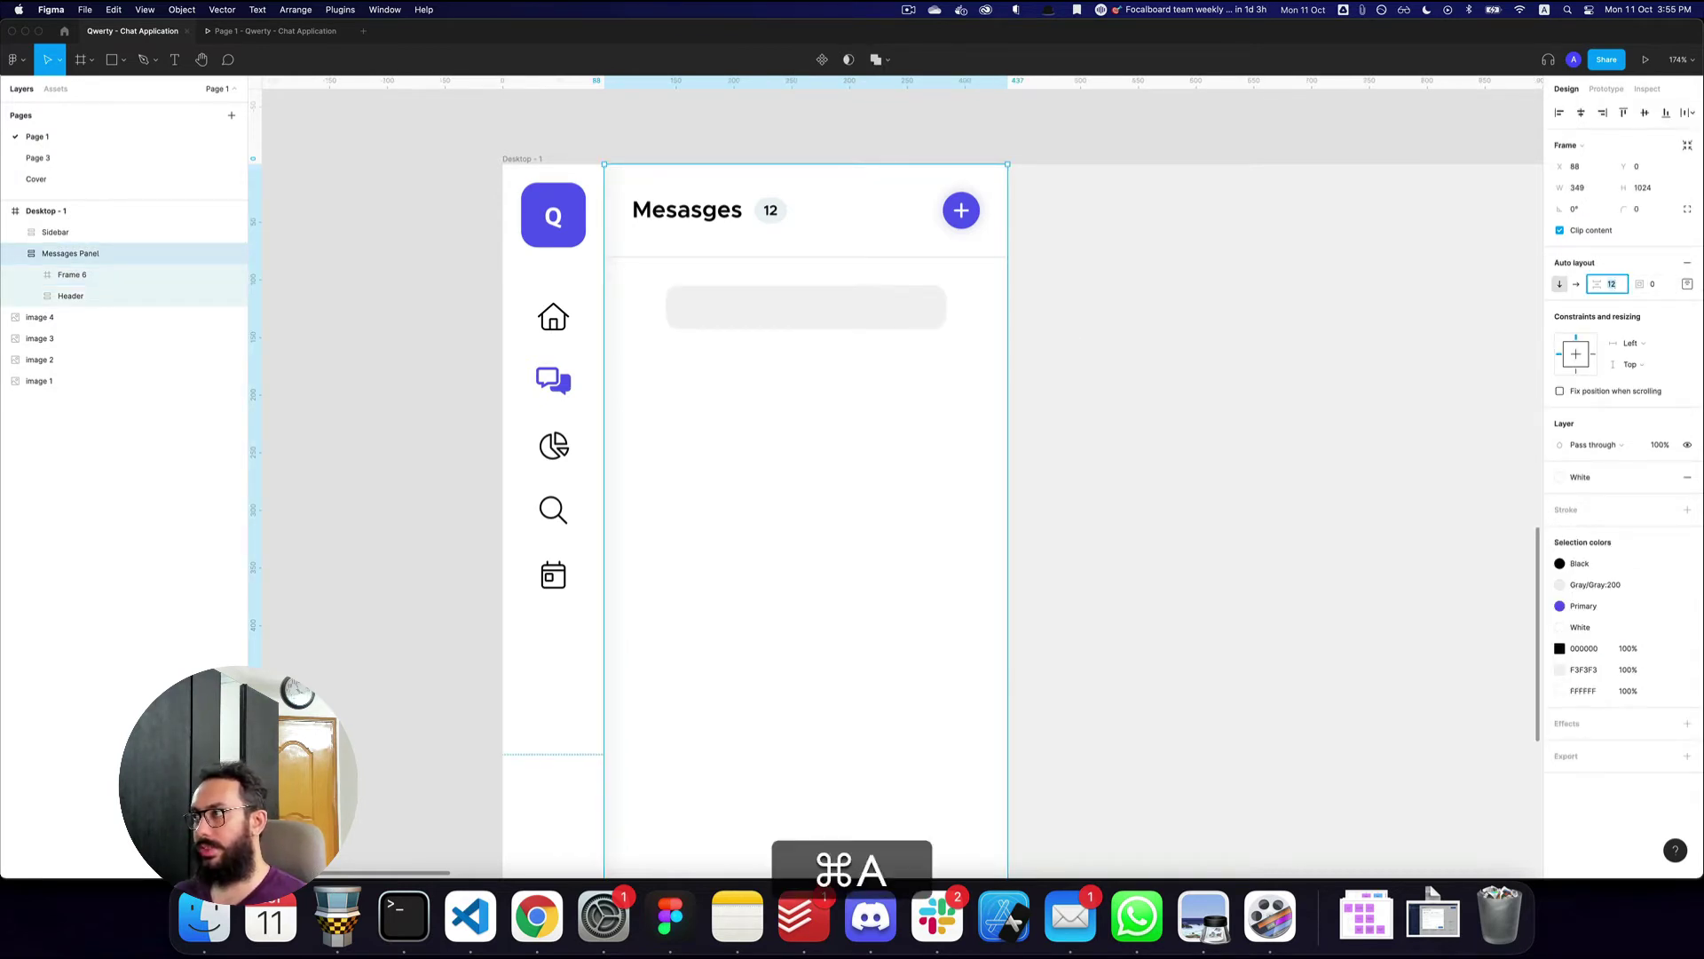
text(16)
key(Return)
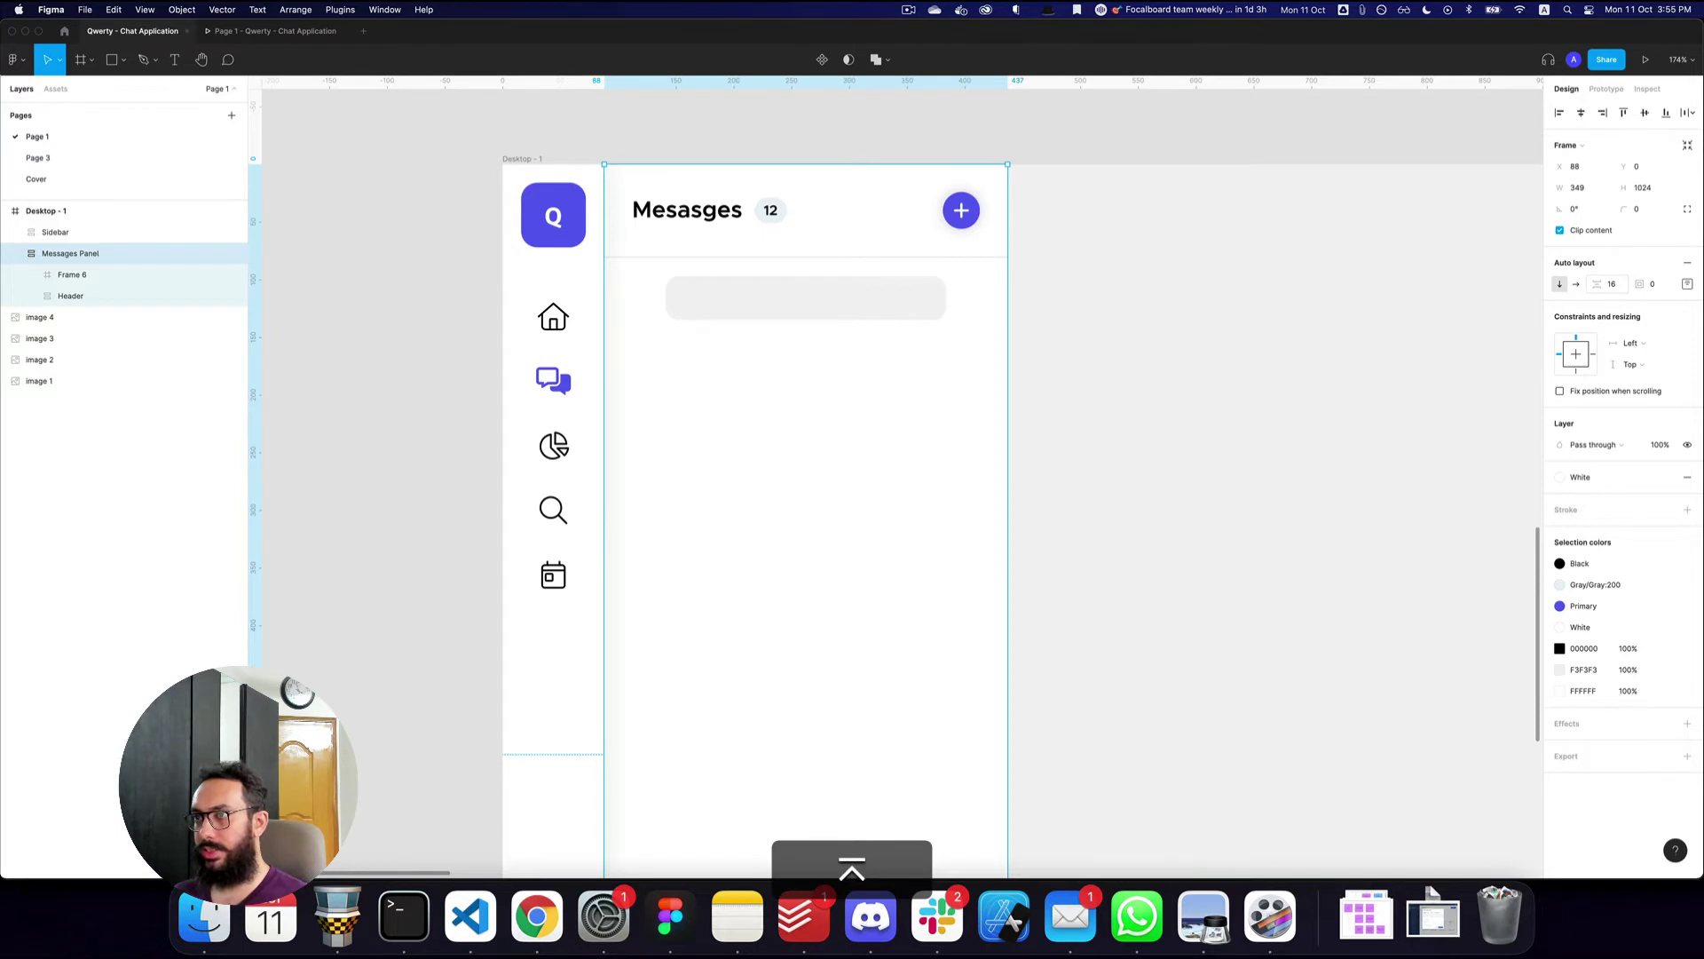
key(cmd+z)
- Make the grey frame fill the Messages Panel's width and add auto layout to it
click(901, 301)
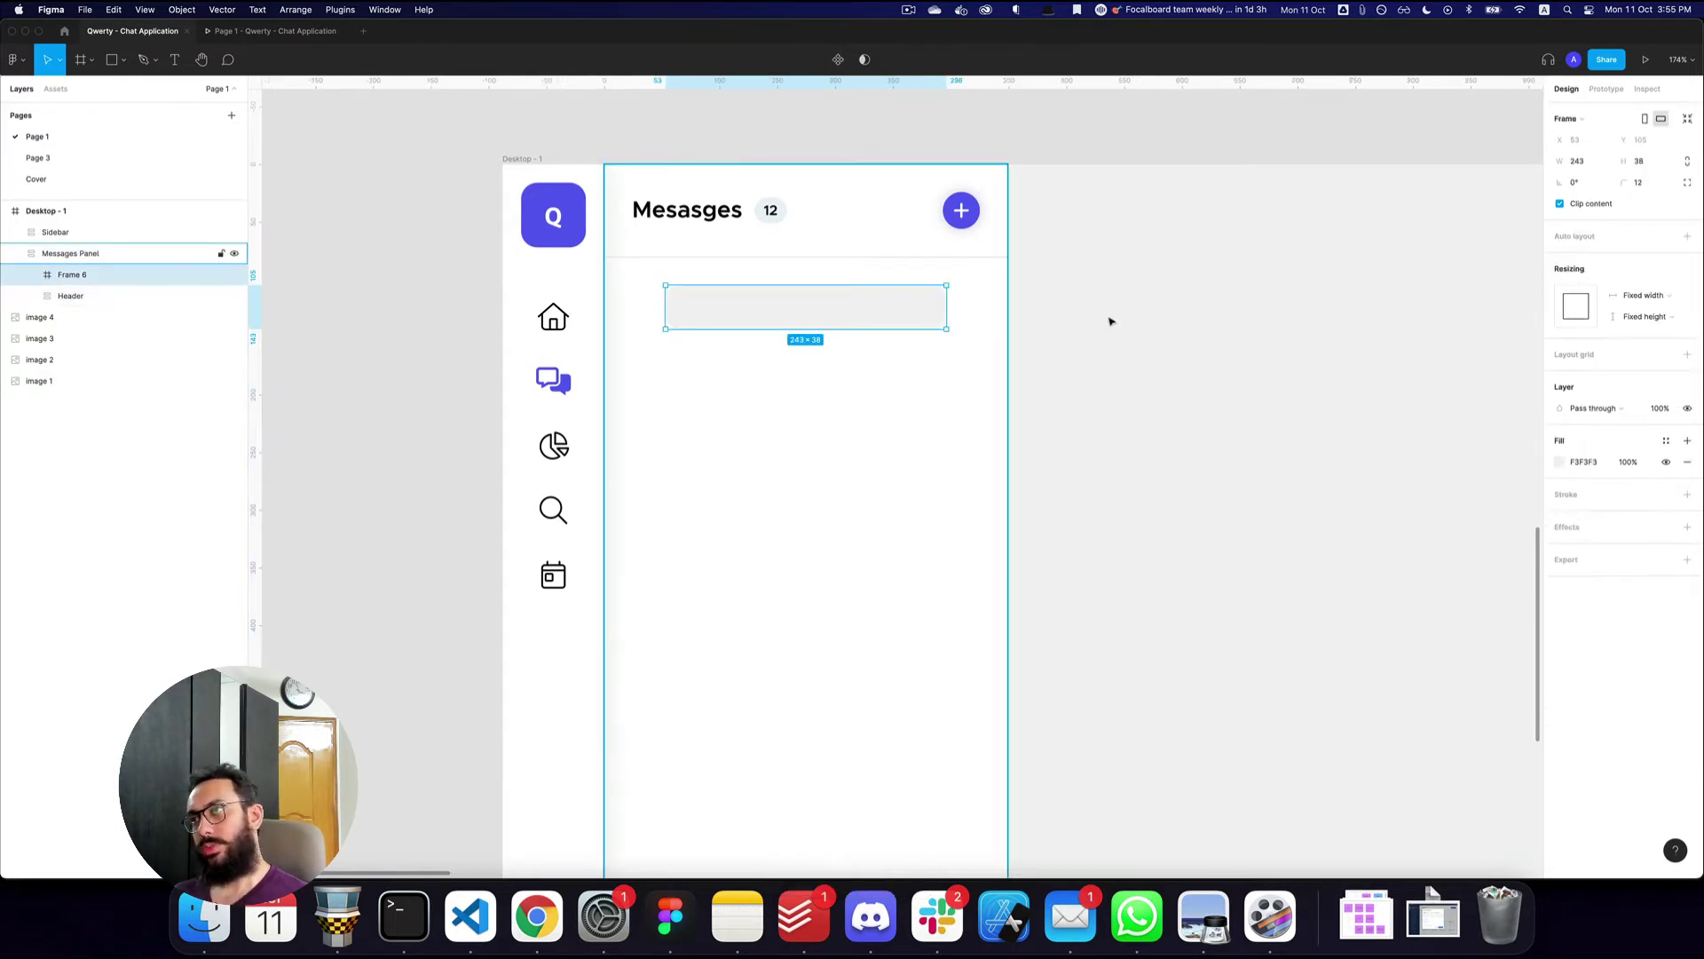
click(1595, 312)
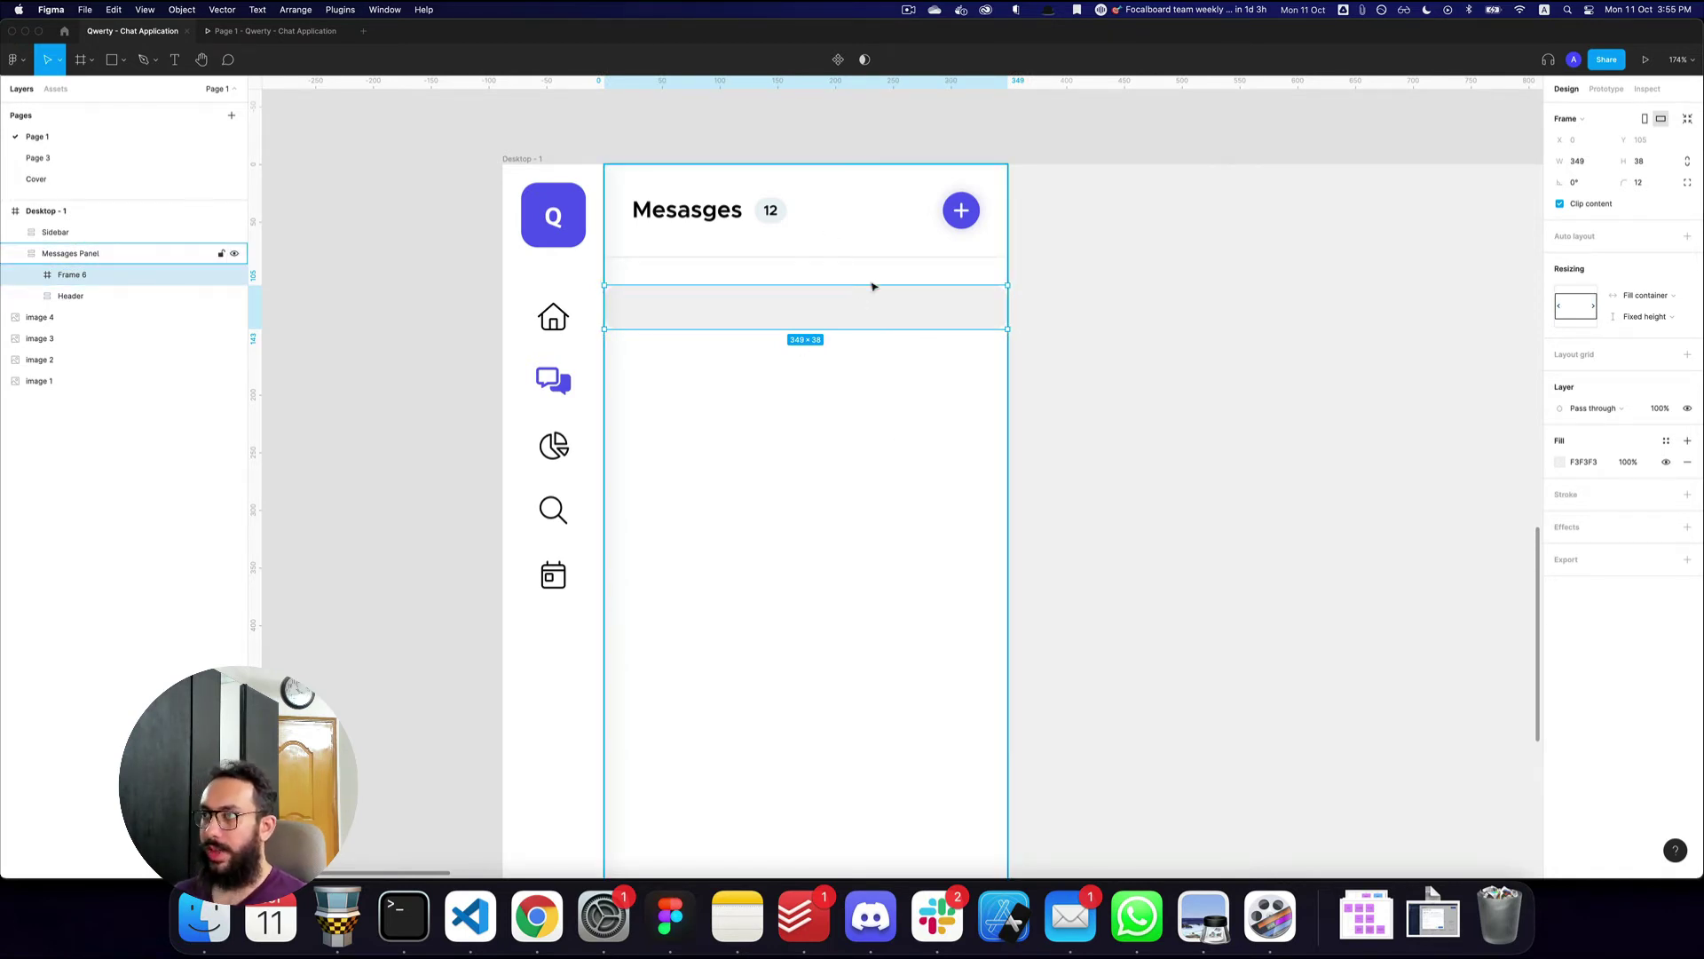
key(shift)
key(shift+a)
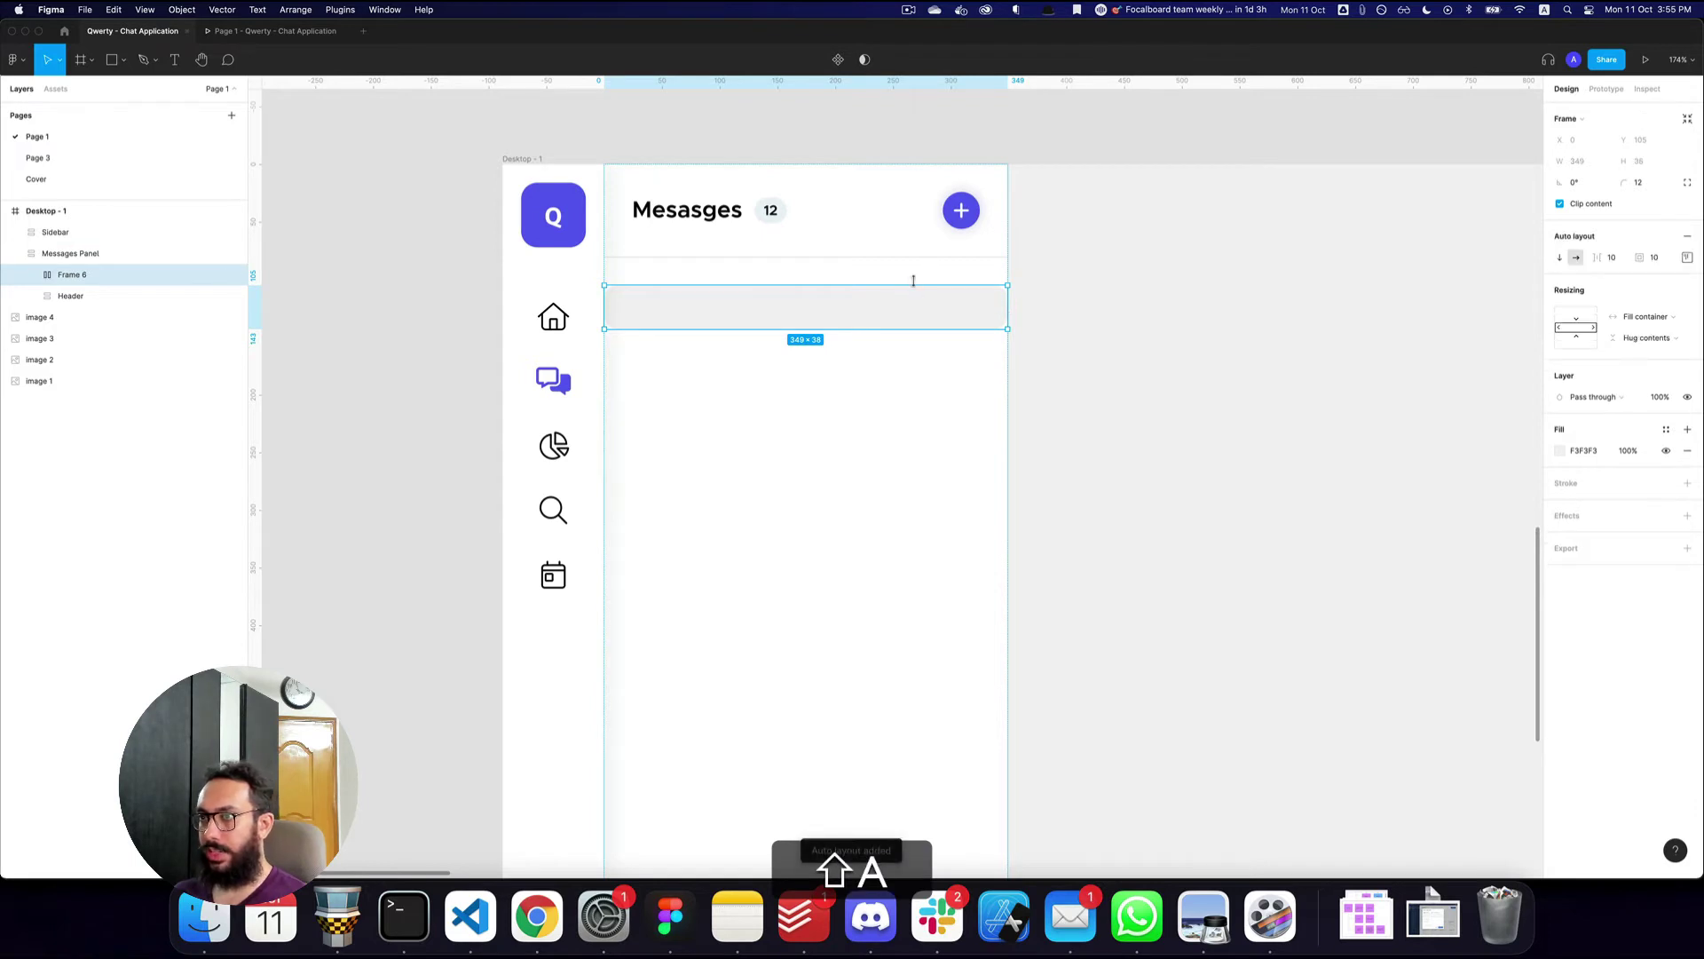
key(Return)
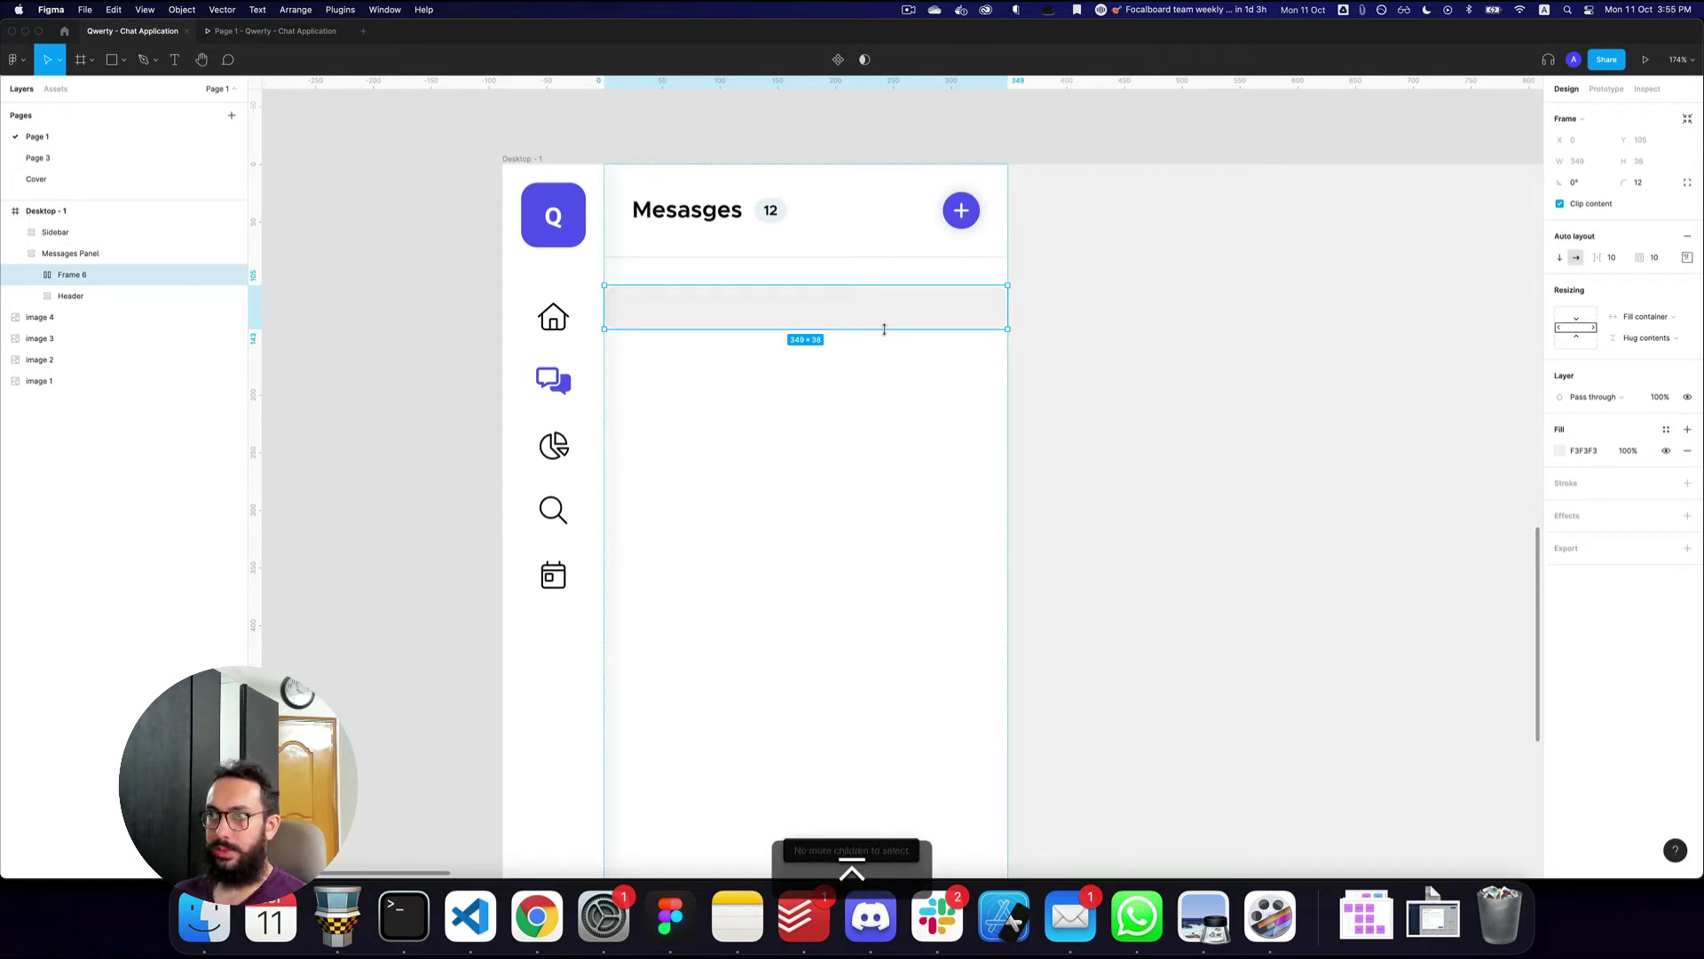
- Wrap the grey frame in another auto-layout frame and make both fill their container's width
key(shift+a)
click(1590, 330)
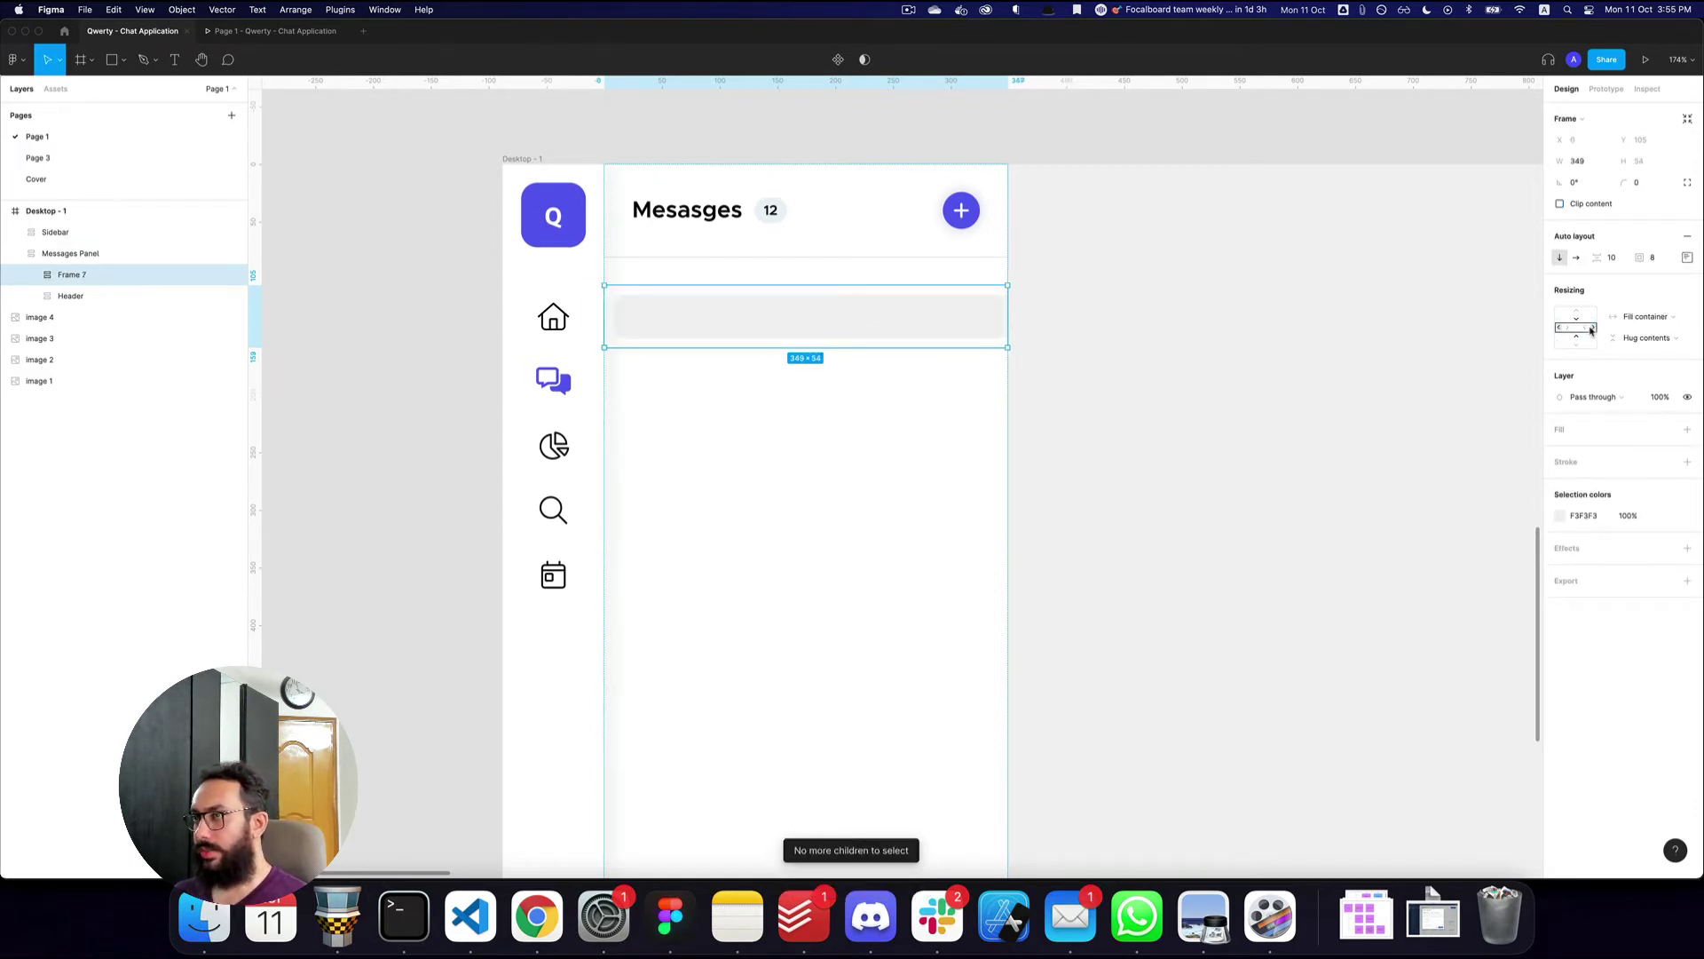
key(shift+a)
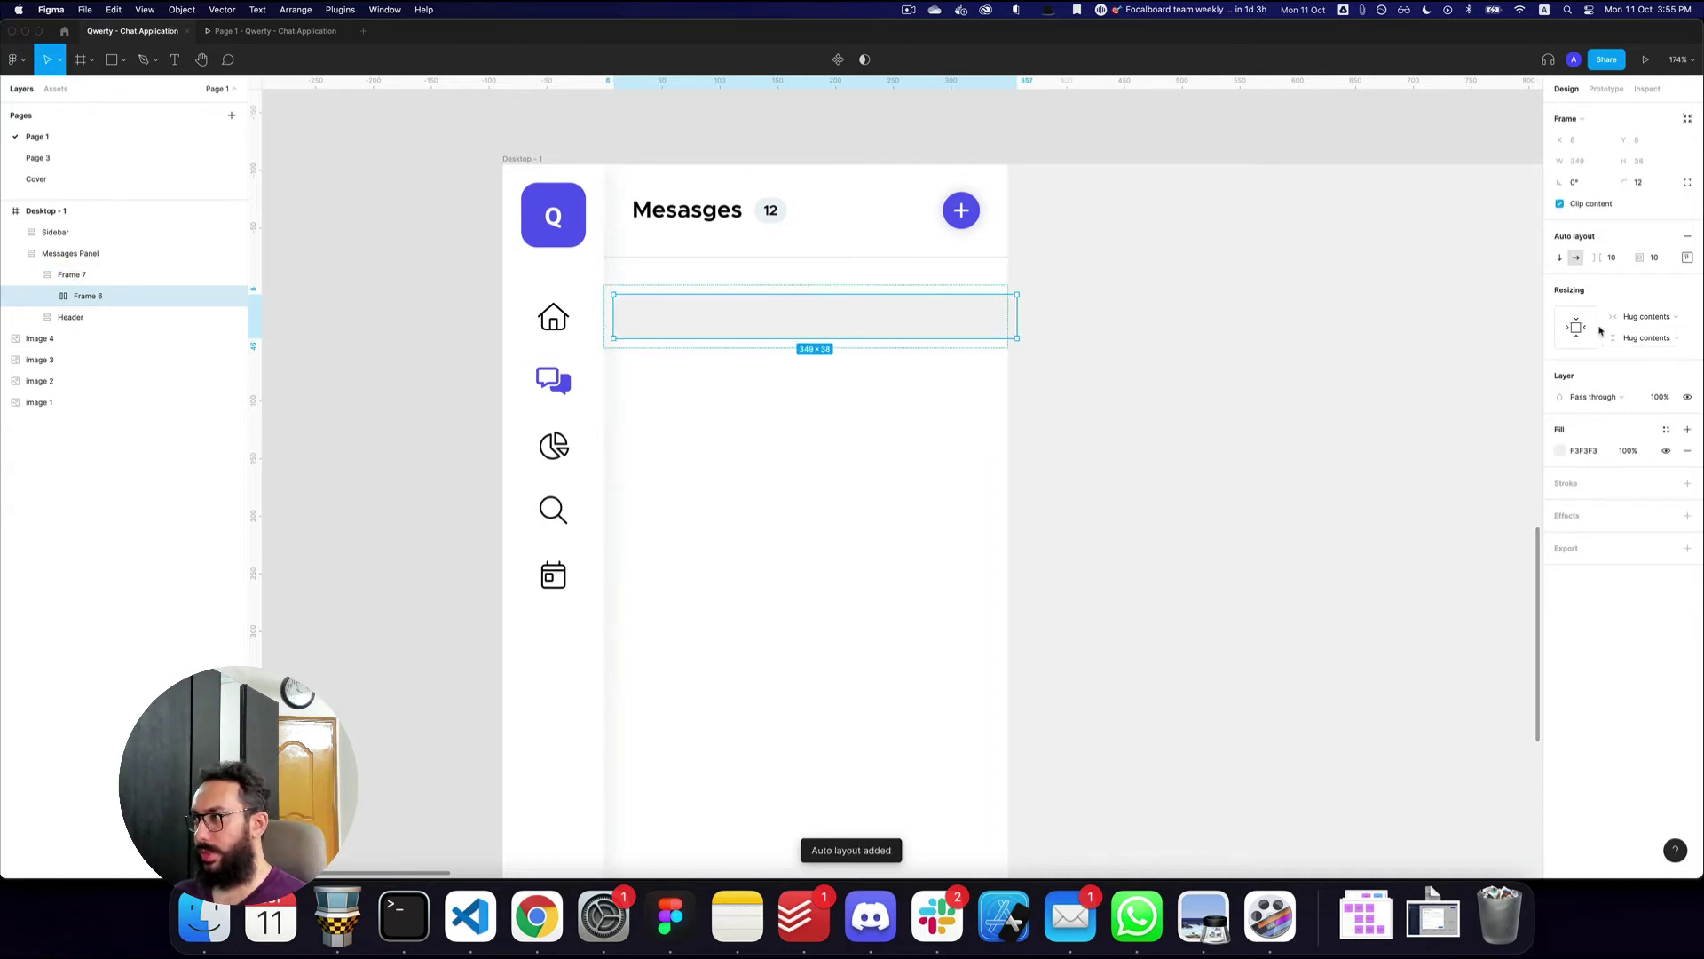
click(1568, 328)
key(shift+Return)
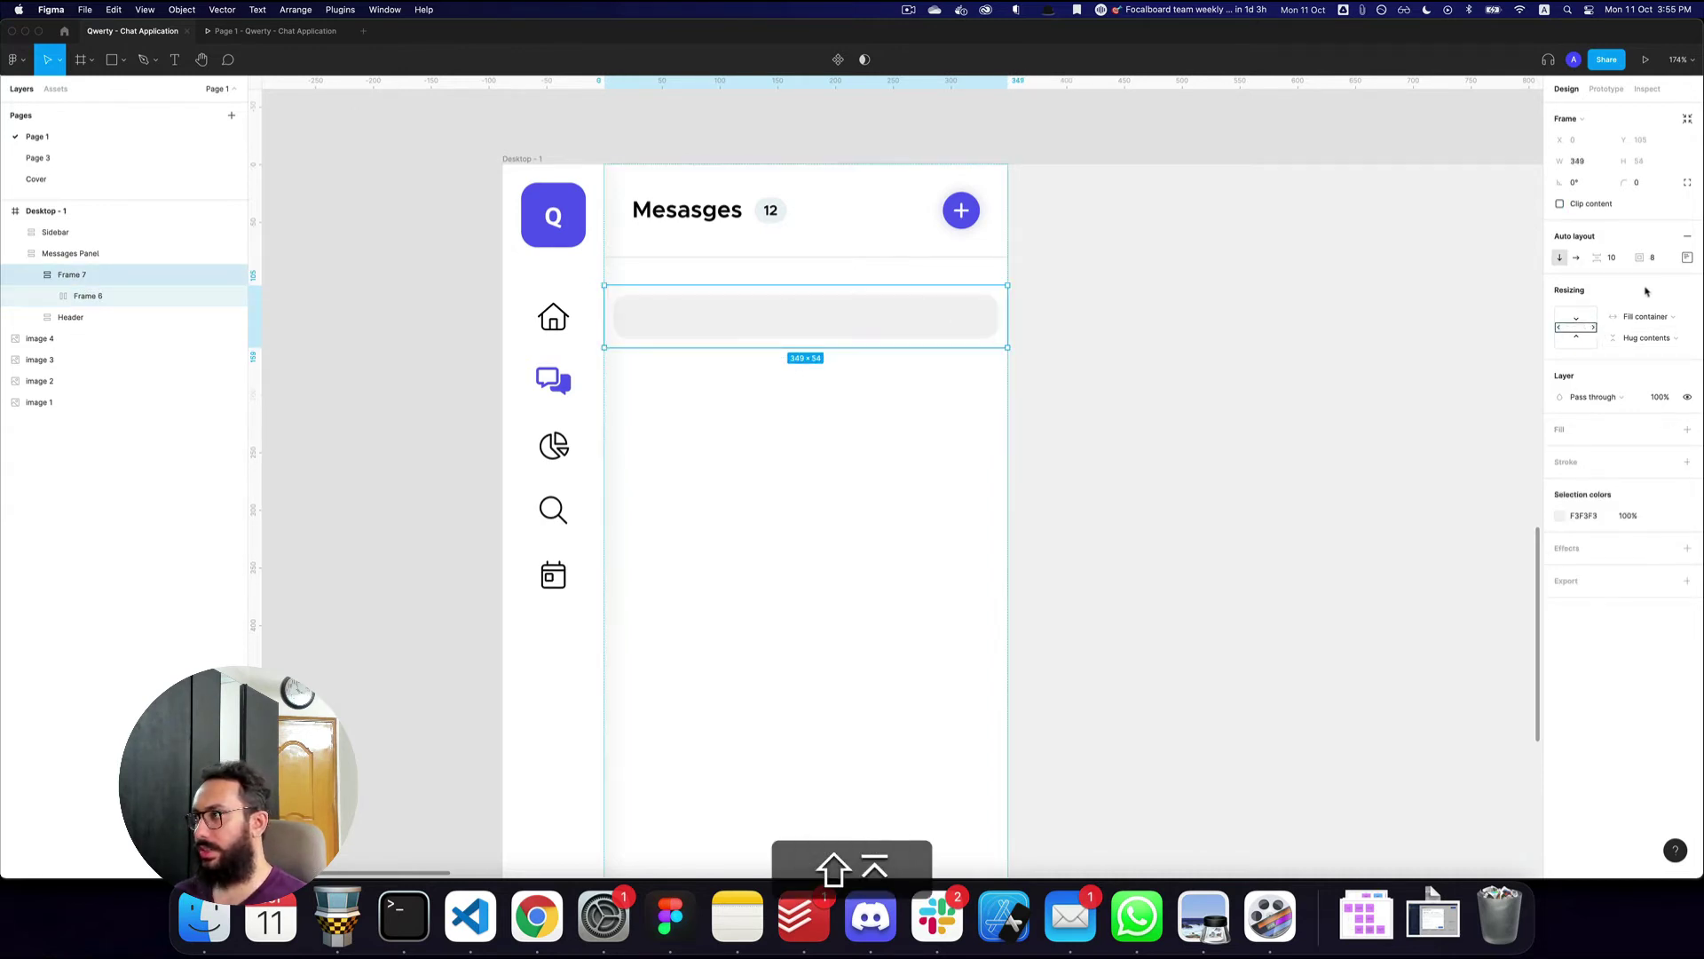
- Set the wrapper frame's padding to 24 and the Messages Panel's item spacing to 0
click(1652, 258)
text(24)
key(Return)
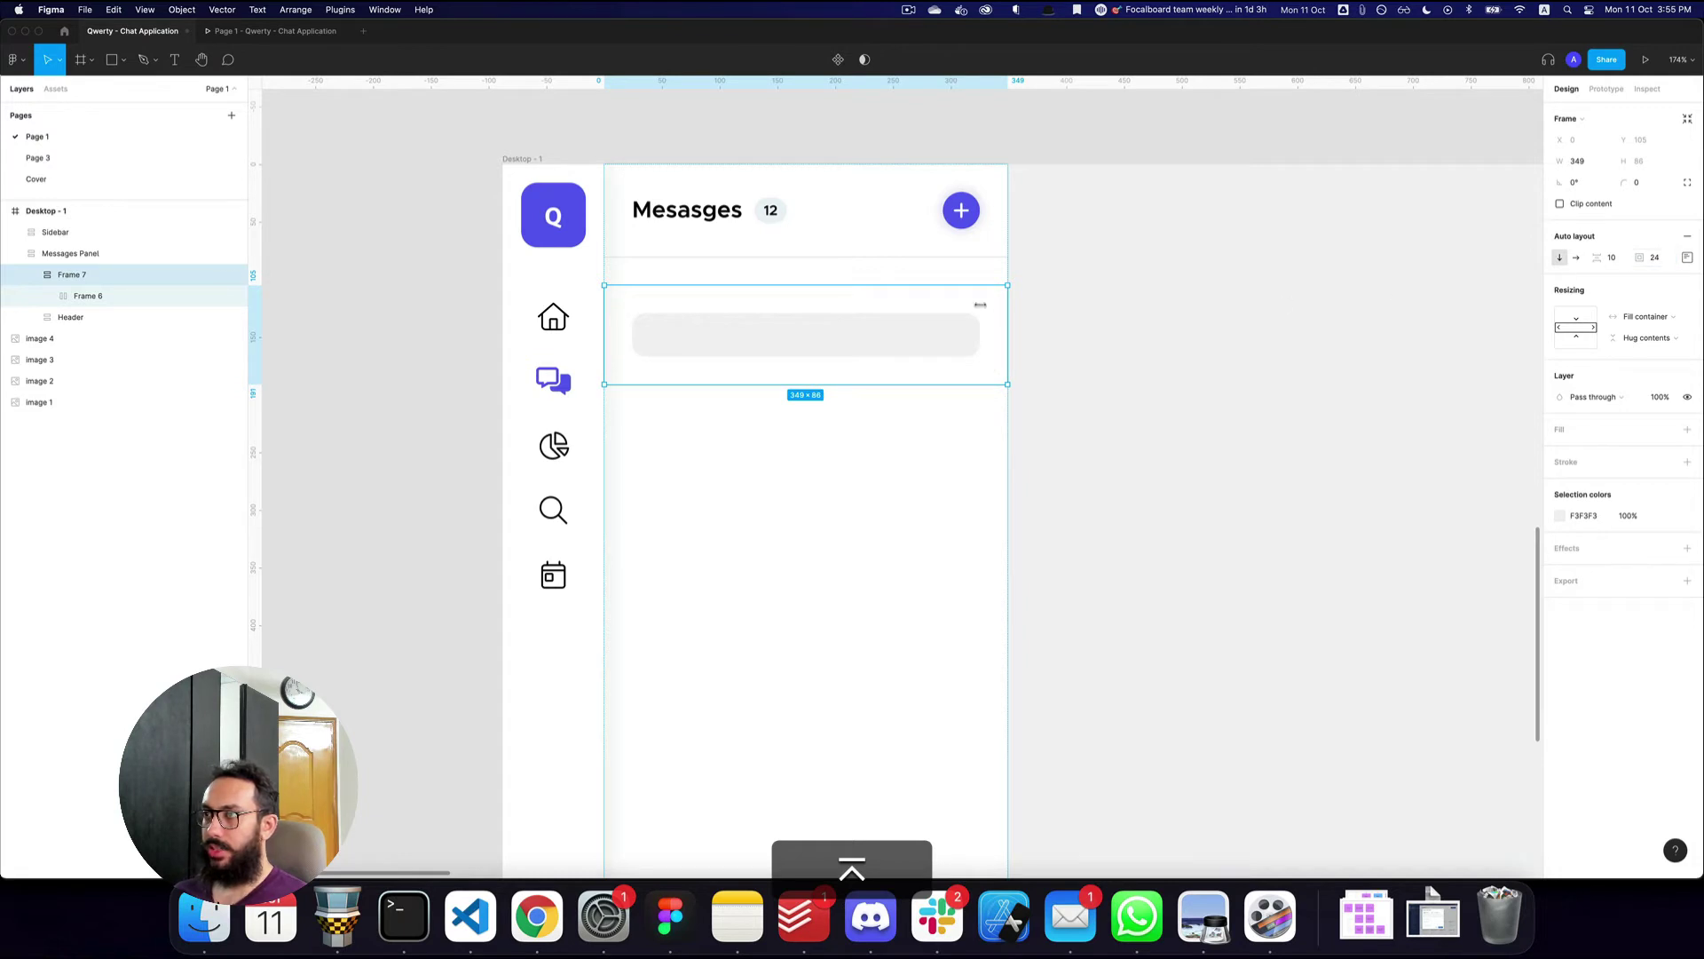
click(908, 426)
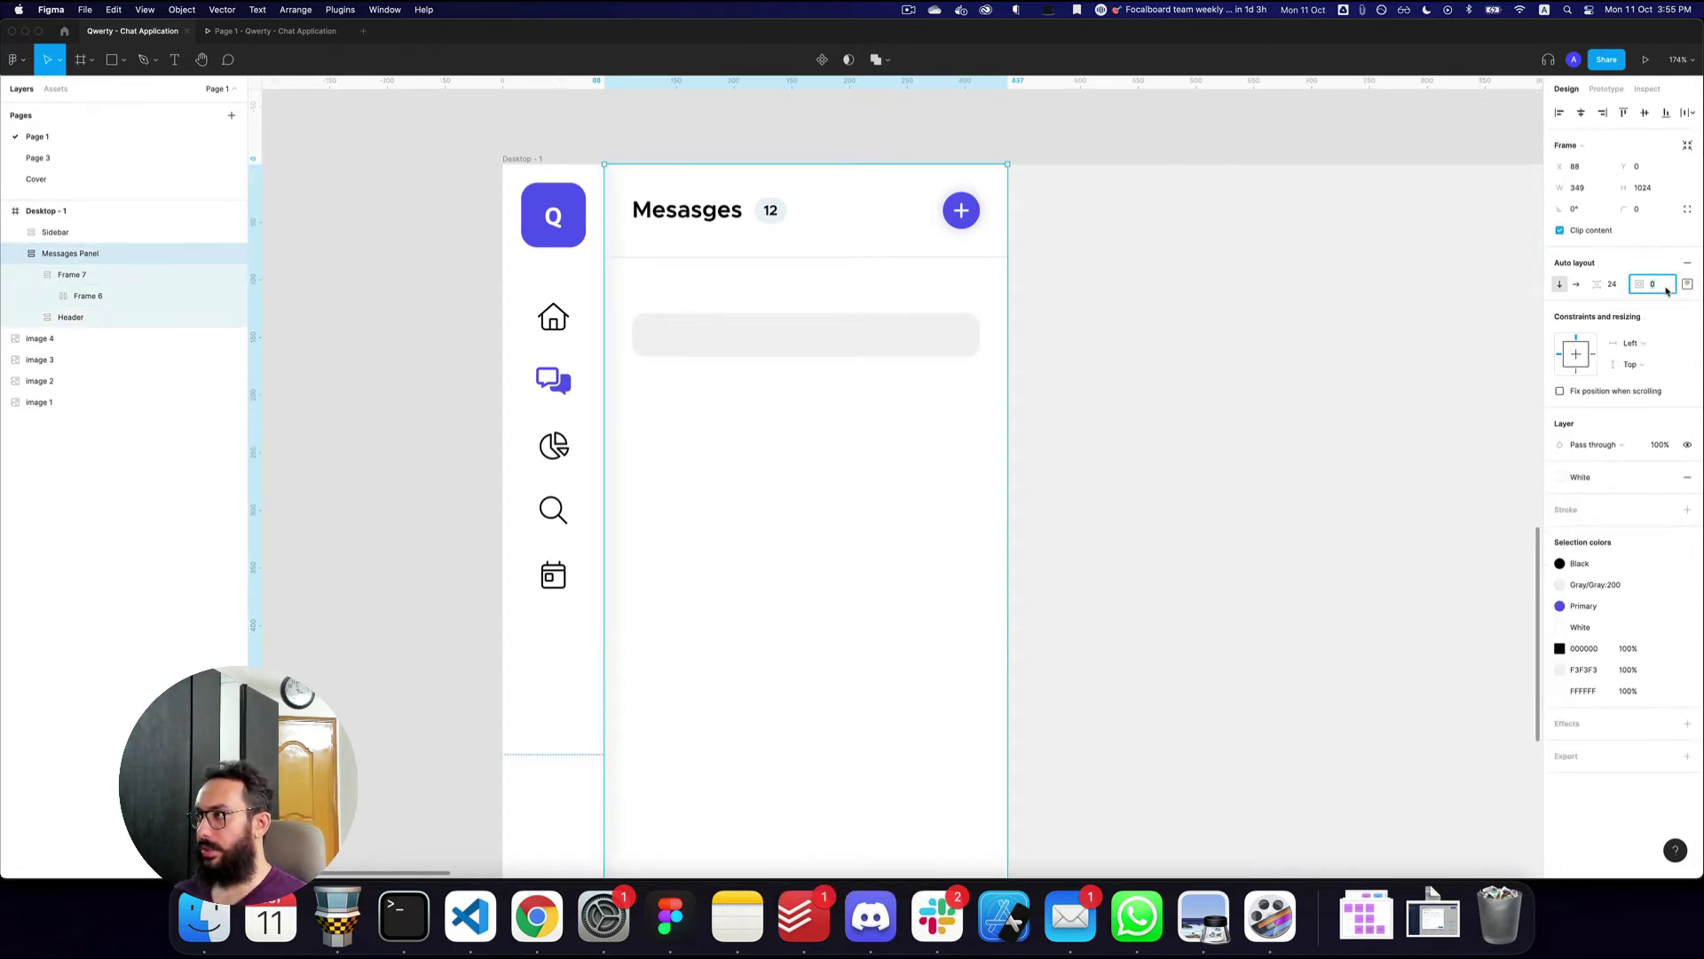
text(0)
key(Return)
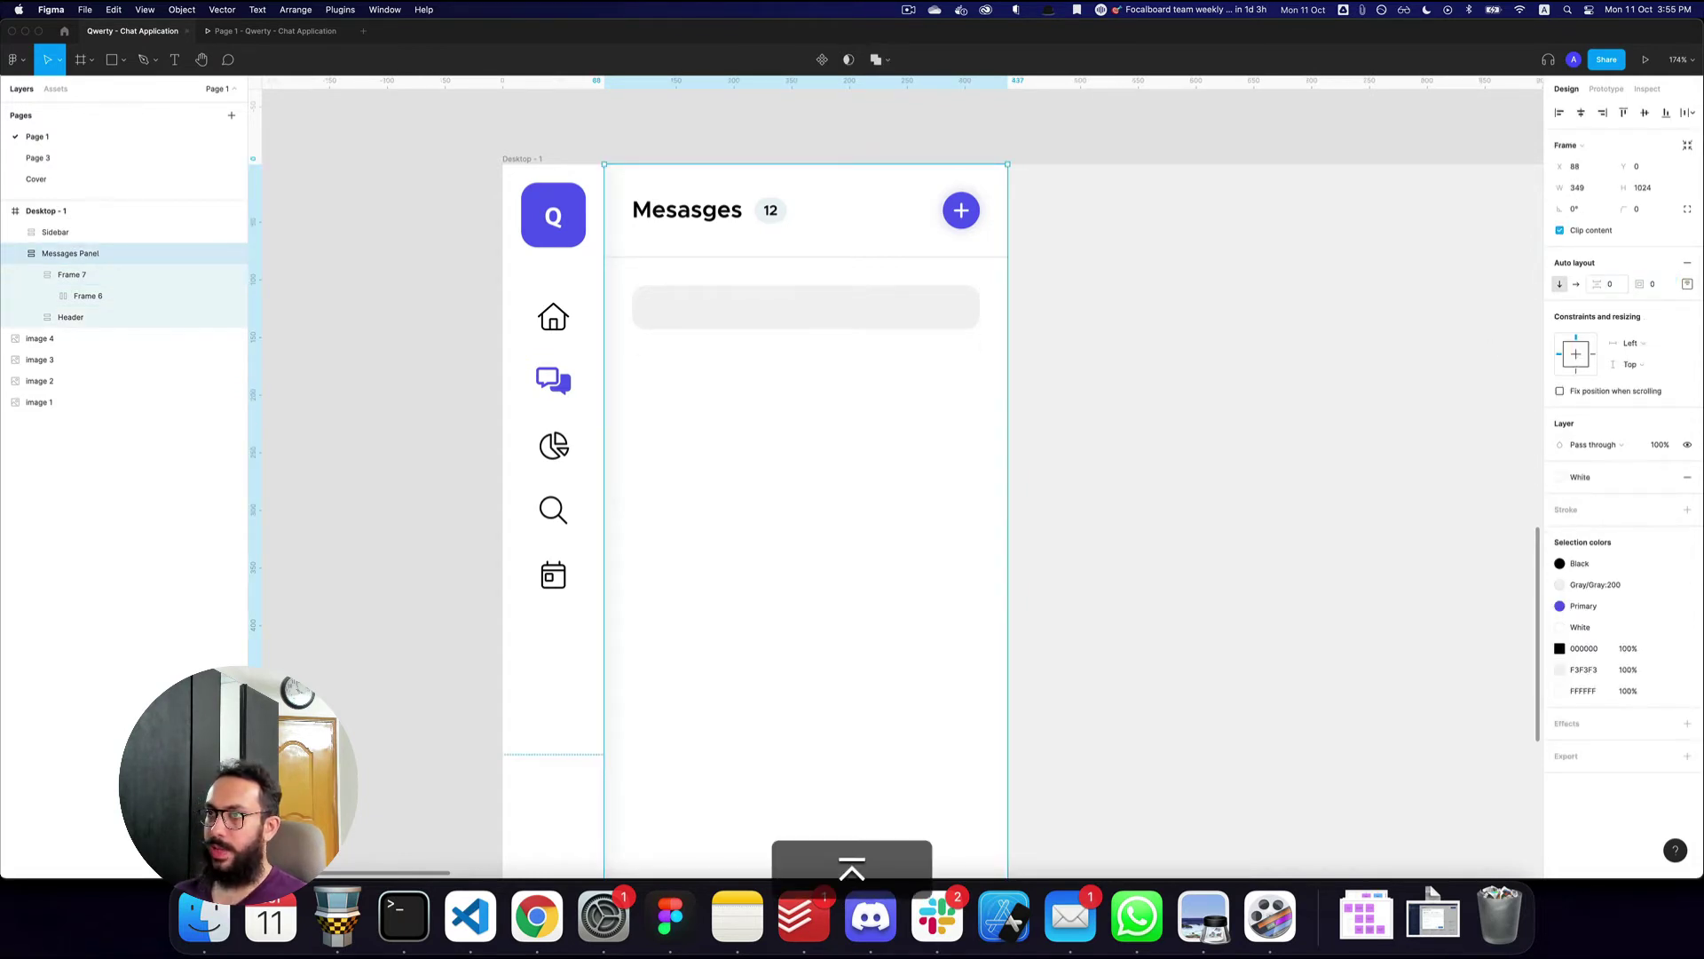
- Check the grey bar in the prototype preview and increase its height to 48
click(949, 301)
key(super+3)
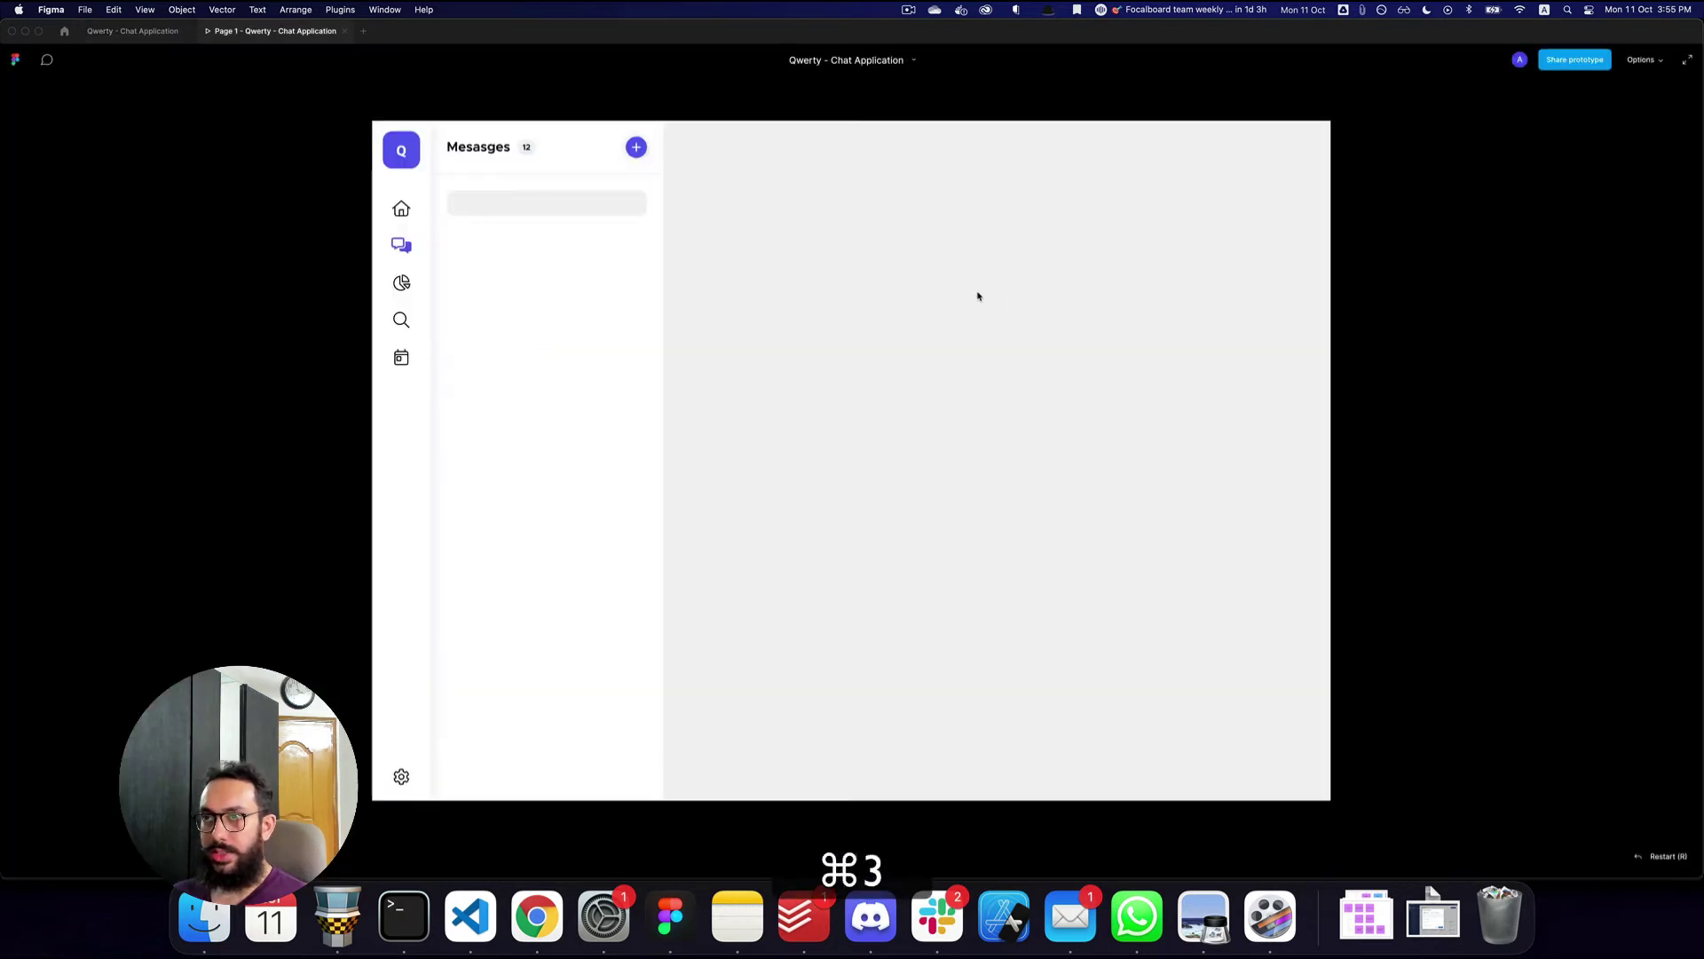
key(super+2)
key(shift+super+Down)
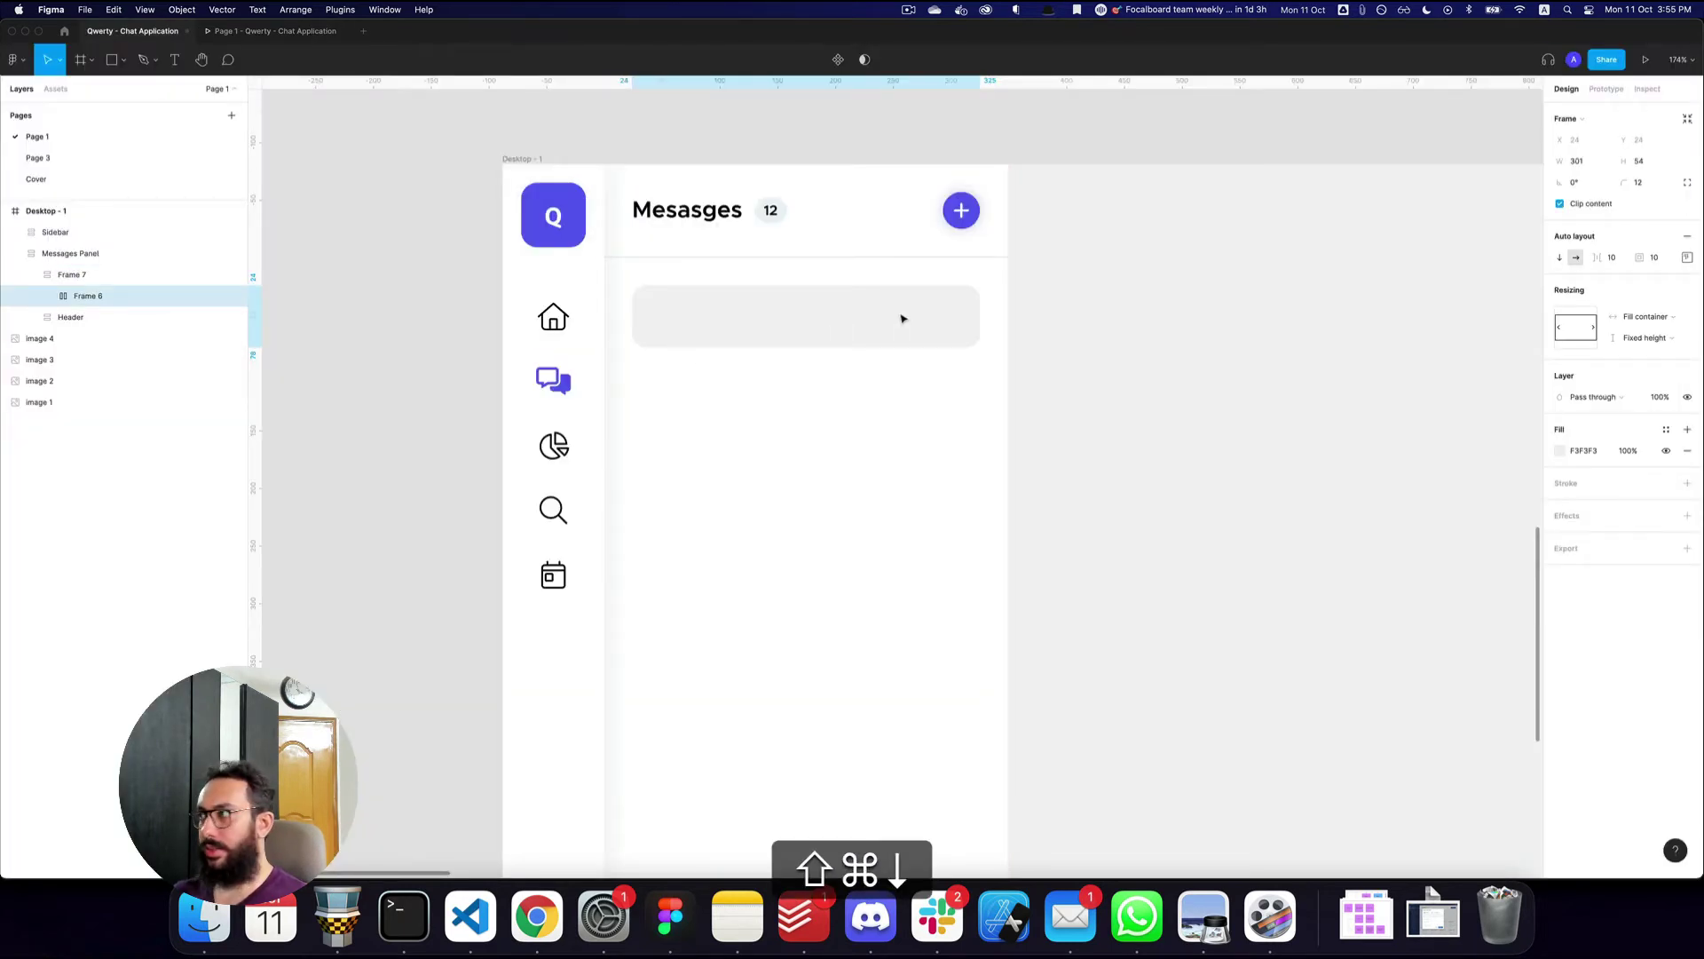
key(shift+super+Up)
key(super+Down)
key(super+Down)
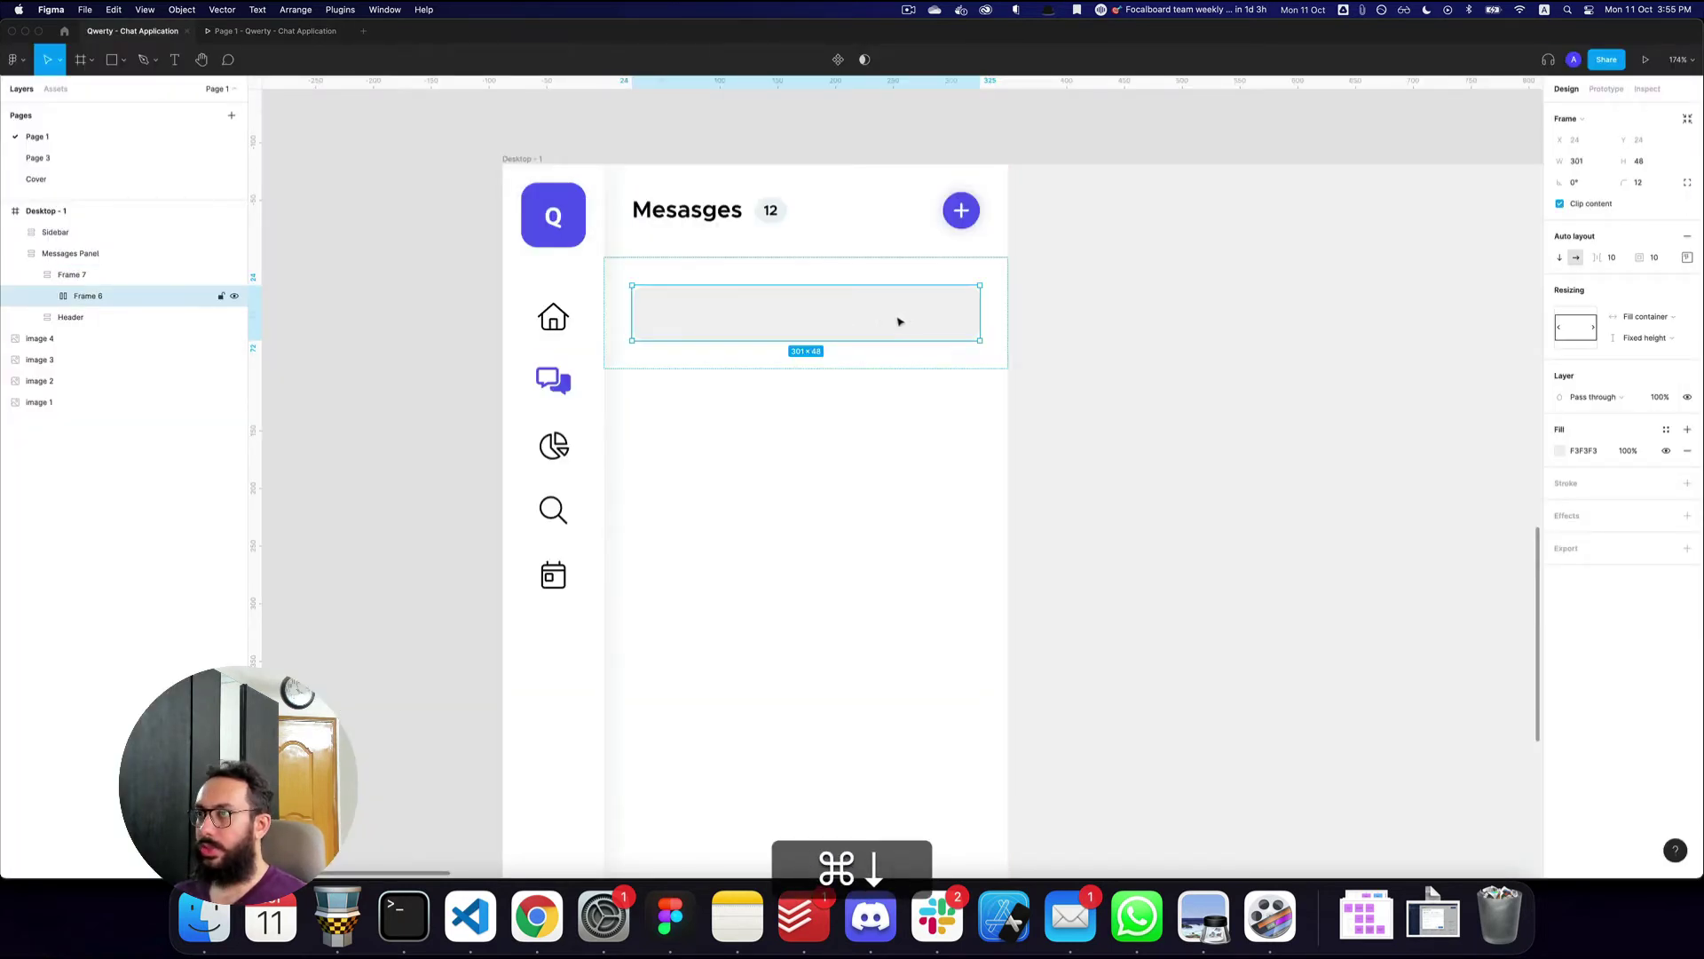
- Copy the plus icon from the add button into the grey bar and change its text to search
key(v)
super+click(970, 220)
key(super+c)
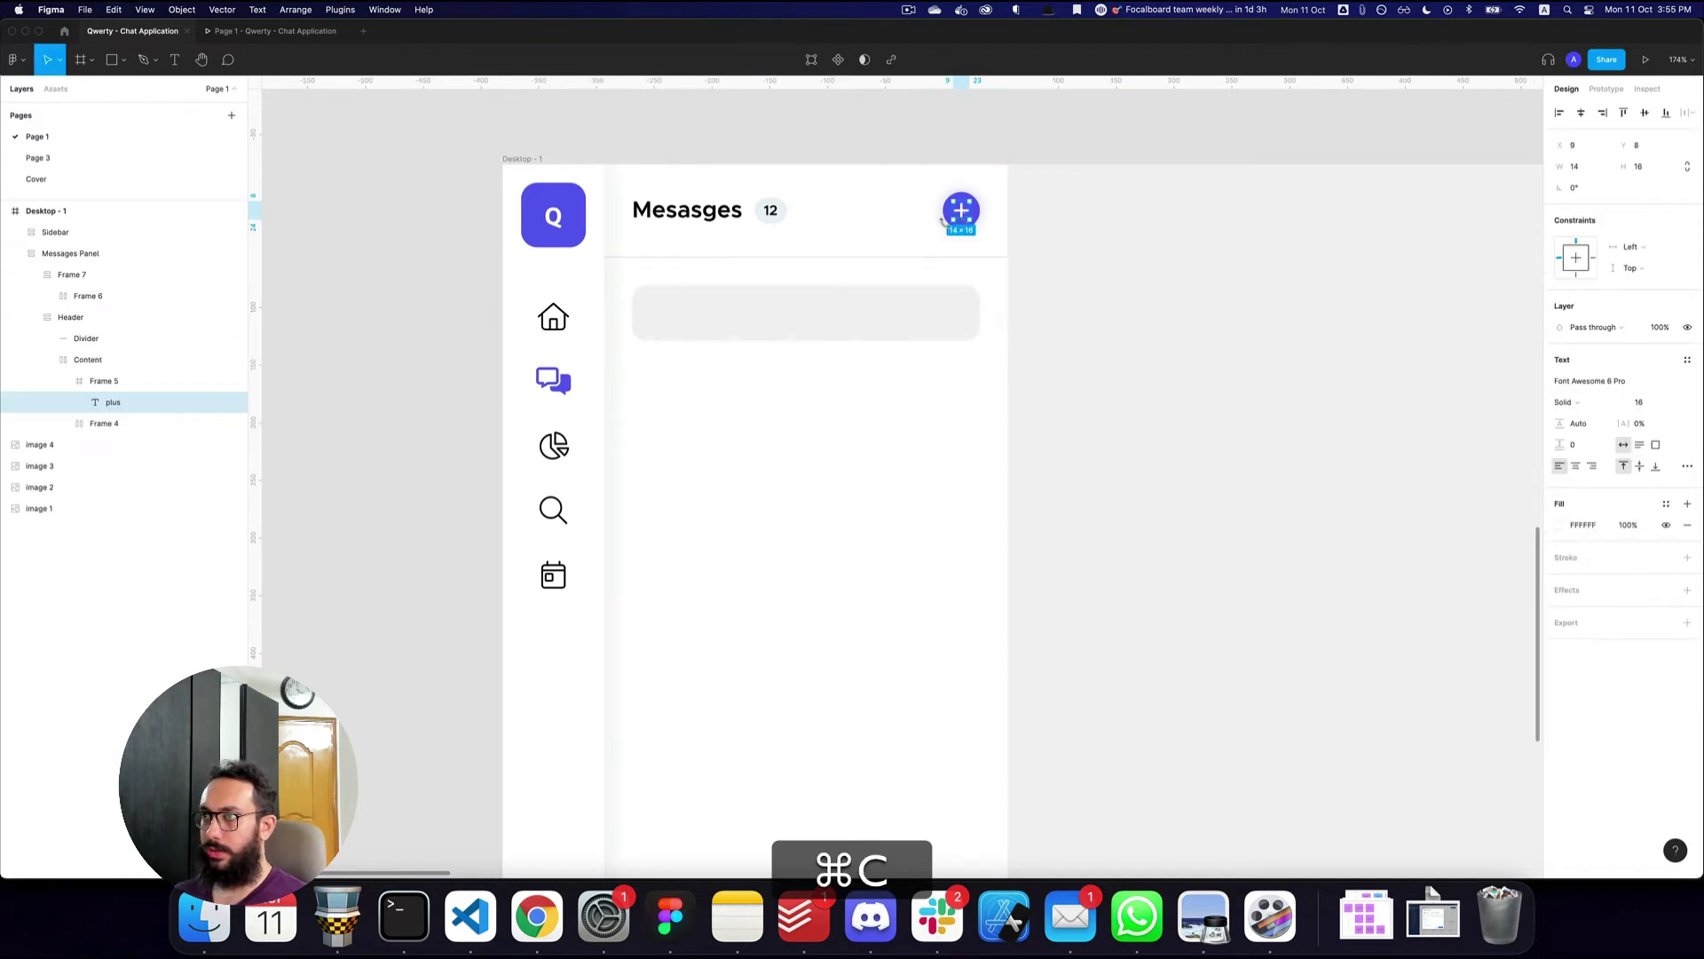
super+click(722, 315)
key(super+v)
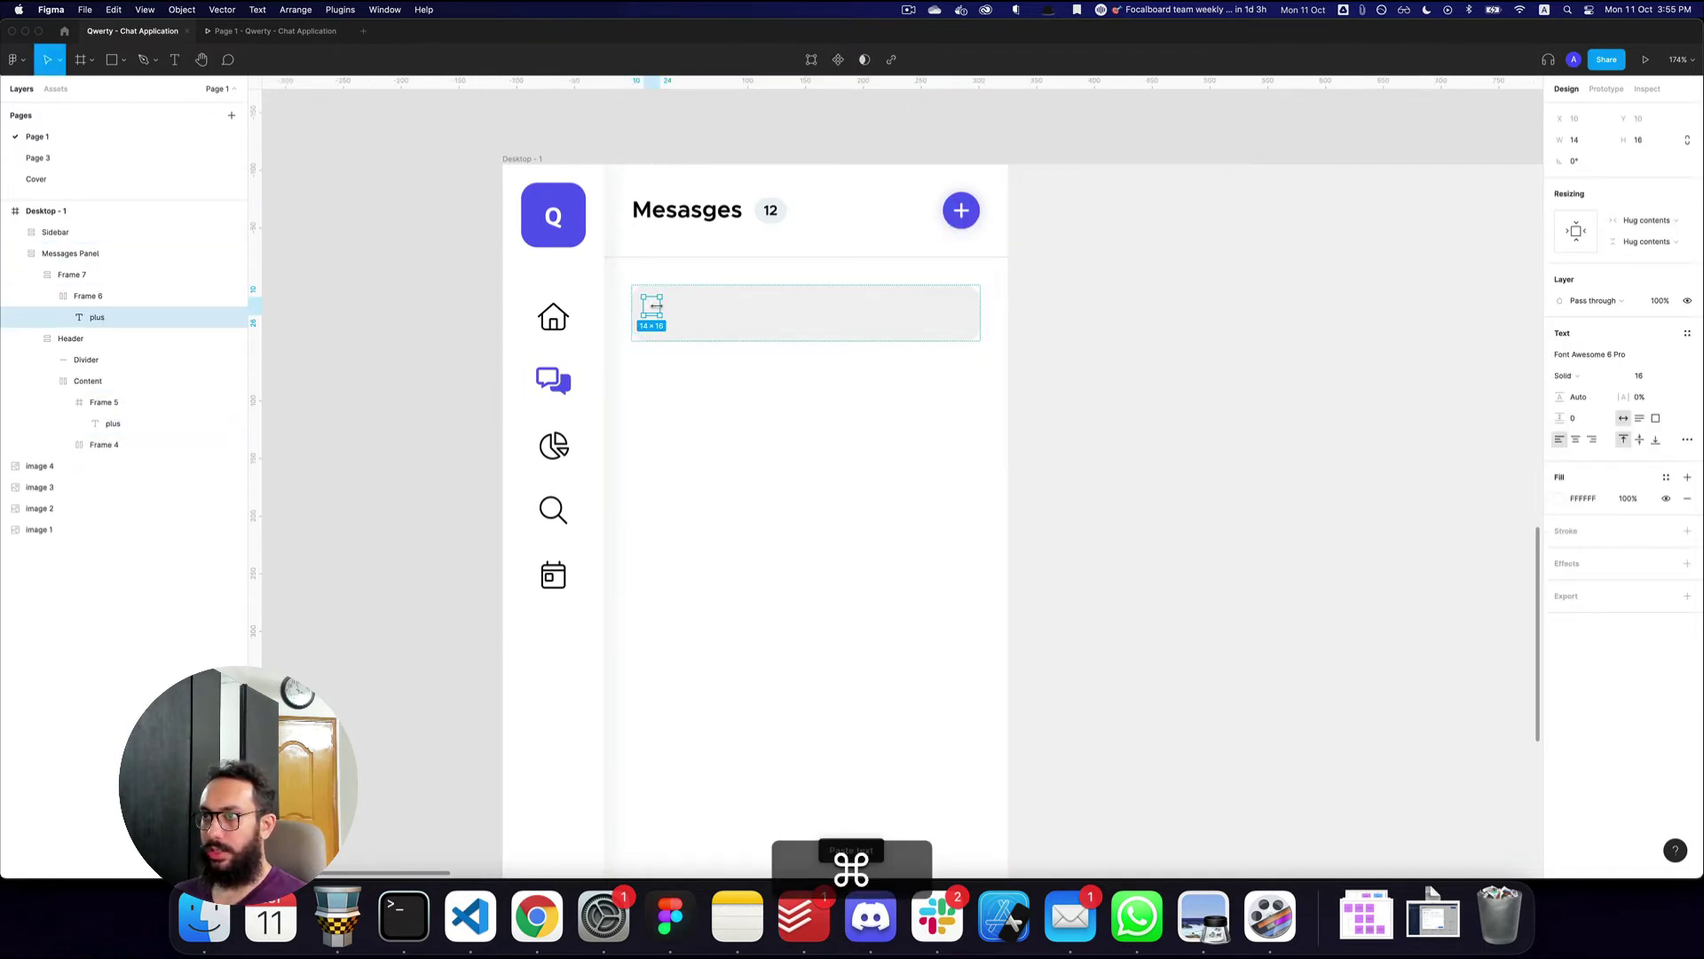
key(Return)
text(search)
key(Escape)
key(Escape)
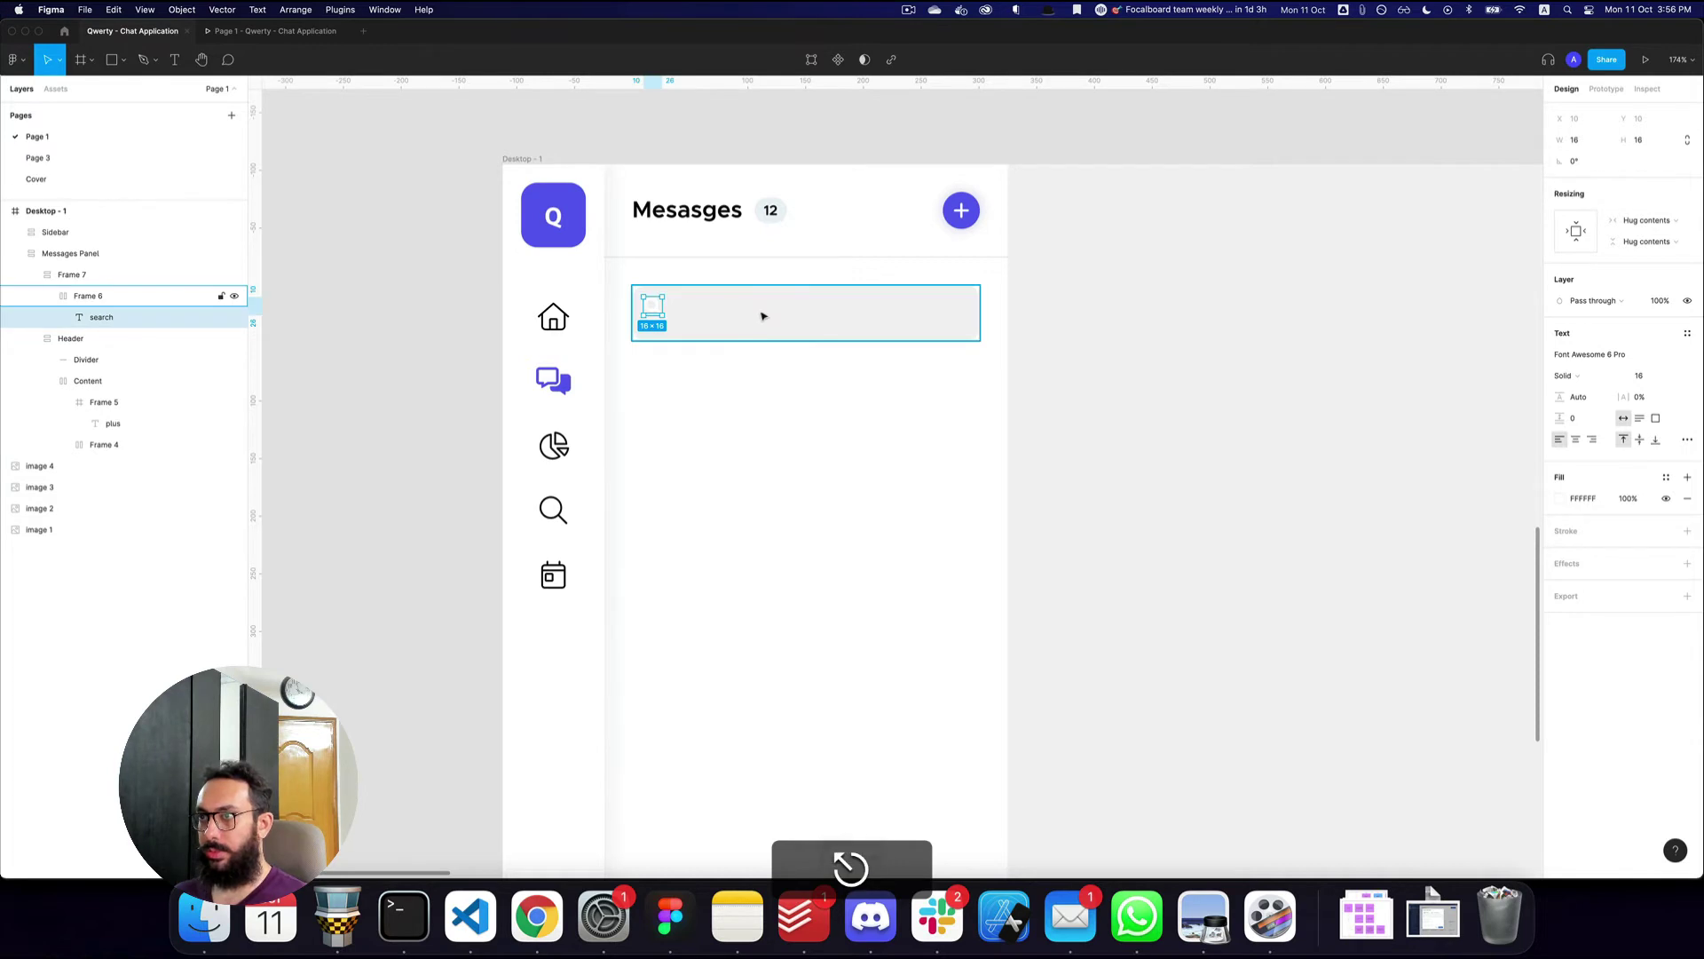
- Align the grey bar's contents left and vertically centred, with a horizontal padding of 16
click(1686, 257)
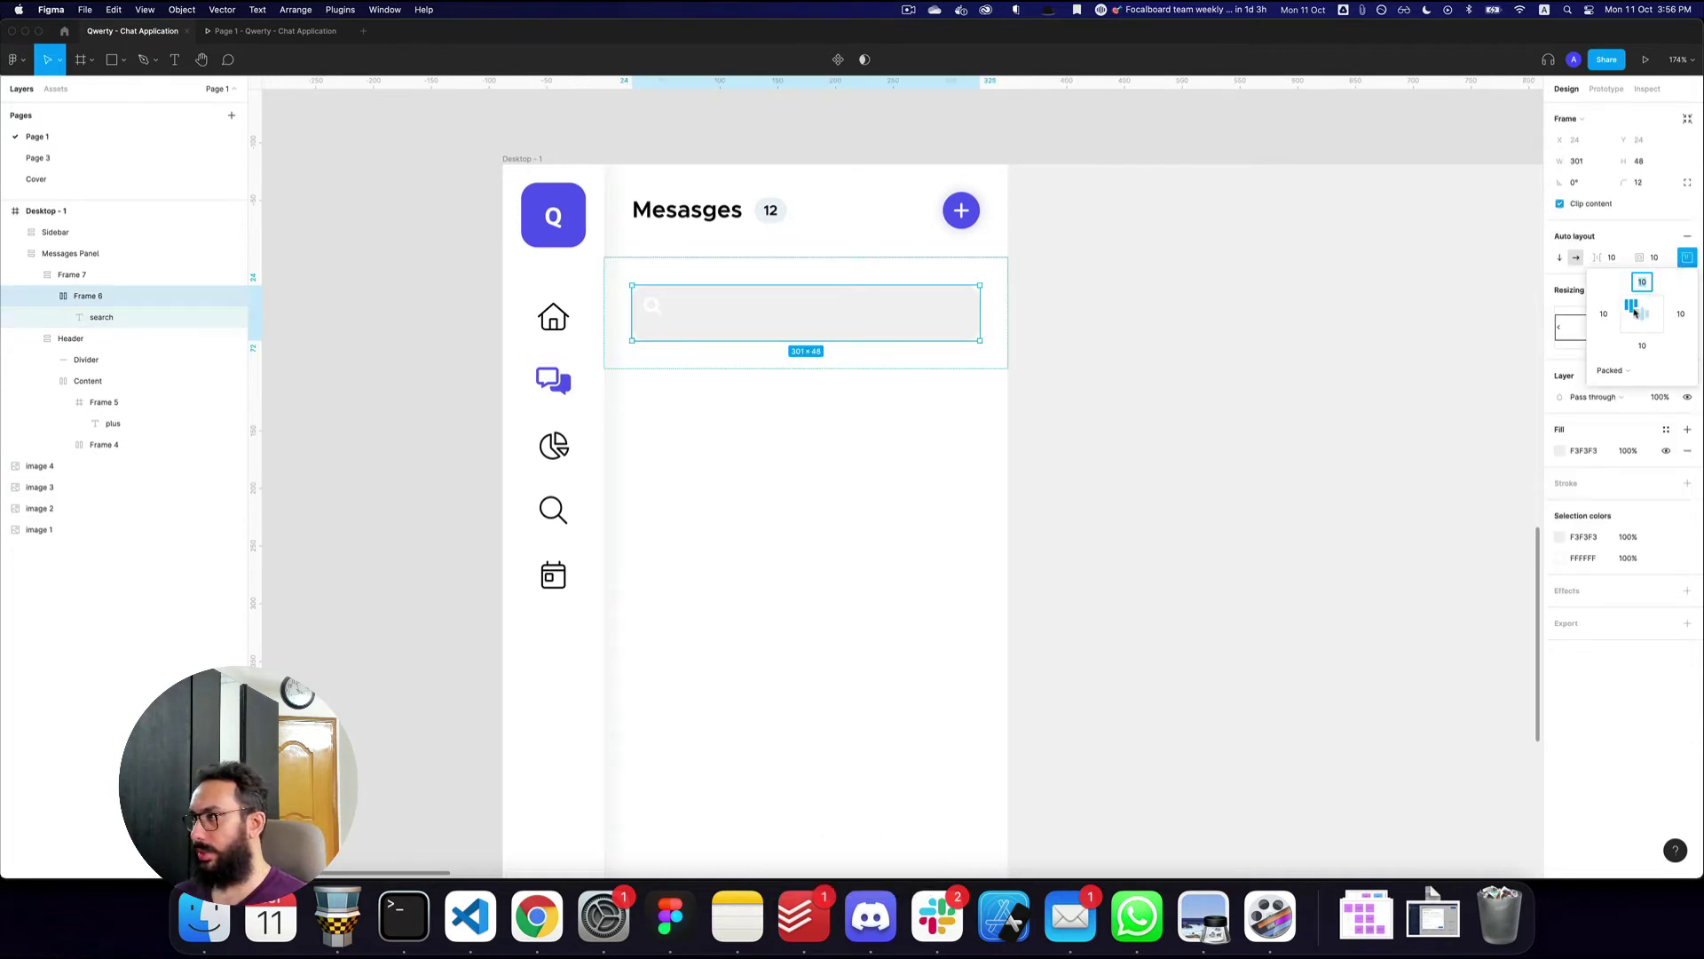
click(1655, 257)
text(10)
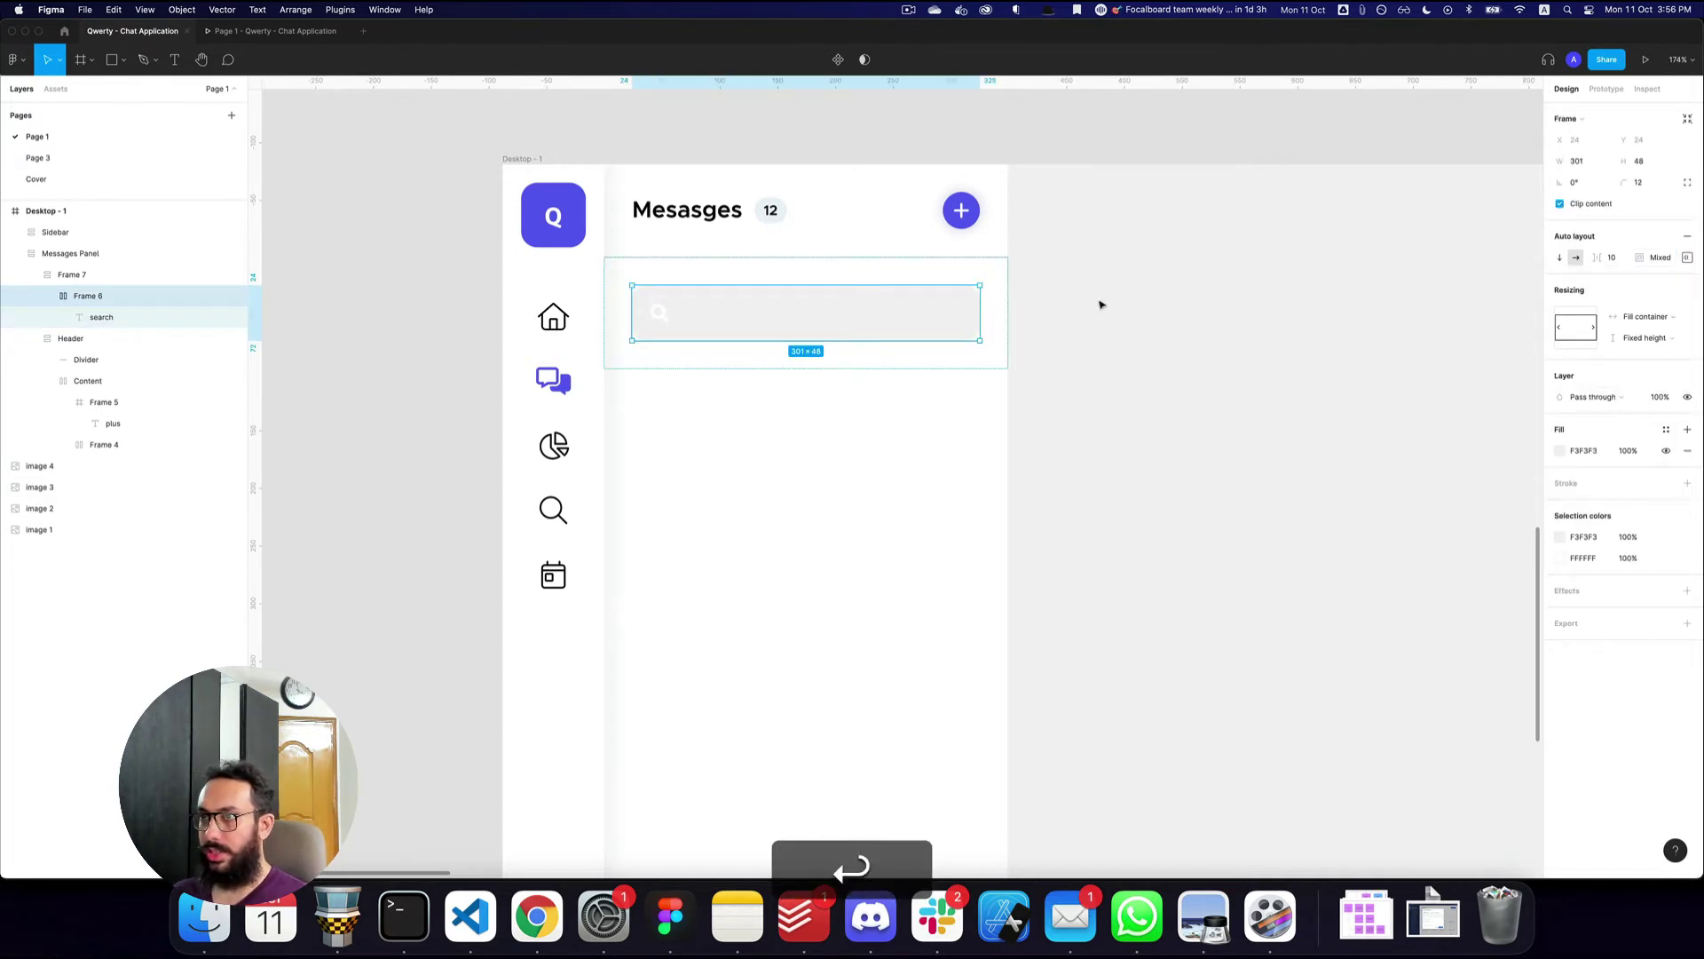
key(Return)
- Set the bar's search icon to the Regular style and add the text "Search messages" beside it
click(1568, 376)
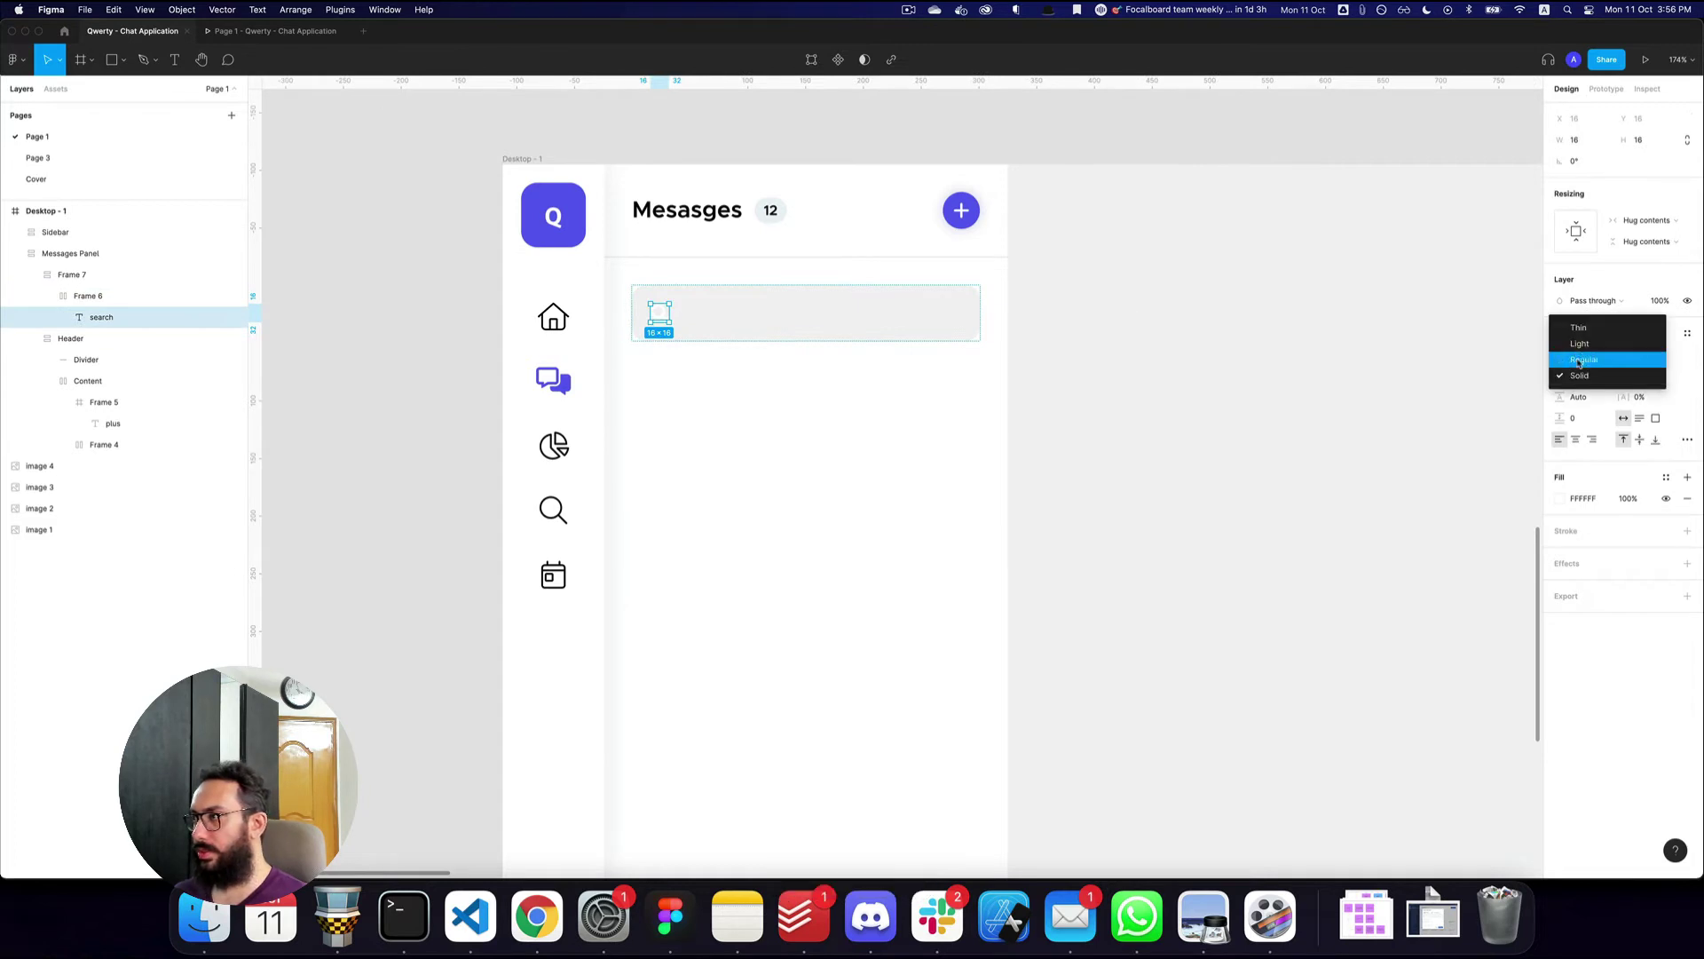
click(1580, 359)
key(z)
click(665, 315)
key(t)
click(788, 320)
text(Sear)
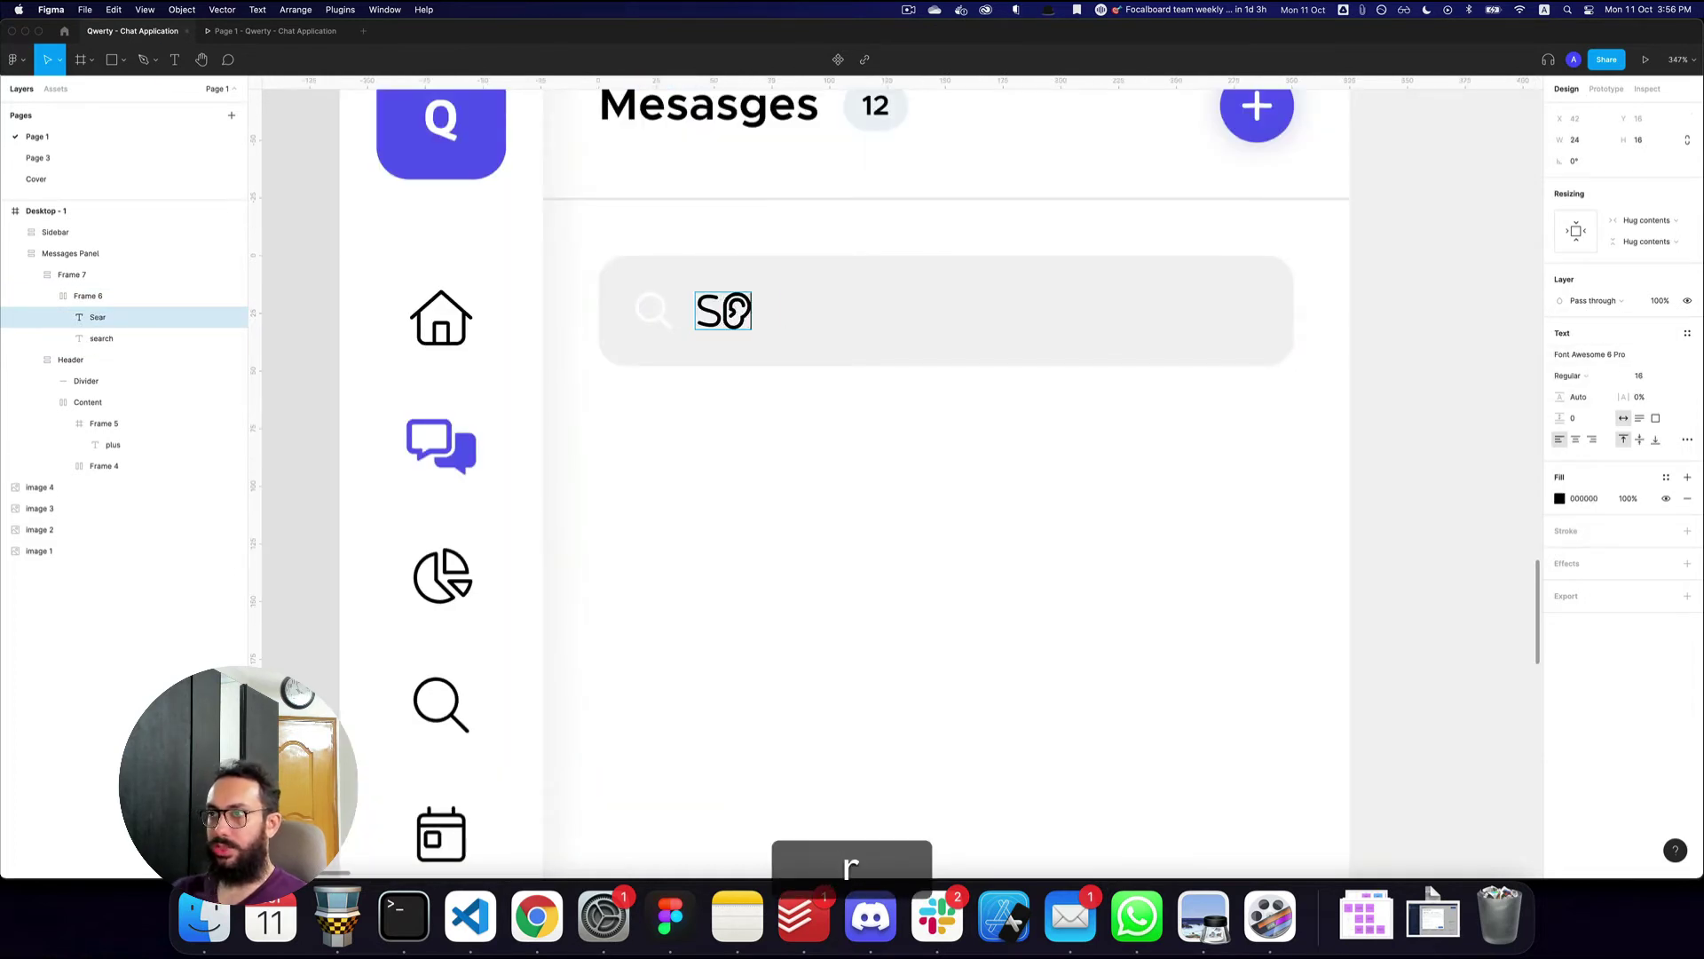
text(ch messages)
key(Escape)
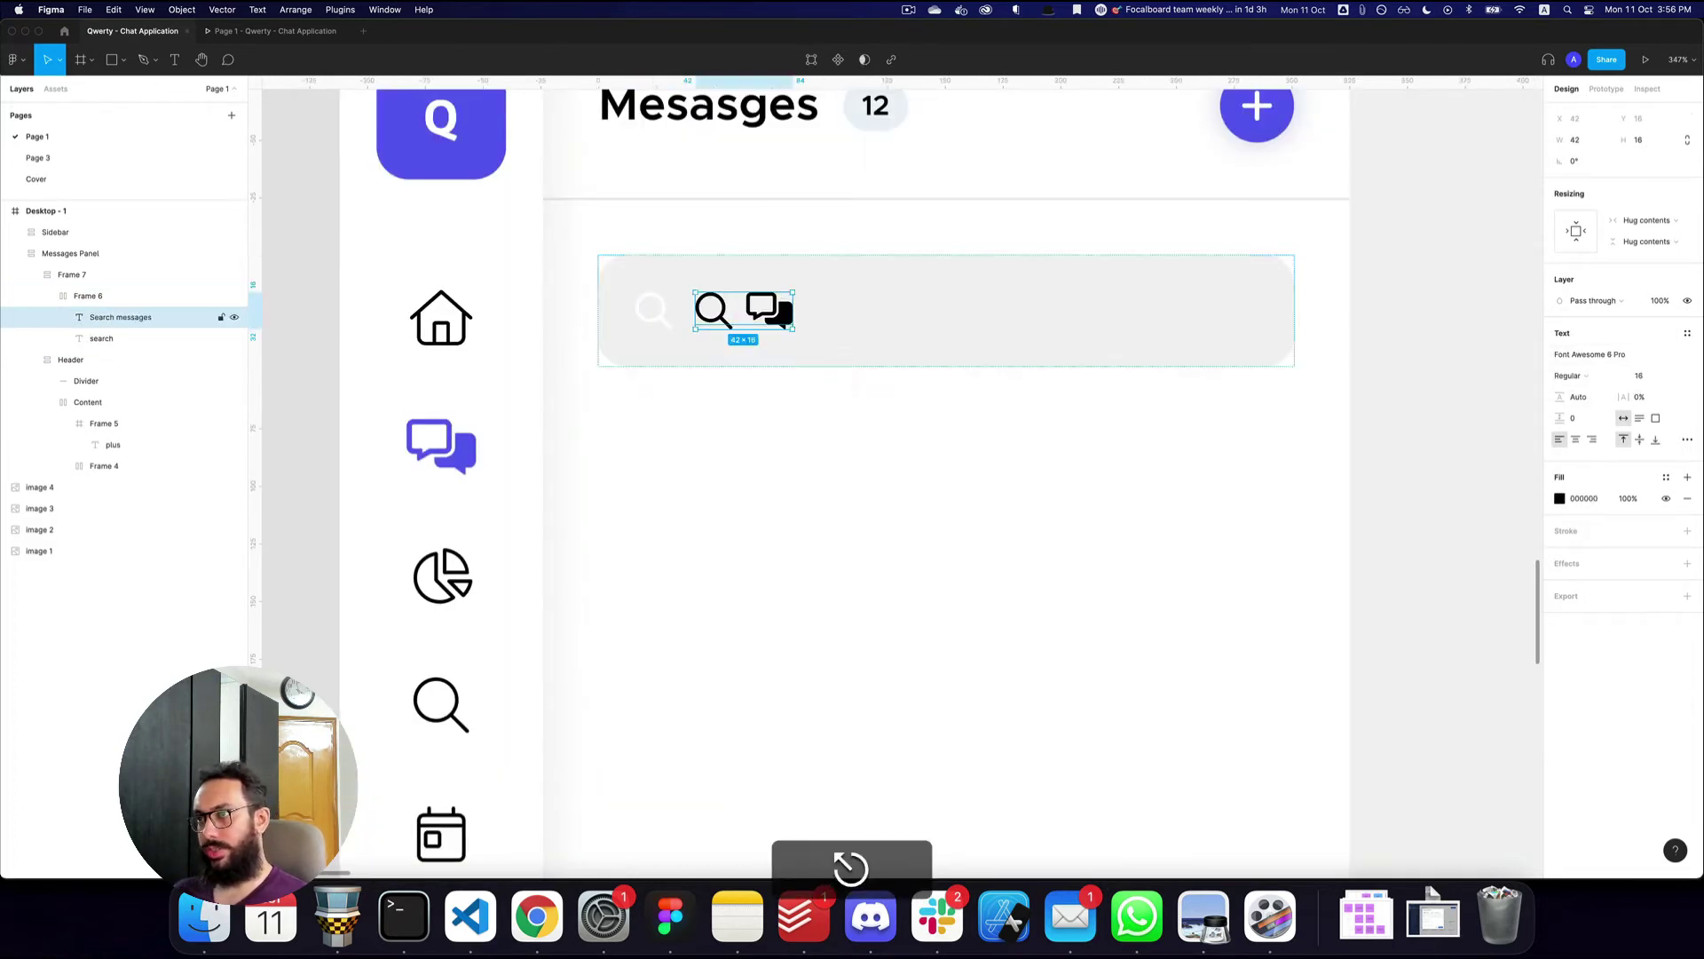
- Copy the panel title's text properties onto the "Search messages" text and set its font size to 16
super+click(716, 128)
key(super+alt+c)
super+click(744, 311)
key(super+alt+v)
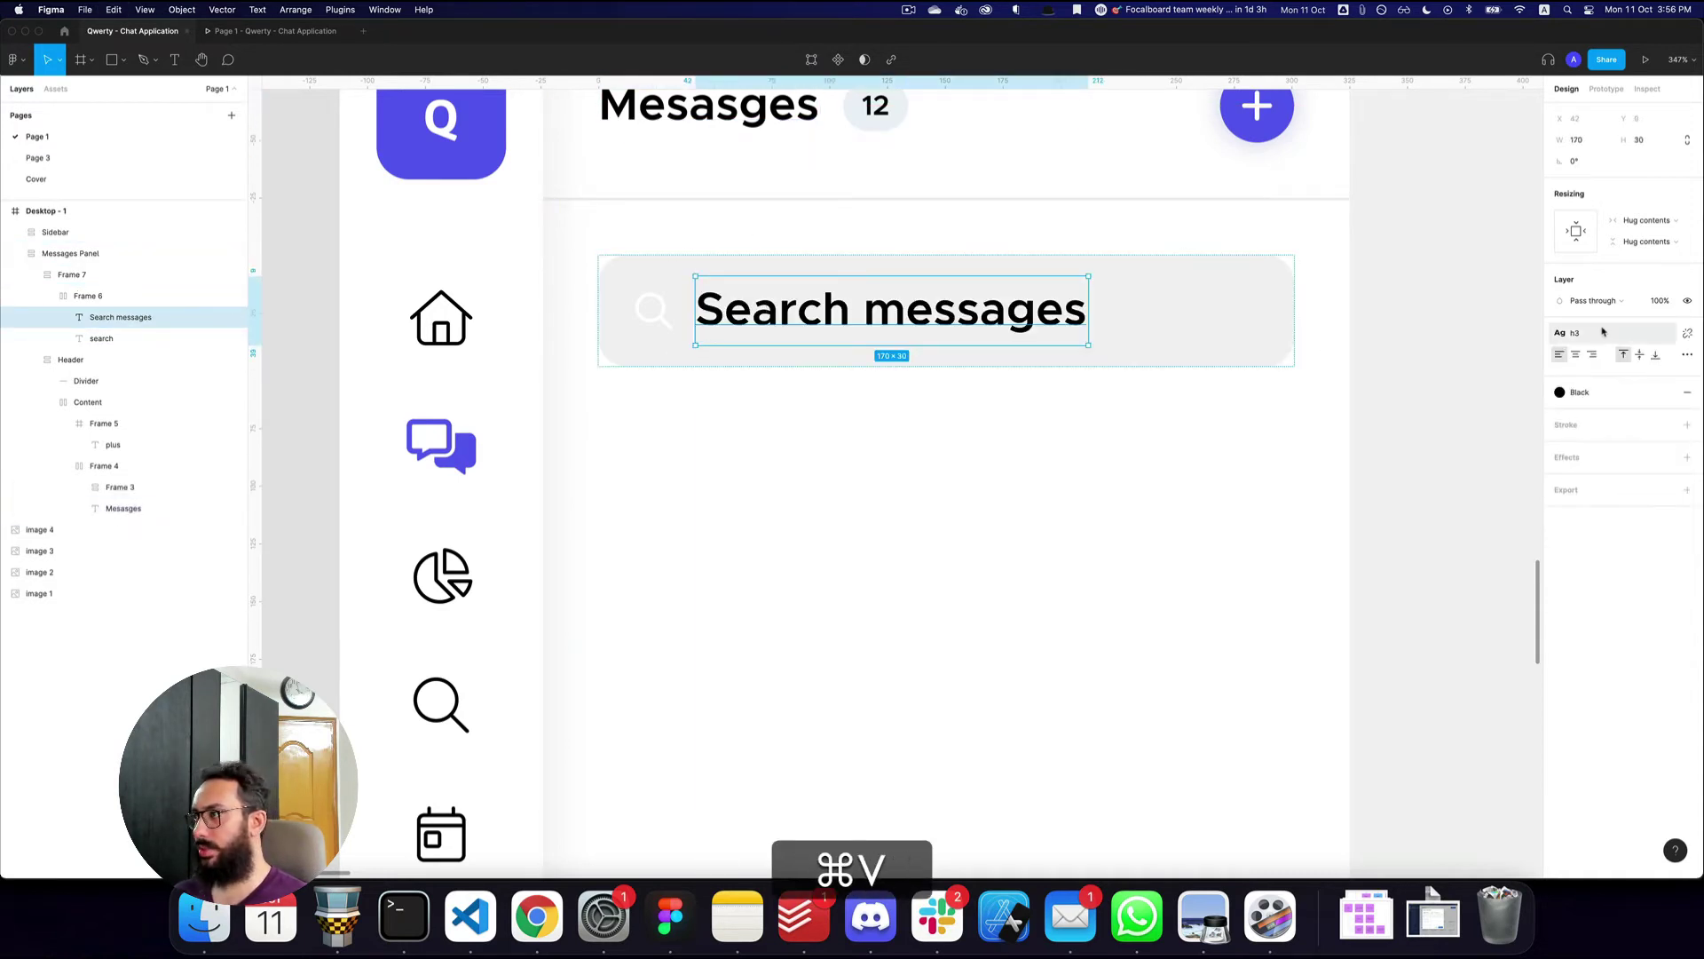
click(1685, 335)
text(16)
key(Return)
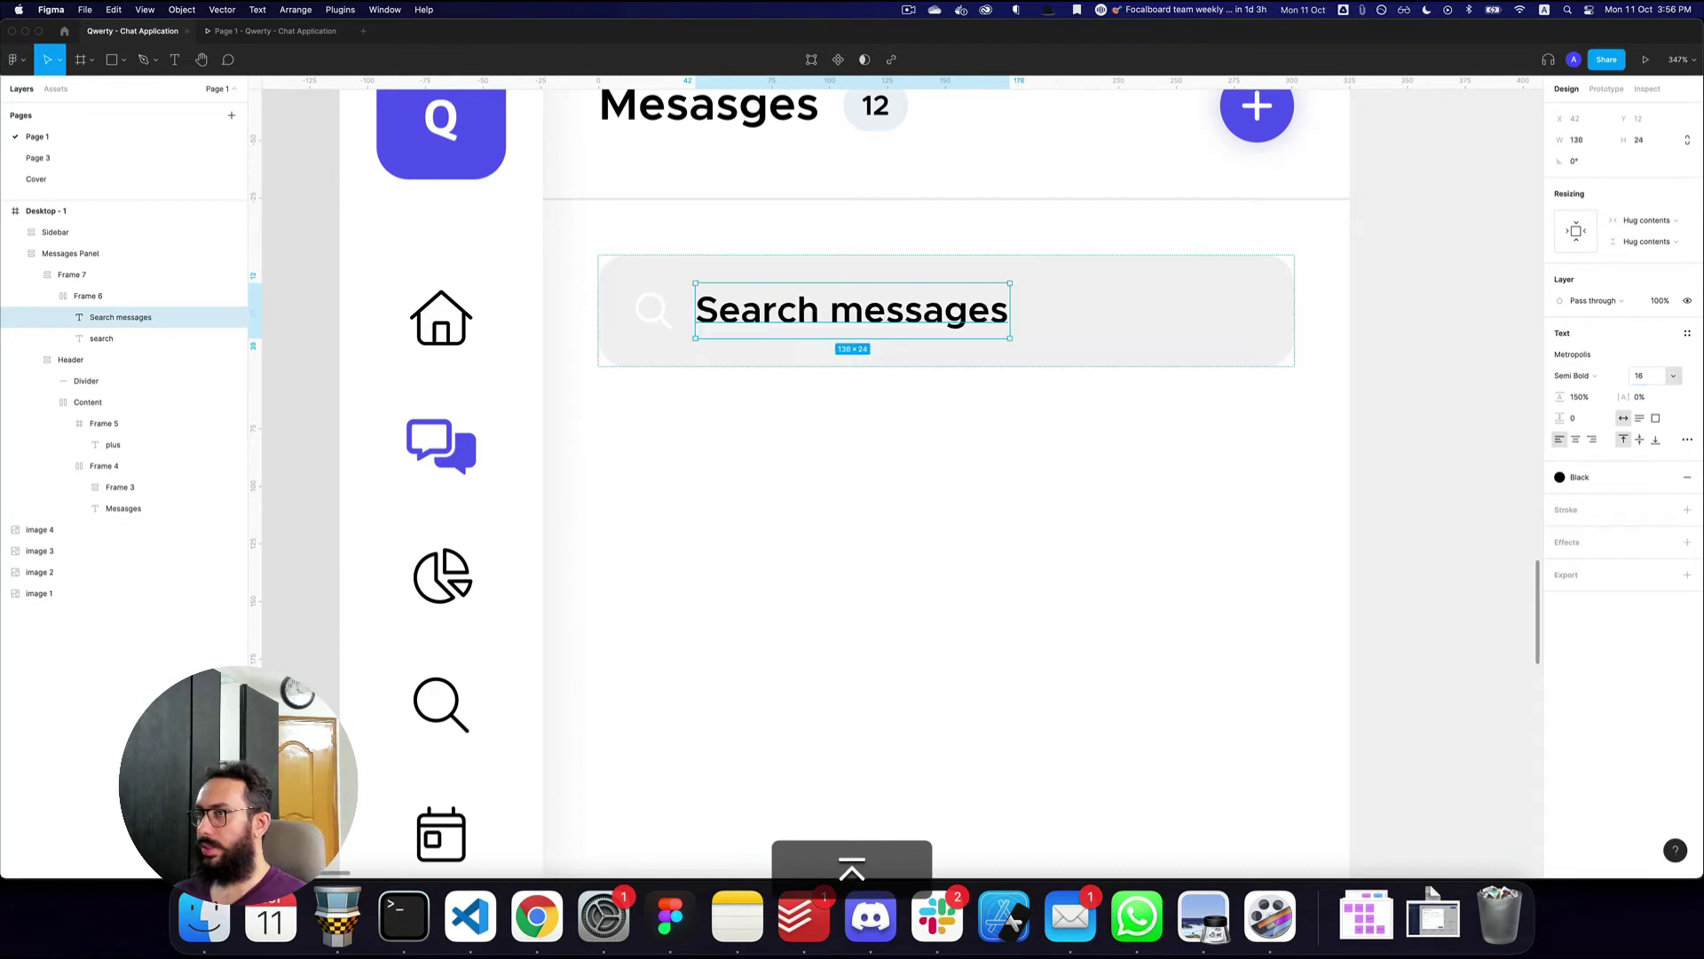
- Set the "Search messages" text to Regular weight and its layer opacity to 40%
click(1573, 375)
click(1576, 356)
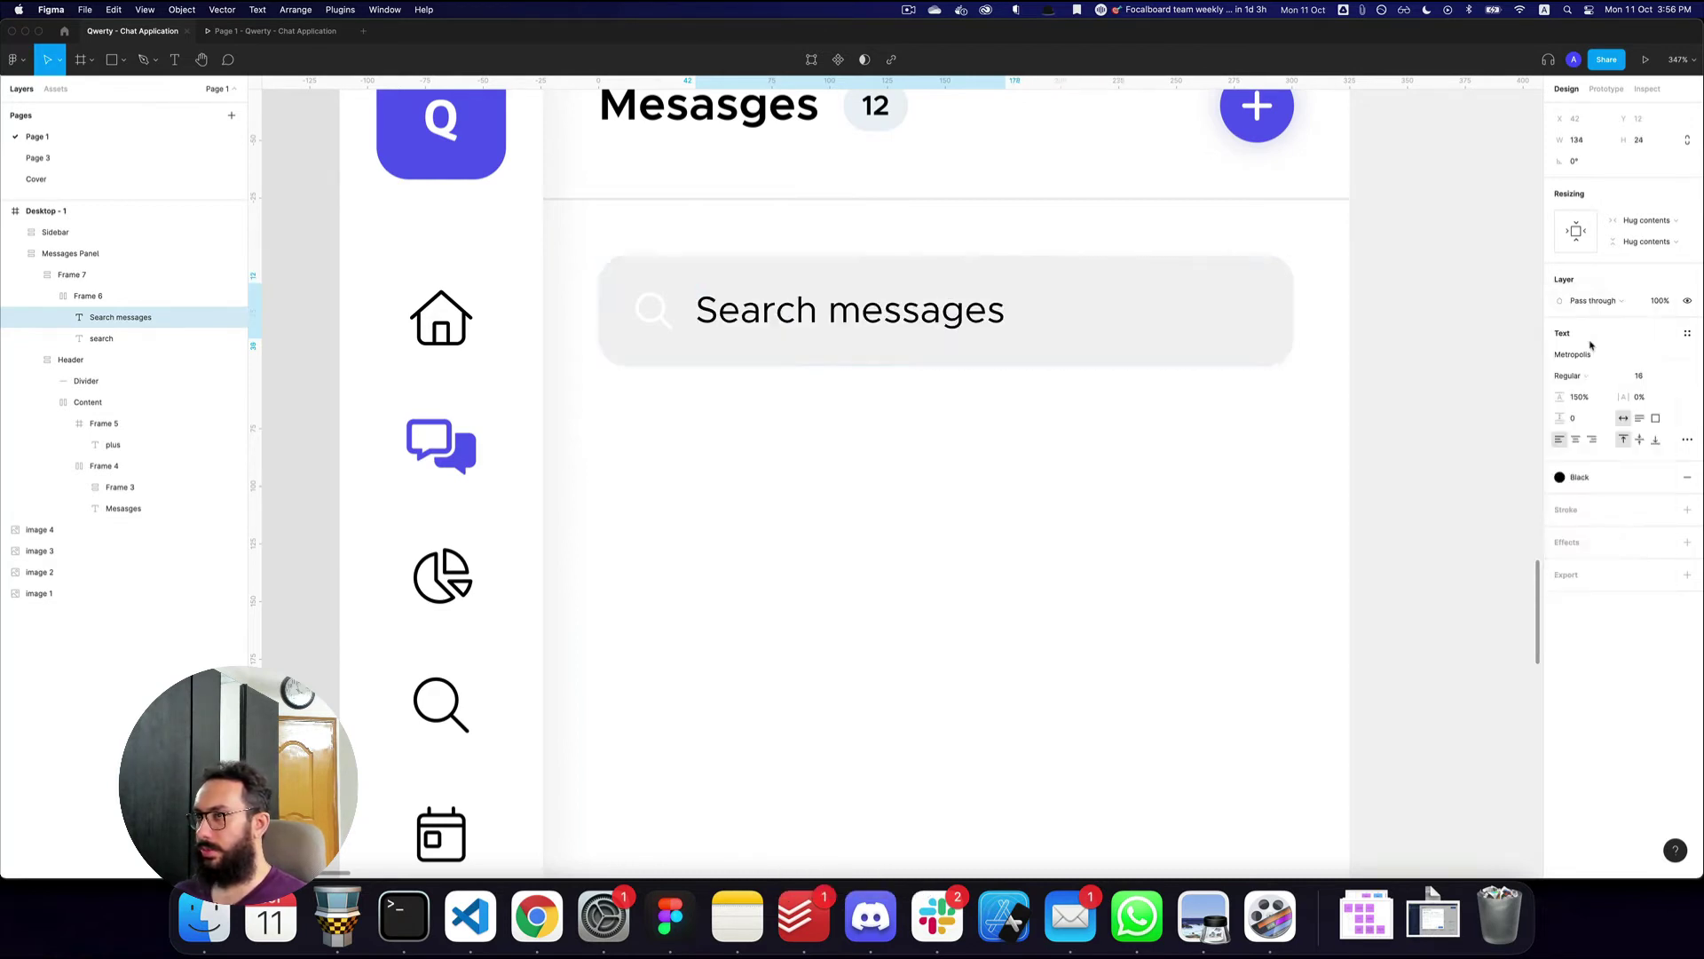
key(6)
key(3)
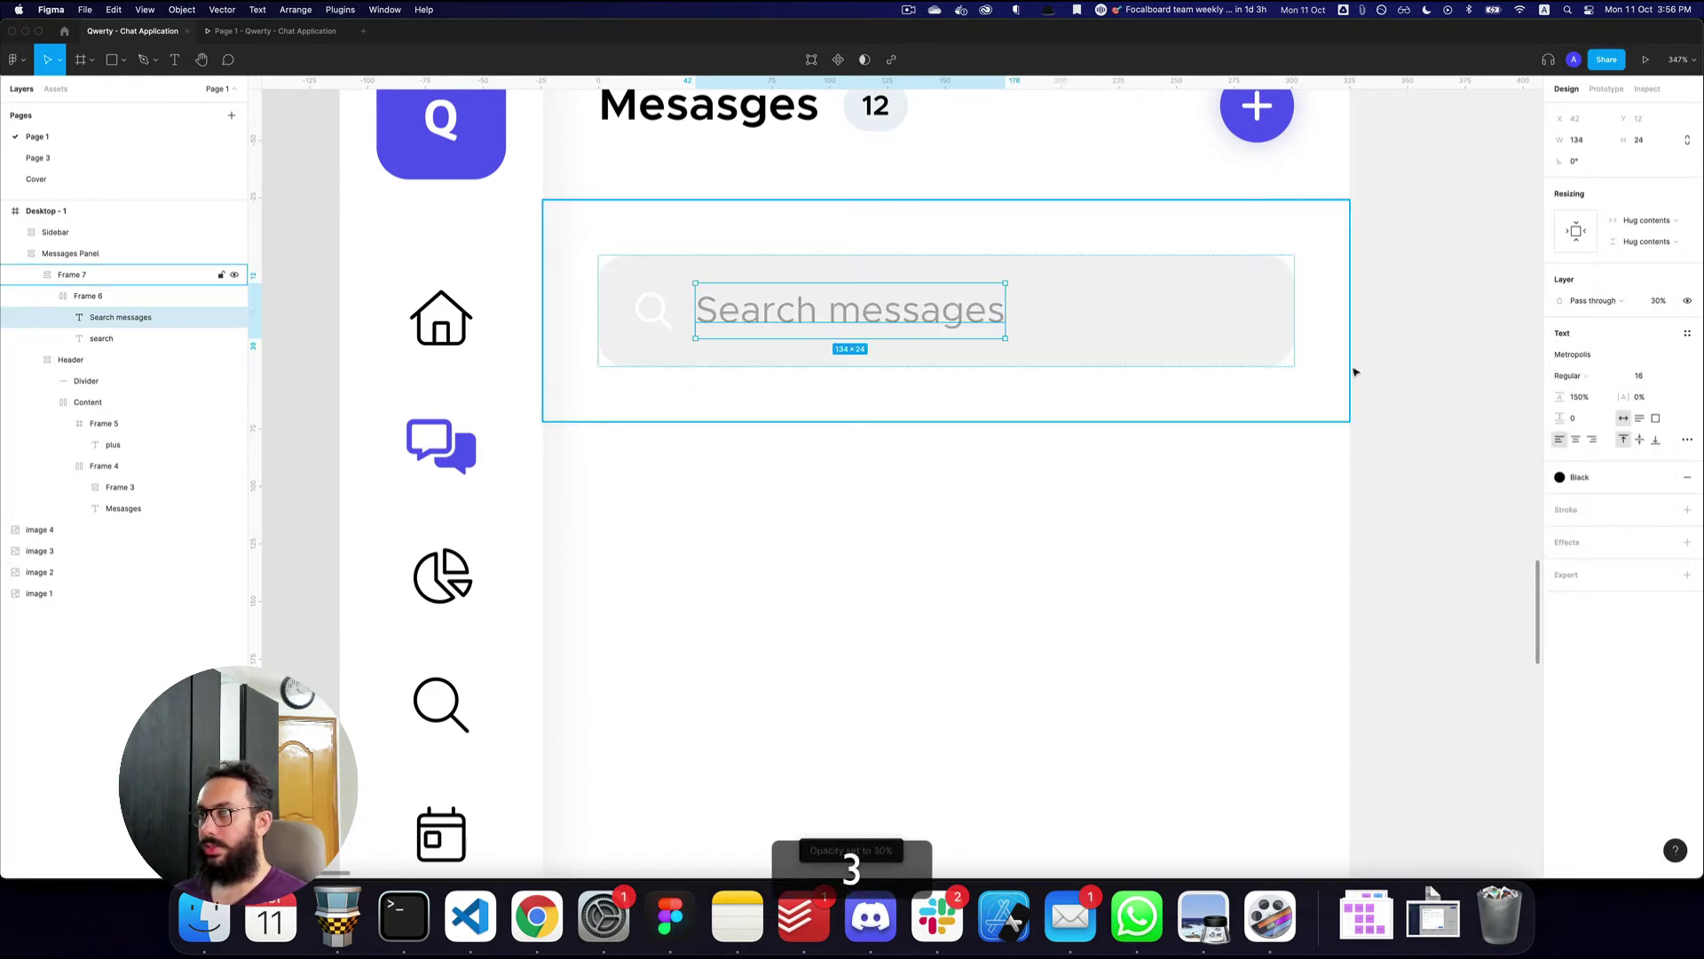
key(4)
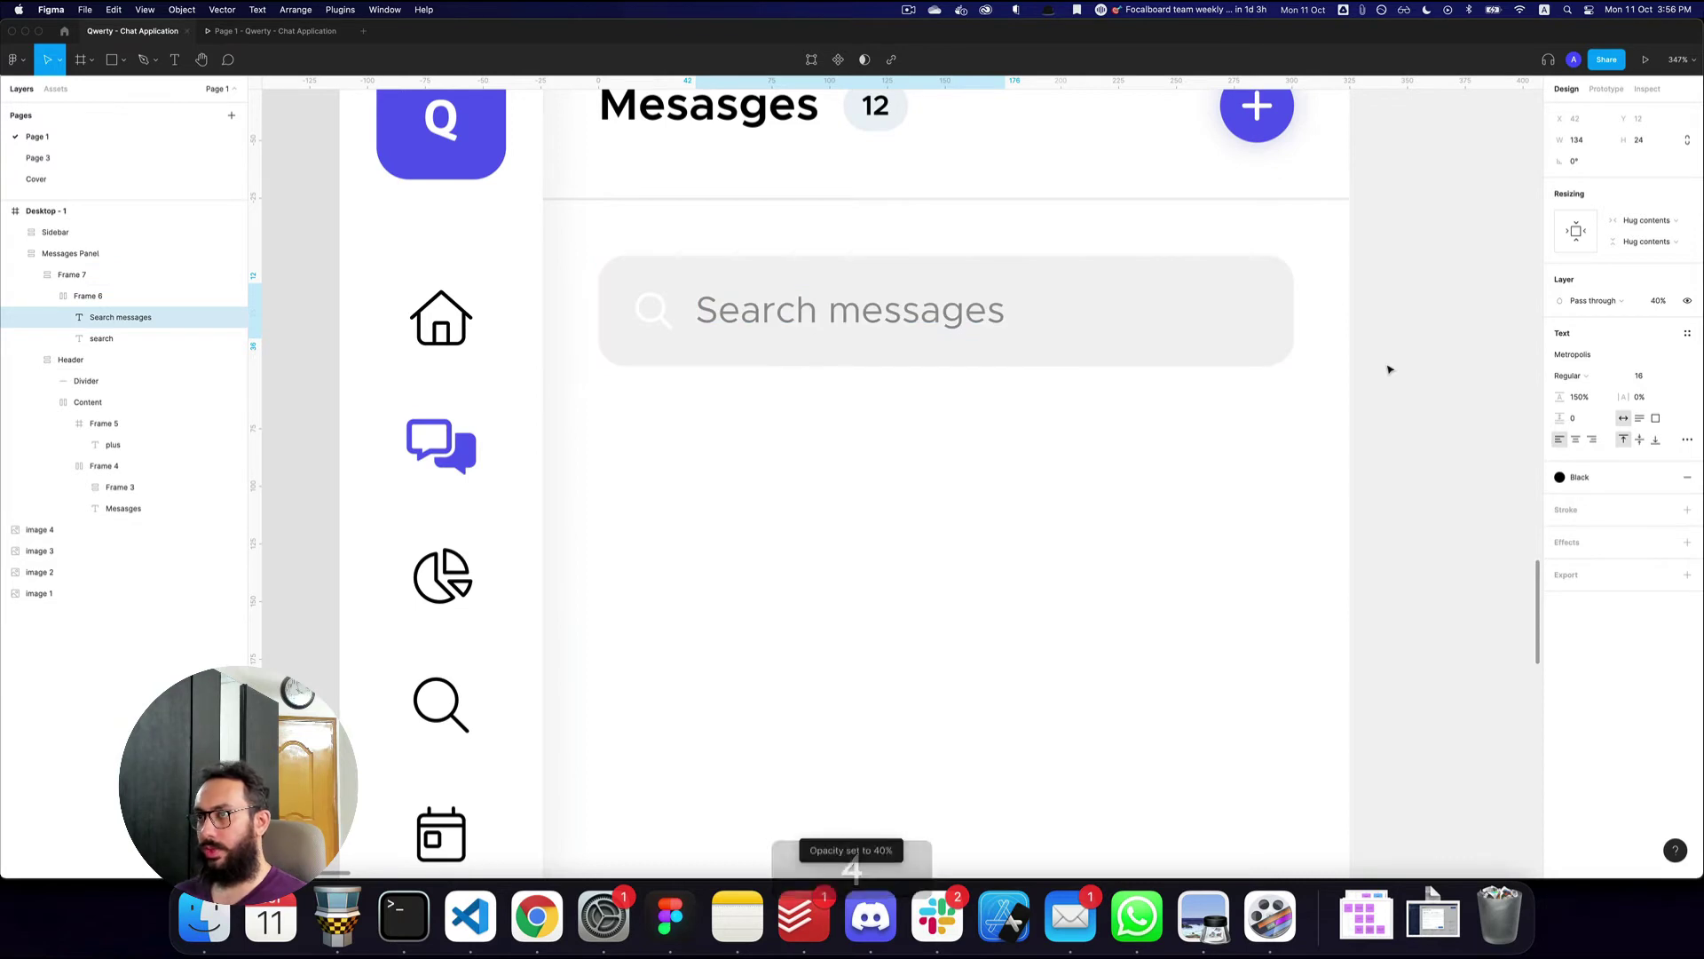
- Try to apply the "Search messages" text's properties to the search icon
super+click(653, 319)
super+click(747, 320)
key(alt+super+c)
click(653, 310)
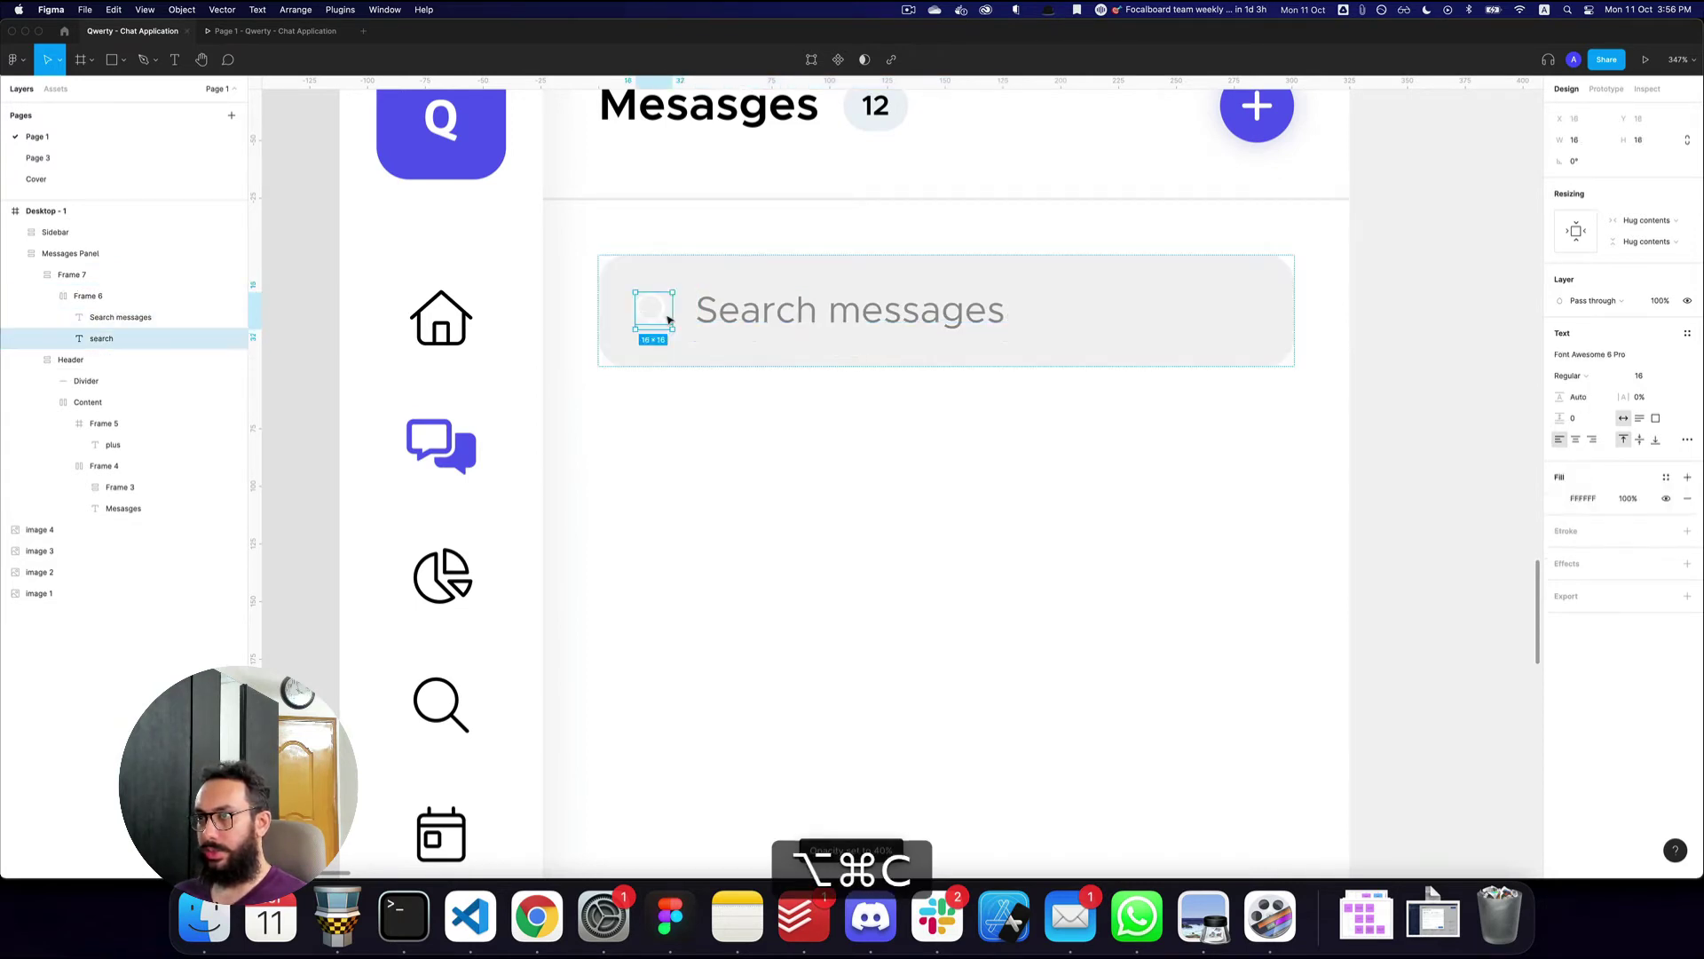
key(alt+super+v)
key(super+z)
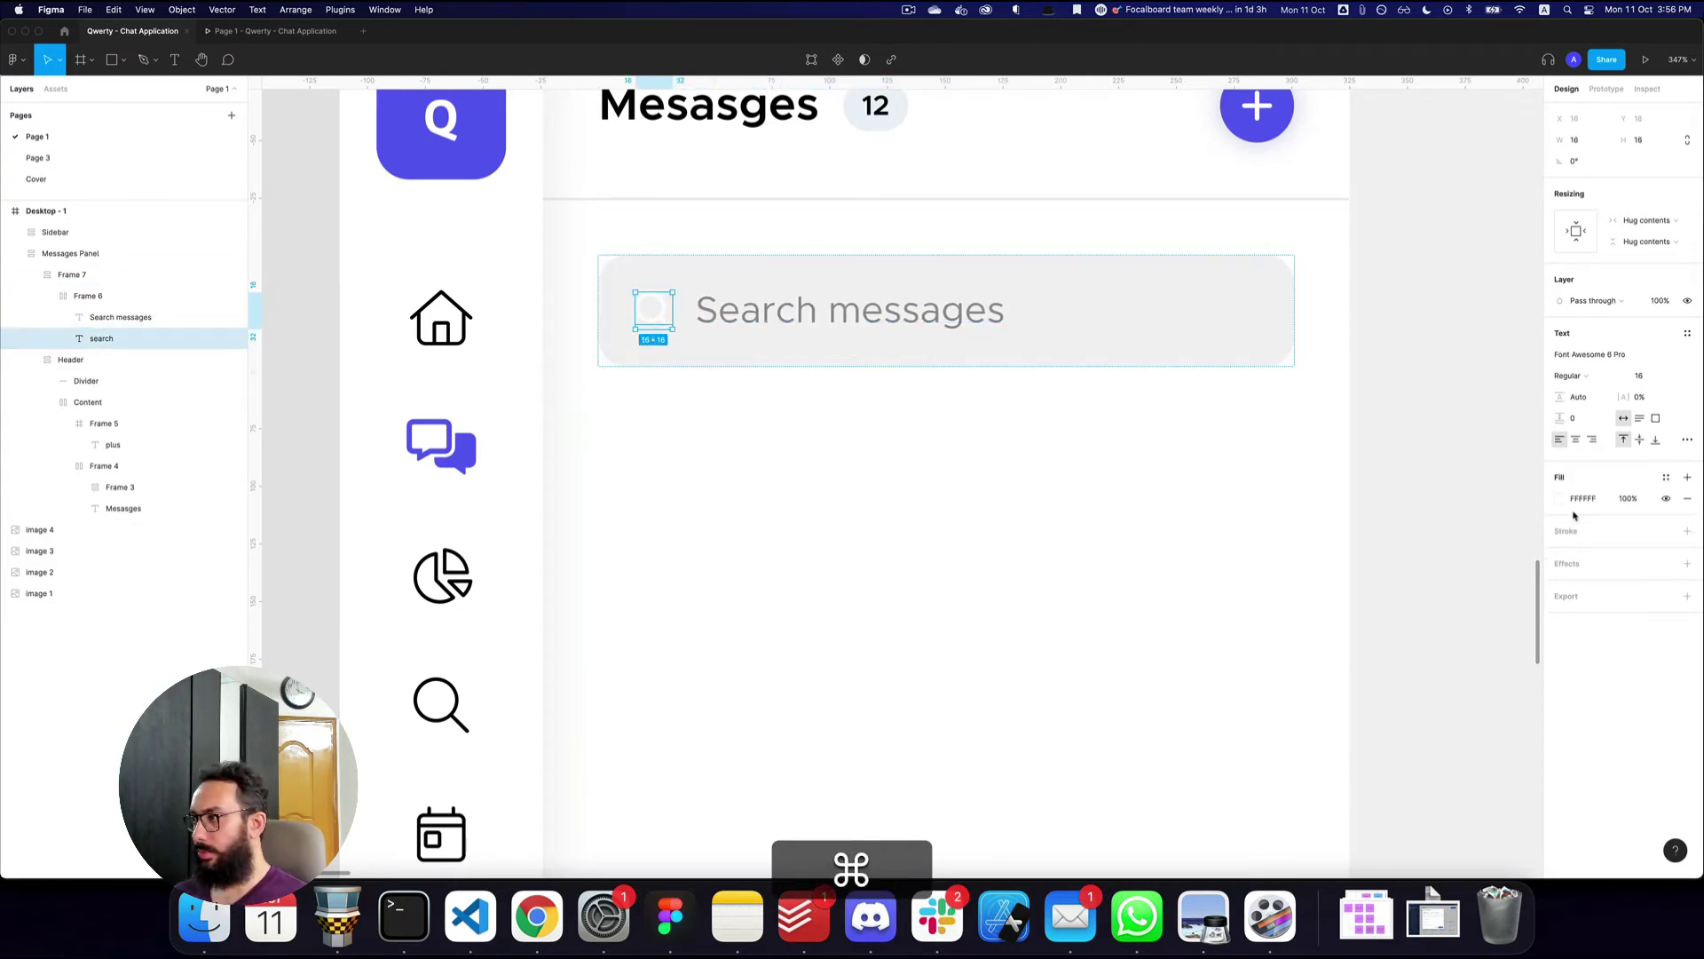
- Set the fill of the search bar's icon to 000 and deselect it
click(1585, 503)
text(000)
key(Return)
key(Escape)
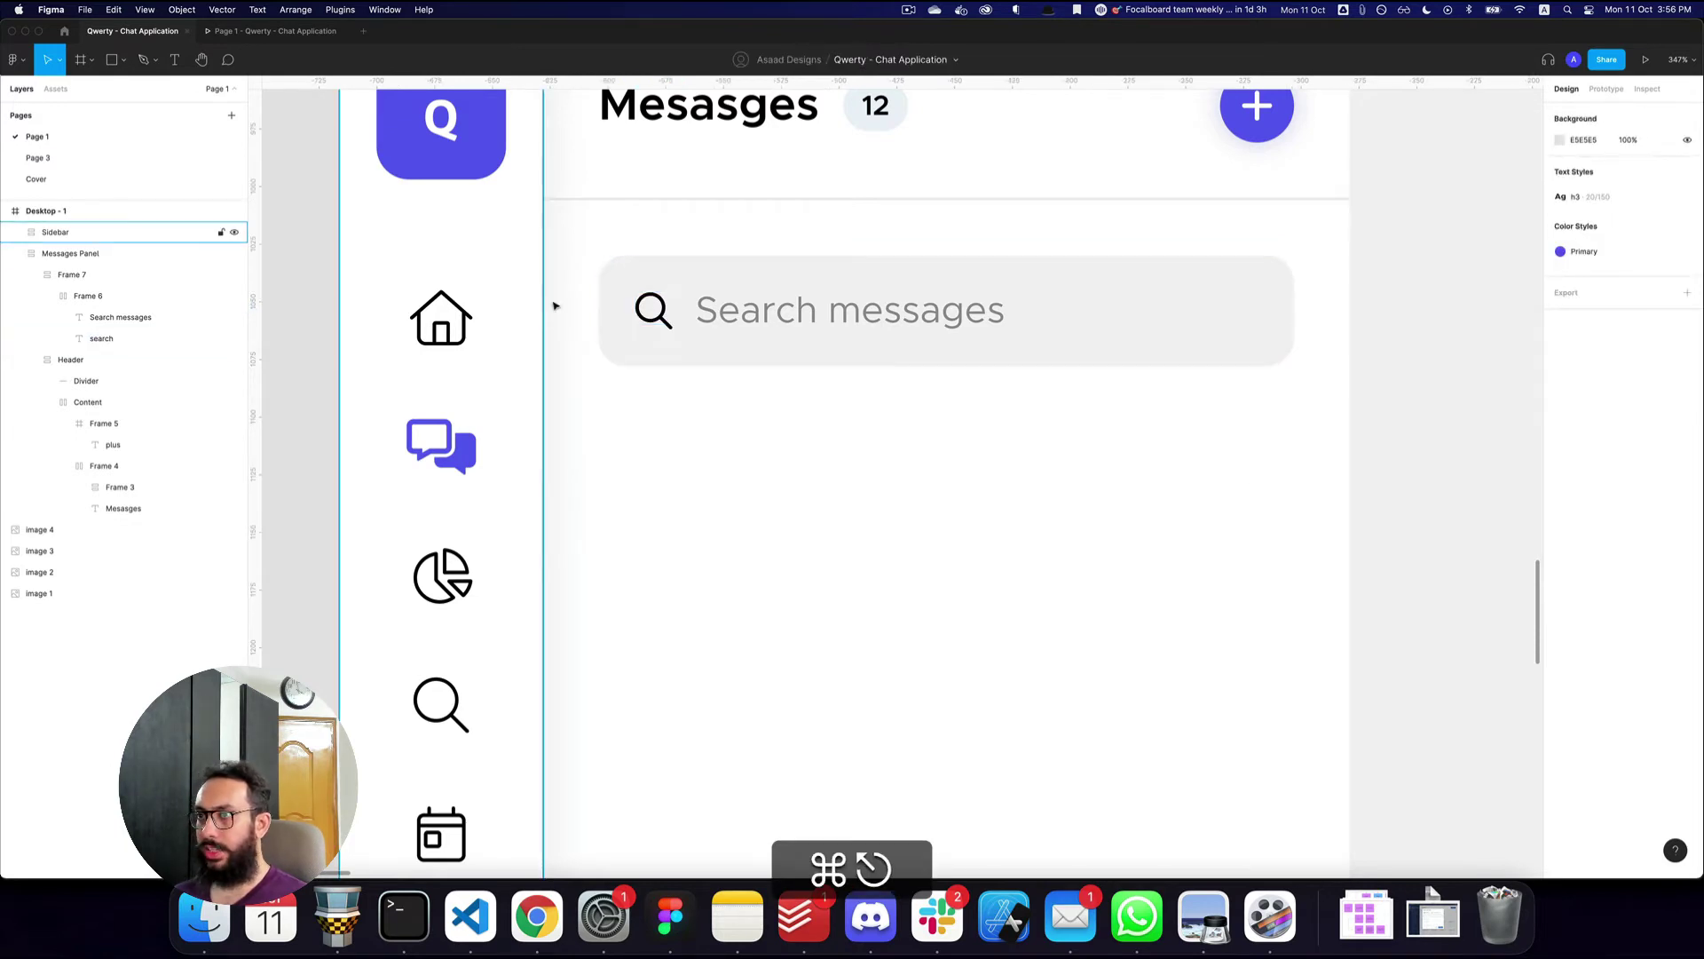
- Set the layer opacity of the search bar's icon to 40%
super+click(622, 309)
super+click(653, 310)
key(4)
click(1037, 384)
key(z)
alt+click(1035, 385)
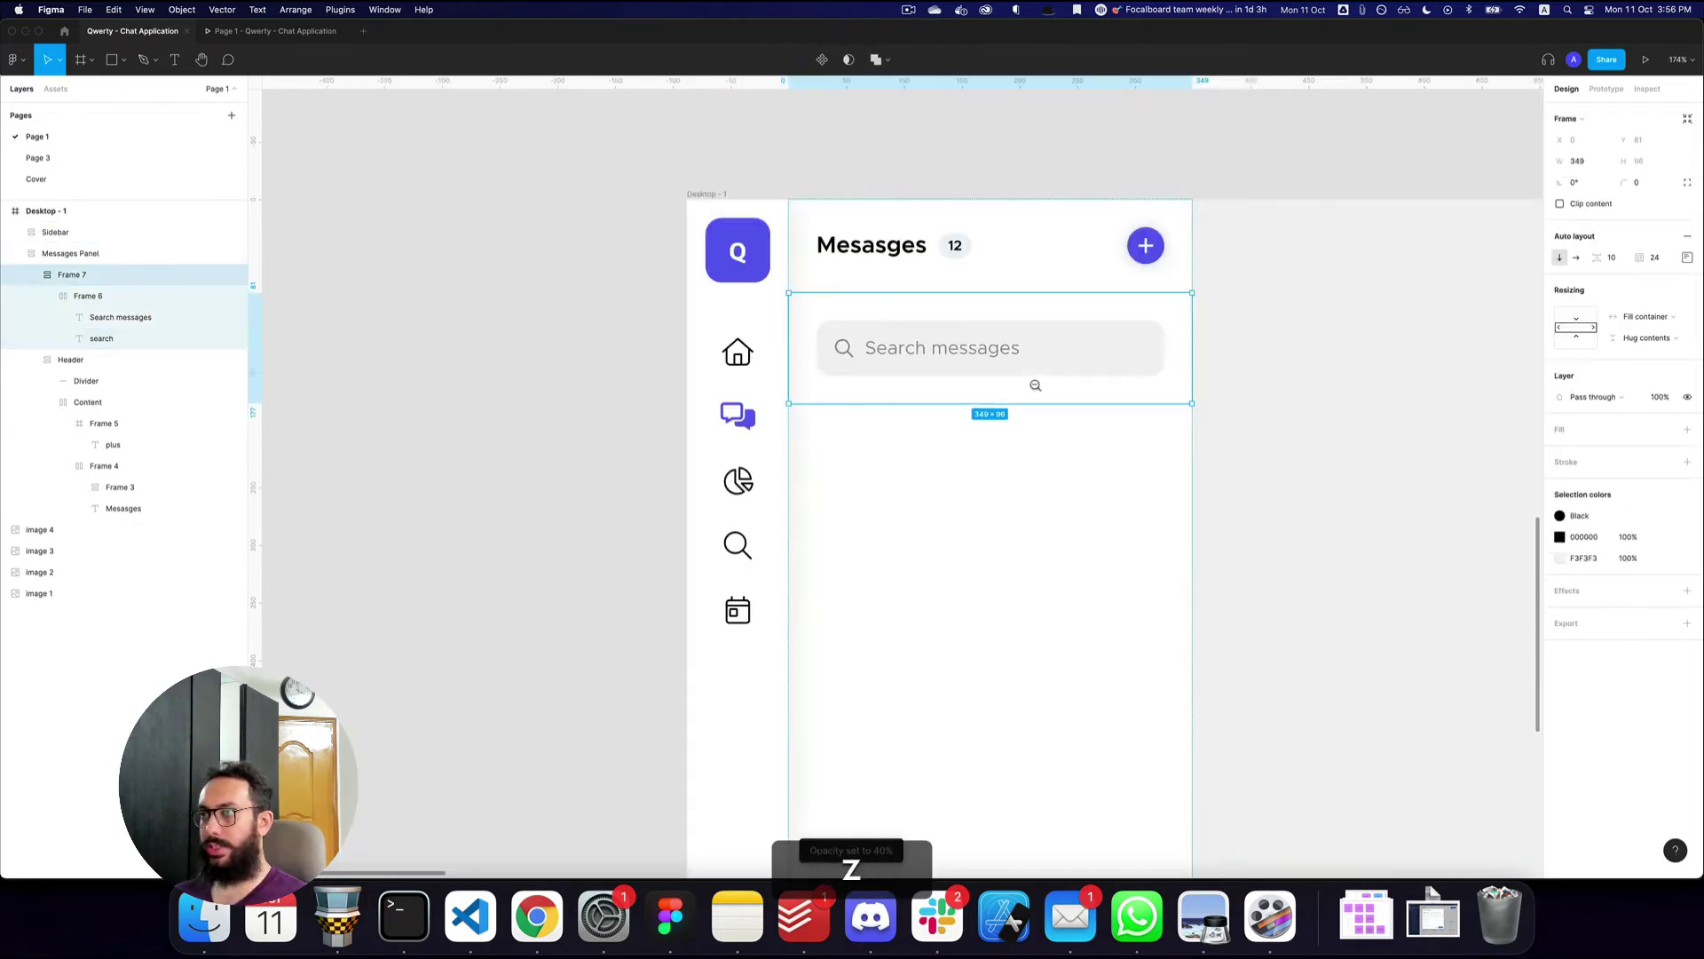
- Set the search bar frame's horizontal padding to 20 and check it in the prototype preview
click(1027, 361)
click(1686, 258)
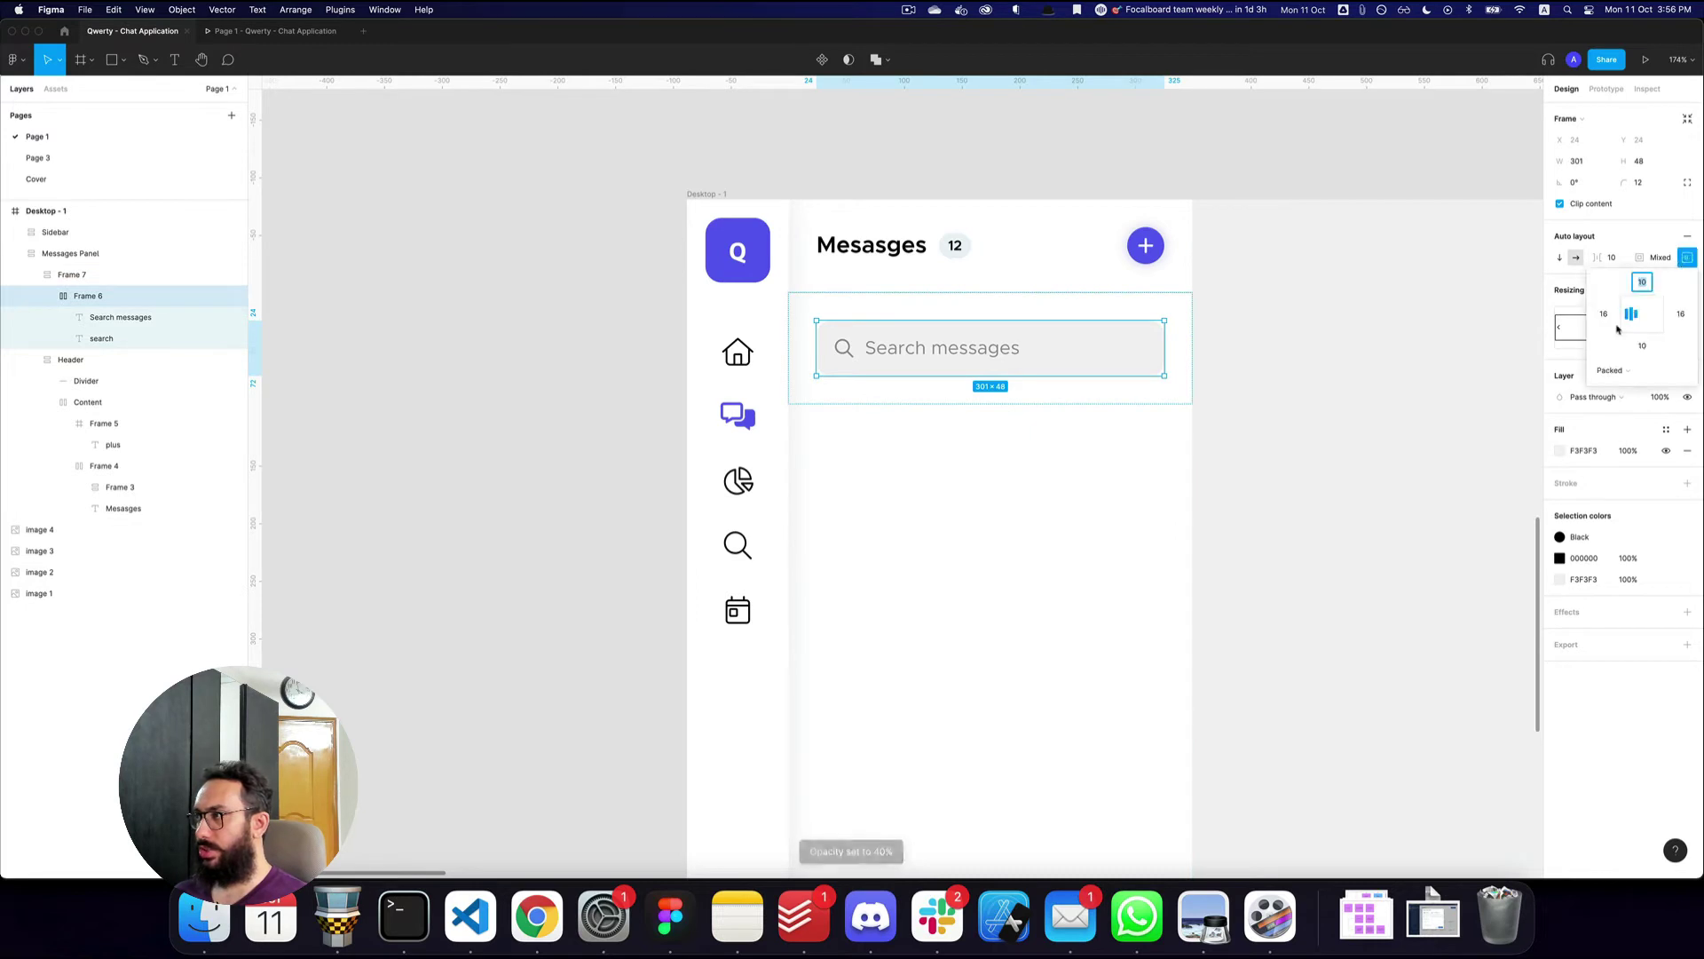
text(20)
key(Tab)
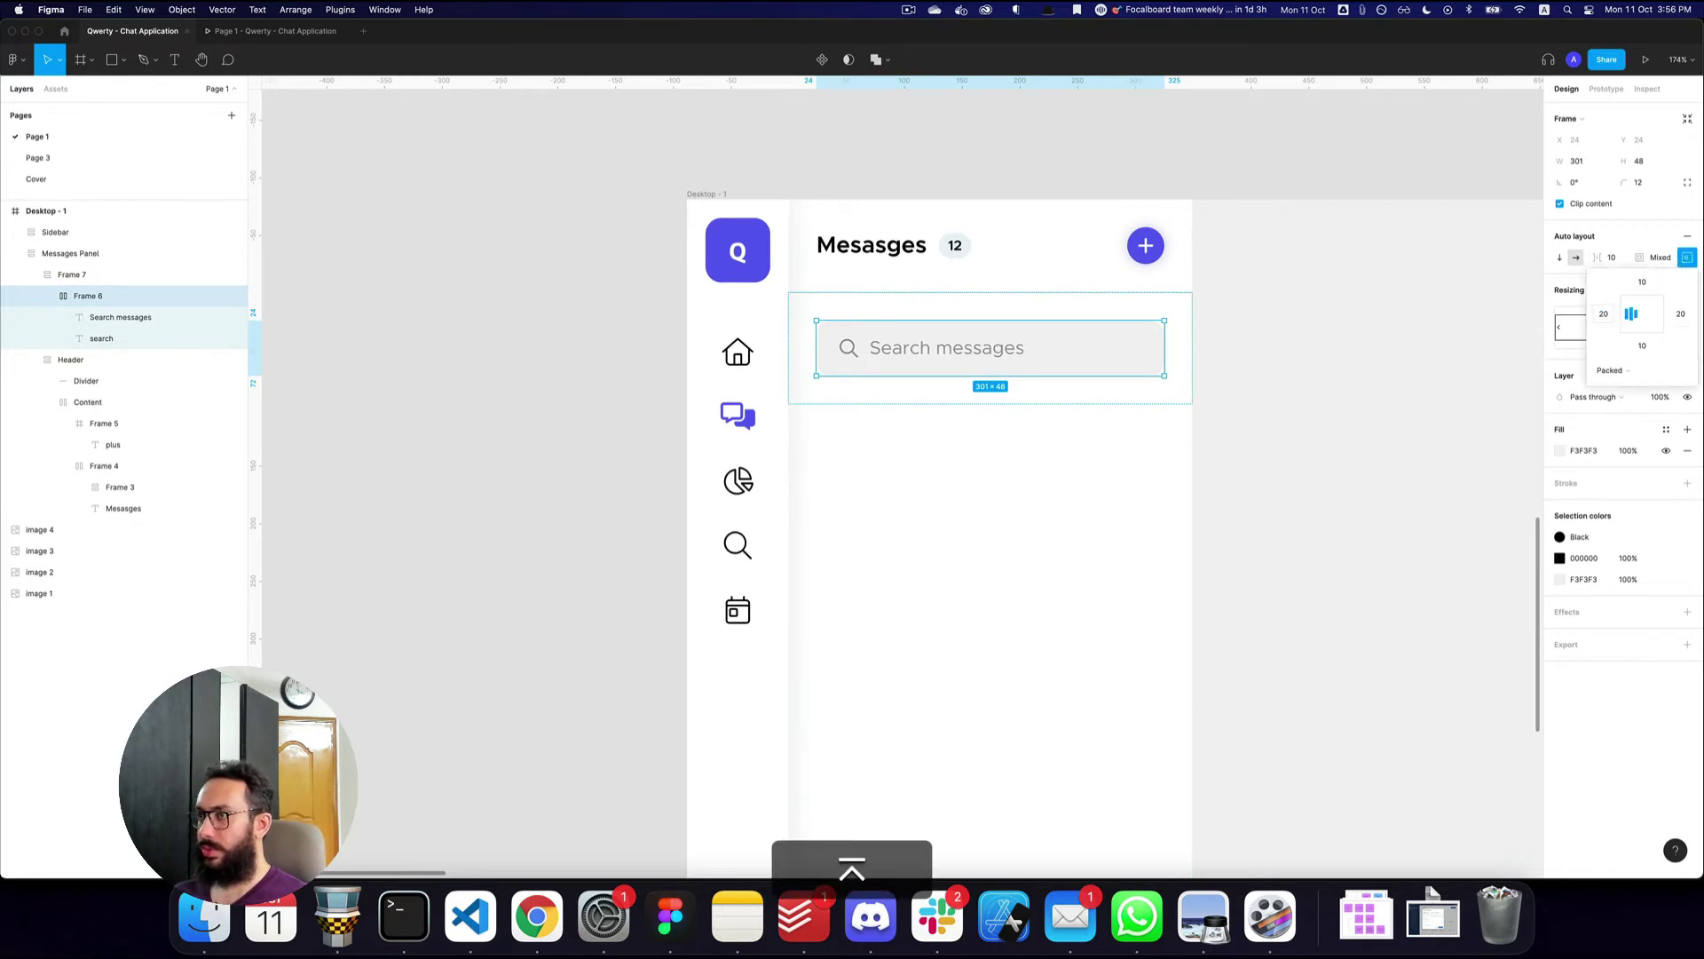
key(super+3)
key(super+2)
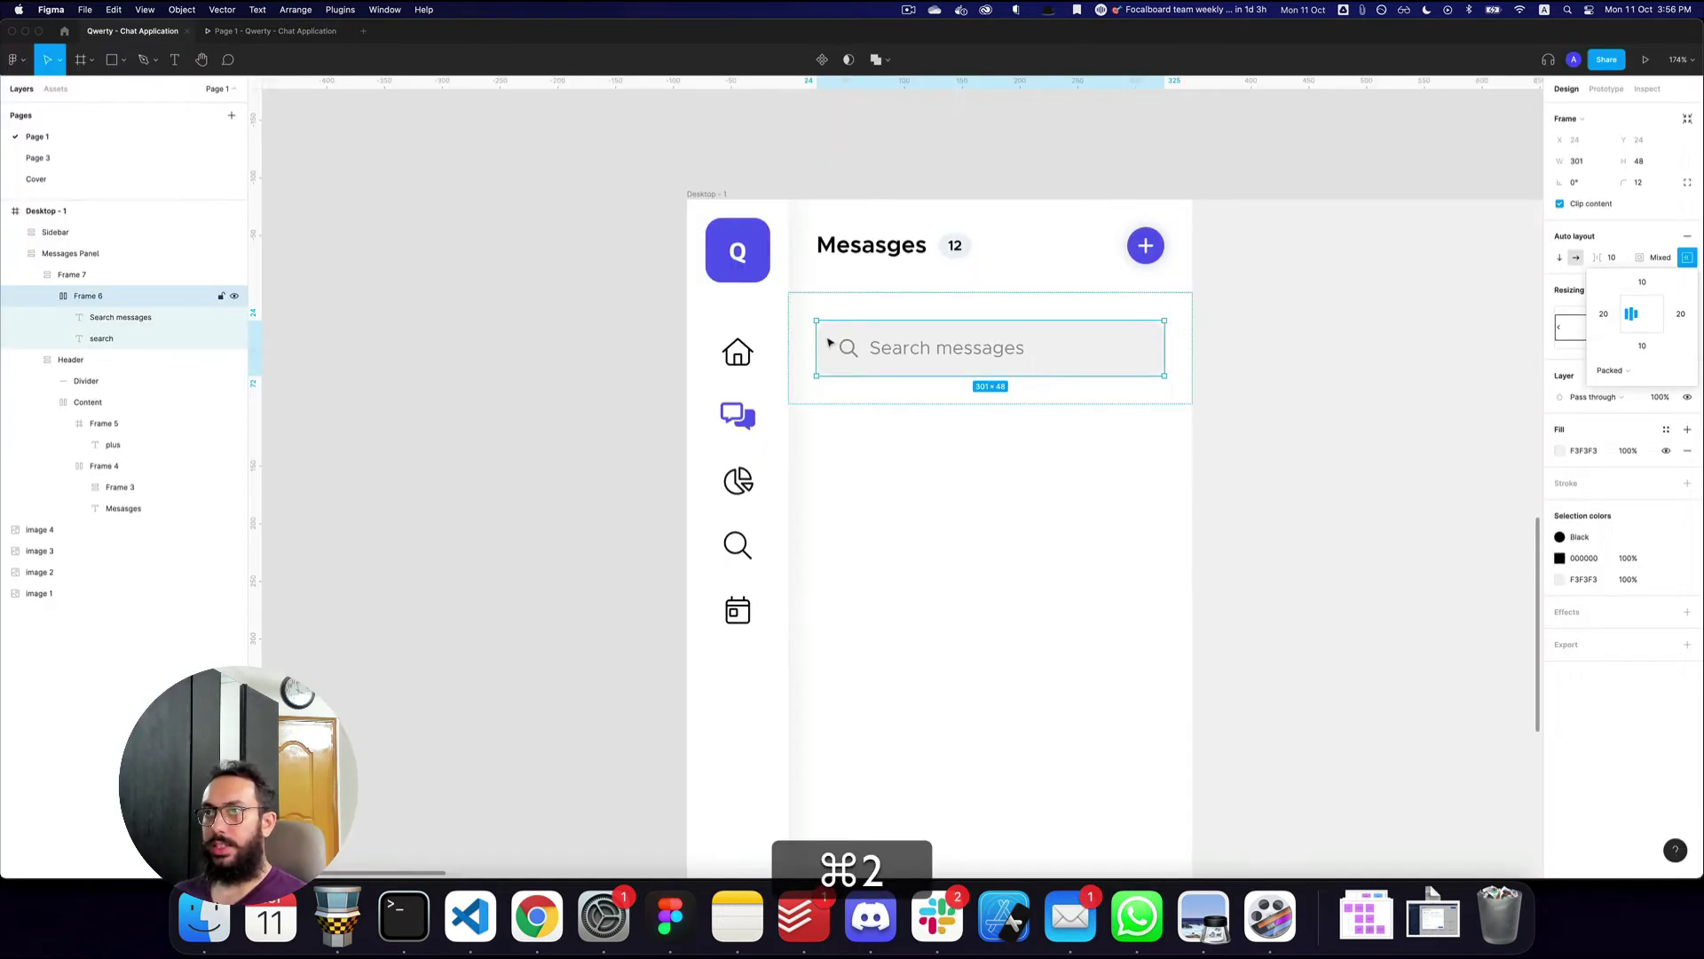
- Reduce the font size of the search bar's icon and placeholder text to 14 and preview the design
key(Return)
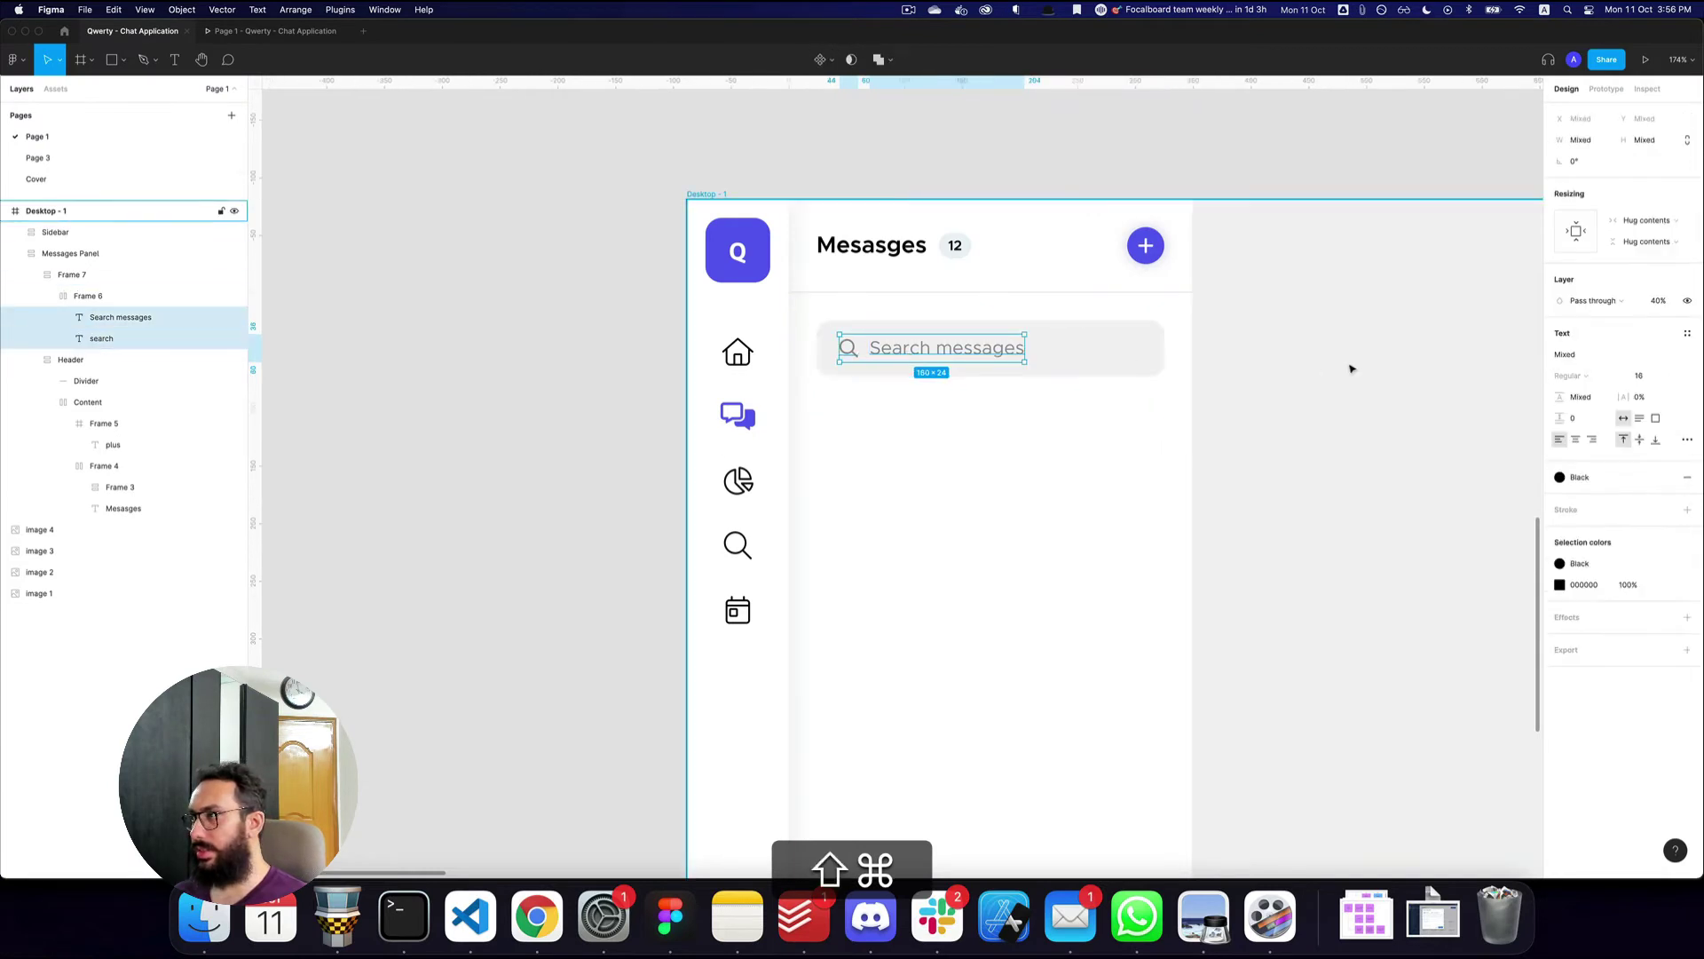
key(shift+super+3)
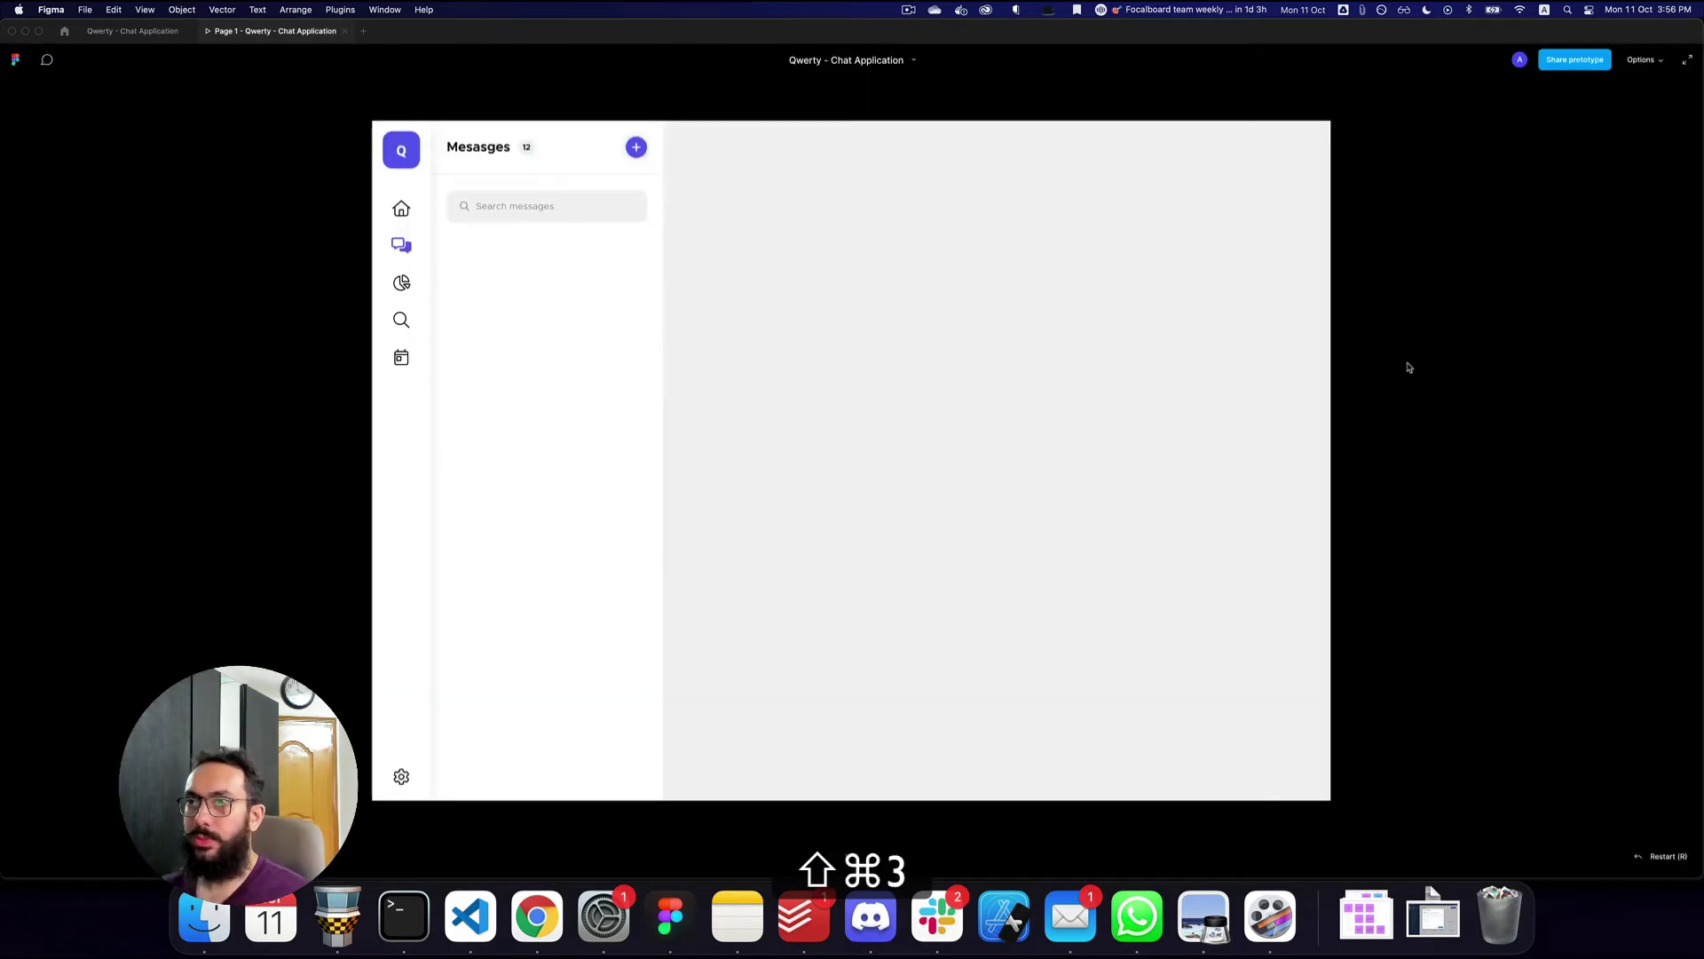
key(super+z)
- Examine the reference chat designs above the Desktop - 1 frame for their message list and header layouts
alt+click(1285, 341)
scroll(976, 488, up, 10)
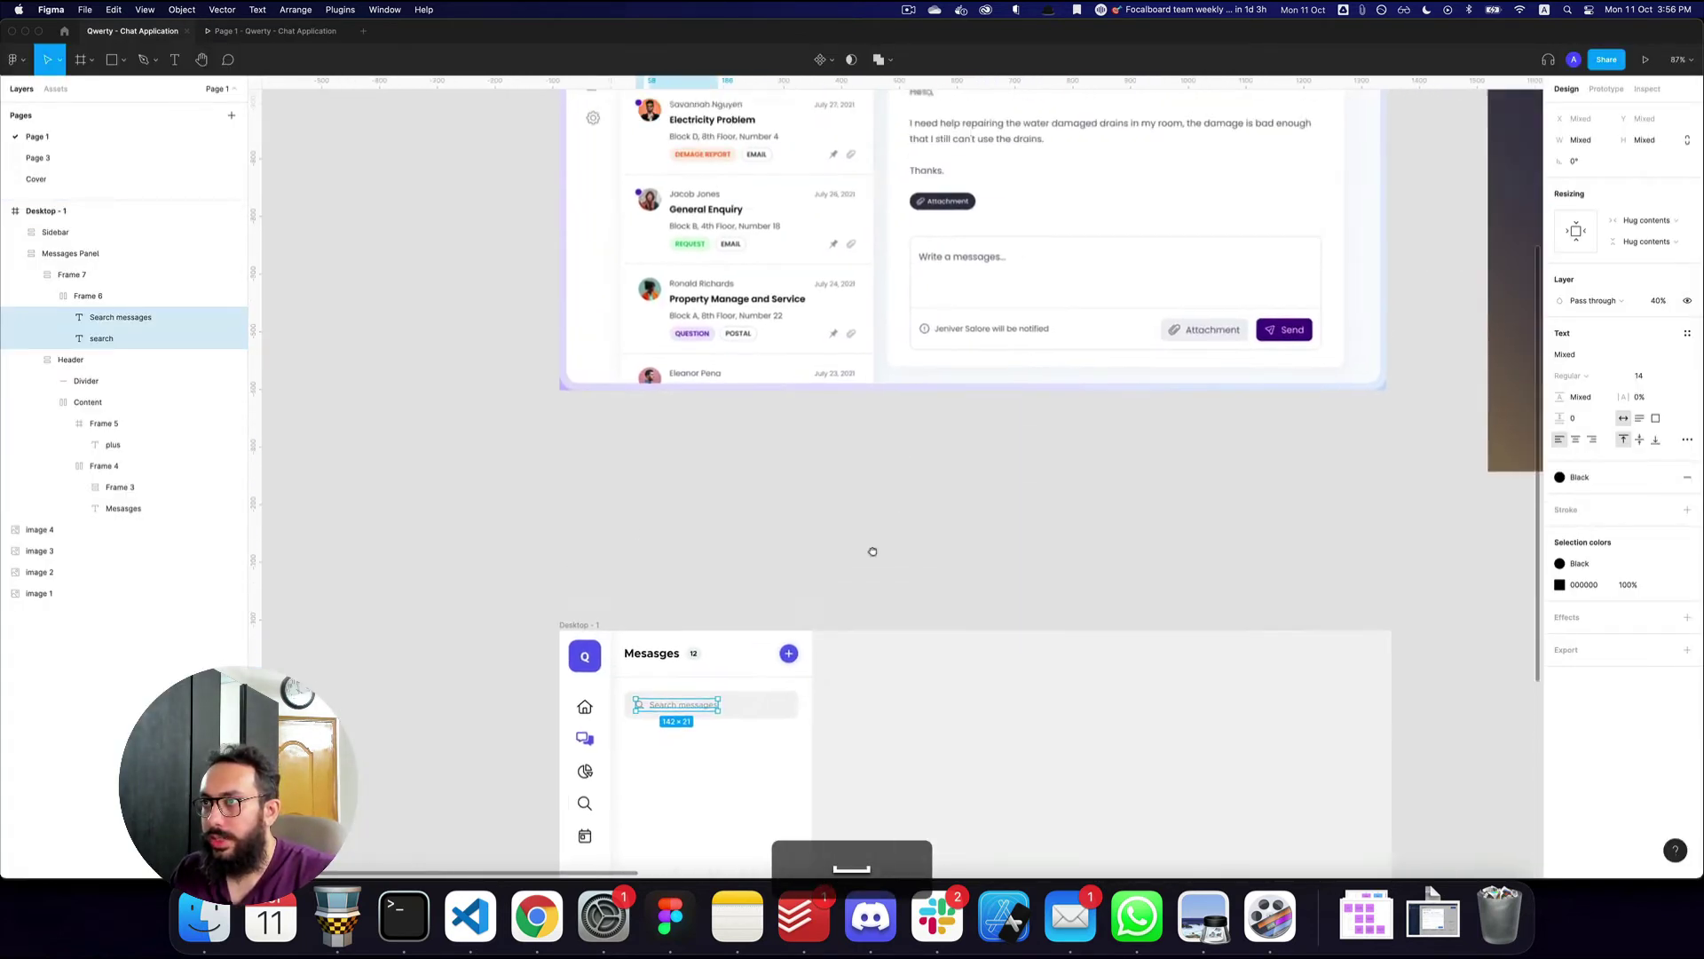
scroll(874, 391, down, 7)
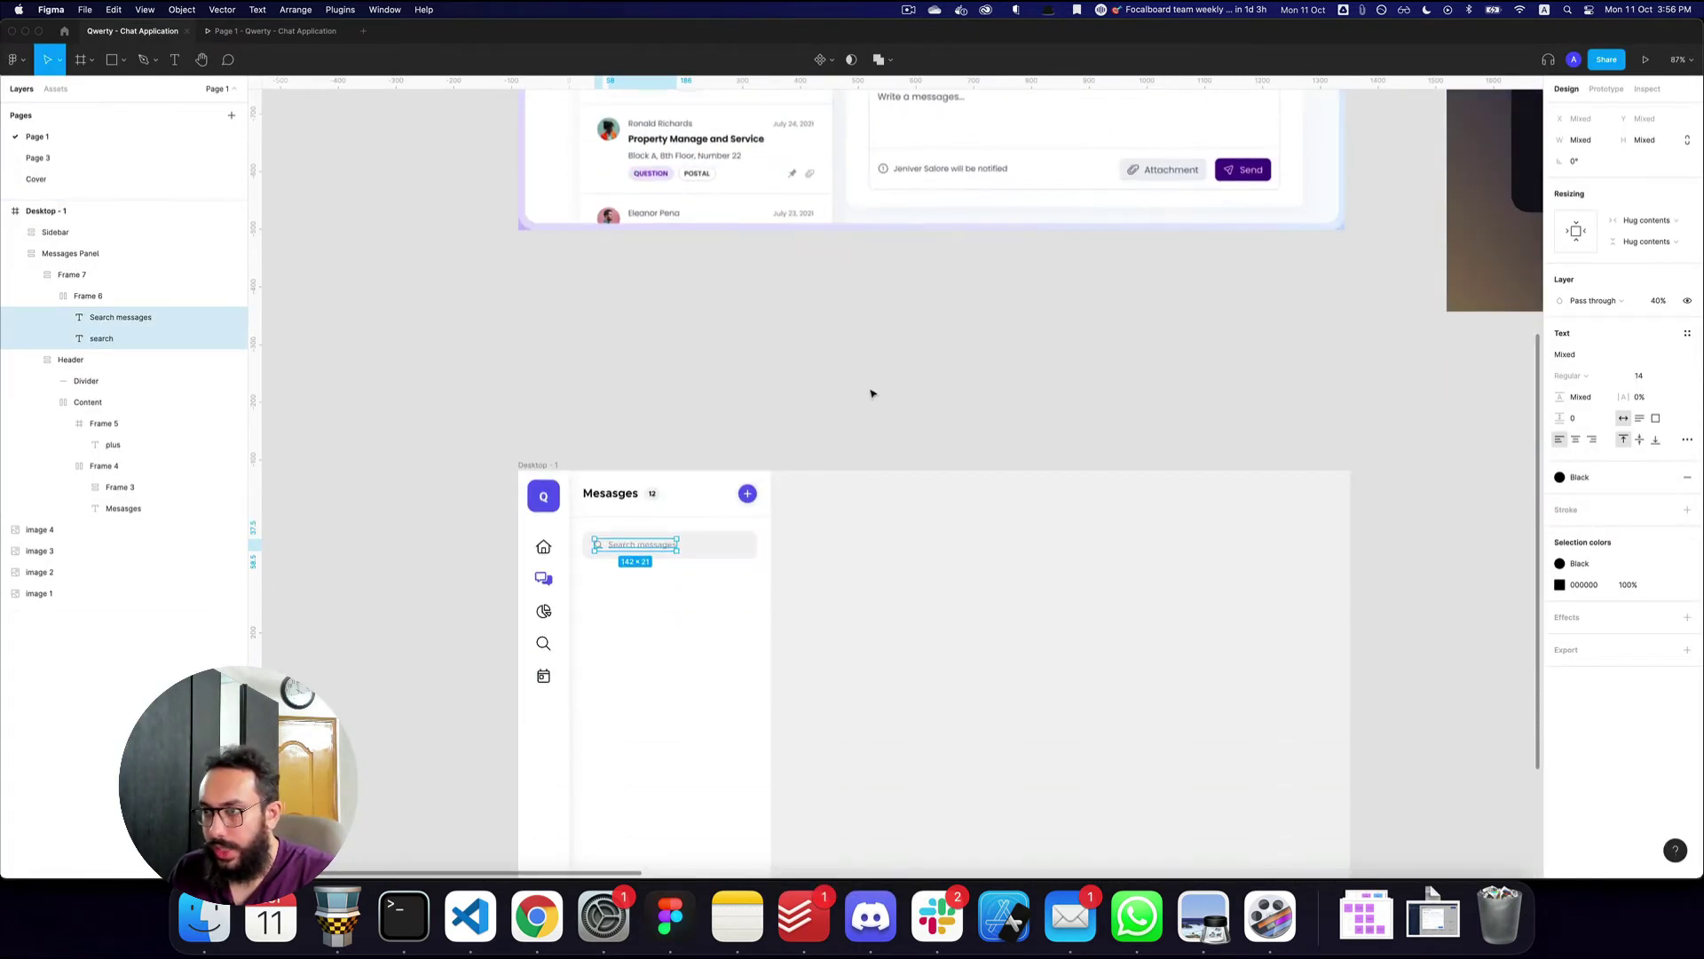
click(910, 300)
scroll(907, 322, down, 2)
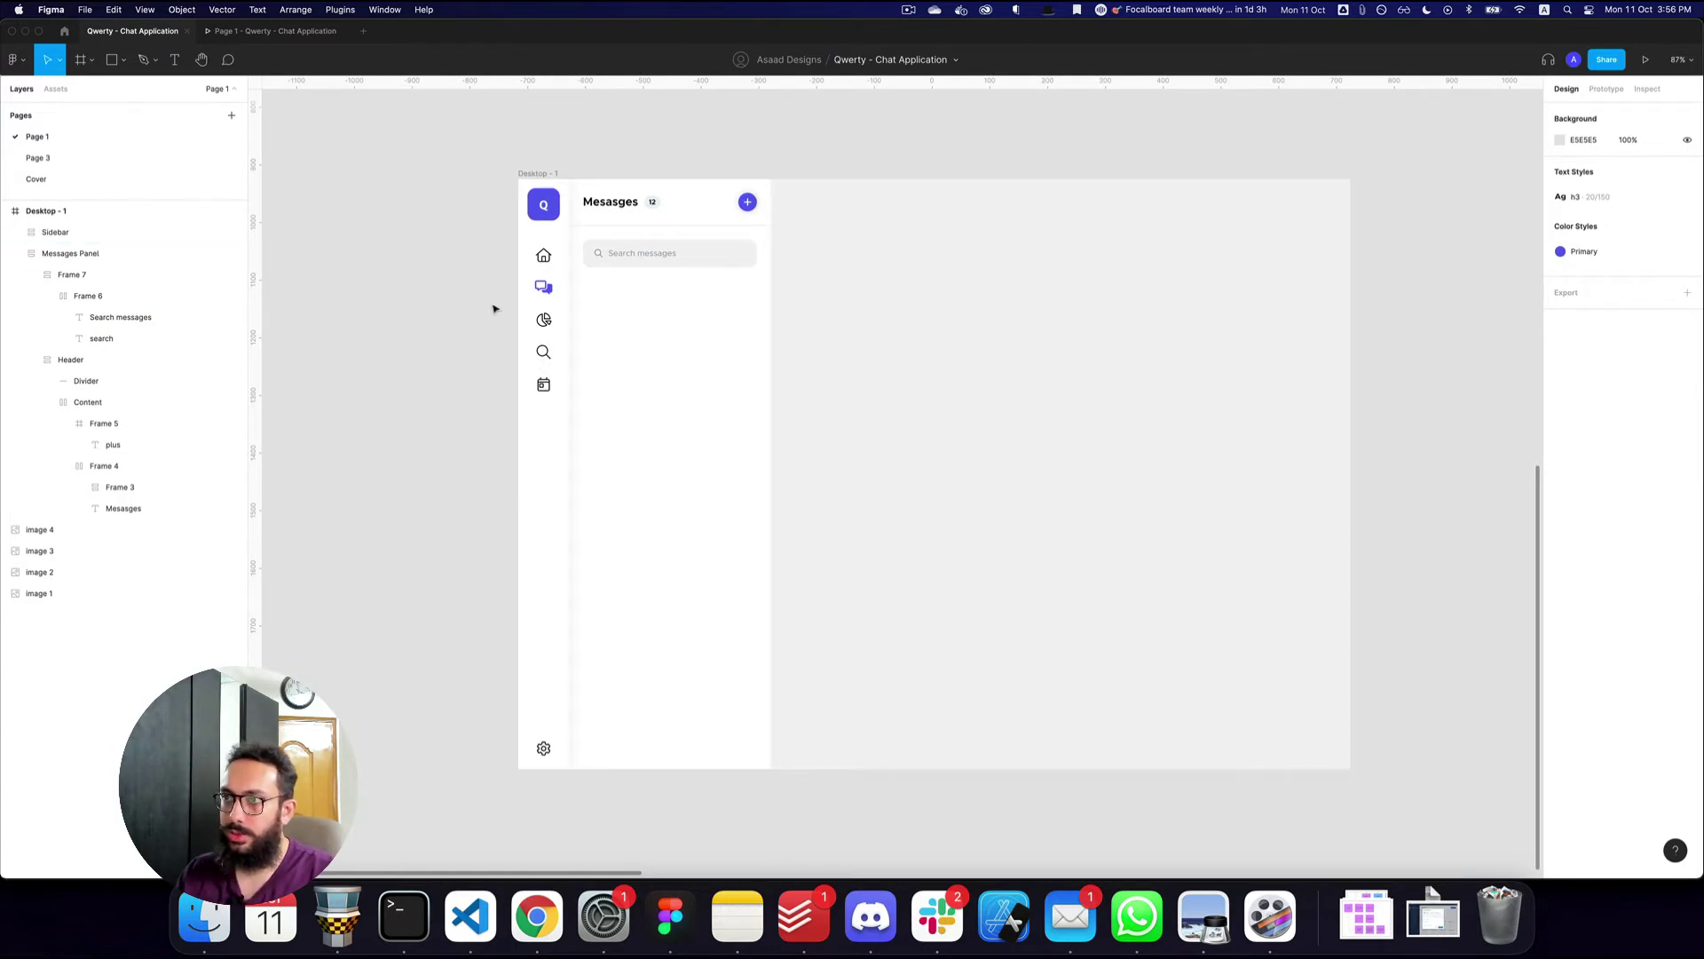
scroll(657, 307, up, 5)
scroll(657, 307, up, 5)
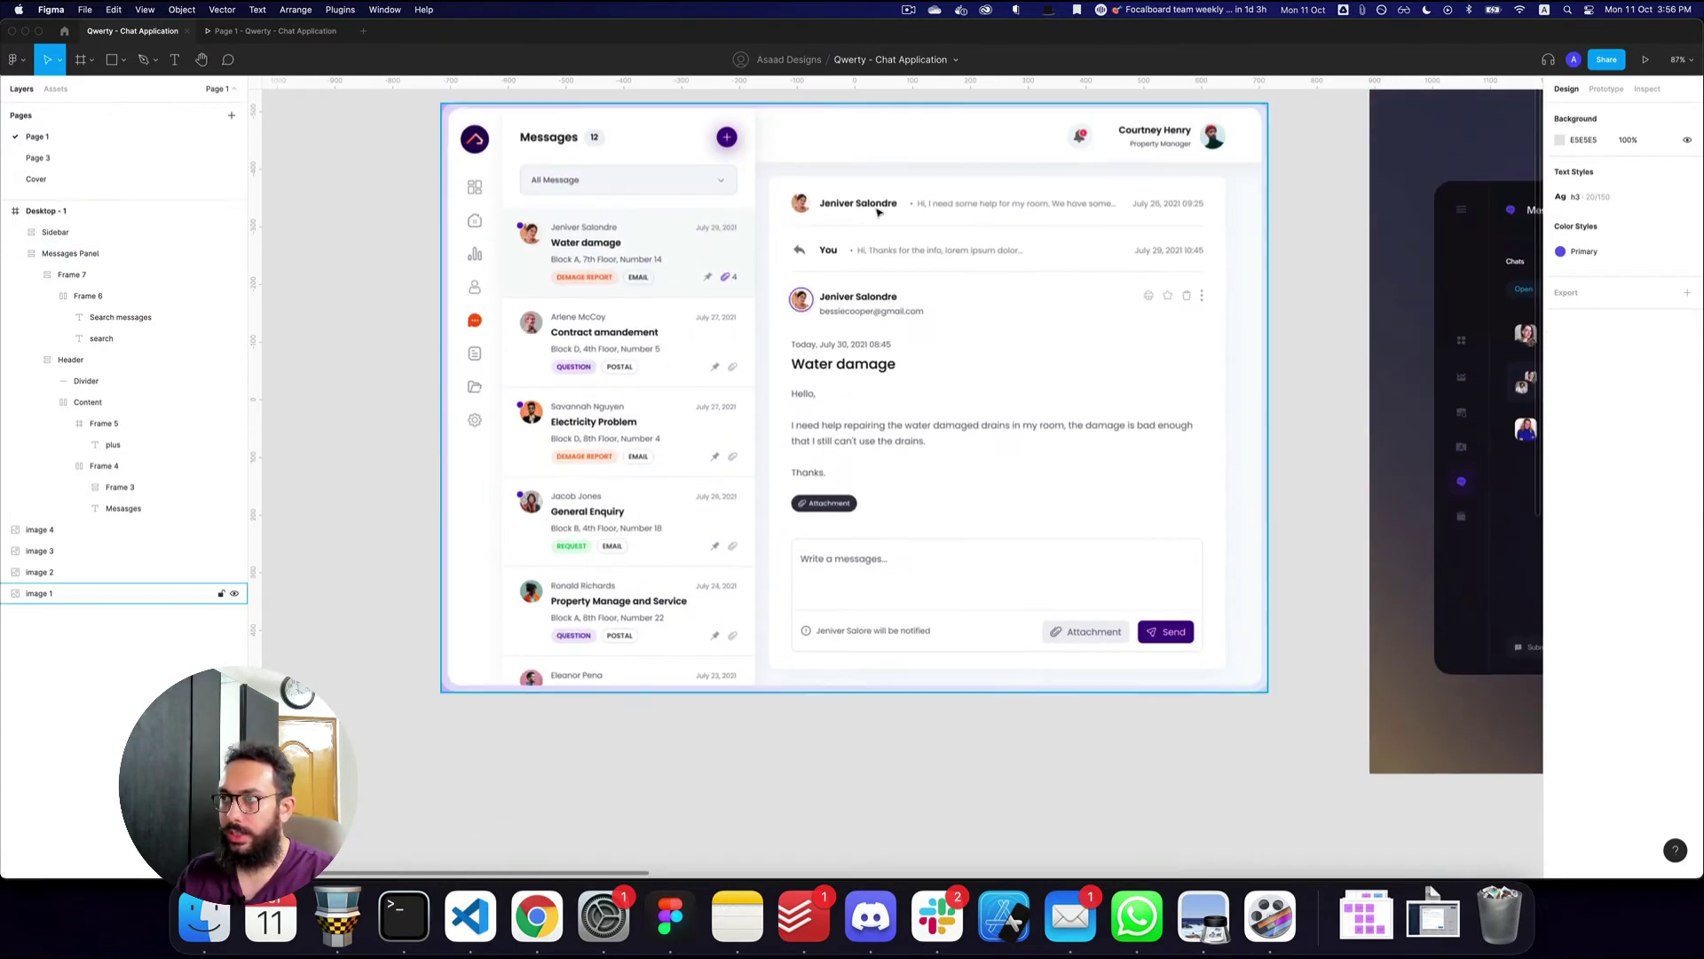
scroll(1011, 348, right, 12)
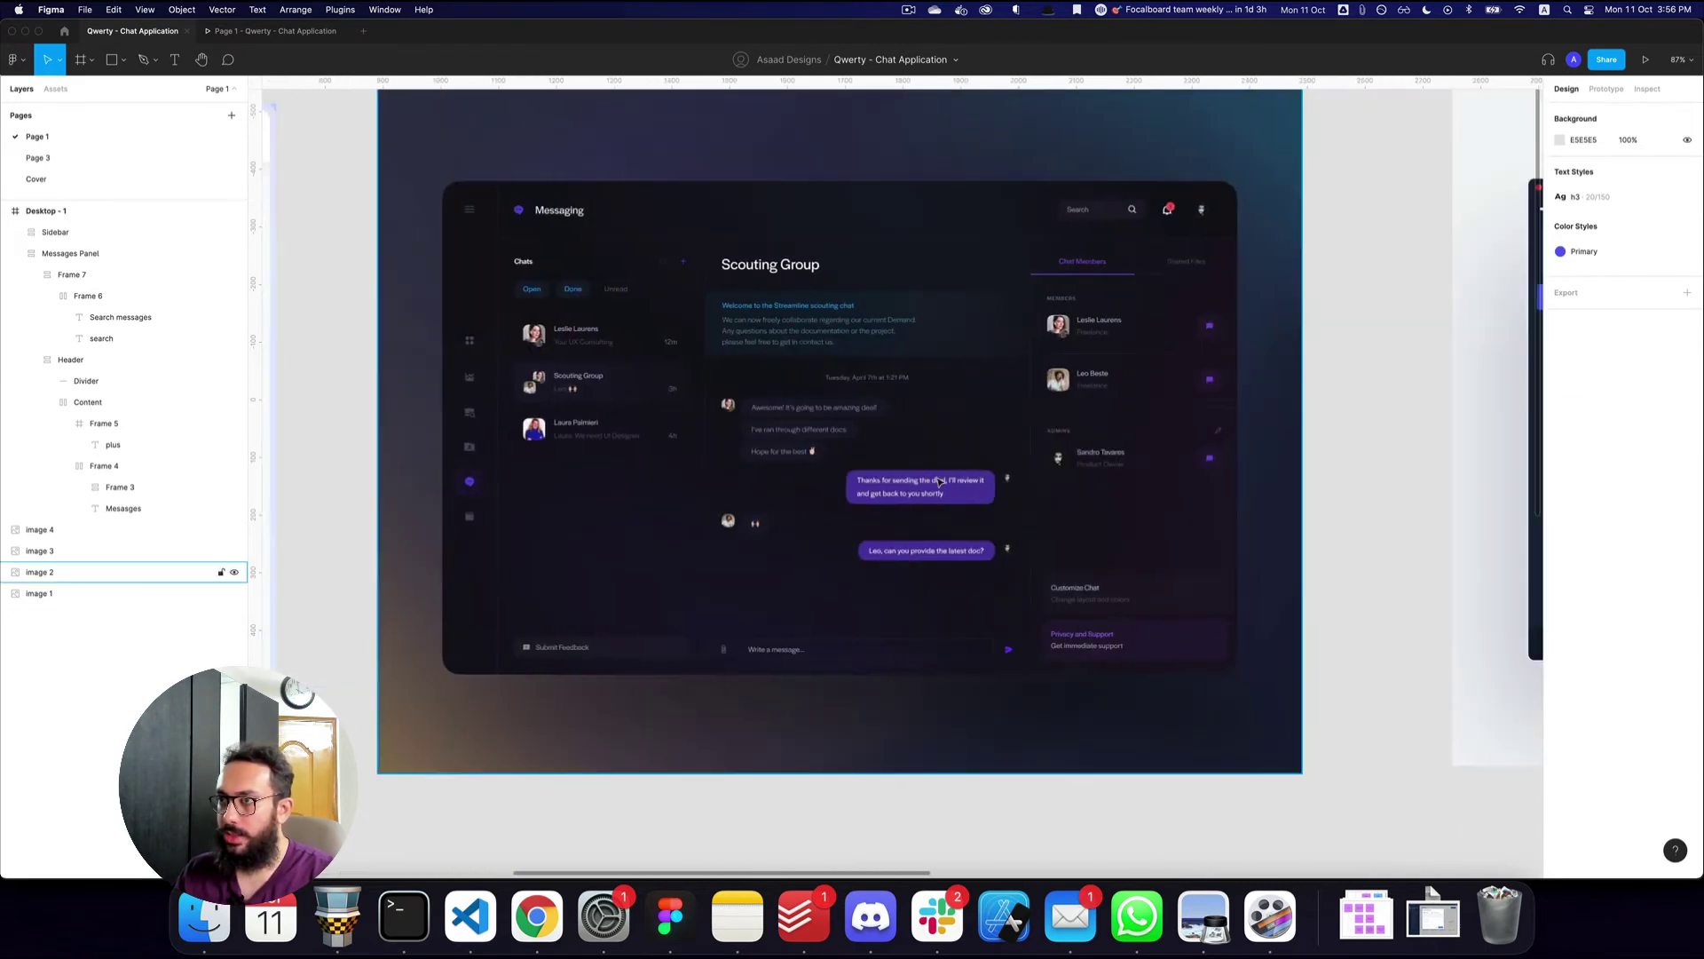
key(z)
alt+click(790, 379)
key(space)
drag(752, 369, 690, 370)
scroll(690, 370, right, 5)
key(z)
click(868, 350)
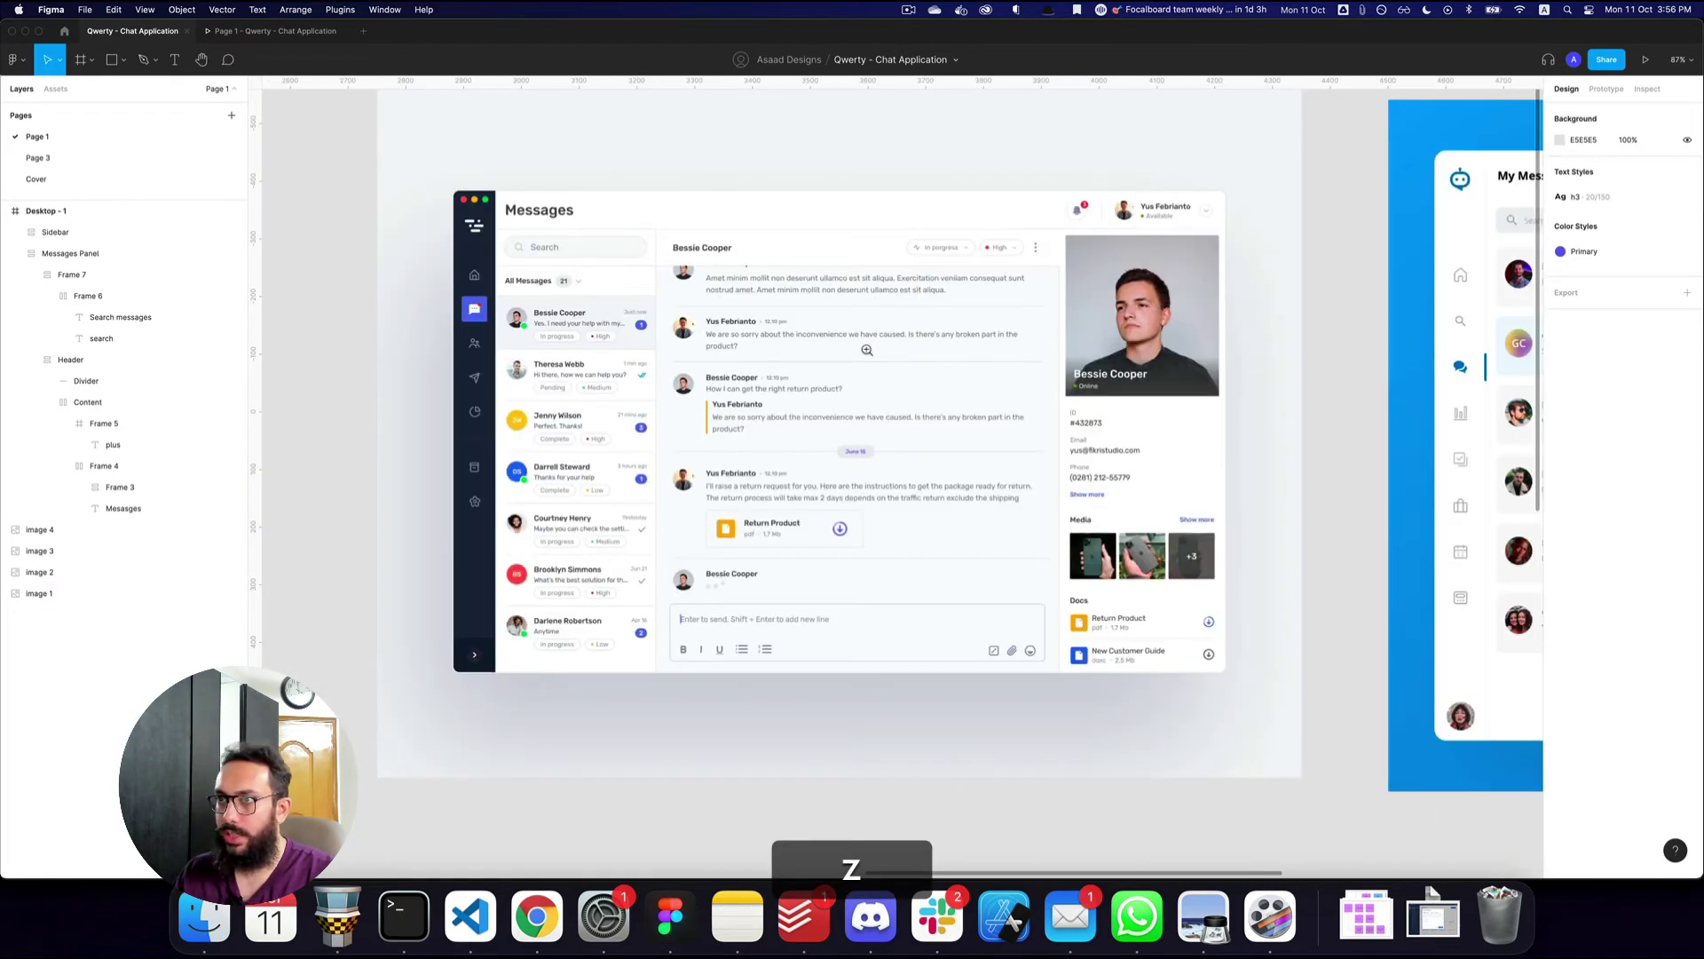
alt+click(867, 350)
scroll(875, 380, down, 10)
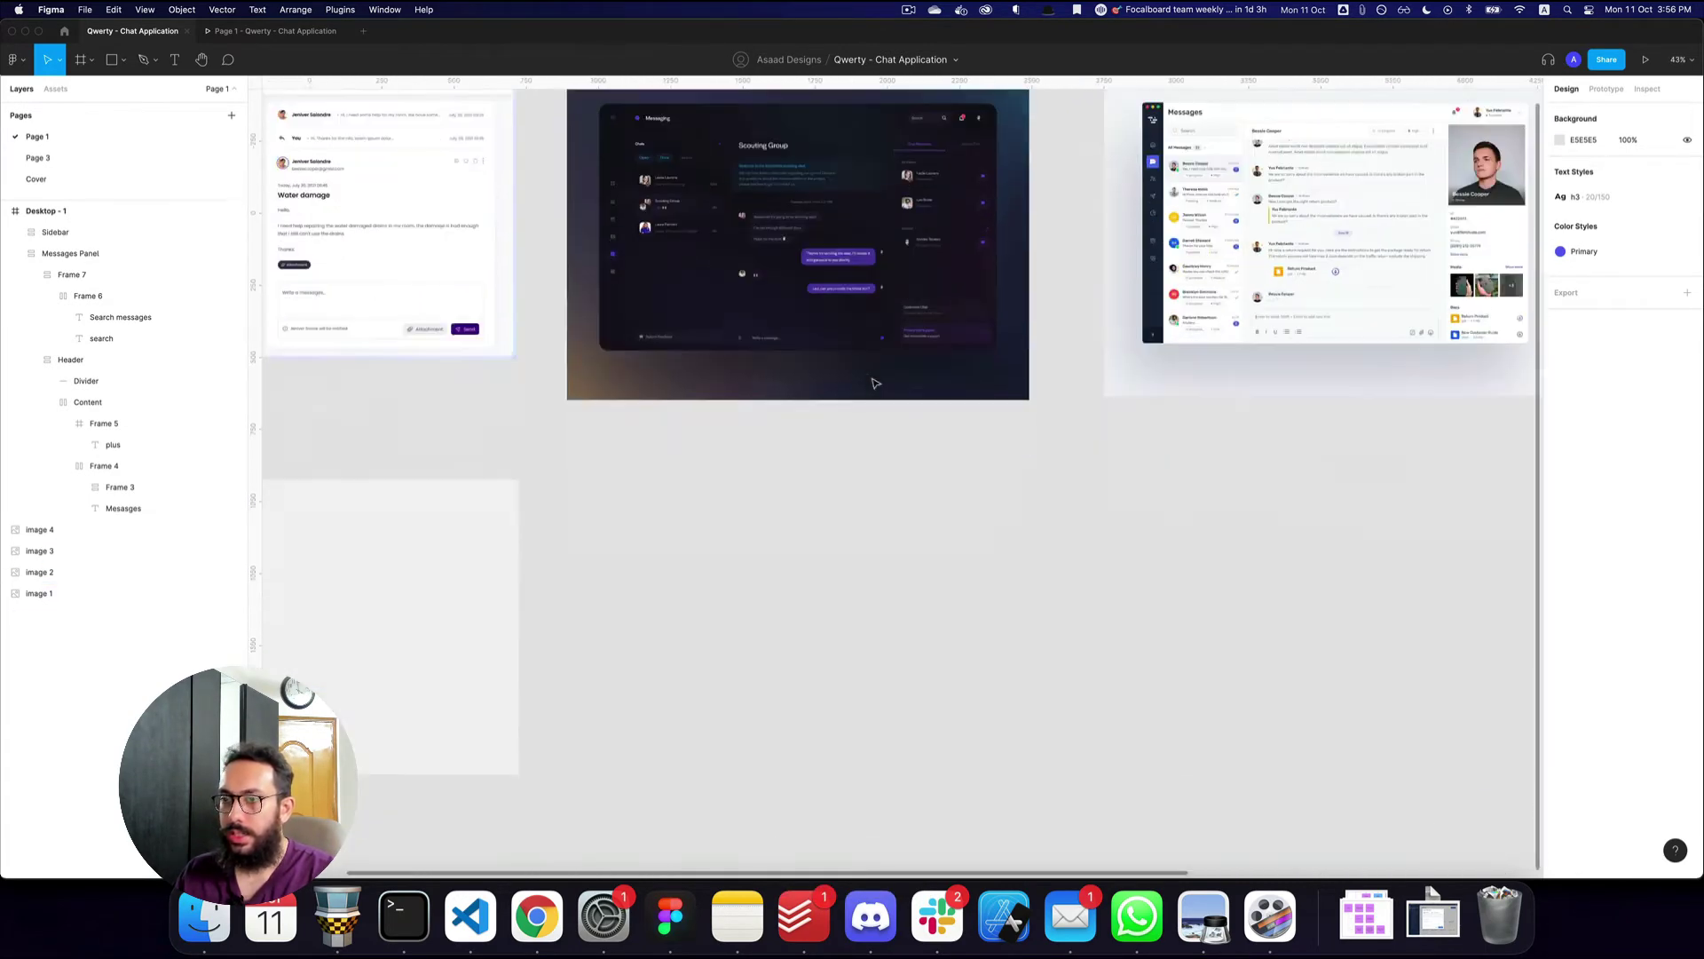
- Duplicate the Messages Panel title and move the copy behind the "12" badge in the header
key(z)
click(836, 279)
click(836, 279)
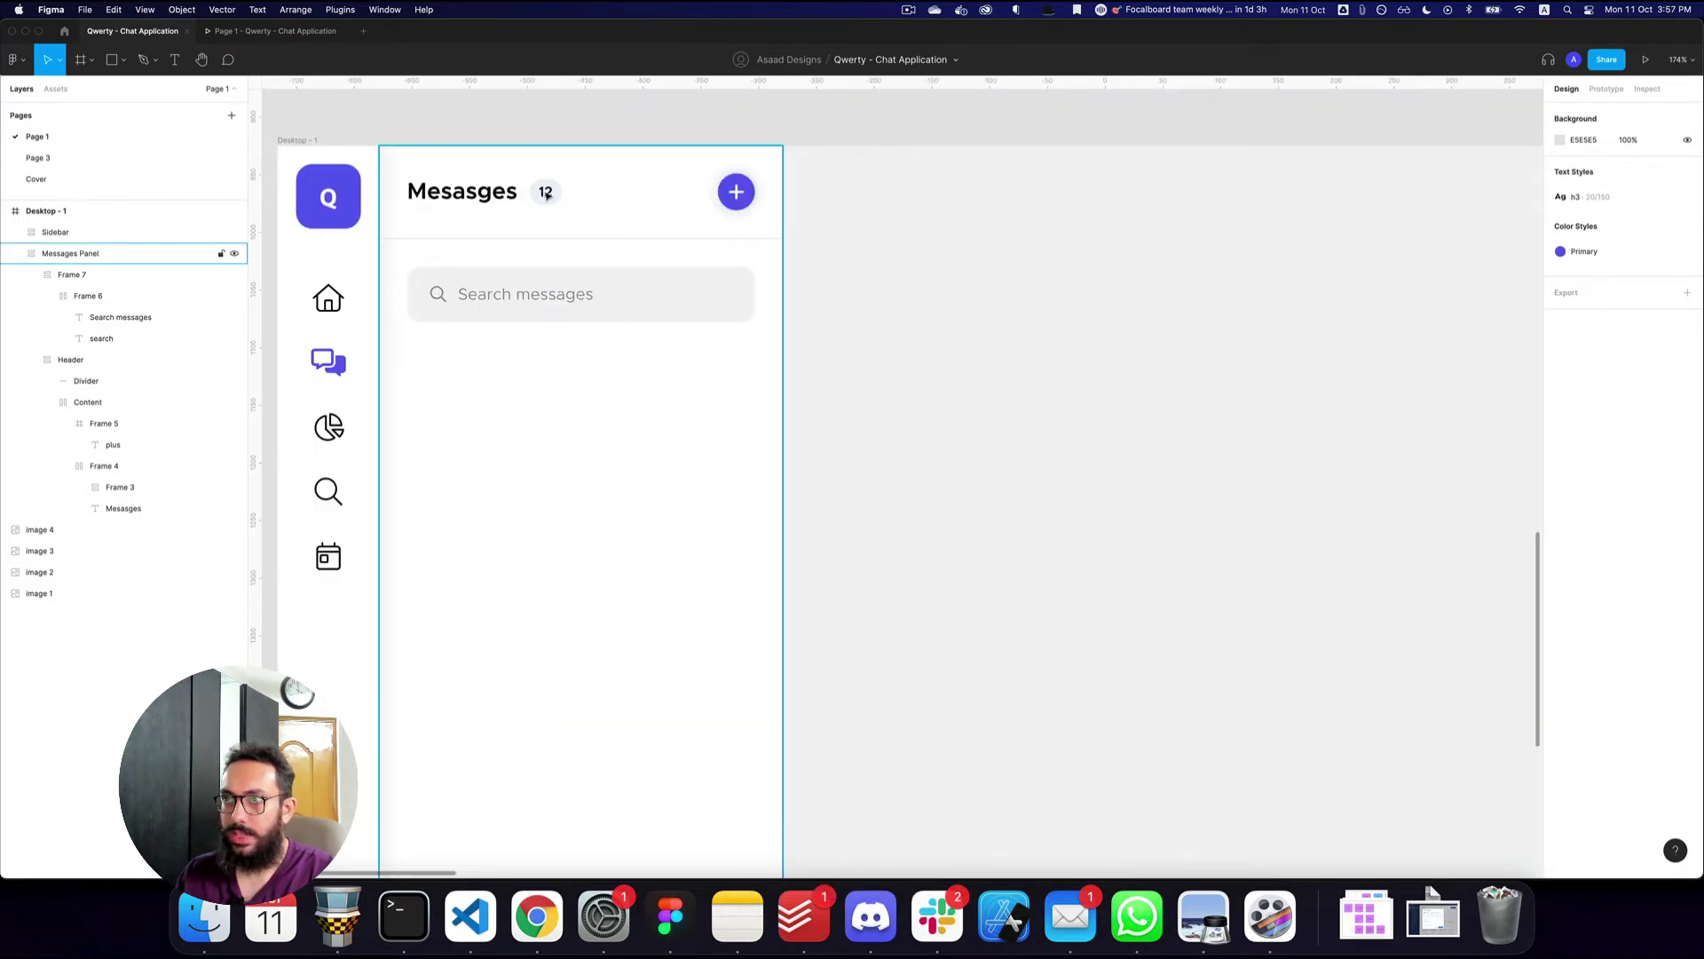
super+click(511, 194)
key(super+d)
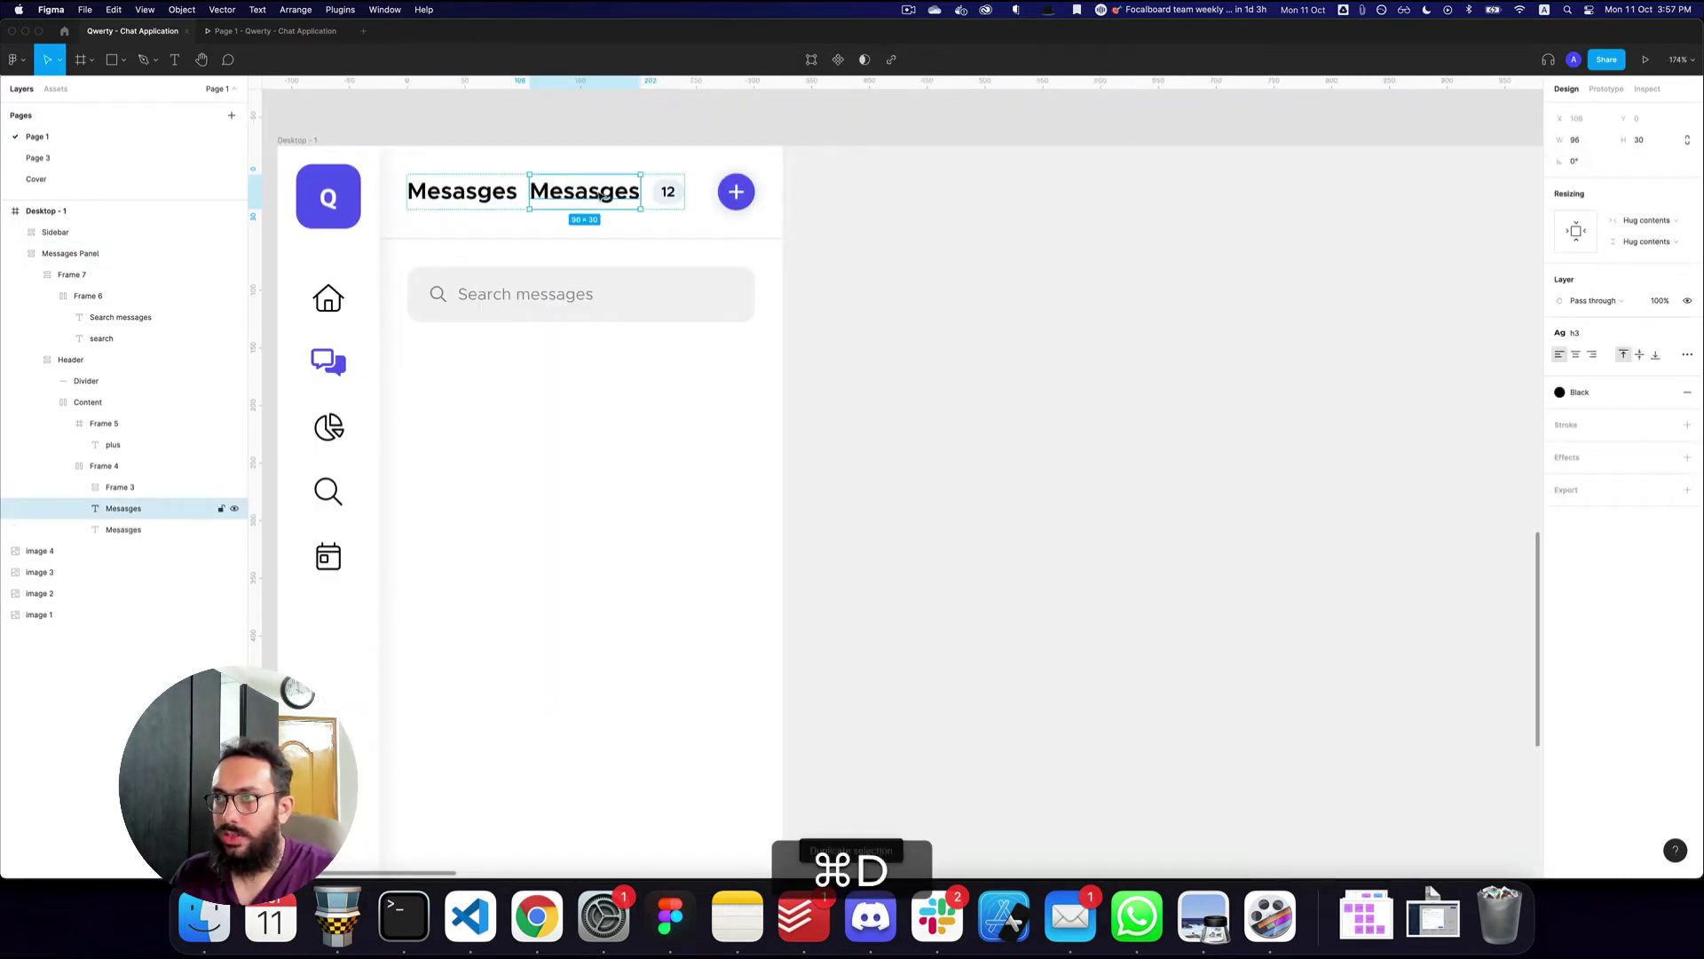
key(super+Right)
- Apply a sidebar icon's text properties, Font Awesome 6 Pro Light at size 24, to the duplicated title
super+click(736, 191)
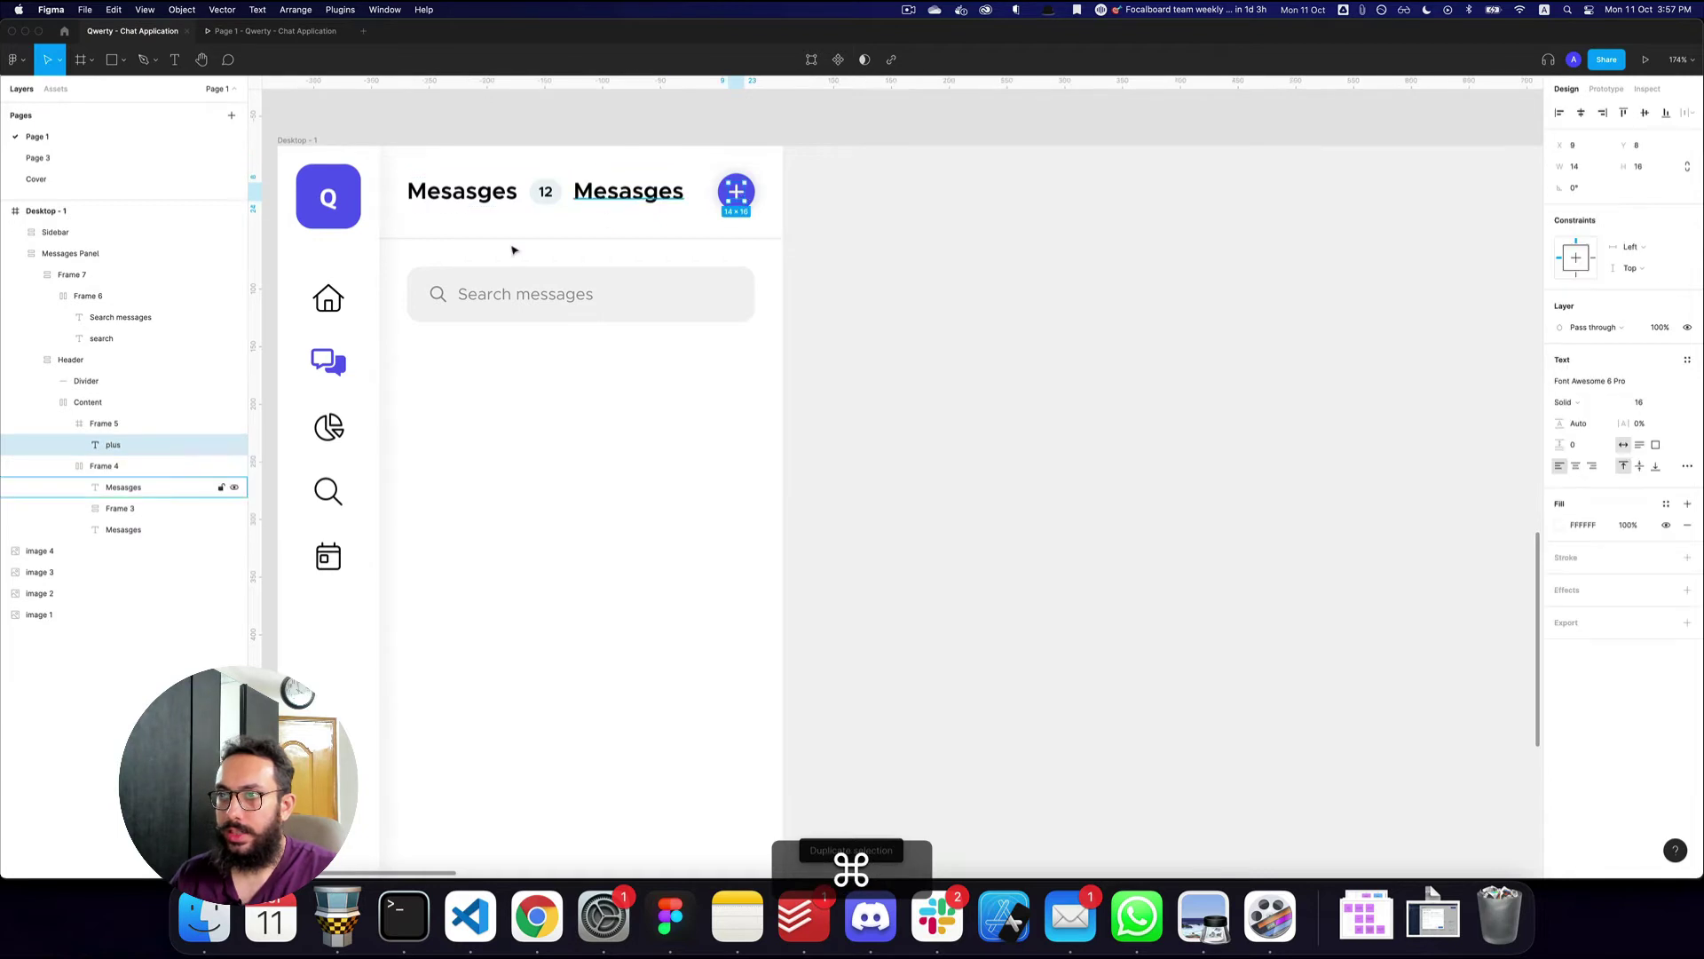
key(alt+super+c)
super+click(628, 192)
key(alt+super+v)
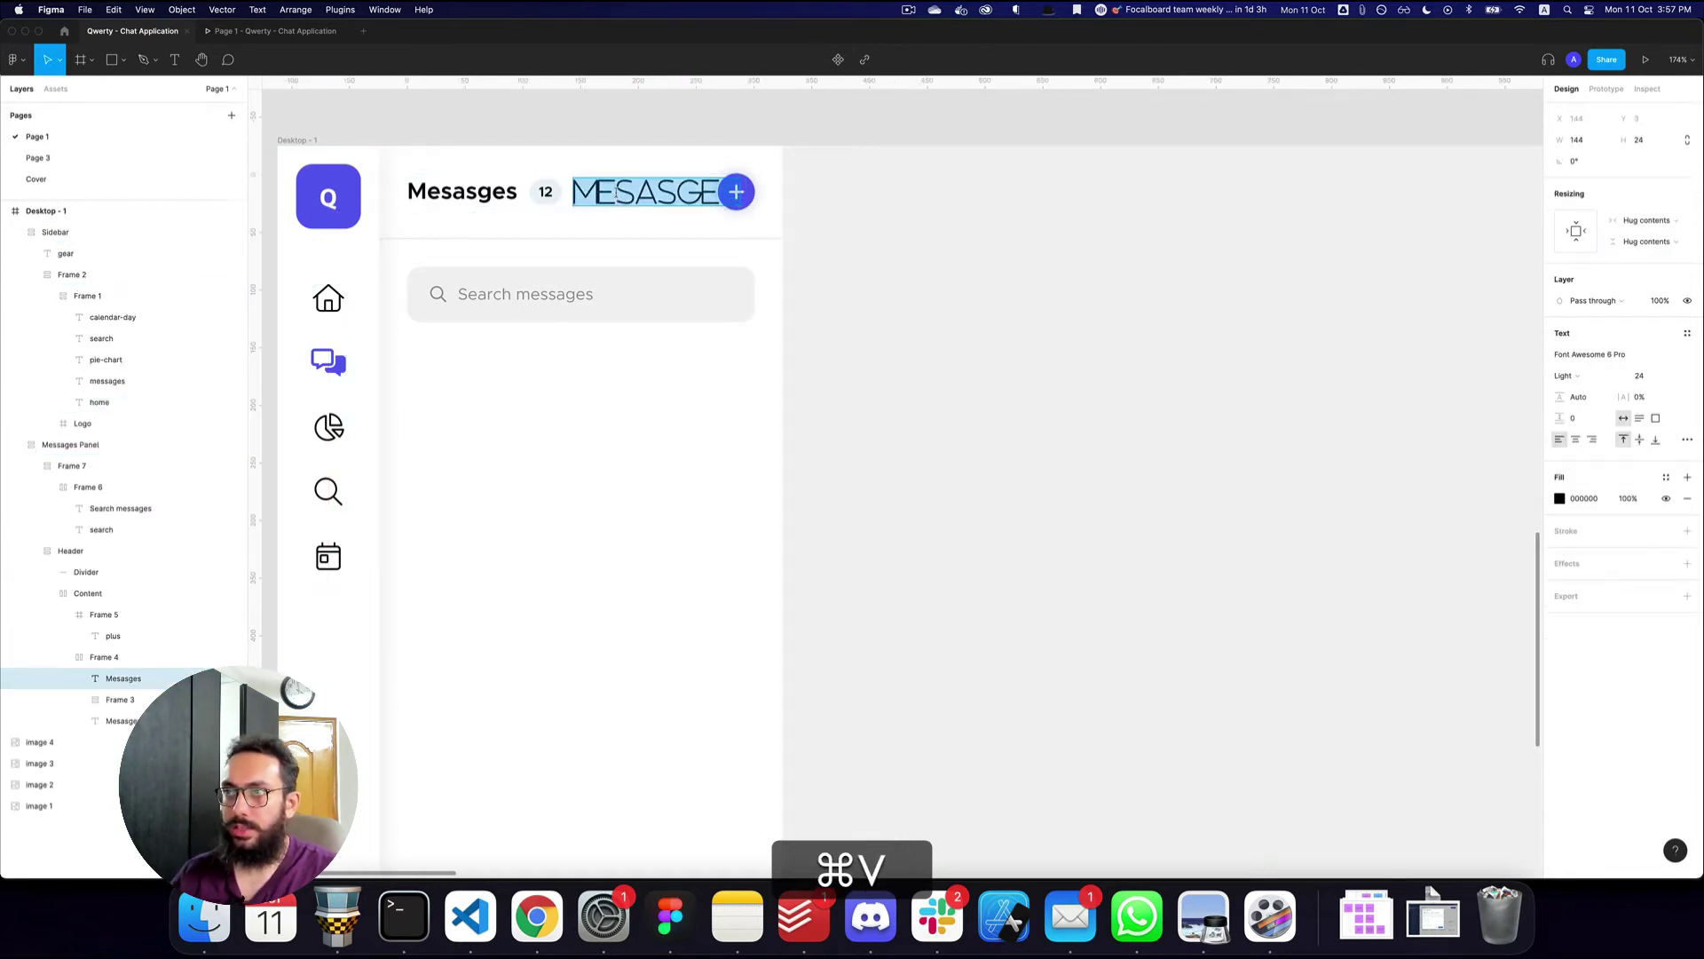
- Replace the duplicated title's text with the icon name angle-down
key(Return)
text(arrow-down)
key(super+a)
text(angl)
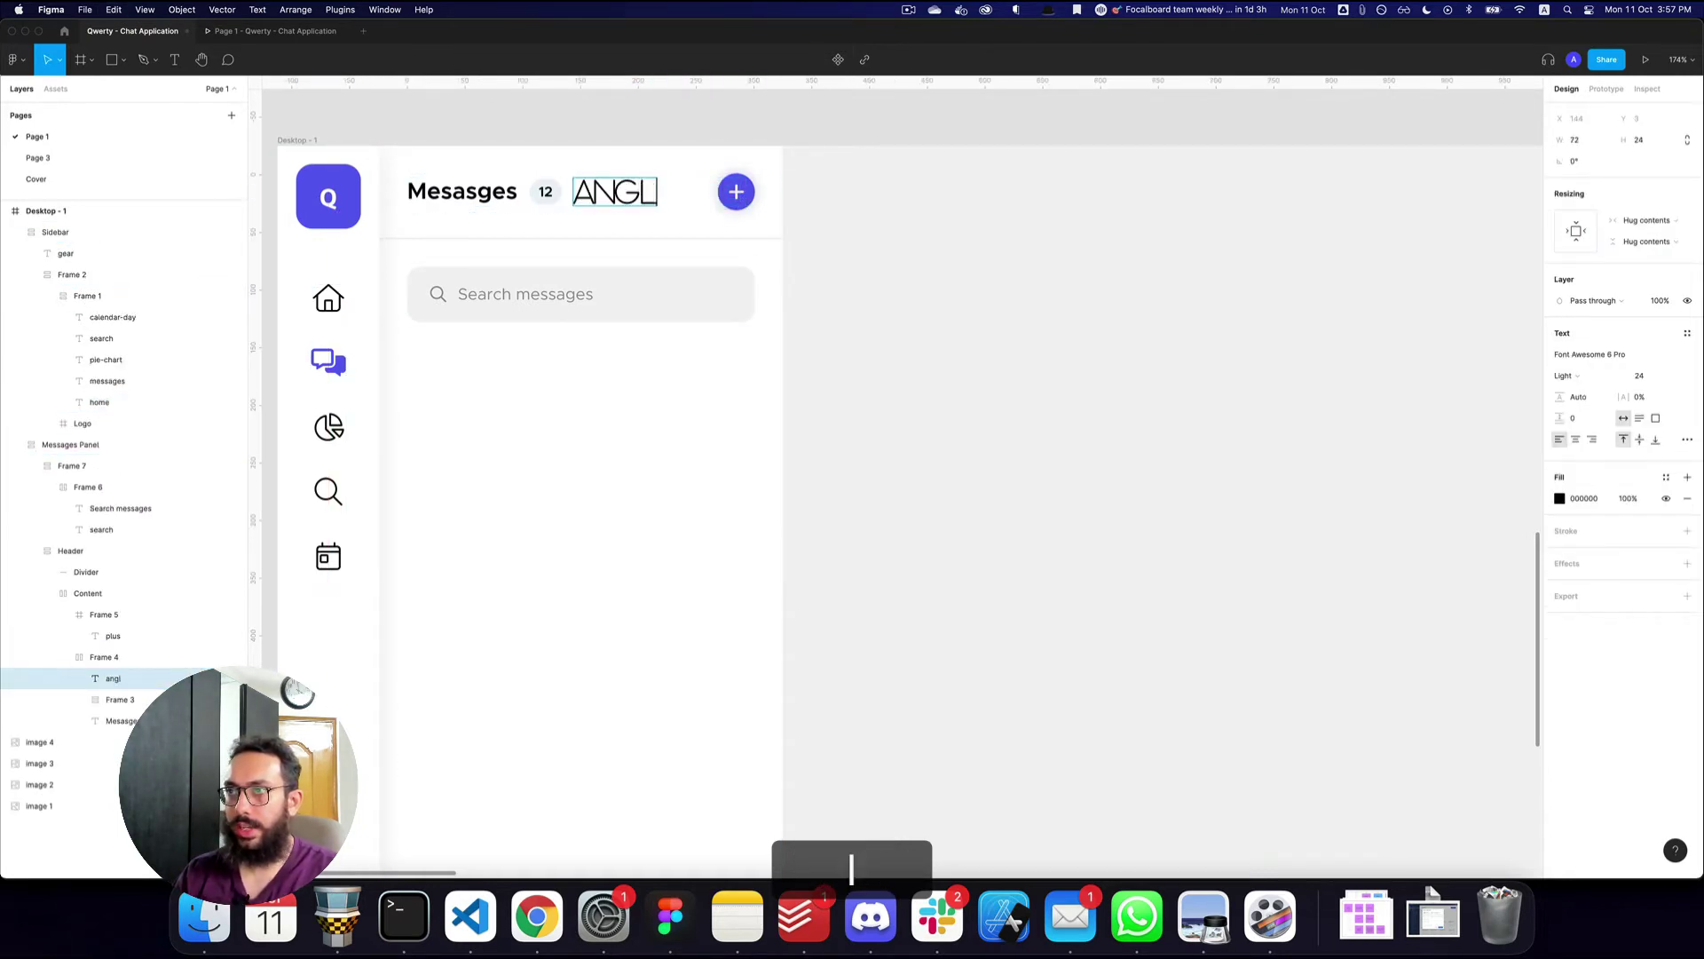
key(Escape)
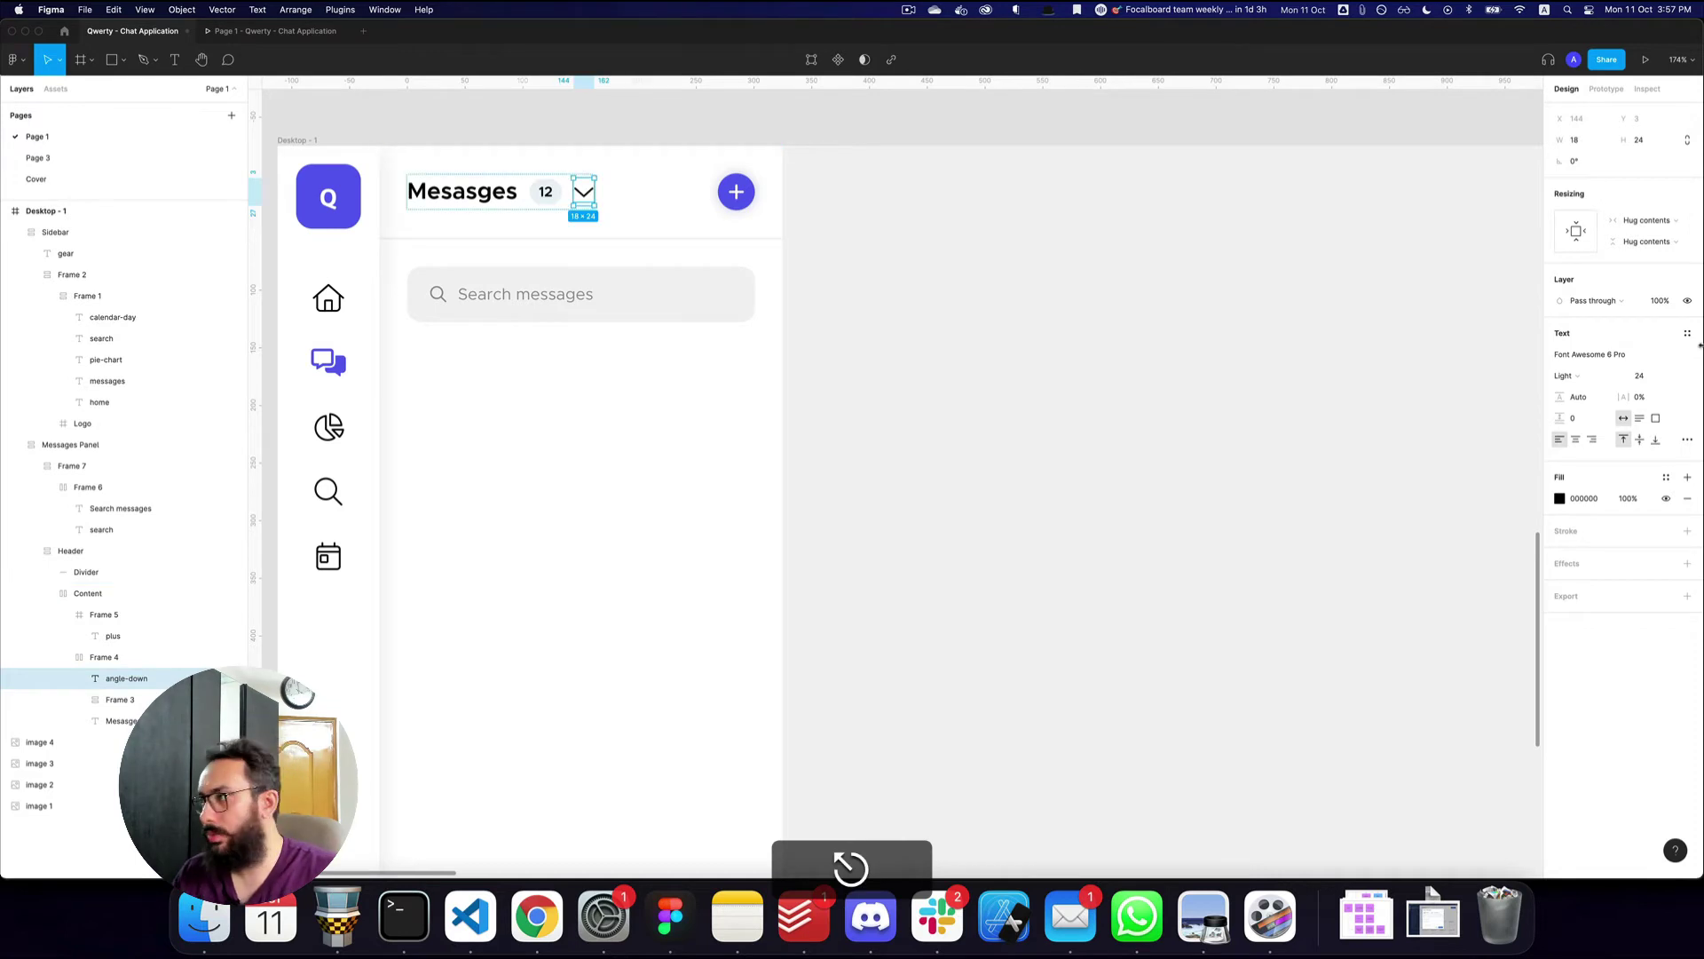
- Set the angle-down icon to Regular weight, reduce its font size to 17 and preview the design
click(1568, 375)
click(1589, 392)
key(super+shift+comma)
key(super+shift+comma)
key(super+shift+comma)
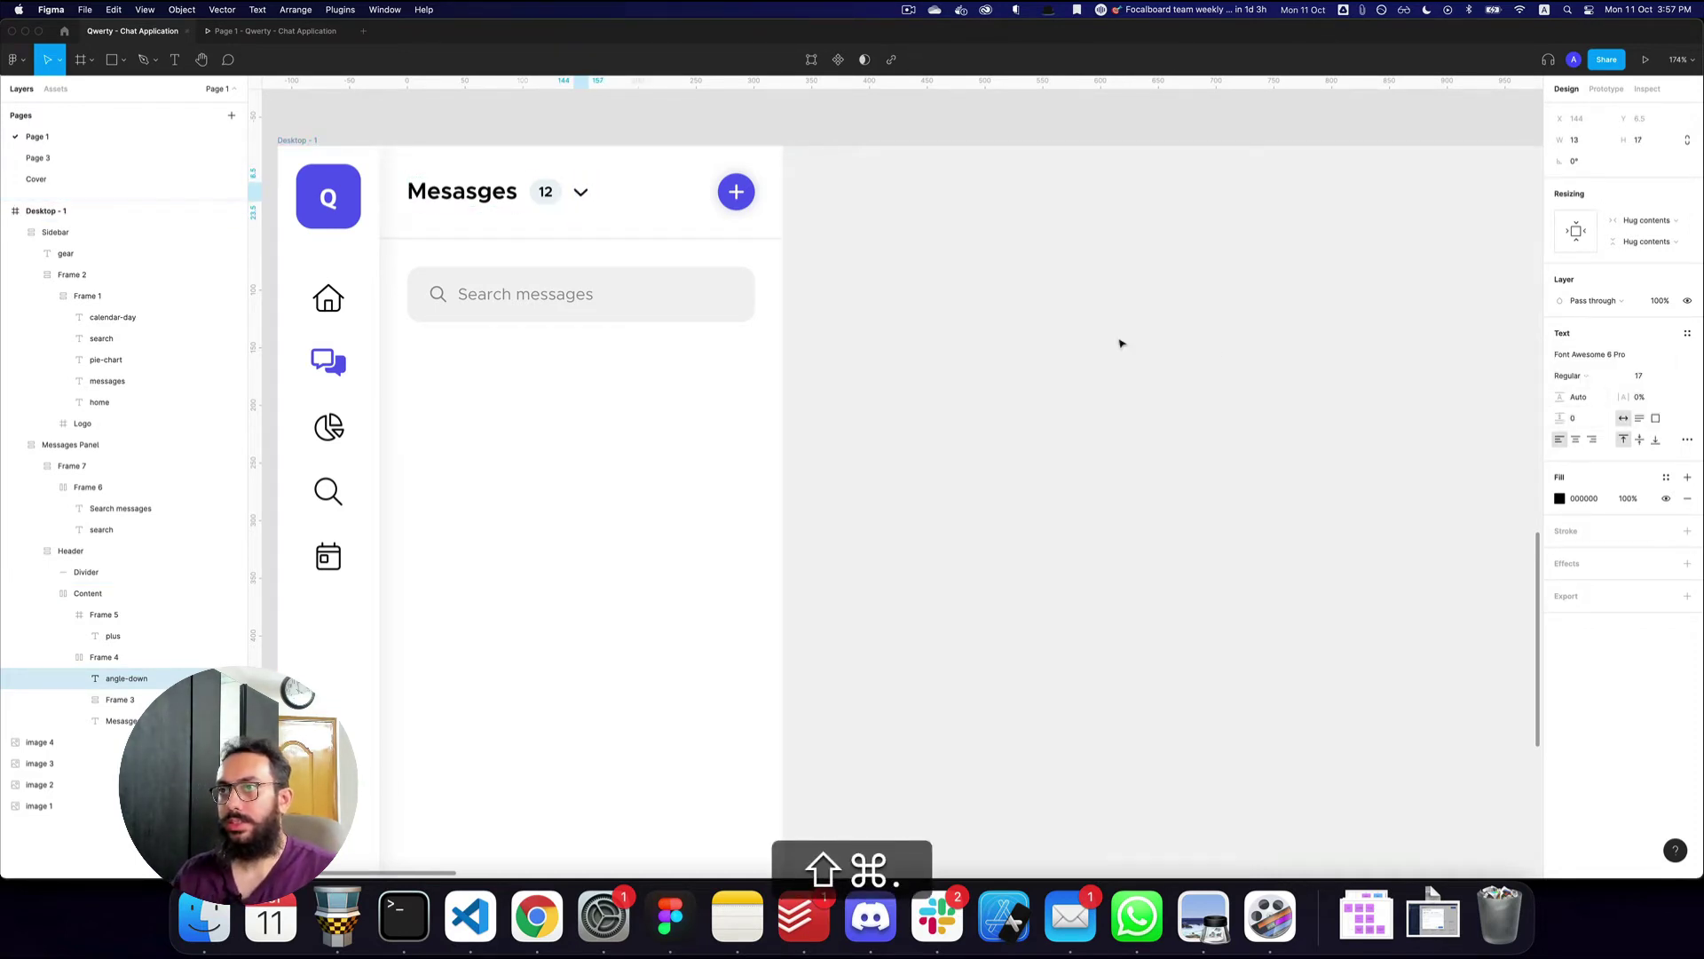
key(super+alt+Return)
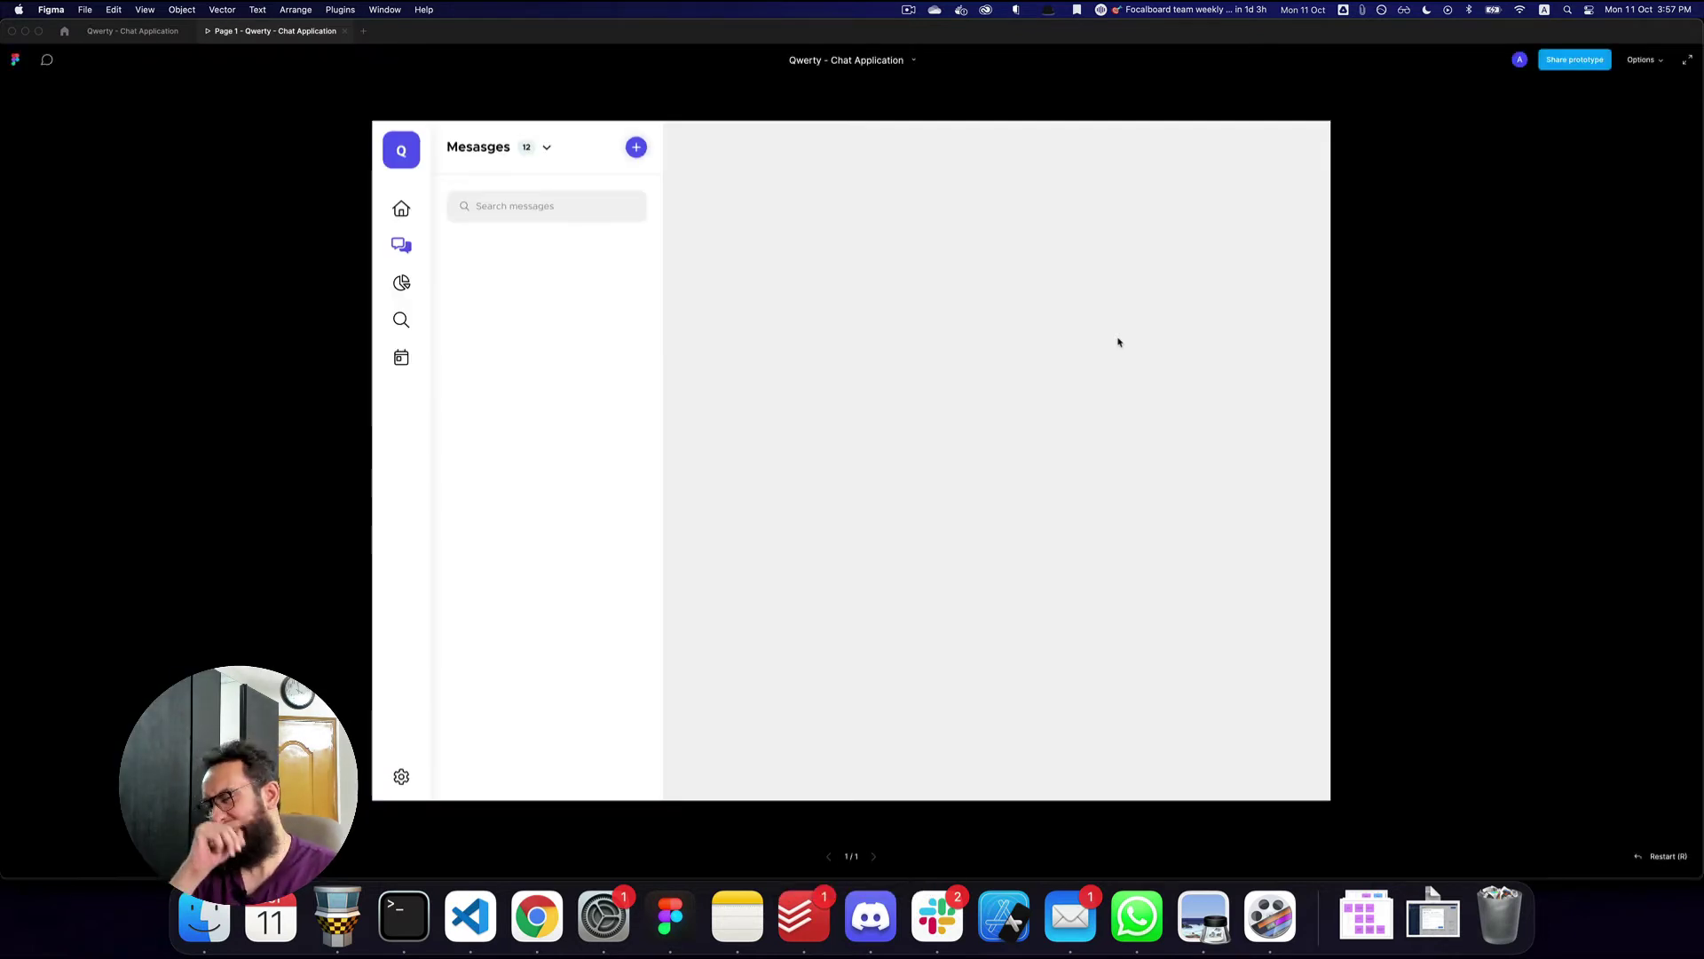
- Move the angle-down icon between the panel title and the "12" badge and check it in the preview
key(super+2)
key(super+Left)
key(super+3)
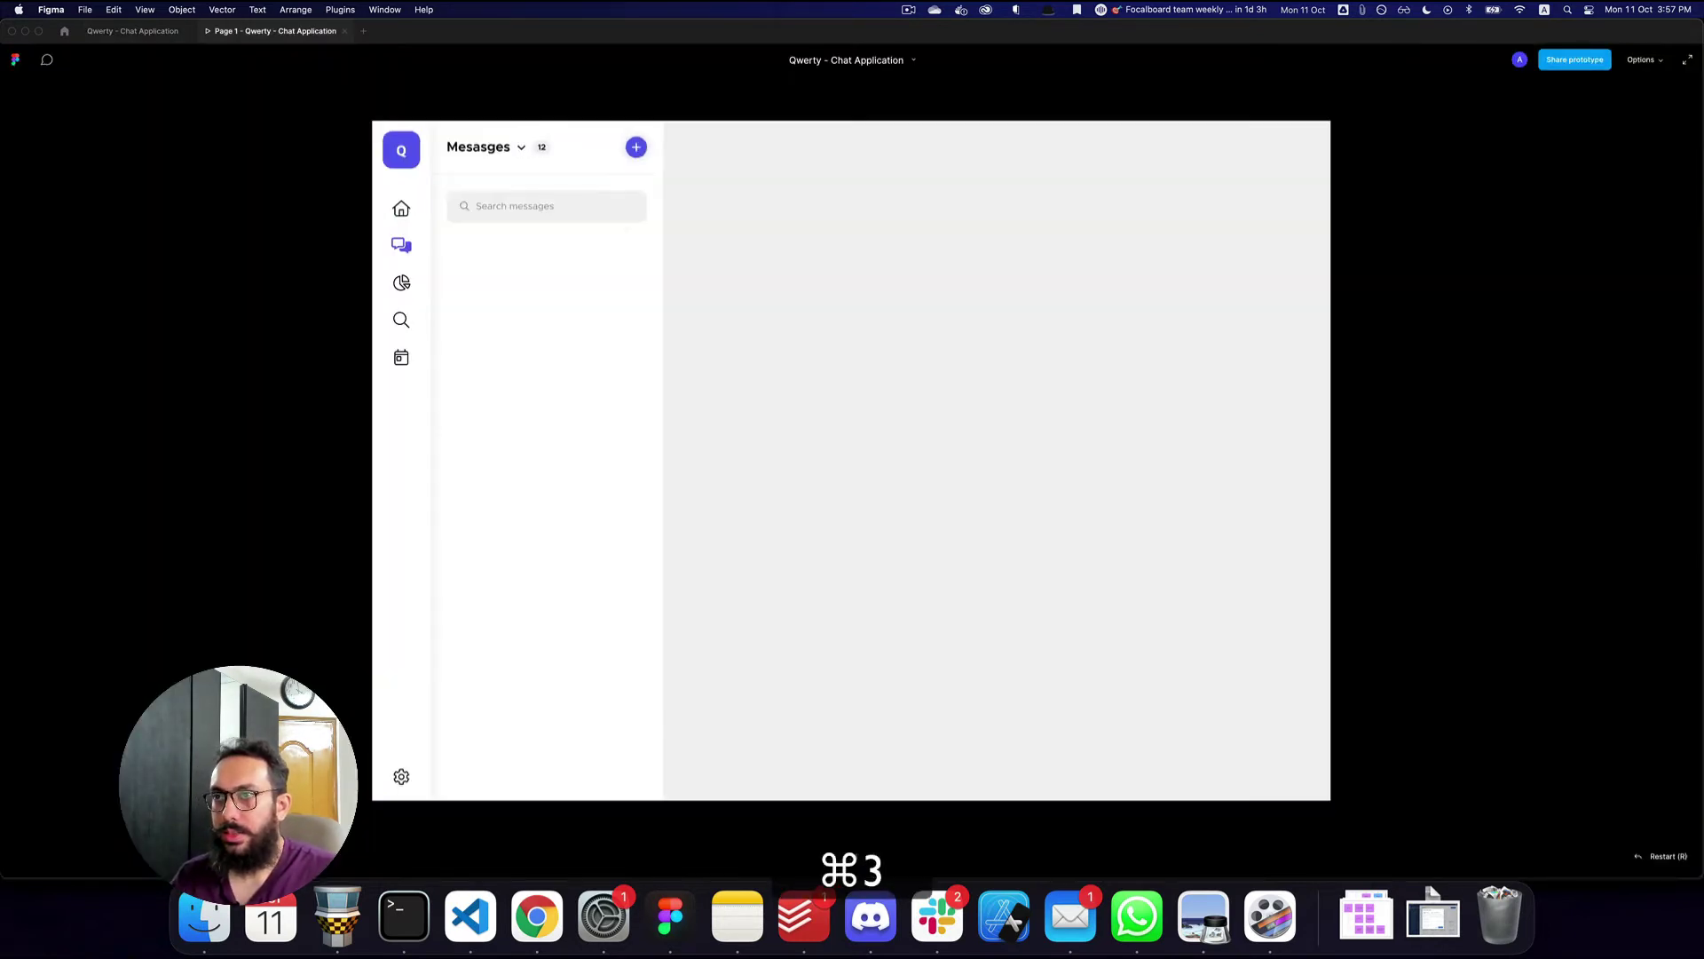
key(super+2)
key(super+z)
scroll(503, 199, up, 5)
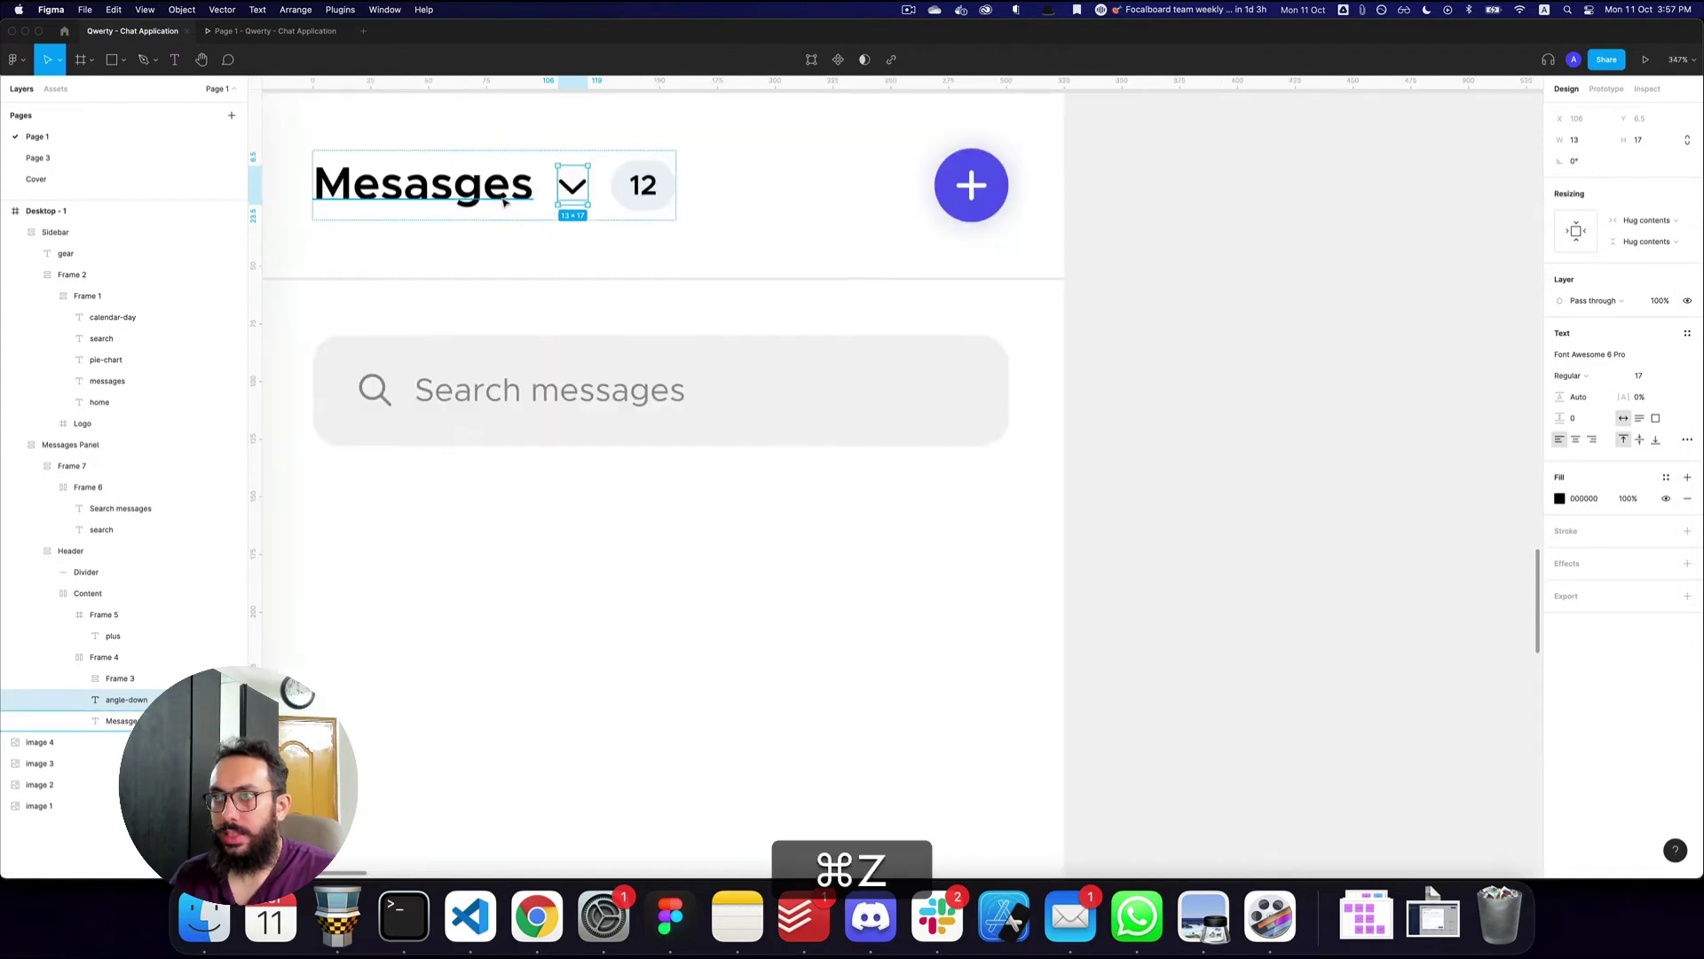
- Shrink the angle-down icon by one font size step and wrap it with the panel title in an auto layout frame
key(super+shift+z)
key(super+shift+comma)
shift+click(497, 191)
key(shift+a)
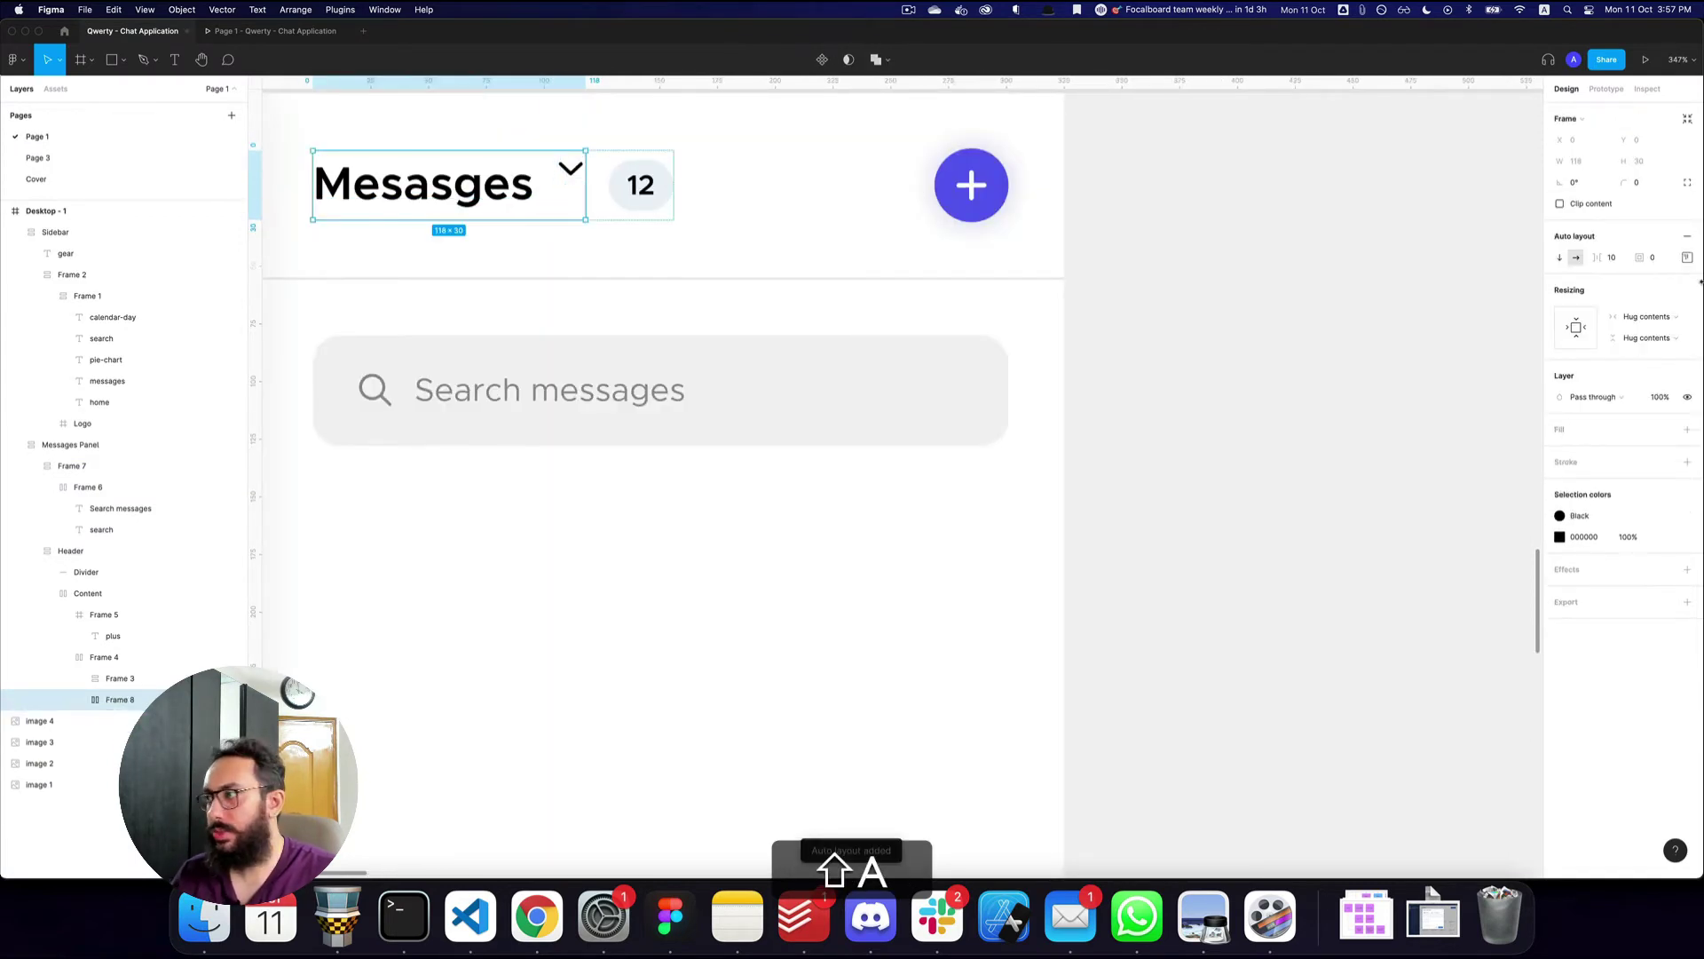
- Centre the title and icon vertically in their auto layout, set the item spacing to 6 and check the preview
click(1687, 259)
click(1615, 258)
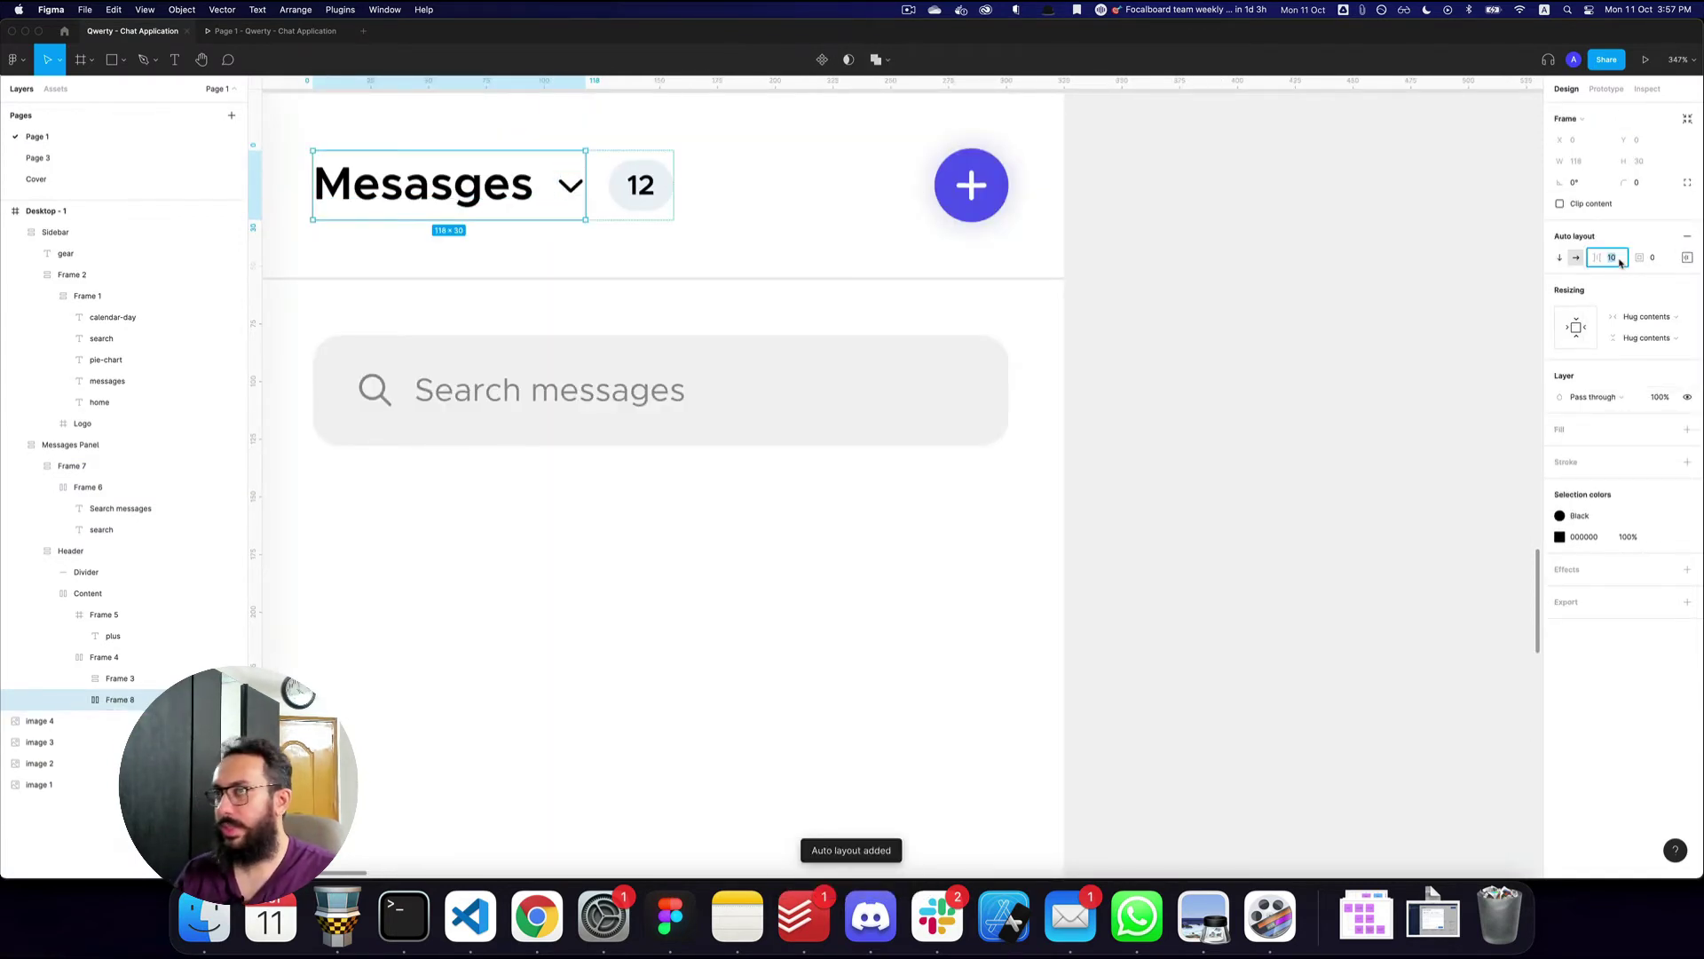
text(8)
key(Return)
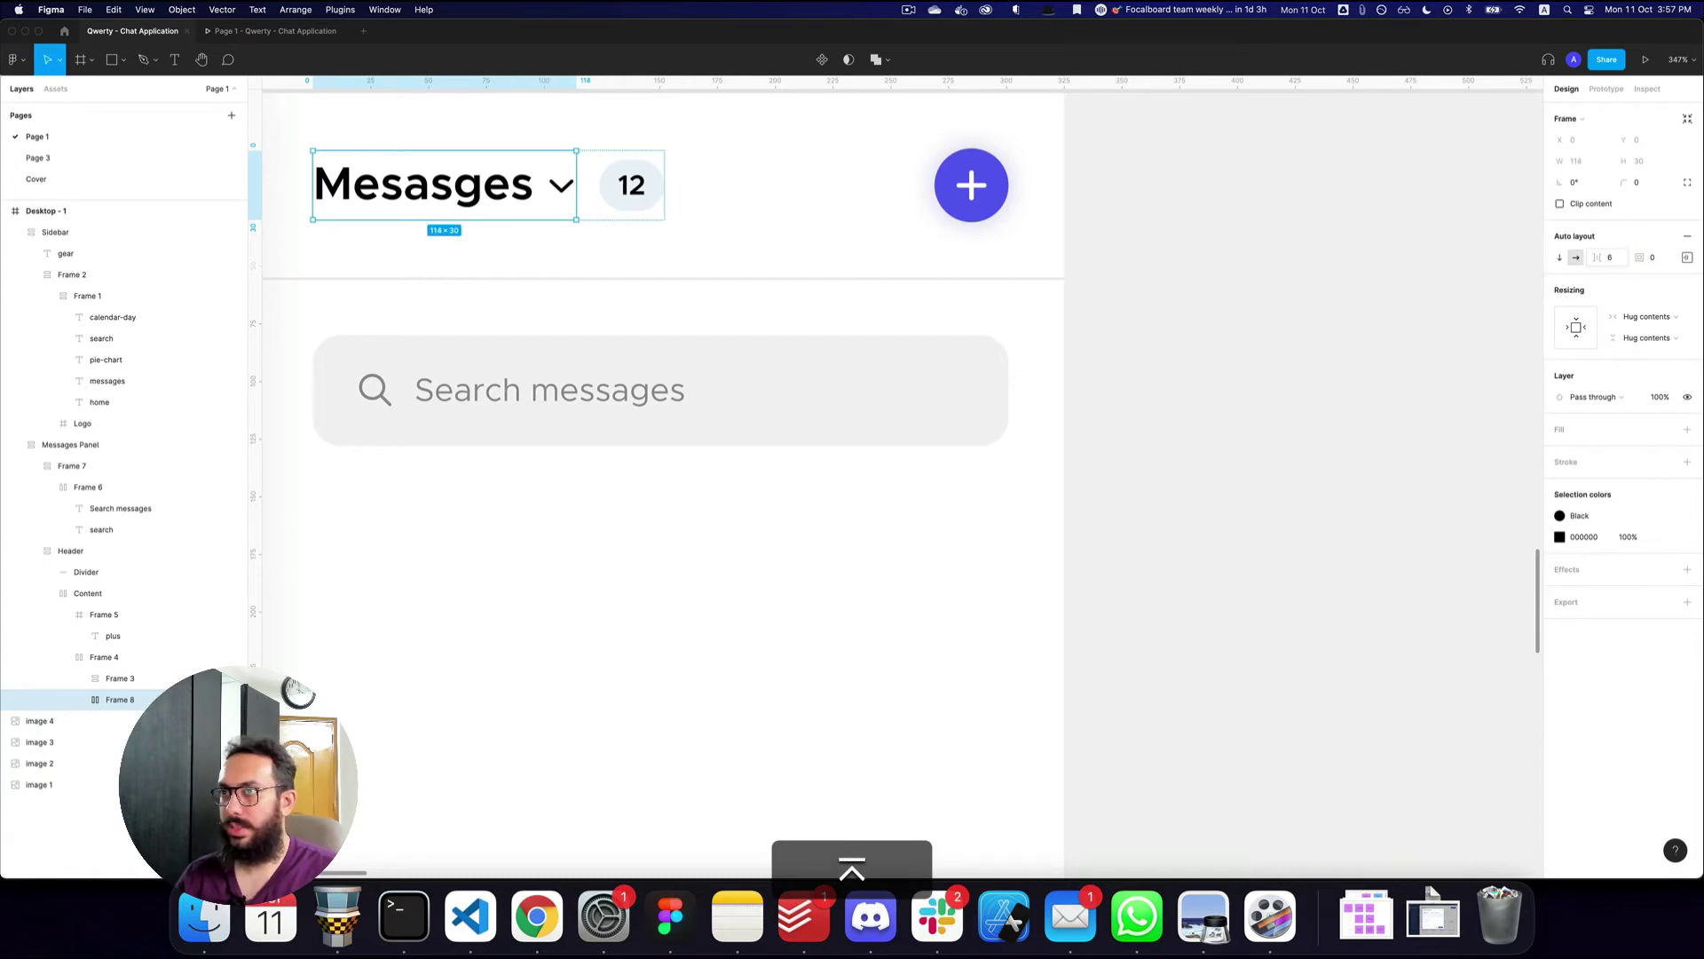
key(super+3)
key(super+2)
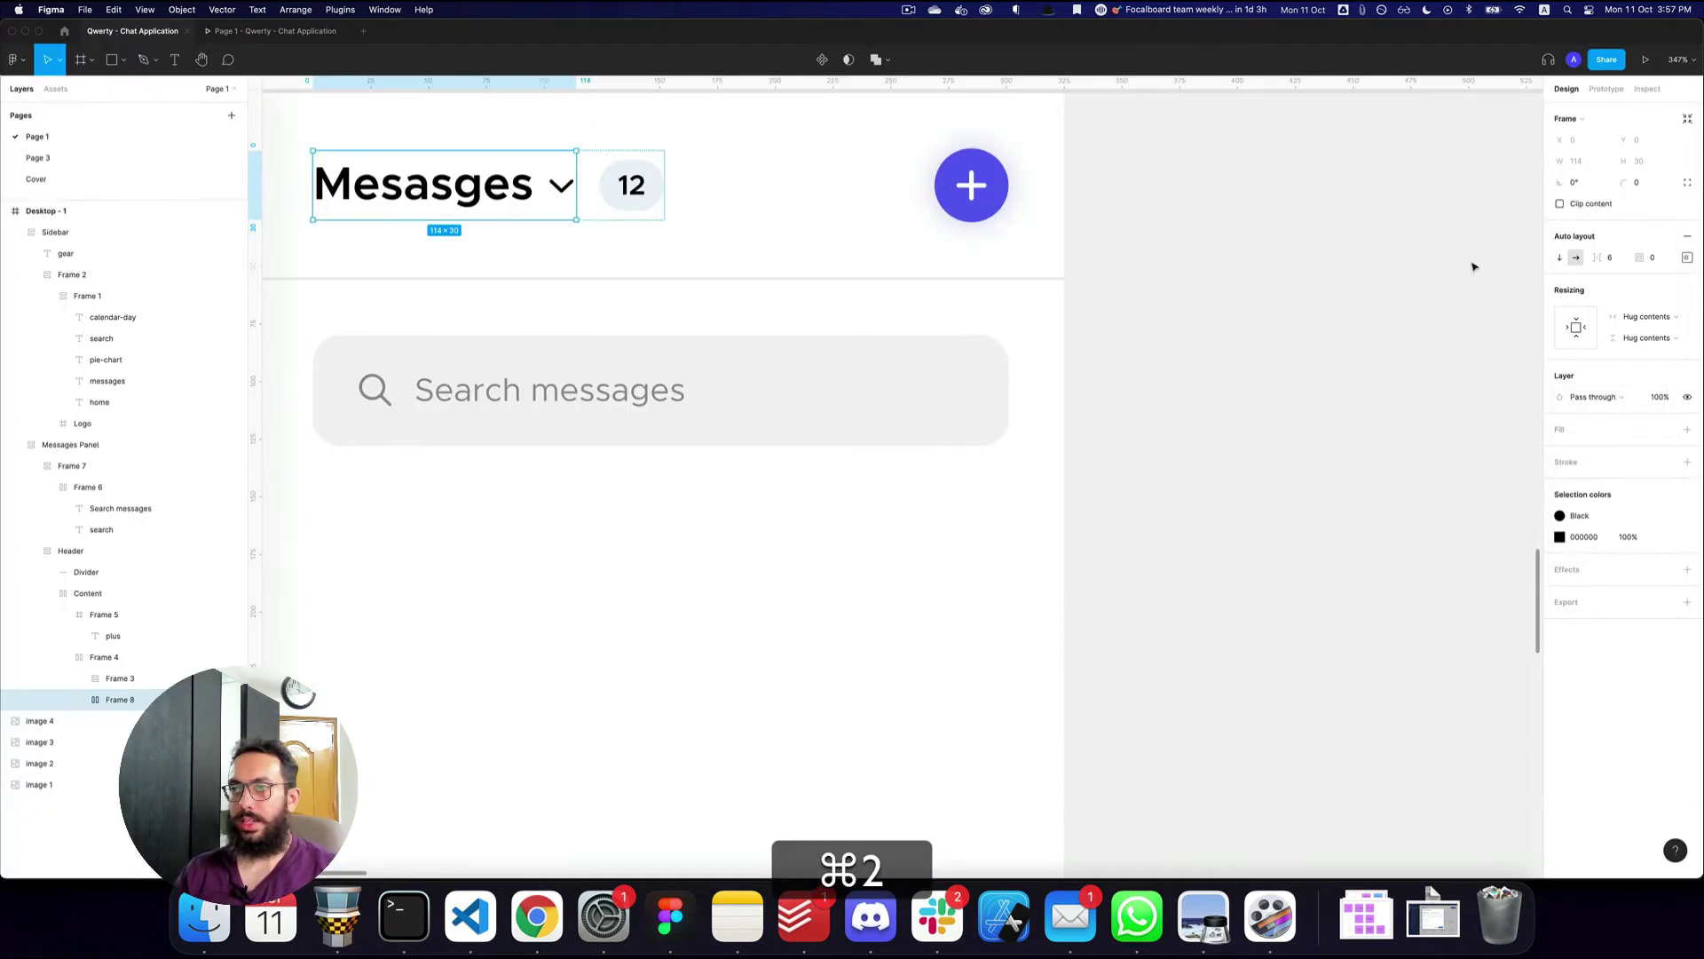
- Draw a frame 82 high below the search bar in the Messages Panel and make it fill the container's width
click(1280, 362)
key(z)
alt+click(1252, 365)
key(space)
drag(1208, 452, 1037, 382)
key(a)
drag(791, 409, 934, 480)
click(1592, 306)
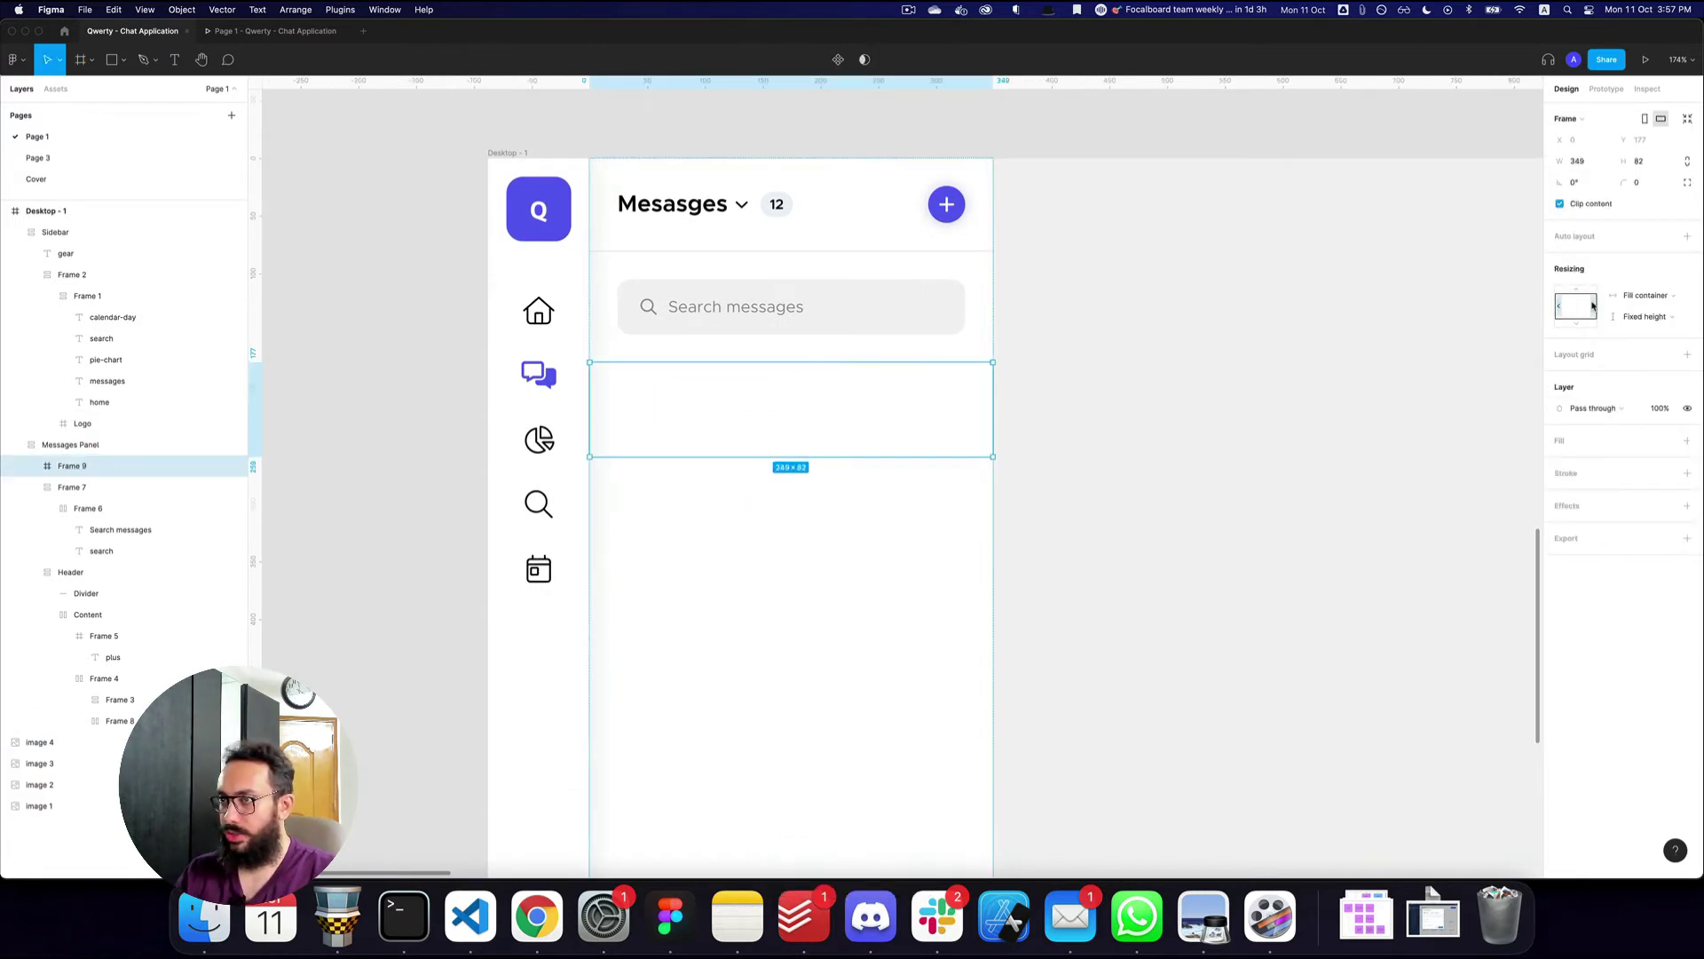
- Draw a square frame near the start of the new row frame and size it to 48 × 48
key(o)
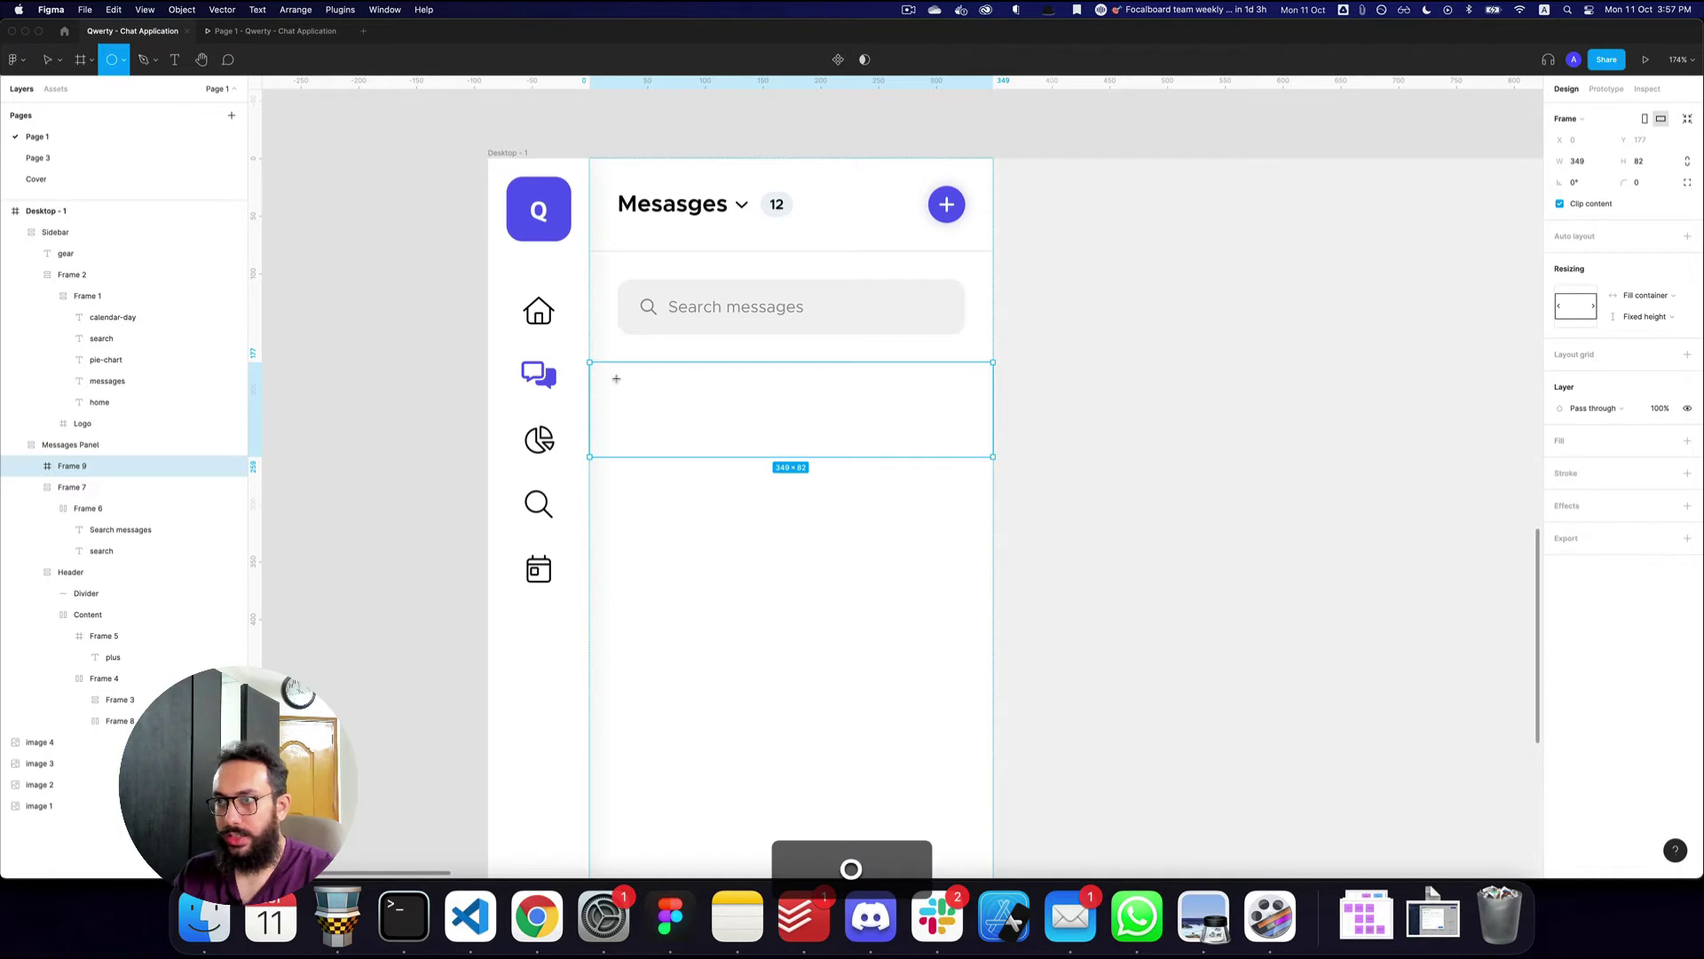
key(a)
drag(610, 382, 675, 443)
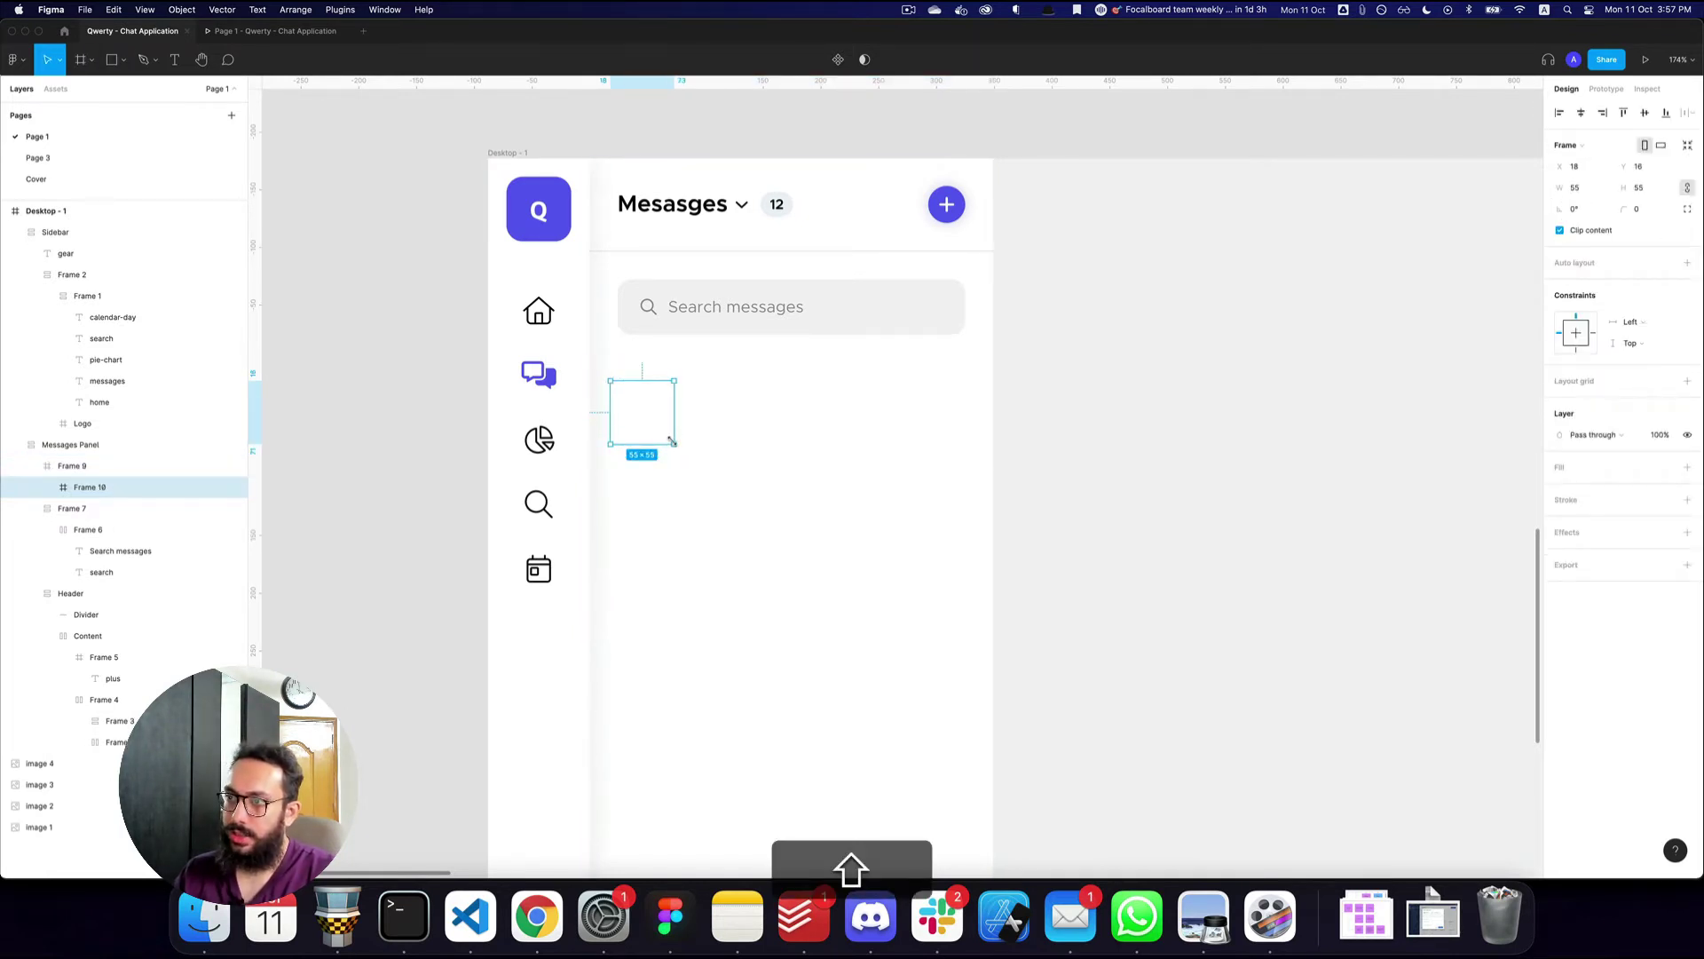
click(707, 412)
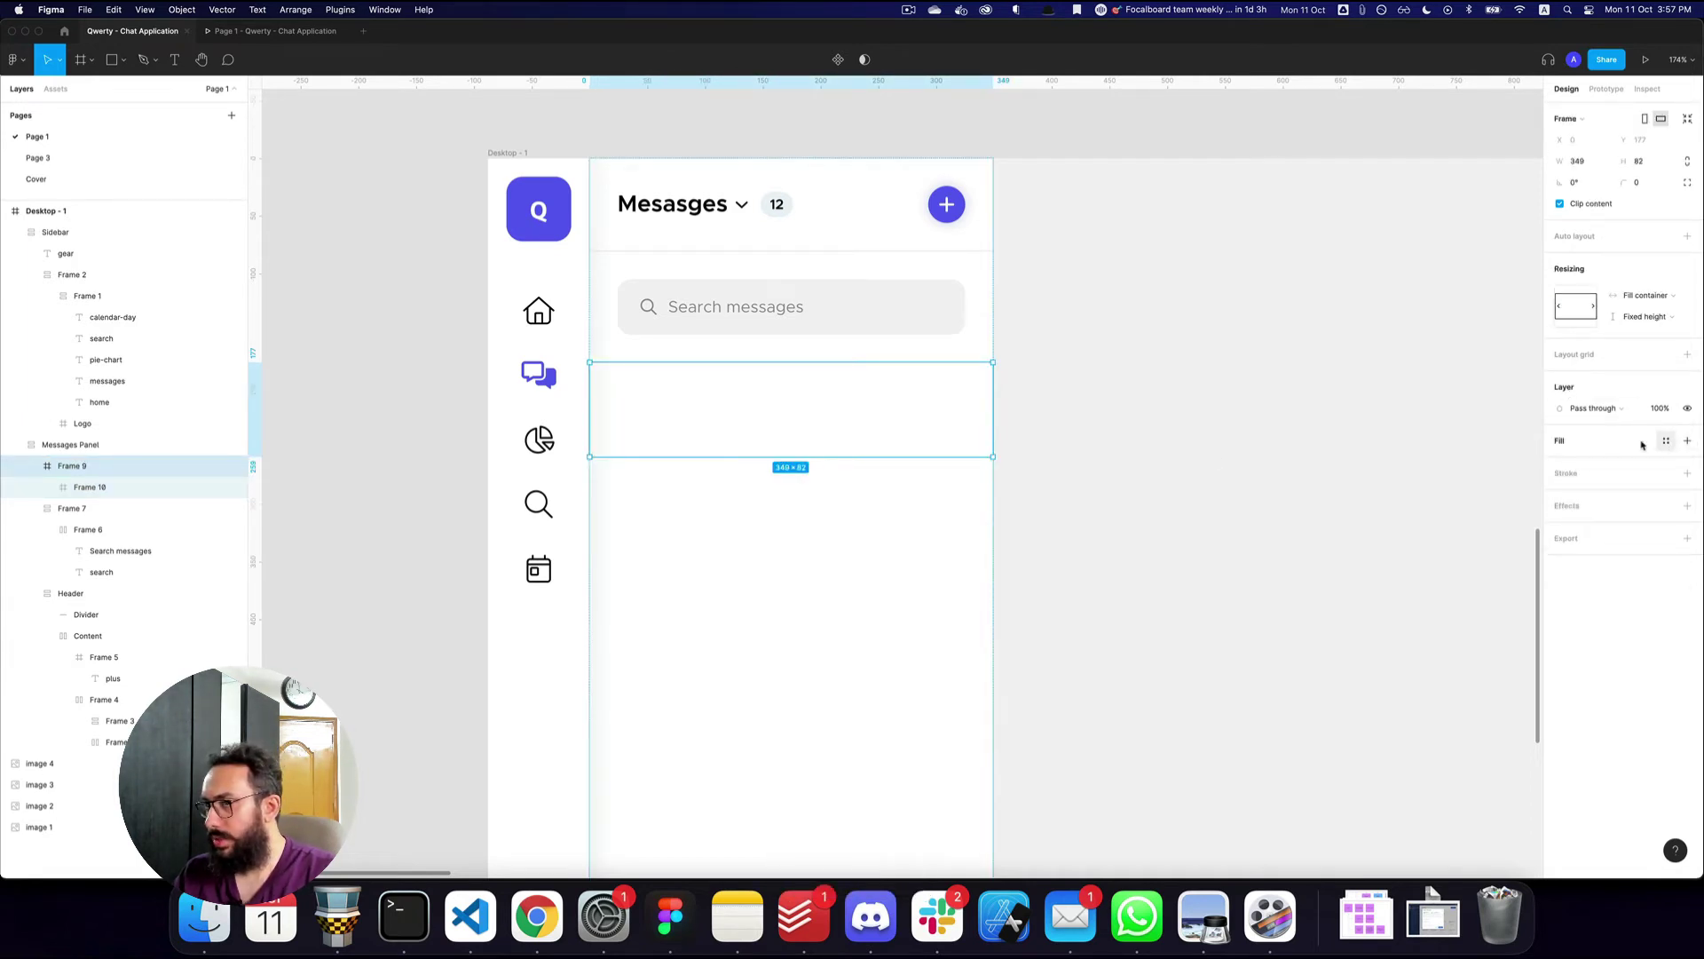
click(632, 407)
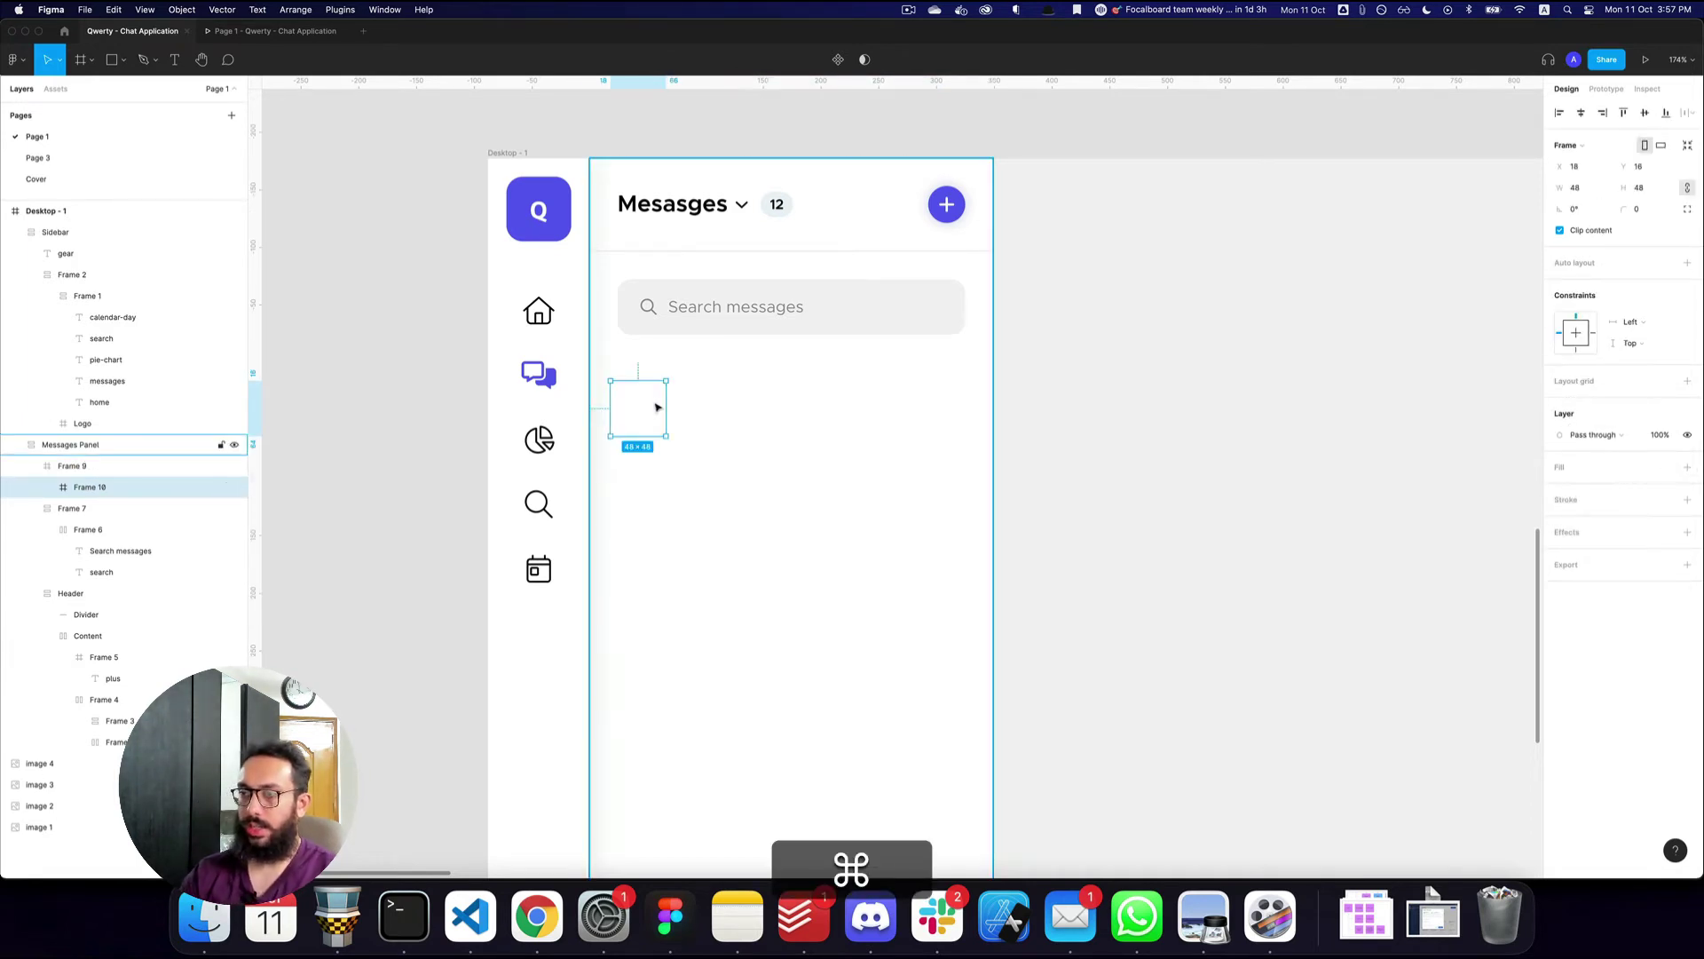
- Add a solid fill of CCC to the 48 × 48 square frame and deselect it
key(super+p)
key(super+Escape)
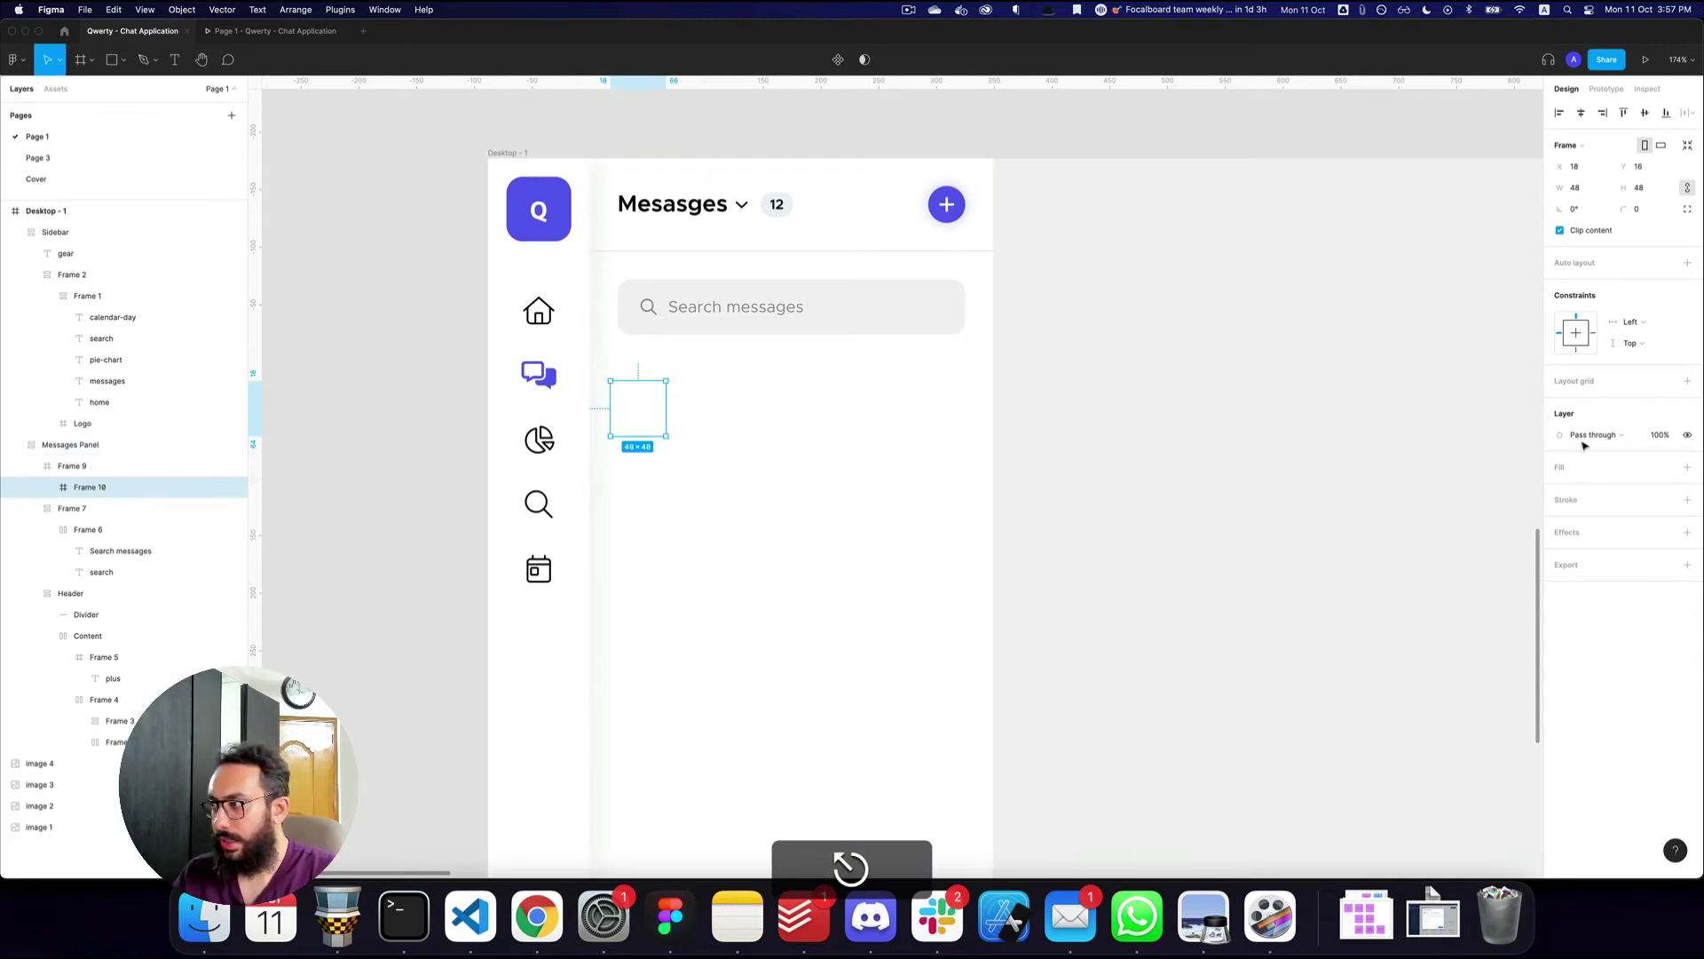
click(1688, 467)
click(1561, 490)
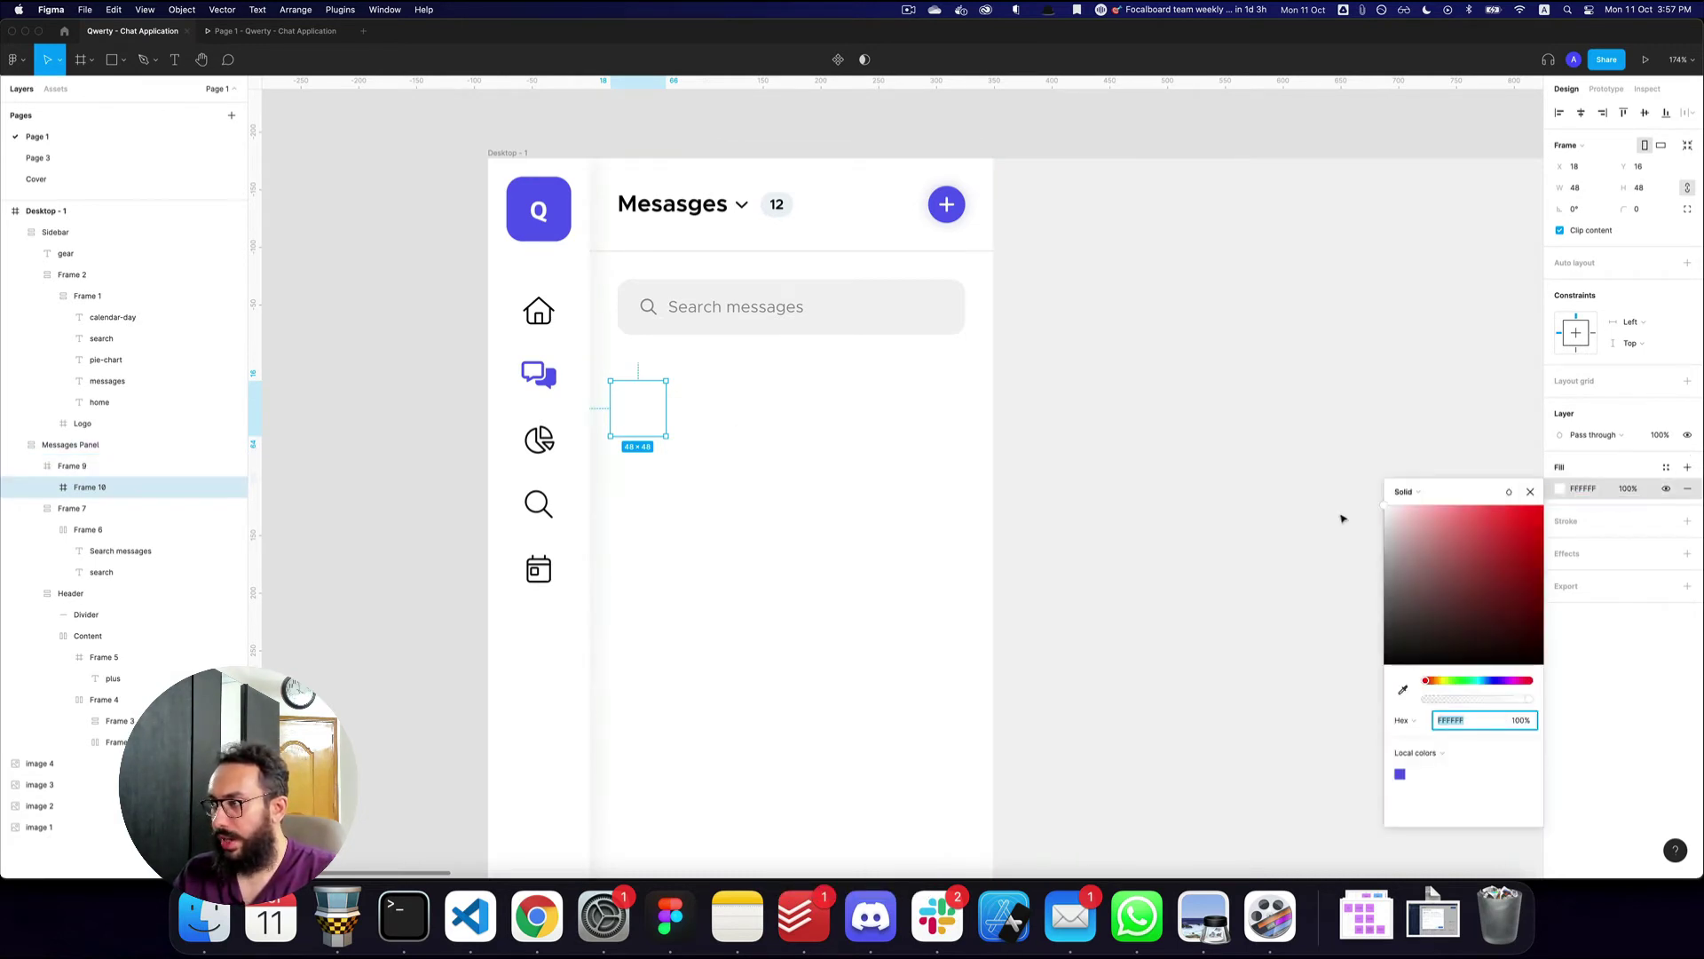
text(ccc)
key(Return)
click(1337, 538)
- Add a text layer reading "Full name here" beside the grey square in the message row
key(z)
click(706, 403)
key(t)
click(699, 397)
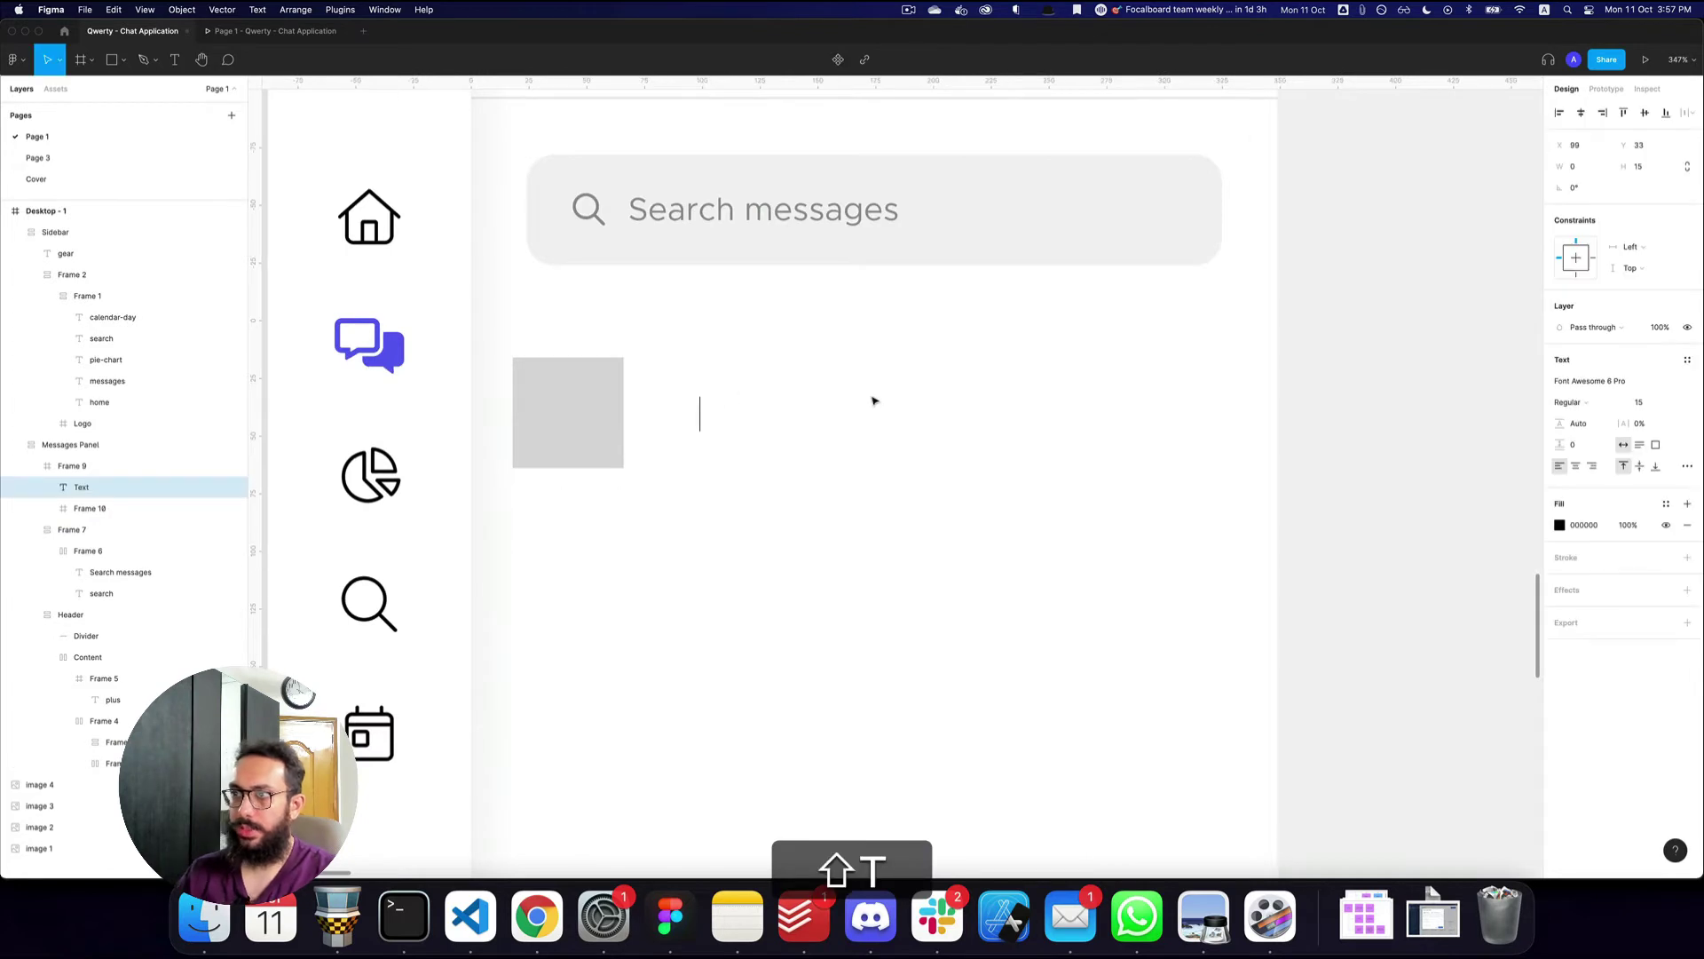
text(En)
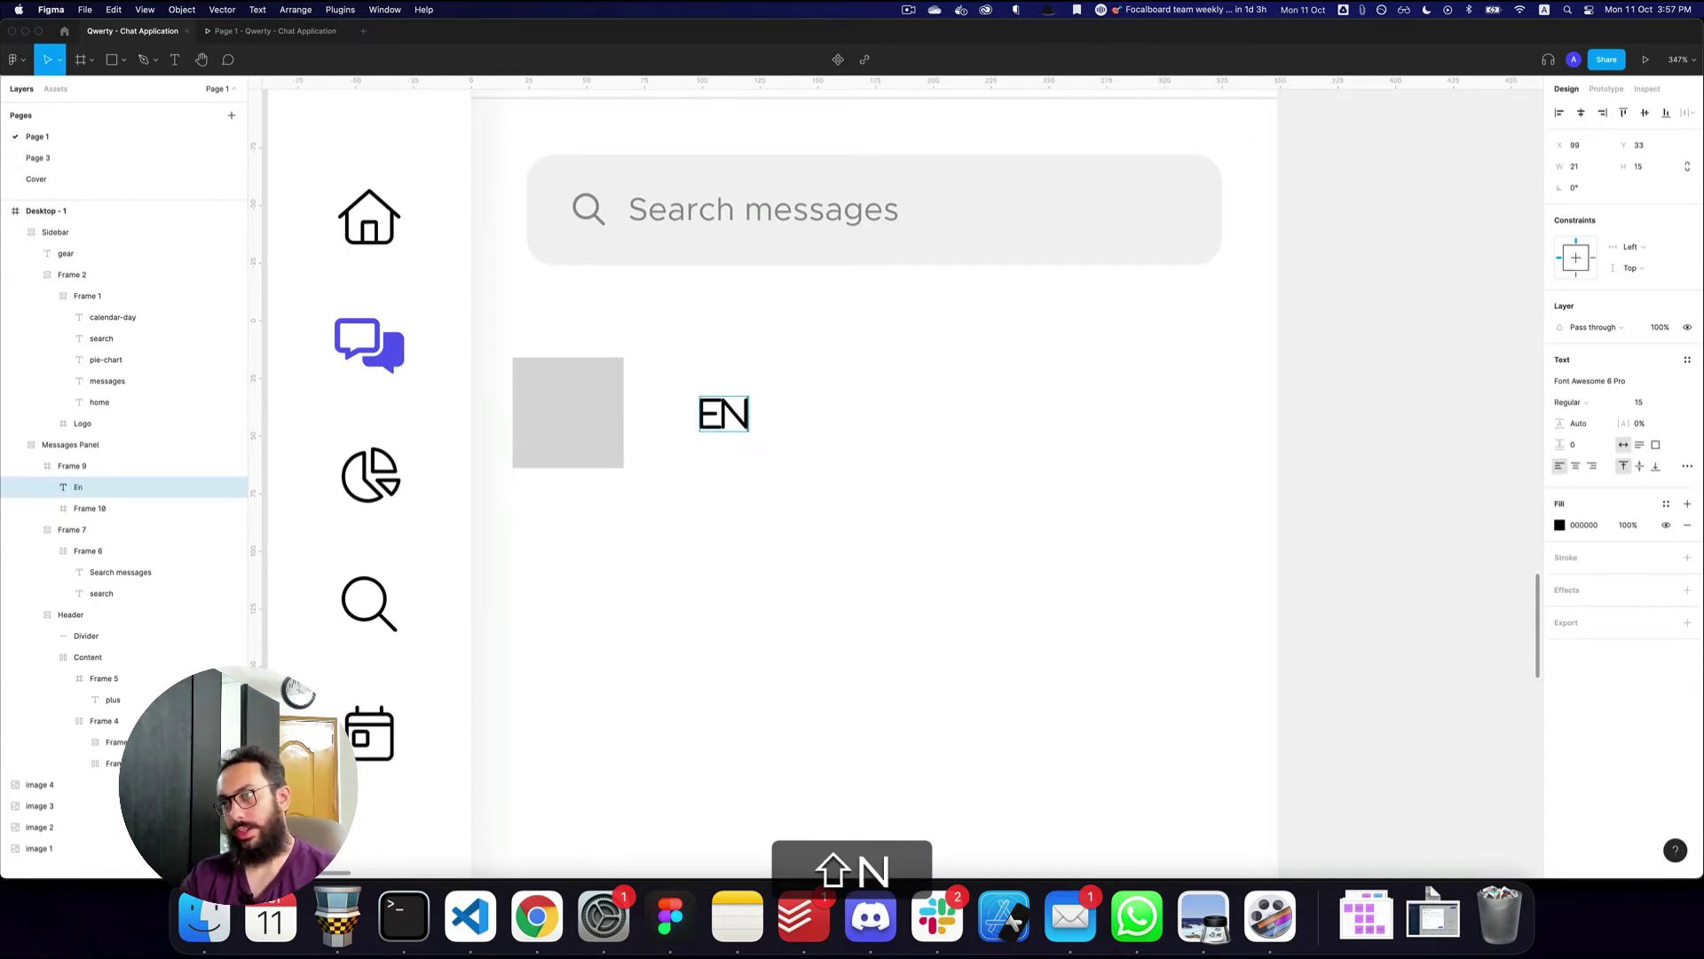
text(ter yu)
key(super+a)
text(FIr)
key(BackSpace)
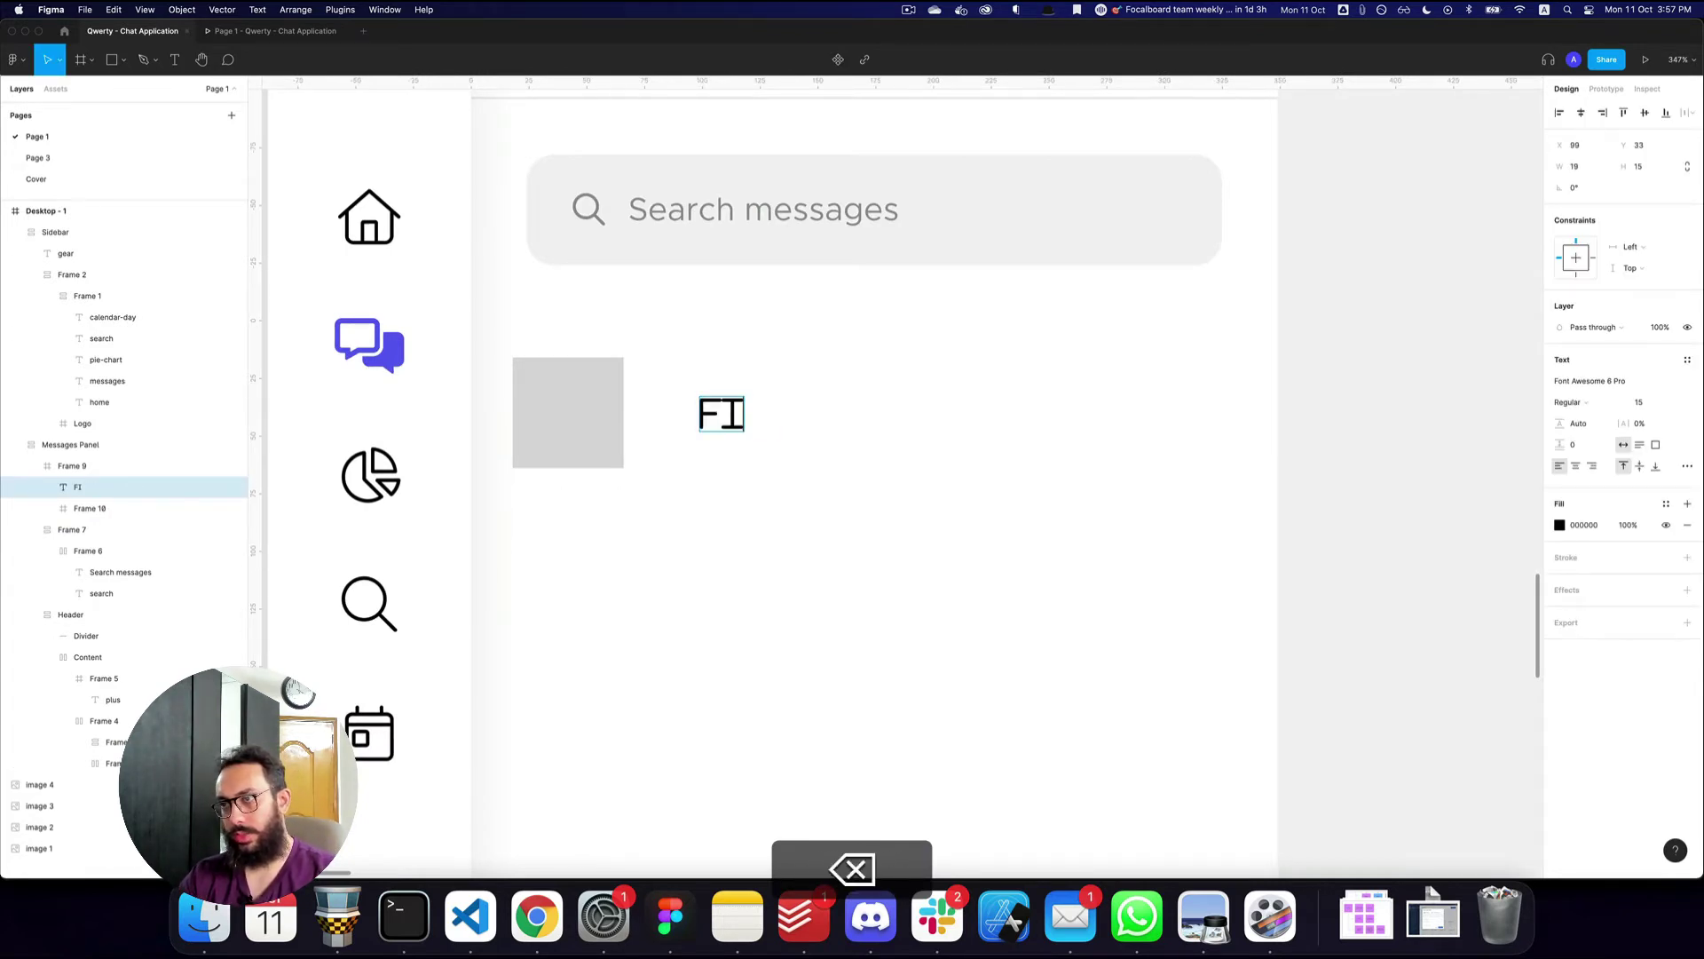
text(ull name here)
key(Escape)
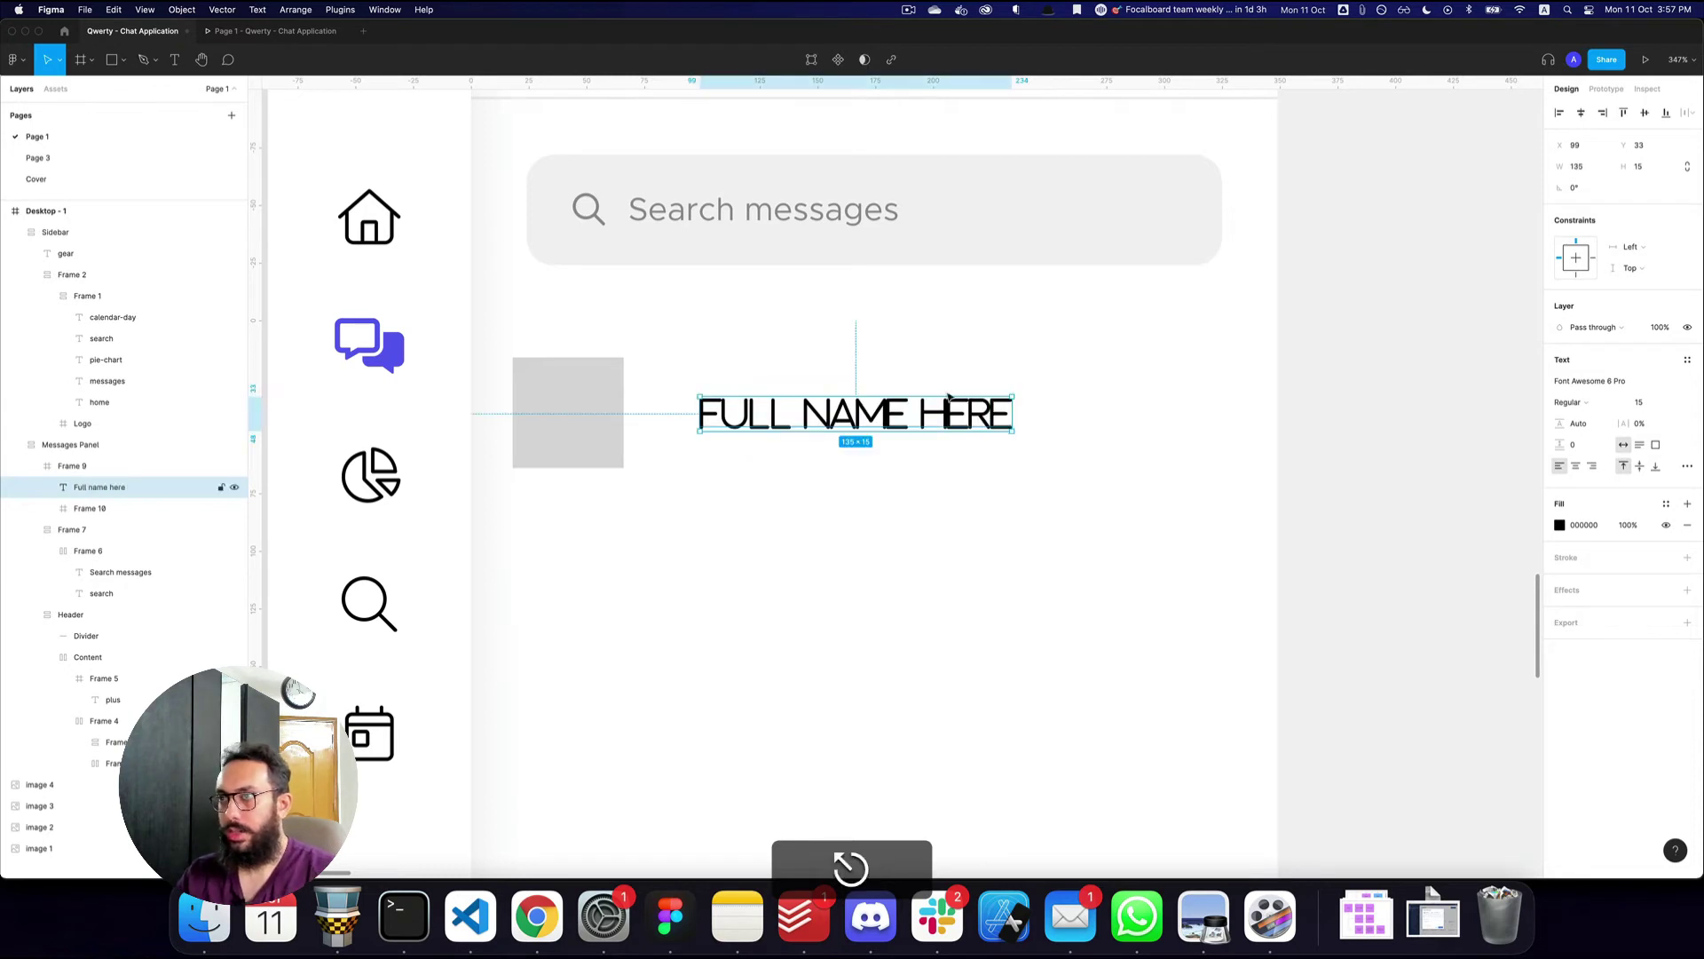
- Copy the text properties of "Search messages" and paste them onto the "Full name here" text
super+click(809, 220)
key(super+alt+c)
super+click(846, 416)
key(alt+super+v)
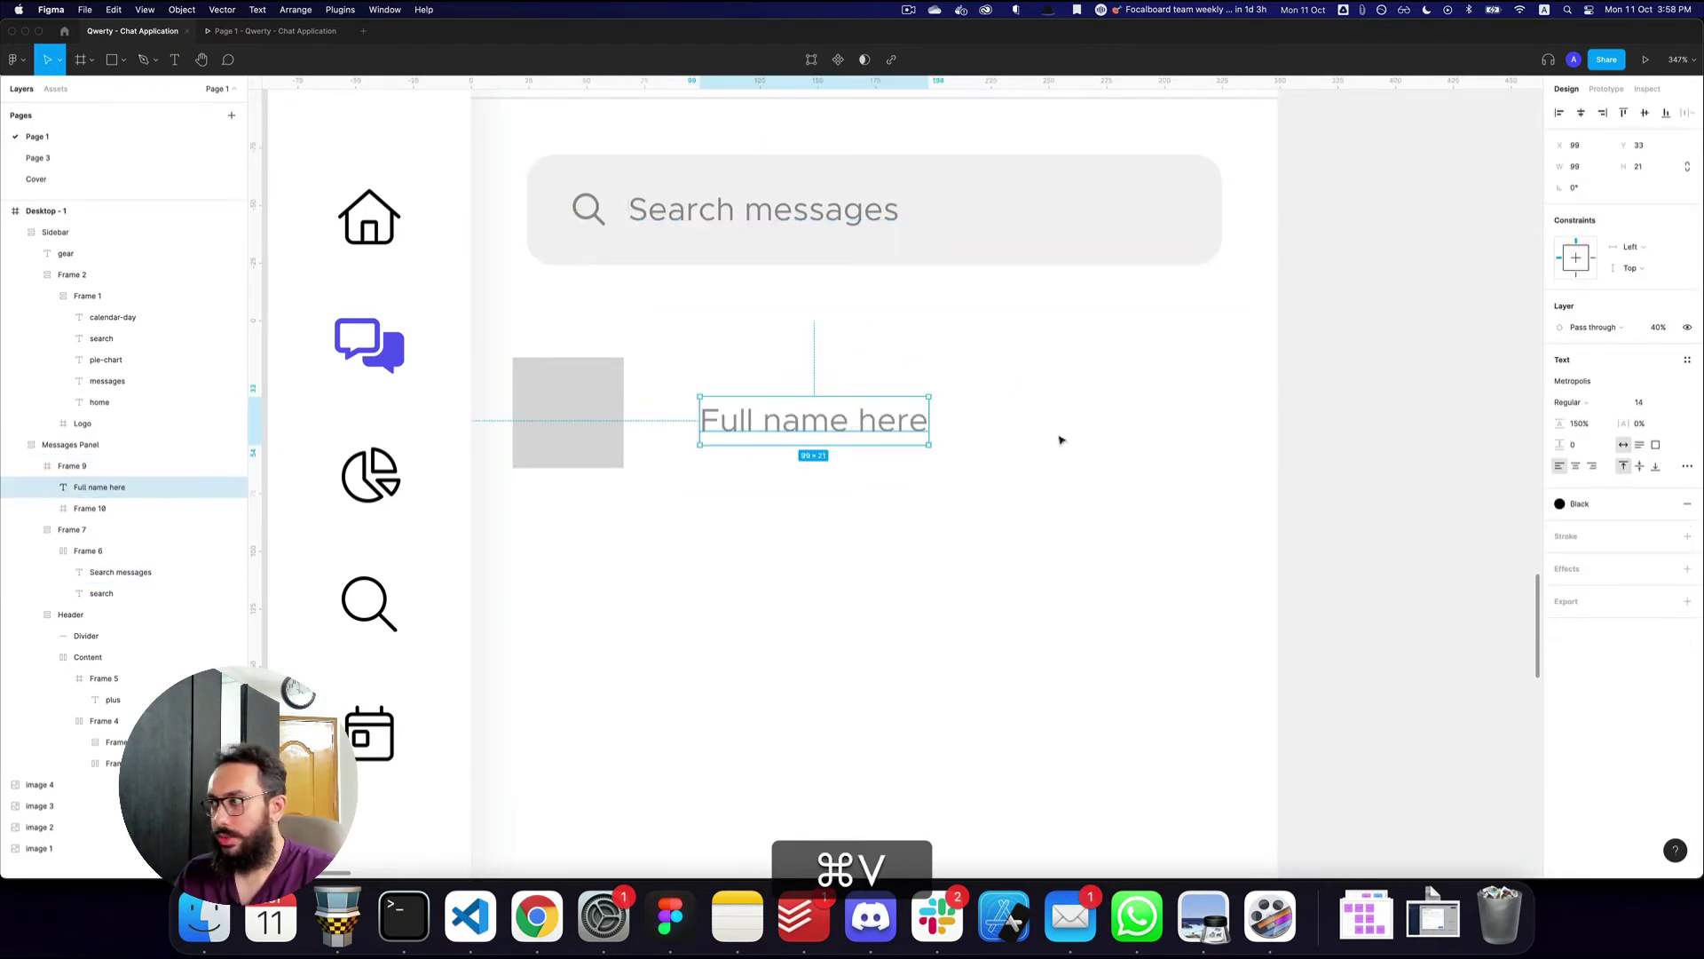
- Set the "Full name here" text to size 16 and Semi Bold weight and check it in the preview
key(Return)
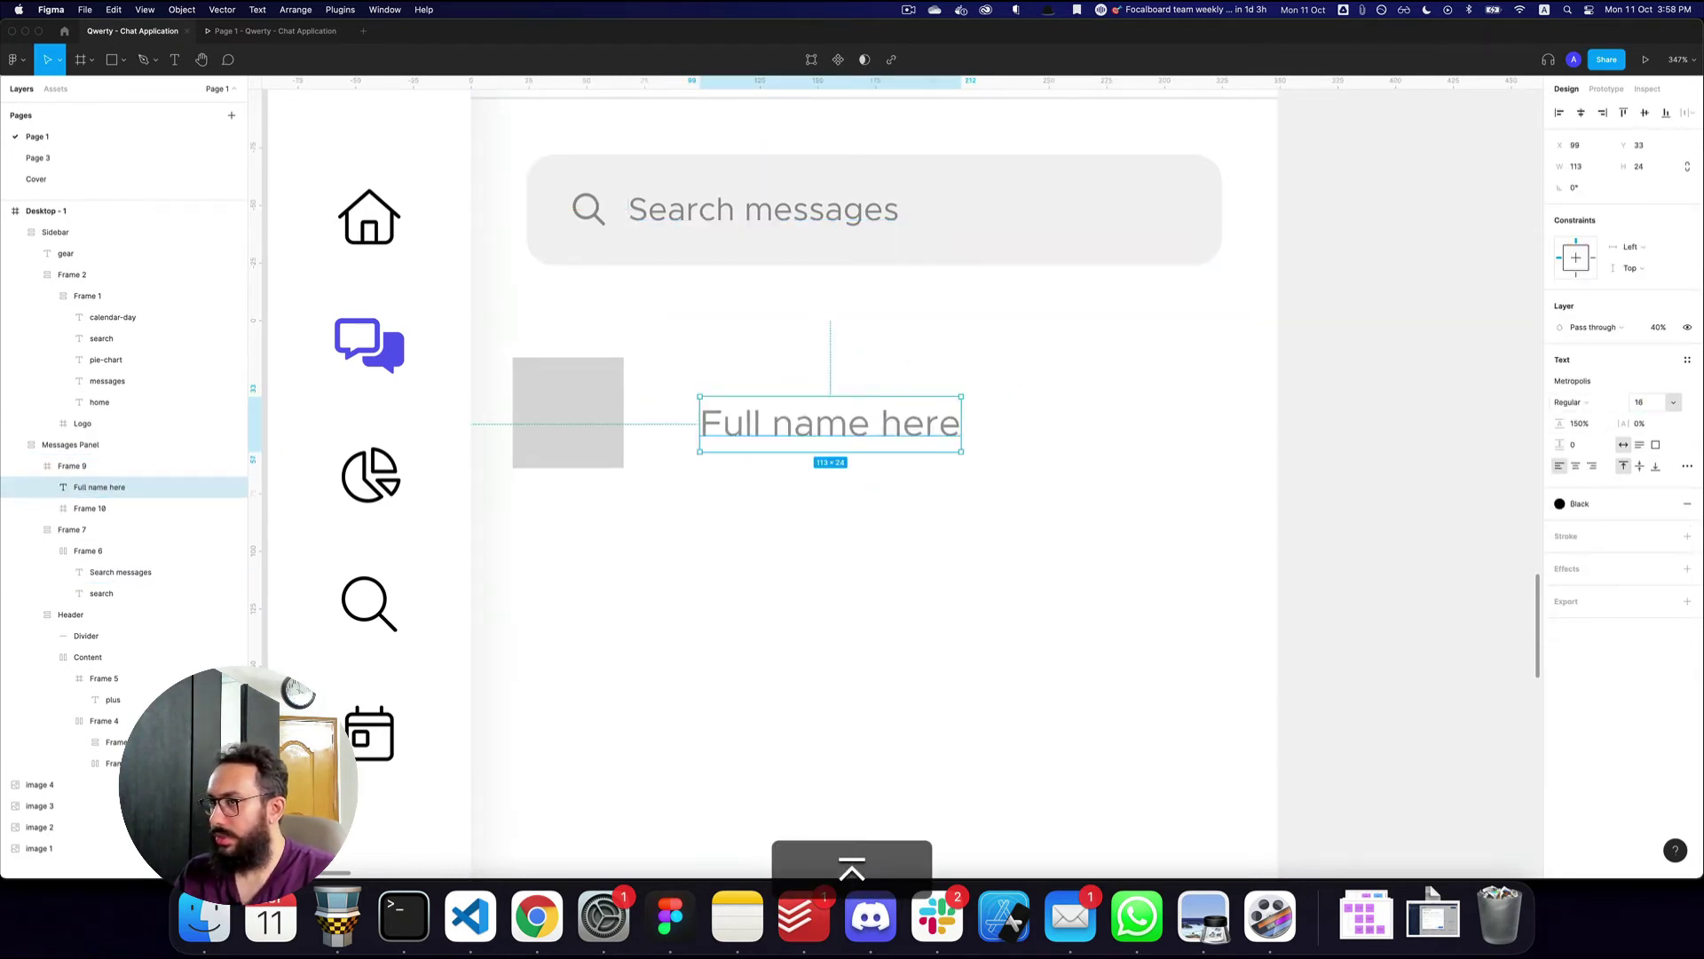
click(1598, 403)
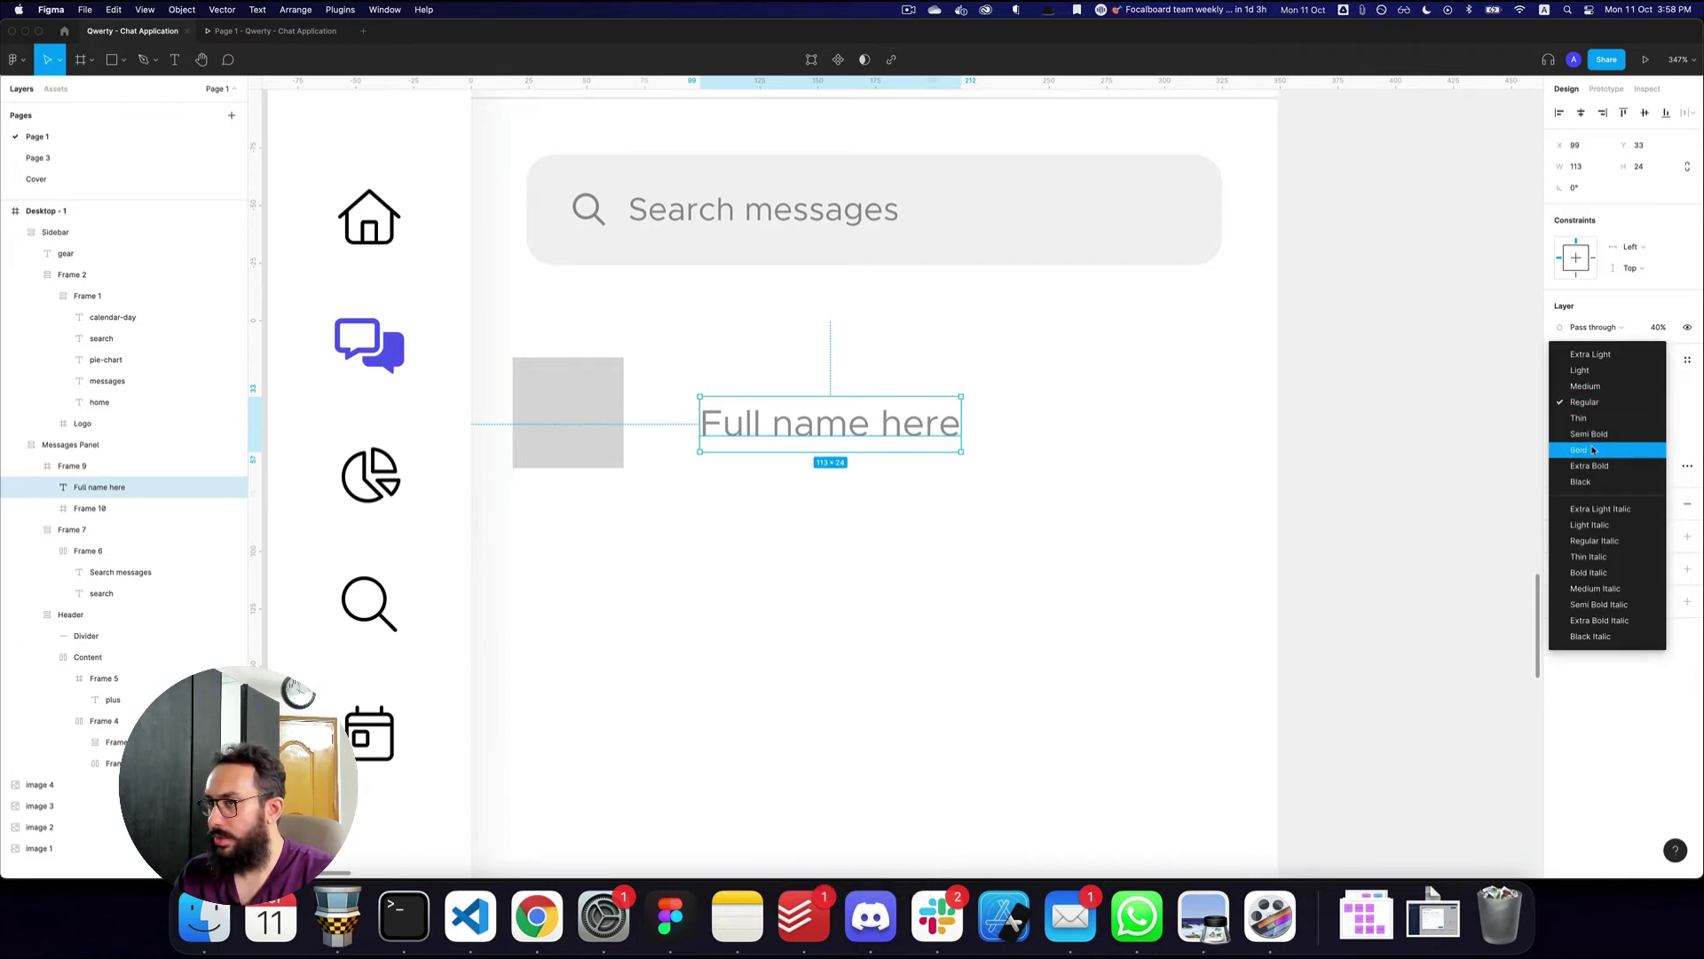
click(1595, 448)
click(1573, 403)
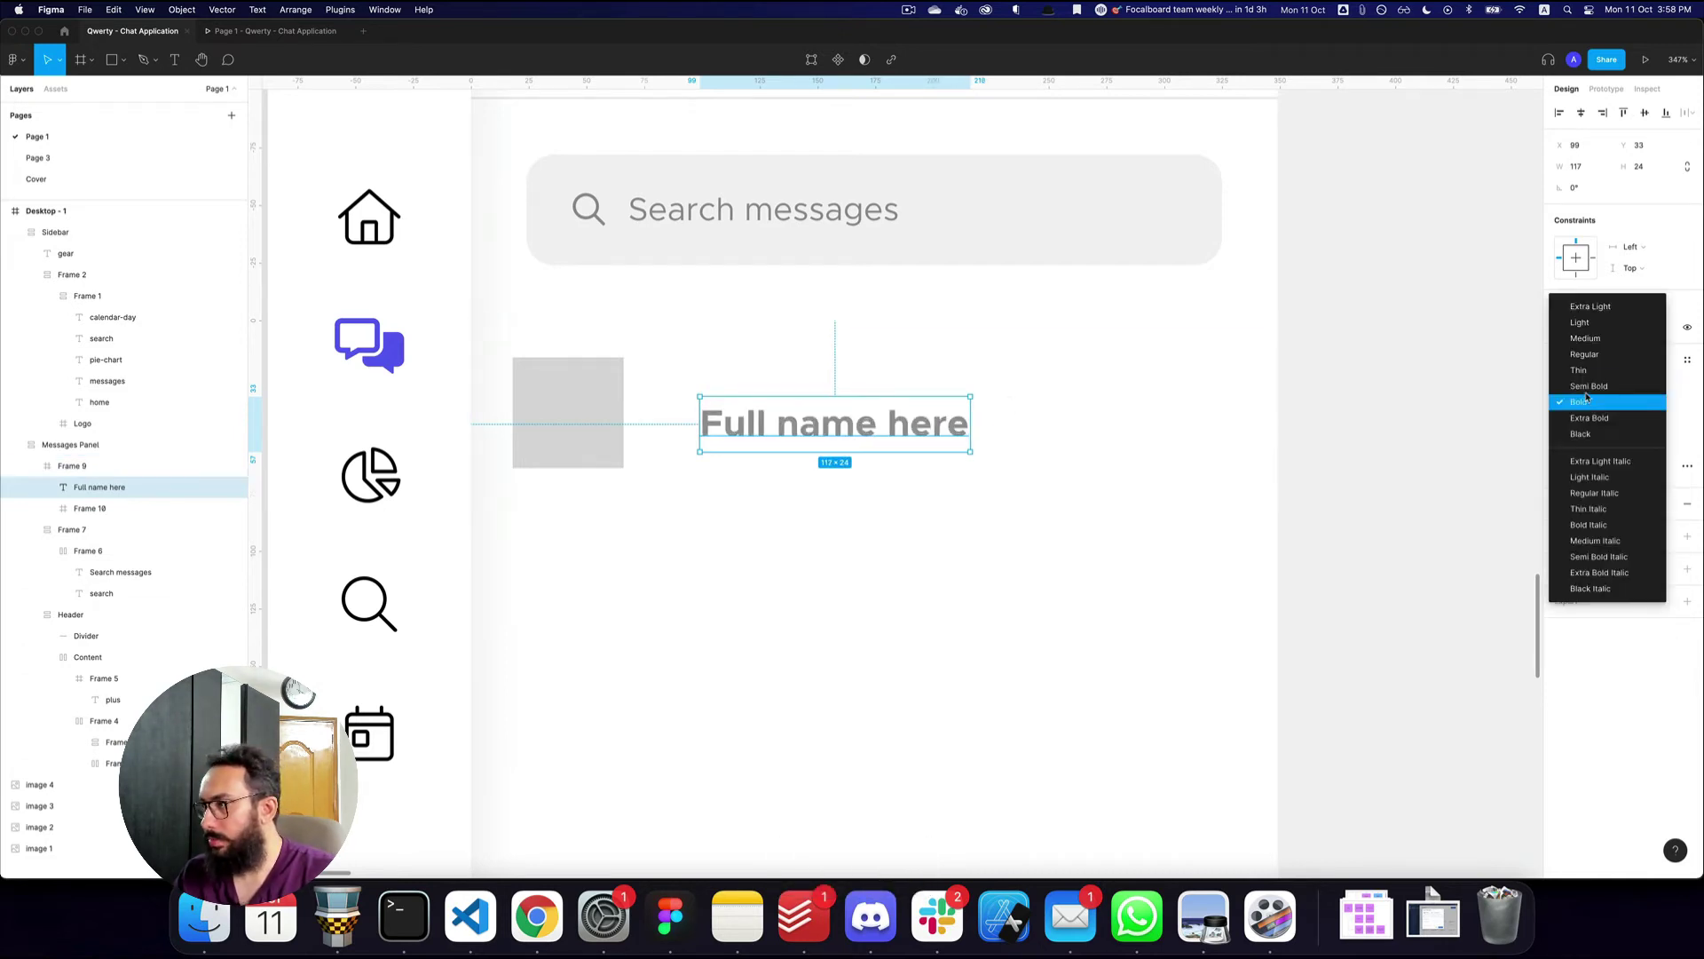
click(1589, 391)
key(super+3)
key(super+2)
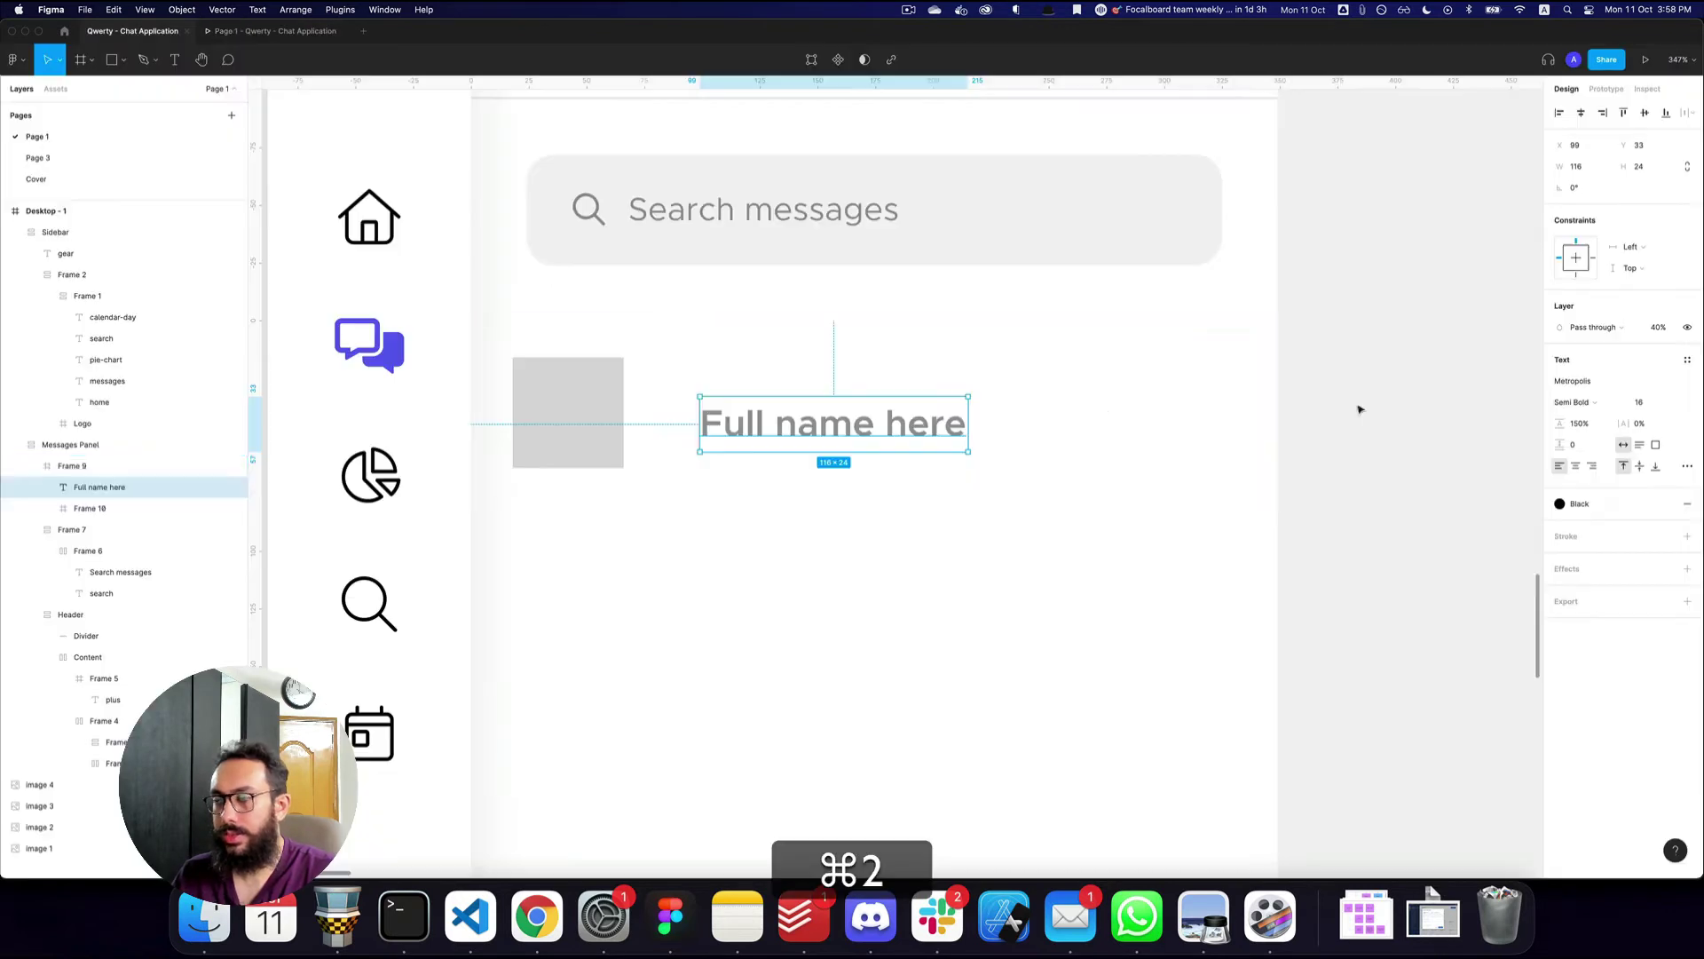
- Duplicate the "Full name here" text, place the copy directly below it and wrap both in a vertical auto layout
key(super+d)
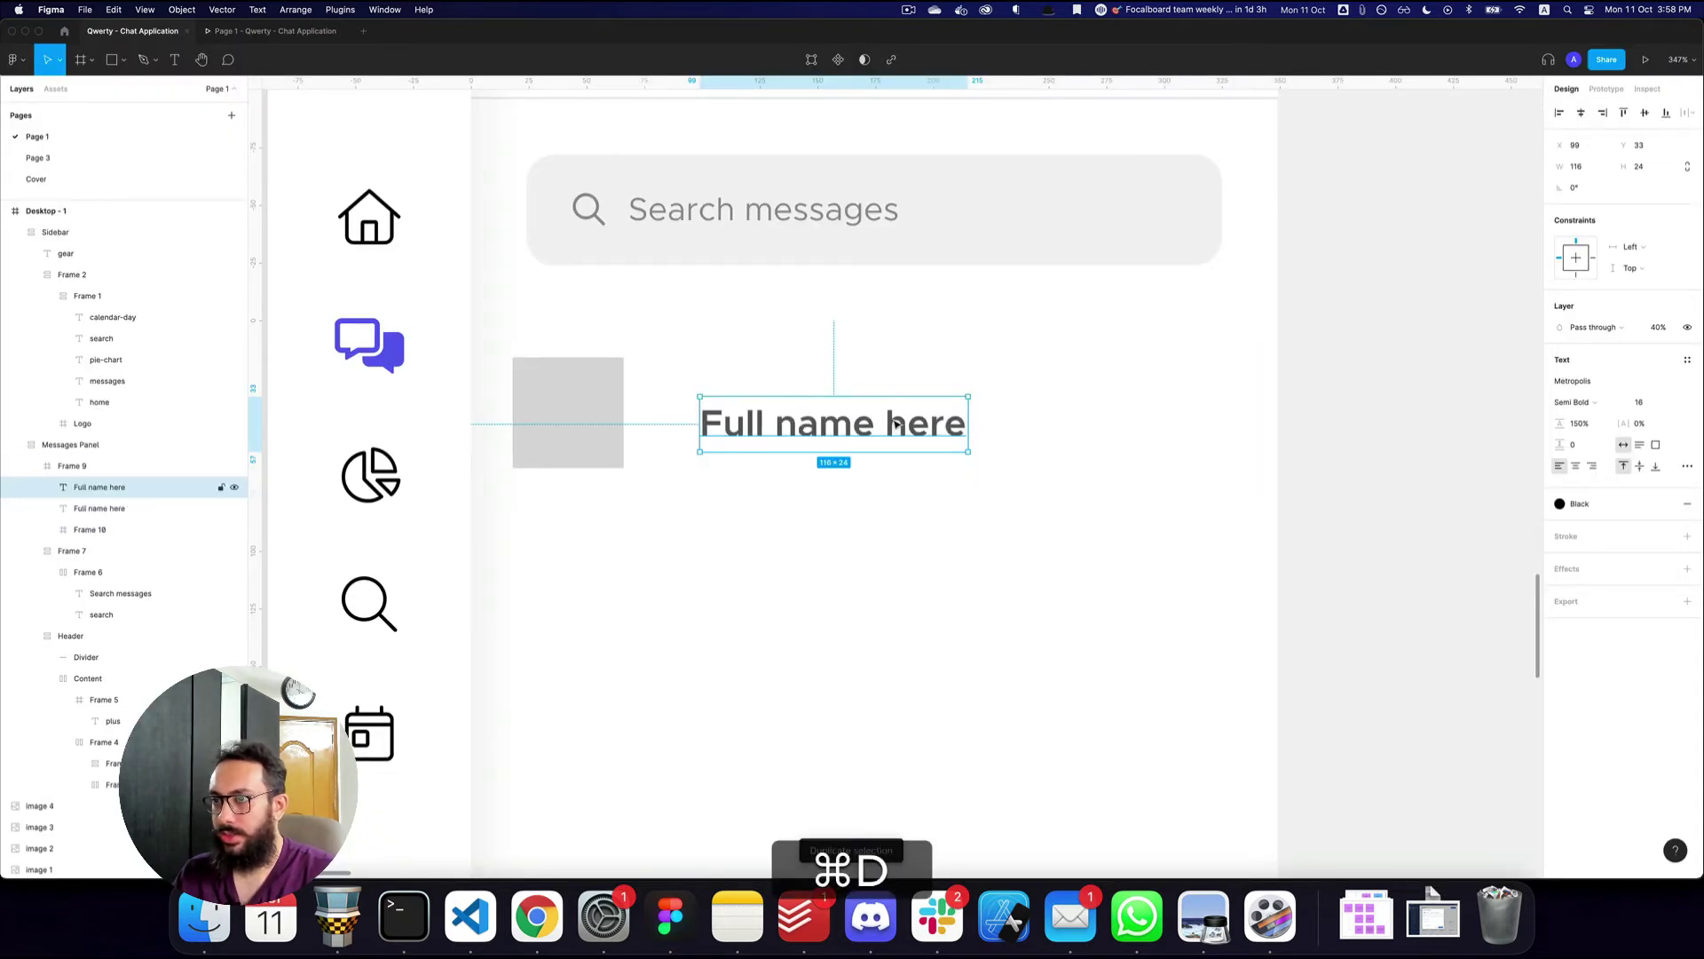
drag(893, 424, 892, 468)
shift+click(870, 426)
key(shift+a)
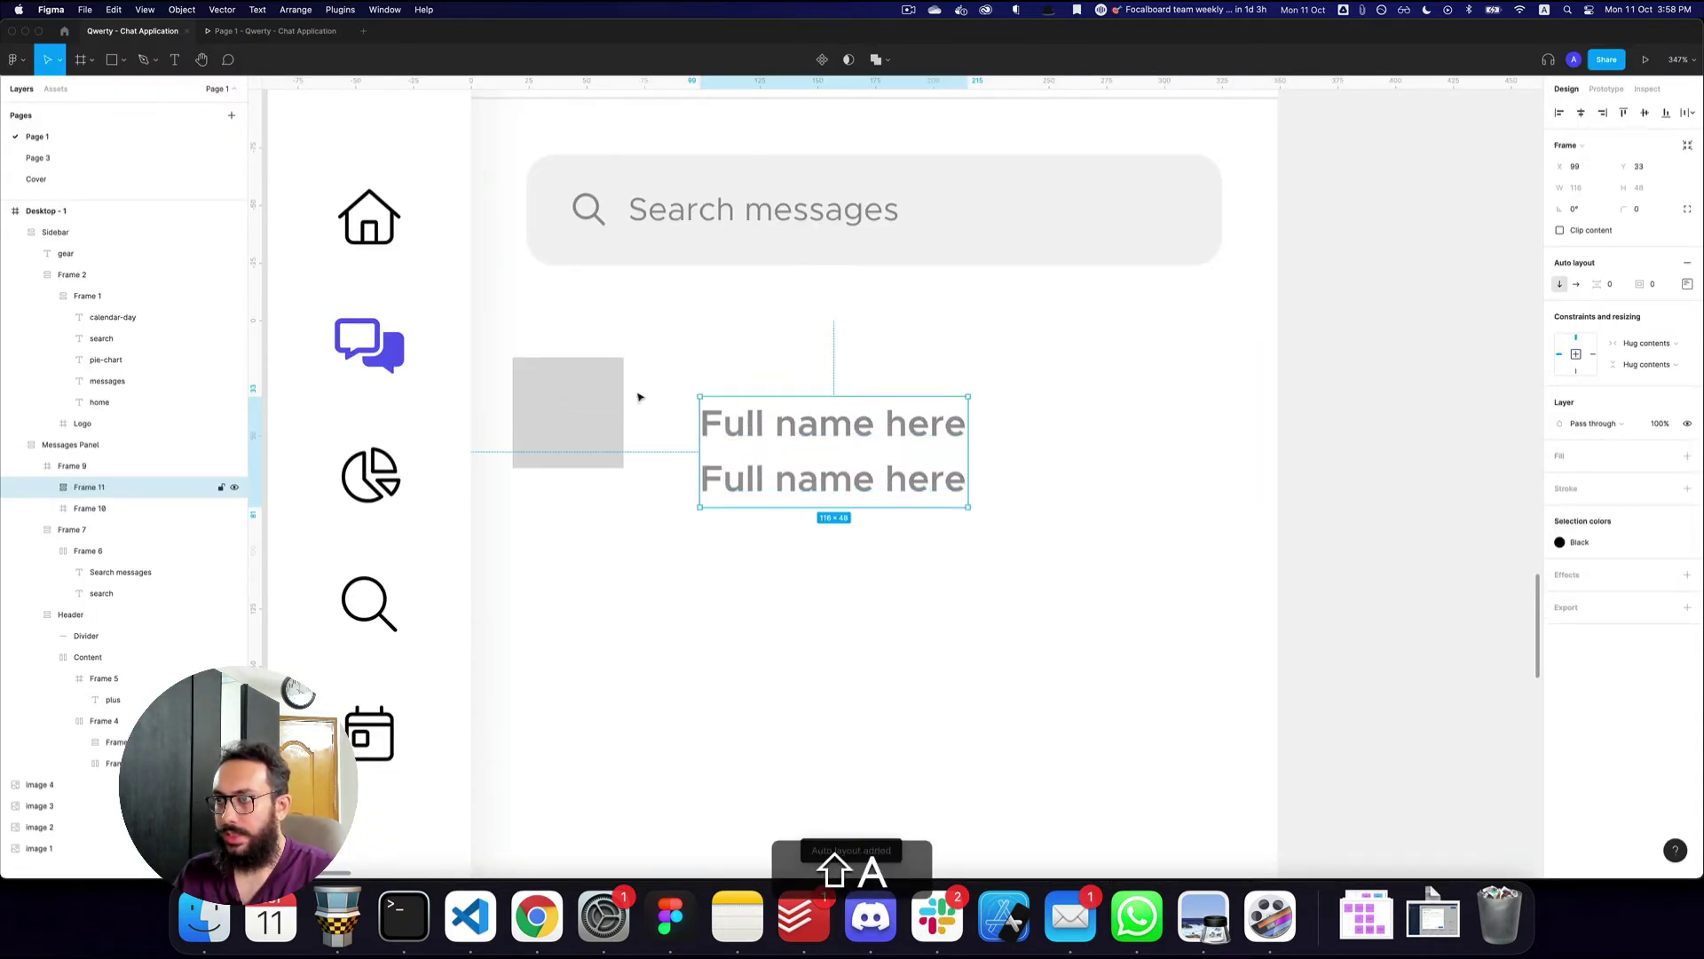
- Combine the grey square and the text stack into a horizontal auto layout with an item spacing of 16
click(613, 404)
shift+click(814, 436)
key(shift+a)
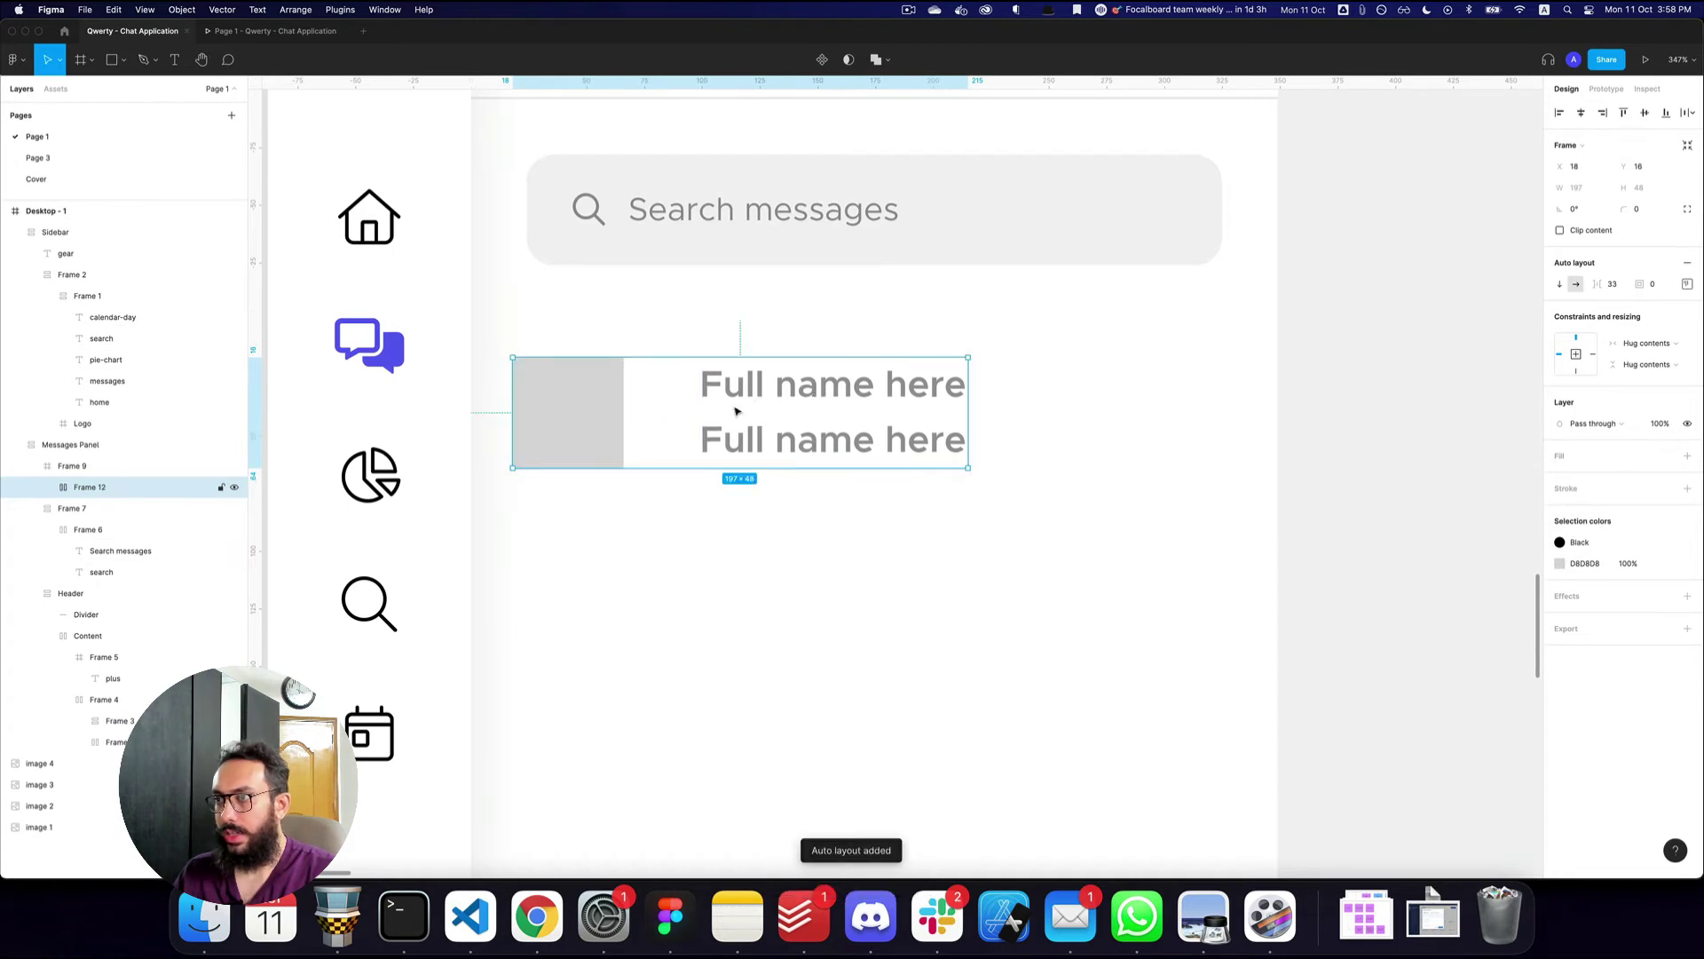
click(1616, 284)
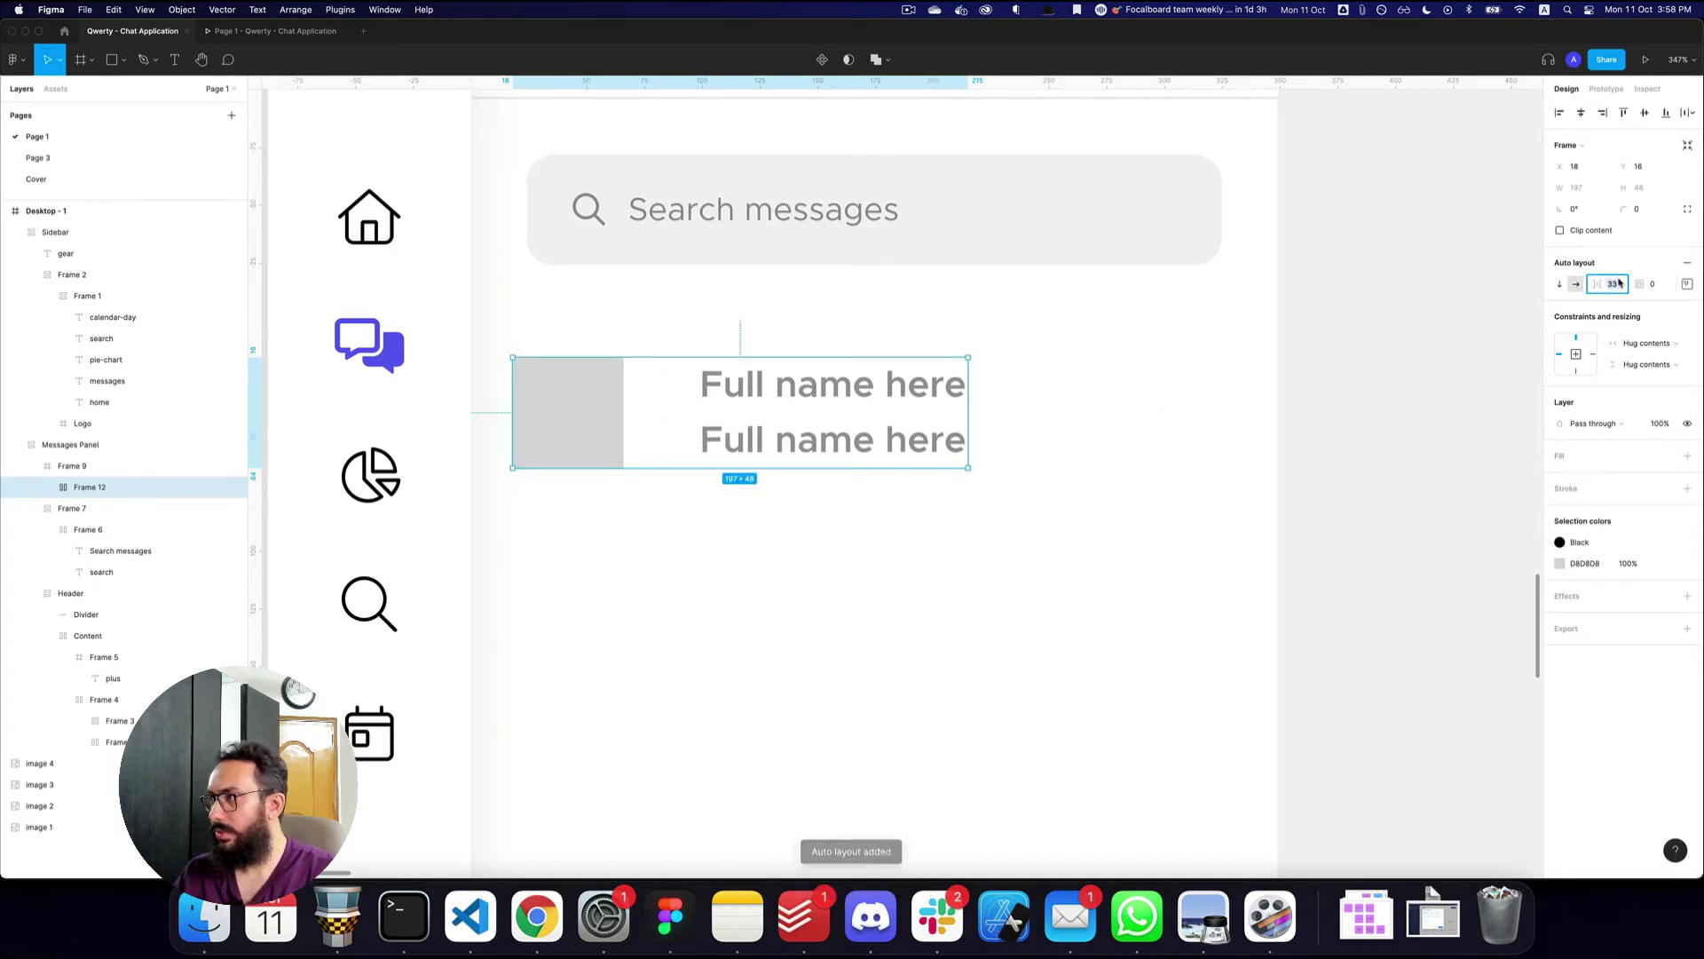
text(16)
key(Return)
- Change the lower text line of the stack to "Enter your message here"
super+click(789, 443)
super+double_click(789, 444)
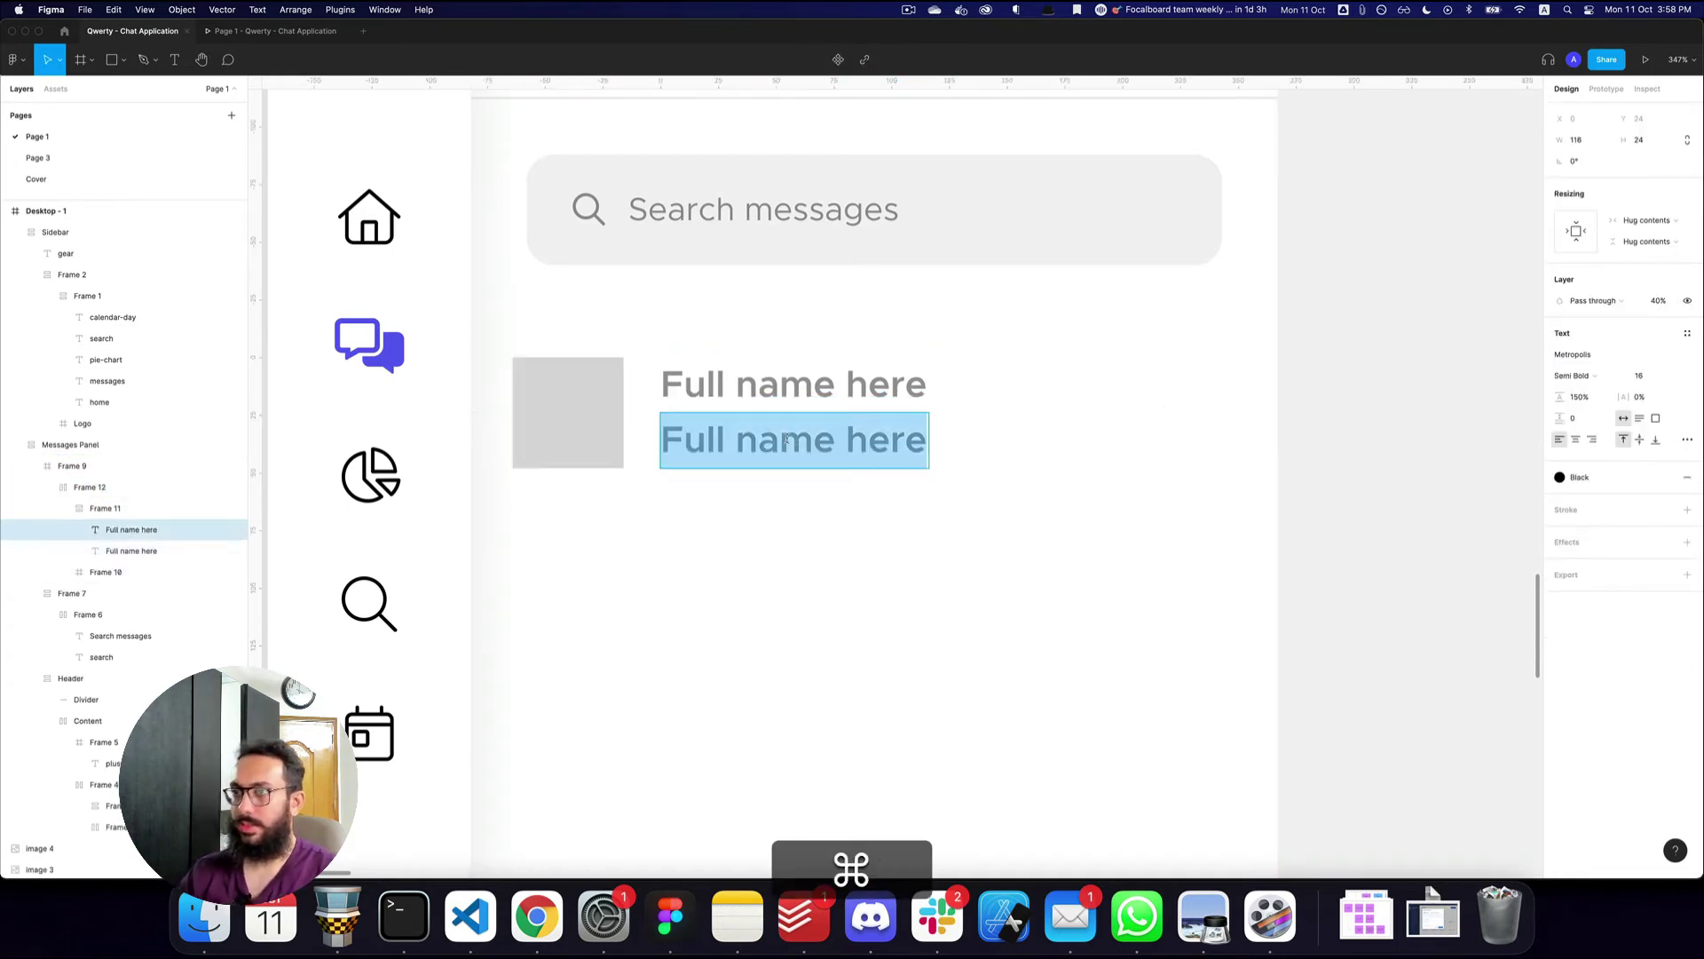
text(Enter your message here)
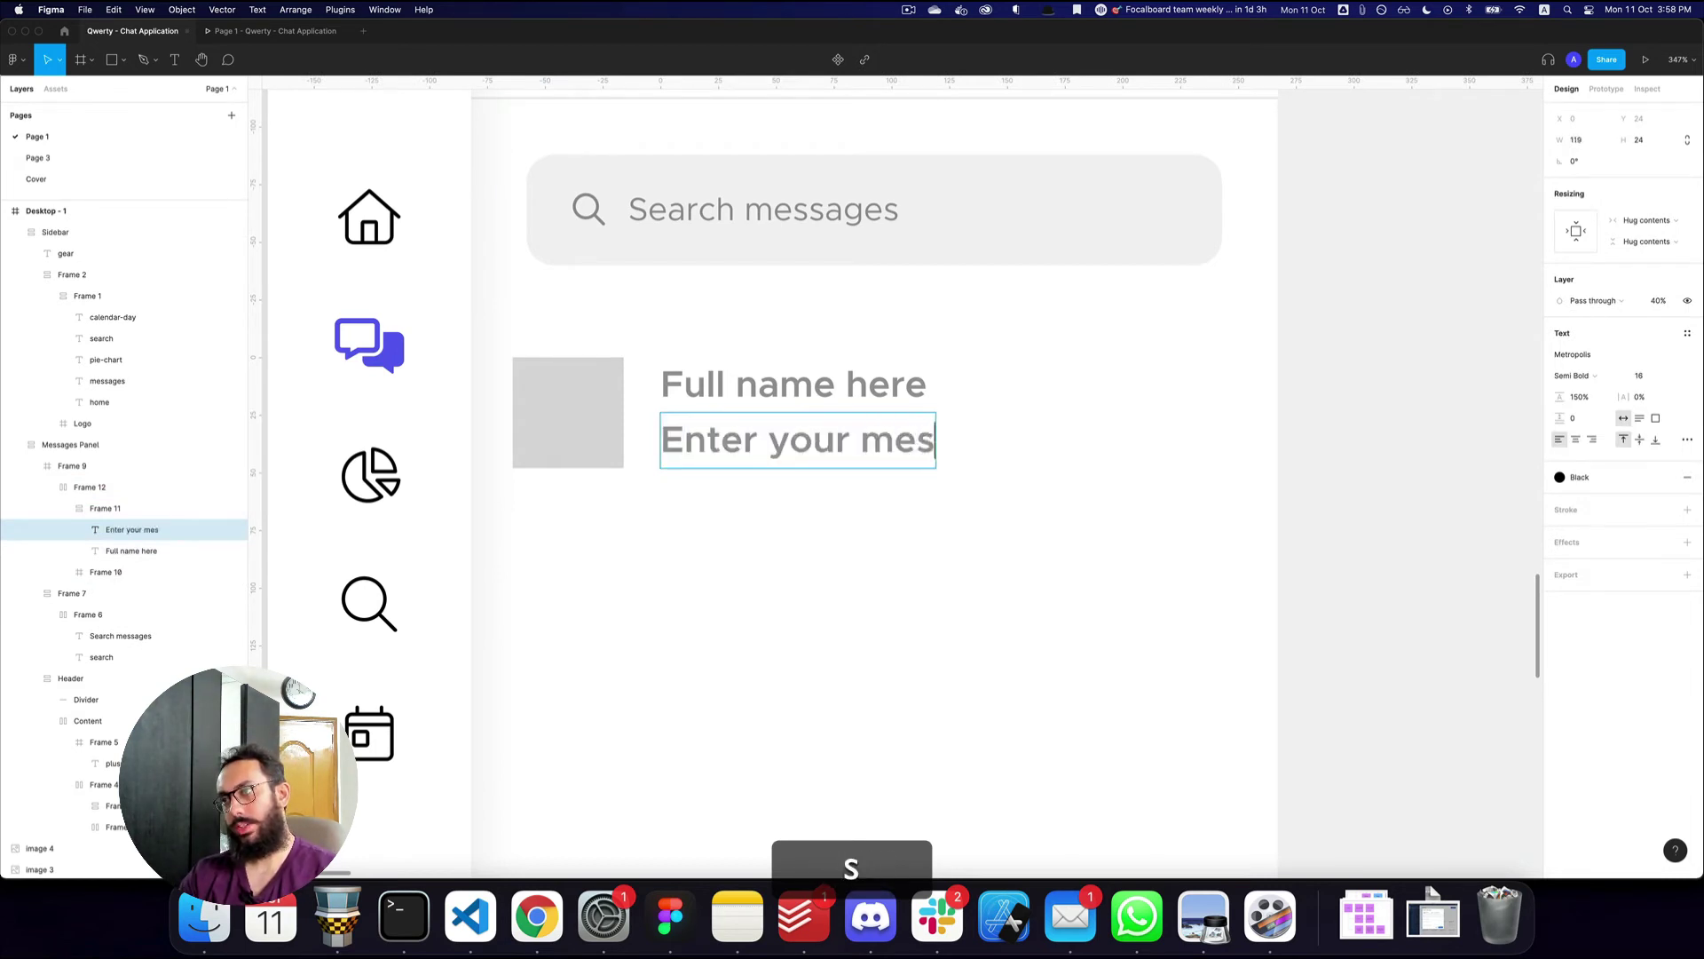
key(Escape)
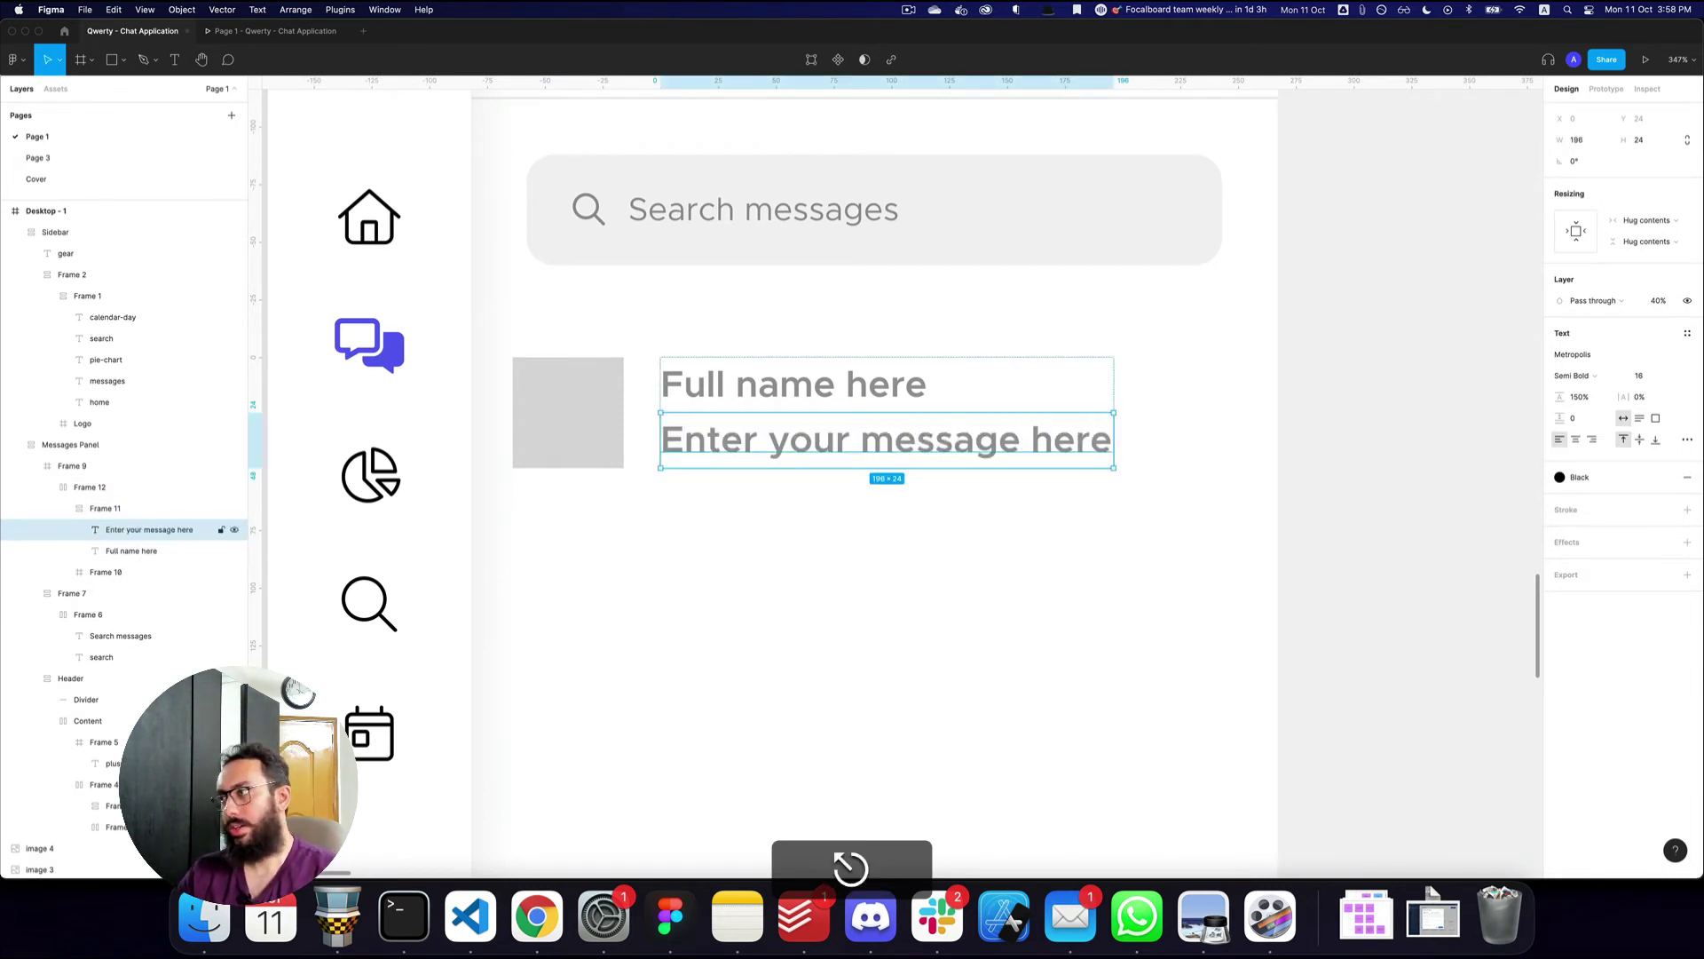
- Set the "Enter your message here" text to size 14 and 60% opacity
click(1649, 376)
text(14)
key(Return)
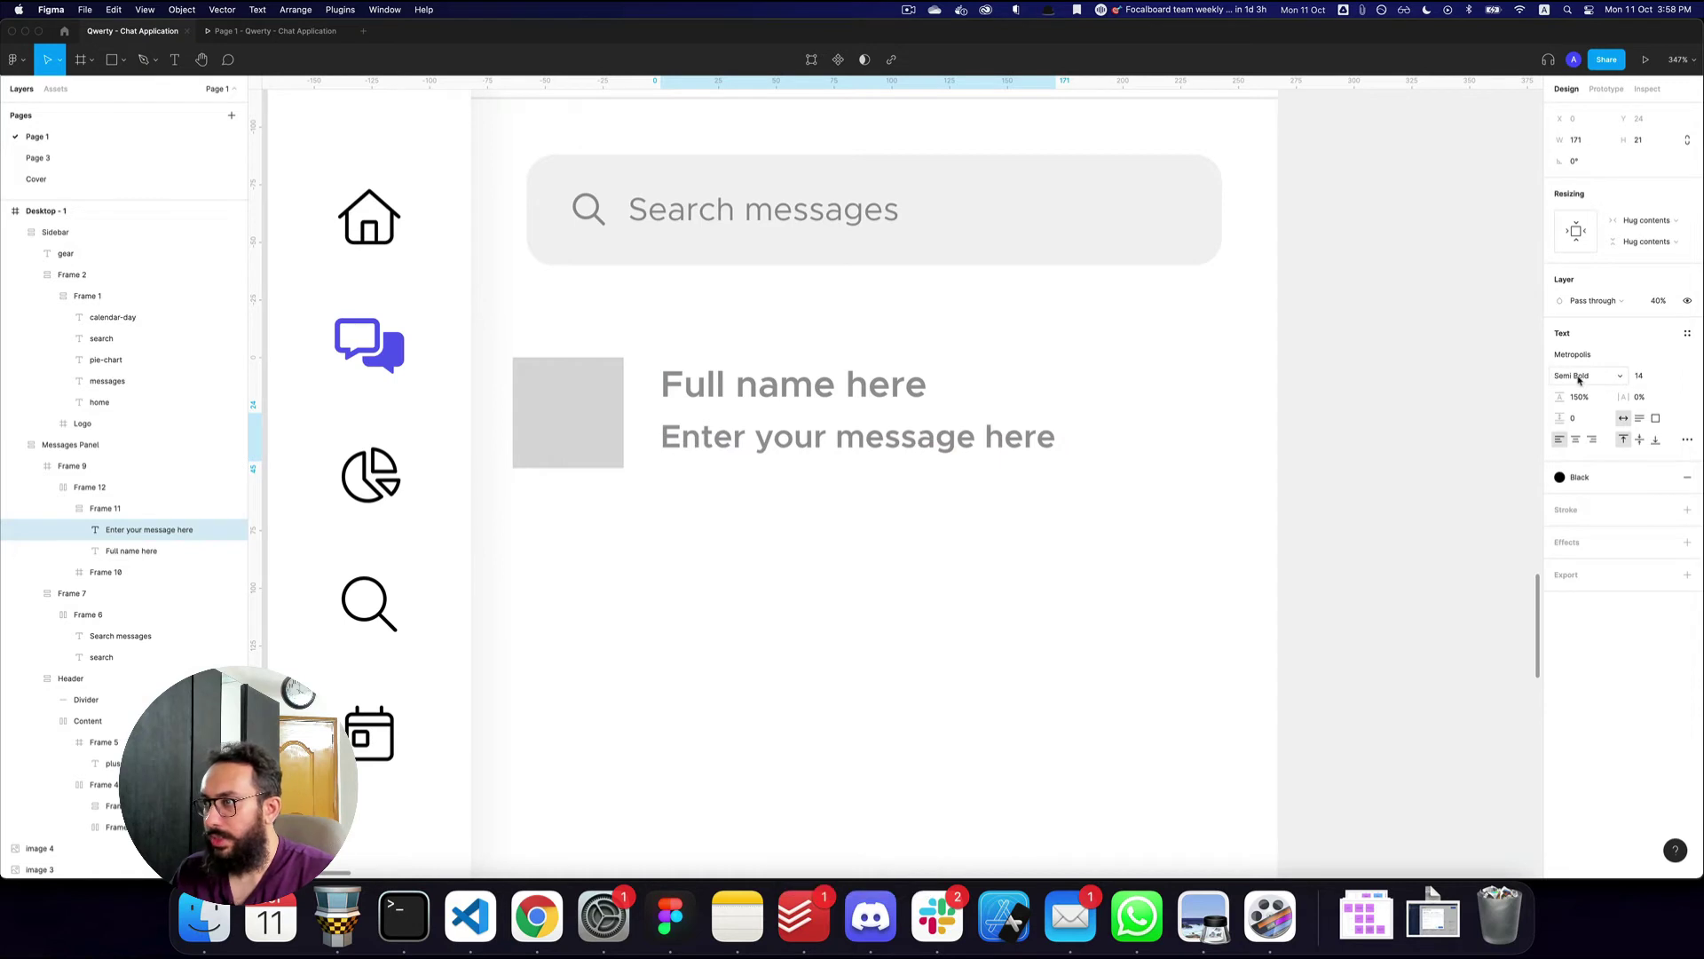
key(6)
key(0)
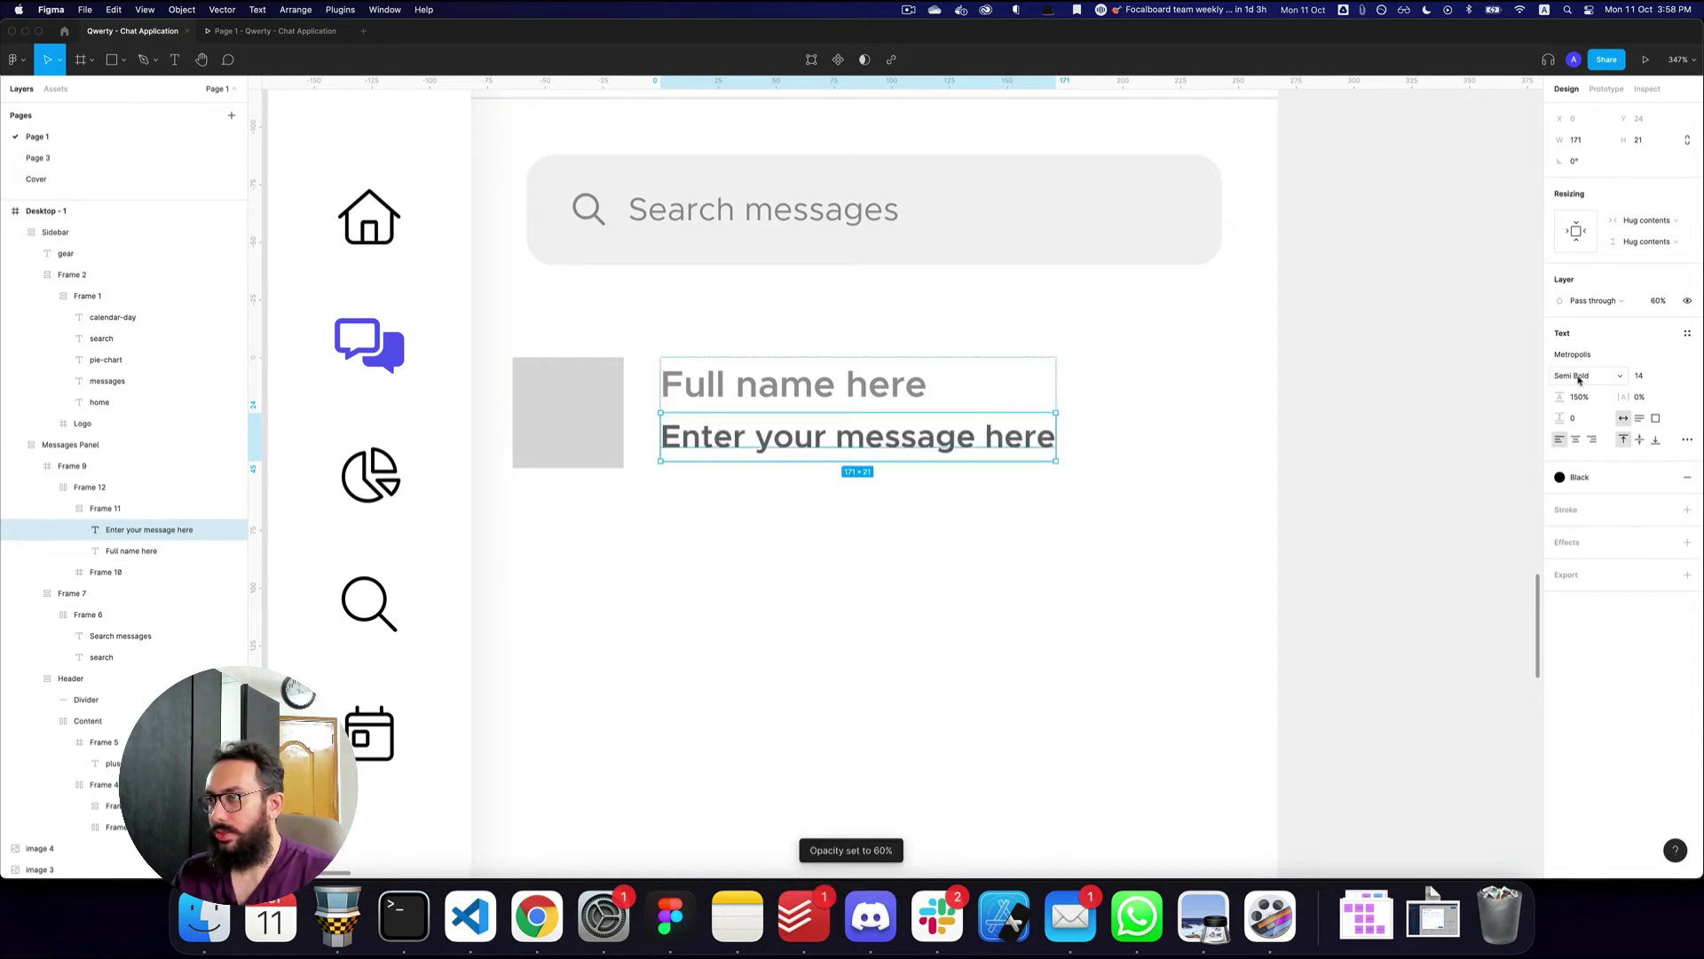
key(6)
key(0)
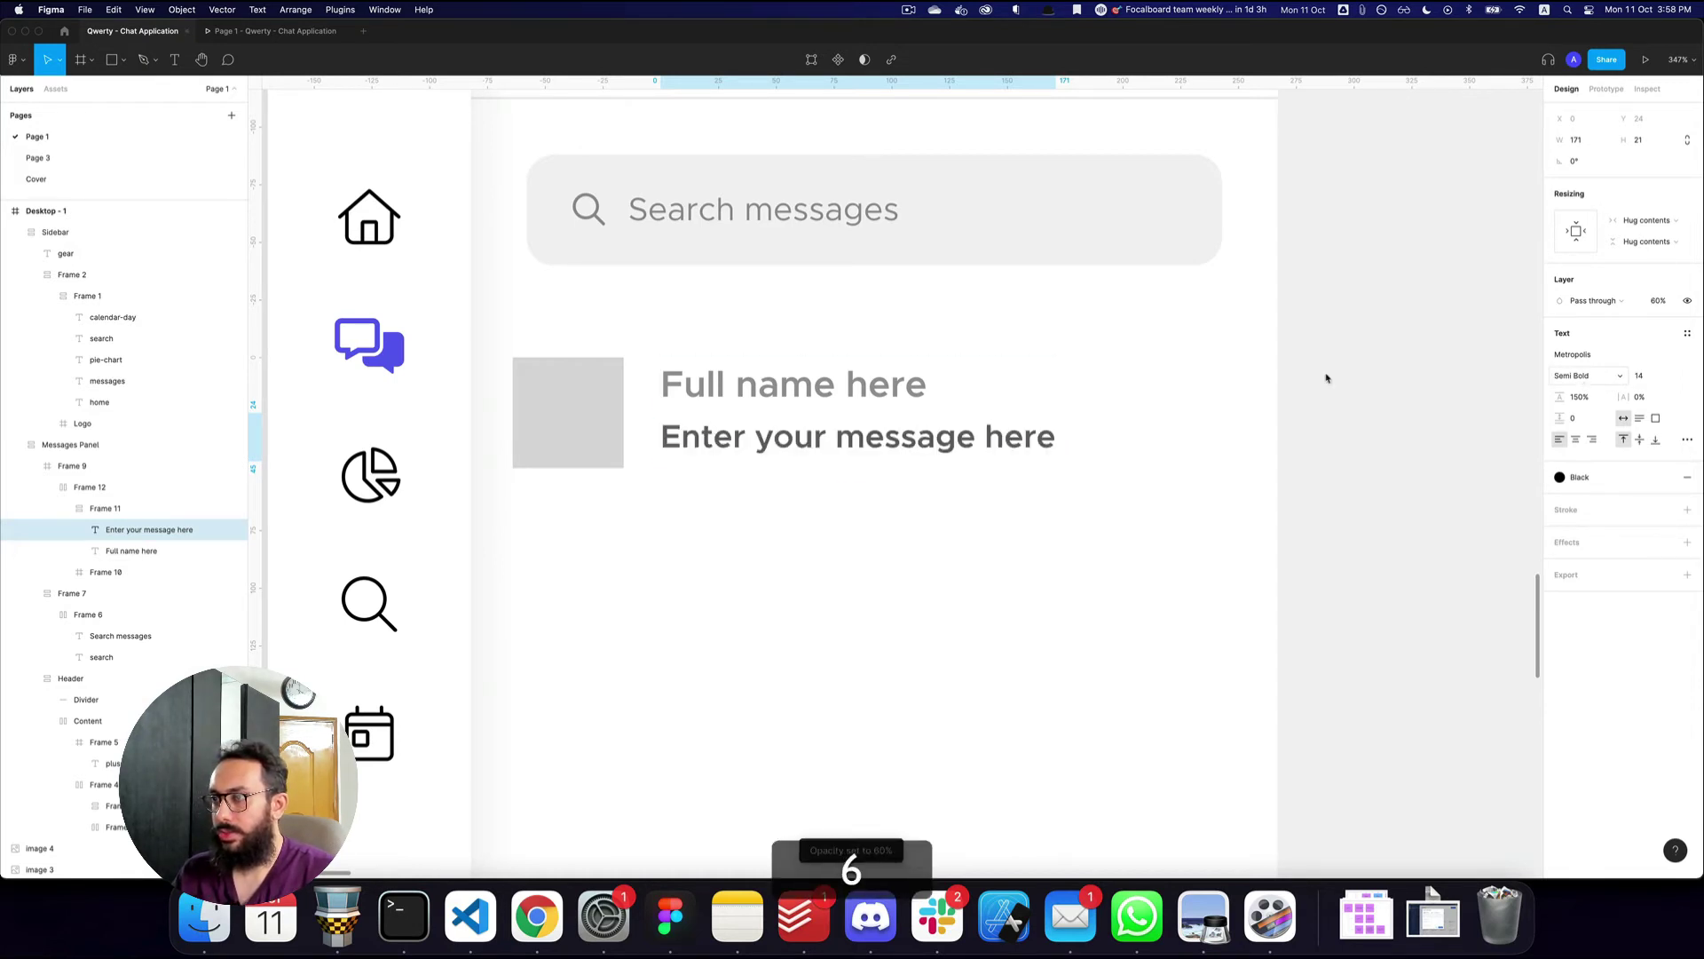
- Set the "Full name here" text's opacity to 100% and check the message row in the preview
super+click(878, 384)
key(0)
key(super+3)
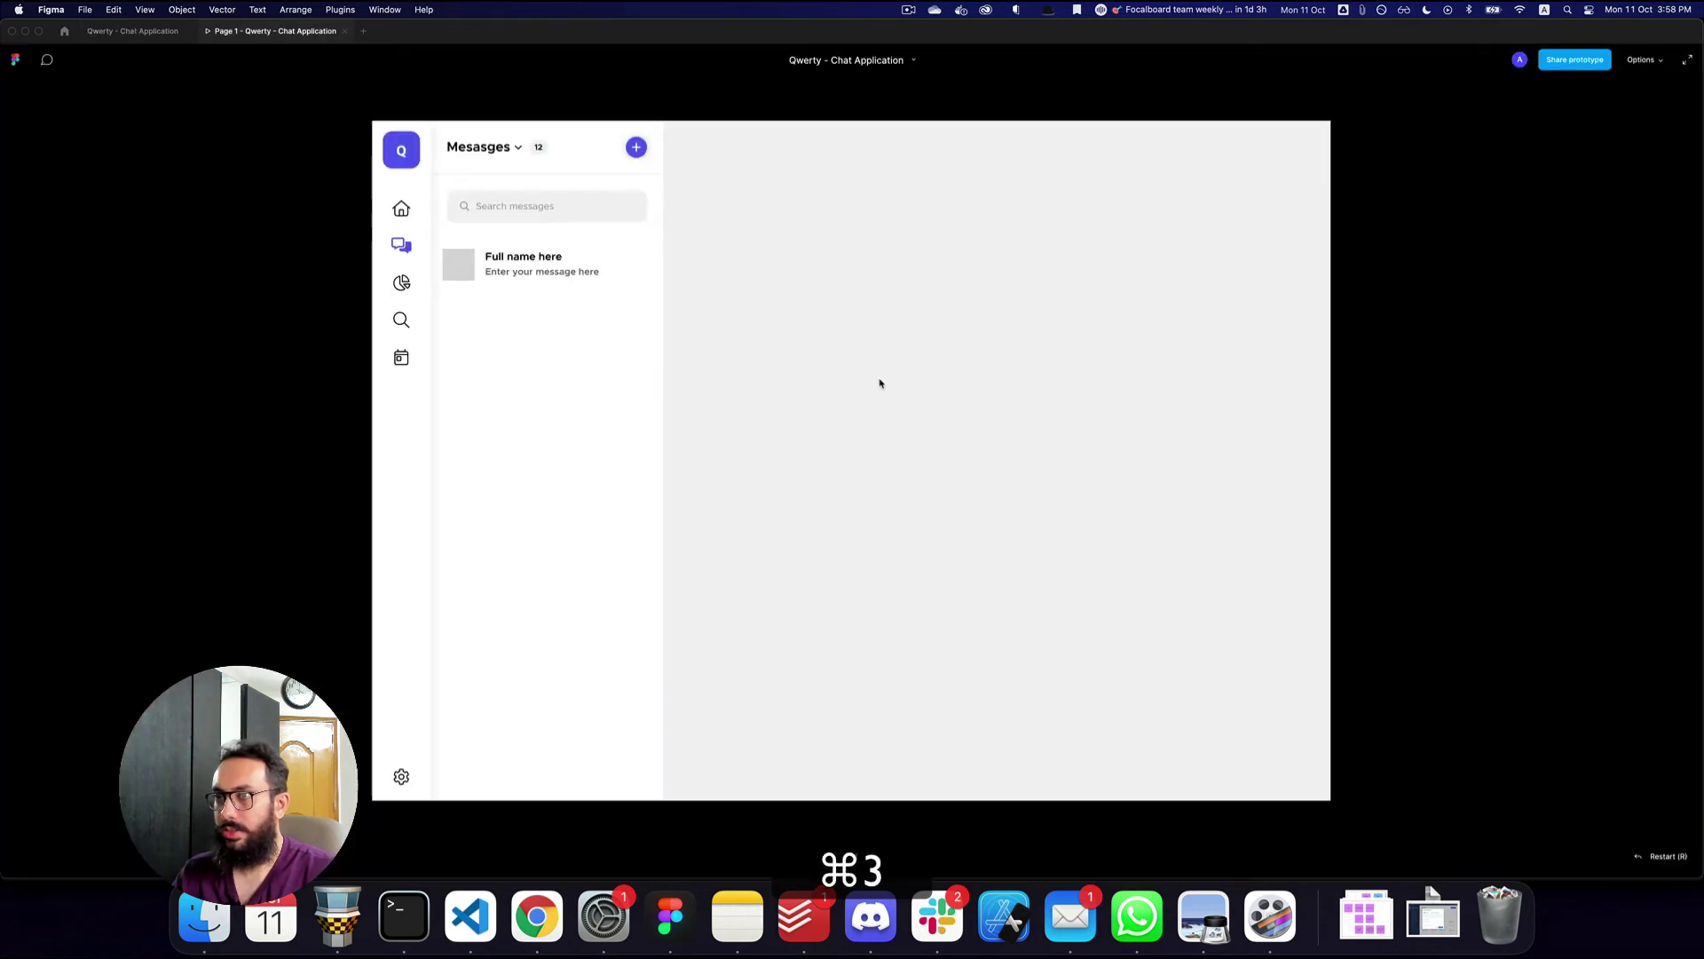
- Reduce the "Enter your message here" text's font size by two points and check it in the preview
key(super+2)
click(866, 431)
key(shift+super+comma)
key(shift+super+comma)
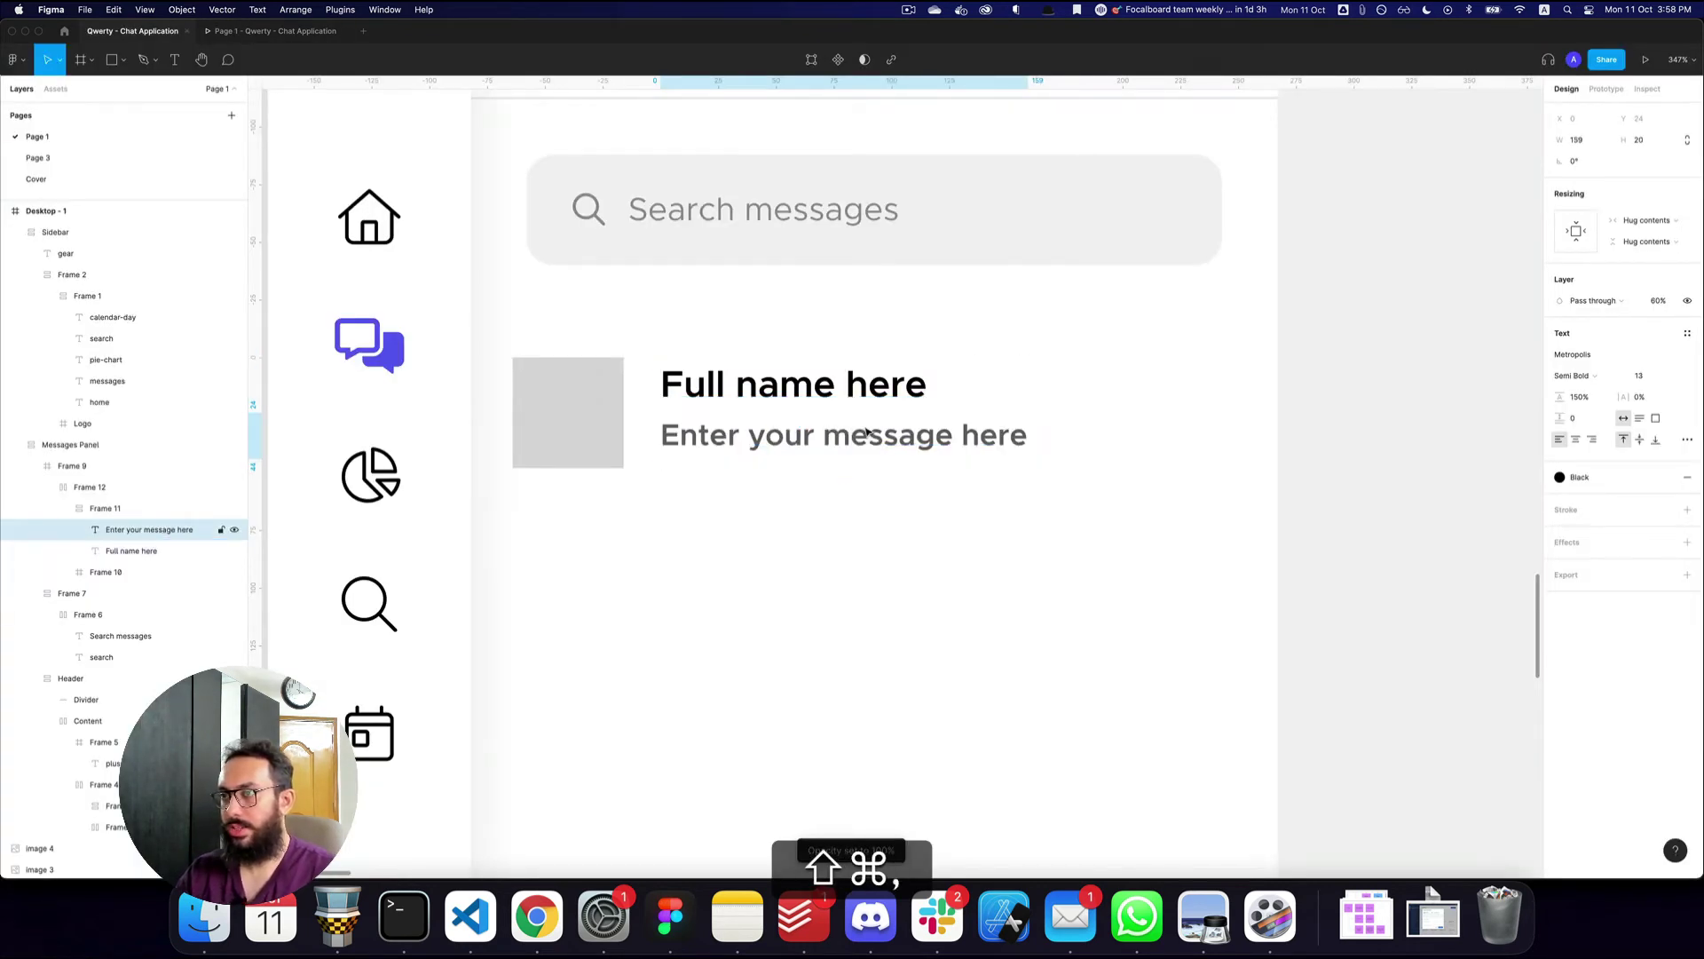
key(shift+super+3)
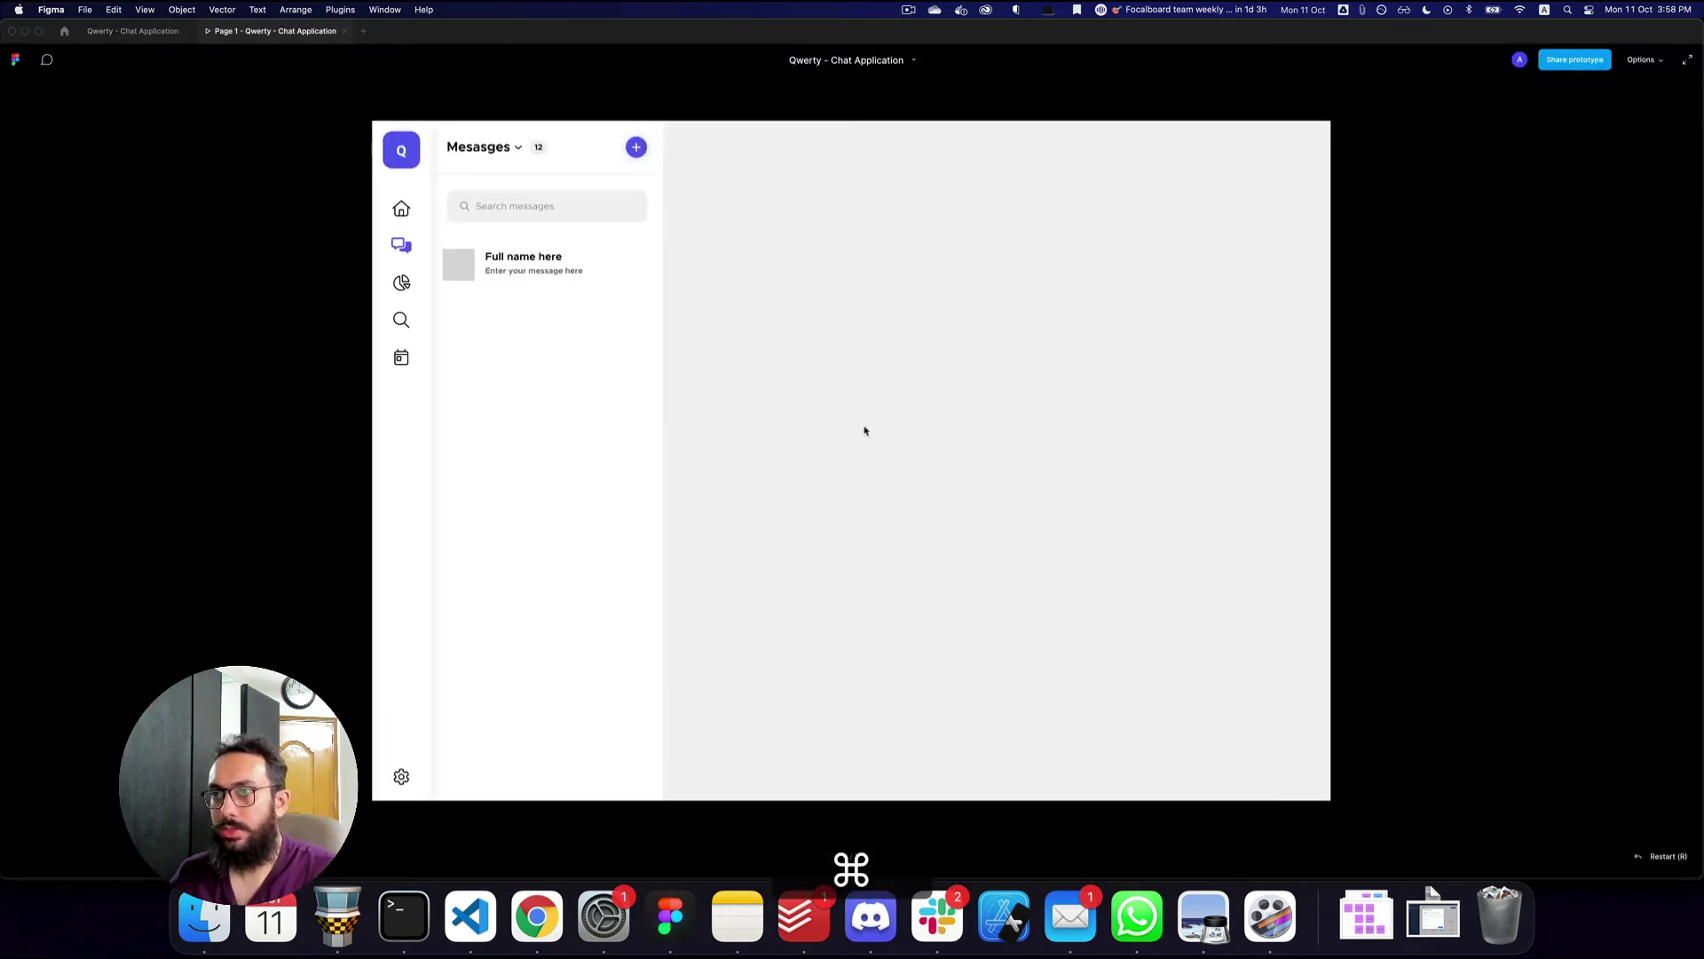
- Reduce the "Full name here" text's font size by two points and compare it with the message line in the preview
key(super+2)
super+click(874, 409)
key(shift+super+comma)
key(shift+super+3)
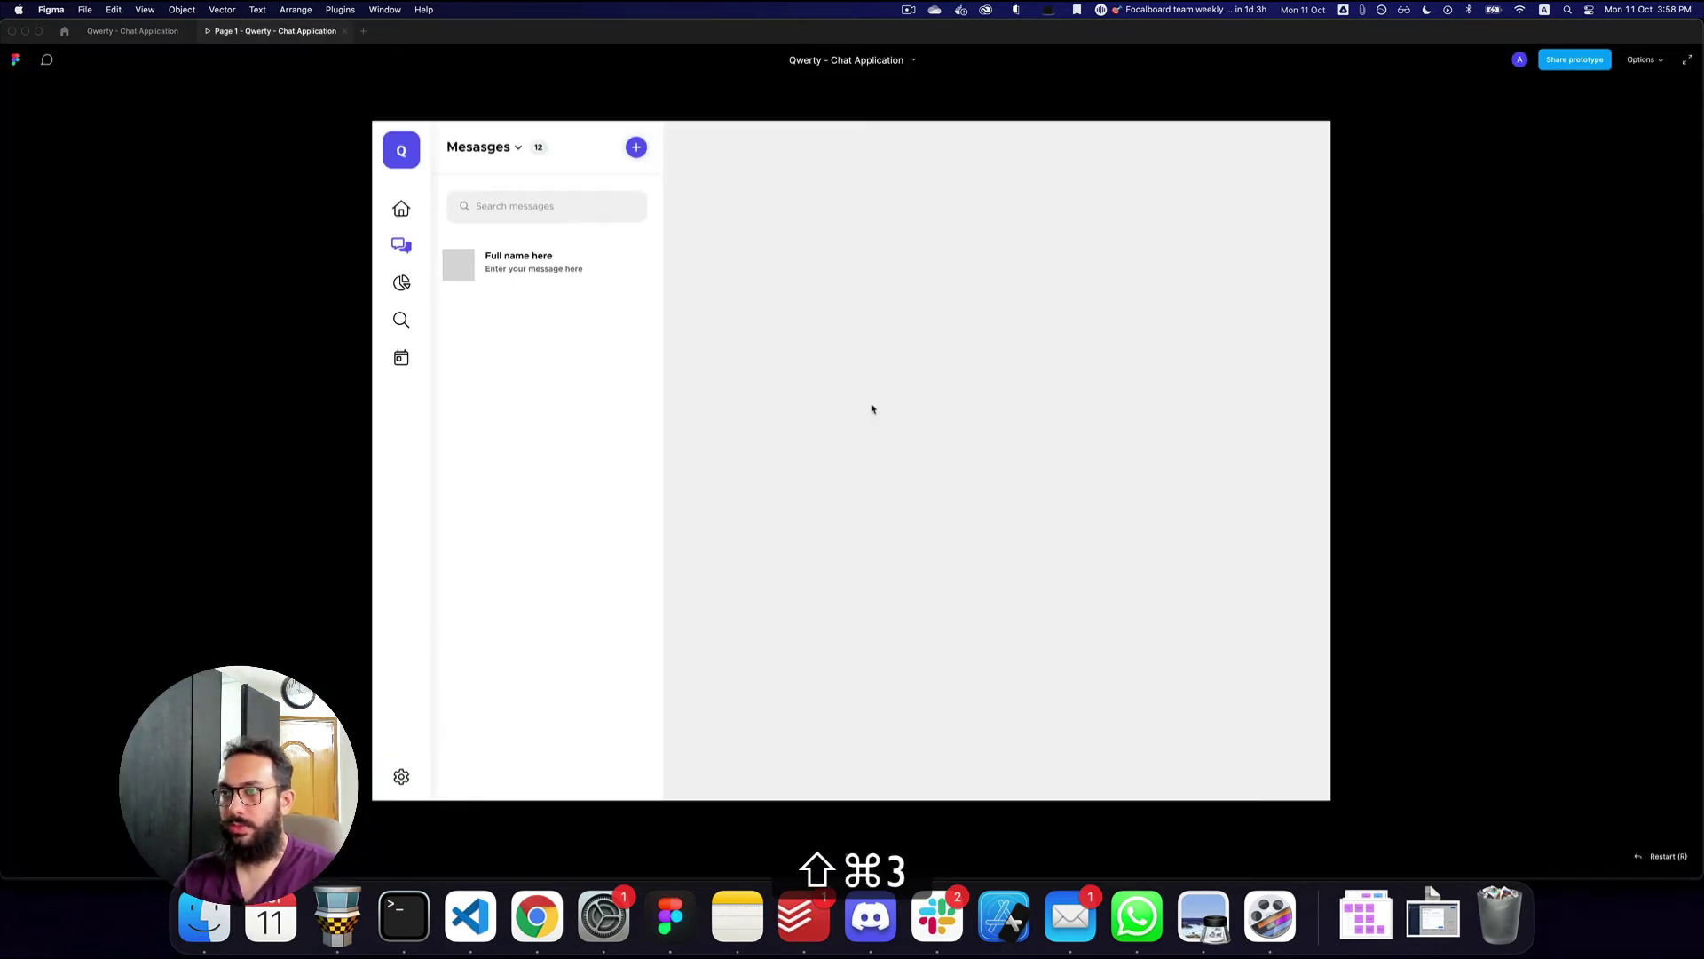
- Return to the design and select the auto layout holding the grey square and text stack inside the message row
key(super+2)
super+click(1083, 426)
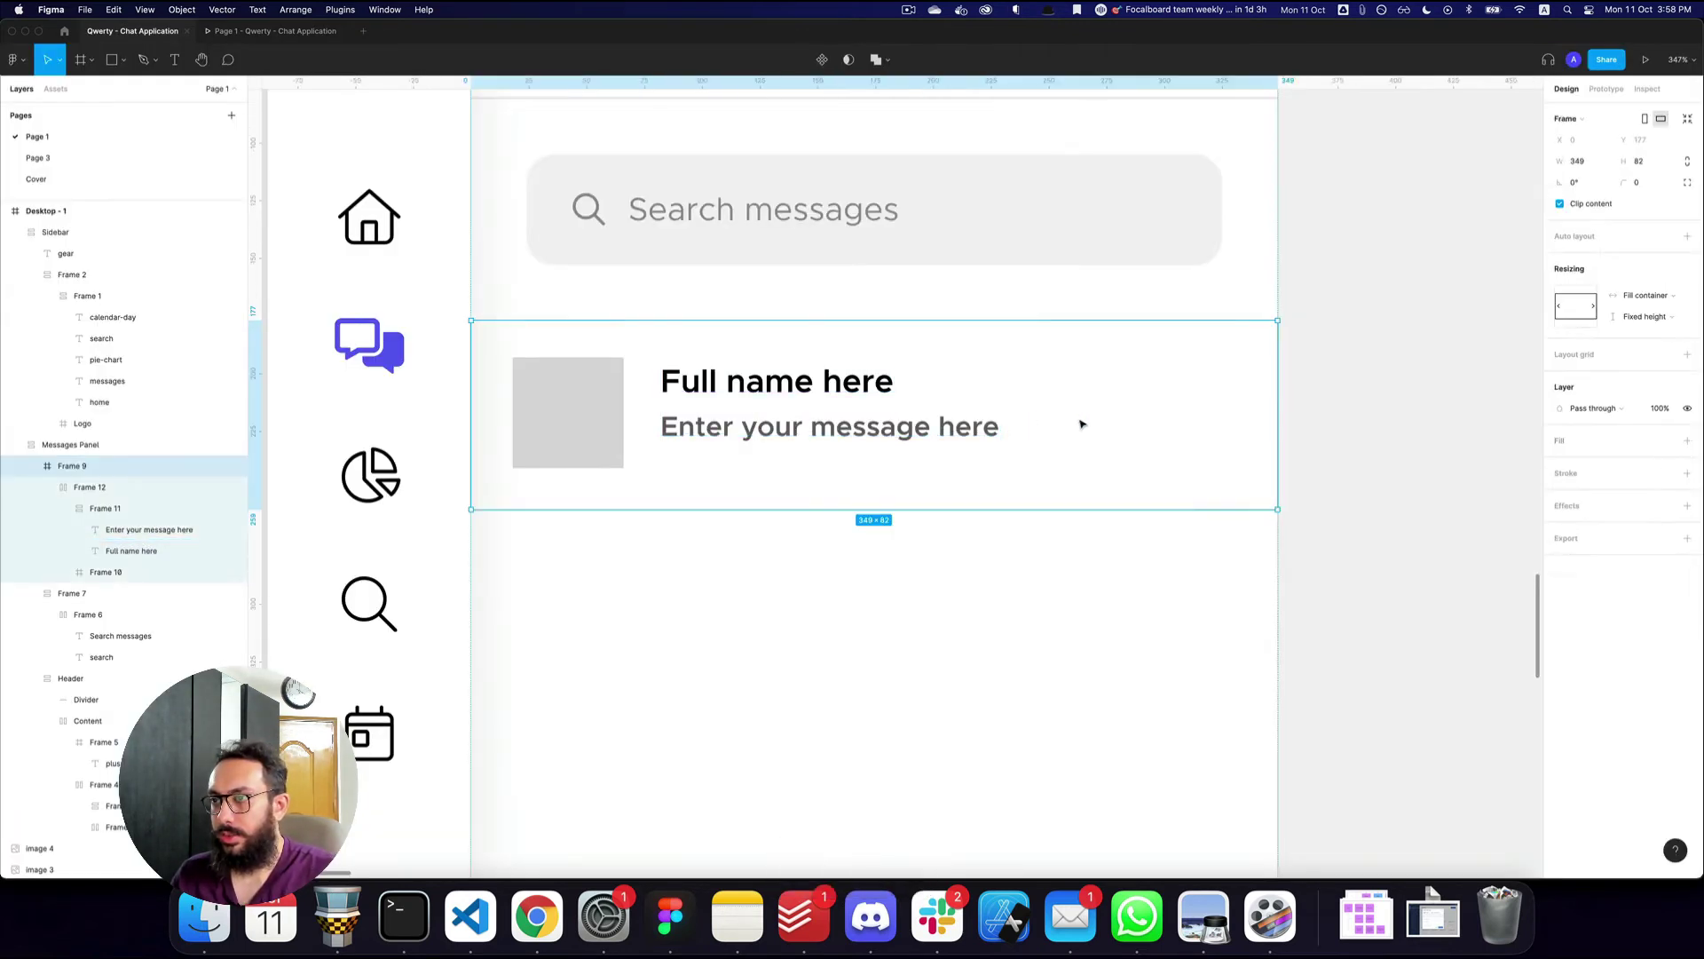
click(683, 437)
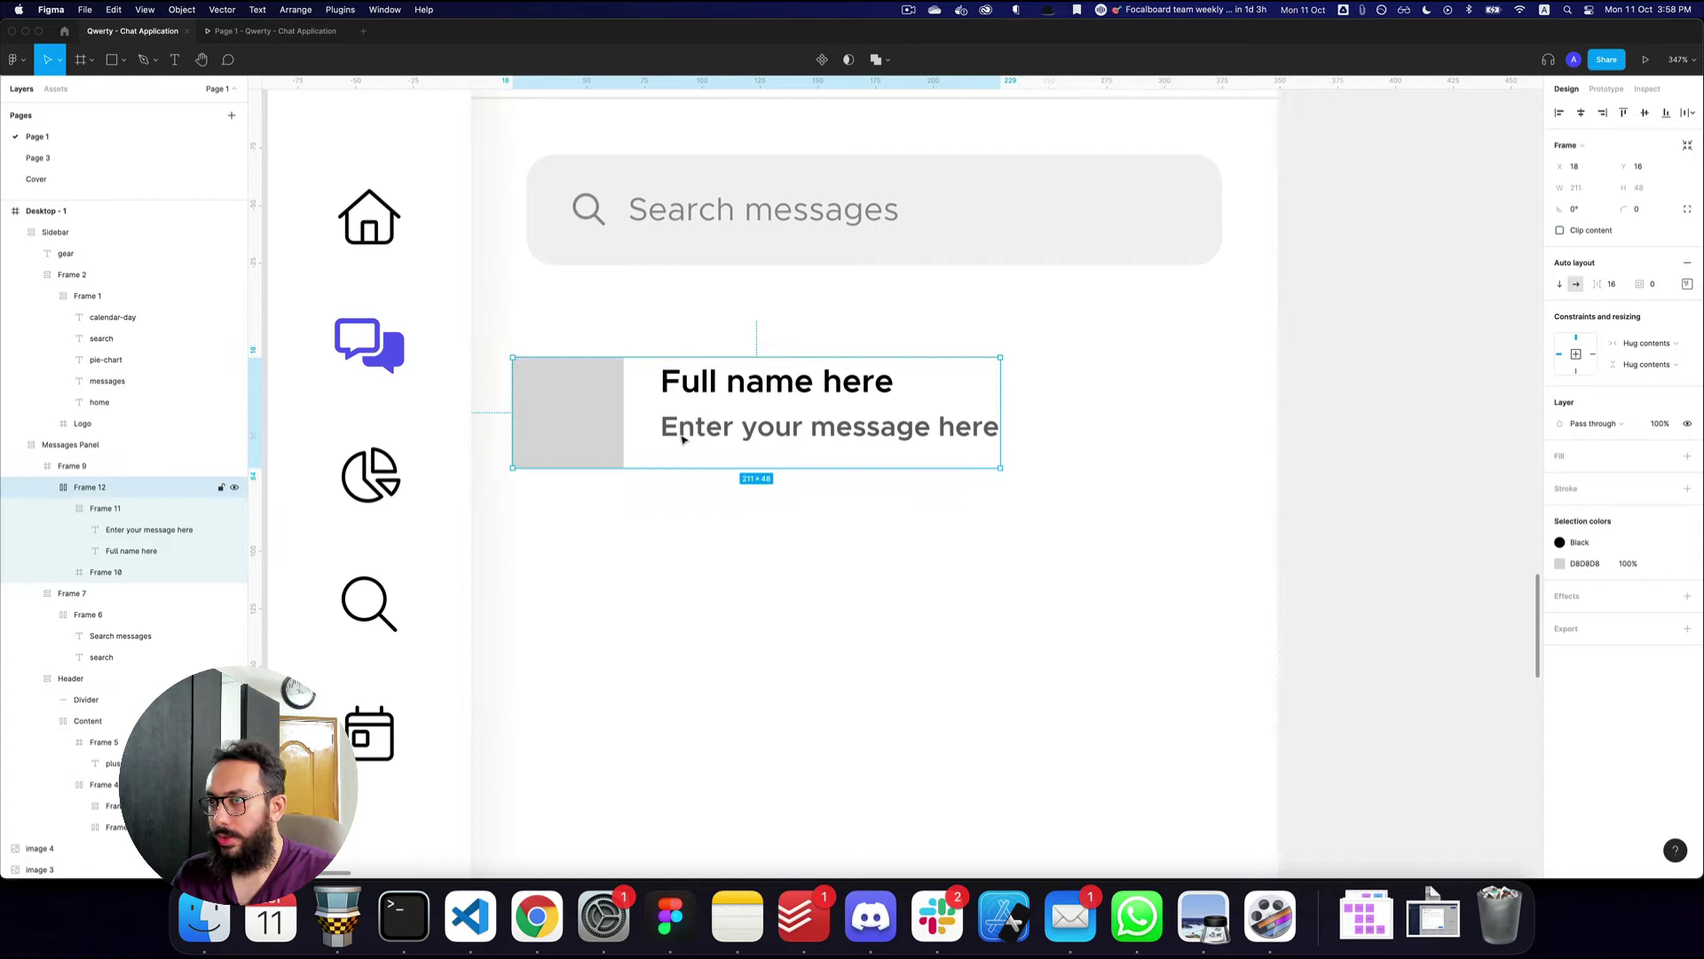
- Vertically centre the message row's contents and round the grey avatar square's corners to 12
click(1686, 284)
click(1627, 341)
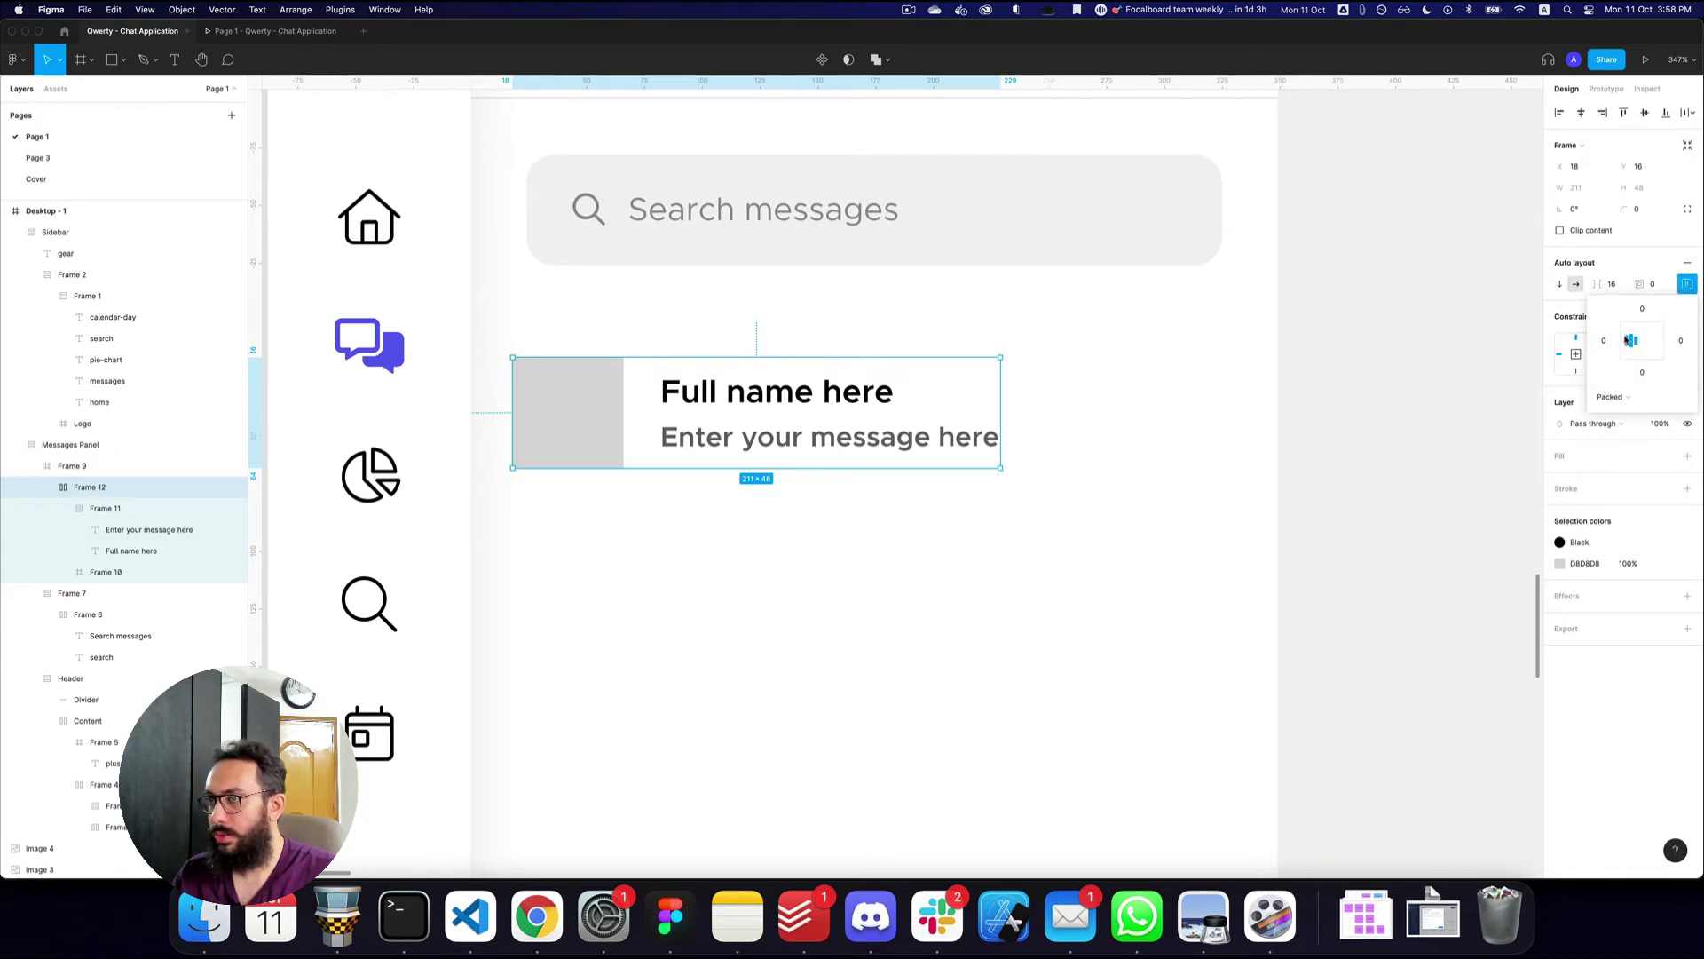
super+click(571, 396)
text(12)
key(Return)
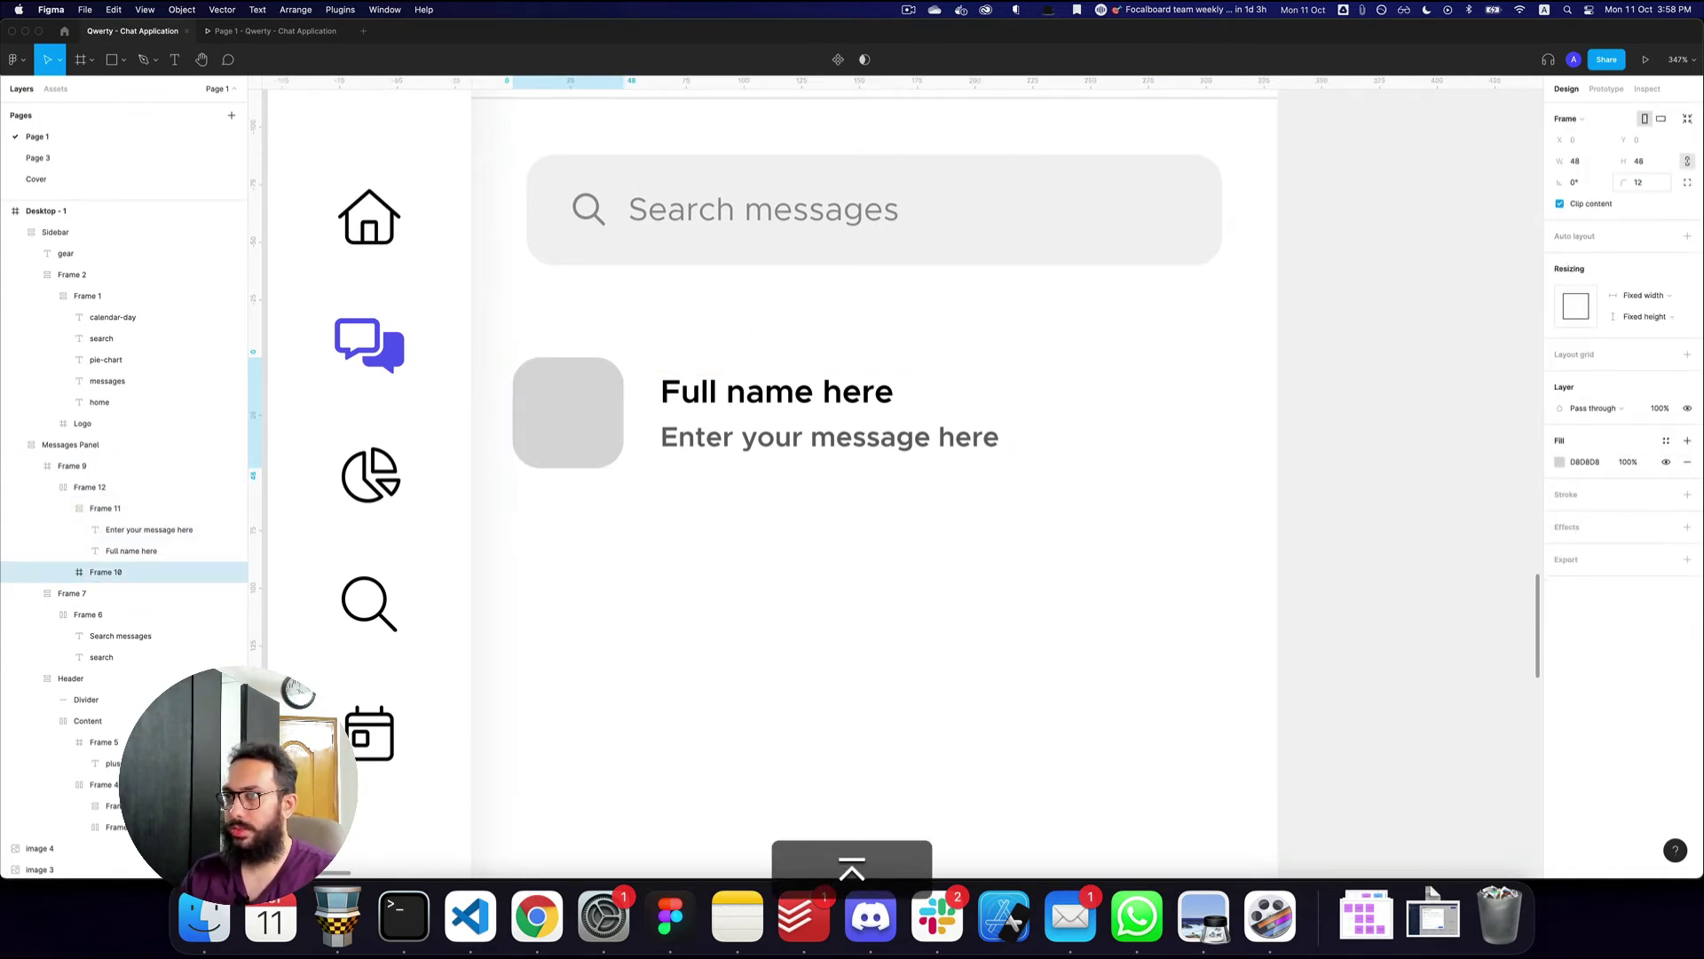
key(super+3)
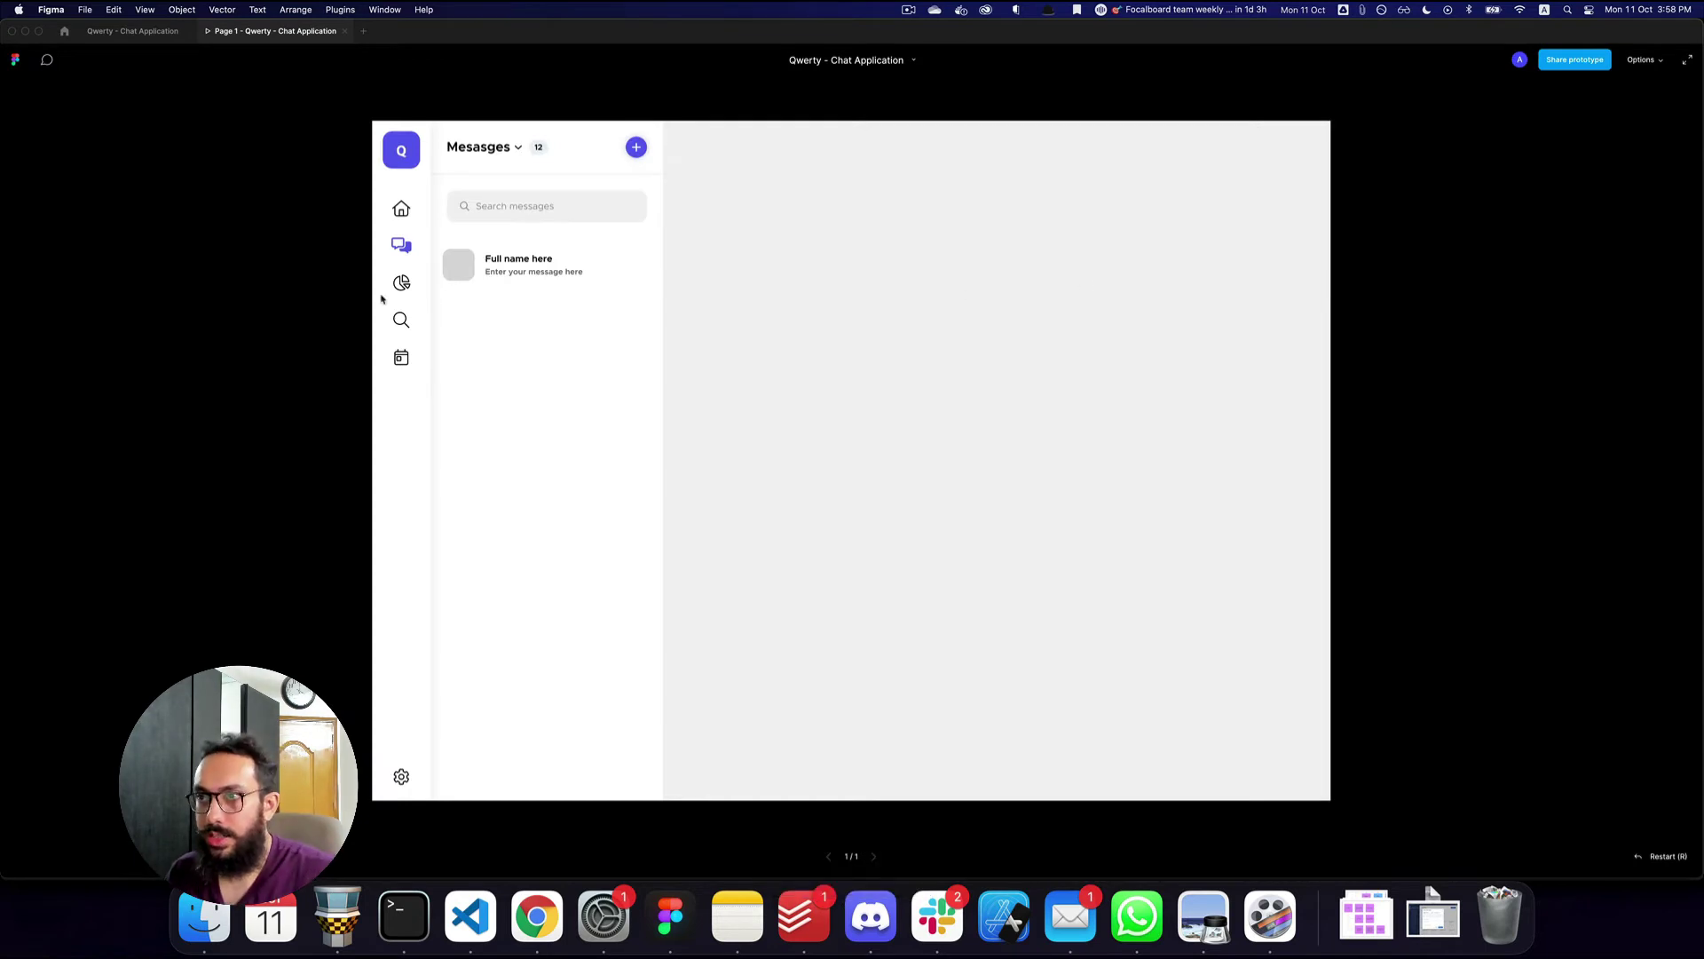
key(super+2)
- Copy the "Full name here" text, try pasting it into the message row's outer frame, and undo the paste
drag(1174, 381, 1137, 381)
click(1058, 391)
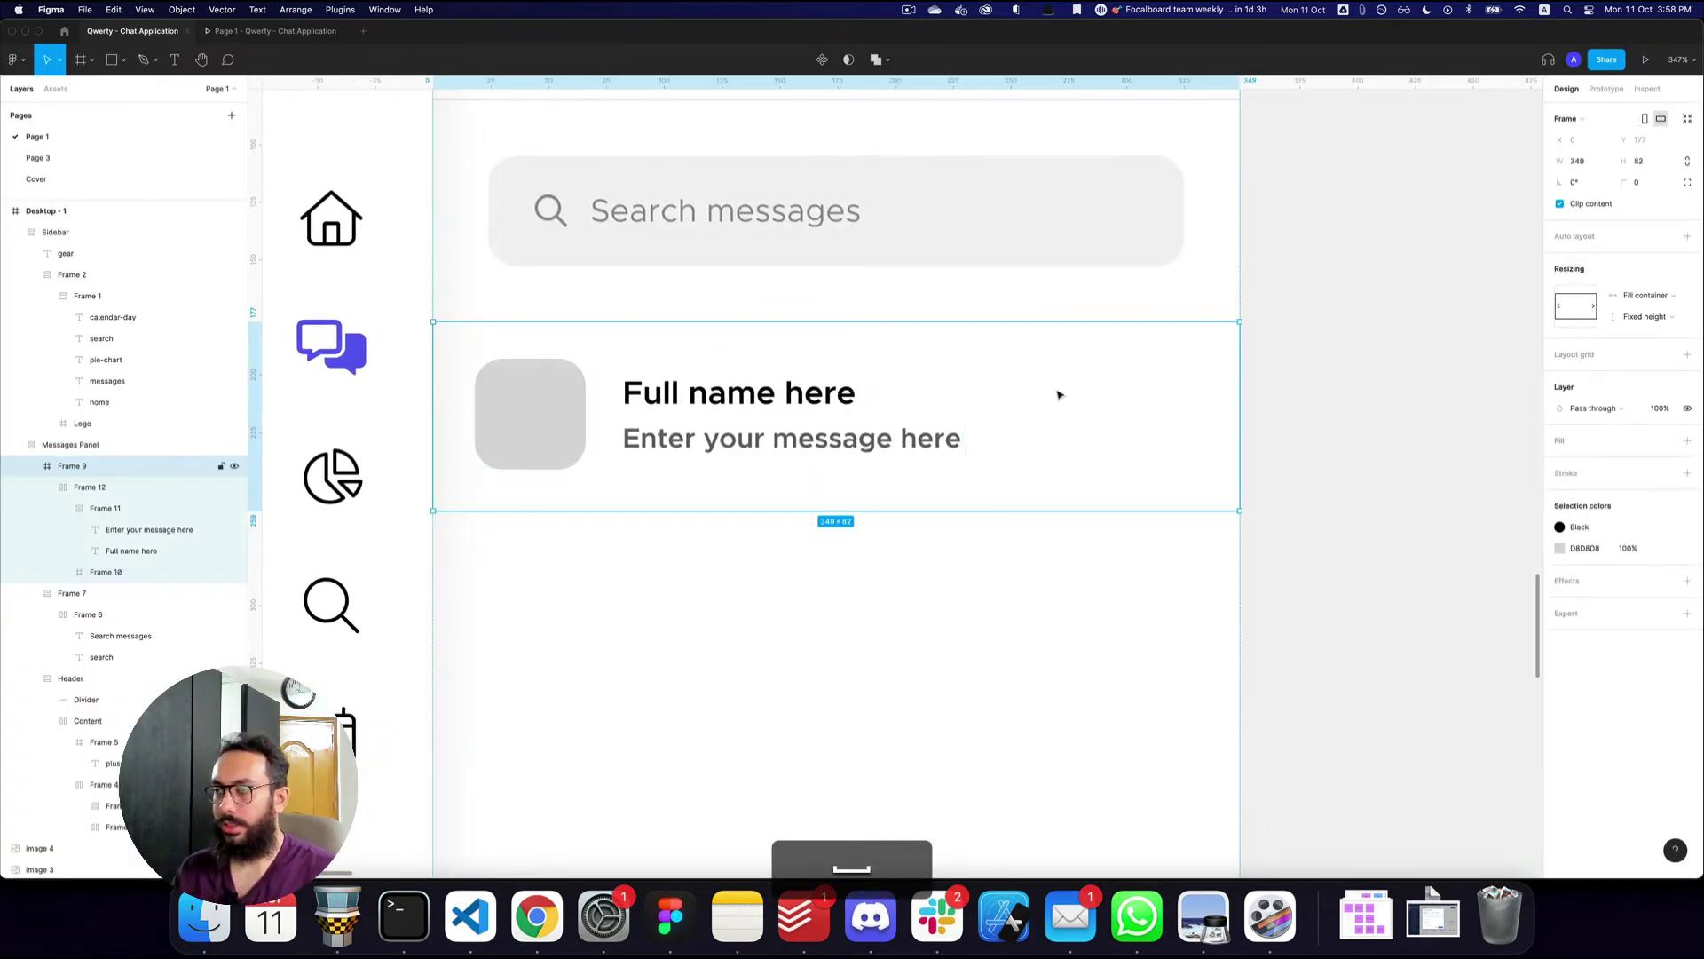
click(809, 409)
click(810, 410)
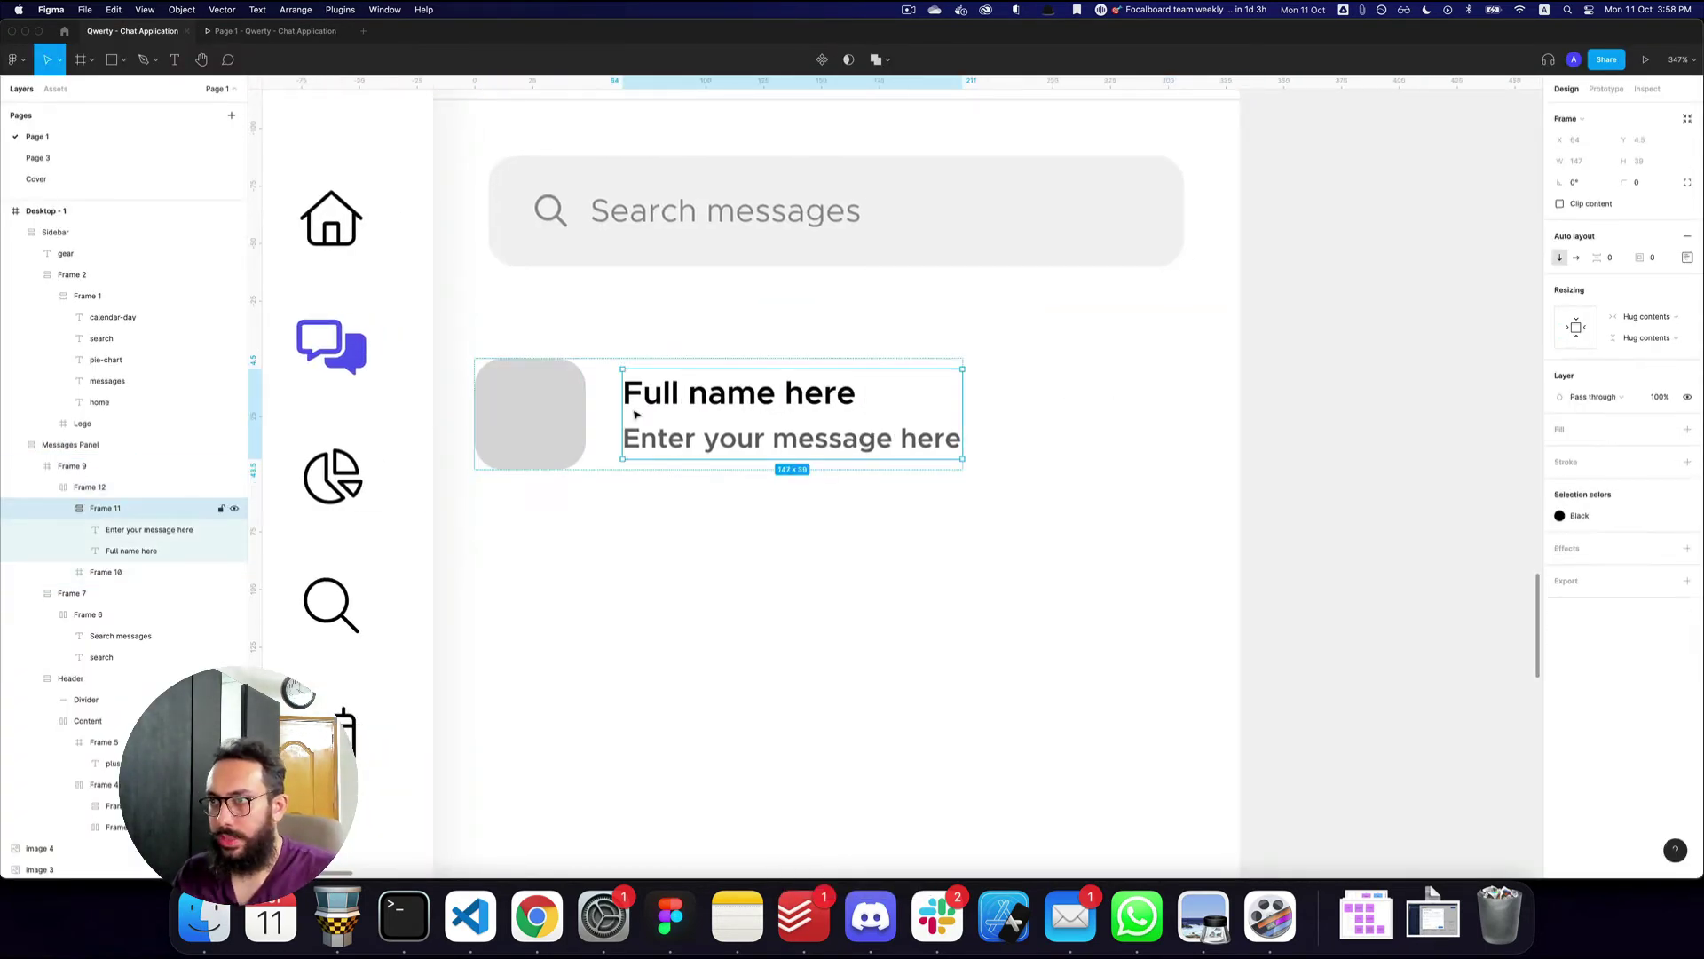
super+click(700, 403)
key(super+c)
click(1057, 403)
key(super+v)
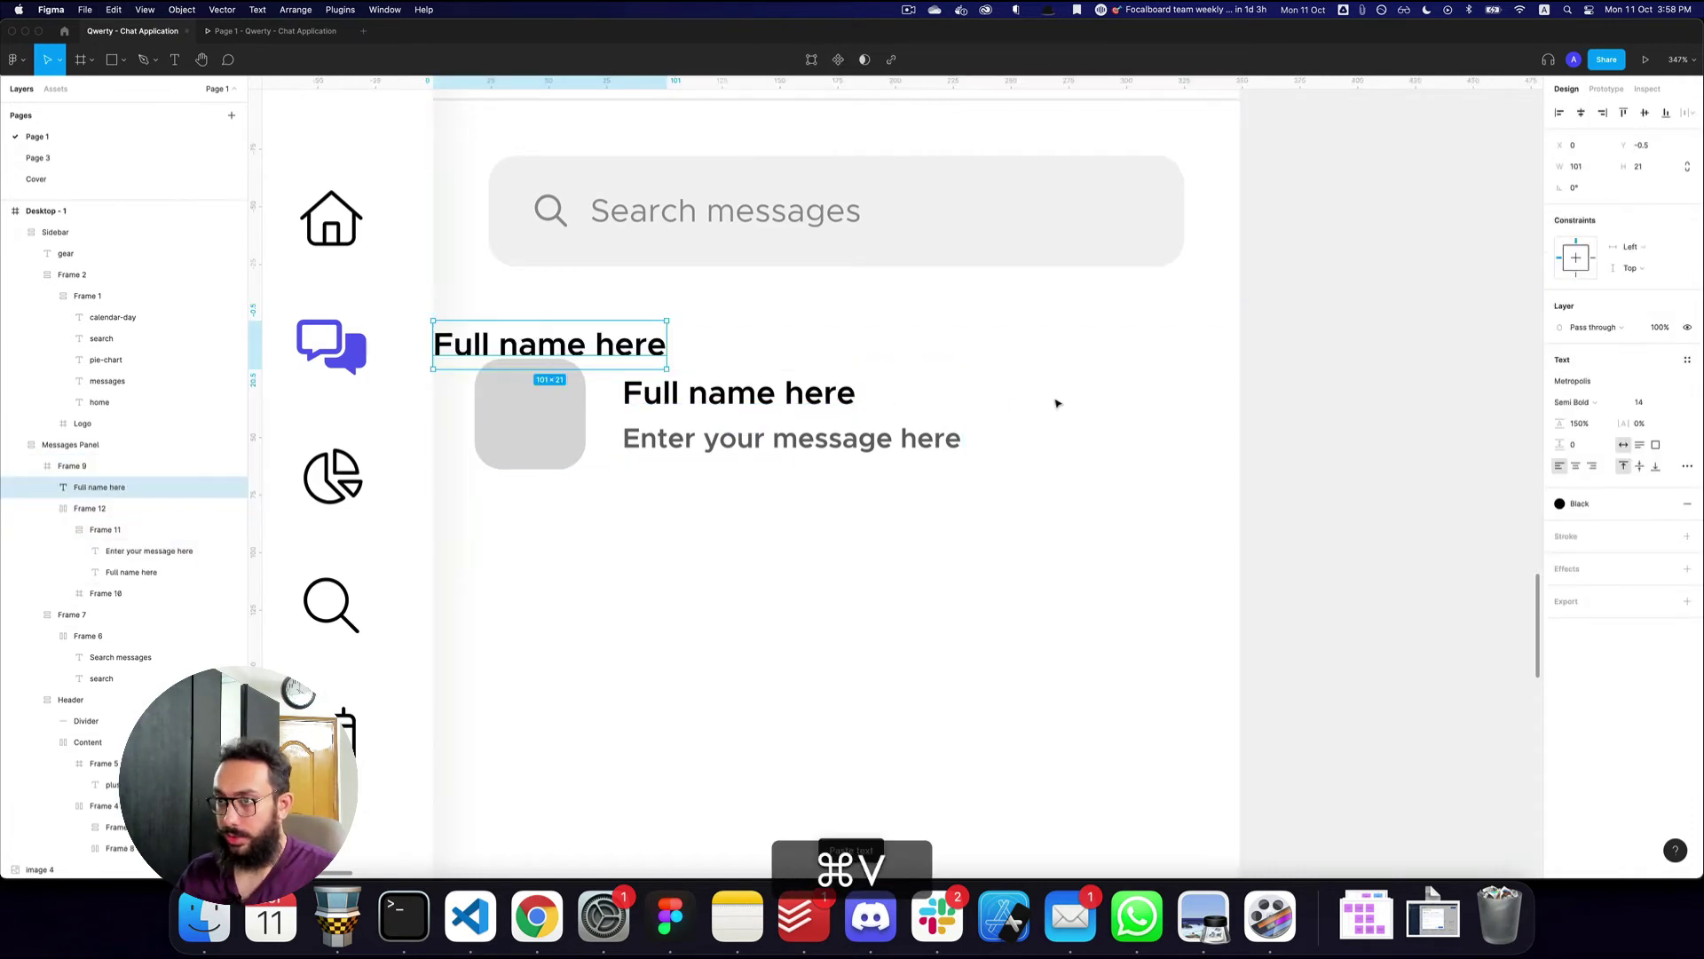
key(super+z)
- Add auto layout to the message row's outer frame, paste the copied name text into it, and lay it out horizontally
key(shift+a)
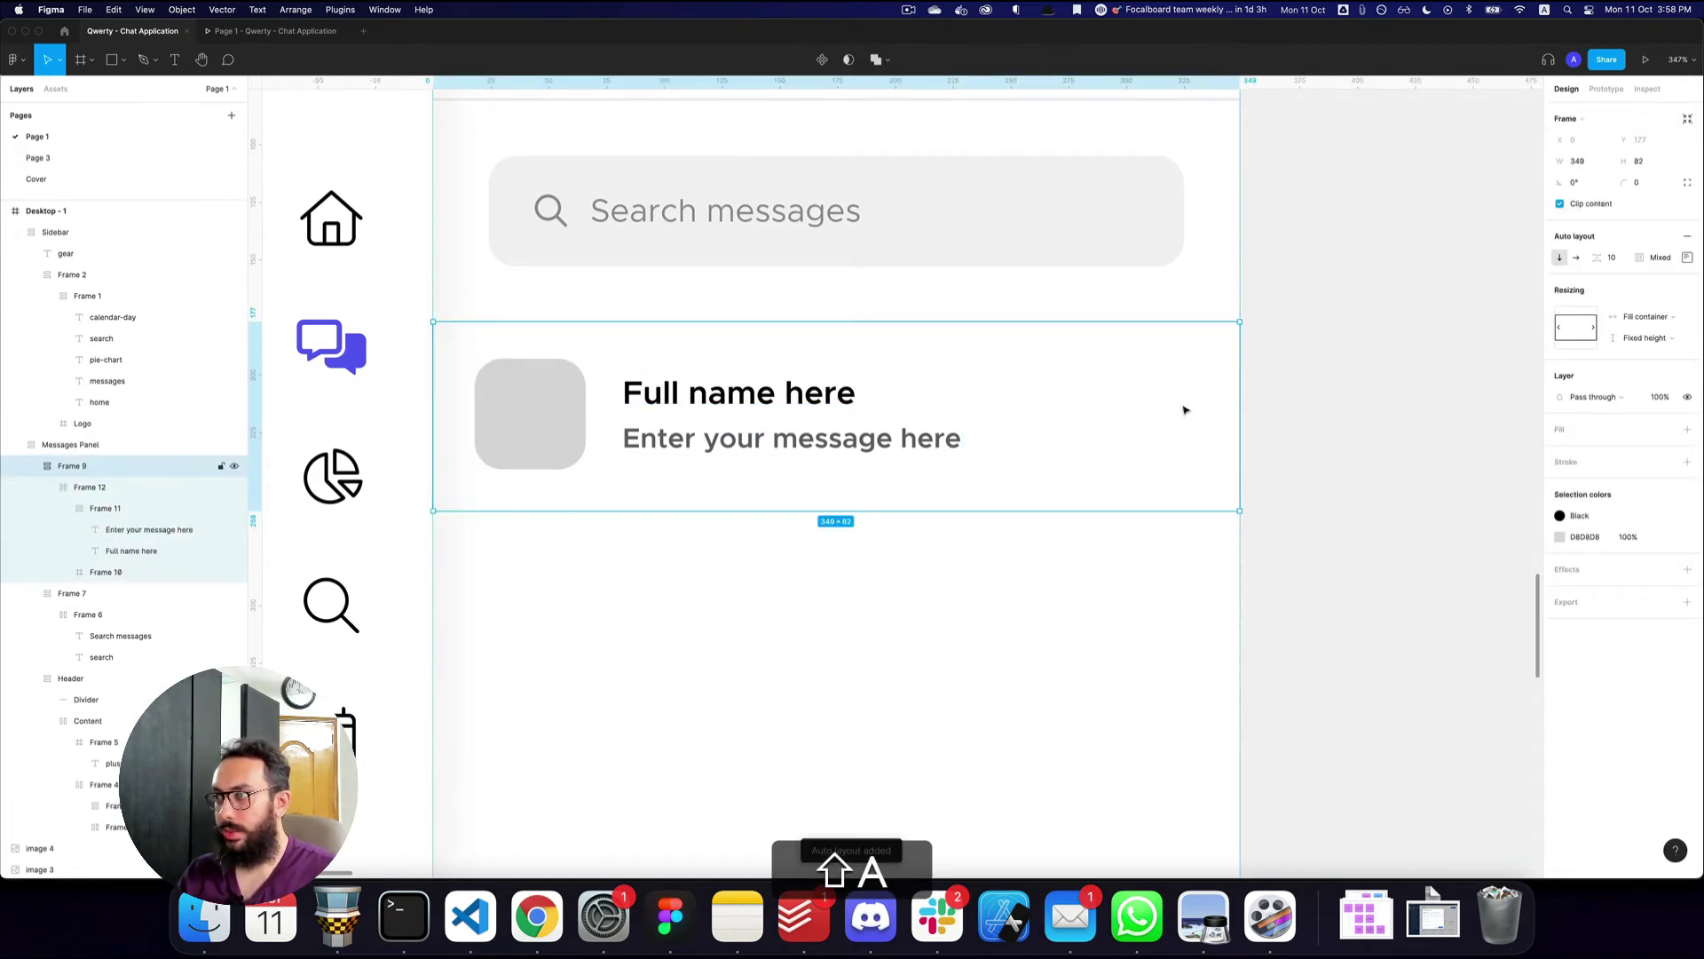
key(super+Right)
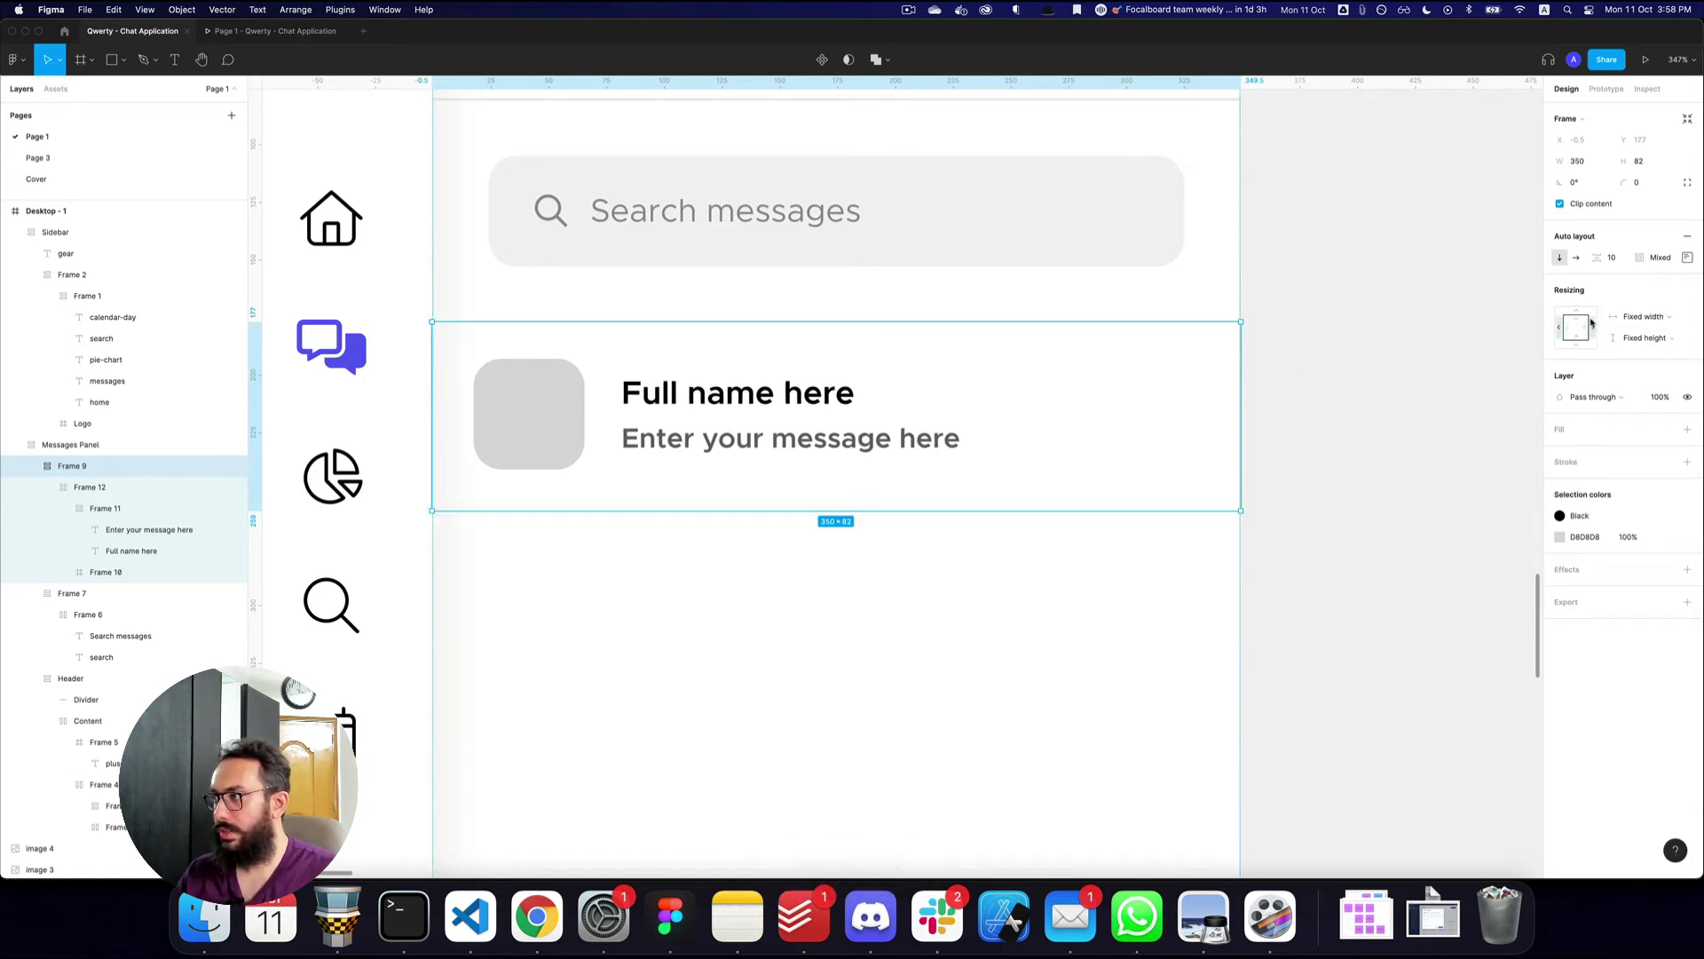
key(super+v)
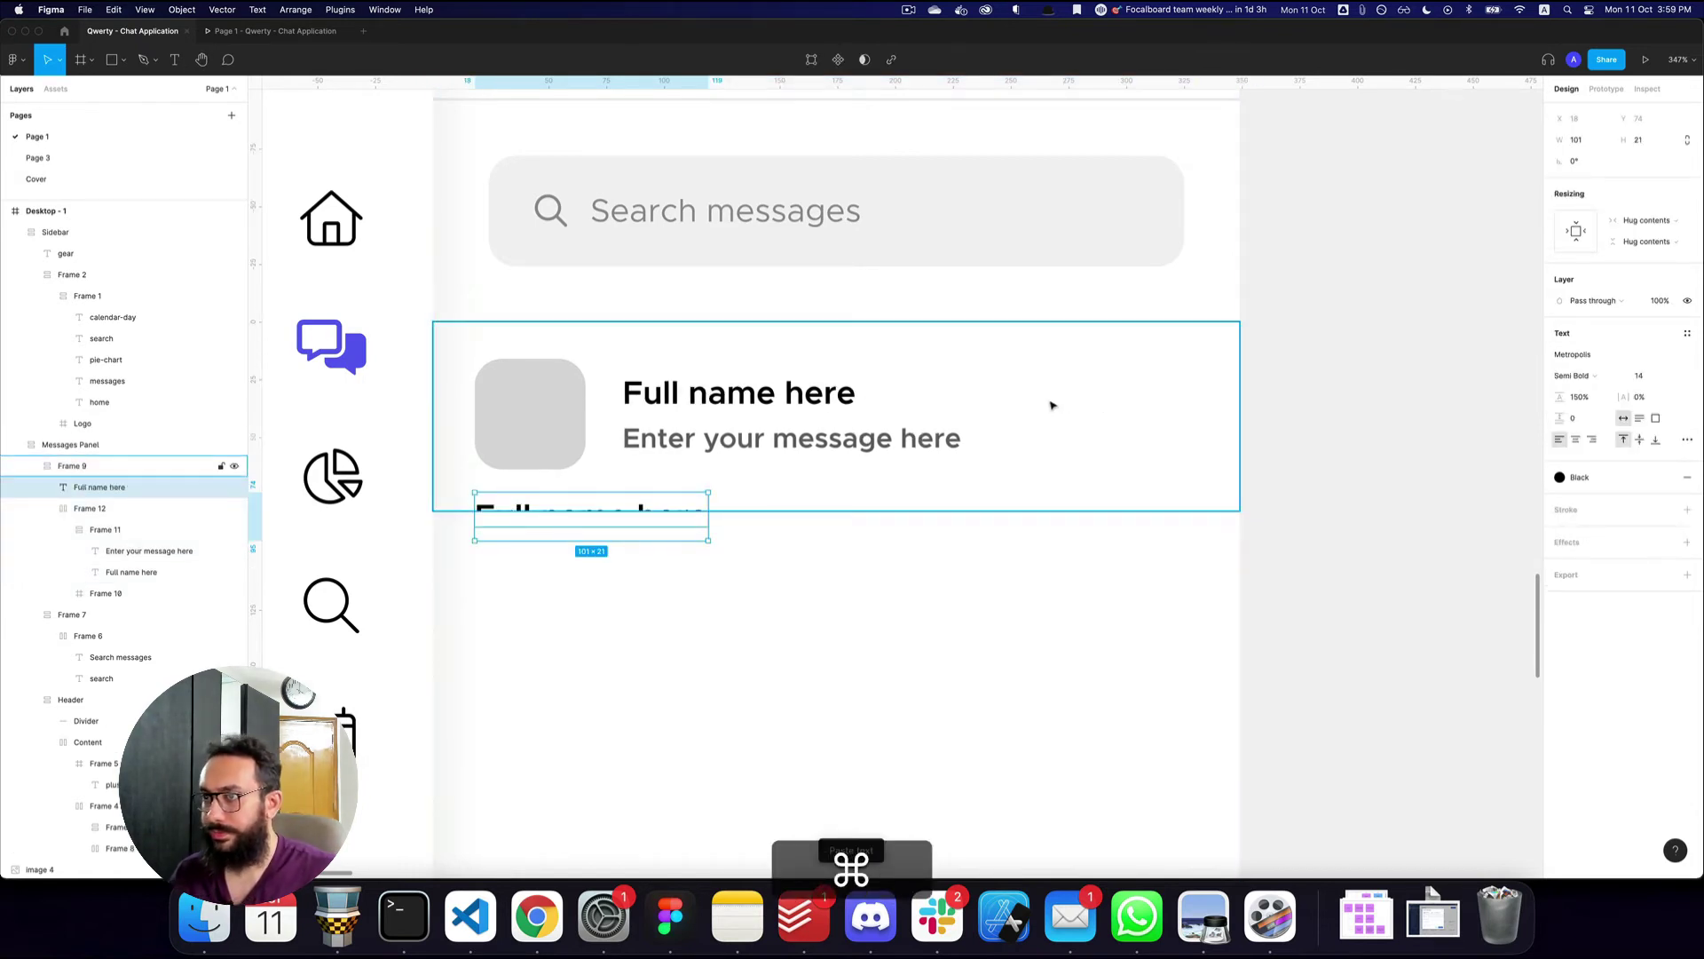
click(1009, 405)
click(1576, 257)
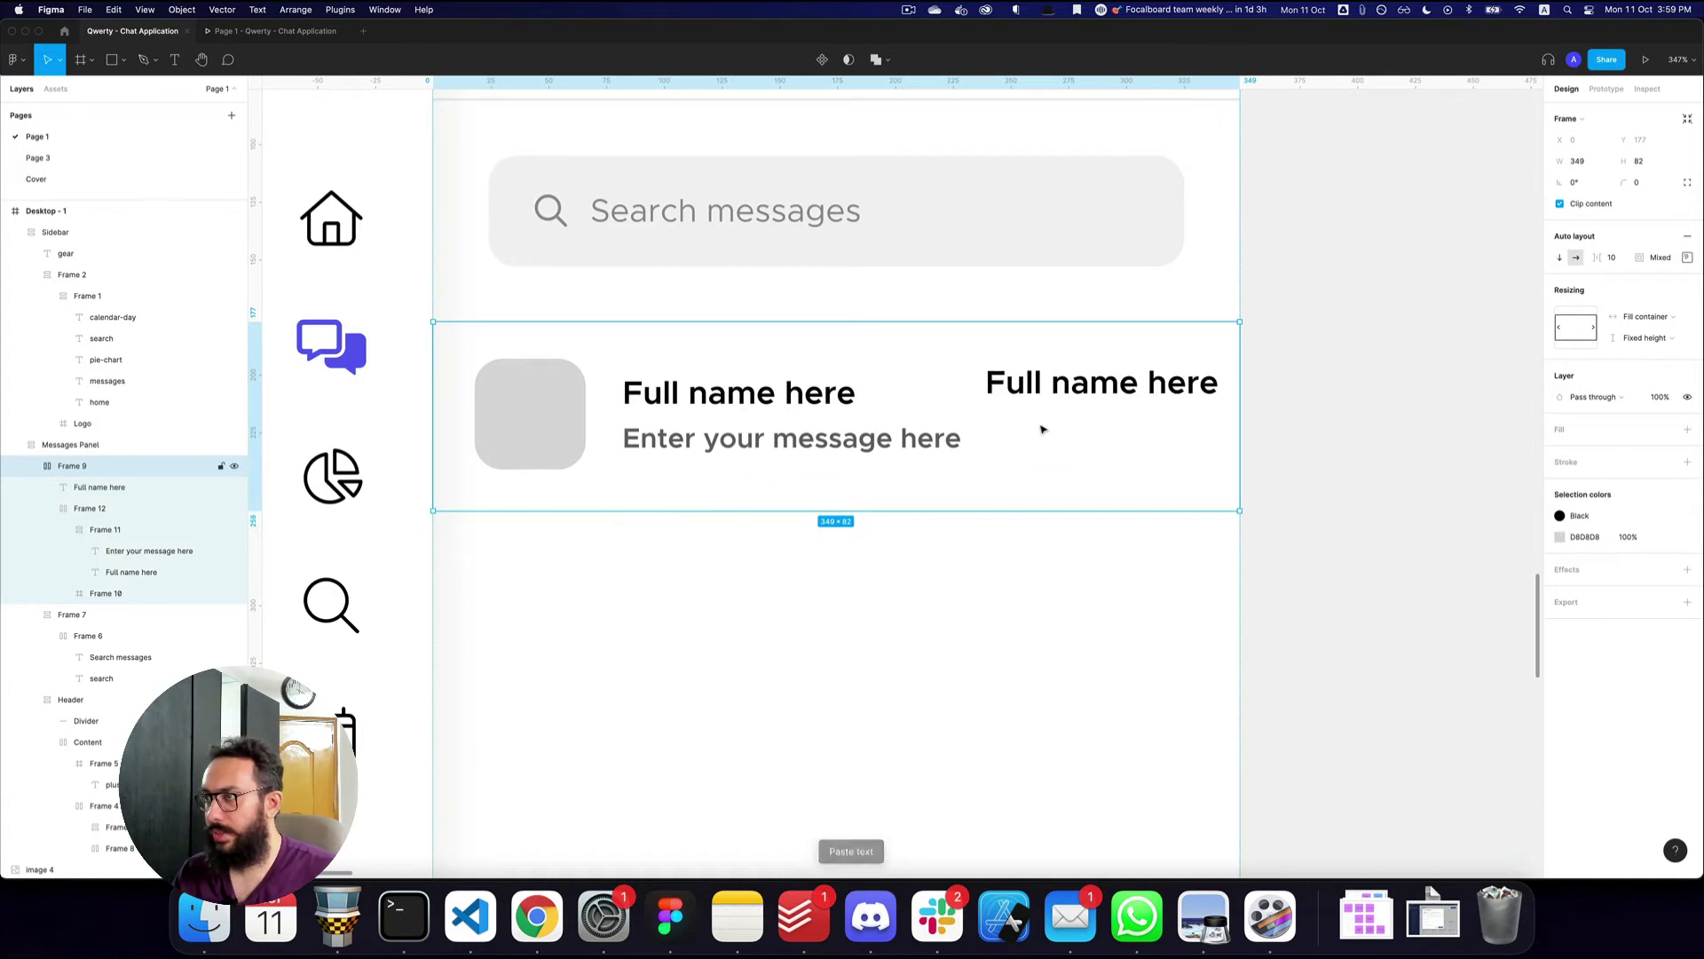
- Change the pasted name text to "12m" and set its font size to 14
double_click(1068, 392)
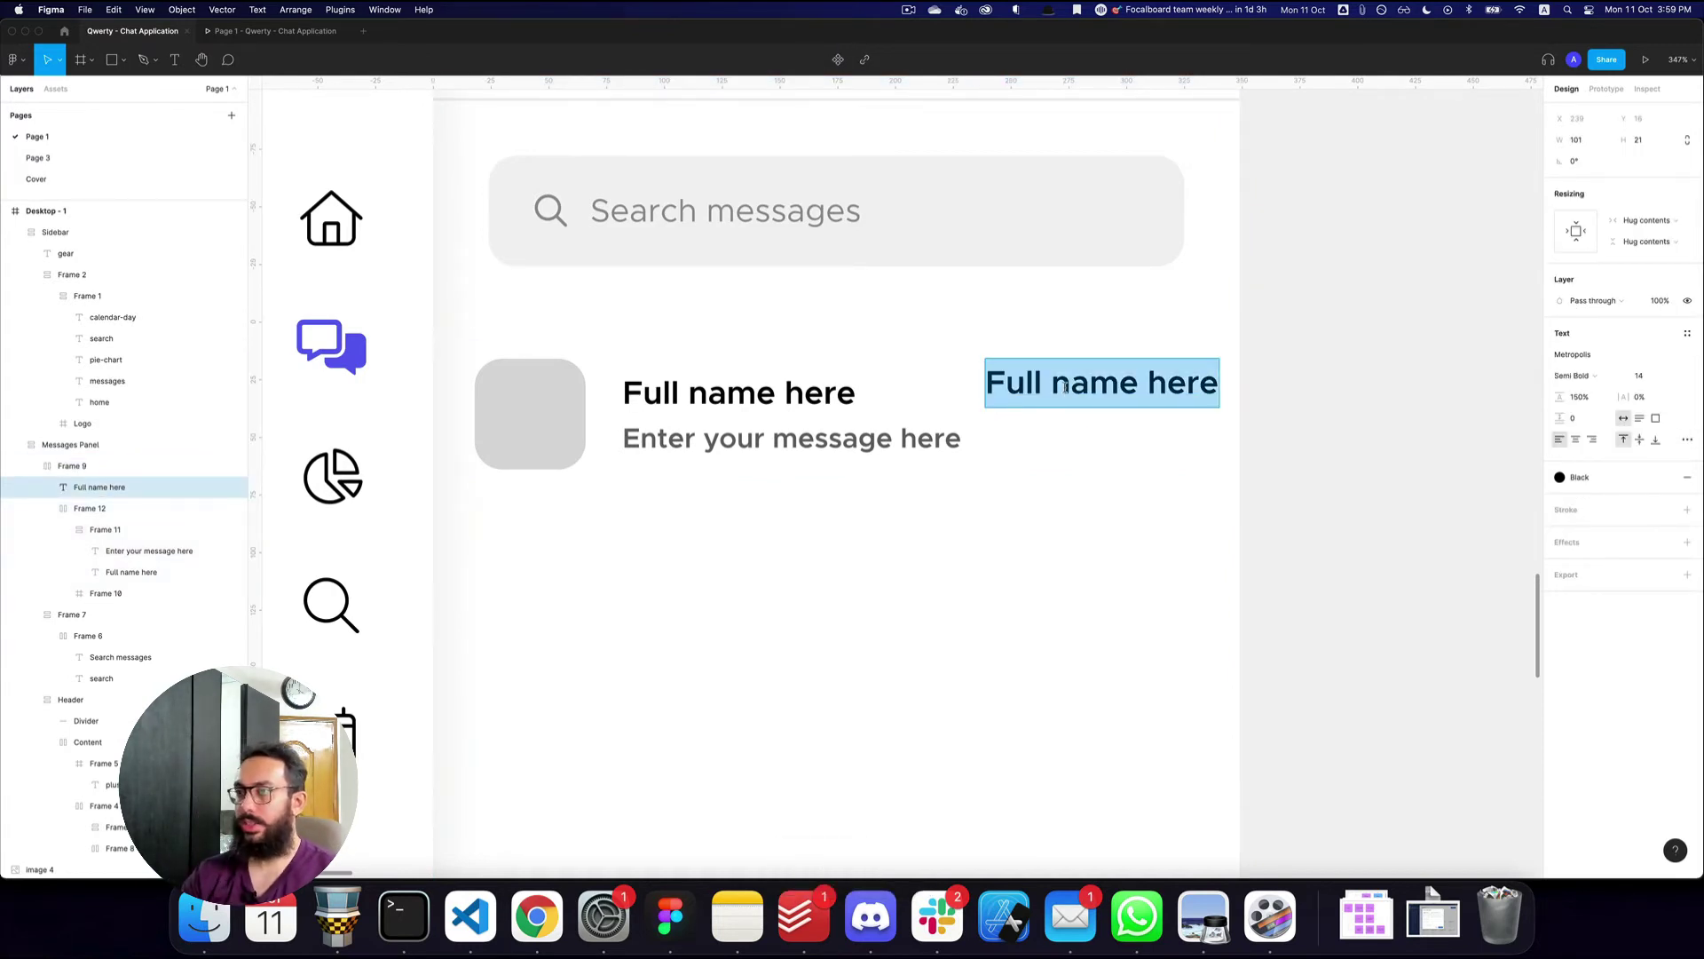
text(12)
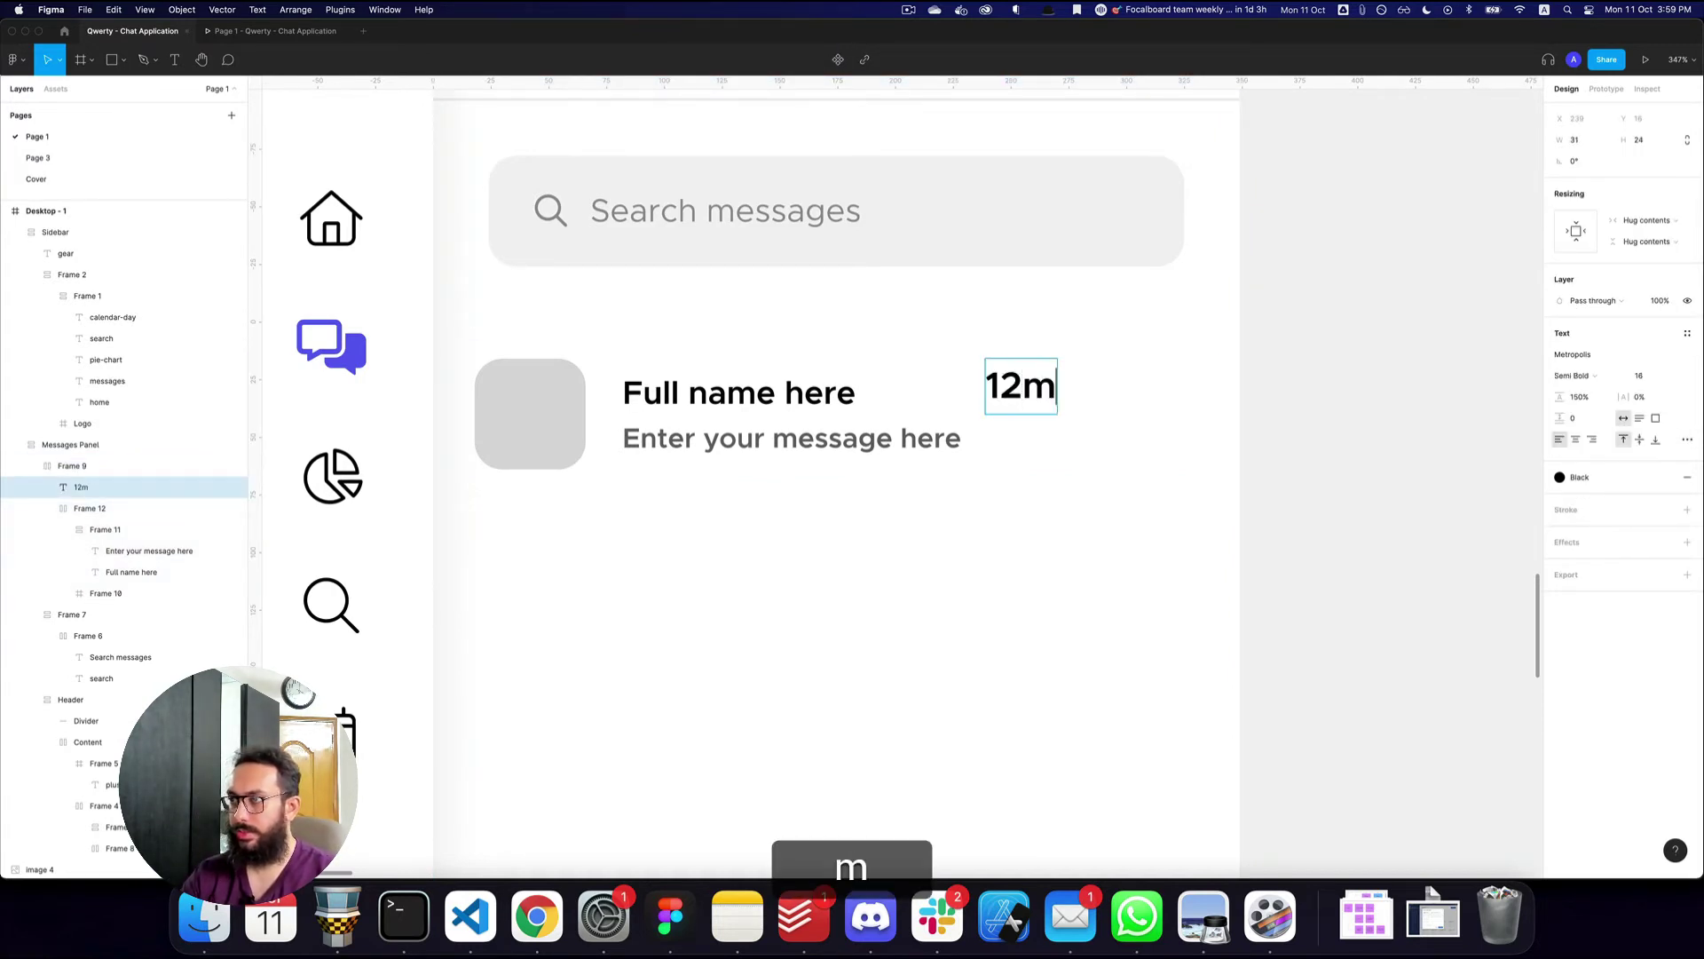
text(m)
key(Escape)
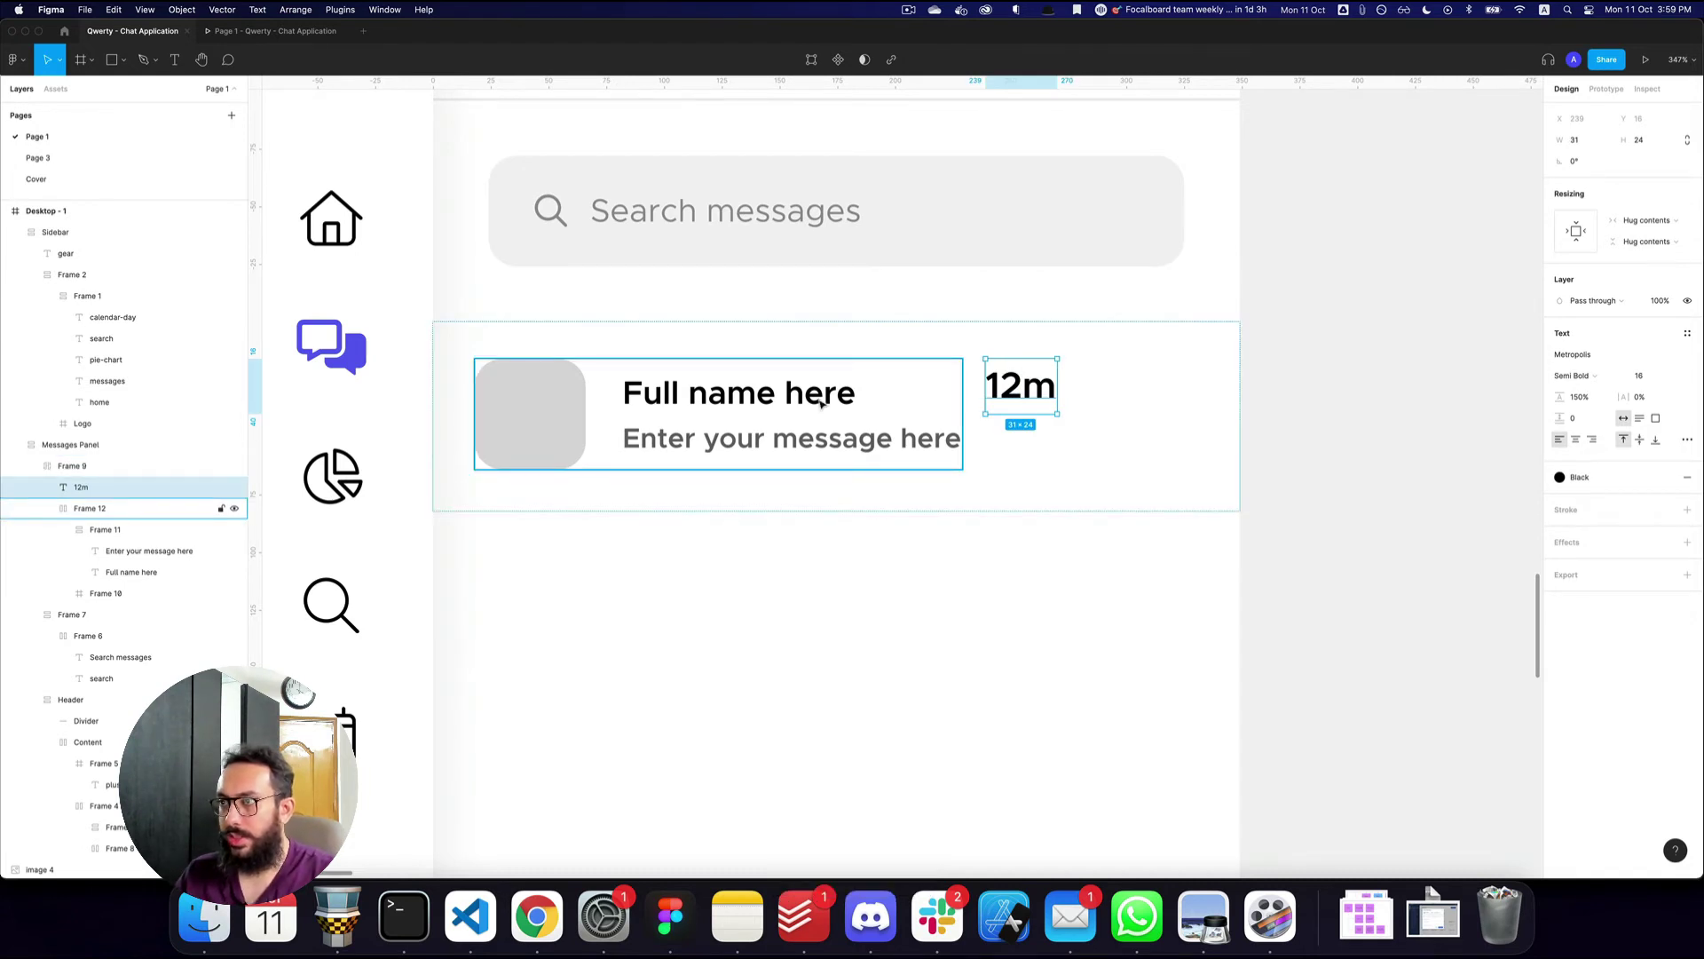
key(super)
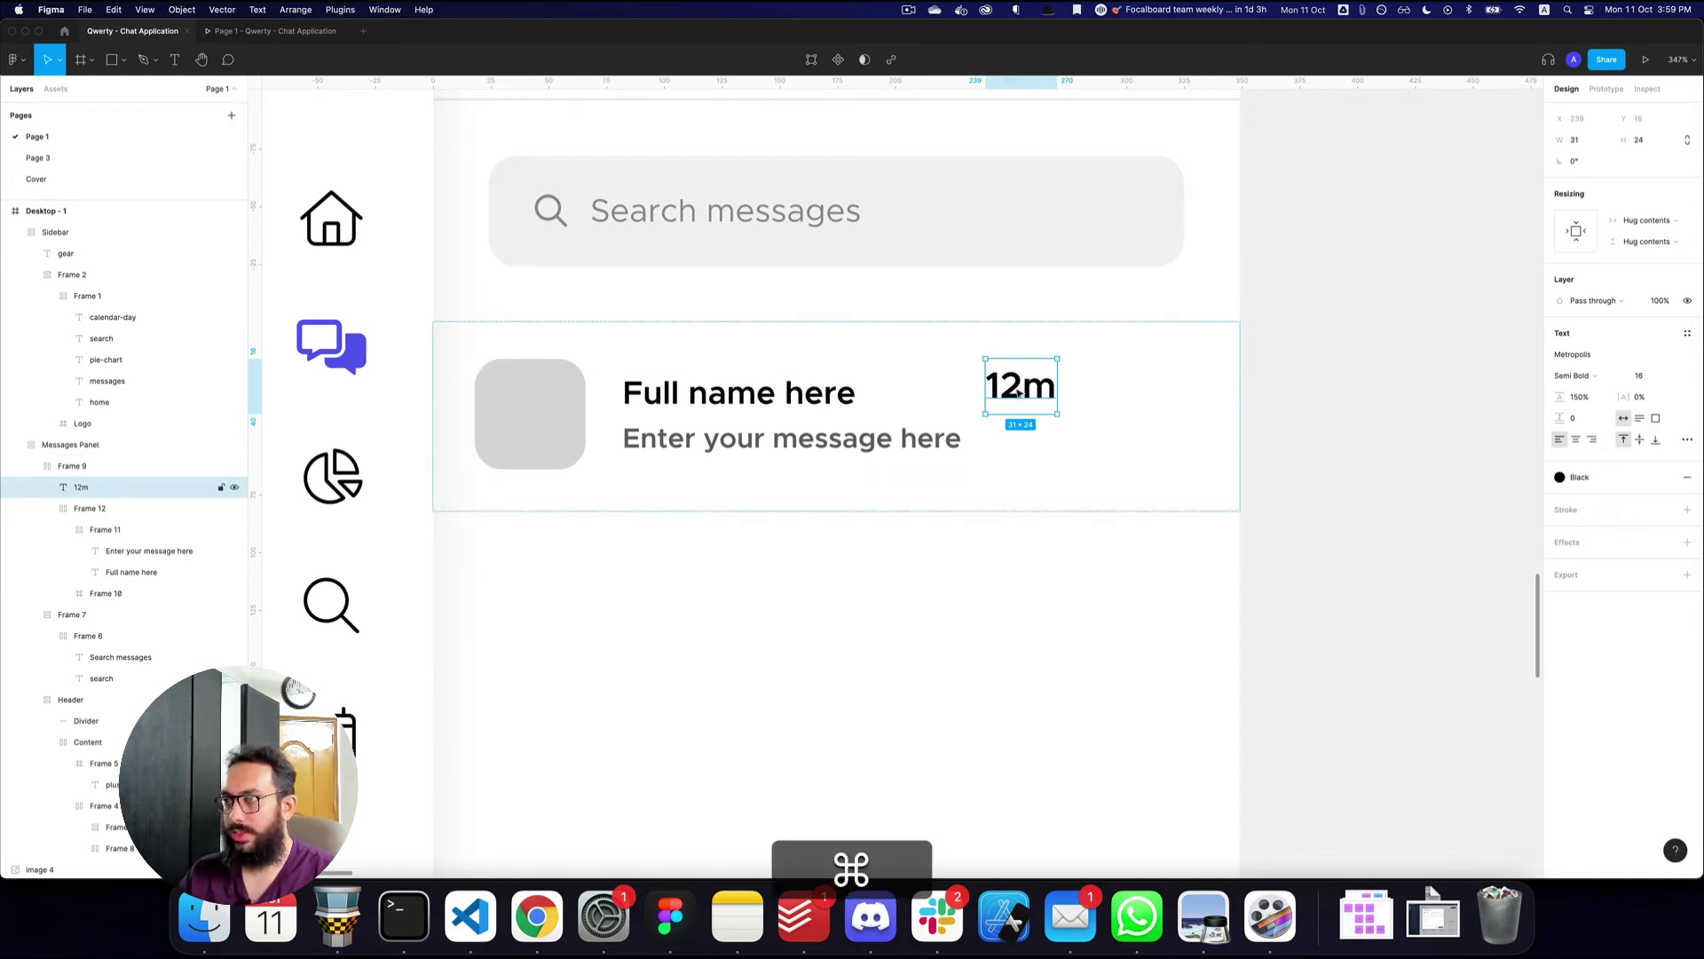
click(1646, 376)
text(14)
key(Return)
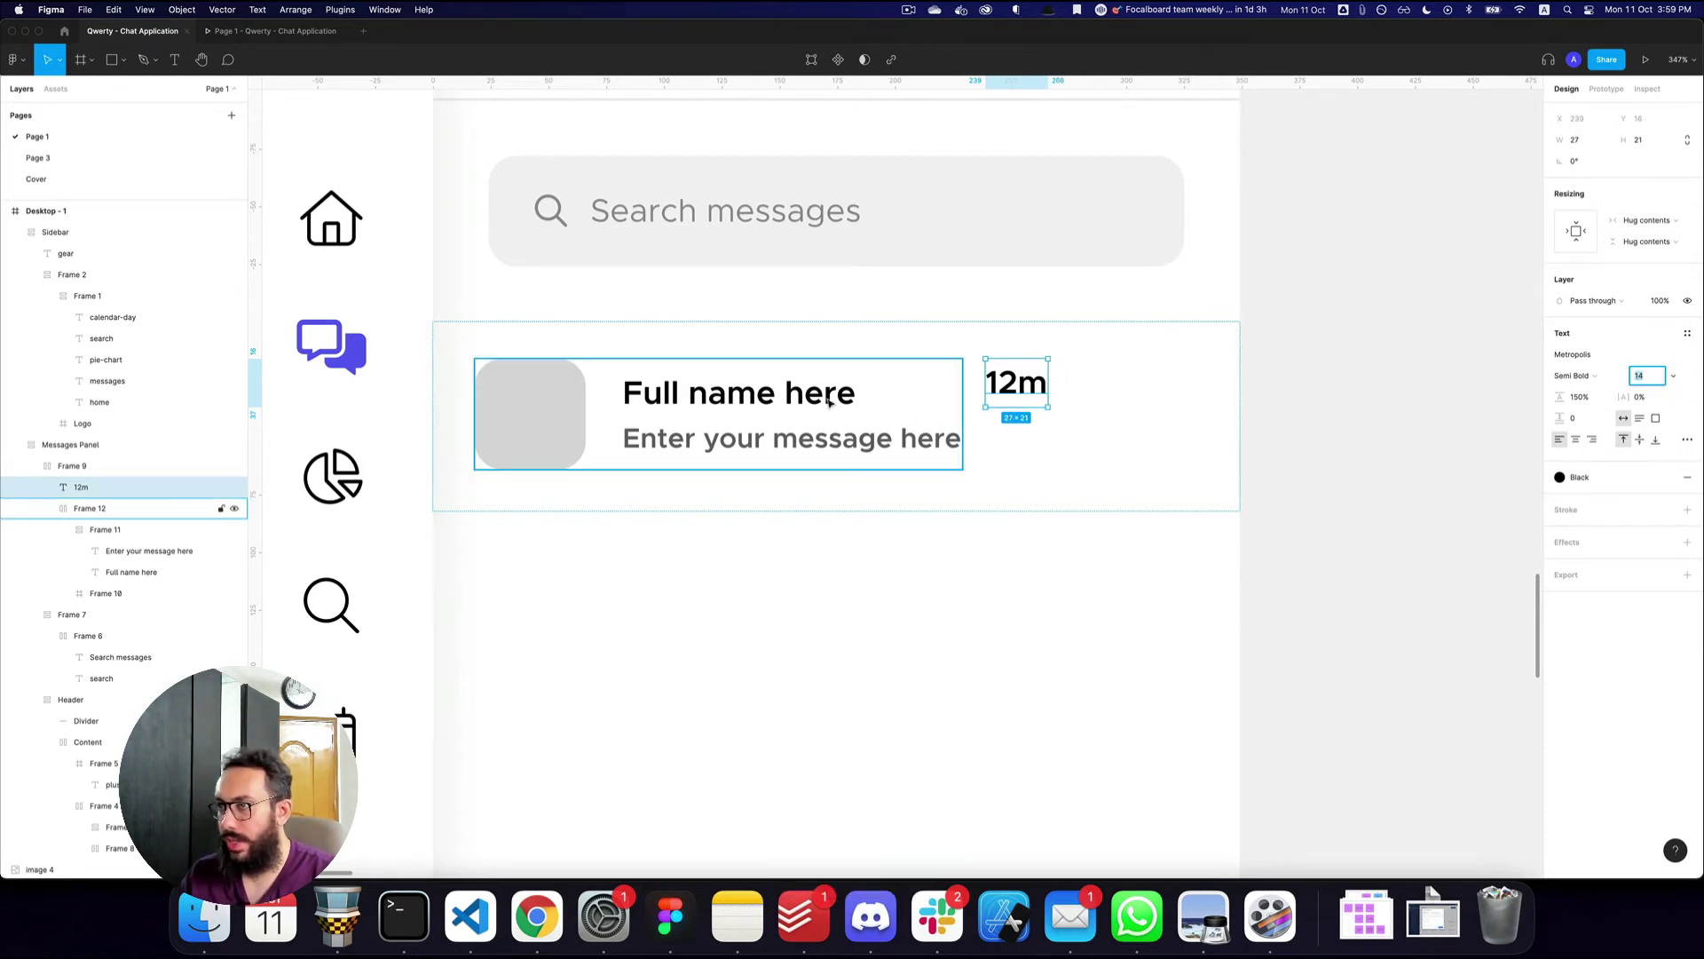
- Move the "12m" text into the text stack, directly below "Full name here"
key(super)
key(super+x)
click(941, 397)
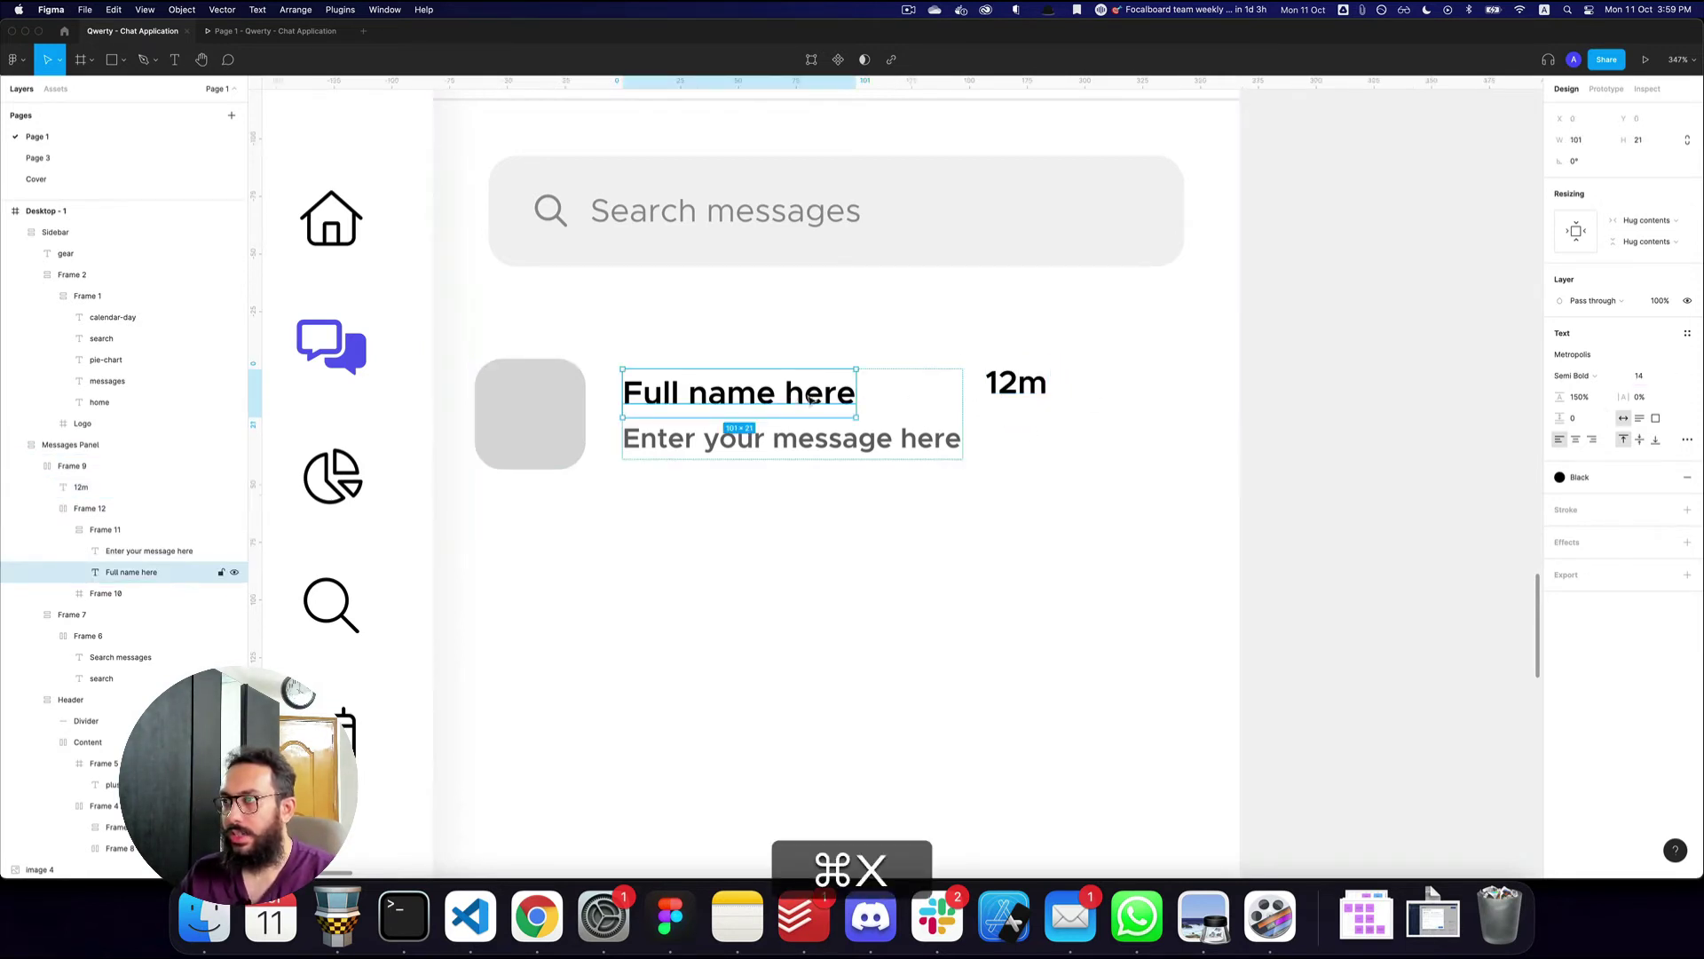
click(999, 382)
key(super+x)
click(799, 394)
key(super+v)
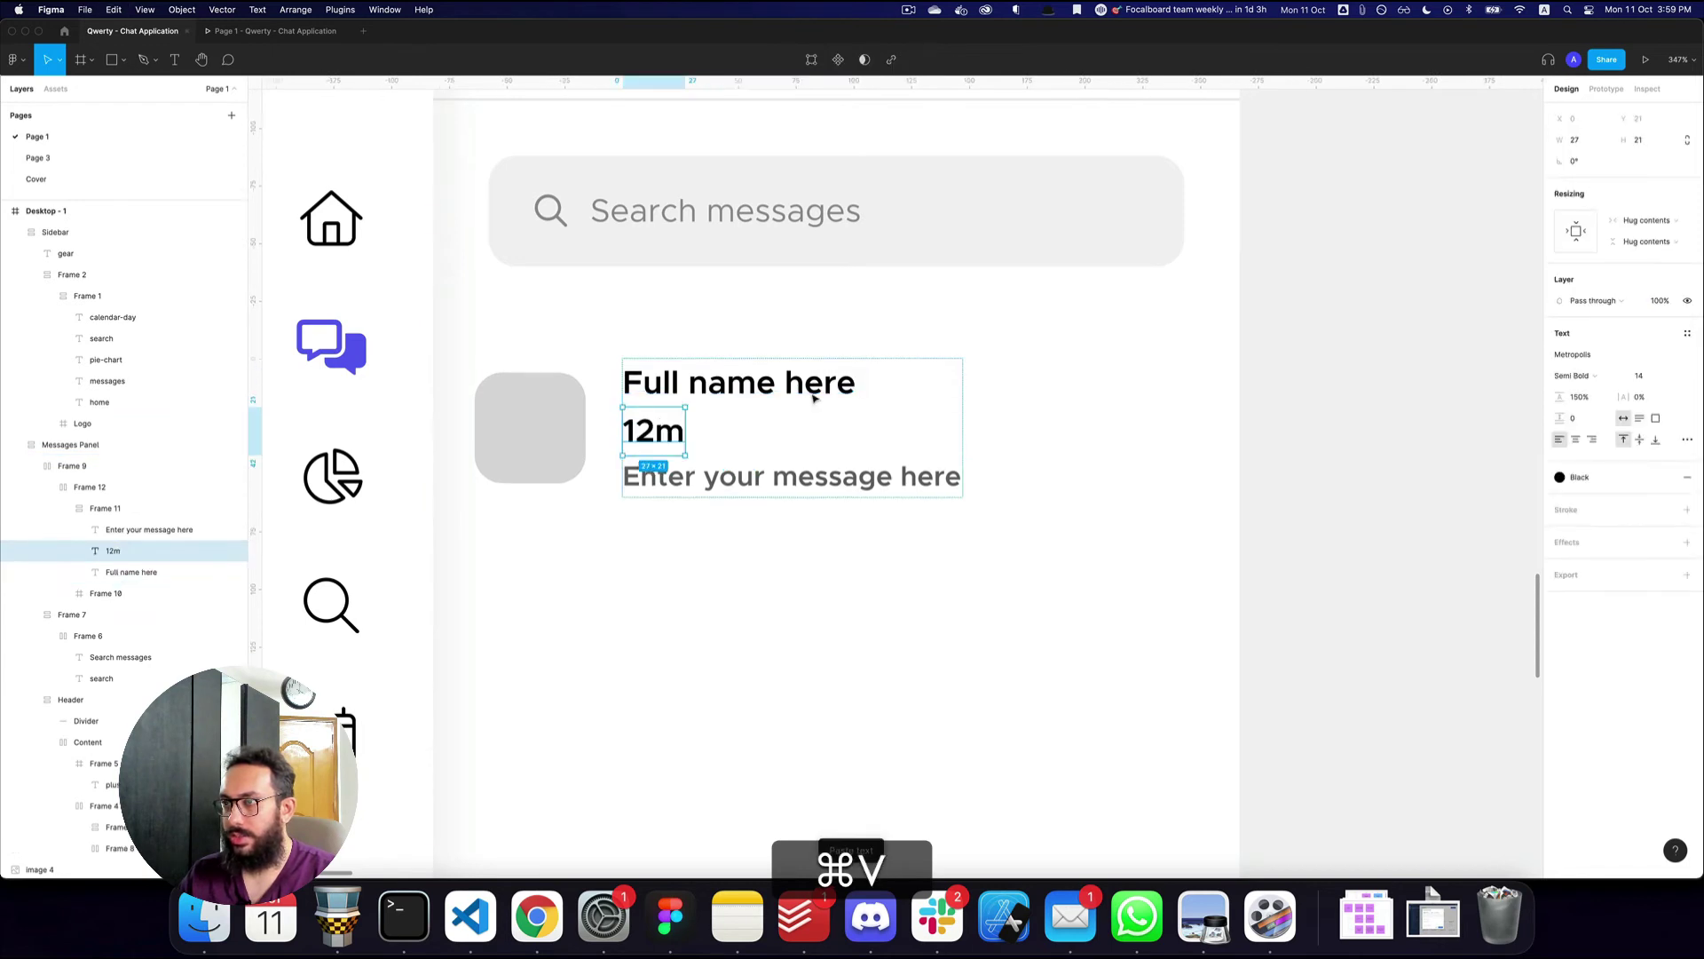
- Wrap the name and "12m" texts in a horizontal auto layout frame with Auto spacing
shift+click(814, 398)
key(shift+super+a)
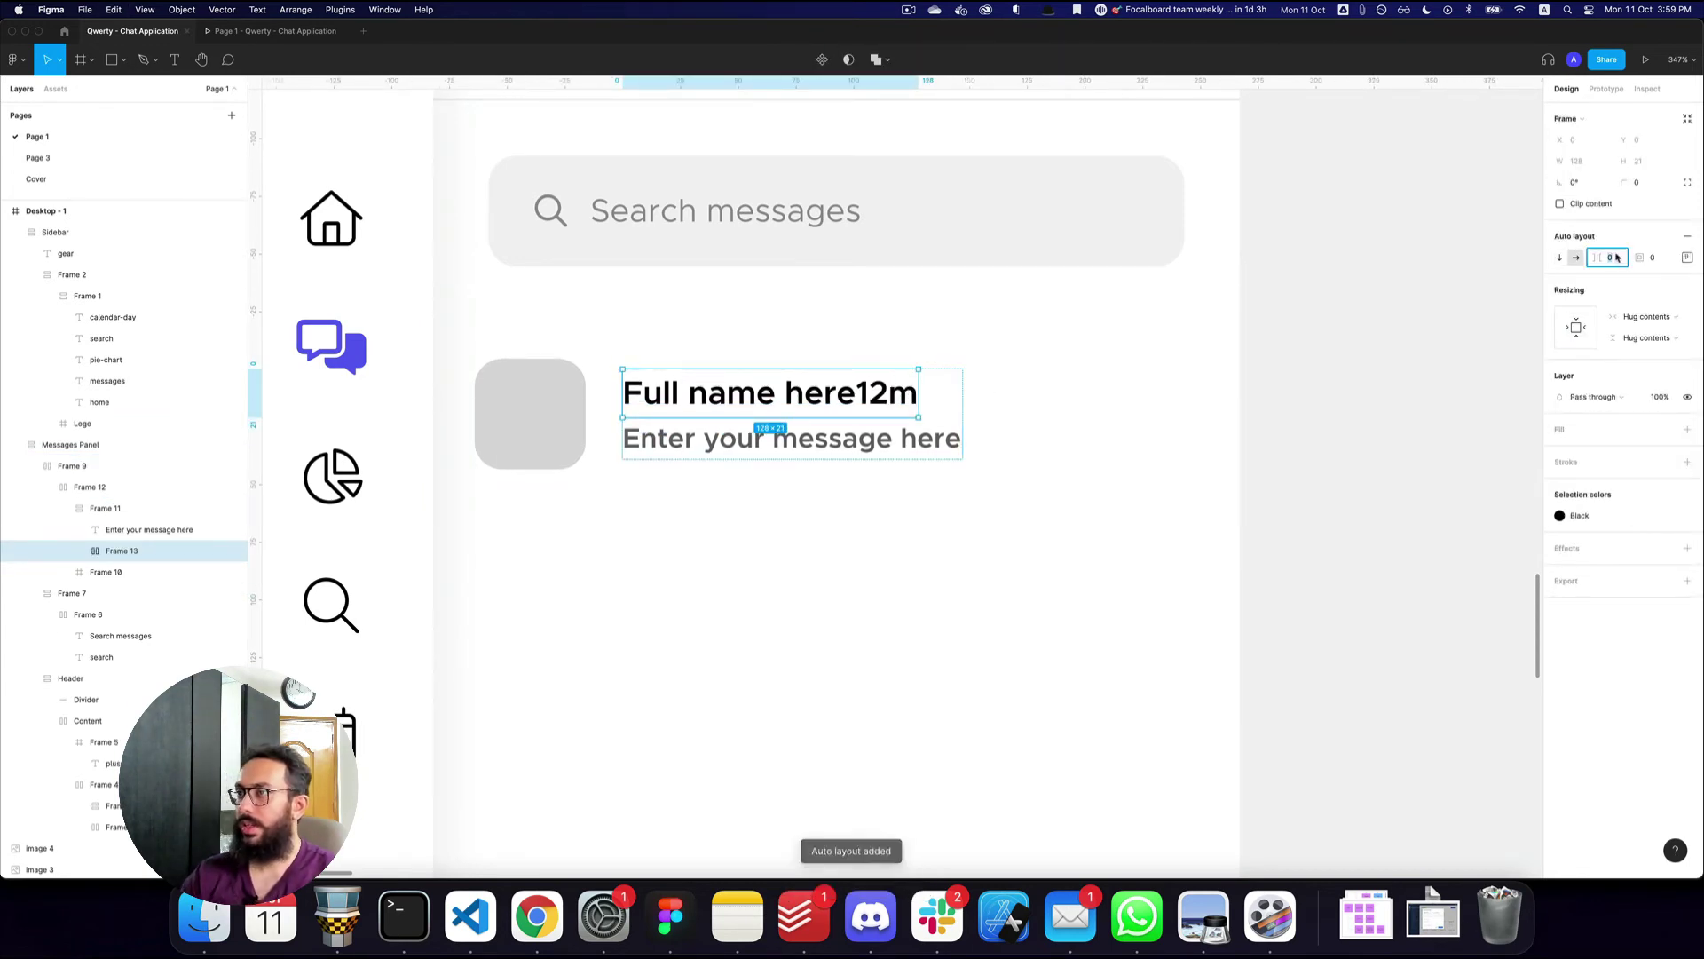
text(a)
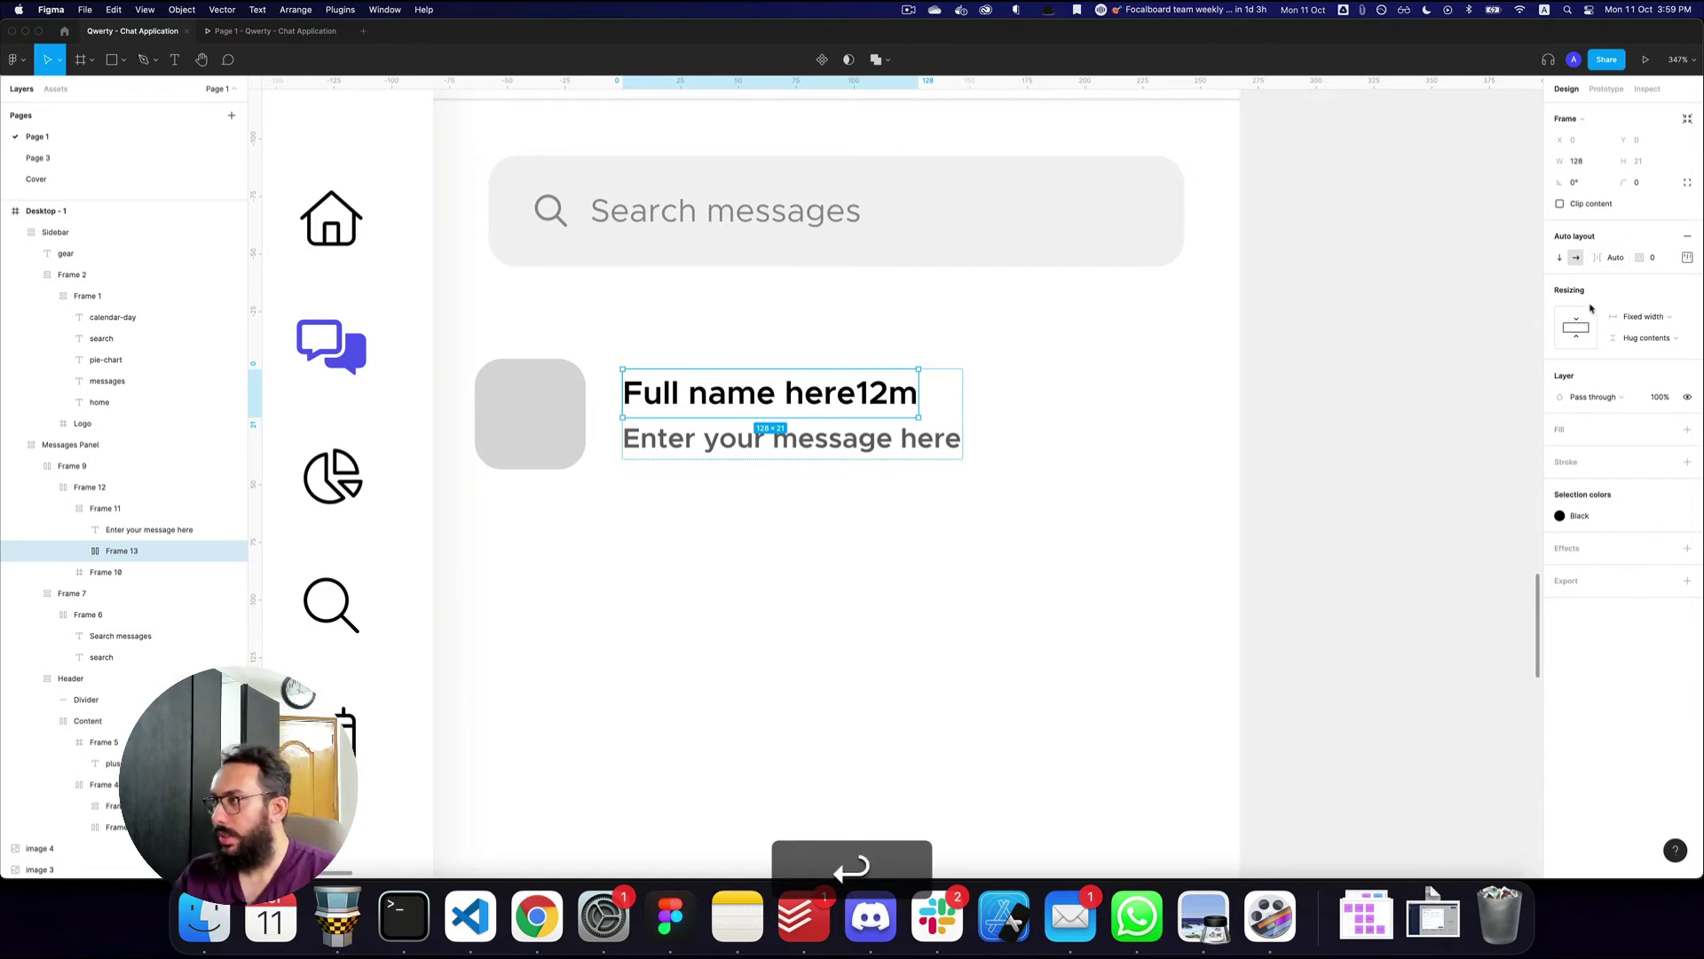
- Make the name-and-time line, its text stack and the enclosing row frame fill their containers' width
click(1593, 325)
key(shift+Return)
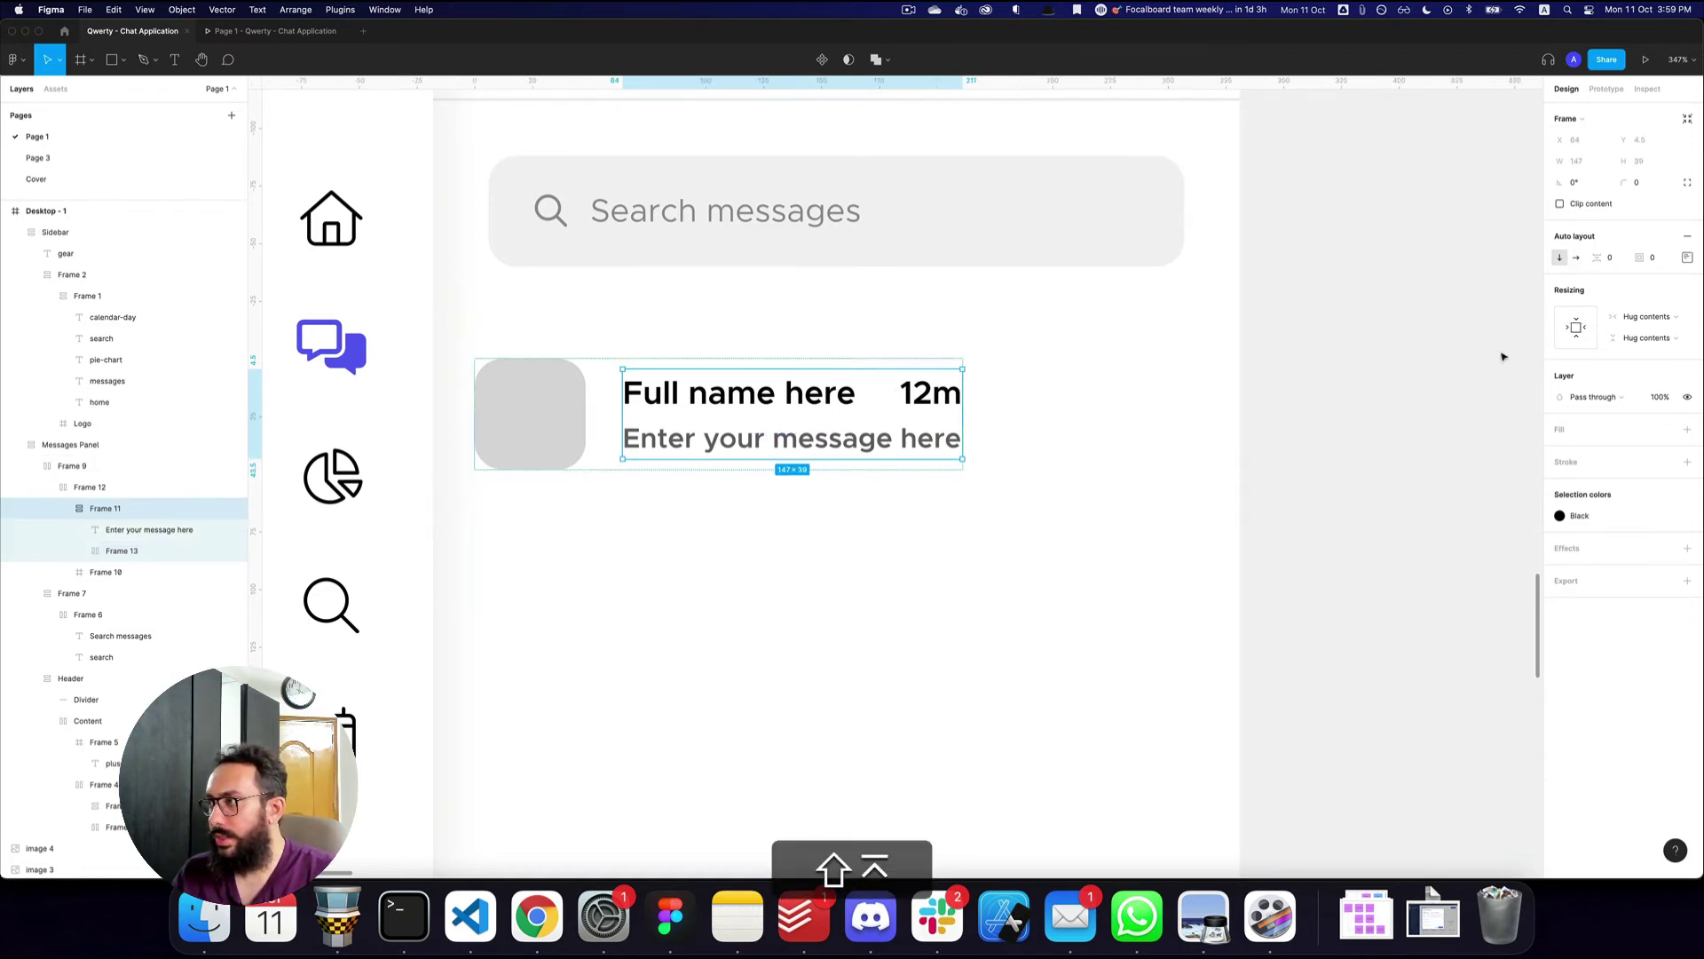
click(1594, 325)
key(shift+Return)
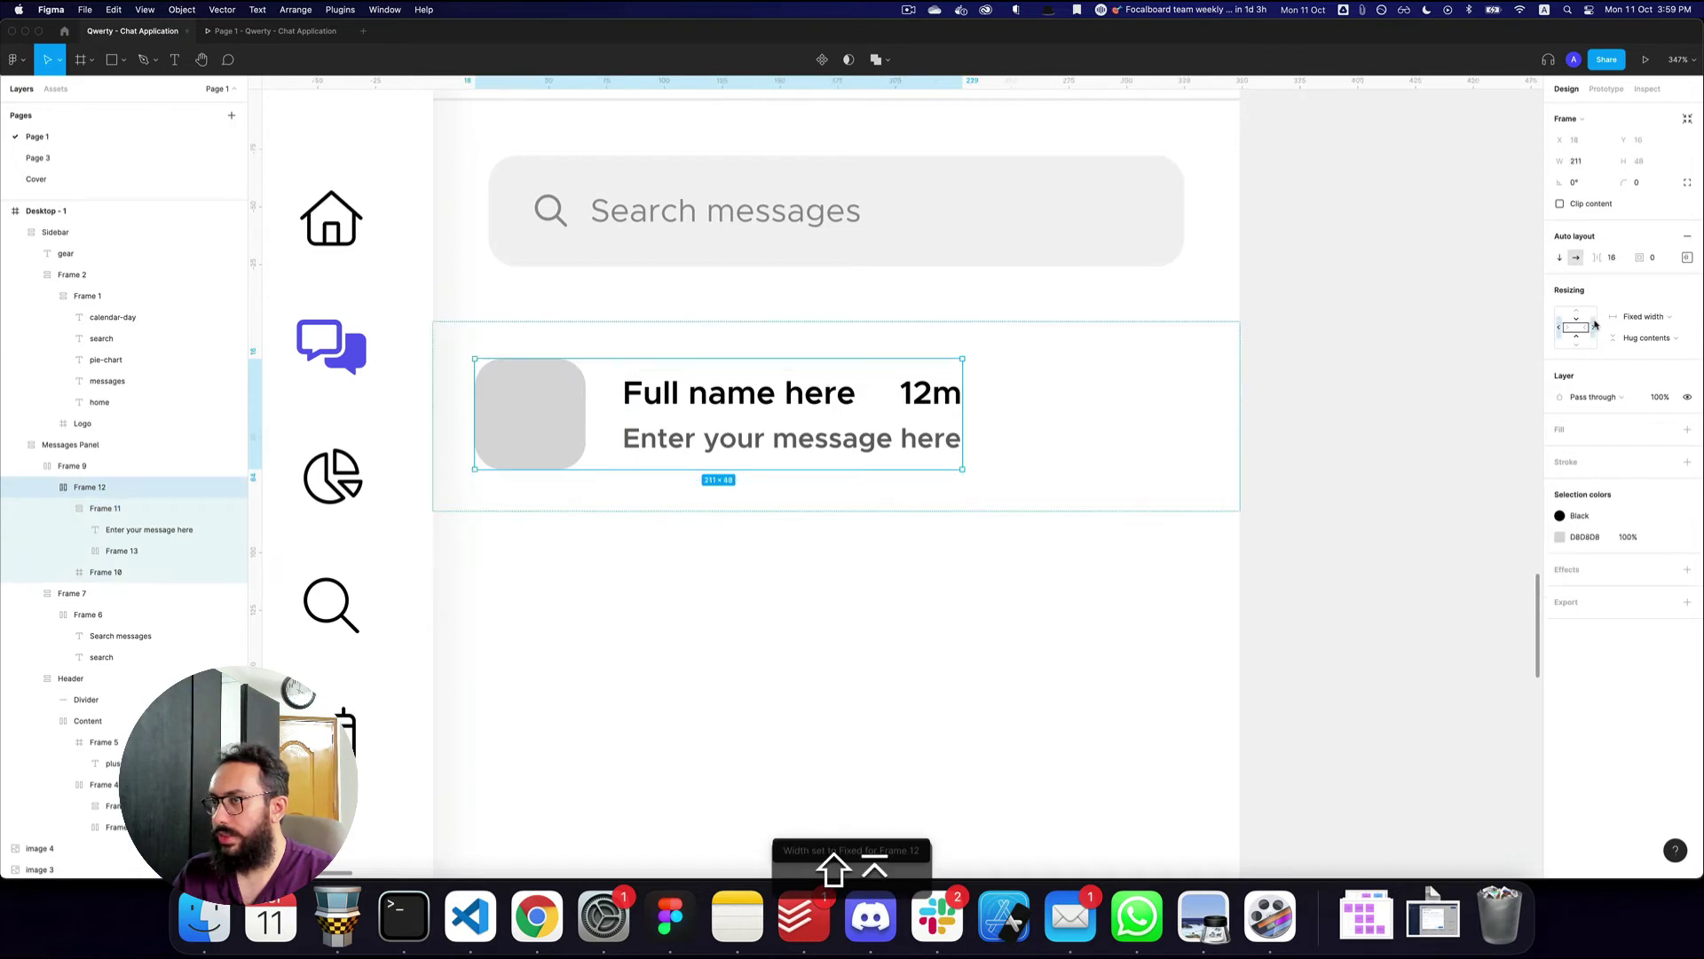
- Reduce the "12m" text's opacity to 30% and check the prototype preview
super+click(1165, 394)
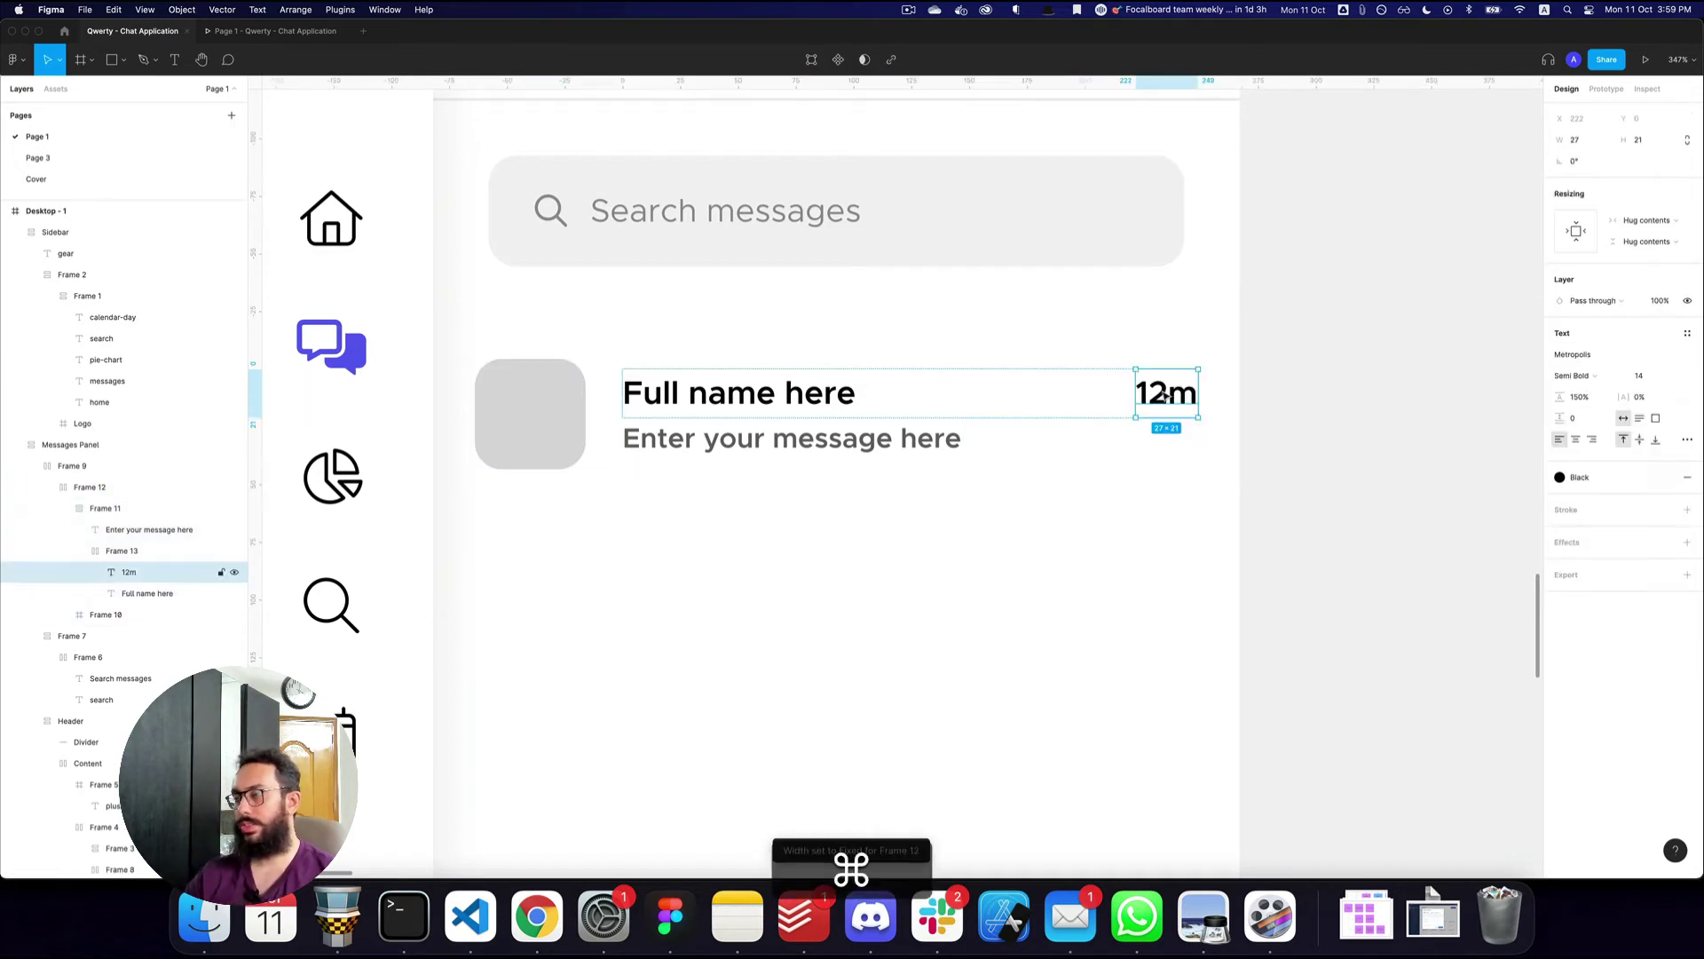
click(1644, 378)
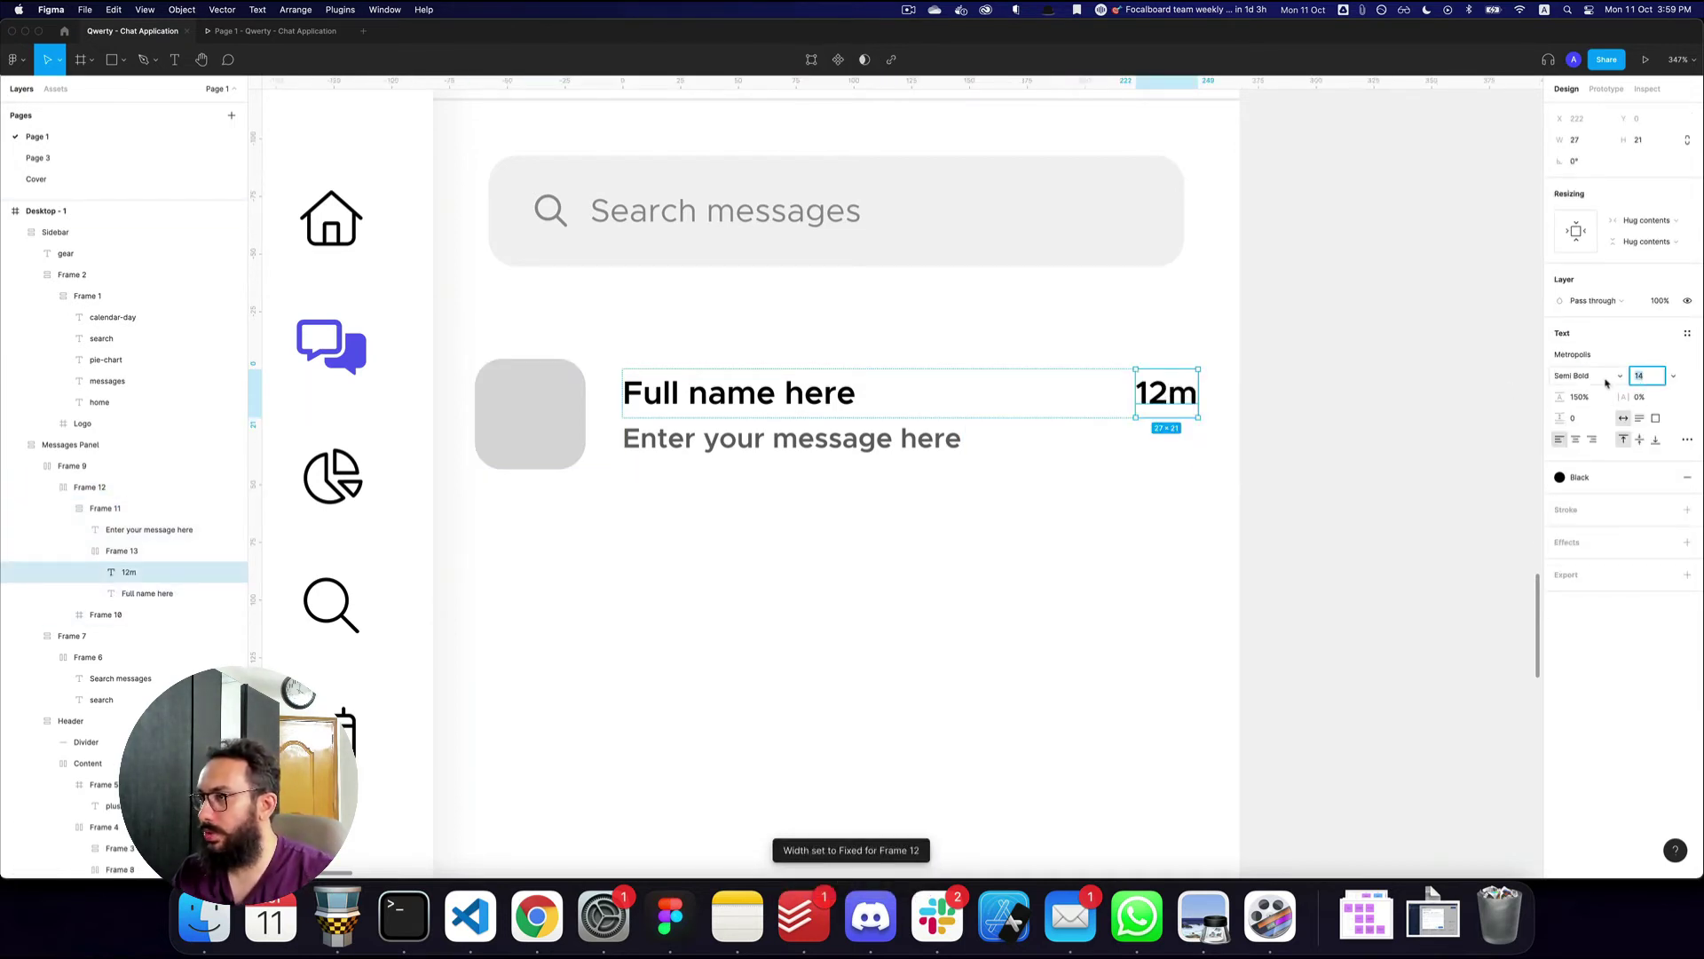
key(Escape)
key(6)
key(super+3)
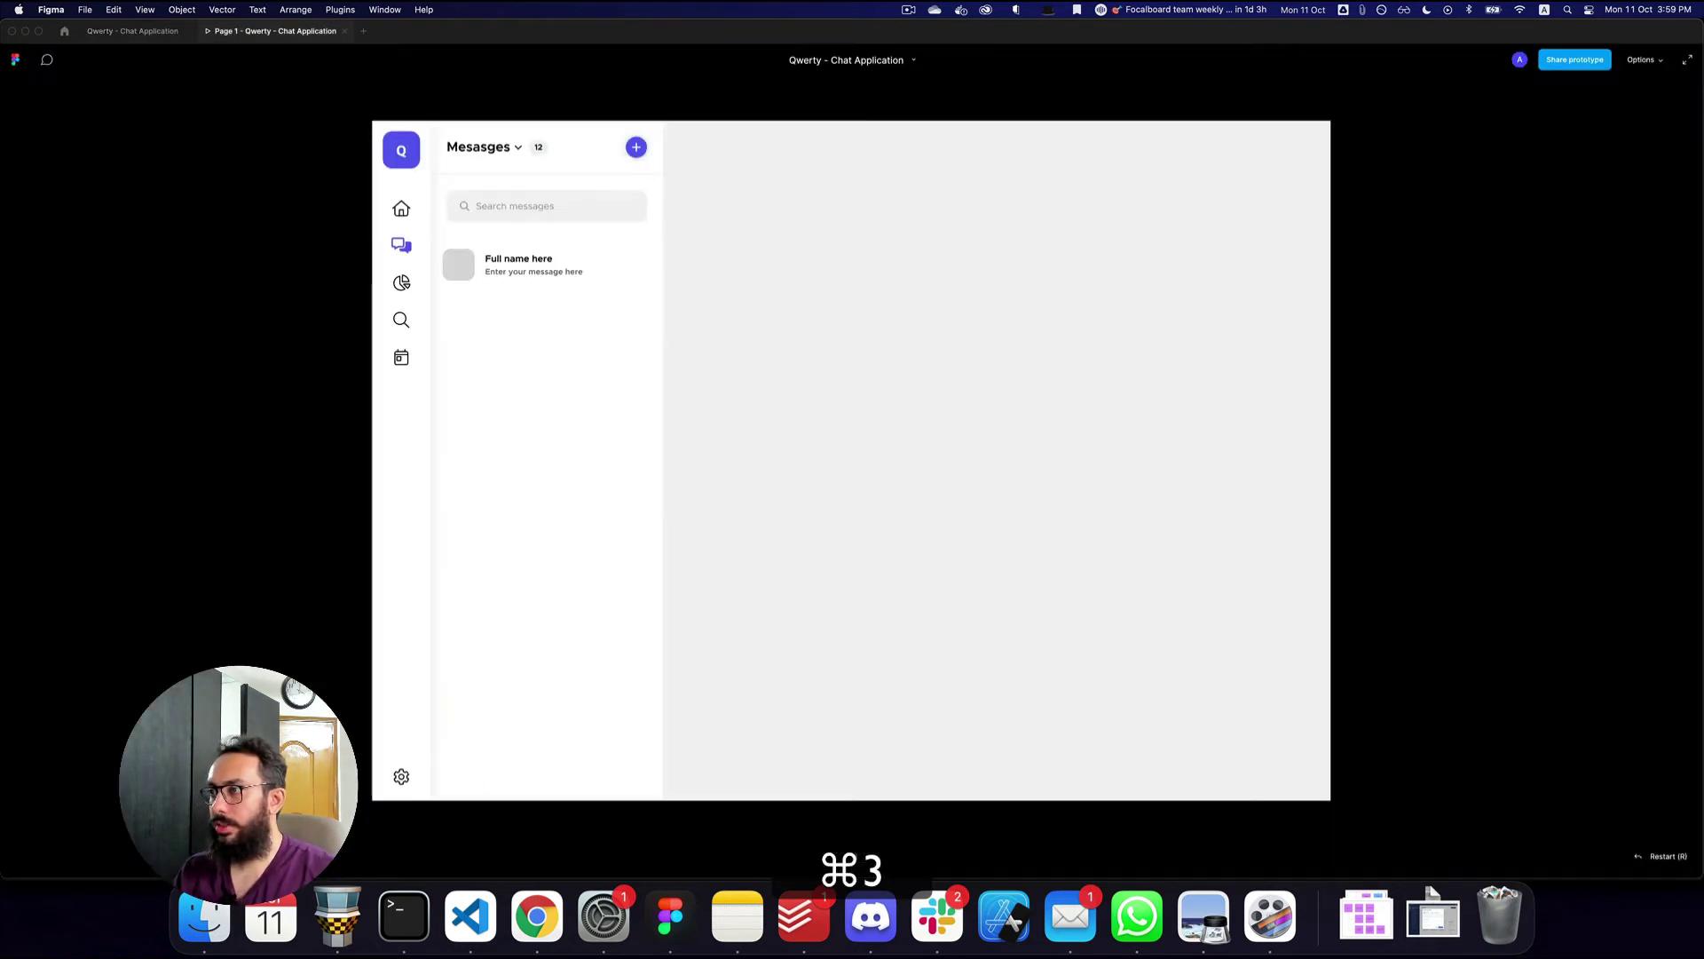
key(super+2)
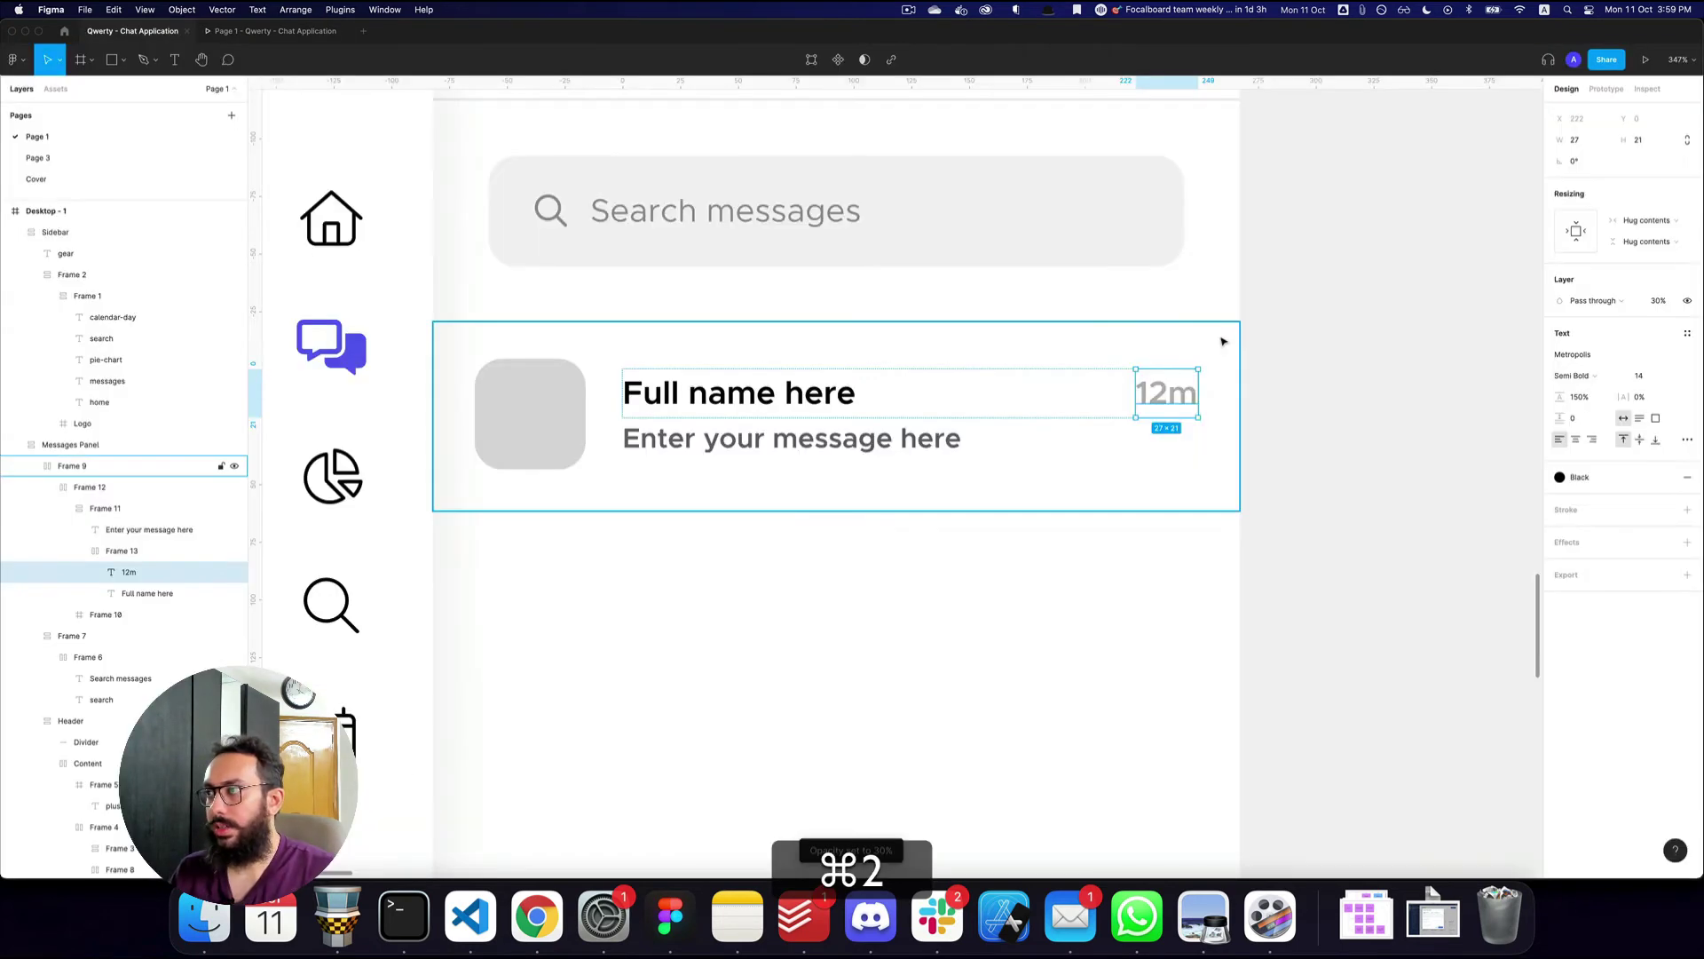
- Match the search box's margins by setting the message row's padding to 24 and making its height hug contents
click(1133, 237)
click(1133, 237)
key(alt)
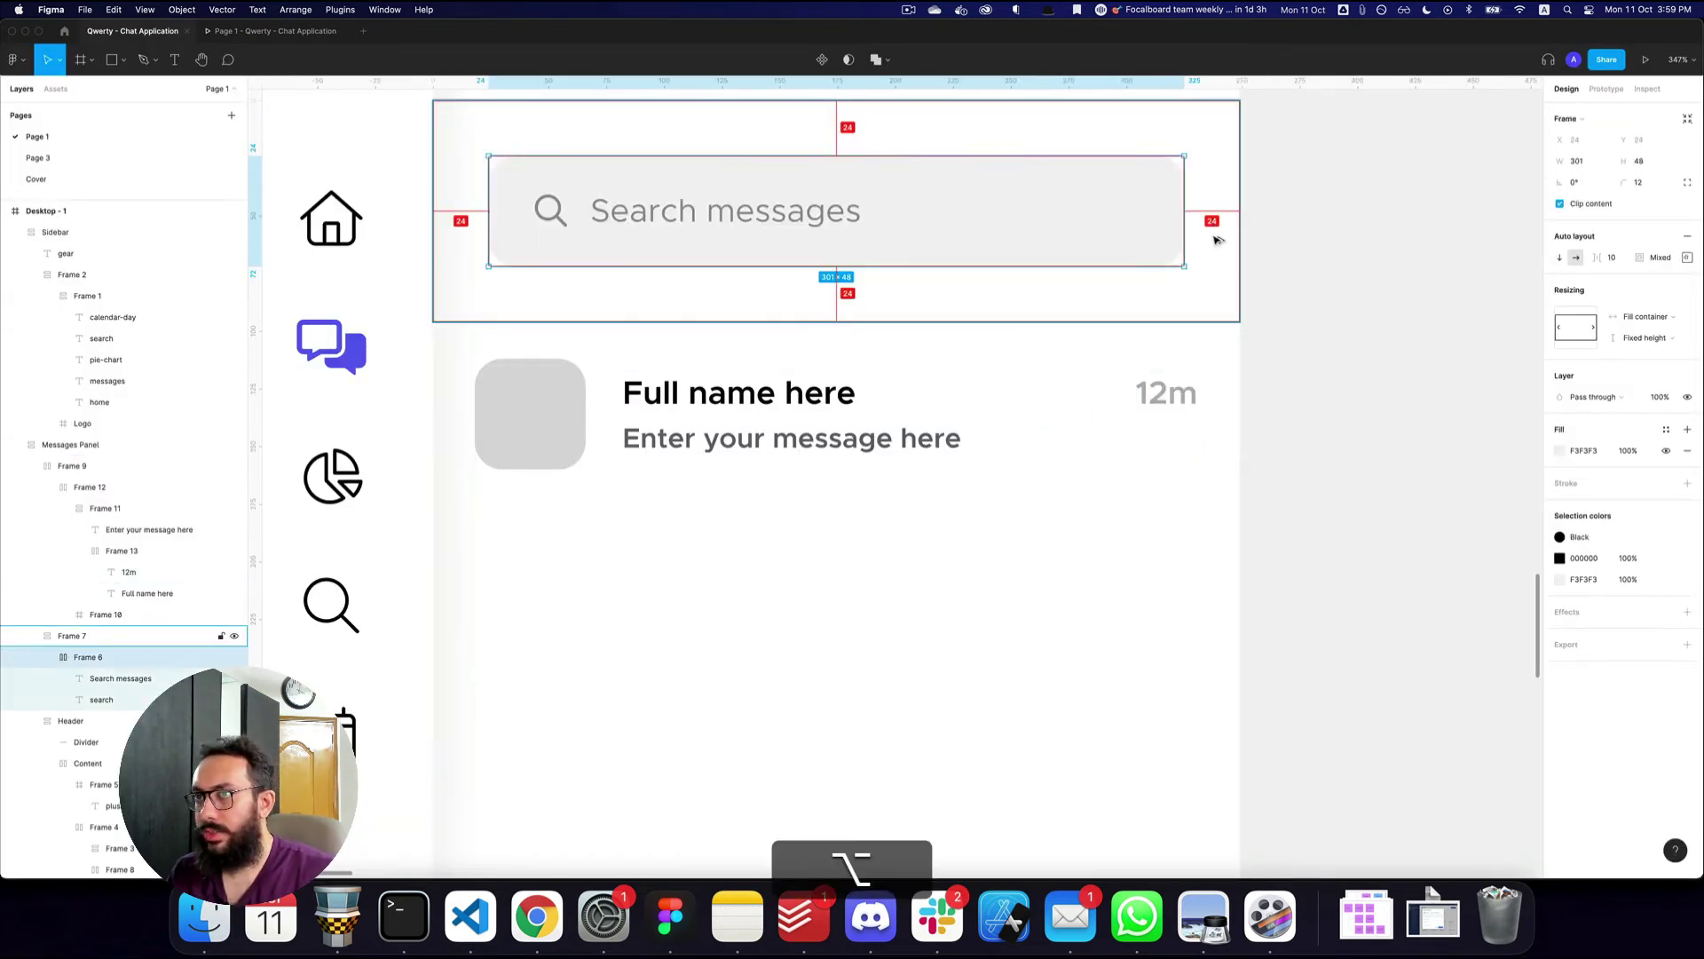
click(1225, 370)
click(1658, 258)
text(24)
key(Return)
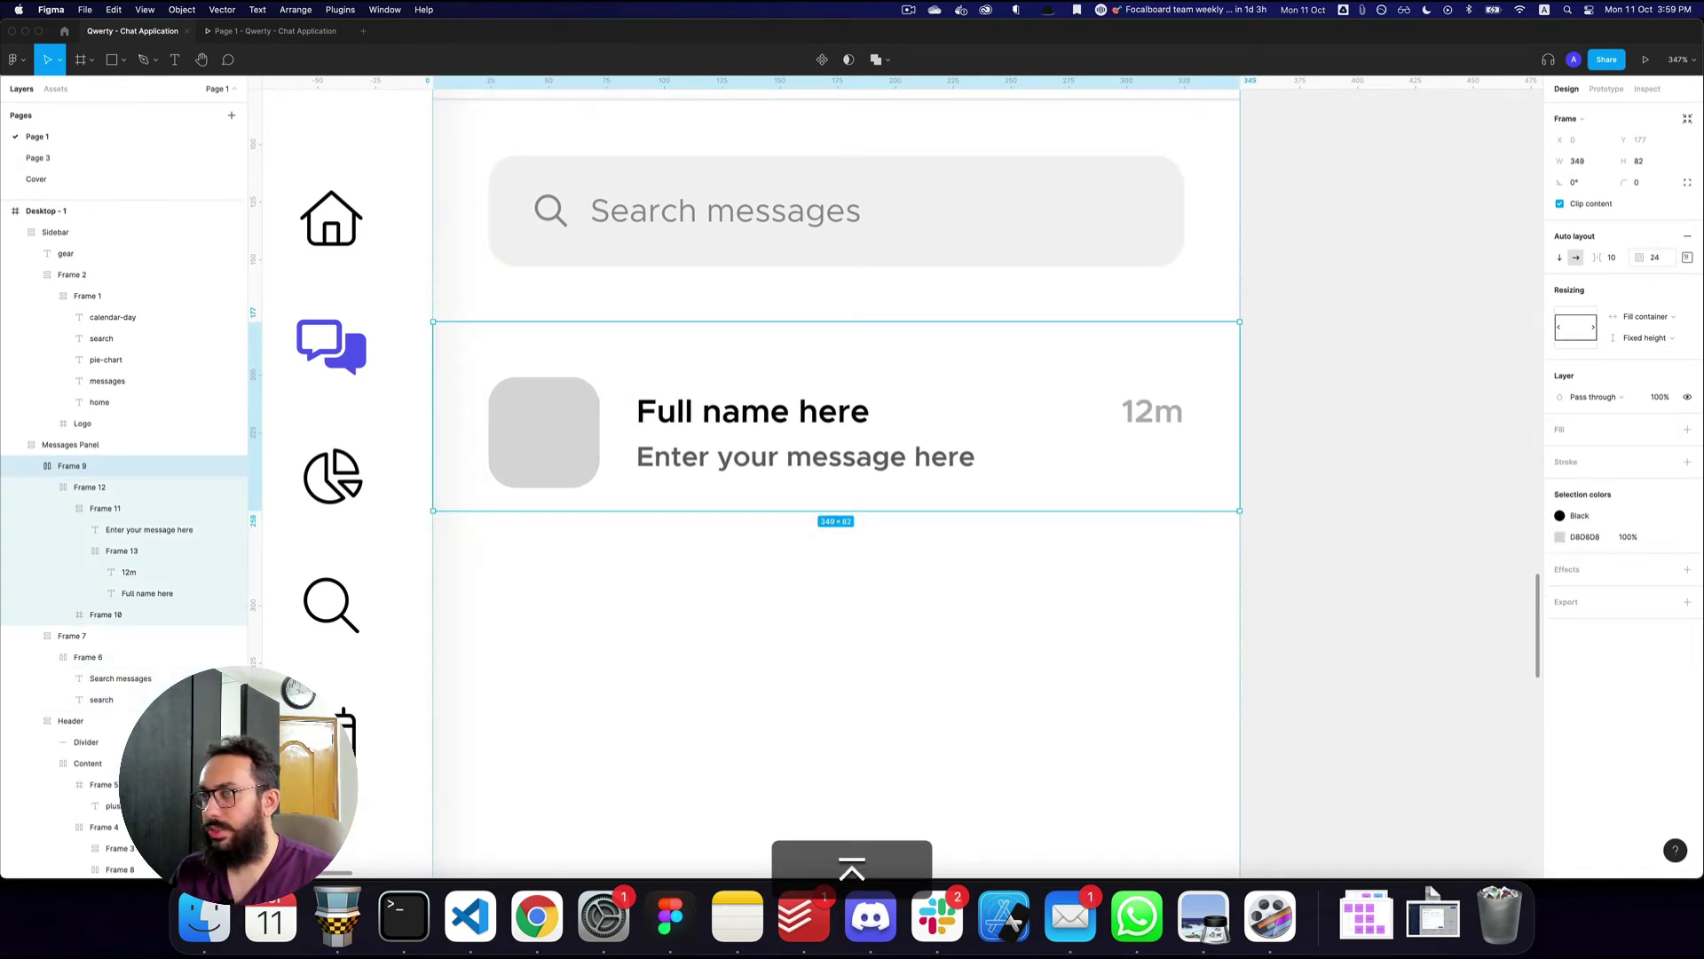
click(1577, 335)
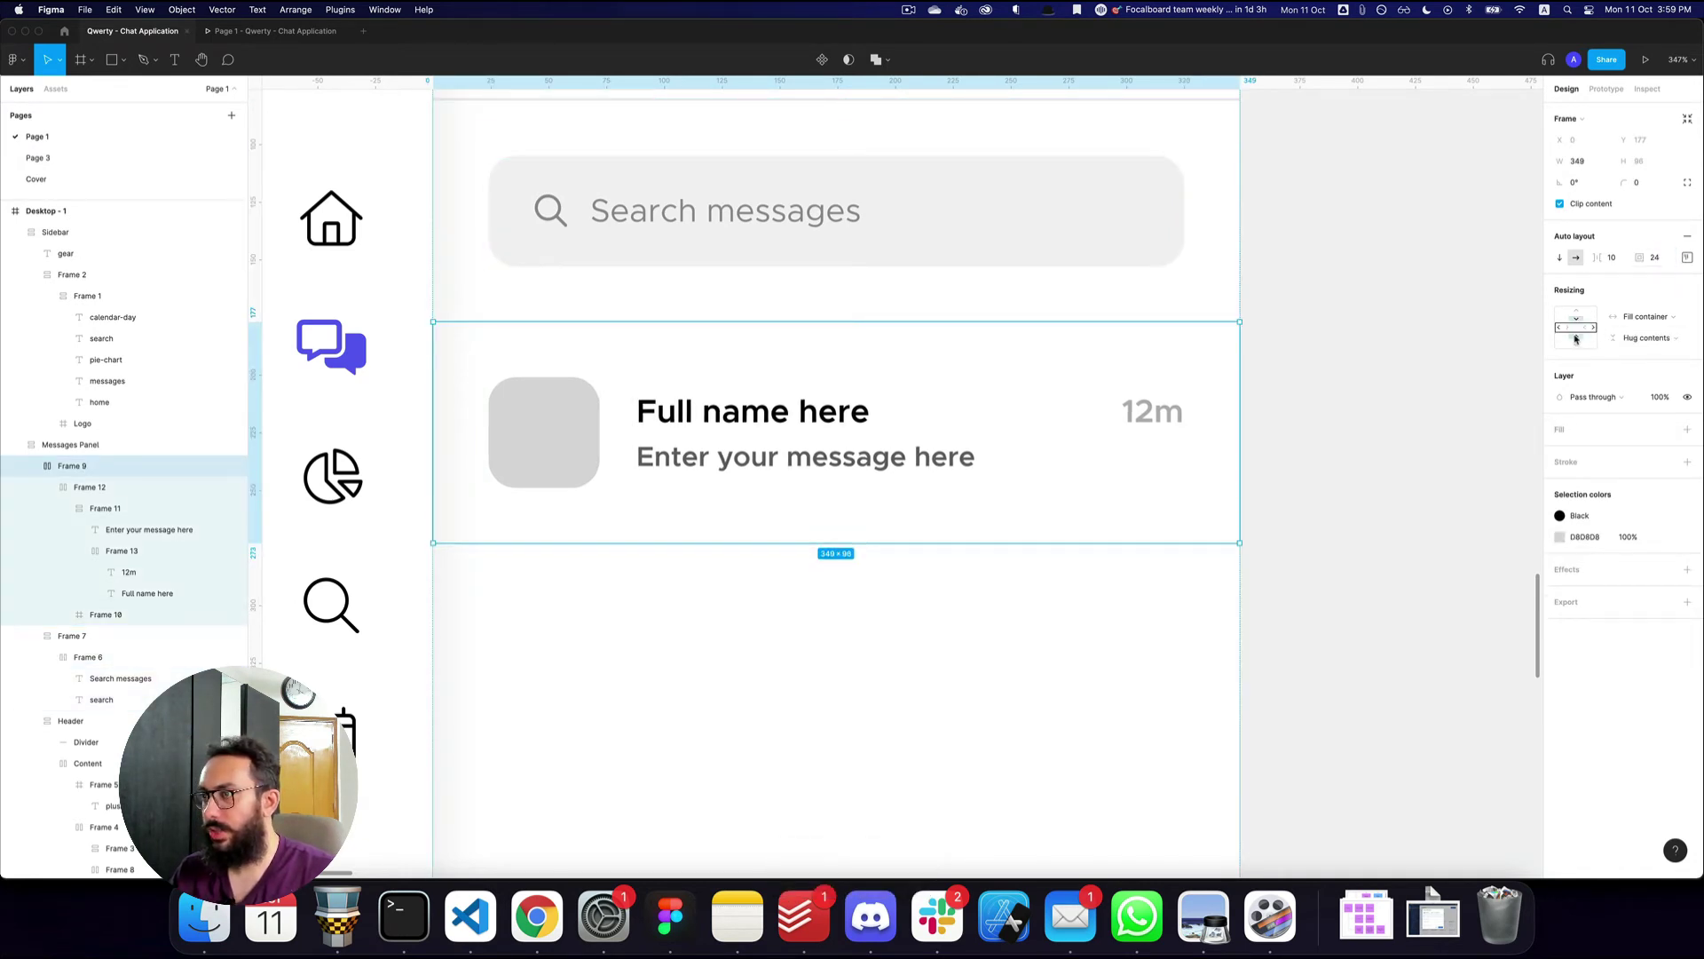
key(super+3)
key(super+2)
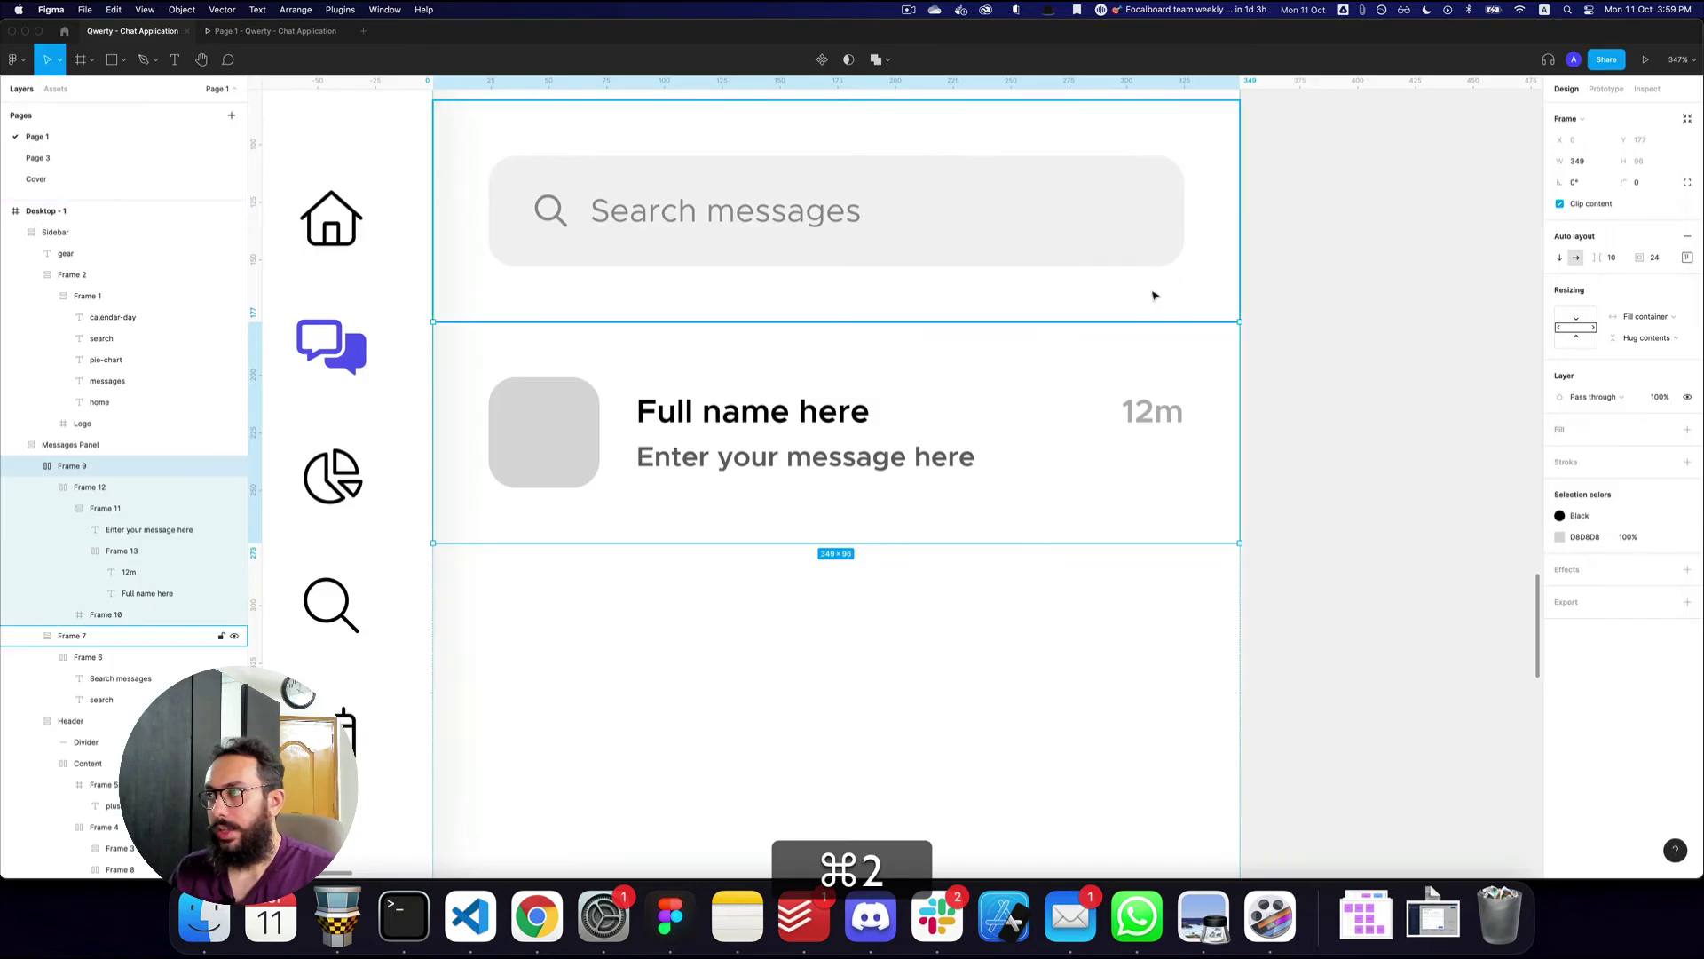
- Set the top and bottom padding of the frame around the search box to 12
key(z)
alt+click(1140, 304)
key(space)
click(1132, 308)
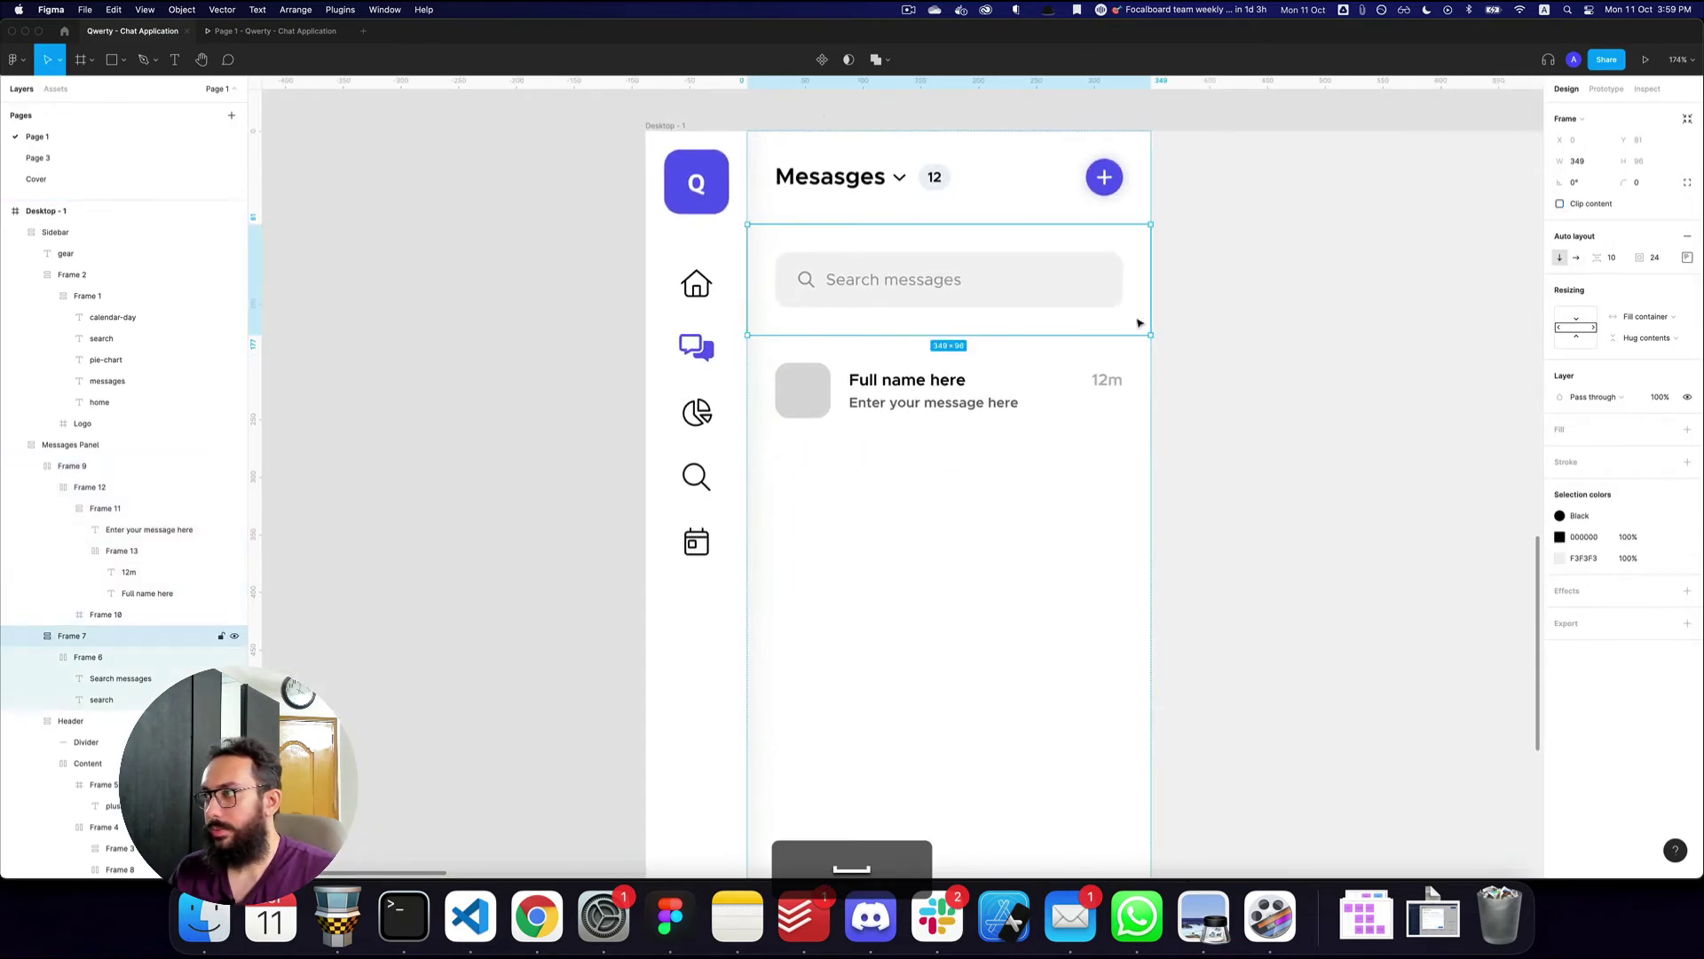
click(1687, 257)
text(12)
key(Tab)
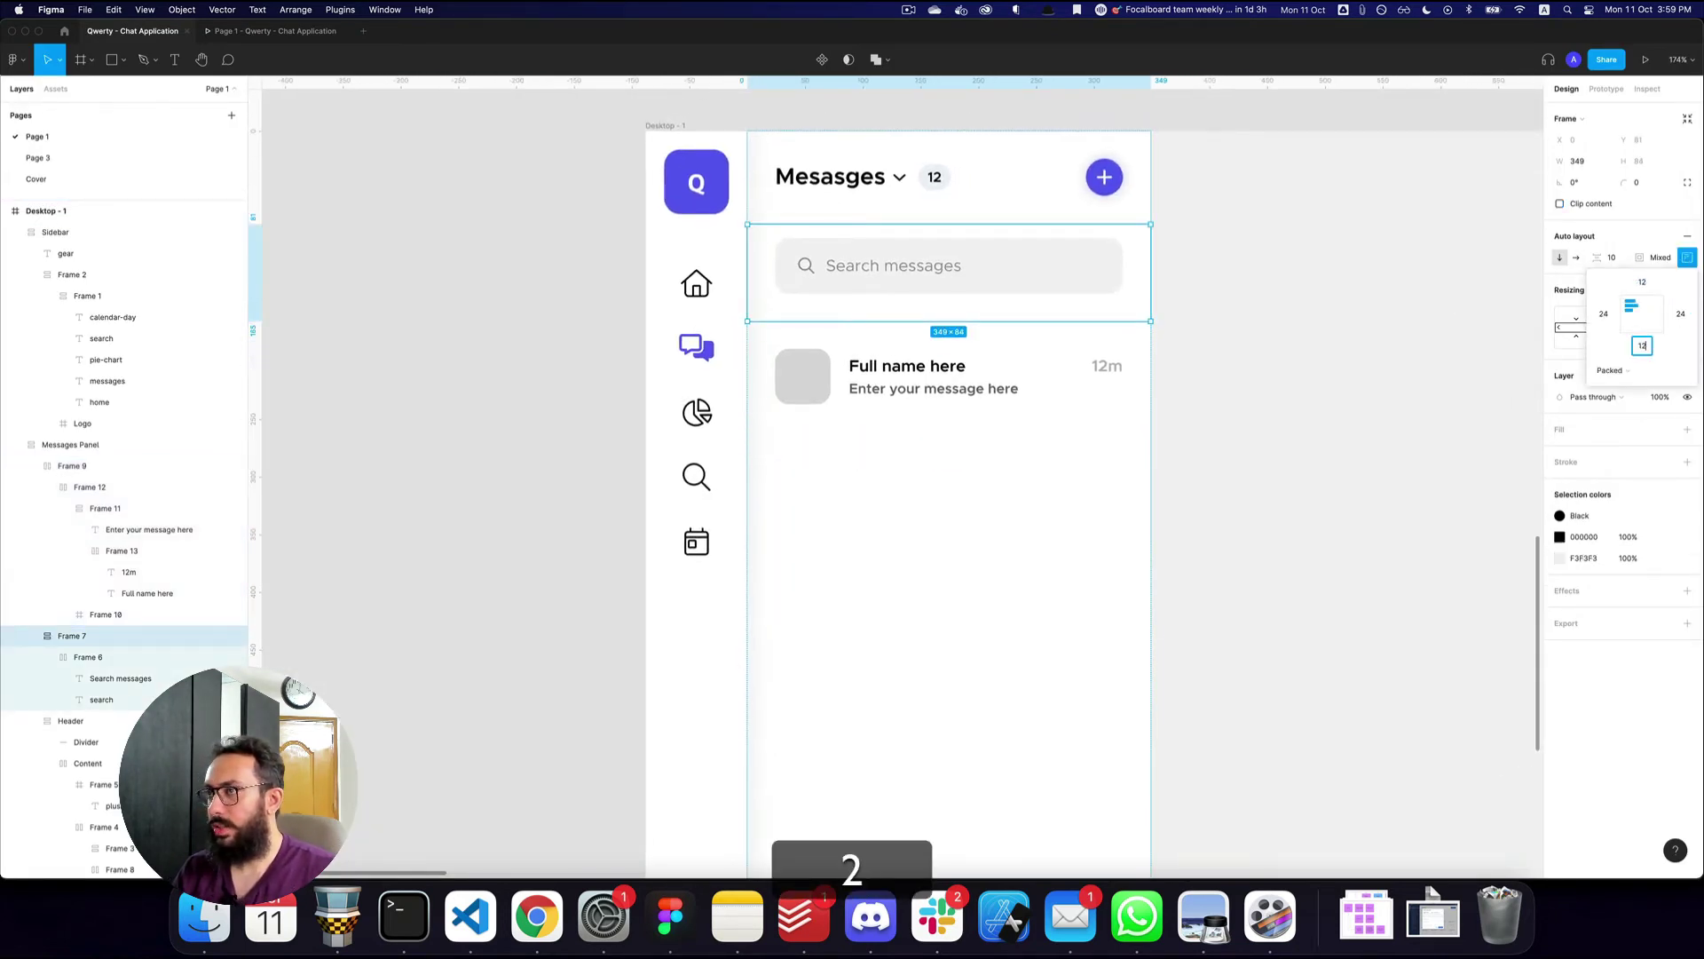
text(12)
key(super+3)
key(super+2)
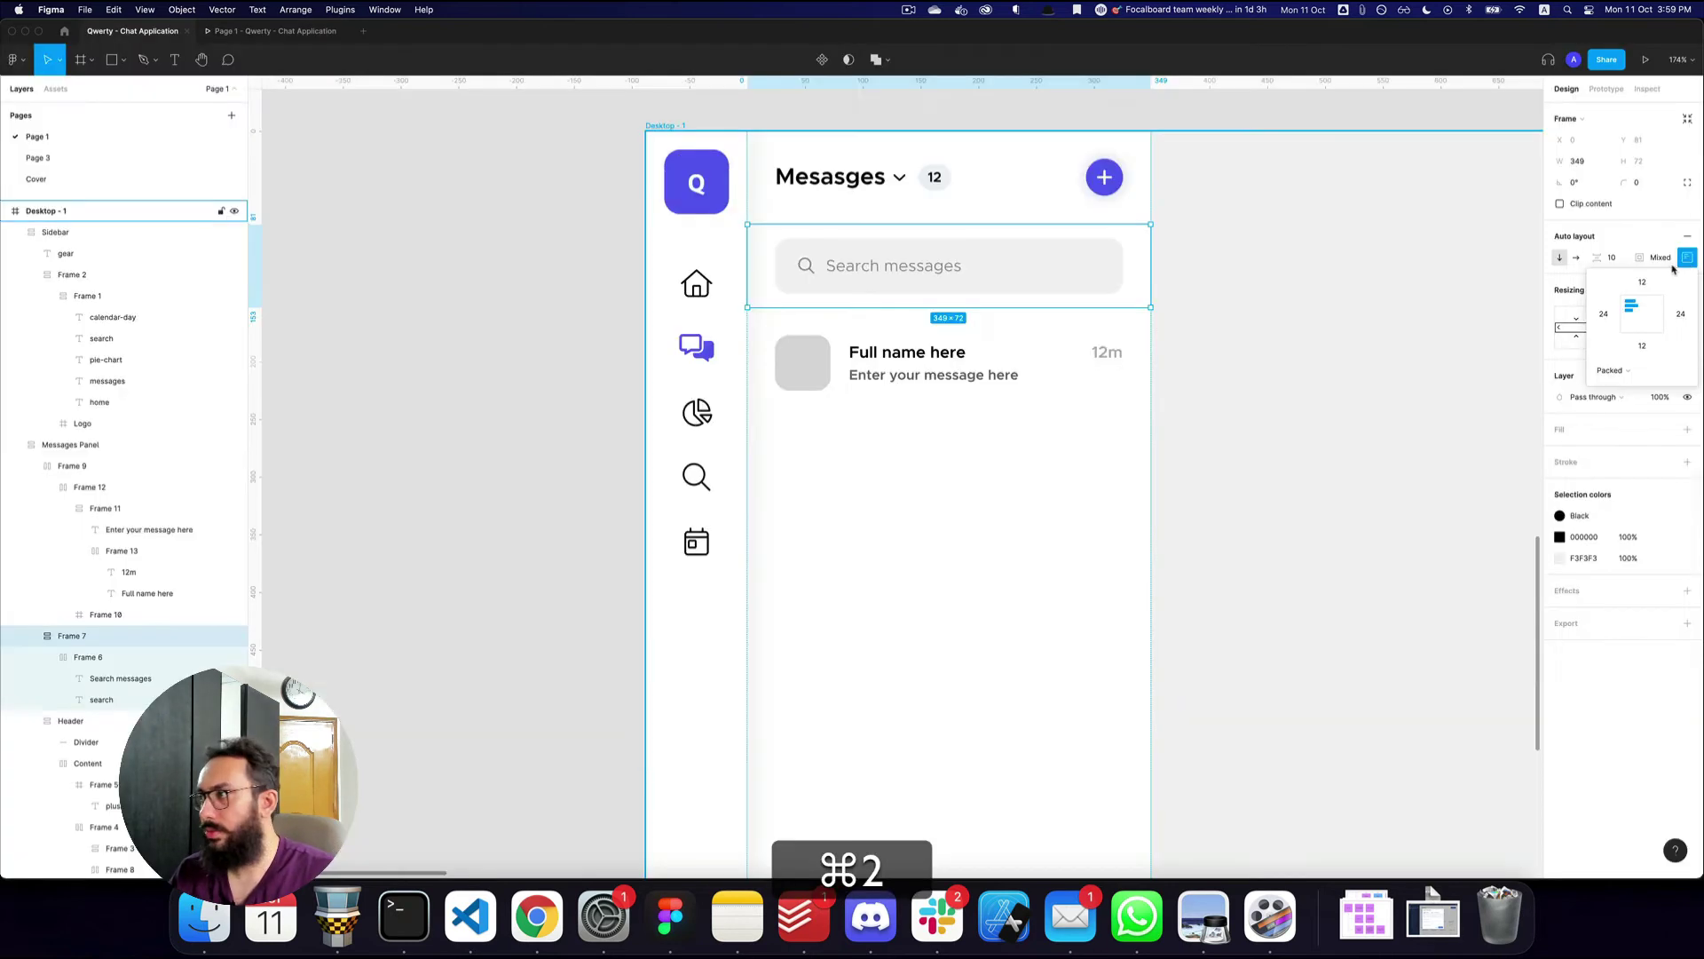
- Set the search section's top padding to 24 and compare the spacing in the prototype preview
key(Tab)
key(super+3)
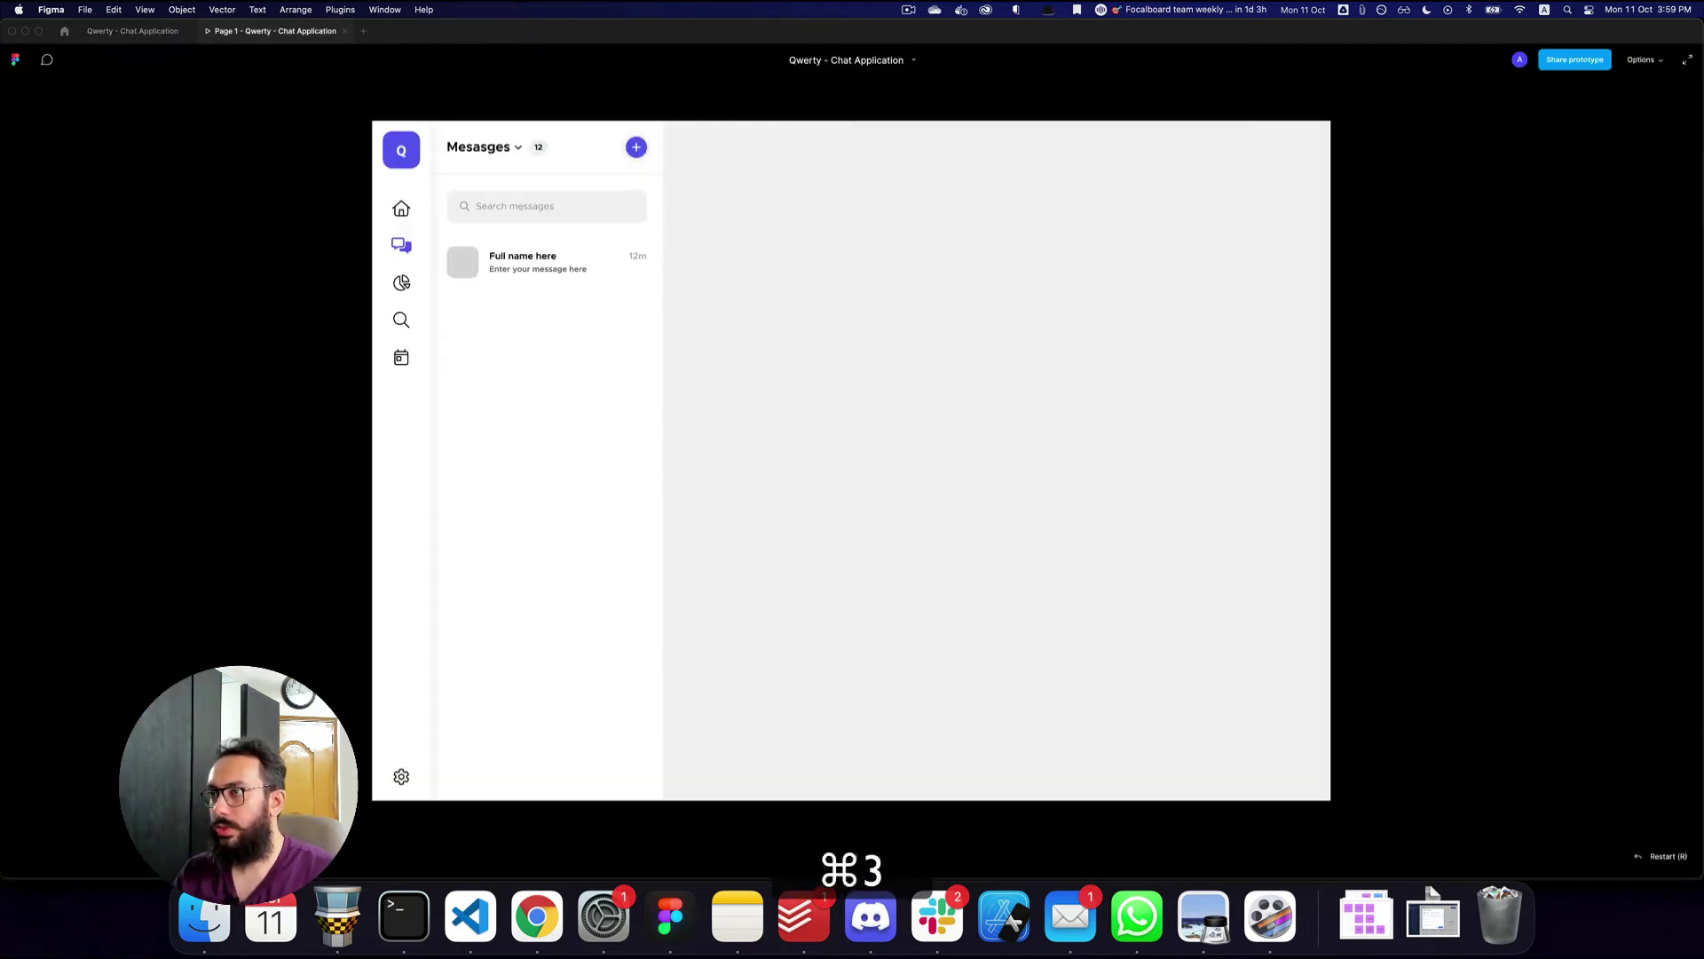
key(super+Tab)
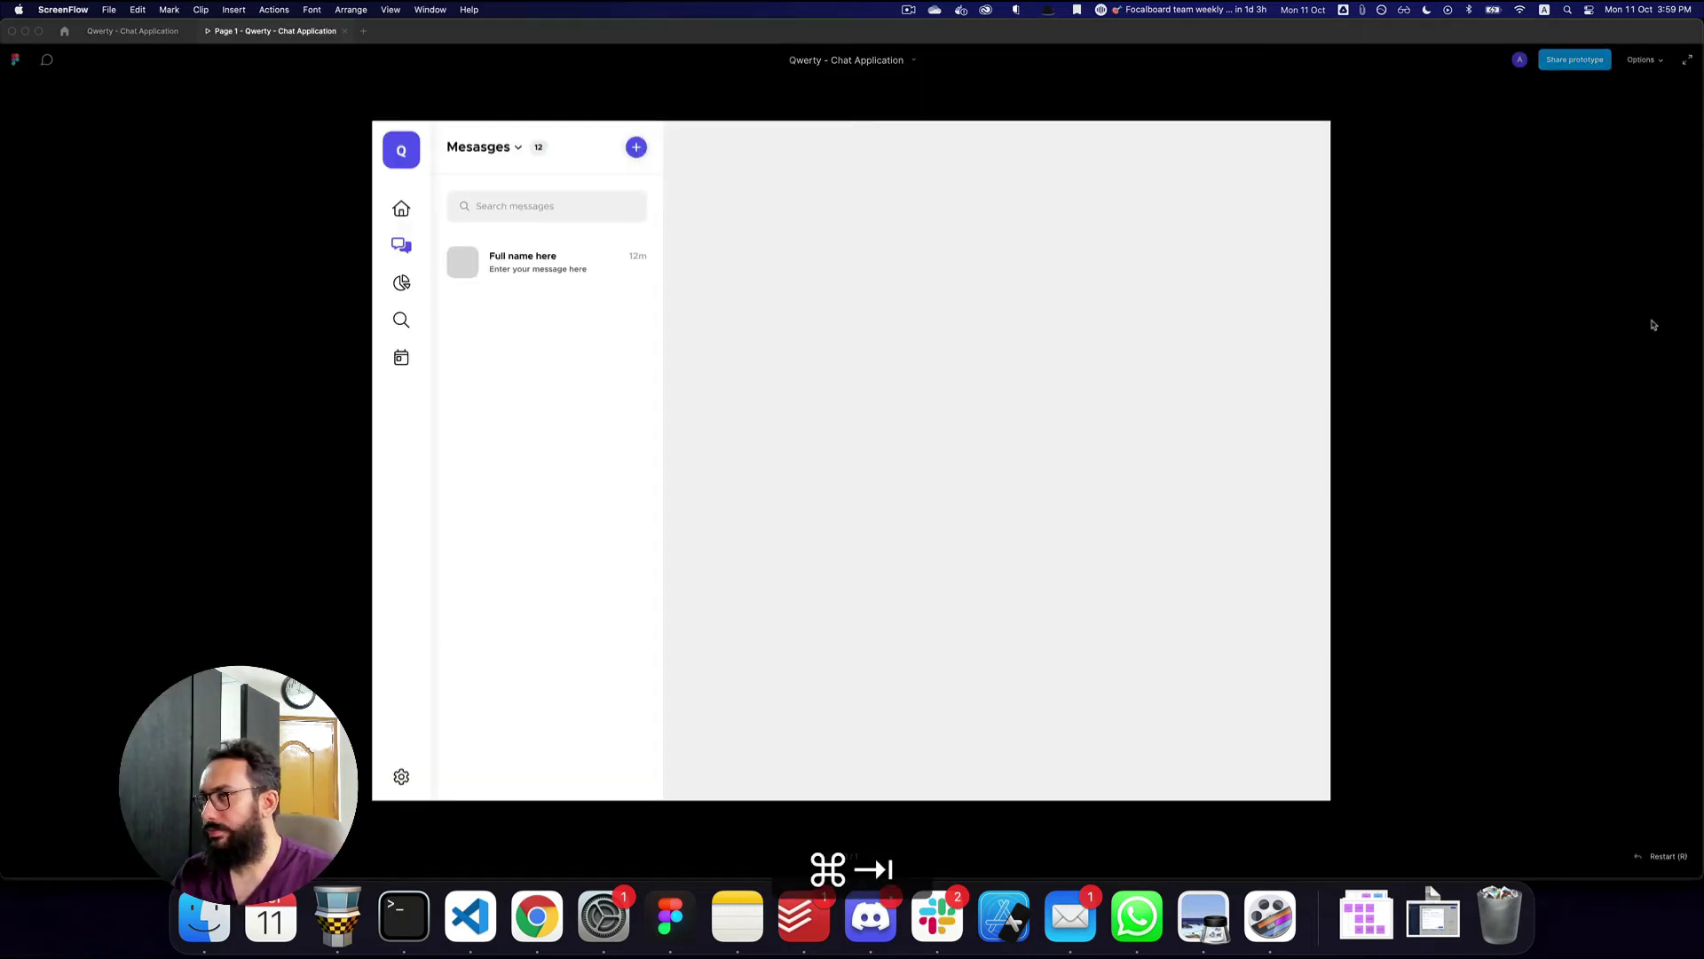
key(super+Tab)
key(super+2)
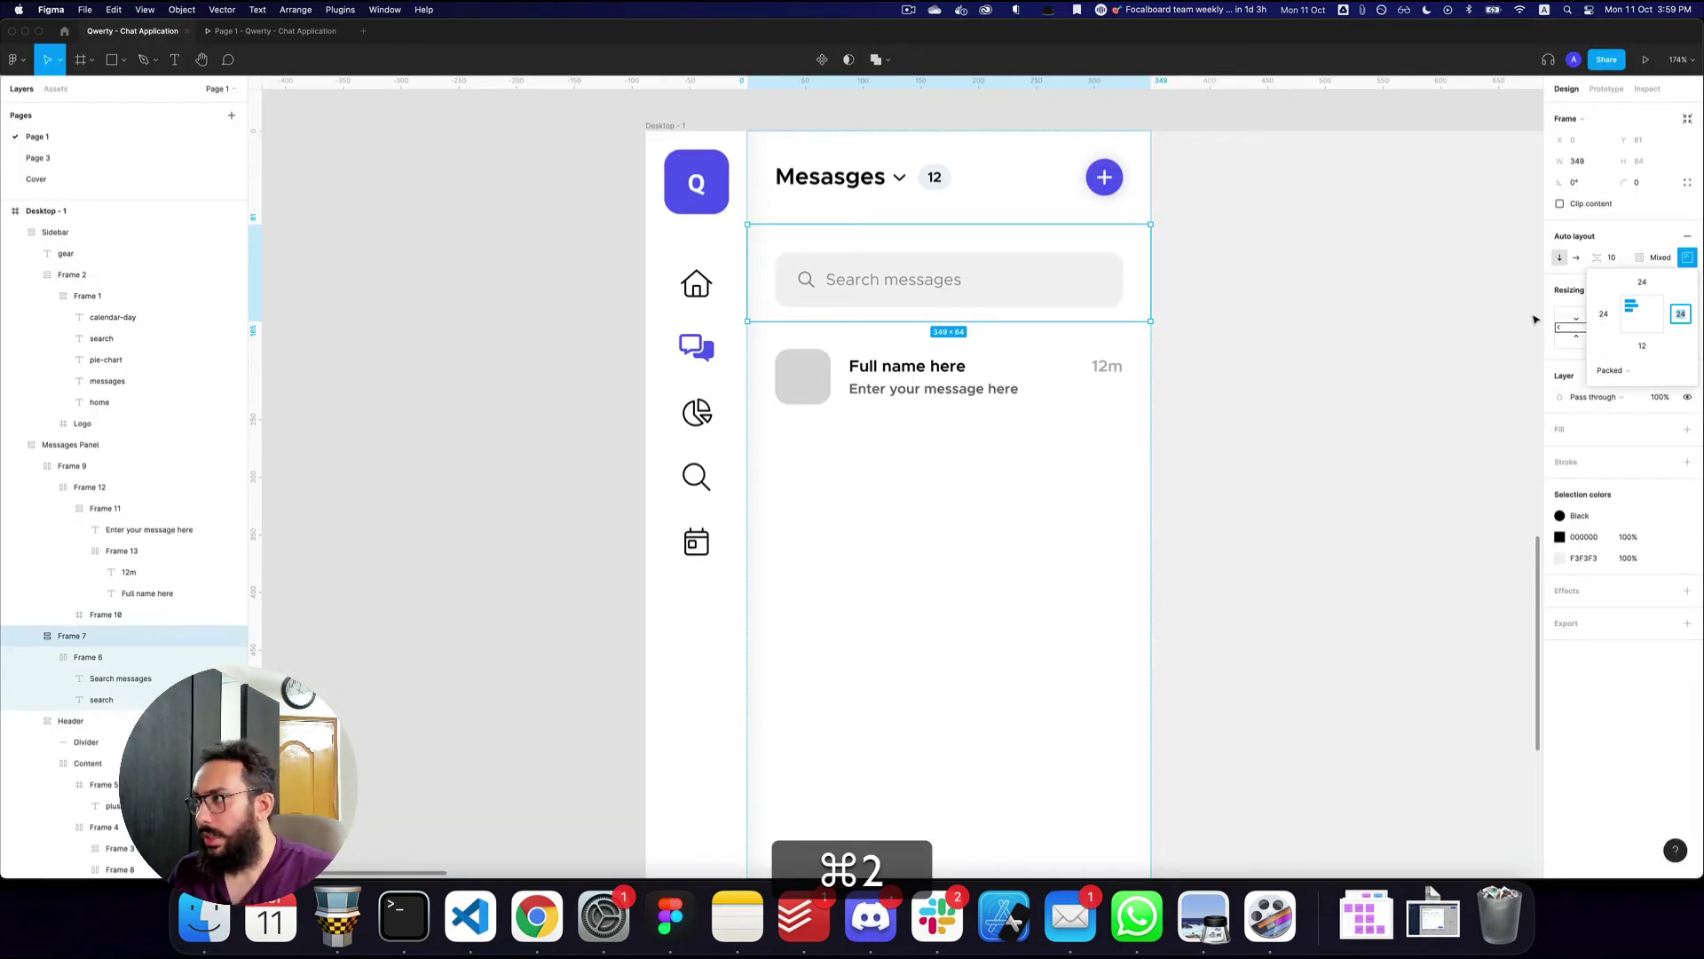
- Set the search section's top padding to 12 and the message row's top and bottom padding to 12
text(12)
key(Return)
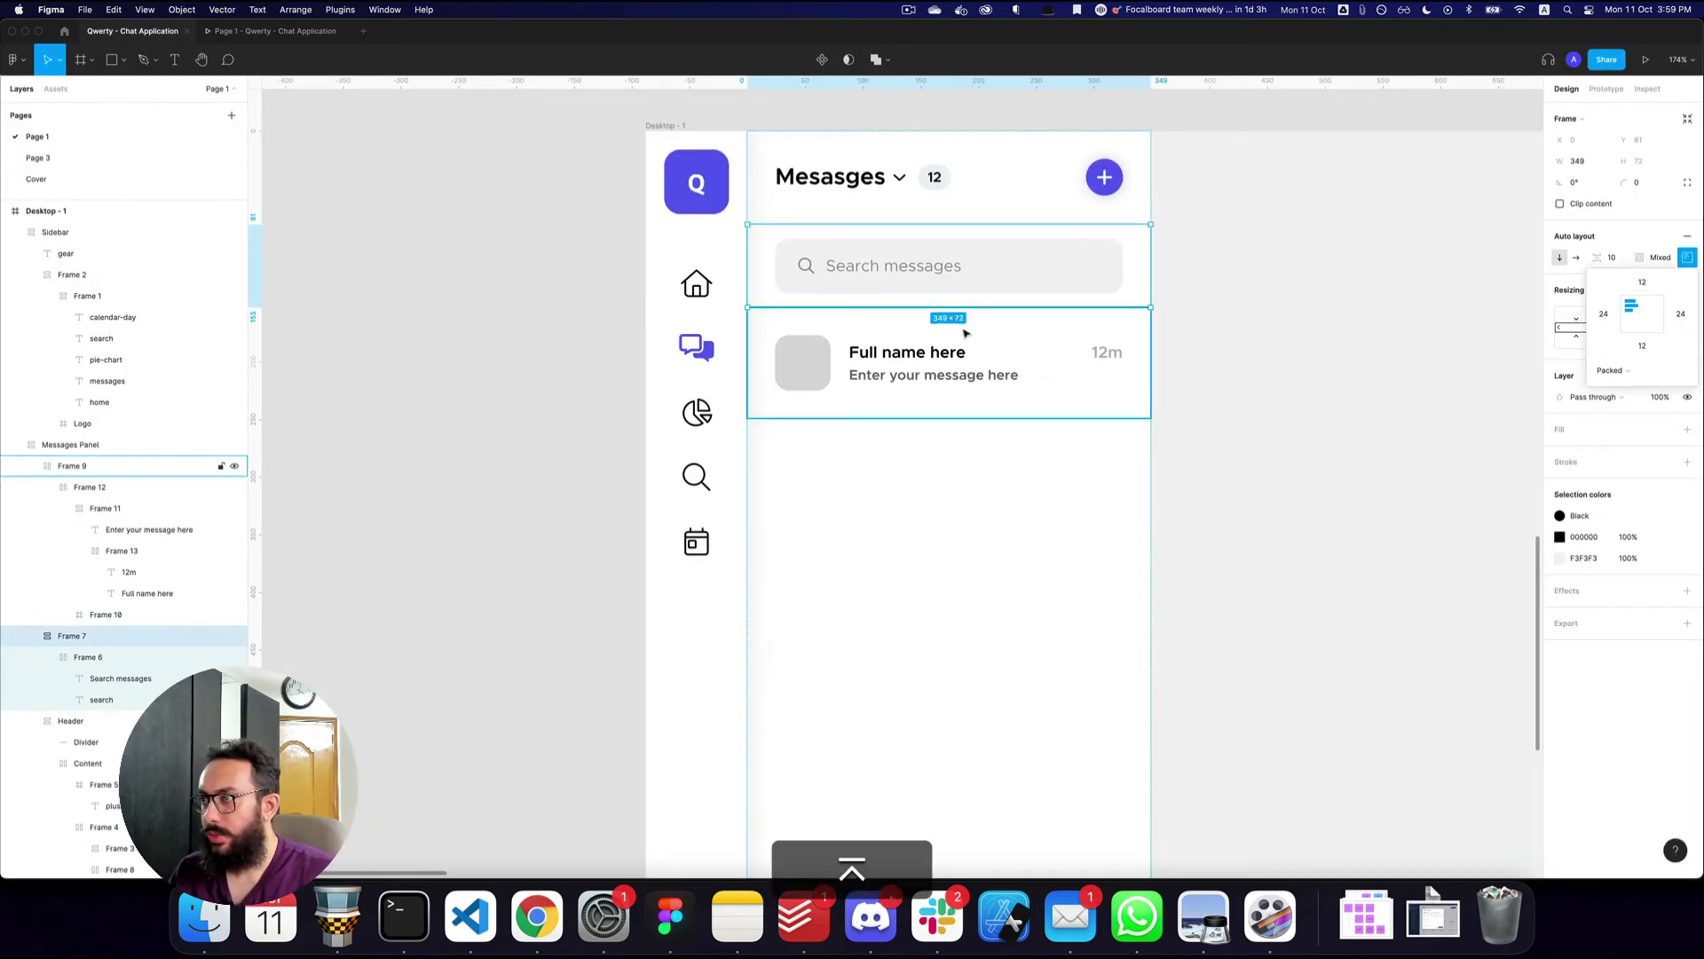
click(965, 333)
text(12,)
key(Return)
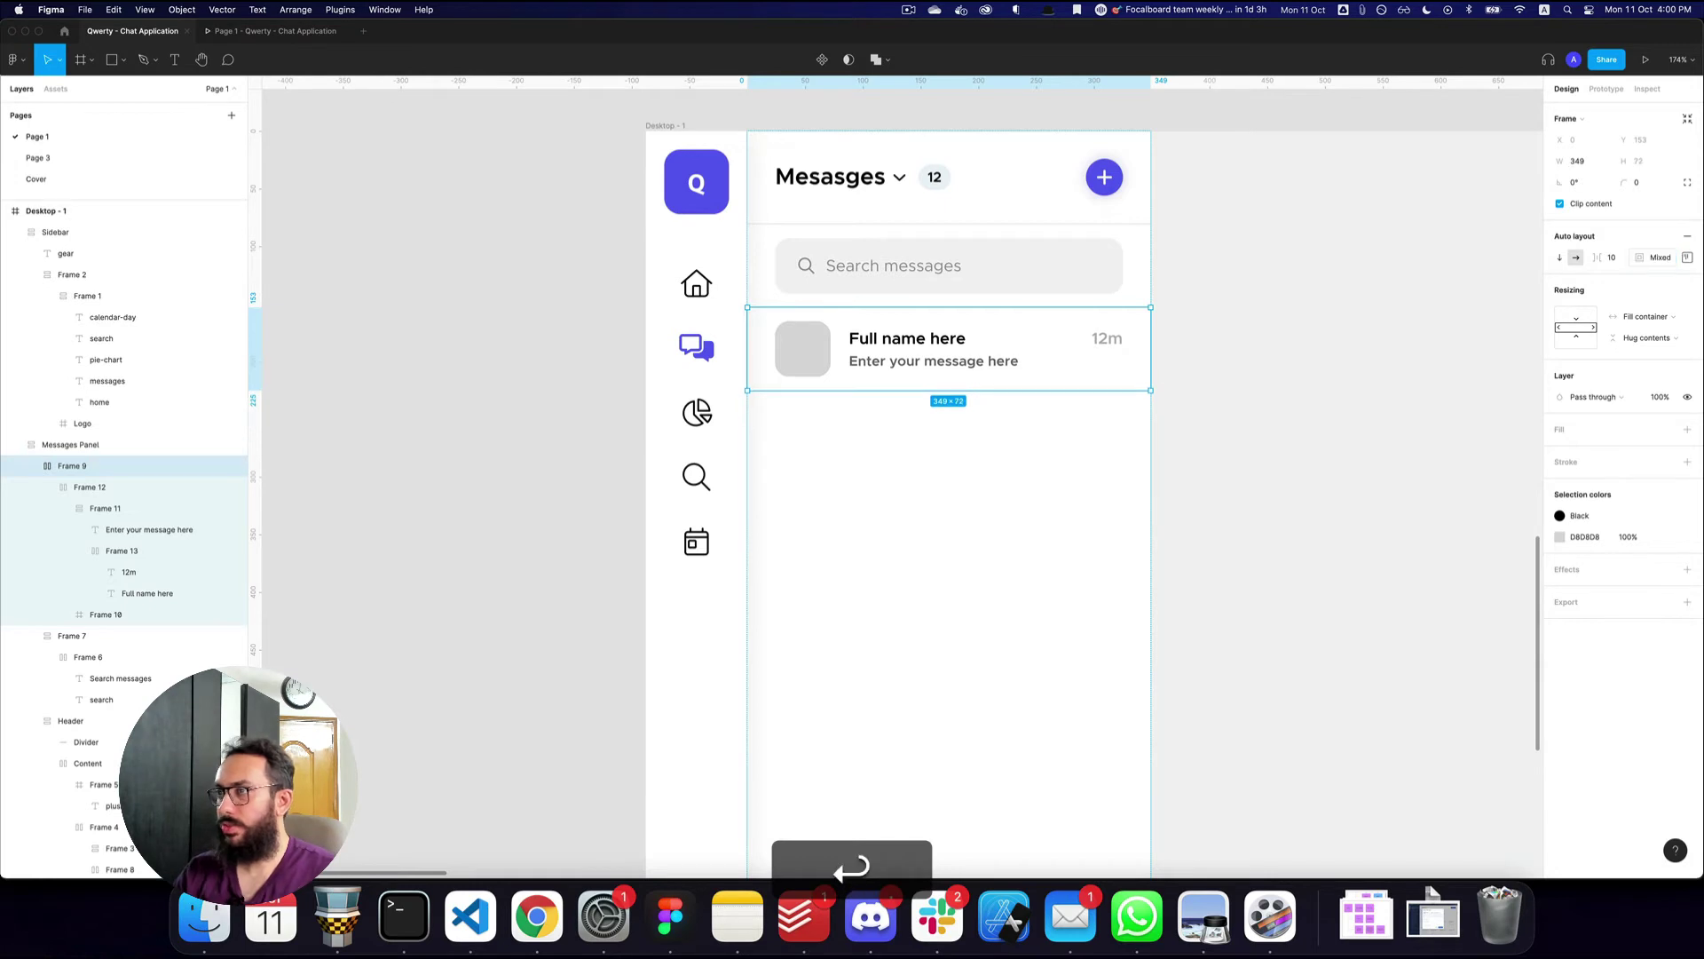
- Wrap the search section and message row in one auto-layout frame and rename it "Messages List"
click(1120, 260)
shift+click(1096, 350)
key(shift+a)
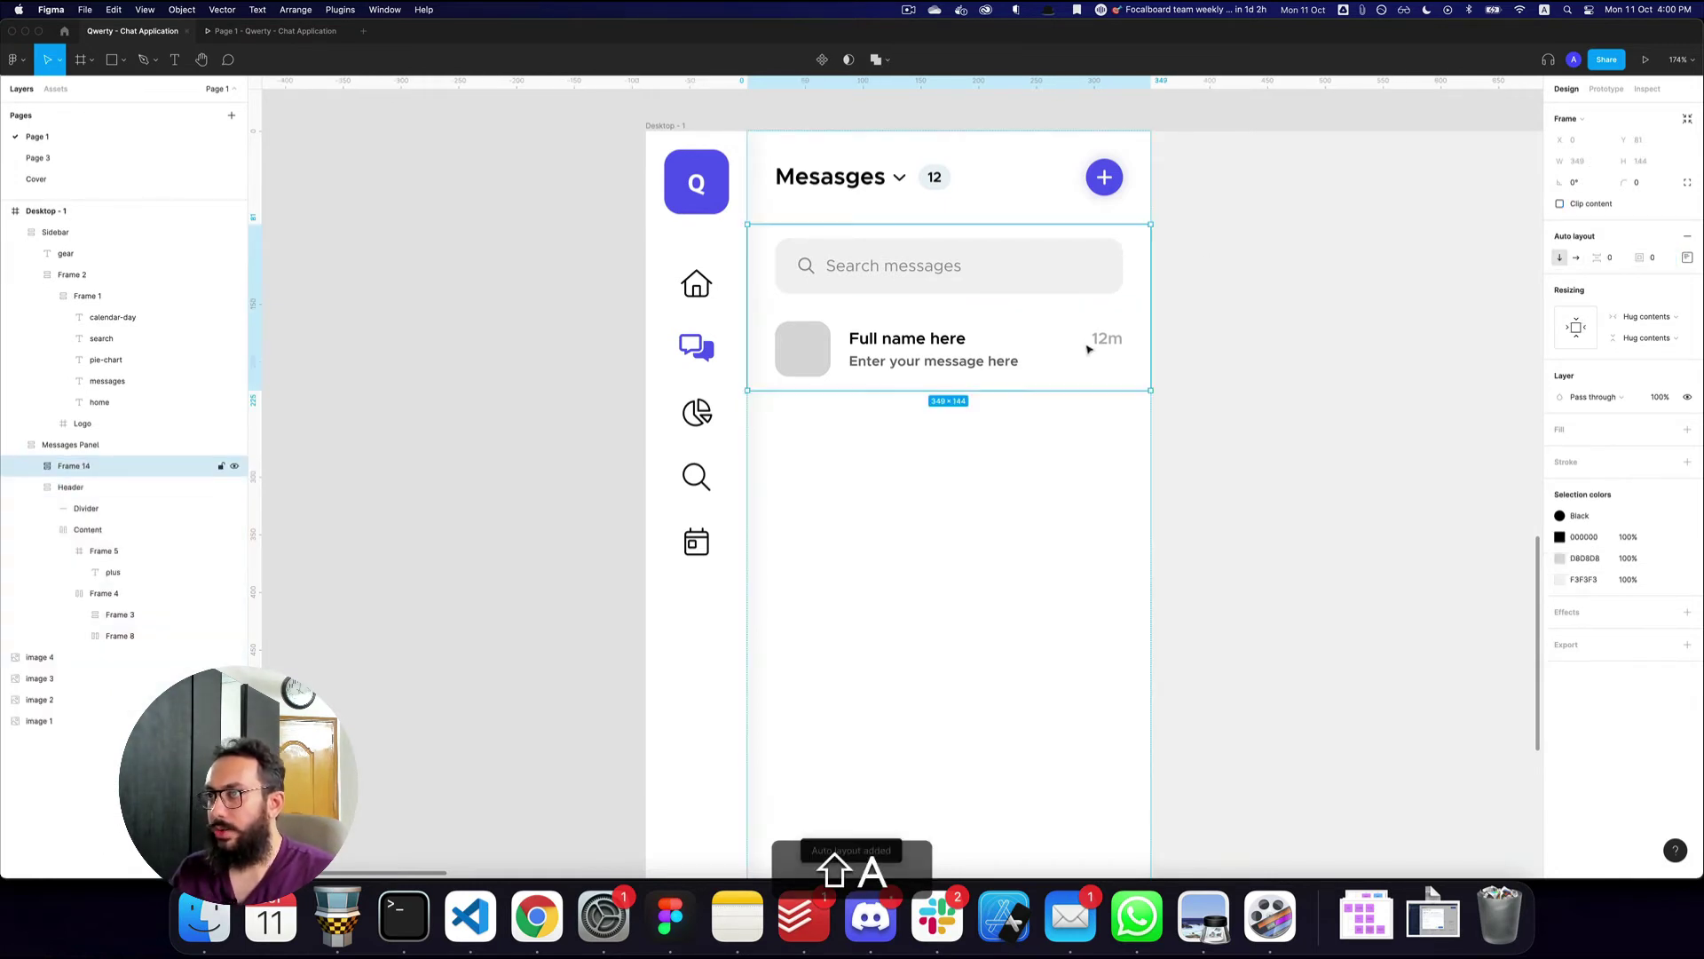
key(shift+super+r)
text(Mes)
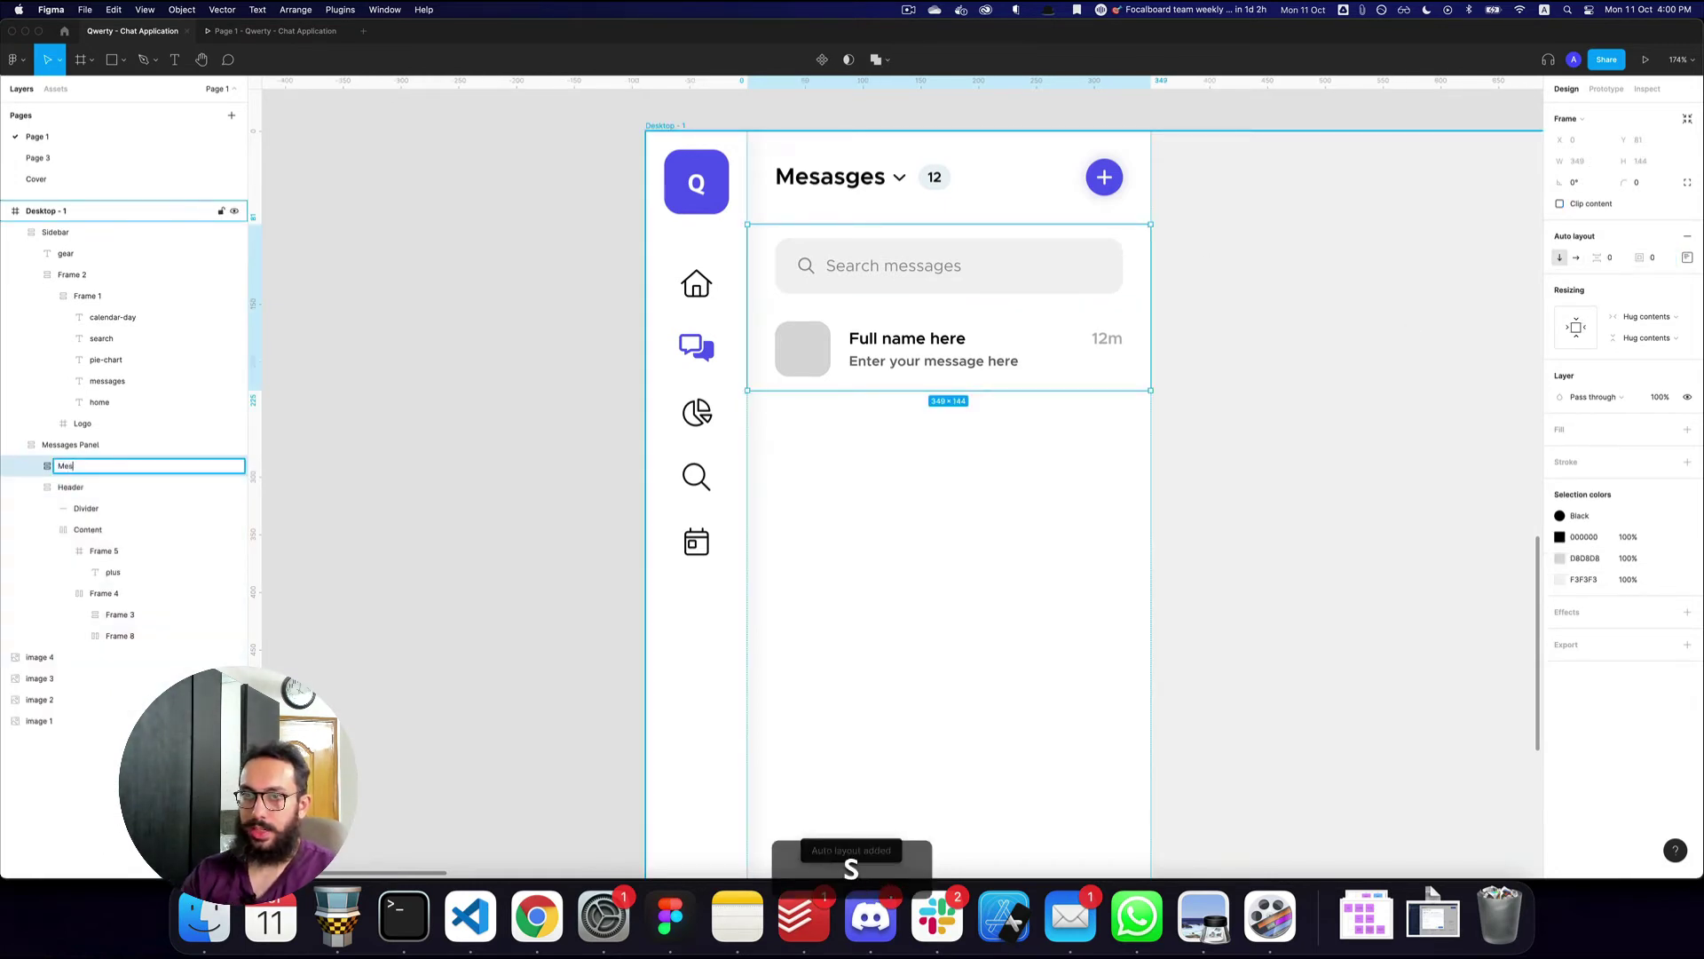
text(sages List)
key(Return)
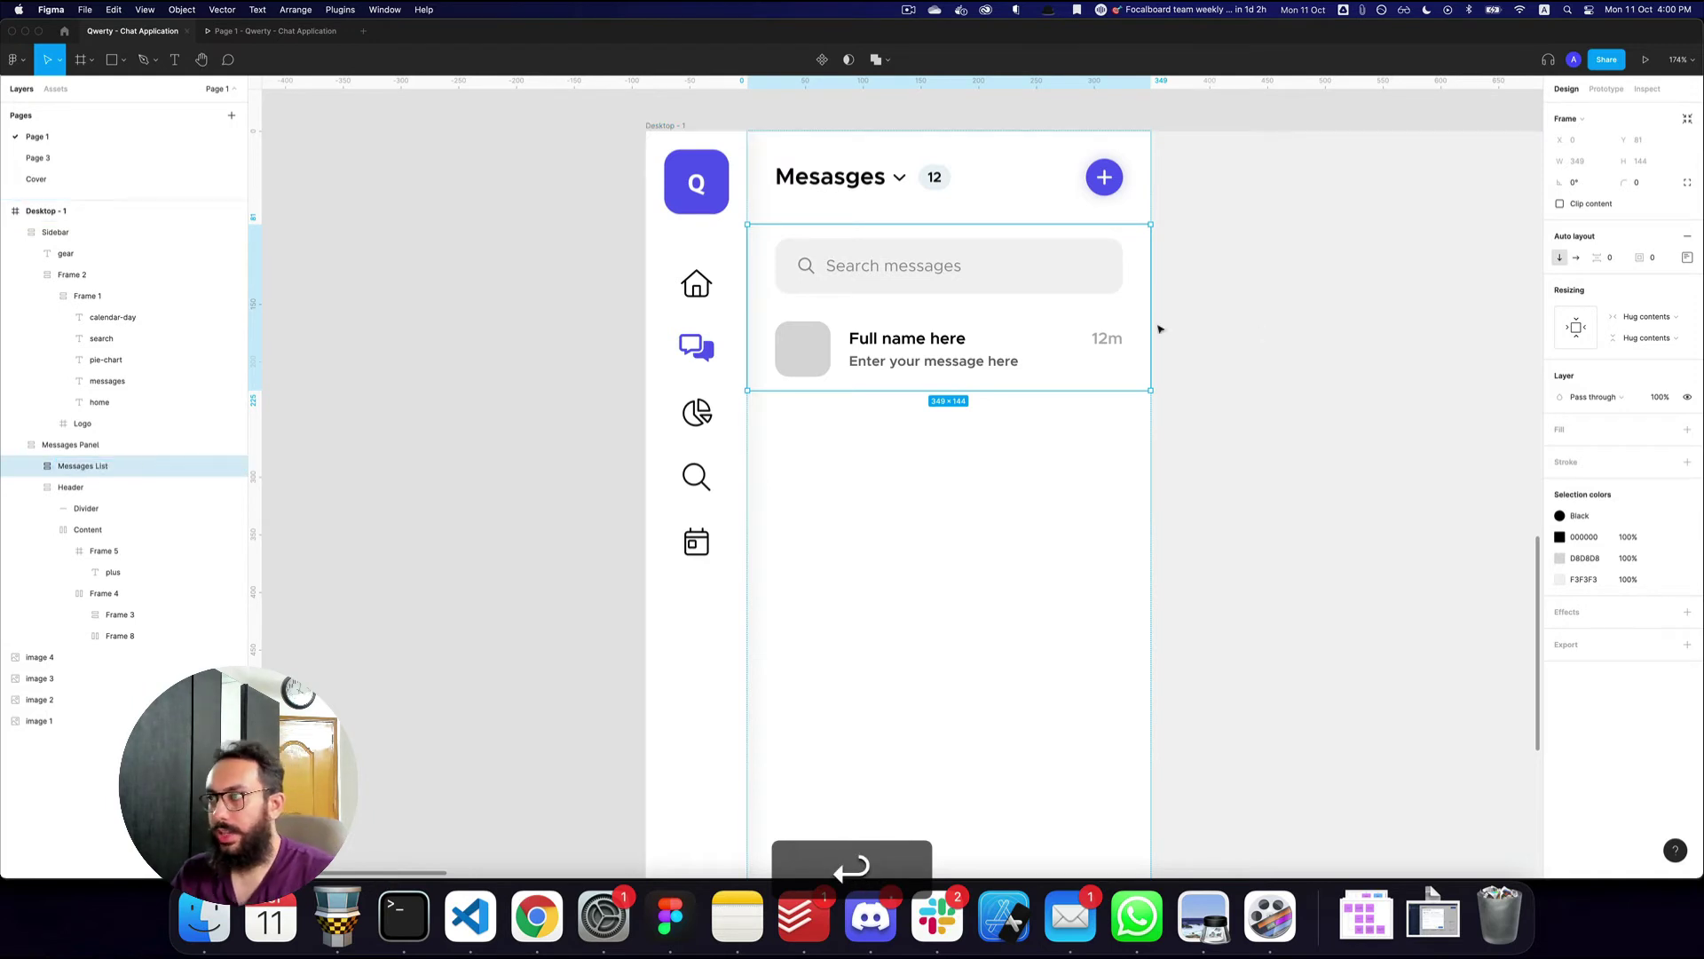
- Make the search section and message row fill the messages list's width, and collapse the layer tree
key(Return)
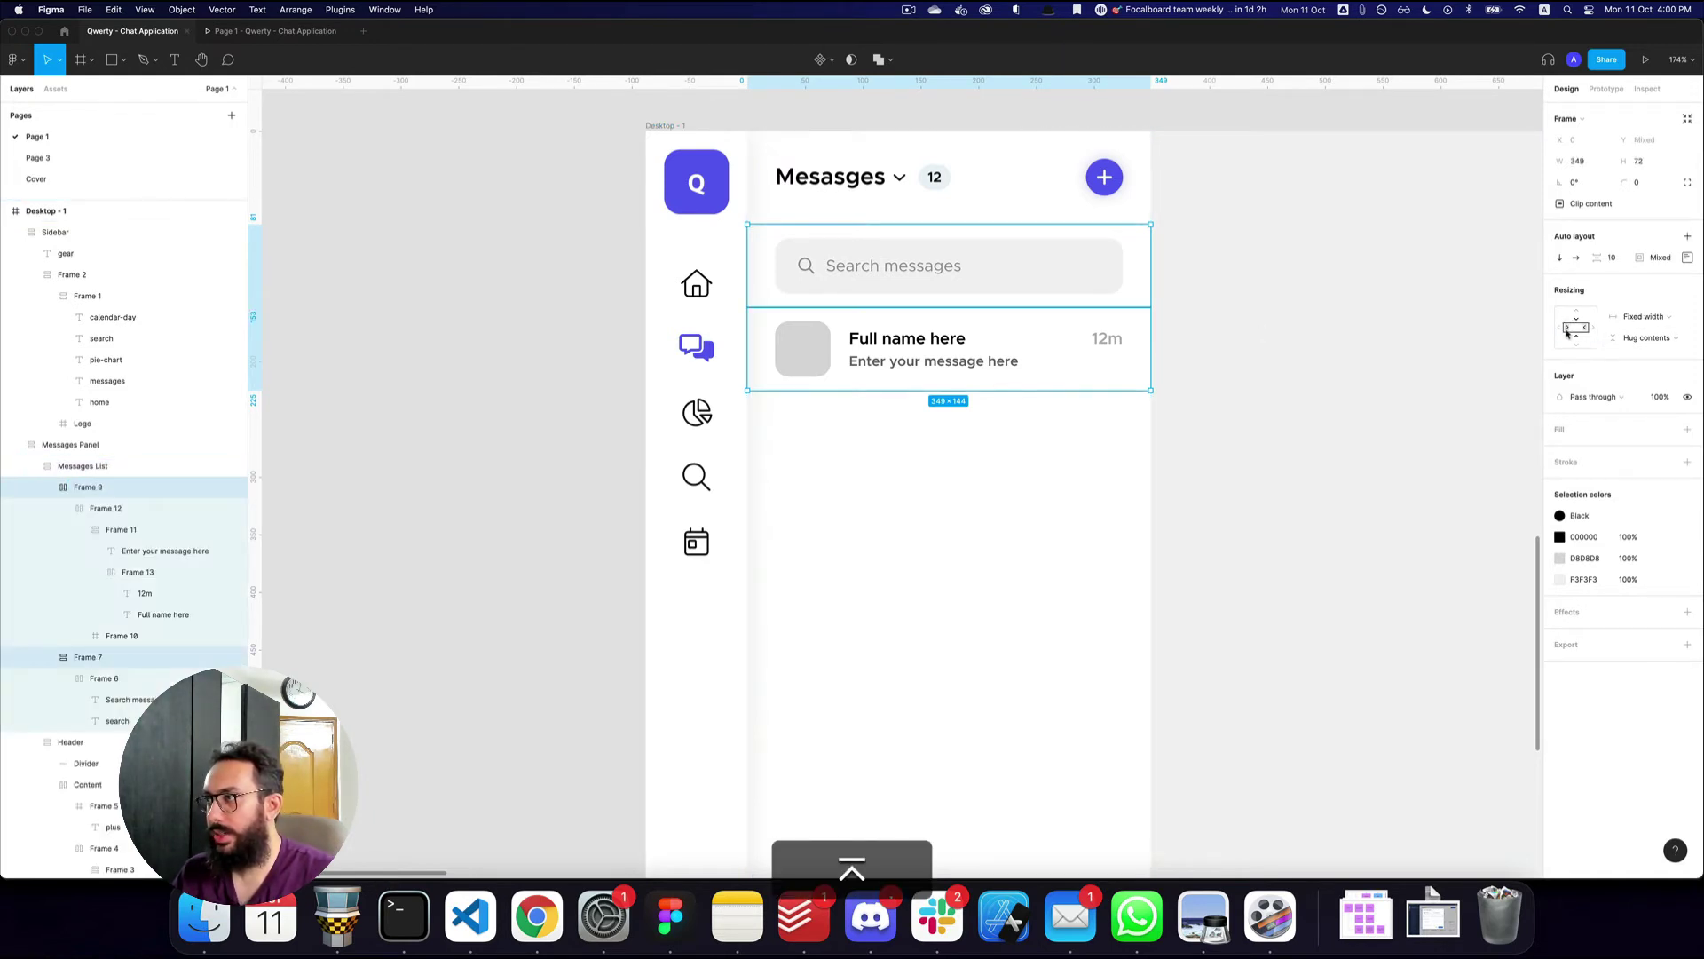
click(1594, 328)
click(1053, 351)
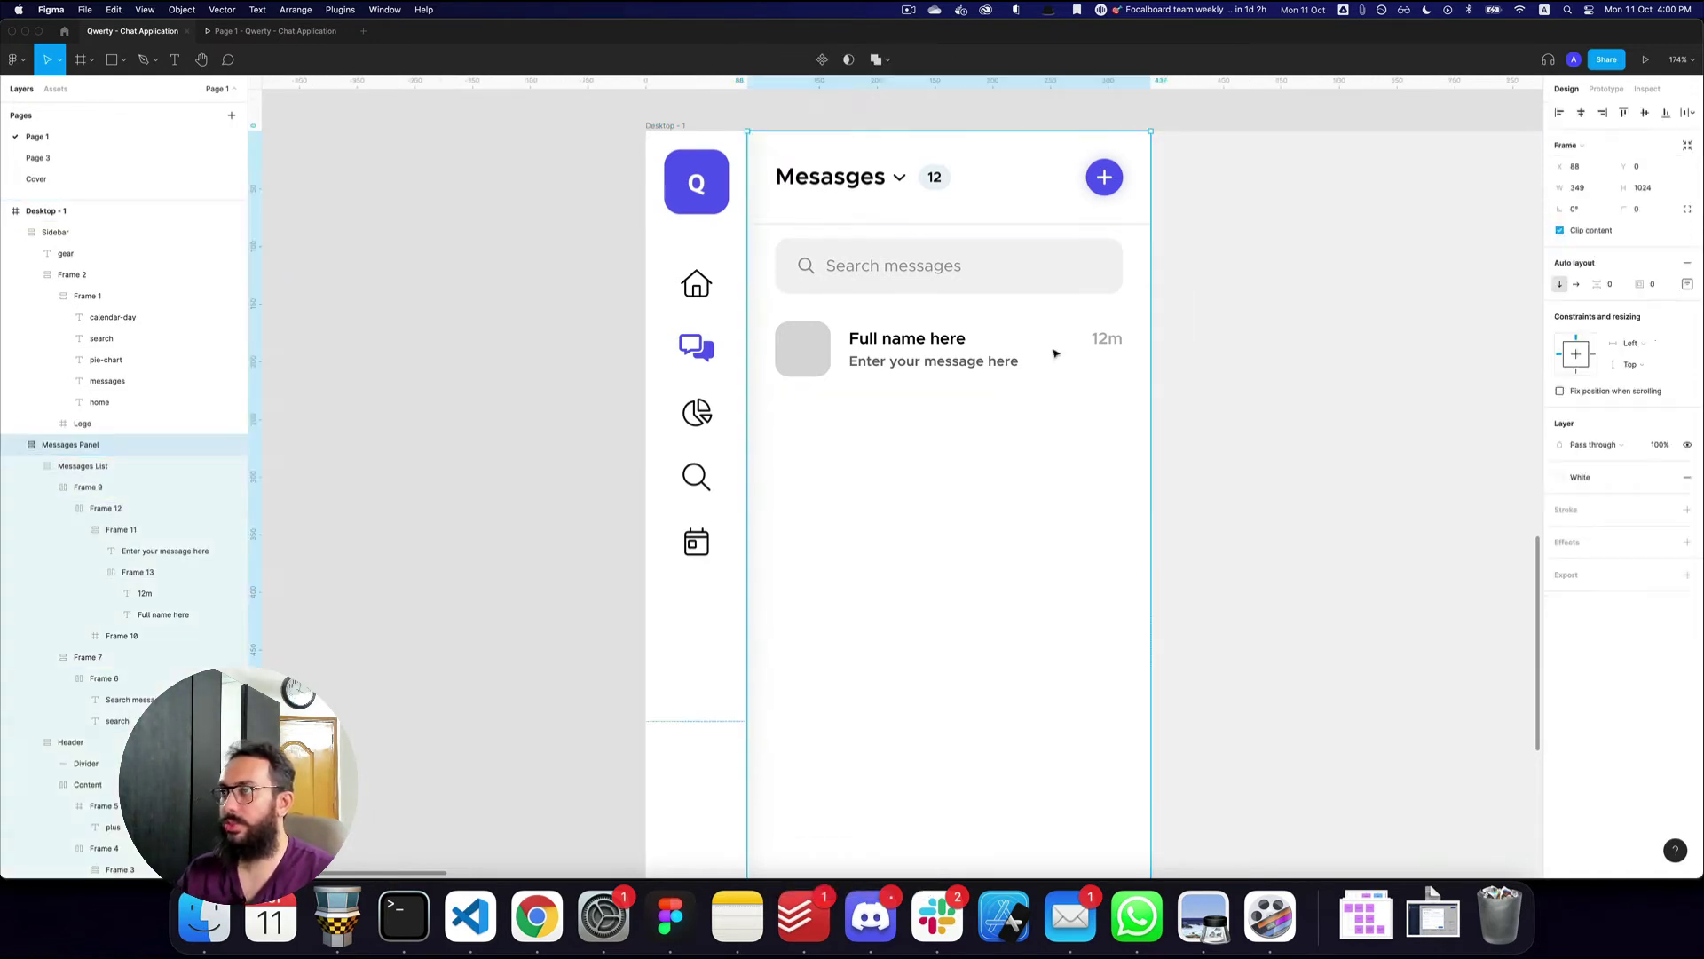
key(alt+l)
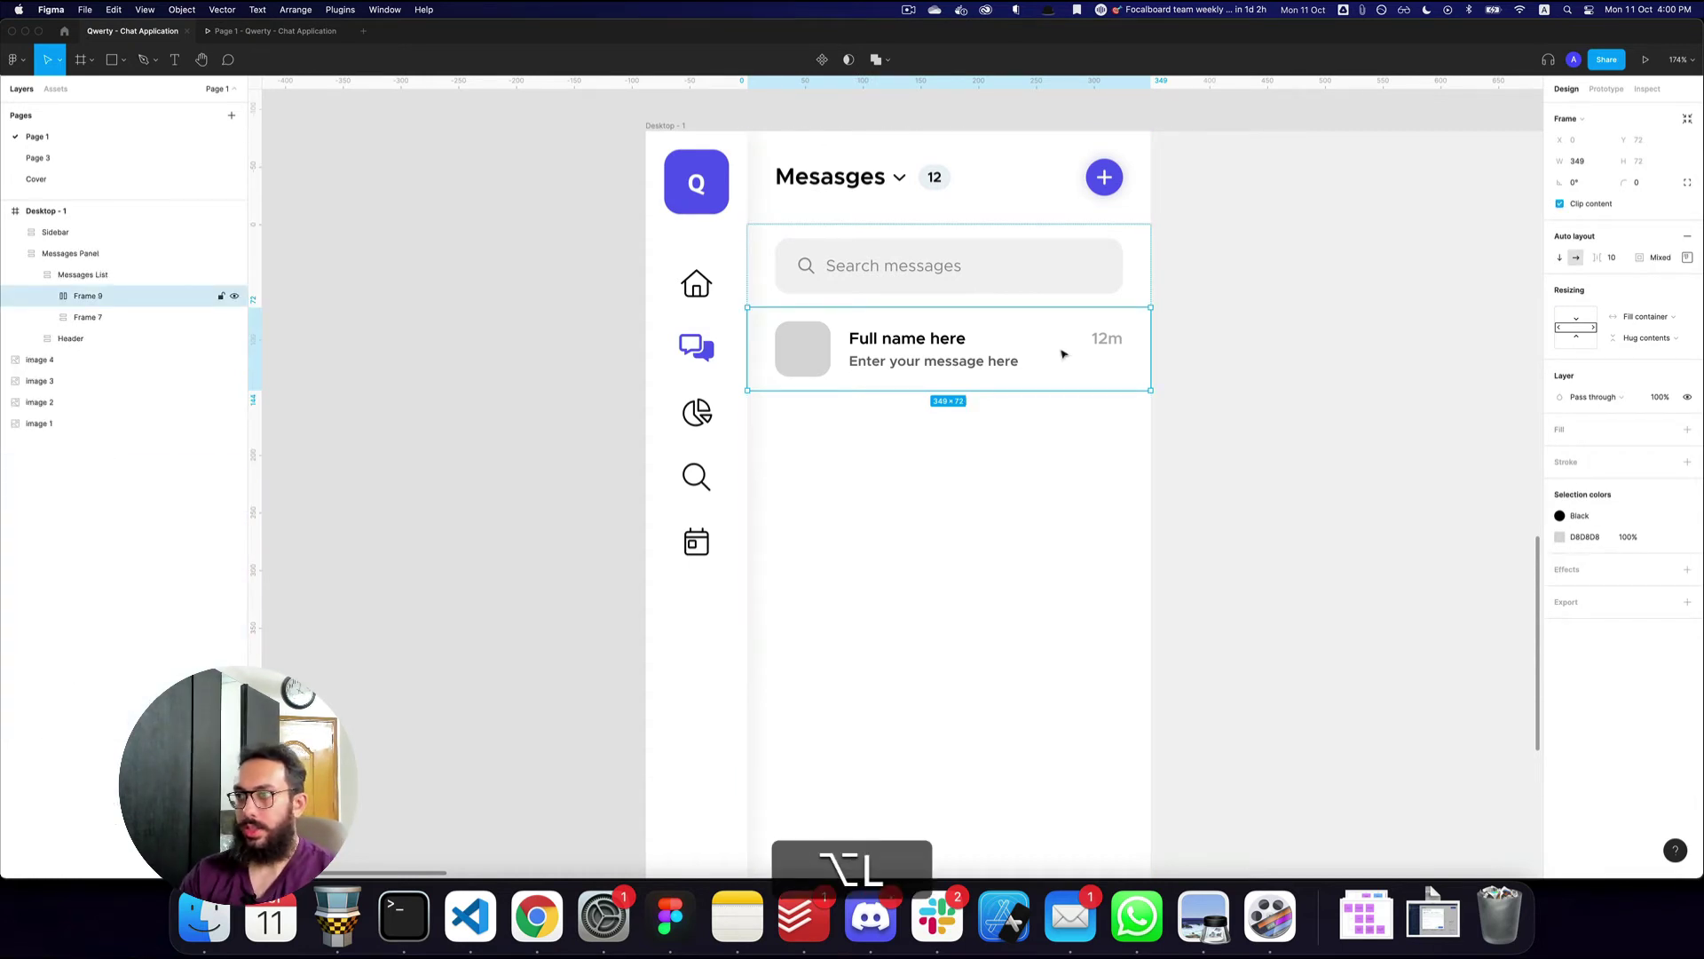
key(alt+super+l)
- Set the opacity of the "Enter your message here" text to 40% and check it in the prototype preview
key(super+3)
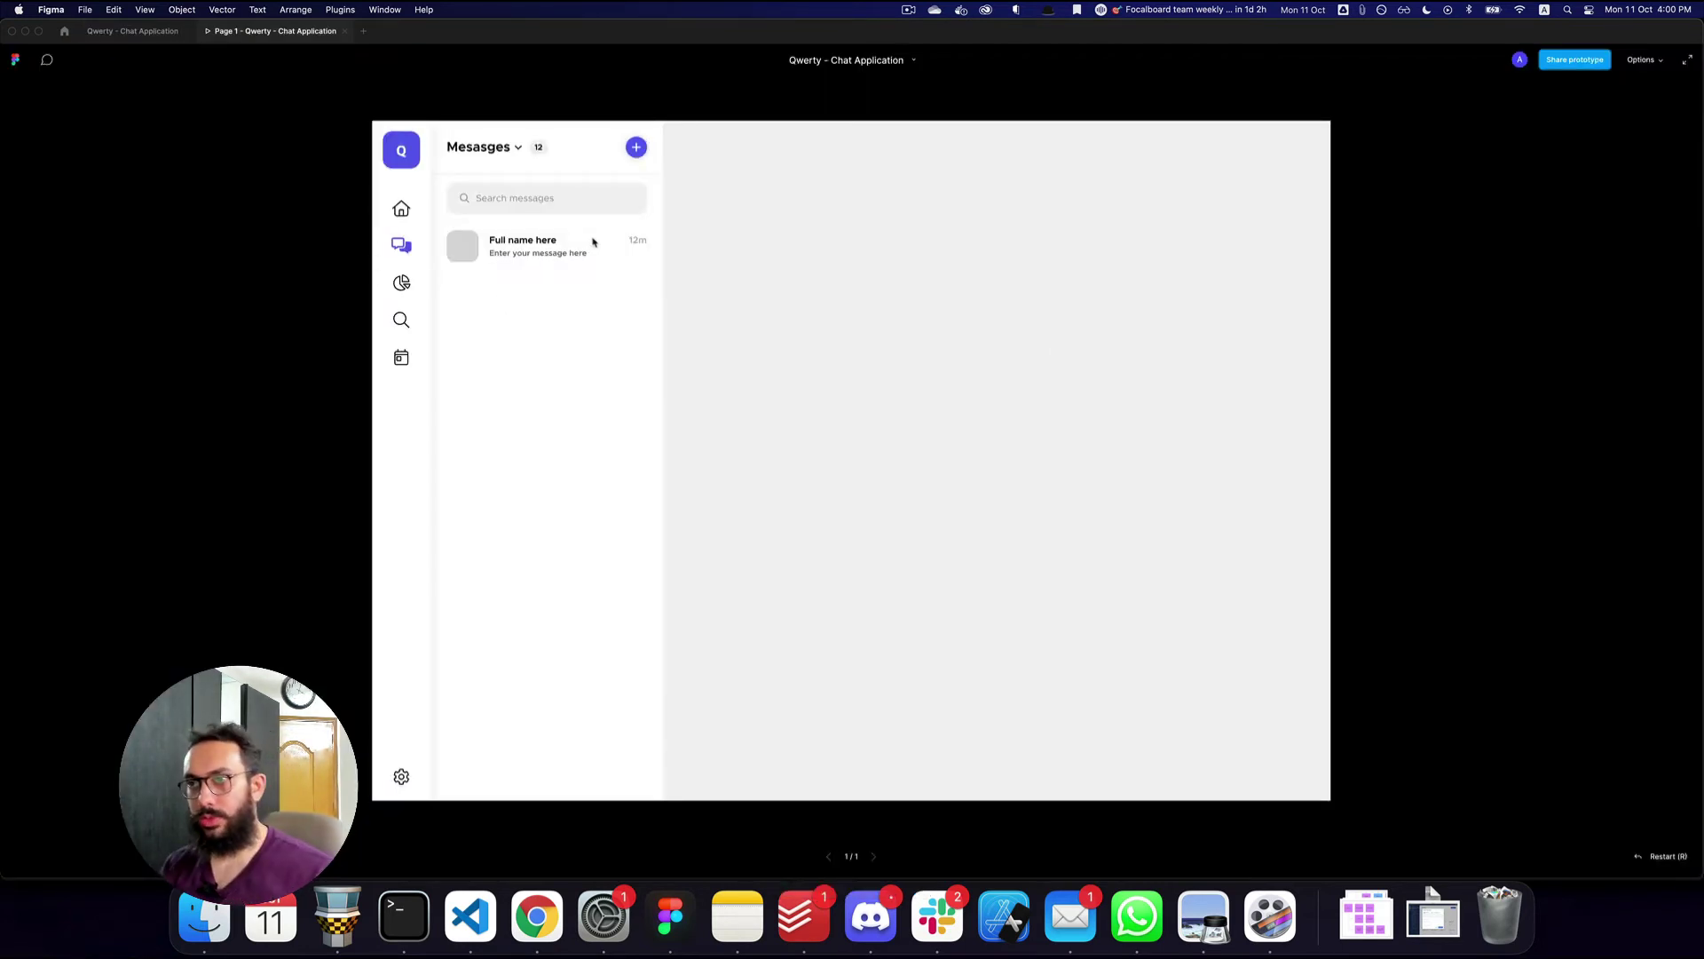
key(super+2)
key(super+3)
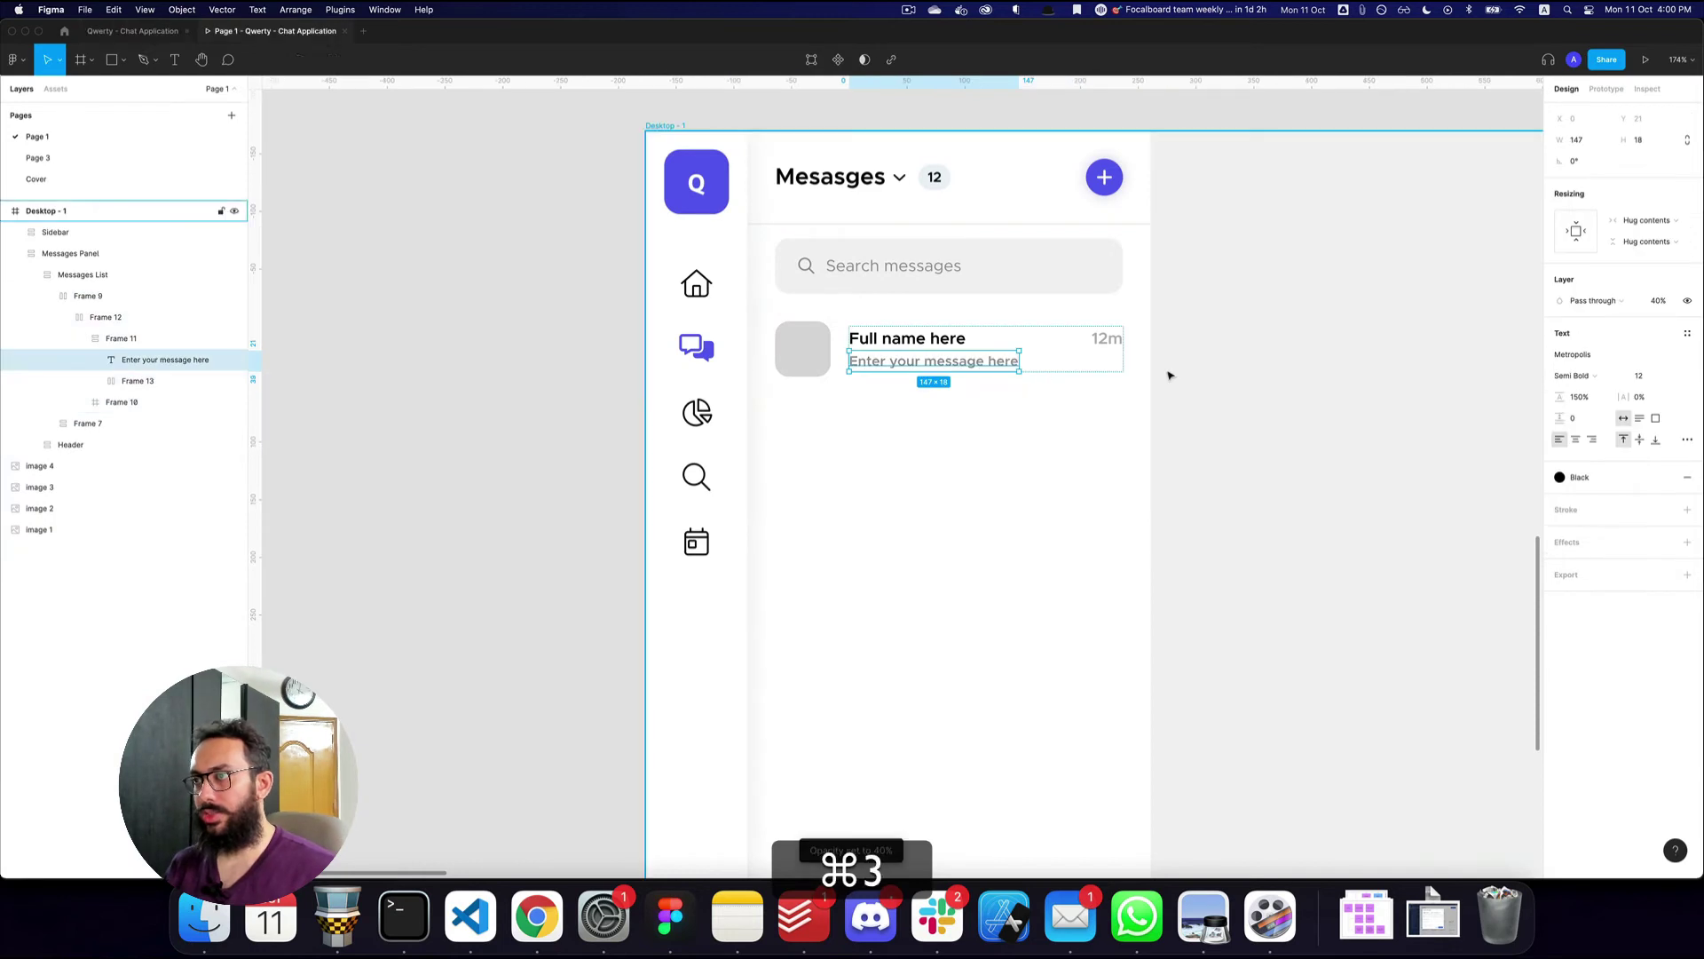
key(super+2)
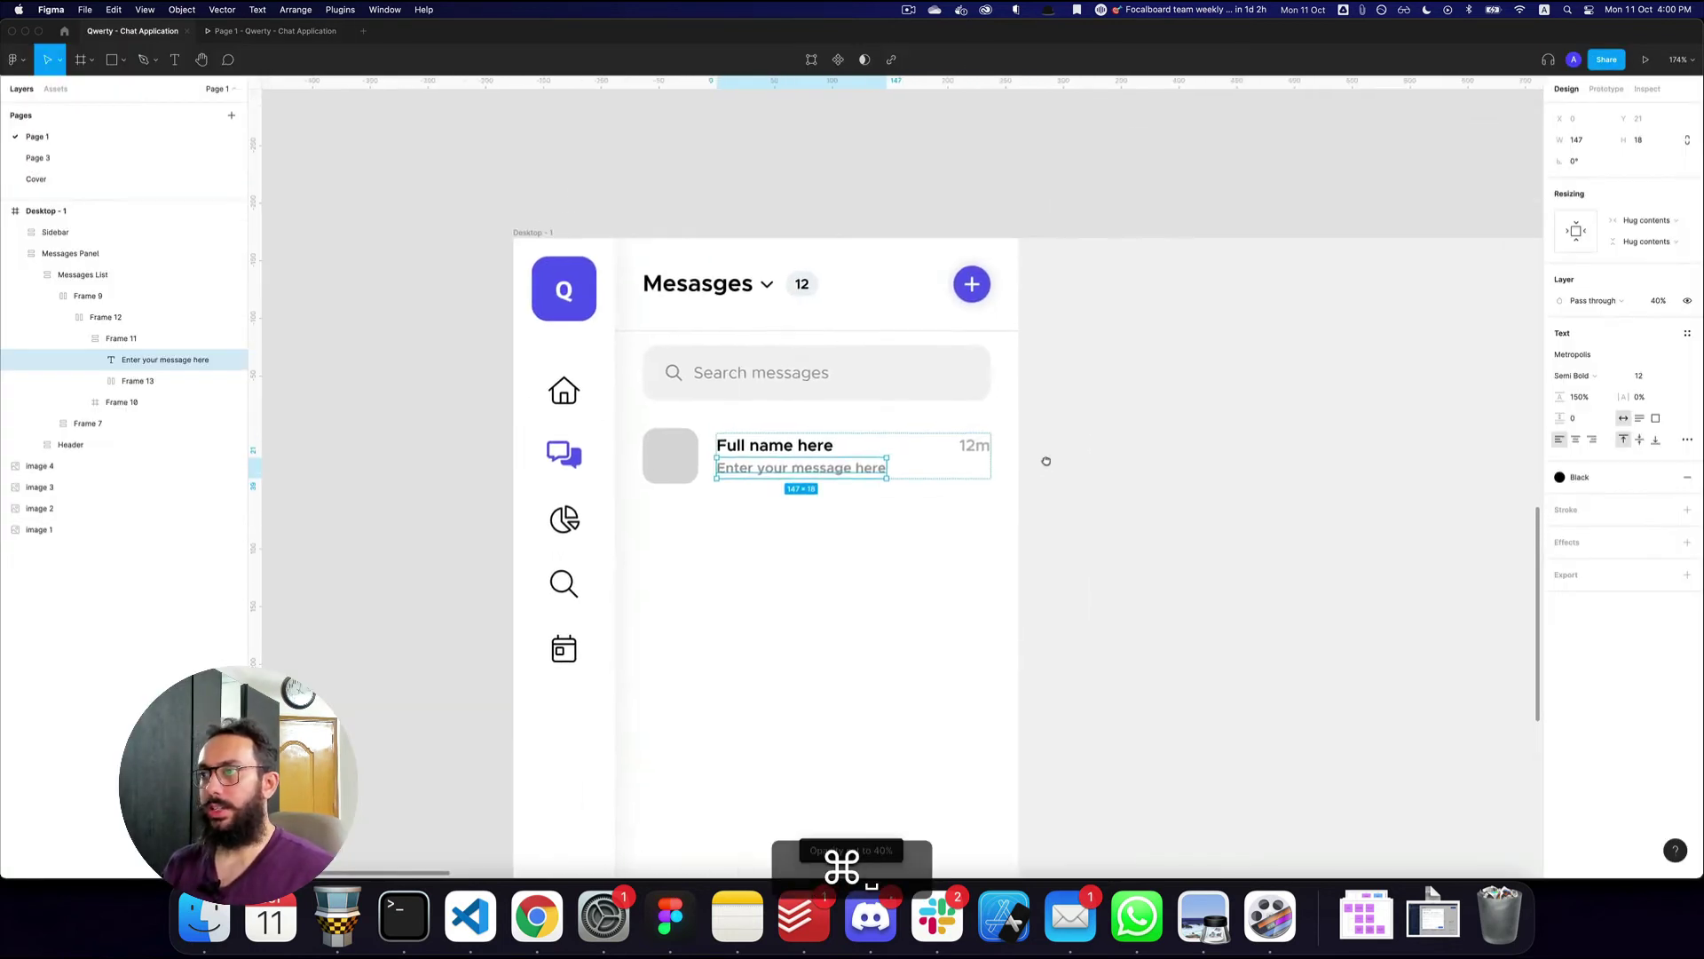
- Examine the reference chat designs above the desktop frame for how their message lists and row labels are laid out
key(alt+z)
alt+click(1051, 423)
alt+click(1051, 422)
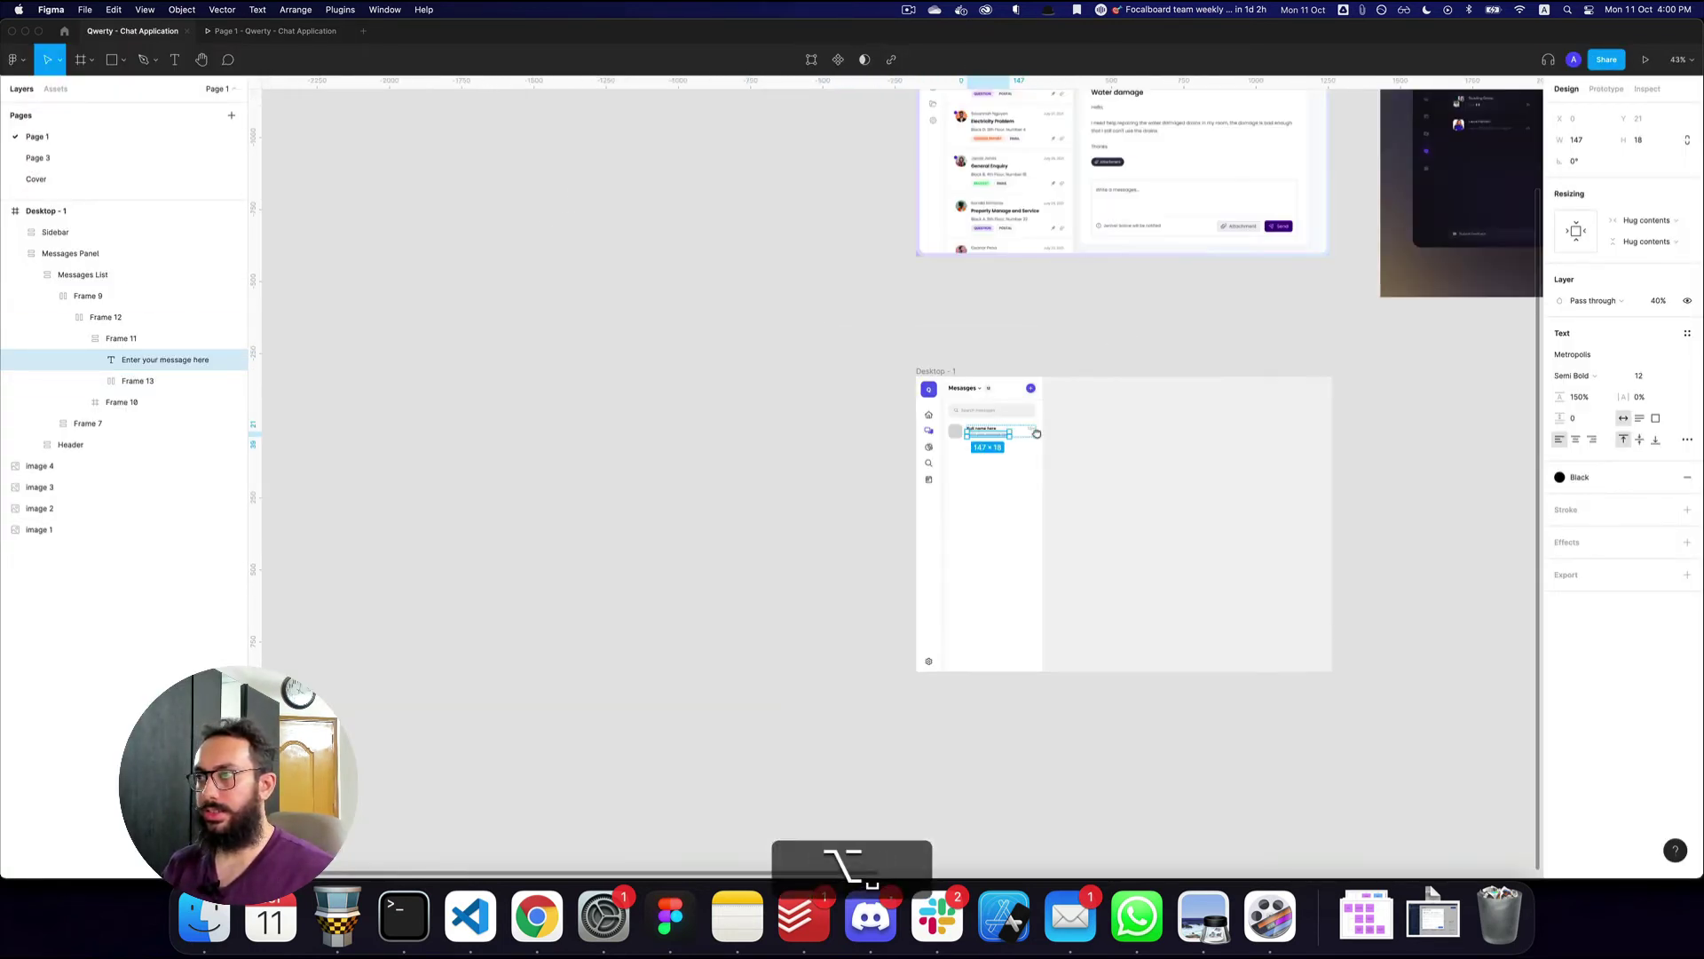
drag(1038, 428, 826, 652)
key(z)
click(852, 287)
scroll(754, 279, right, 5)
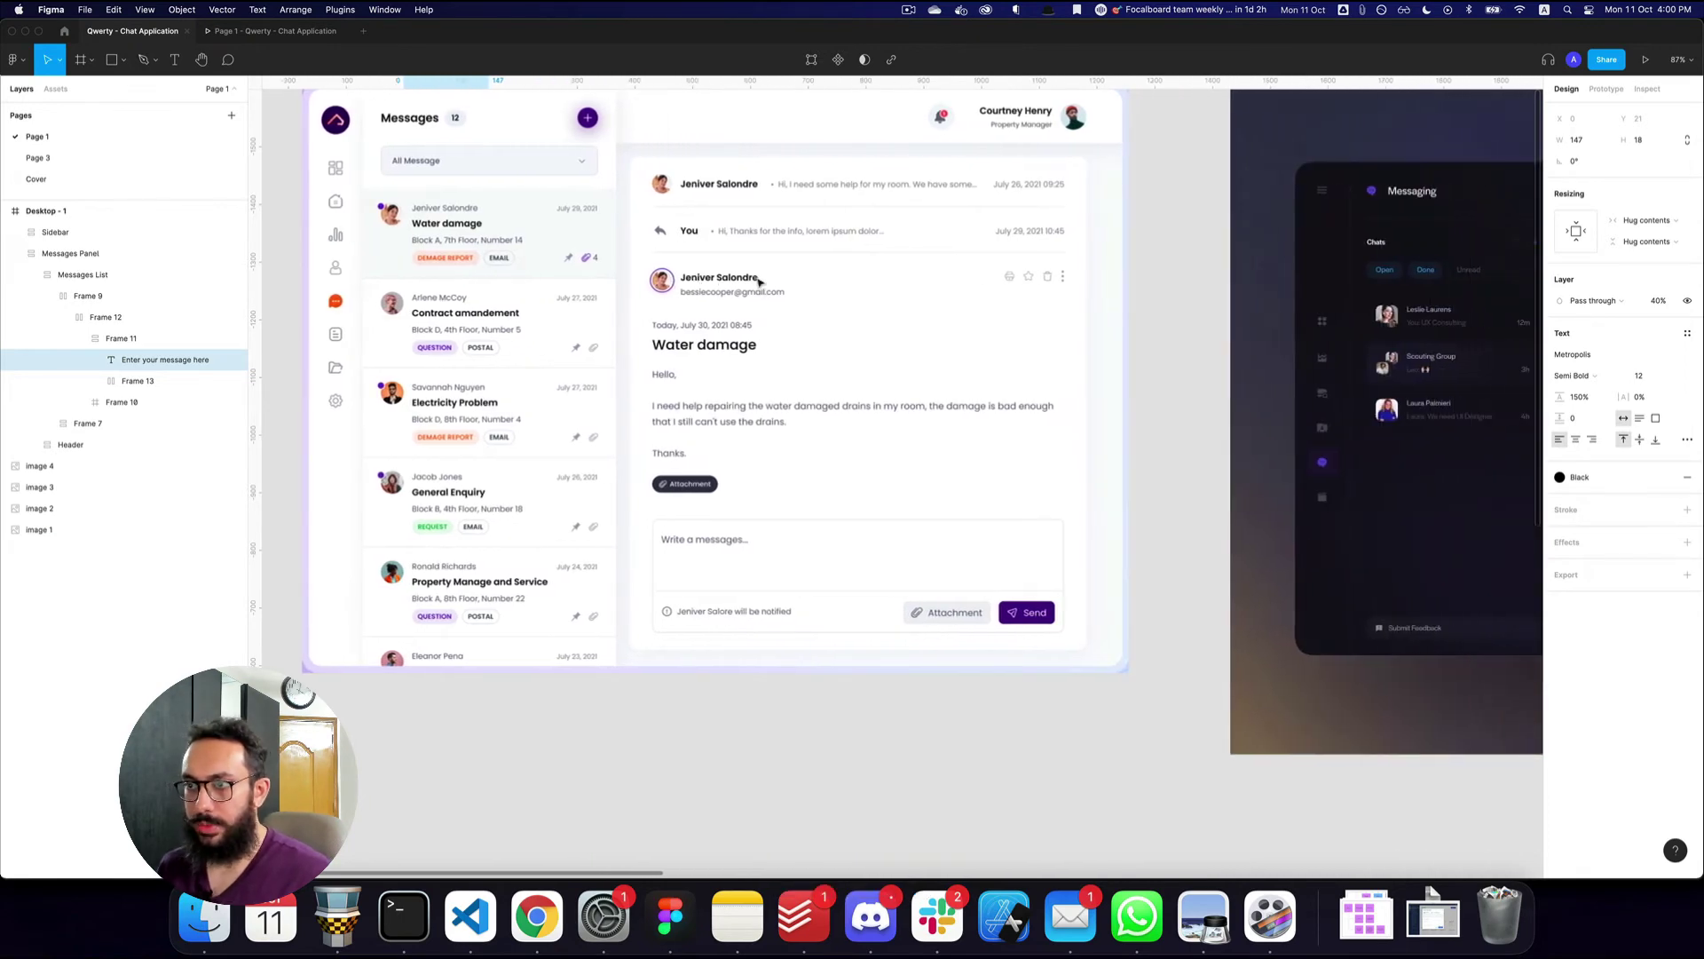
scroll(639, 267, right, 8)
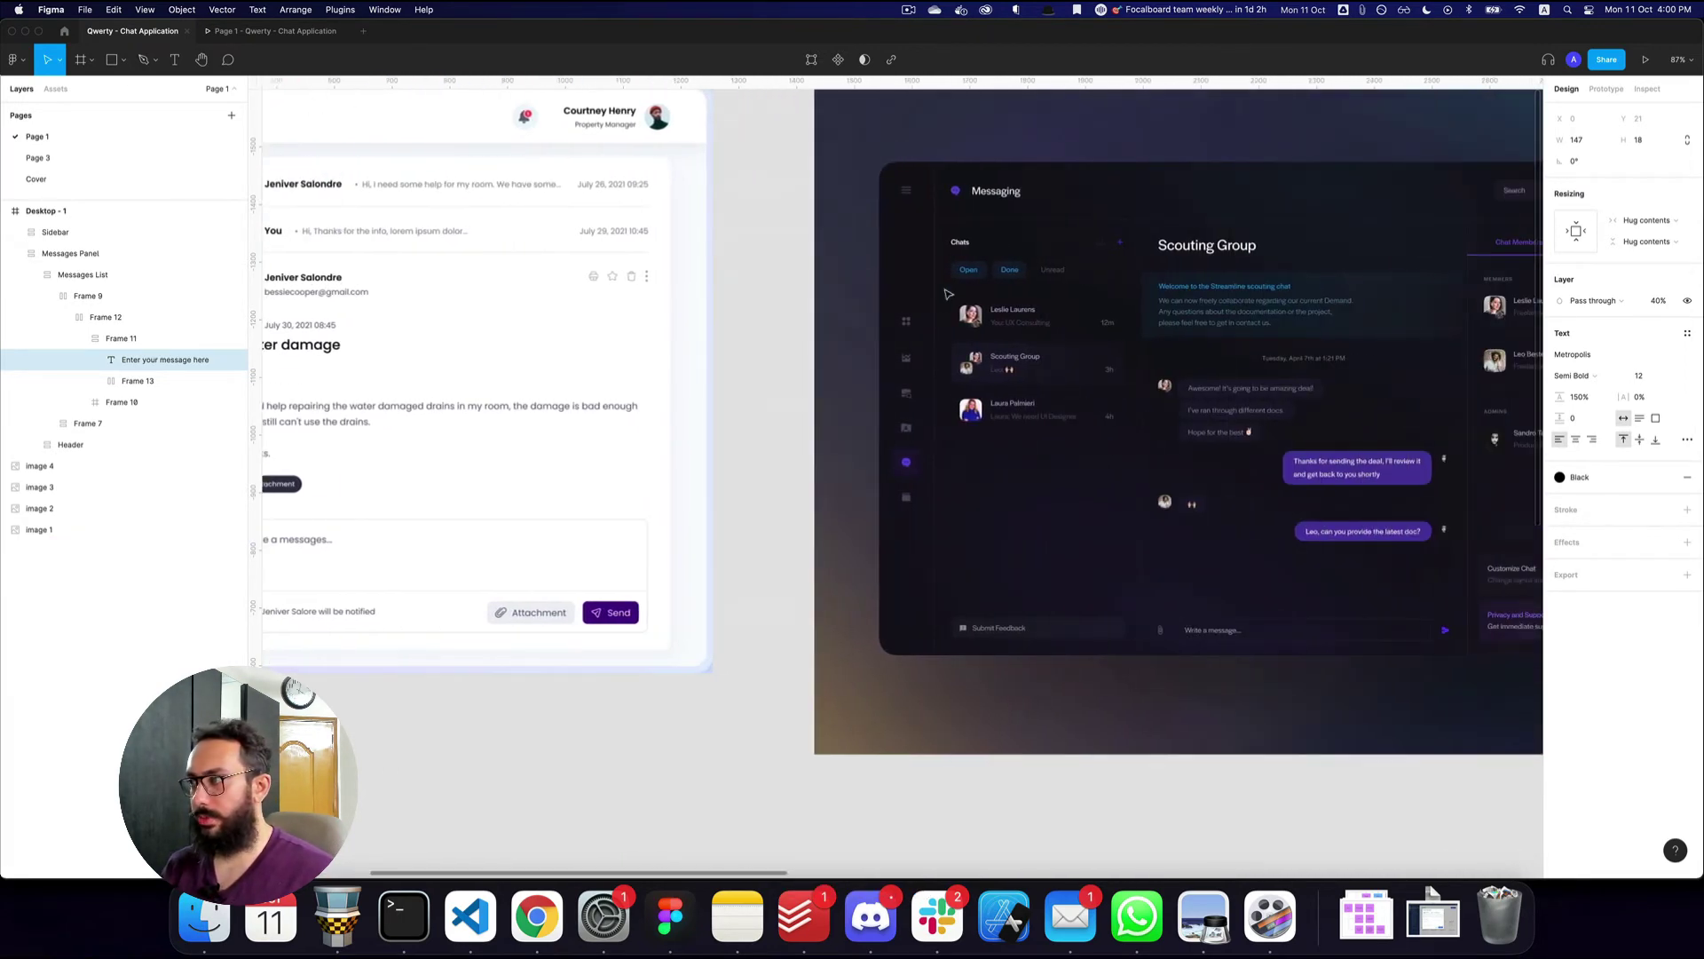
scroll(675, 285, right, 20)
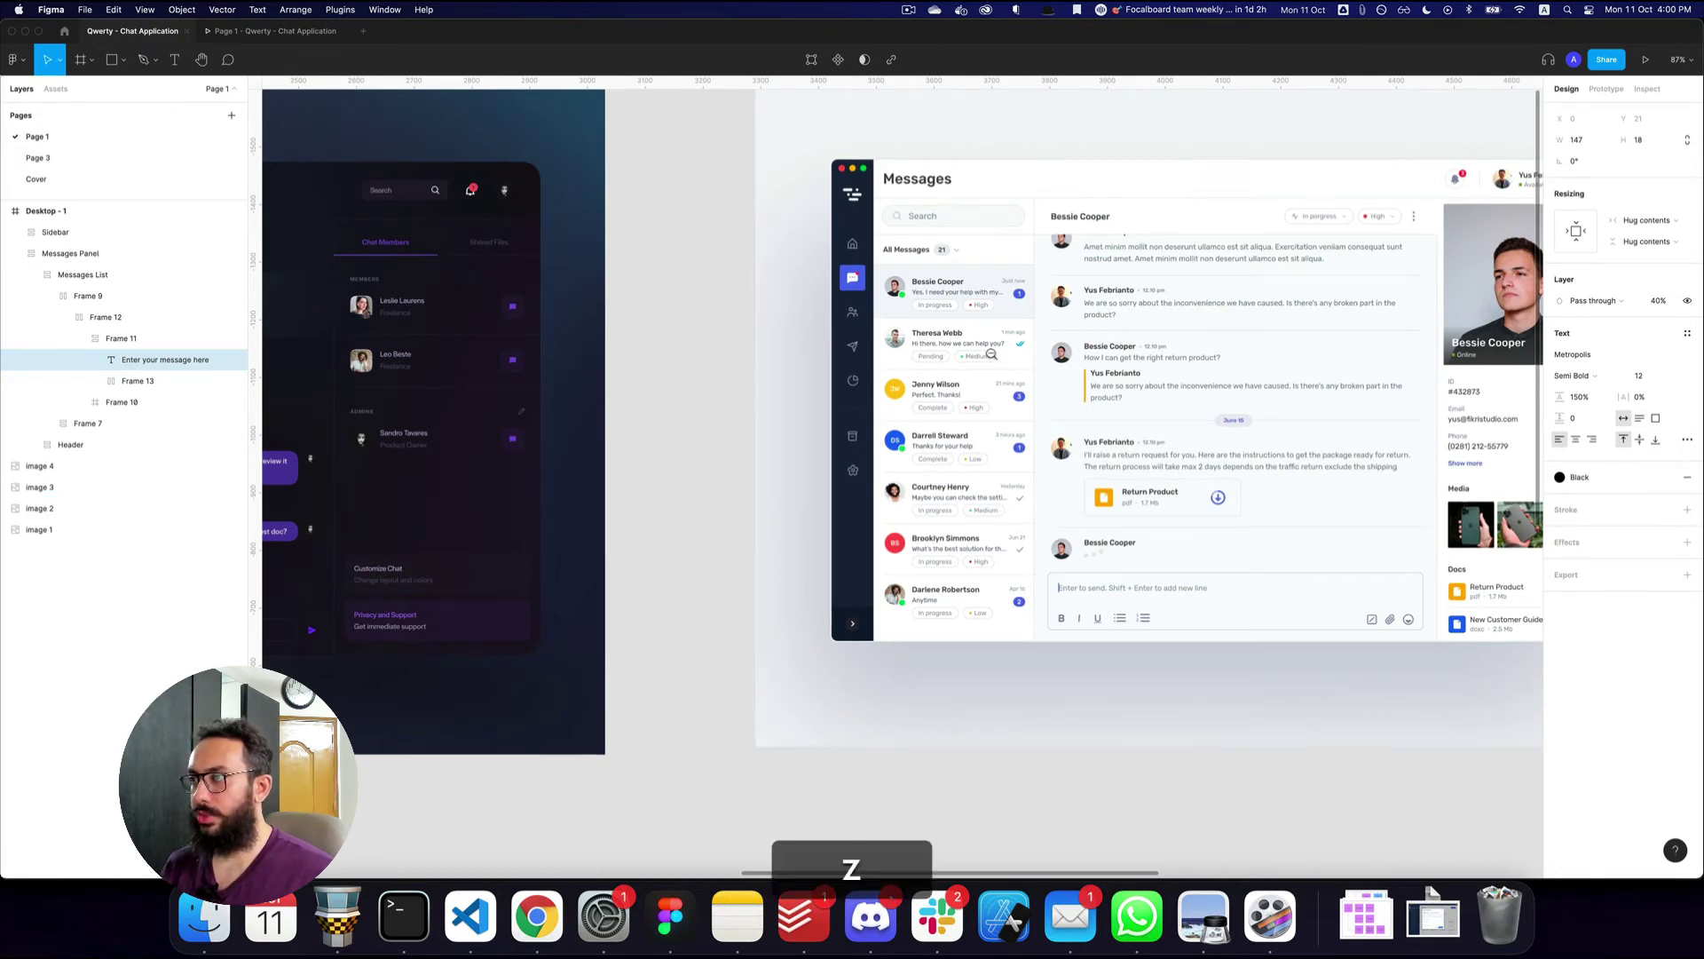
scroll(992, 355, right, 15)
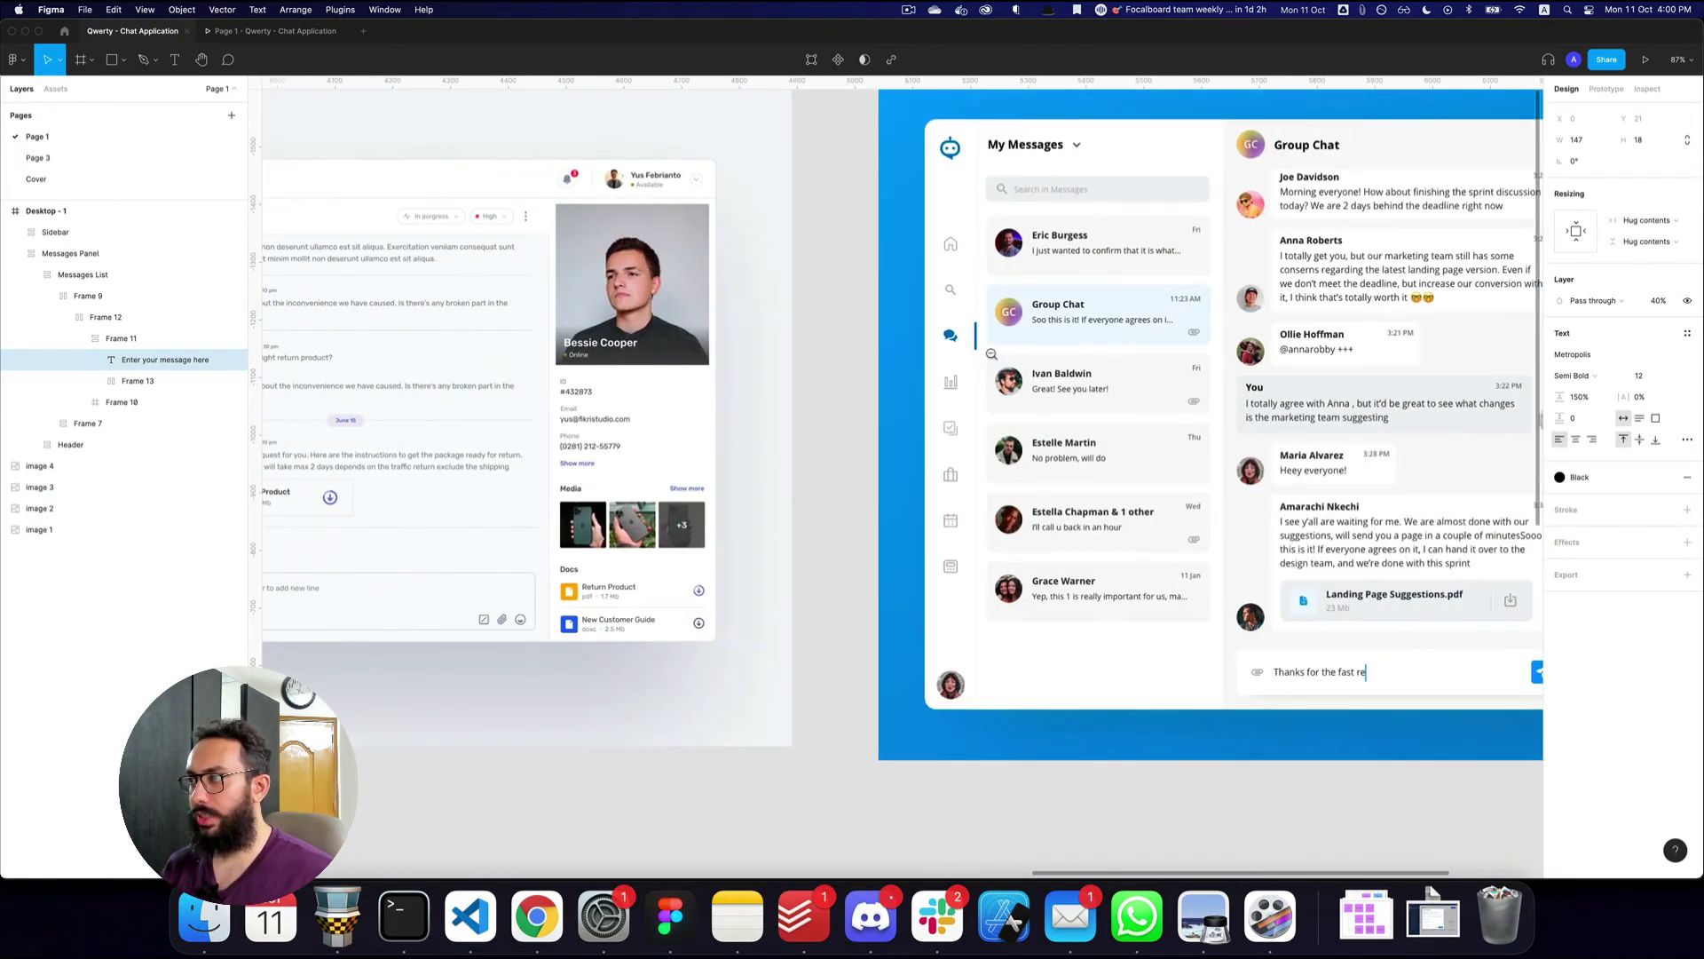
scroll(991, 355, down, 5)
key(z)
click(978, 329)
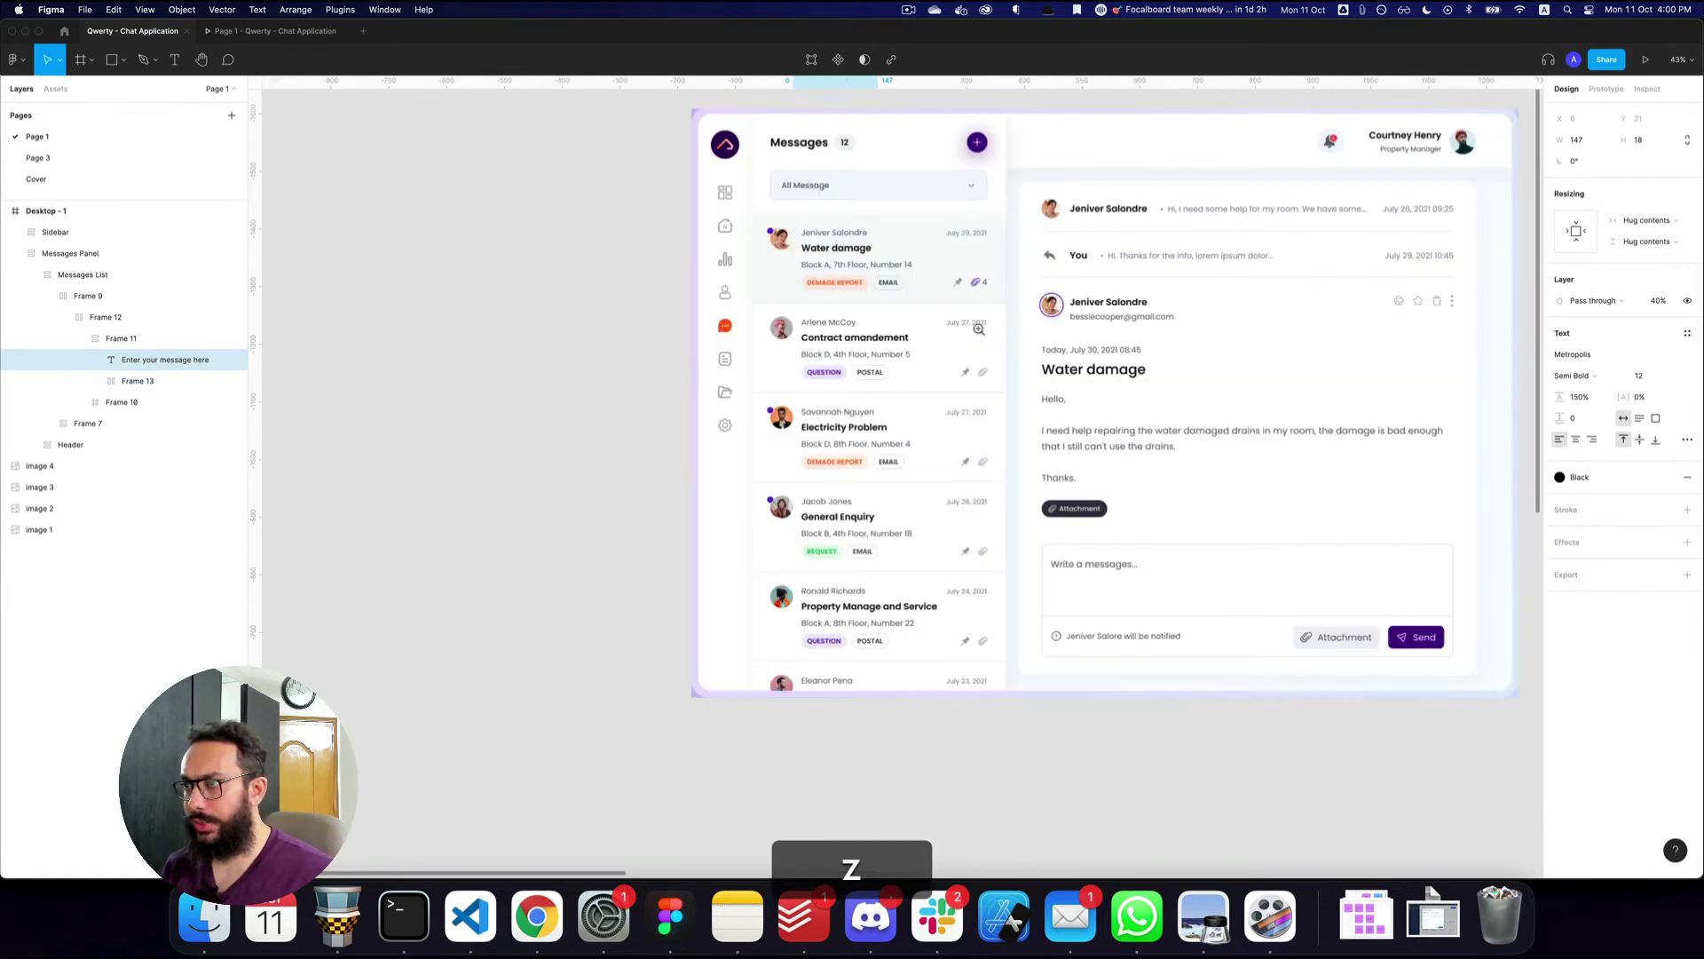
scroll(852, 361, right, 1)
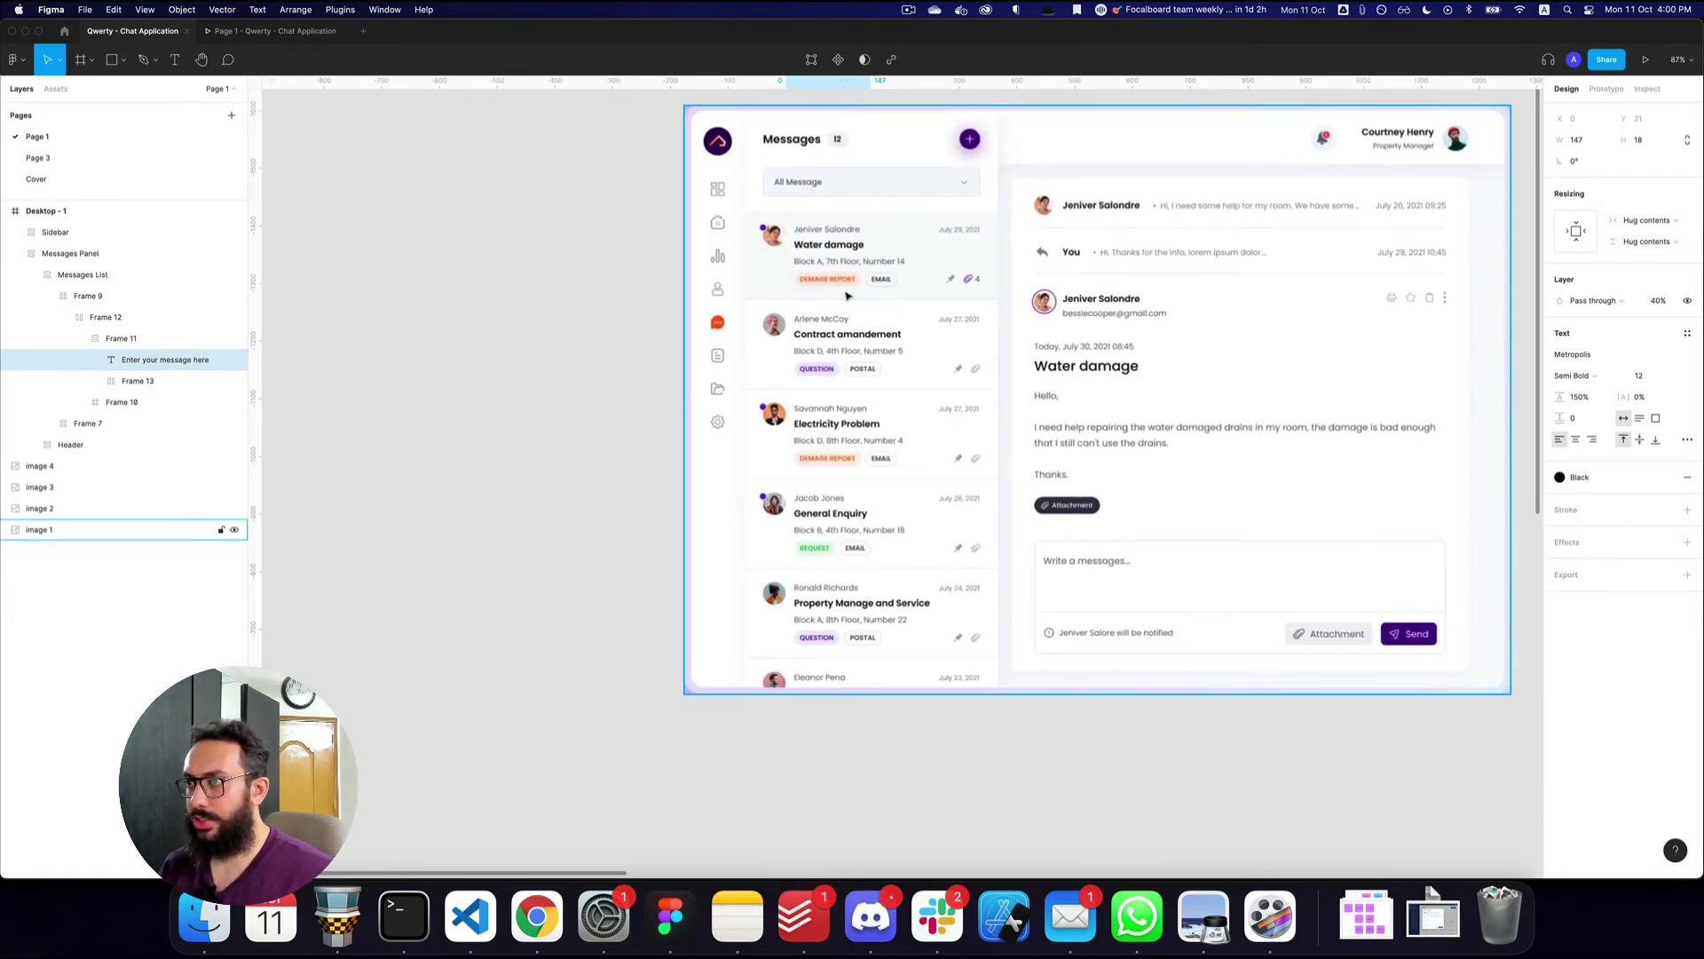
scroll(879, 408, down, 5)
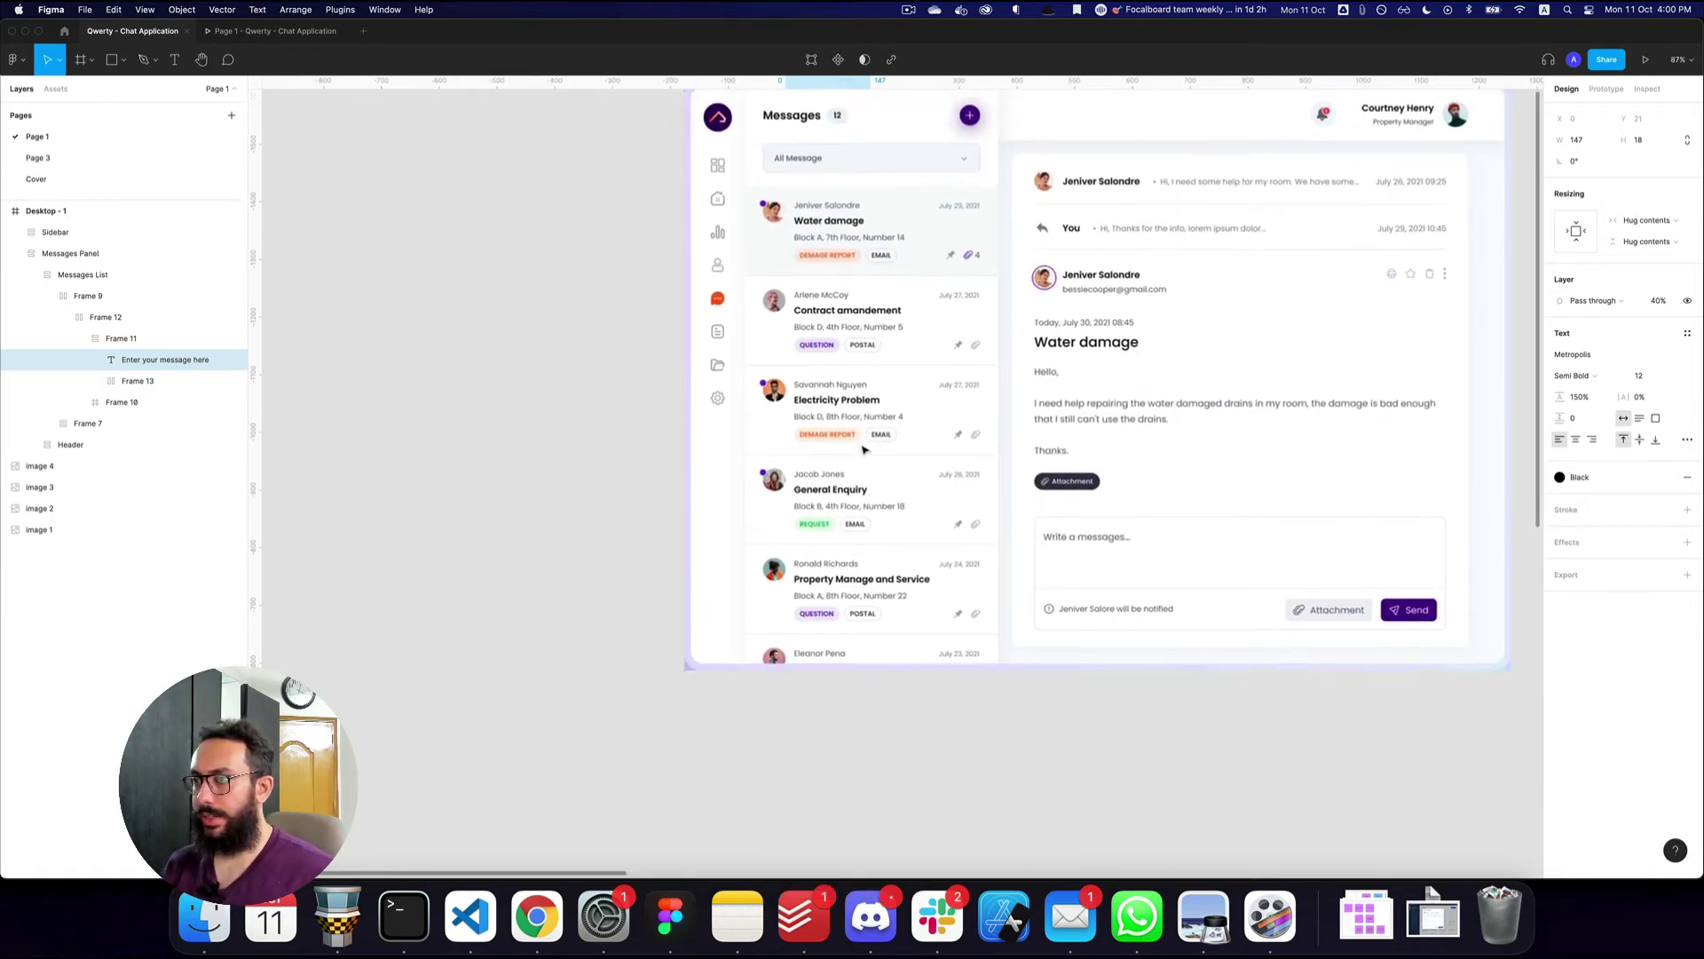
scroll(882, 446, down, 8)
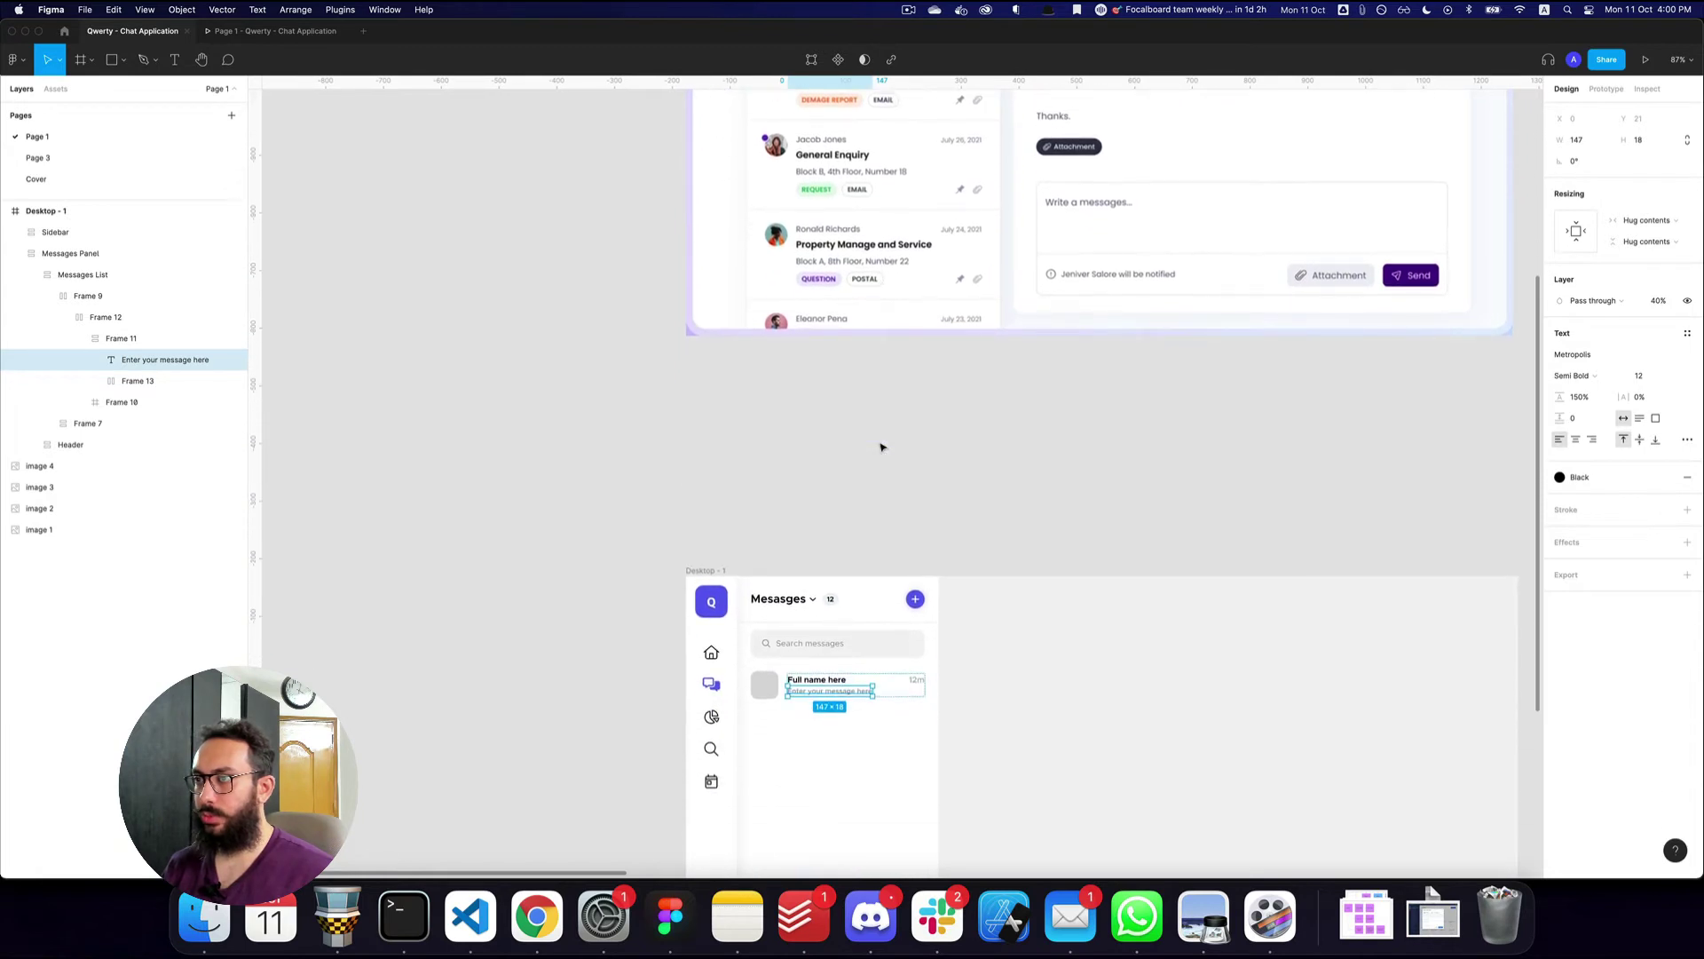
- Add a "Question" text on the empty canvas above the desktop frame and wrap it in an auto-layout frame
key(z)
click(867, 365)
key(a)
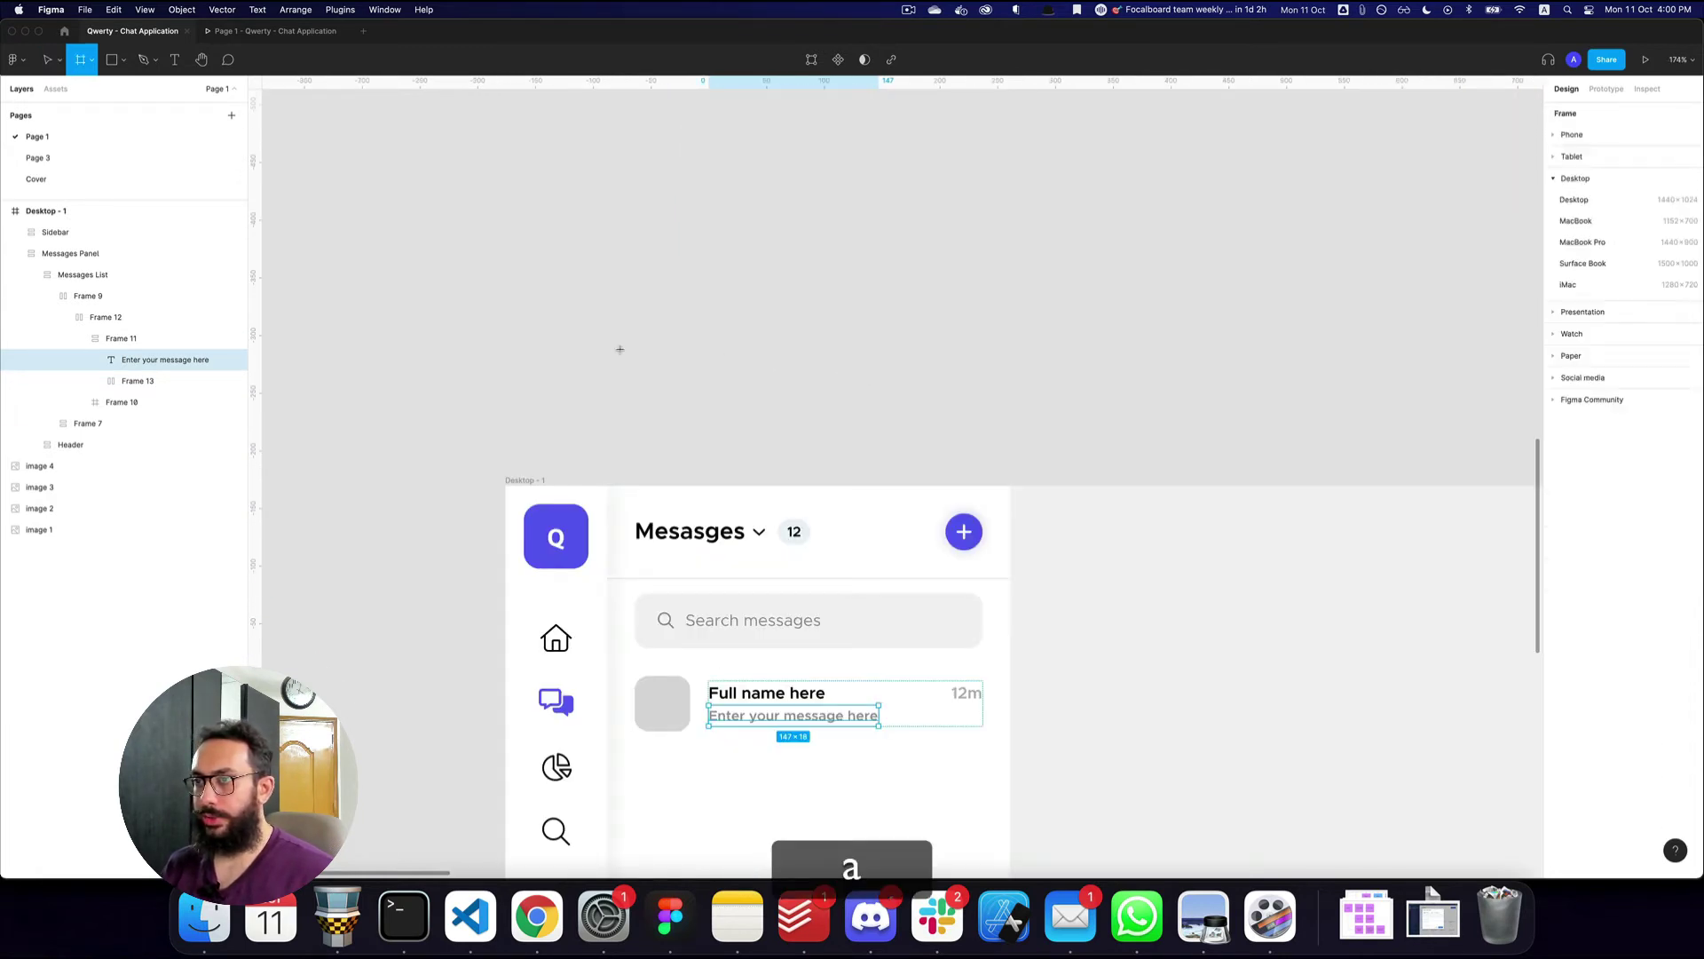
key(t)
click(648, 364)
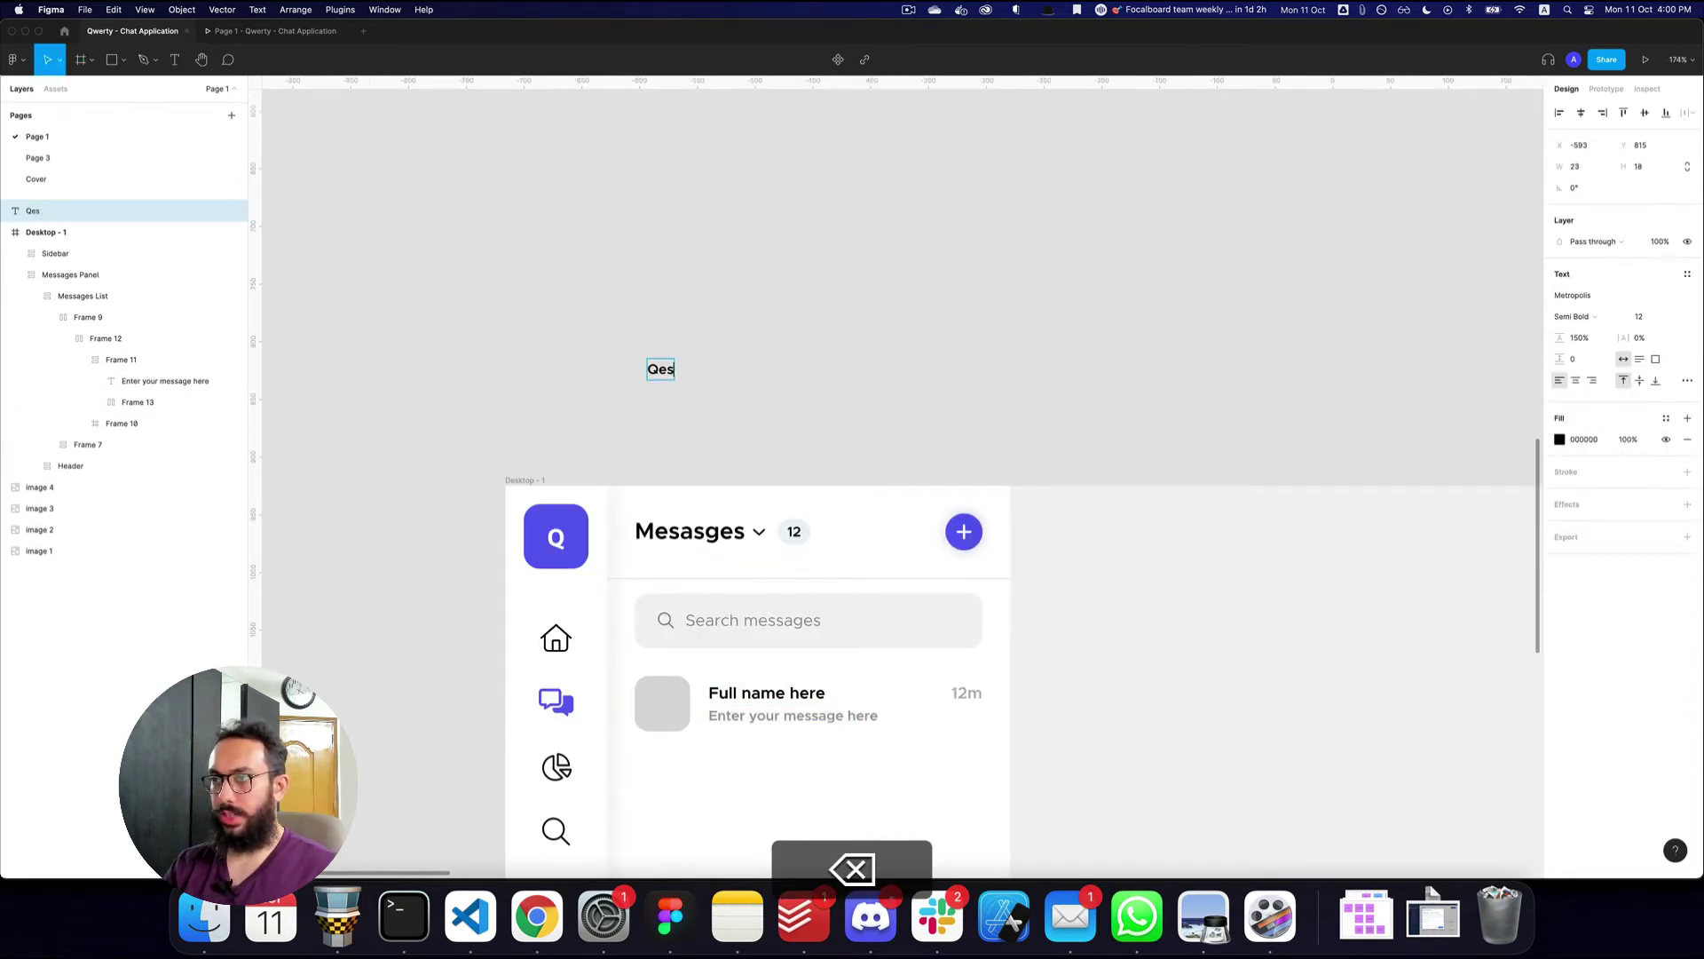
text(Question)
key(Escape)
key(shift+a)
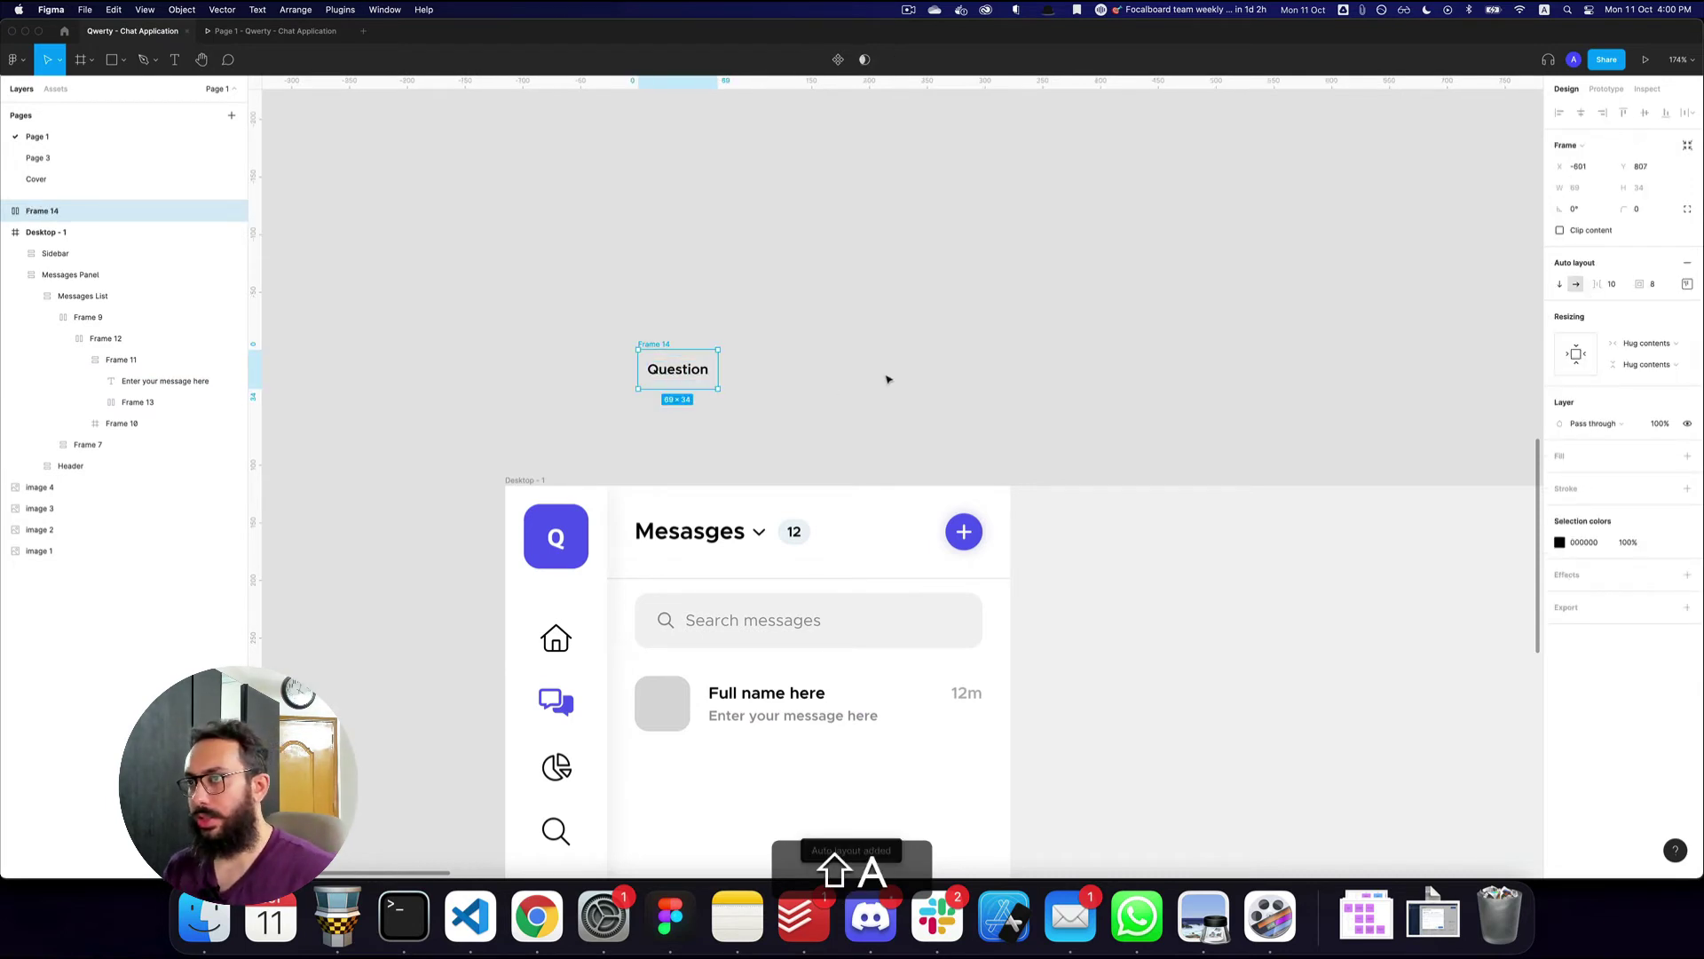
- Rename the frame around the "Question" text "Label/Question" and turn it into a component
key(super+r)
text(Label/Pri)
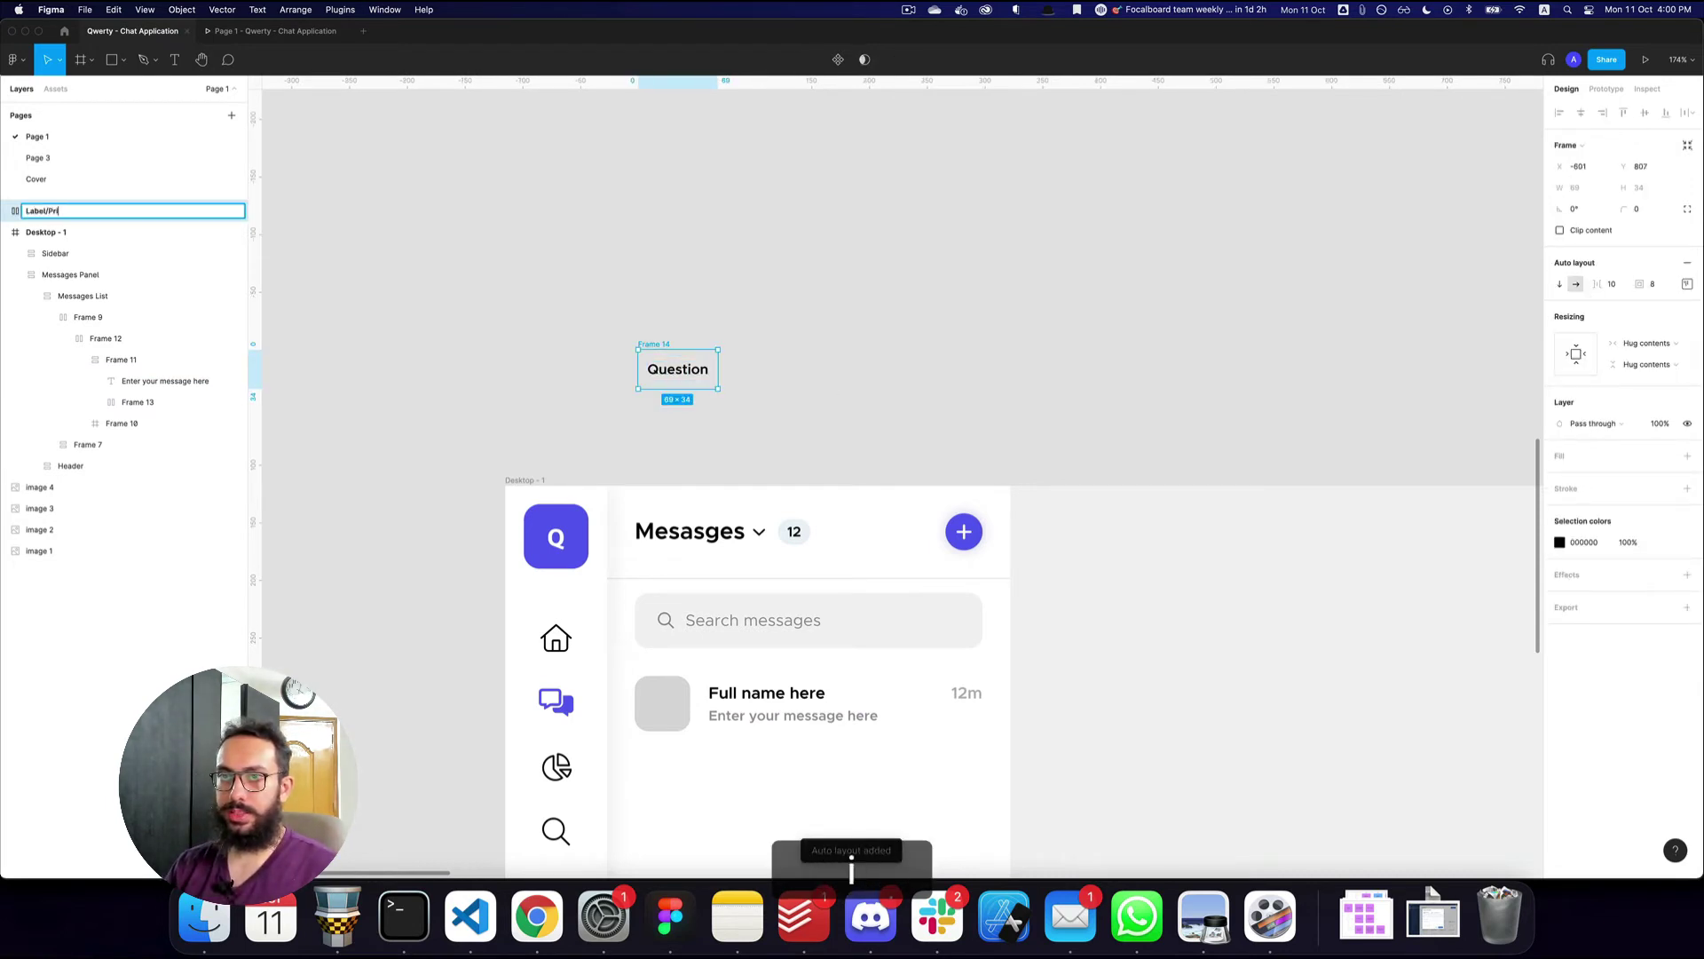
text(mary)
key(alt+BackSpace)
text(Question)
key(Return)
key(alt+super+k)
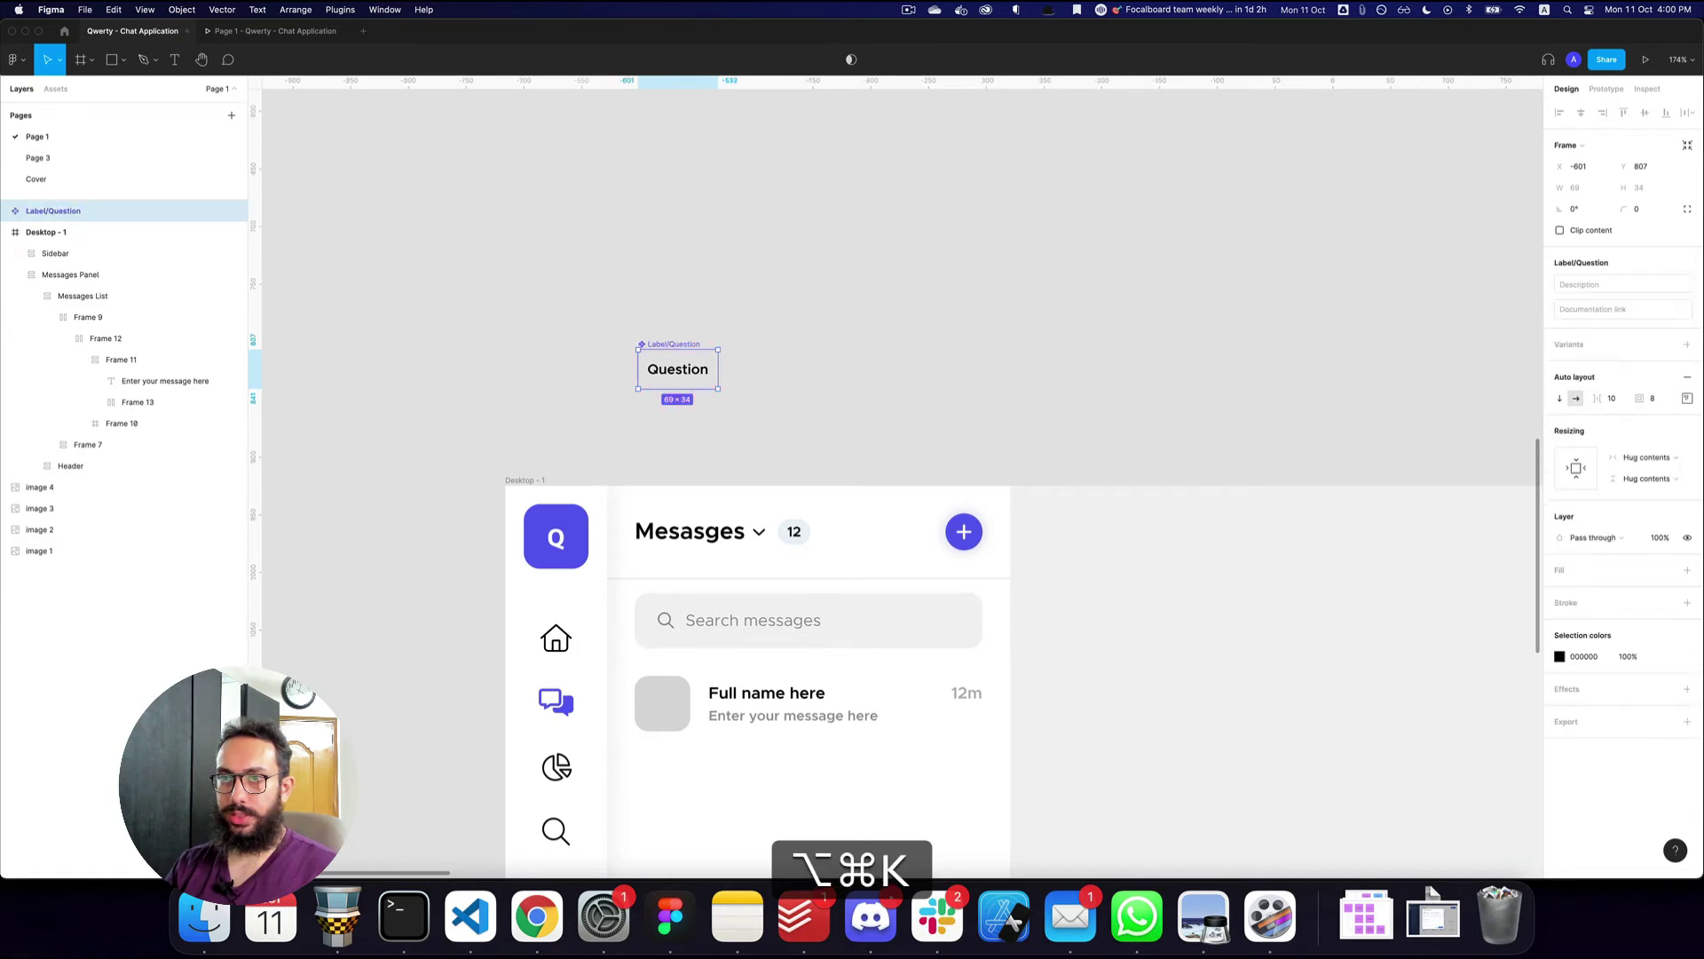
- Set the label component's padding to 4 vertically and 8 horizontally, and its corner radius to 12
click(673, 346)
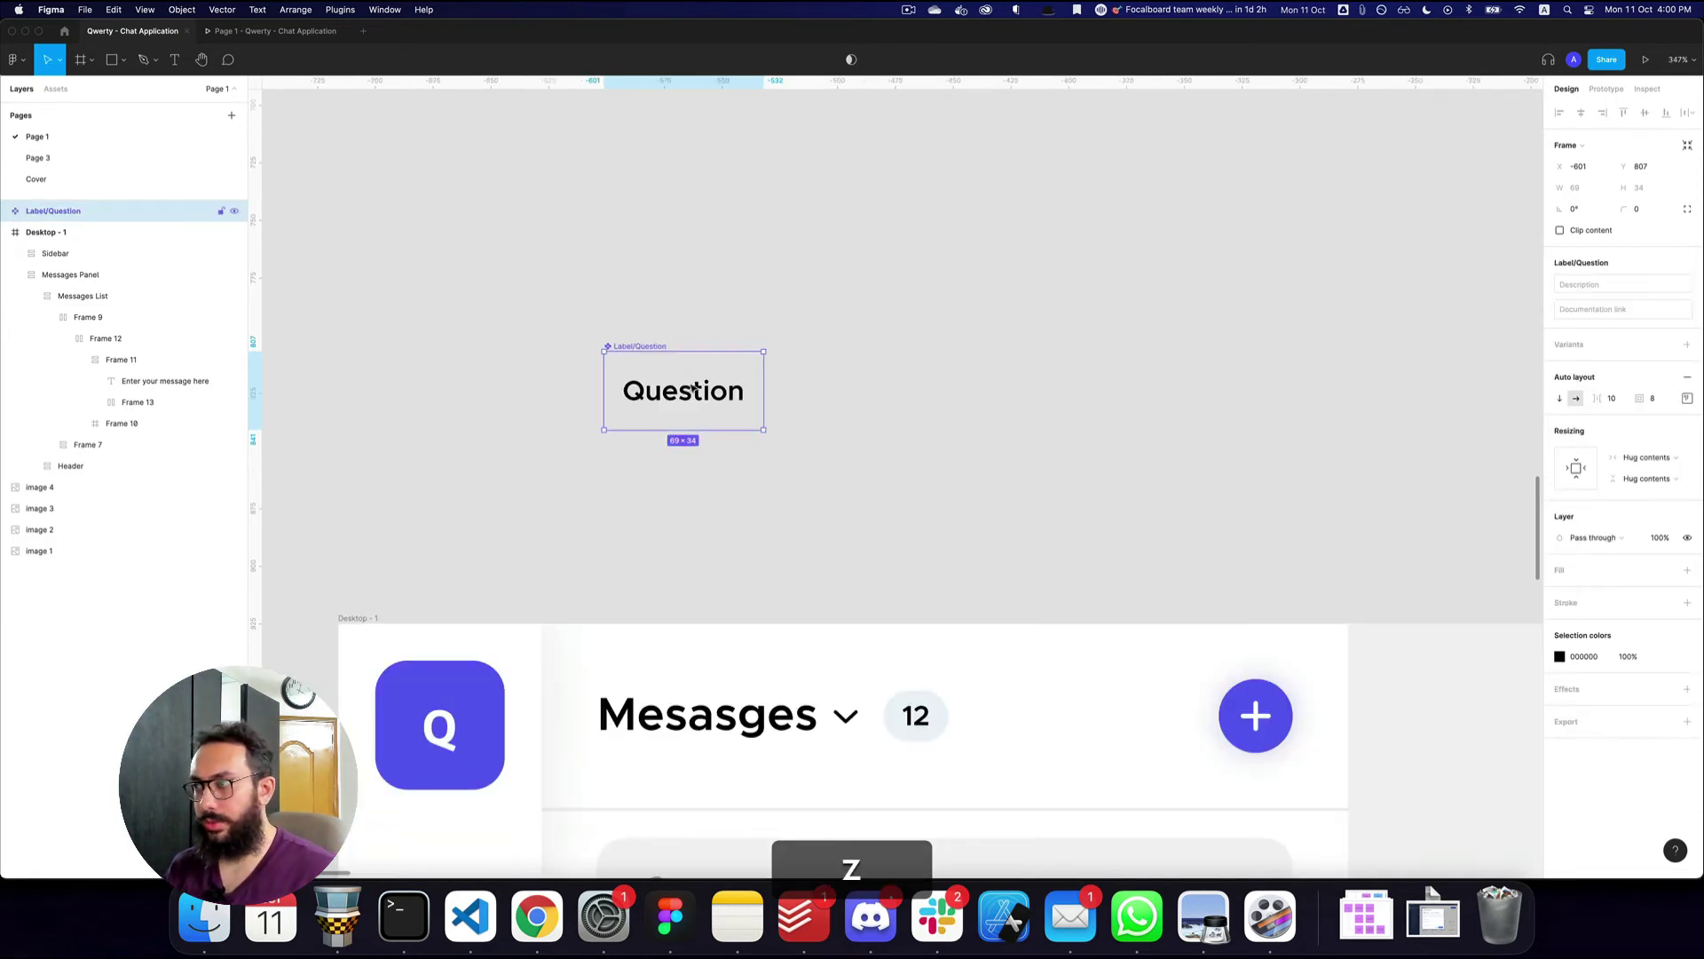
click(1659, 406)
text(2)
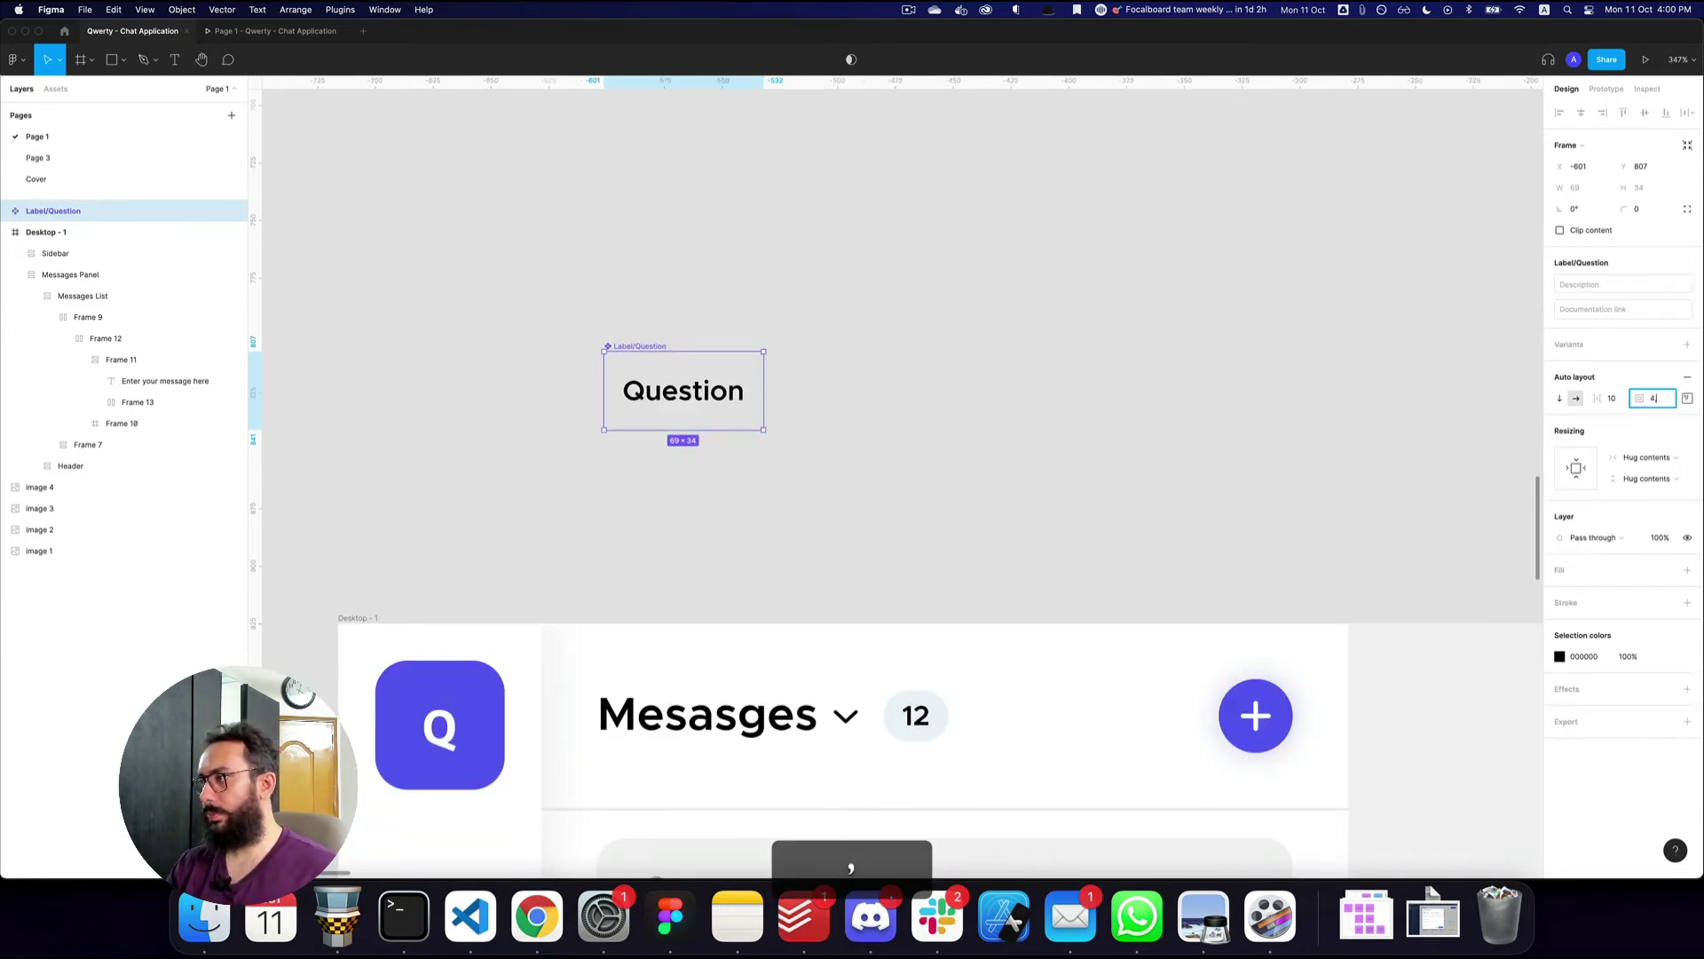
text(4,8)
key(Return)
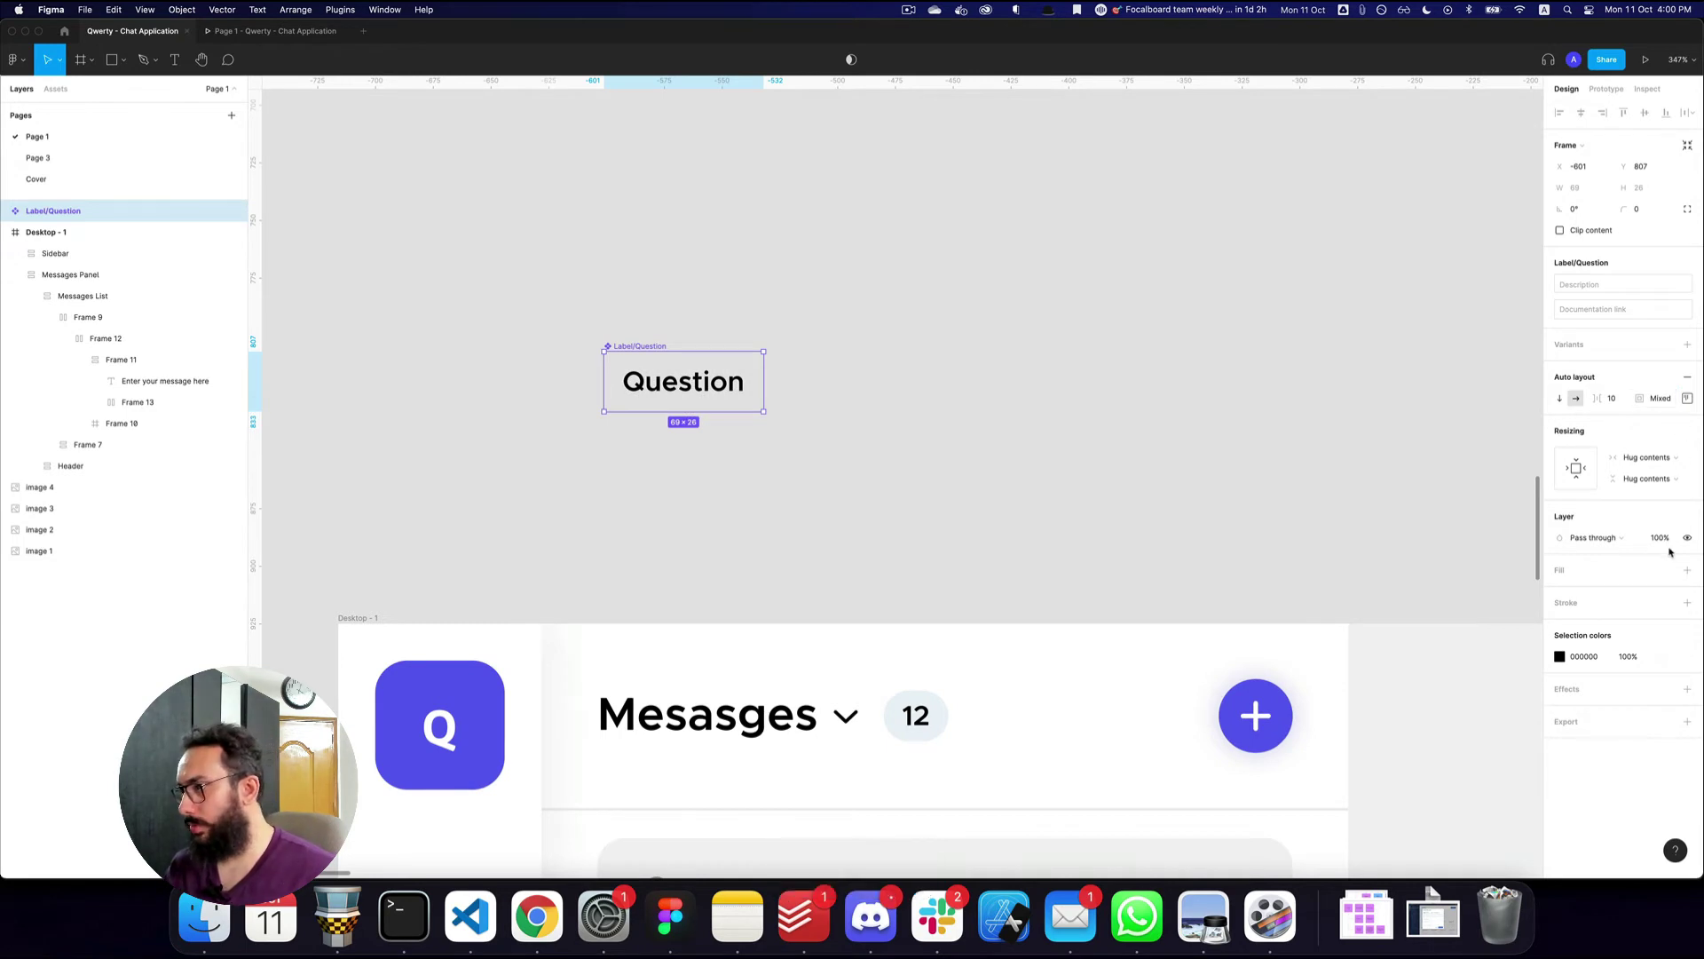
click(1636, 209)
text(12)
key(Return)
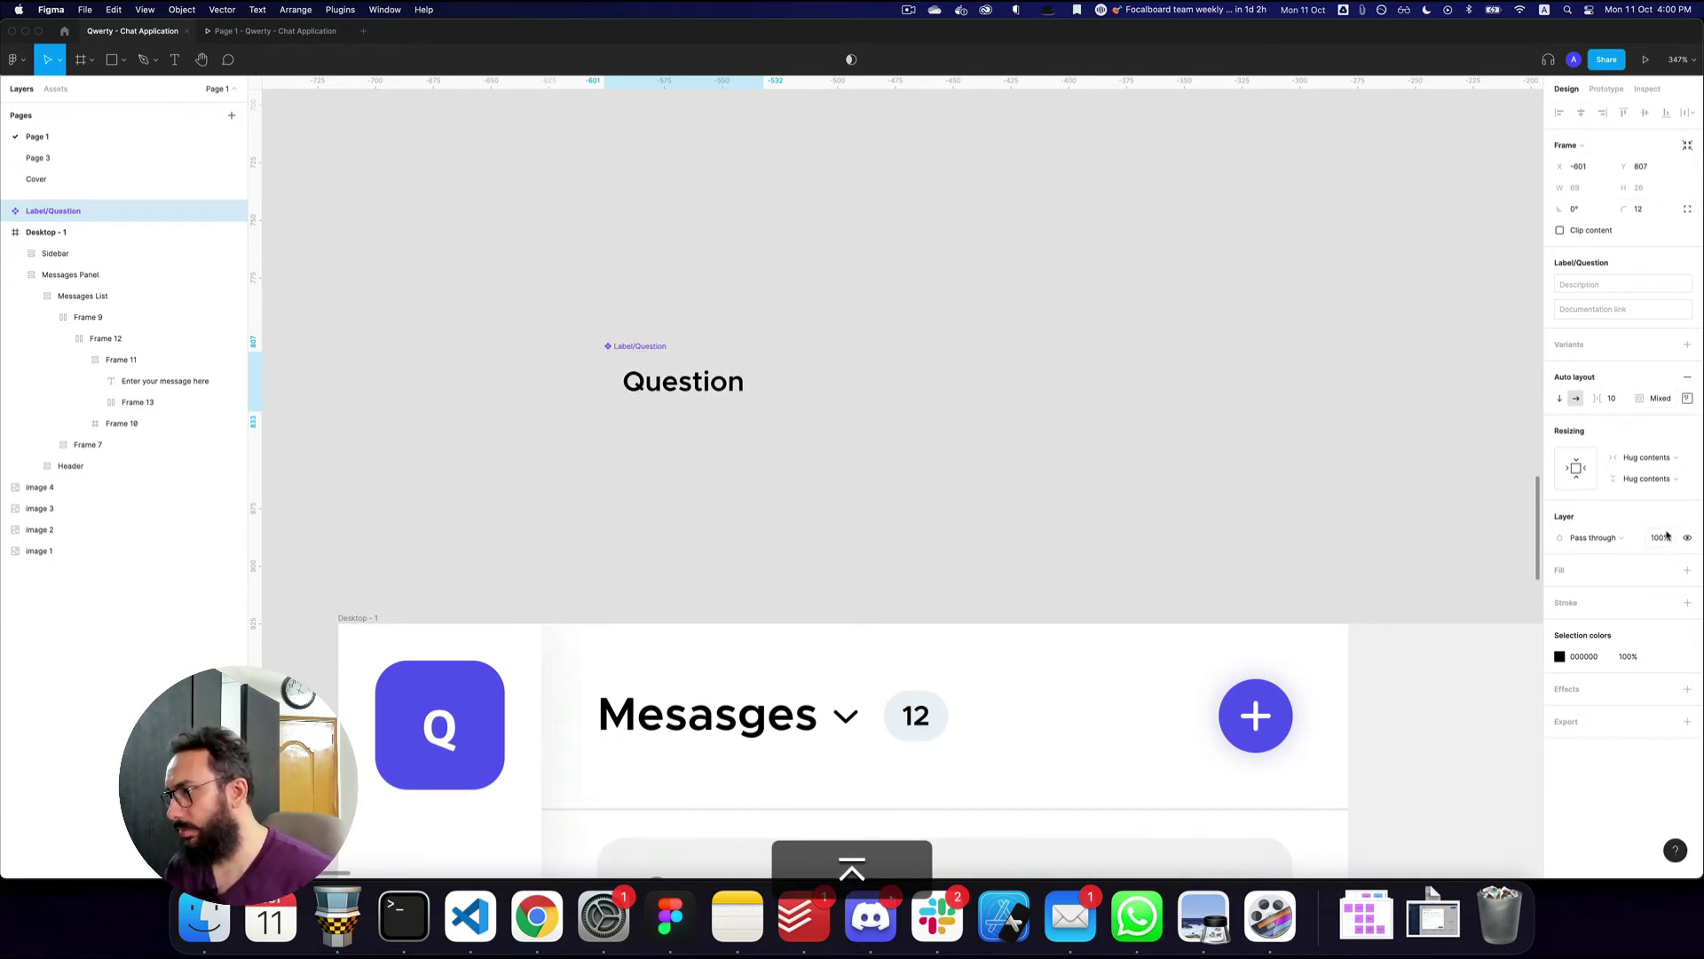
- Fill the label component with the Orange:300 color style and compare it with the tags in the reference design
click(1666, 571)
text(gr)
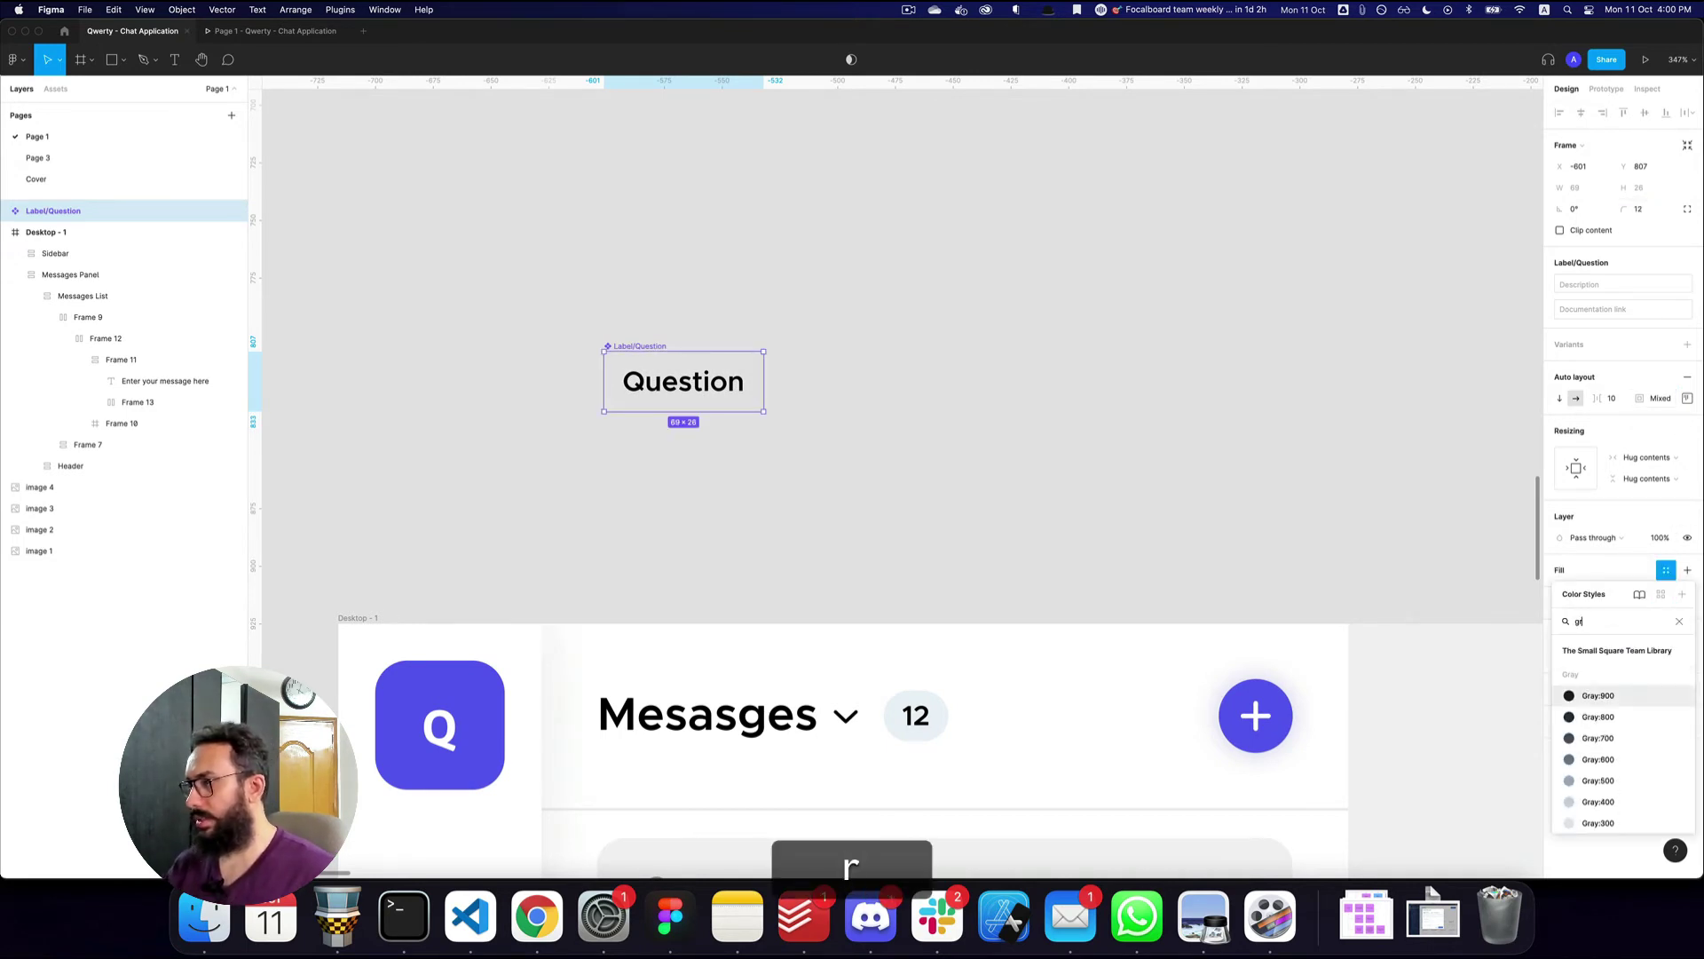
text(orange)
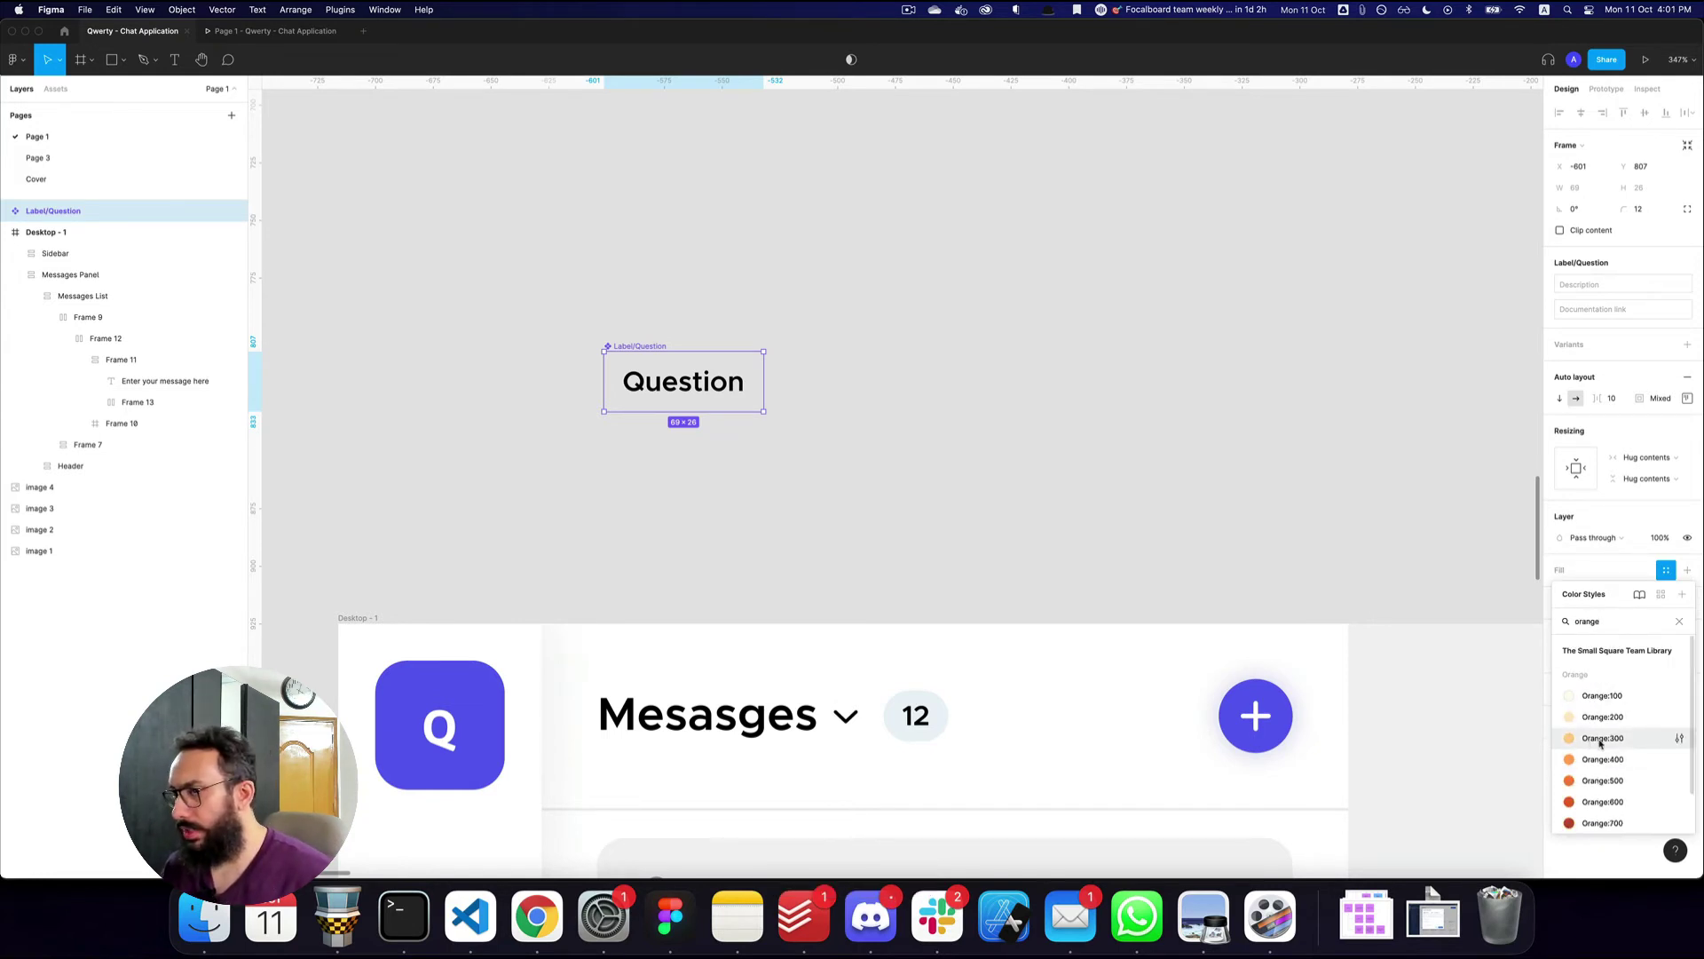
click(1575, 740)
scroll(960, 525, down, 5)
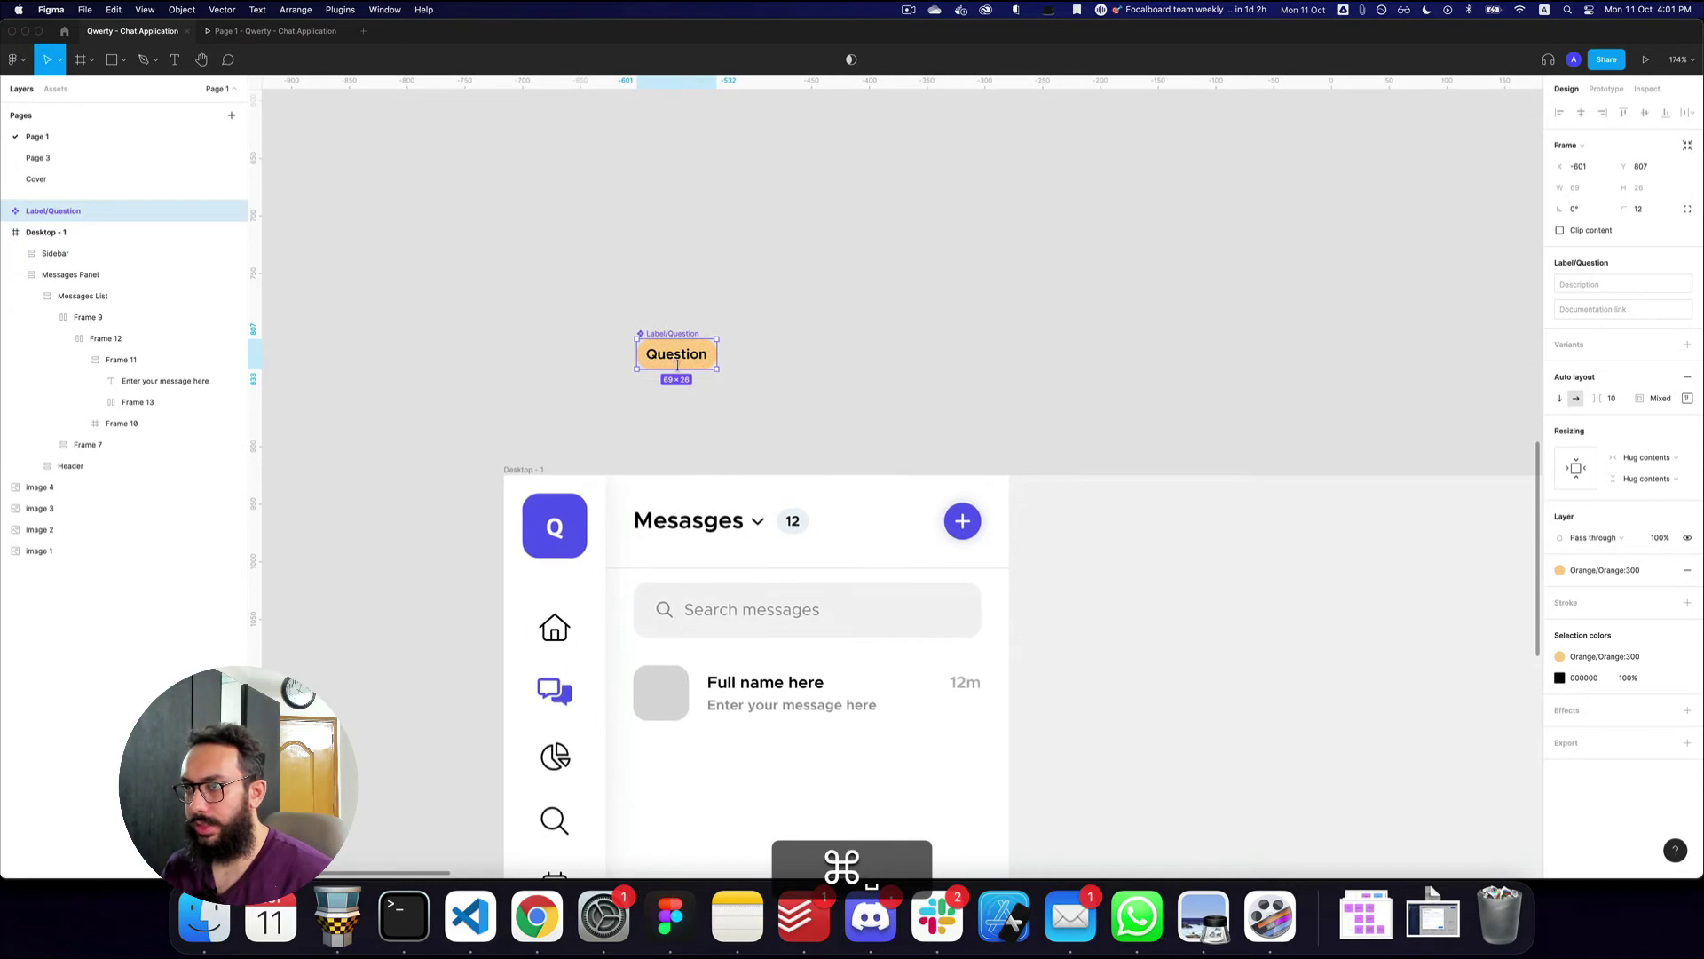
alt+super+click(852, 331)
drag(852, 331, 803, 598)
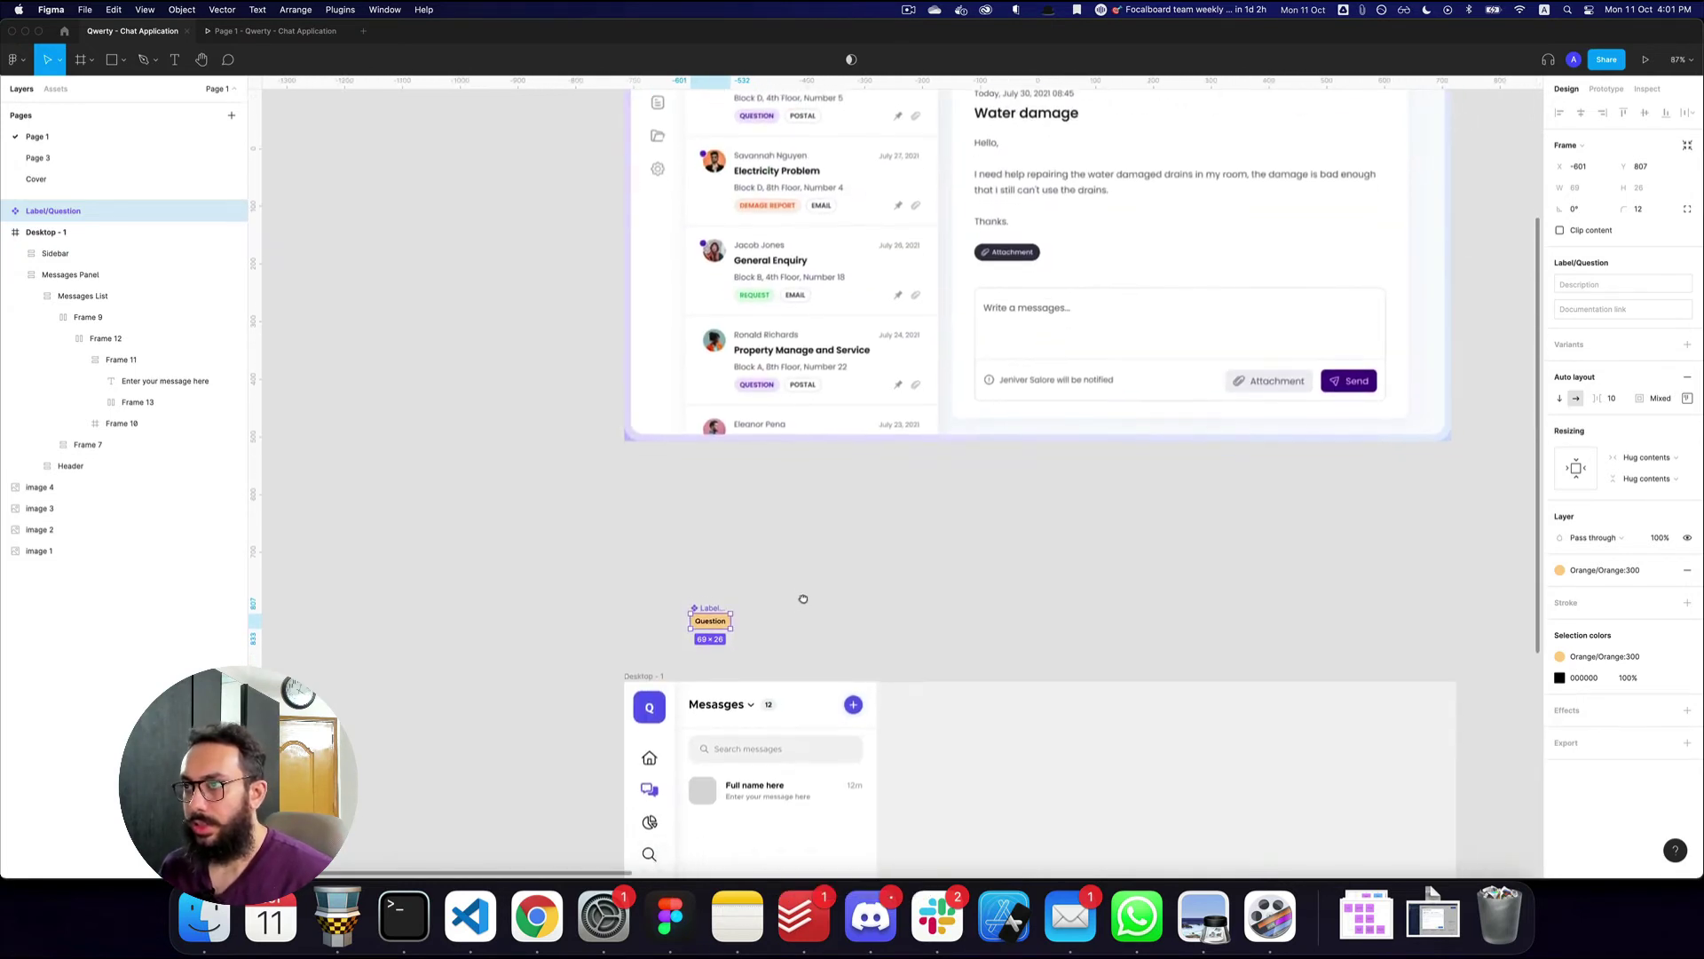
key(z)
click(803, 598)
- Set the label component's fill to the Orange:200 color style and select its "Question" text
click(1621, 576)
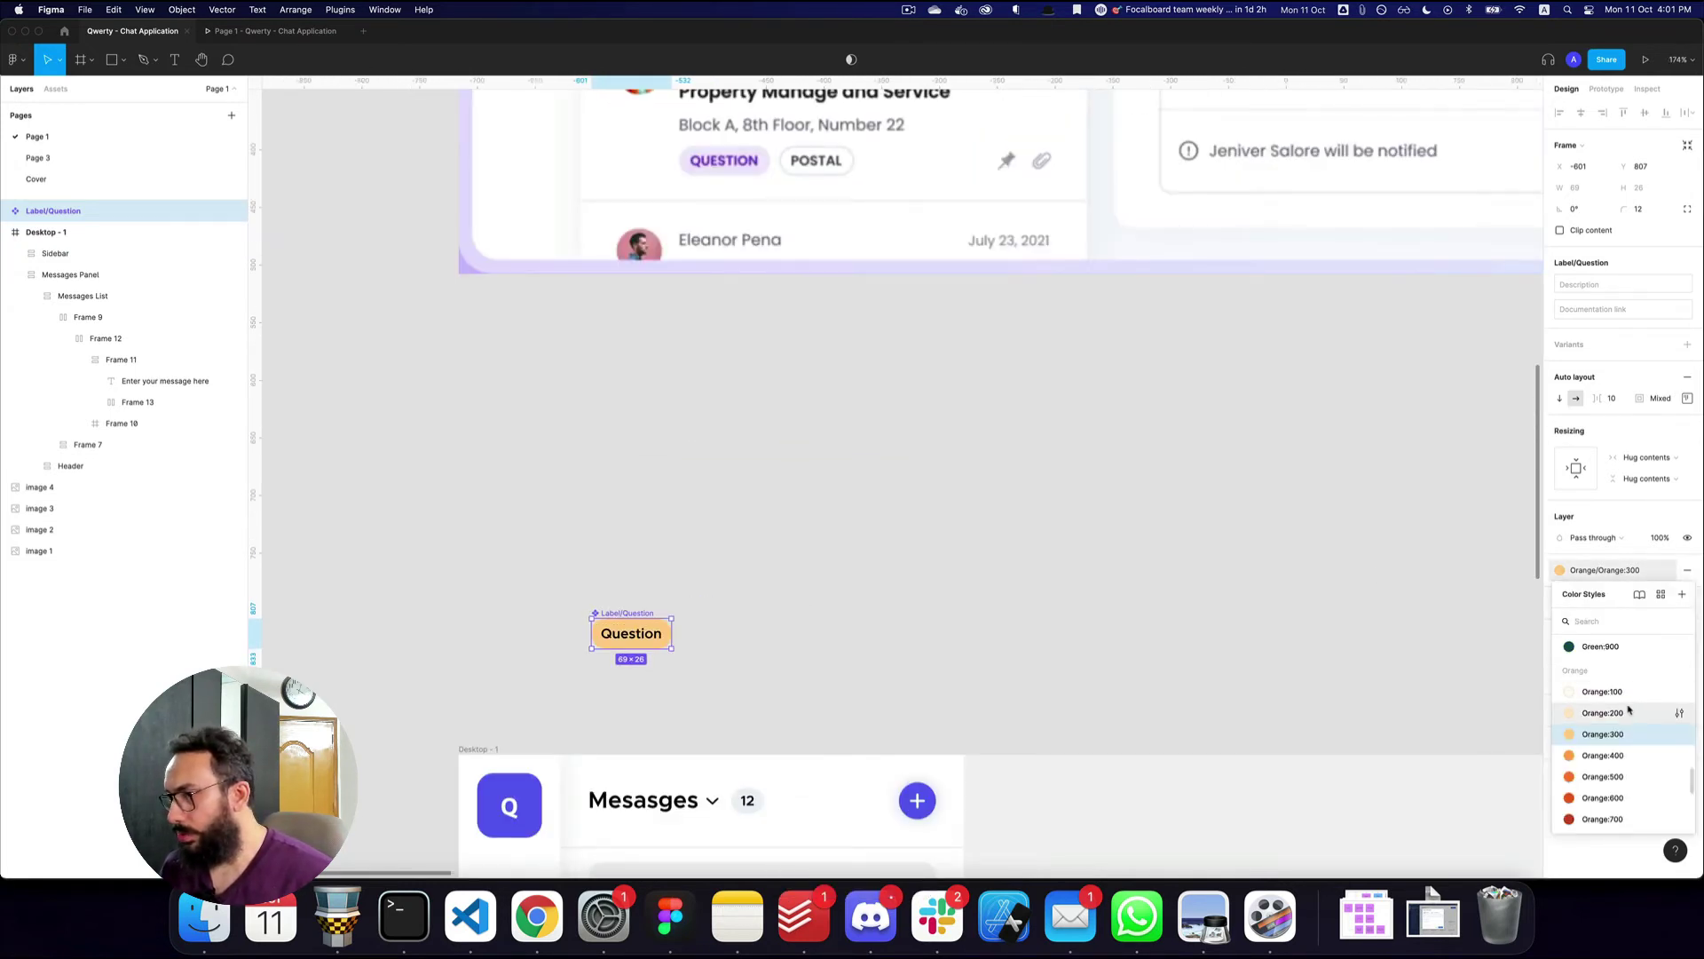
click(1627, 711)
super+click(627, 635)
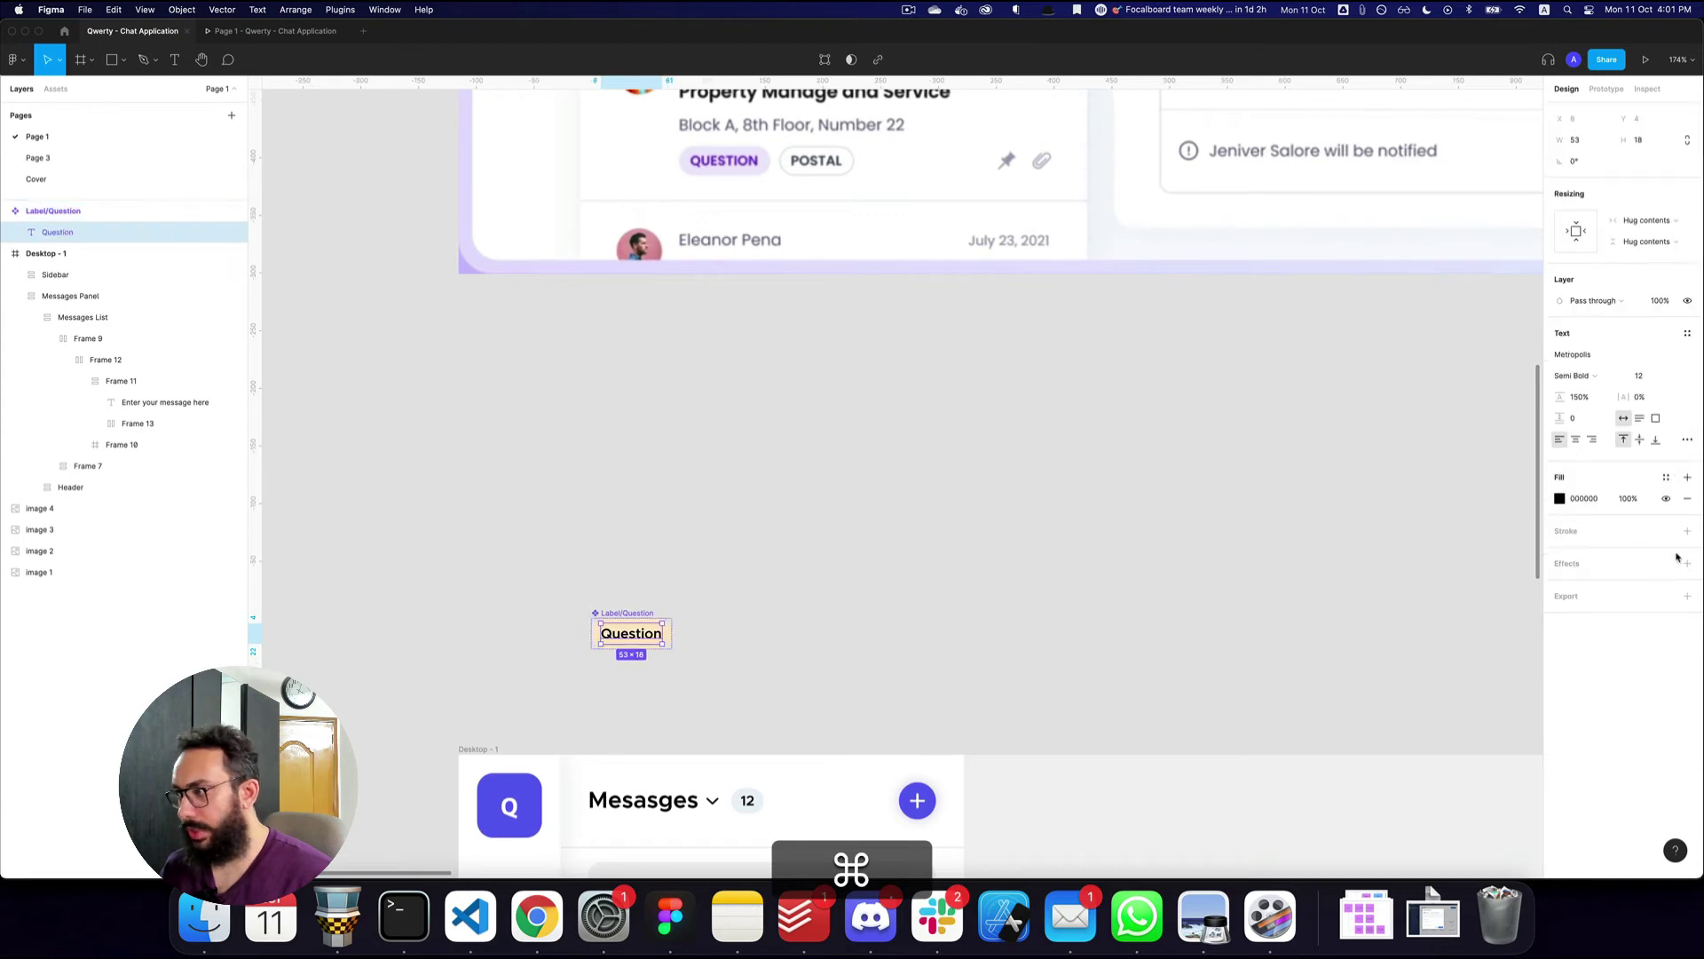
- Set the label component's "Question" text fill to the Orange:500 color style
click(1666, 476)
text(orange)
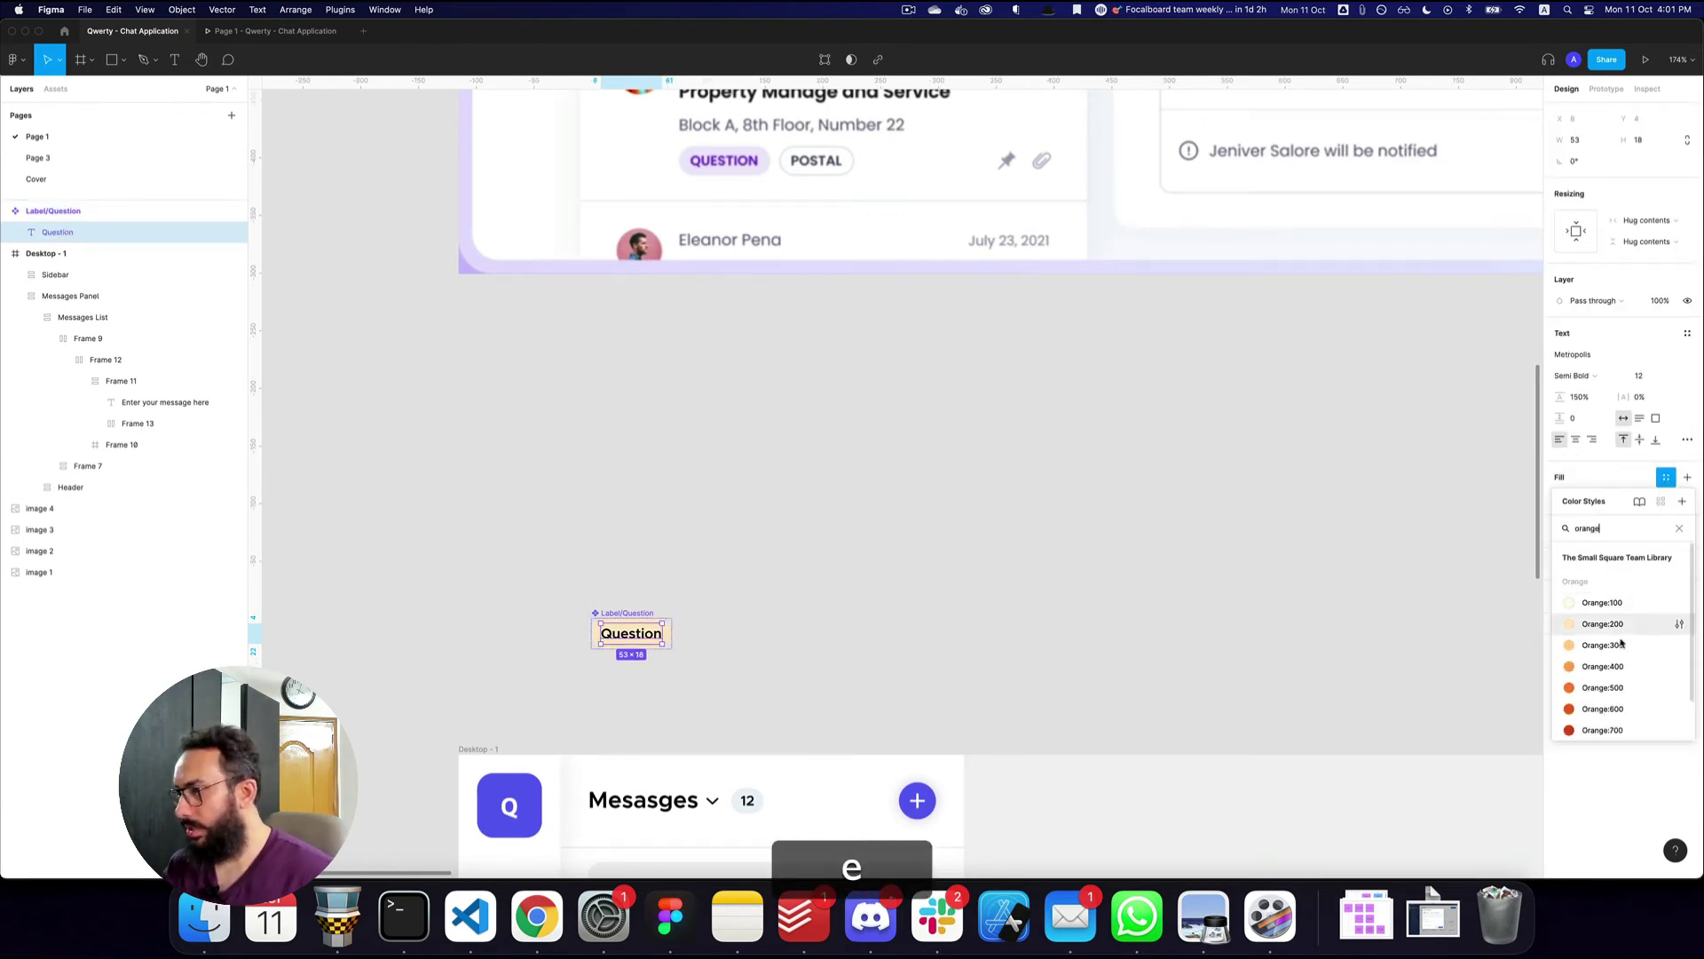
click(1602, 694)
key(Escape)
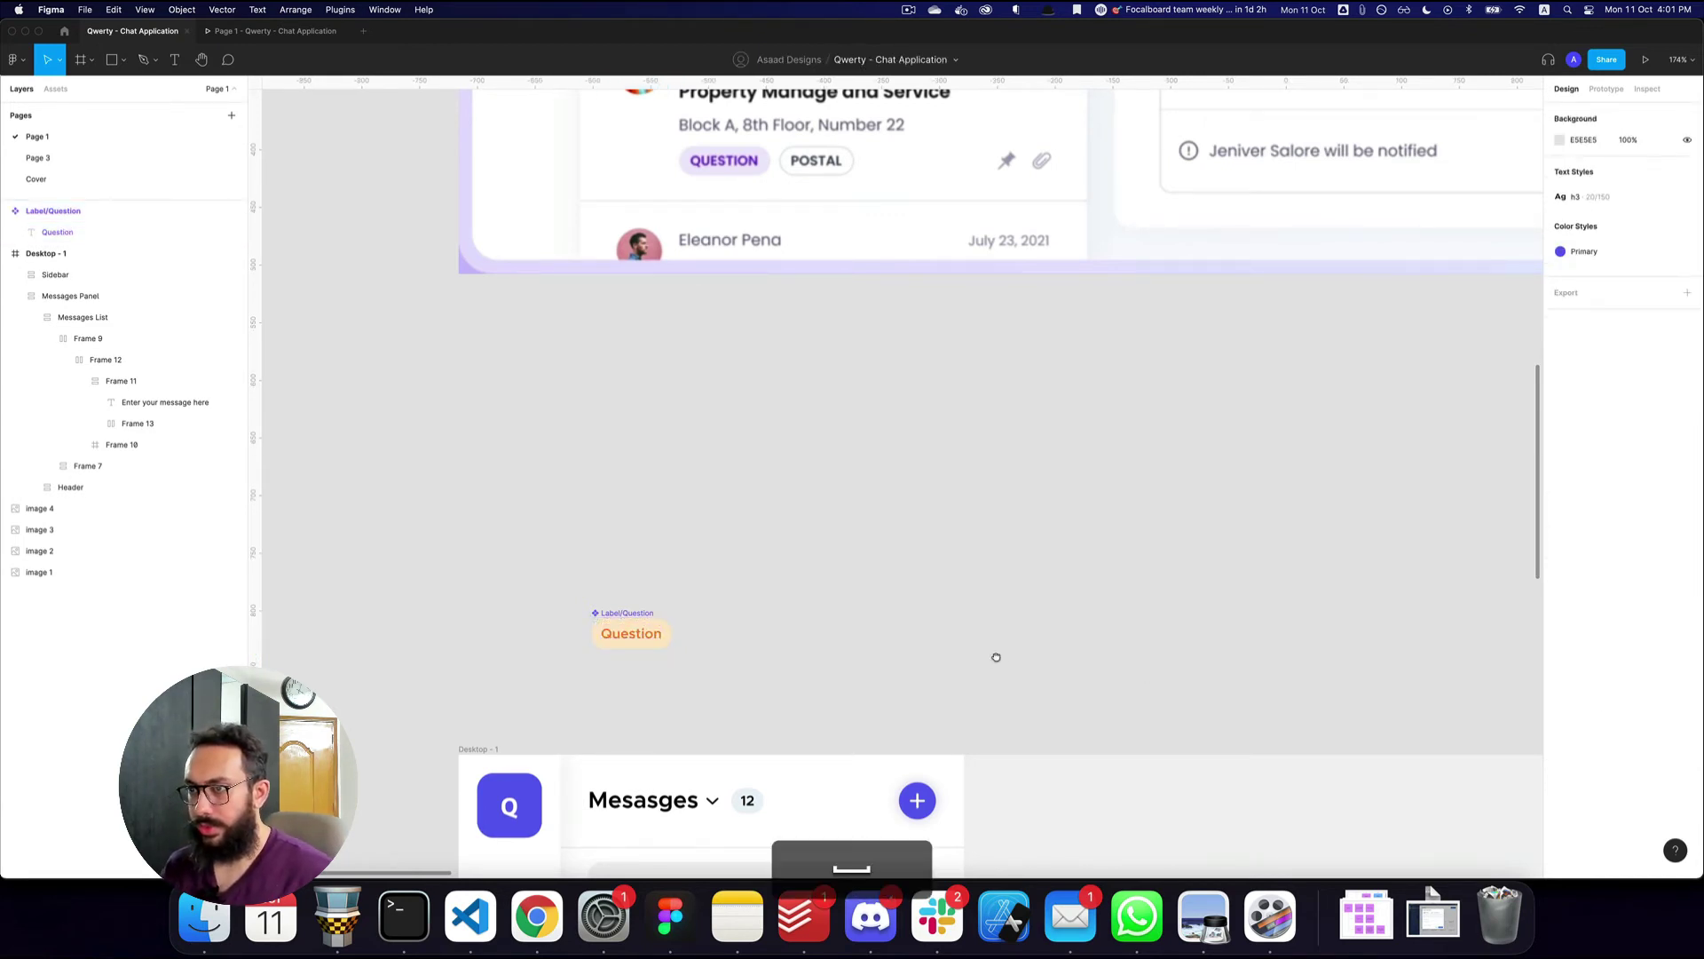
- Rename the text layer inside the label component "Title"
scroll(997, 655, down, 3)
click(628, 382)
super+click(627, 399)
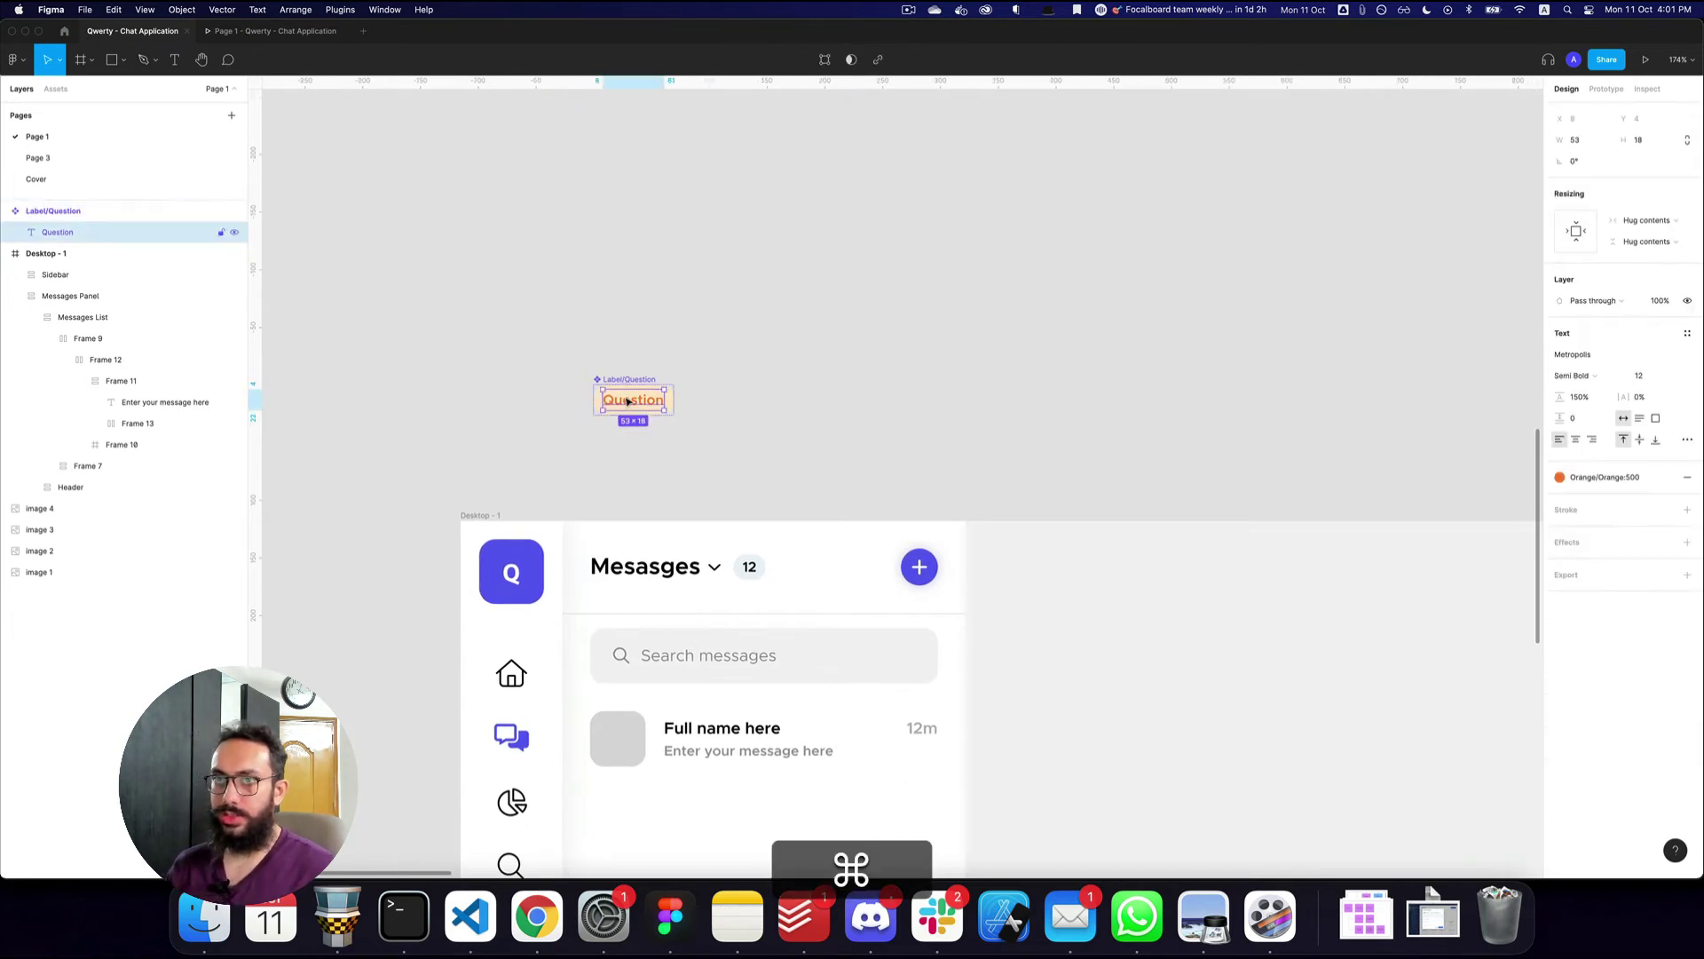
key(super+r)
text(Title)
key(Return)
click(631, 399)
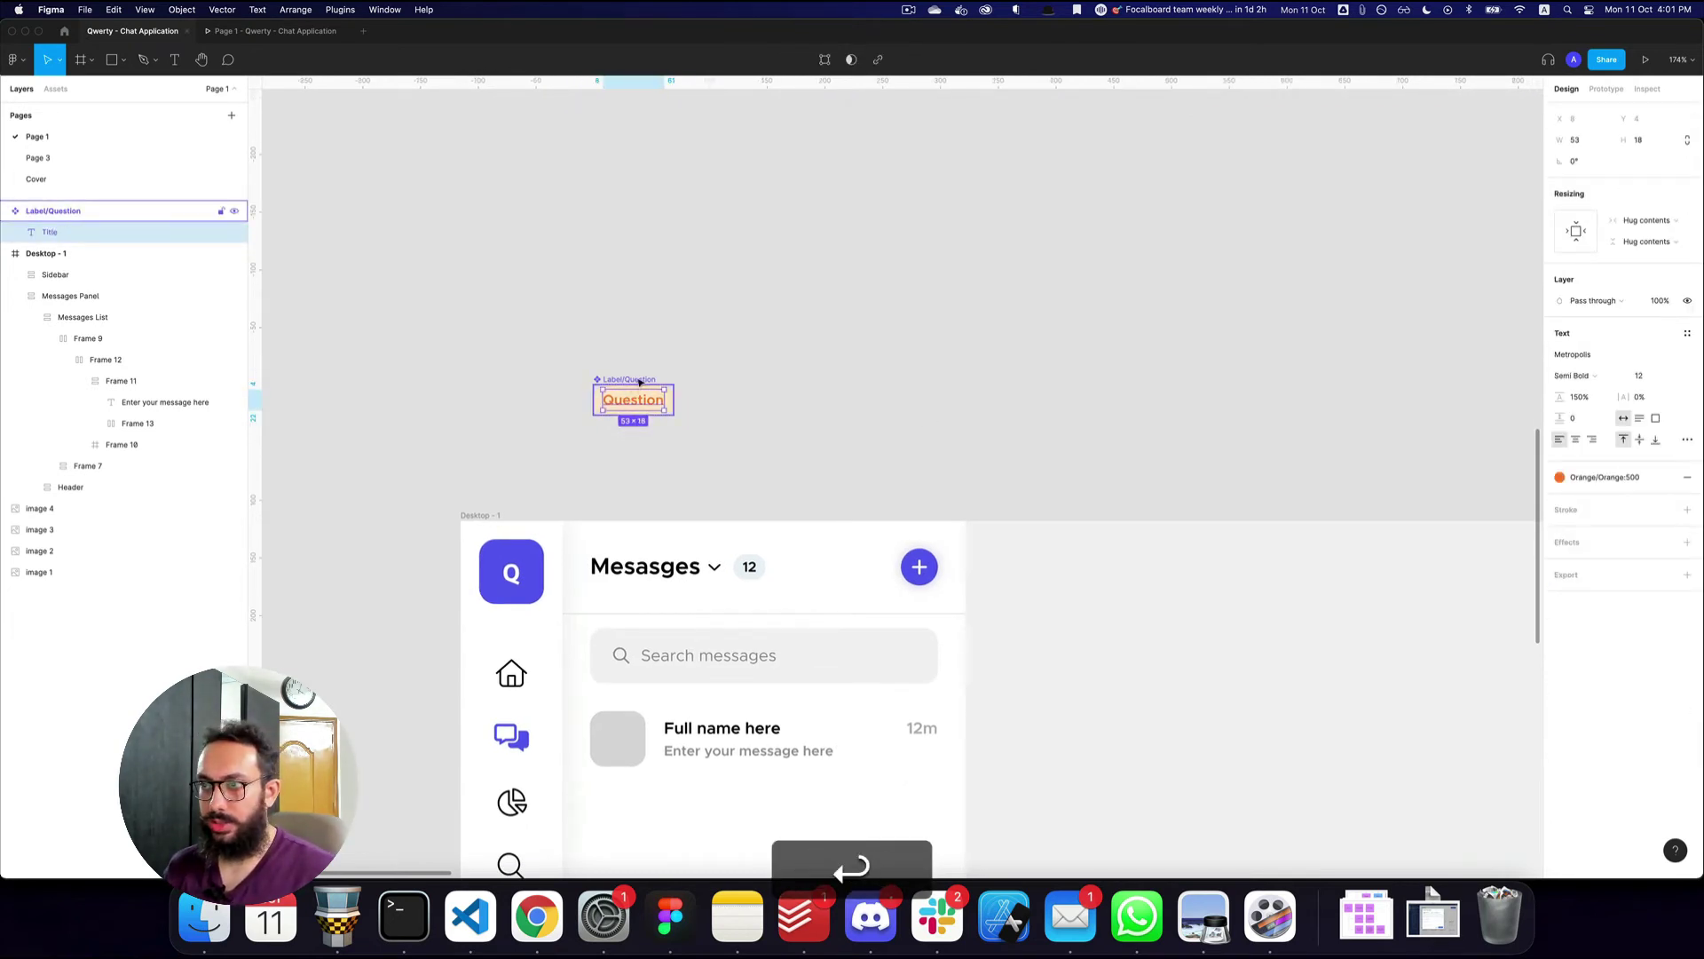
key(alt+l)
drag(641, 381, 762, 385)
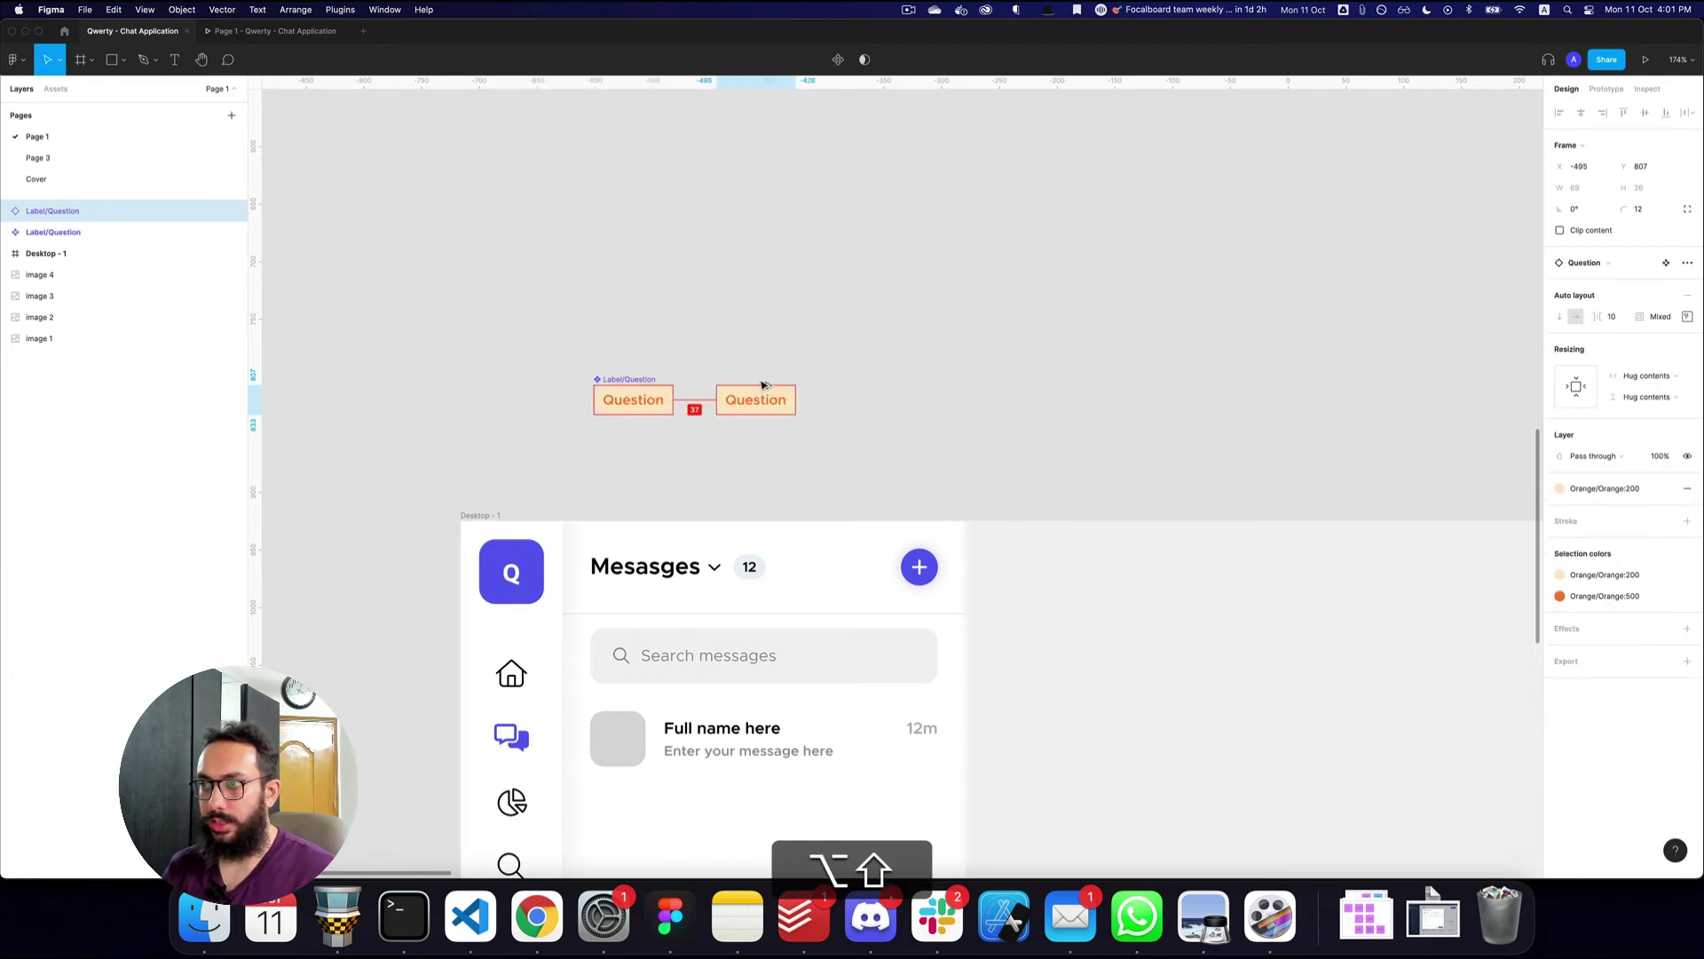
key(super+z)
- Add a second variant to the label component and move the component set above the Desktop frame's left edge
click(1687, 346)
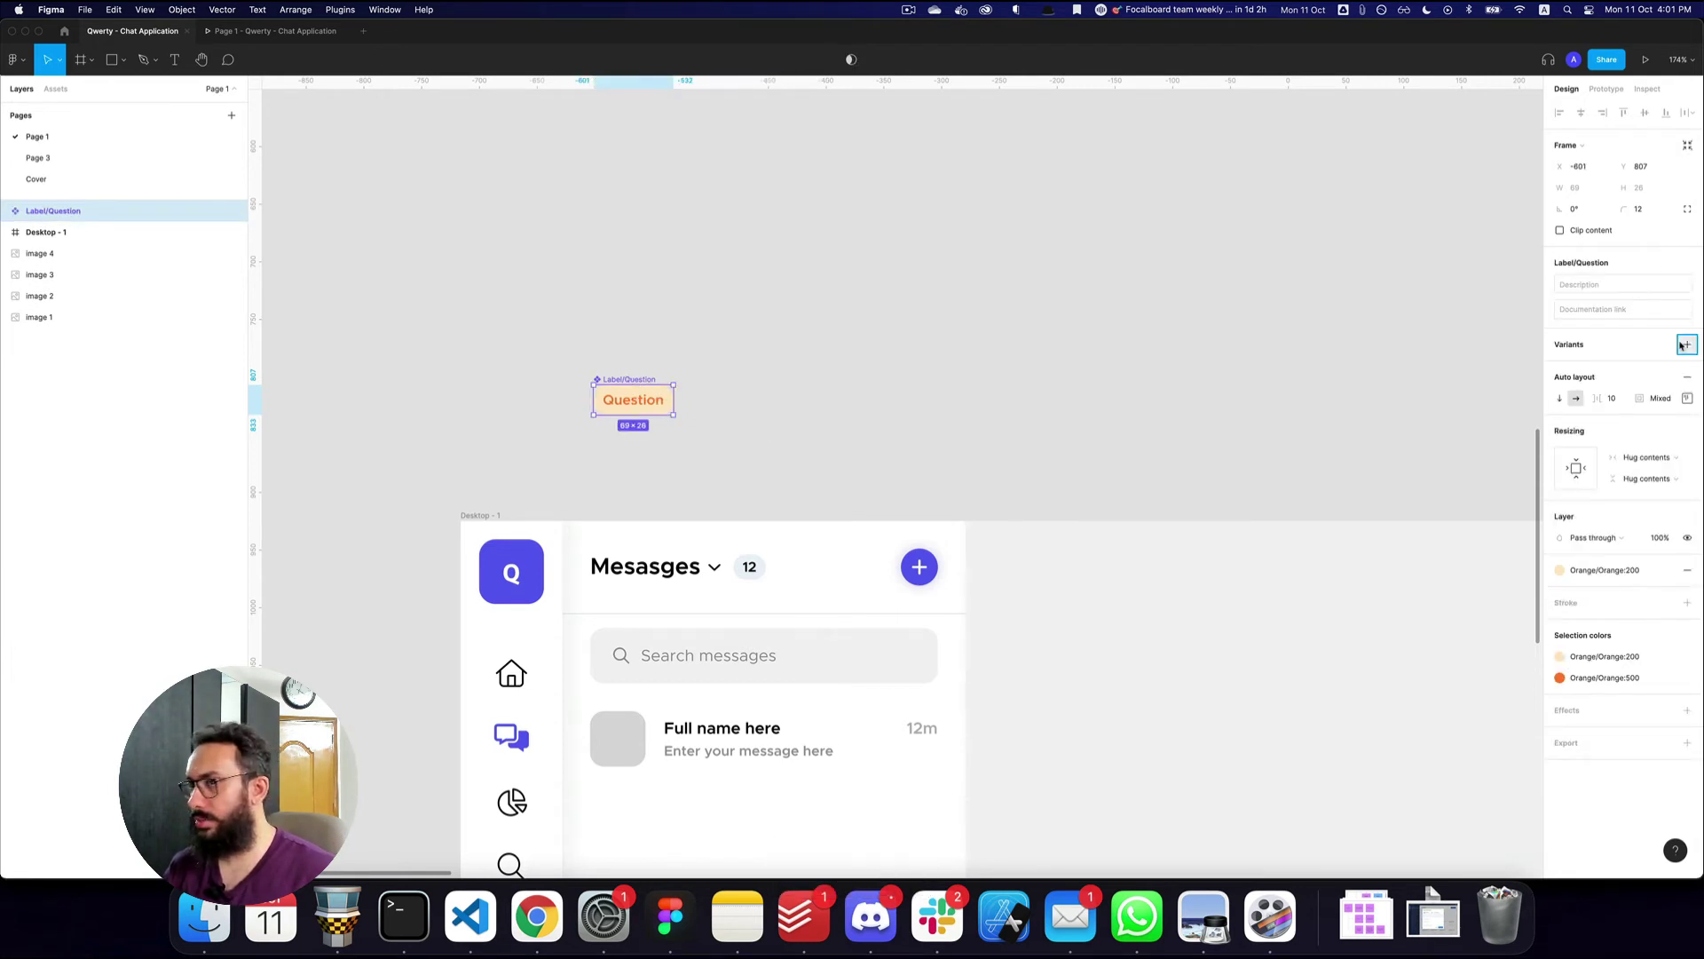
drag(580, 362, 468, 329)
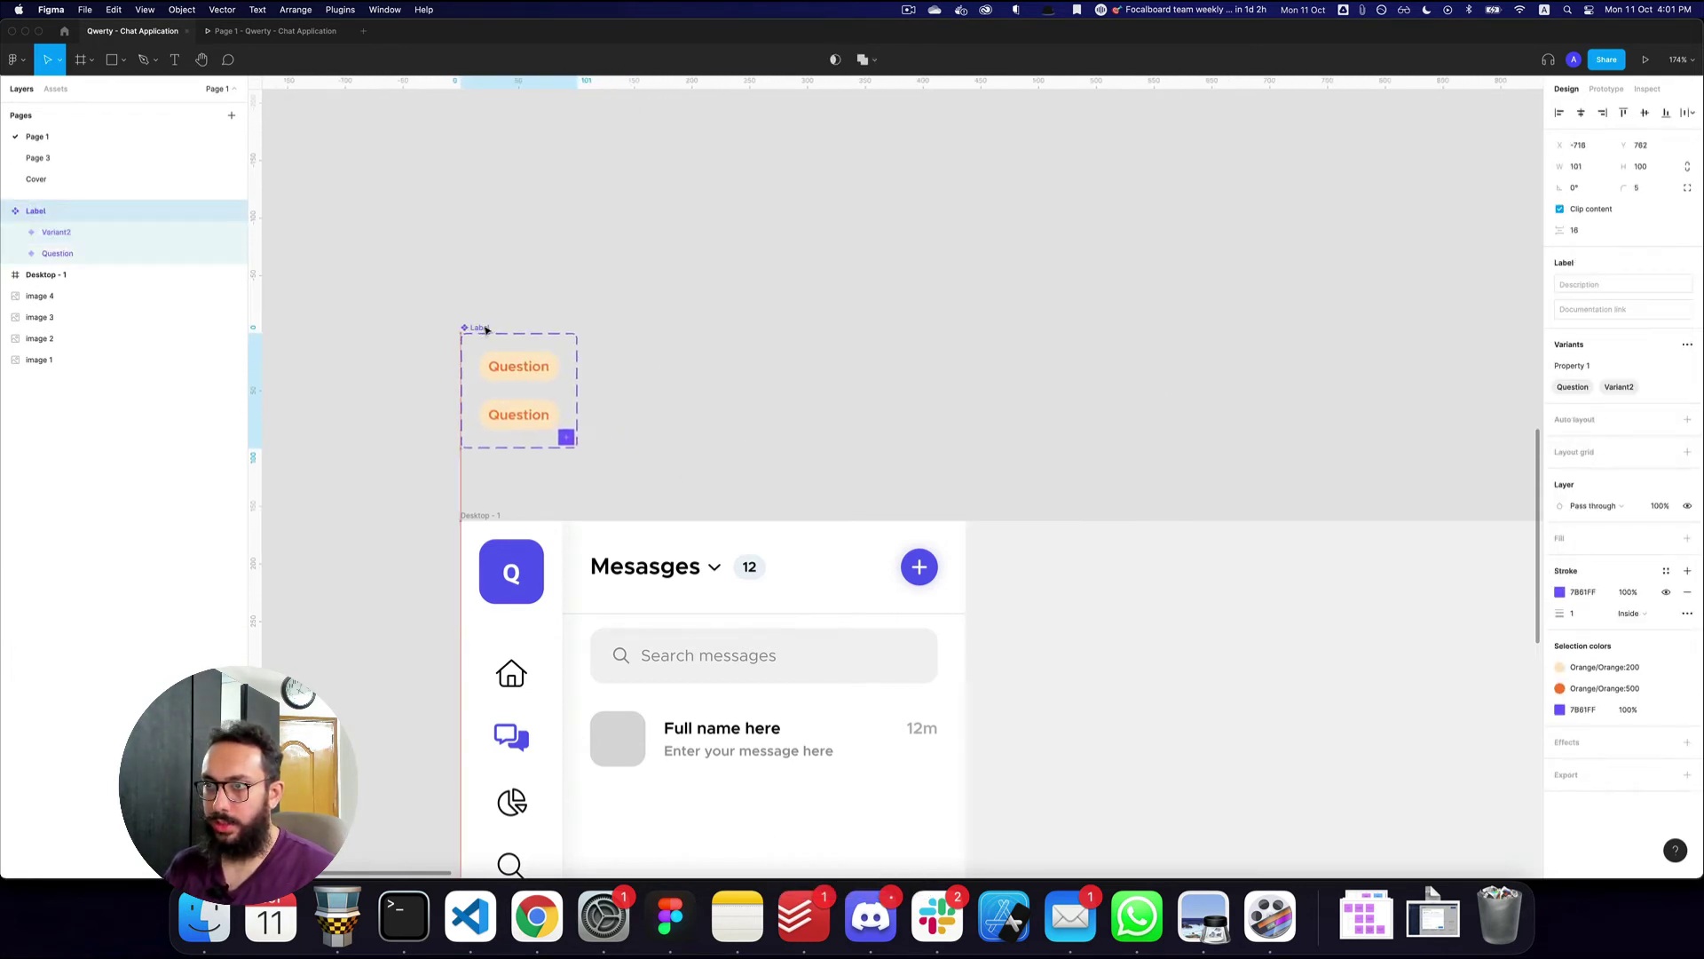
- Change the second label variant's text to "Request"
click(540, 414)
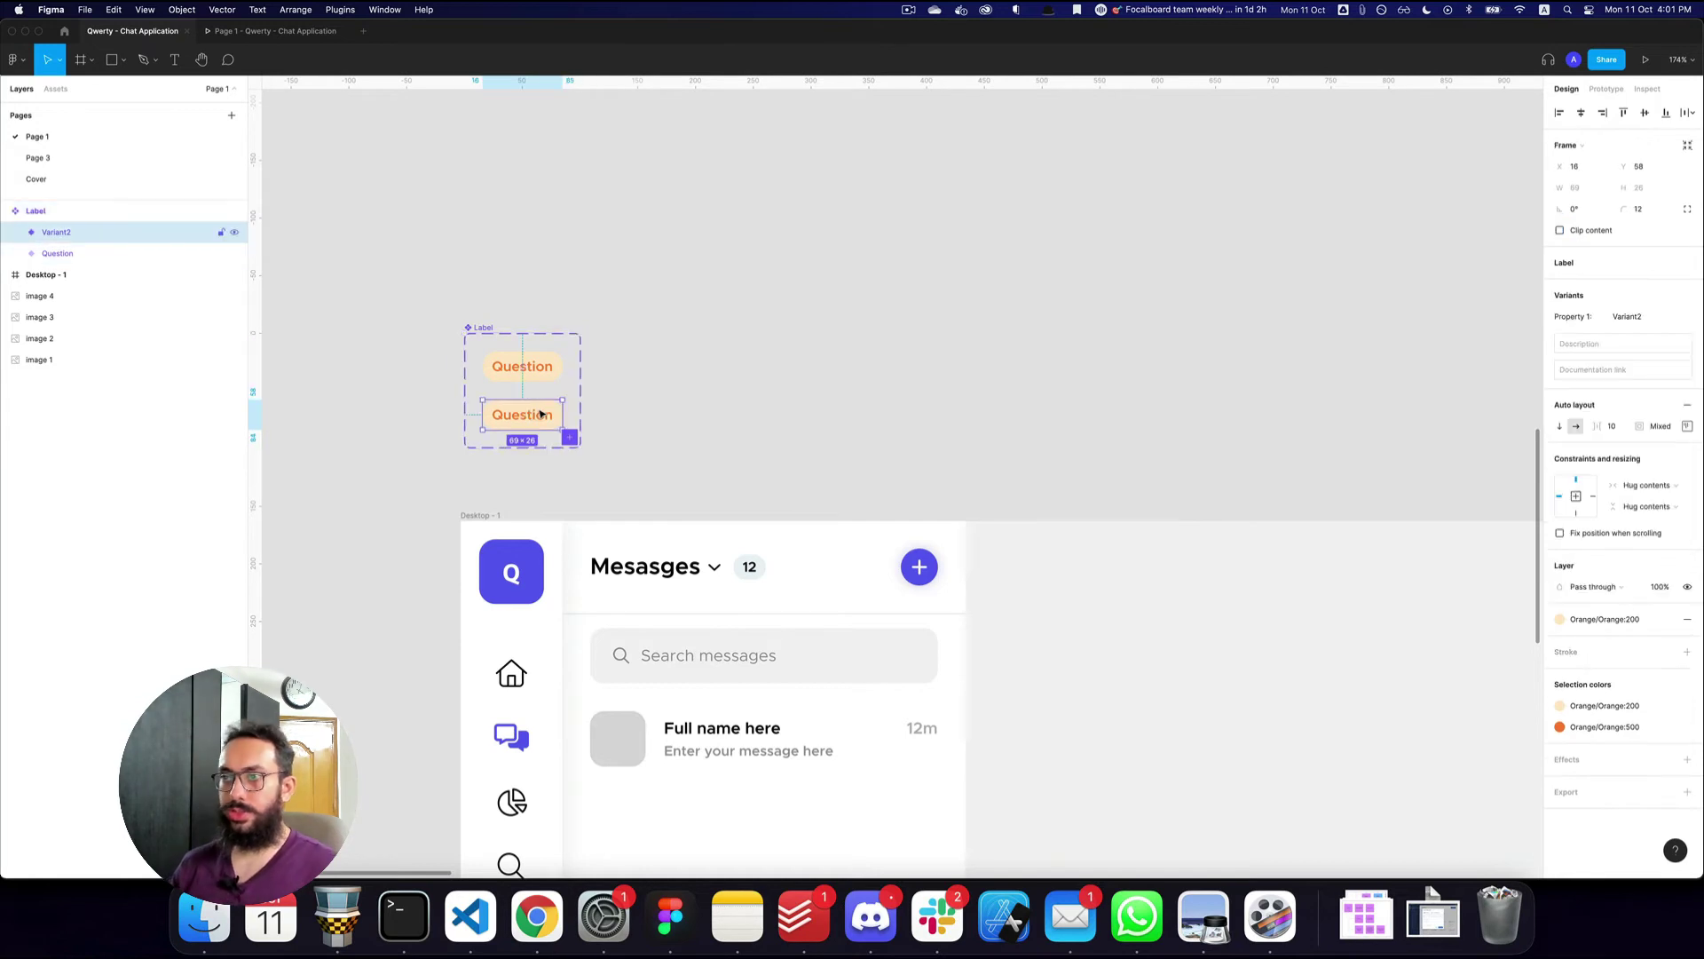
key(z)
alt+click(736, 368)
key(space)
drag(776, 280, 735, 458)
key(z)
click(596, 569)
super+double_click(579, 582)
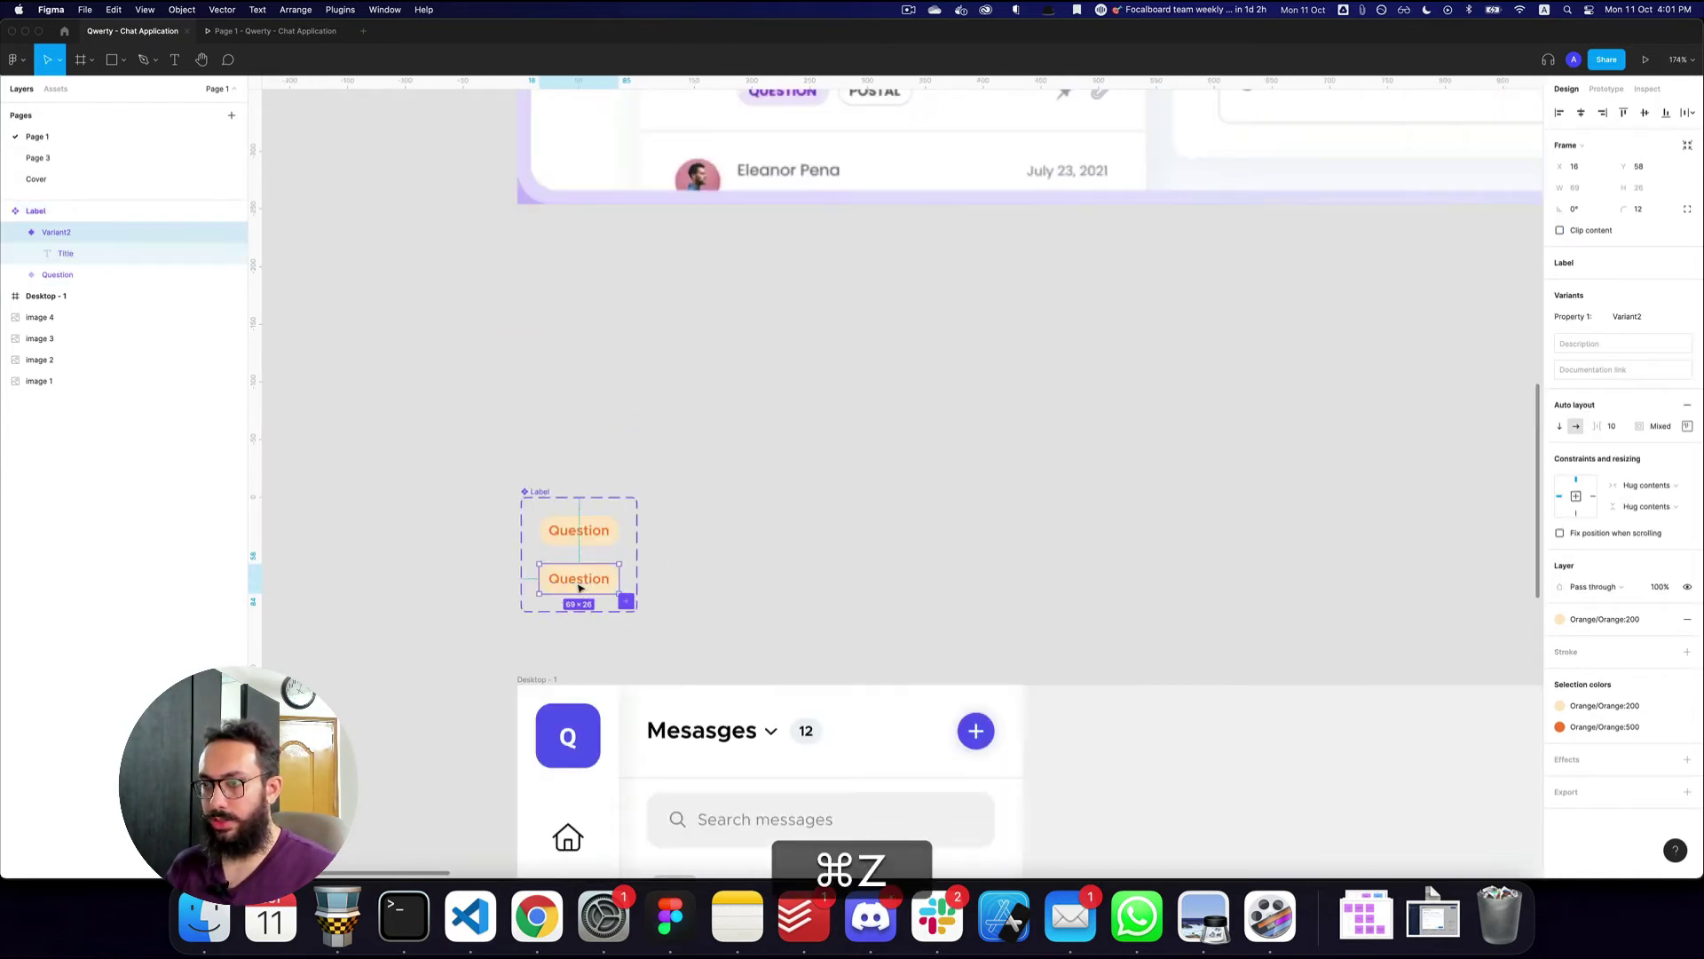
text(Request)
key(Escape)
key(Escape)
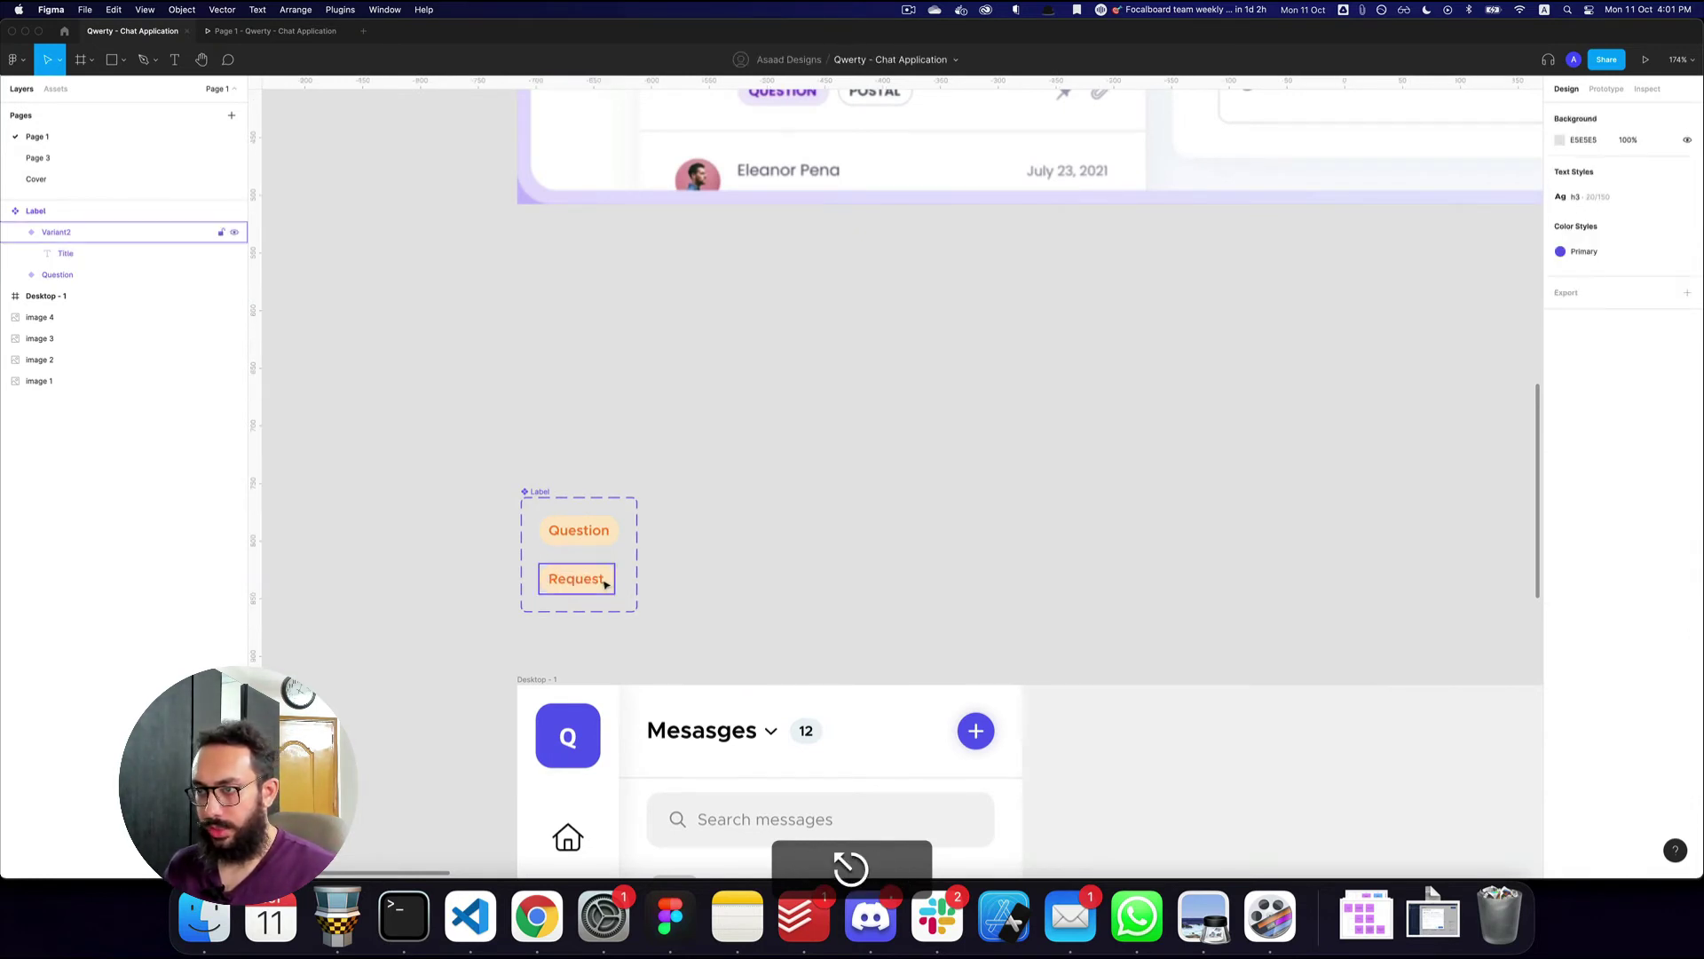
- Change the second variant's text to "Help wanted" and widen the Label component set to about 150
key(Return)
key(Return)
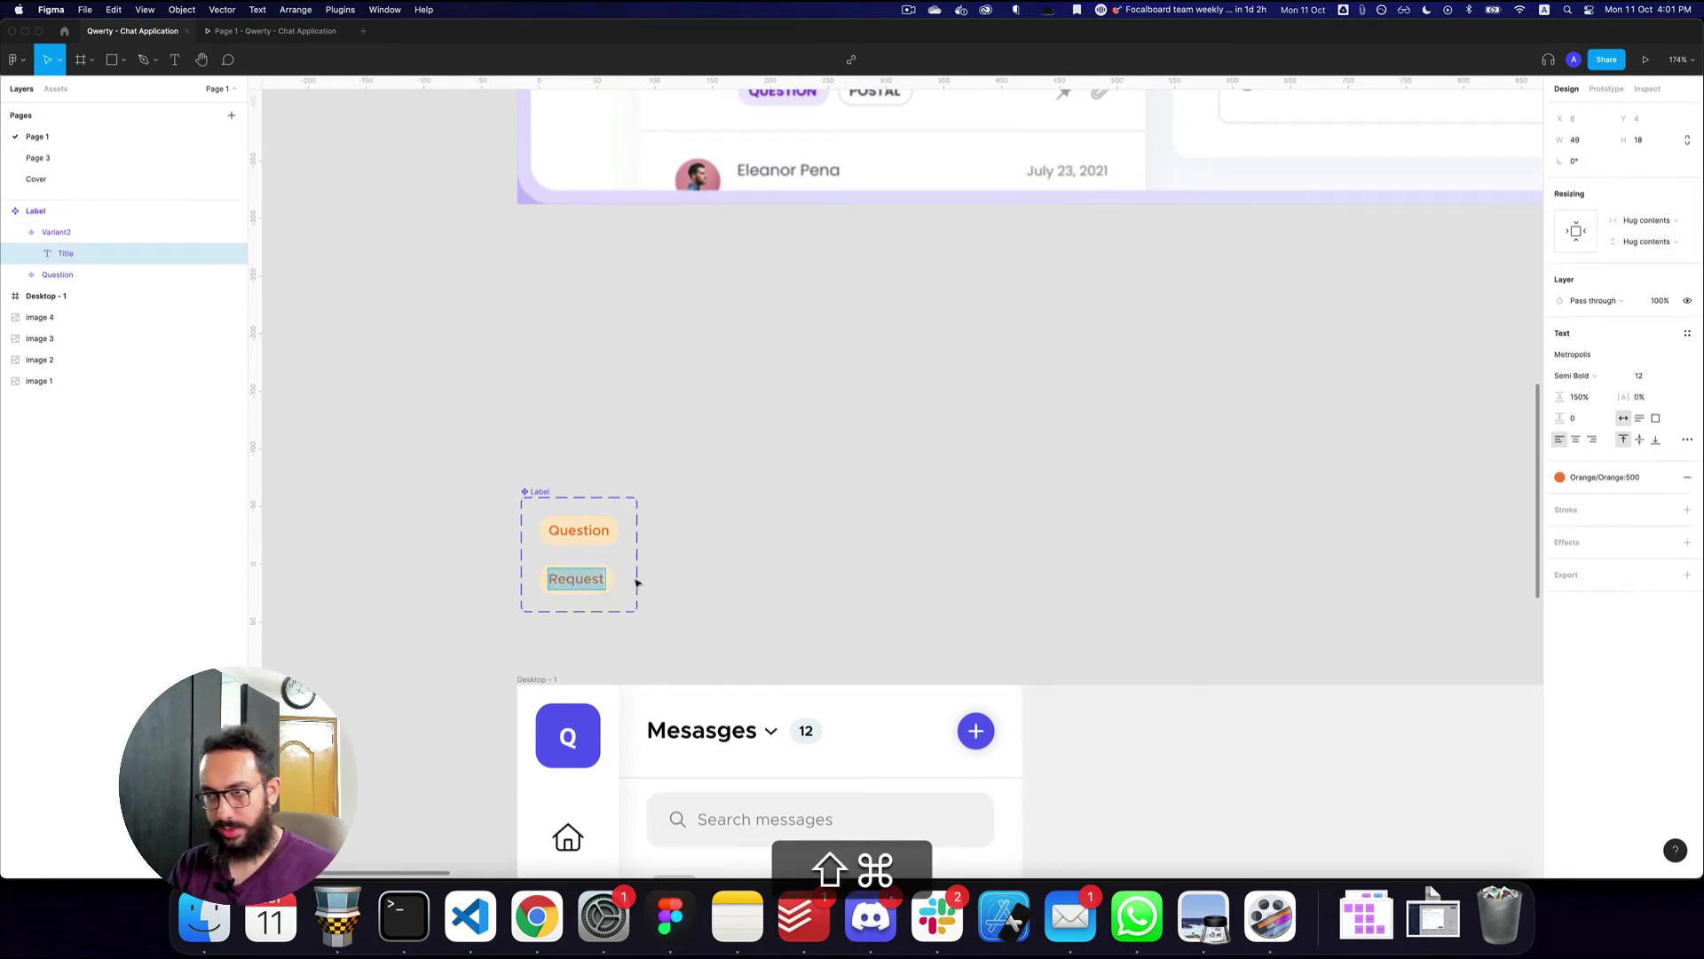
text(Help want)
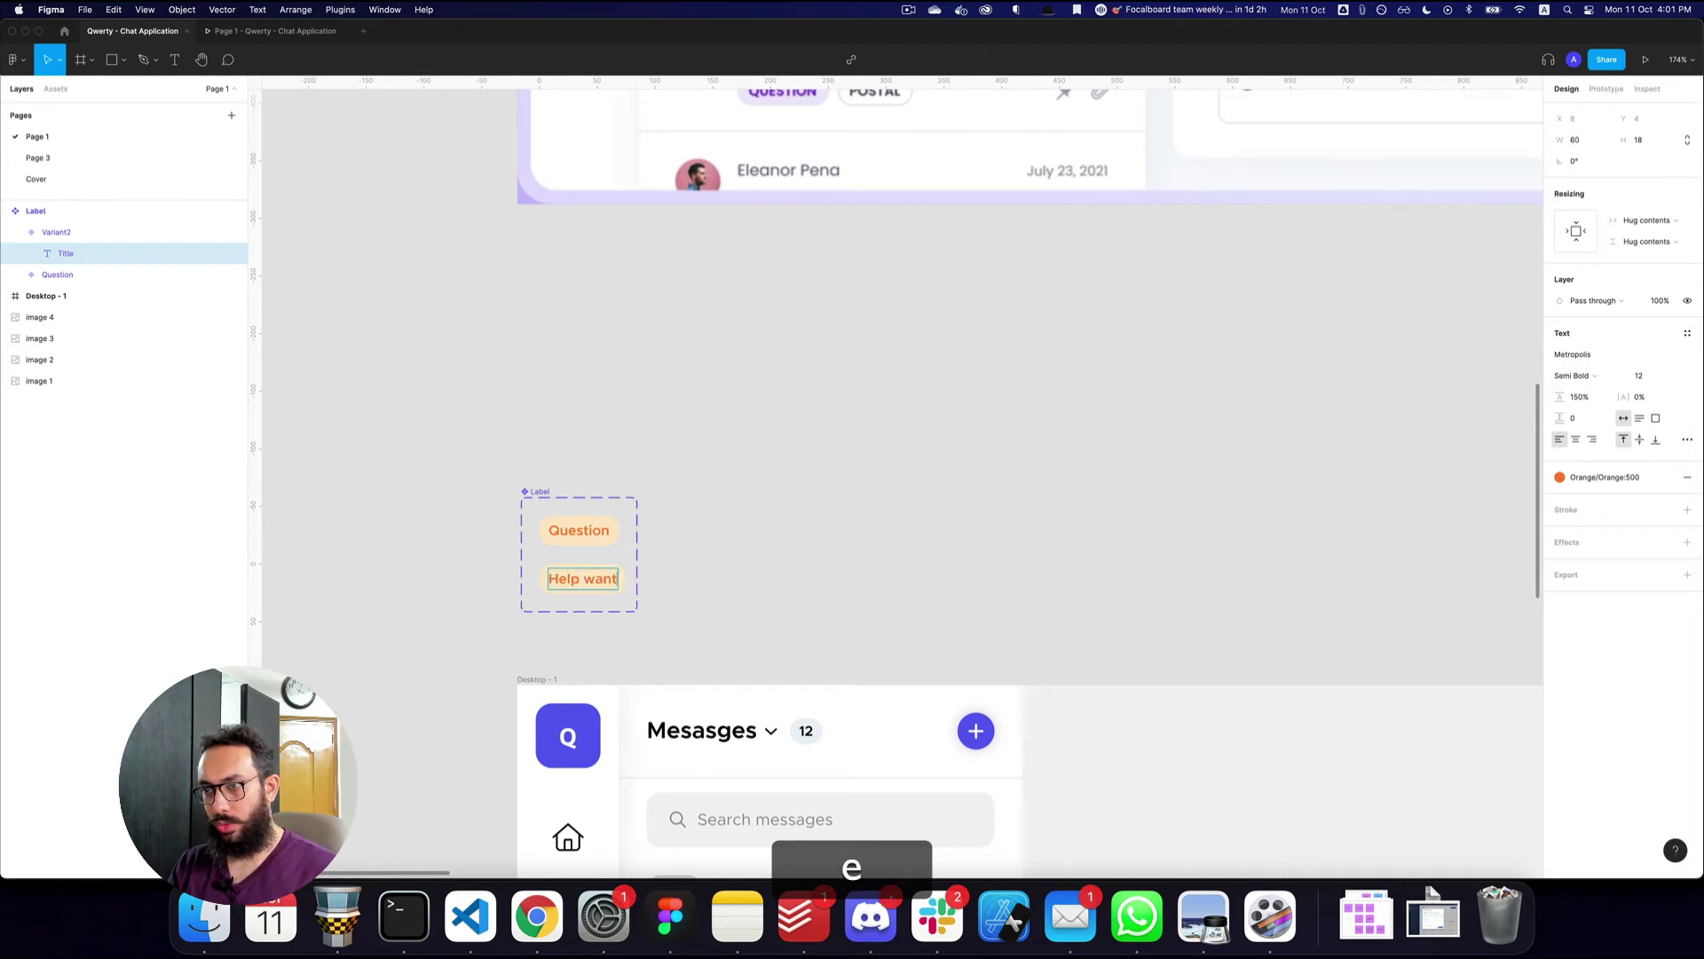
text(ed)
key(Escape)
key(Escape)
key(Escape)
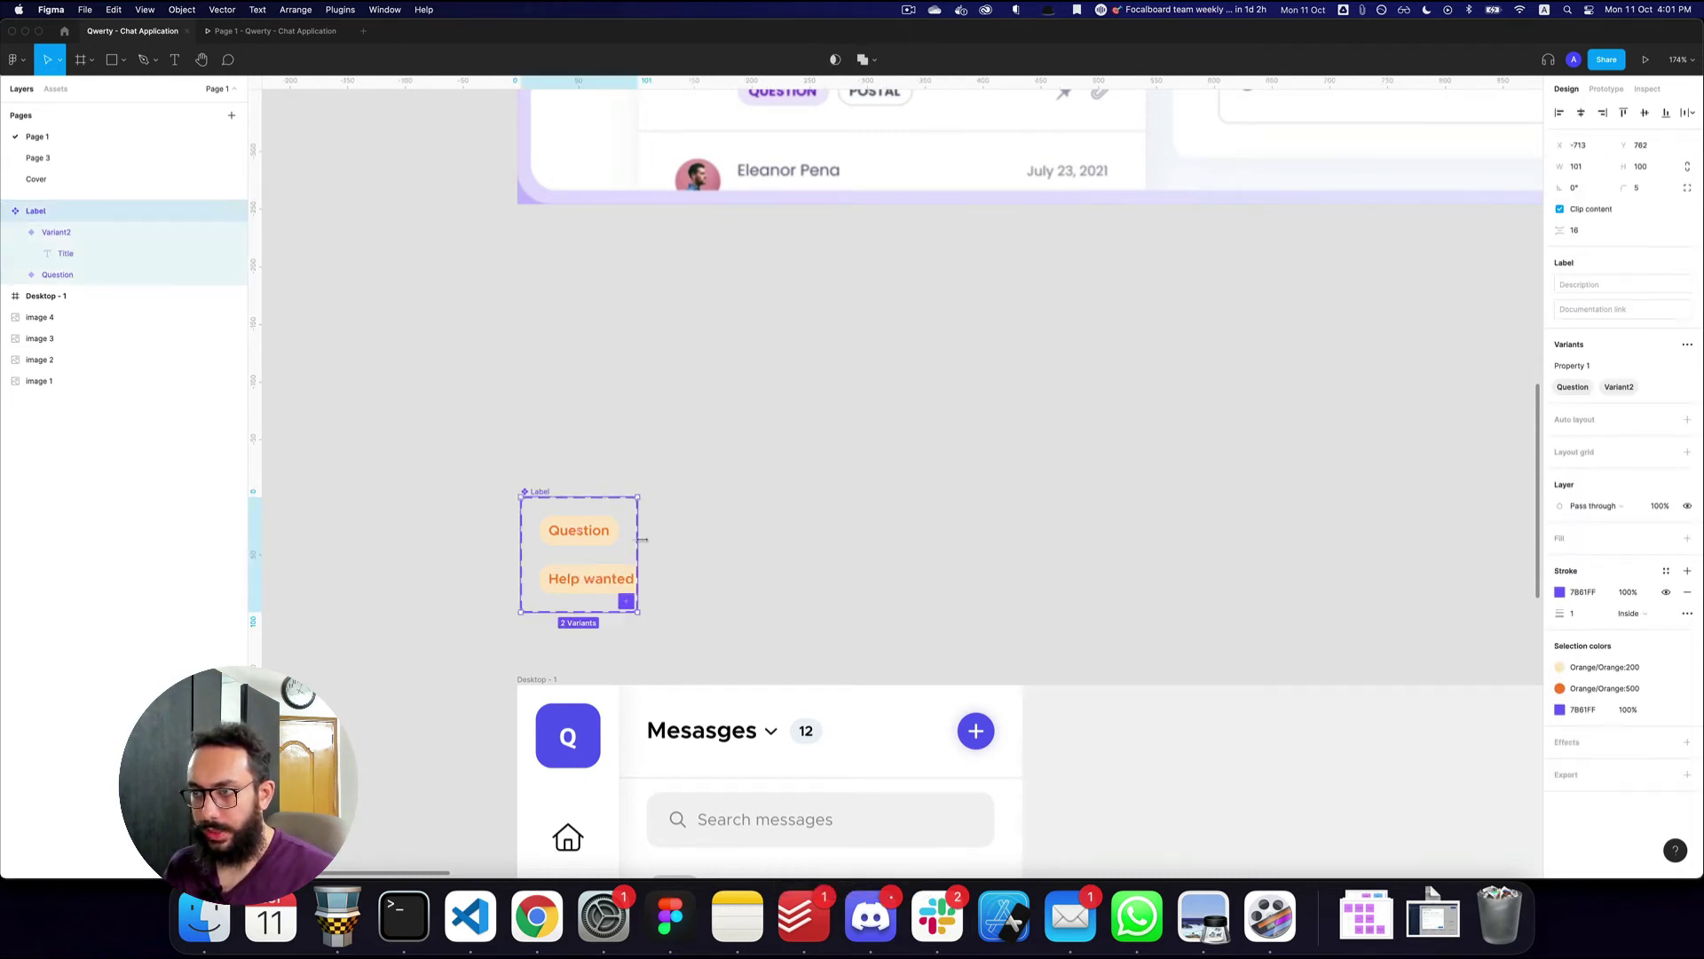
drag(641, 539, 697, 540)
- Fill the "Help wanted" variant with the Green:200 color style
click(628, 575)
click(1613, 620)
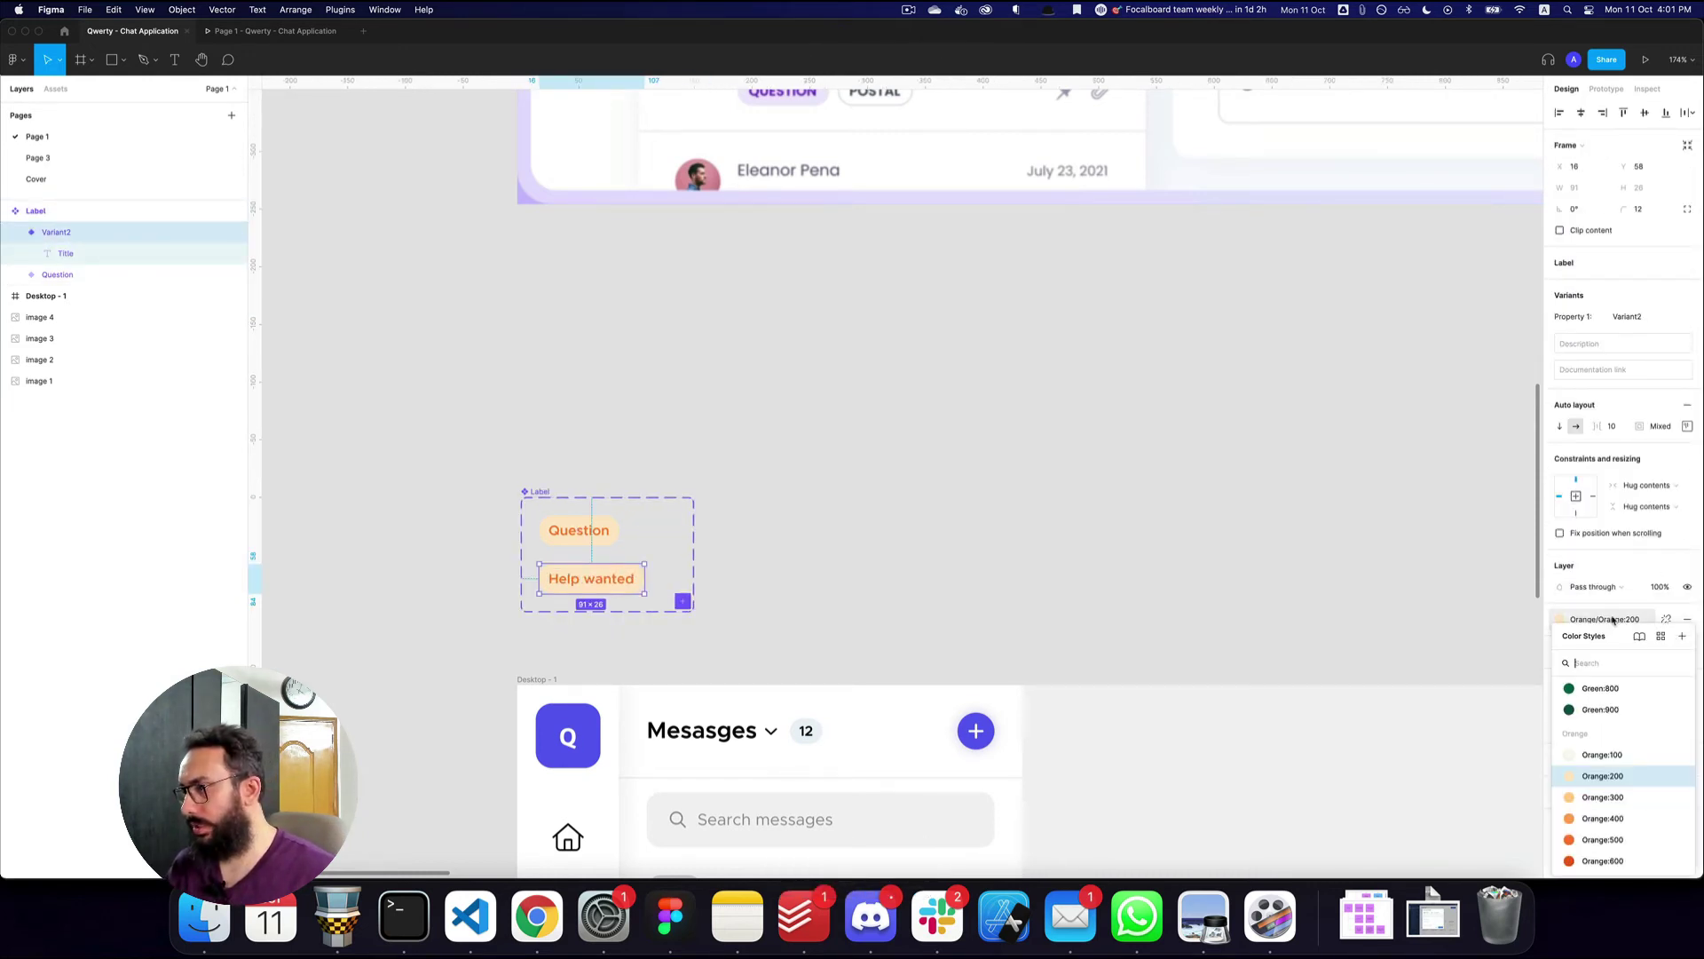
text(200)
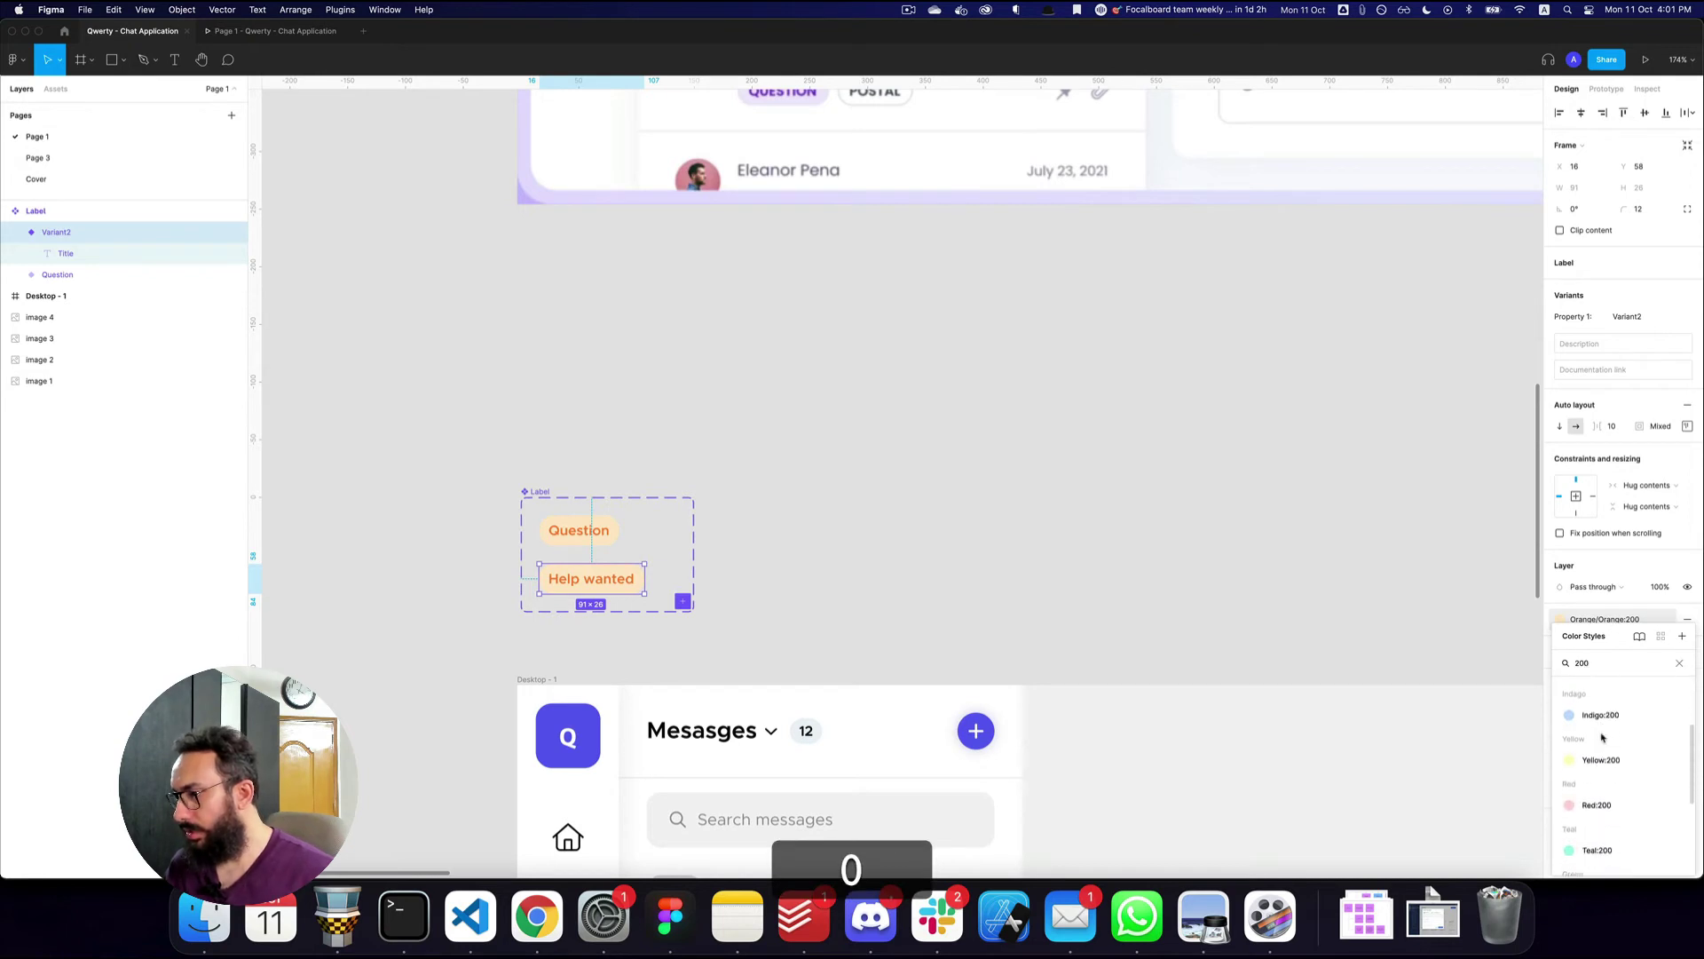
scroll(1611, 710, down, 5)
click(1608, 839)
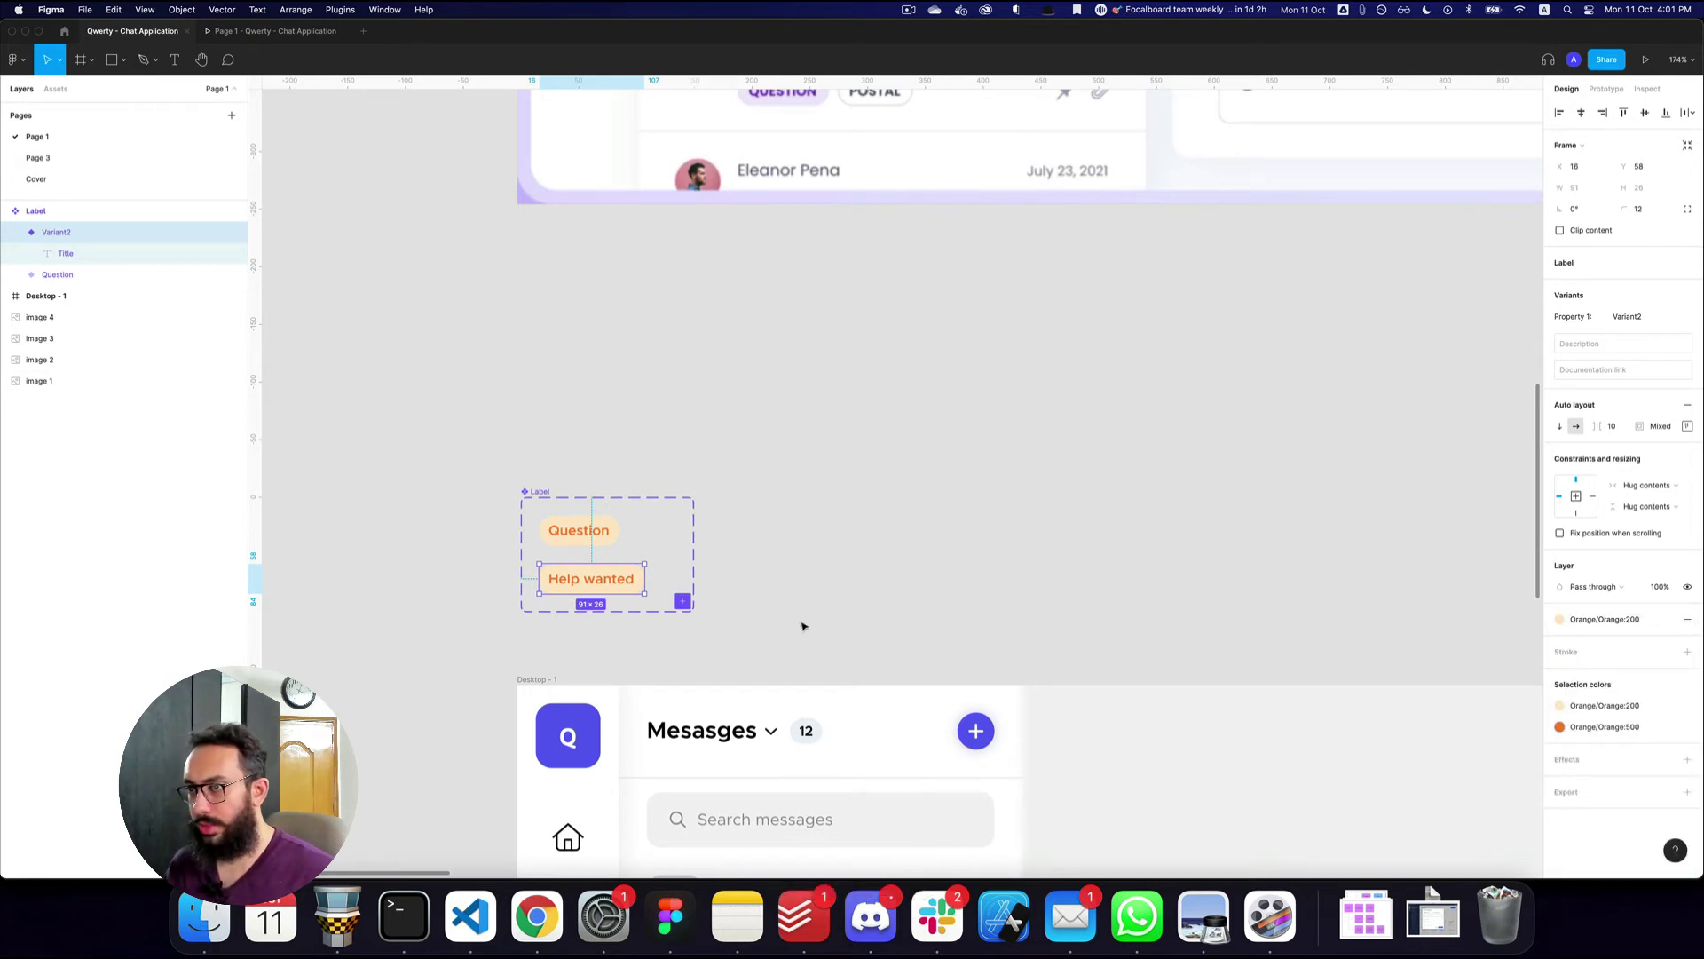
- Set the "Help wanted" text's fill to the Green:500 color style
key(z)
click(592, 587)
super+click(596, 584)
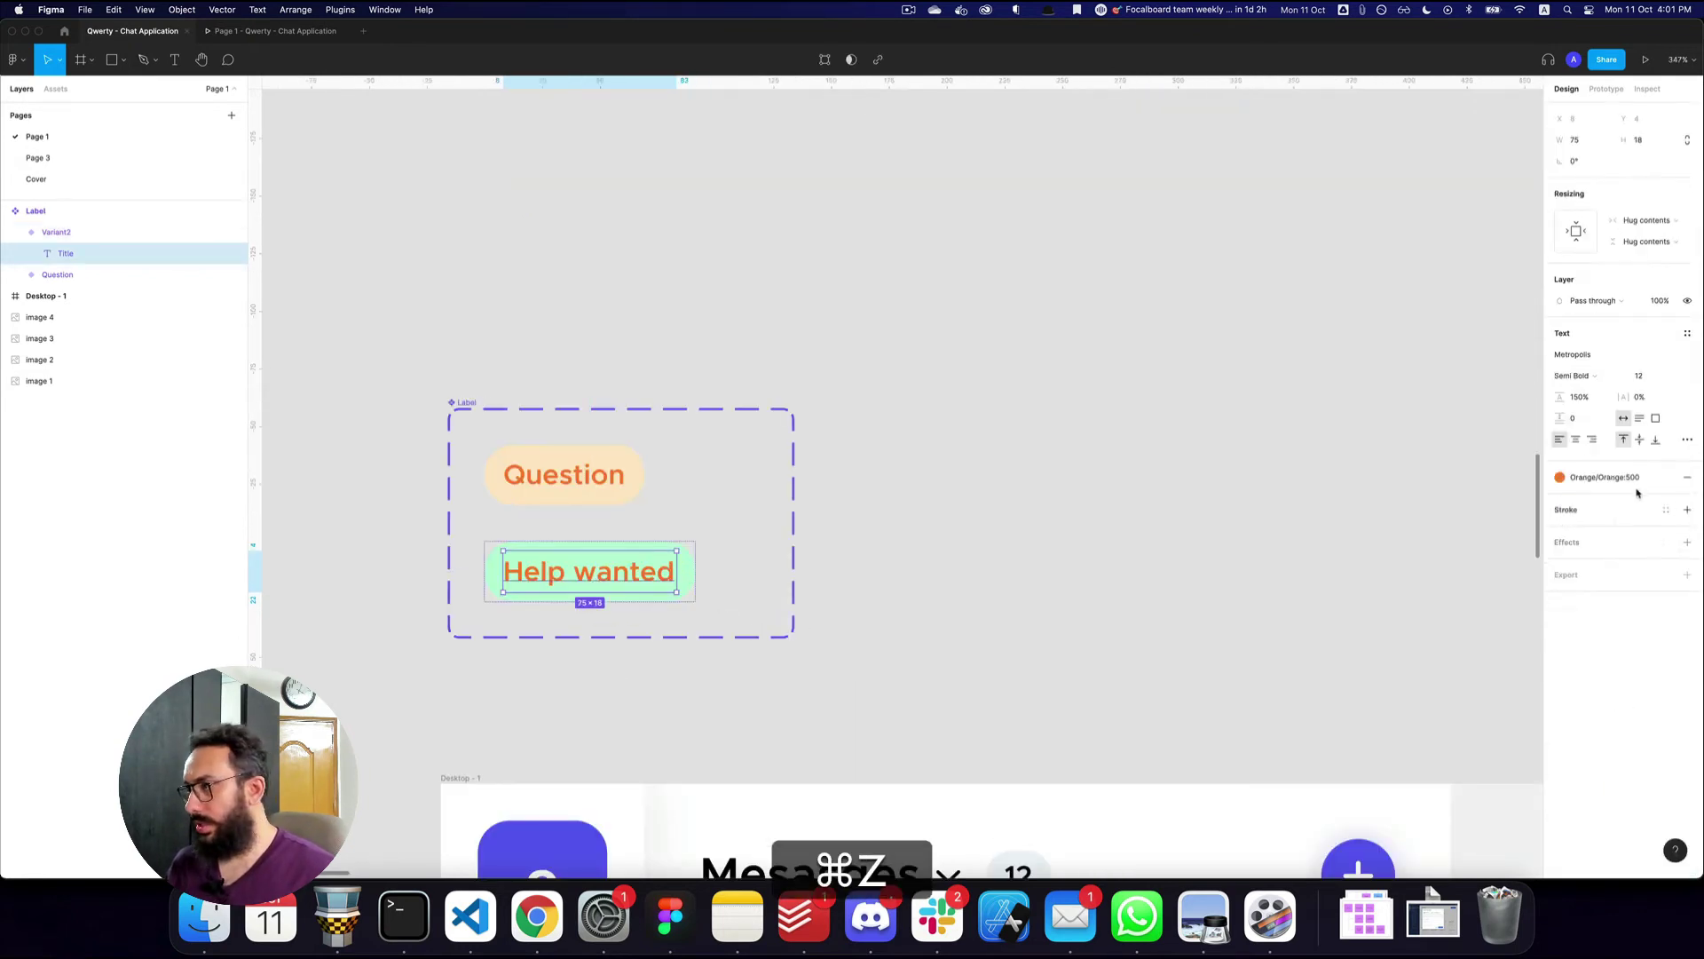
click(1605, 476)
text(500)
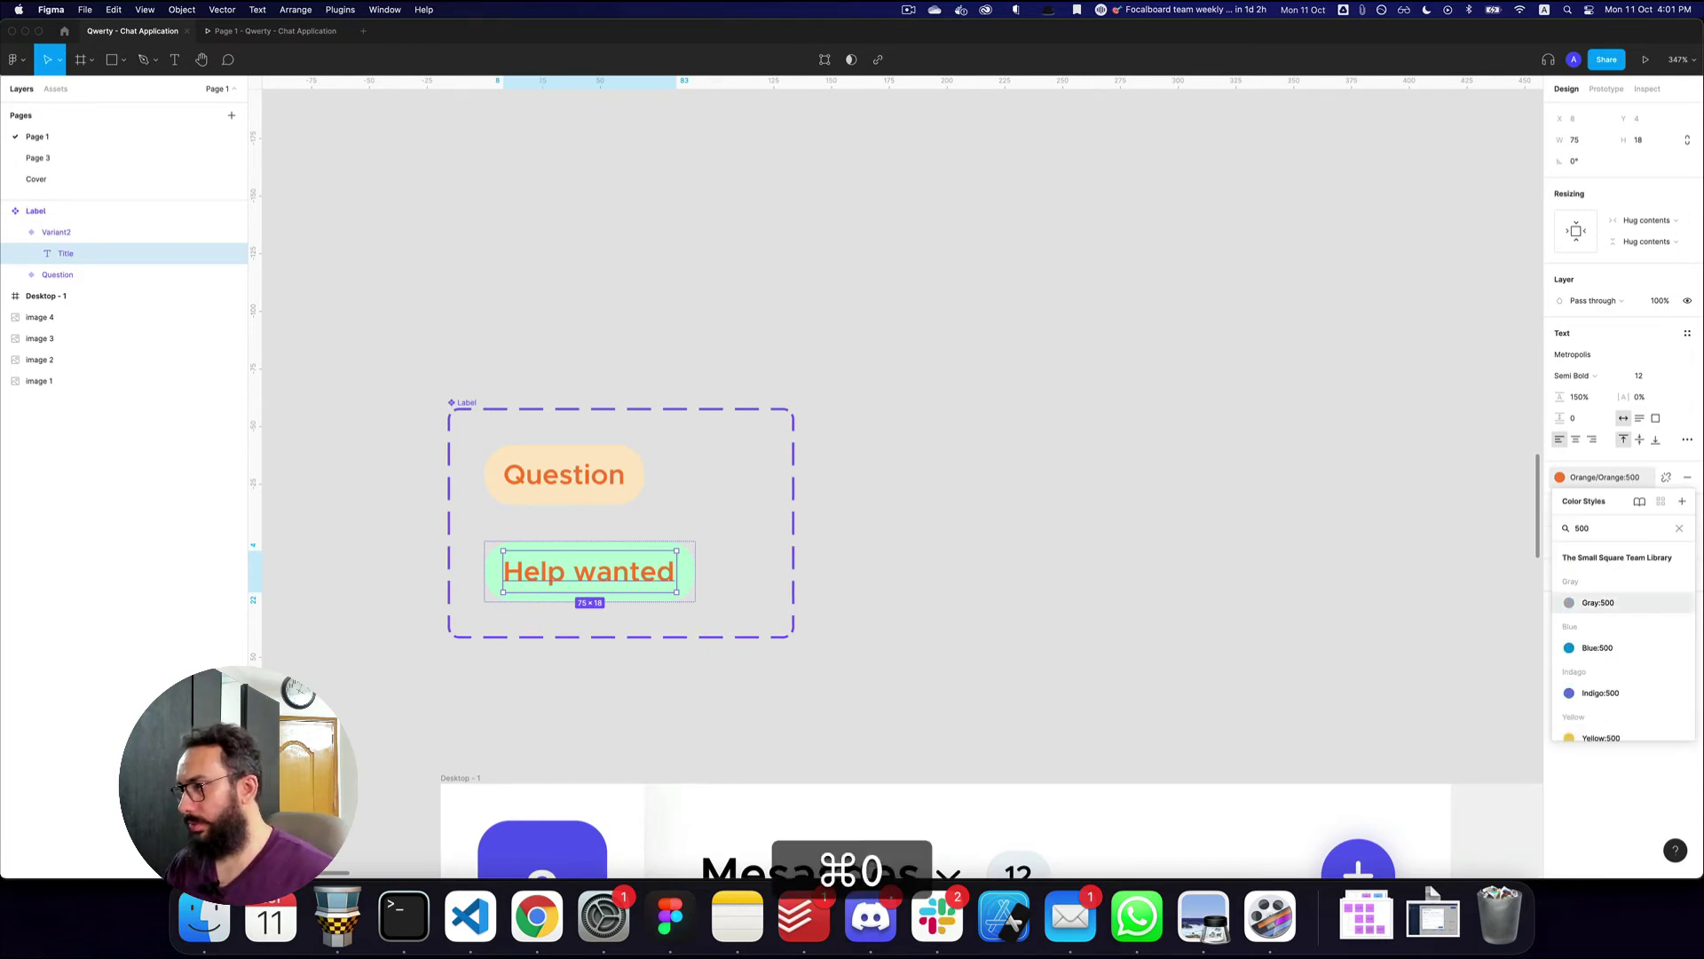
text(green)
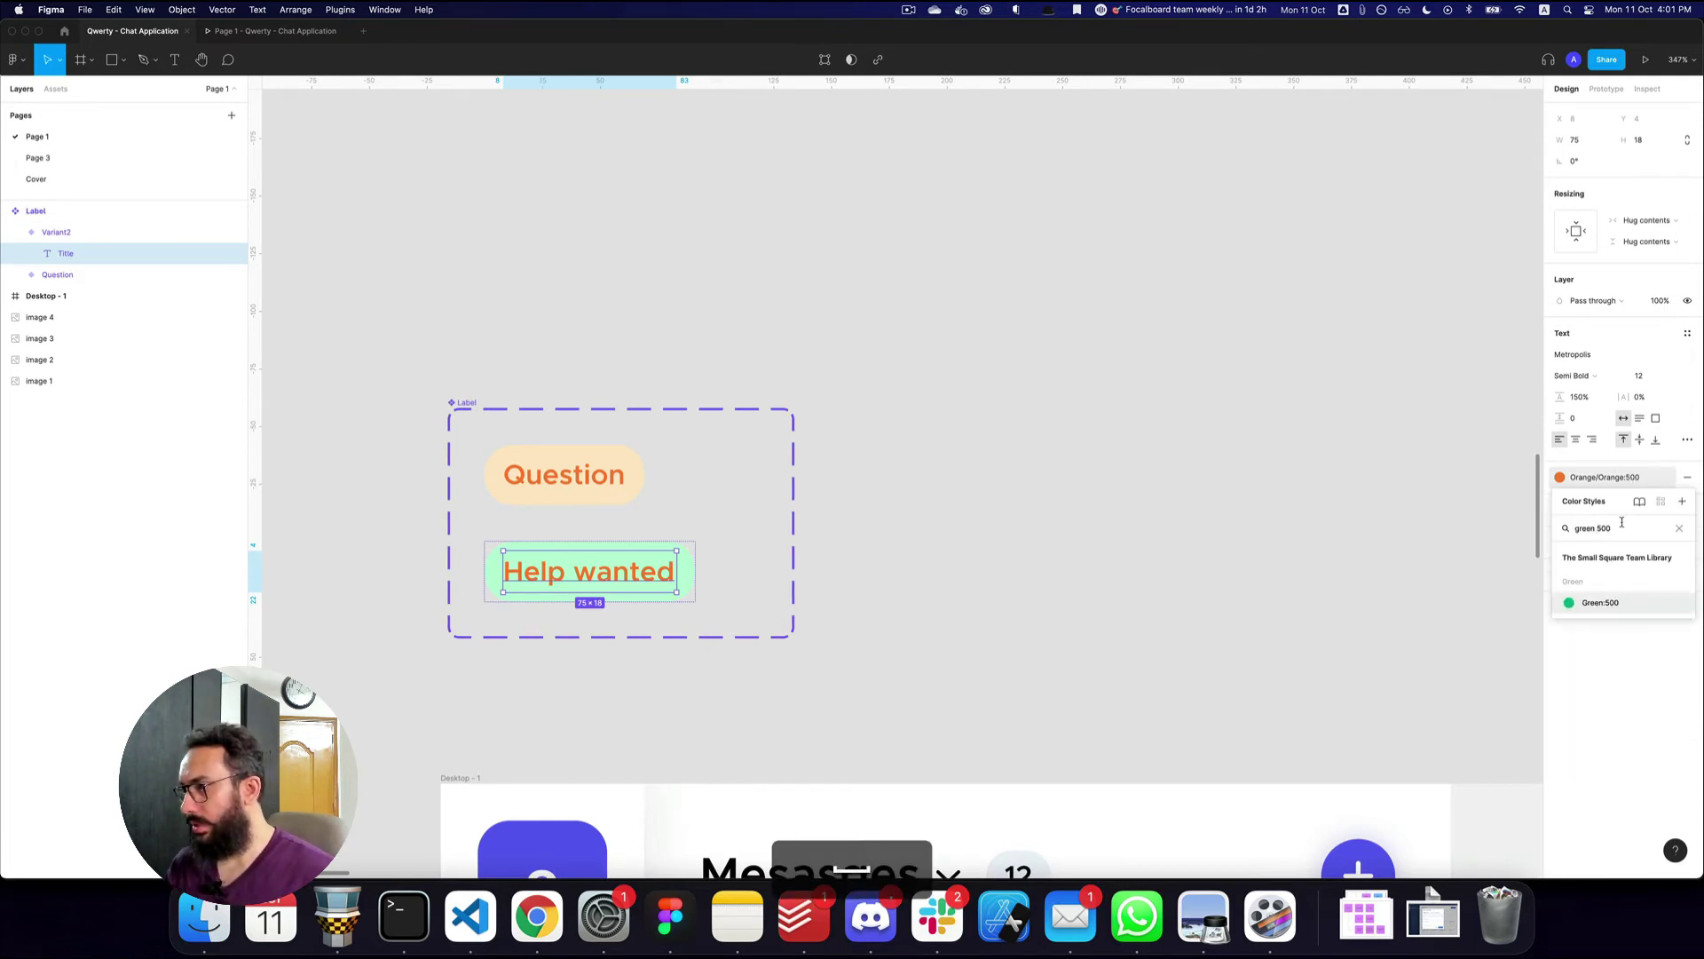
click(1601, 602)
click(1077, 506)
scroll(932, 432, down, 5)
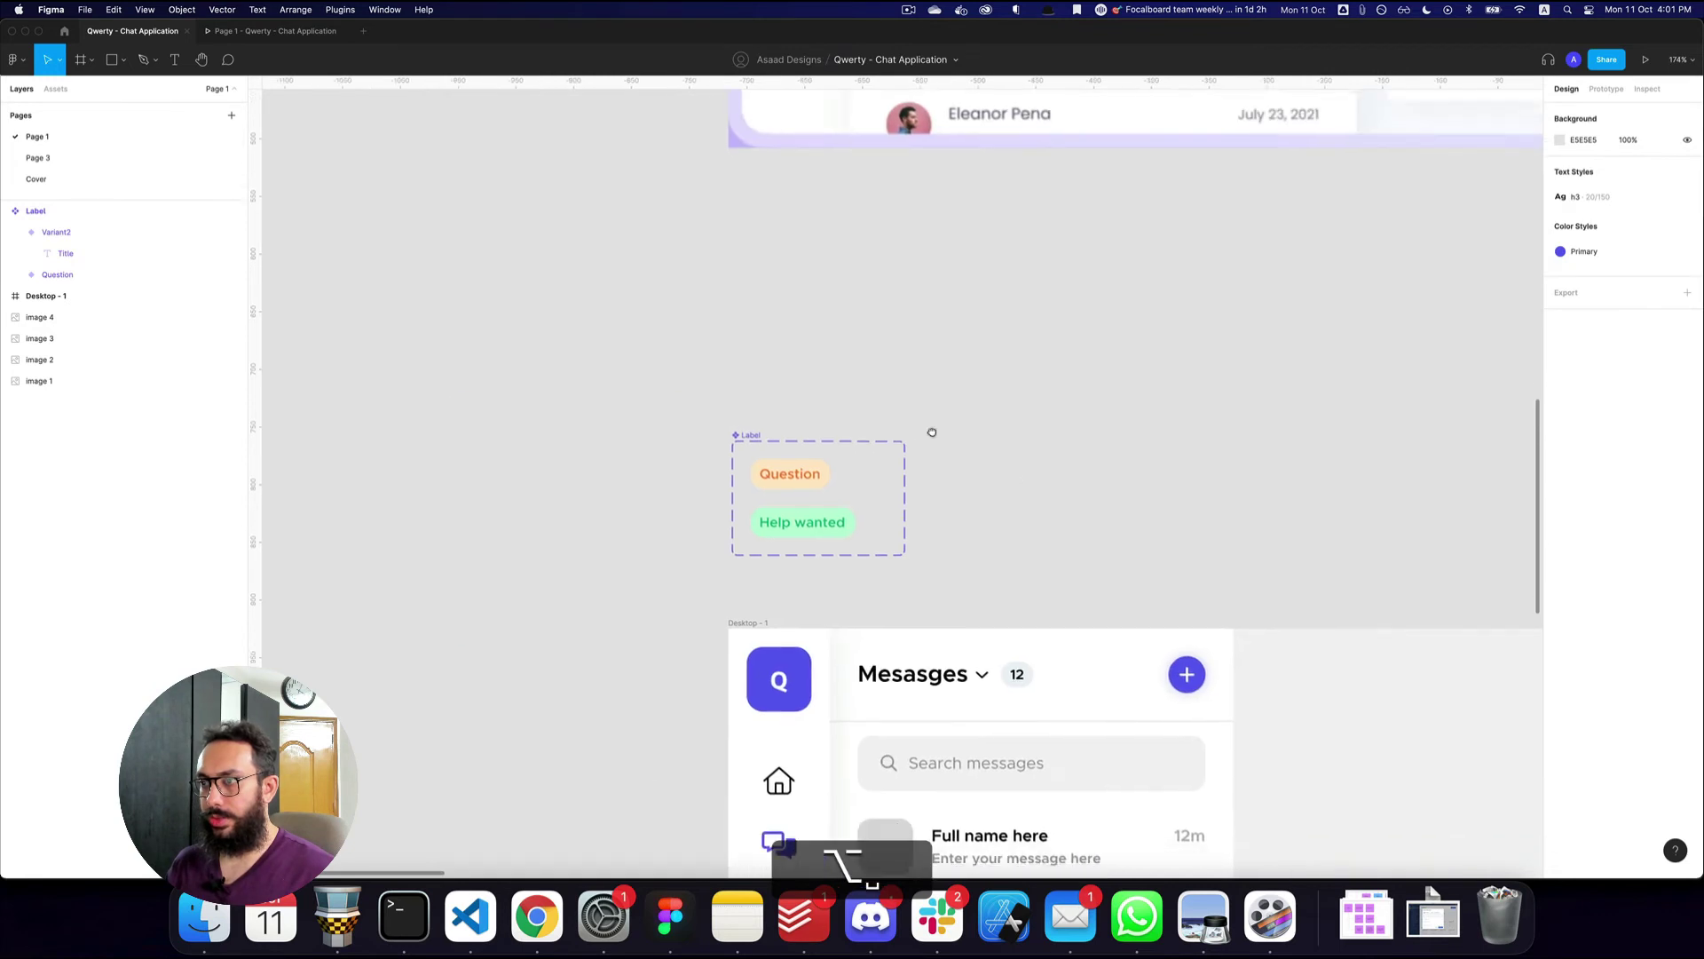
- Darken the "Help wanted" text to the Green:600 color style
drag(932, 432, 727, 320)
key(z)
alt+click(898, 411)
drag(850, 422, 727, 298)
double_click(628, 287)
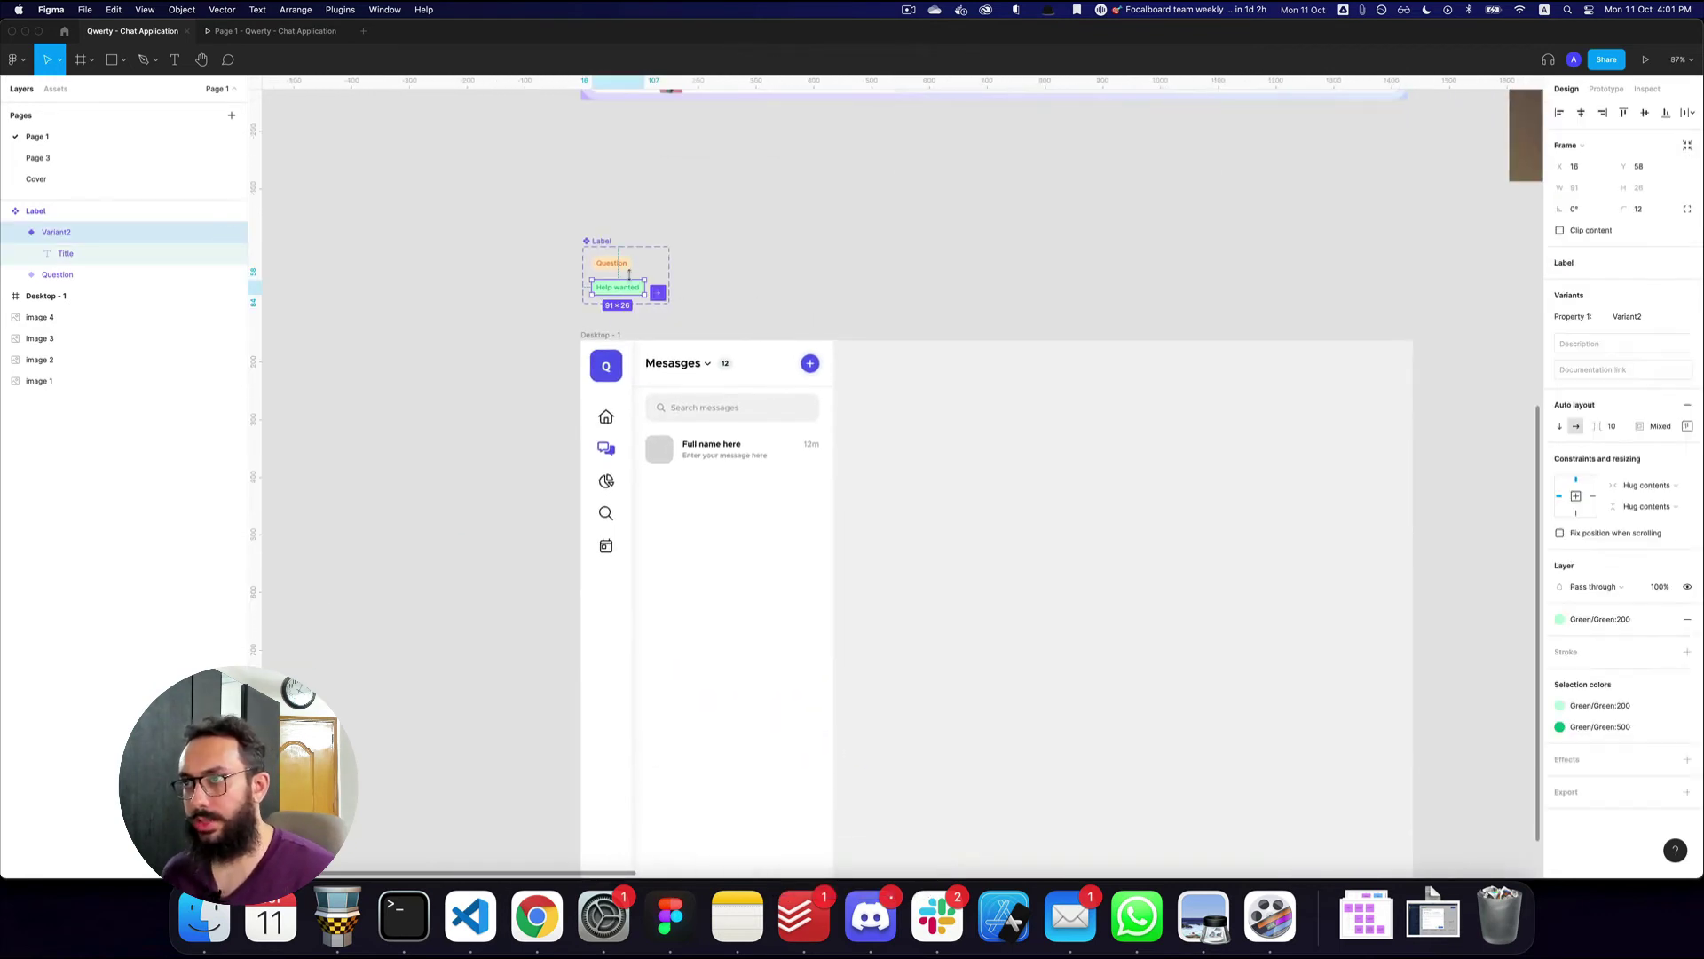
key(z)
click(628, 287)
click(1605, 476)
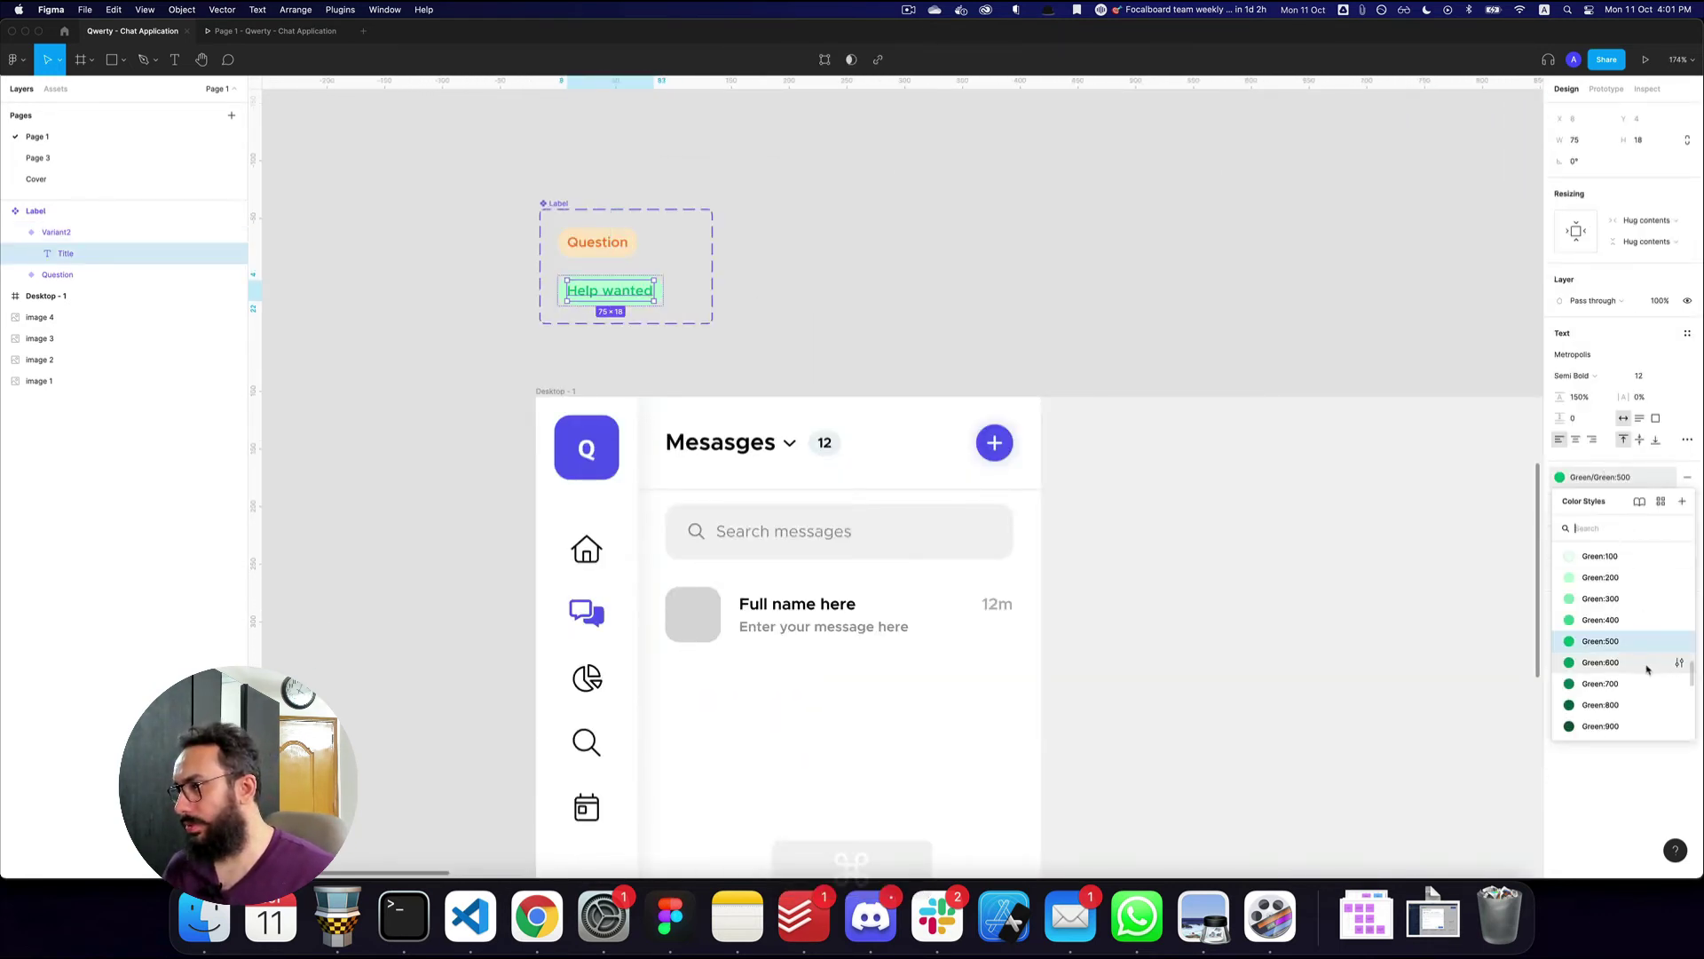
click(852, 389)
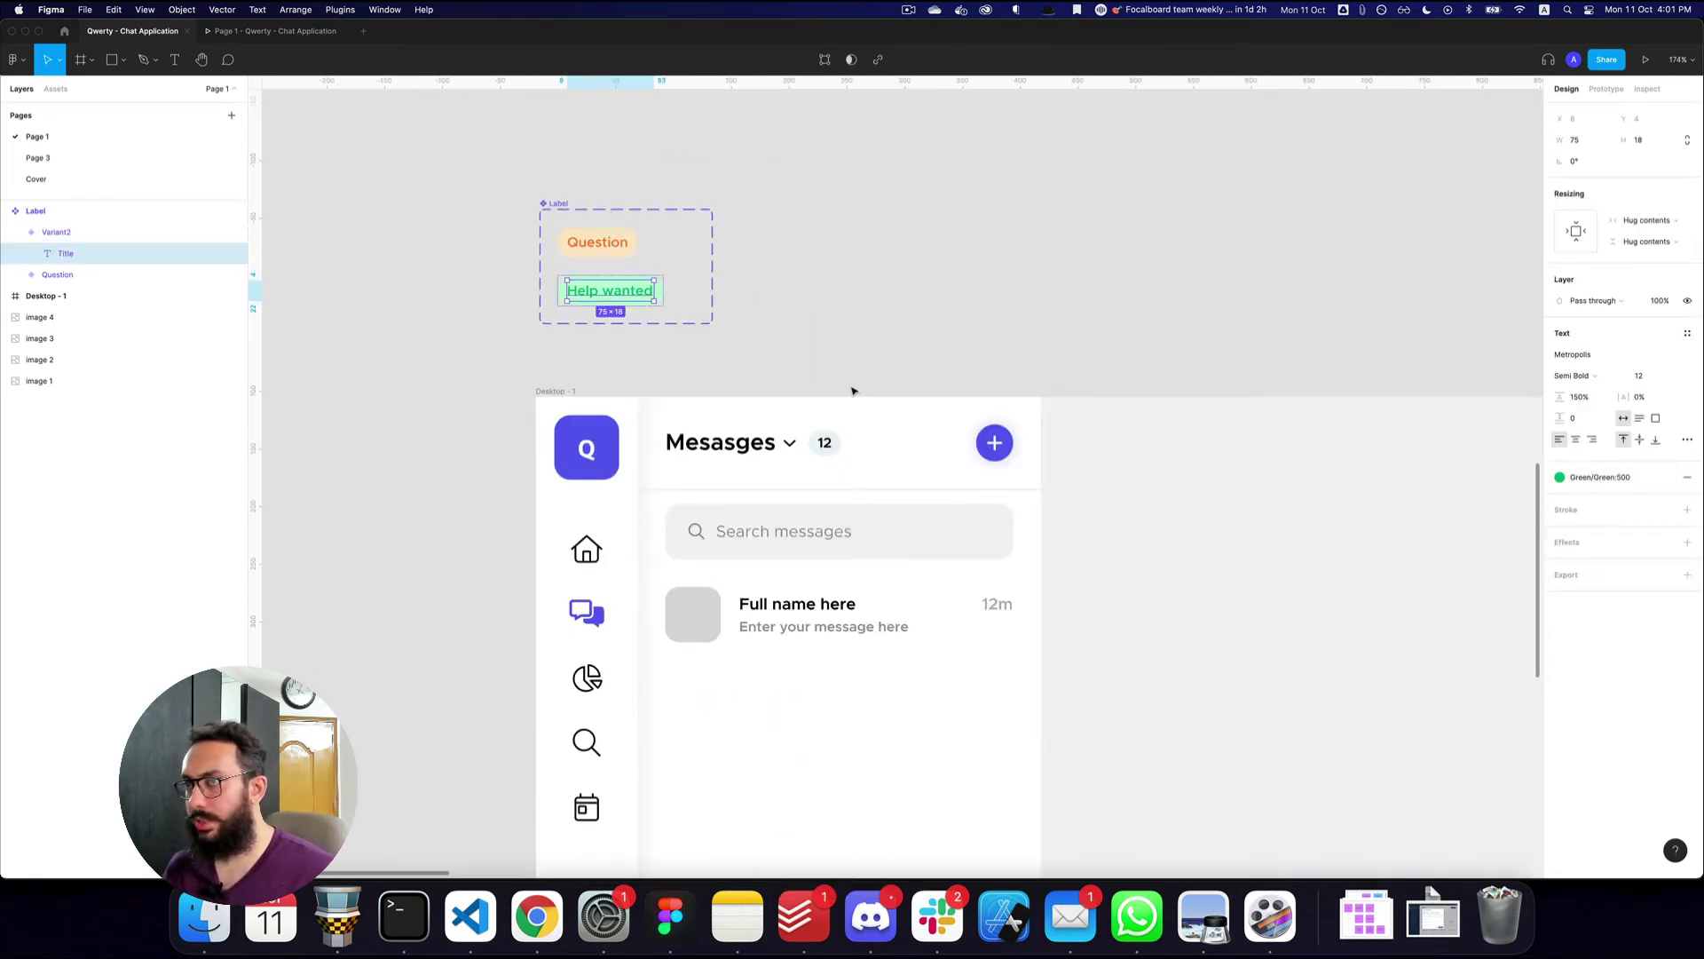
- Set the "Question" text's fill to the Orange:600 color style
super+click(603, 242)
click(1597, 477)
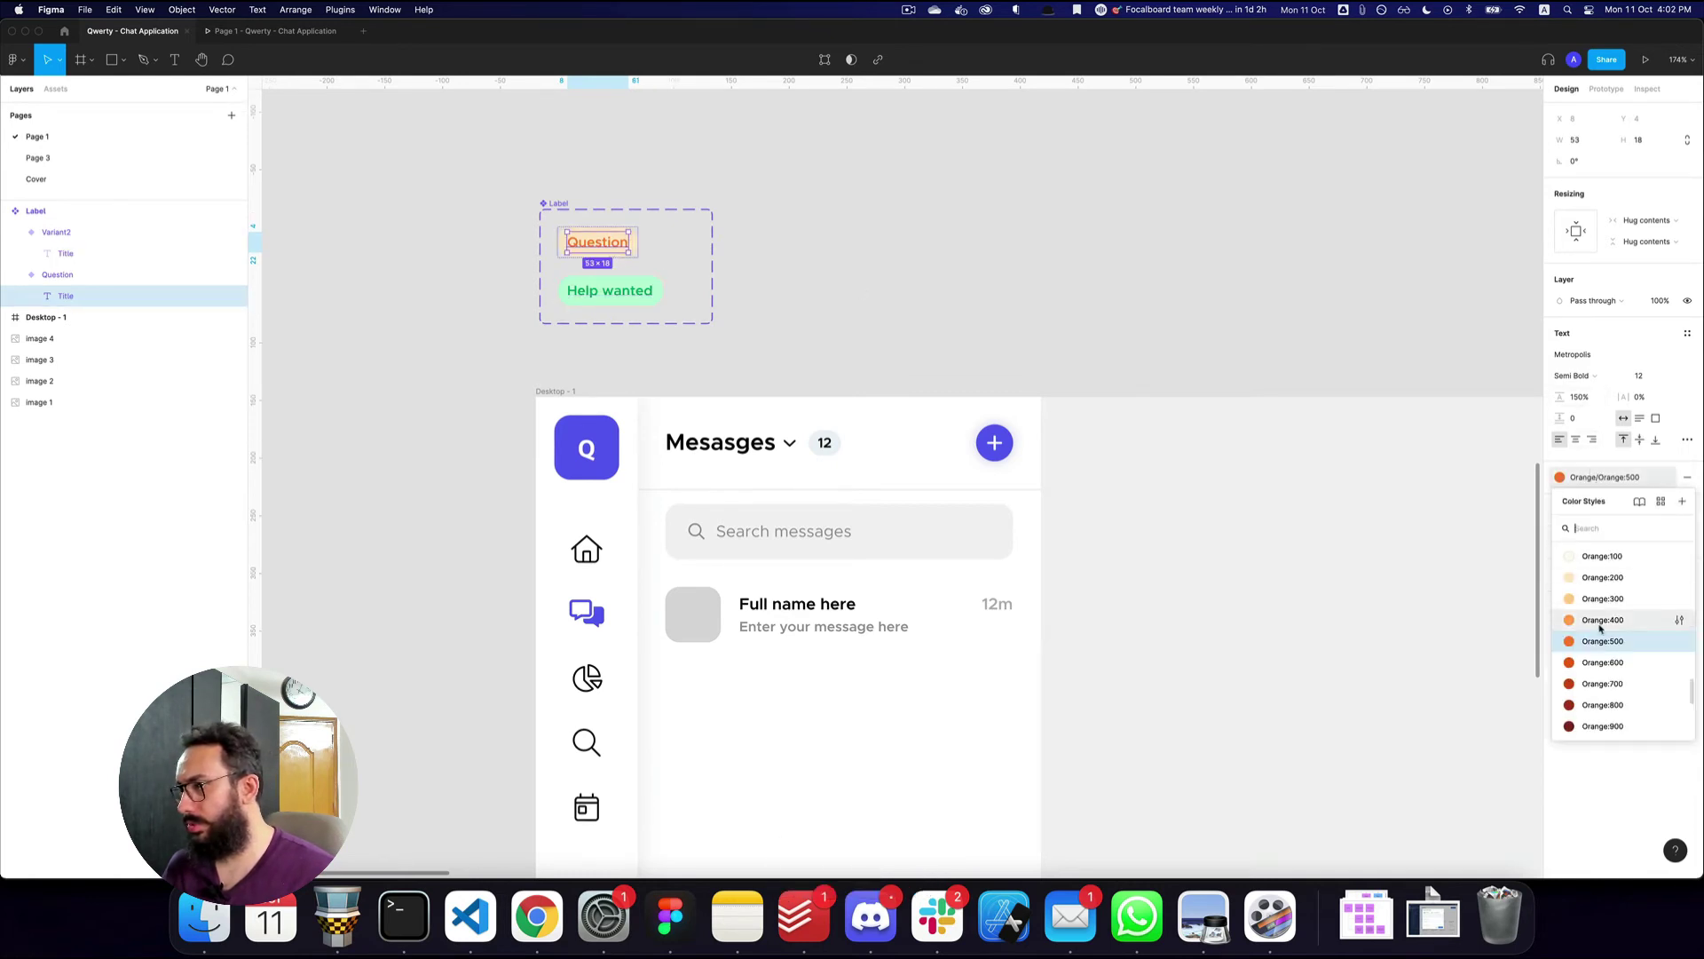
click(1603, 643)
click(949, 199)
- Duplicate the "Help wanted" variant within a taller Label component set and set the copy's Property 1 value to "Default"
click(559, 204)
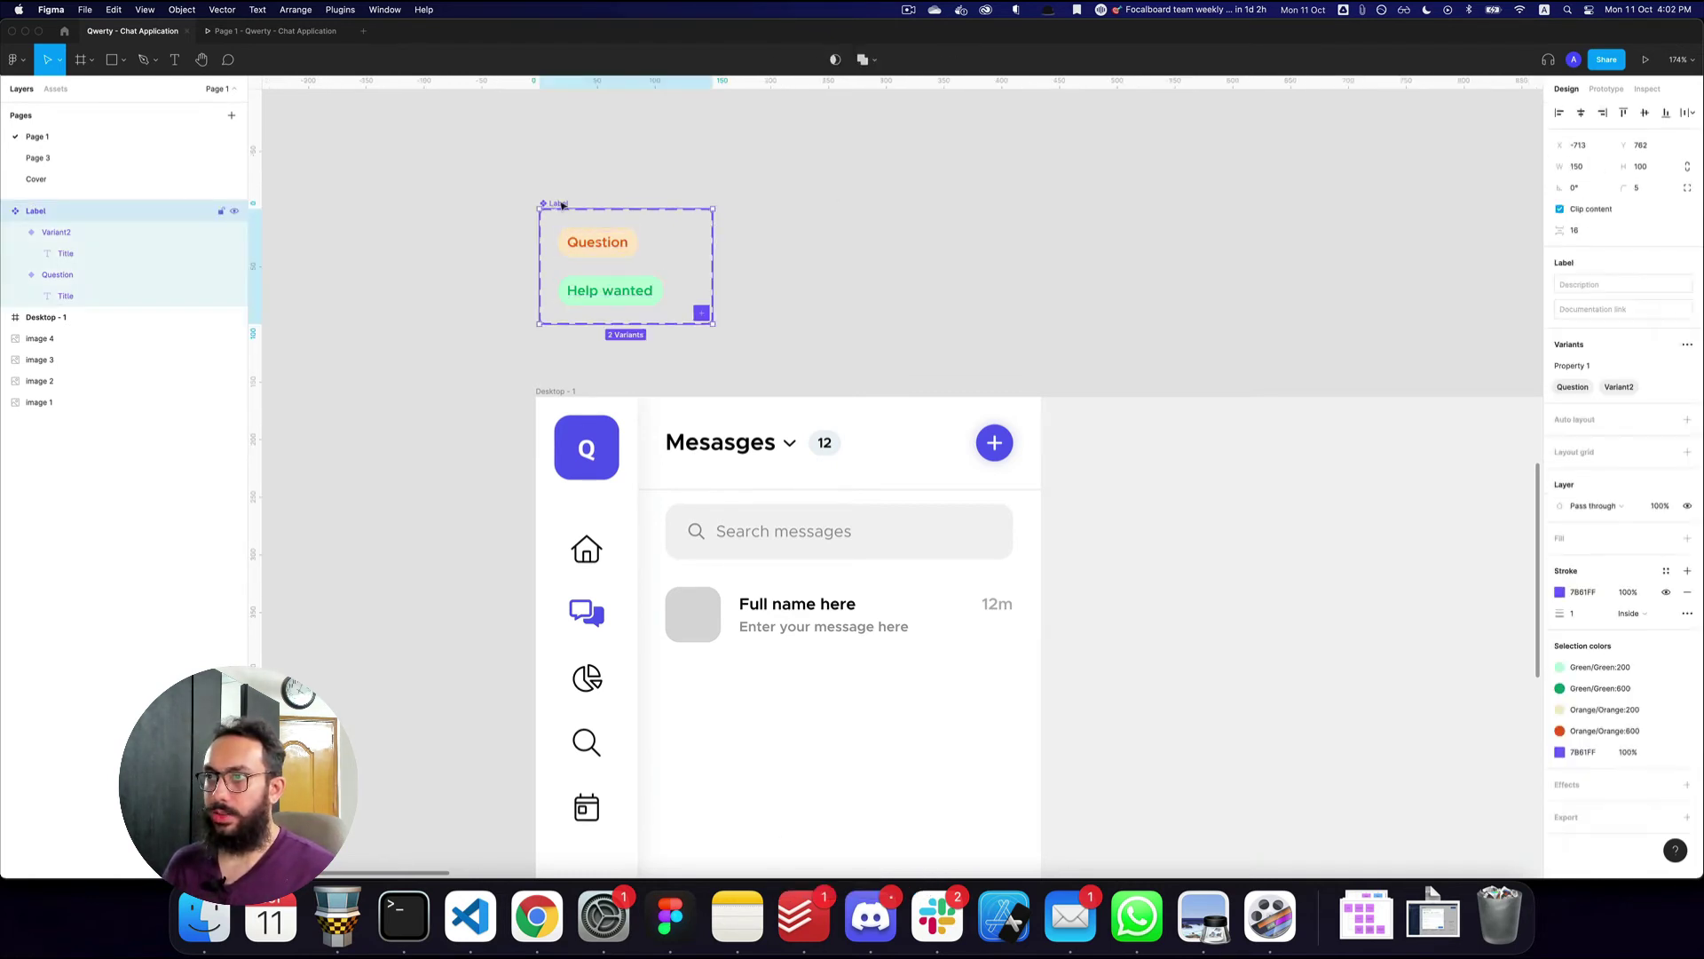
drag(683, 324, 684, 369)
super+click(644, 293)
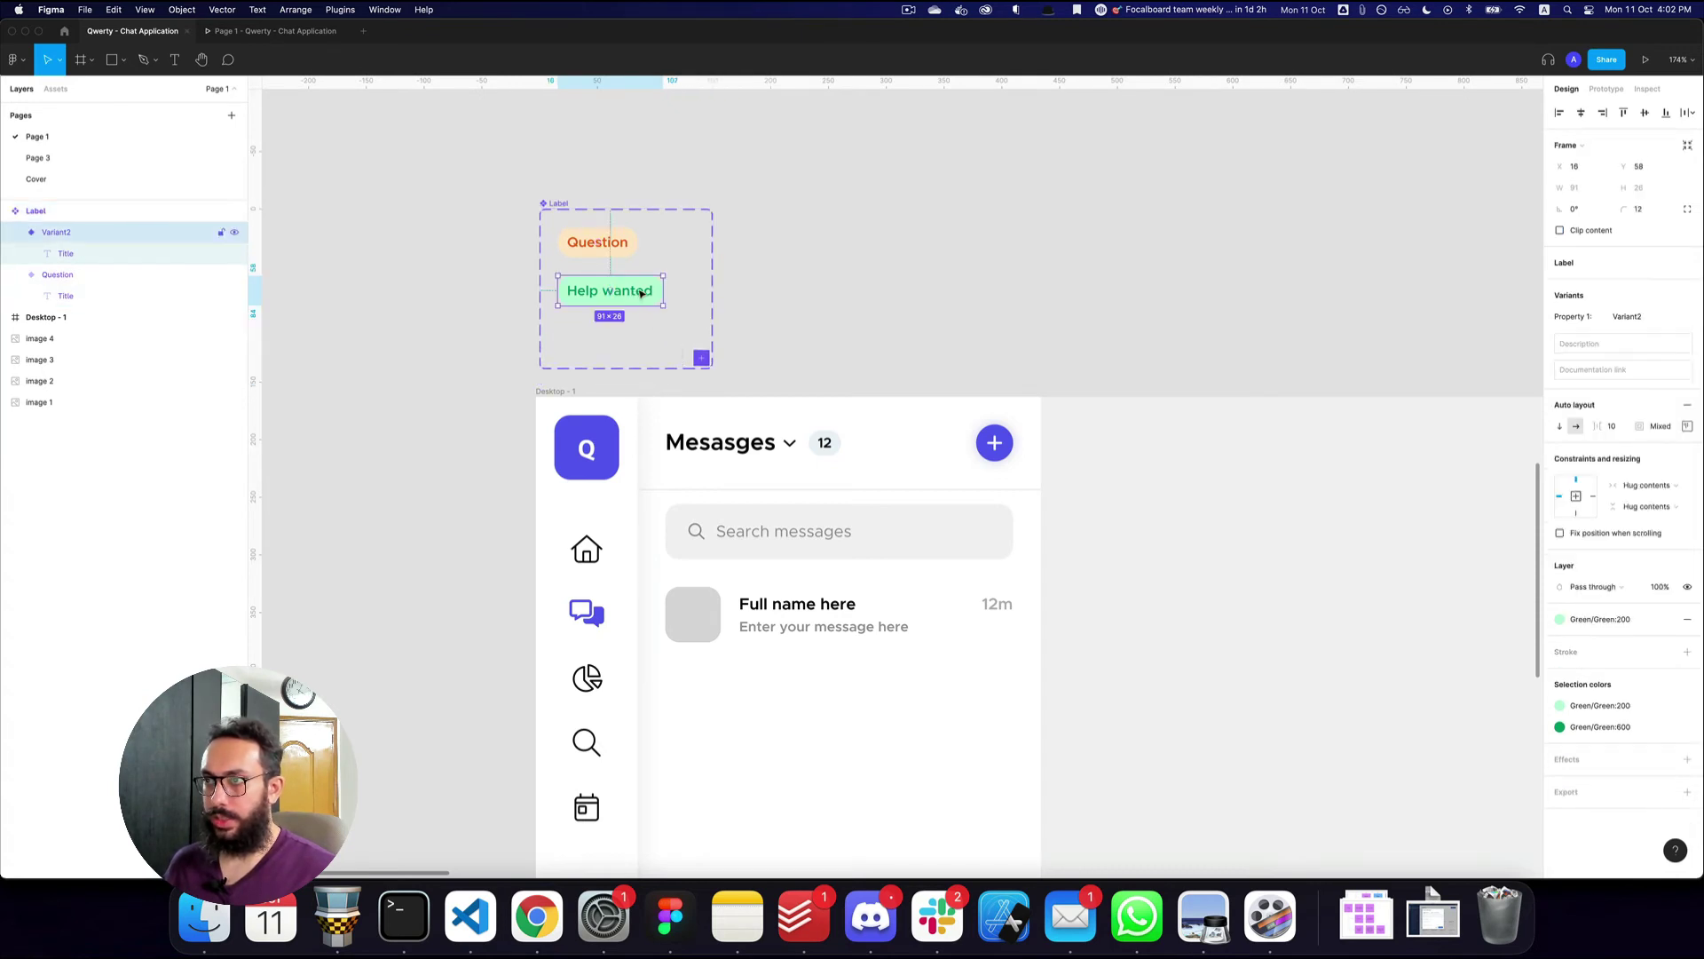
key(cmd+d)
click(1642, 316)
text(Default)
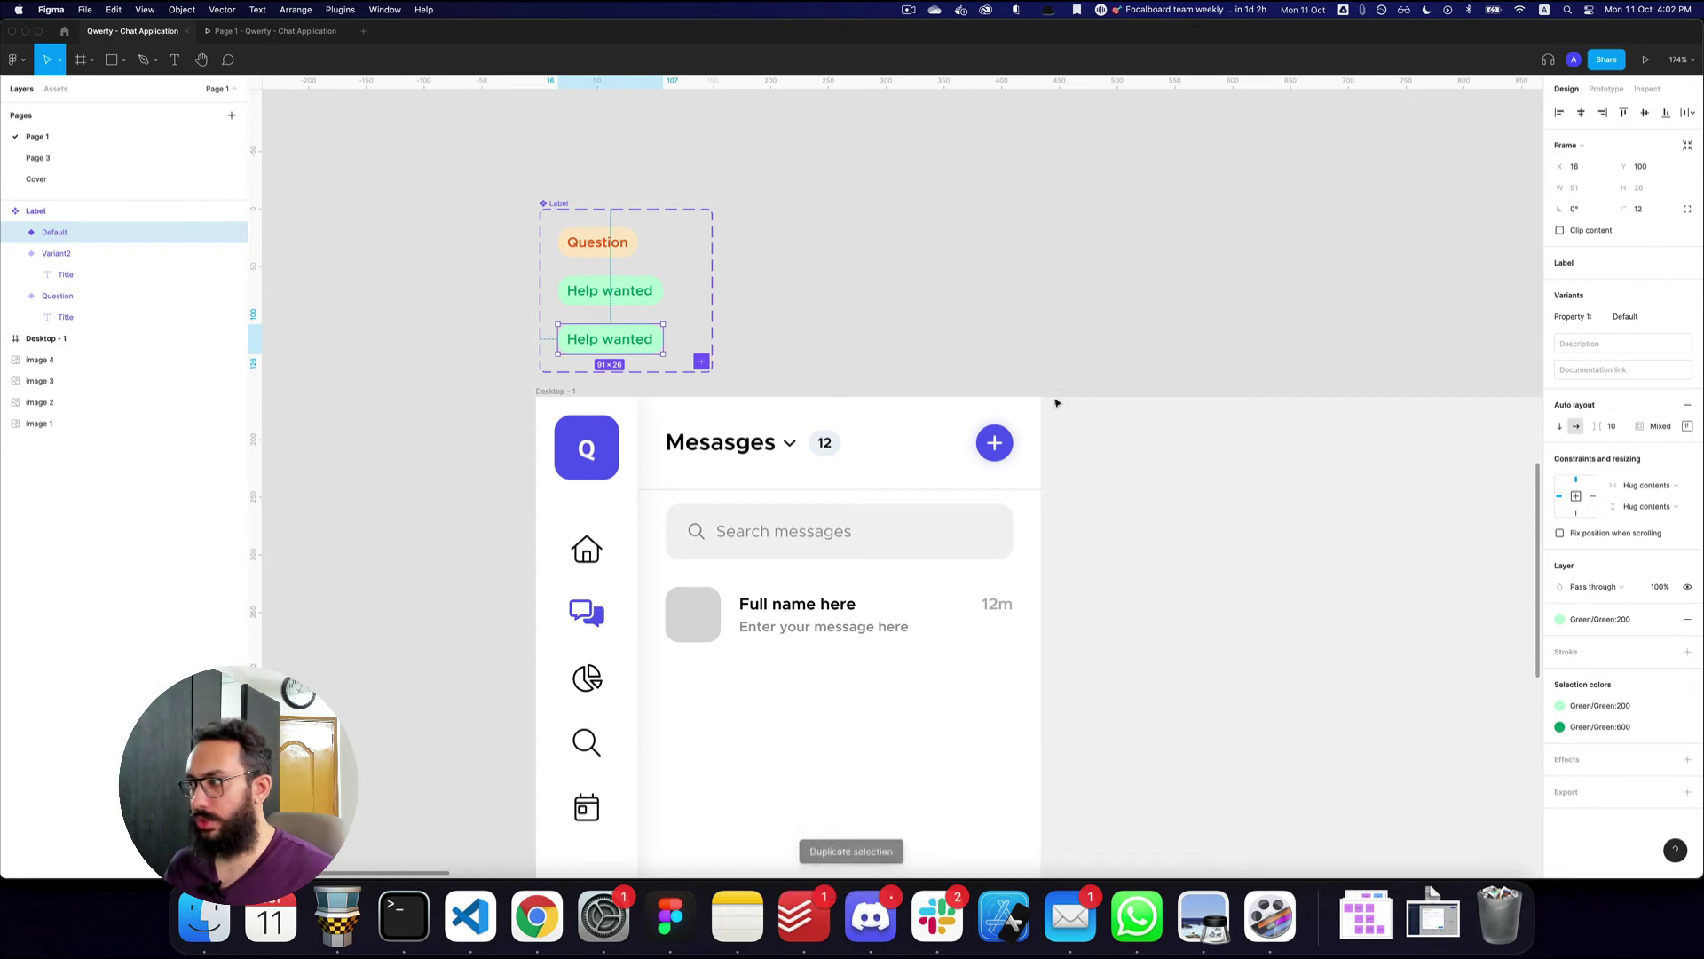
- Remove the Default variant's green fill and give it a stroke in the Gray:400 color style
click(1627, 621)
text(gray)
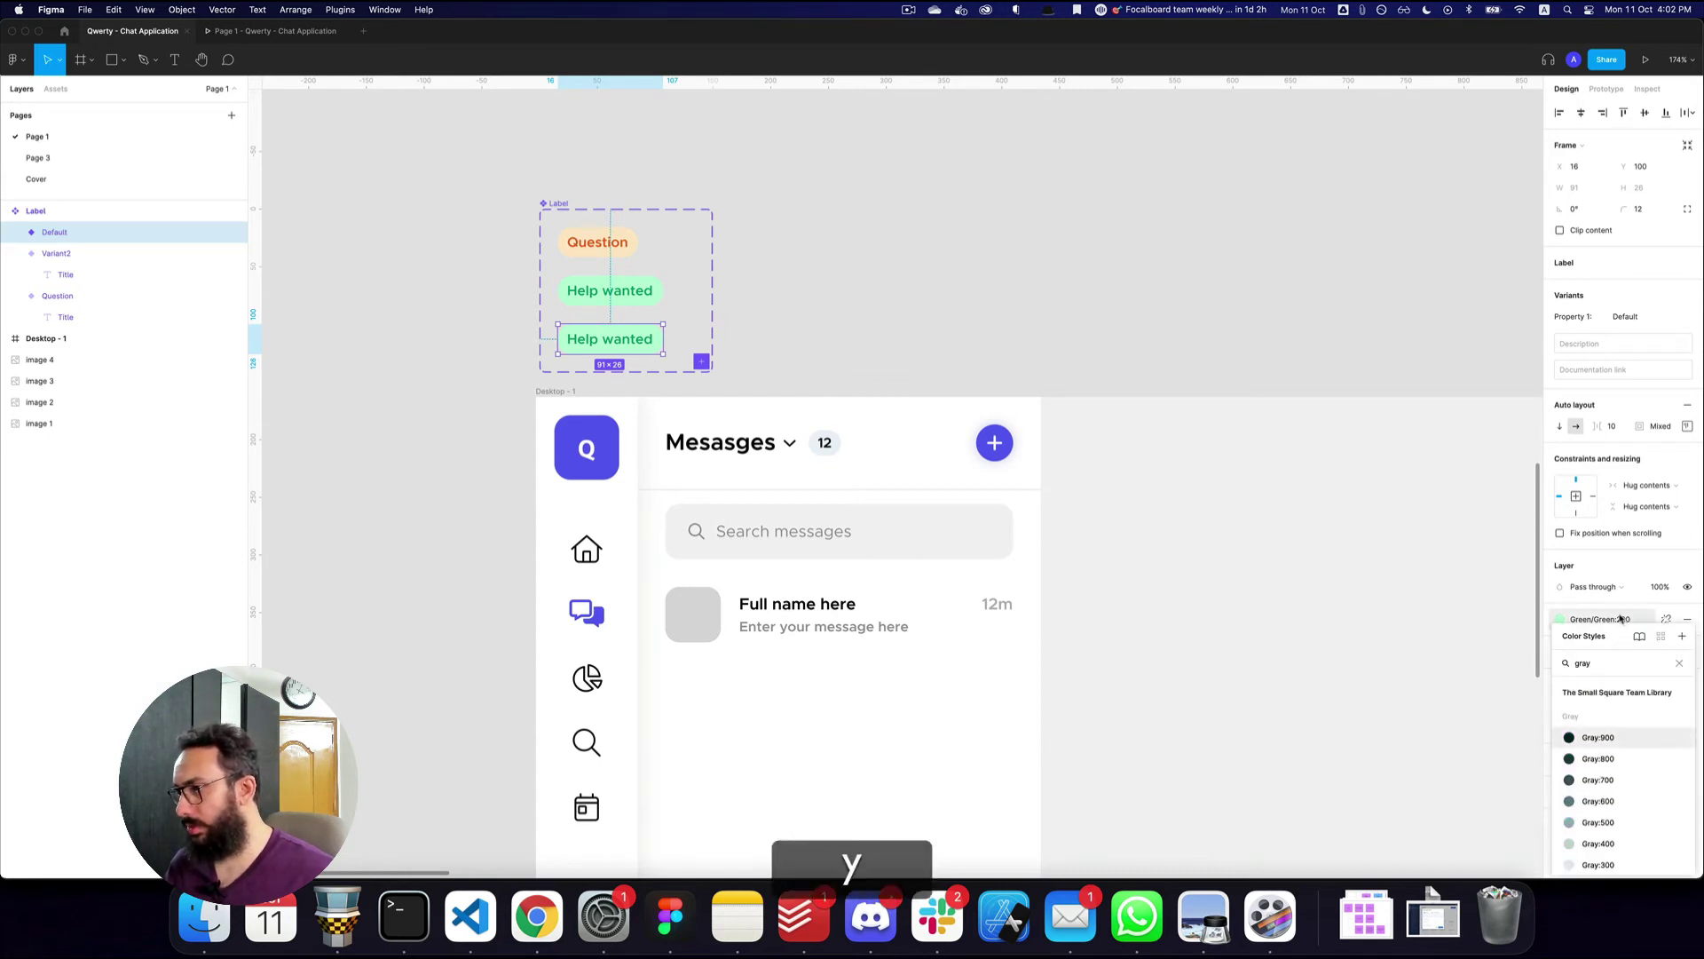
click(1621, 619)
click(1685, 620)
click(1666, 653)
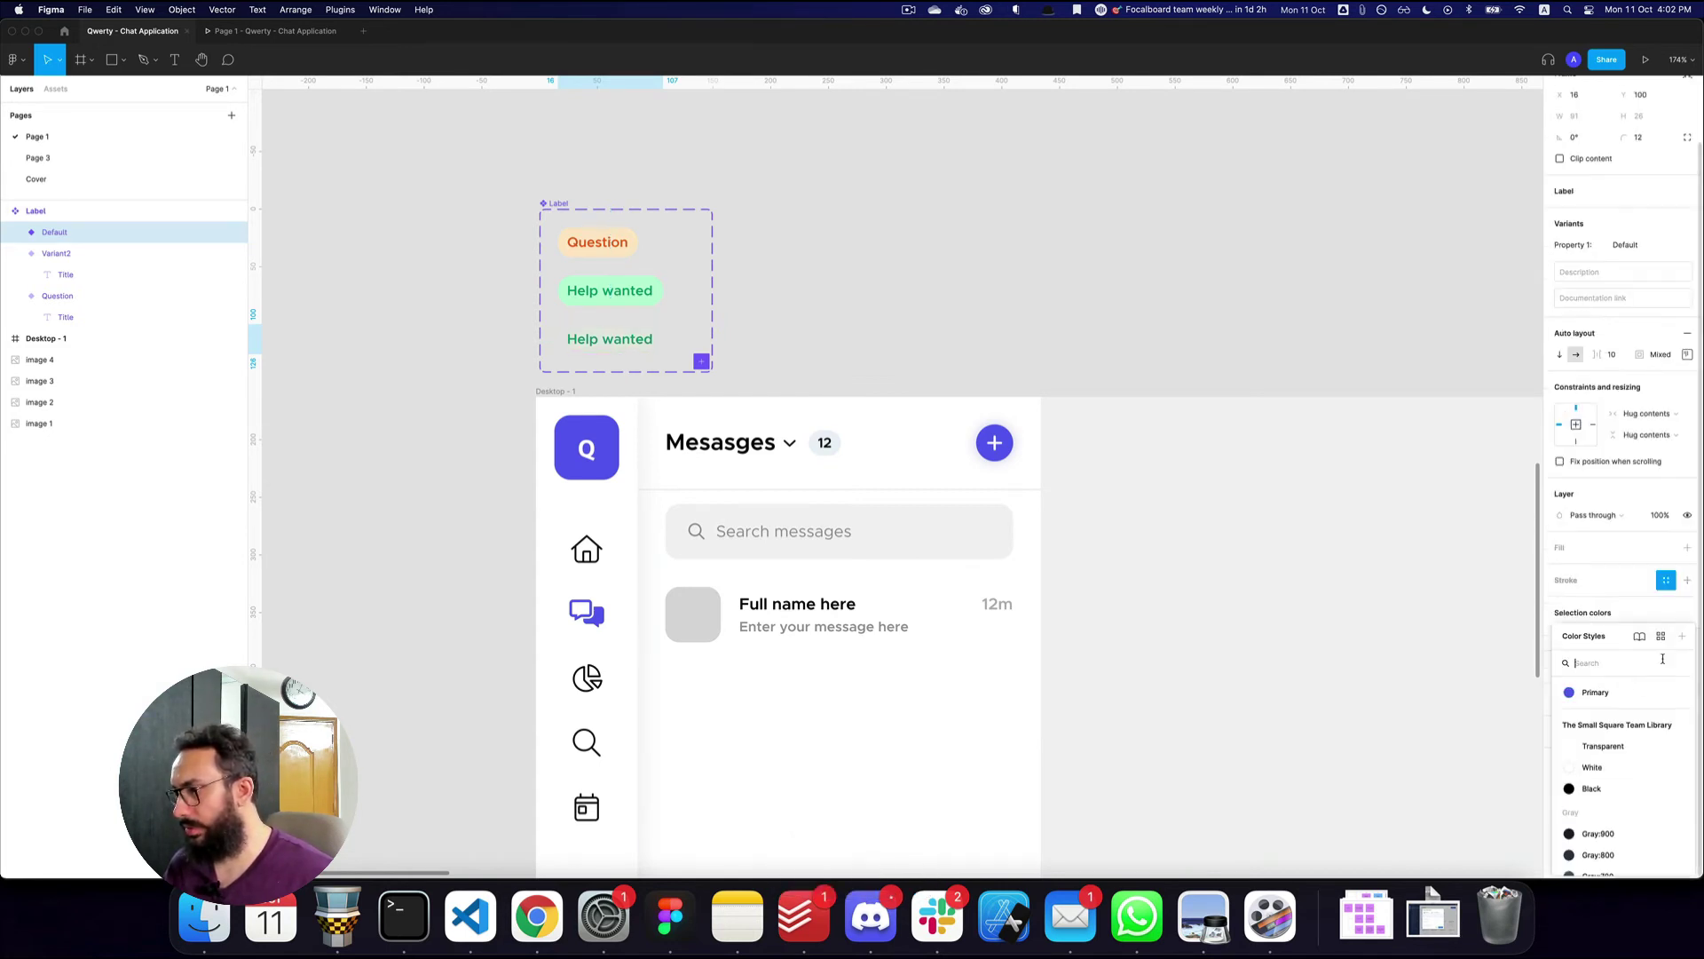
text(gray)
scroll(1624, 719, down, 2)
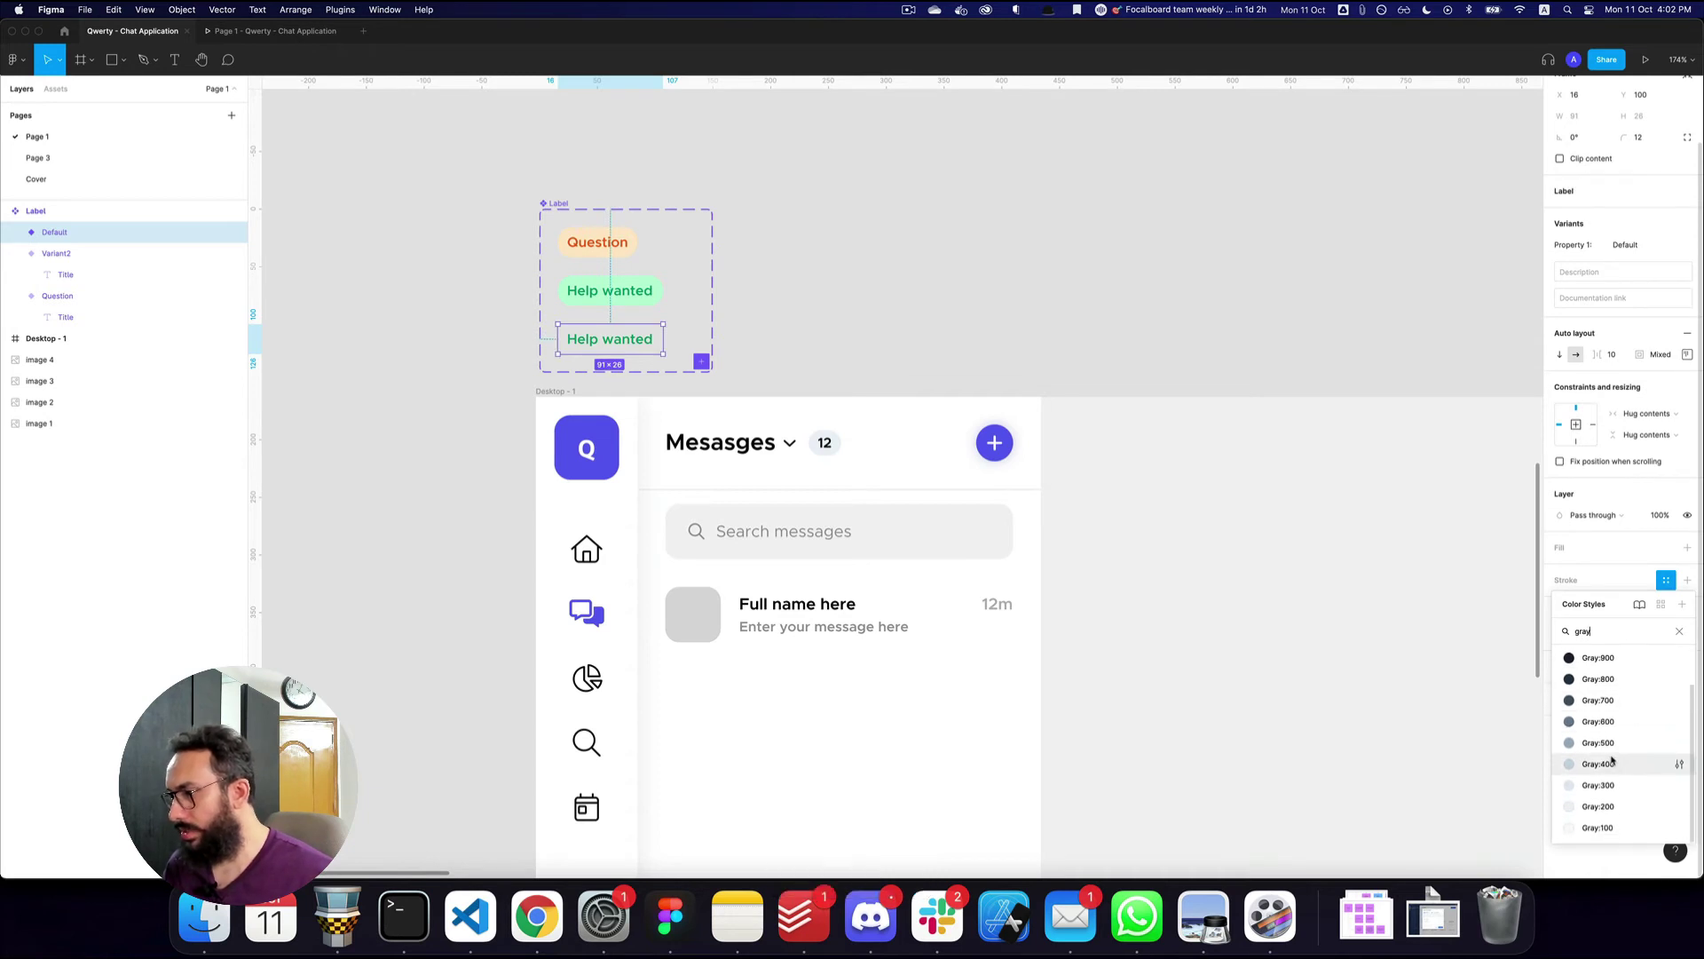
click(1611, 764)
- Set the Default variant's text fill to the Gray:600 color style
super+click(609, 338)
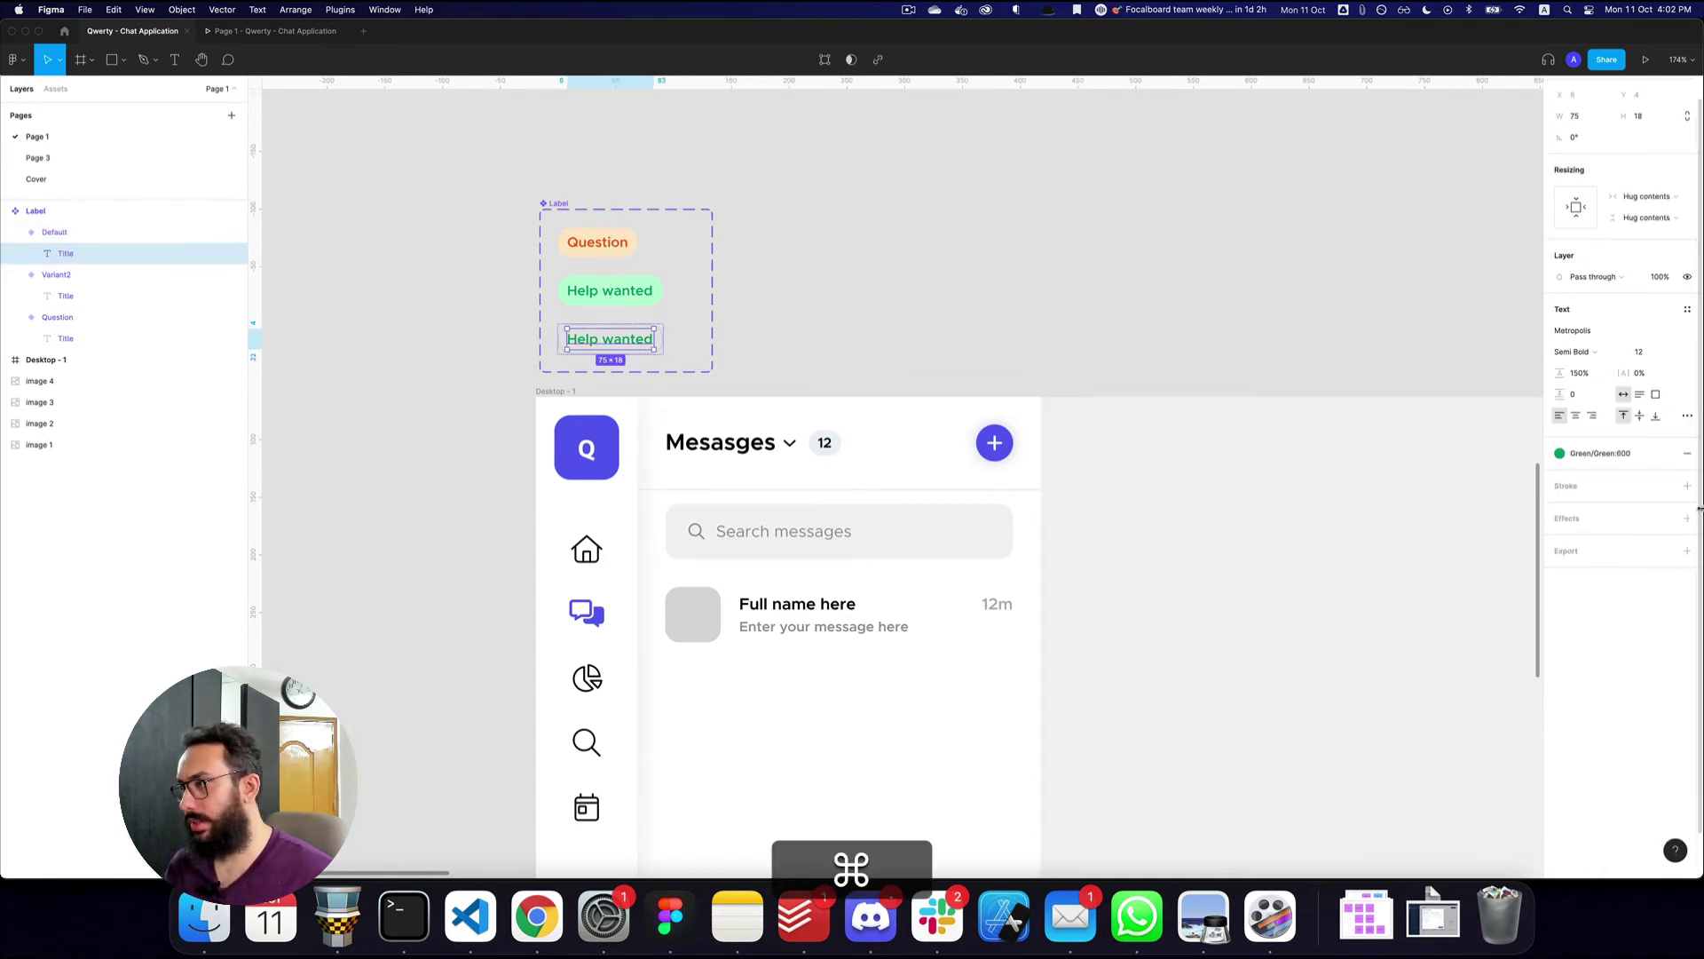
click(1602, 453)
text(gray)
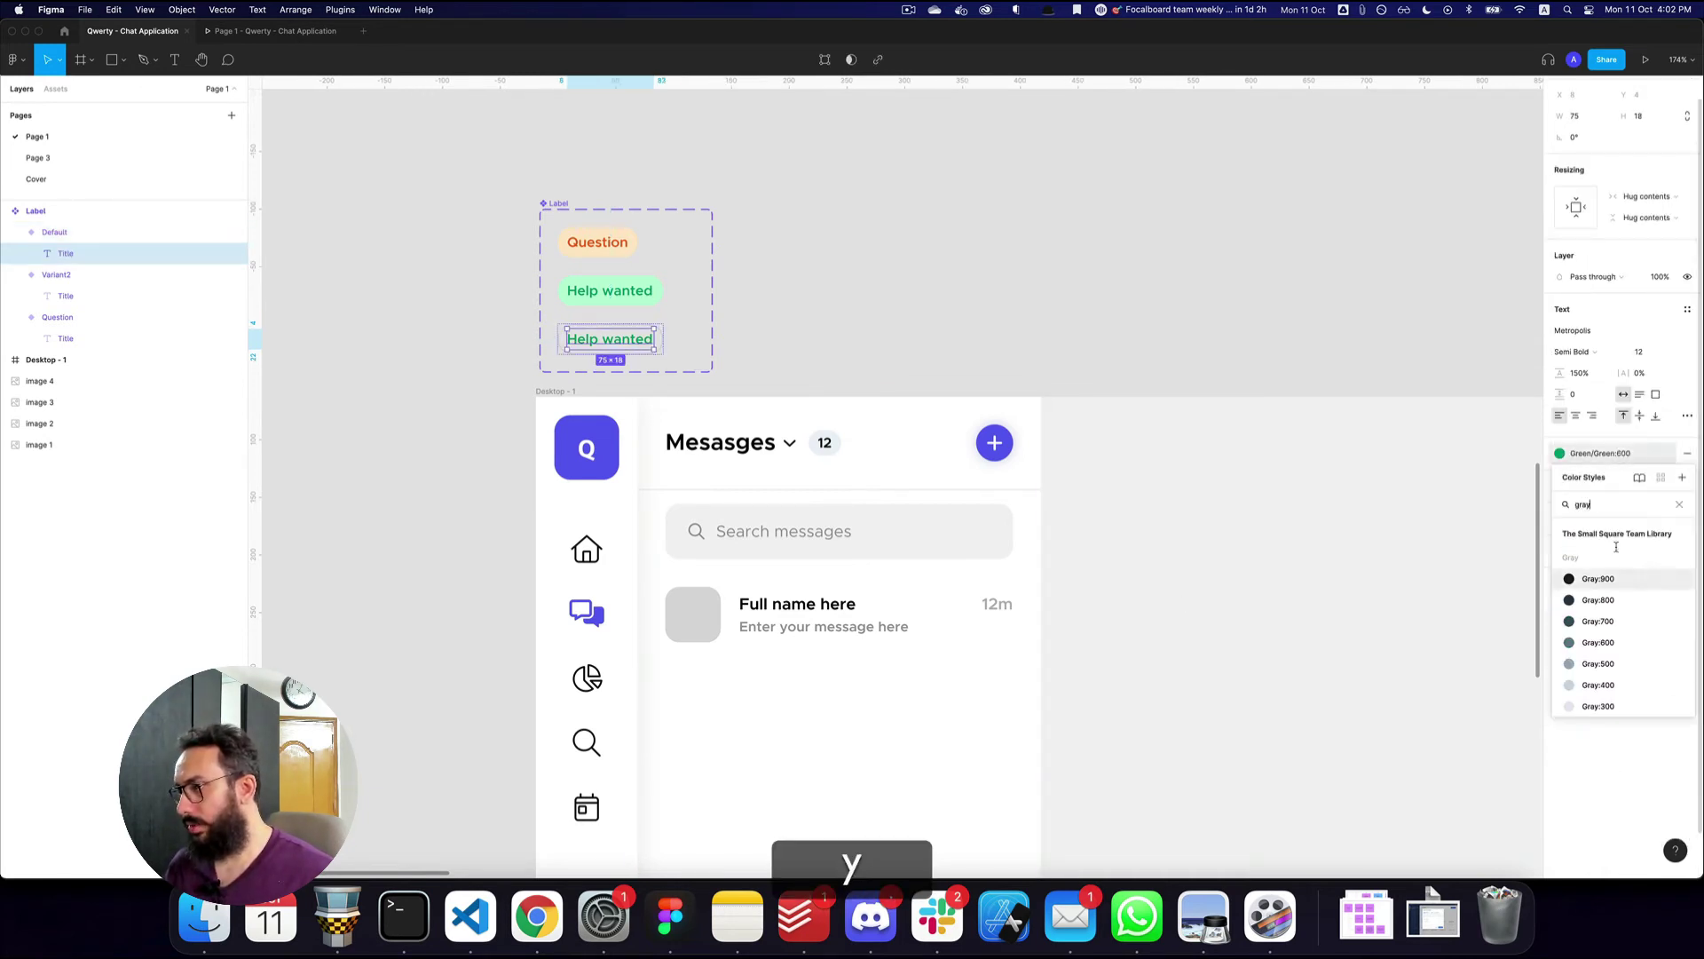
click(1597, 641)
click(1054, 286)
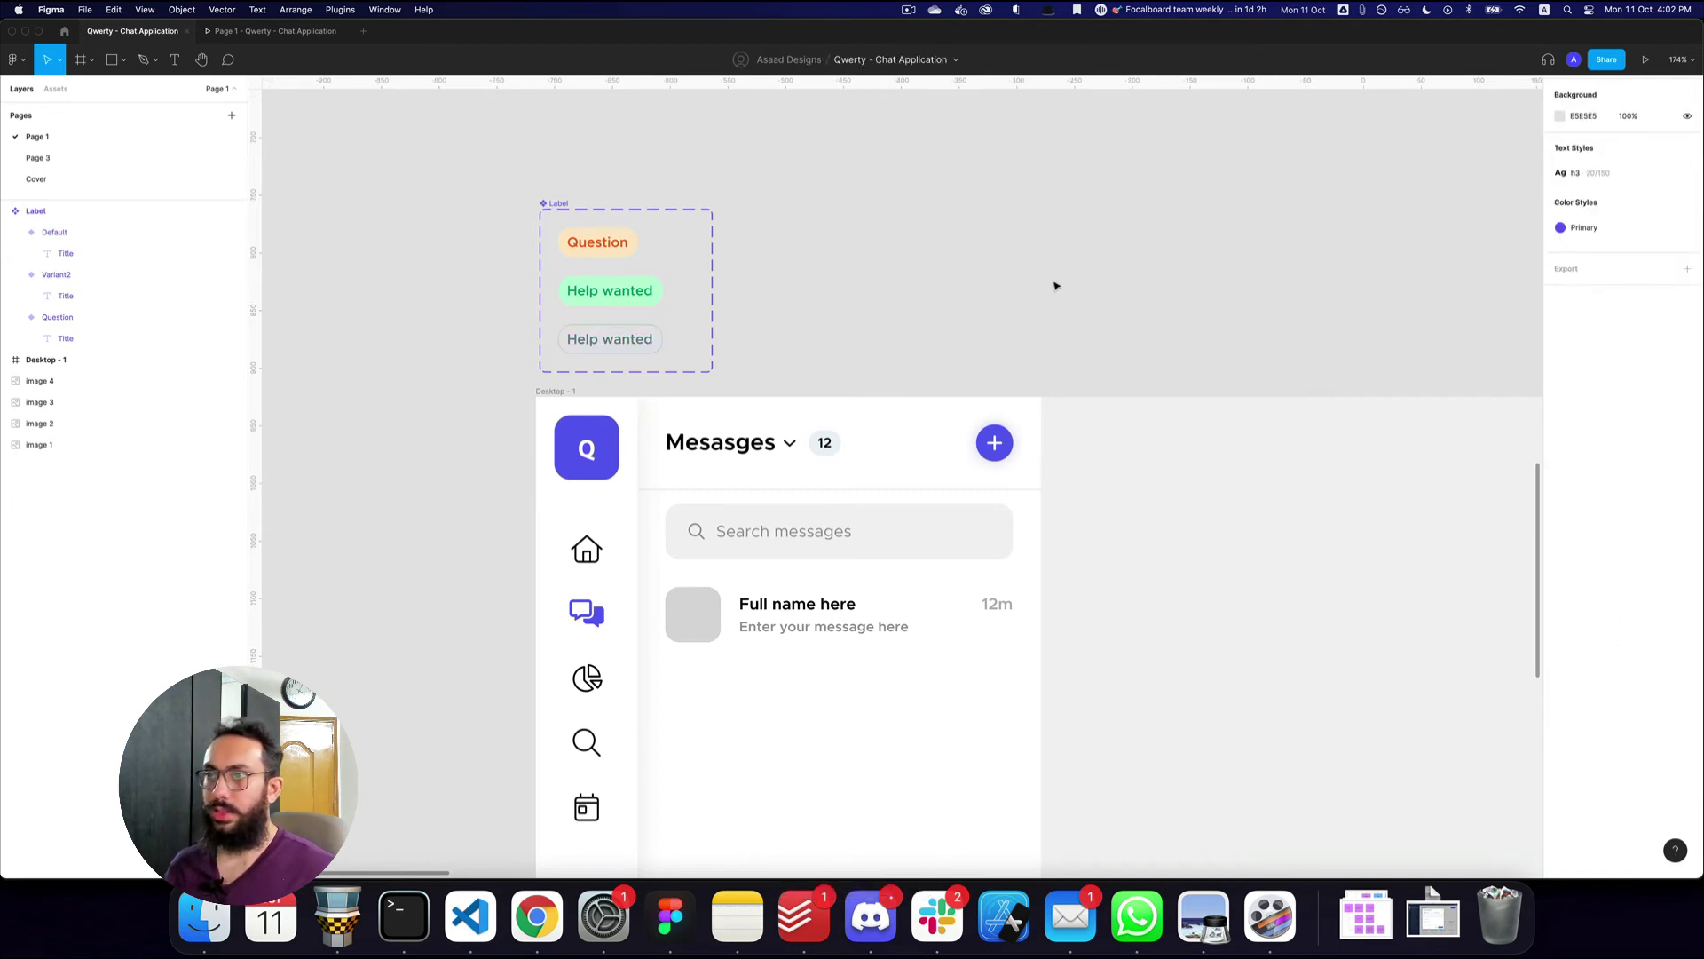
- Change the Default variant's text to "Some context"
super+double_click(597, 343)
text(S)
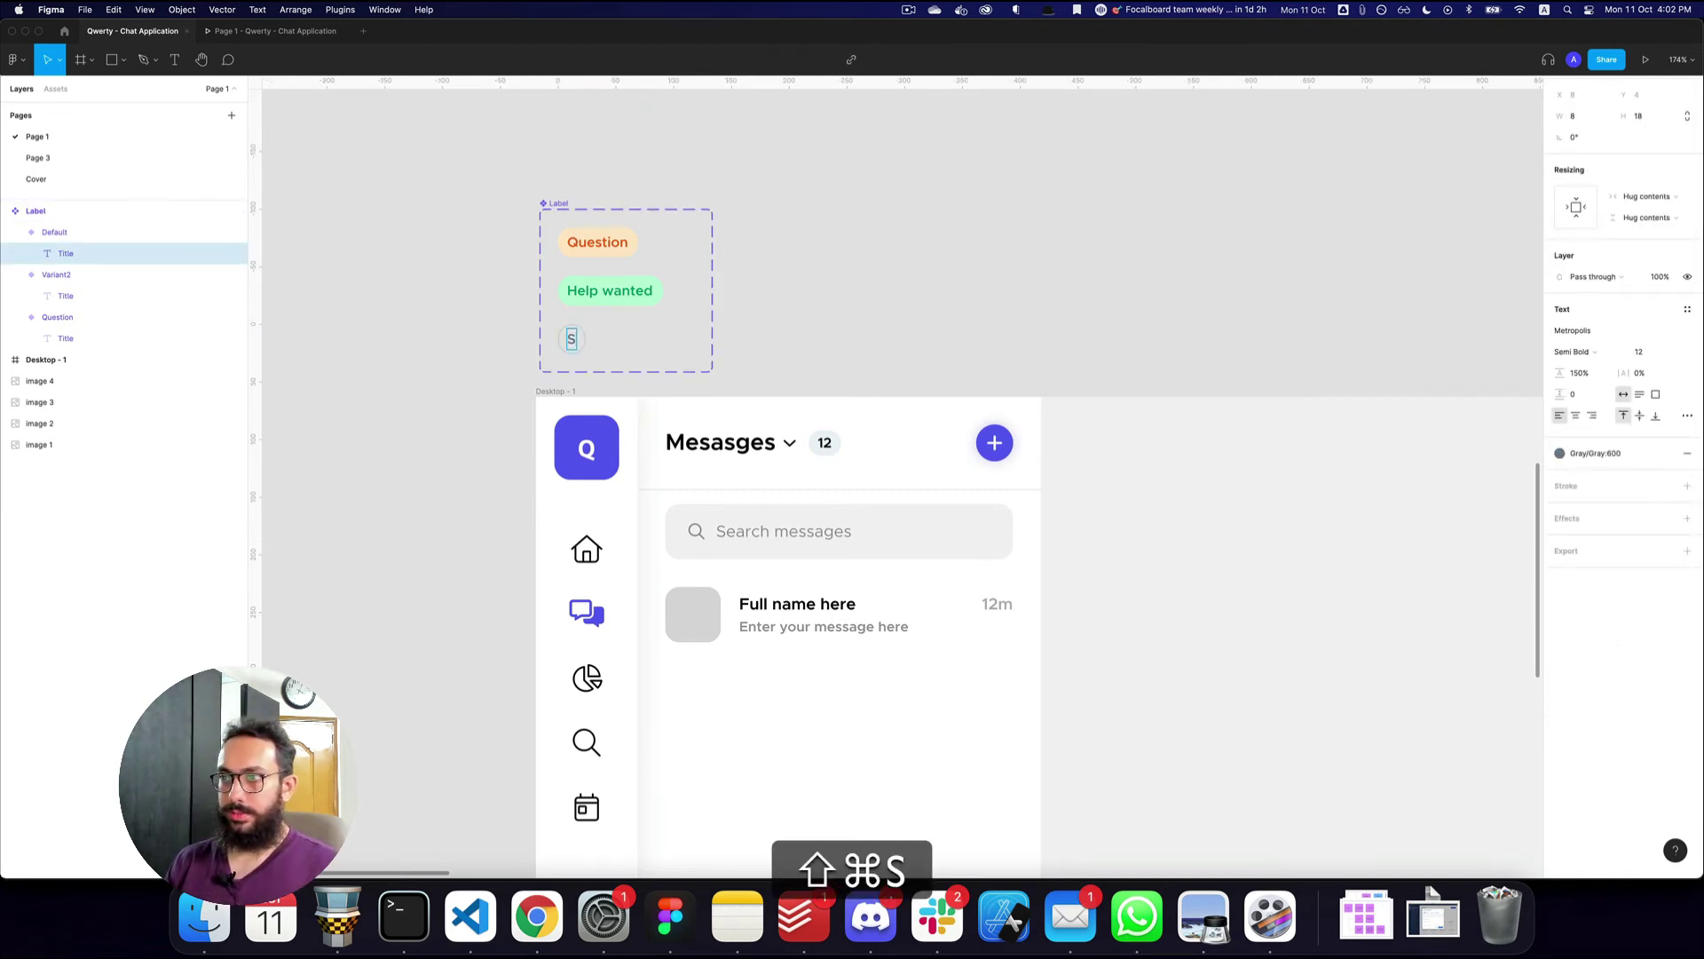
text(ome text)
key(super+a)
key(super+z)
key(super+z)
key(super+z)
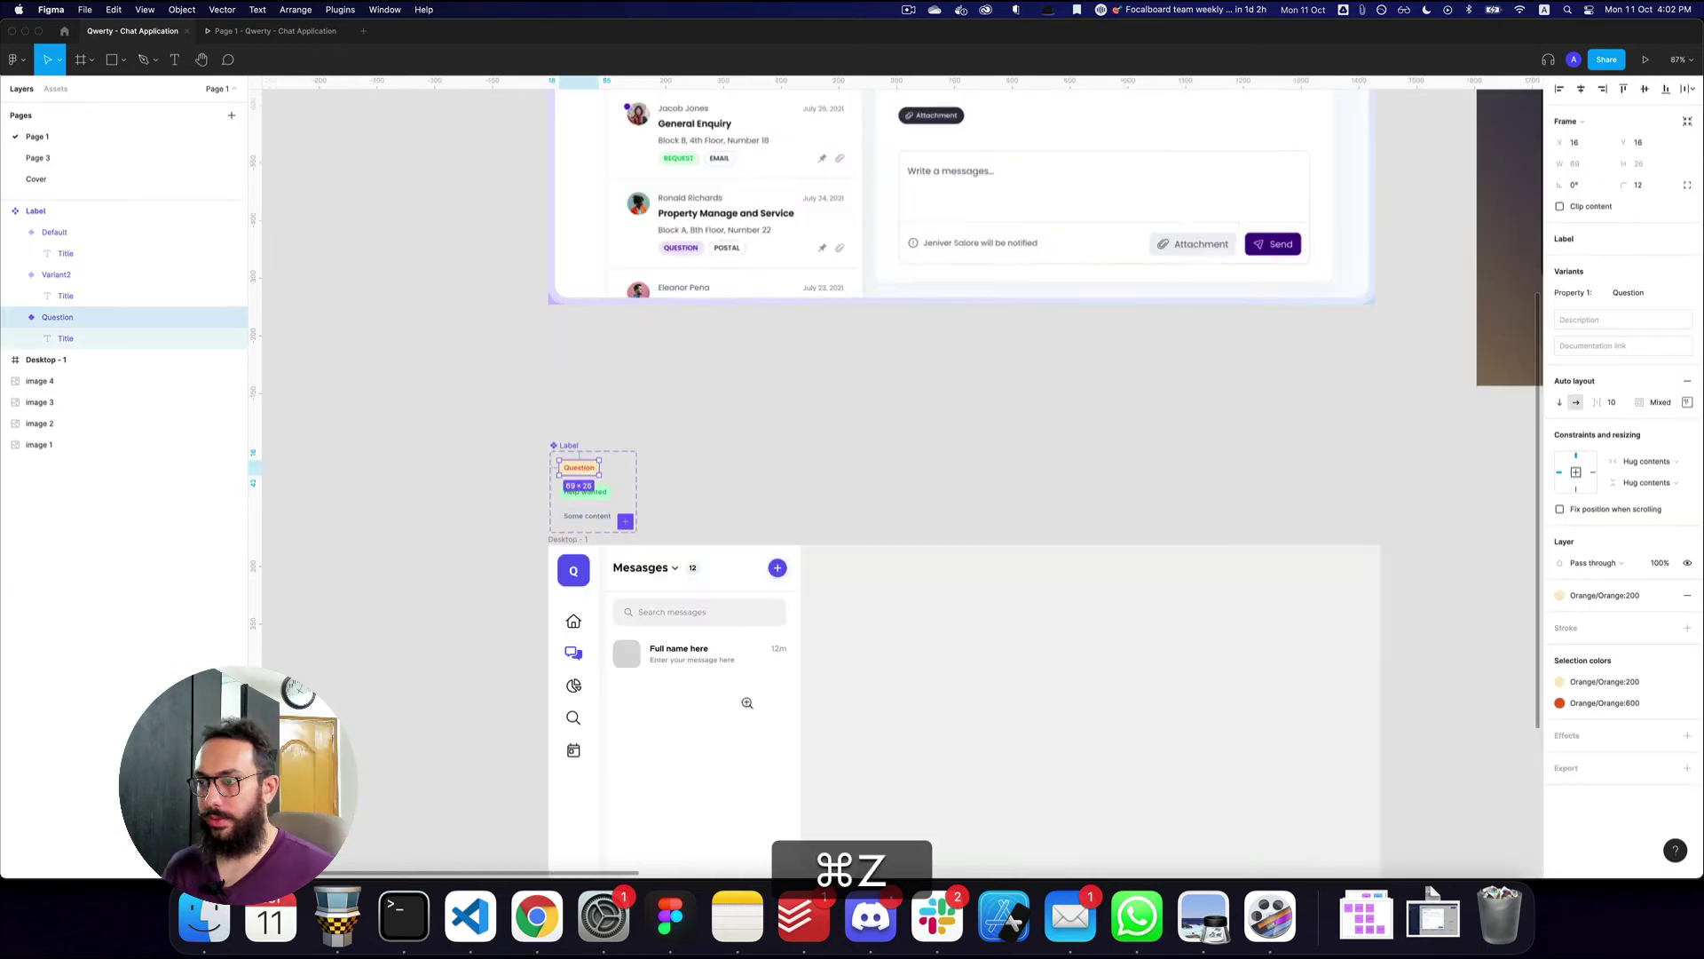
- Paste the copied Question label beneath the "Enter your message here" text inside the message row's text frame
double_click(627, 607)
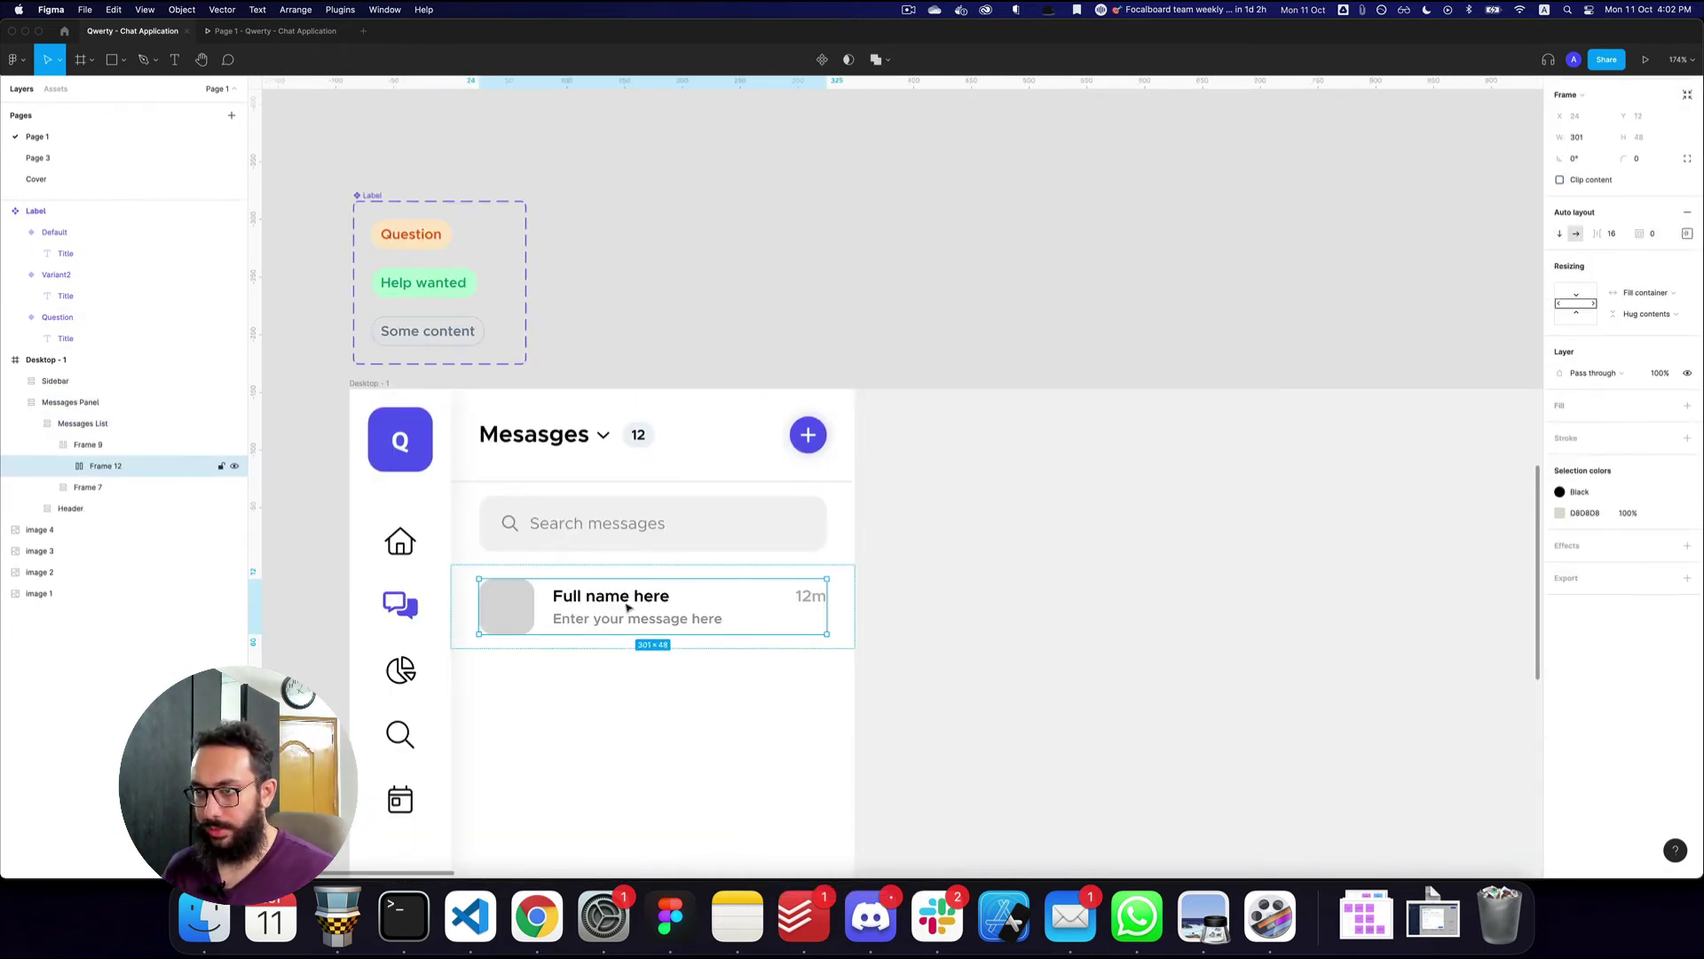
click(627, 623)
key(super+v)
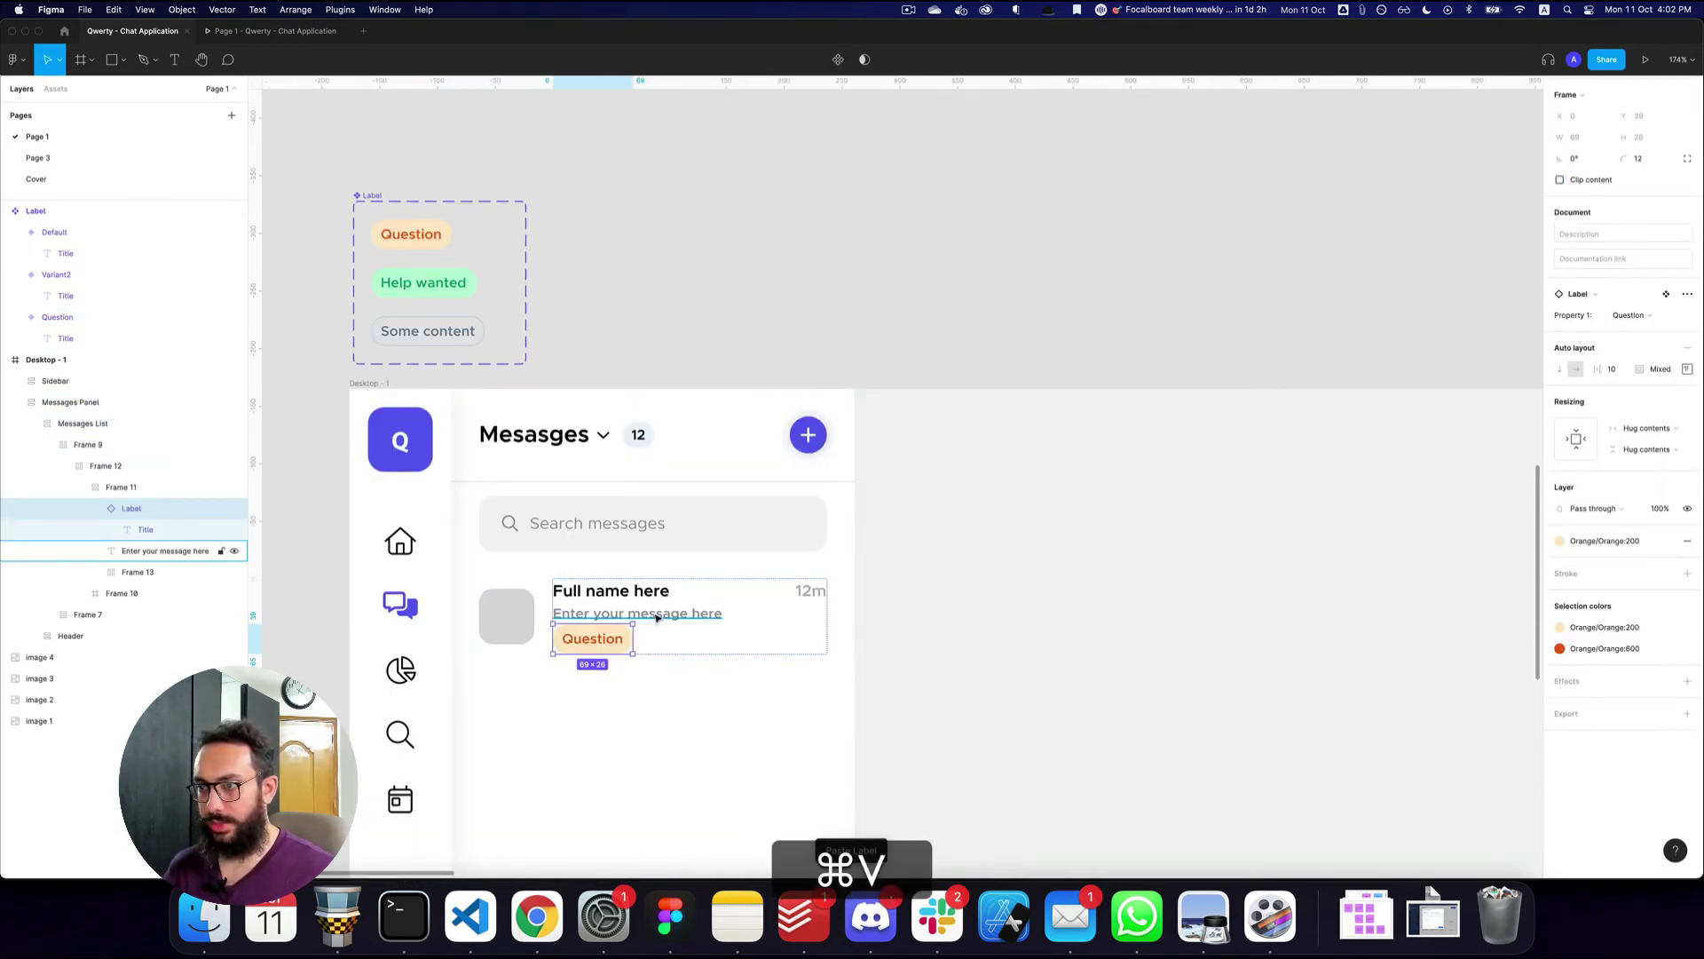
key(super+z)
key(shift+super+v)
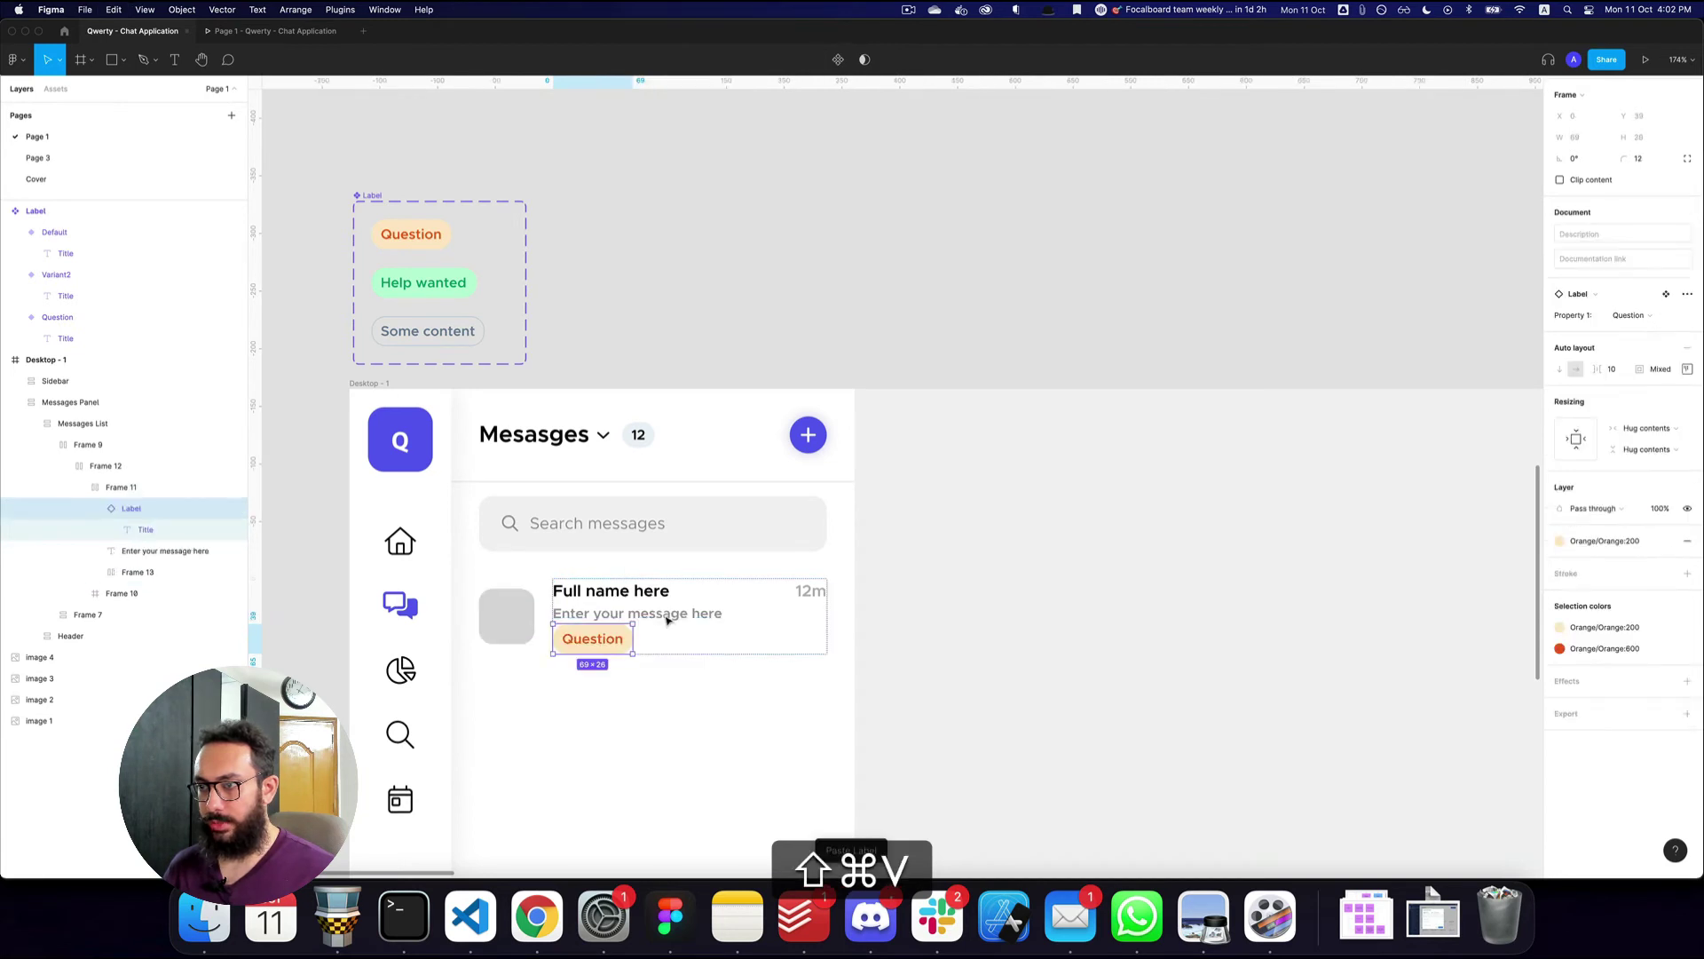
key(super+z)
key(shift+super+v)
key(super+z)
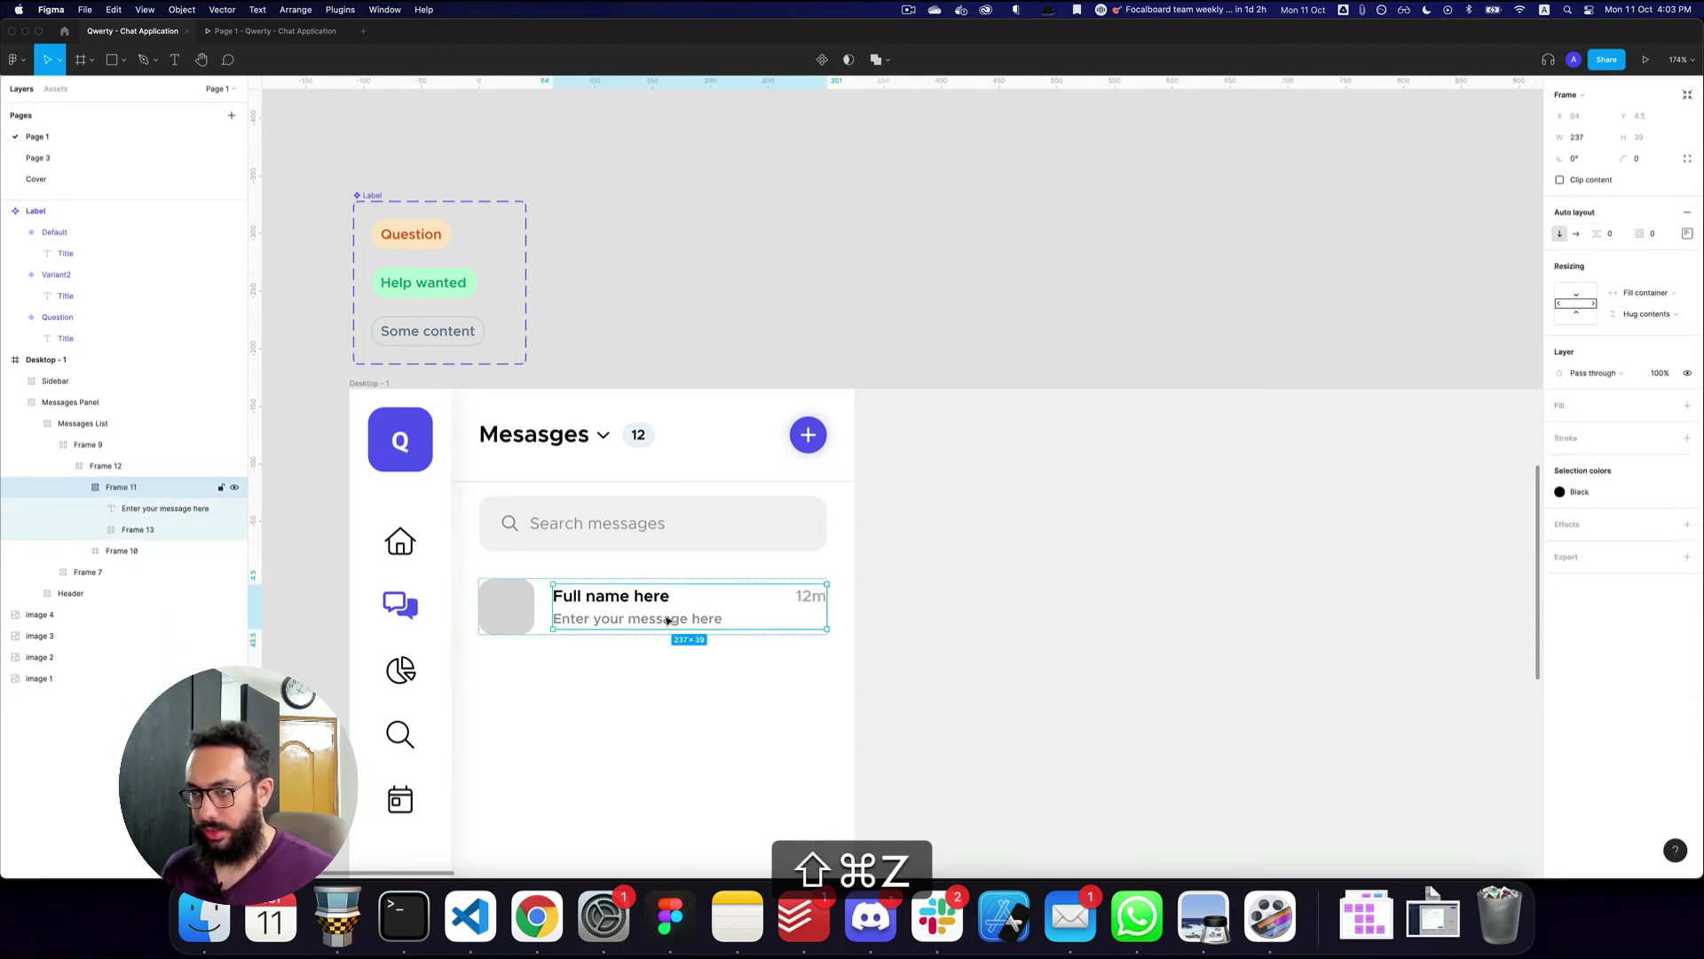
key(super+v)
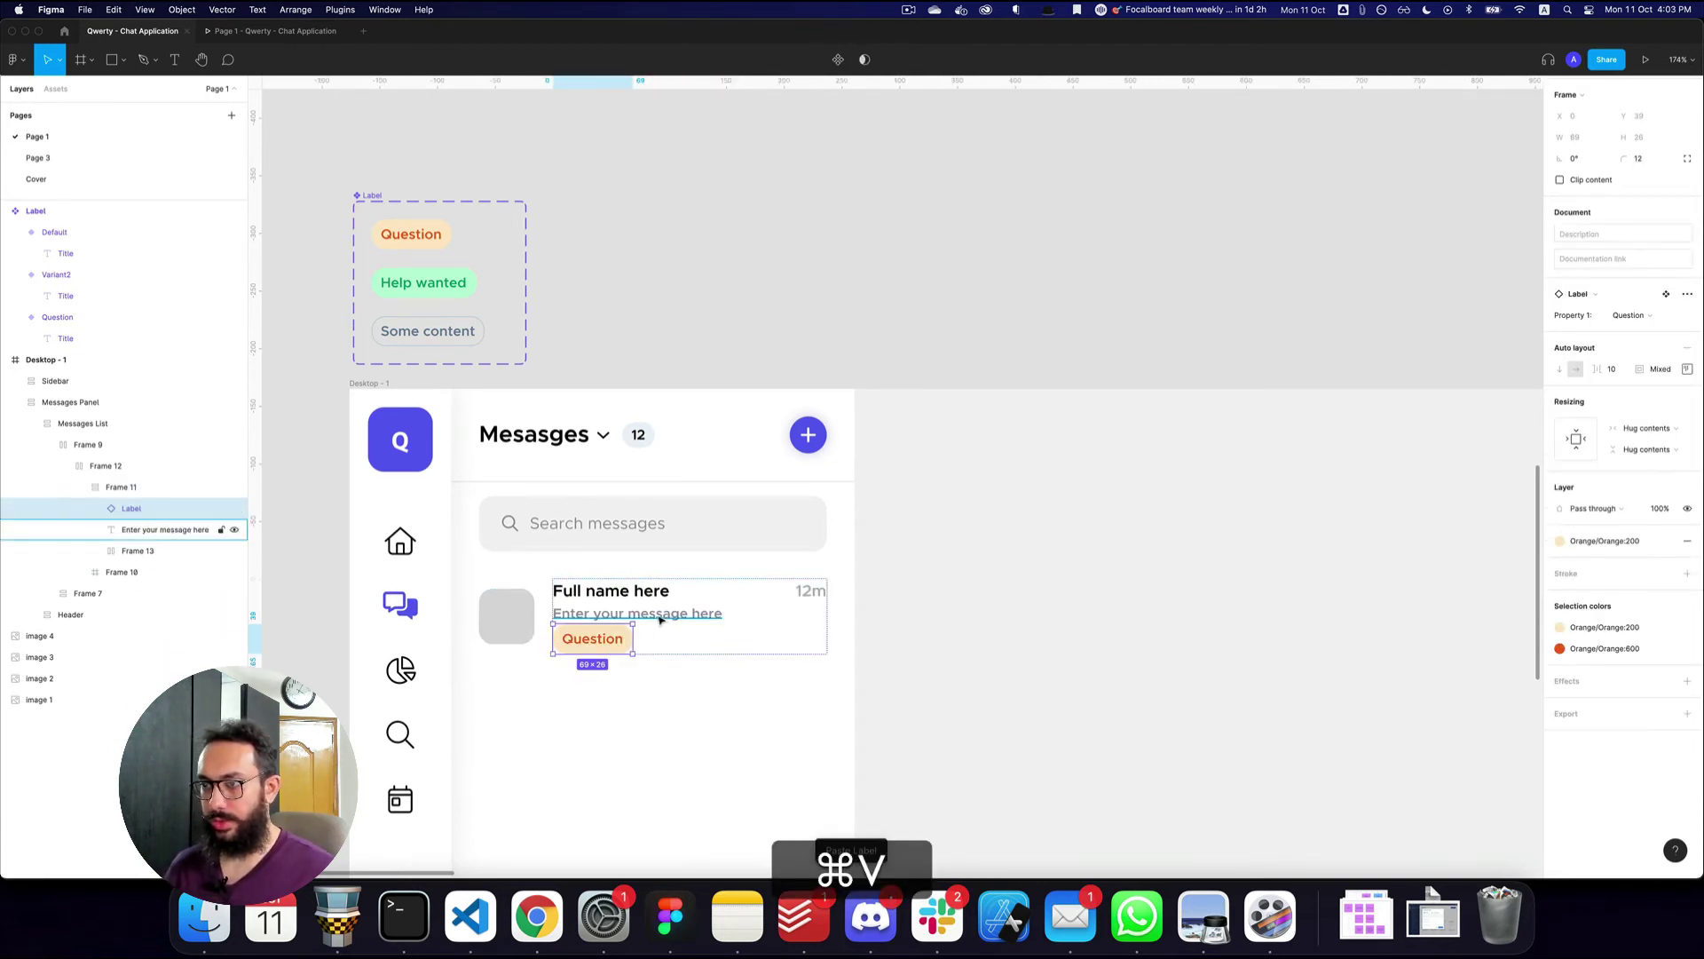
super+click(657, 619)
- Duplicate the Question label in the message row and wrap both labels in an auto layout frame
click(625, 641)
key(super+d)
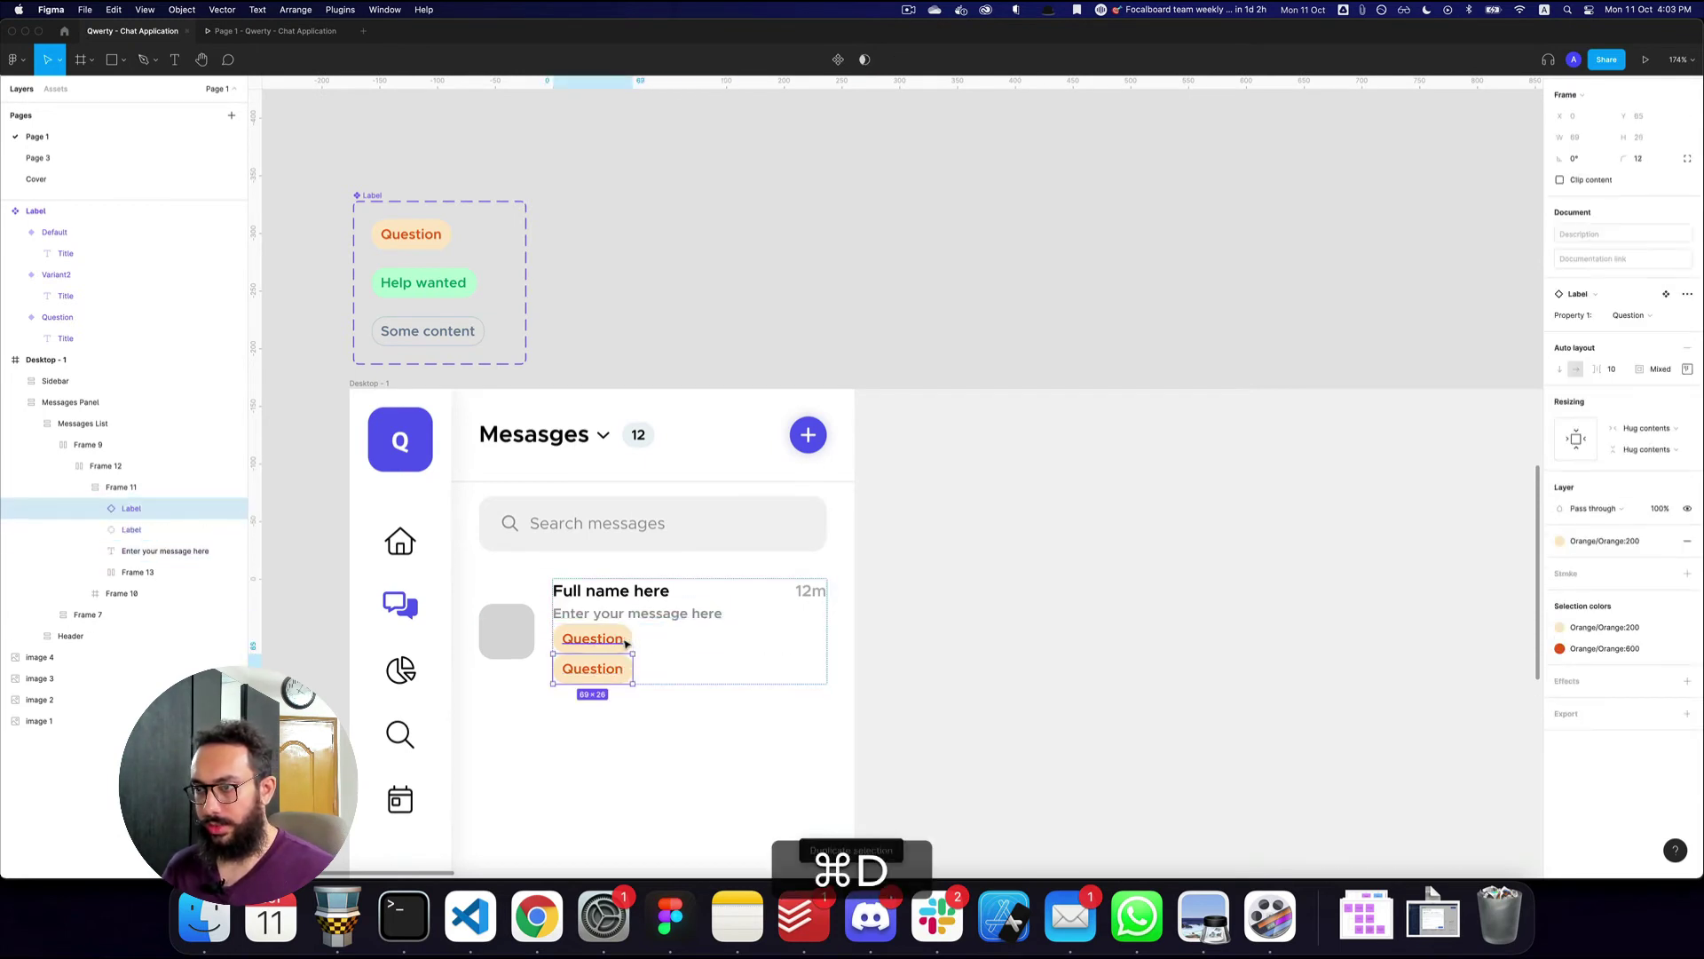
shift+click(621, 639)
key(shift+a)
- Arrange the two labels horizontally in their auto layout frame with a spacing of 8
key(shift+z)
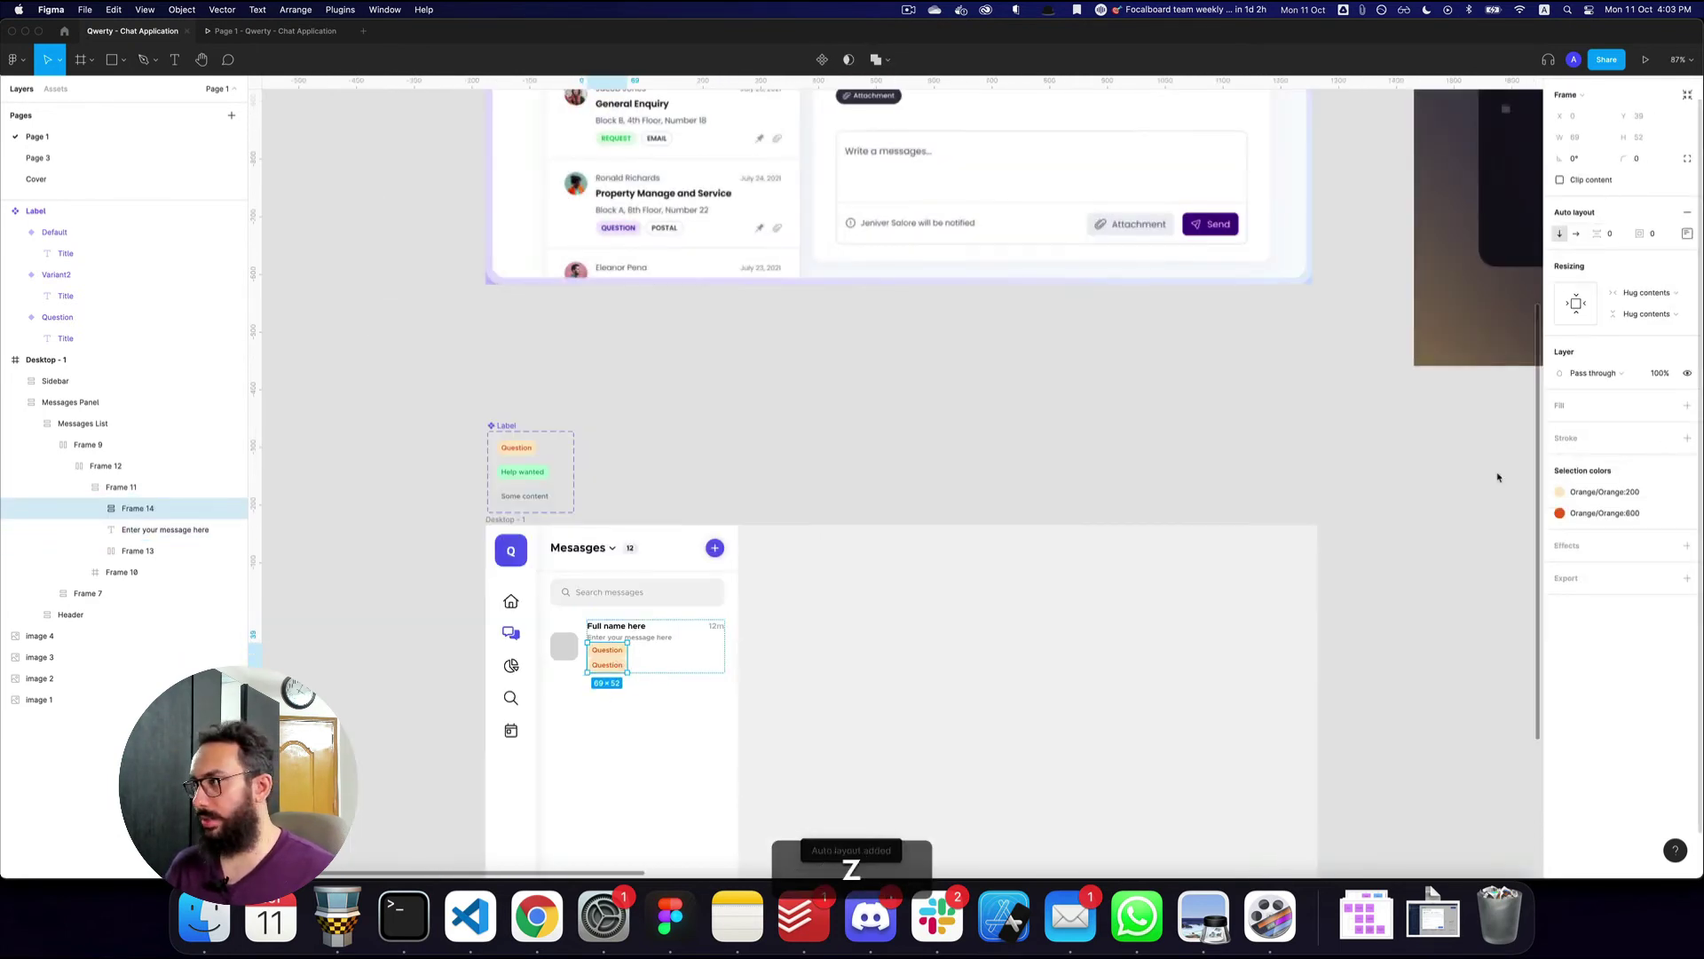
click(760, 689)
click(1576, 234)
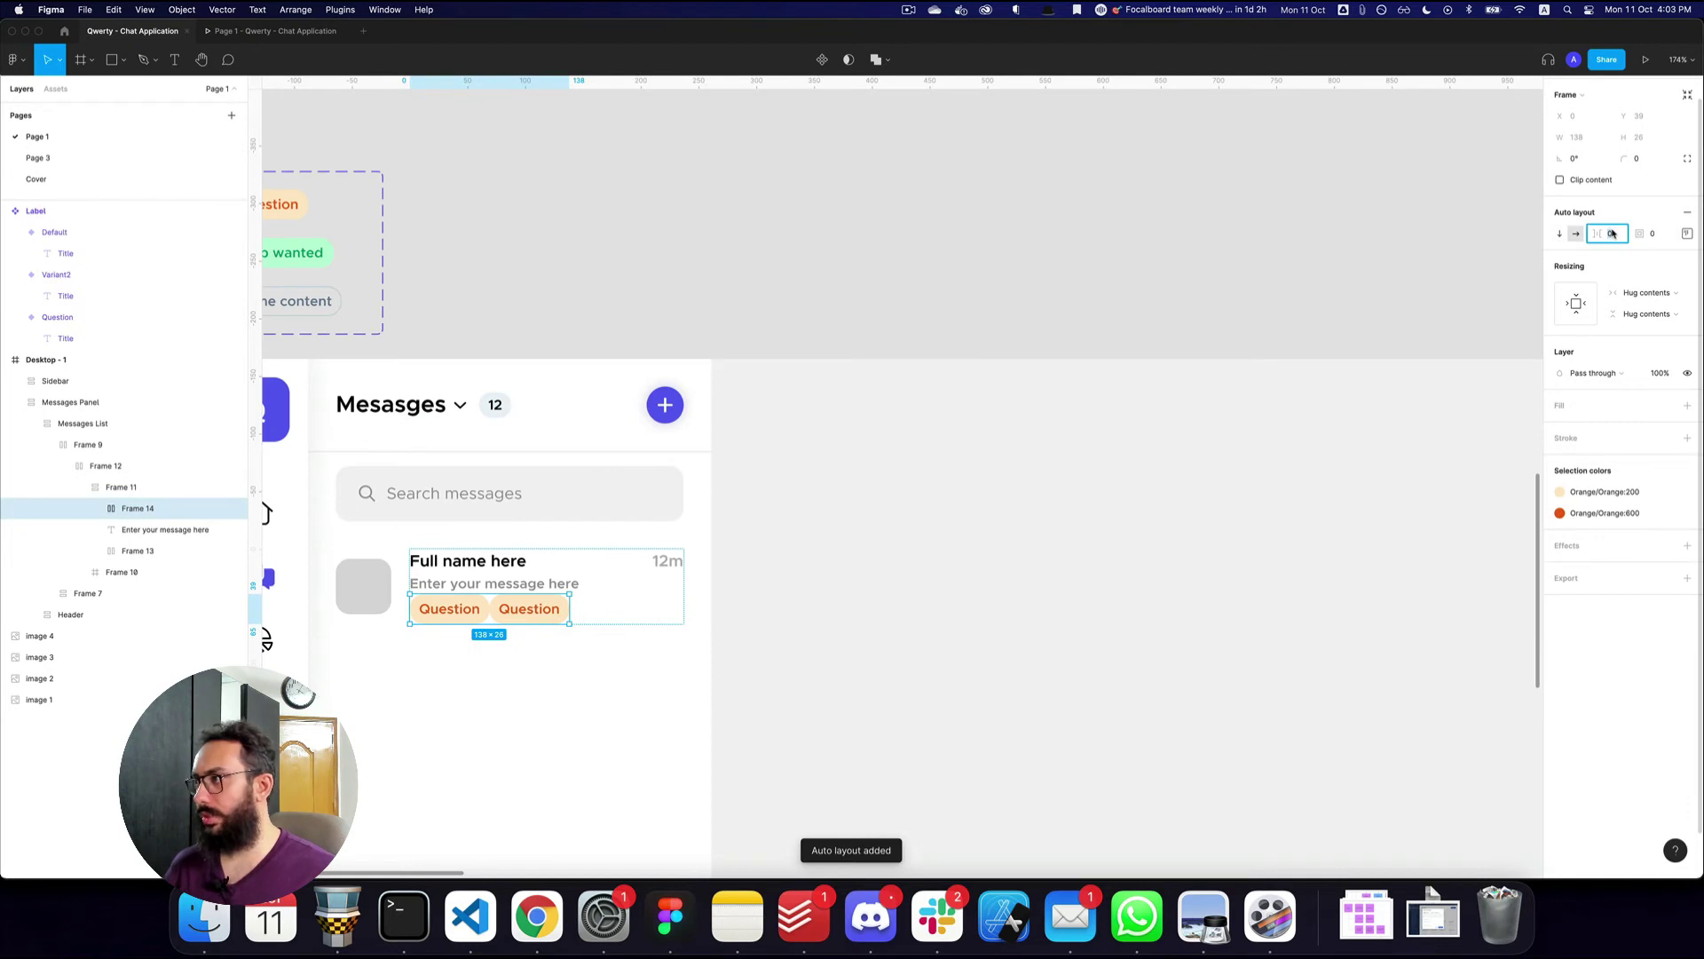
text(12)
key(Return)
click(1616, 233)
text(8)
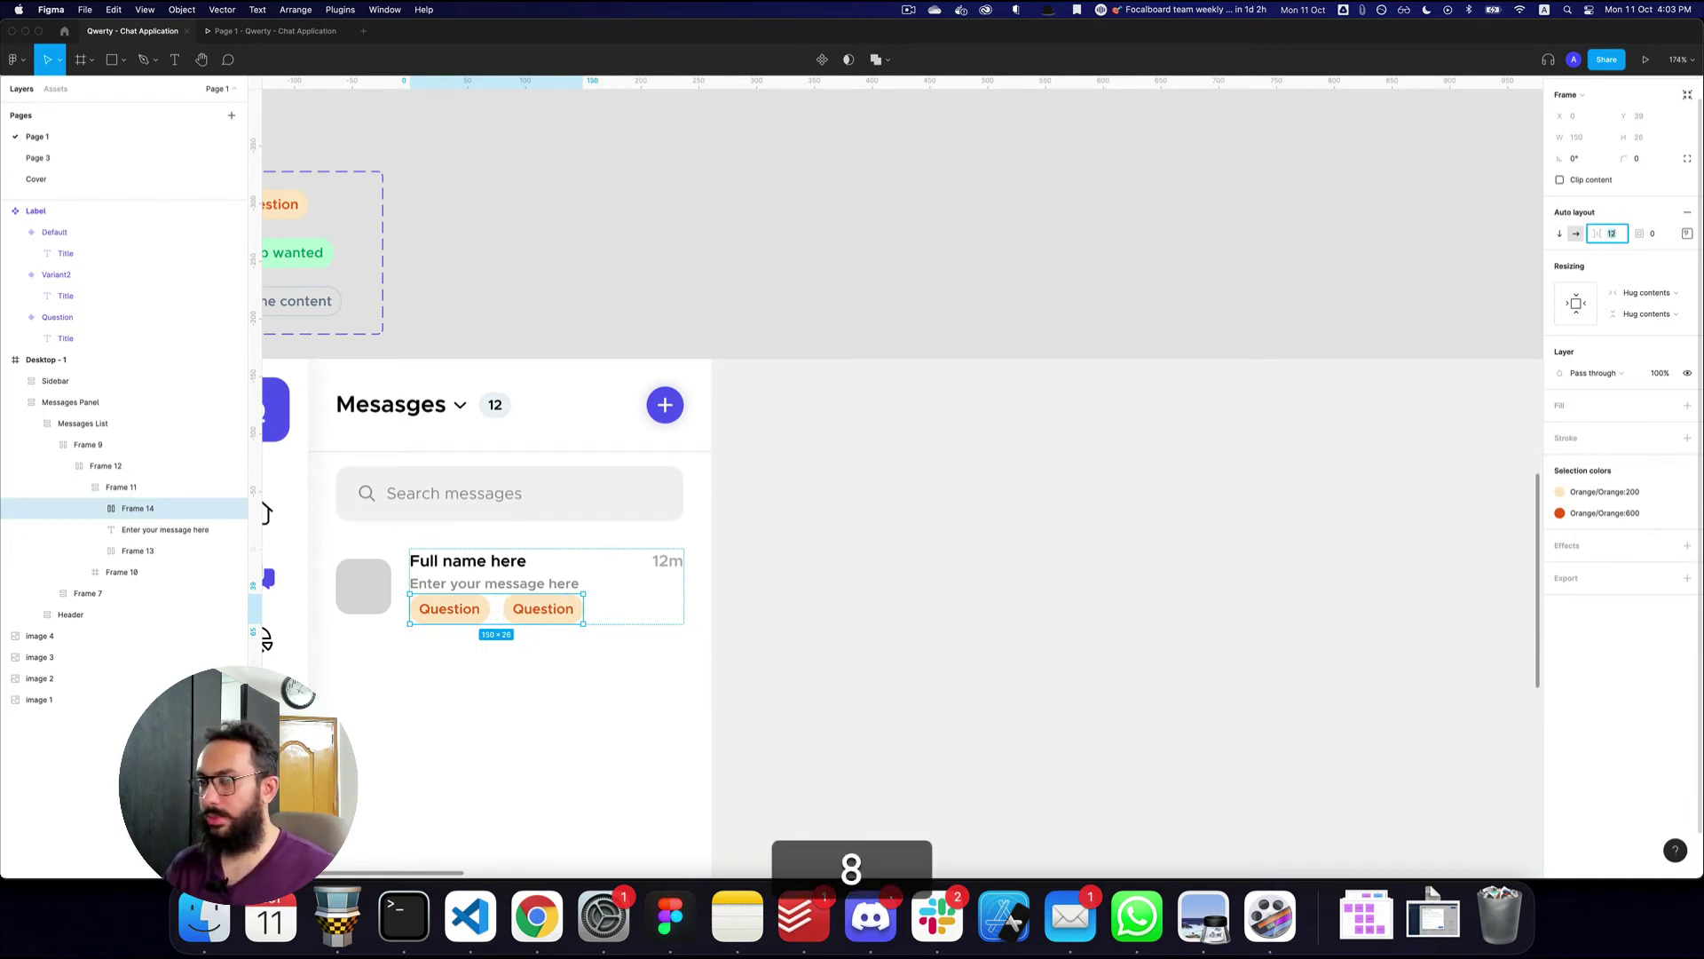
- Select the text of all three Label variants and check the labels' size in the prototype preview
drag(835, 330, 1053, 394)
super+click(480, 272)
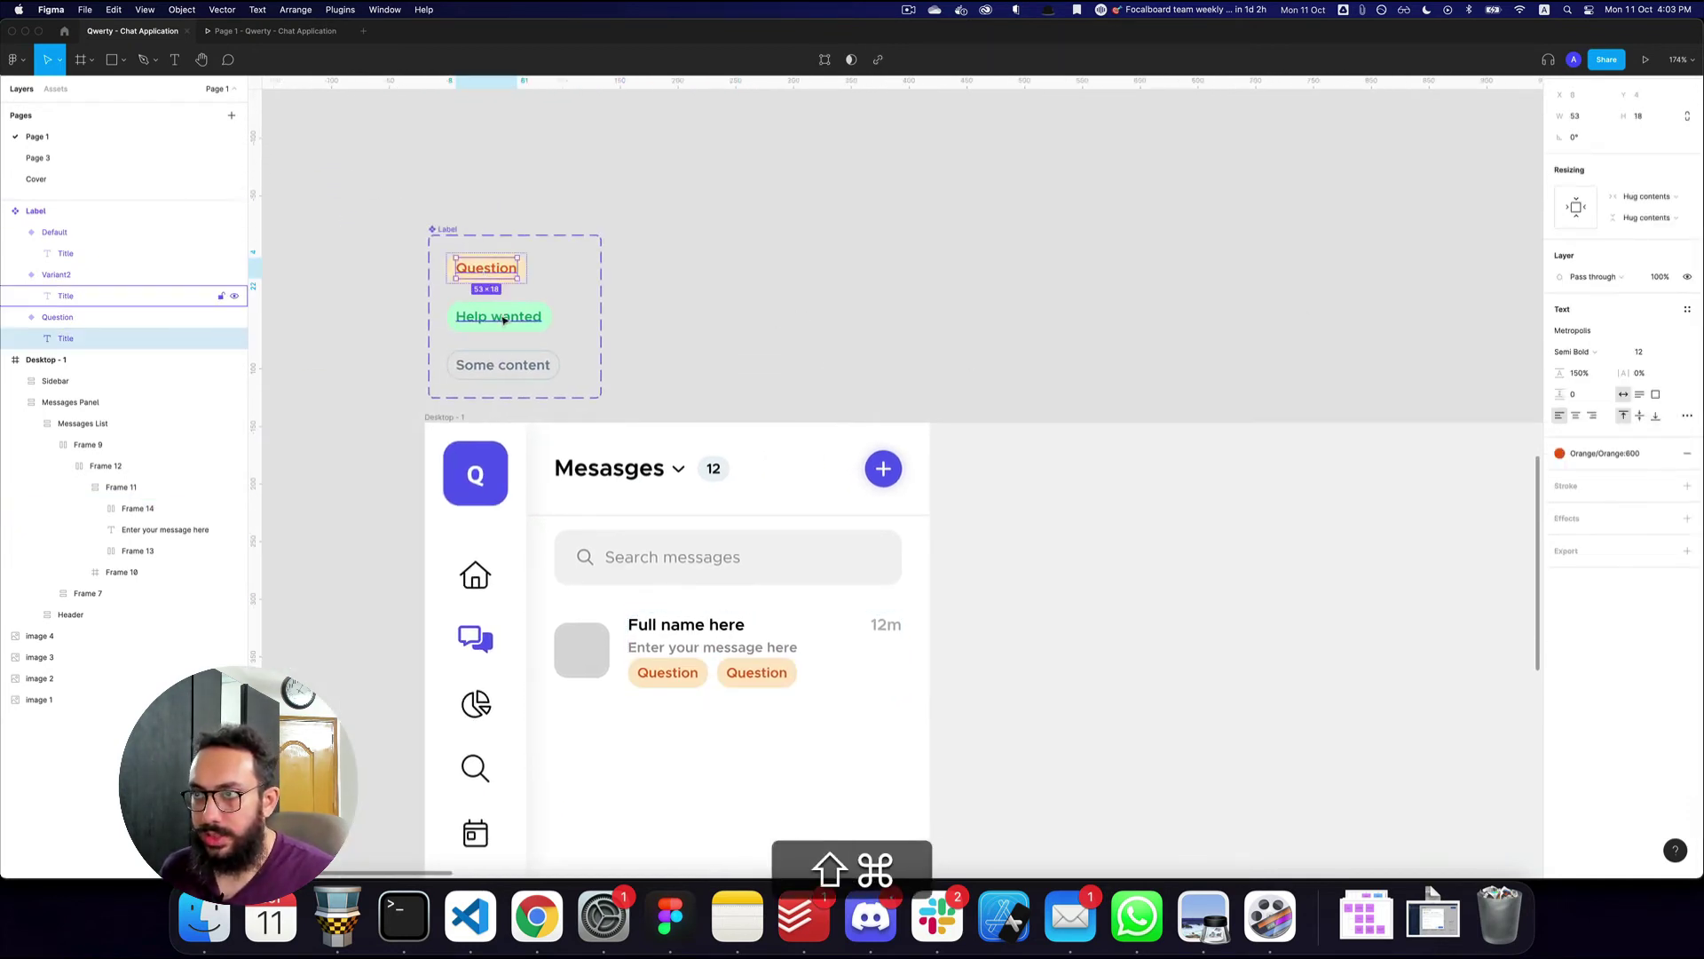
shift+super+click(501, 319)
shift+super+click(513, 364)
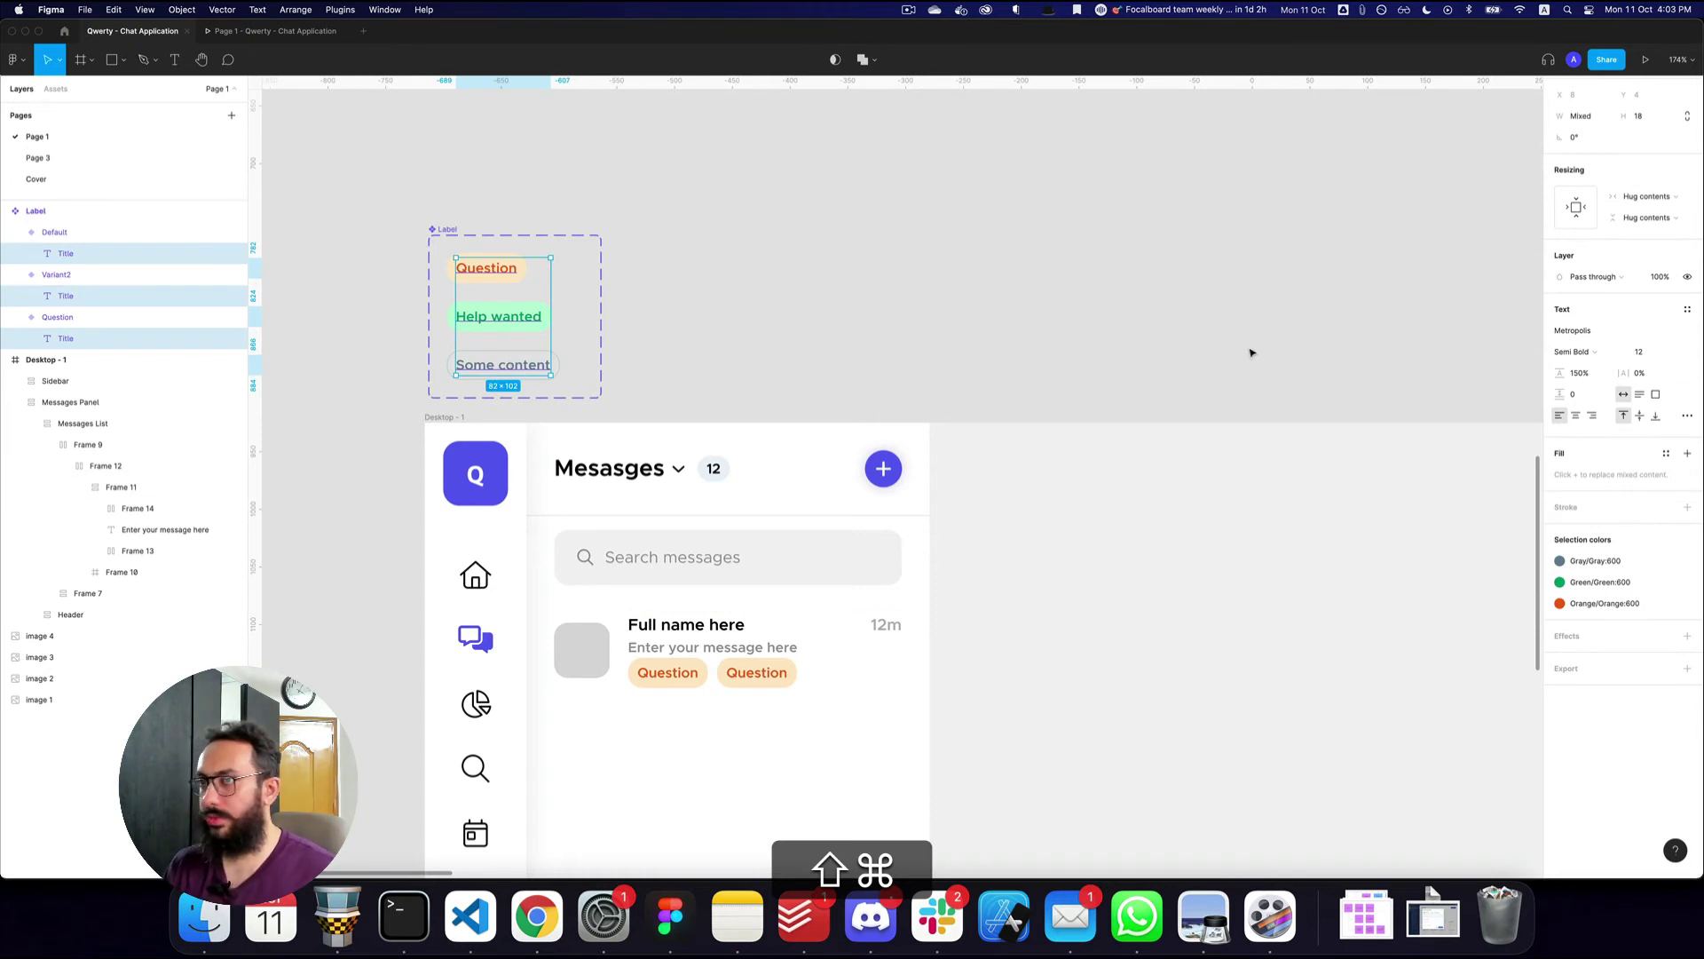
key(super+3)
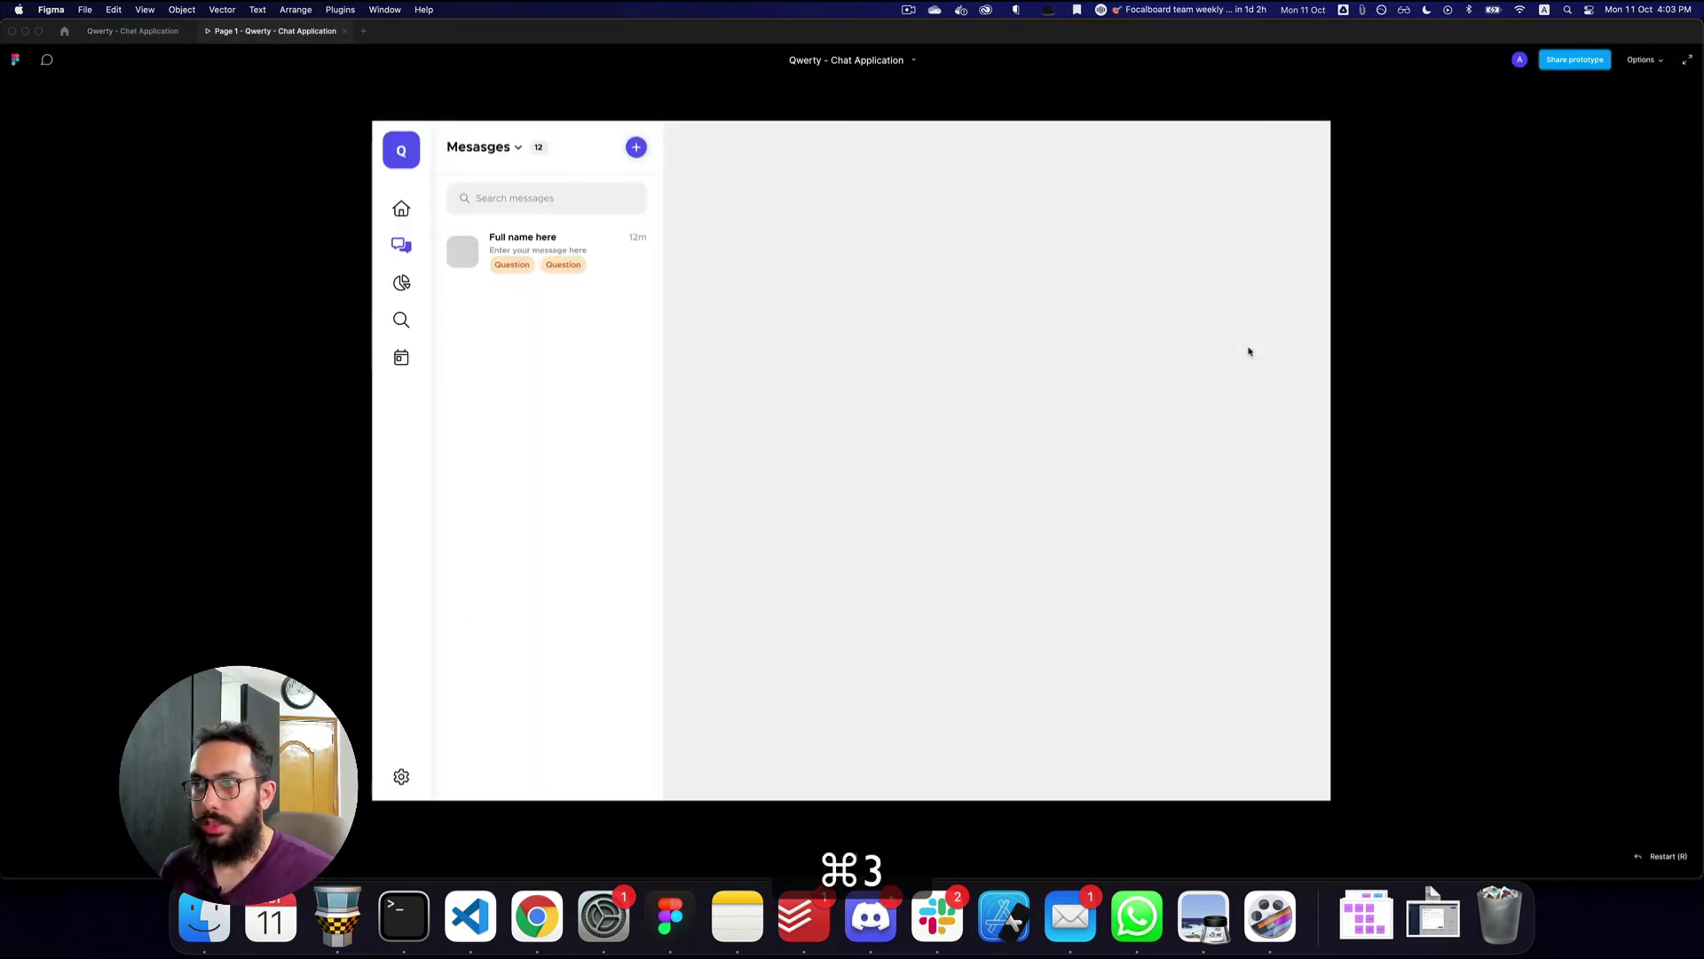
key(super+2)
click(765, 293)
- Set the top and bottom padding of all three Label variants to 2 and check the result in the prototype preview
click(482, 275)
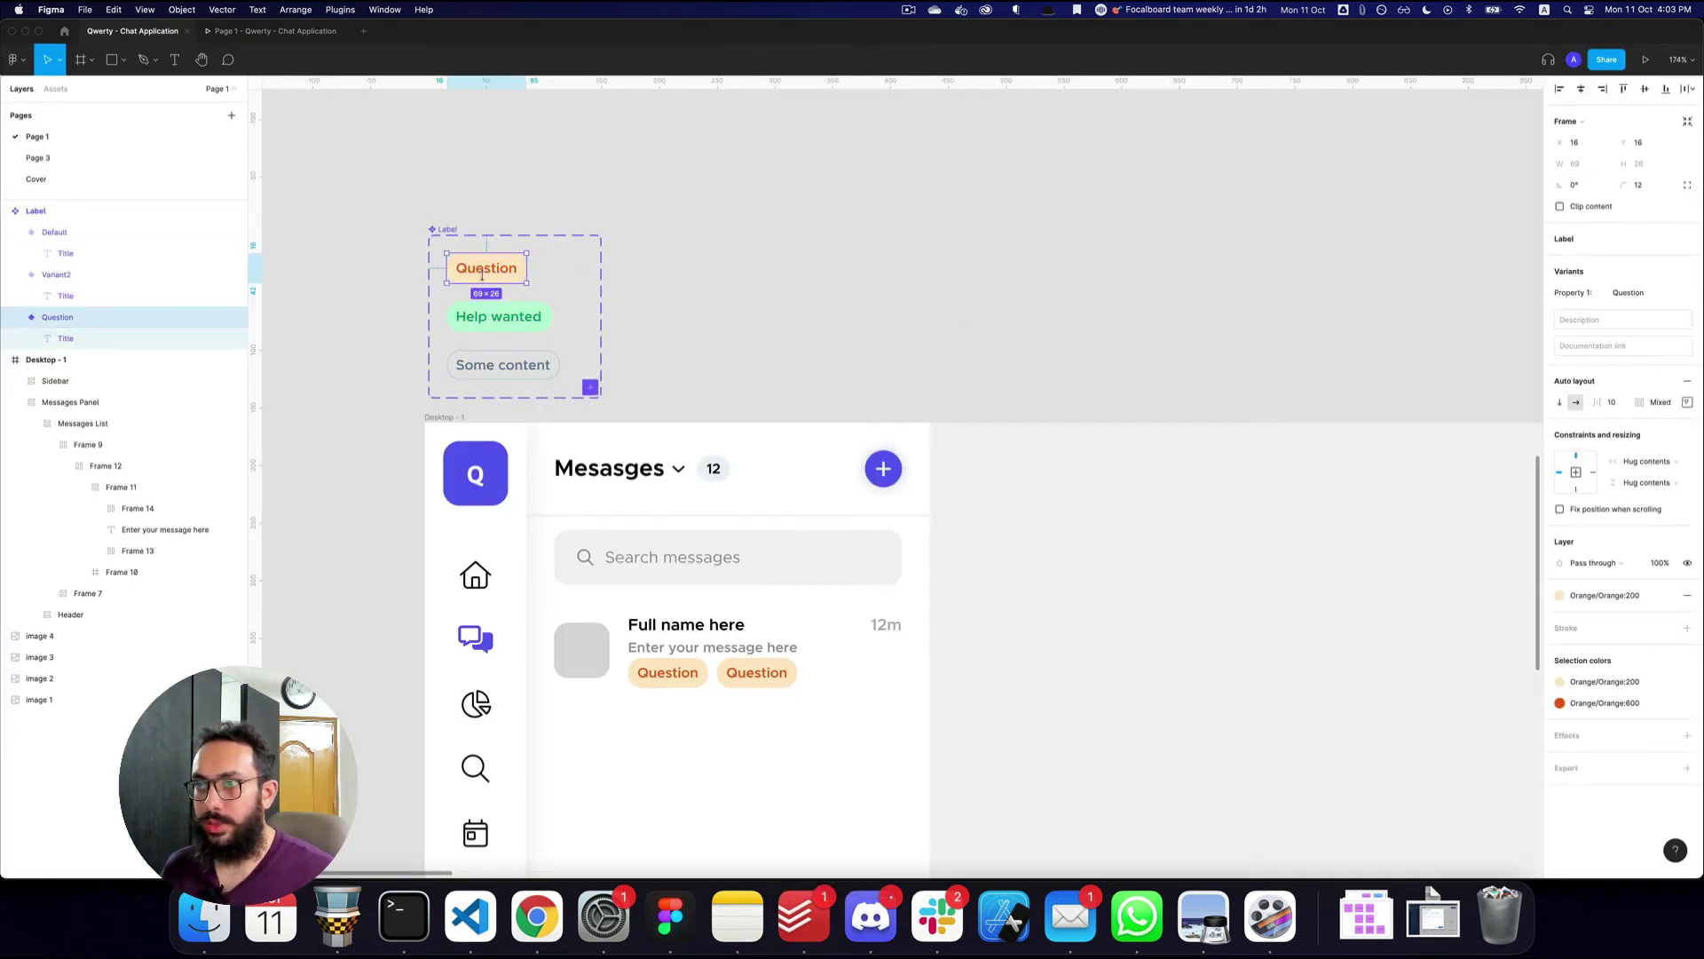
shift+click(503, 317)
shift+click(531, 363)
click(1687, 424)
text(2)
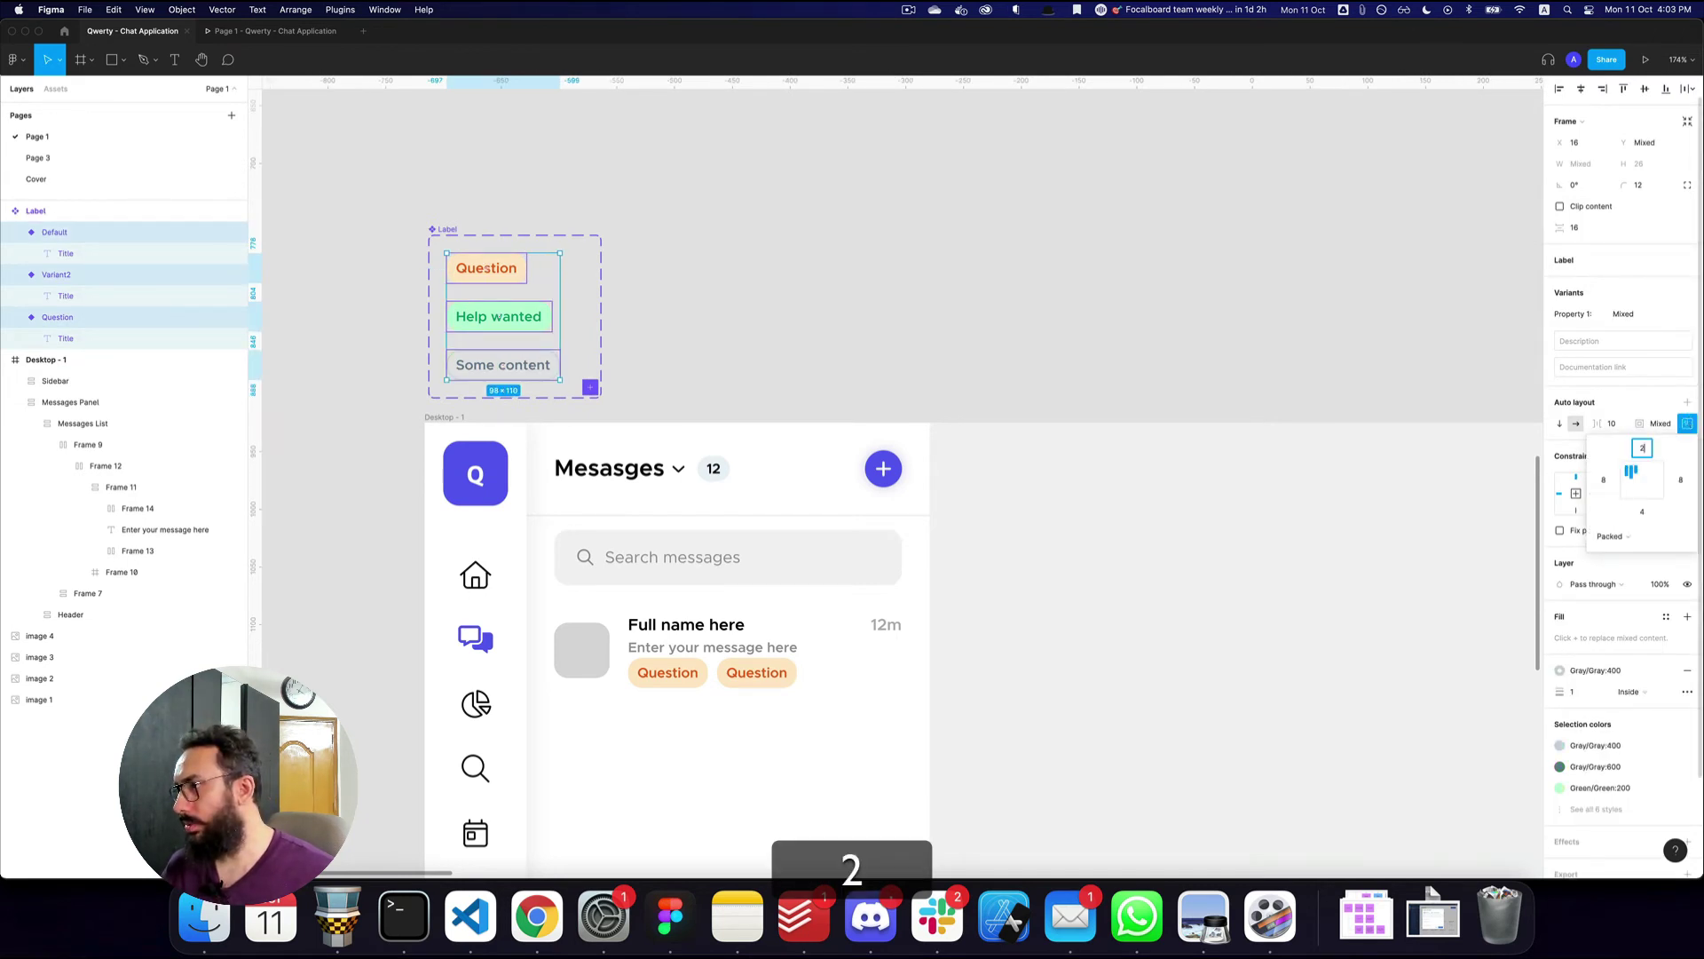
key(Tab)
text(2)
key(super+3)
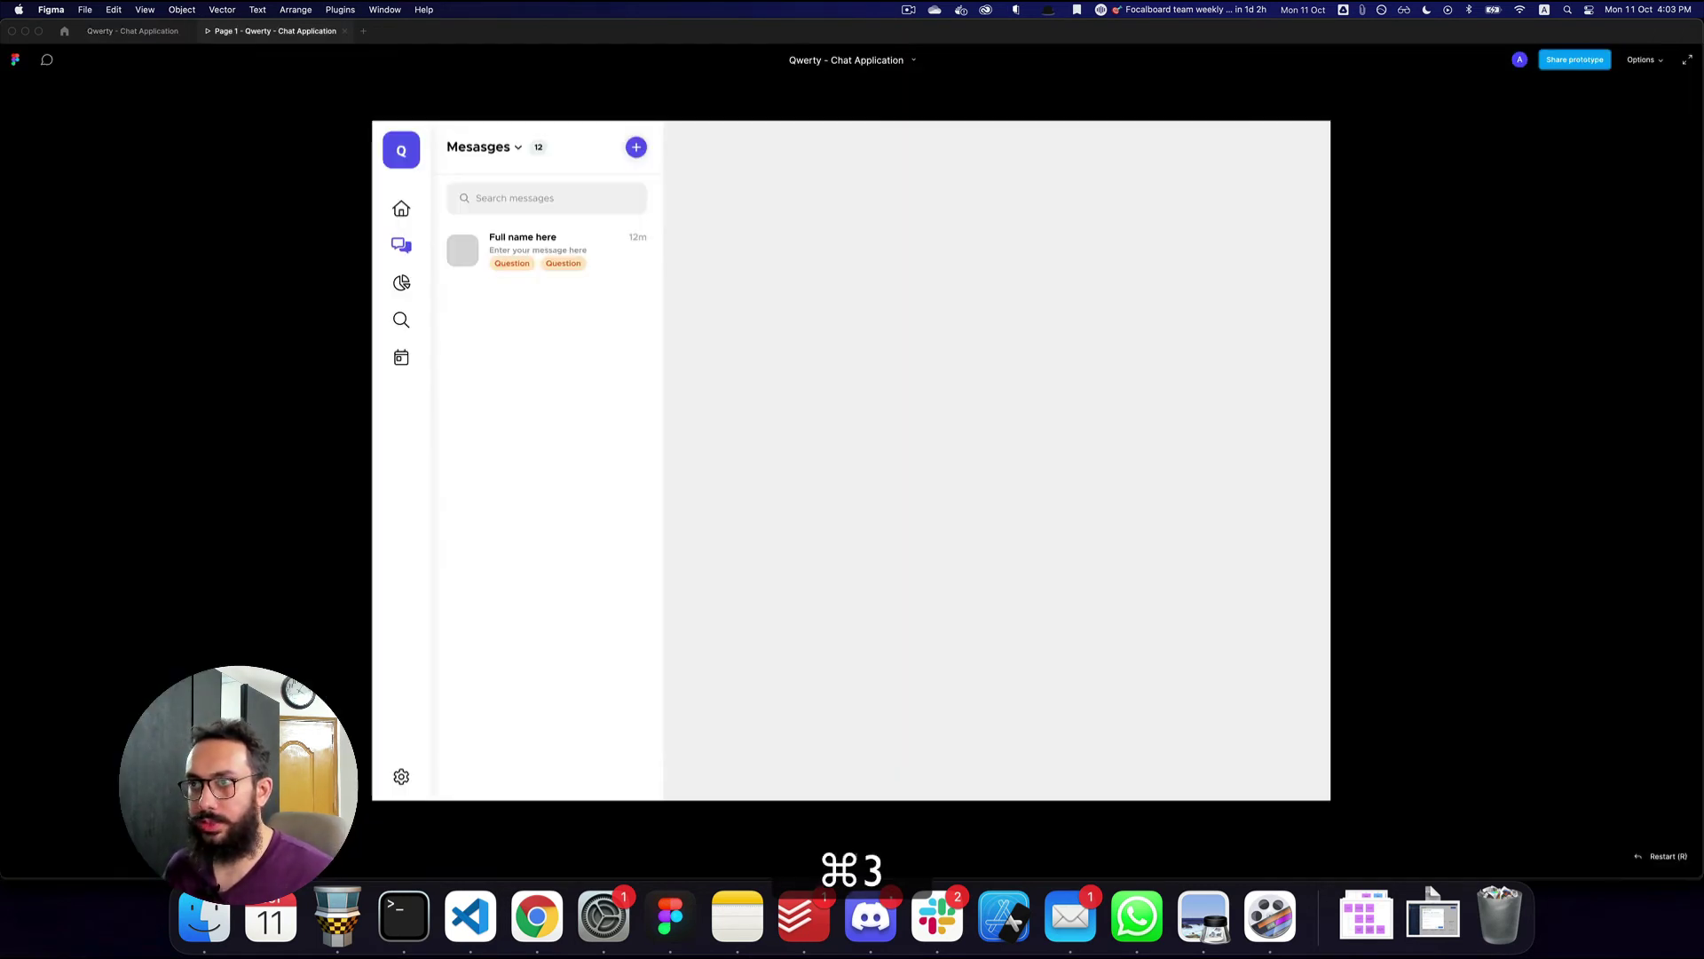
key(super+2)
- Wrap the full name row and the message text in their own auto layout frame, separate from the labels
scroll(974, 413, down, 3)
scroll(974, 413, right, 2)
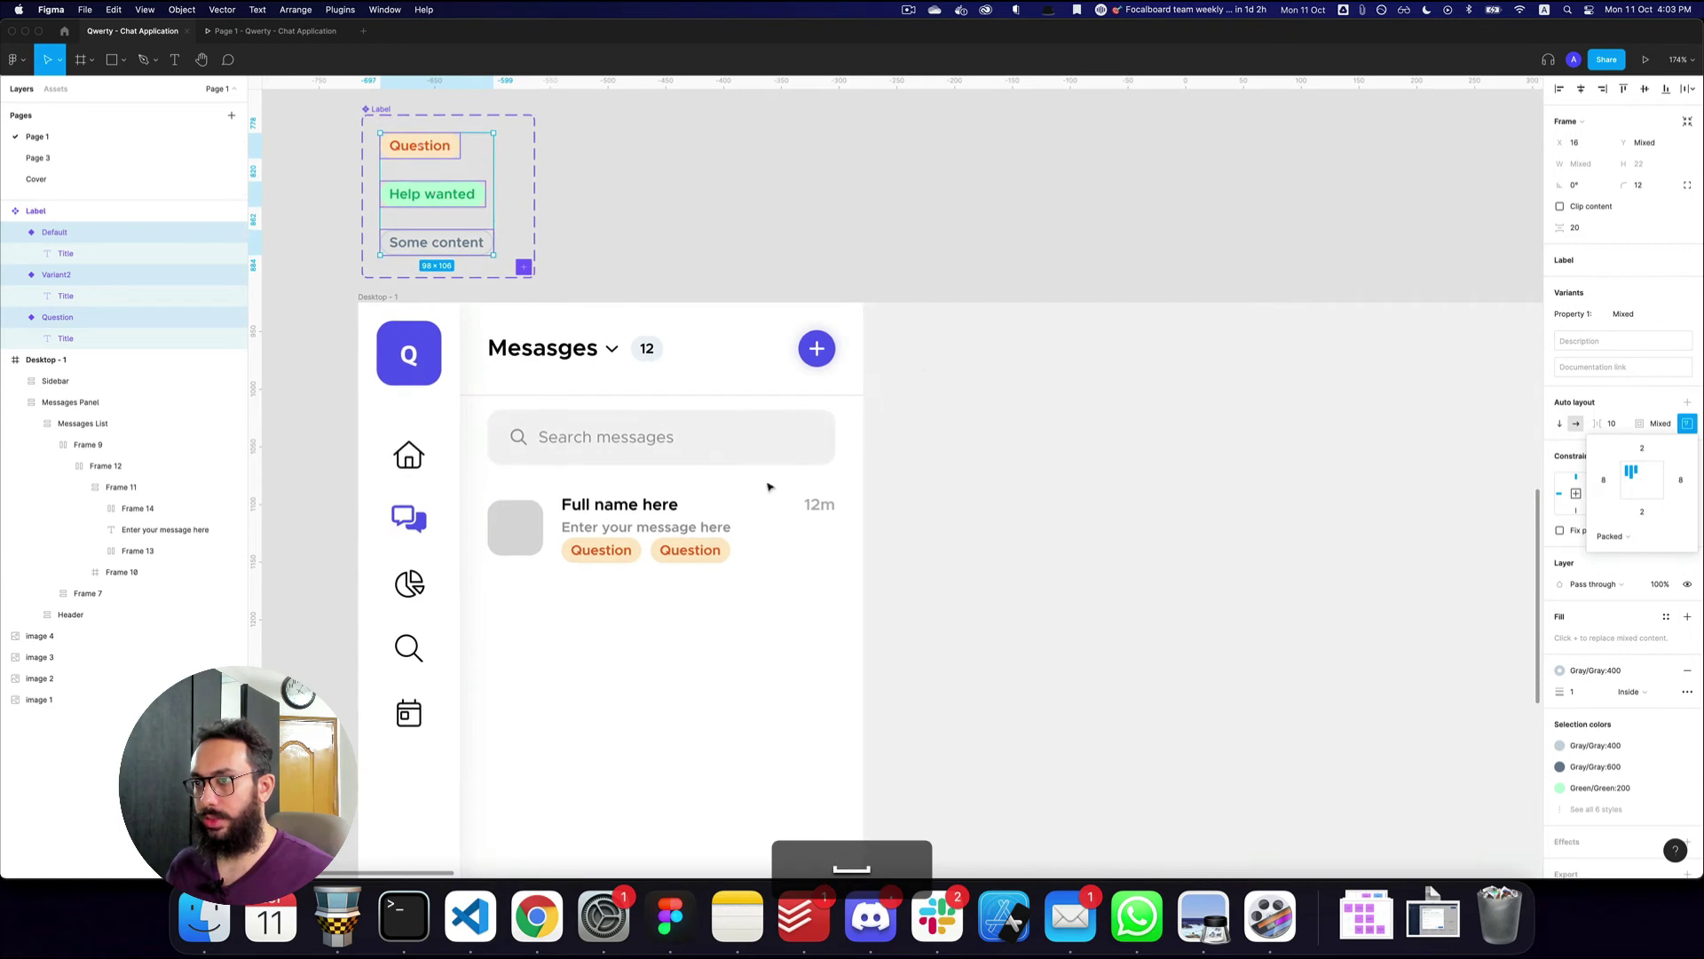
double_click(746, 537)
double_click(710, 529)
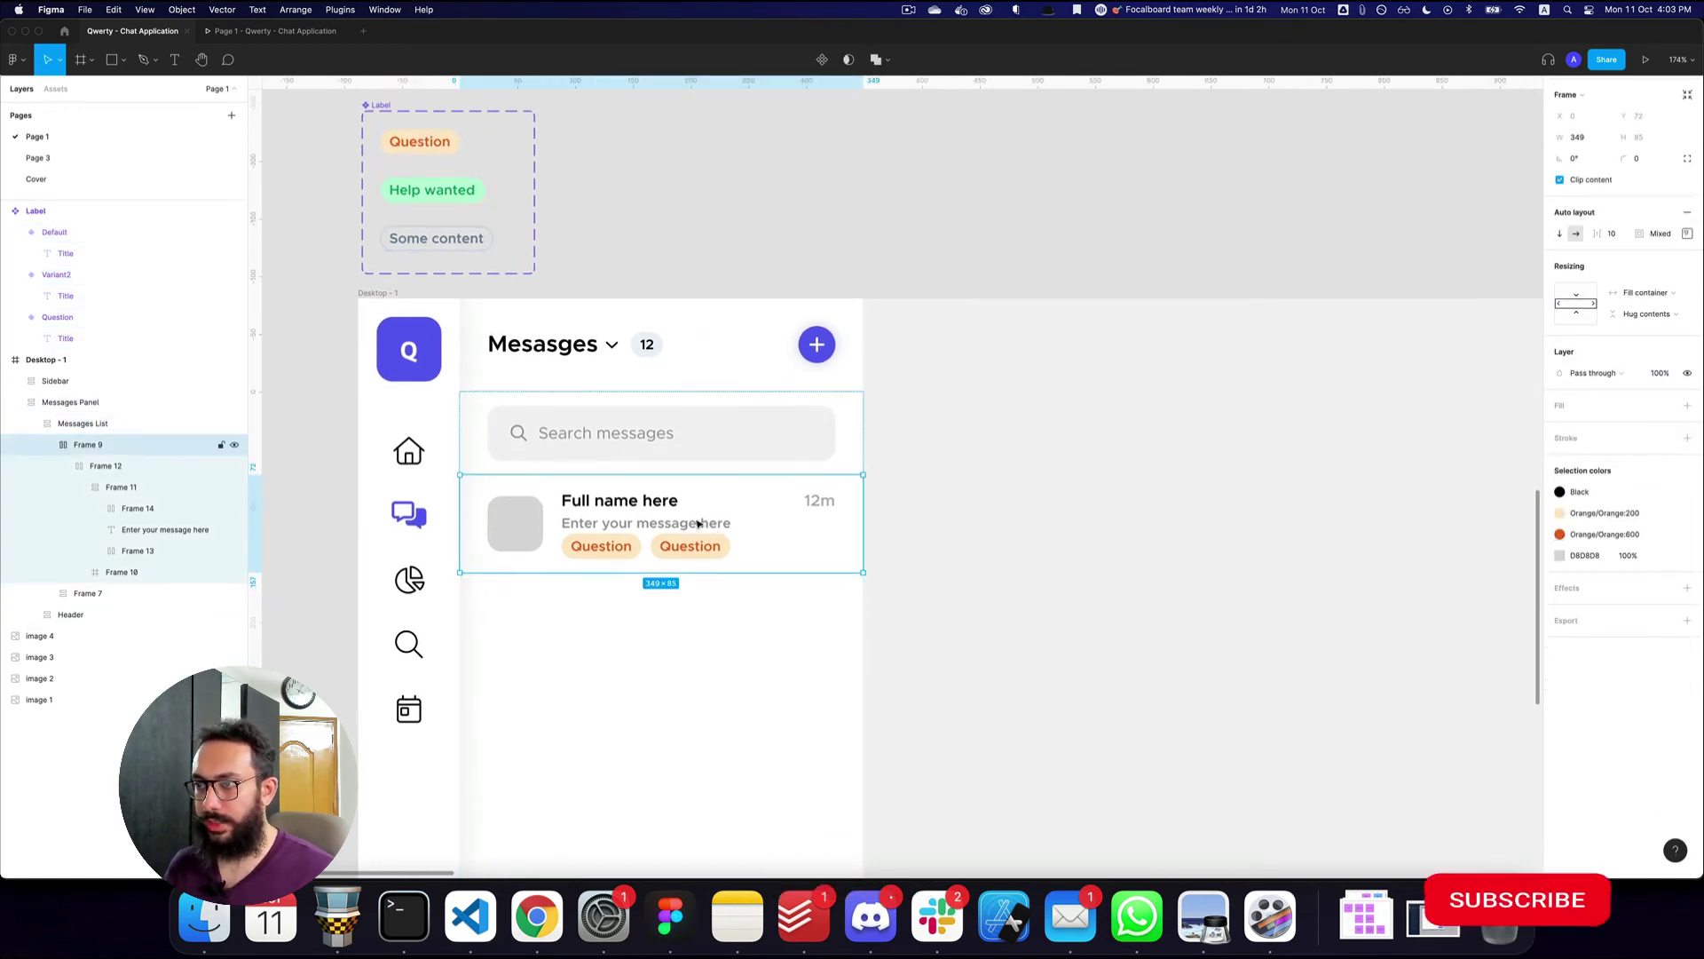
double_click(659, 514)
double_click(665, 520)
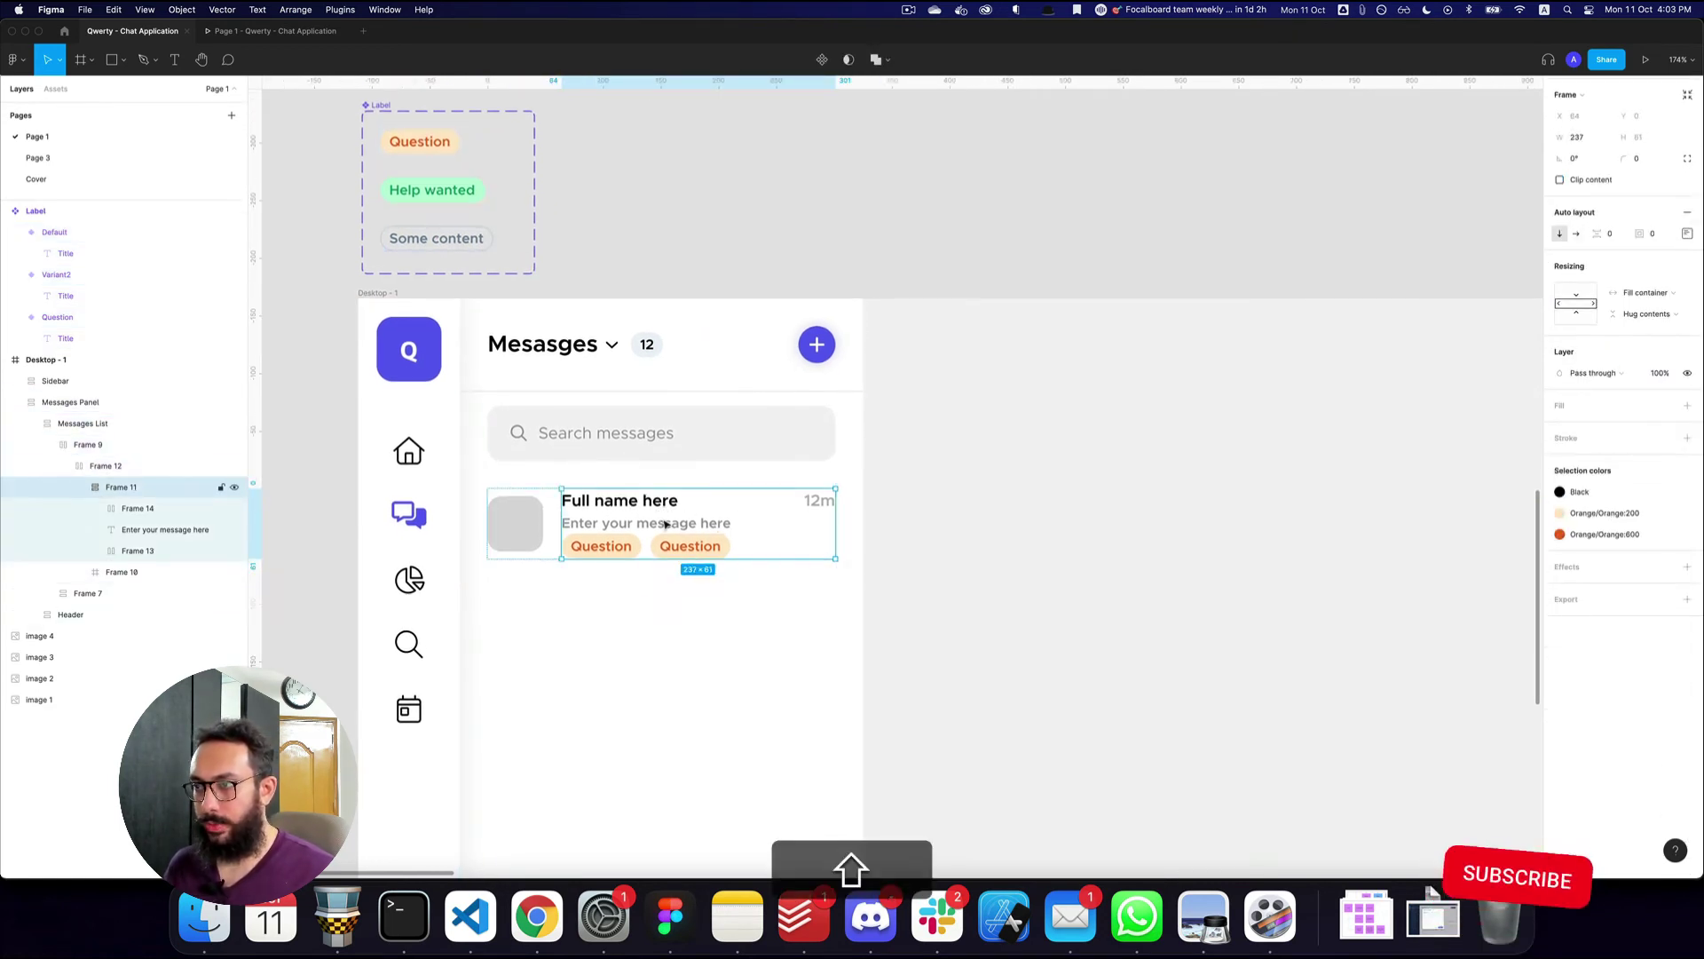
double_click(636, 508)
shift+click(646, 523)
key(shift+a)
key(shift+Return)
key(shift+a)
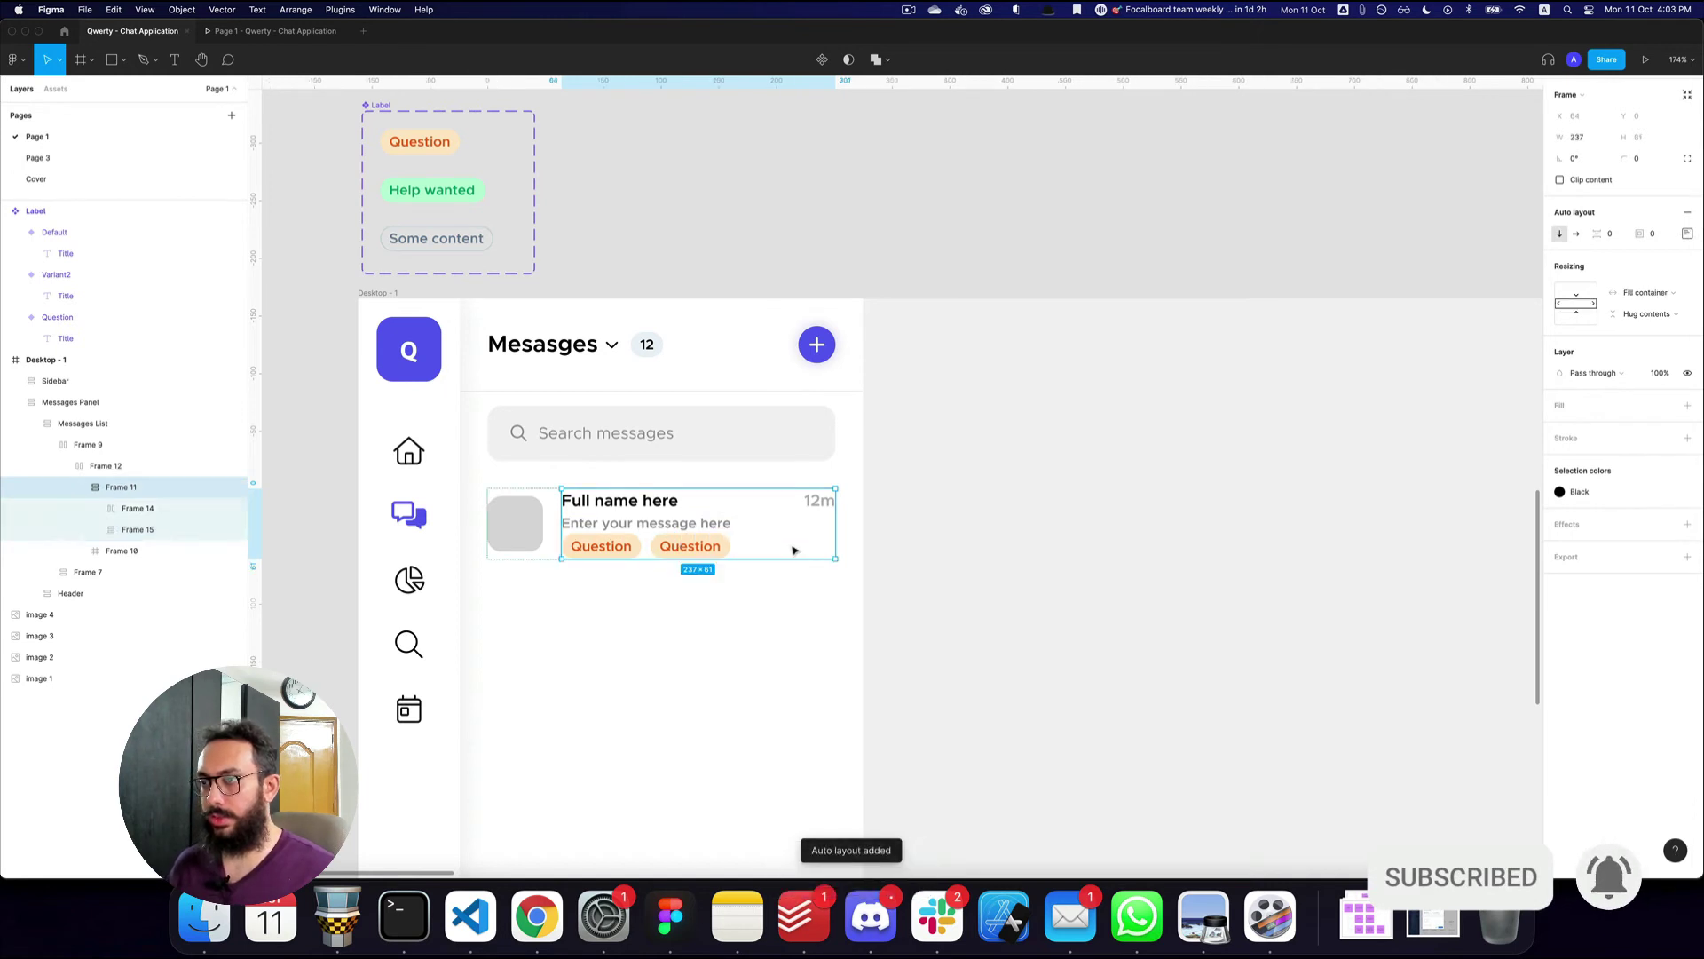
- Set the vertical spacing between the name-and-message block and the labels to 24, and check the row in the prototype preview
click(1628, 236)
text(24)
key(Return)
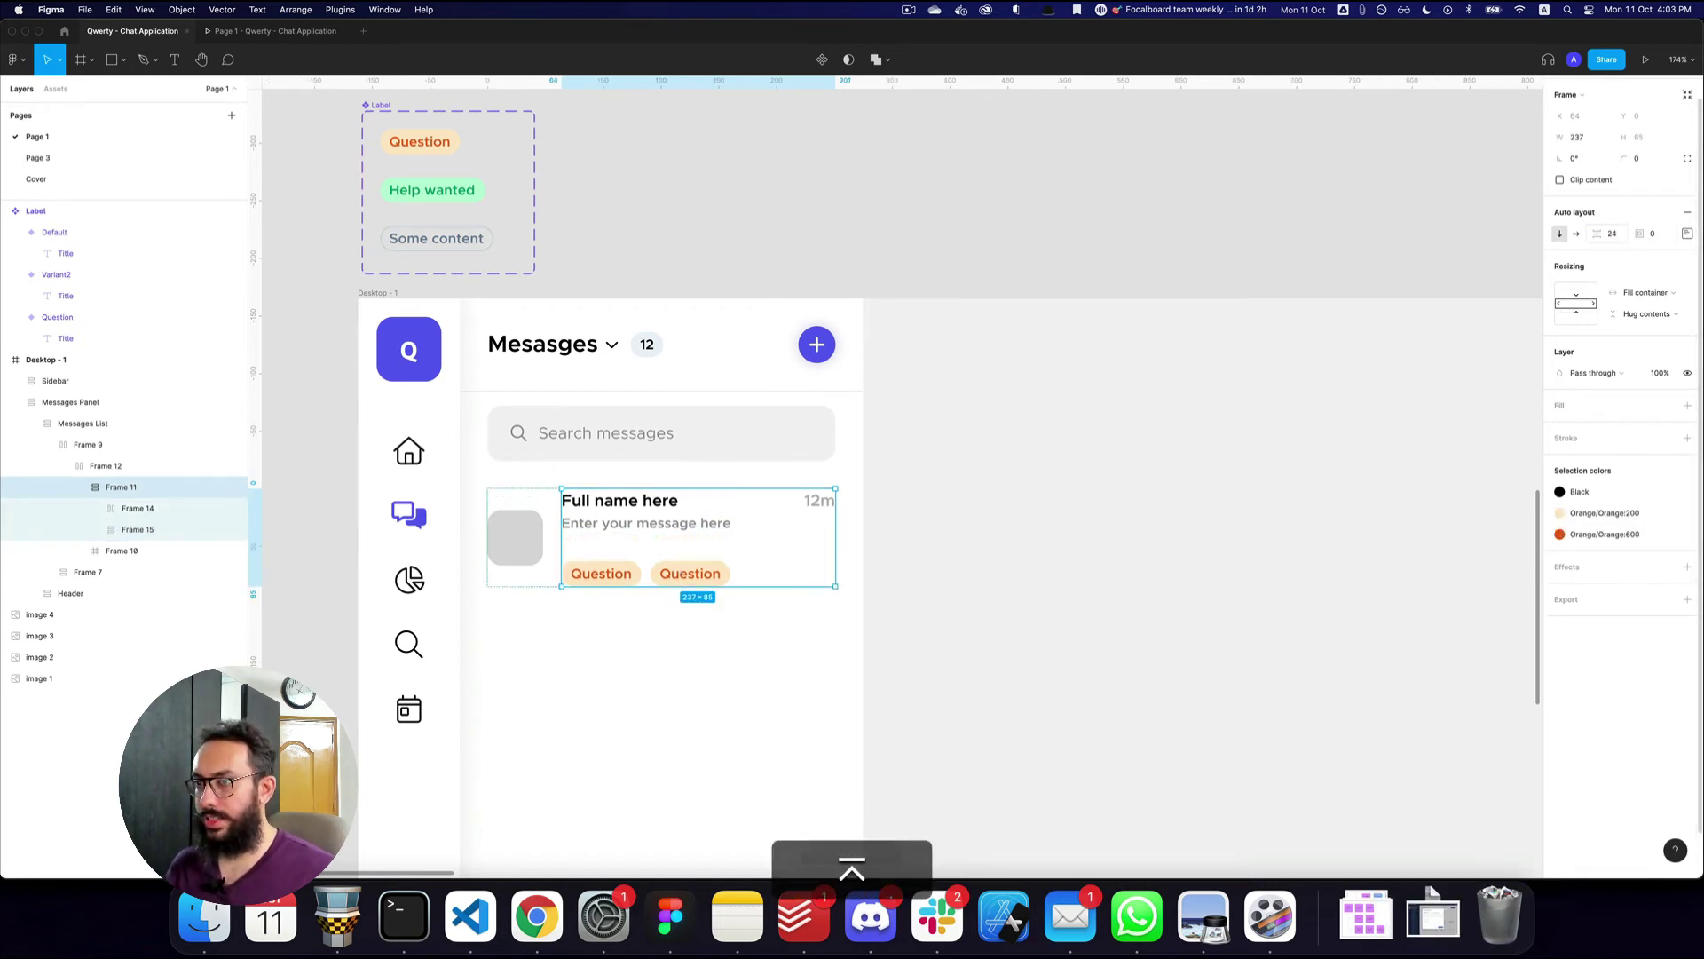
key(super+3)
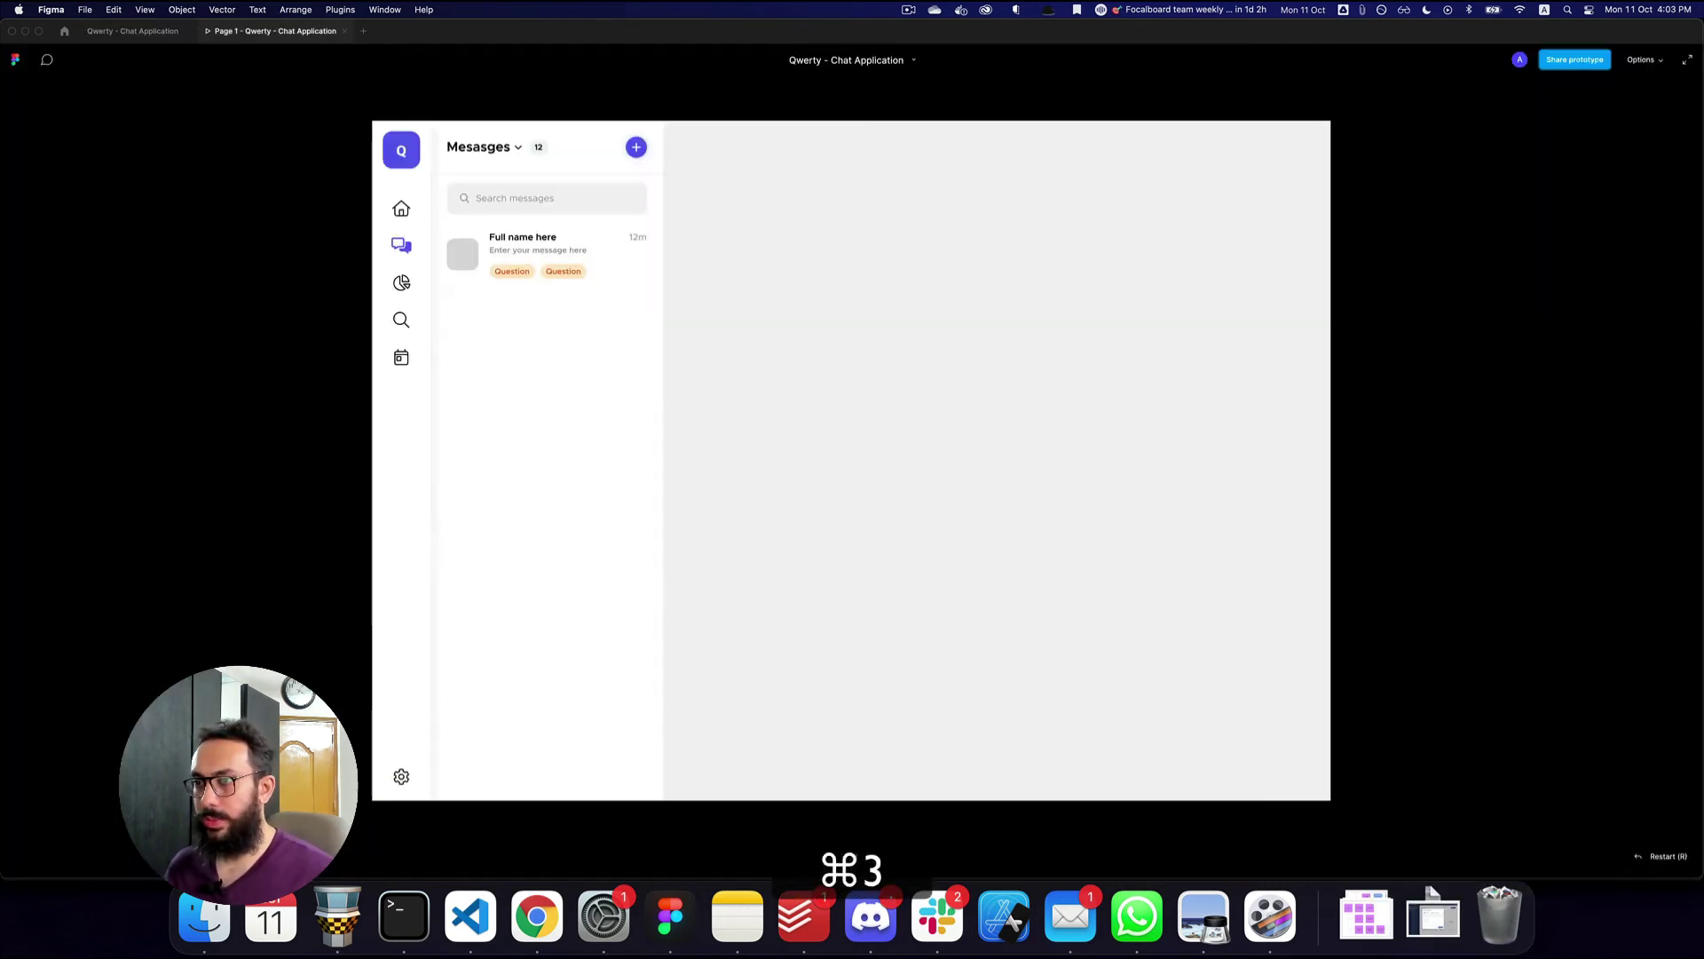
key(super+2)
- Switch the second label in the message row to the green Variant2 variant
click(613, 552)
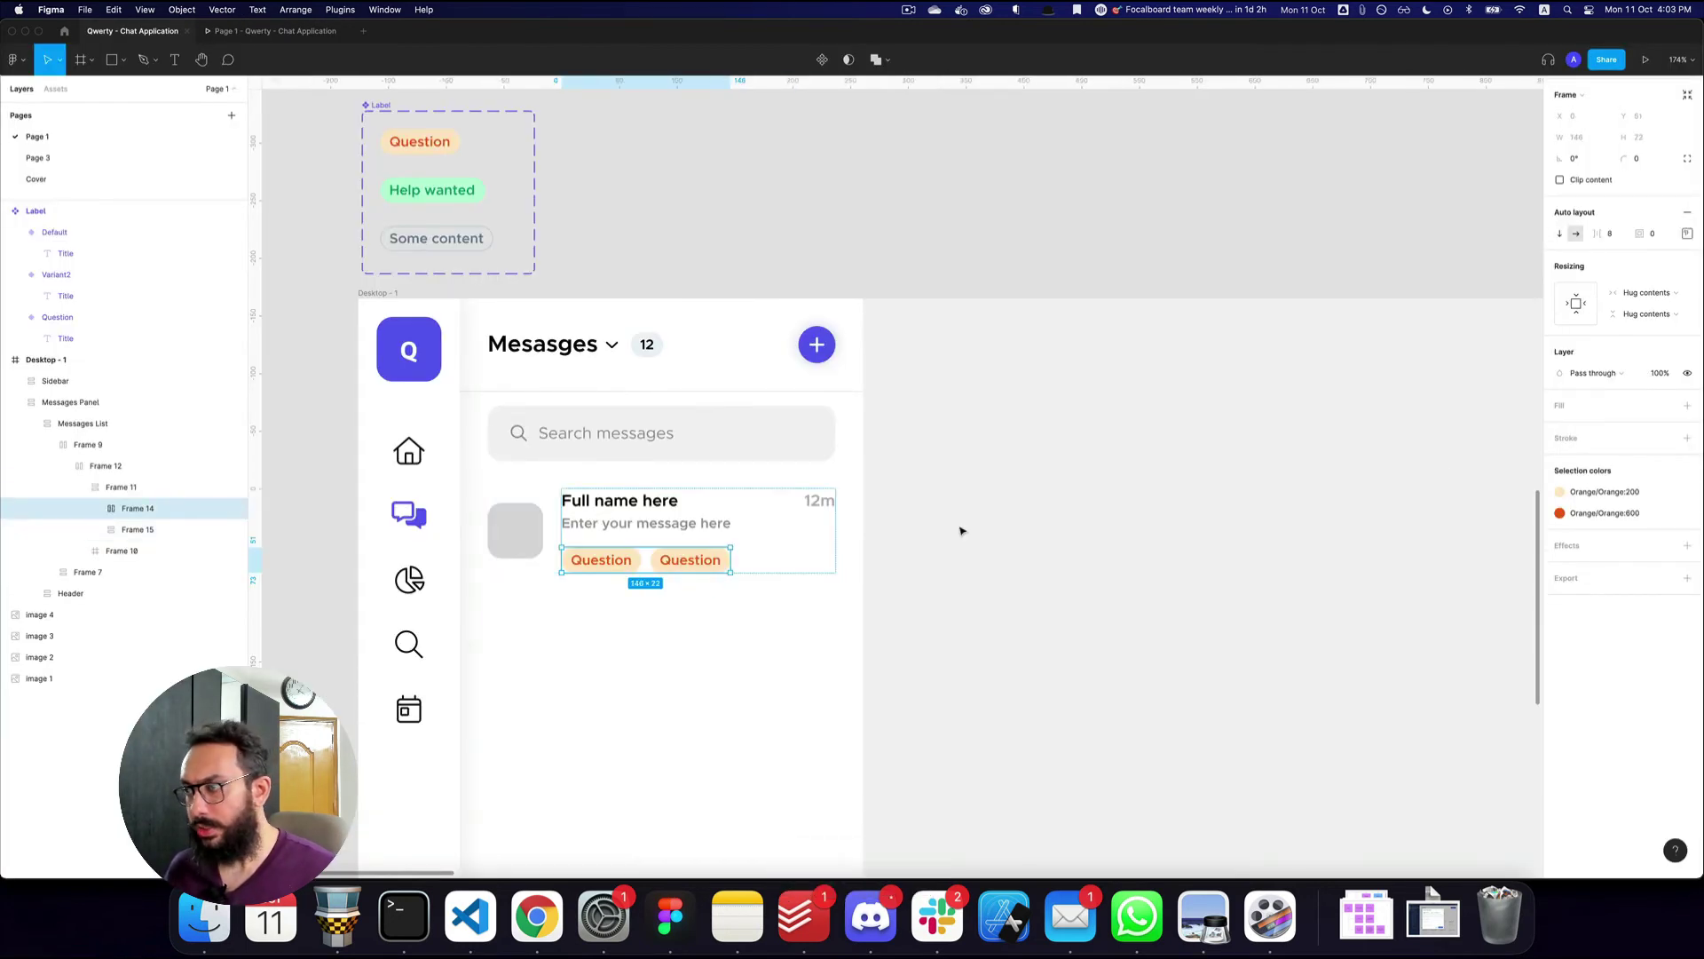
click(689, 558)
click(1629, 315)
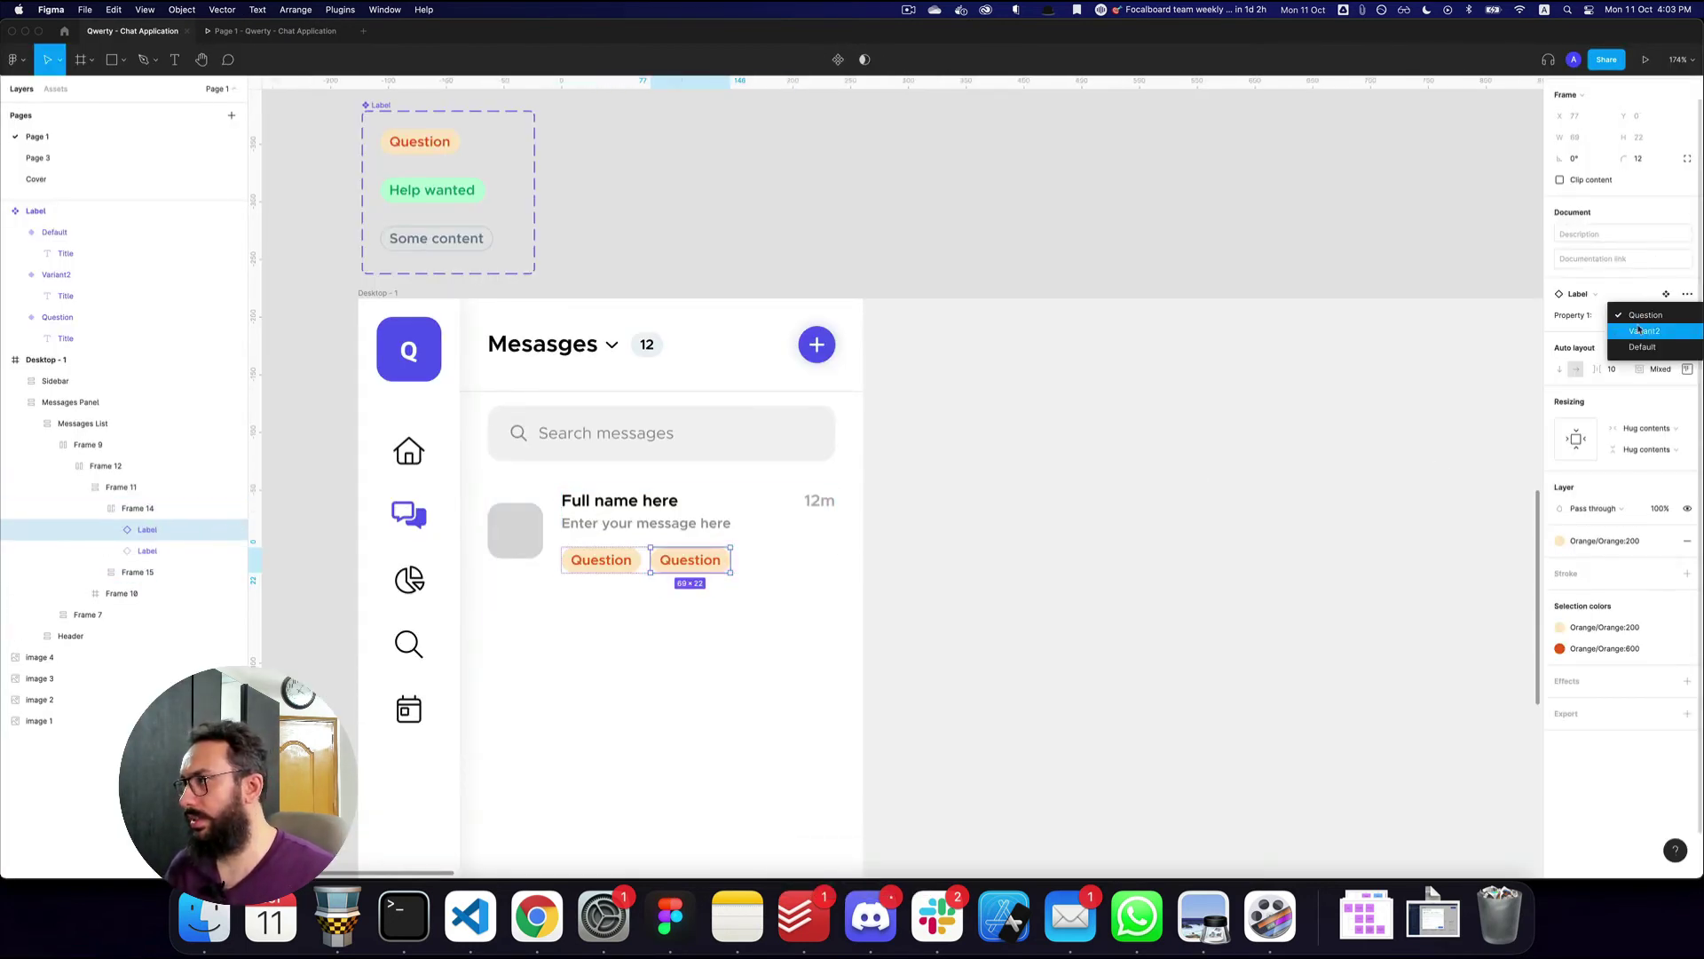
click(1639, 336)
- Set the Property 1 value of the green variant in the Label component set to "Help Wanted"
click(430, 189)
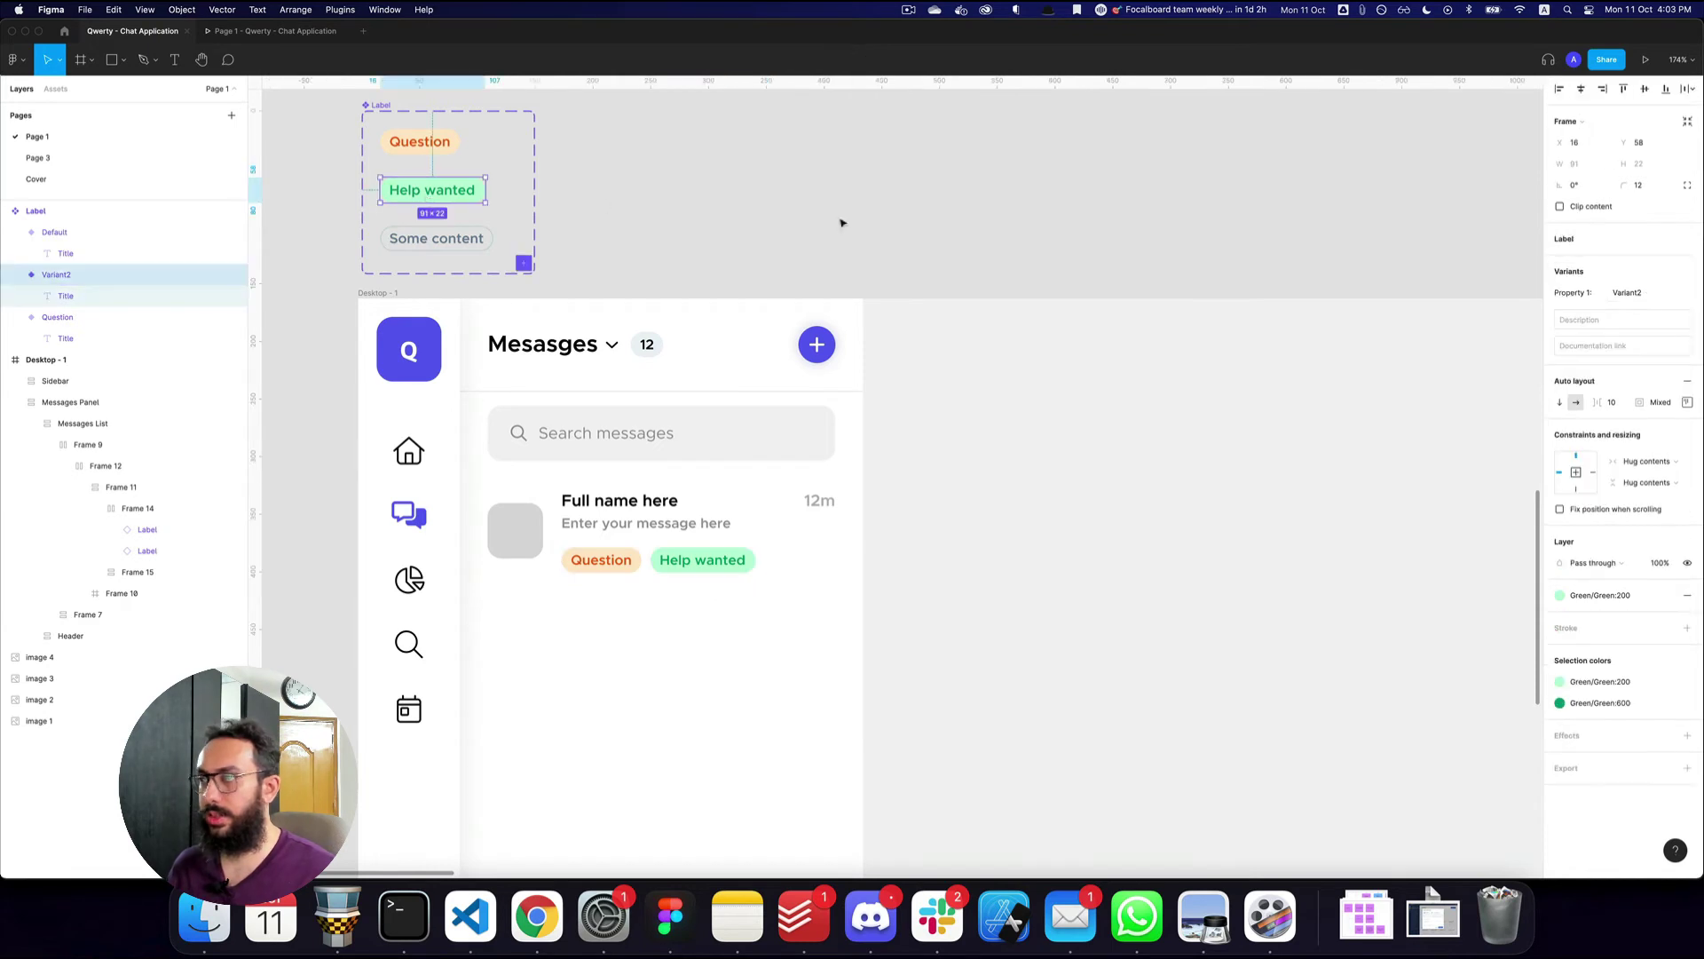
click(1650, 297)
text(Help Wanted)
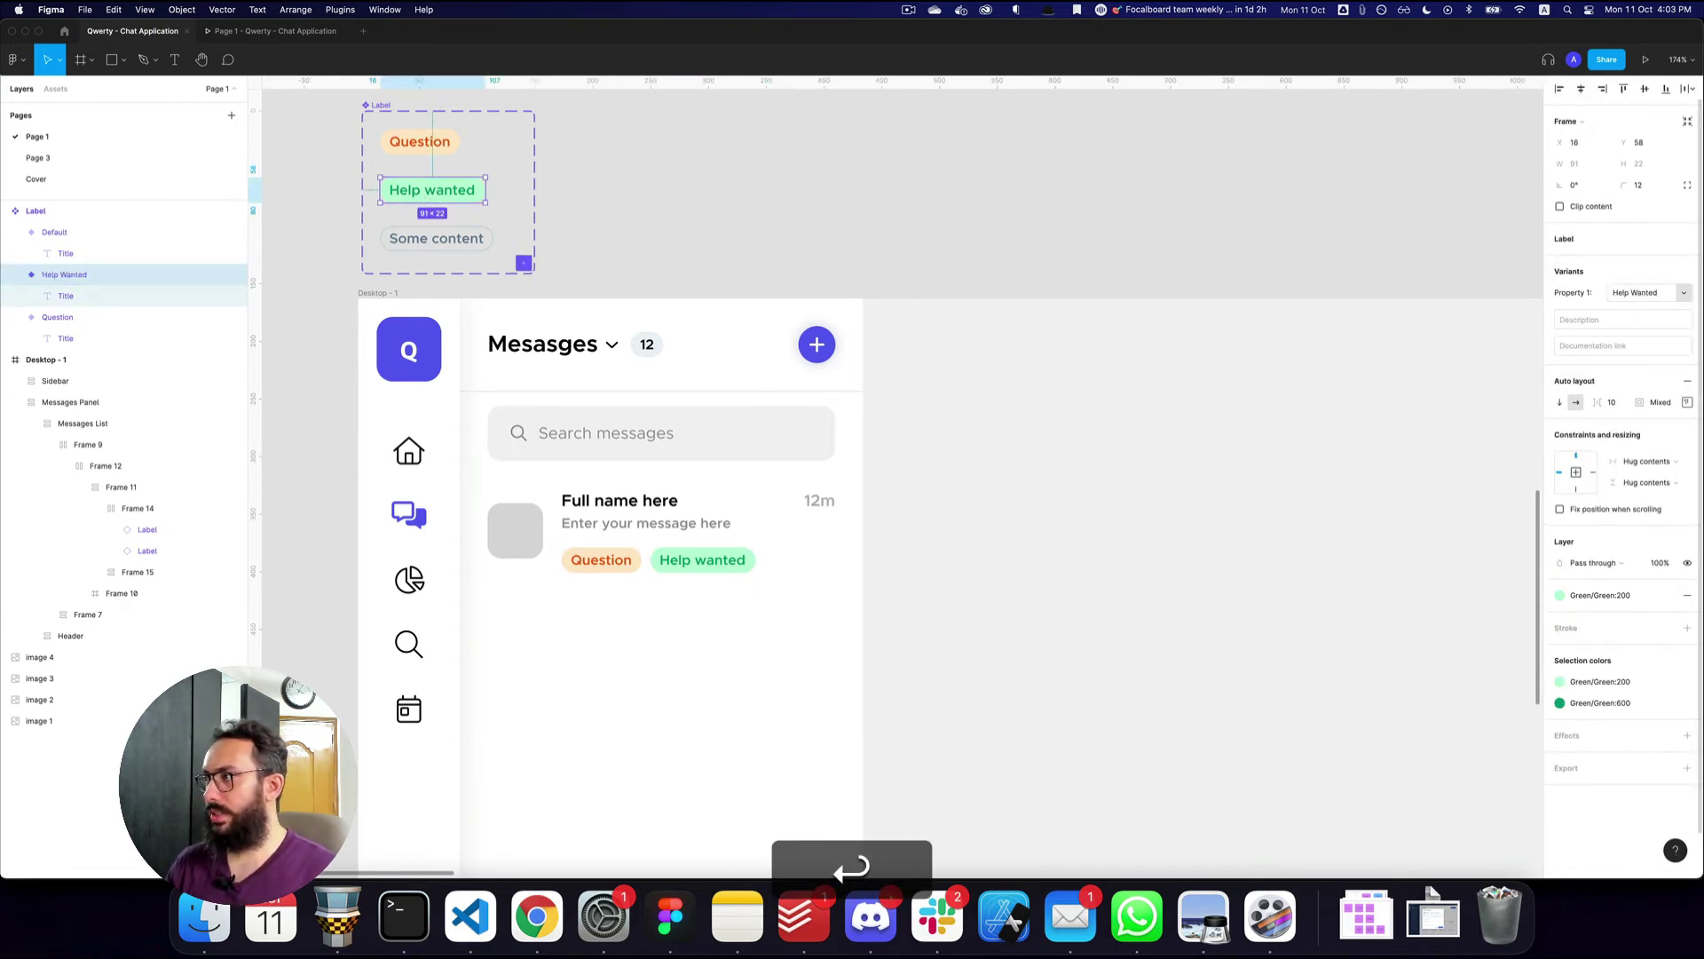
- Align the message row's avatar and text content to the top left of their auto layout frame
click(522, 528)
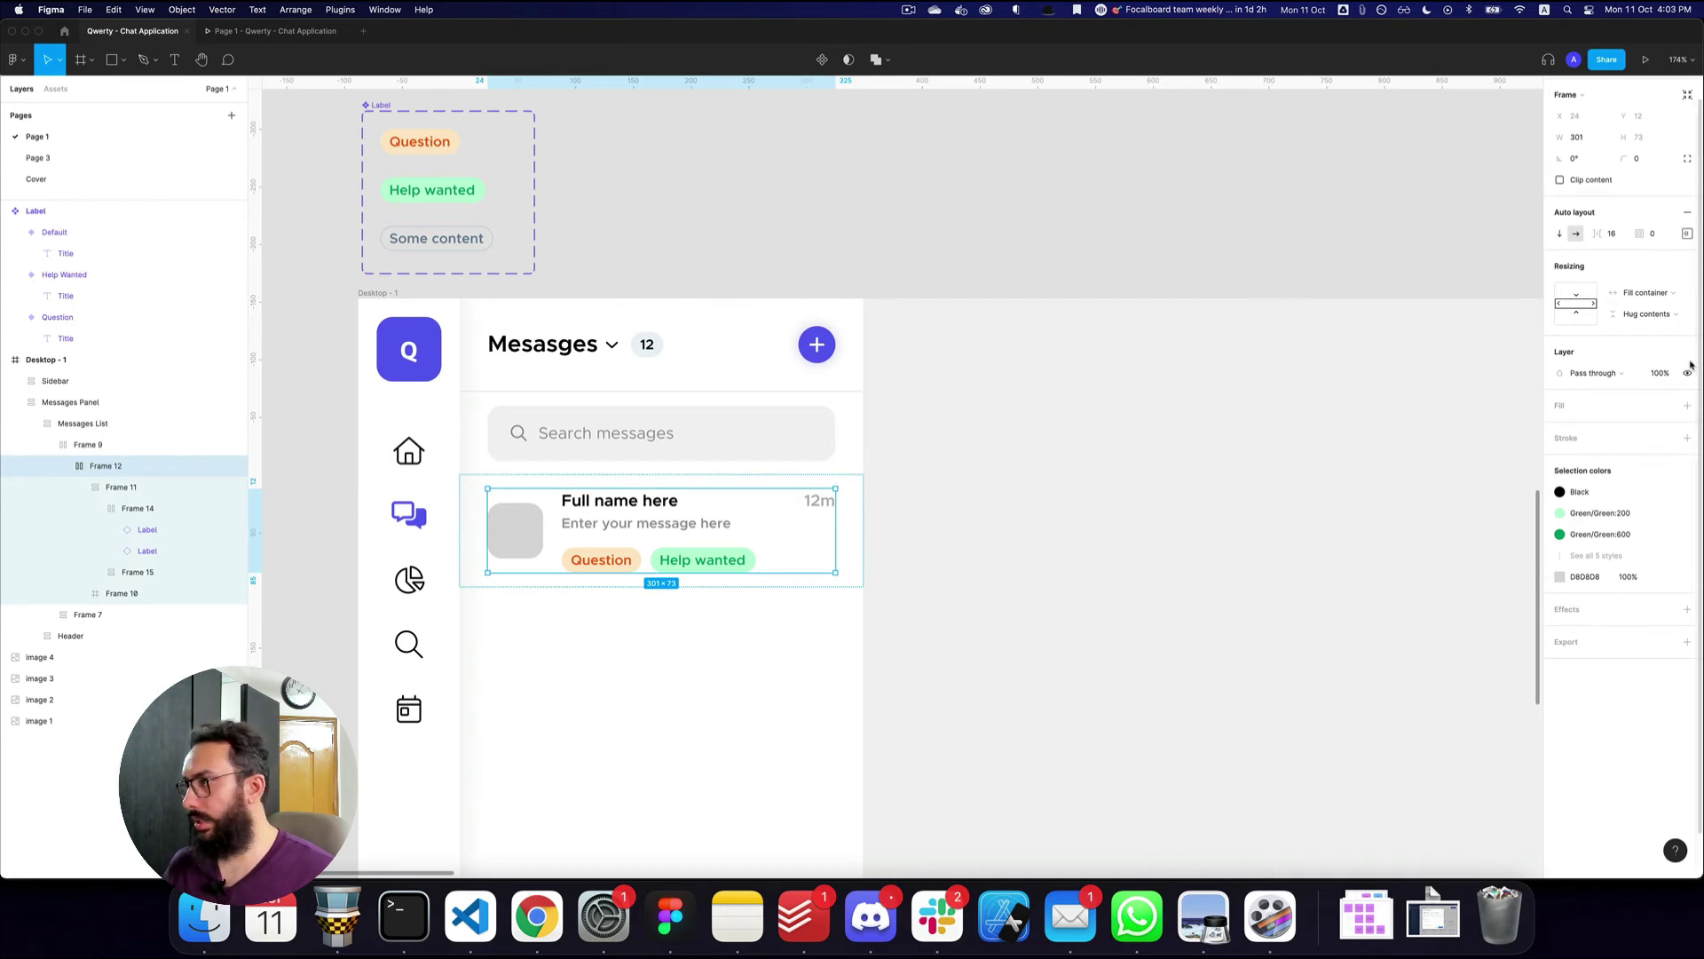
click(1687, 234)
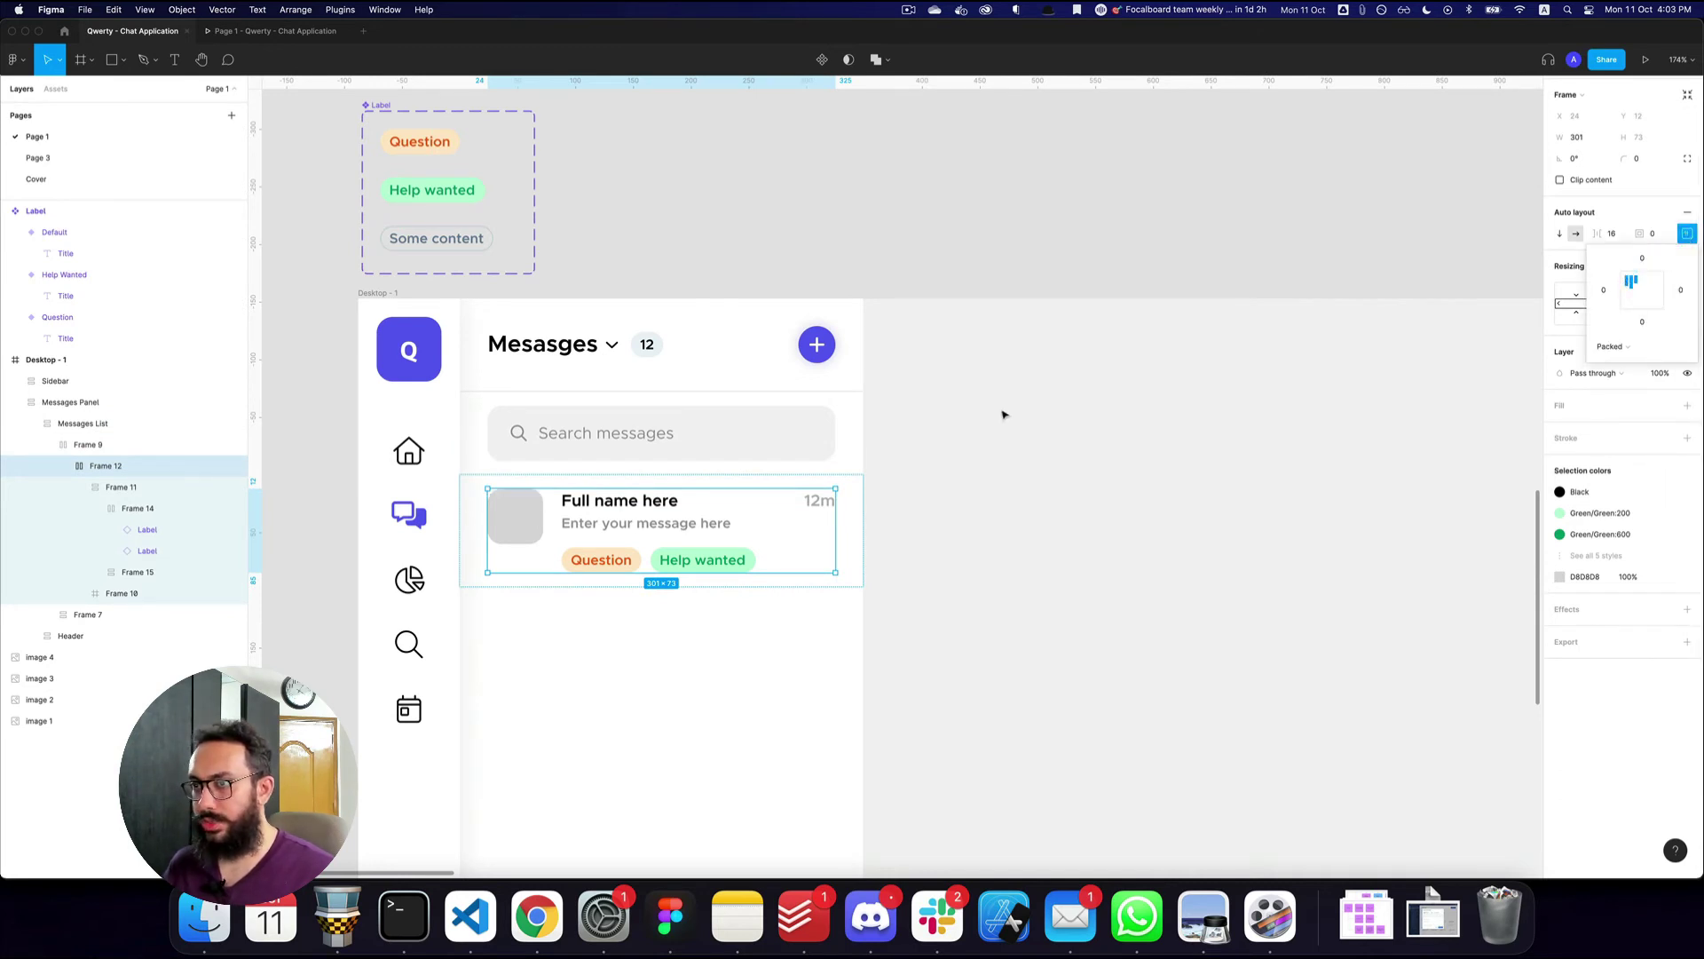
click(1012, 311)
- Turn the whole message row into a component and name it "Message Component"
key(z)
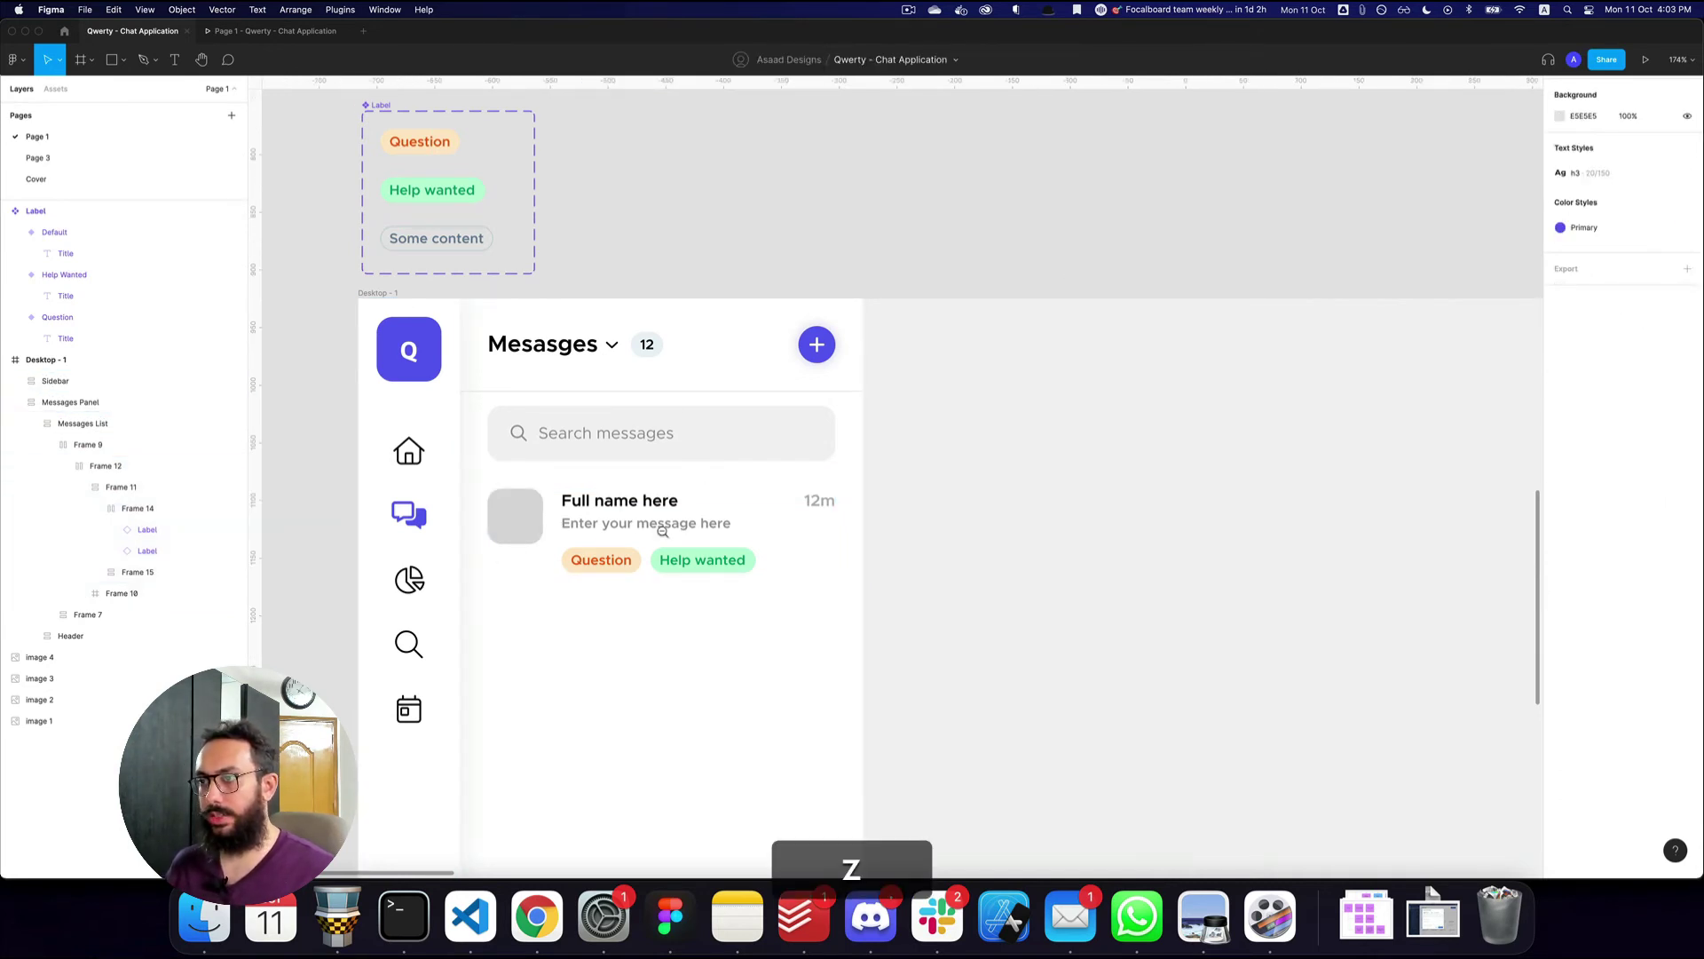
alt+click(663, 533)
key(space)
drag(728, 555, 657, 350)
double_click(587, 342)
click(586, 341)
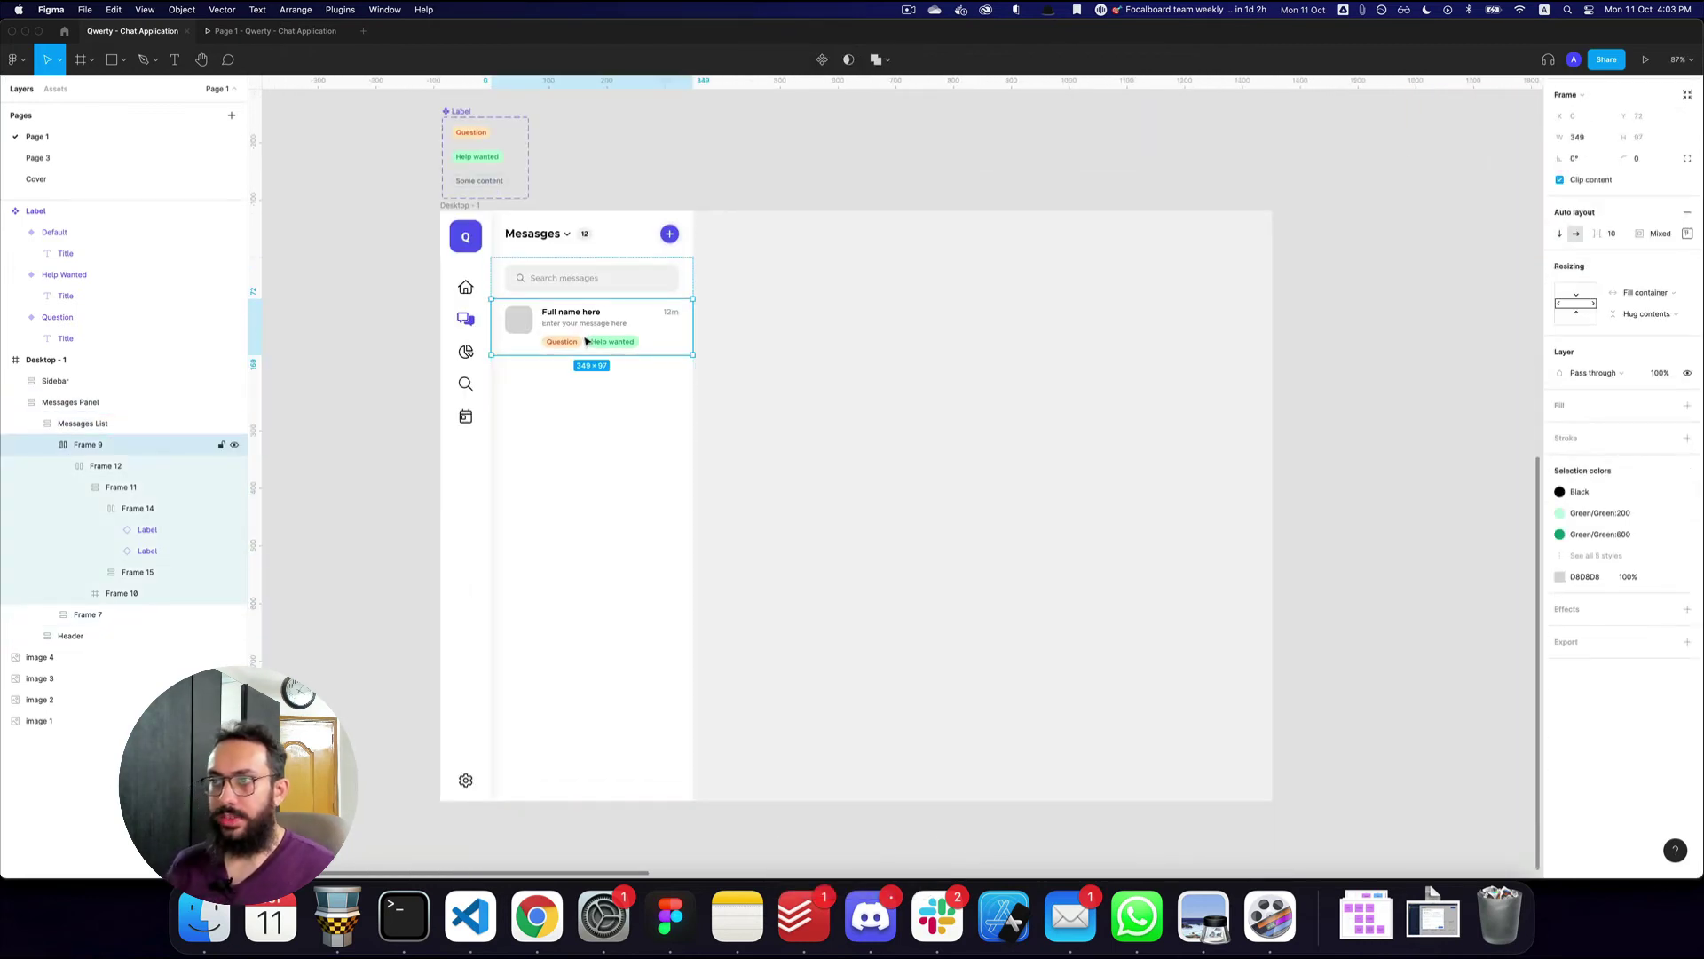
key(alt+super+k)
key(alt+super+l)
key(super+r)
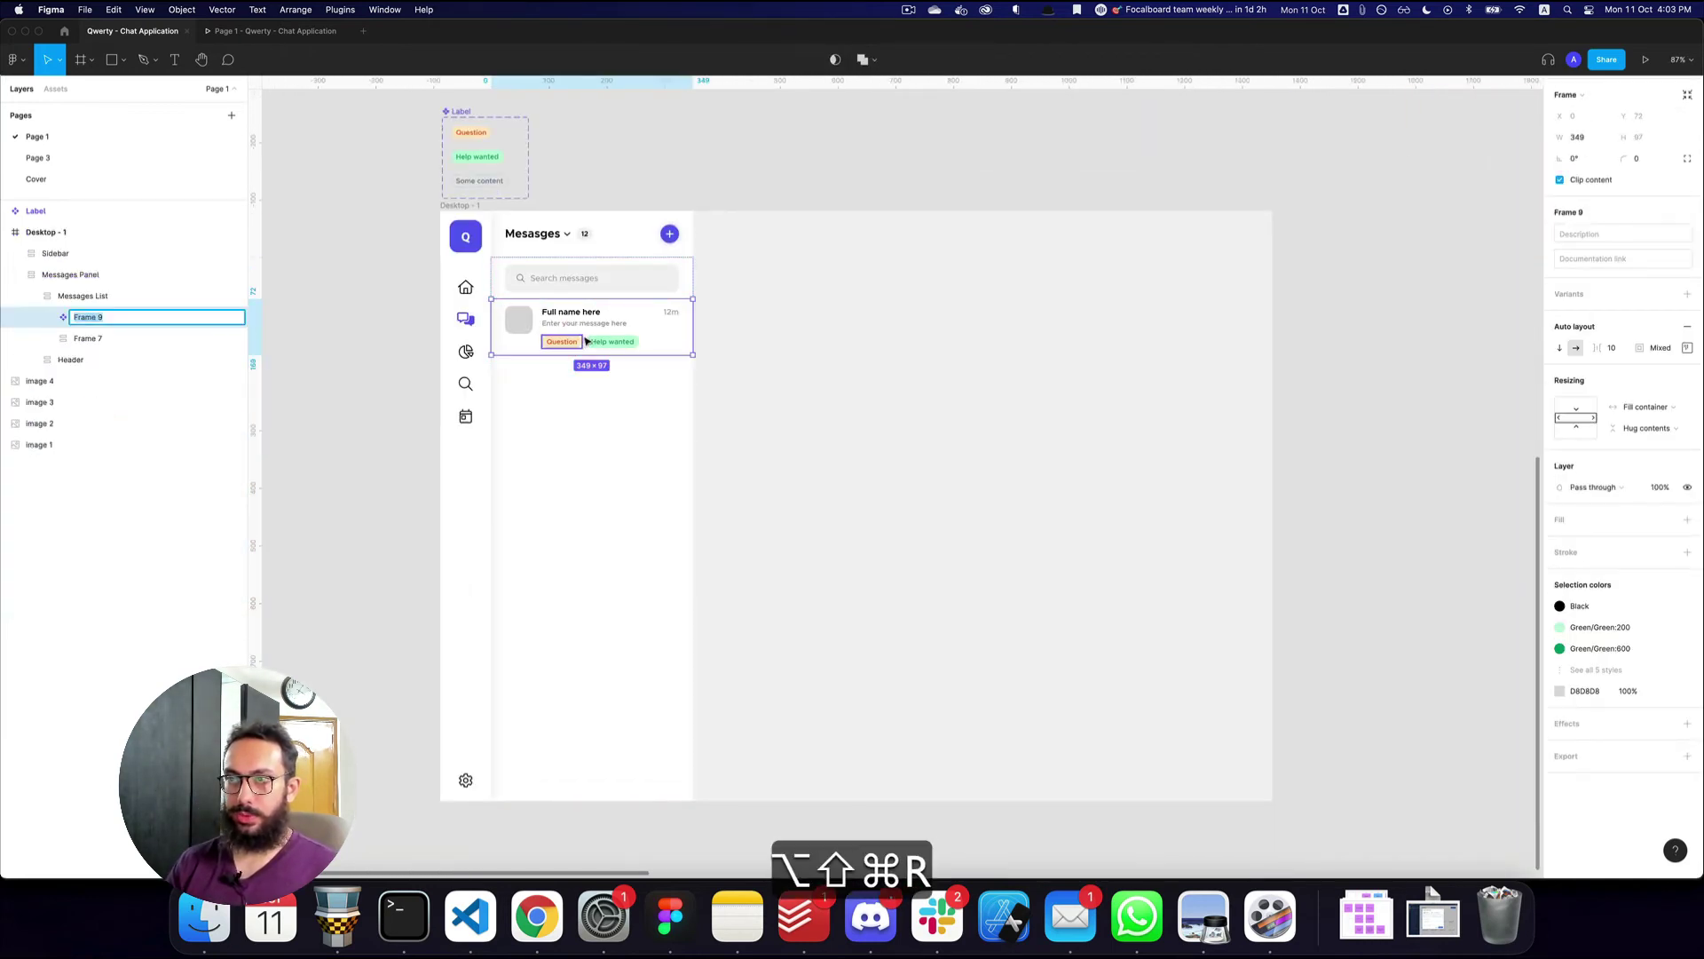
text(Message Comp)
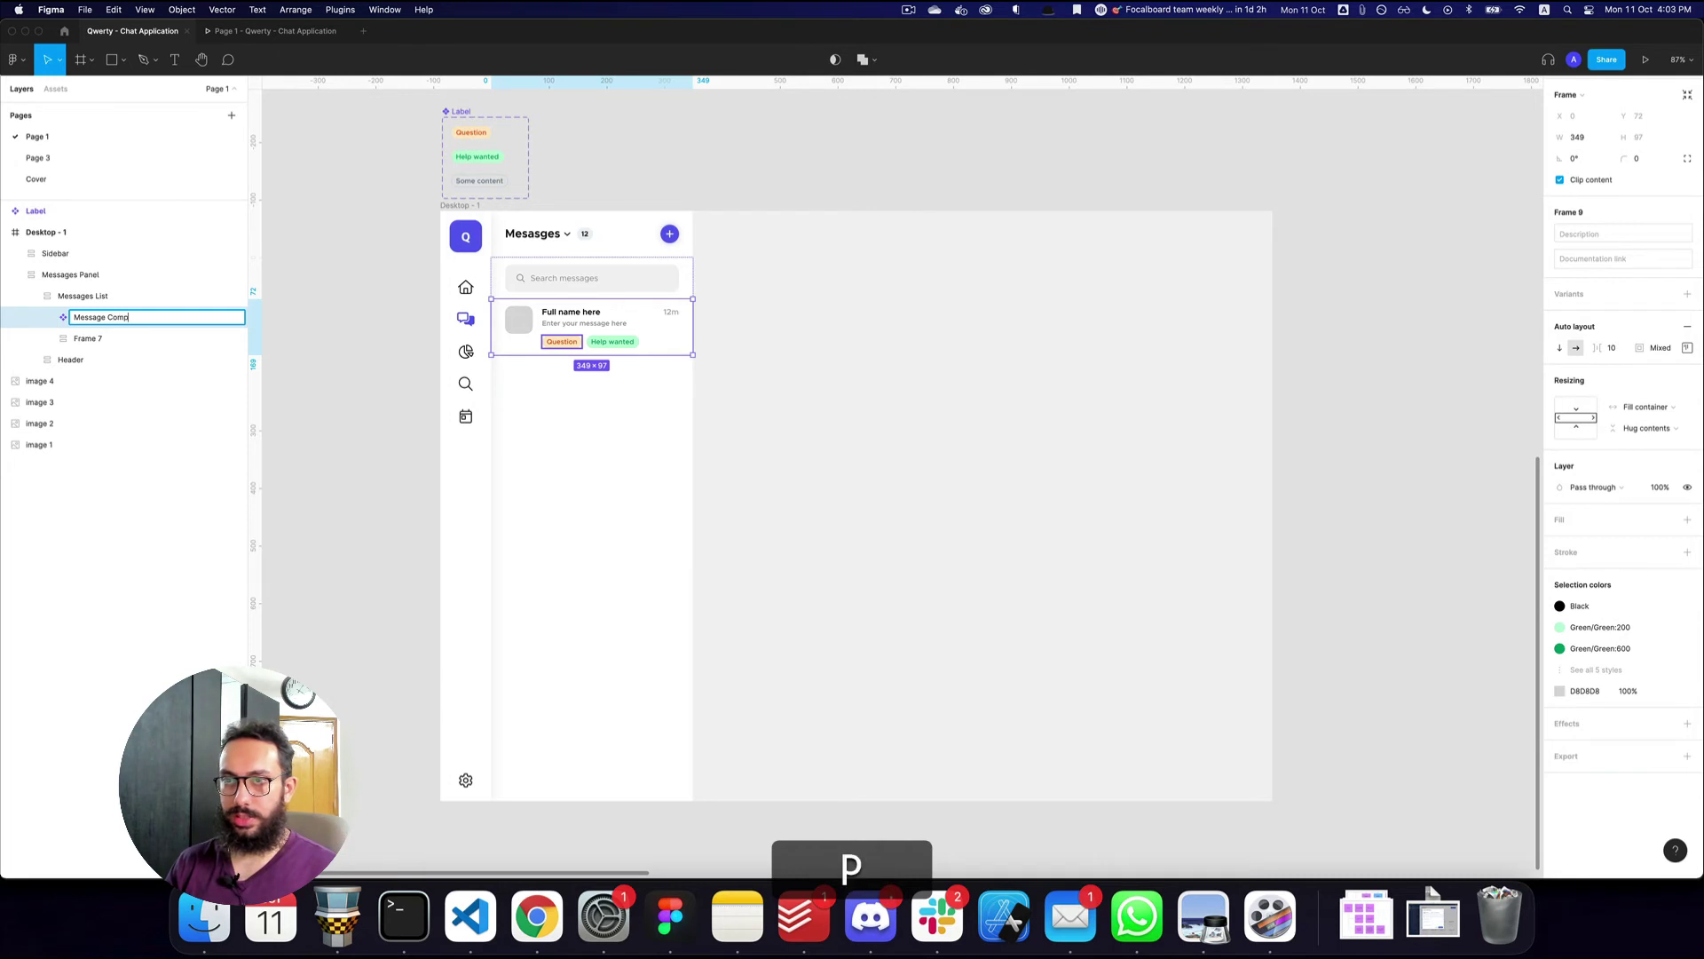
key(Return)
- Ungroup the inner frame holding the avatar and text inside Message Component, and select the component
key(Return)
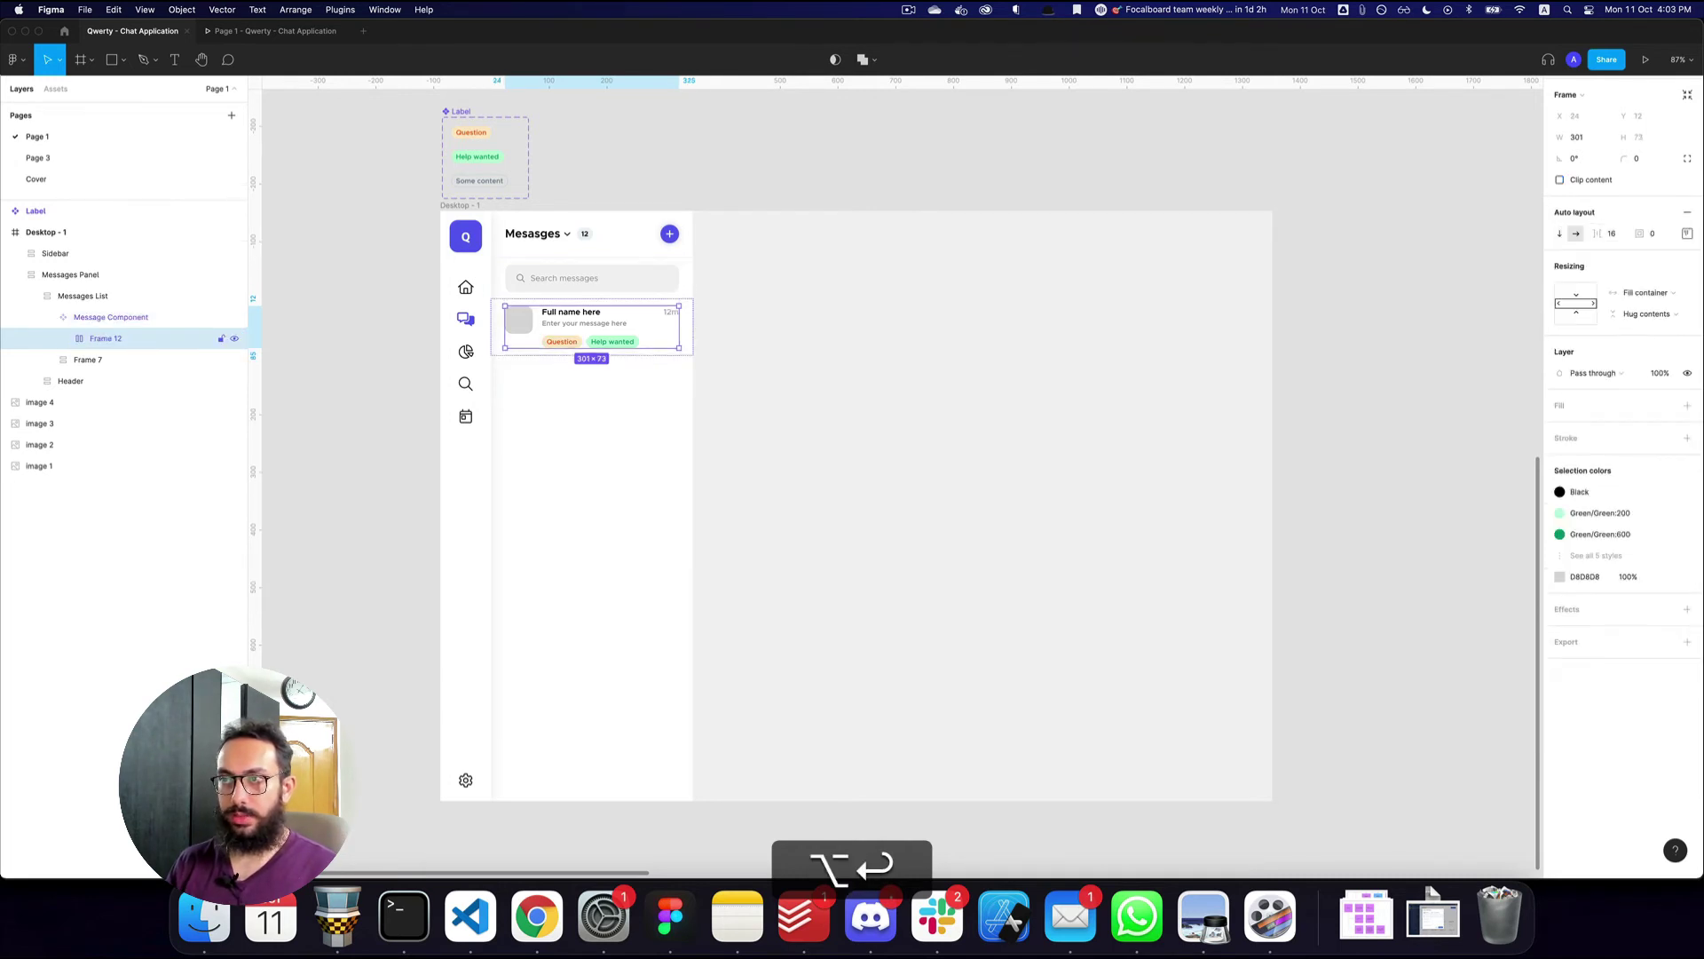
key(shift+super+g)
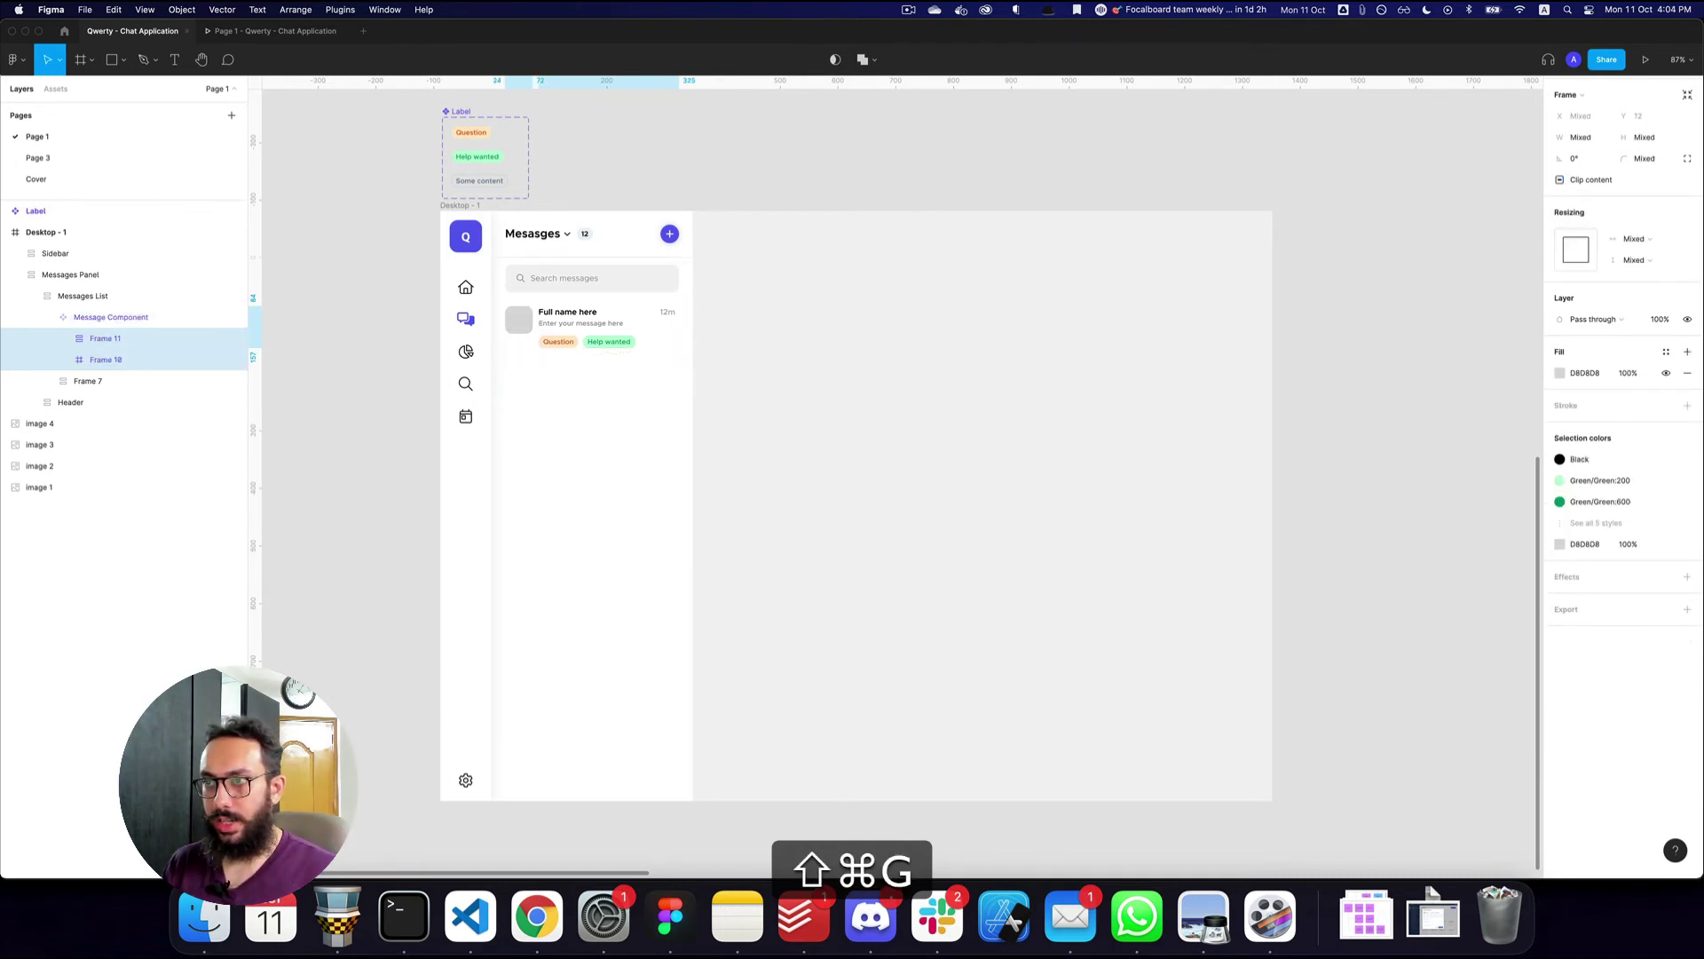
key(z)
click(586, 324)
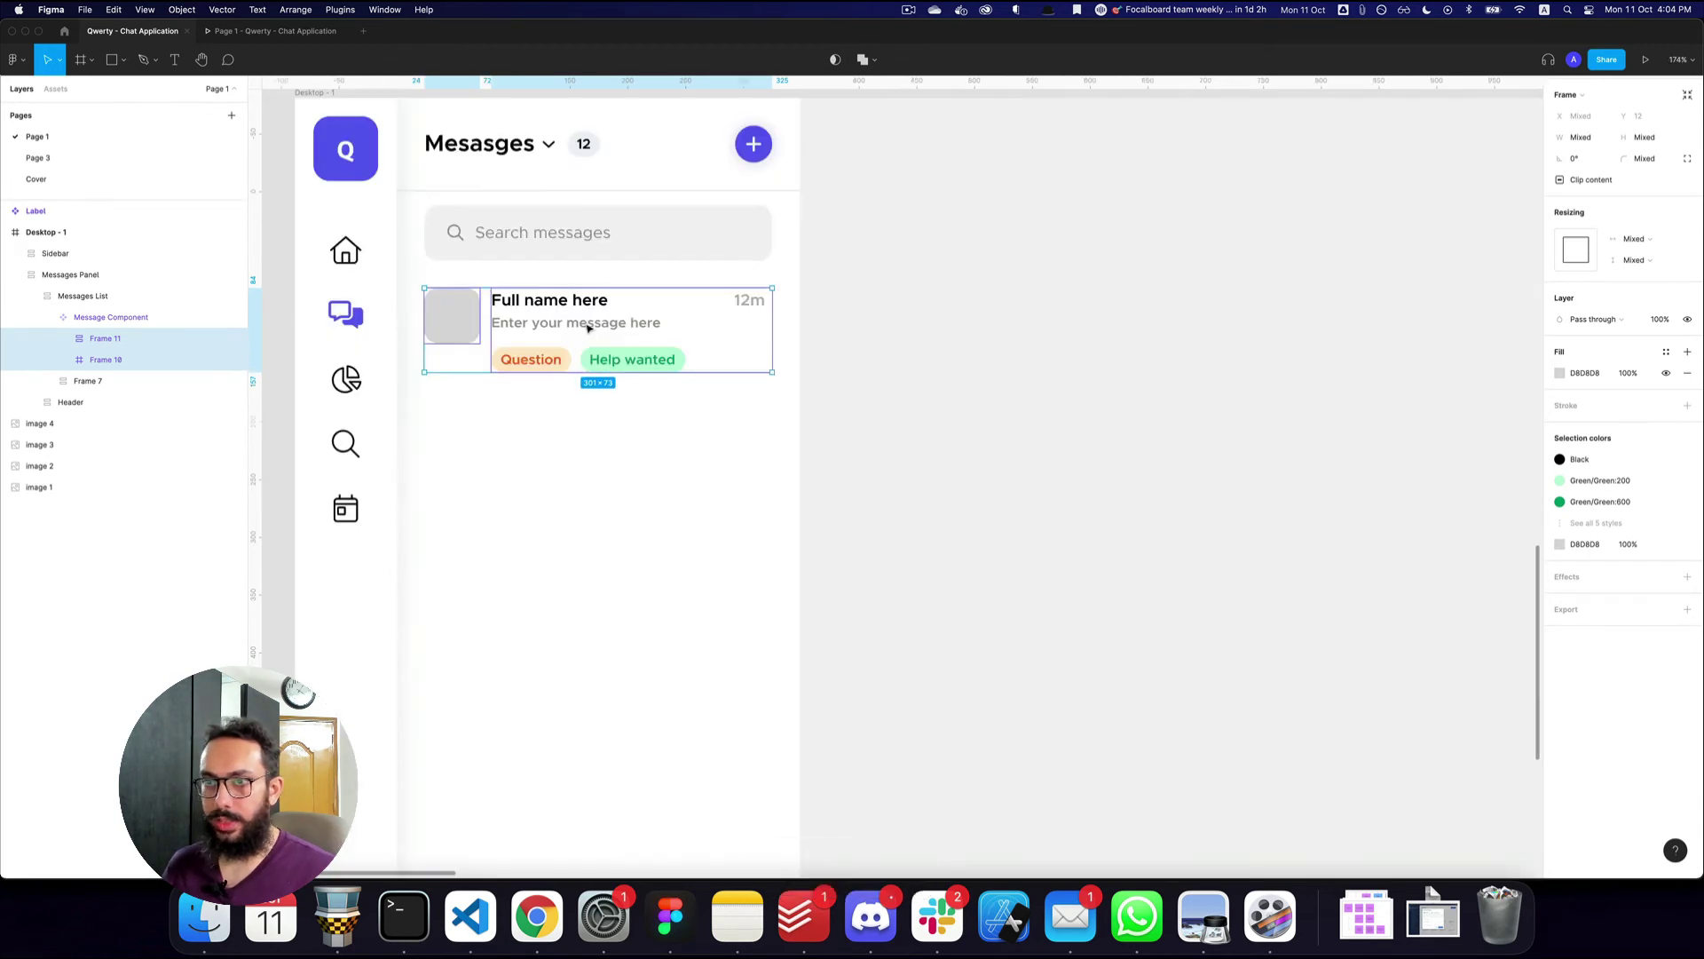
click(160, 316)
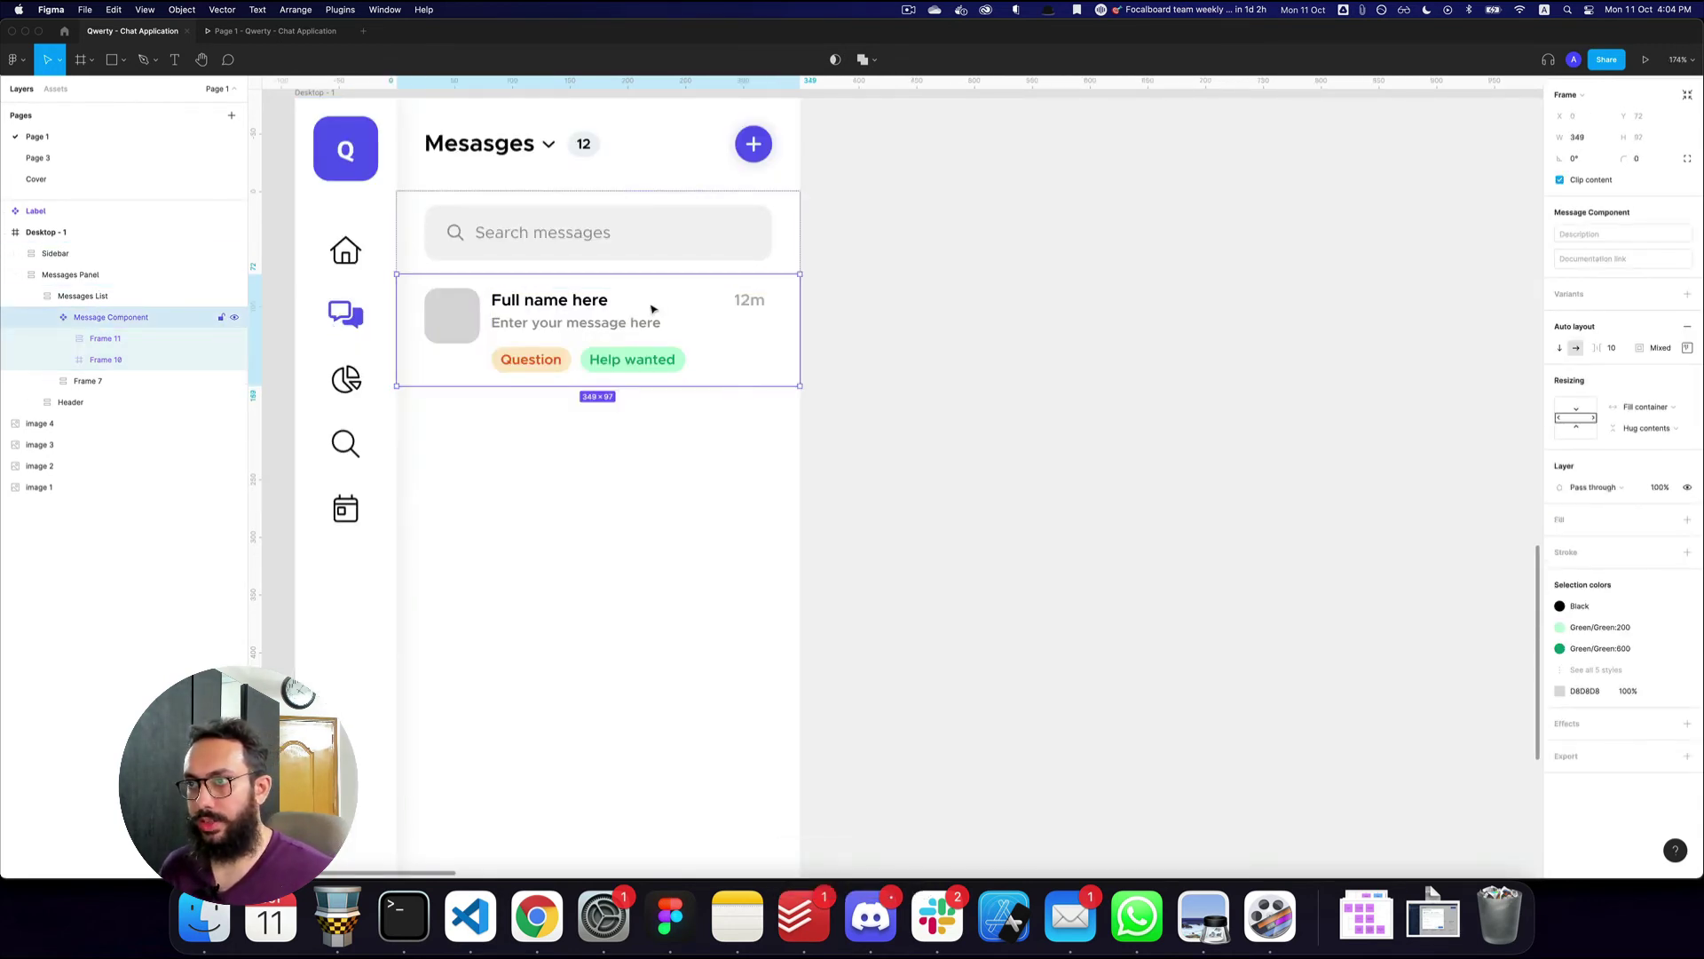
- Set the auto layout item spacing of Message Component to 16
text(16)
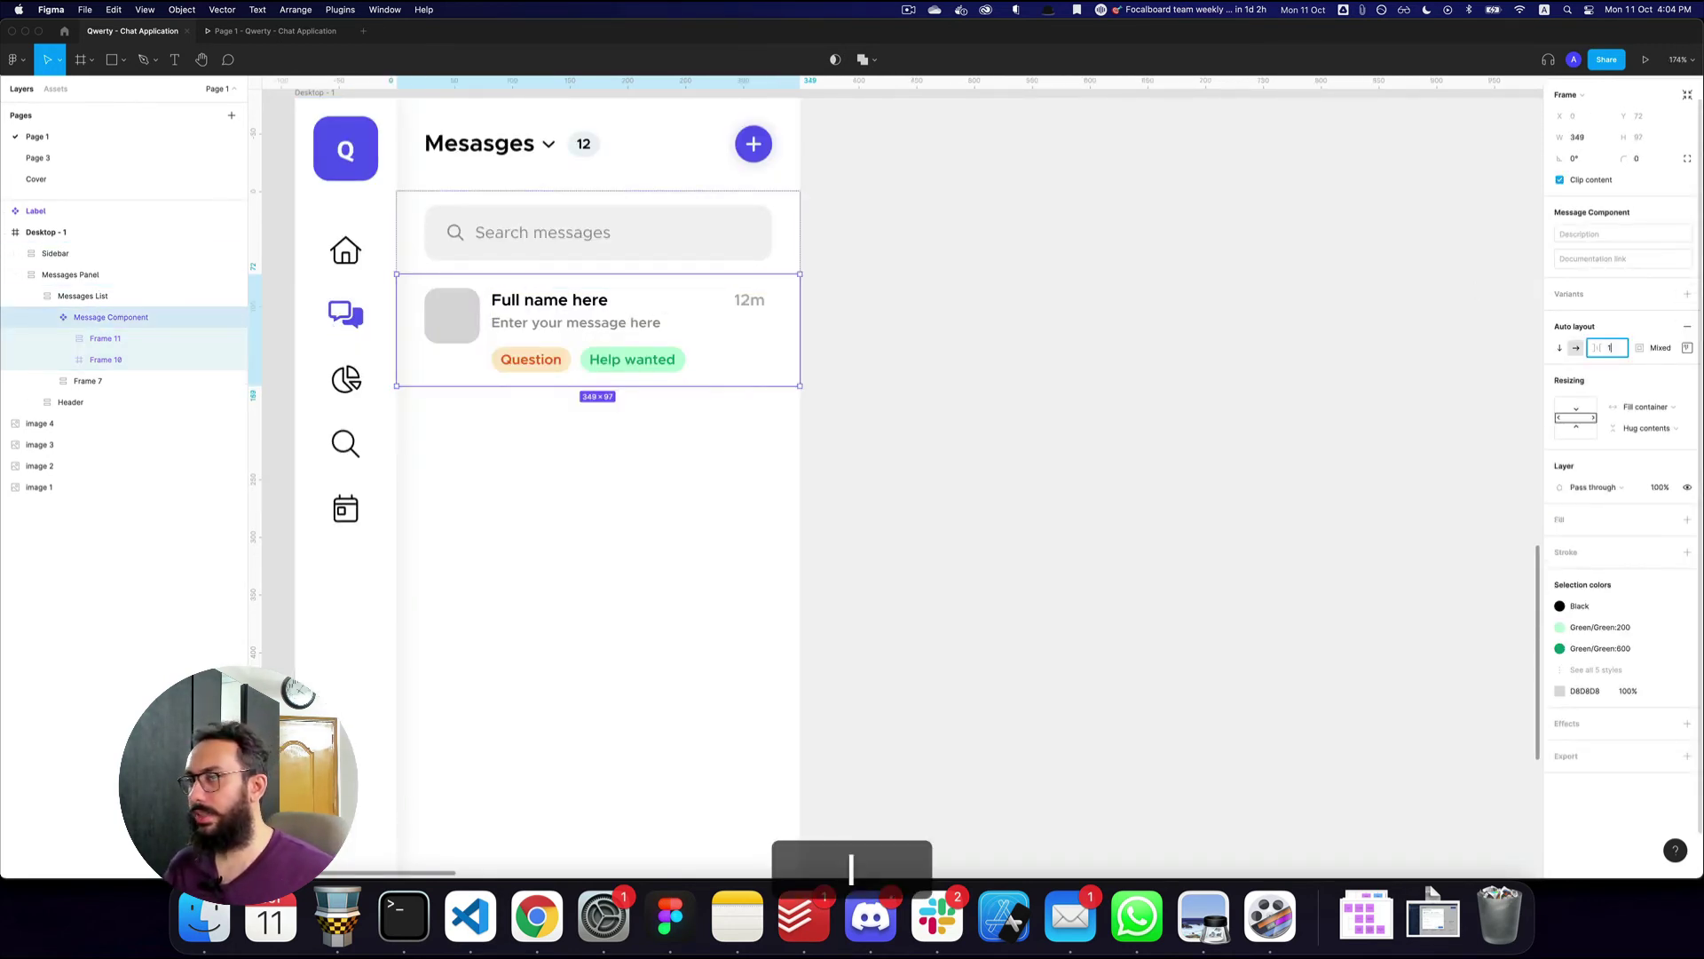
key(Return)
double_click(637, 340)
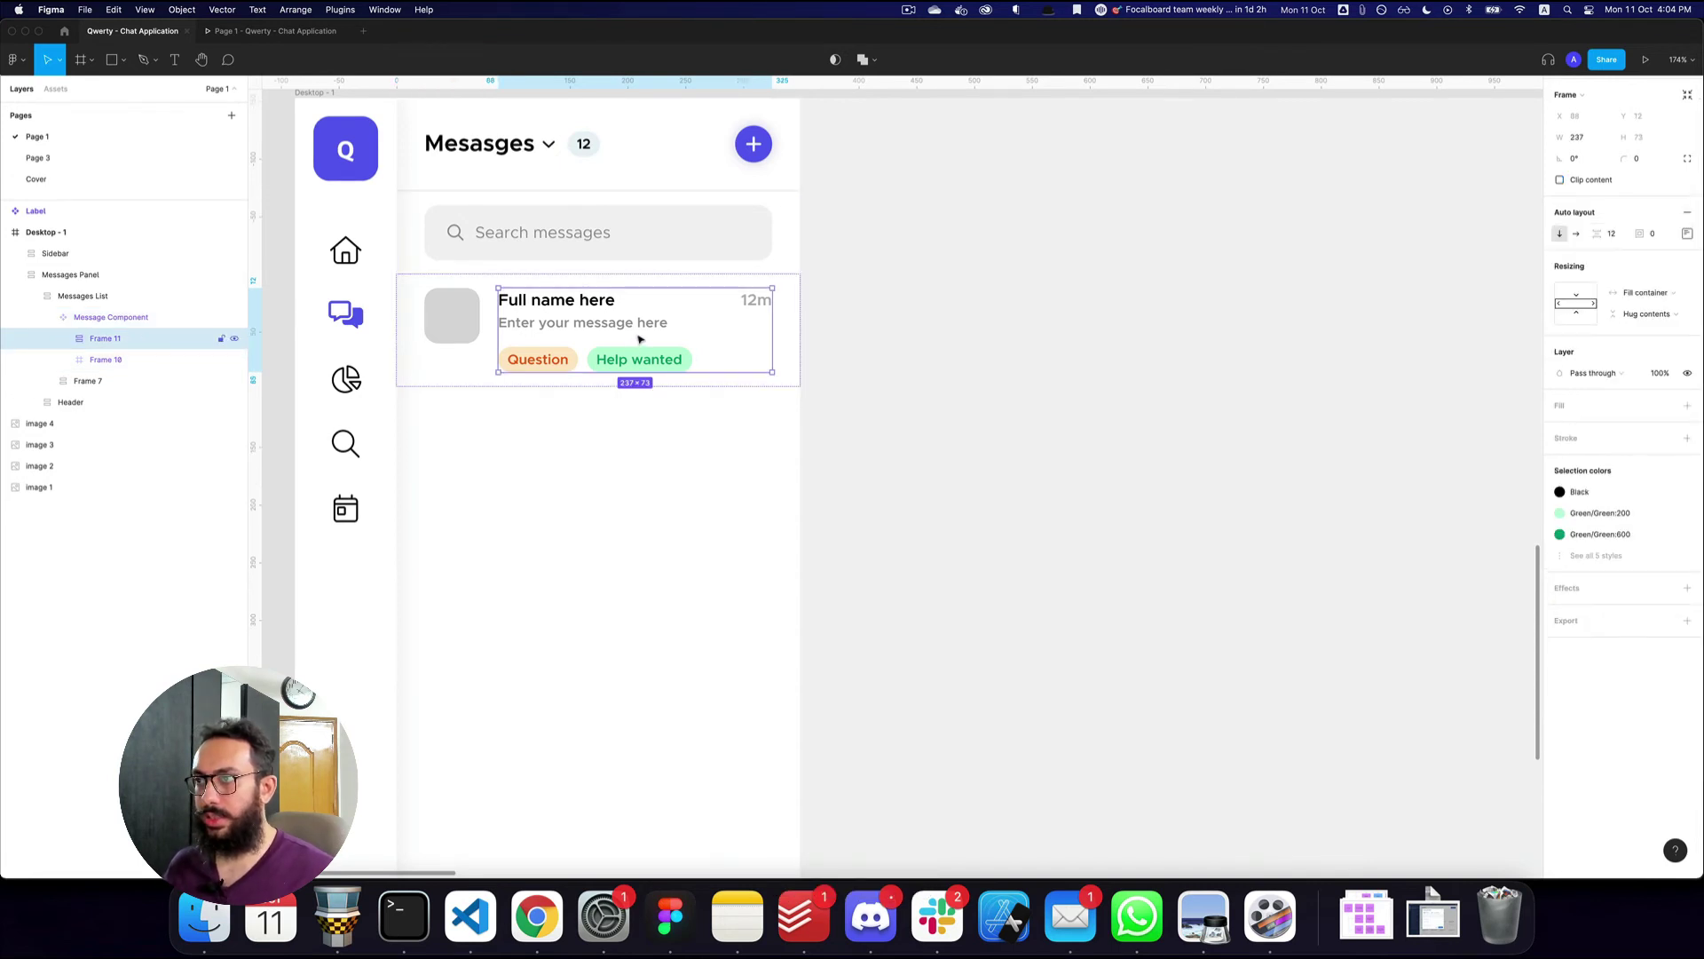
- Set the name and message texts in Message Component to fill their container's width
super+click(590, 304)
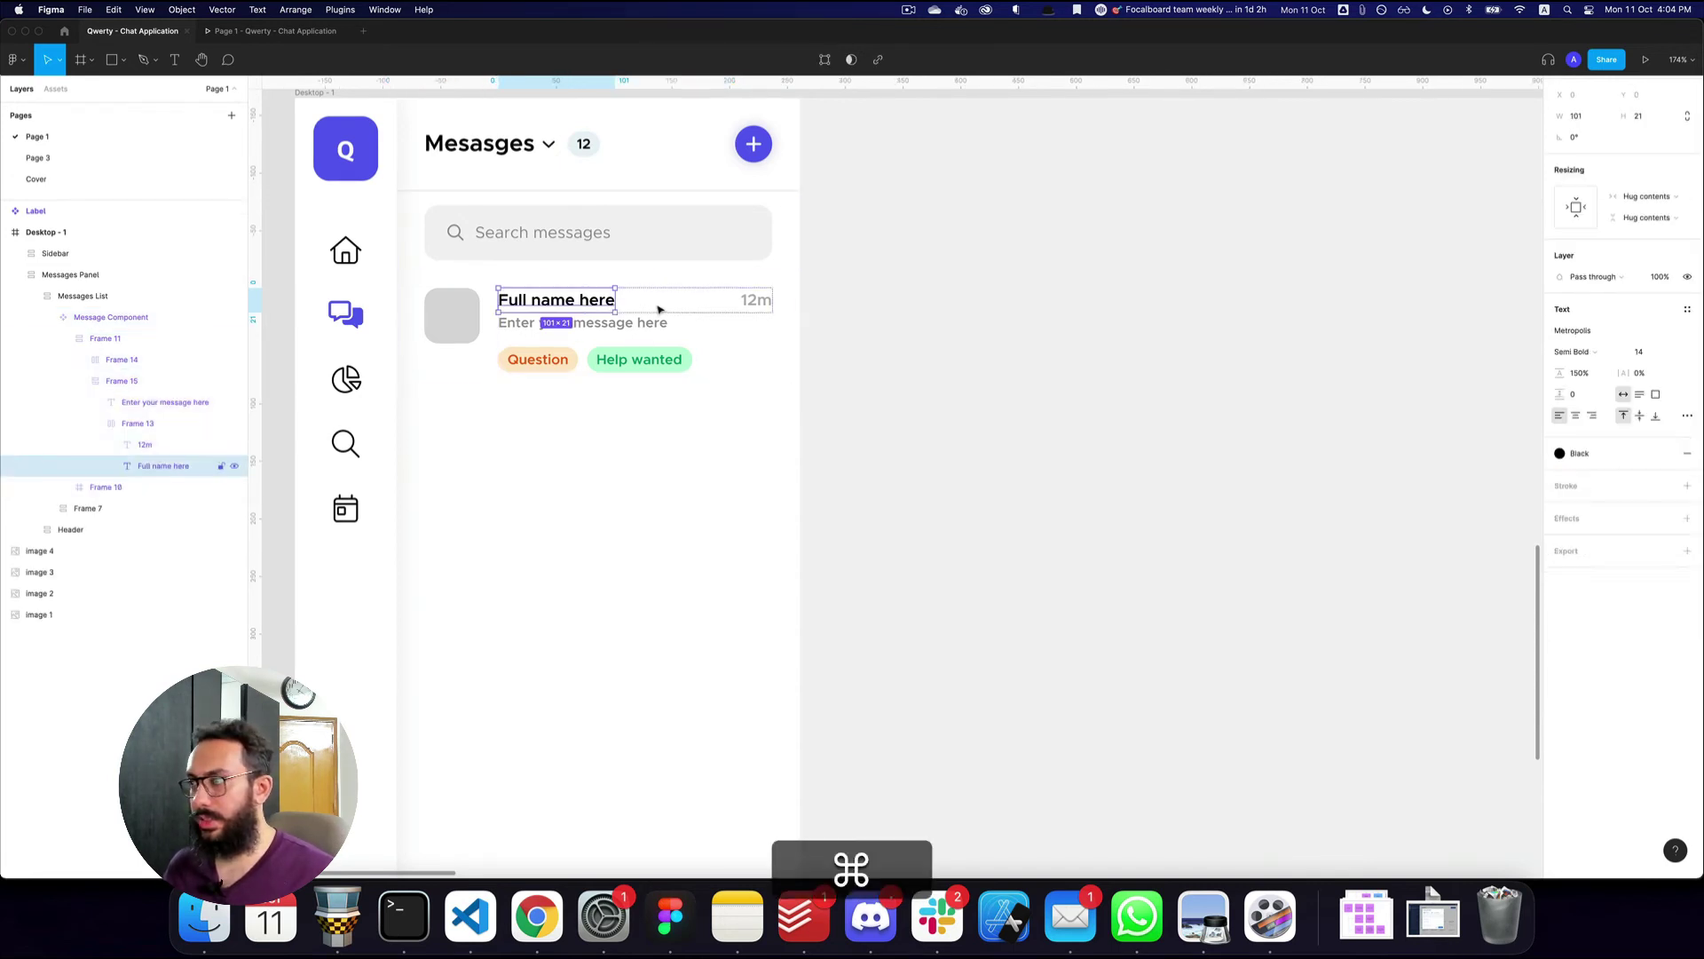
click(1593, 205)
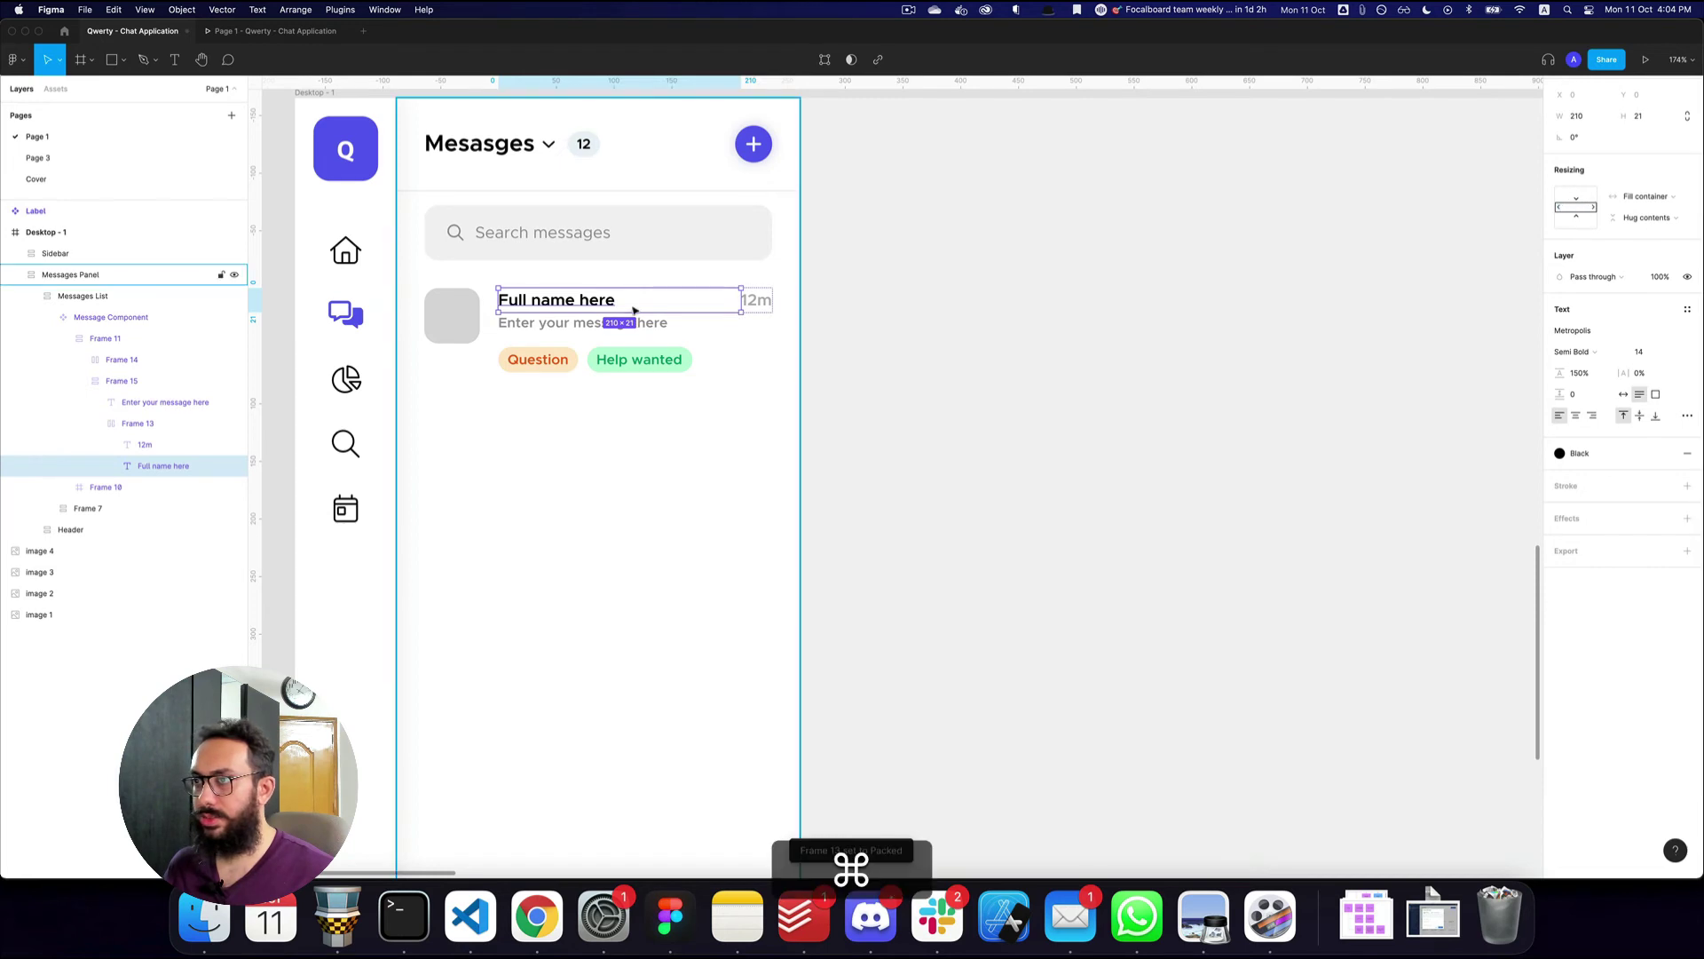
super+click(607, 330)
click(1589, 207)
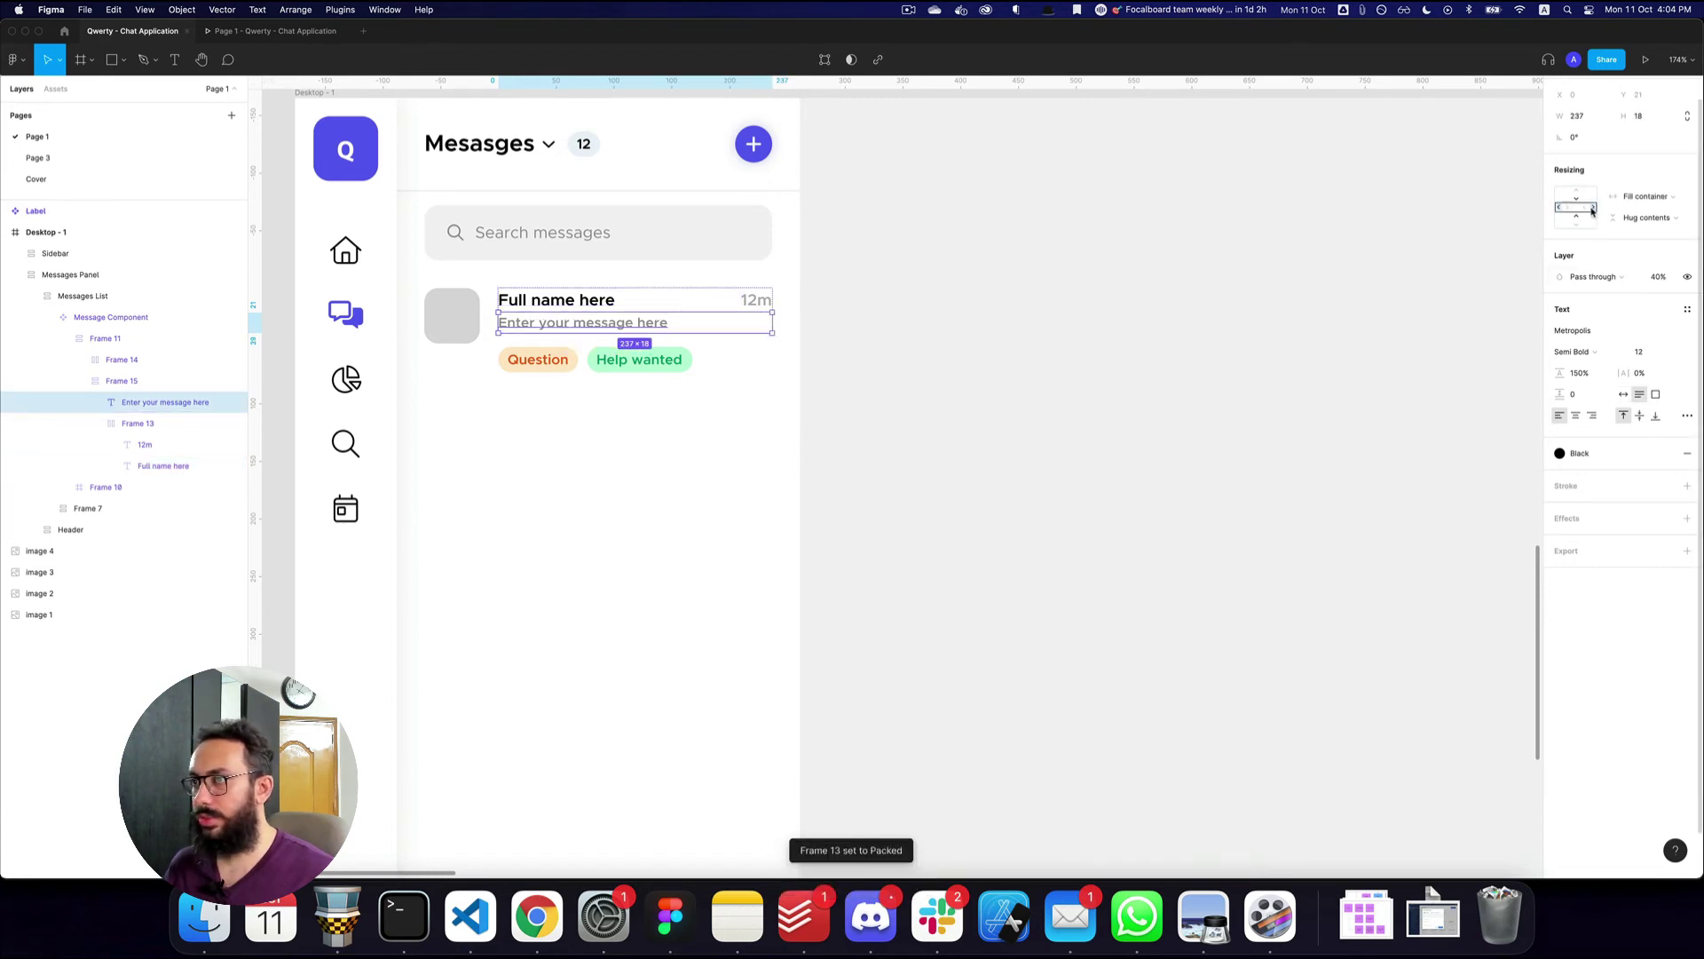
- Set the spacing between the name and the time in Message Component's top text row to 12
click(711, 306)
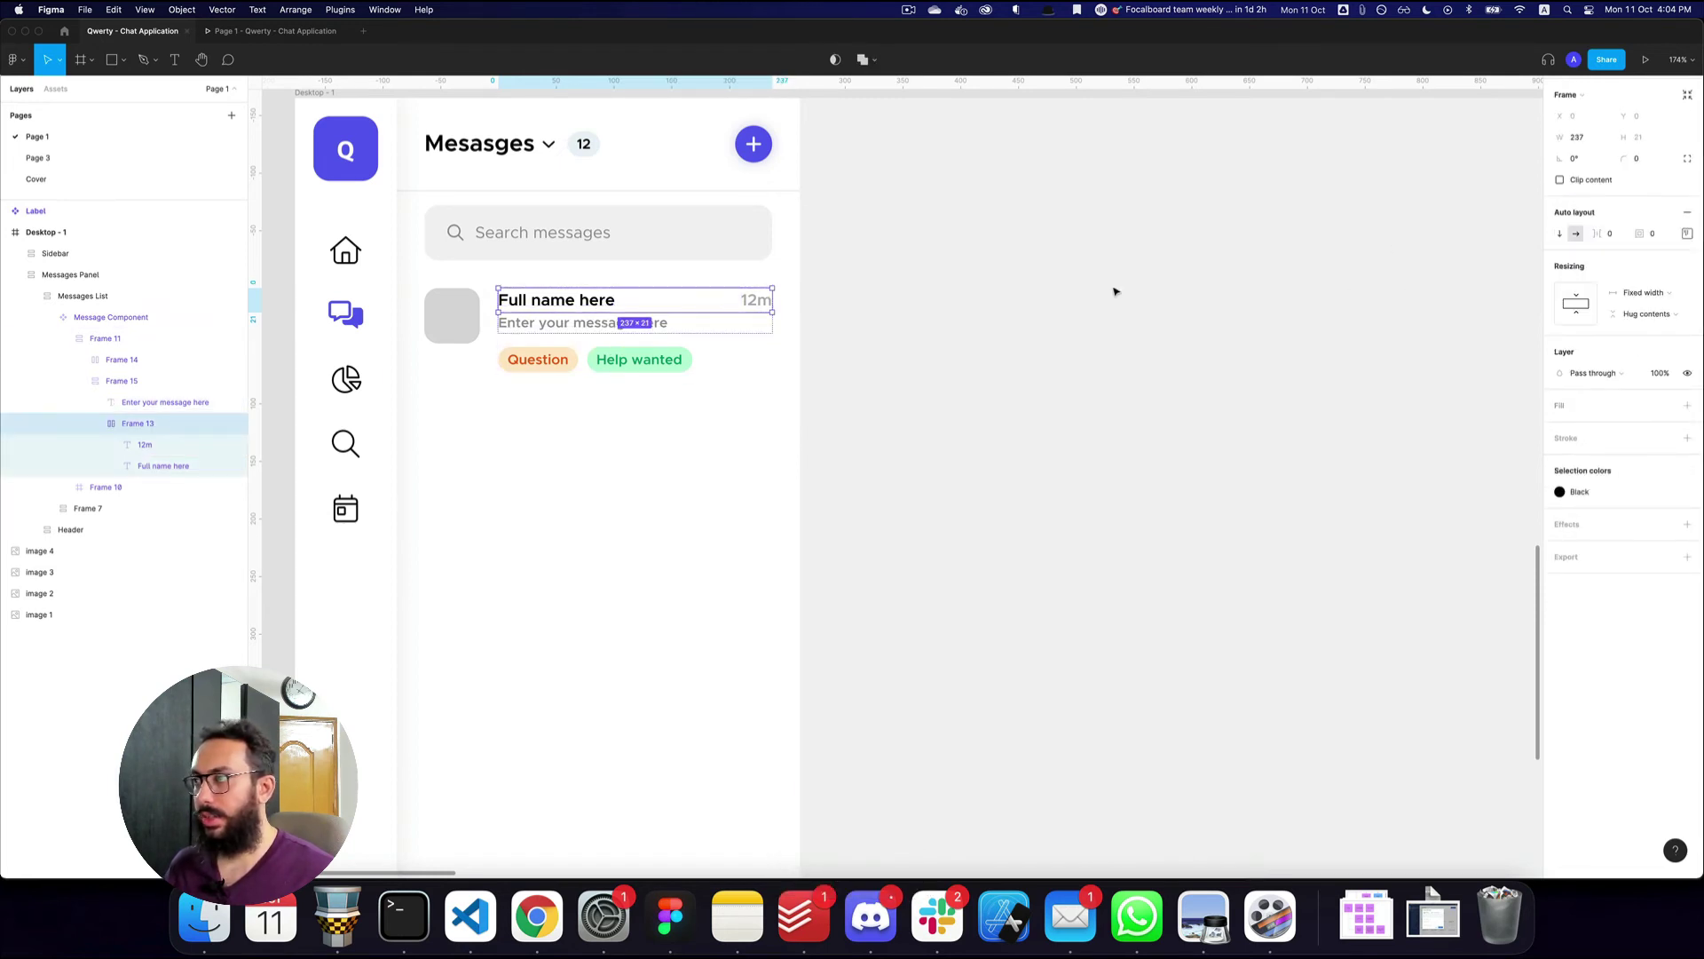
click(1609, 233)
text(12)
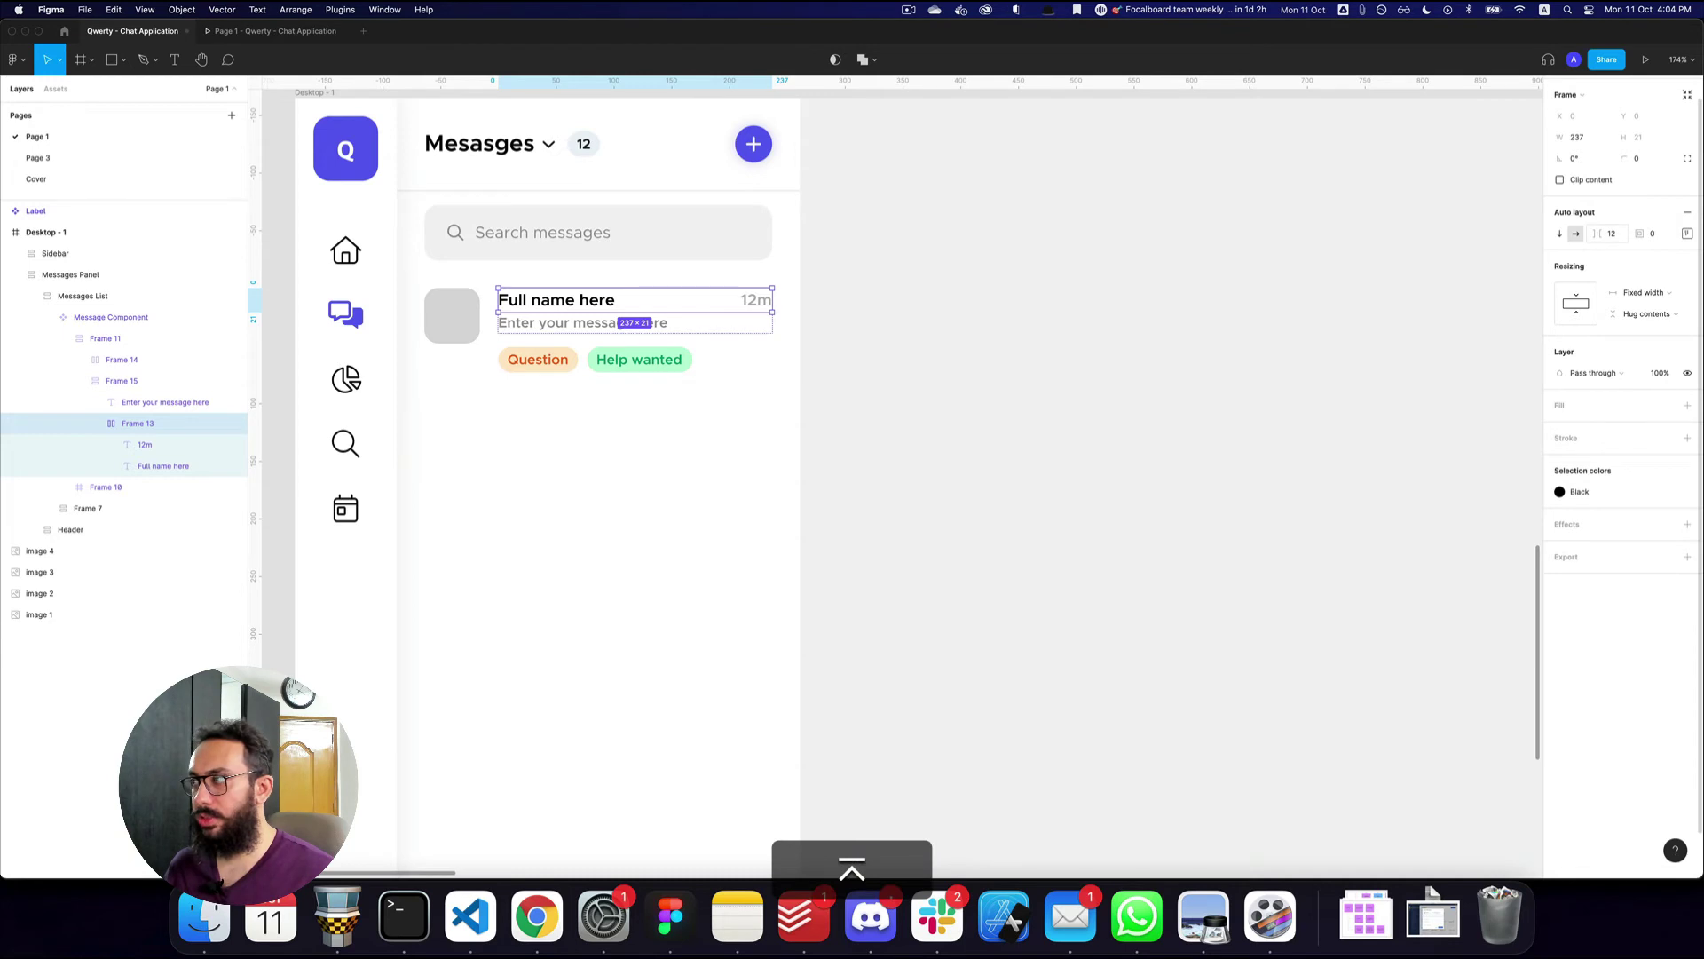
super+click(552, 302)
click(860, 156)
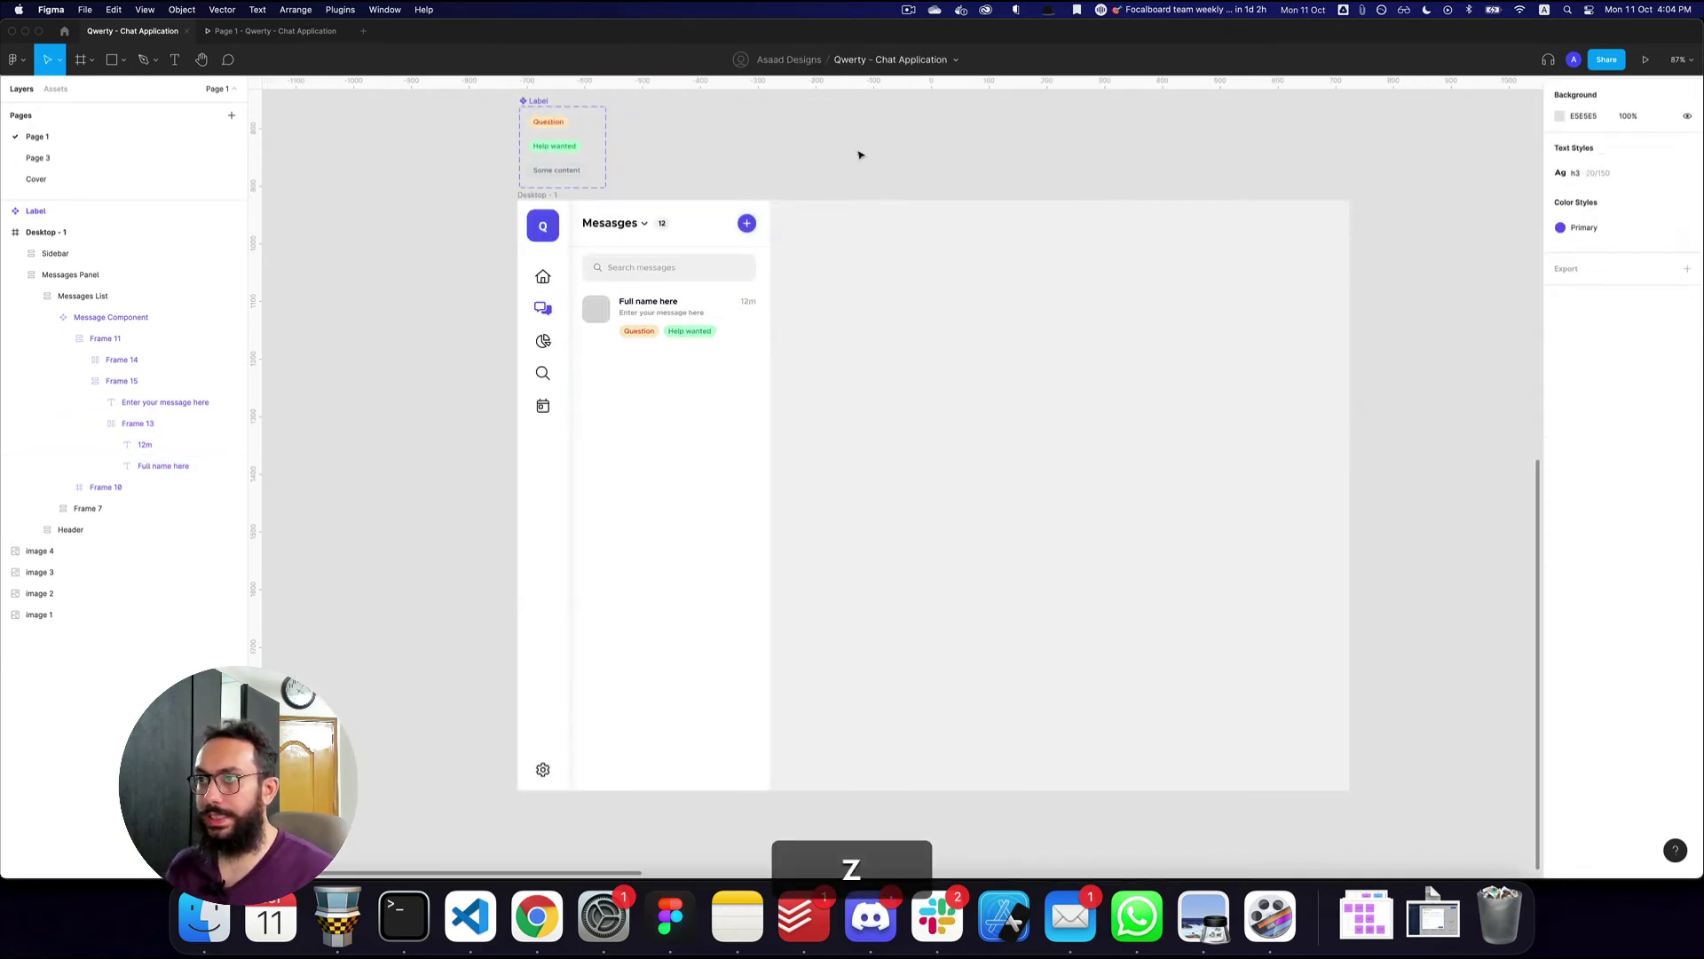
- Duplicate Message Component five times in the messages list, and place the main component outside the Desktop - 1 frame beside the Label set
double_click(685, 310)
double_click(684, 311)
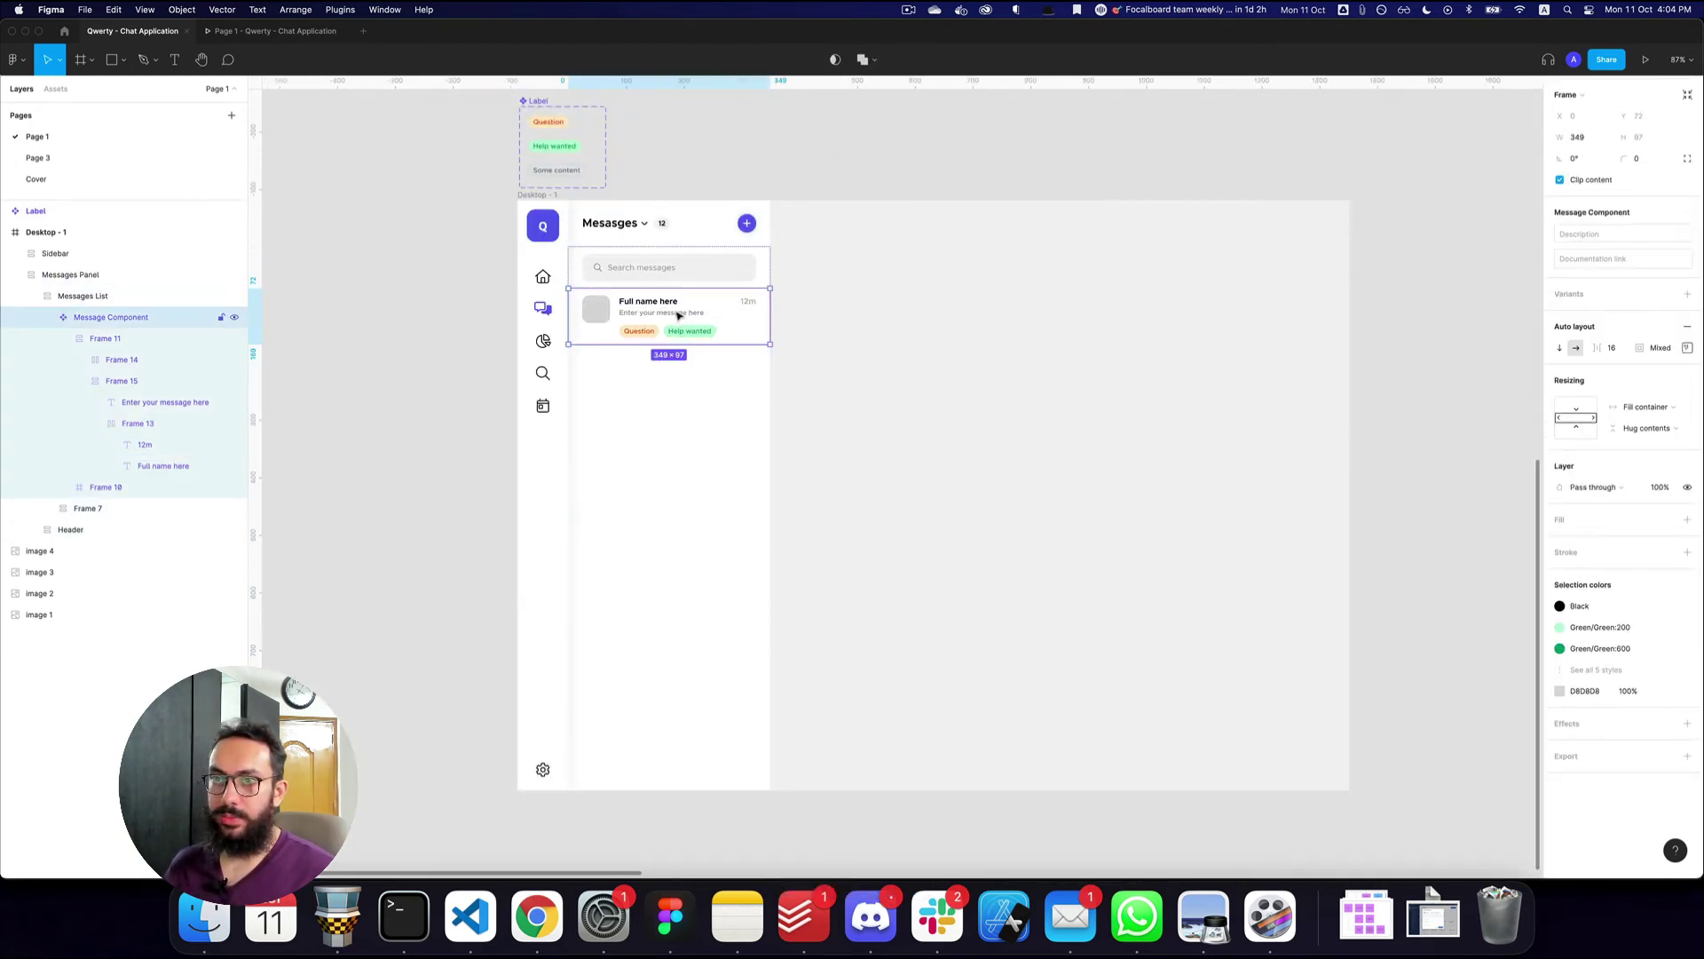
key(super+d)
key(super+d)
key(super+d)
key(super+d)
key(super+d)
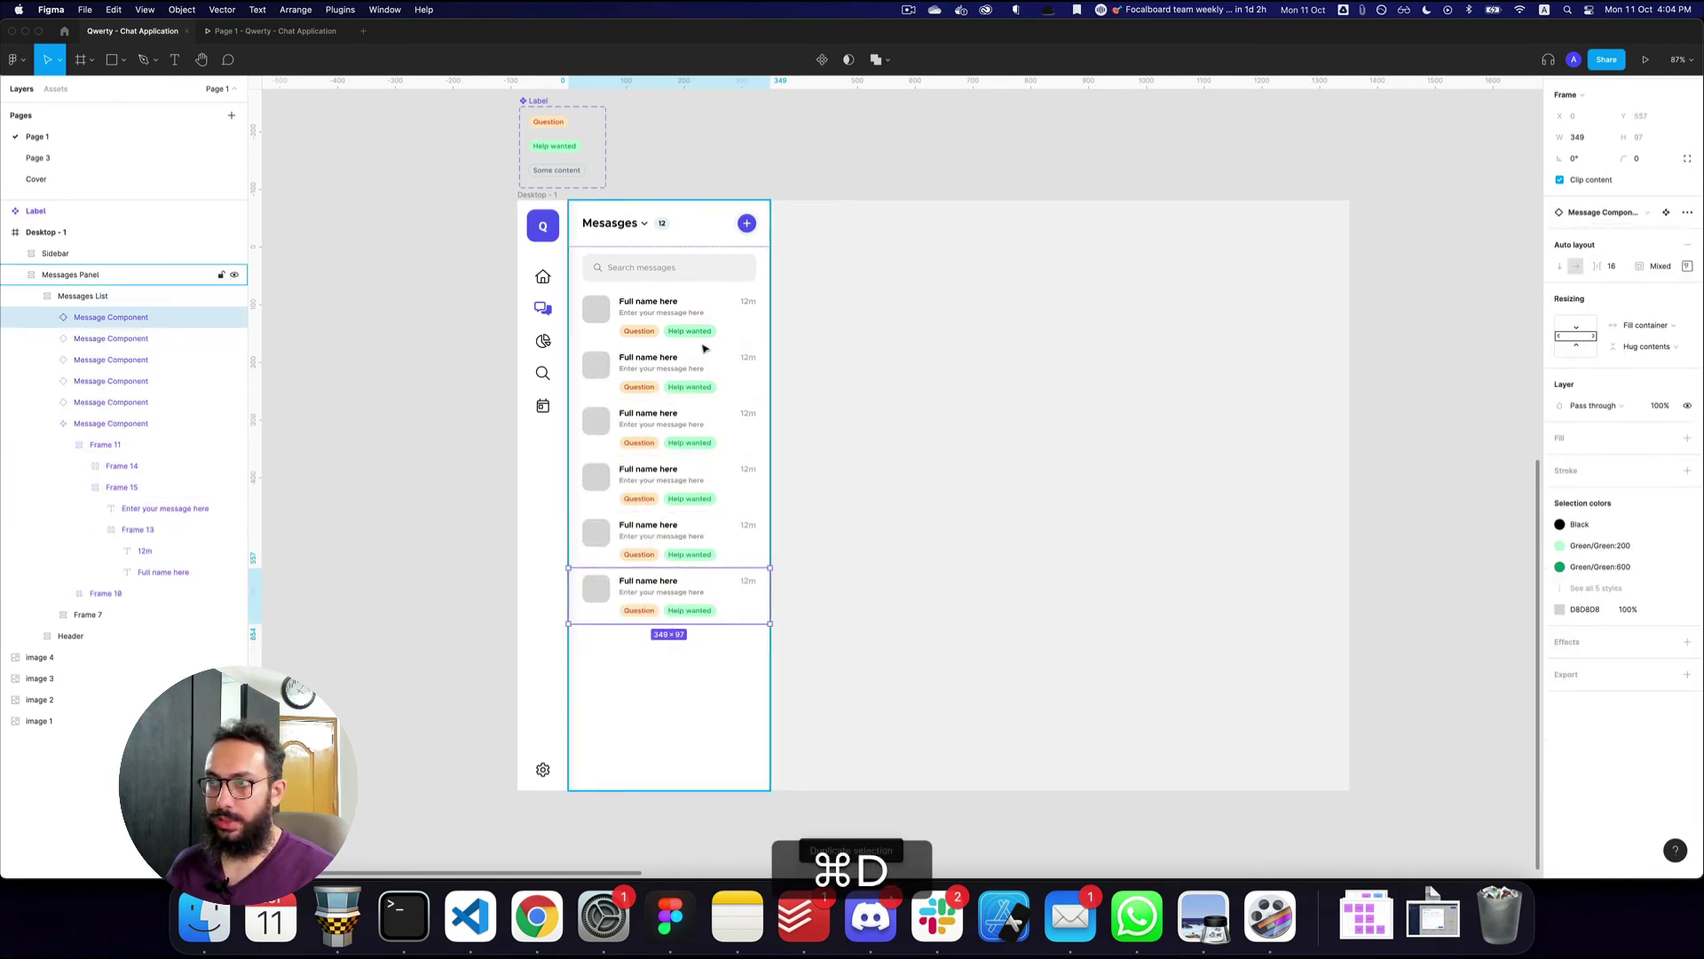
click(669, 328)
drag(654, 328, 544, 199)
- Fill the avatar placeholders of all six message rows with random images from Avatars (male) using the Content Reel plugin
key(space)
key(z)
click(612, 304)
key(space)
super+click(480, 152)
shift+super+click(477, 273)
shift+super+click(480, 400)
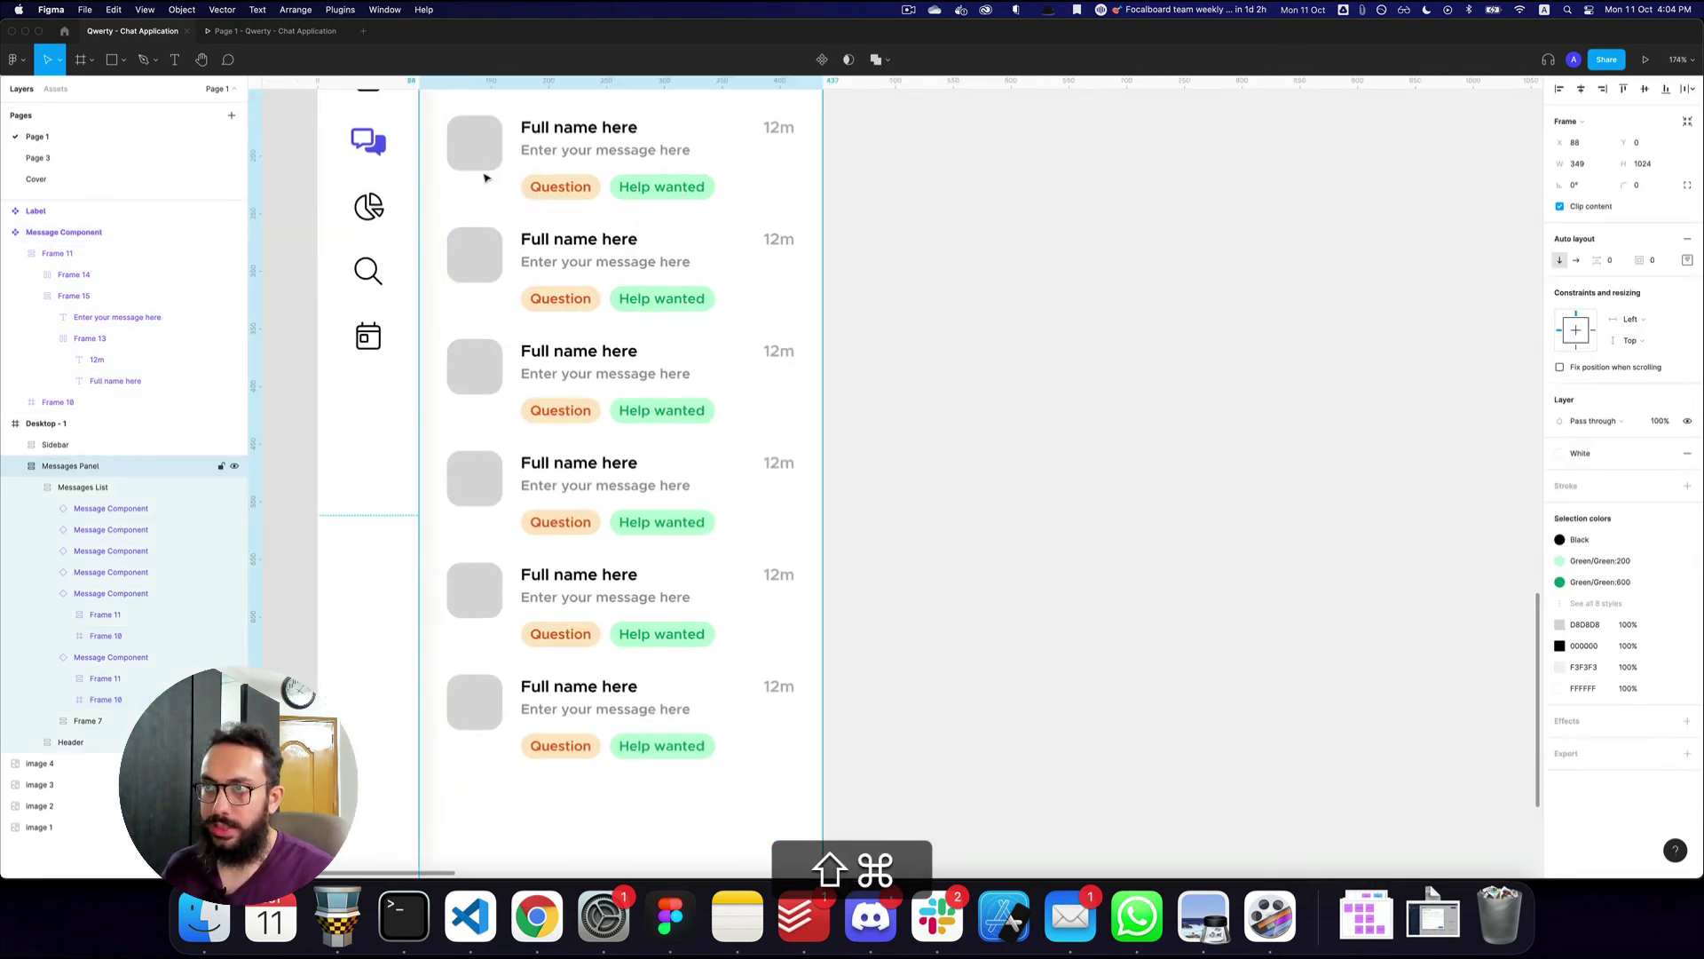
shift+super+click(479, 149)
shift+super+click(479, 257)
shift+super+click(477, 366)
shift+super+click(476, 479)
shift+super+click(479, 594)
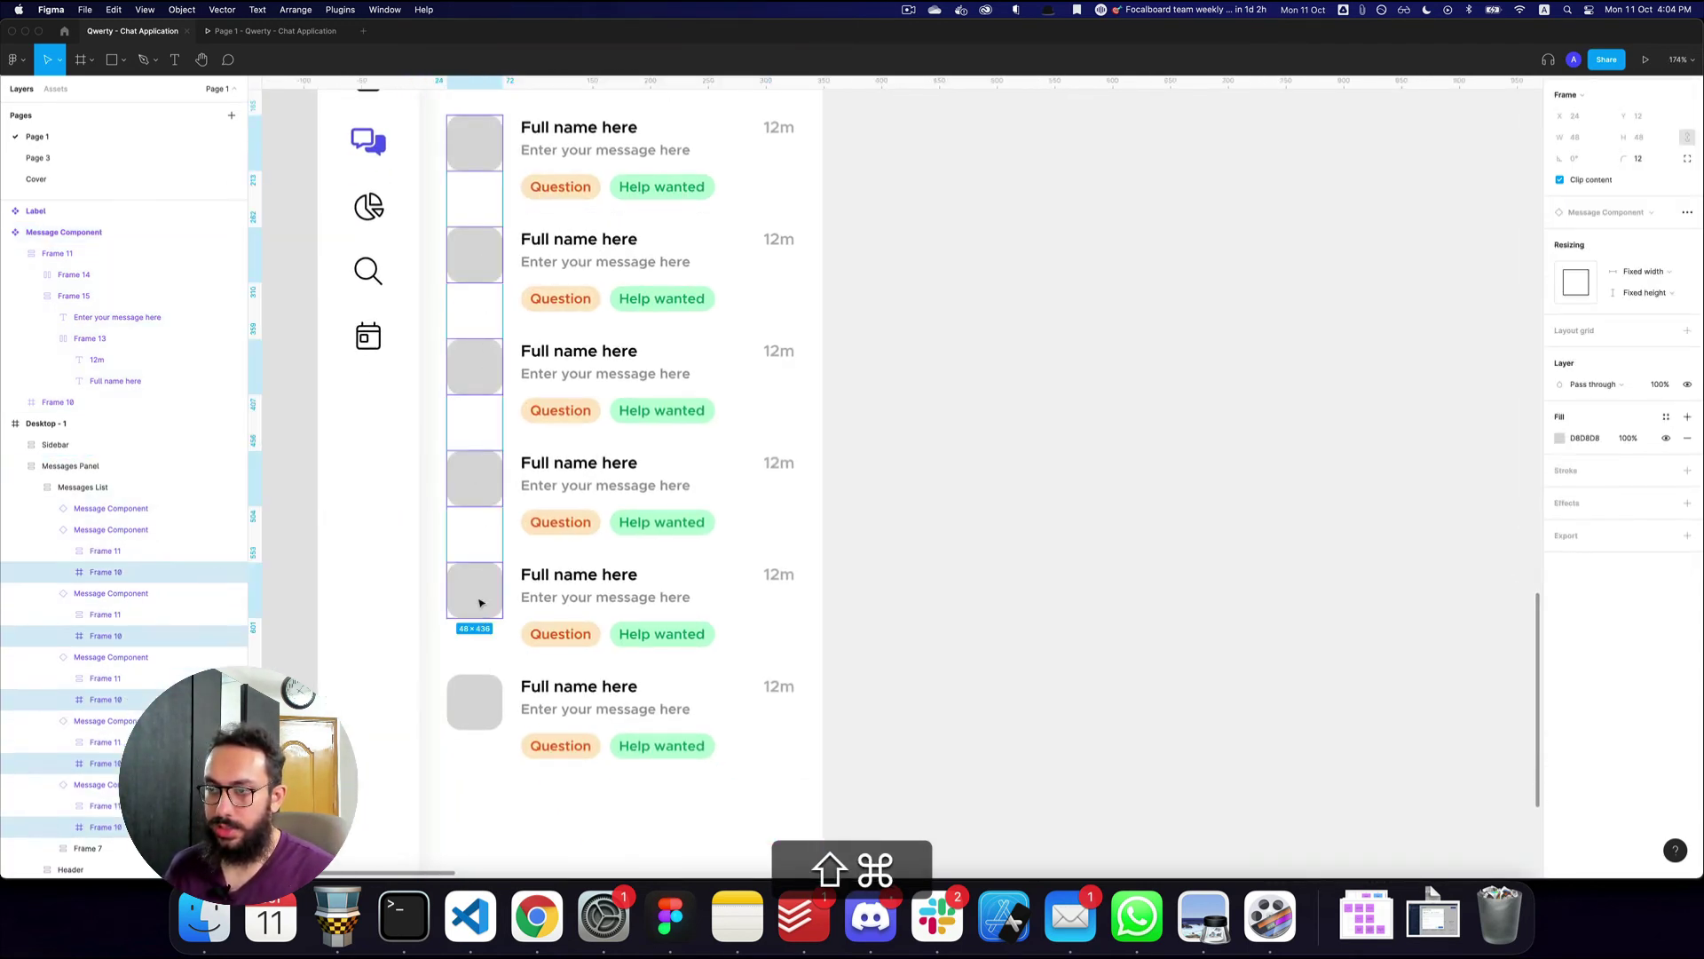
shift+super+click(475, 698)
key(super+p)
text(conte)
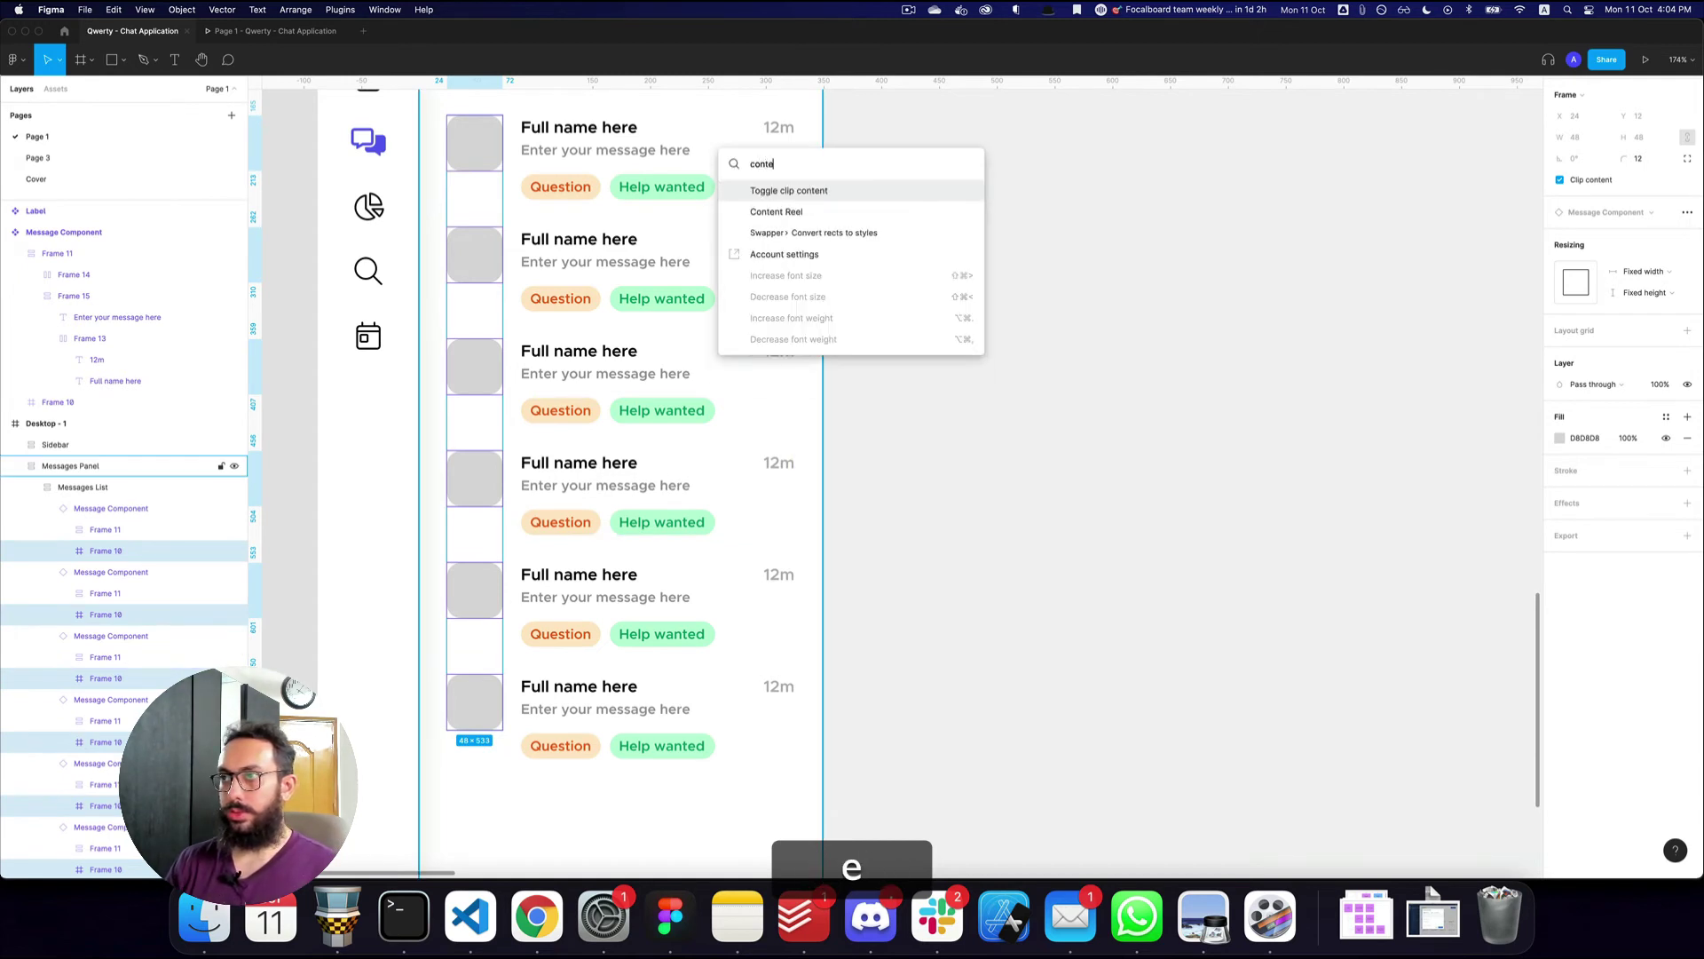
text(nt)
key(Down)
key(Return)
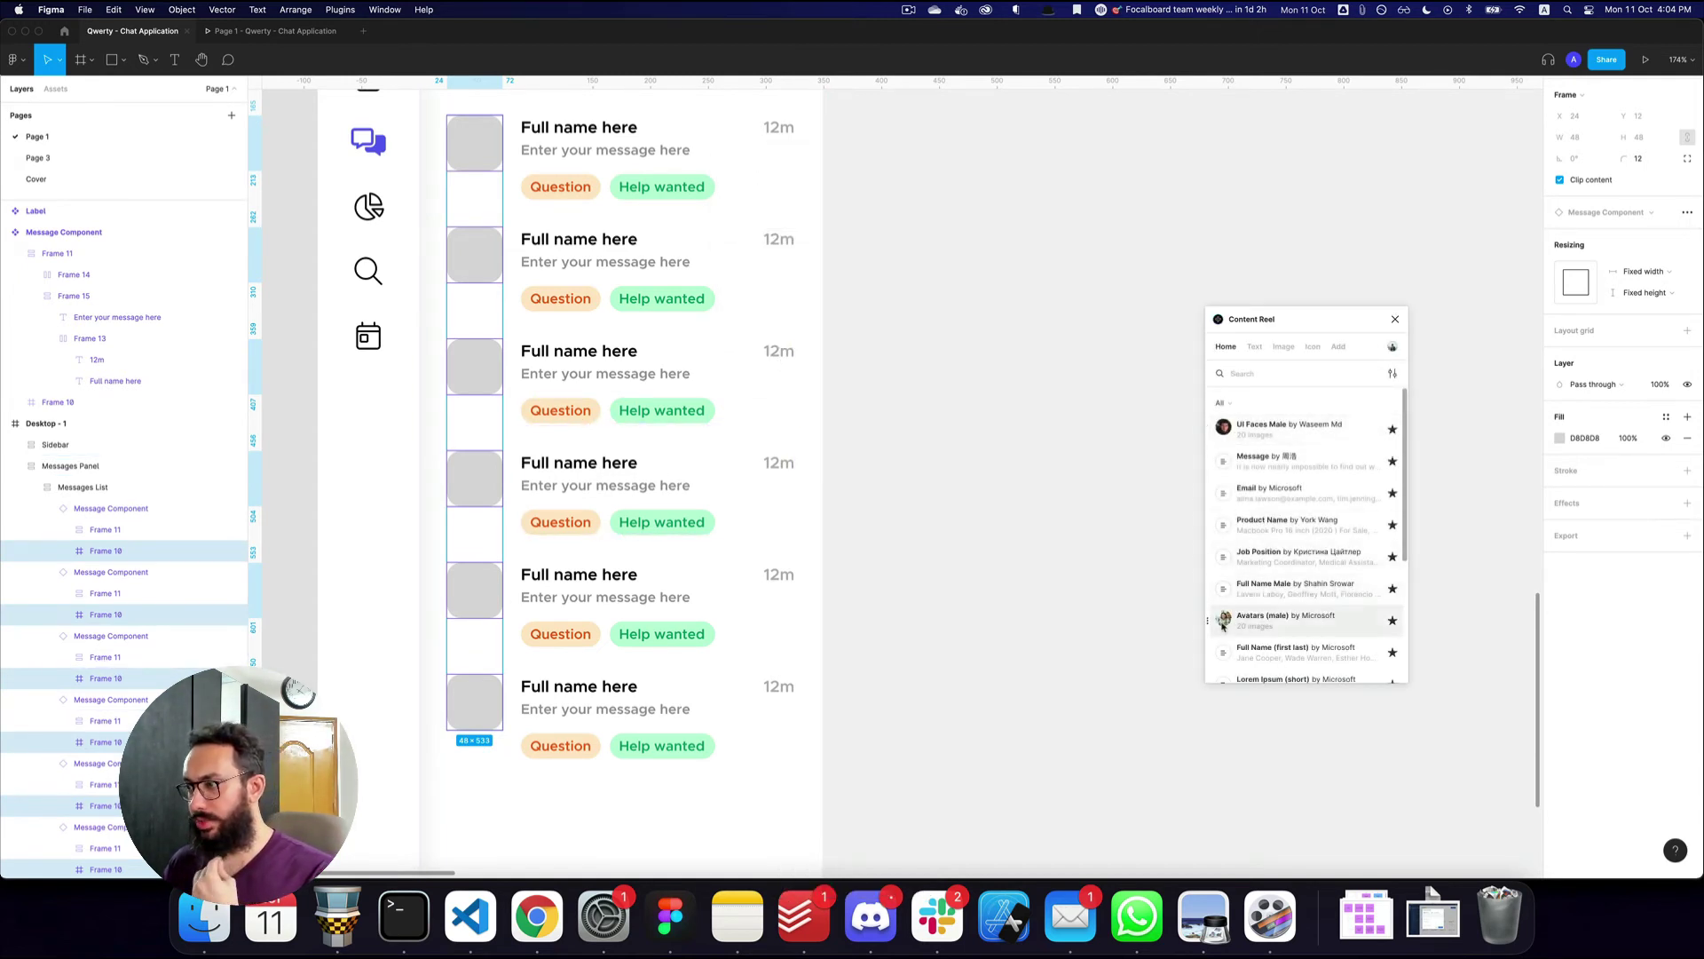
click(1278, 620)
click(1369, 663)
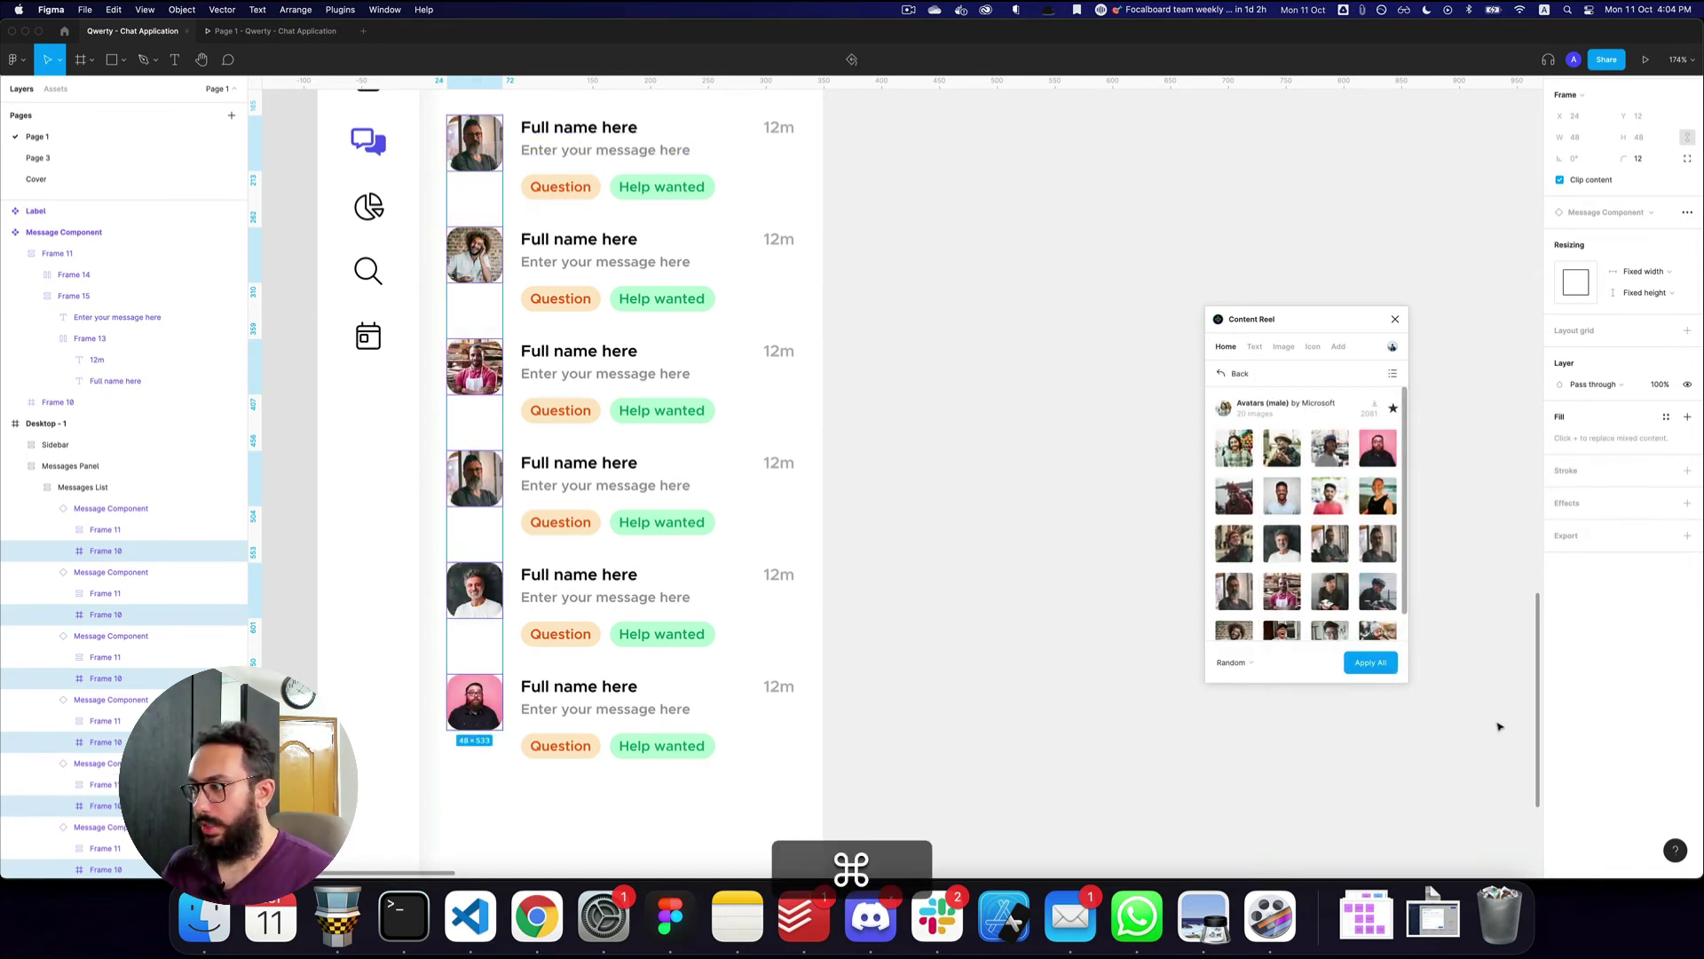
click(1370, 663)
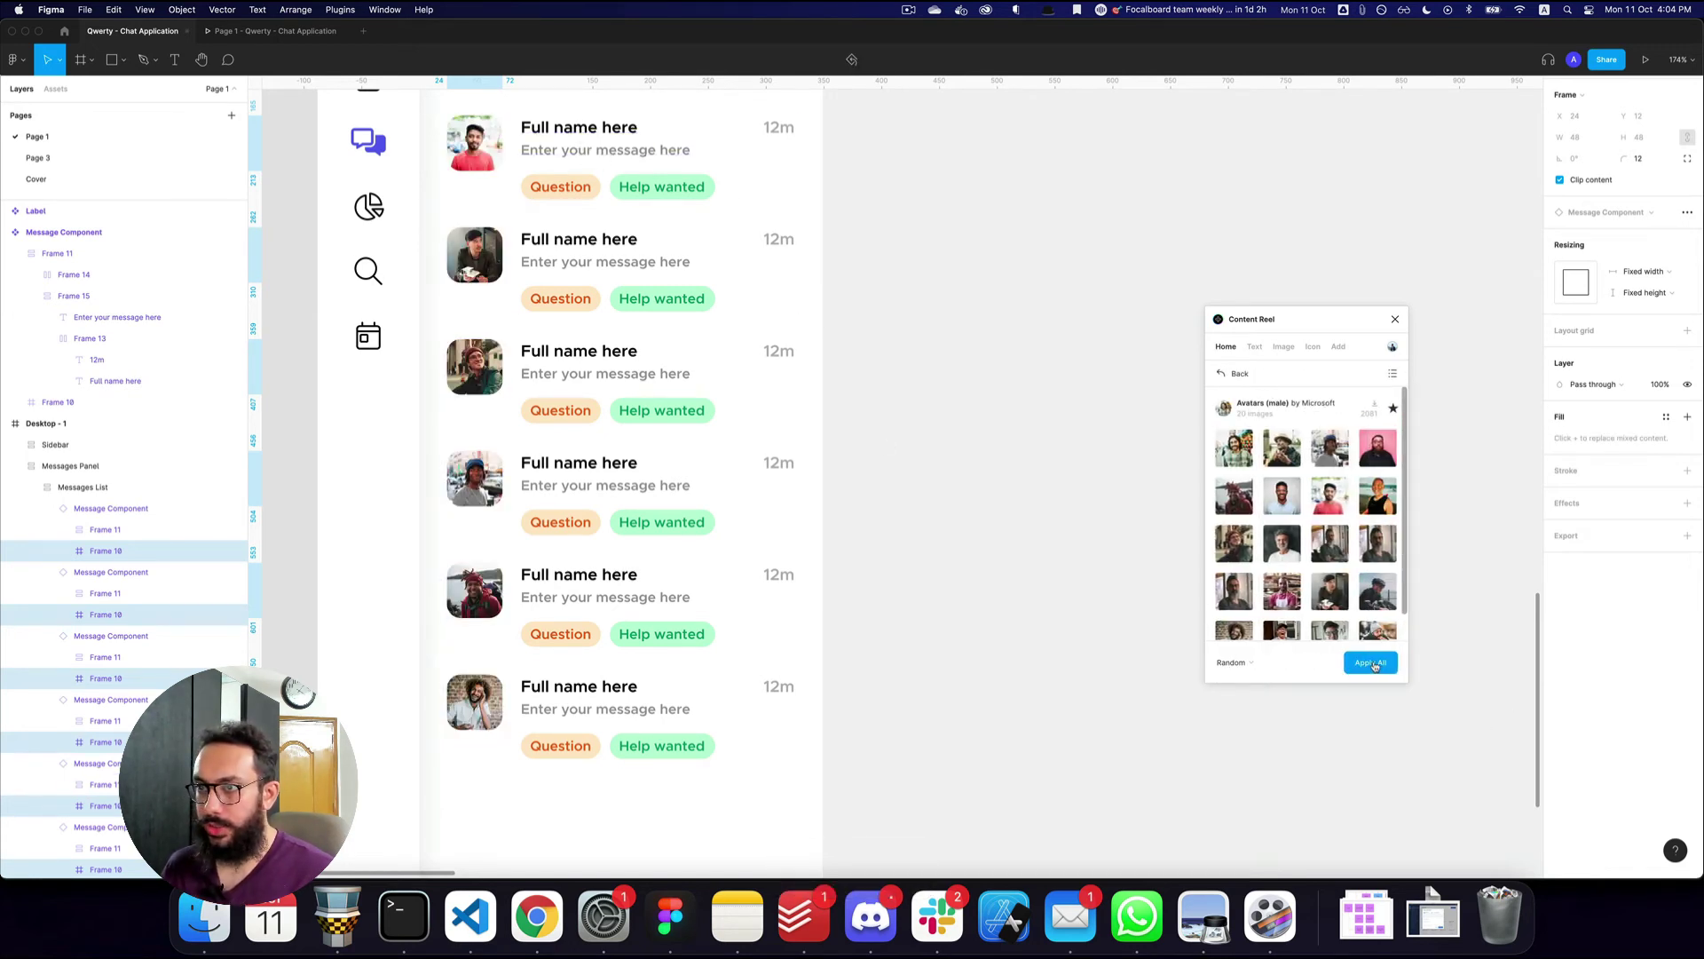
- Replace the name placeholders in all six message rows with Full Name Male content from Content Reel
super+click(579, 127)
shift+super+click(591, 239)
shift+super+click(601, 351)
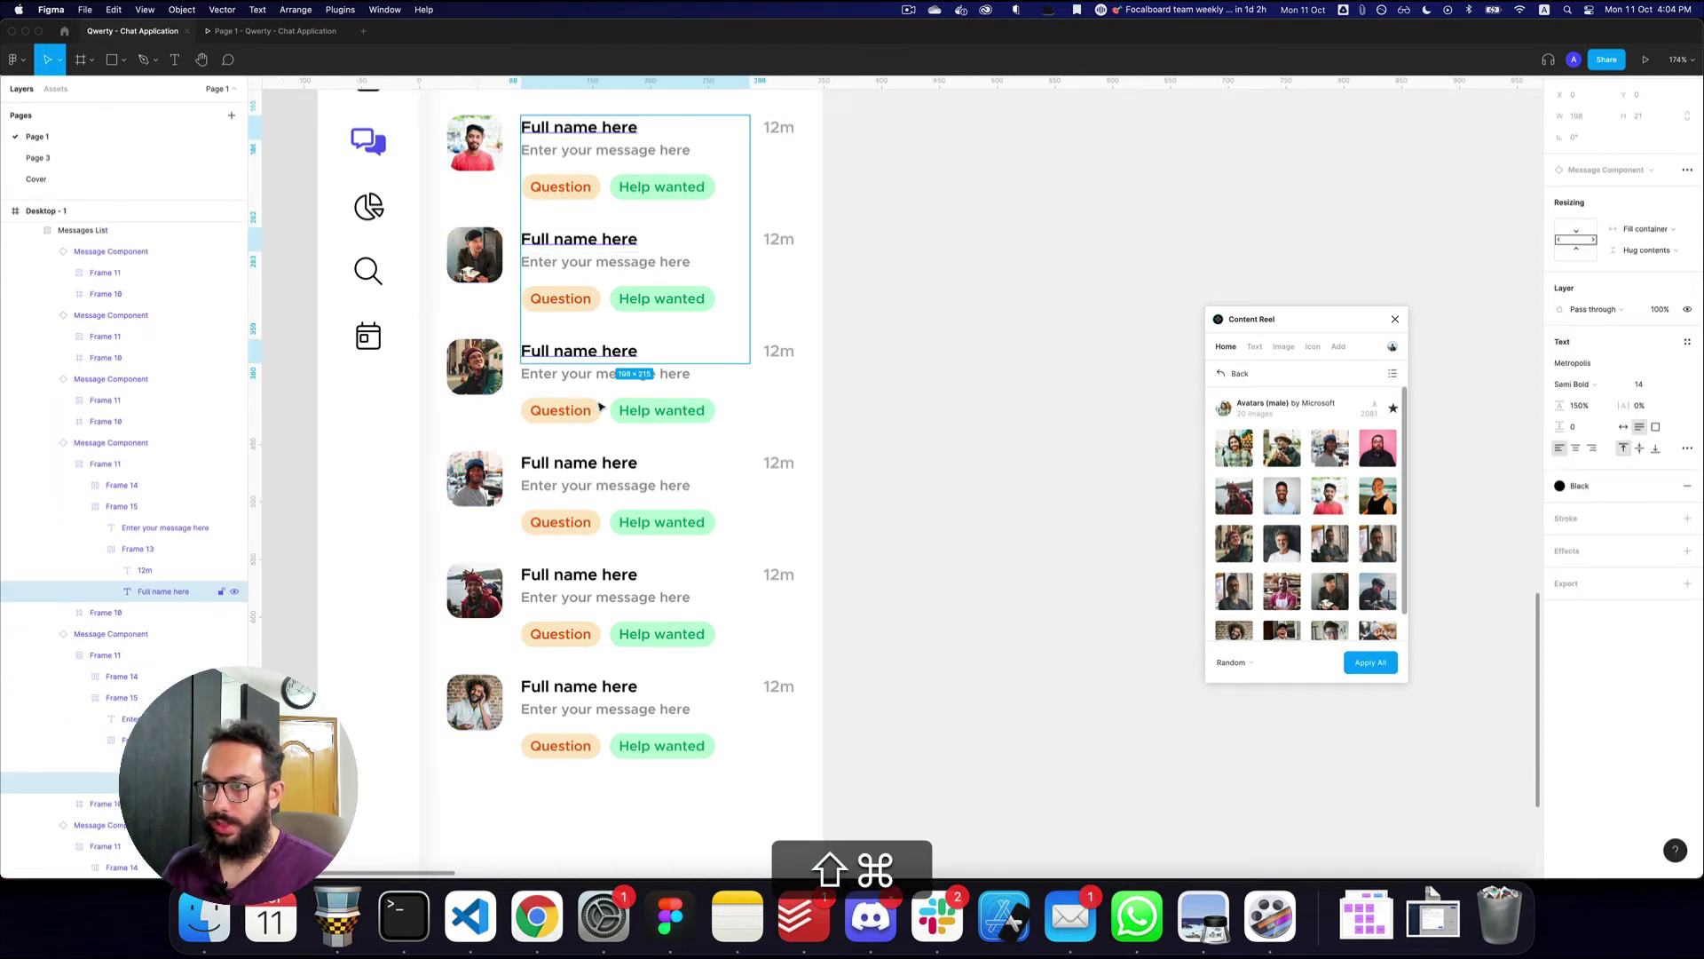
shift+super+click(598, 468)
shift+super+click(597, 577)
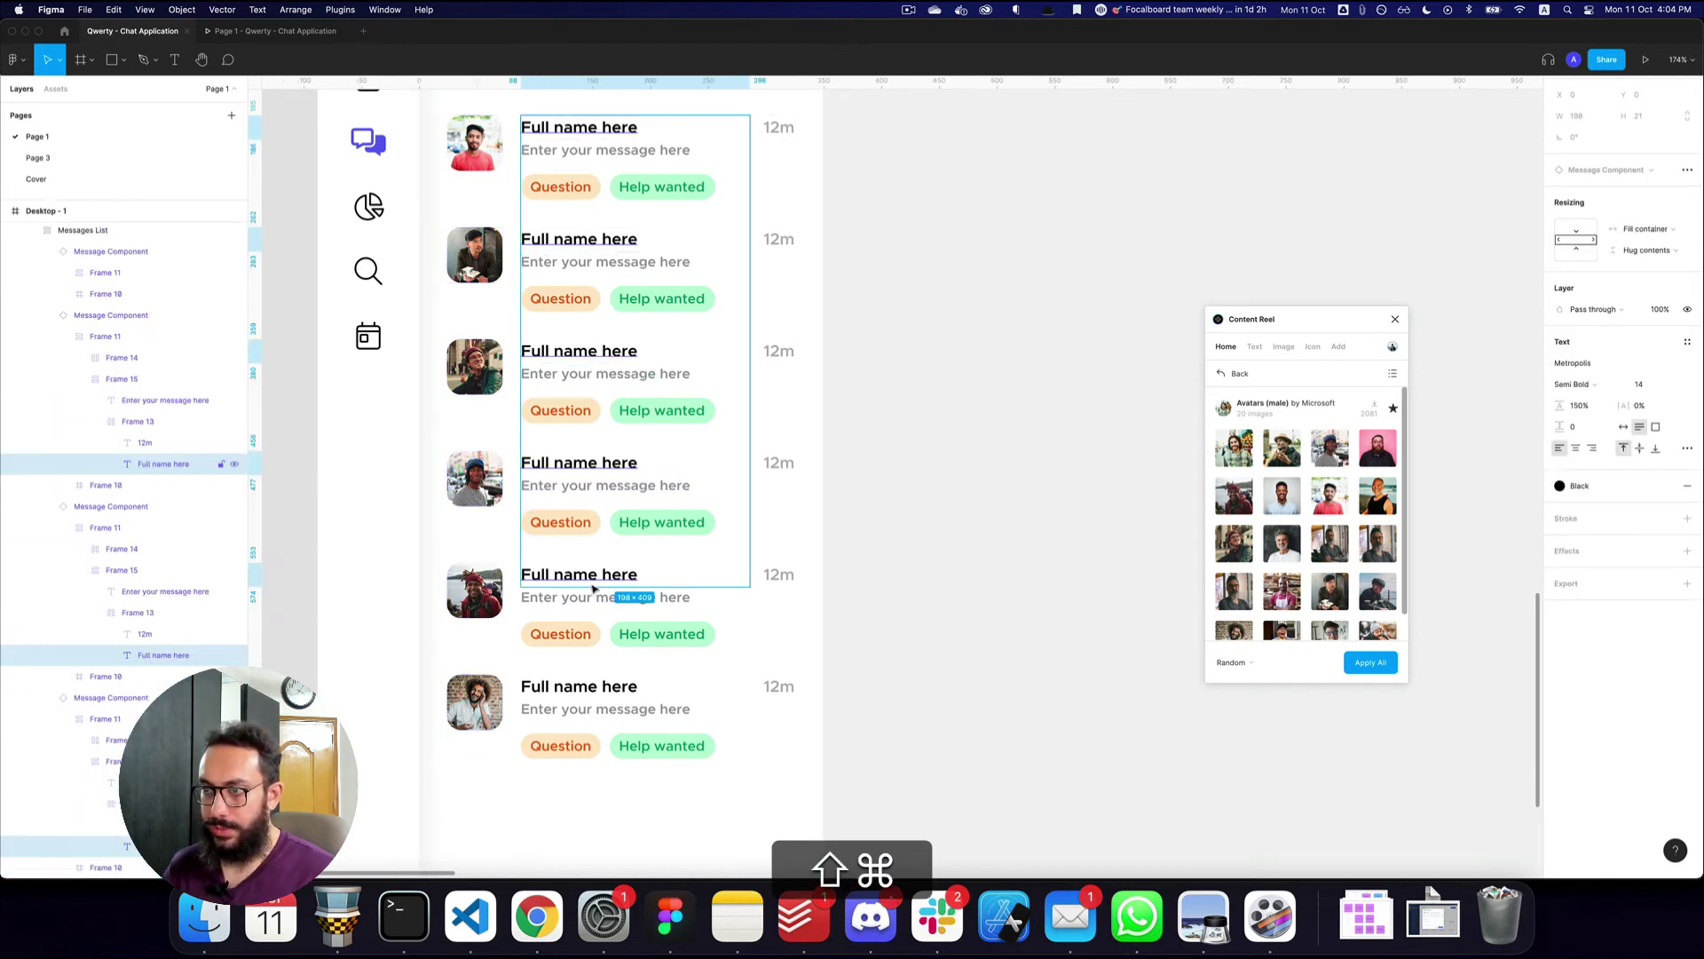
shift+super+click(597, 689)
click(1232, 374)
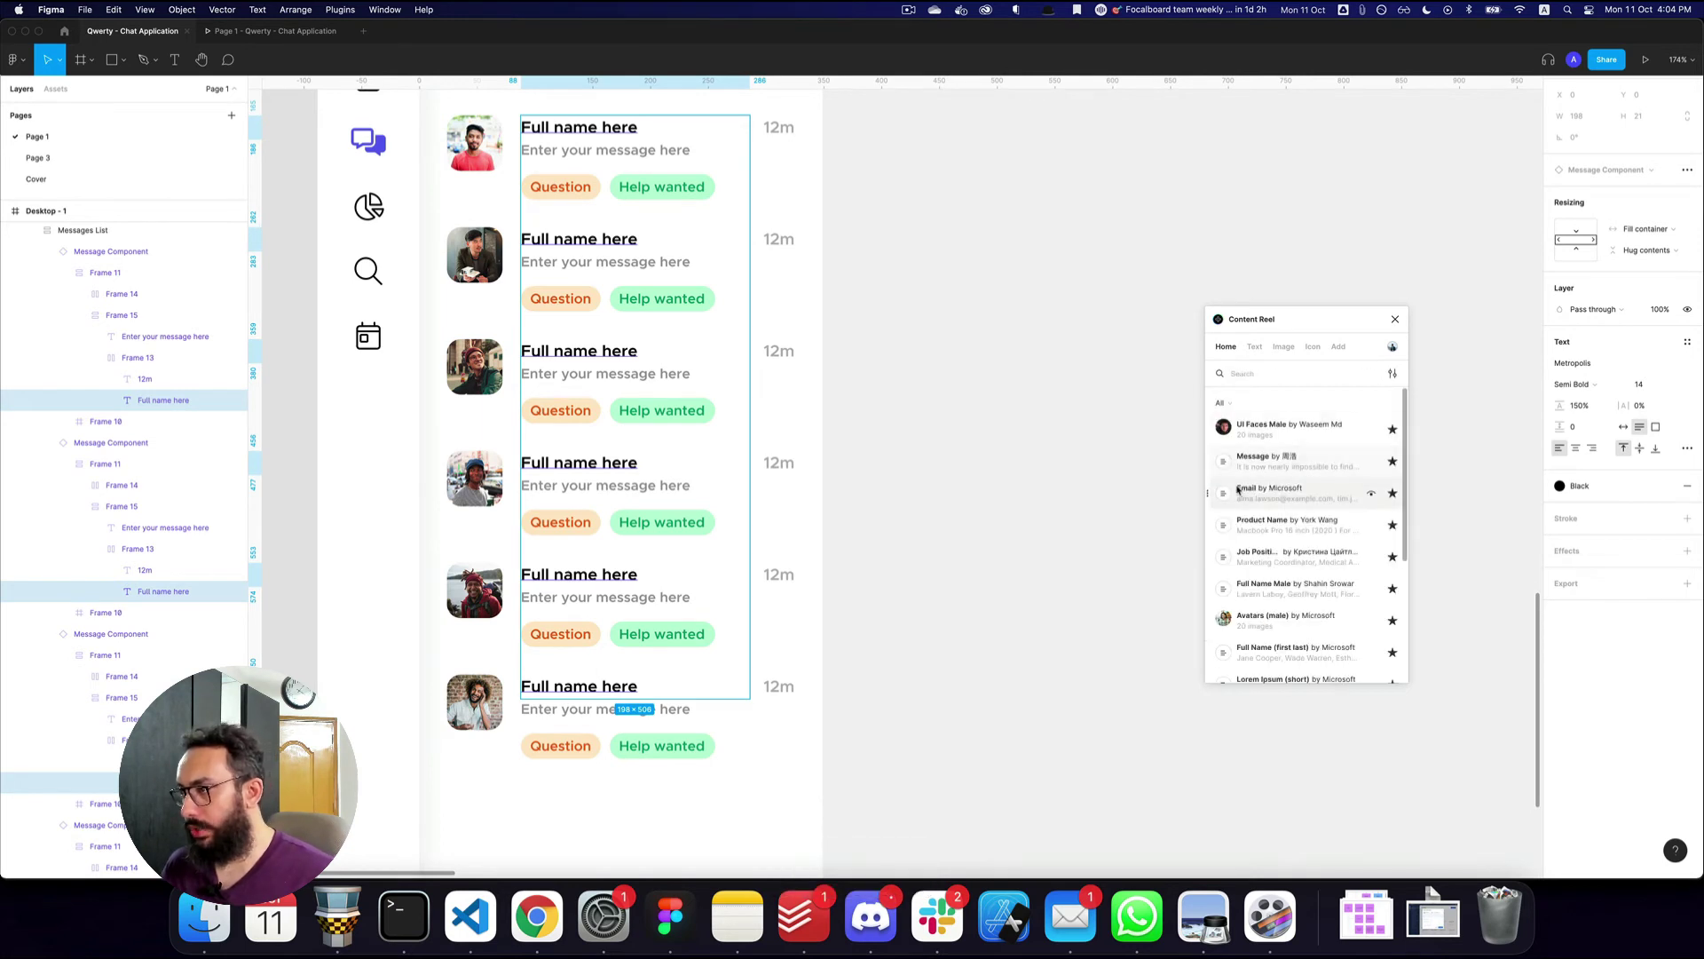
click(1229, 589)
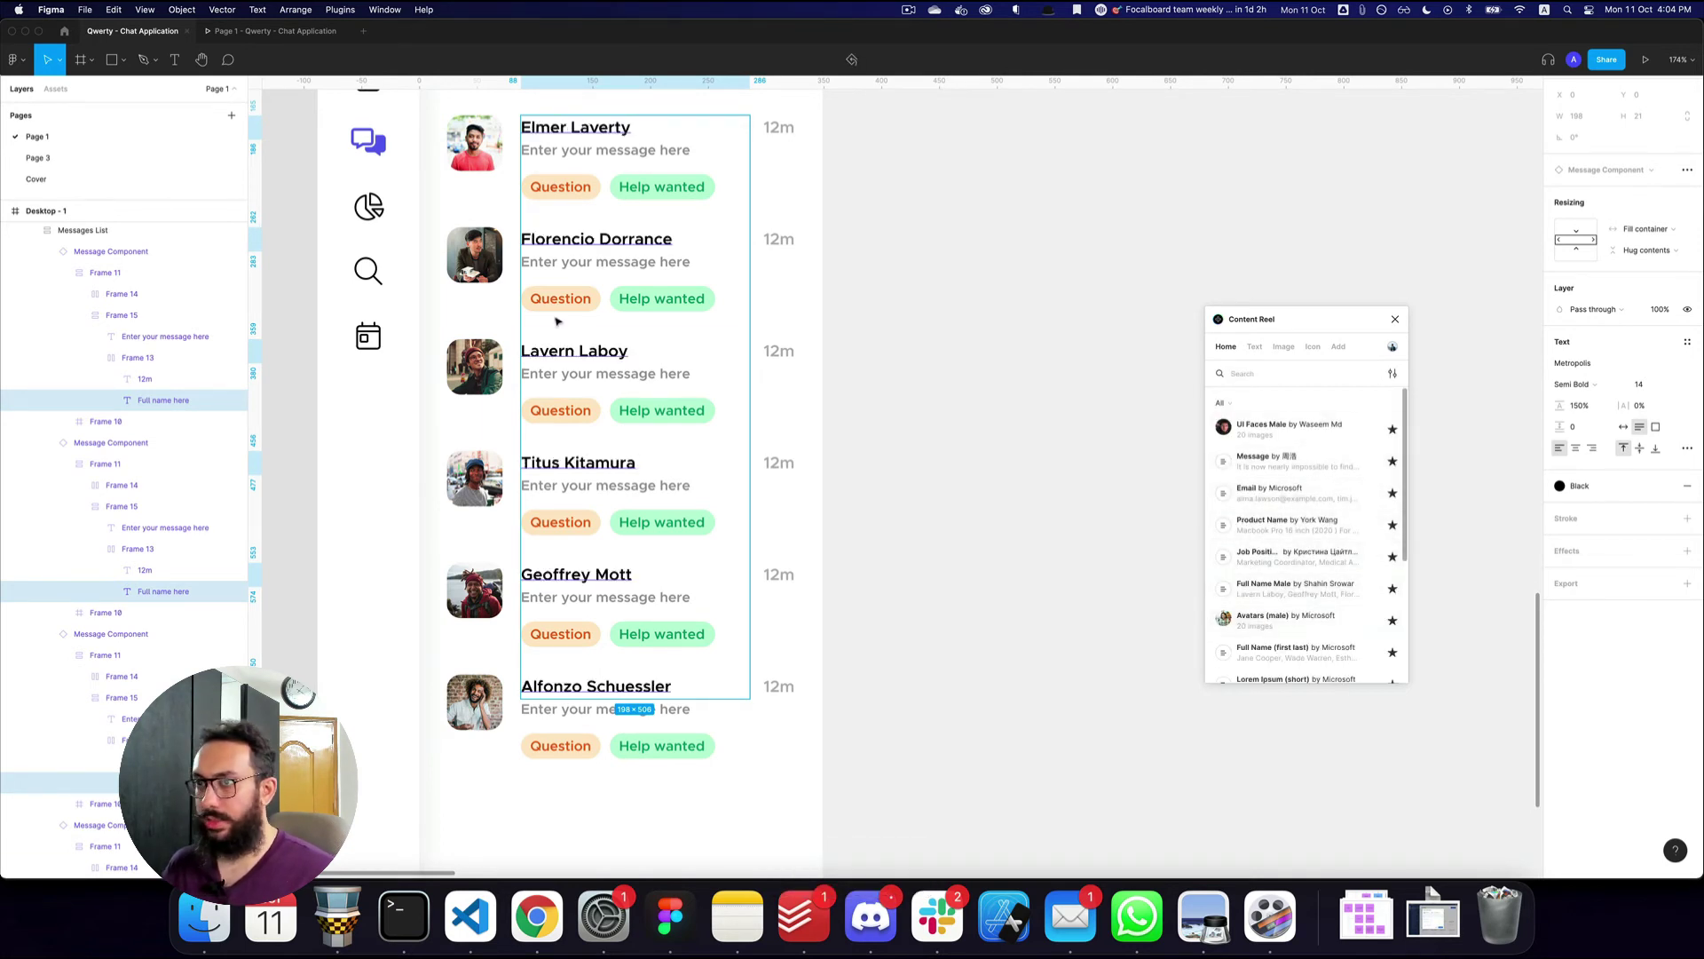
- Replace the message placeholders in all six rows with chat message text found in Content Reel by searching "message", and close the plugin
super+click(597, 152)
shift+super+click(599, 263)
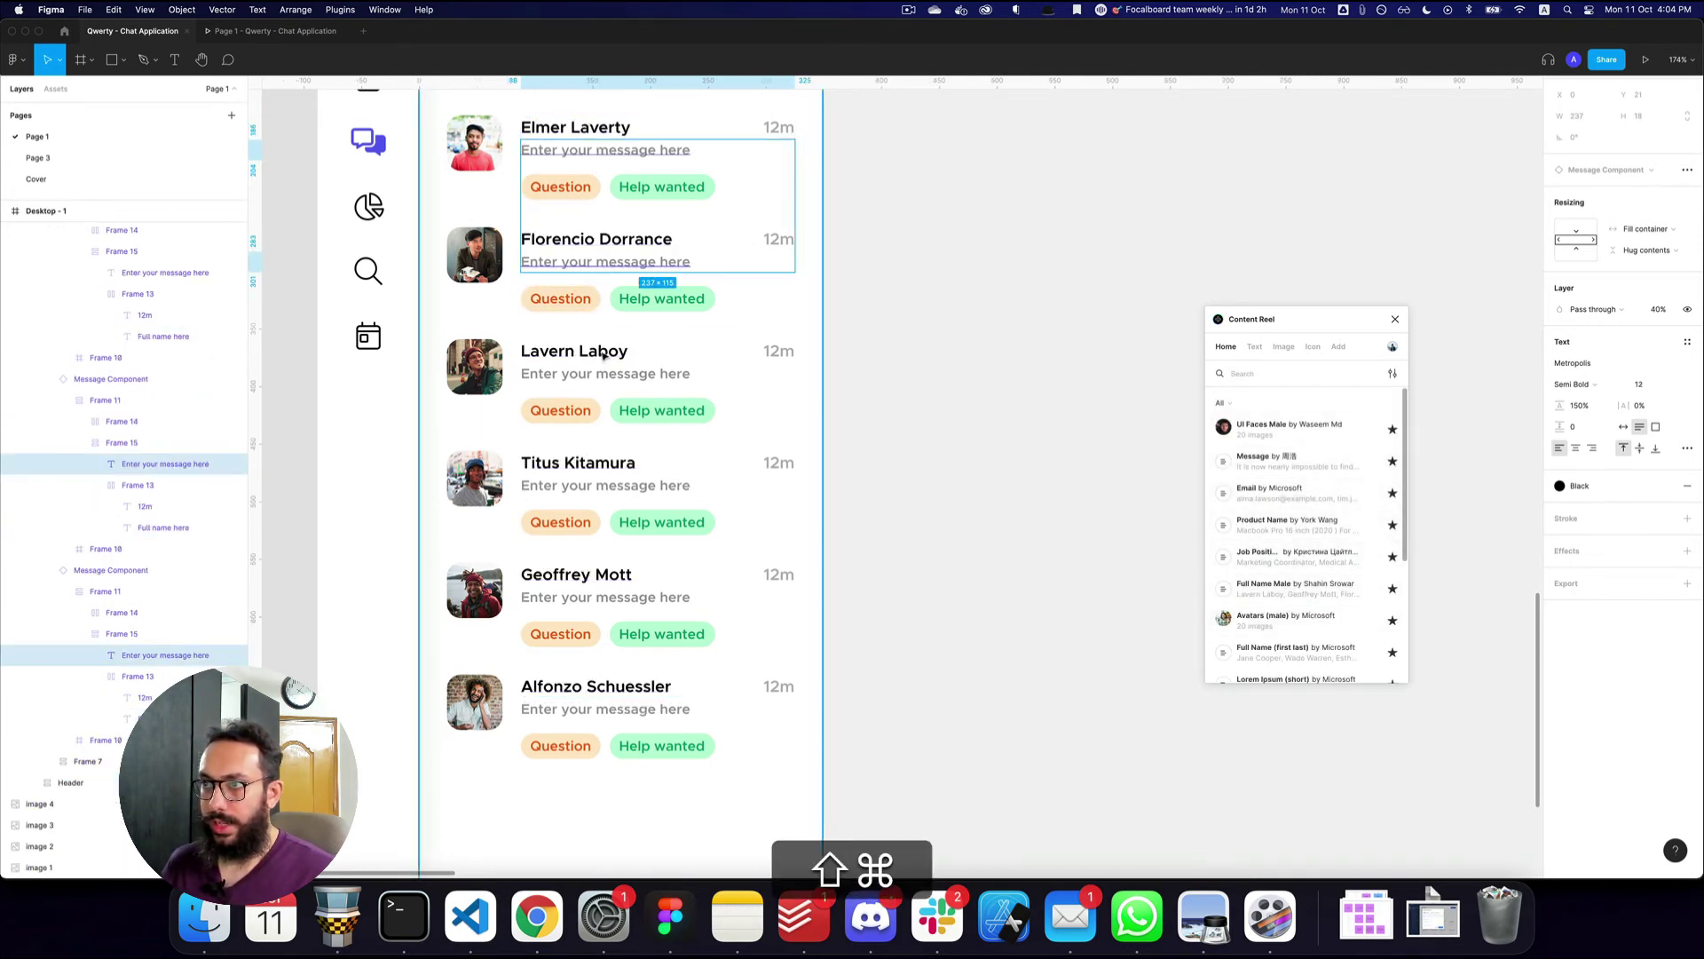
shift+super+click(604, 374)
shift+super+click(598, 487)
shift+super+click(601, 598)
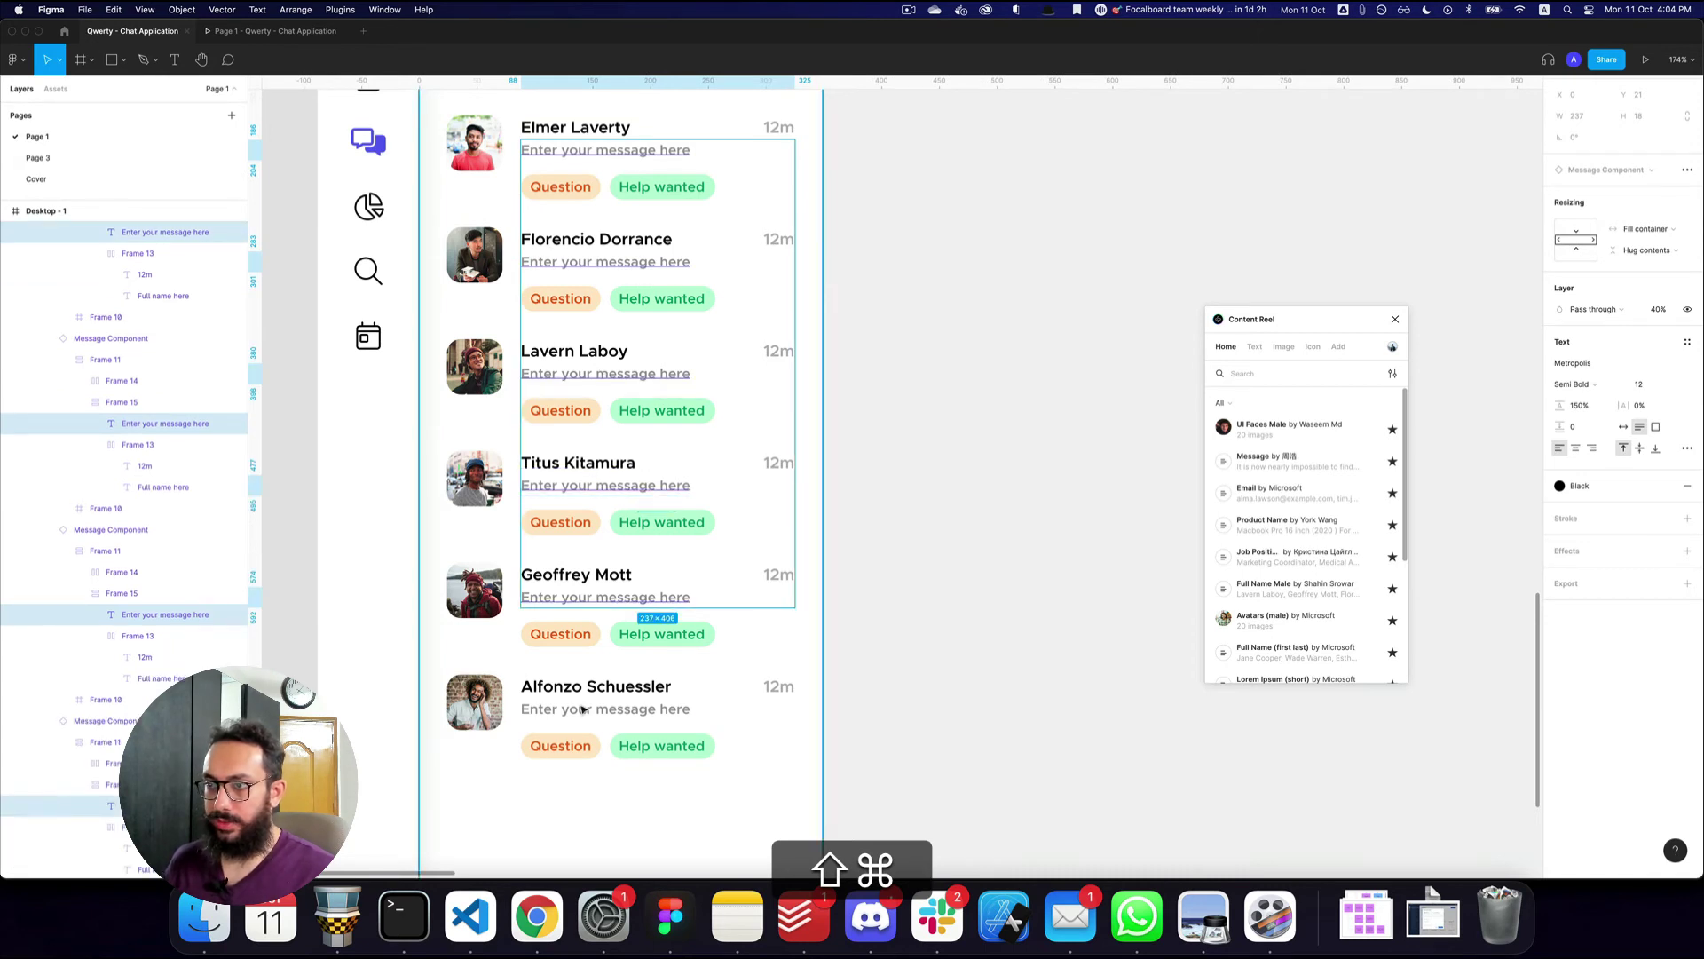
shift+super+click(658, 706)
click(1259, 377)
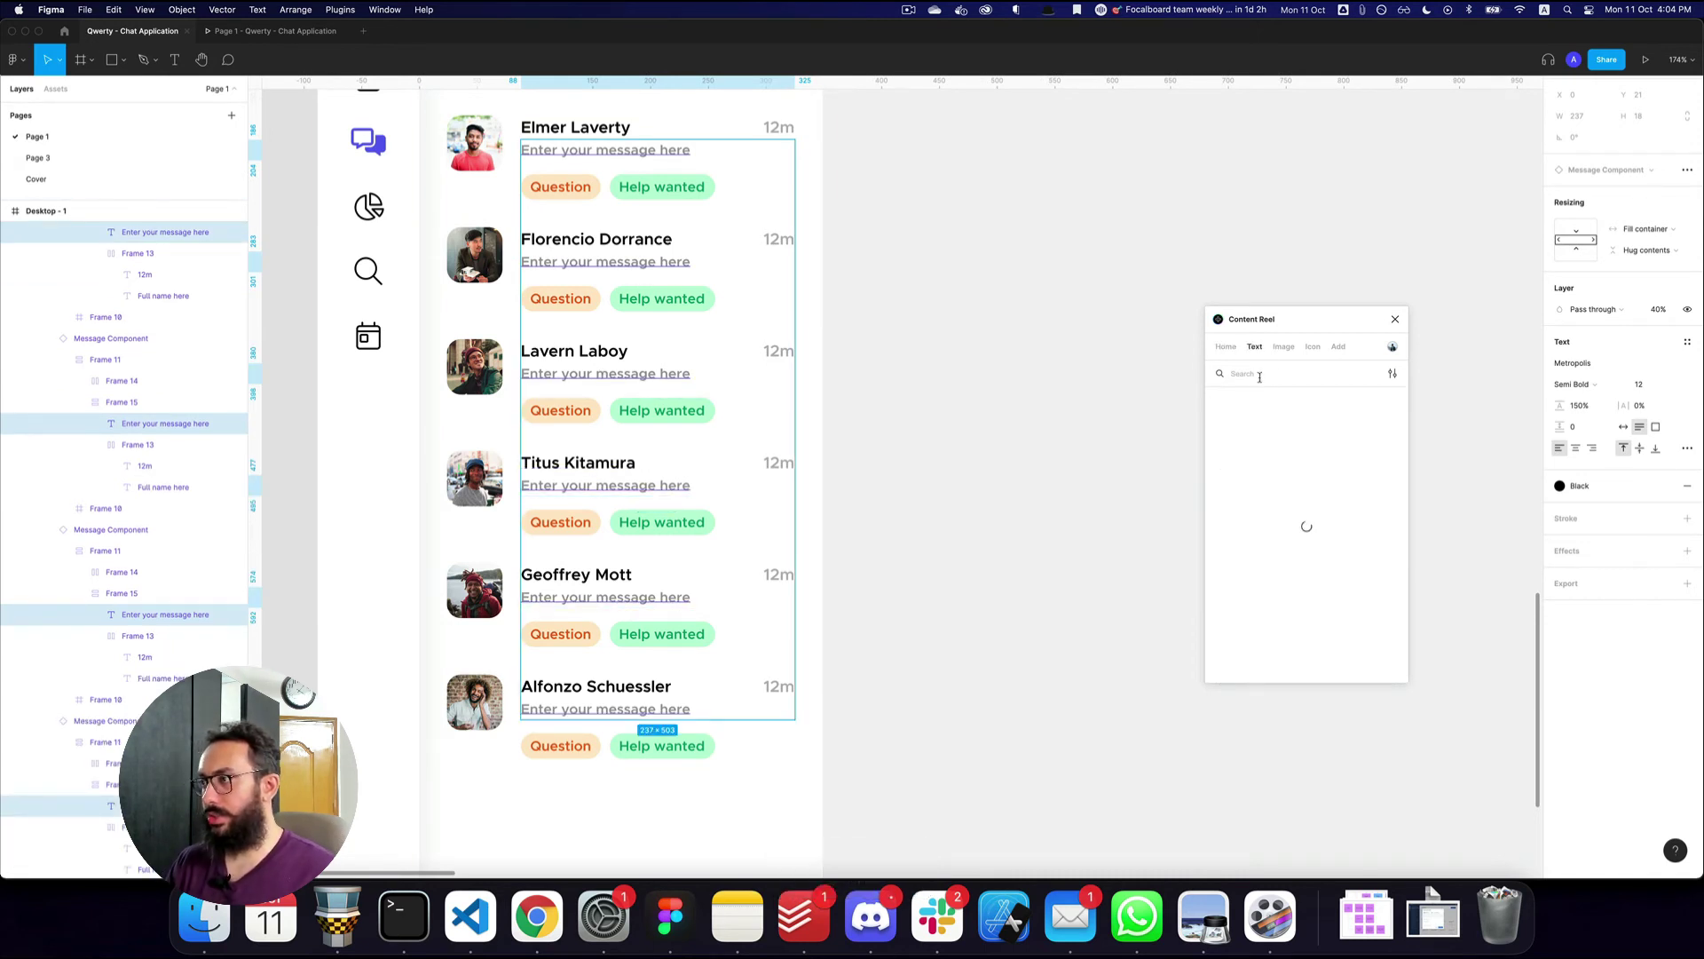
text(message)
key(Return)
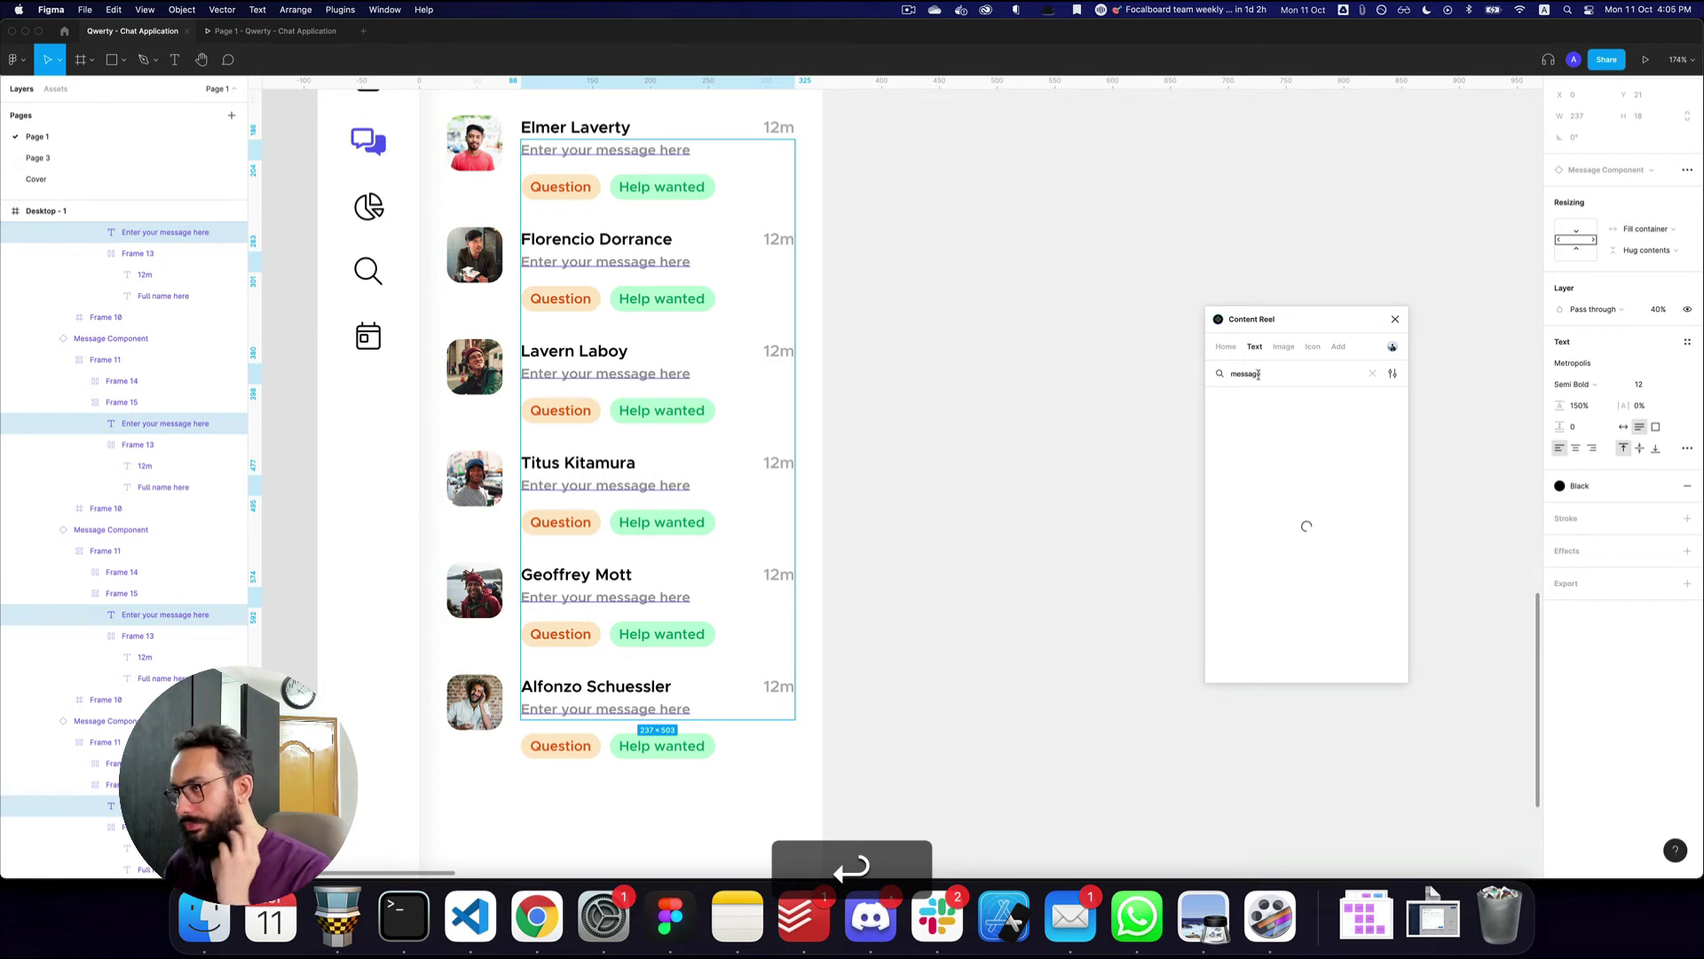
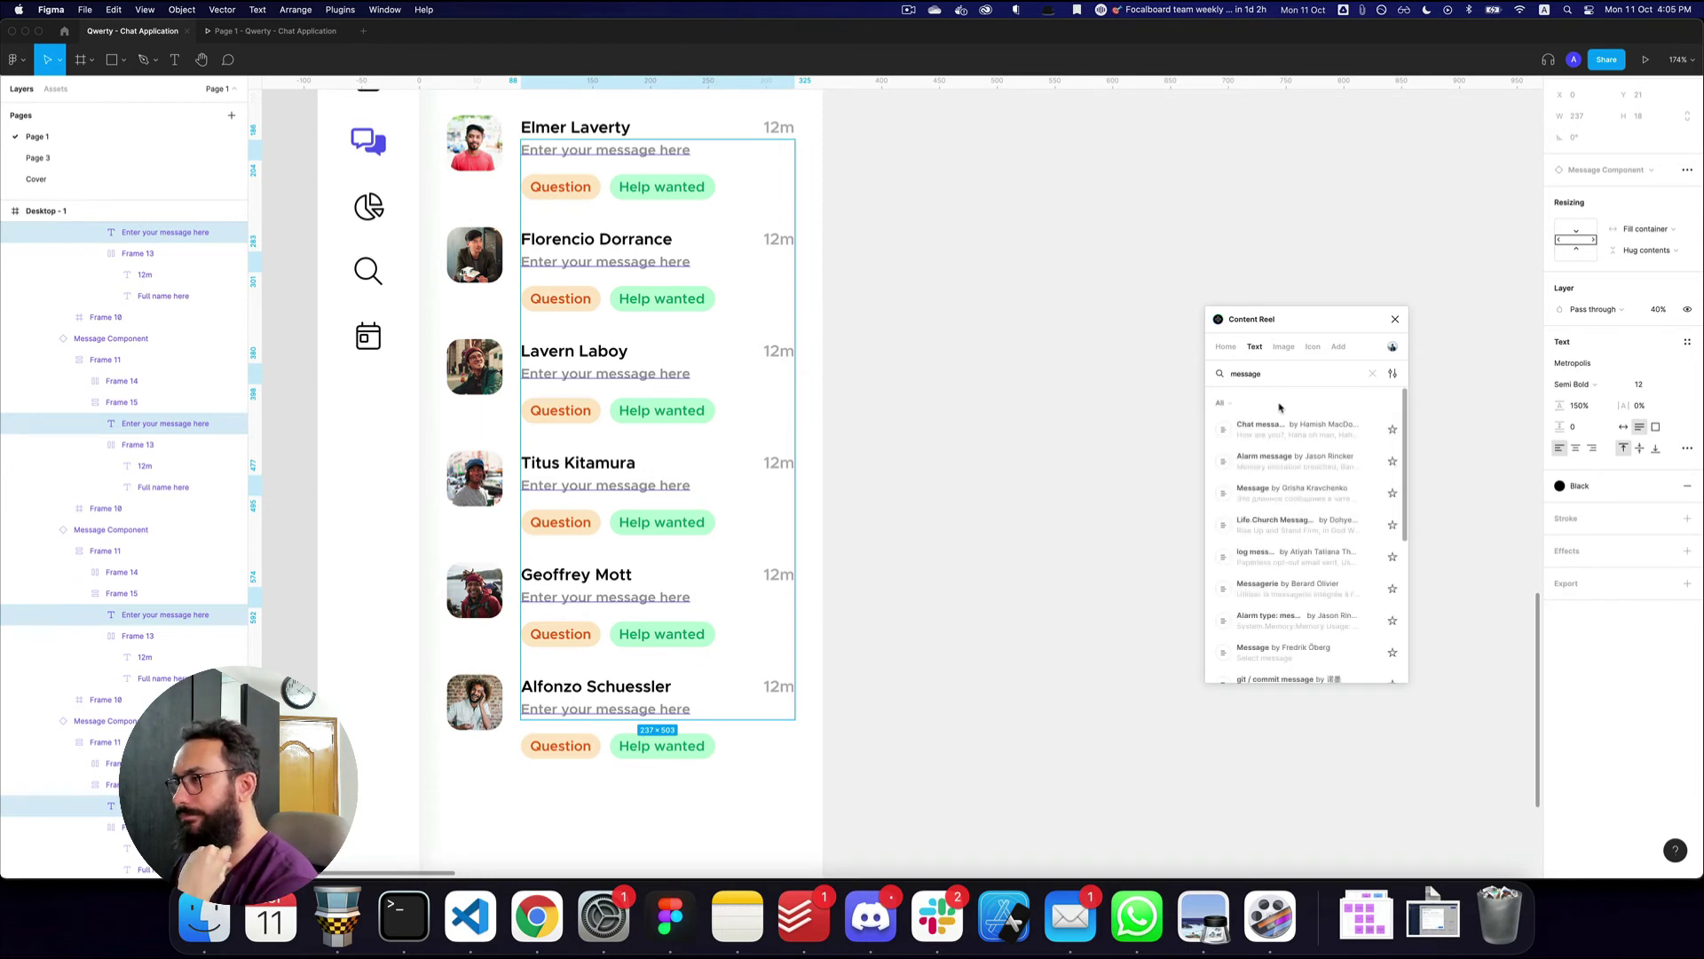
click(1223, 431)
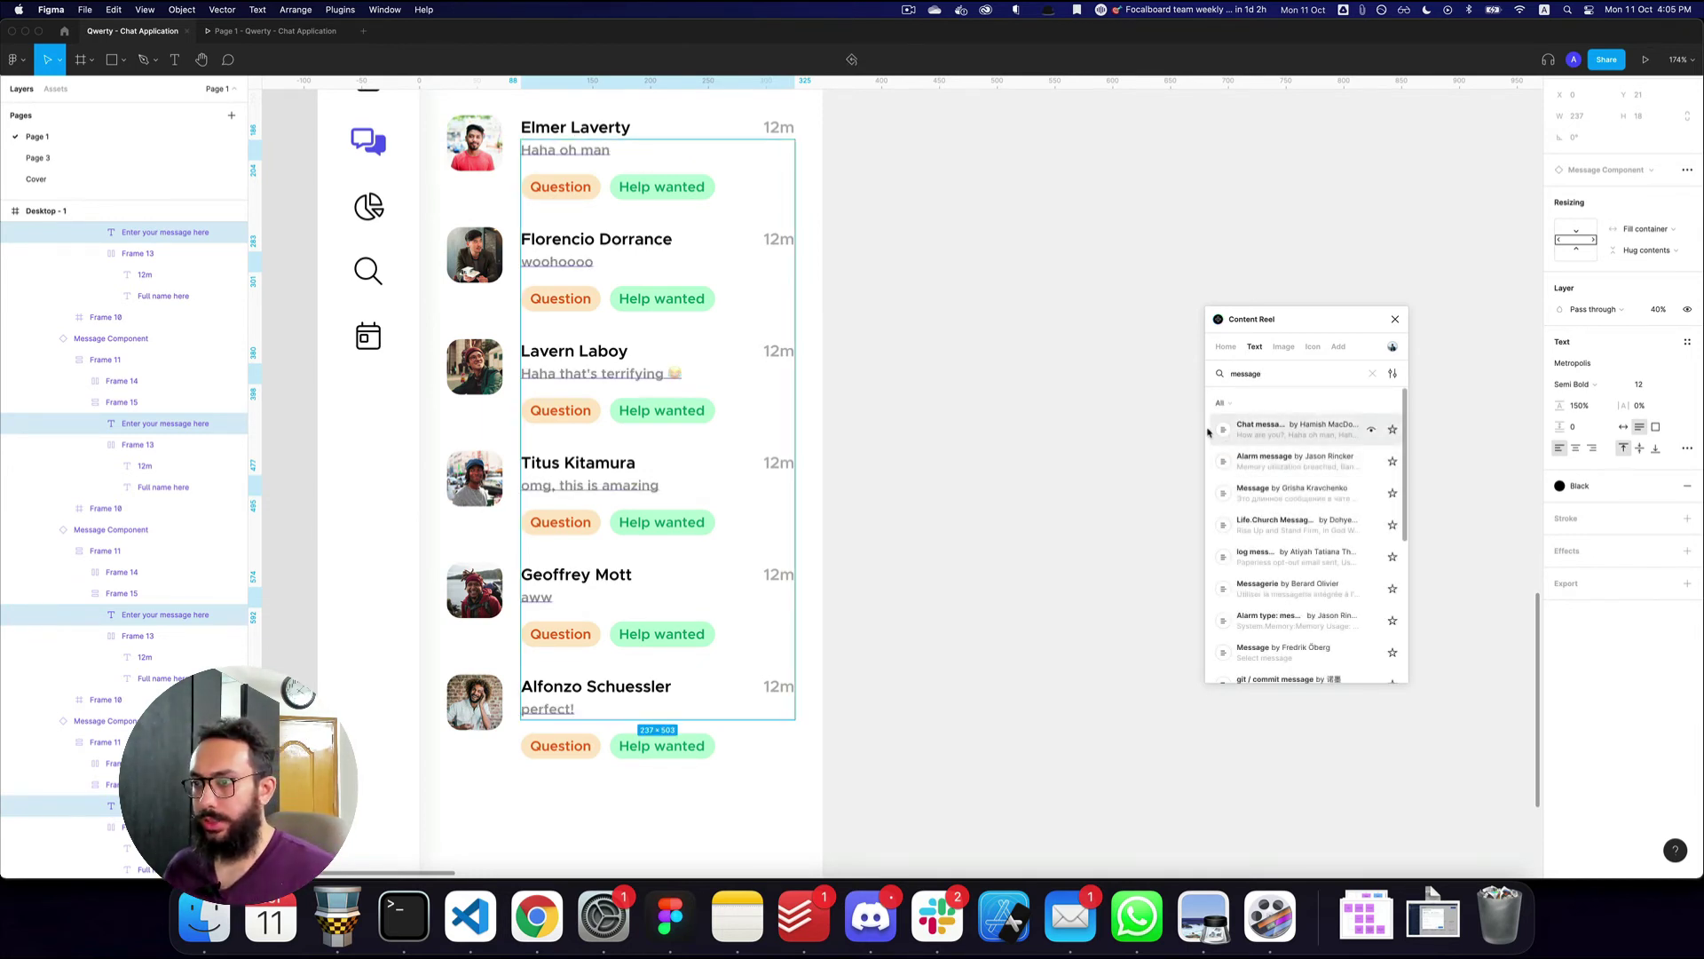
click(1399, 320)
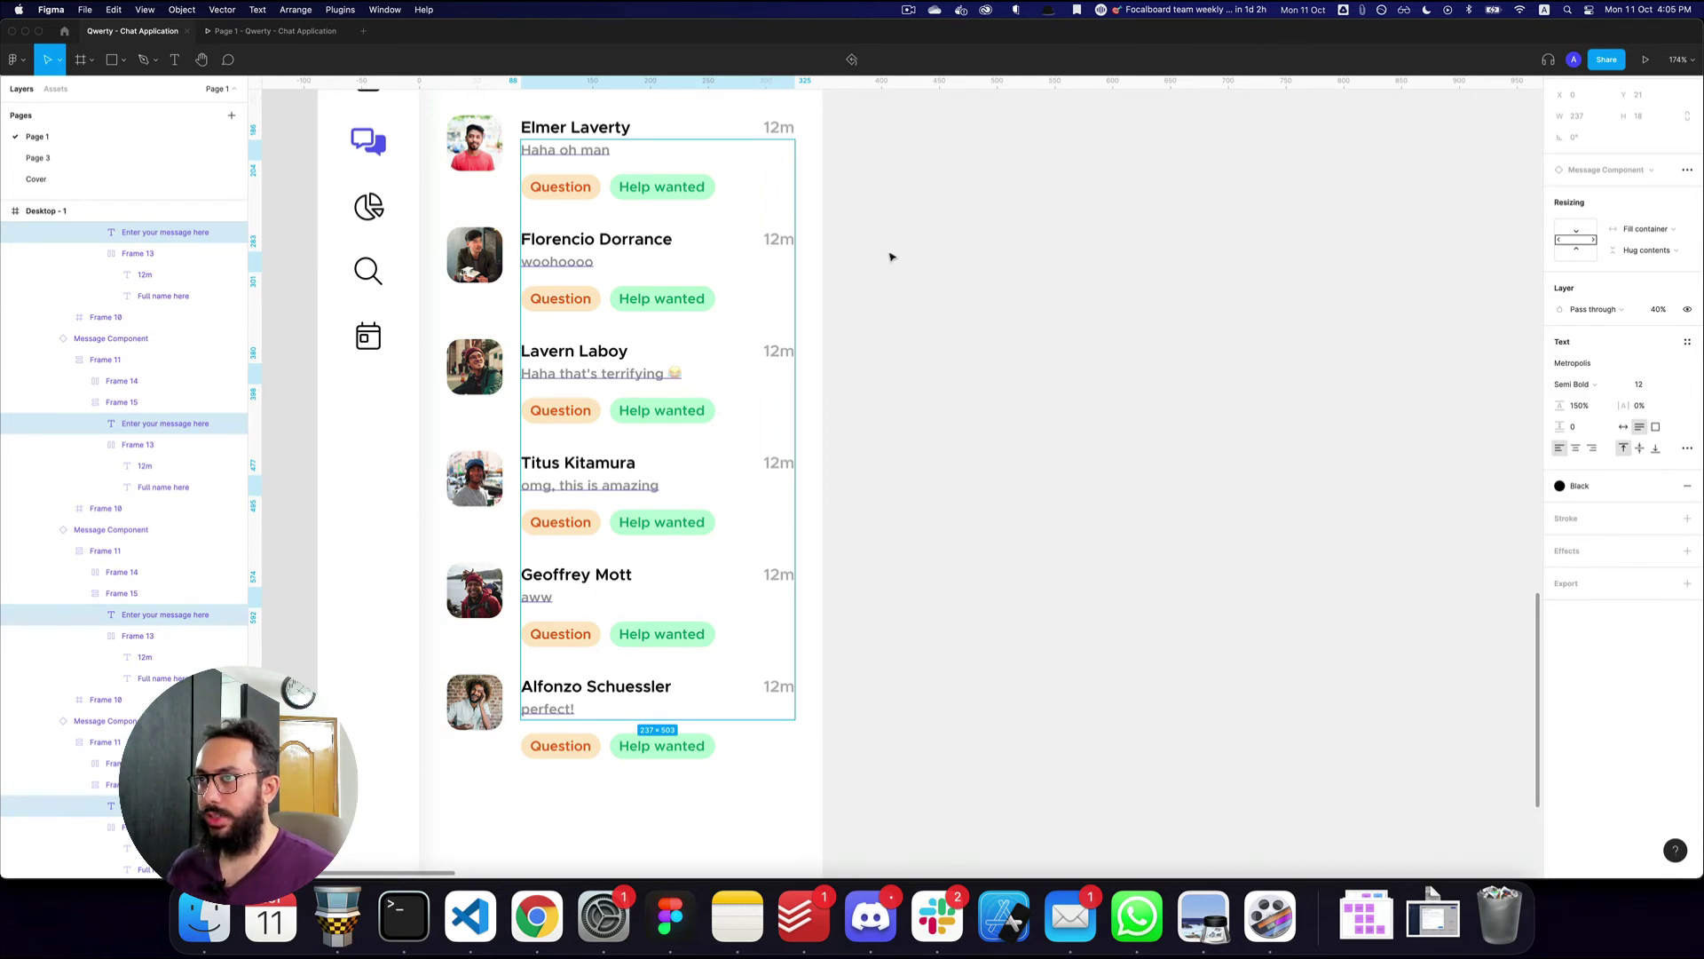
- Check the filled messages panel in the prototype preview and return to the design file
key(alt+z)
alt+click(852, 453)
scroll(853, 453, up, 3)
key(z)
click(573, 304)
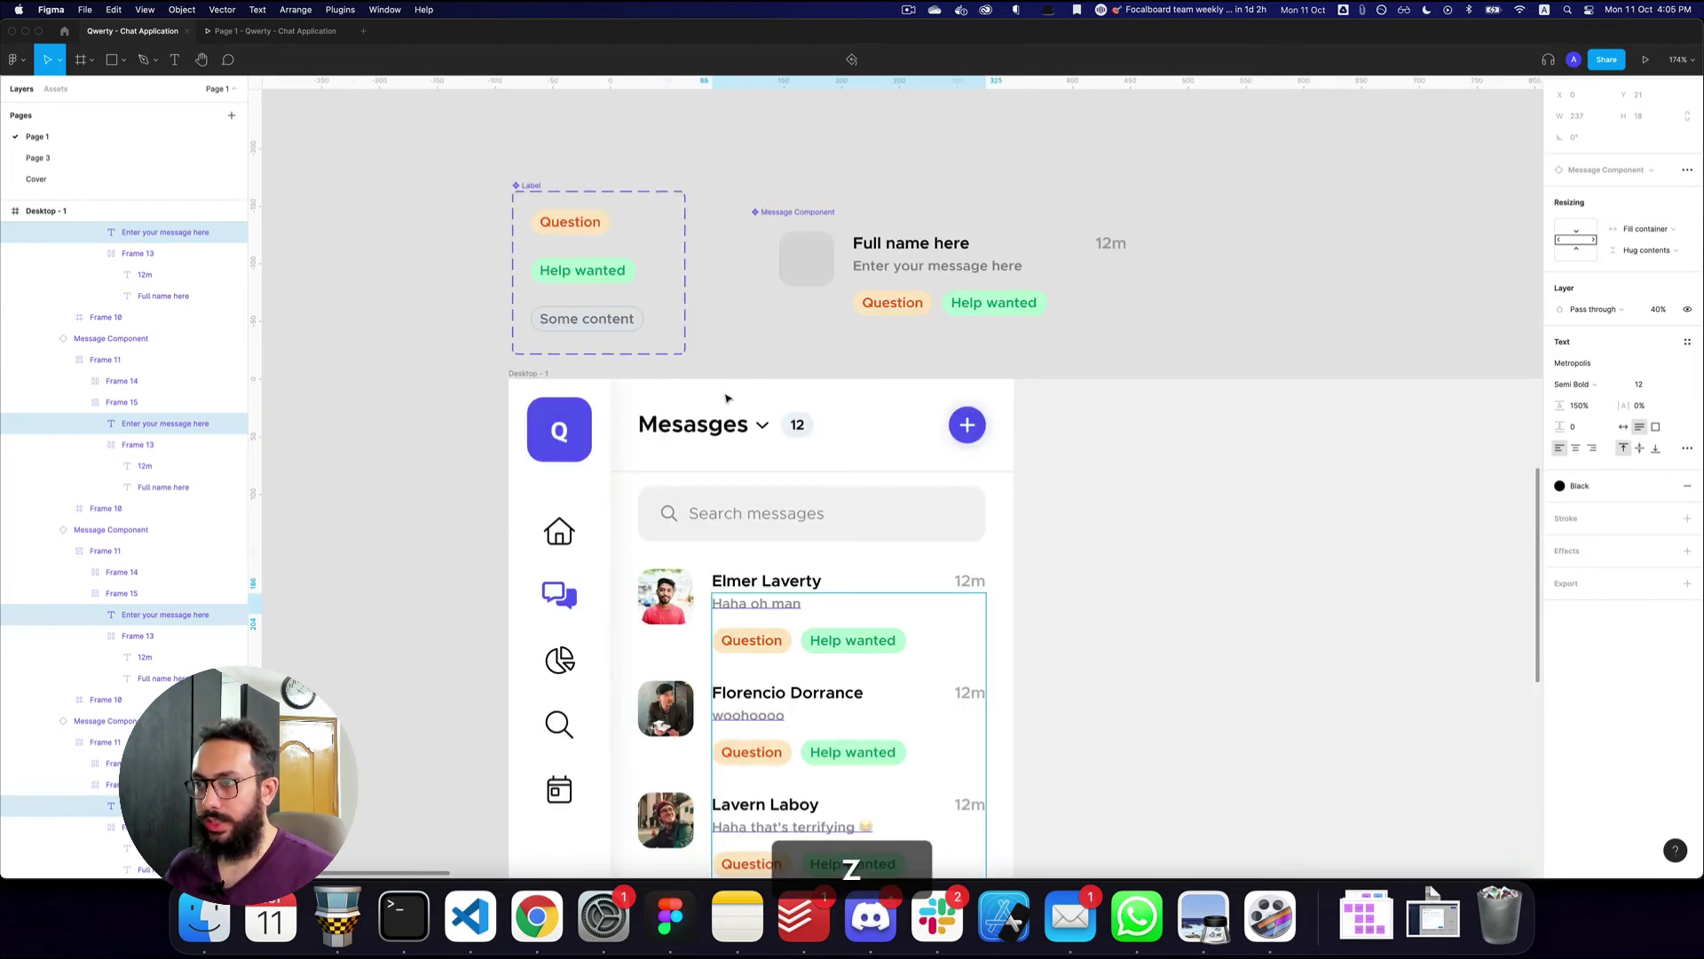
key(space)
drag(1032, 539, 942, 421)
key(super+3)
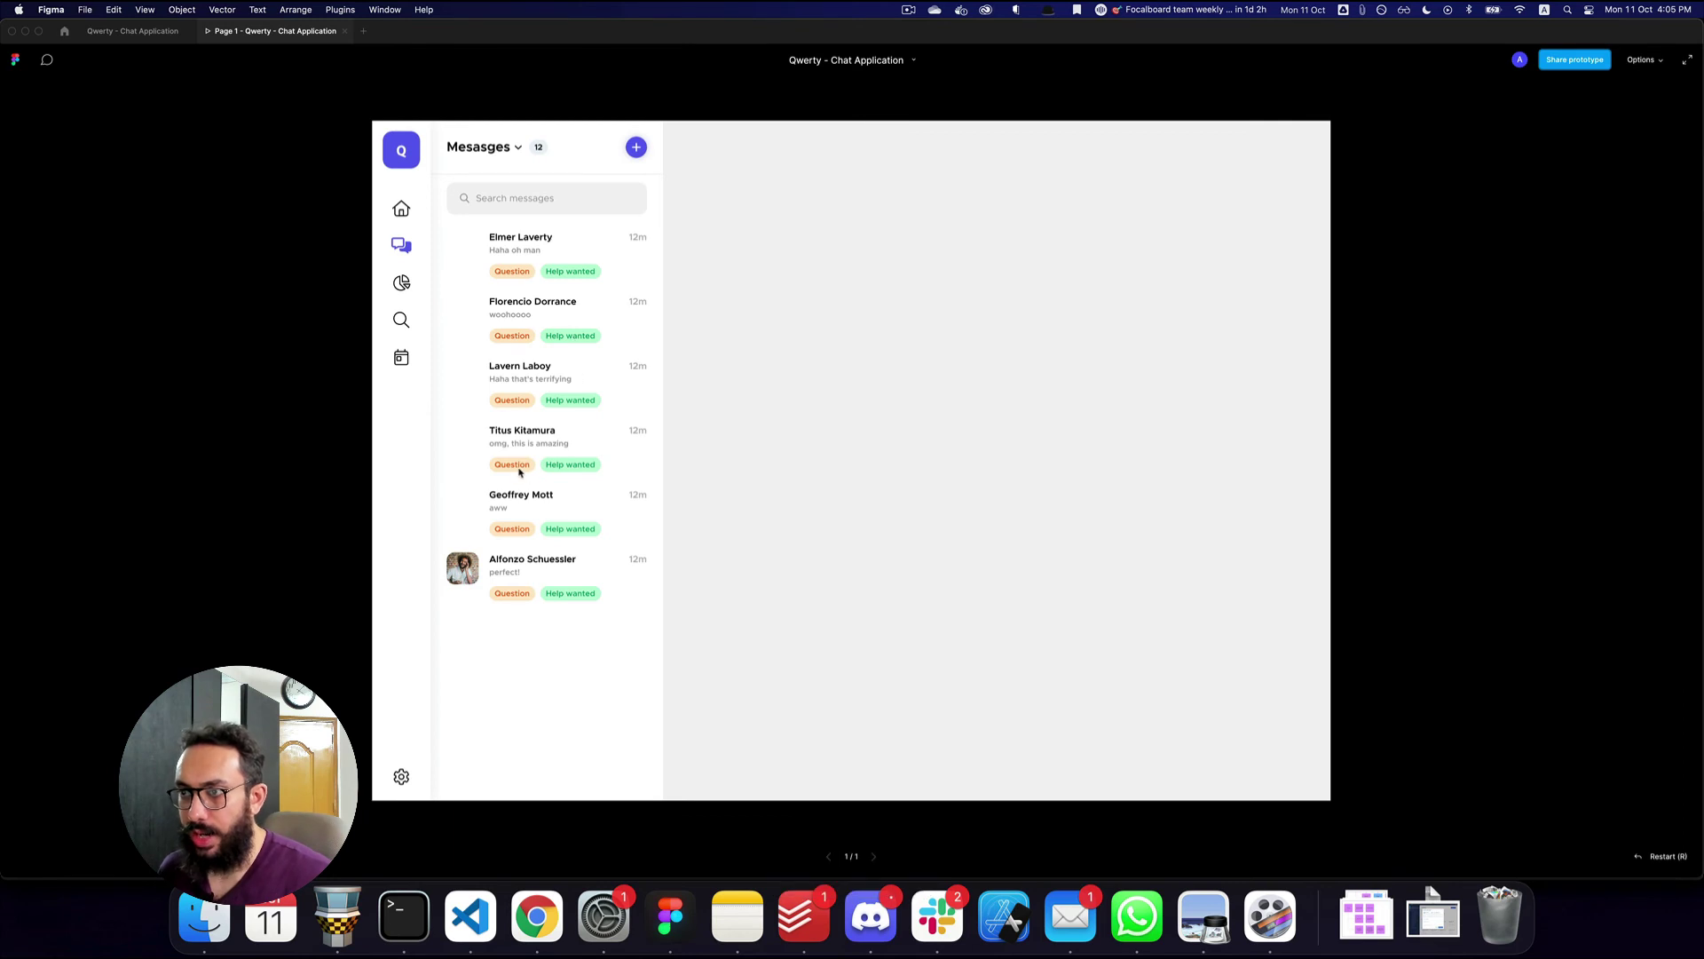
key(super+2)
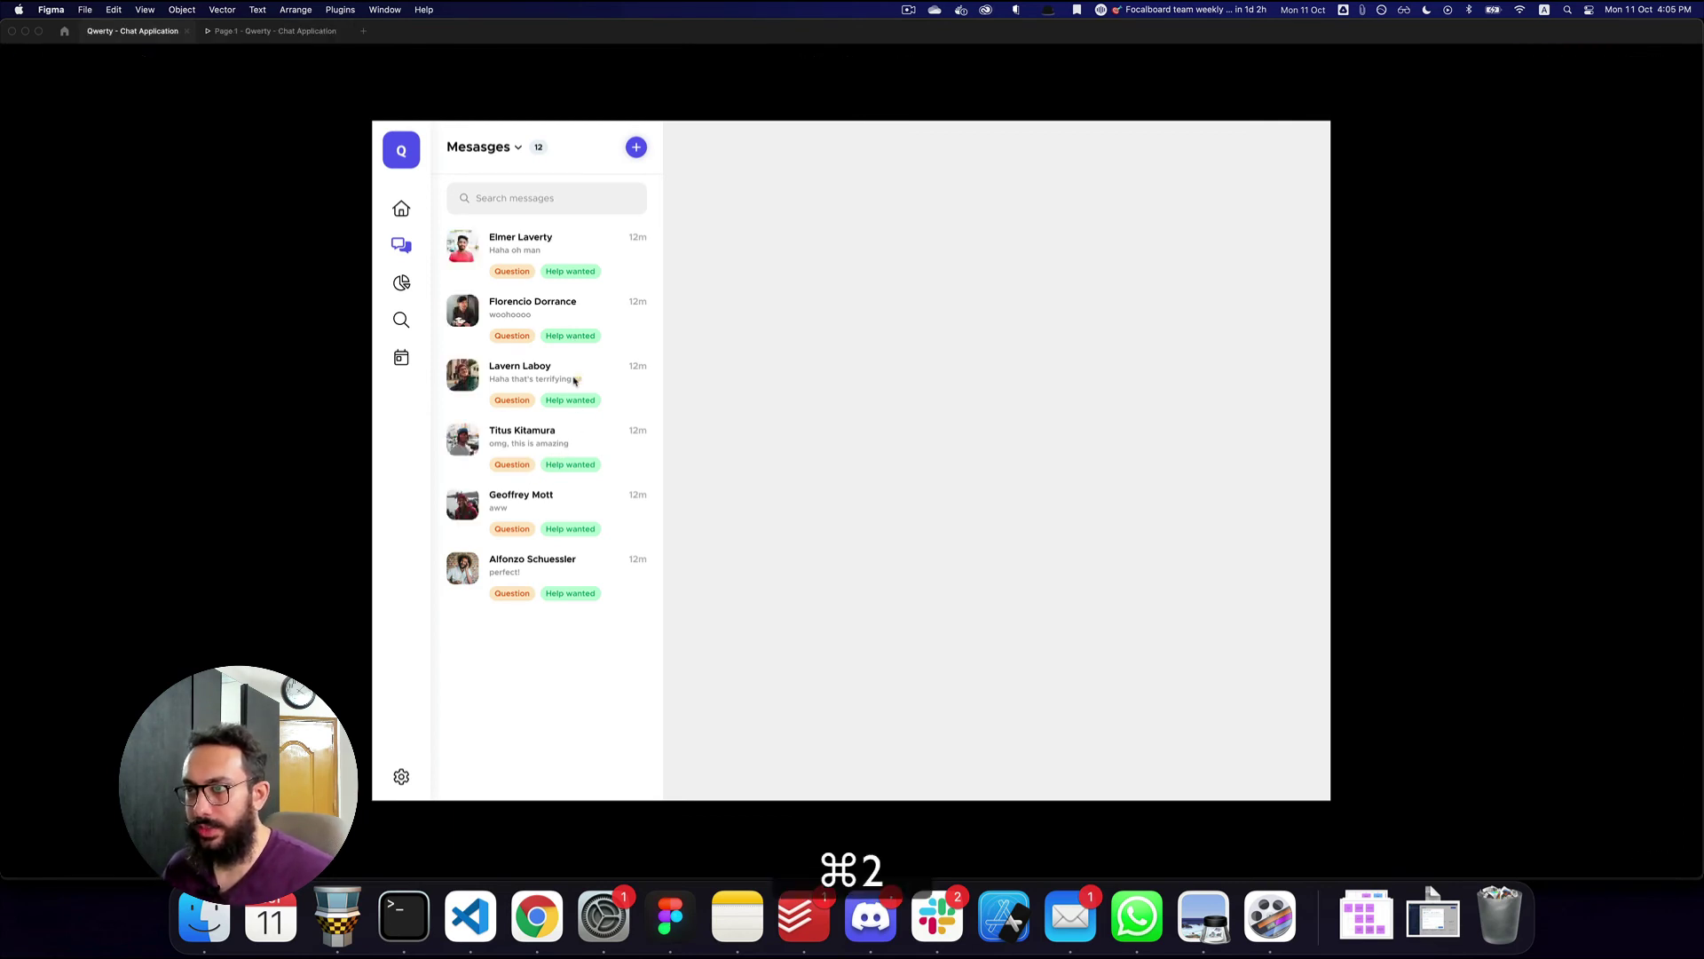
- In the main Message Component, set the message text's layer opacity to 100%, detach its Black style and set the fill opacity to 40%
scroll(736, 304, up, 3)
super+click(827, 214)
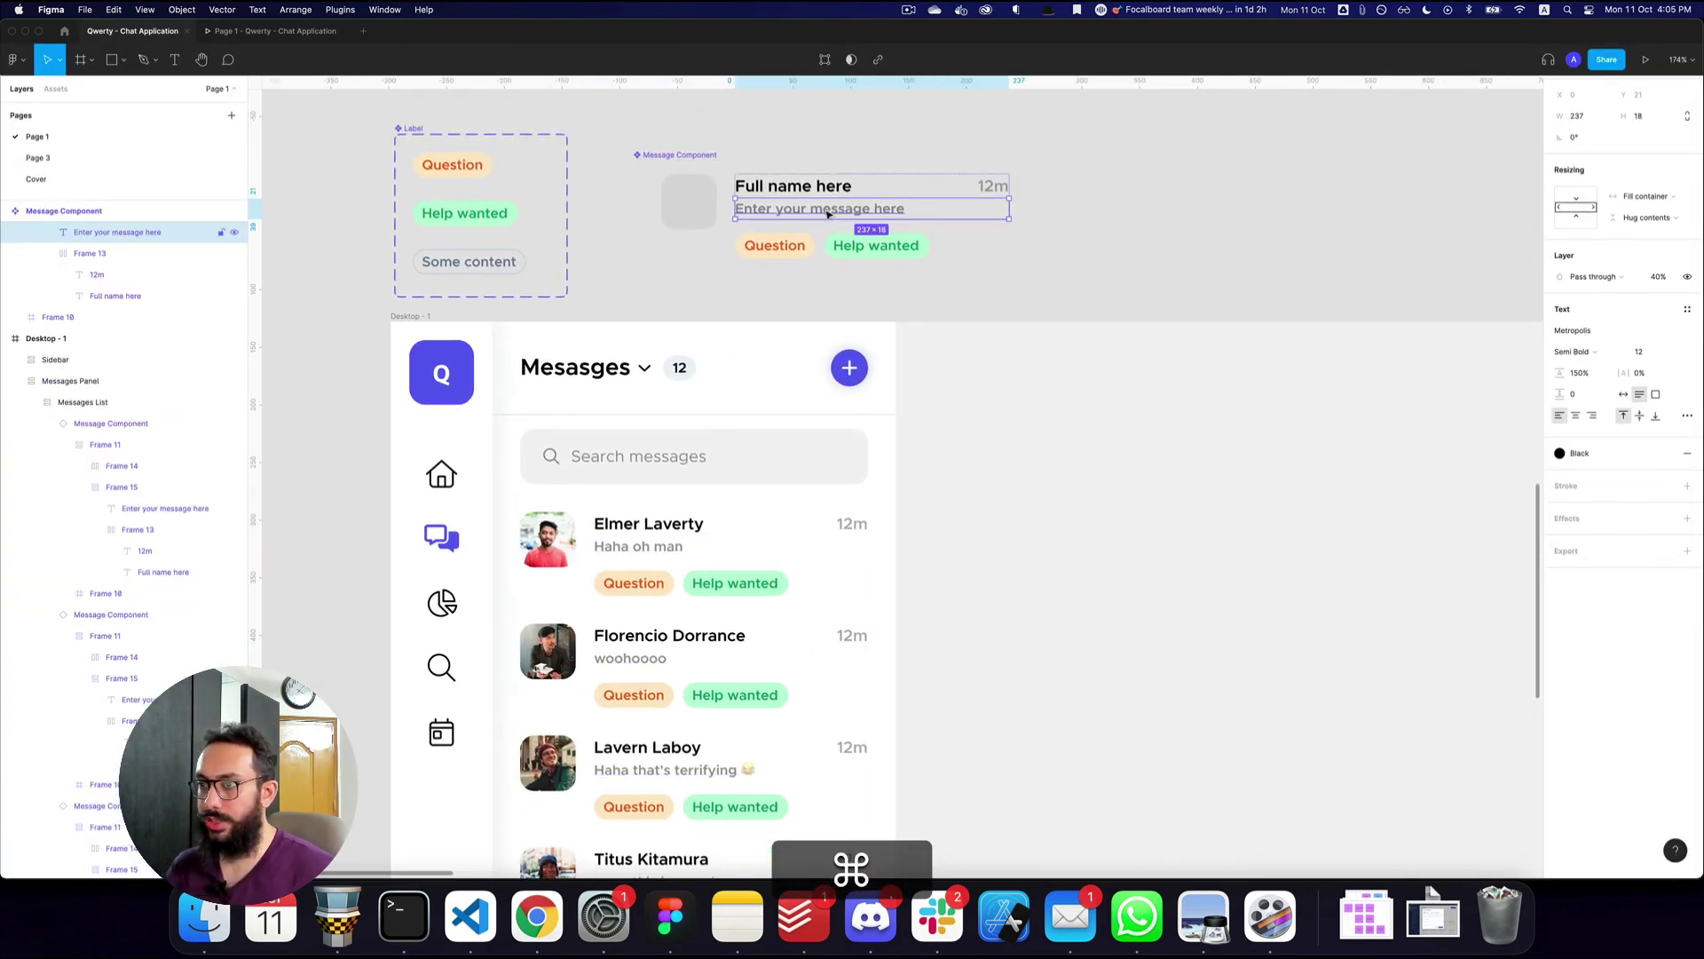
key(0)
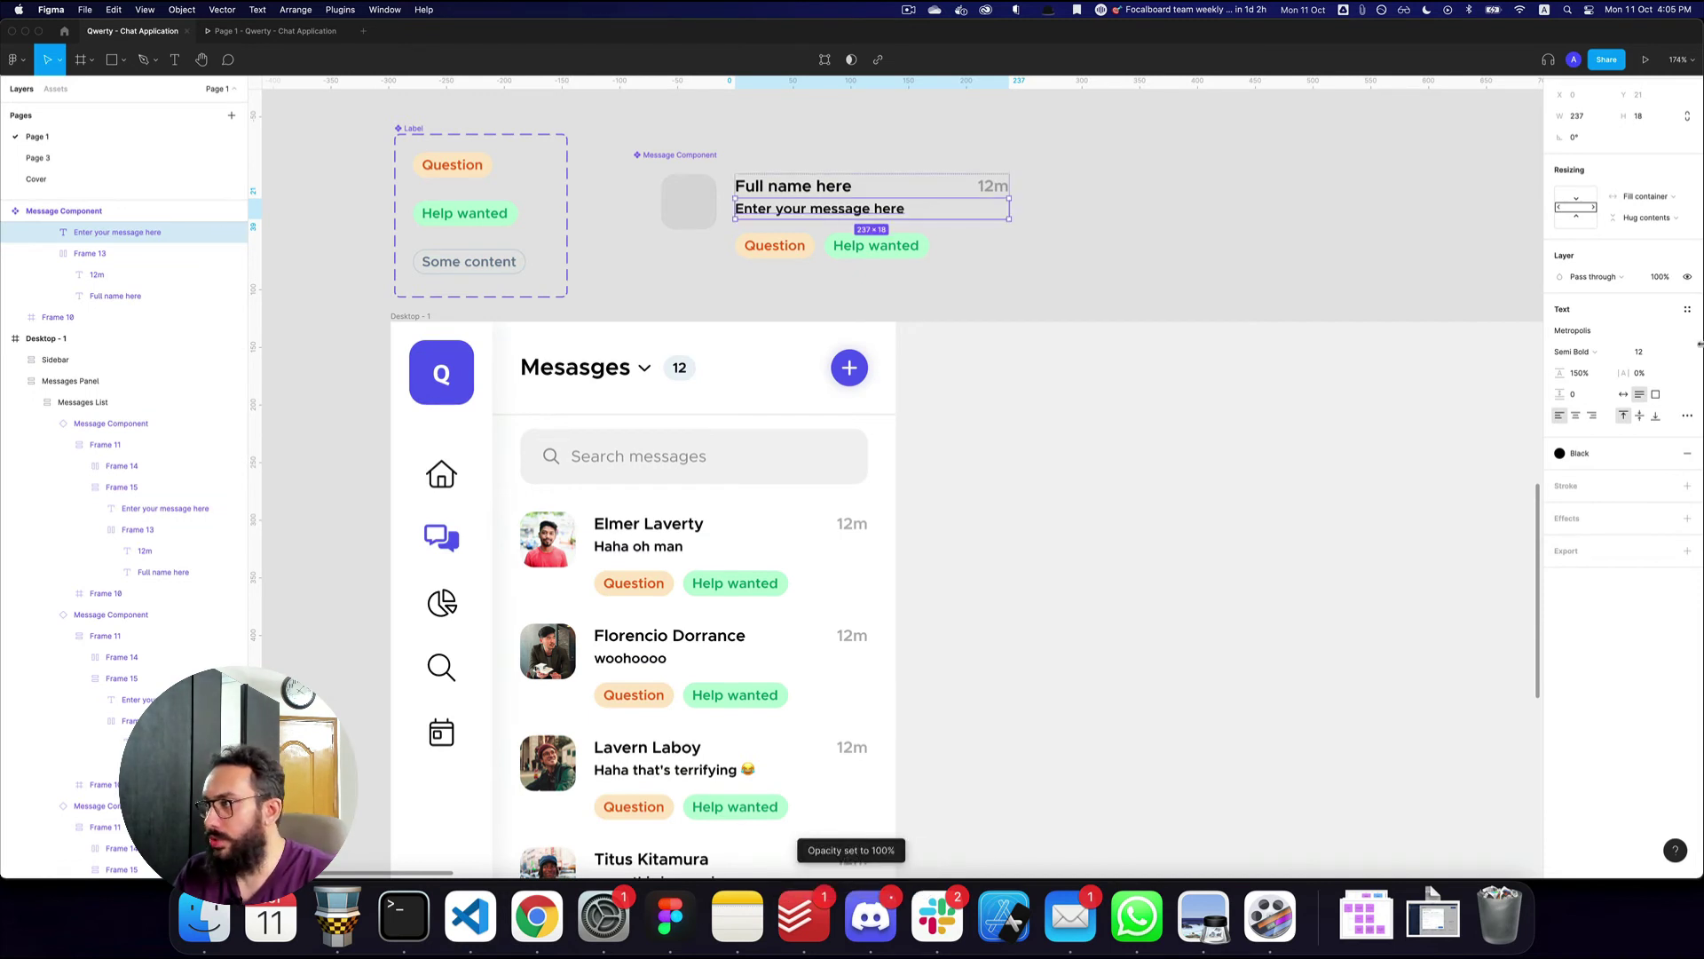
click(1666, 454)
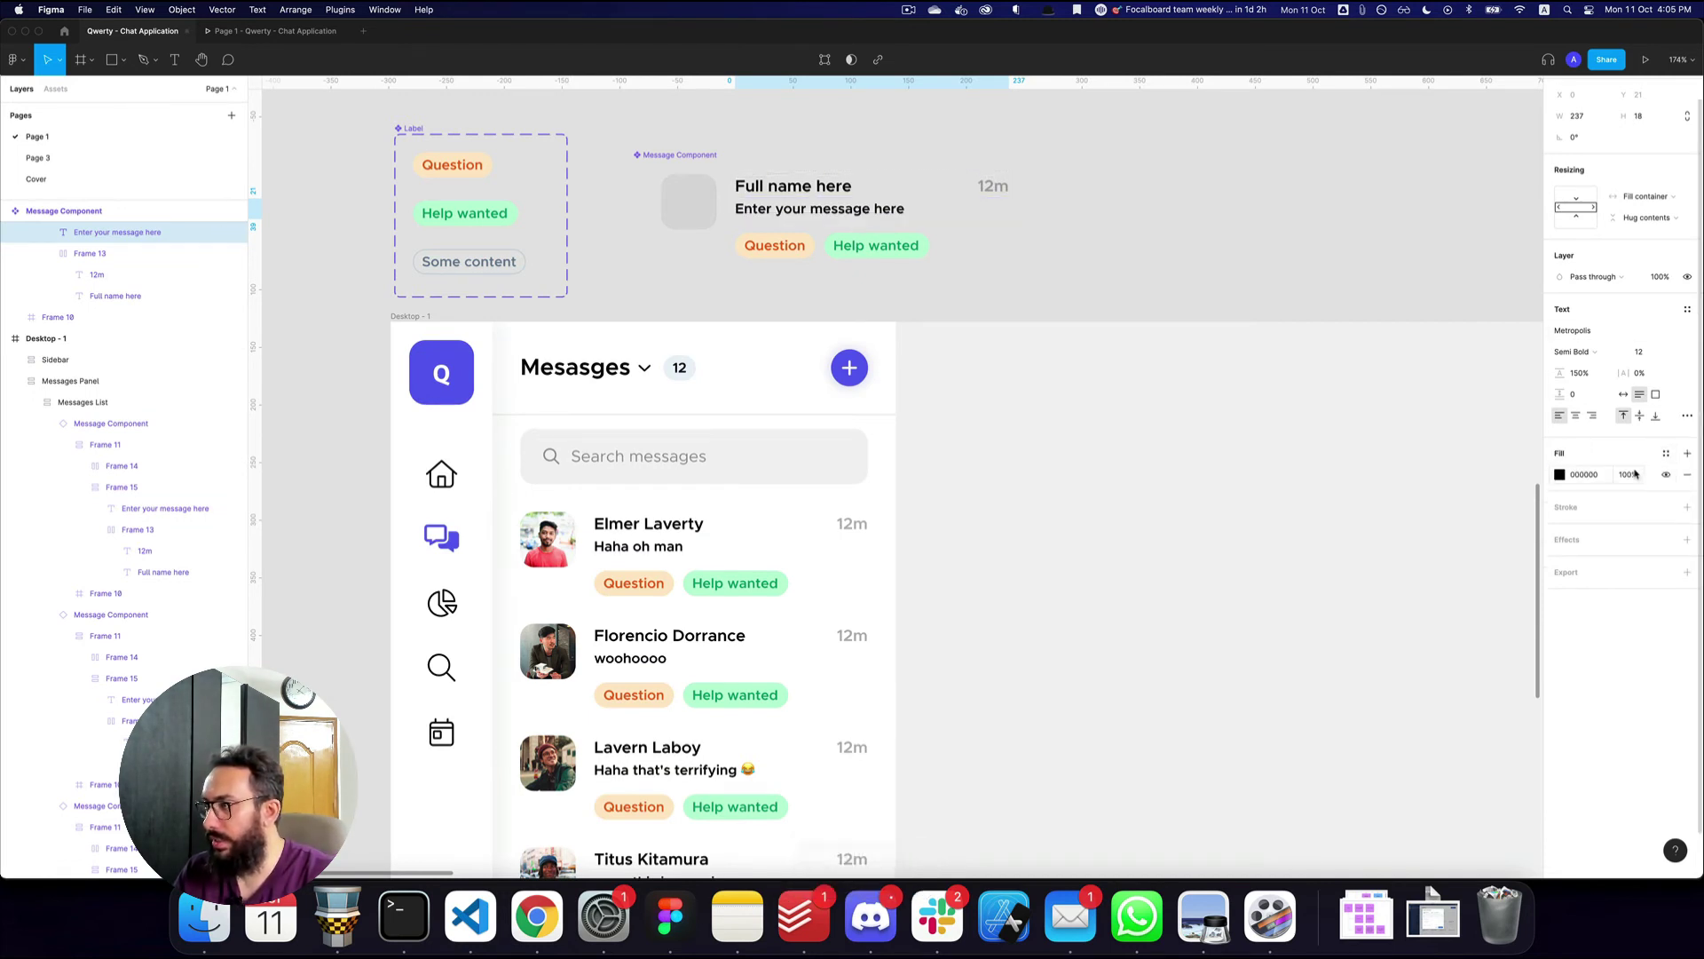
click(1633, 475)
text(40)
key(Return)
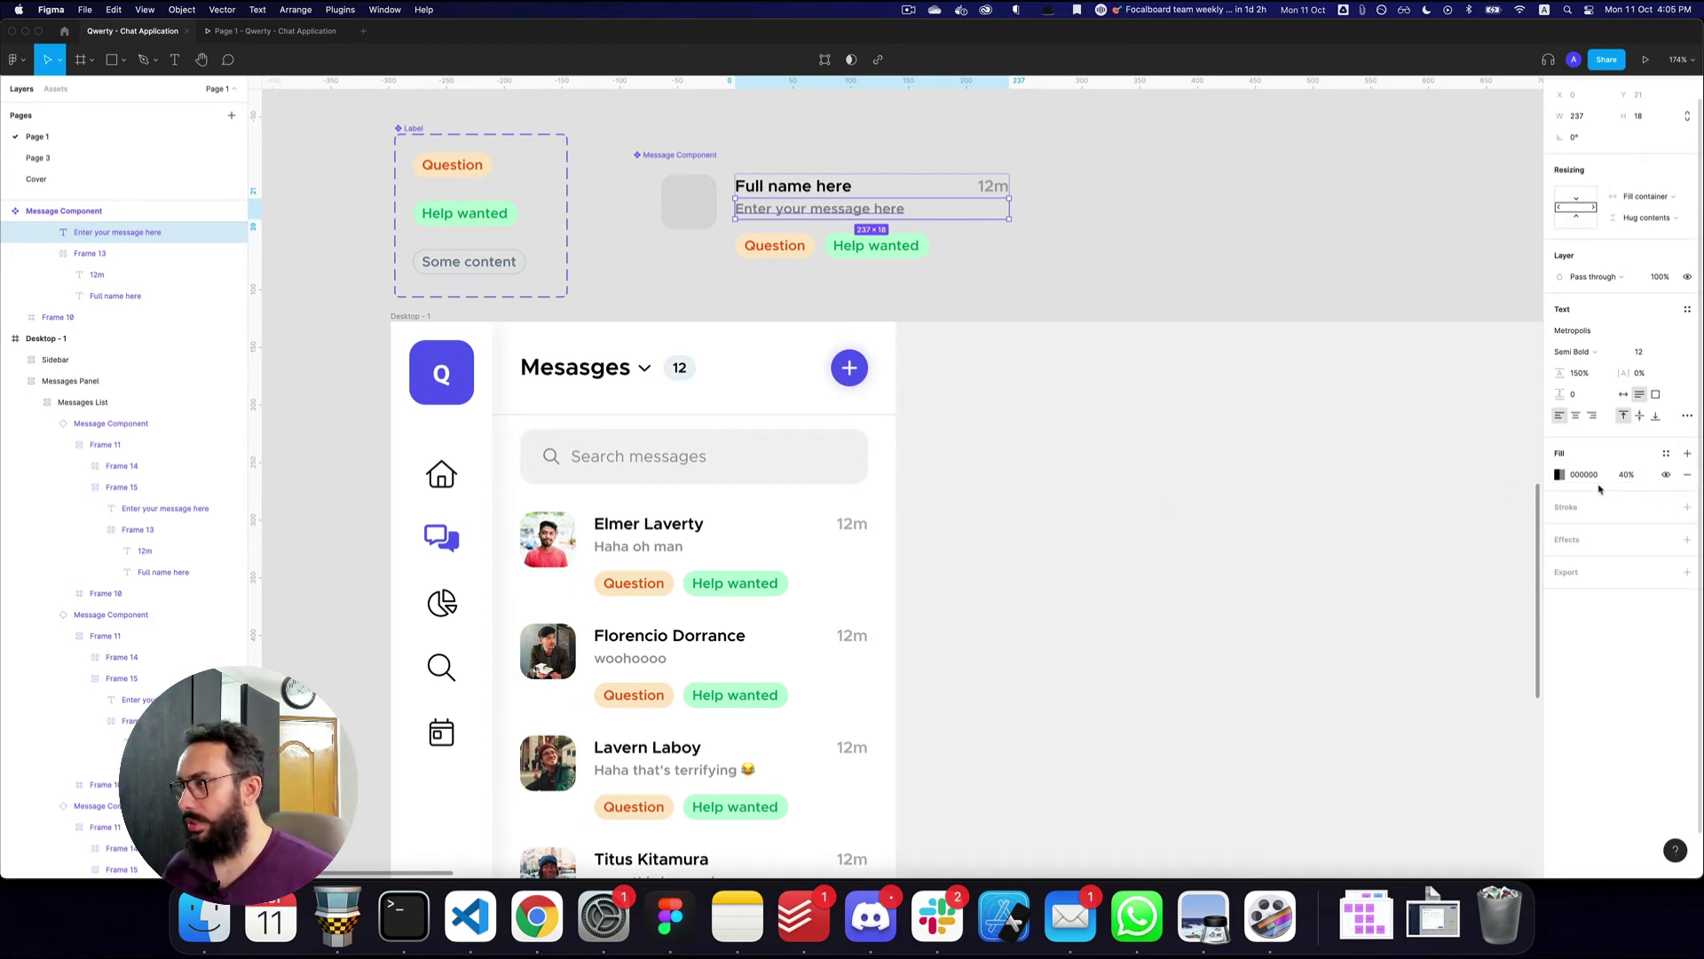
scroll(1031, 472, down, 6)
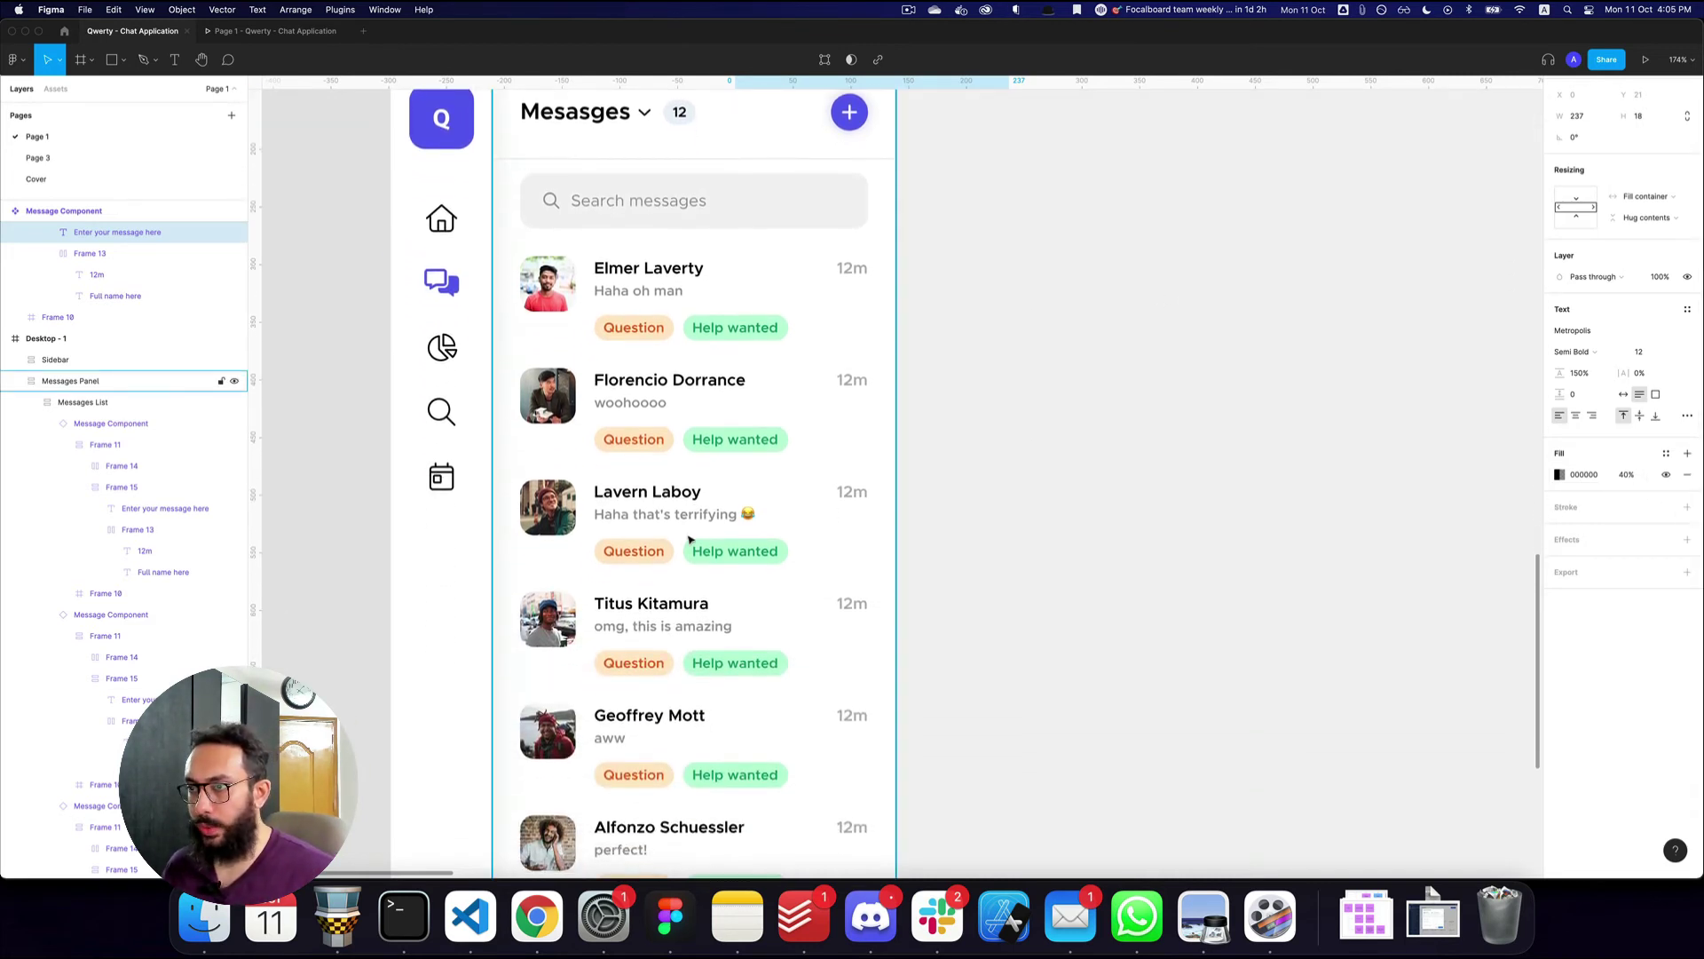
- Append a heart-eyes emoji to the "aww" message in the fifth message row
super+click(733, 514)
scroll(753, 536, down, 3)
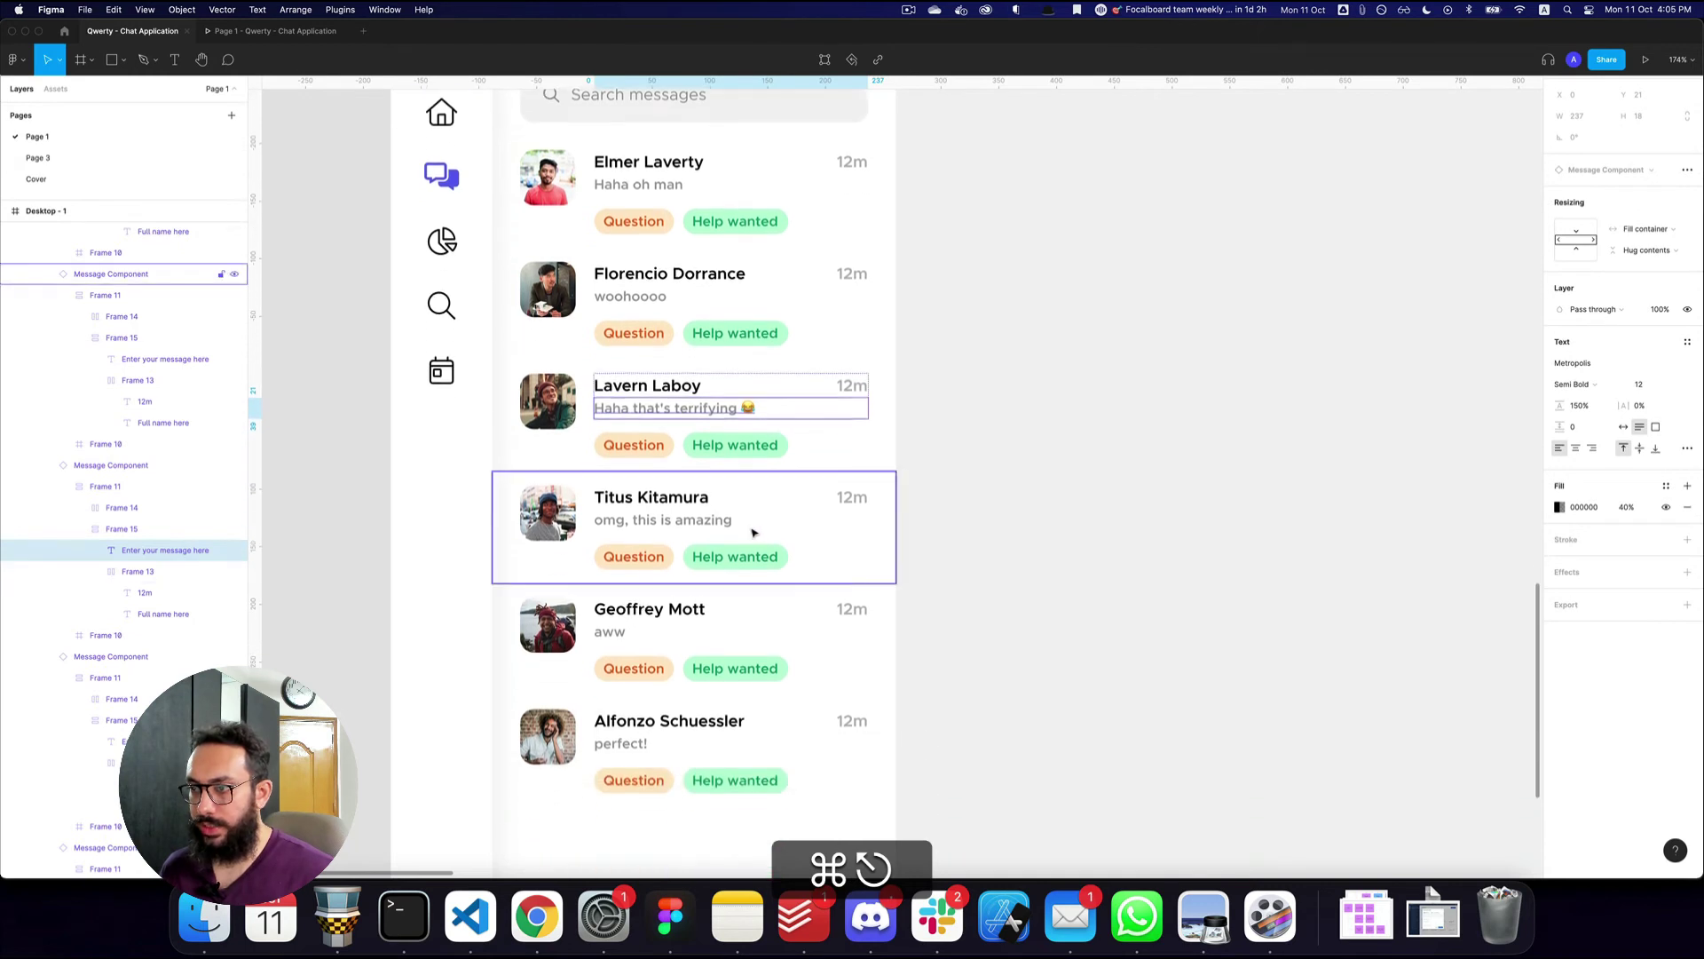
super+double_click(642, 628)
key(super+z)
key(super+Right)
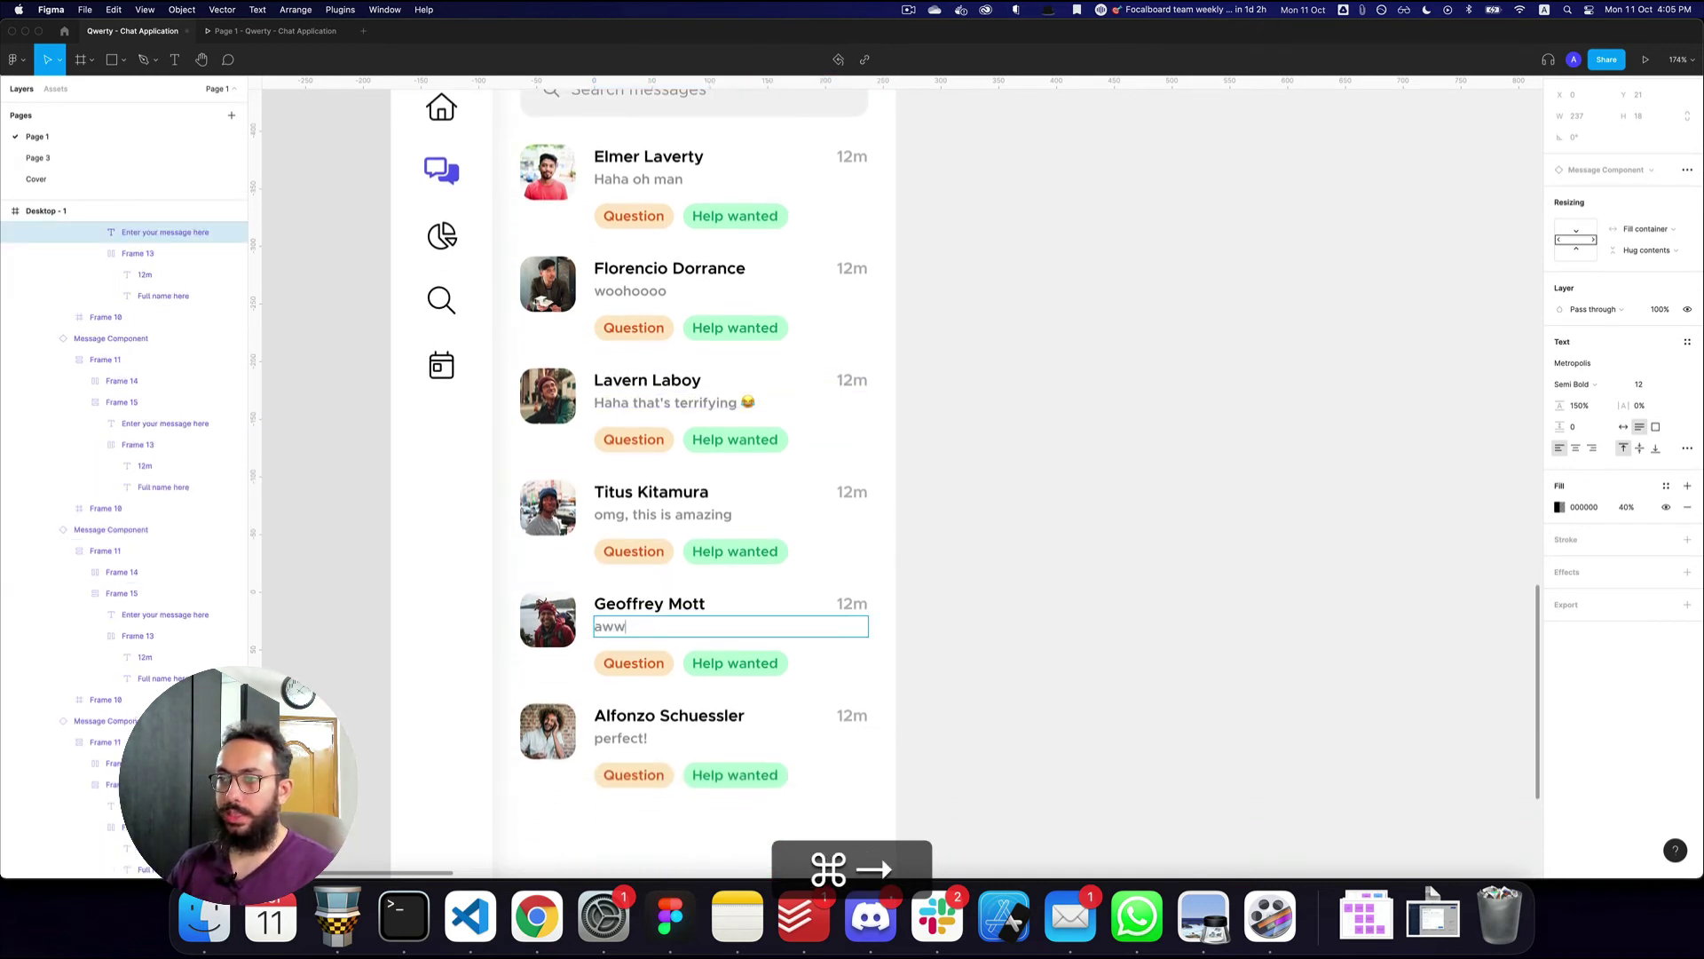
key(ctrl+super+space)
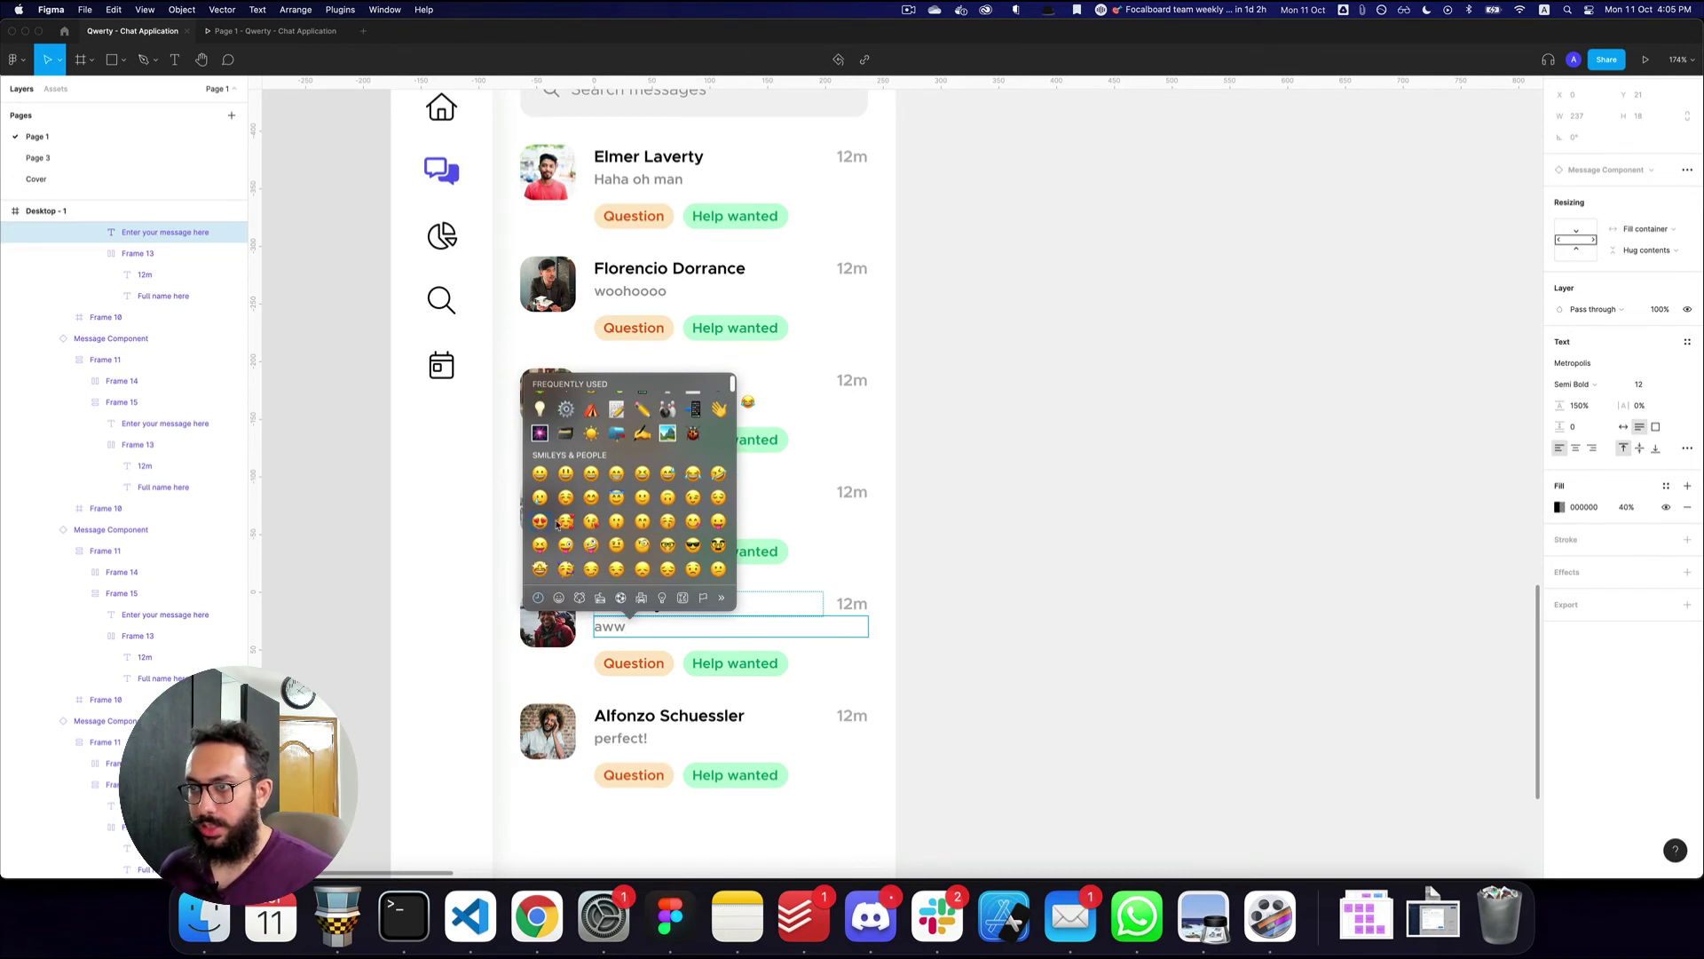
click(556, 524)
key(Escape)
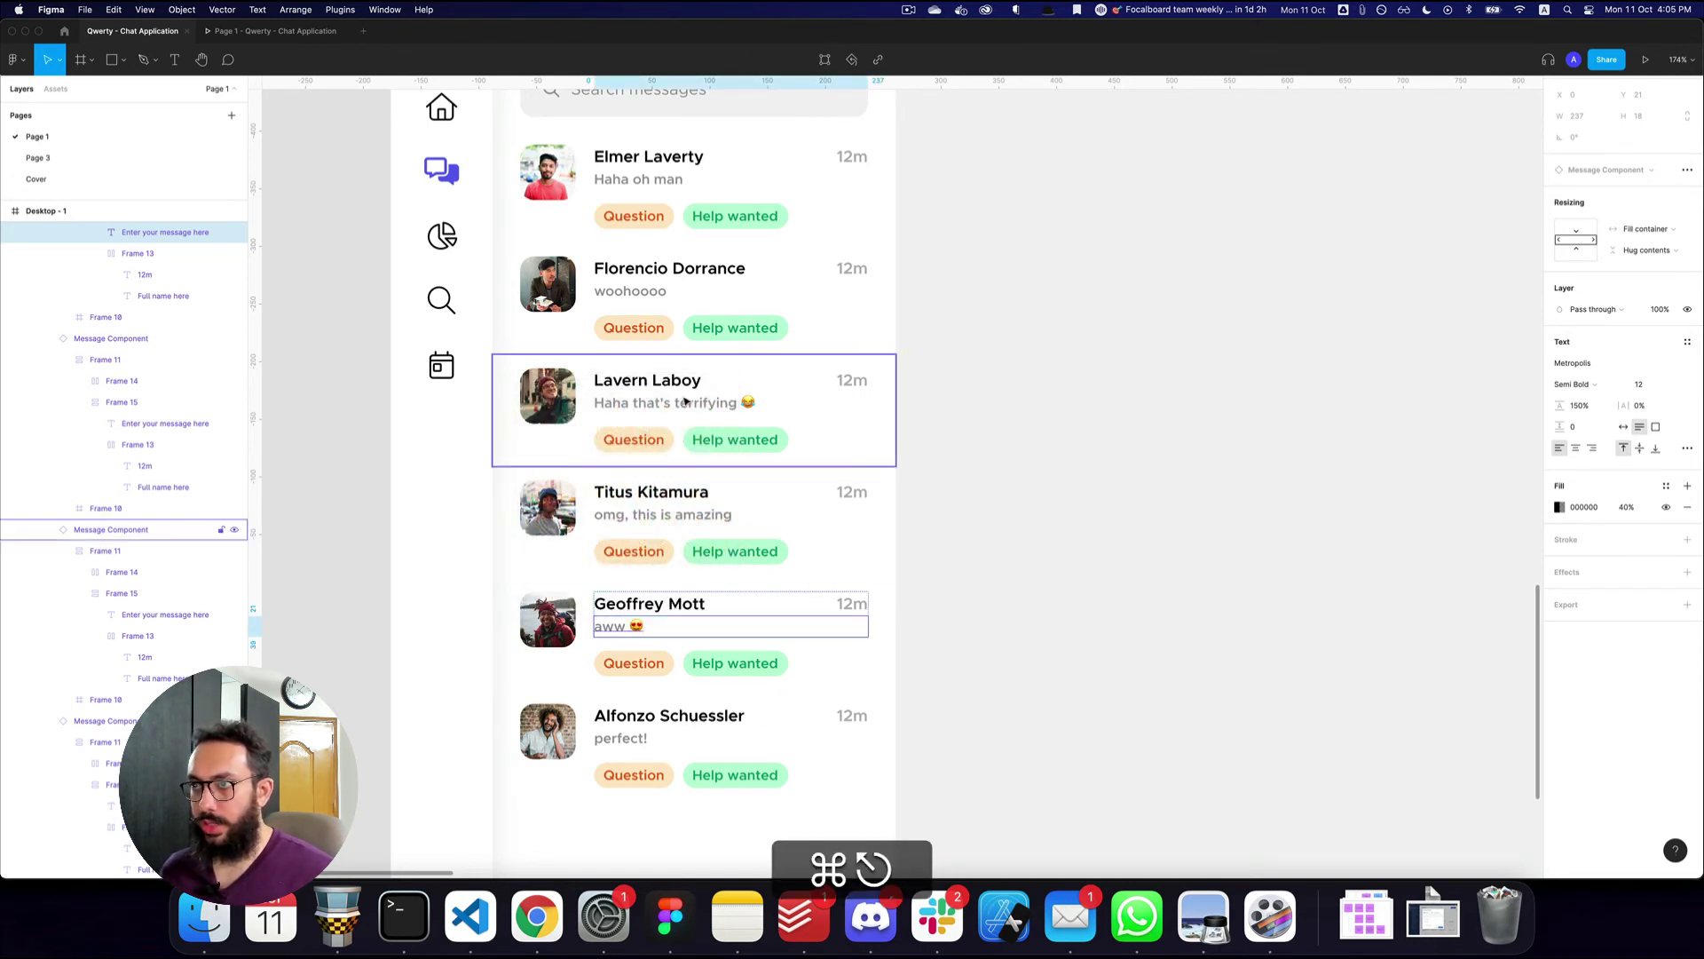
- Append a fire emoji to the "Haha oh man" message in the first message row
super+double_click(637, 293)
super+double_click(658, 180)
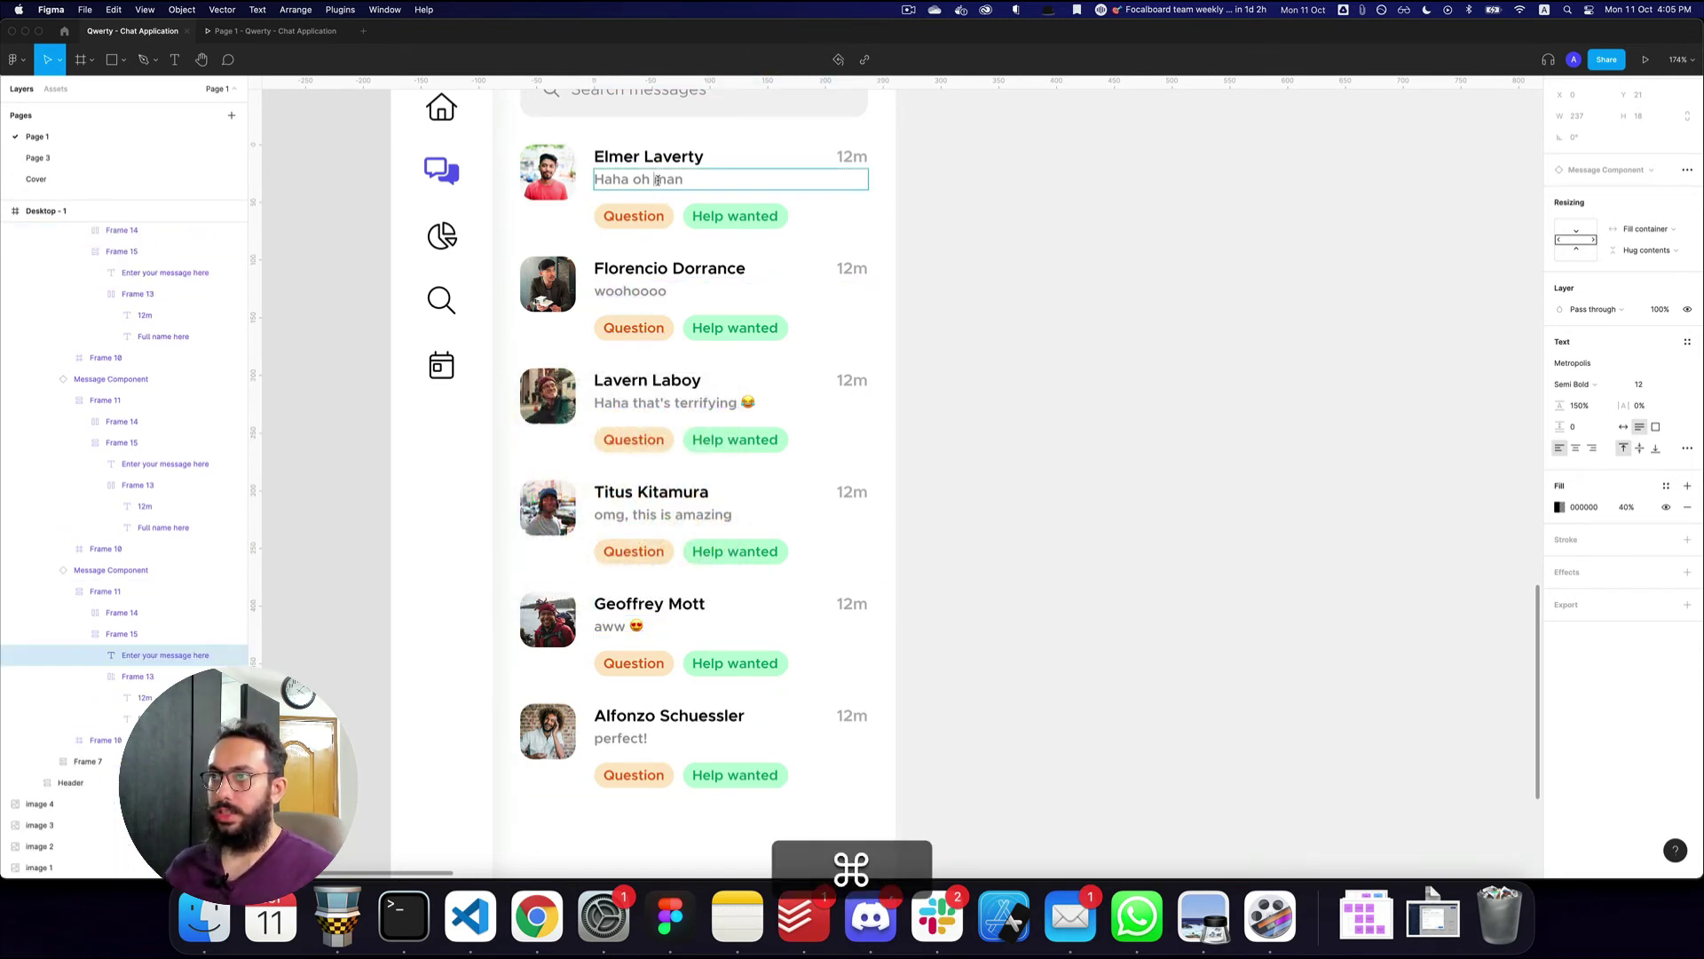
key(BackSpace)
key(super+Right)
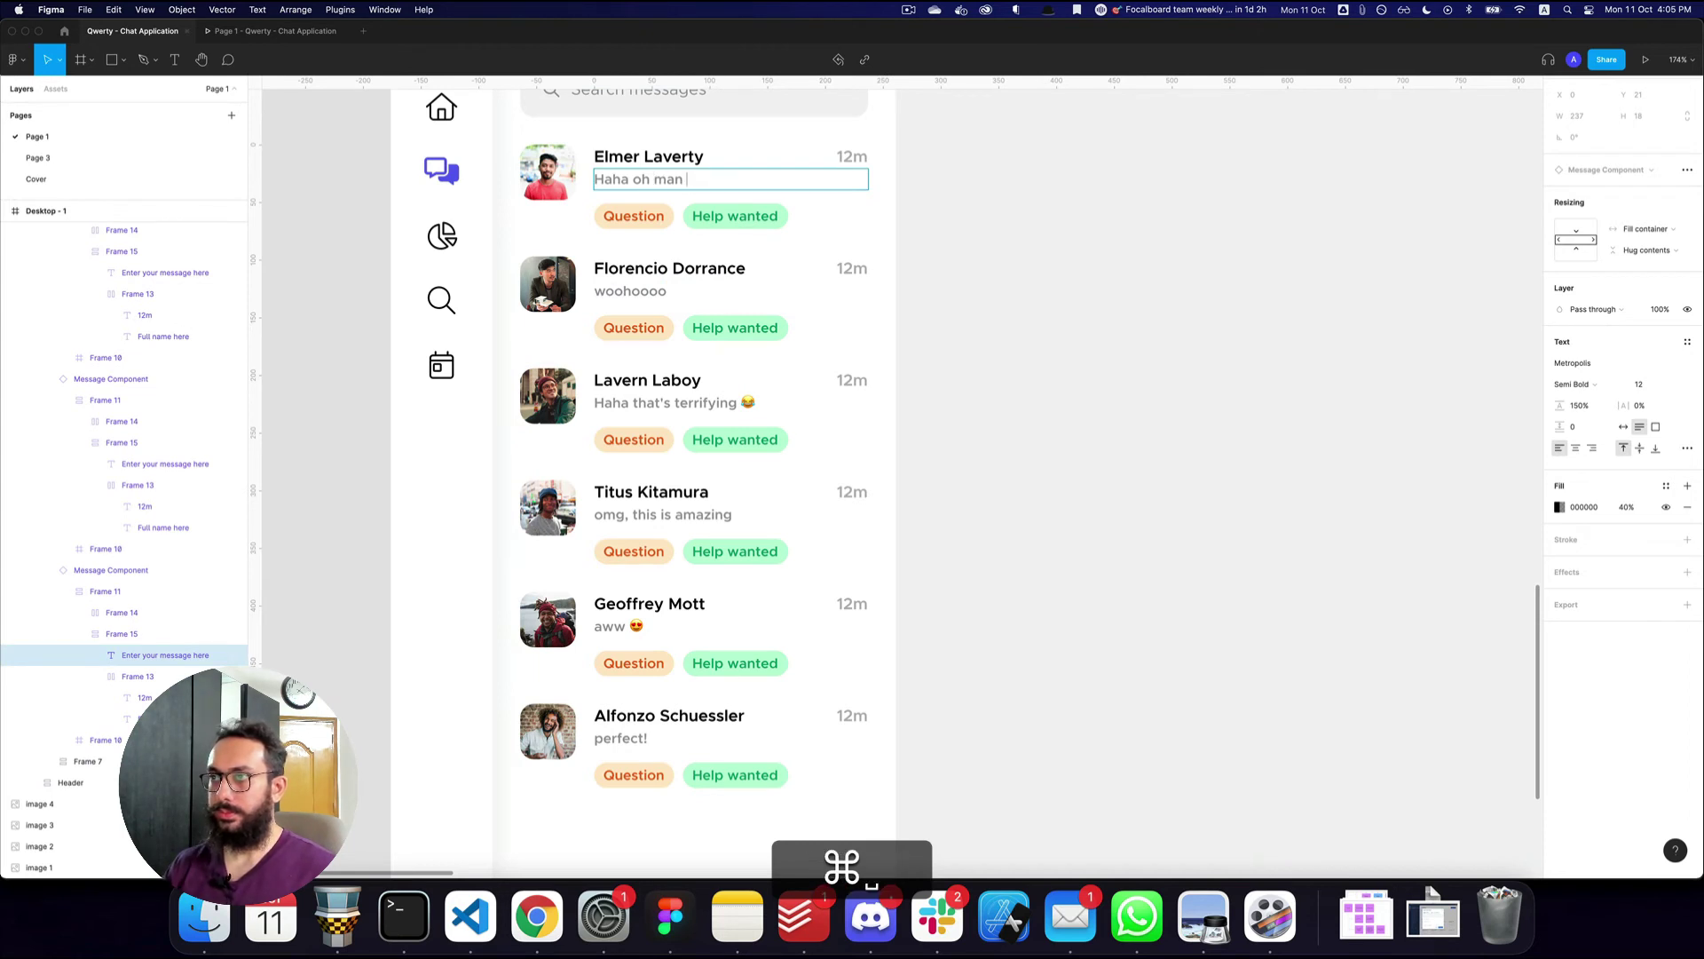
key(ctrl+super+space)
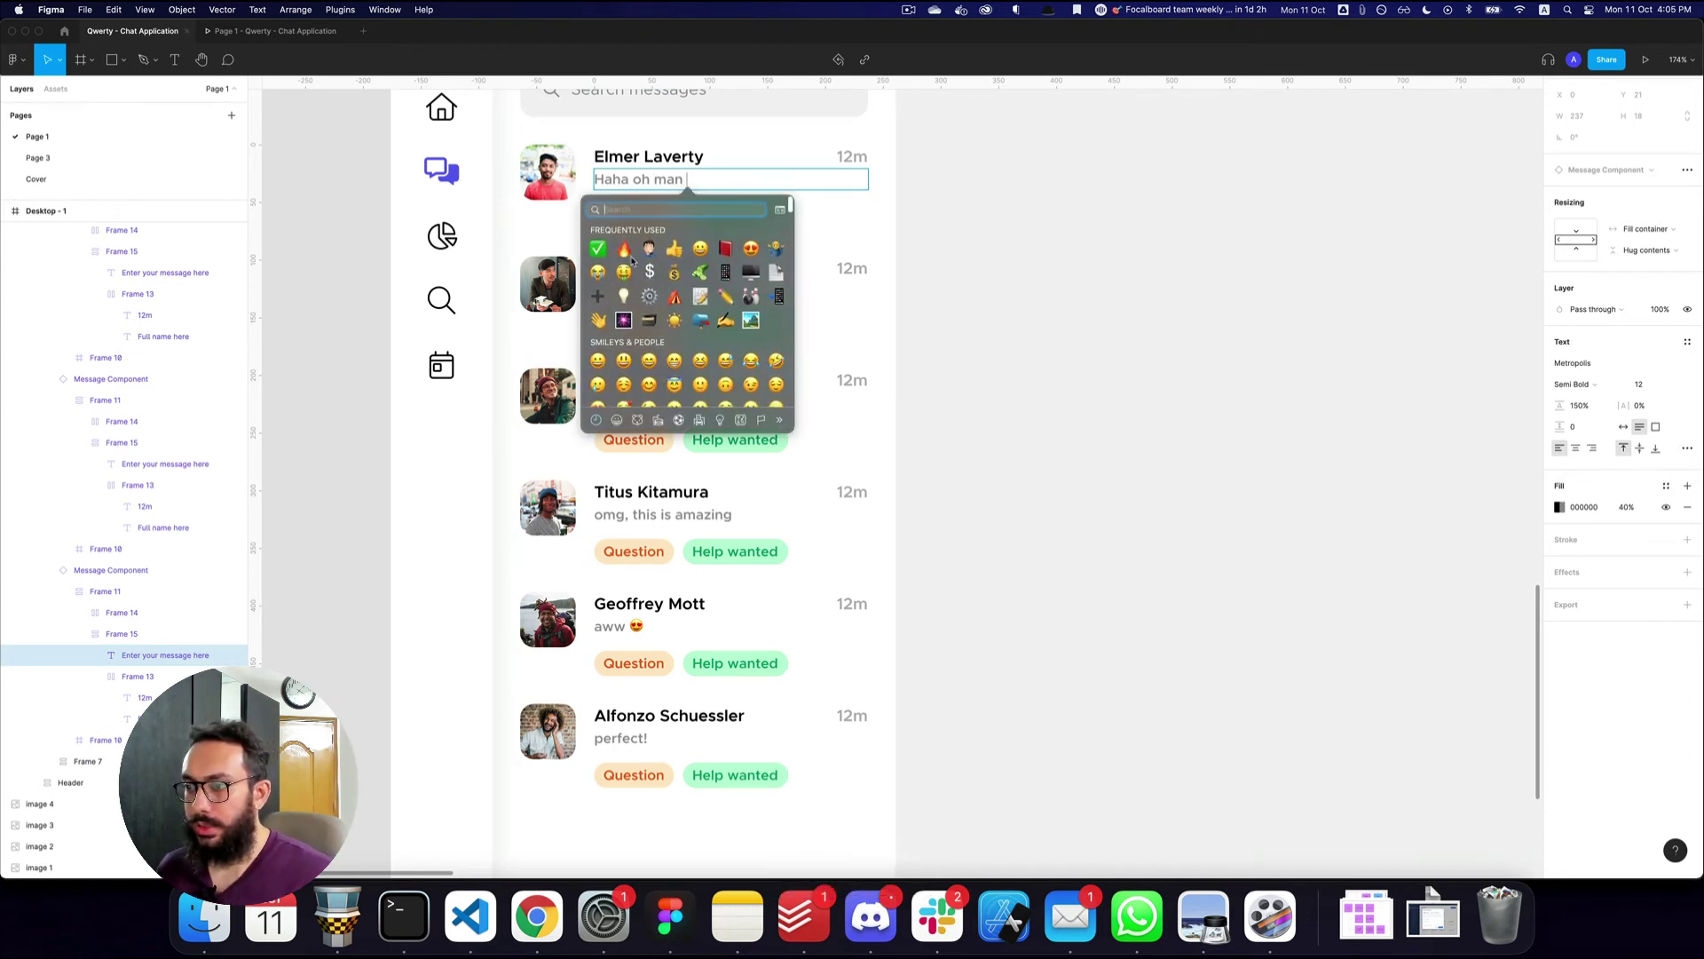
click(625, 249)
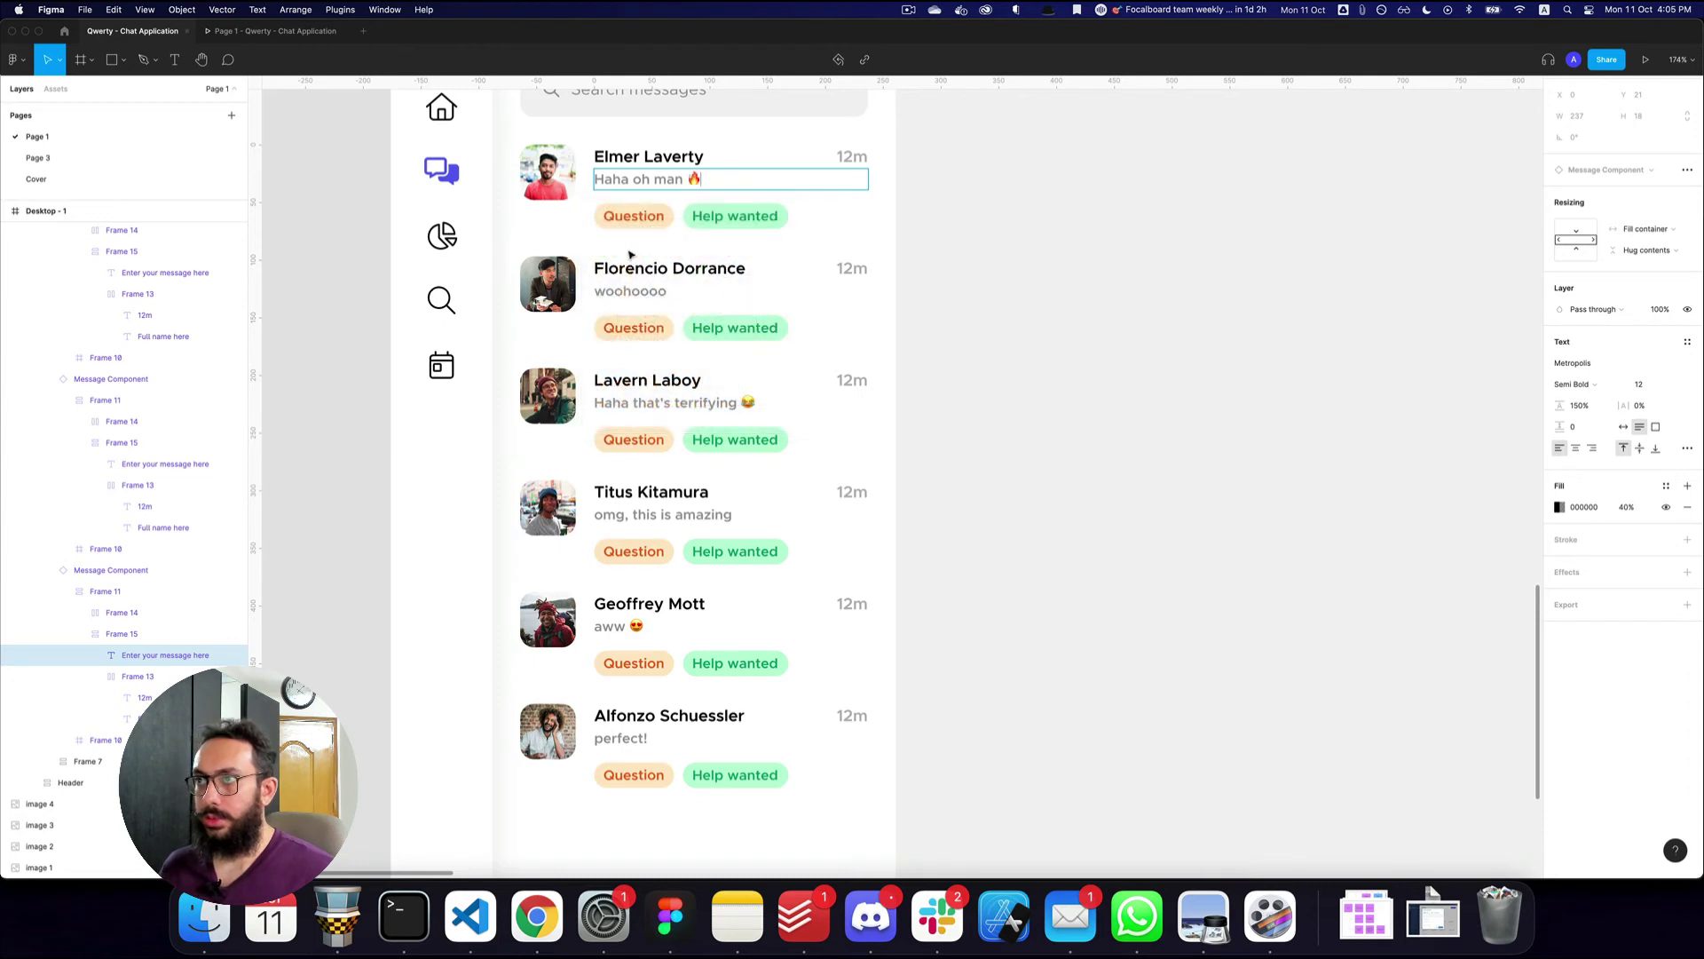
key(Escape)
- Zoom out to view the whole messages panel, check it in the prototype preview and return to the design file
key(z)
alt+click(1052, 336)
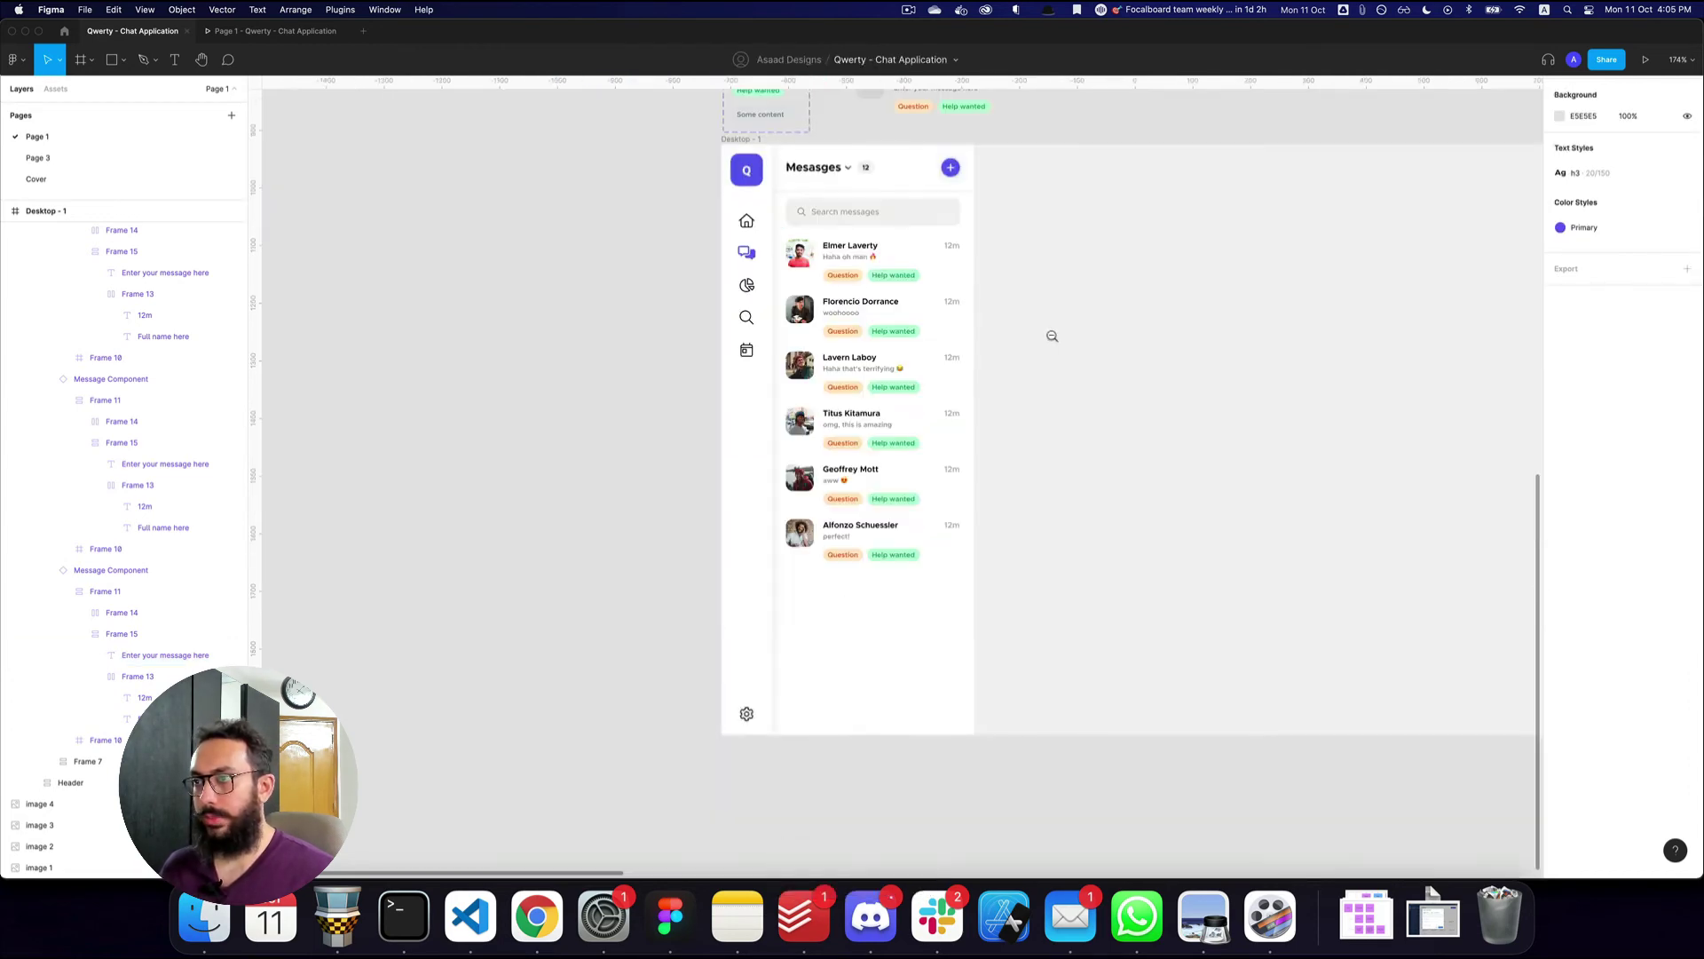
key(super+3)
key(super+2)
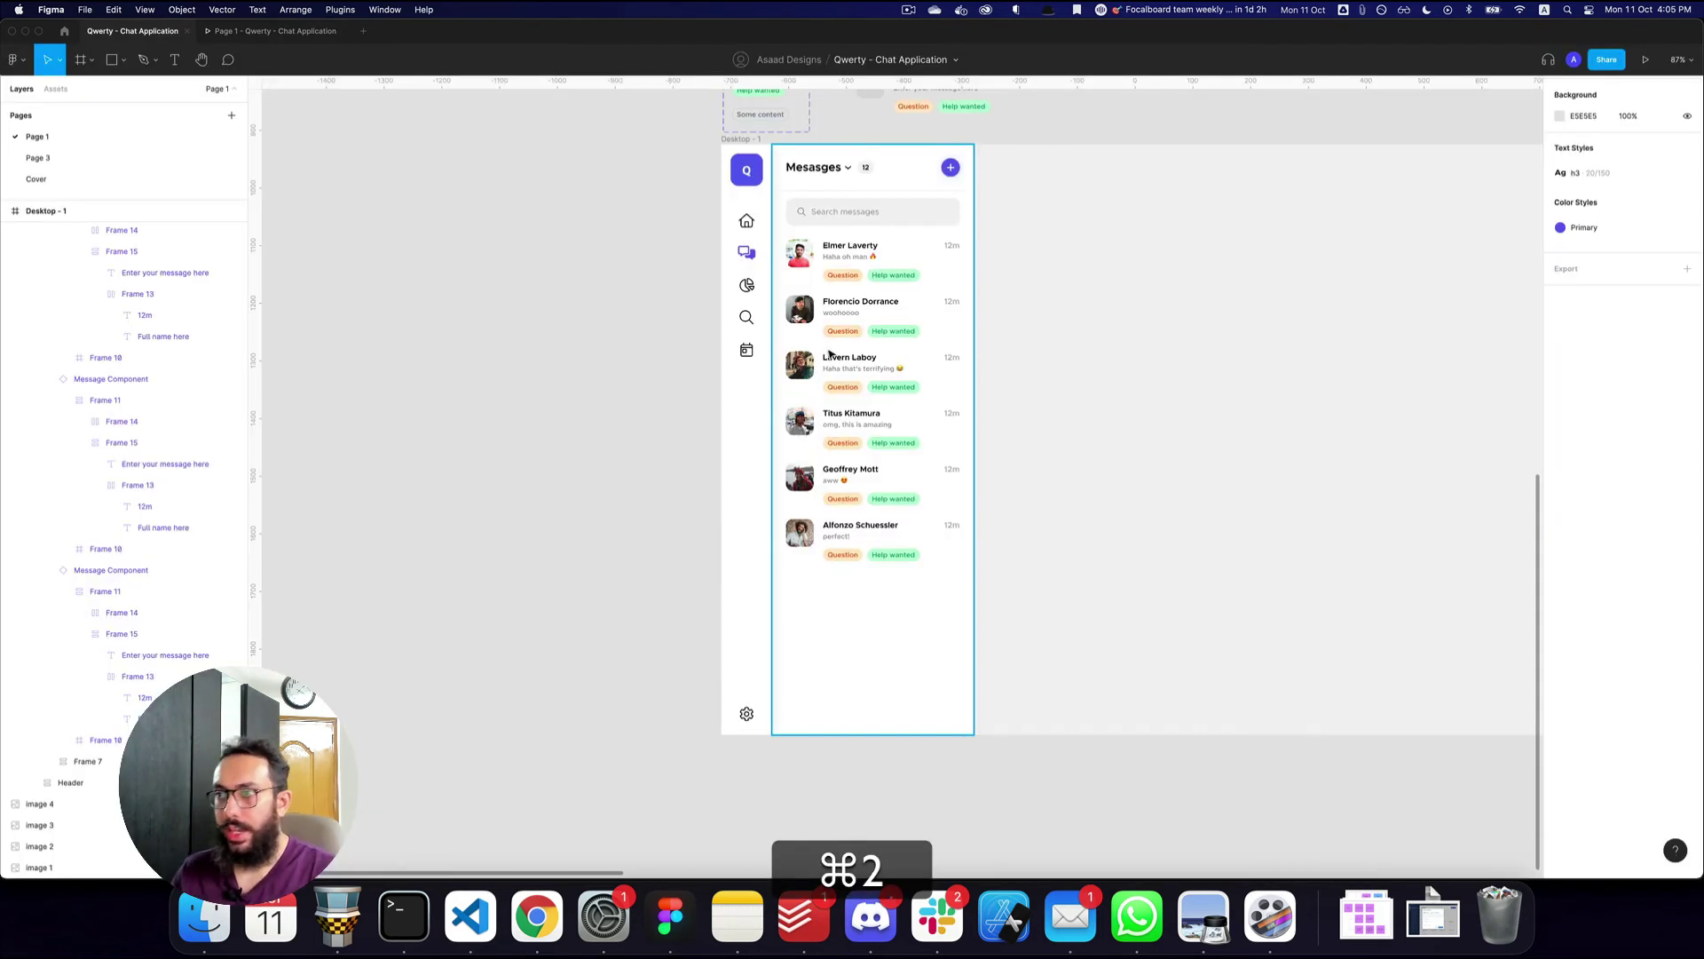
- In the second message row, hide the Question label and switch the Help wanted label to the Default variant
key(super+z)
key(z)
click(781, 305)
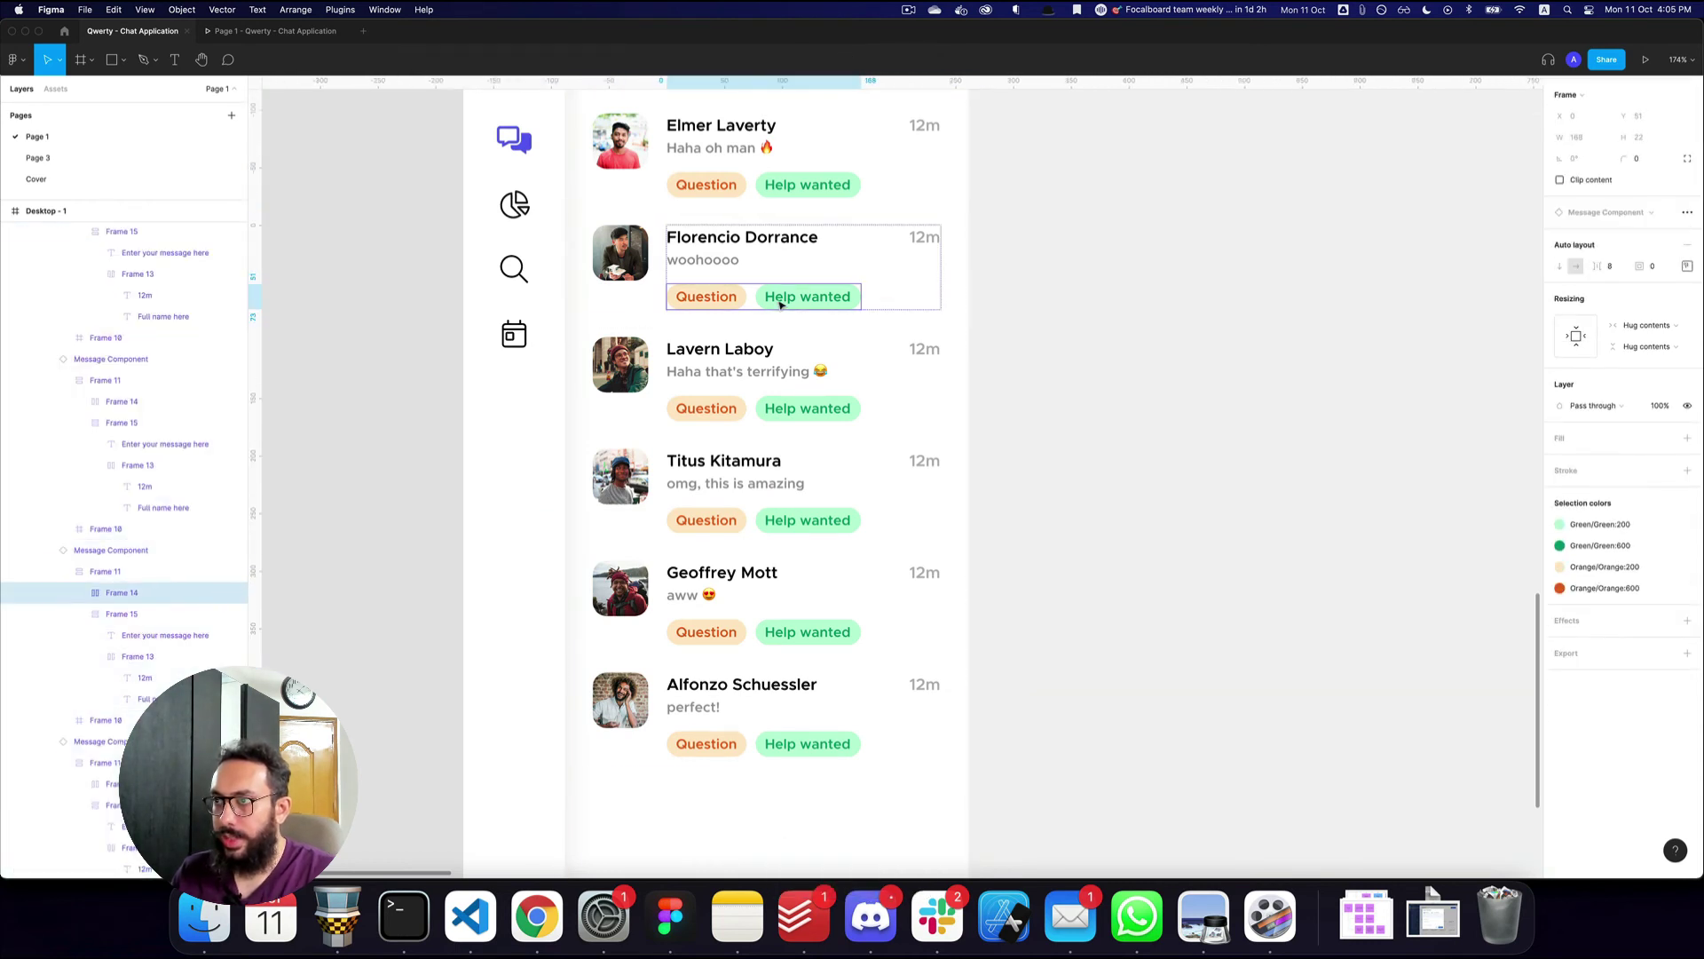
double_click(780, 305)
click(704, 295)
key(shift+super+h)
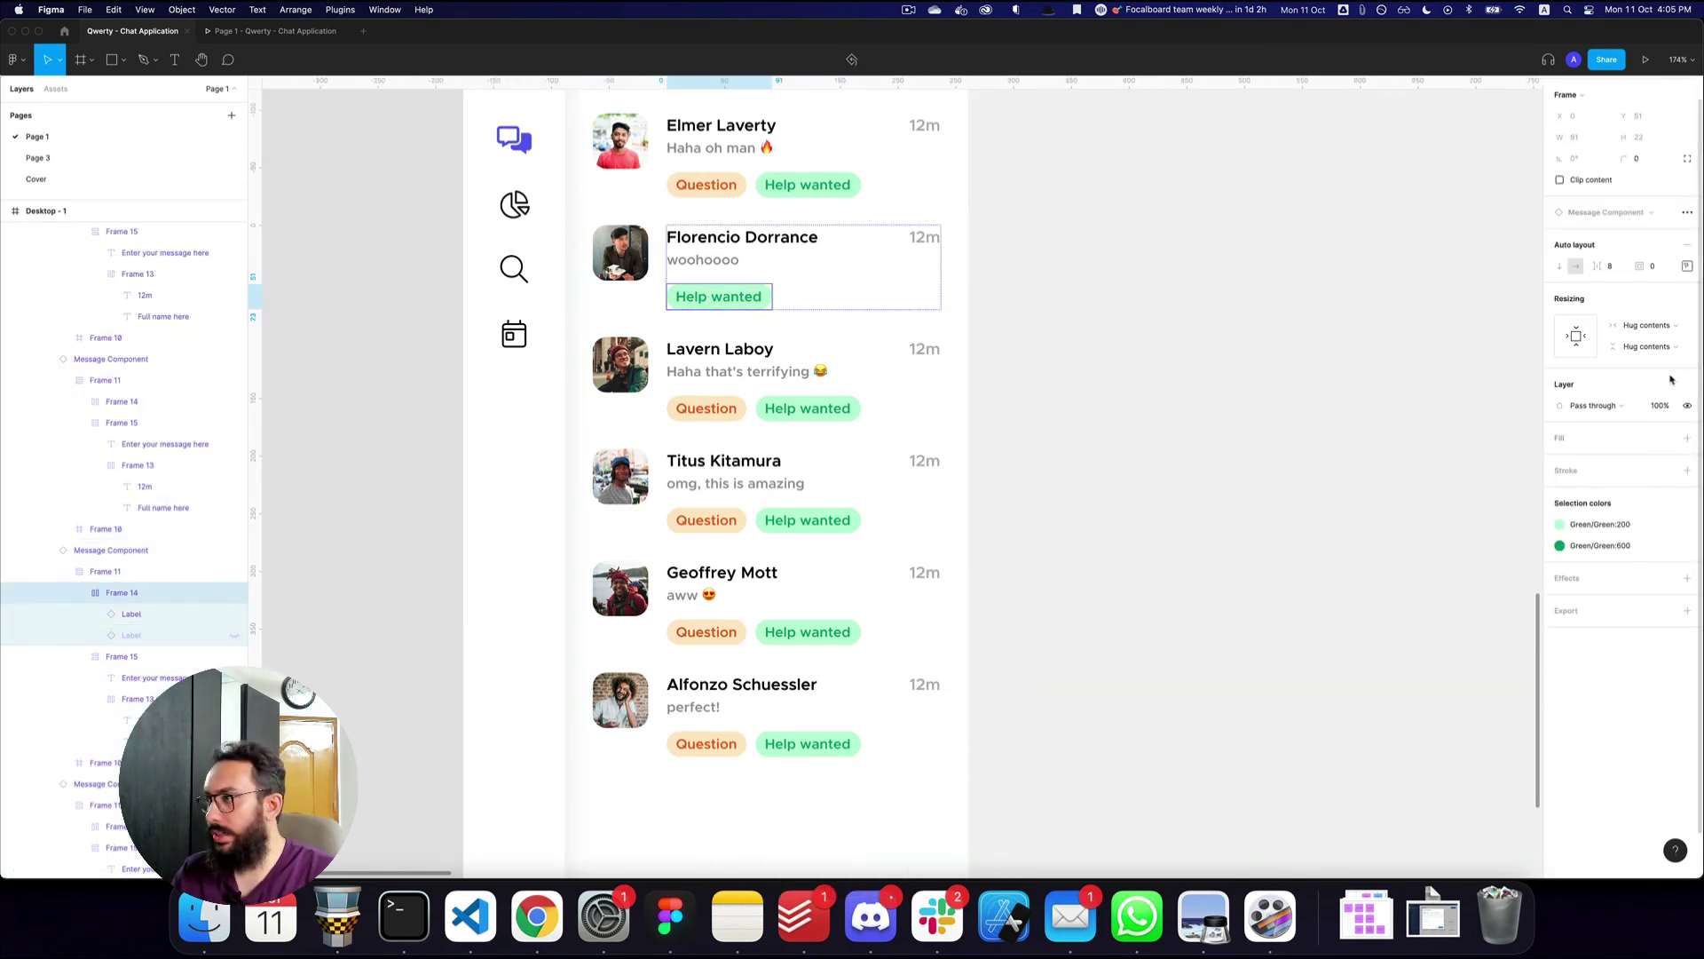
click(134, 614)
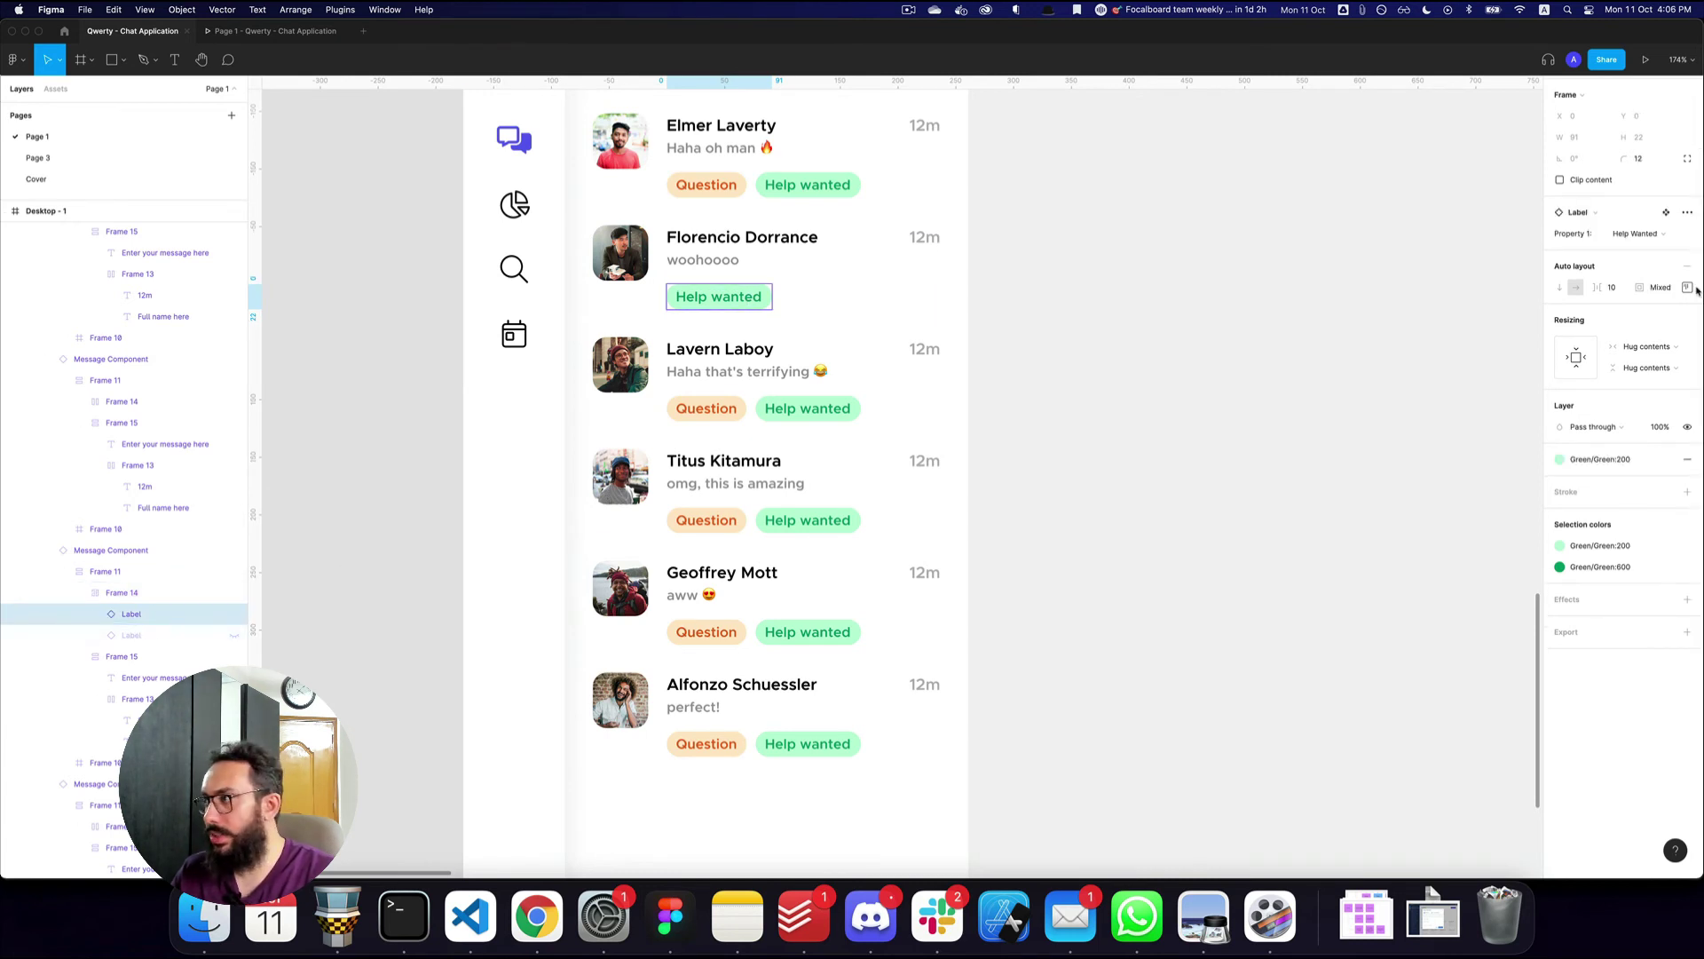
click(1640, 233)
click(1633, 249)
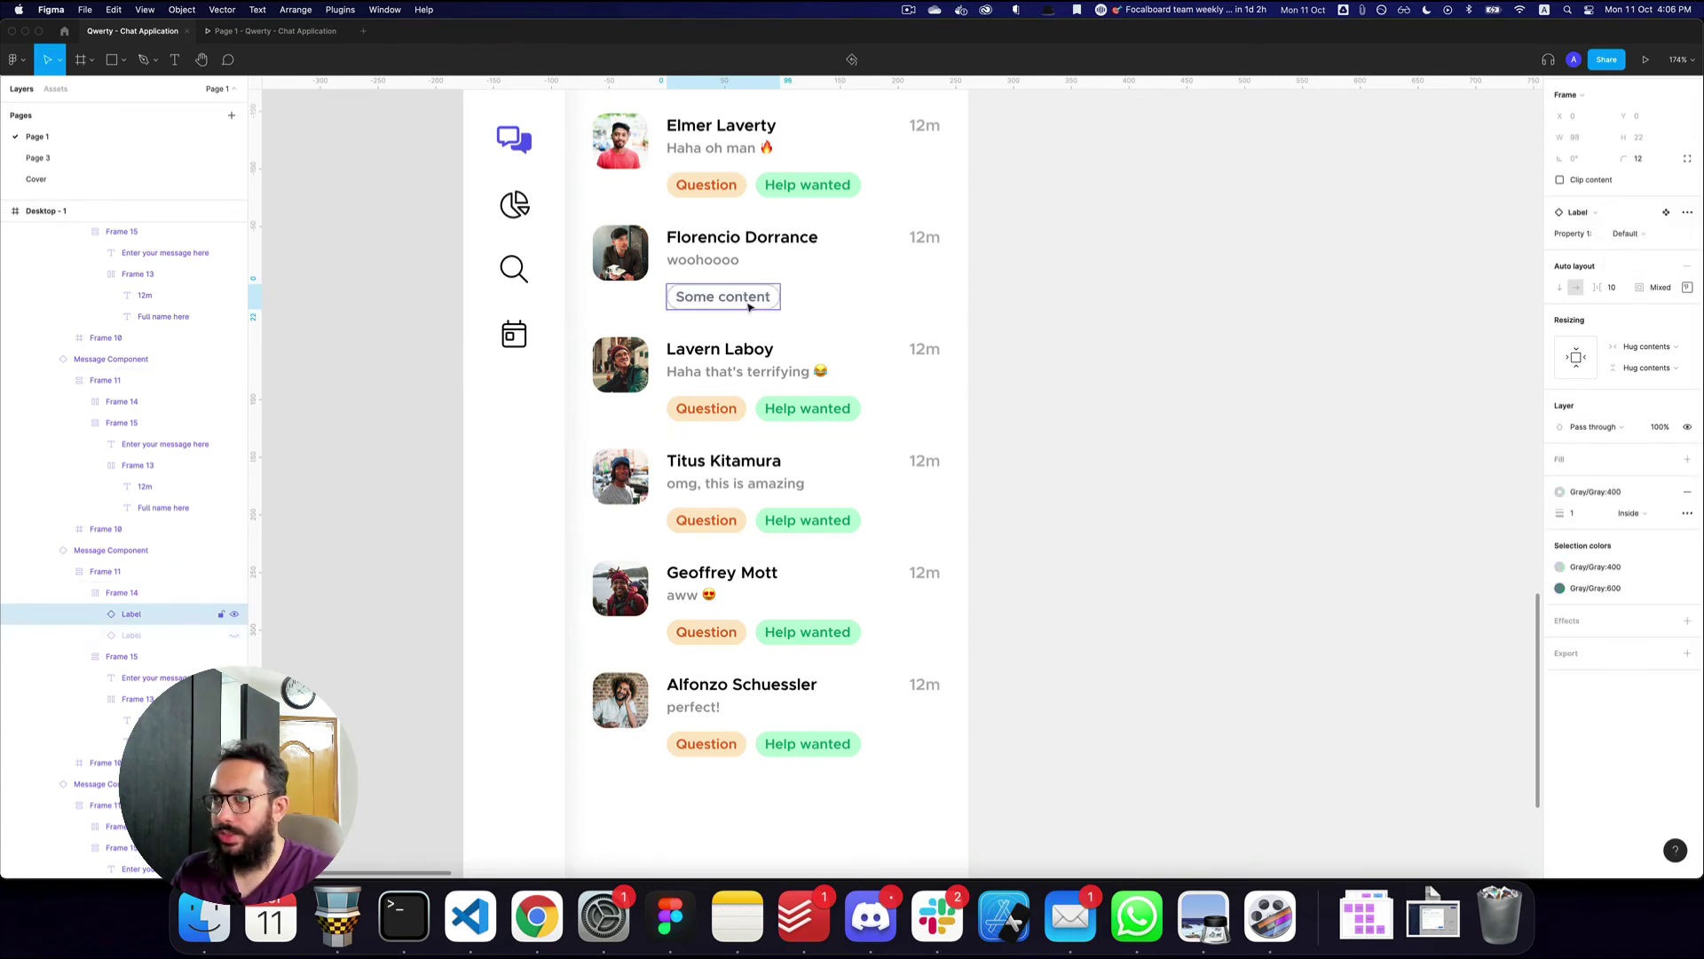
- Switch the Help wanted label in the fourth message row to the Default variant
click(812, 519)
double_click(812, 519)
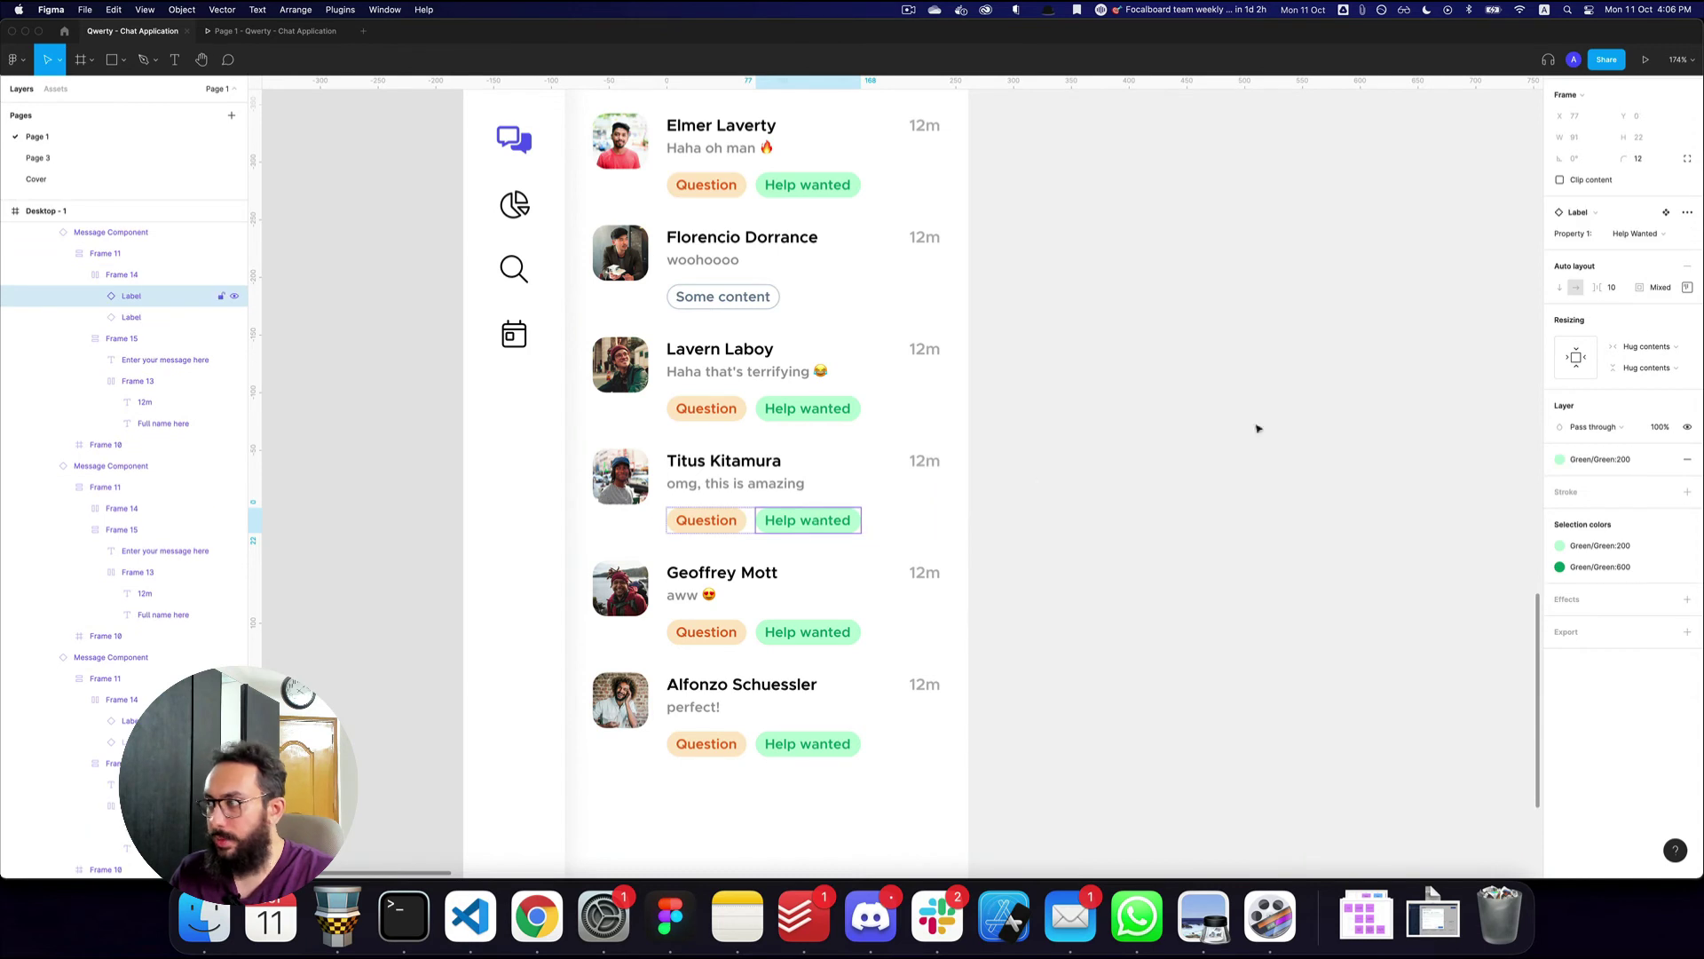
click(1638, 252)
click(1639, 252)
- In the fifth message row, hide the orange label and change the green label's text to "Request"
click(706, 631)
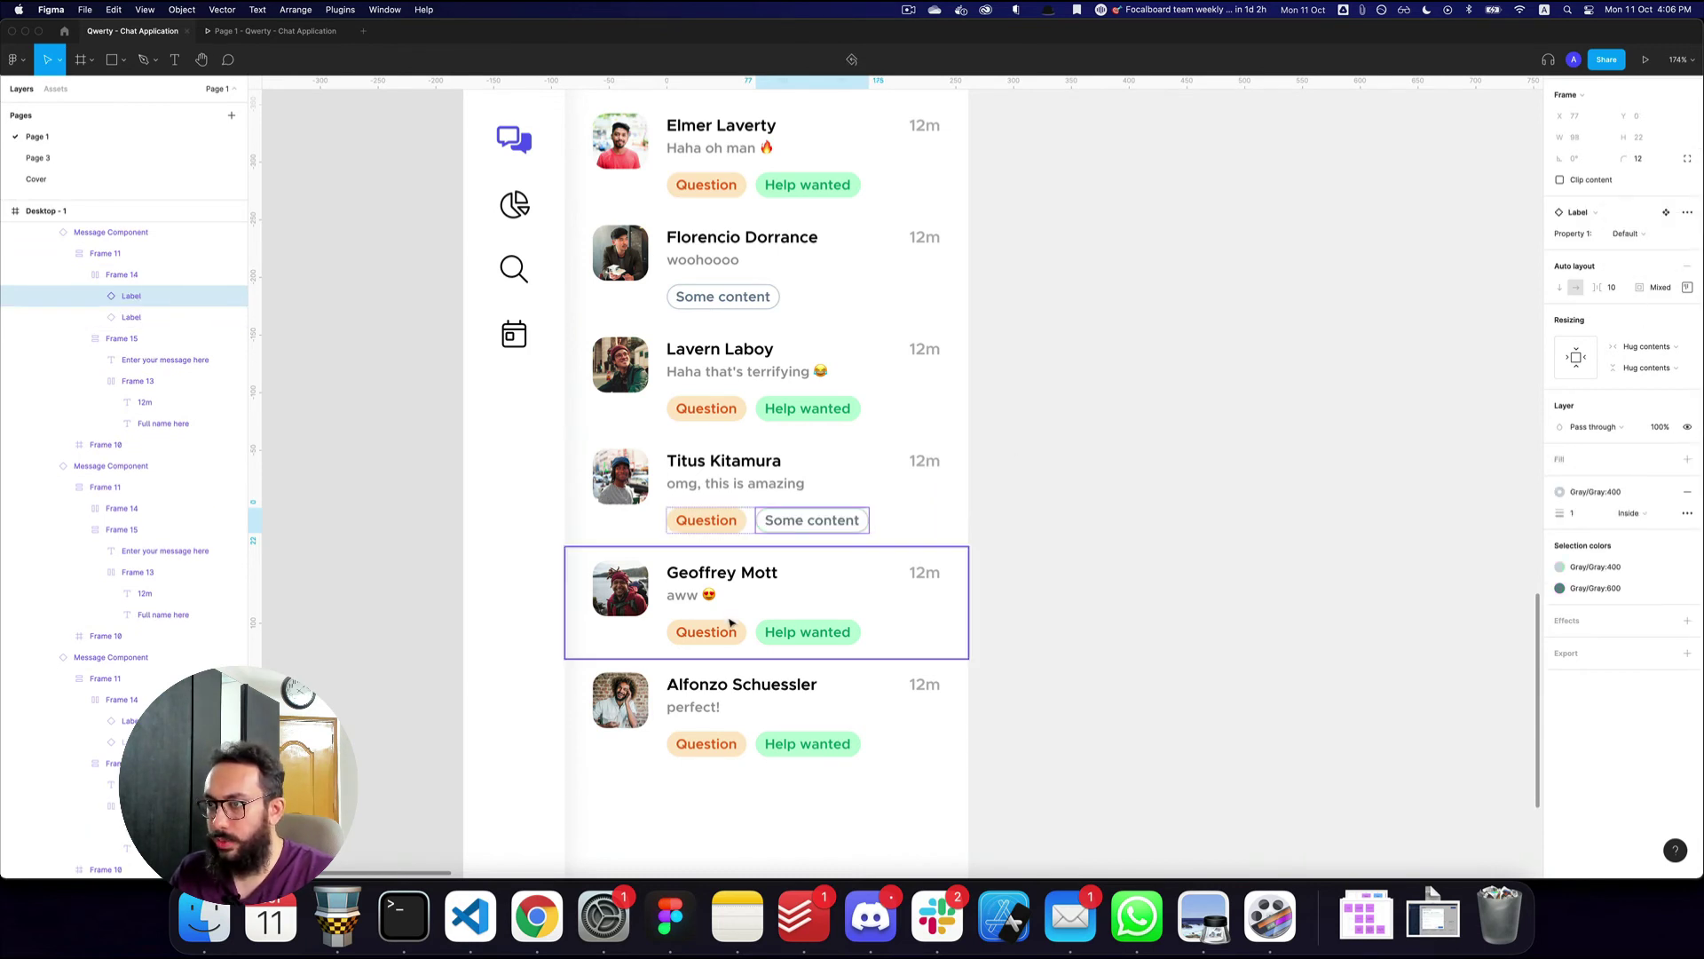
super+click(711, 636)
text(Reques)
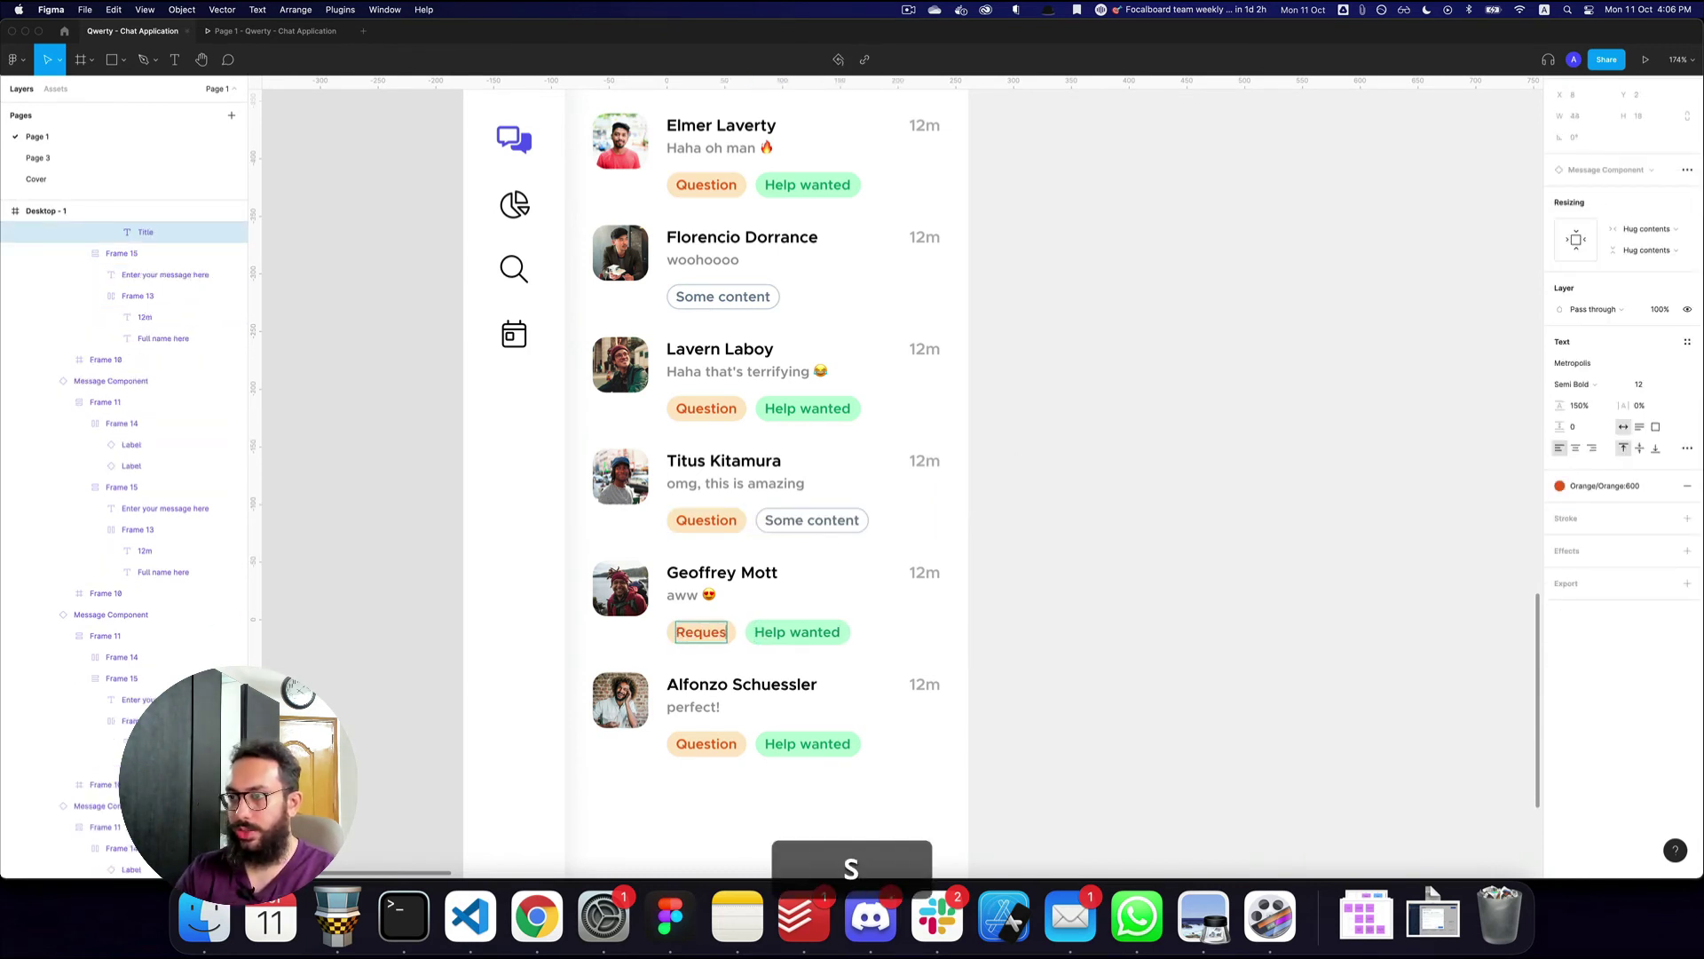
key(Escape)
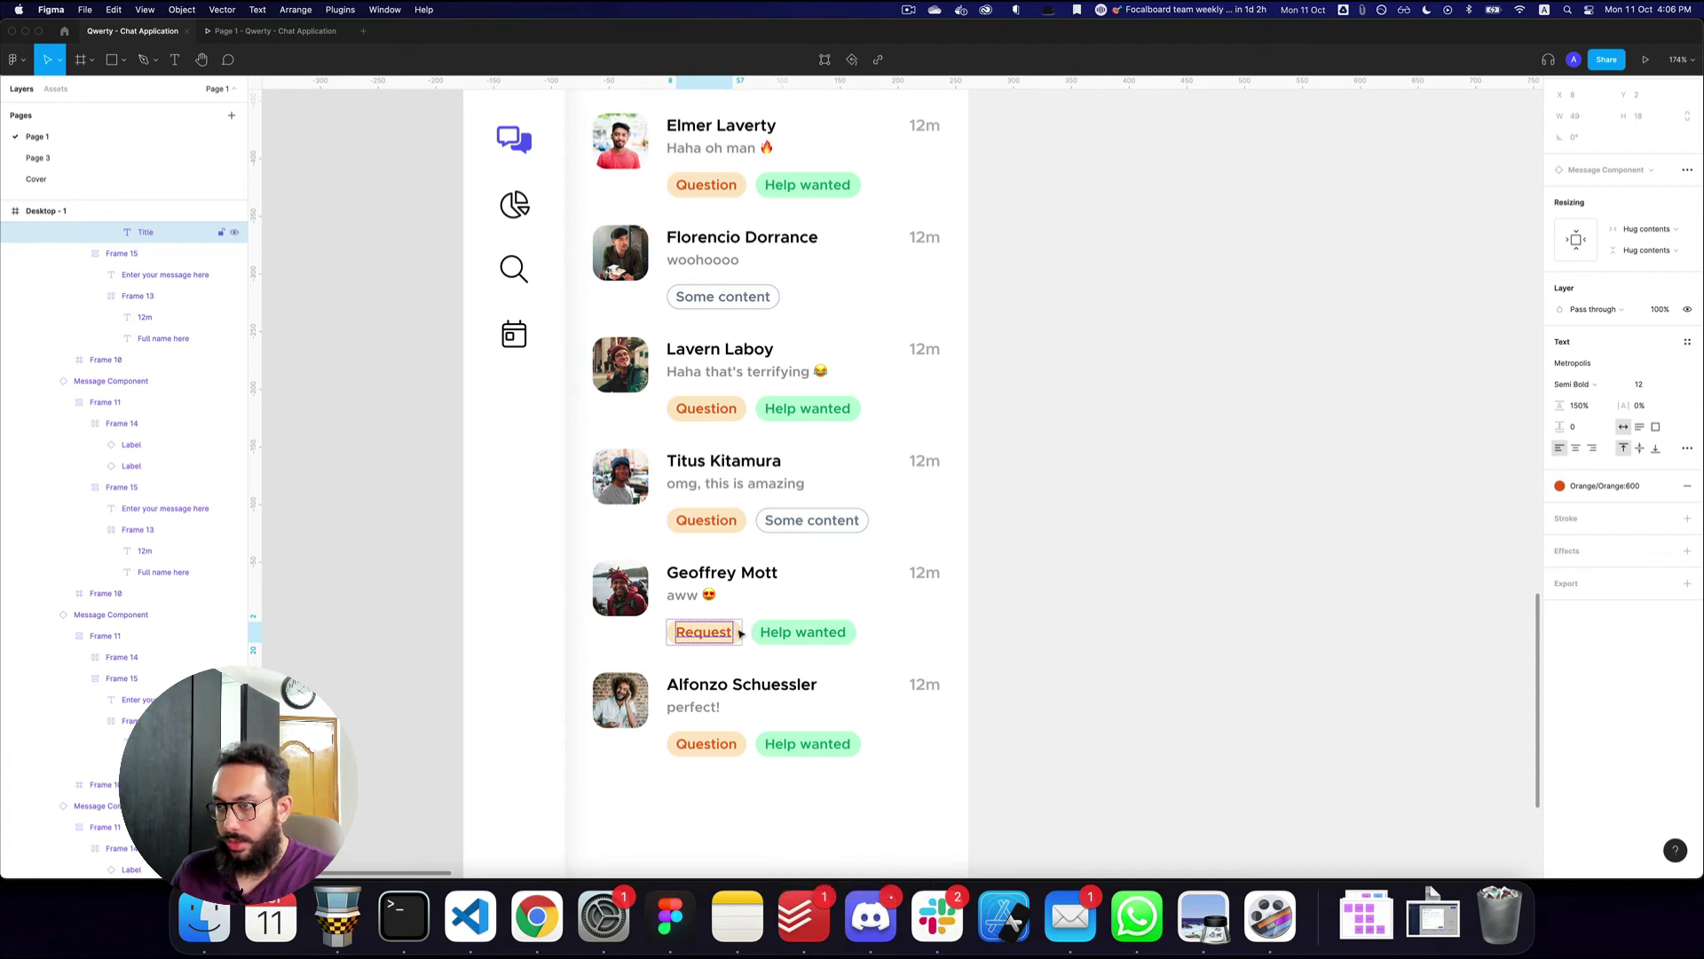
key(super+shift+h)
double_click(744, 632)
text(Re)
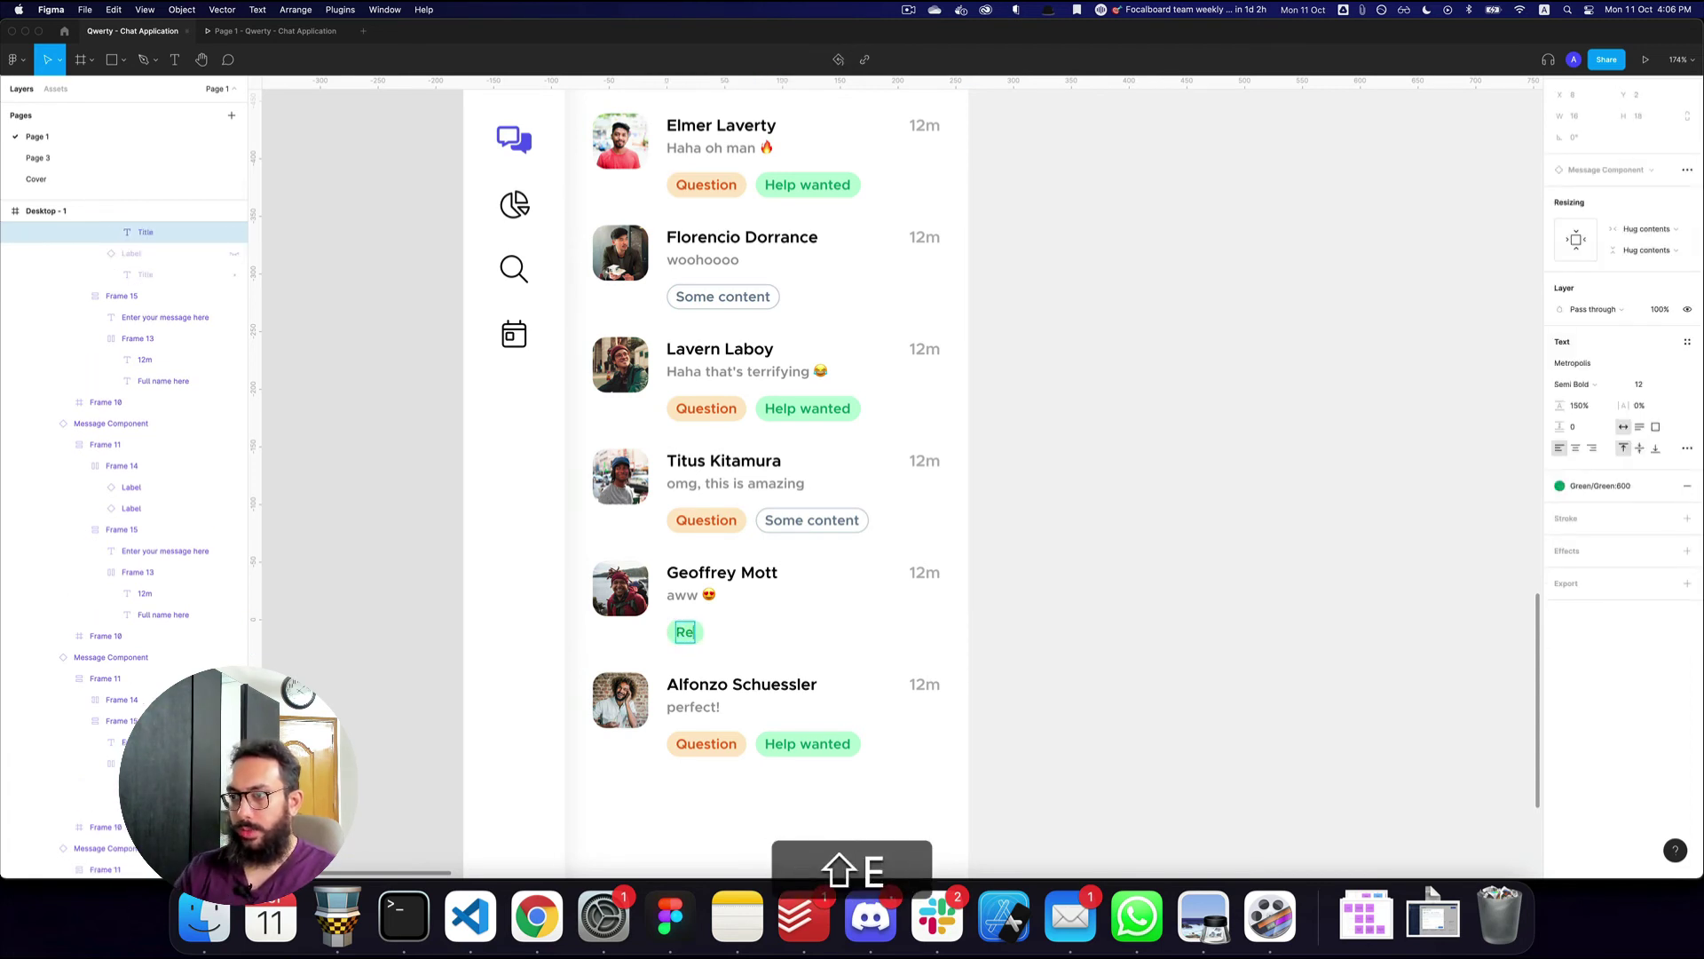
text(quest)
key(Escape)
- In the sixth message row, hide the Question label and switch the labels to the Default variant
click(726, 751)
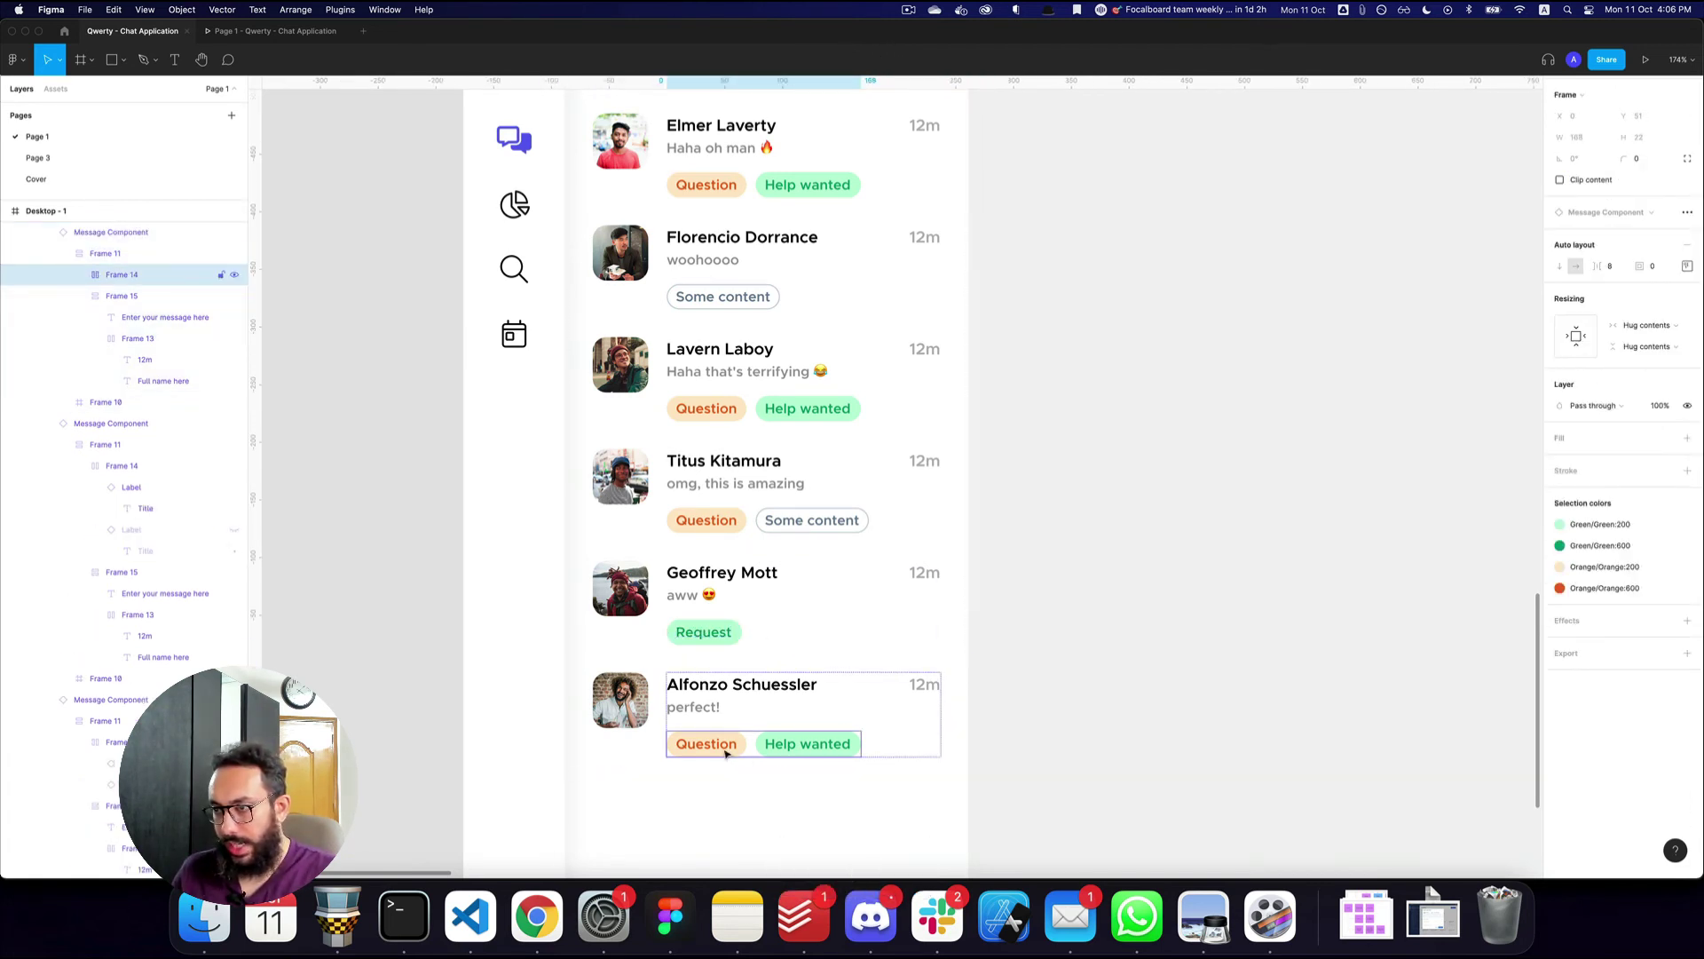
click(728, 750)
key(super+shift+h)
click(732, 750)
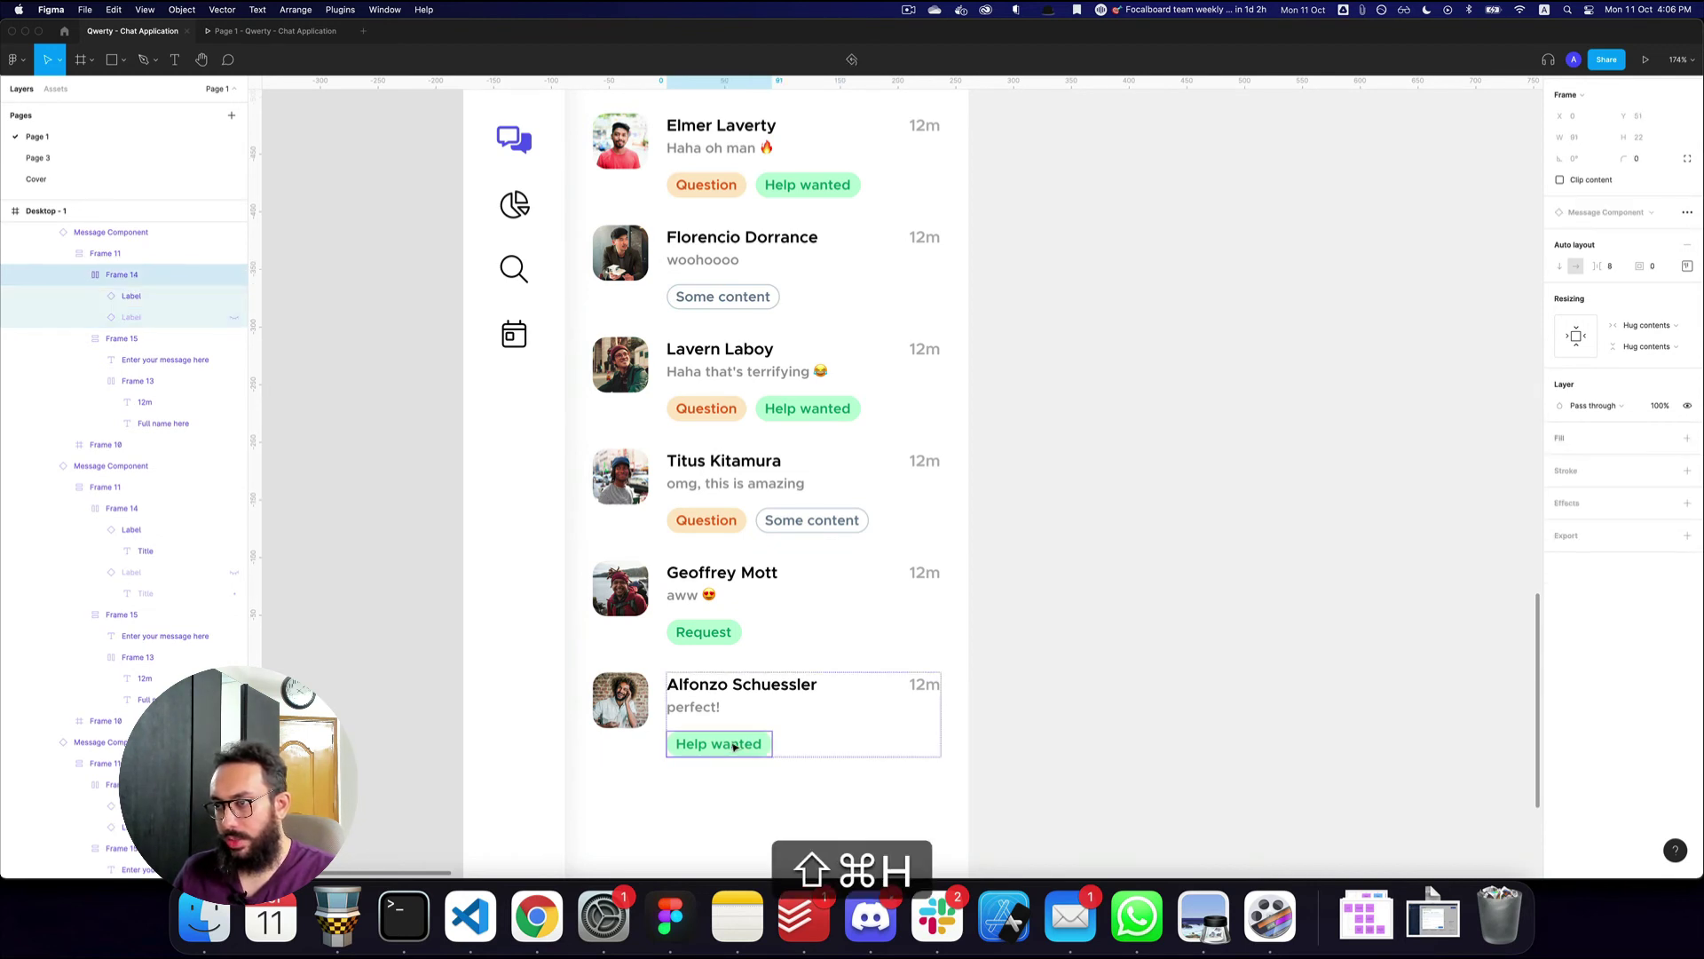
key(Return)
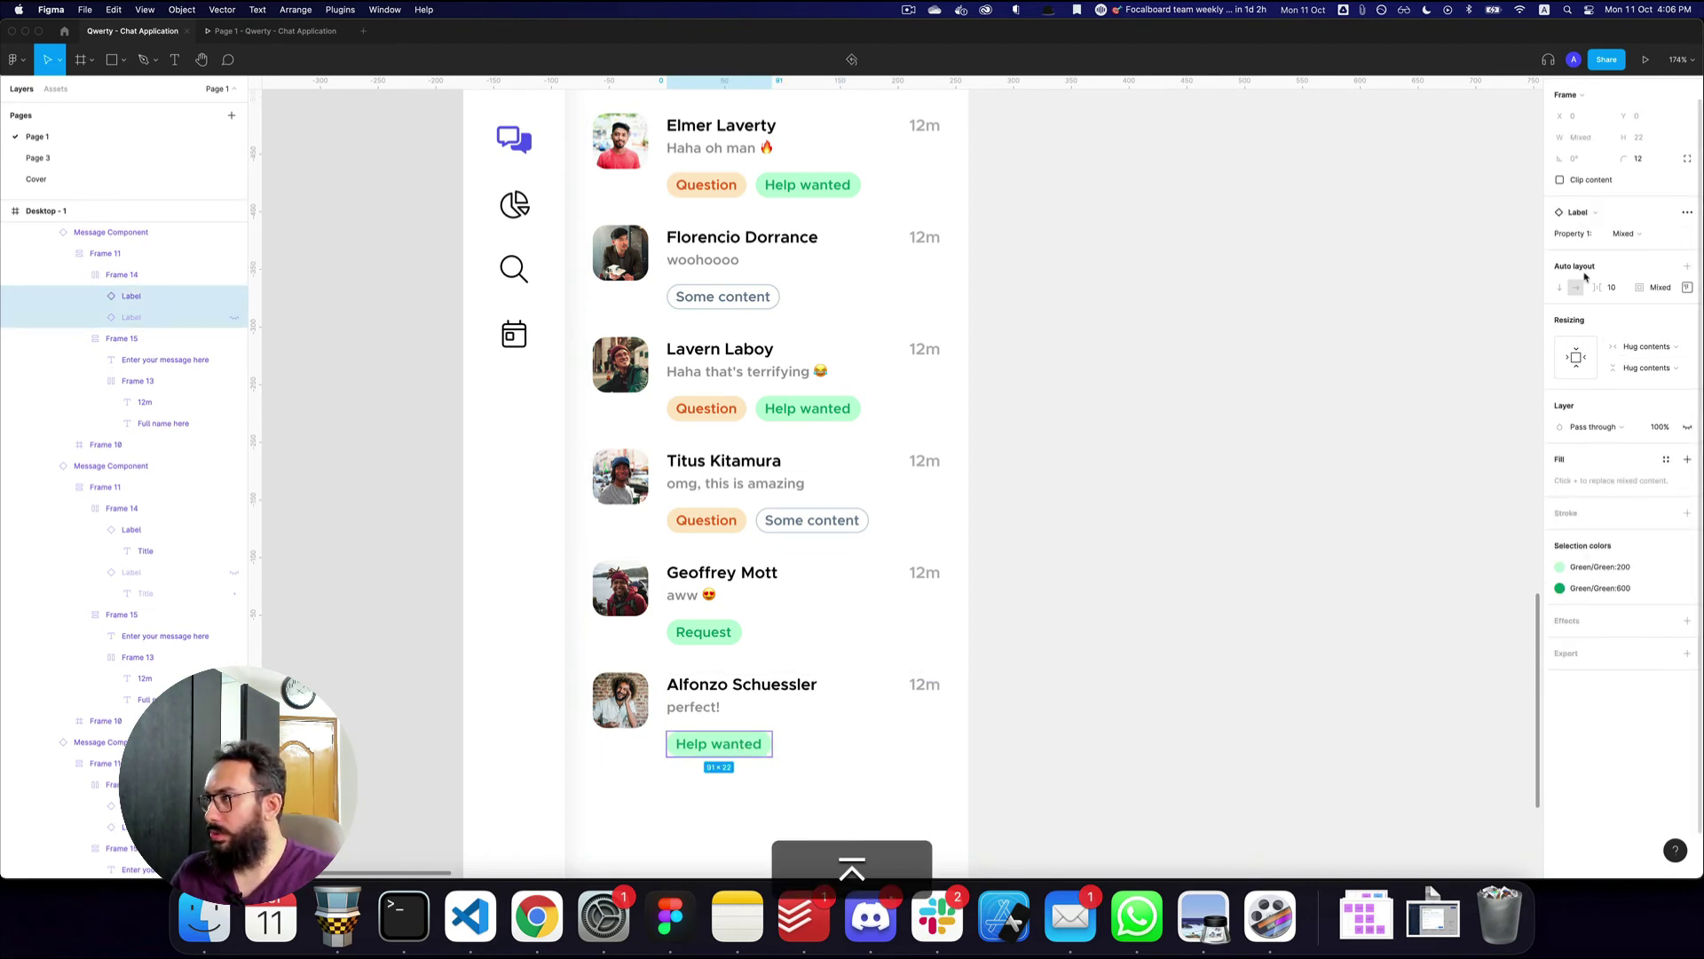
click(1644, 233)
click(1641, 292)
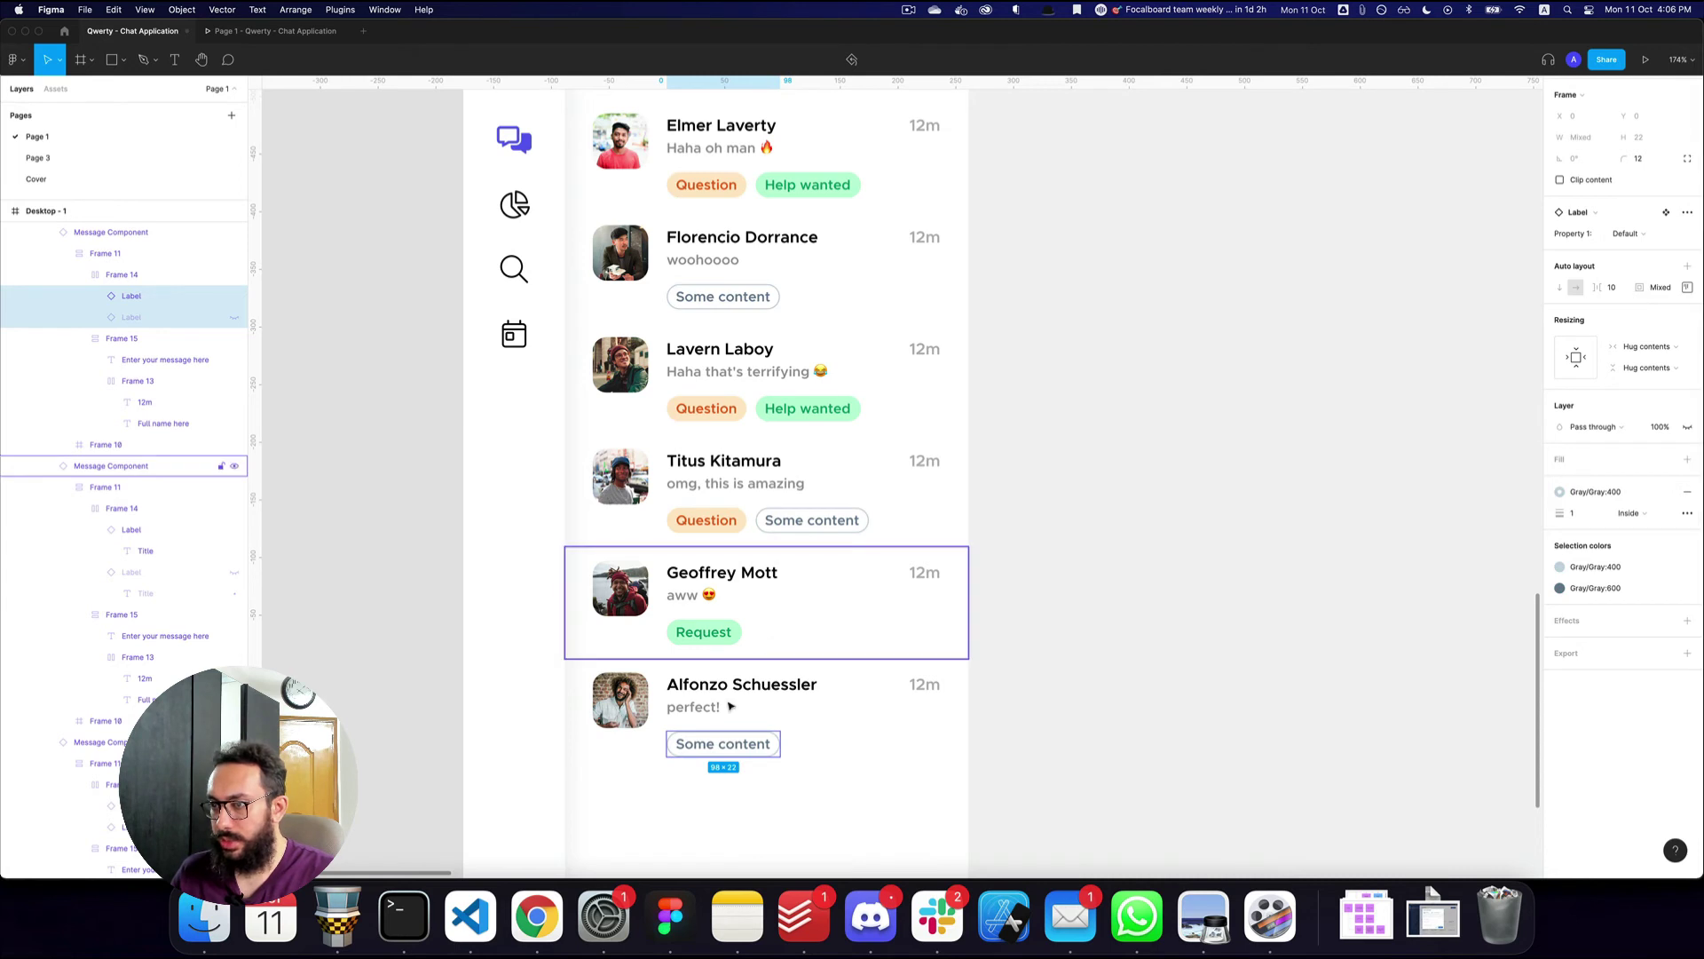
- Change the text of the sixth message row's visible label to "Follow up"
super+double_click(768, 745)
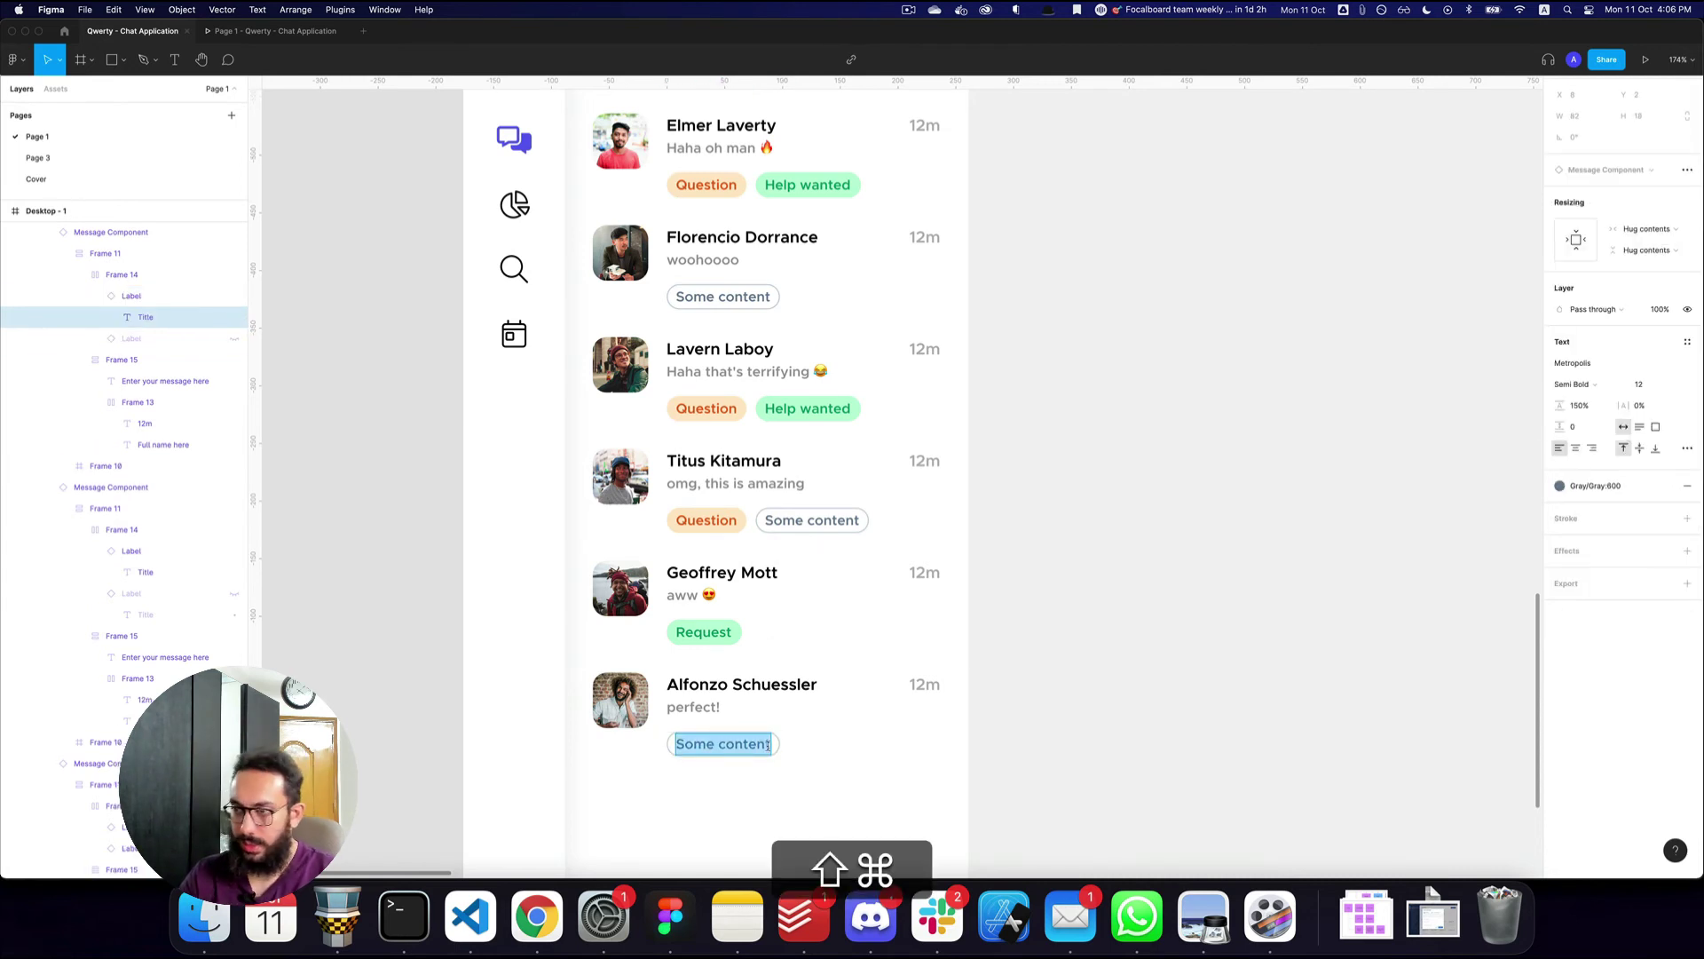
text(Answer)
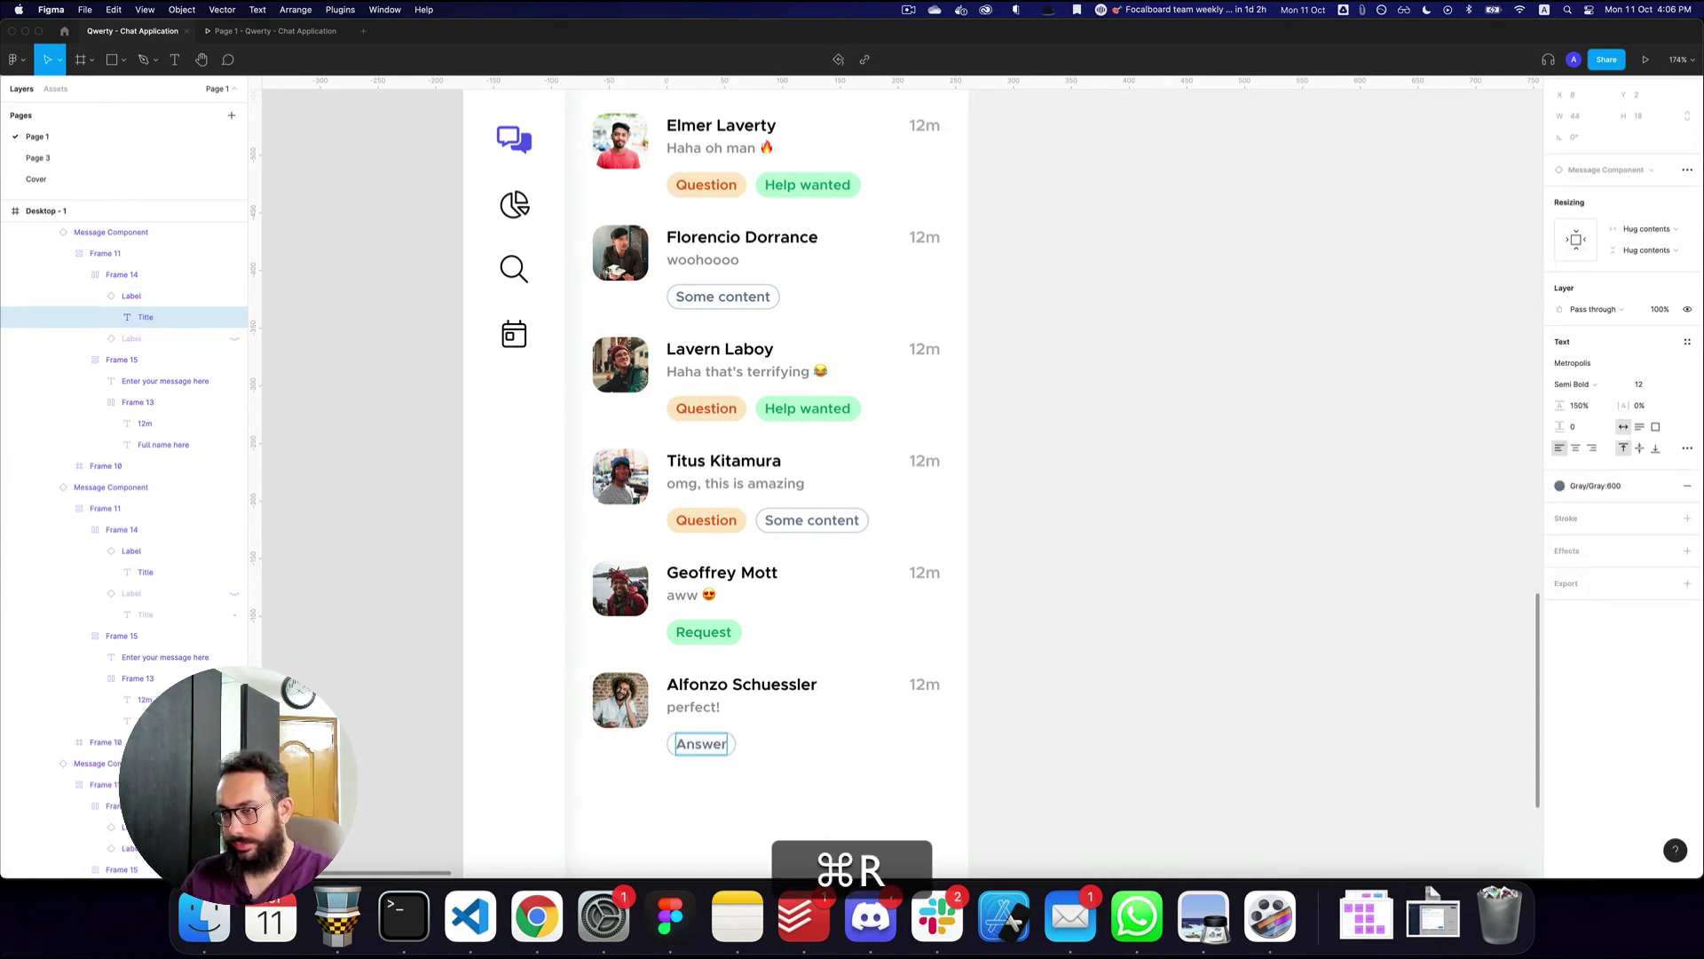
key(super+a)
text(Foll)
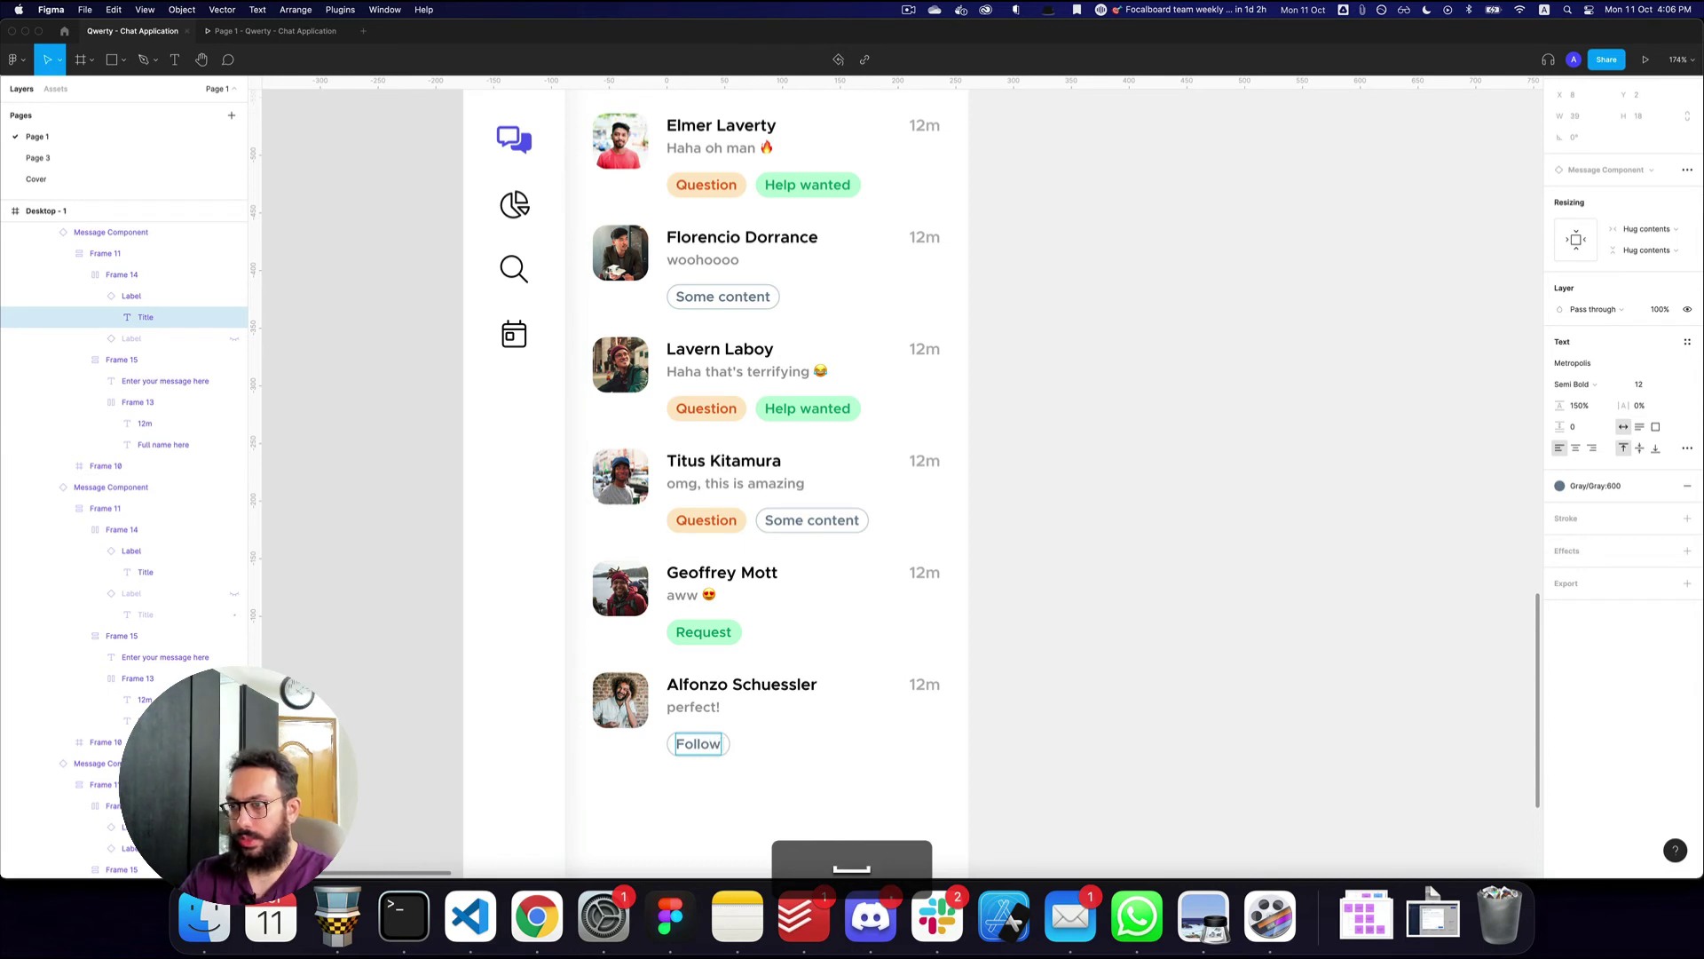
key(Escape)
- In the third message row, change the orange label's text to "Bug" and the green label's text to "Hacktoberfest"
click(718, 413)
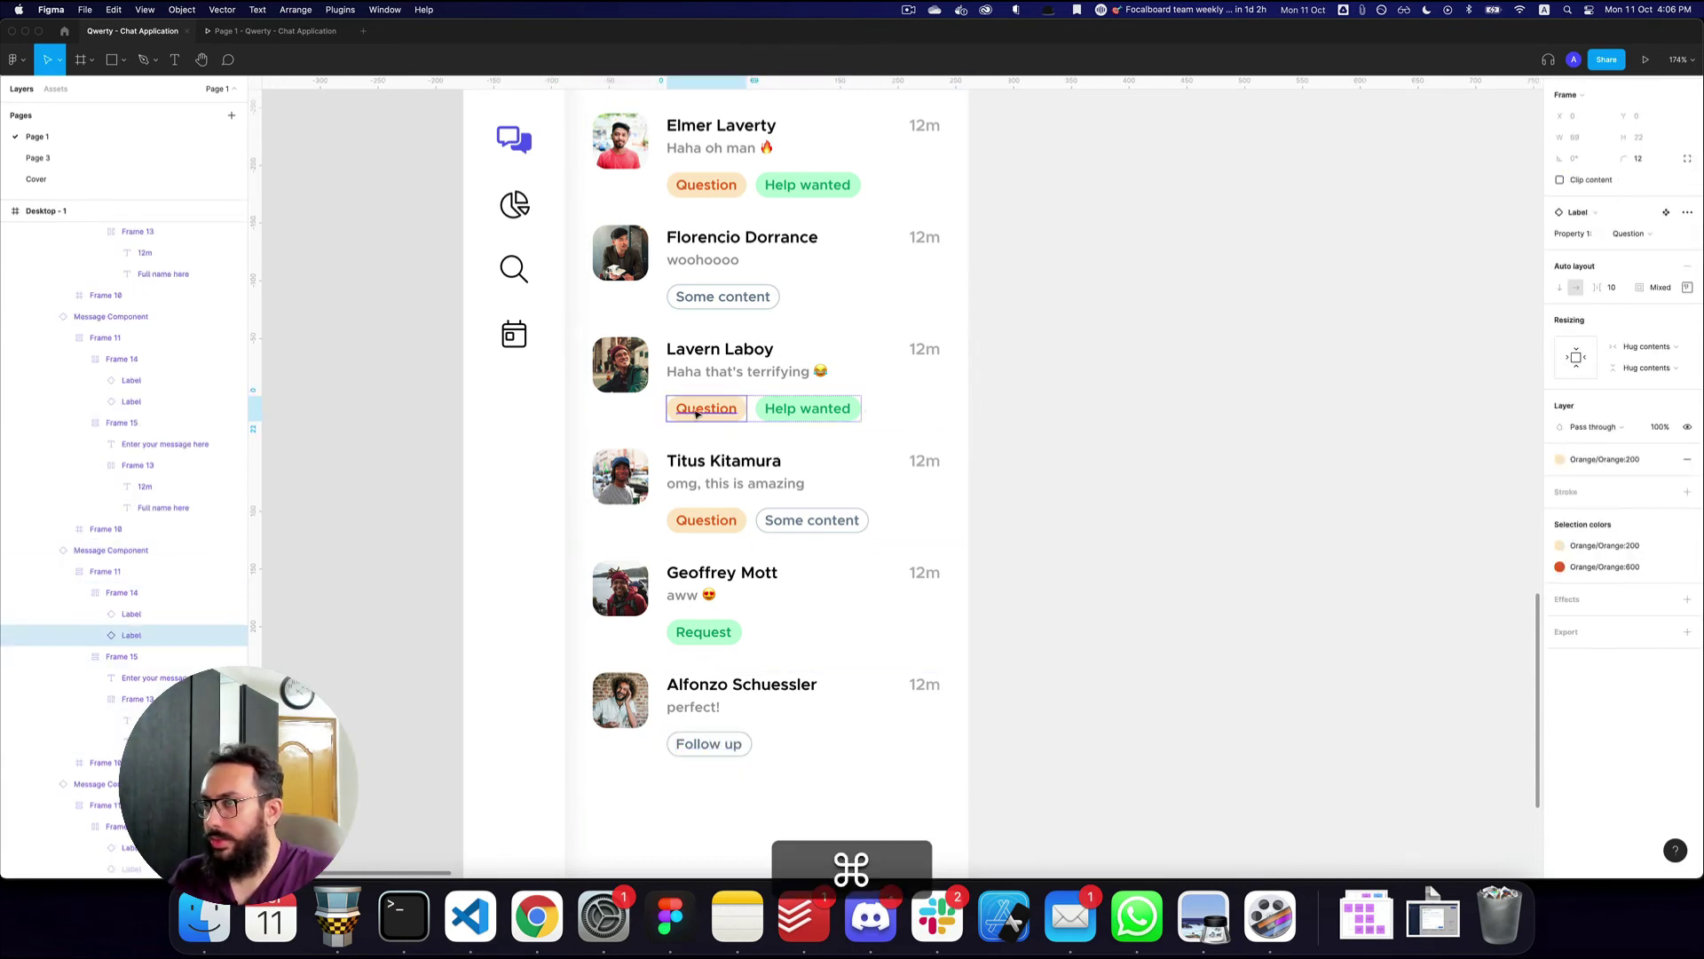
super+double_click(709, 409)
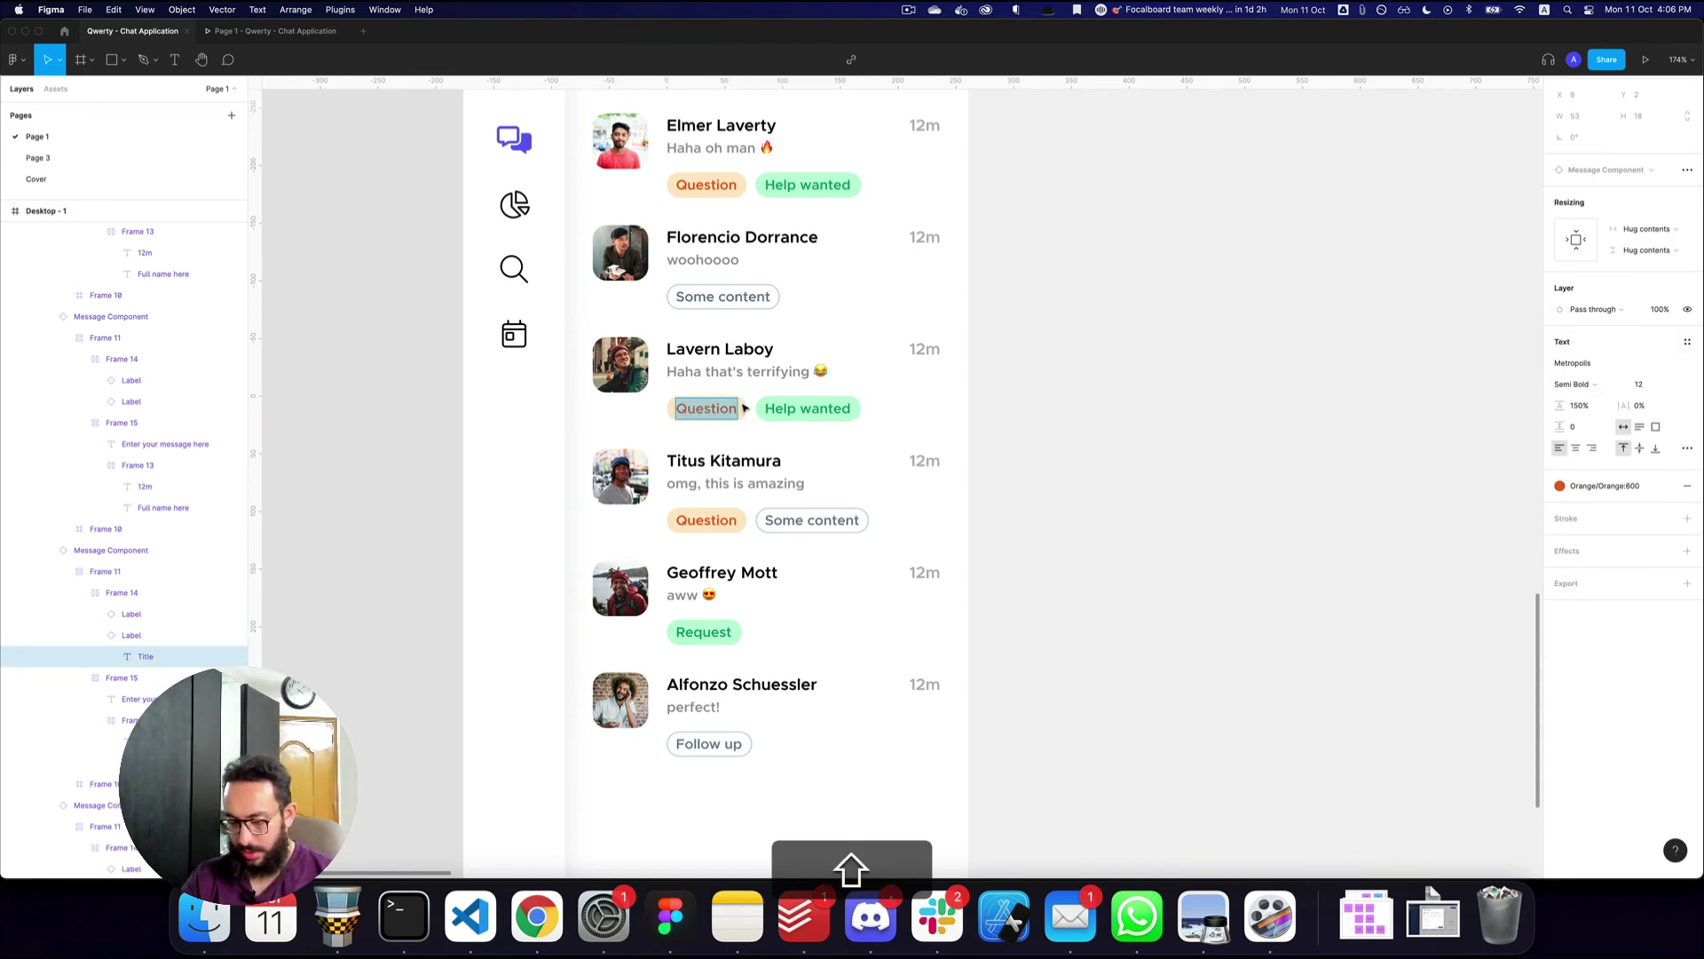
text(Bug)
key(Escape)
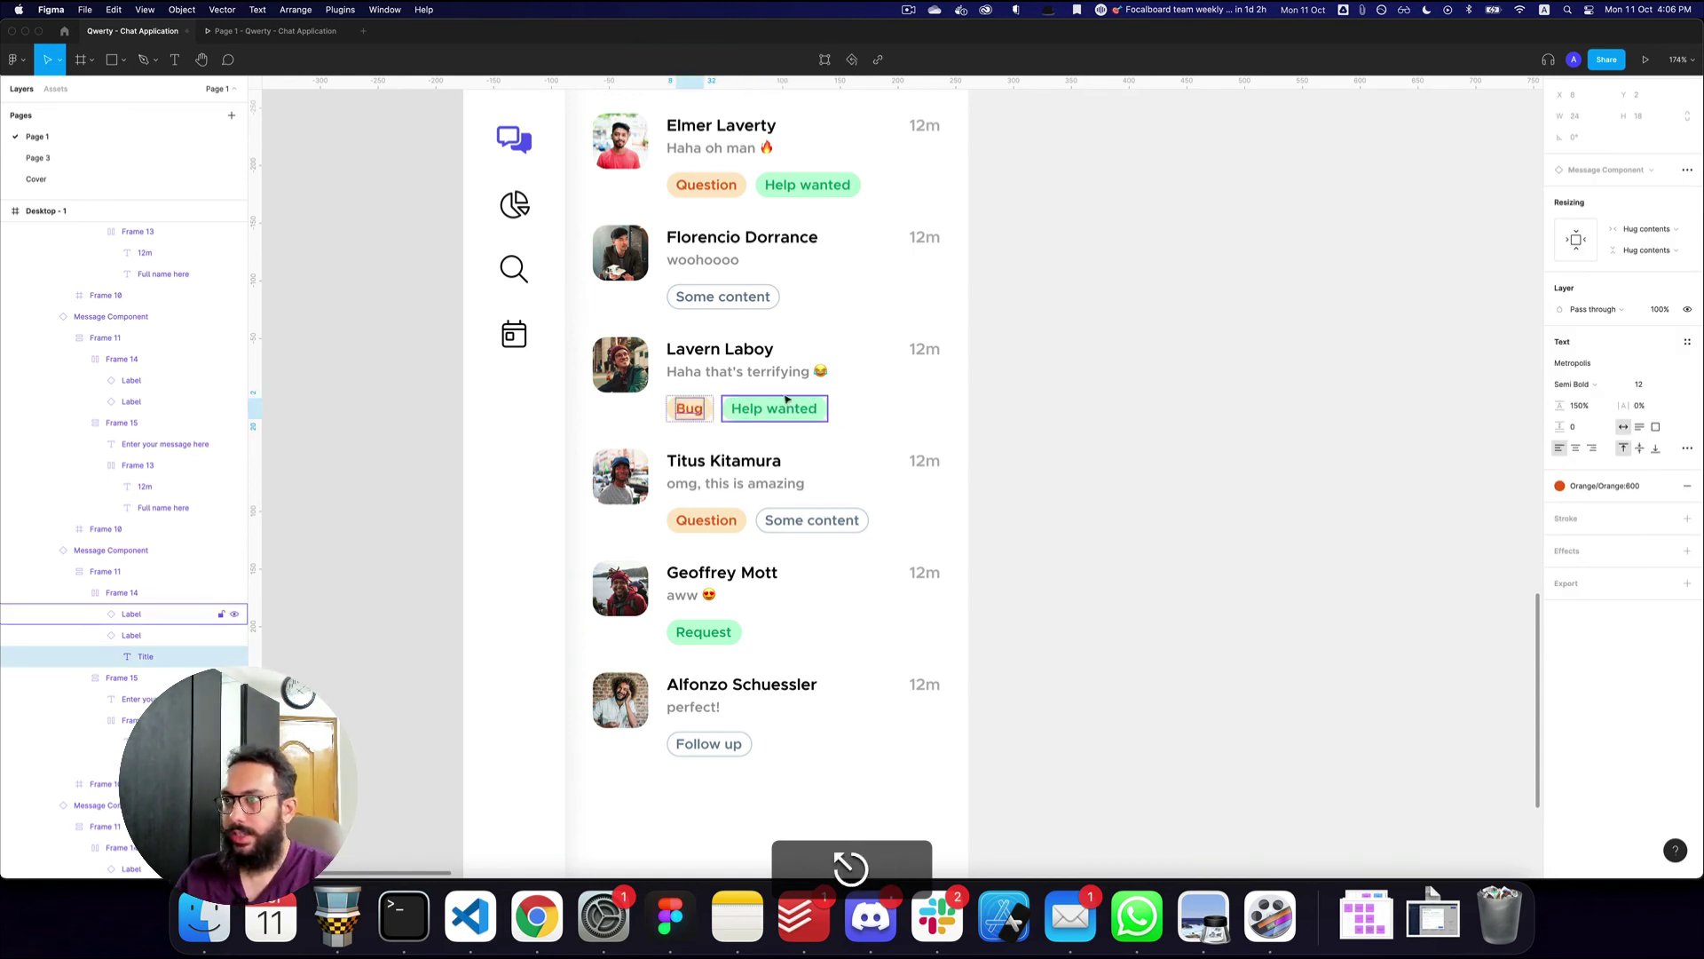
super+double_click(774, 408)
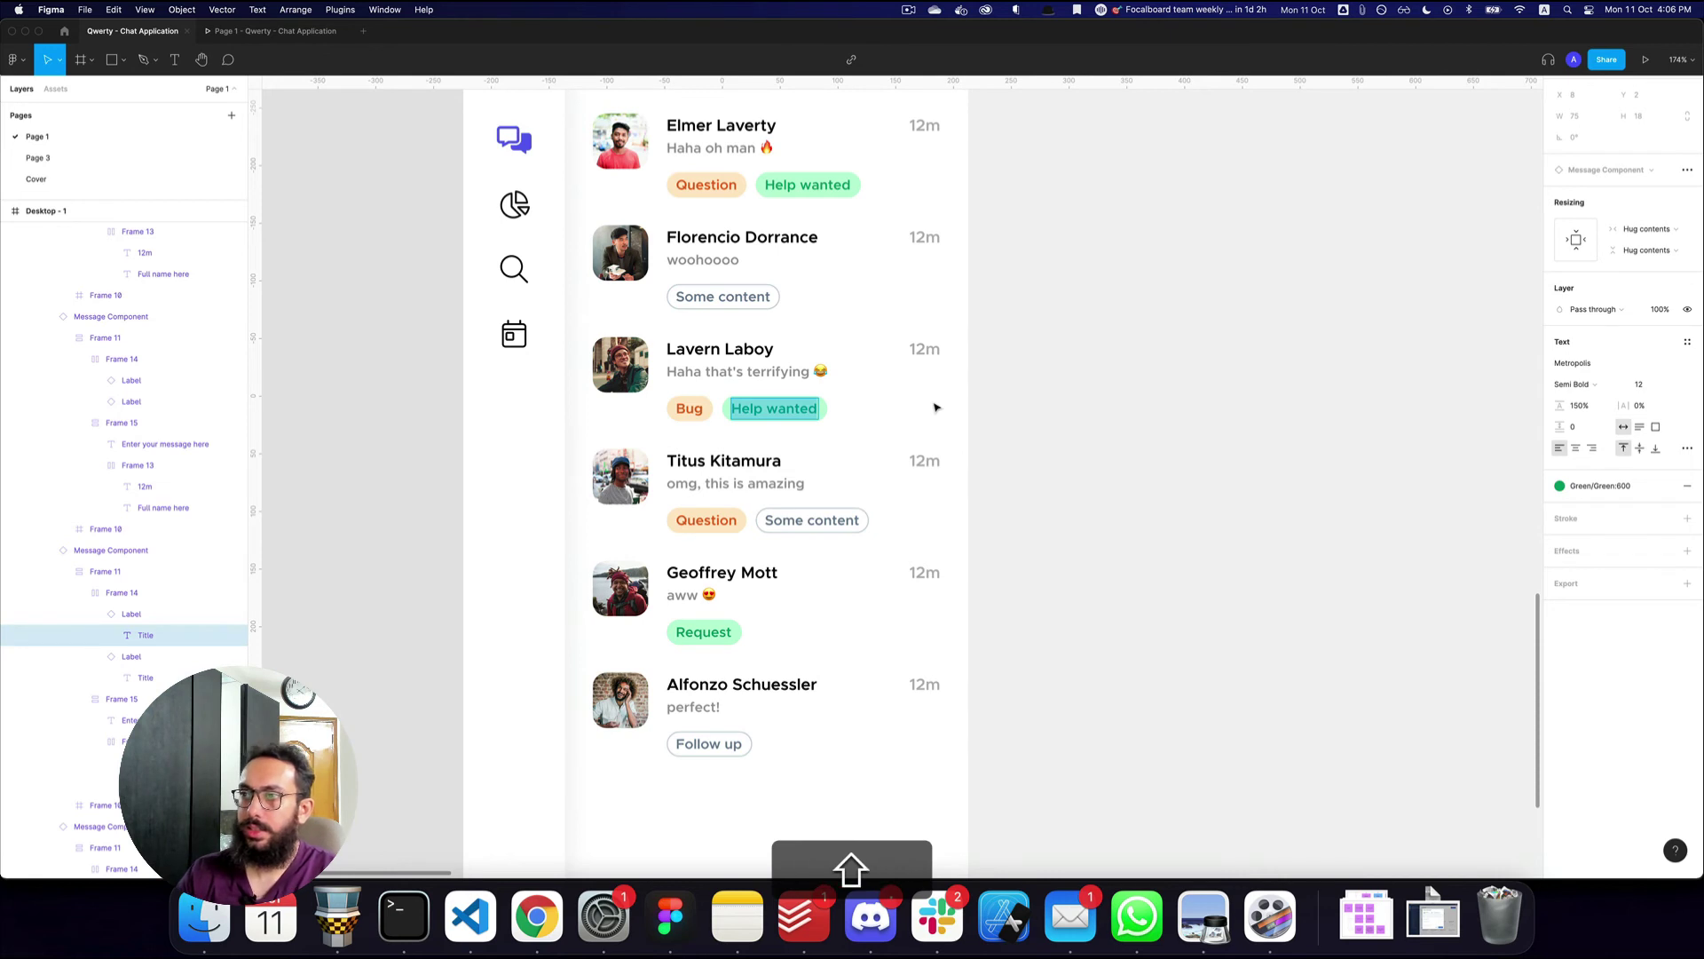
text(Hacktoberfest)
key(Escape)
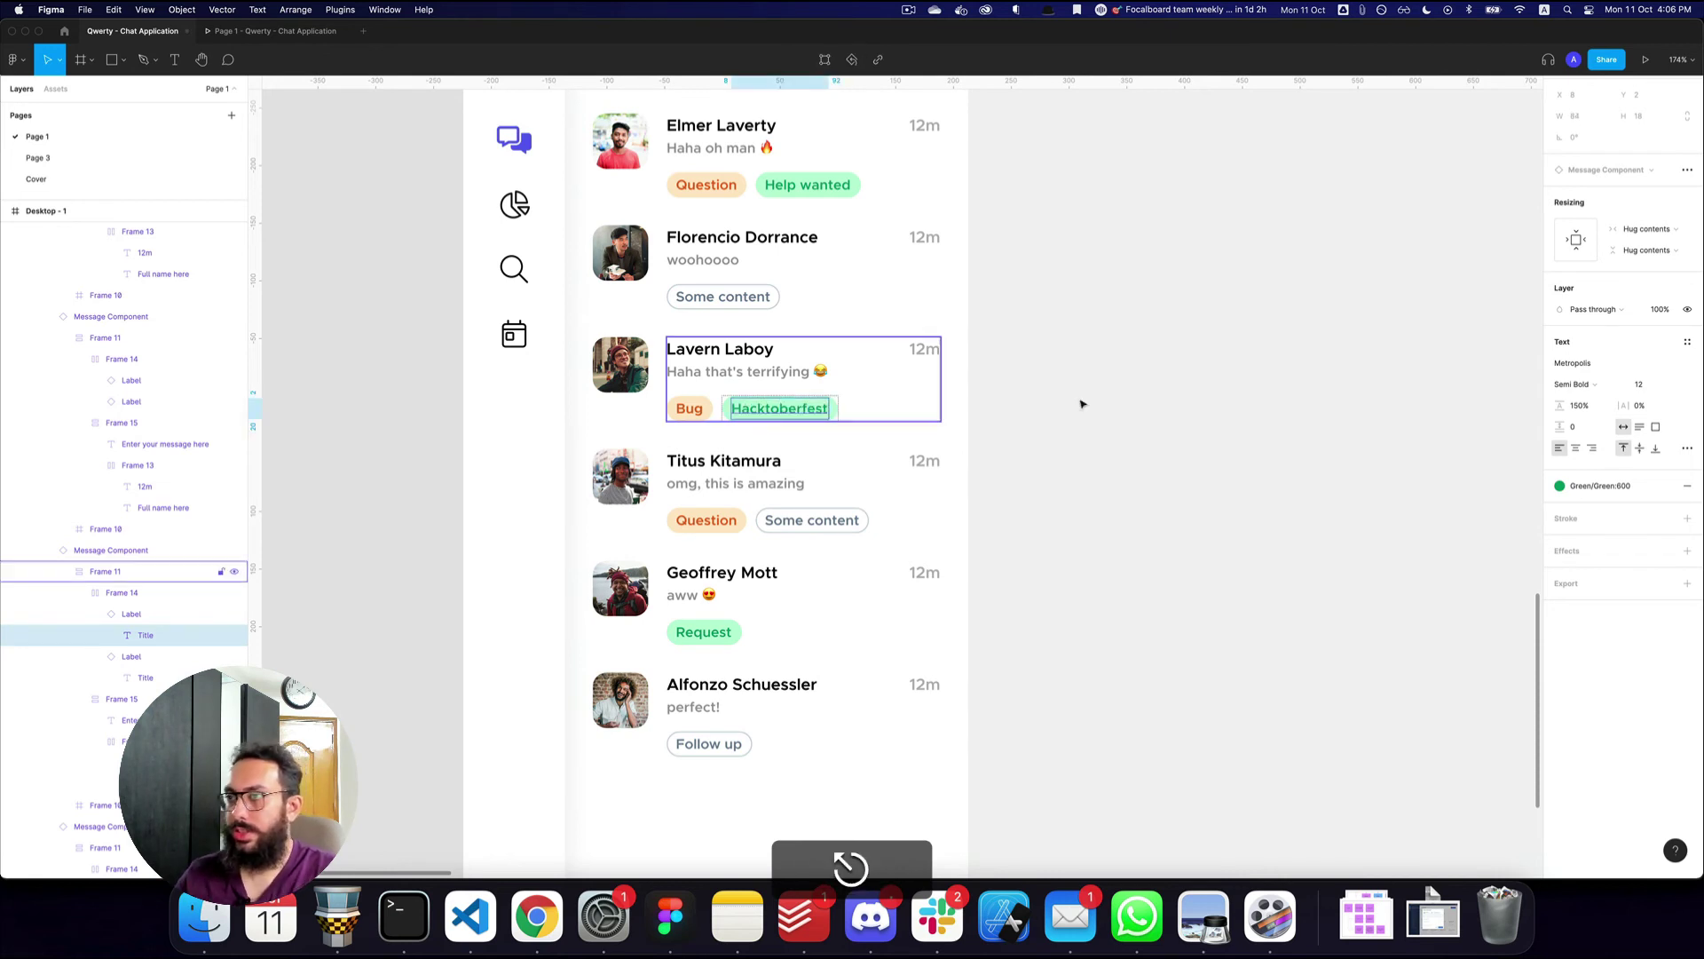
- Check the varied labels of the message rows in the prototype preview and return to the design file
key(Escape)
alt+click(1147, 395)
key(super+3)
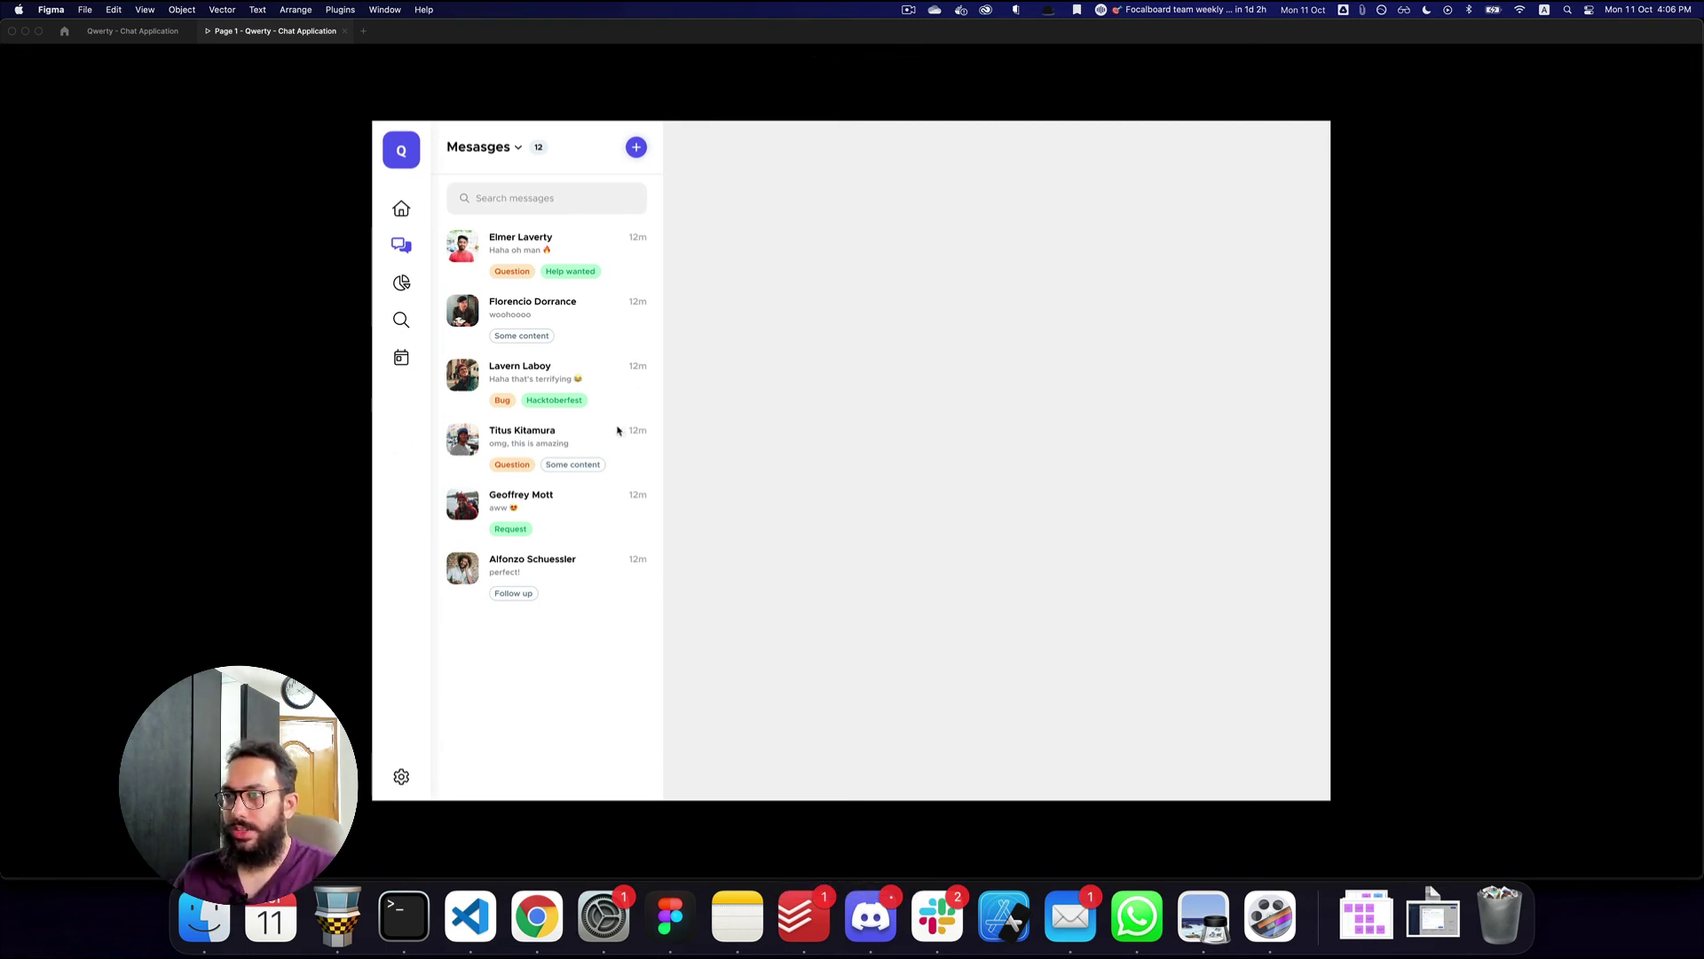
key(super+2)
- Change the second message row's time to 24m and the third row's time to 1h
key(super+z)
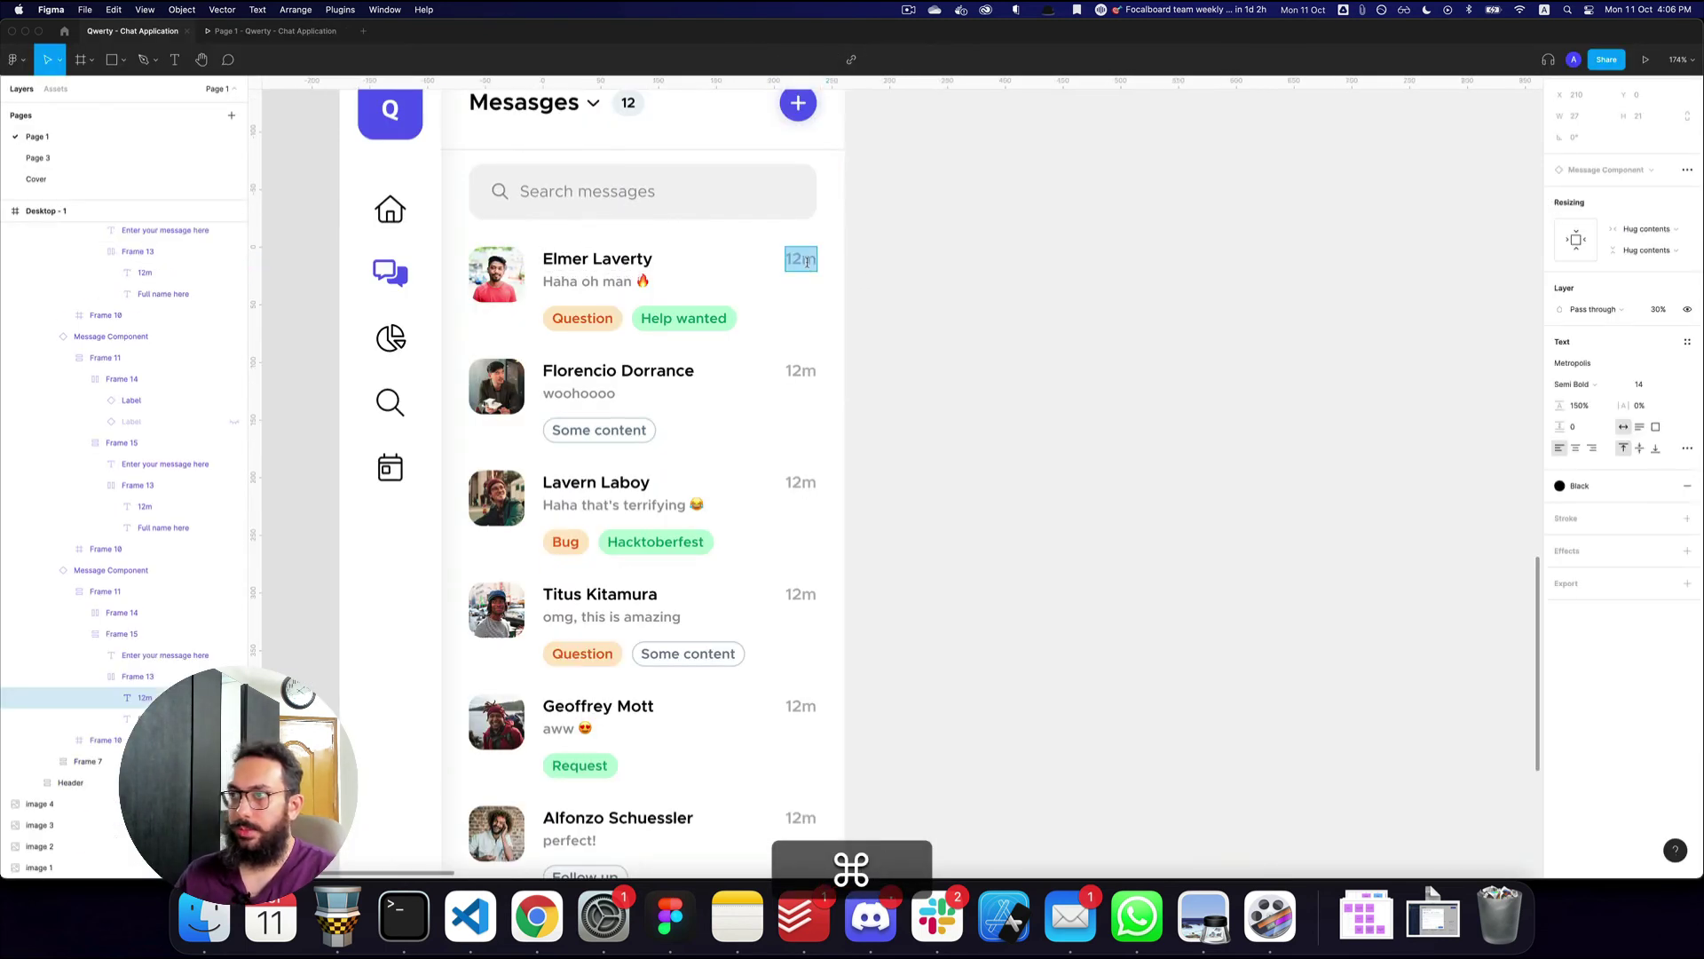
double_click(811, 371)
text(4)
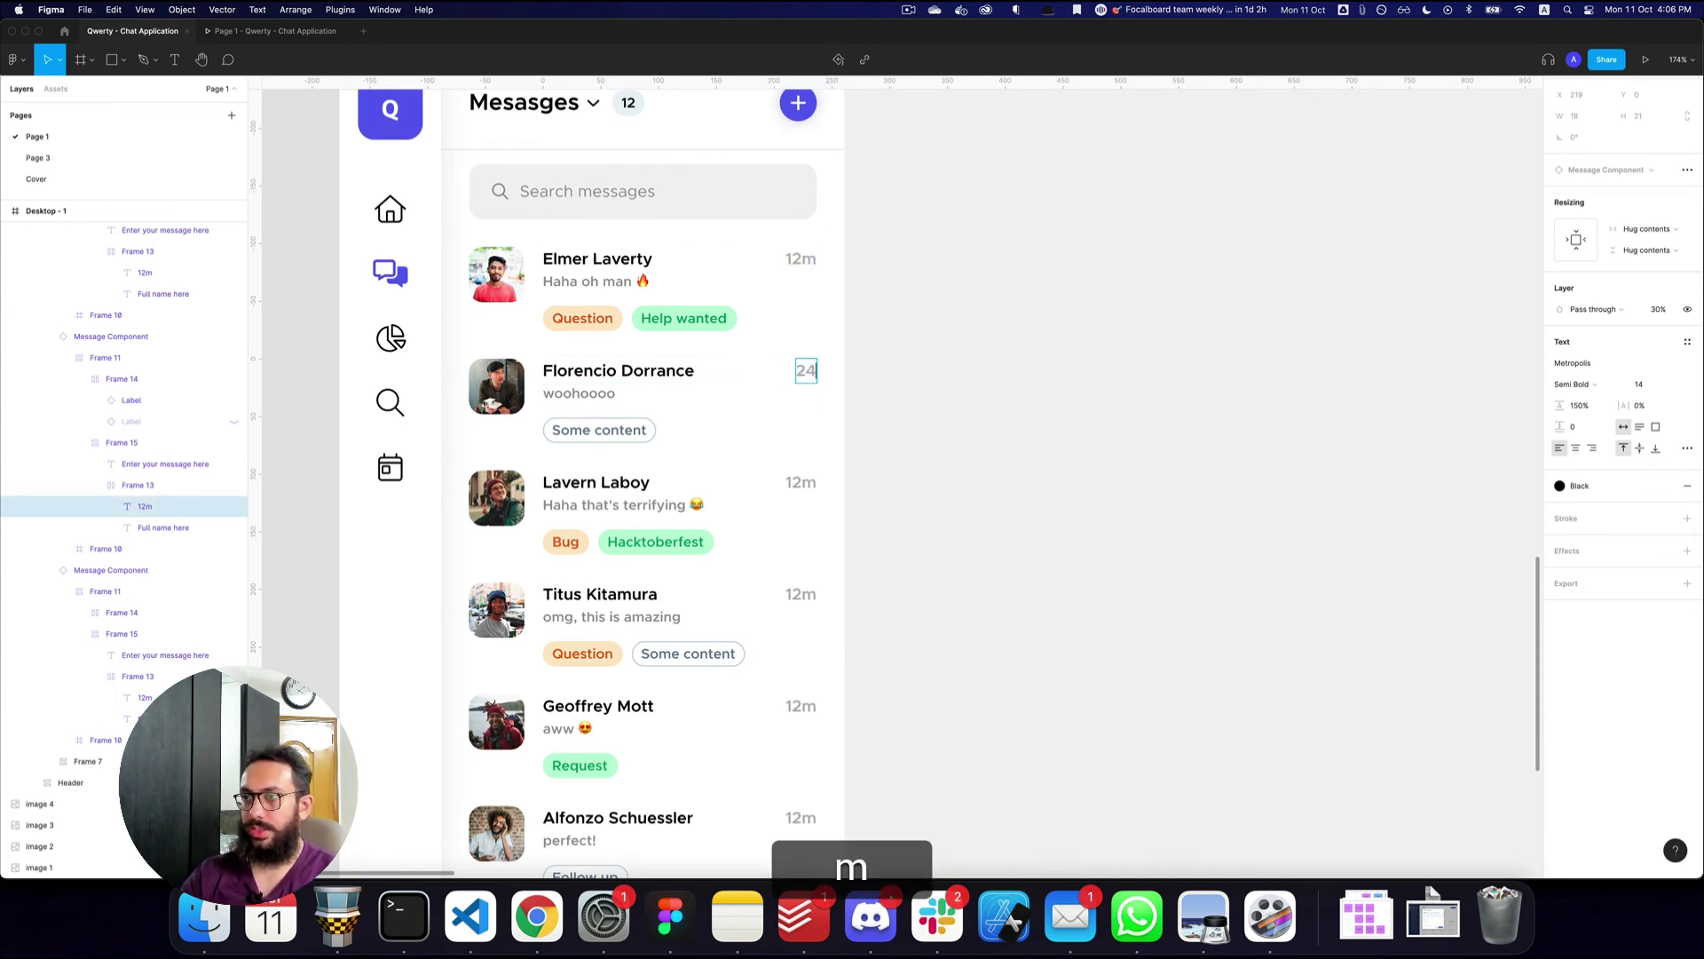
text(m)
key(Escape)
double_click(807, 484)
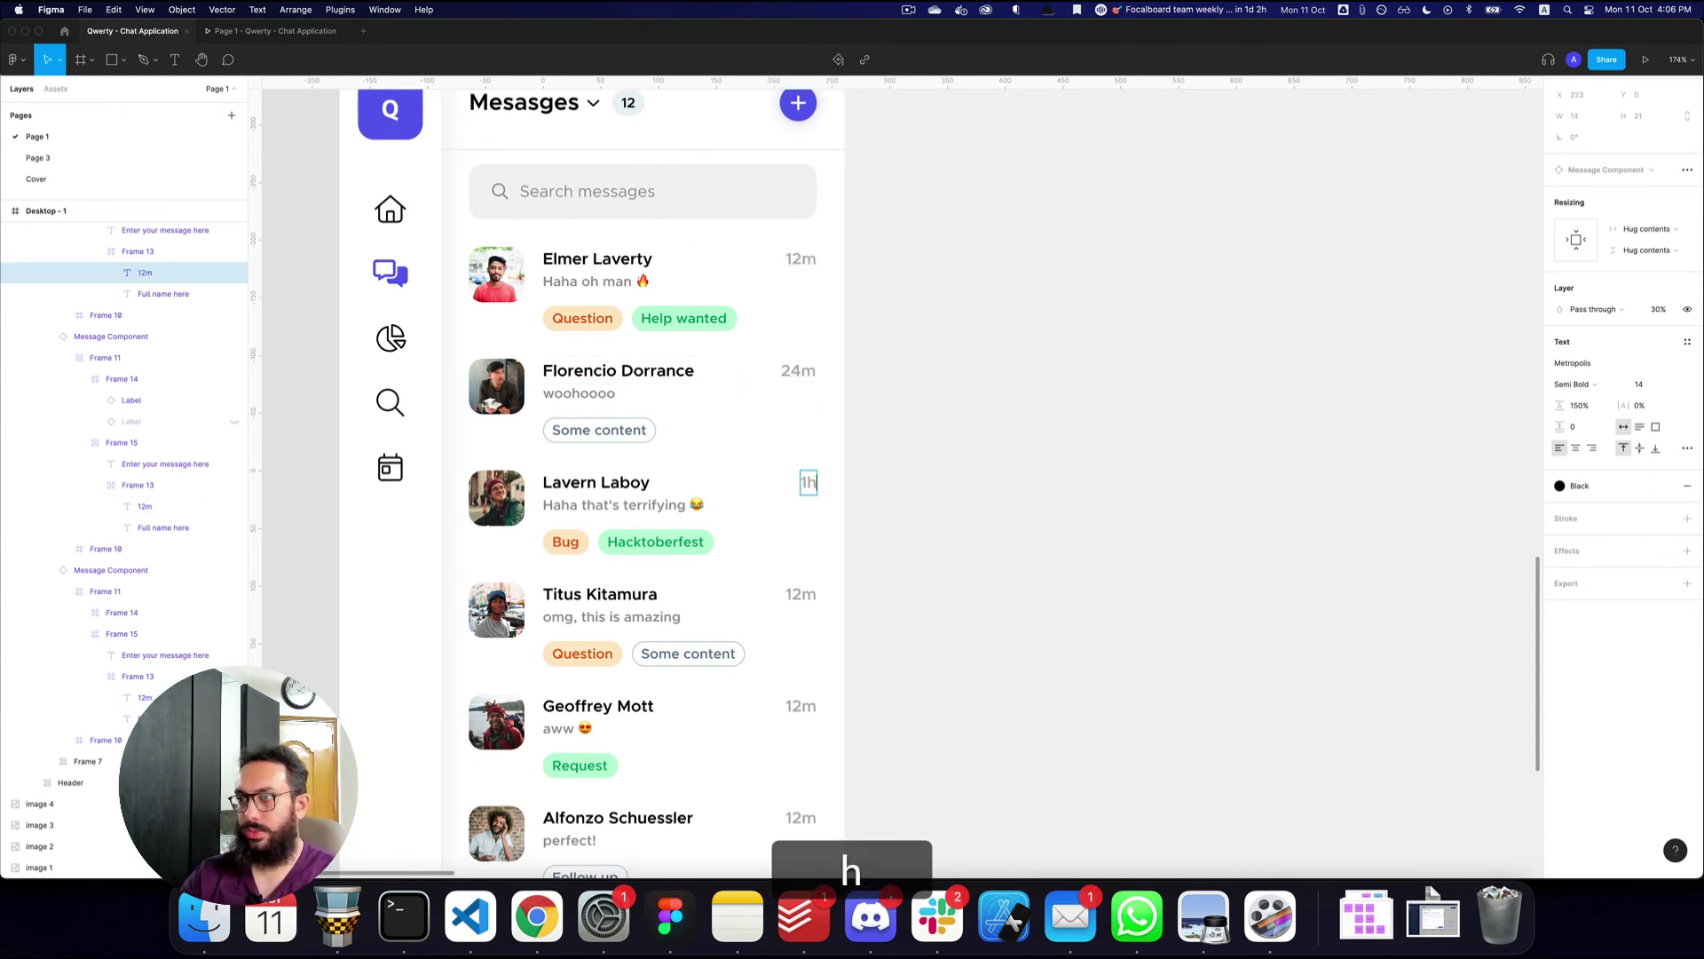
key(Escape)
- Change the fourth message row's time to 5h and the fifth row's time to 2d
super+double_click(798, 596)
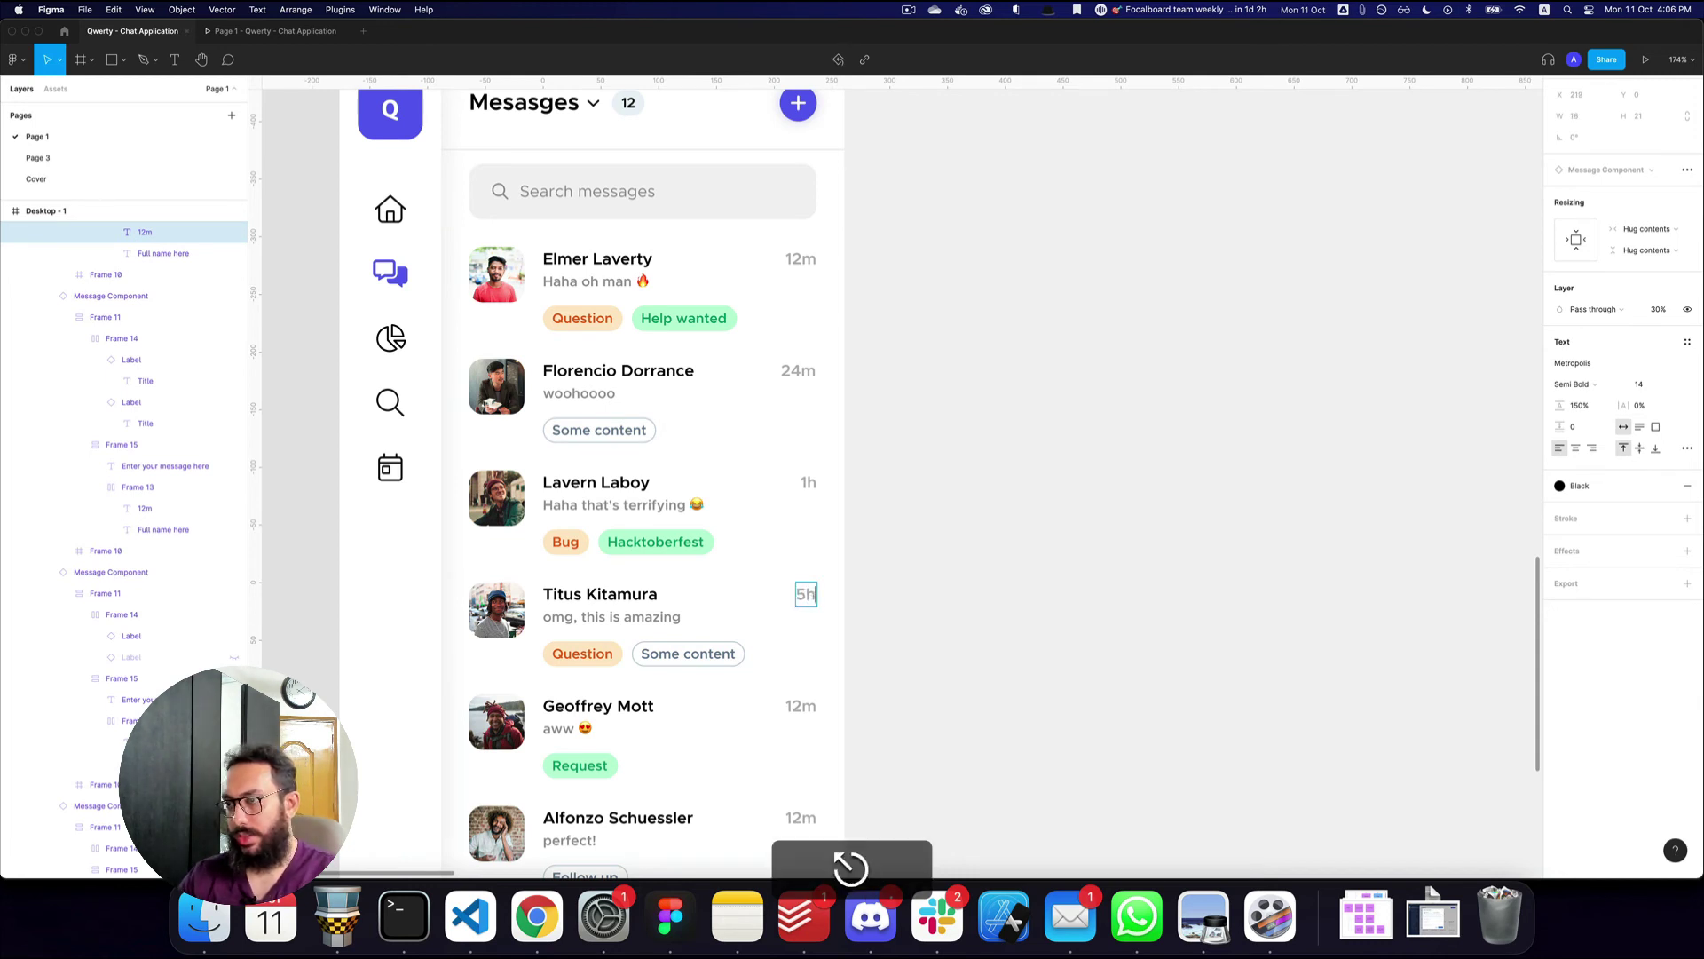
super+click(803, 705)
double_click(804, 705)
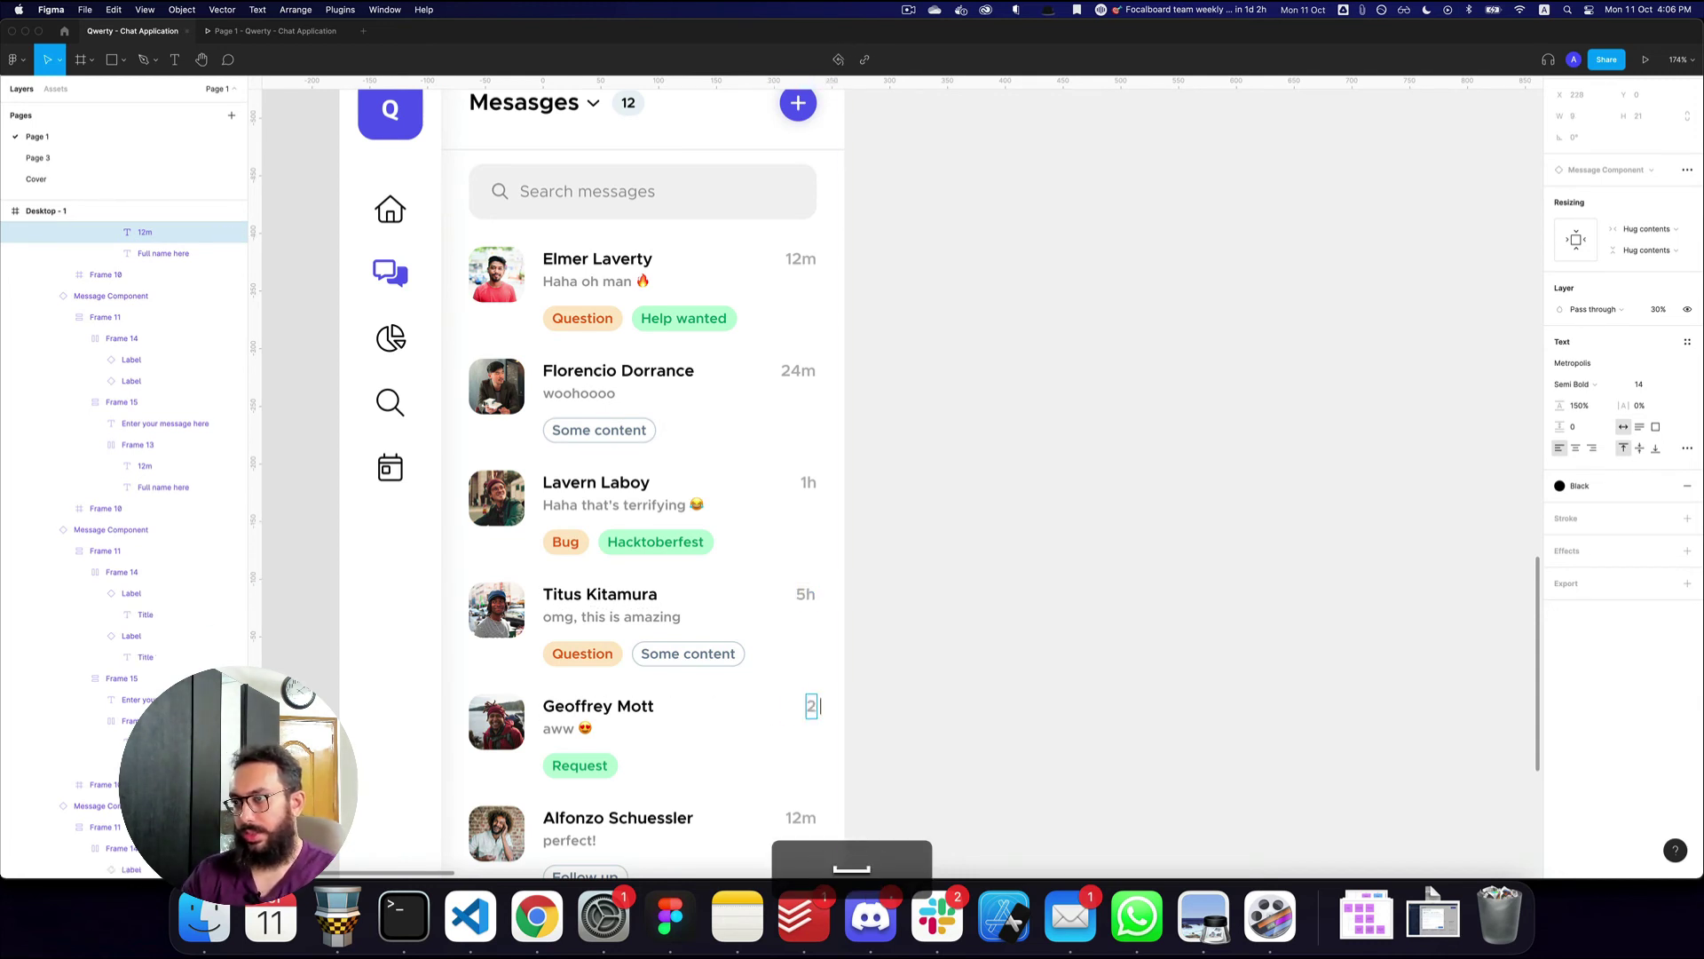
text(2 days)
key(alt+BackSpace)
key(BackSpace)
text(d)
key(Escape)
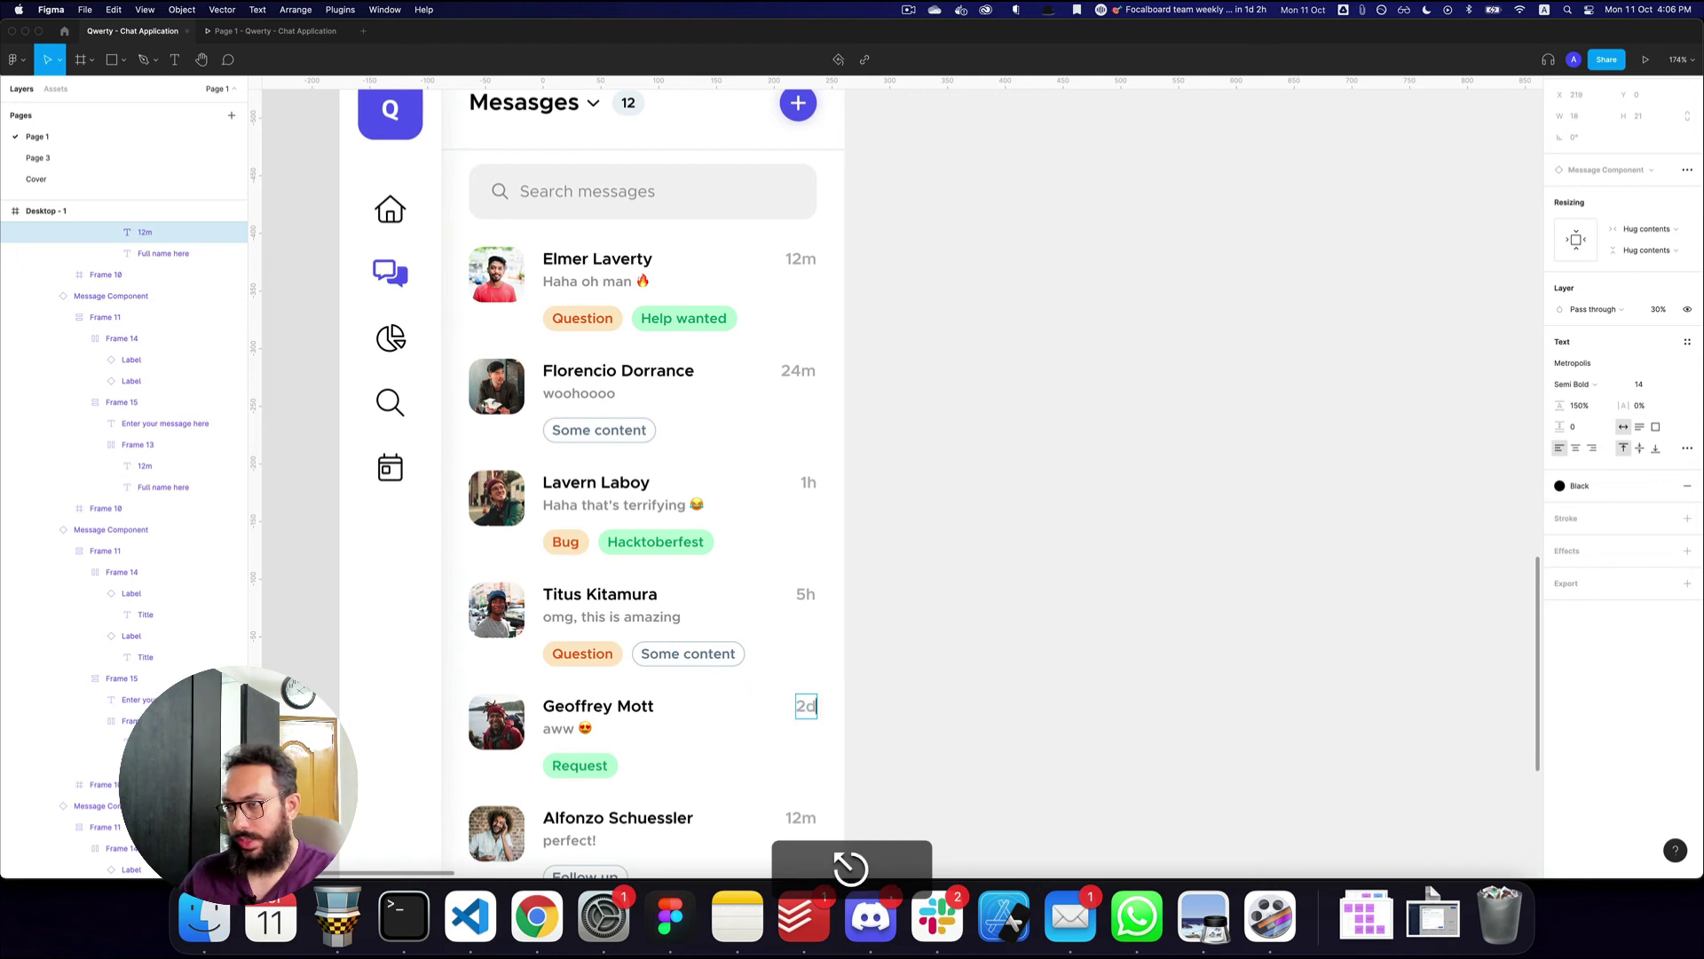
- Change the sixth message row's time to 1m and check the varied times in the prototype preview
super+click(800, 817)
double_click(799, 815)
text(1m)
key(Escape)
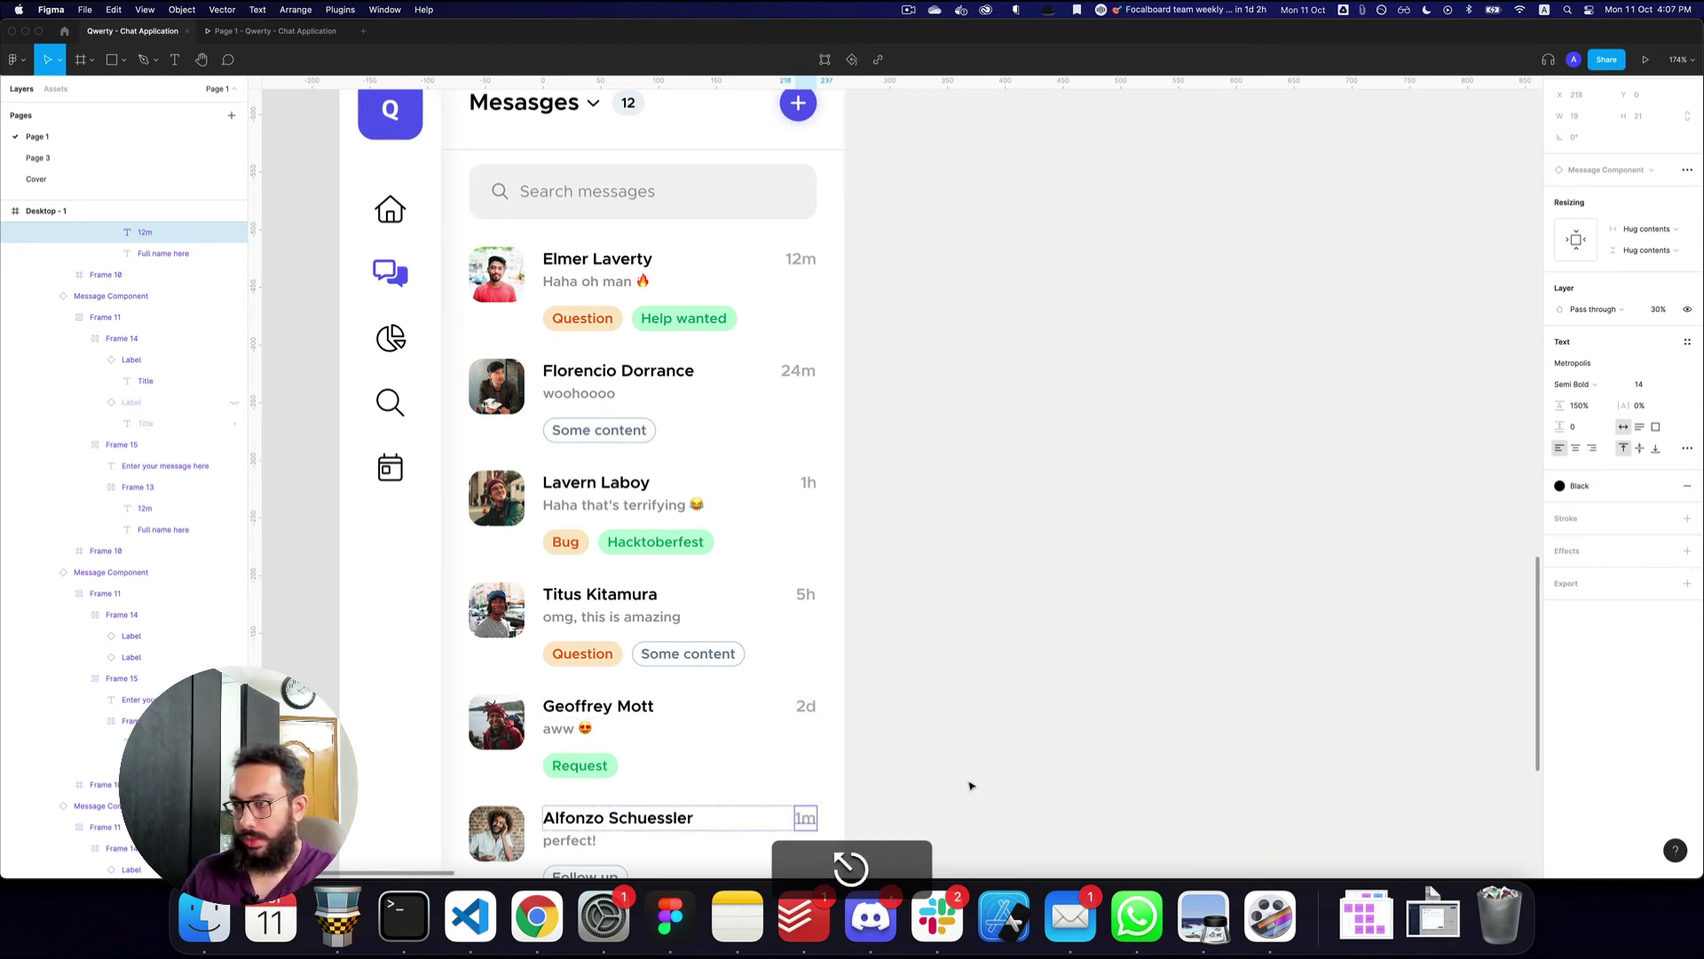
key(alt+super+Return)
key(super+3)
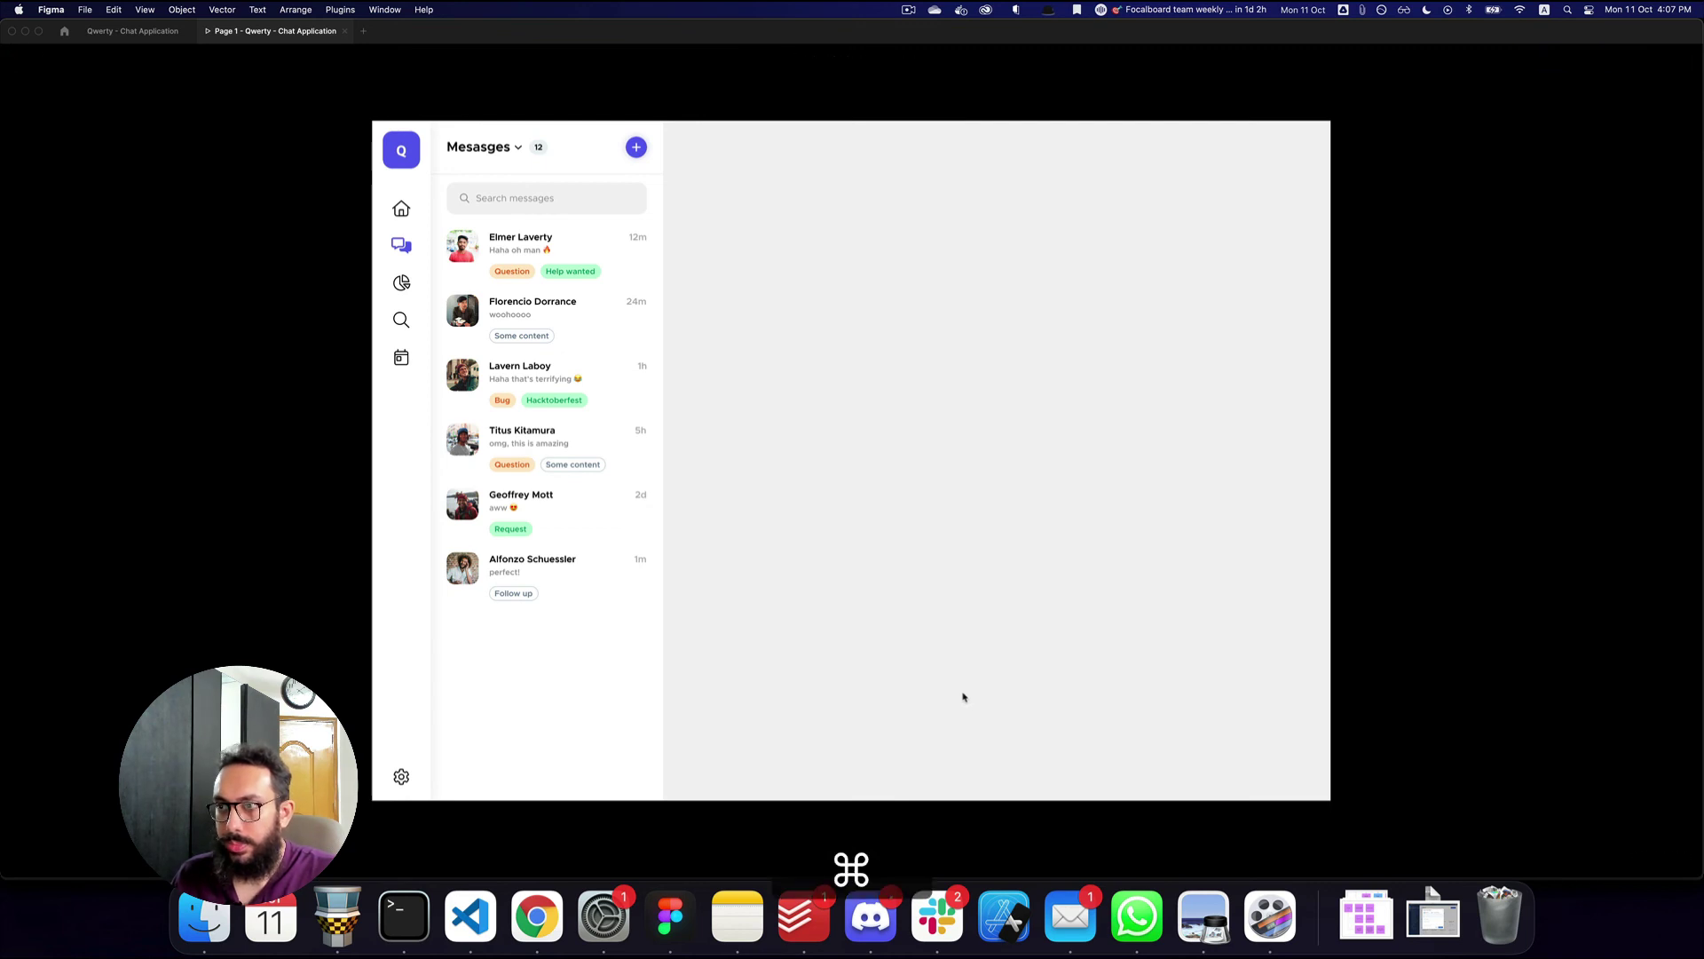
- Tighten the vertical spacing between the message text and the labels in the main Message Component and check the rows in the preview
key(super+2)
scroll(671, 332, up, 3)
scroll(764, 441, down, 2)
key(z)
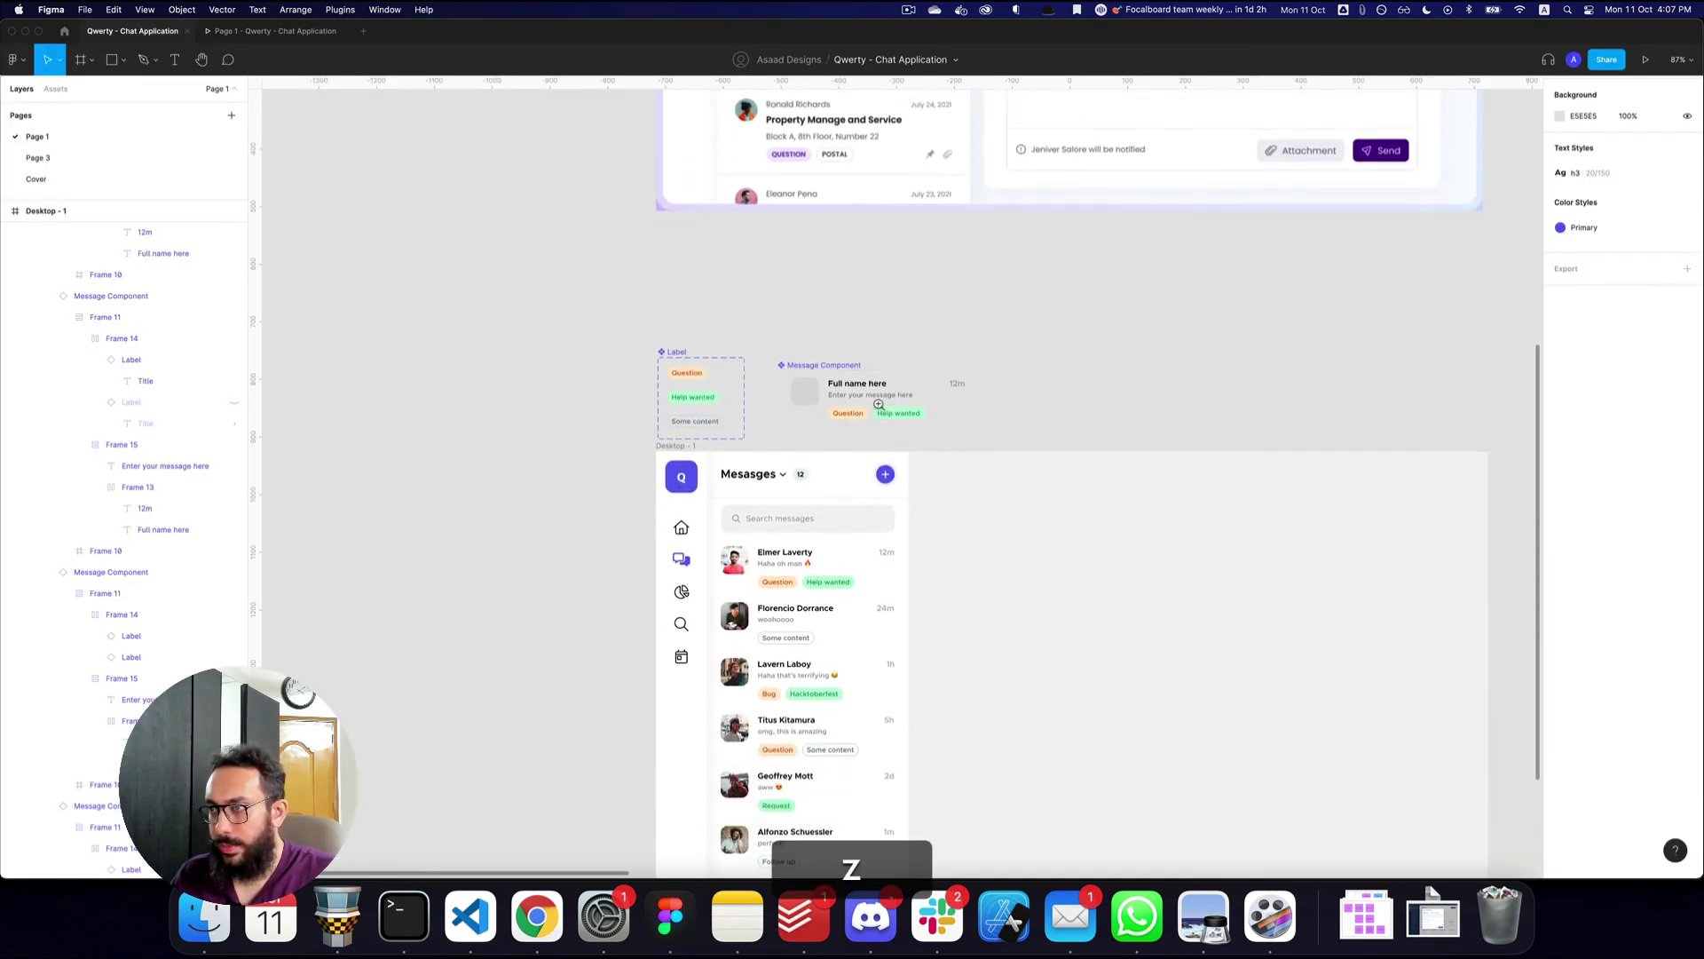
click(878, 405)
click(861, 384)
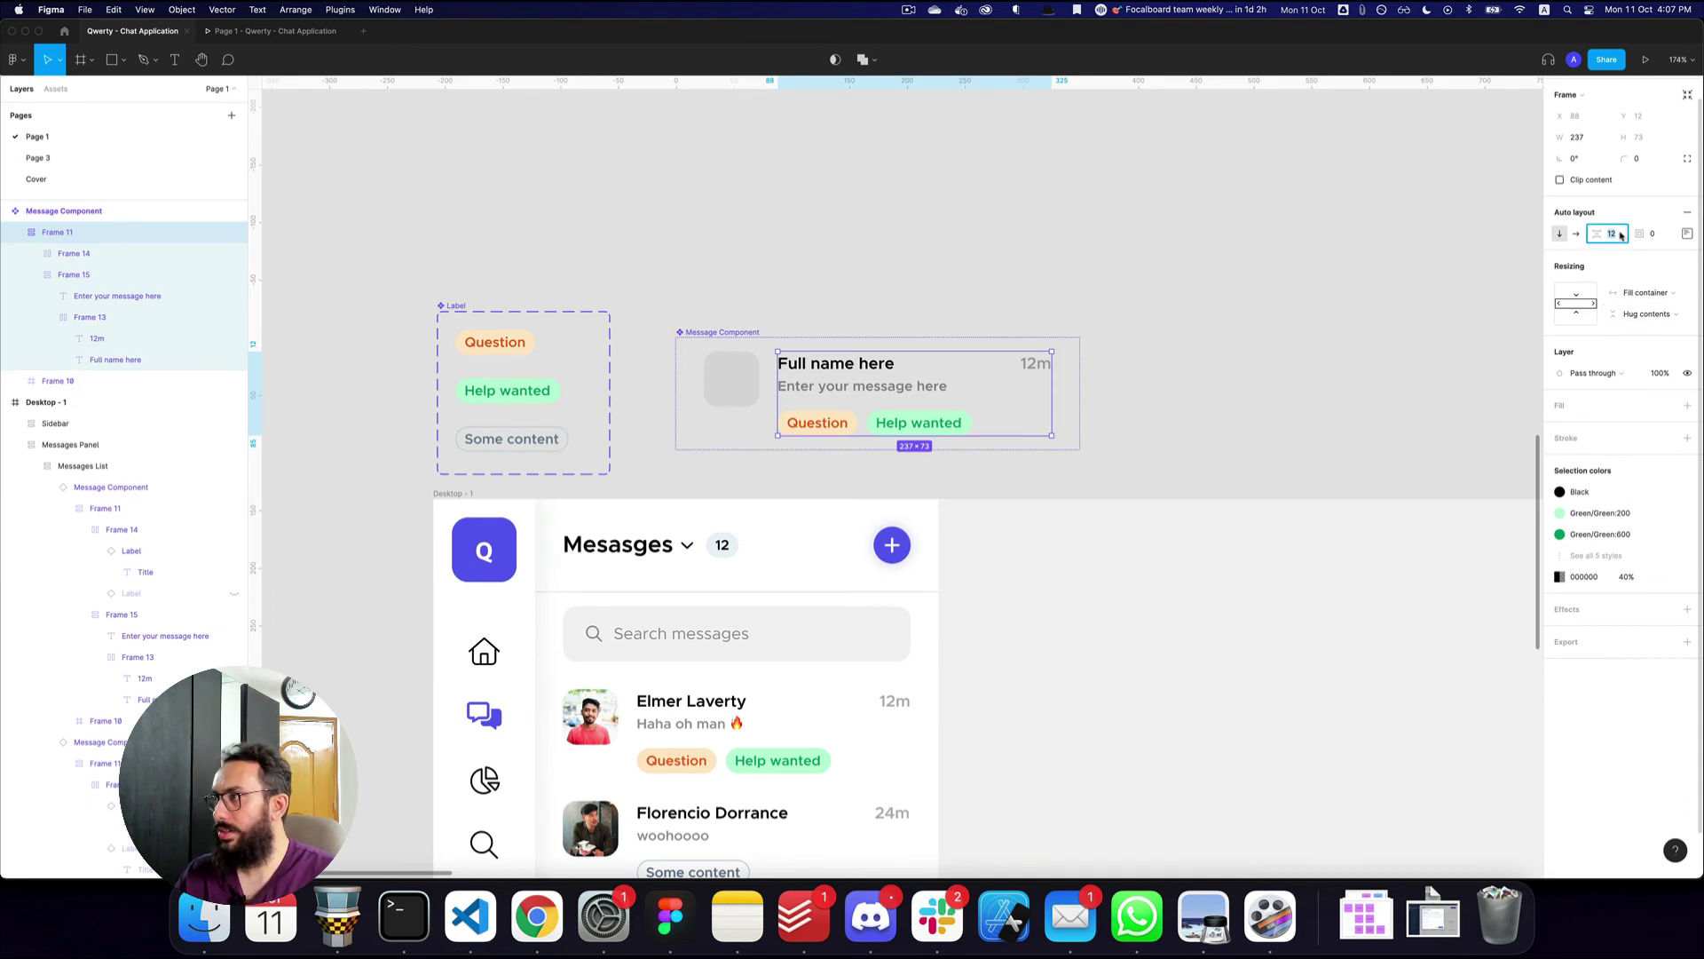
key(super+3)
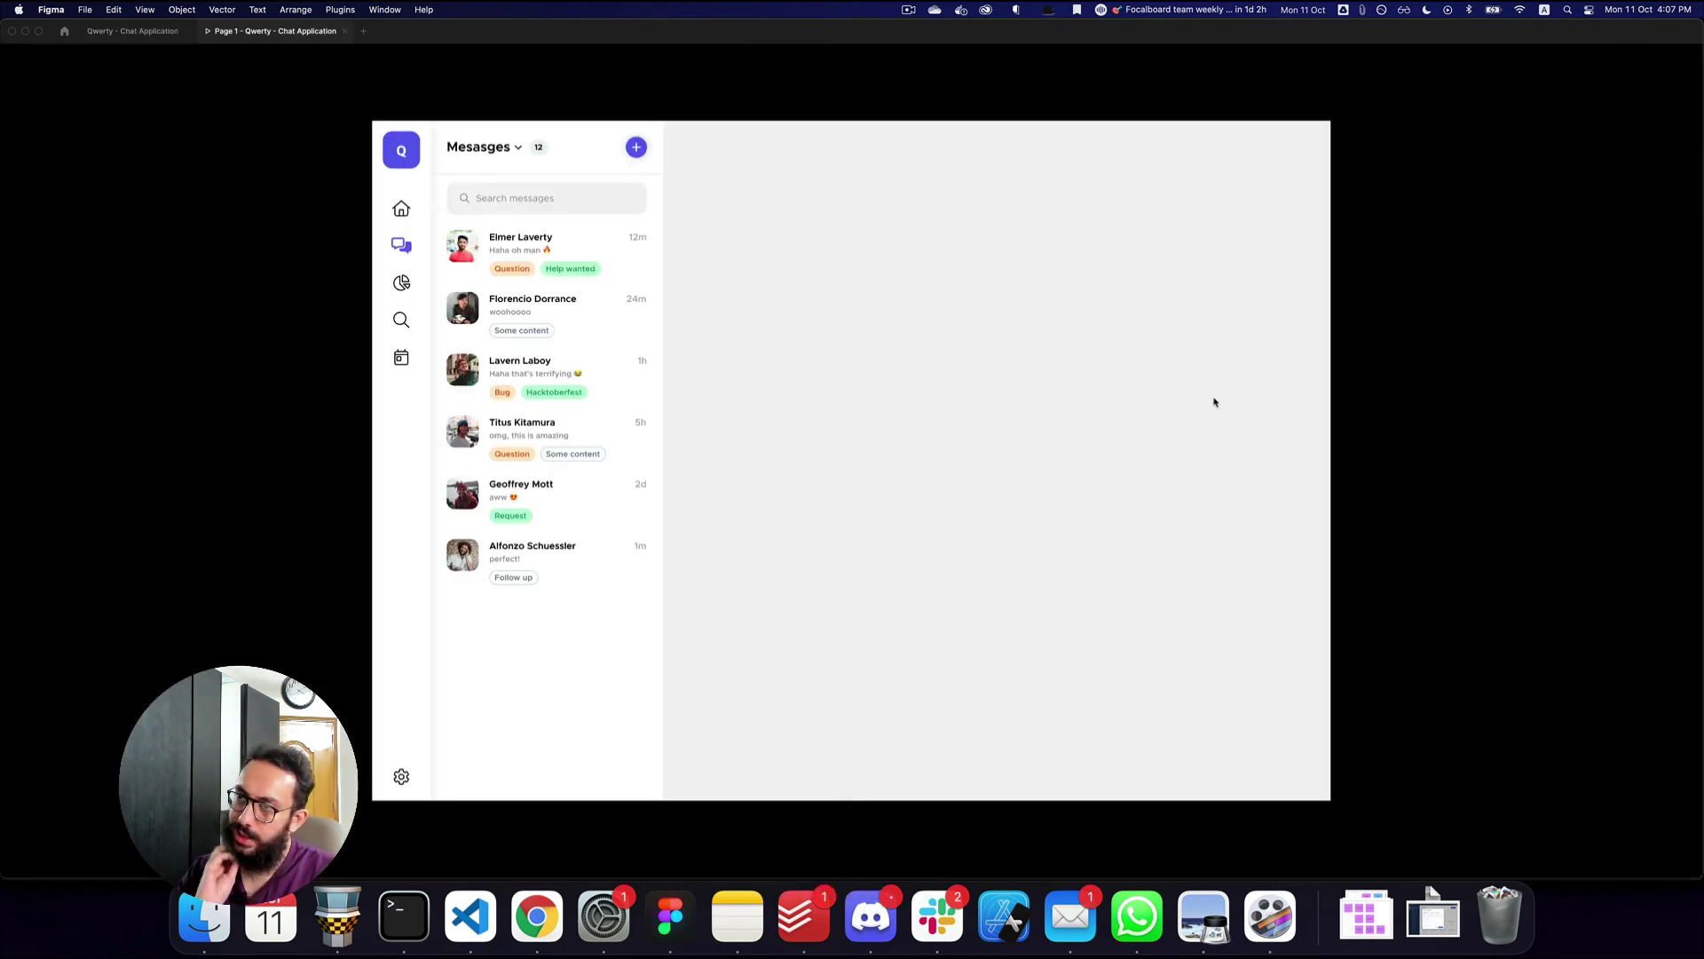
key(super+2)
key(alt+super+z)
- Duplicate the main Message Component beside the original as a separate component
click(932, 361)
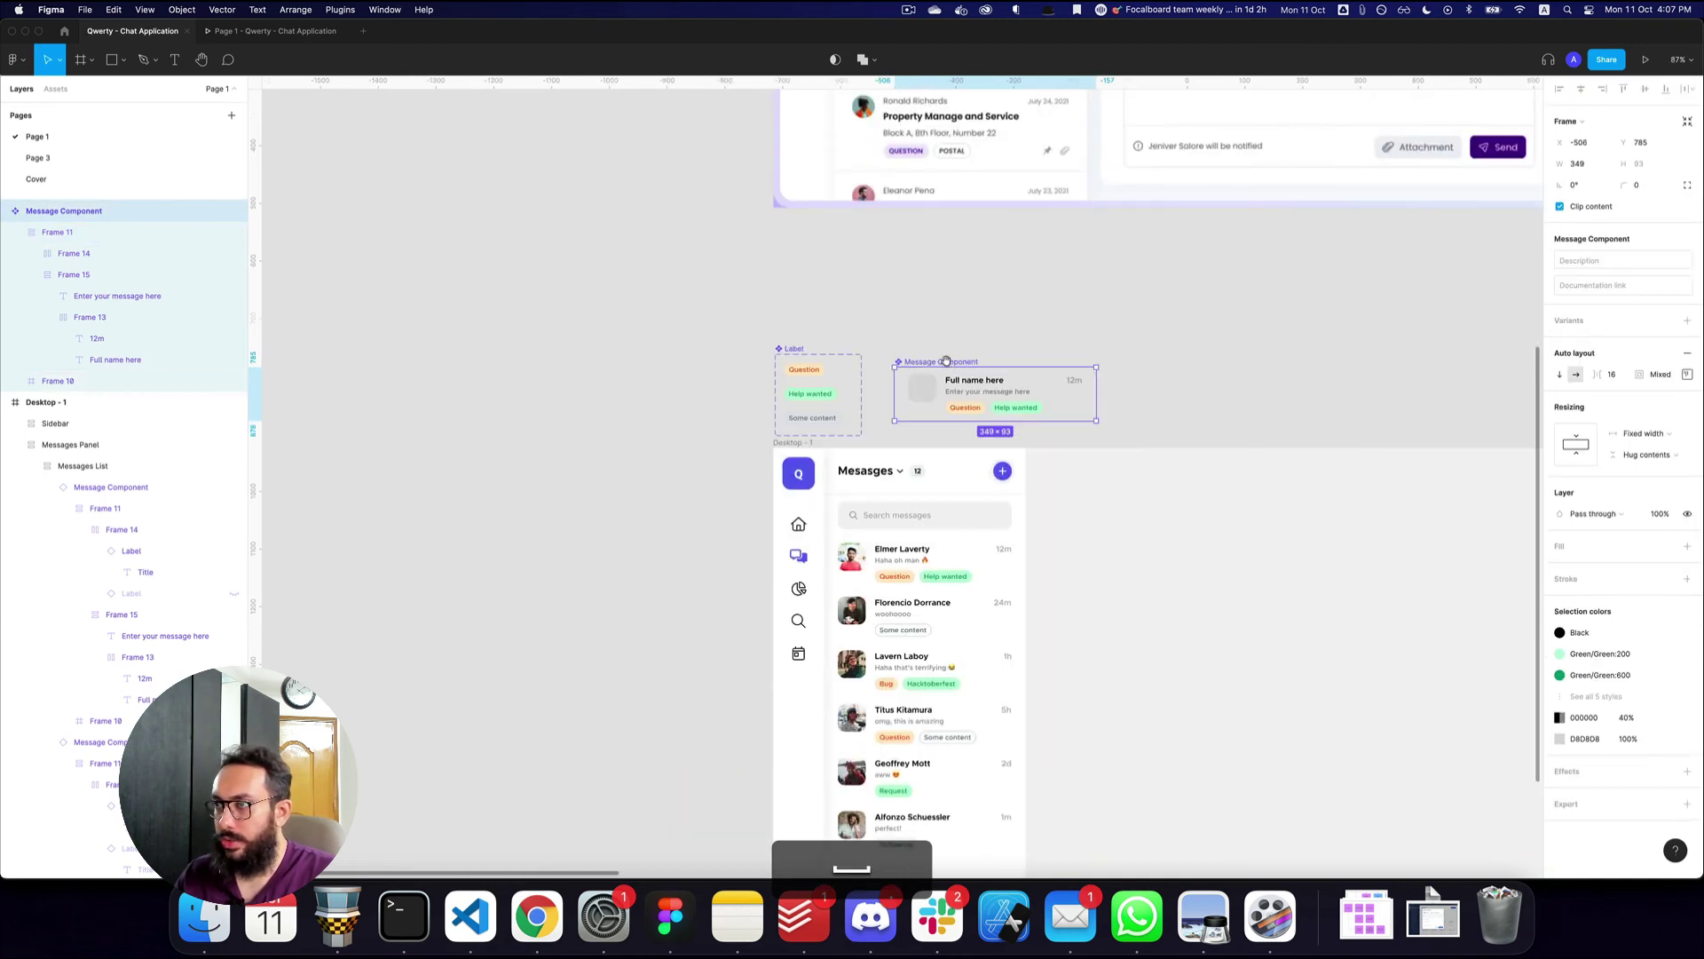
drag(933, 361, 1052, 312)
key(alt+super+k)
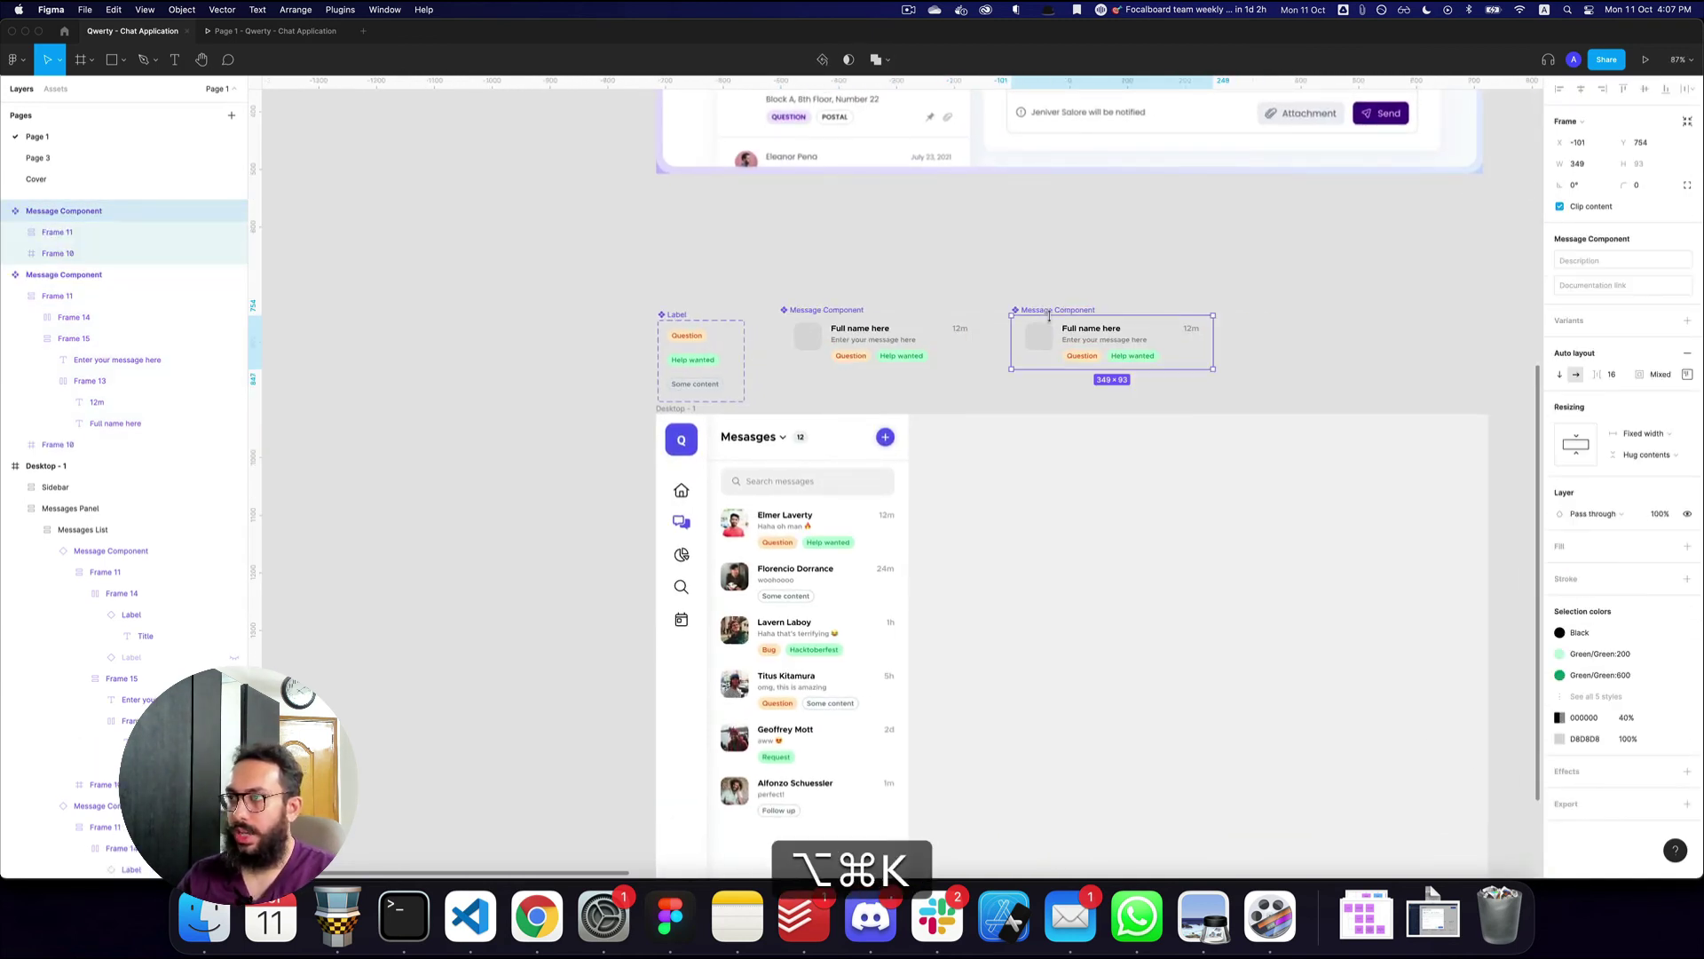
- Rename the original main component as Message Component/Default
click(871, 316)
key(super+r)
key(super+Right)
text(/)
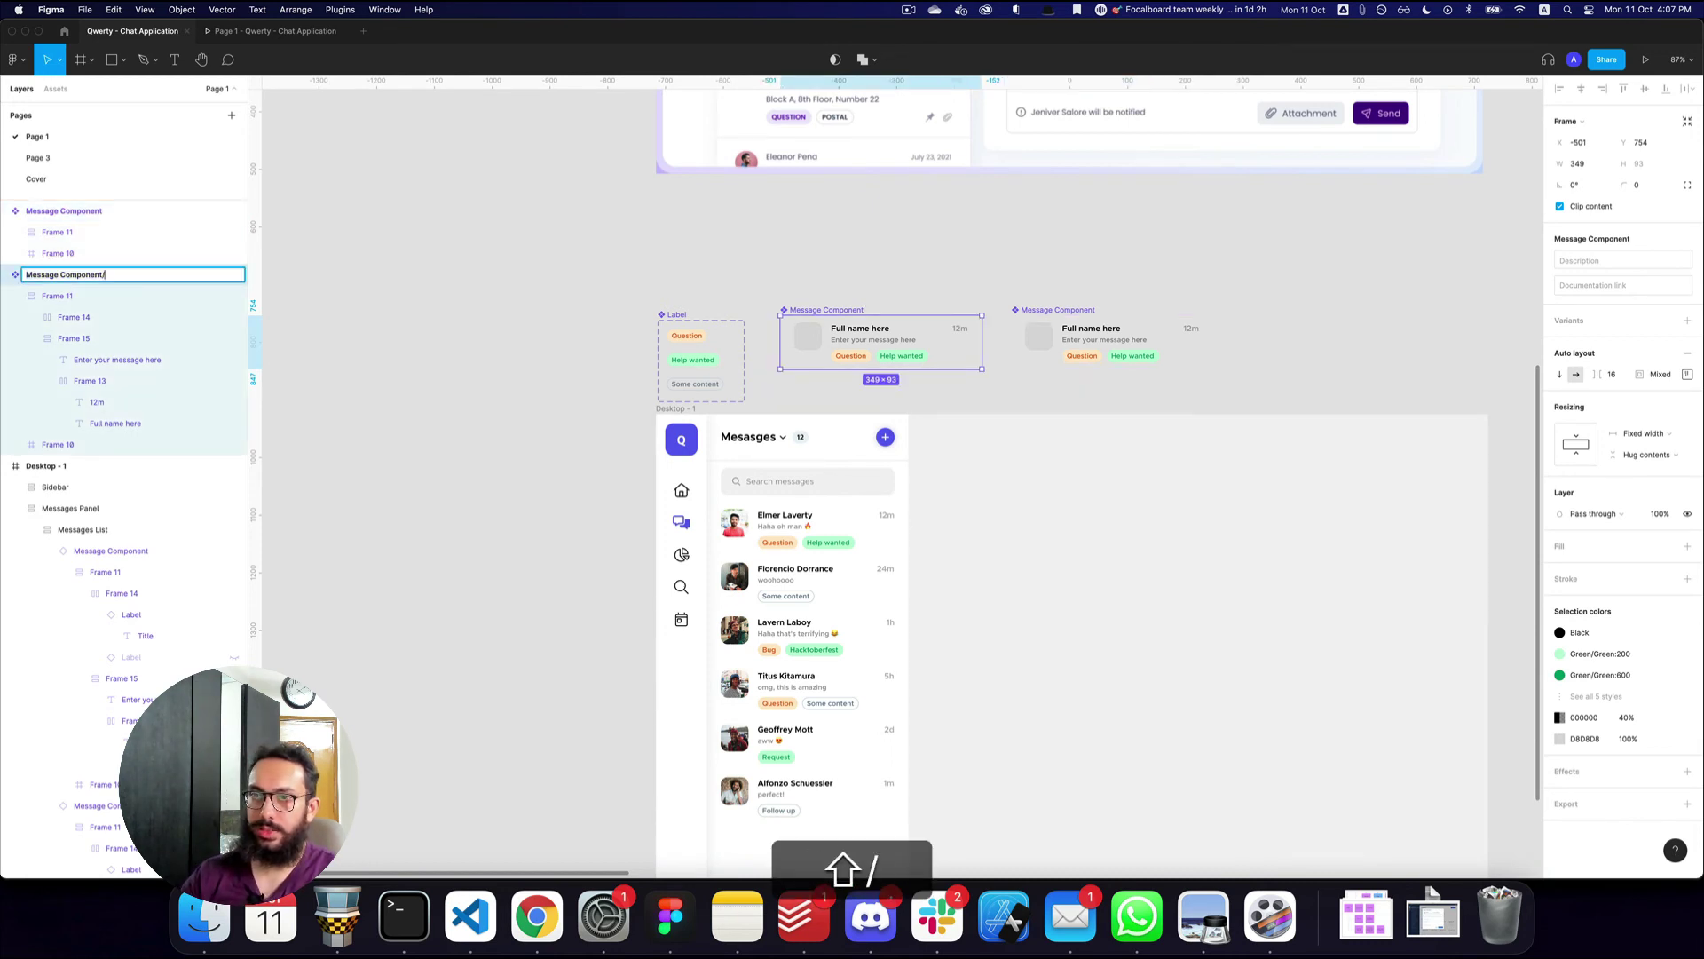
text(Default)
key(Return)
- Remove the duplicate Message Component beside the Message Component/Default
click(1032, 310)
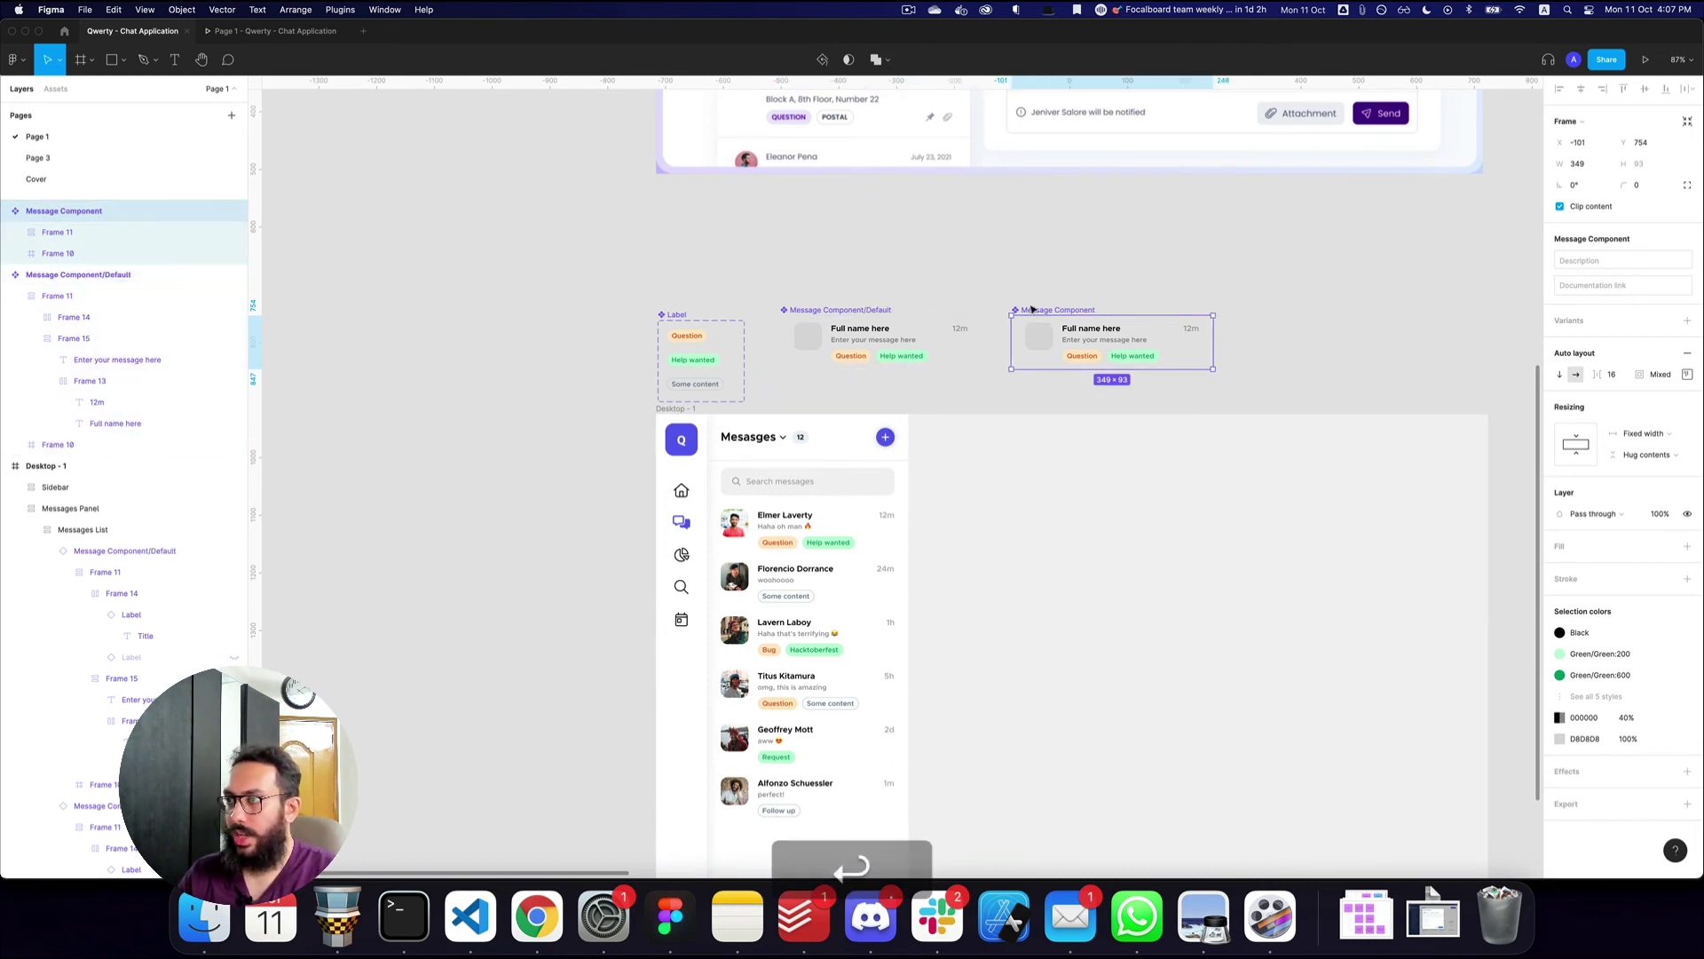
key(super+x)
click(845, 311)
click(1069, 312)
key(super+x)
- Move Message Component/Default further above the desktop frame and add a second variant to it
click(879, 341)
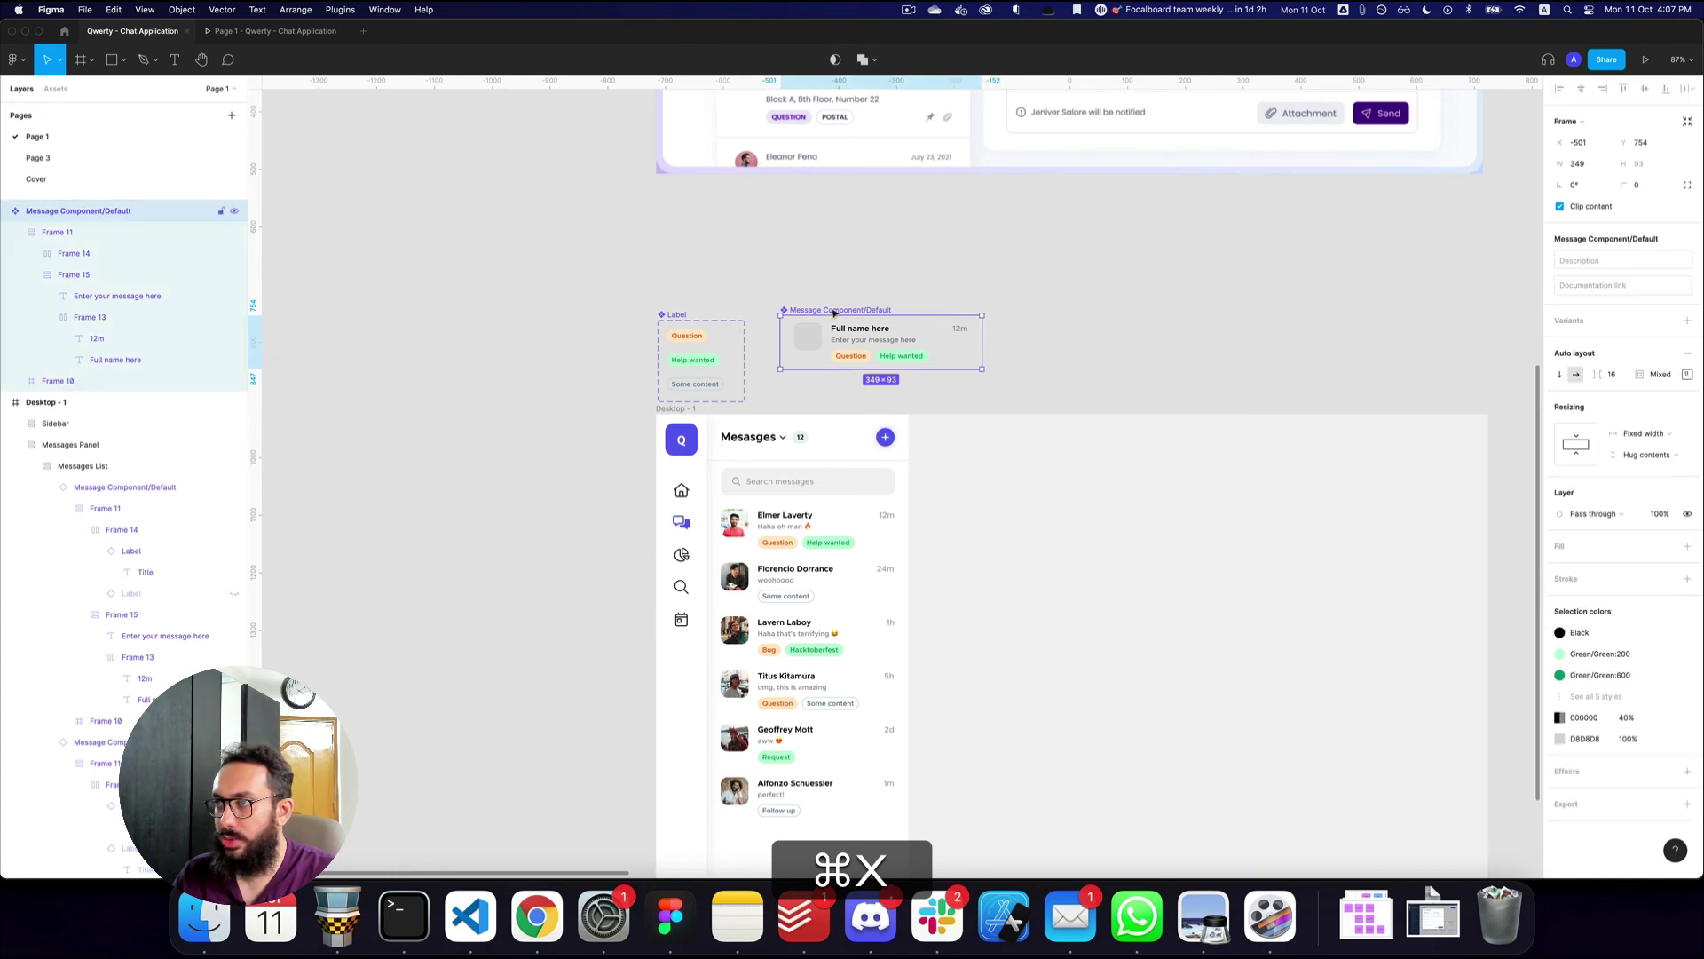
drag(879, 342, 894, 293)
click(1688, 322)
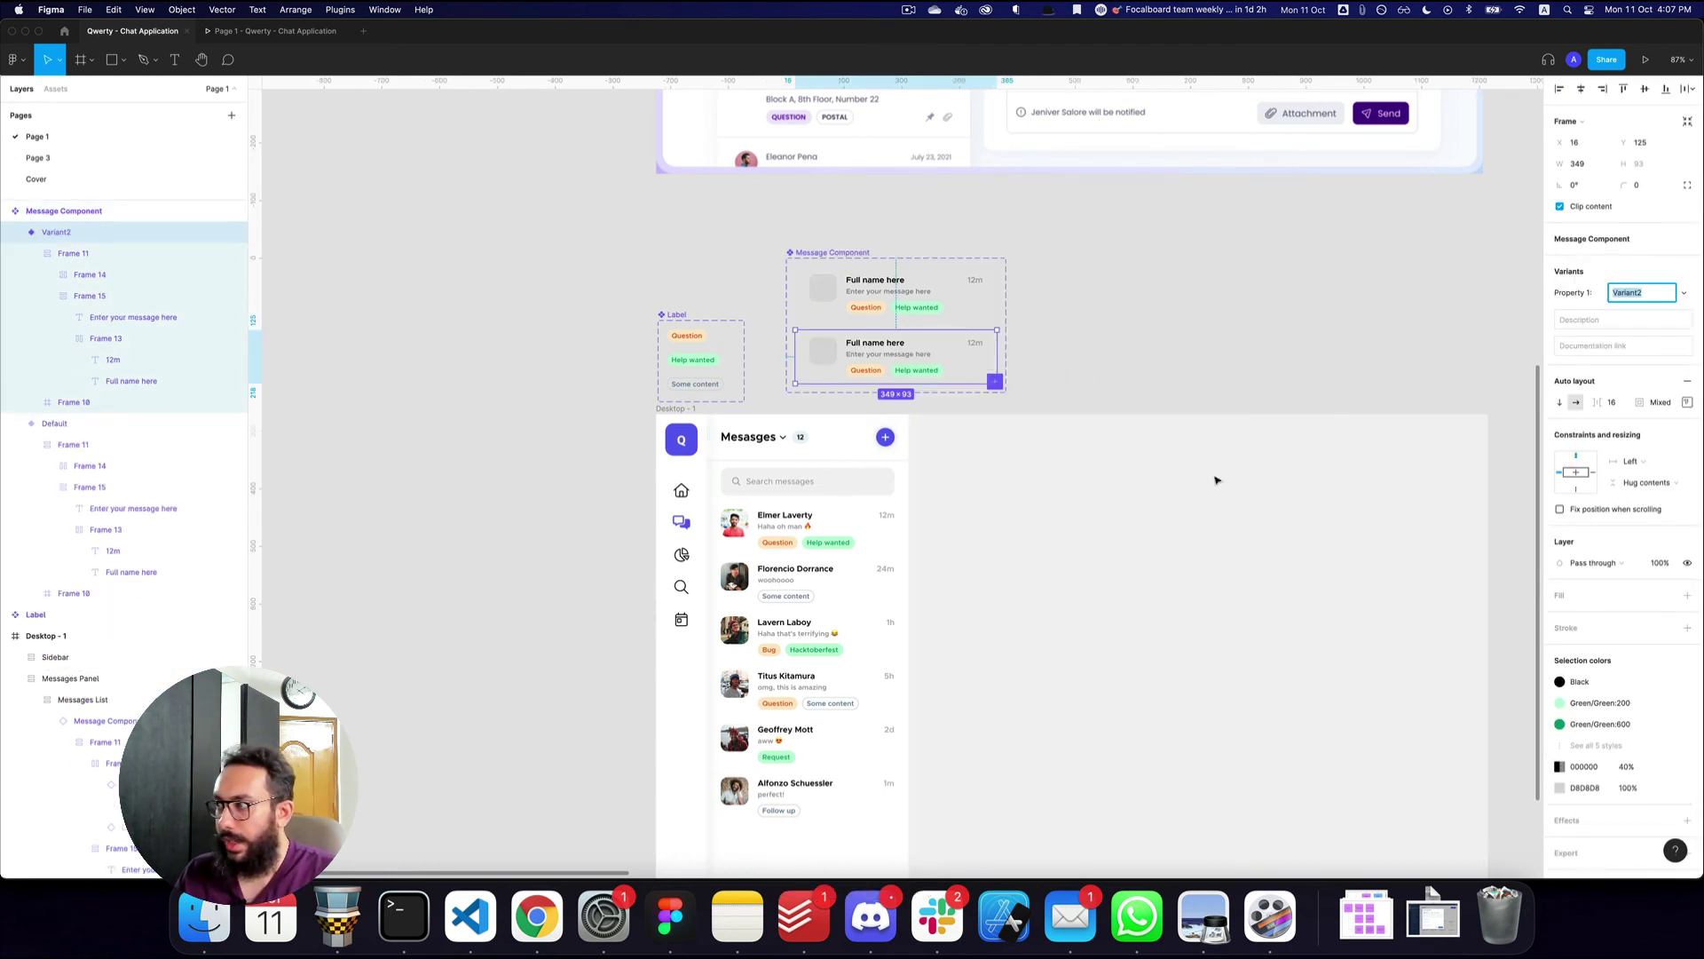
- Give the second Message Component variant a corner radius of 12 and a light grey F4F4F4 fill
text(12)
key(Return)
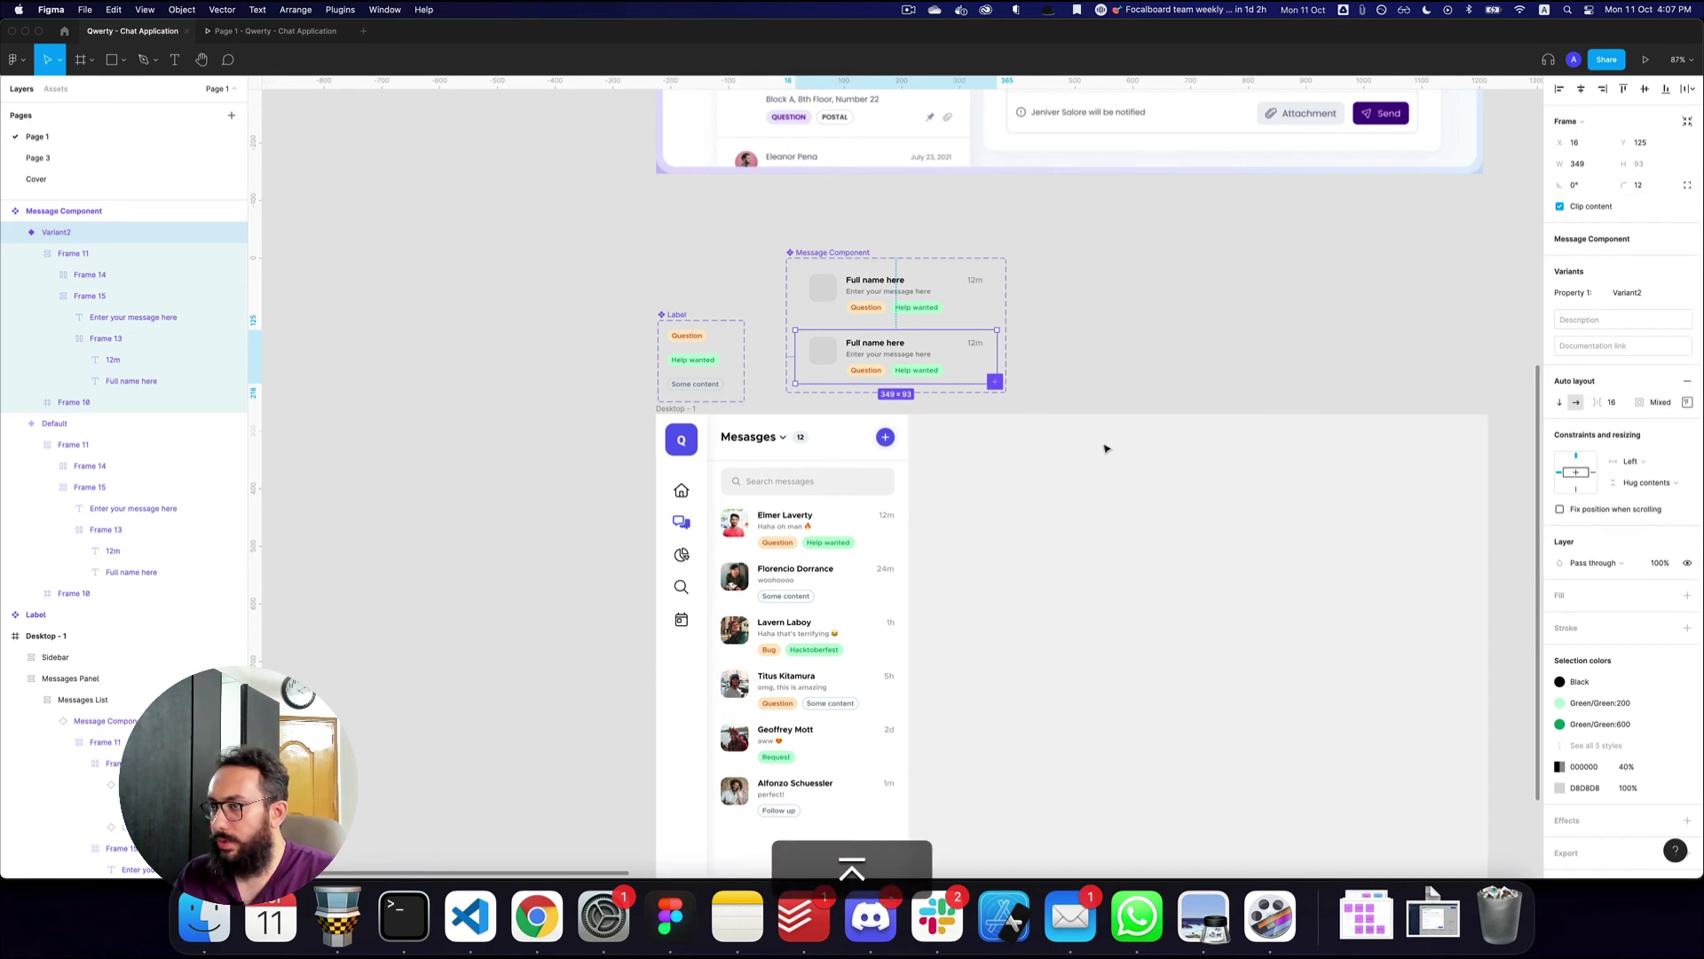
scroll(1248, 479, down, 3)
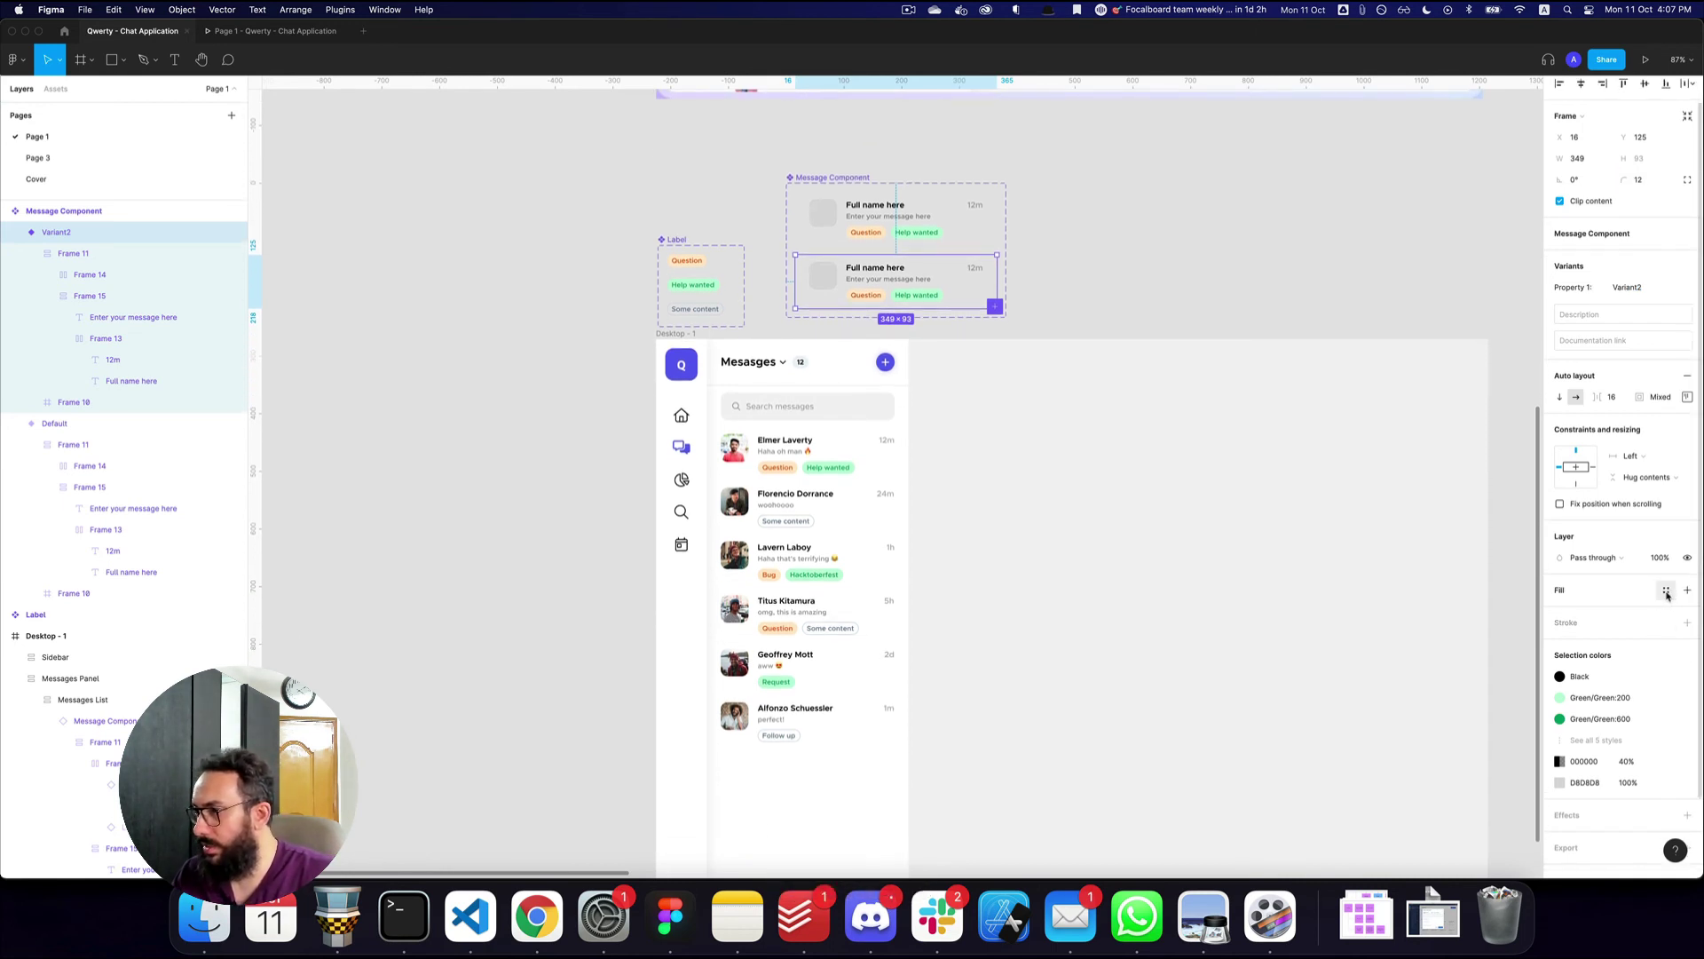
click(1666, 591)
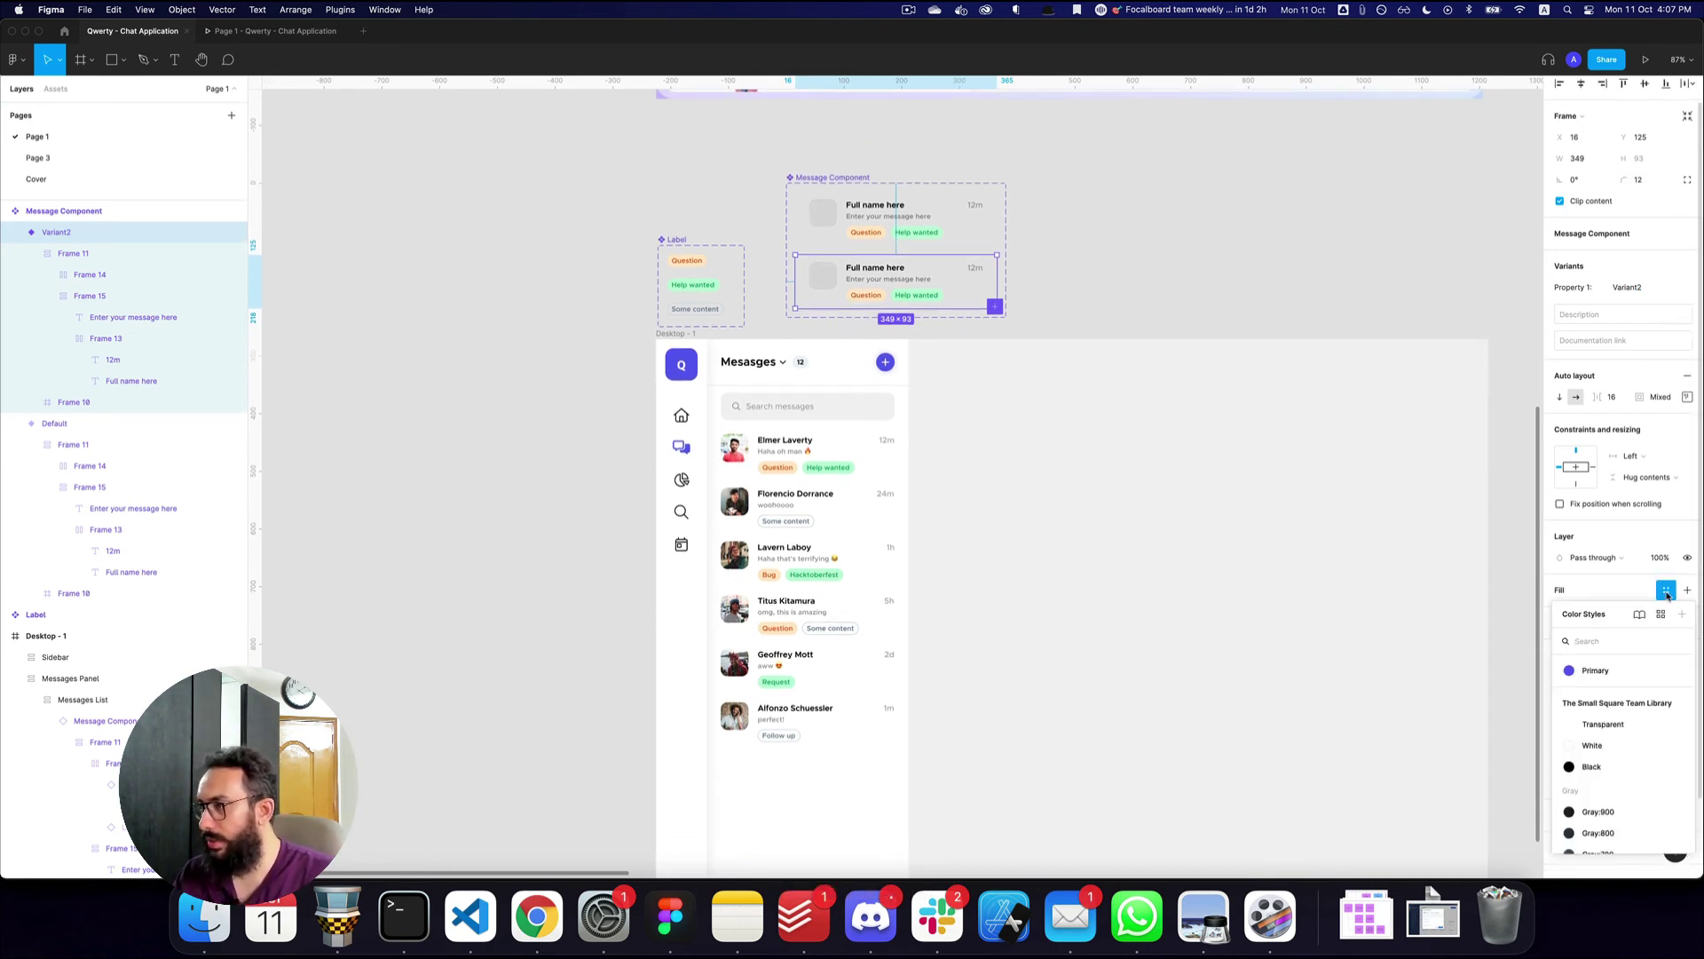
click(1666, 591)
click(1685, 592)
click(1559, 613)
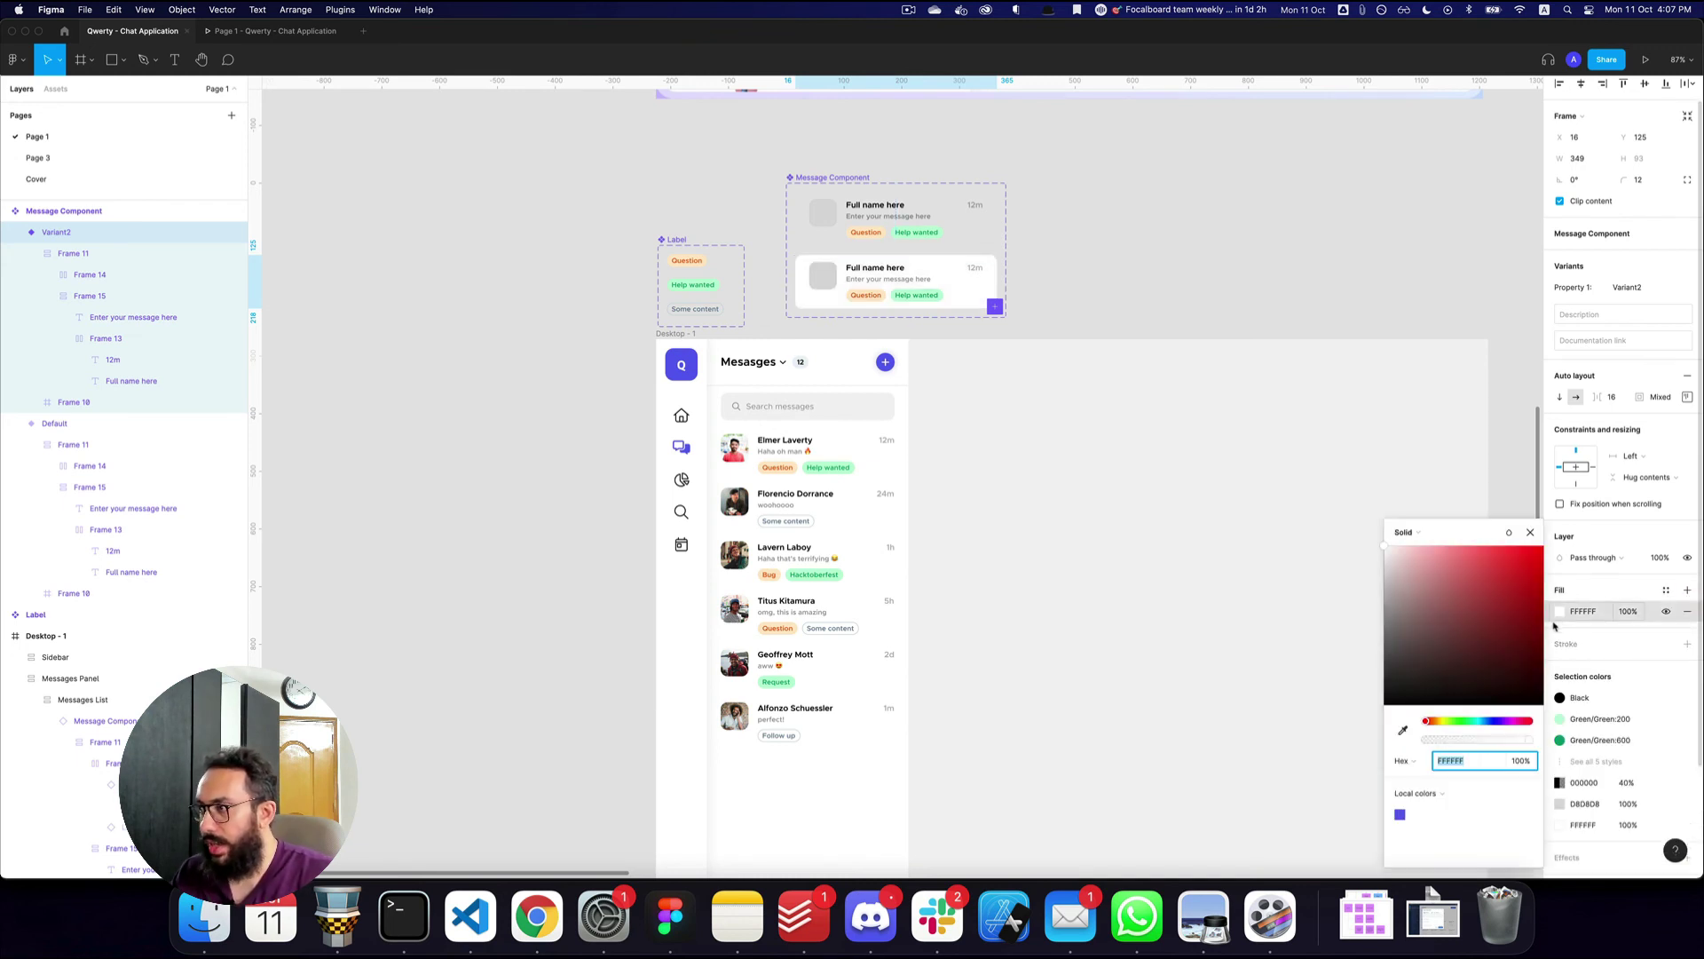
drag(1426, 589, 1371, 563)
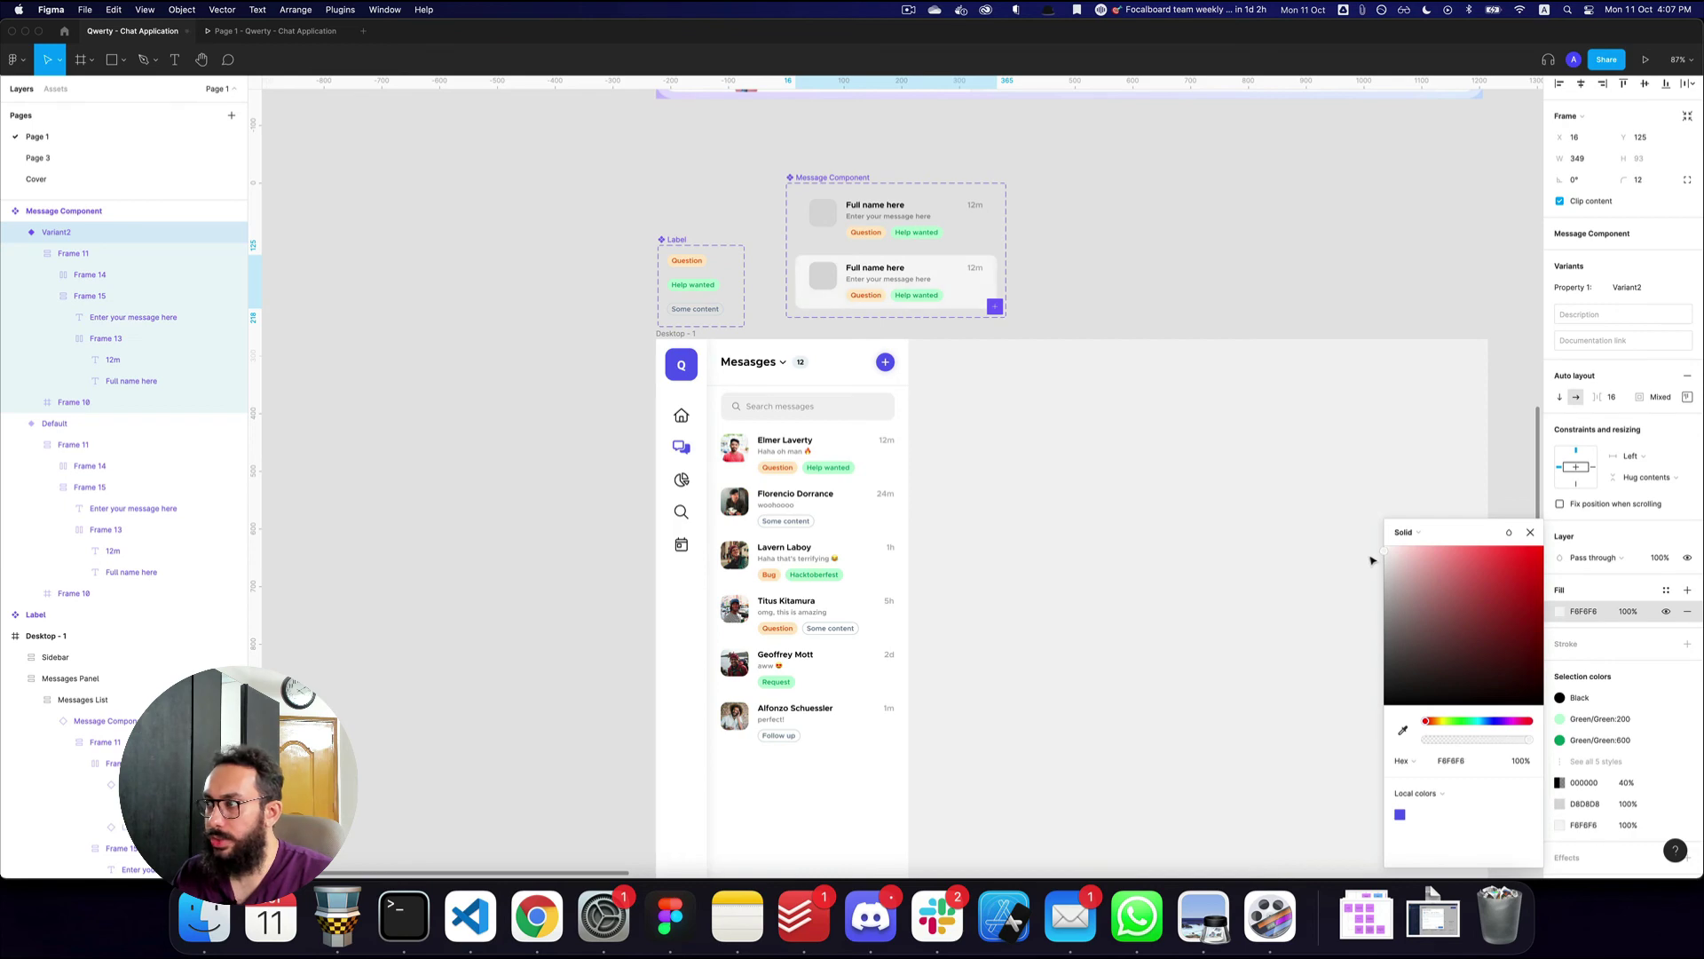
key(super+3)
key(super+2)
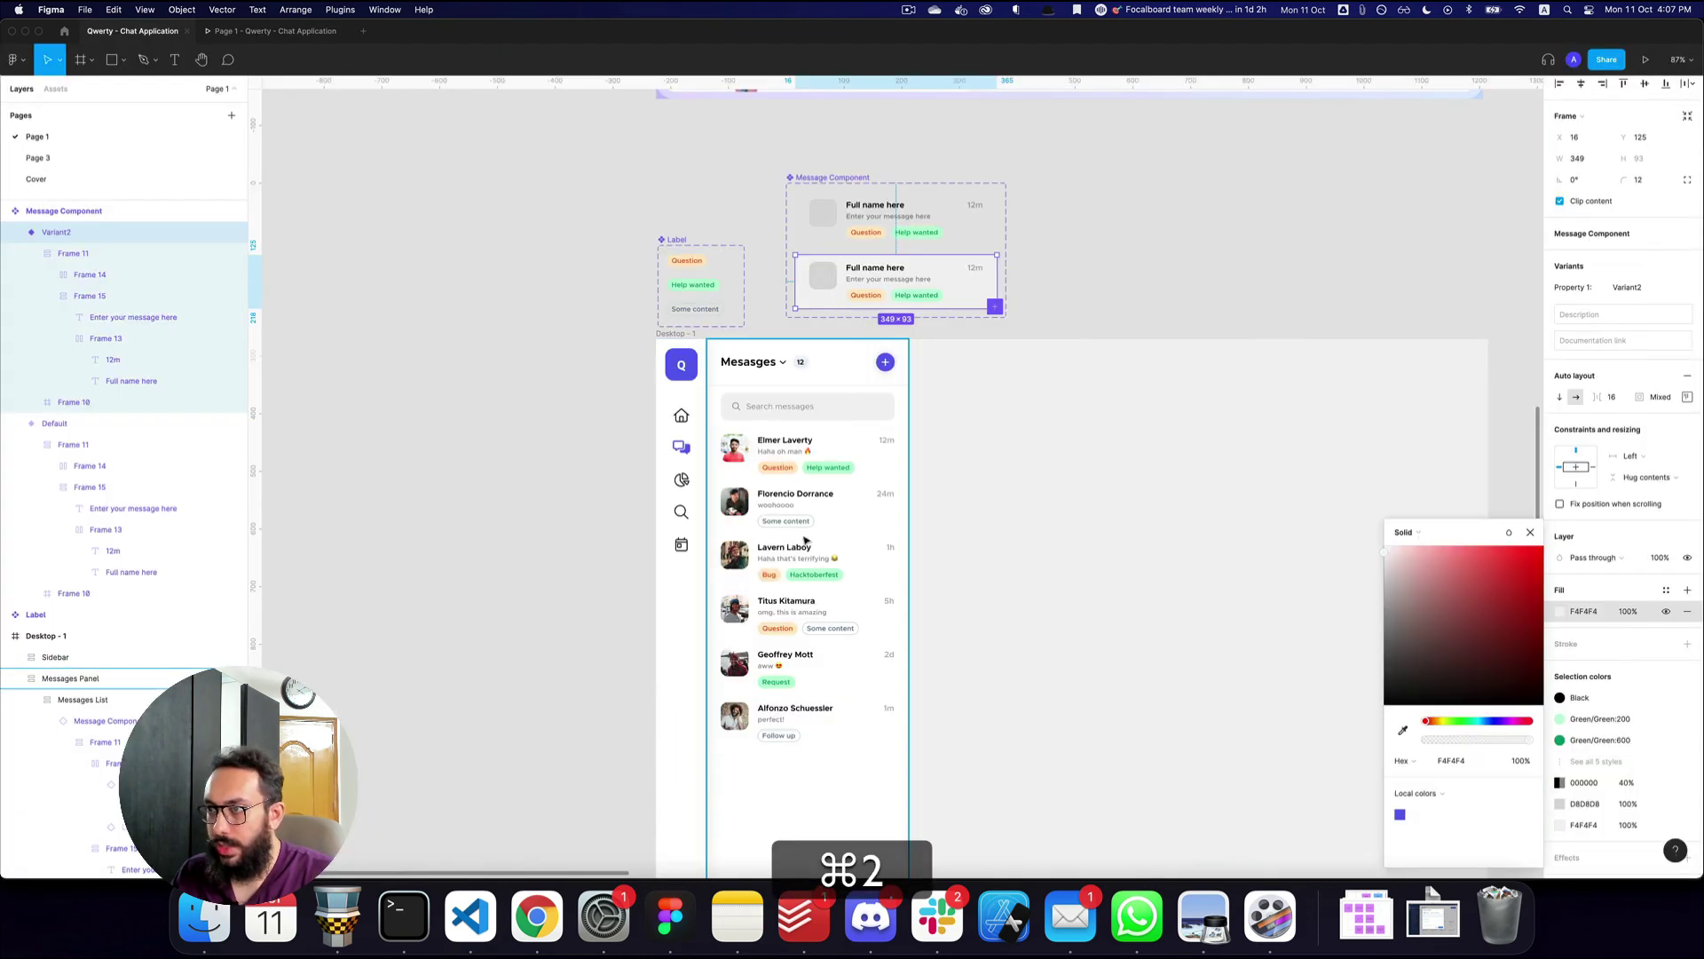
- Name the second variant Hover and rename the Message Component's variant property as State
click(1627, 286)
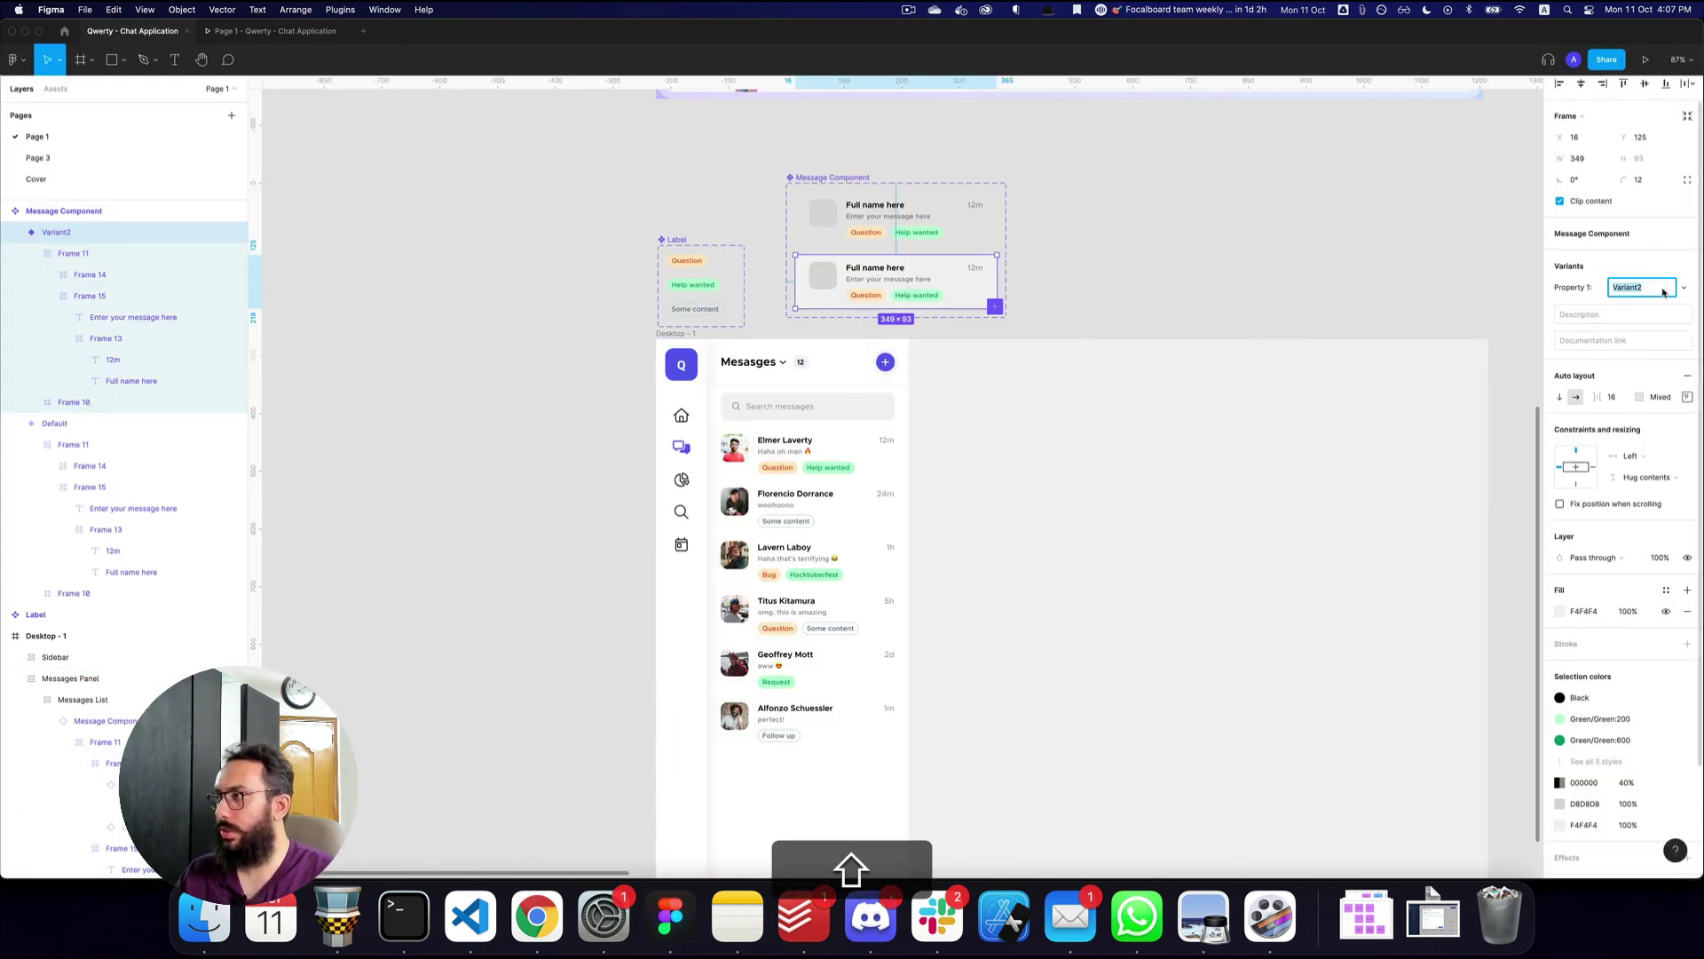
text(Hover)
key(Return)
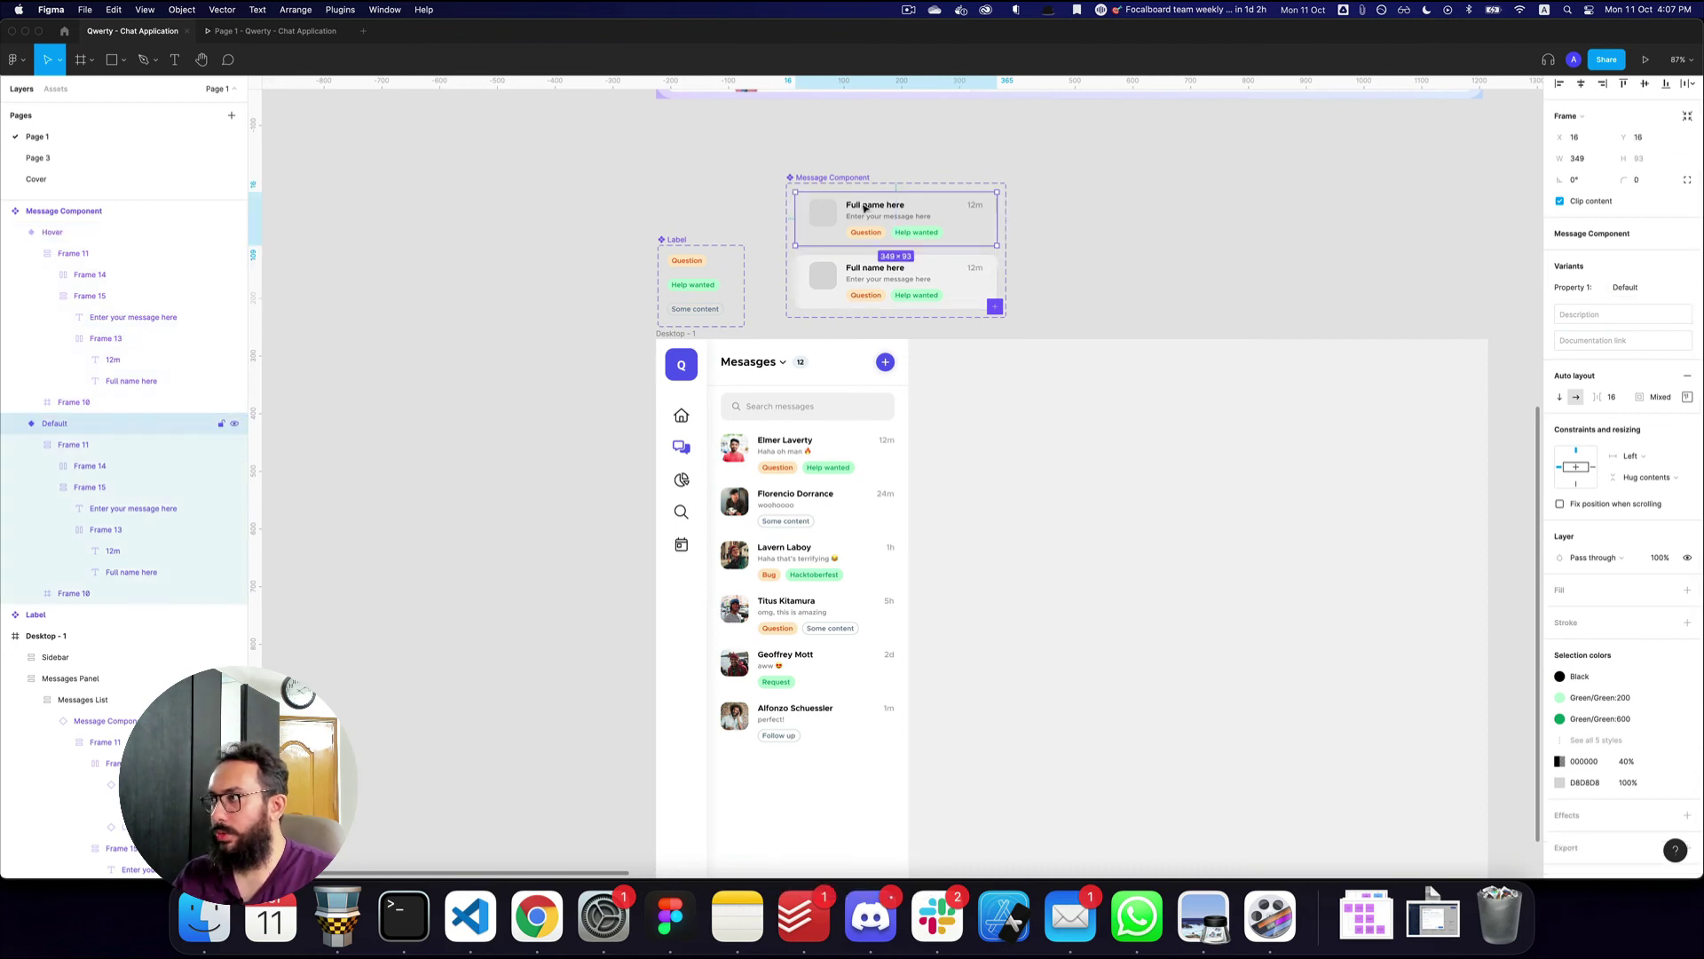
click(849, 180)
double_click(1582, 336)
text(State)
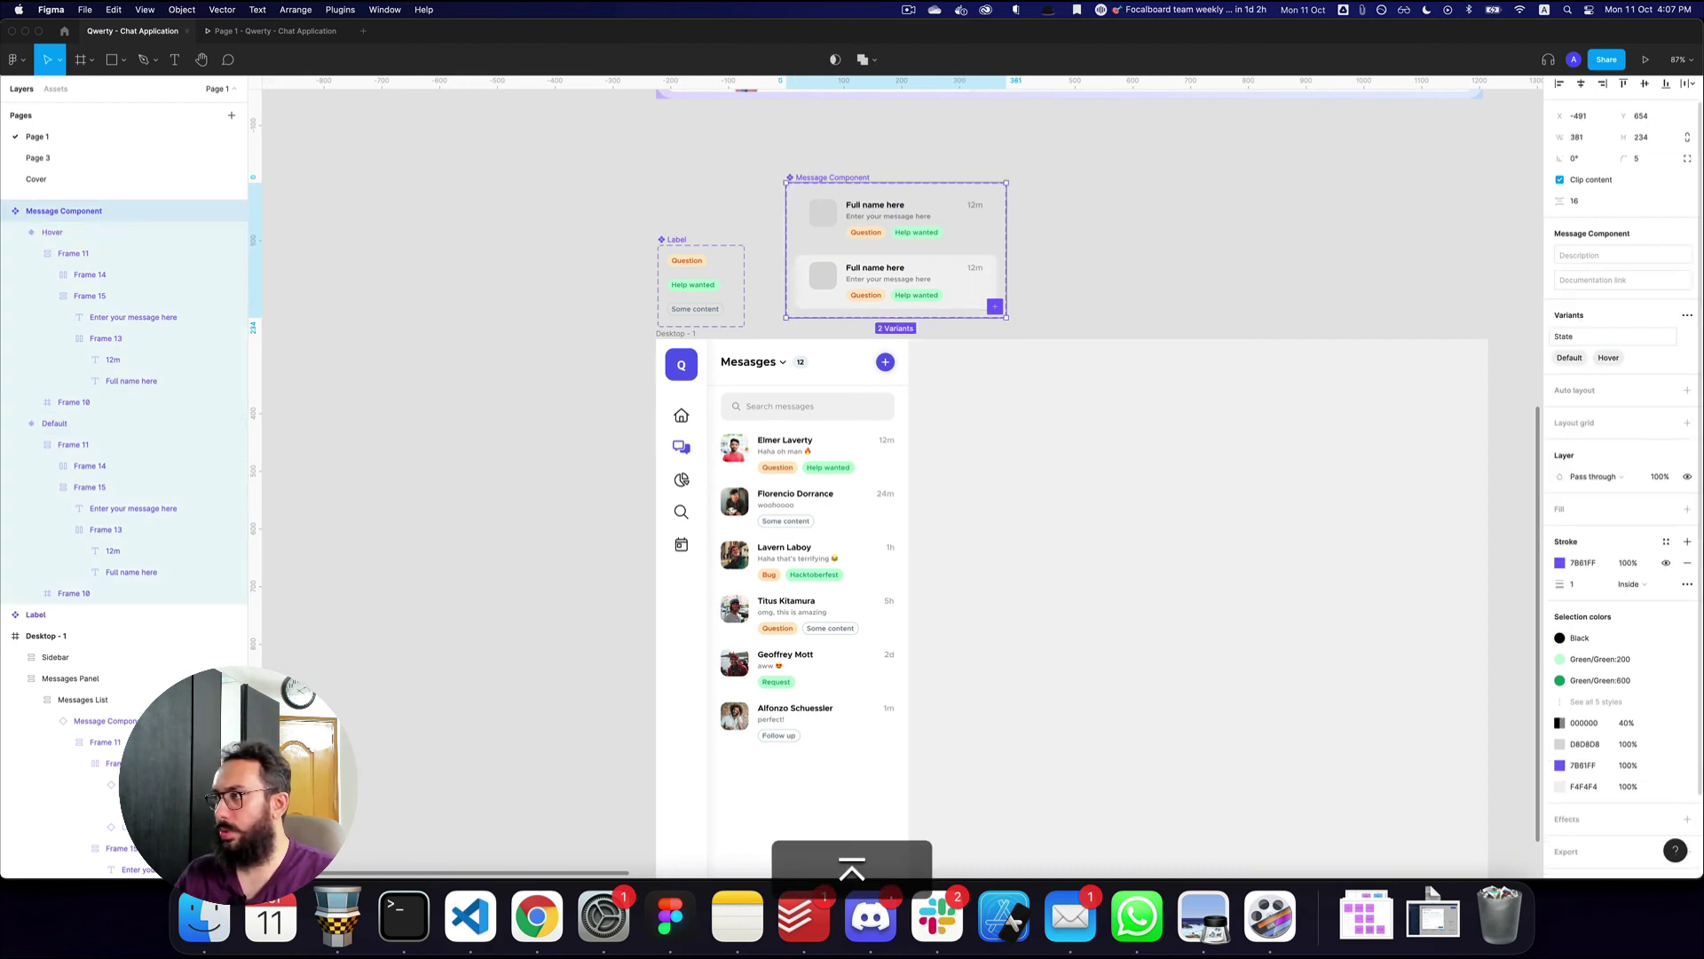
- Switch the second message row to the Hover state and inspect its grey background up close
double_click(761, 498)
double_click(763, 501)
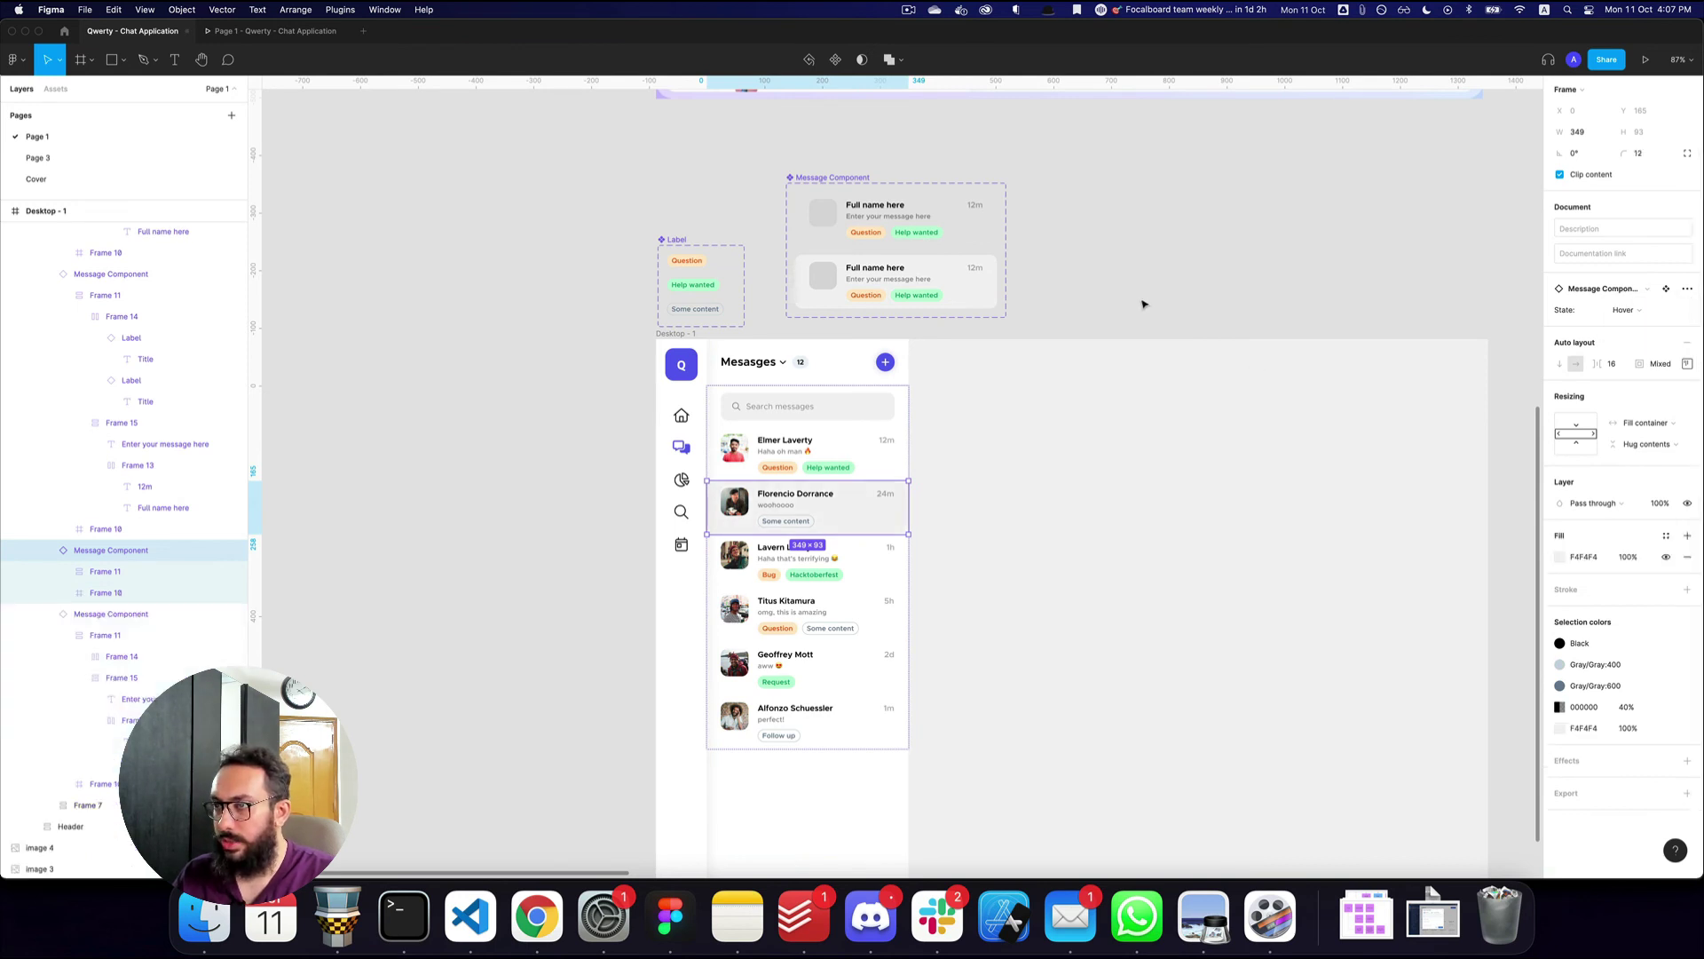
click(1145, 305)
key(z)
click(966, 607)
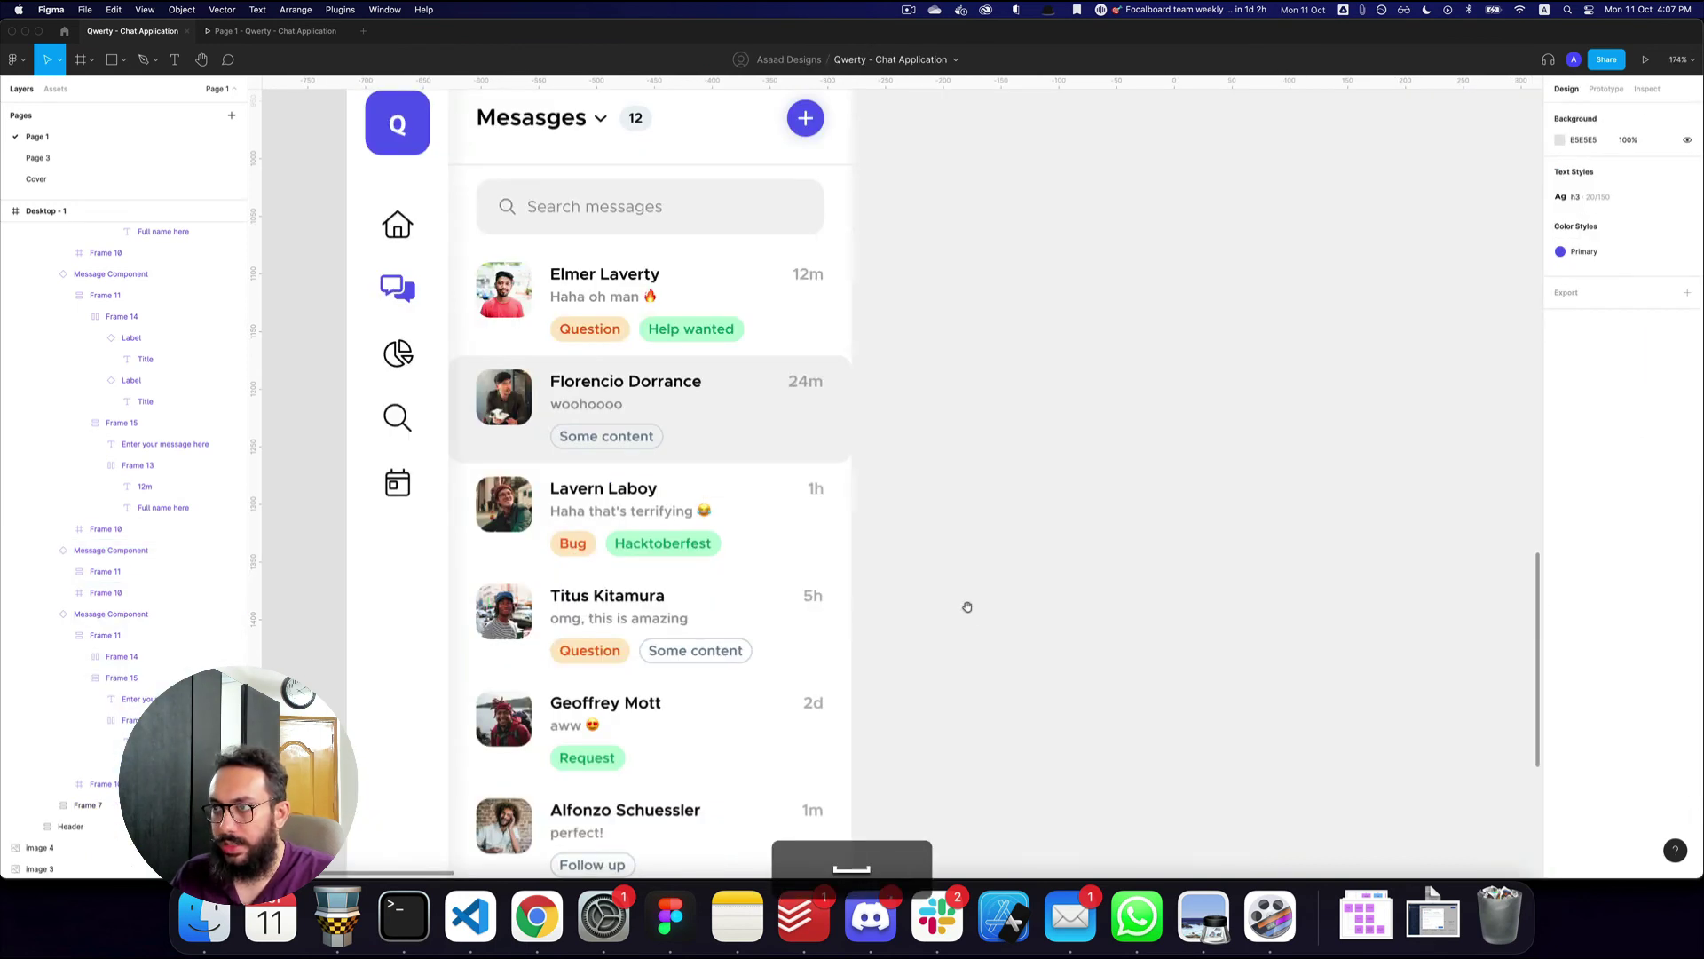
click(797, 487)
key(z)
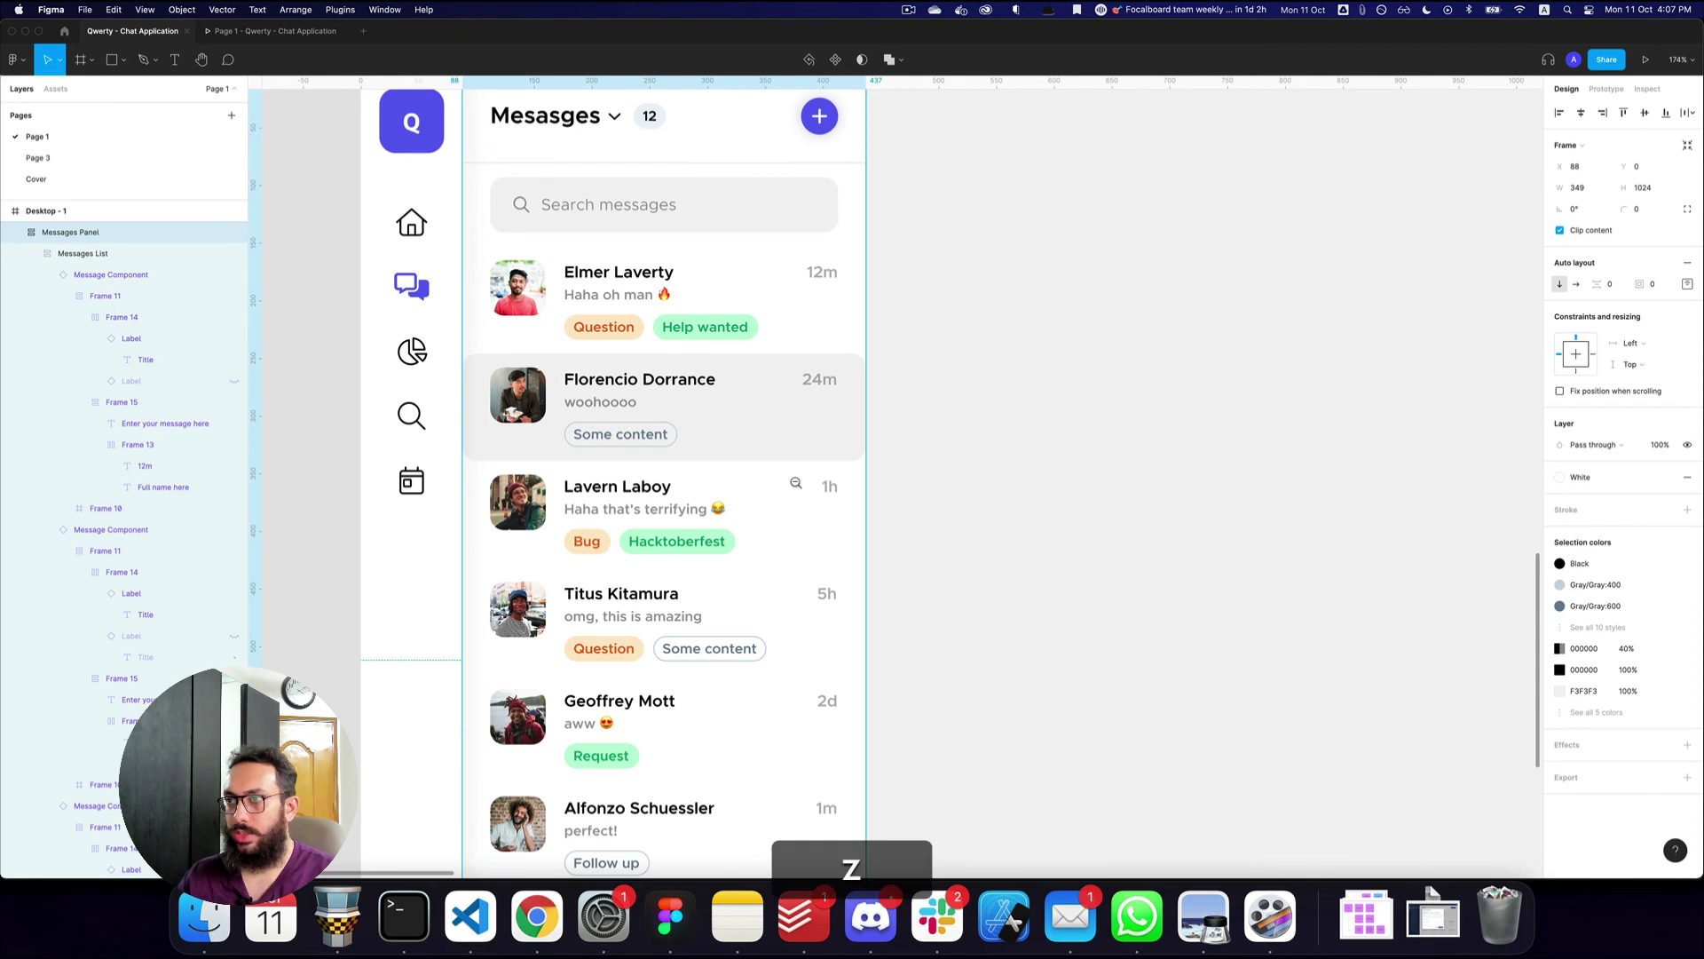
double_click(796, 485)
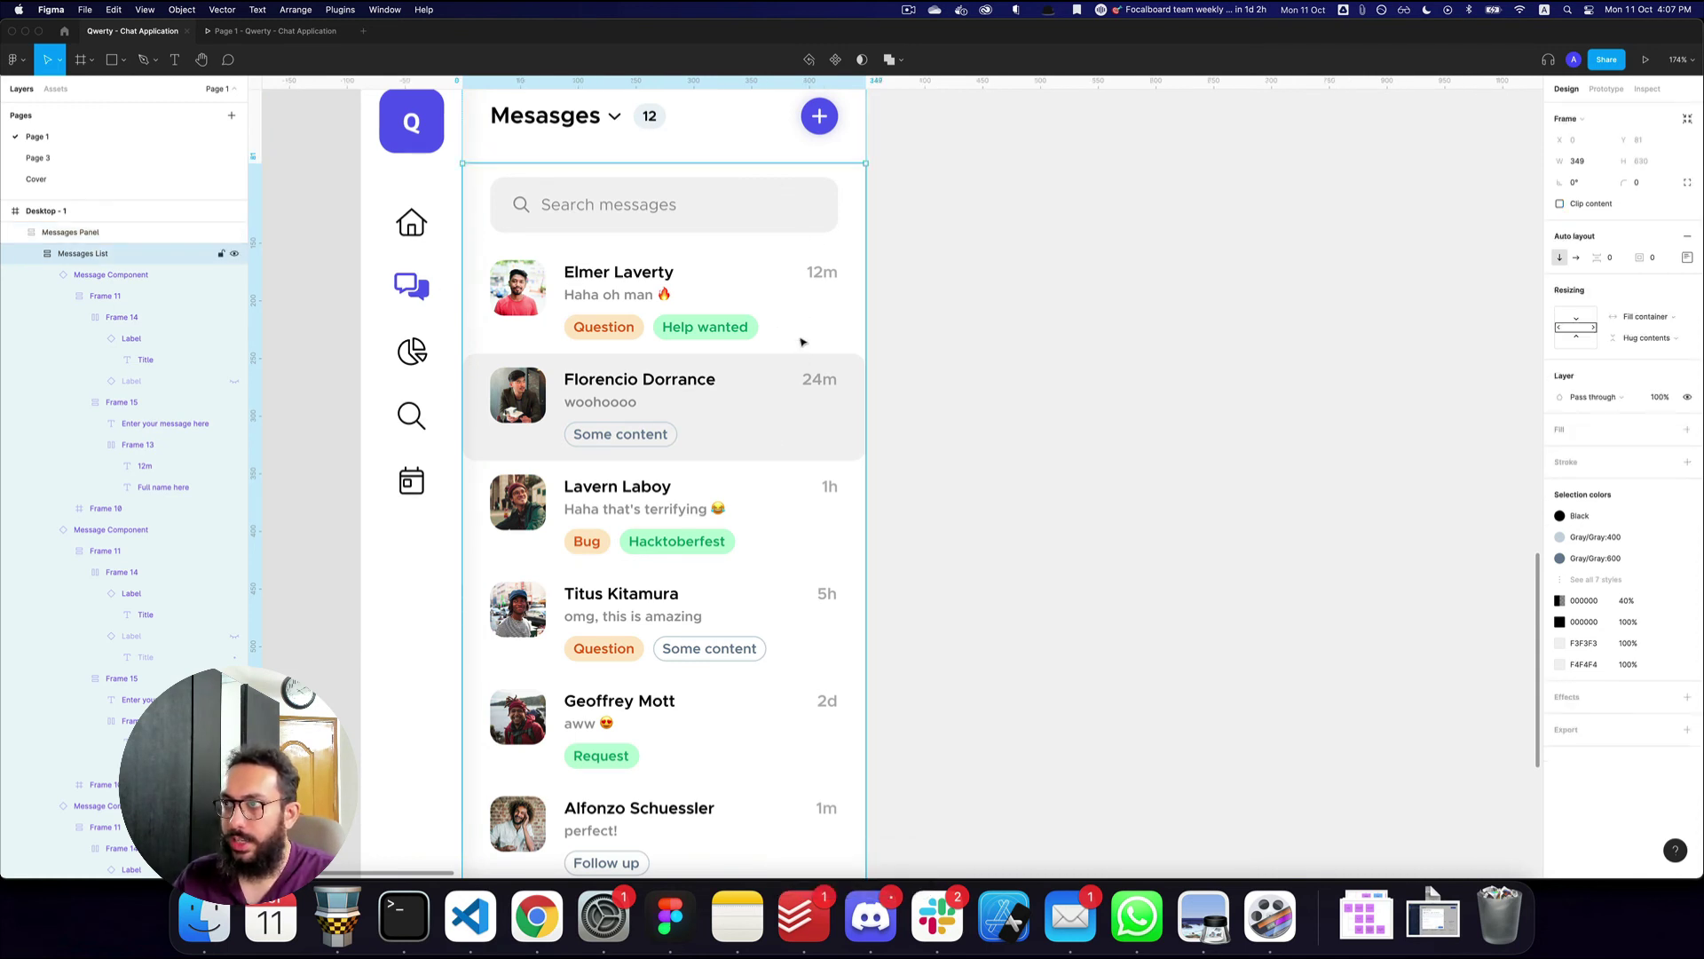
click(809, 308)
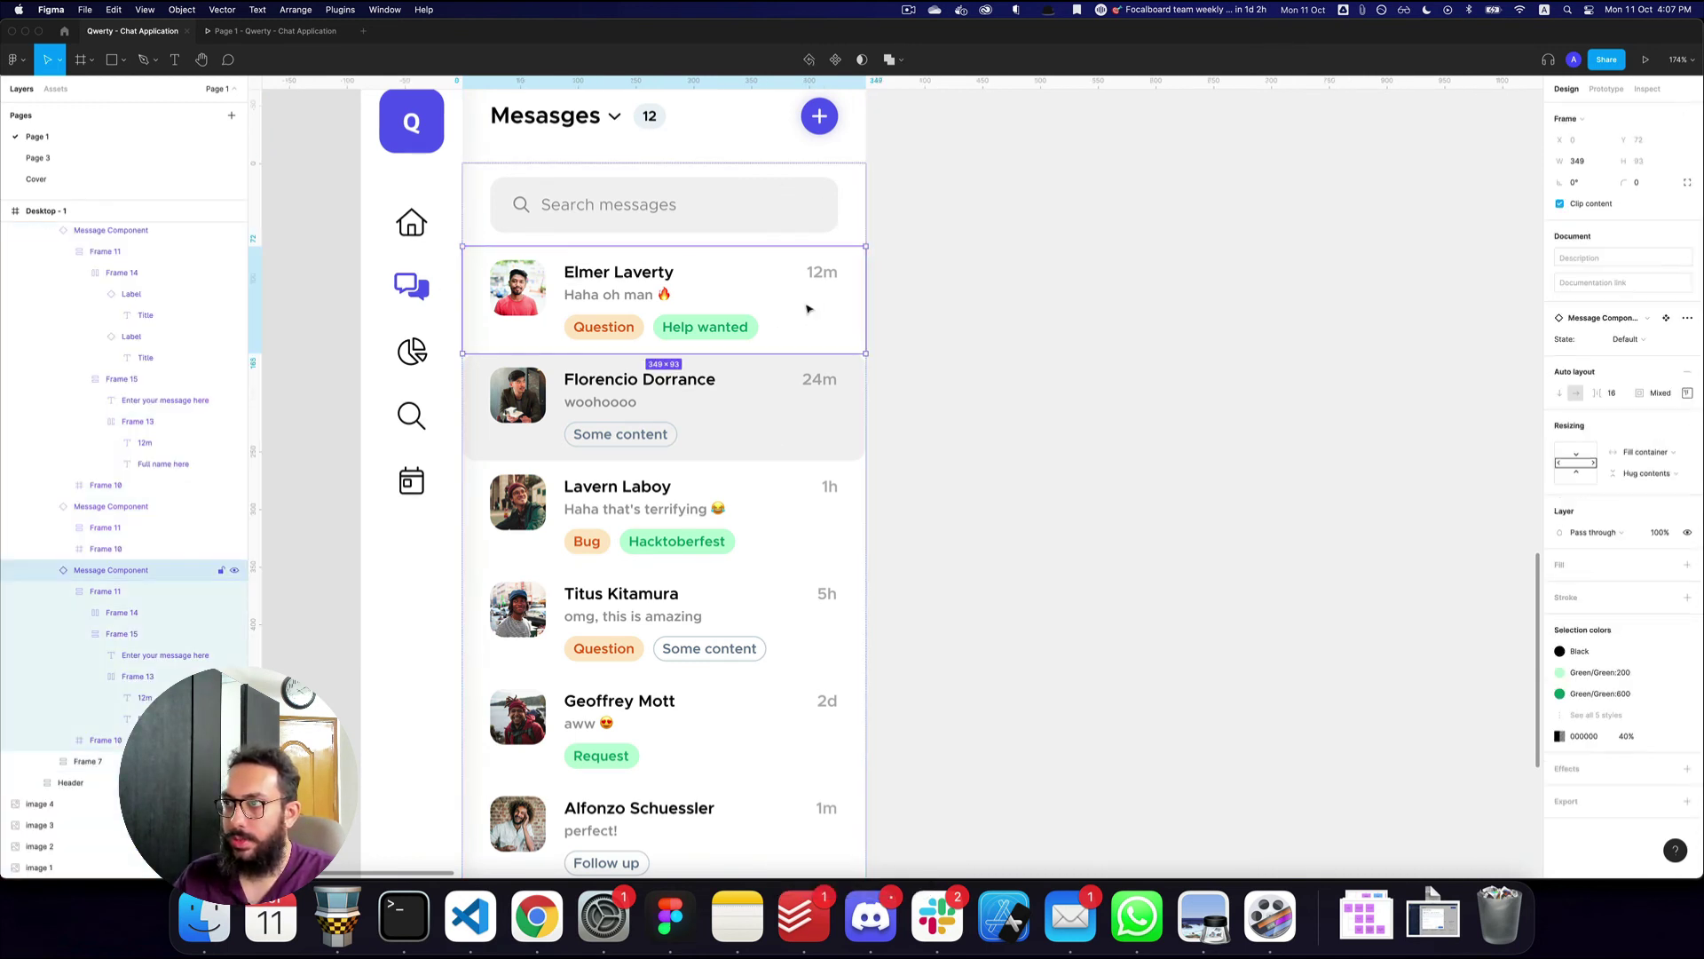
key(z)
alt+click(785, 384)
scroll(781, 352, up, 2)
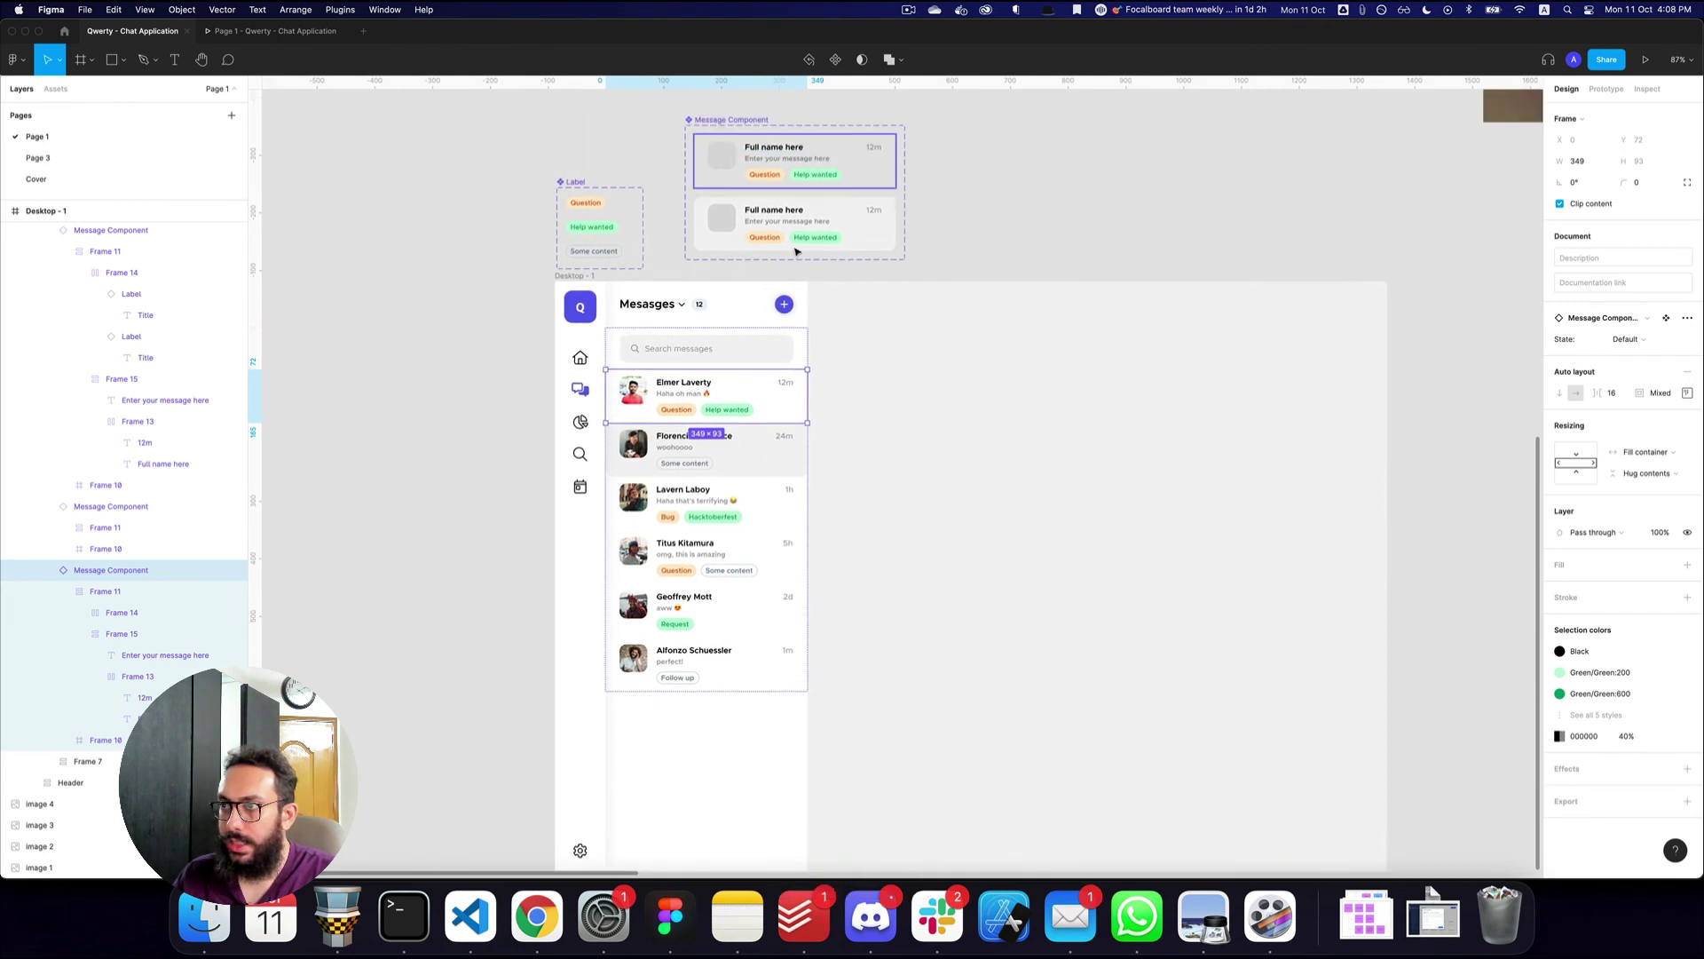
shift+click(790, 449)
shift+click(746, 537)
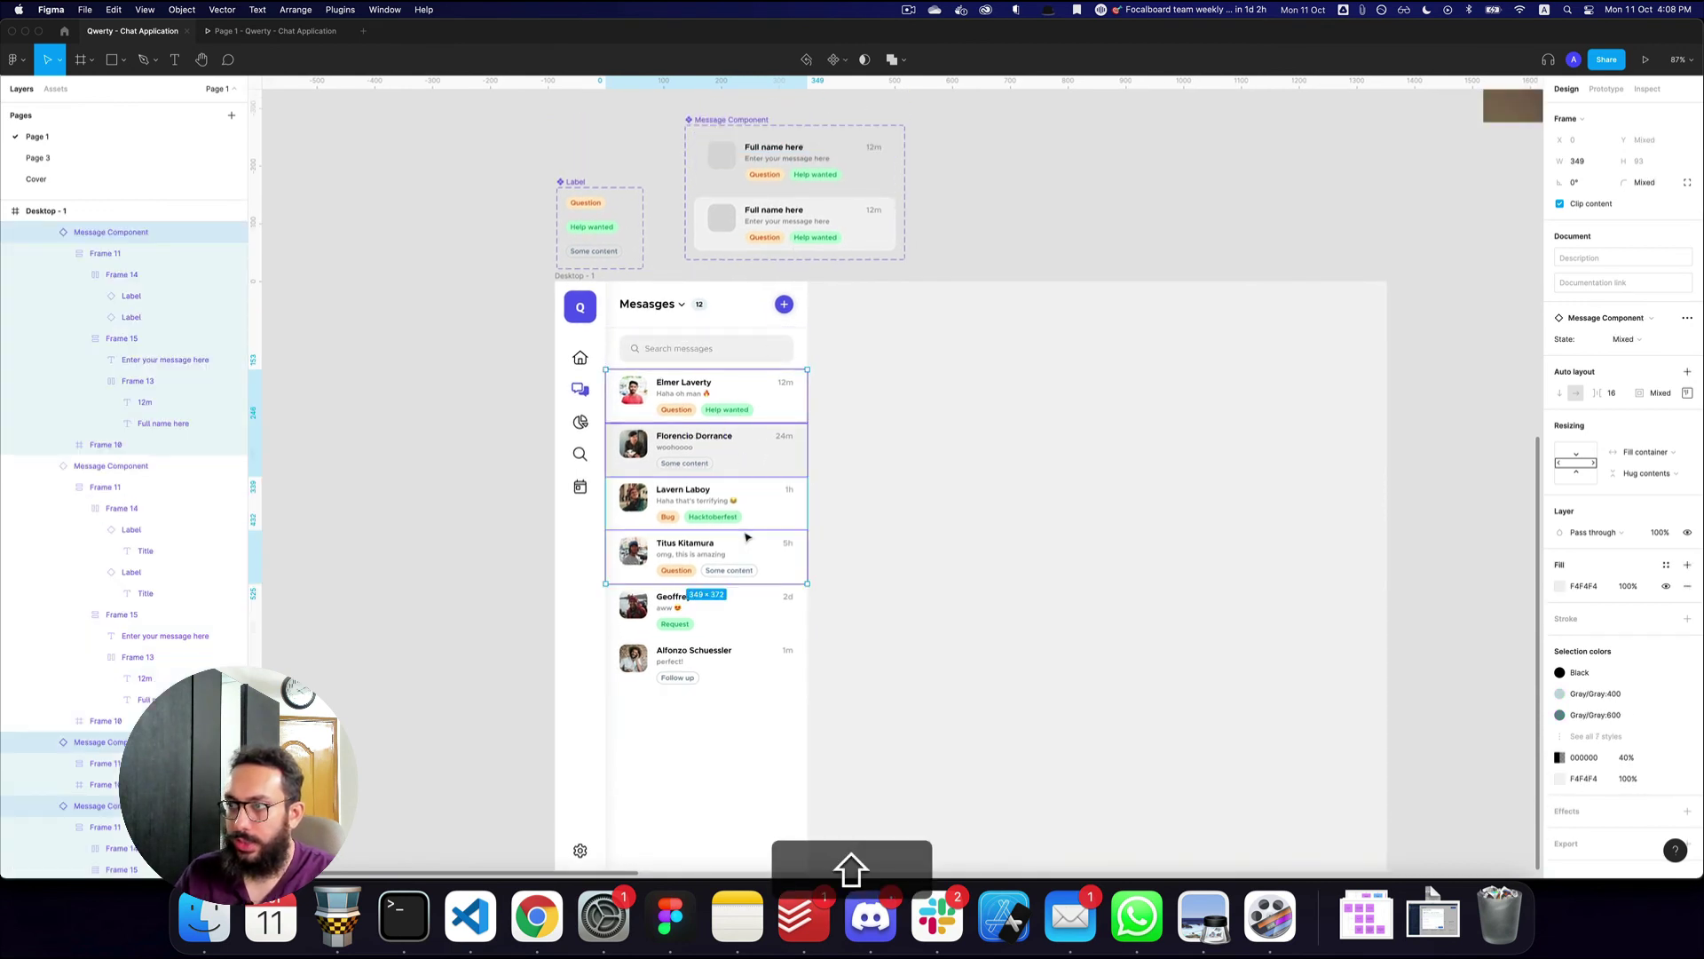
shift+click(771, 395)
shift+click(747, 506)
shift+click(747, 563)
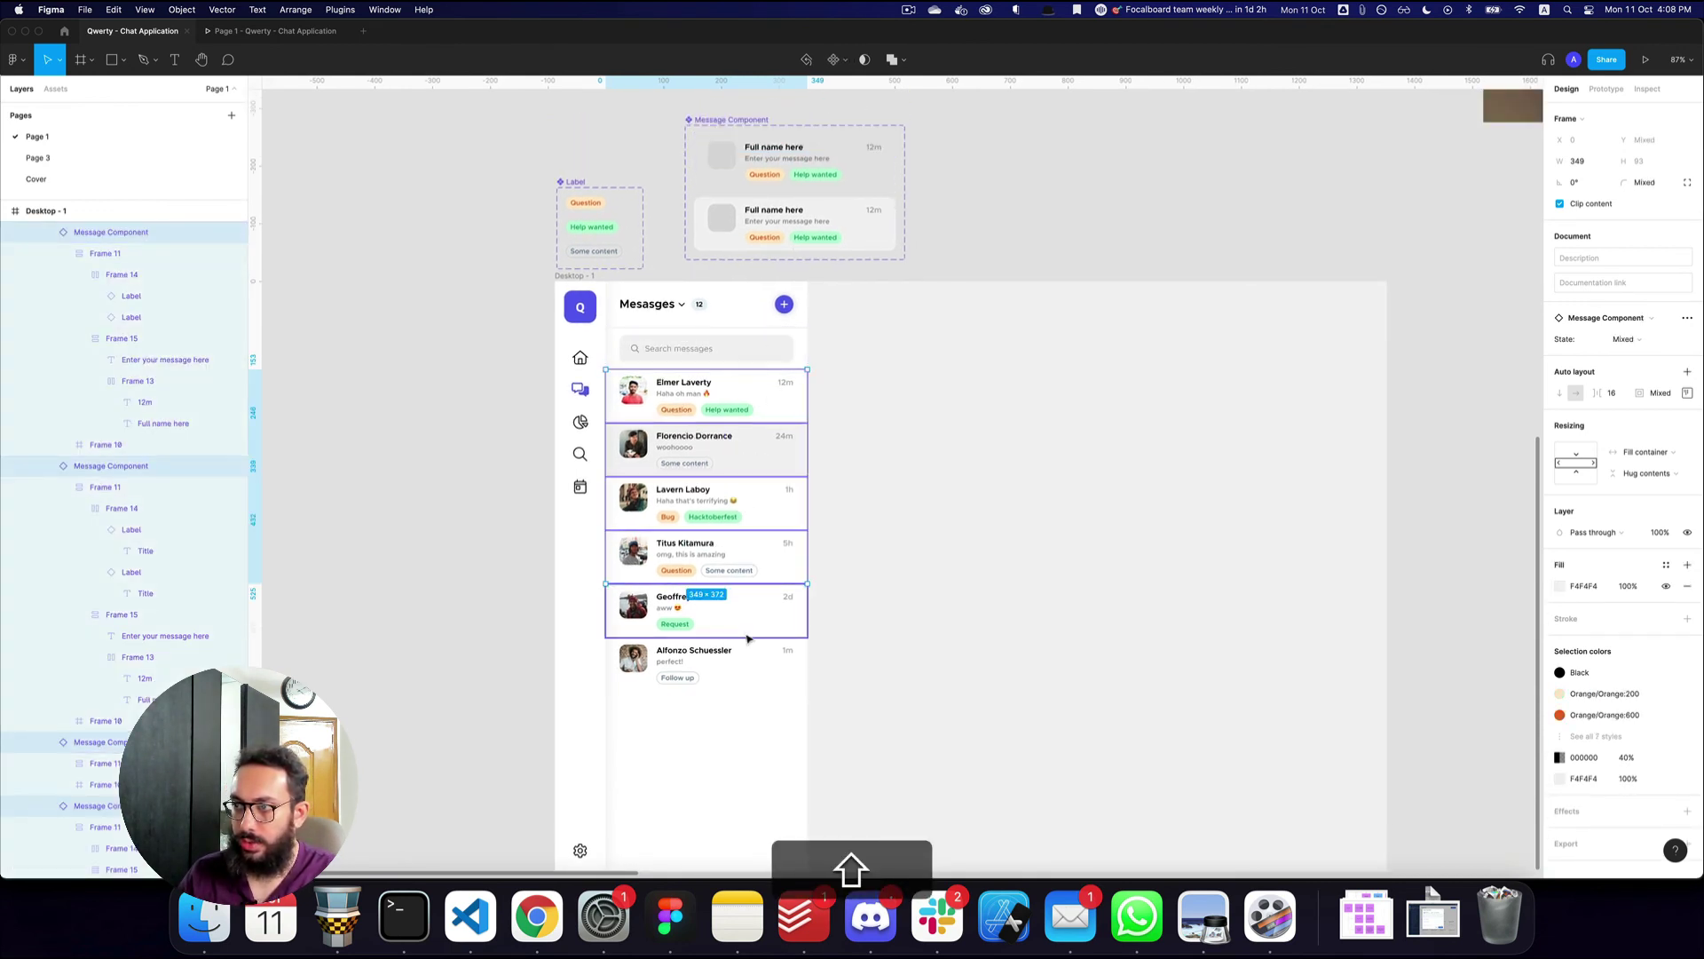
shift+click(750, 625)
- Try to narrow both Message Component variants to a width of 317, and undo the change
key(z)
click(761, 163)
click(765, 163)
shift+click(853, 315)
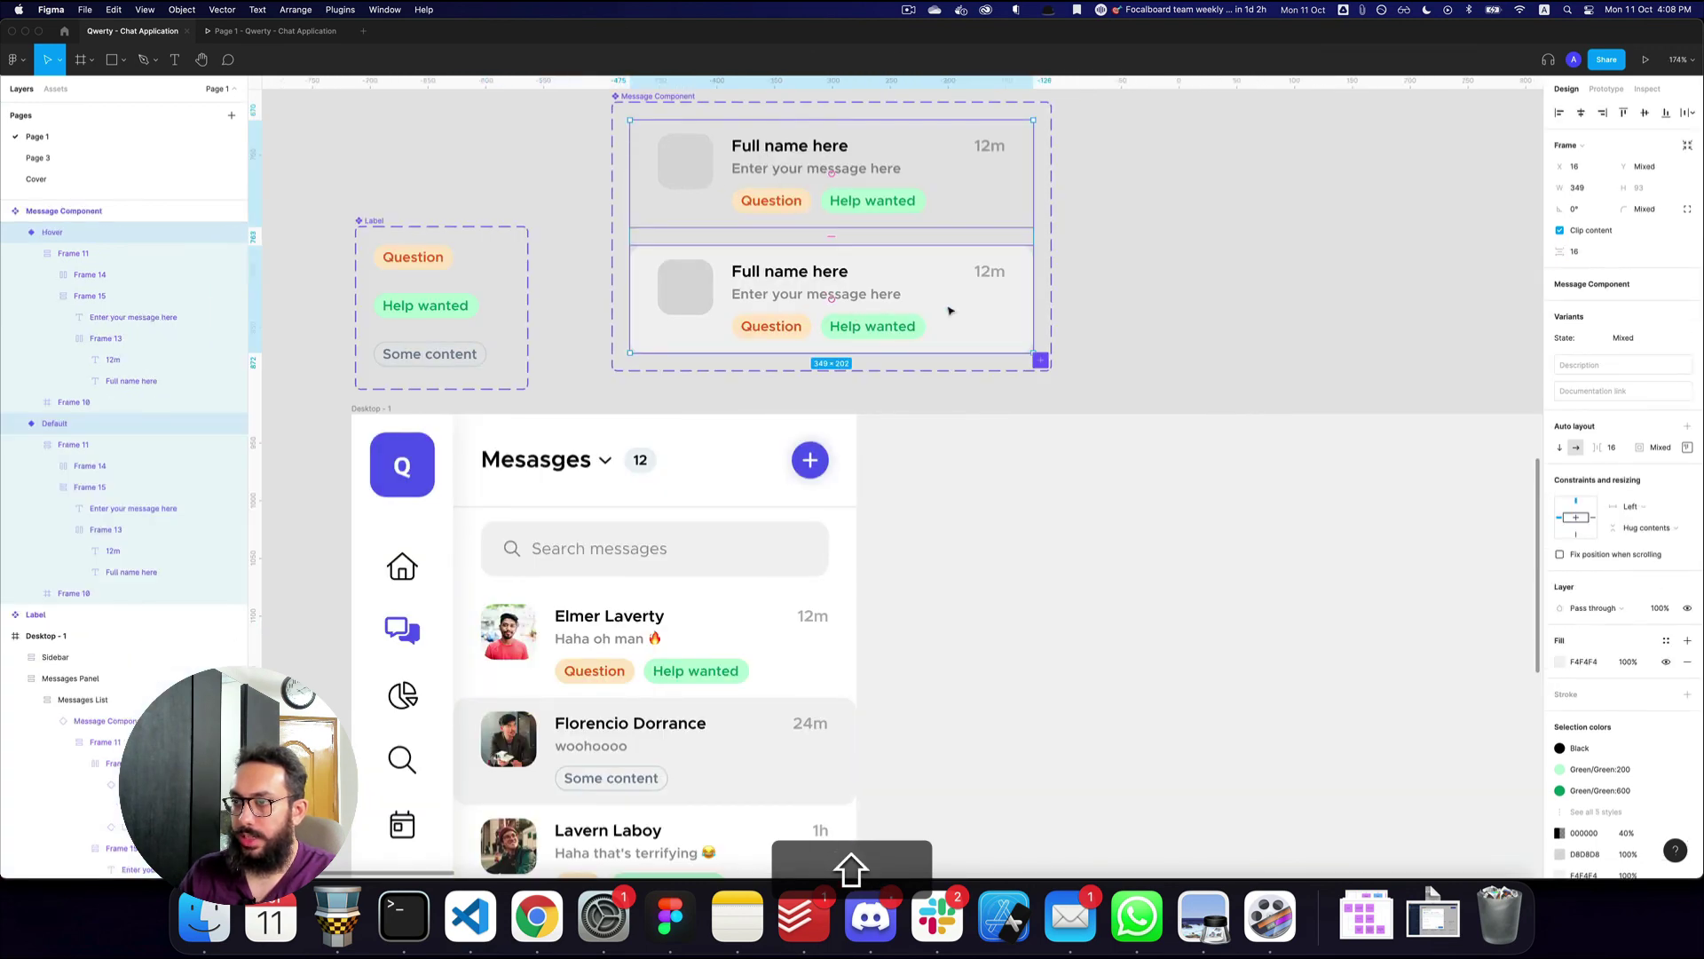
scroll(948, 313, down, 3)
key(shift+super+Left)
key(shift+super+Left)
key(shift+super+Left)
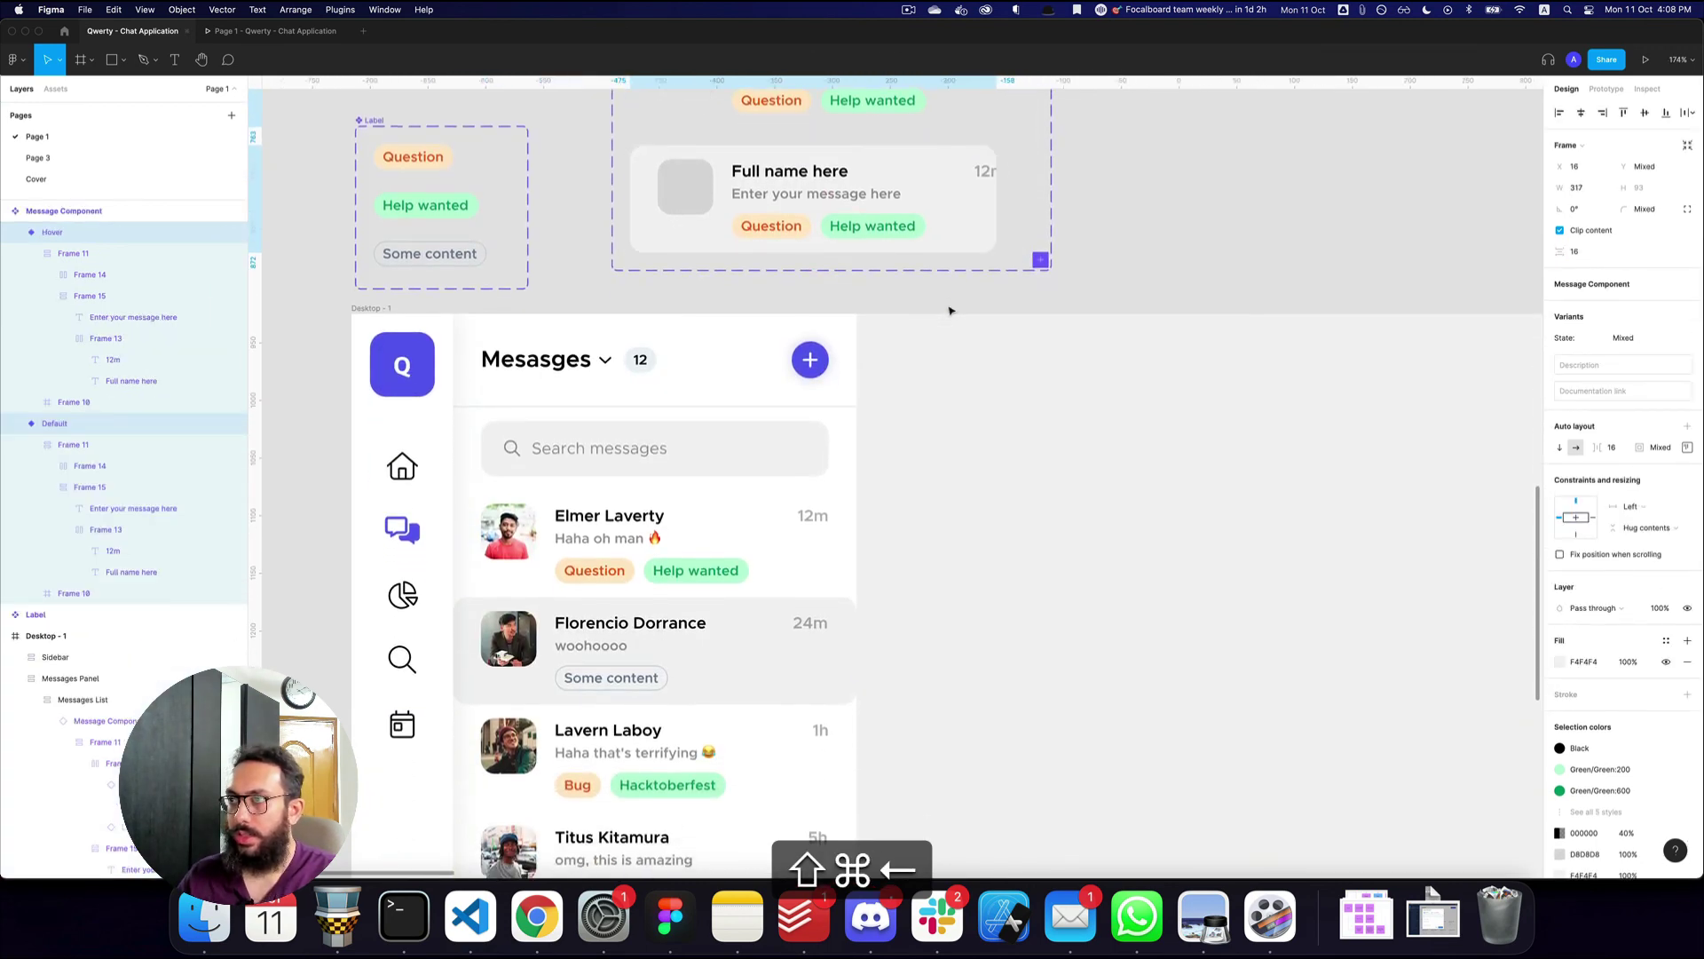
key(alt+z)
alt+click(784, 473)
key(alt+super+z)
- Select all six message rows in the messages panel and wrap them in a vertical auto layout frame
scroll(830, 458, down, 3)
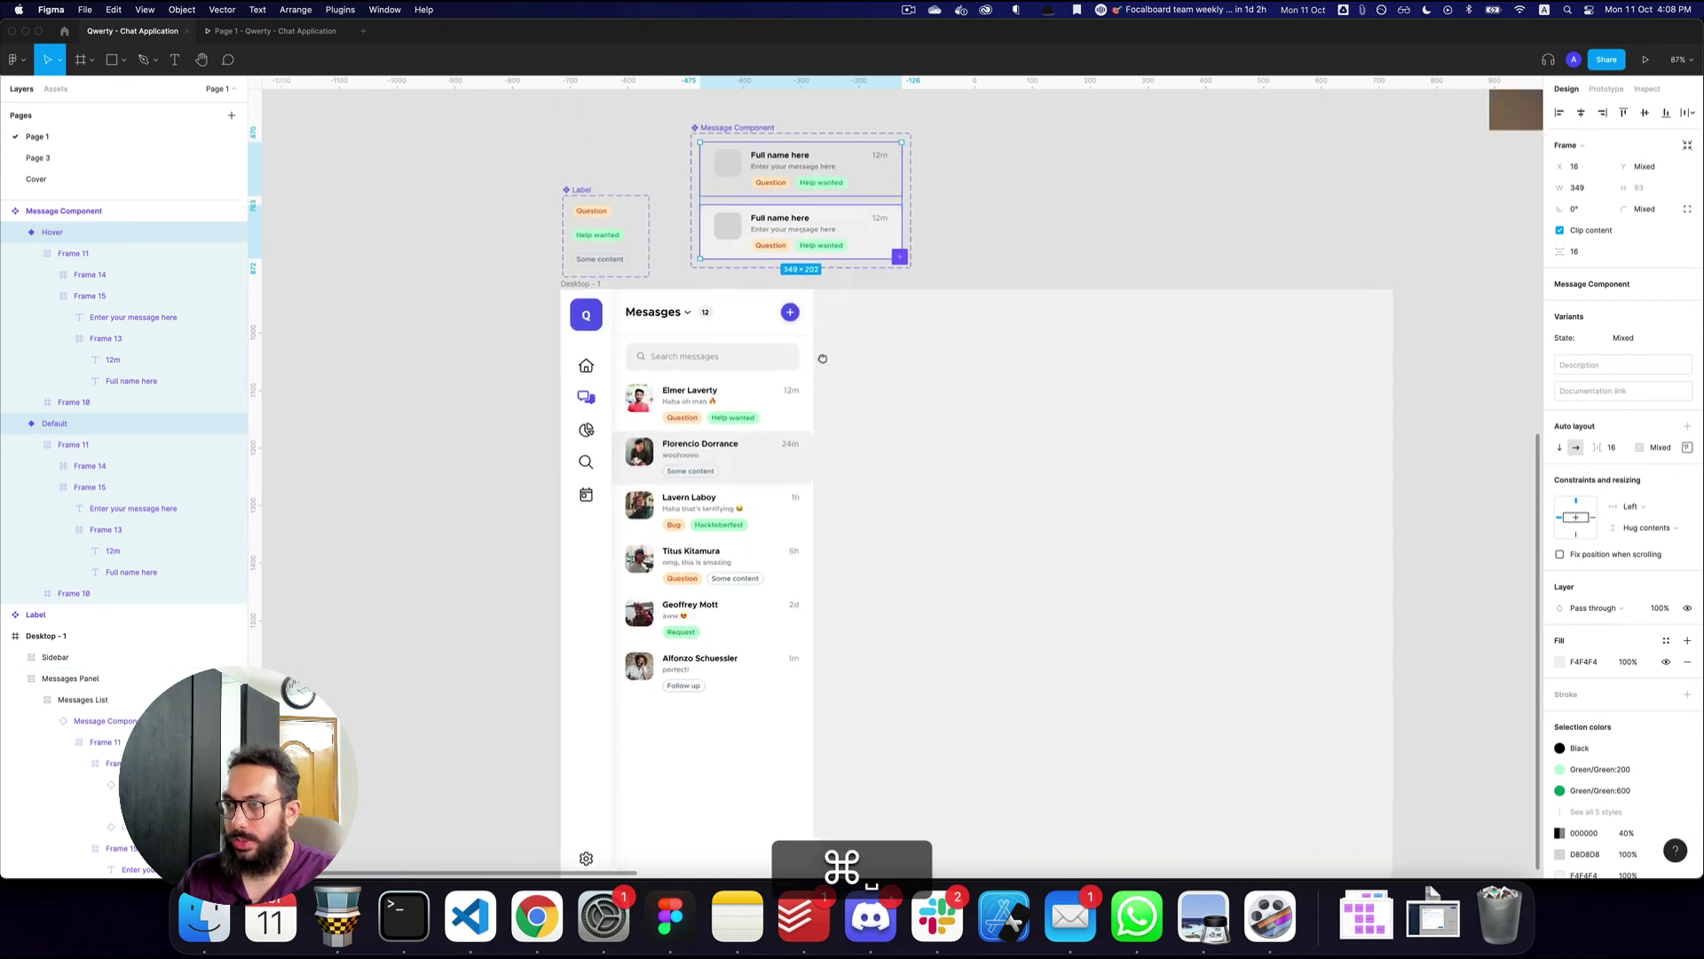
super+click(688, 391)
shift+click(691, 451)
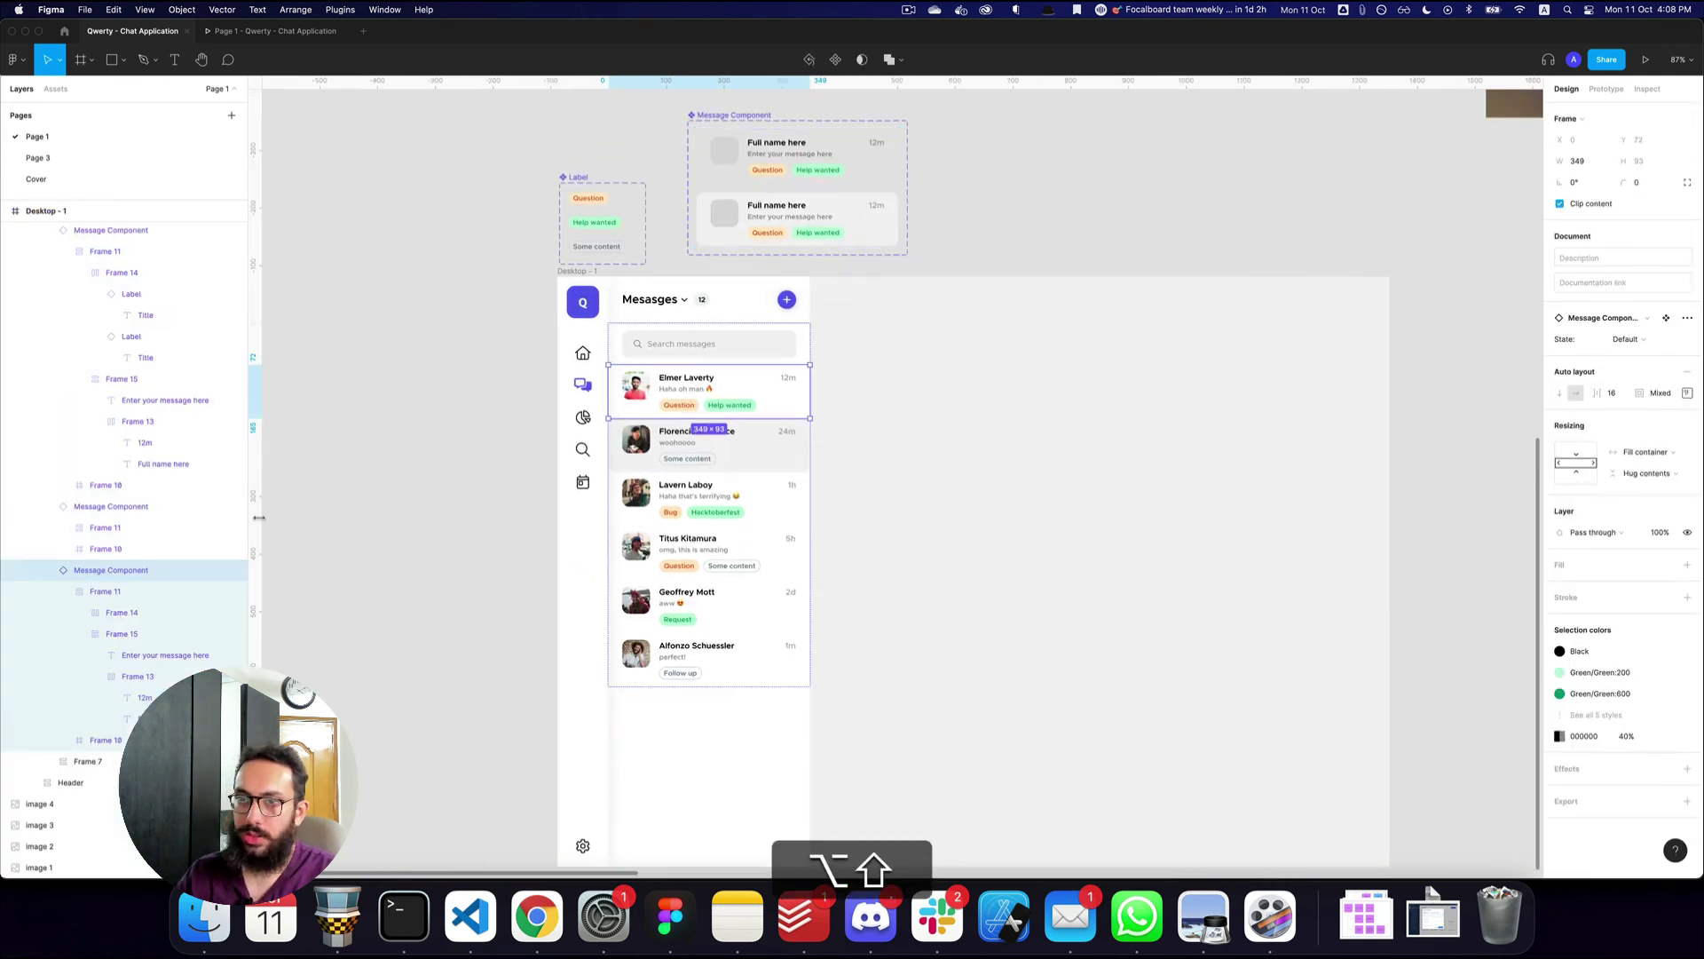
key(alt+shift+l)
key(shift+a)
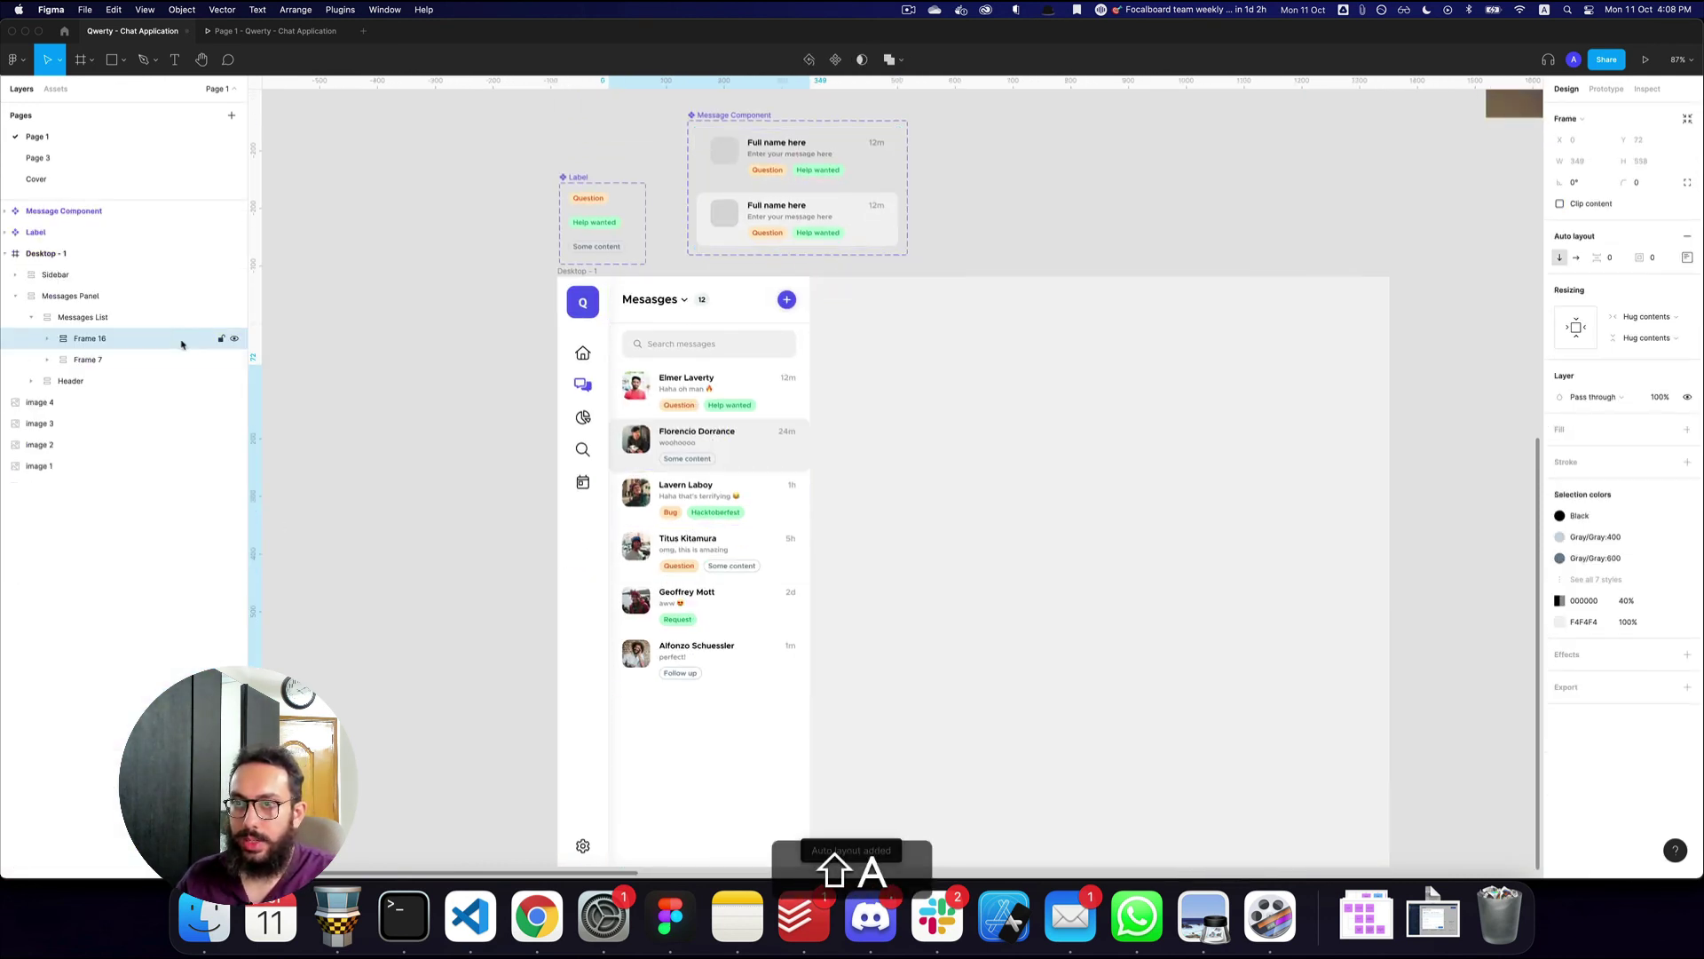
- Rename the frame wrapping the message rows as Message List and its parent frame as Global List
key(super+r)
key(Escape)
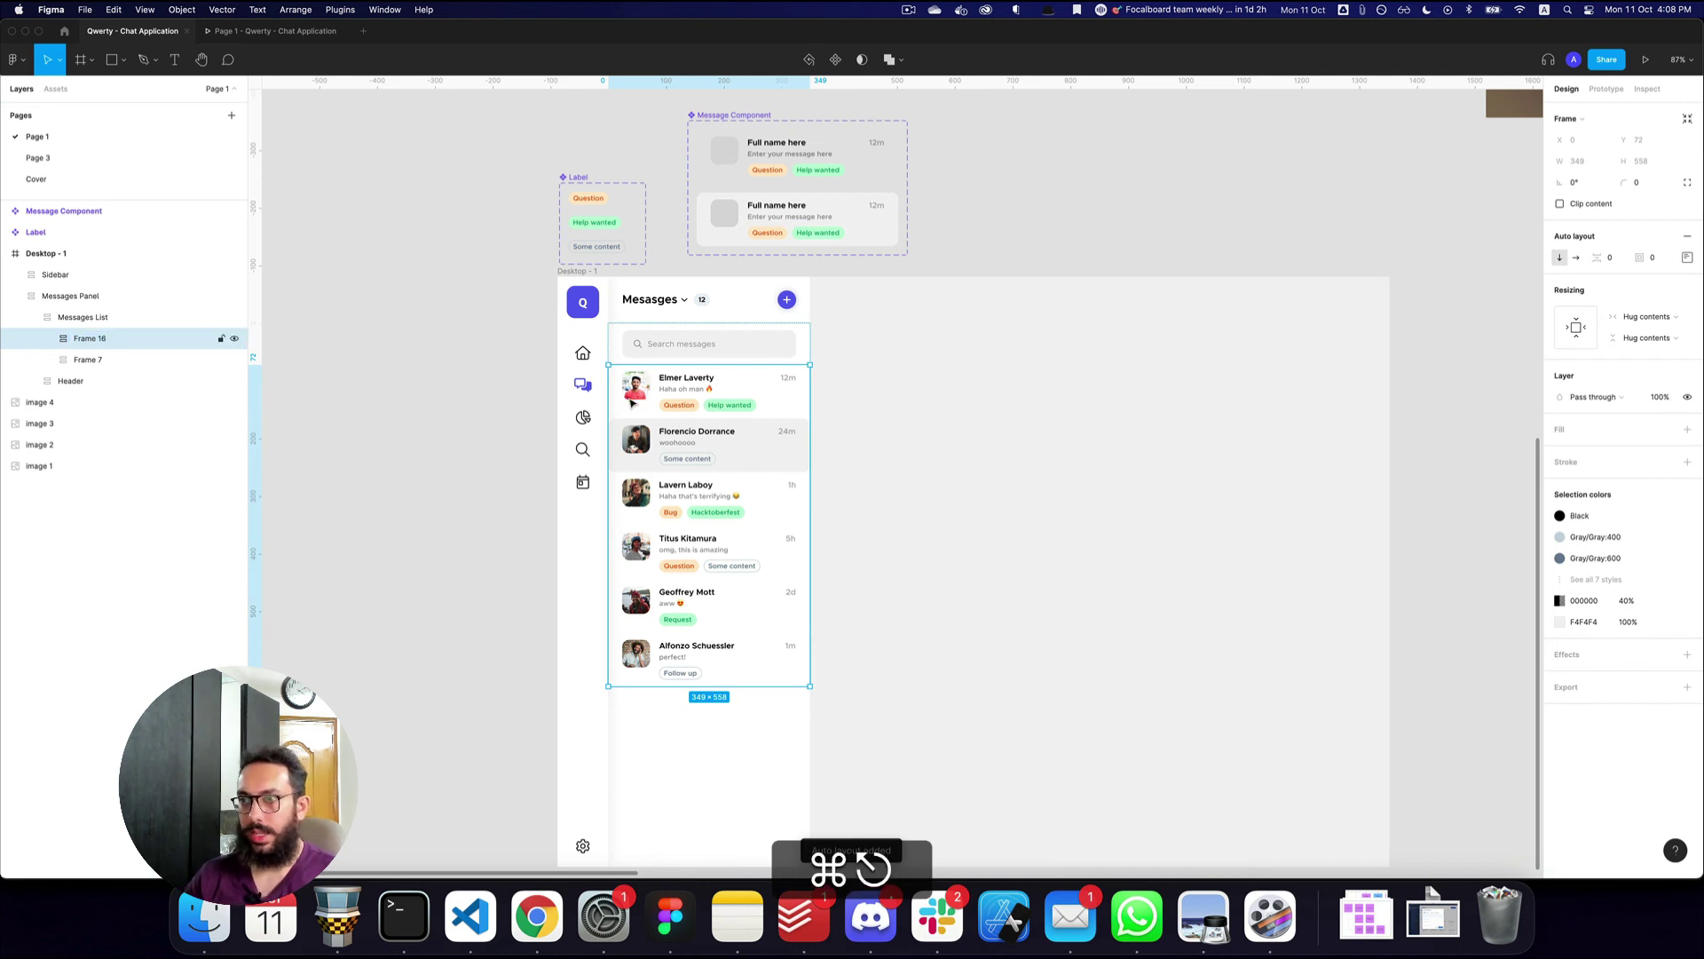
key(super+r)
text(Message List)
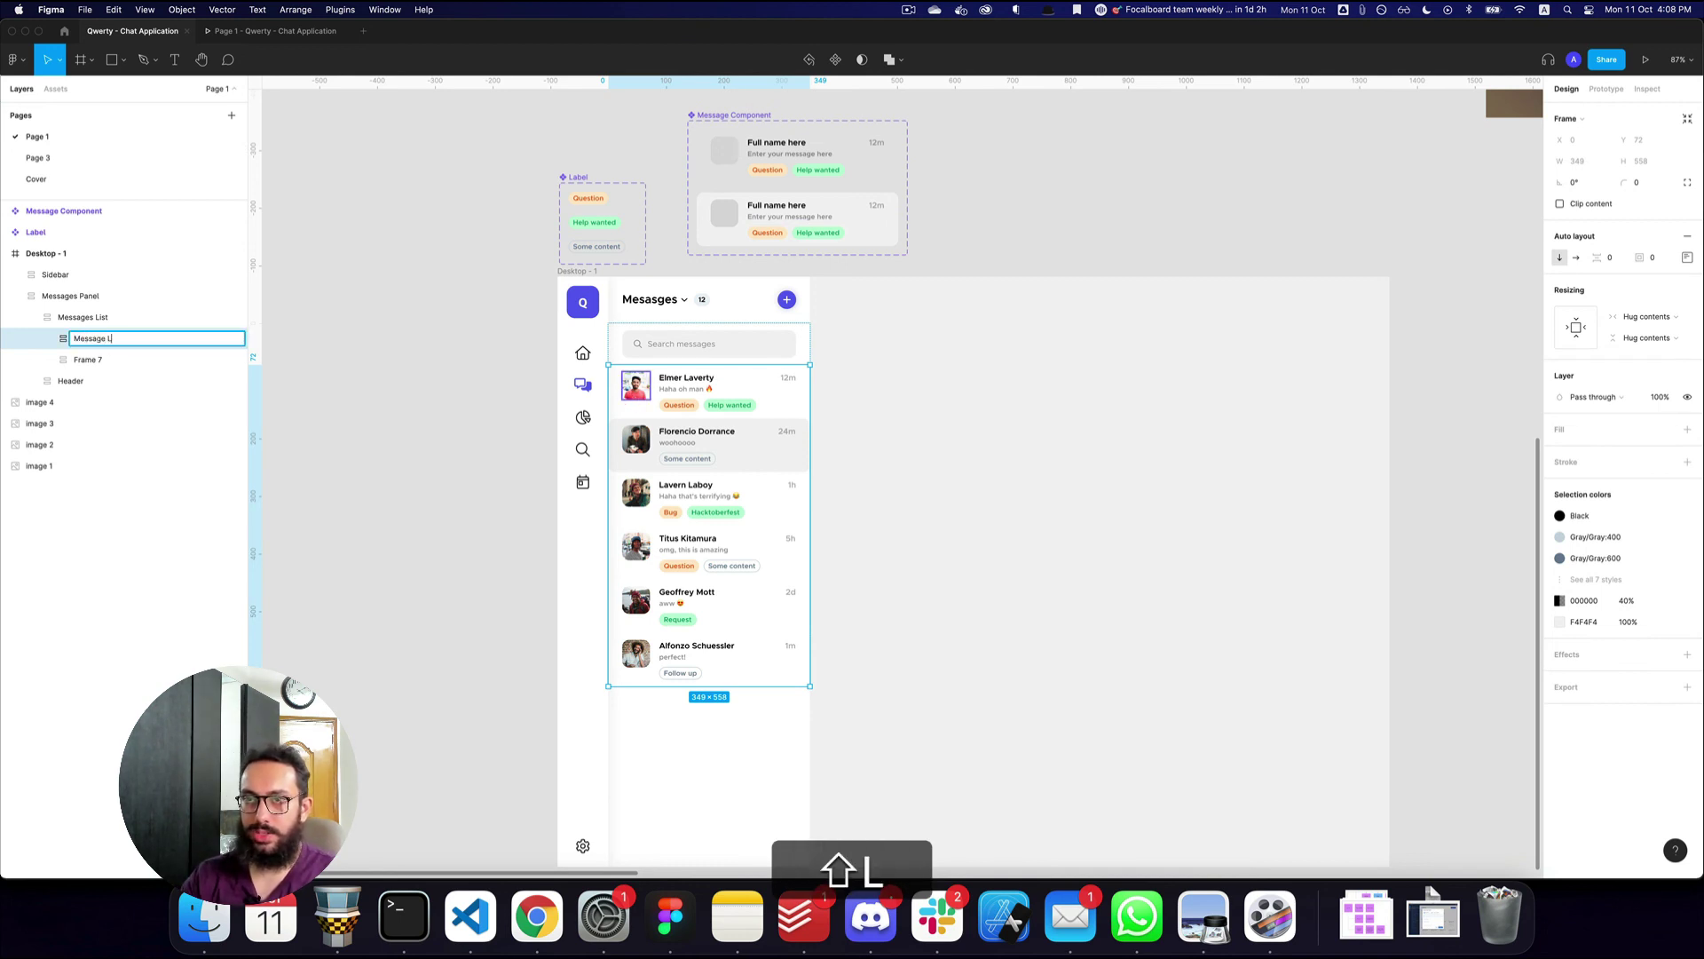
key(Return)
key(shift+Return)
key(shift+super+r)
text(Global List)
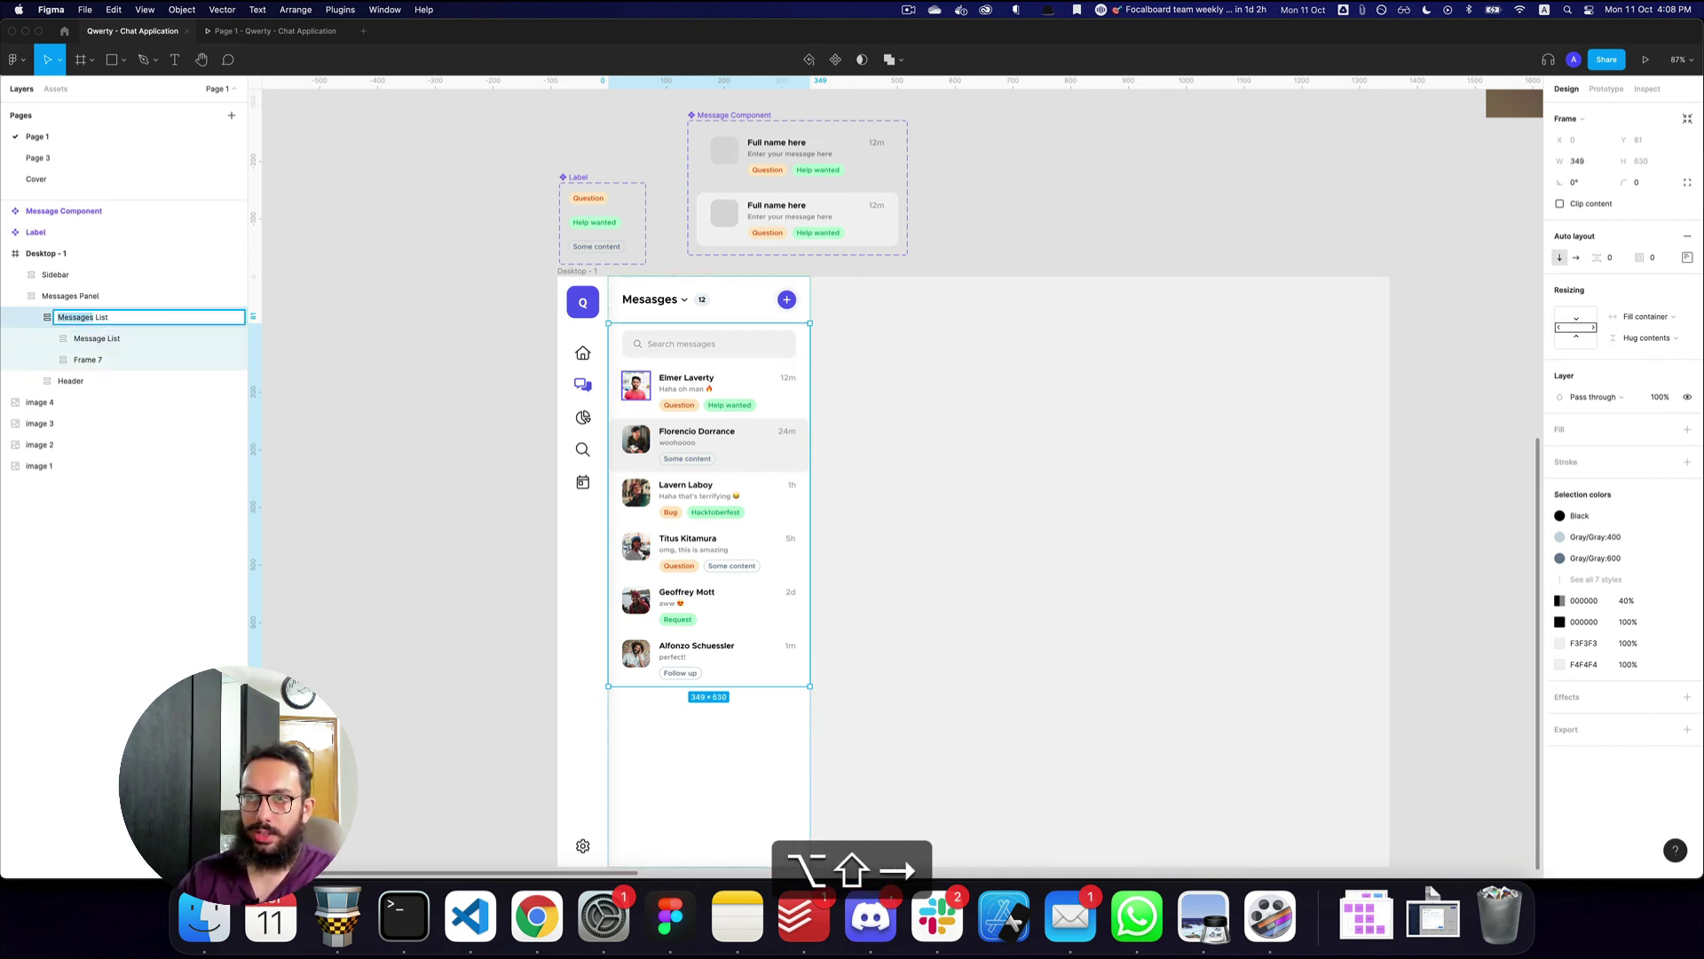
key(Return)
- Give the Message List frame left and right padding, trying 24 and settling on 16
click(80, 339)
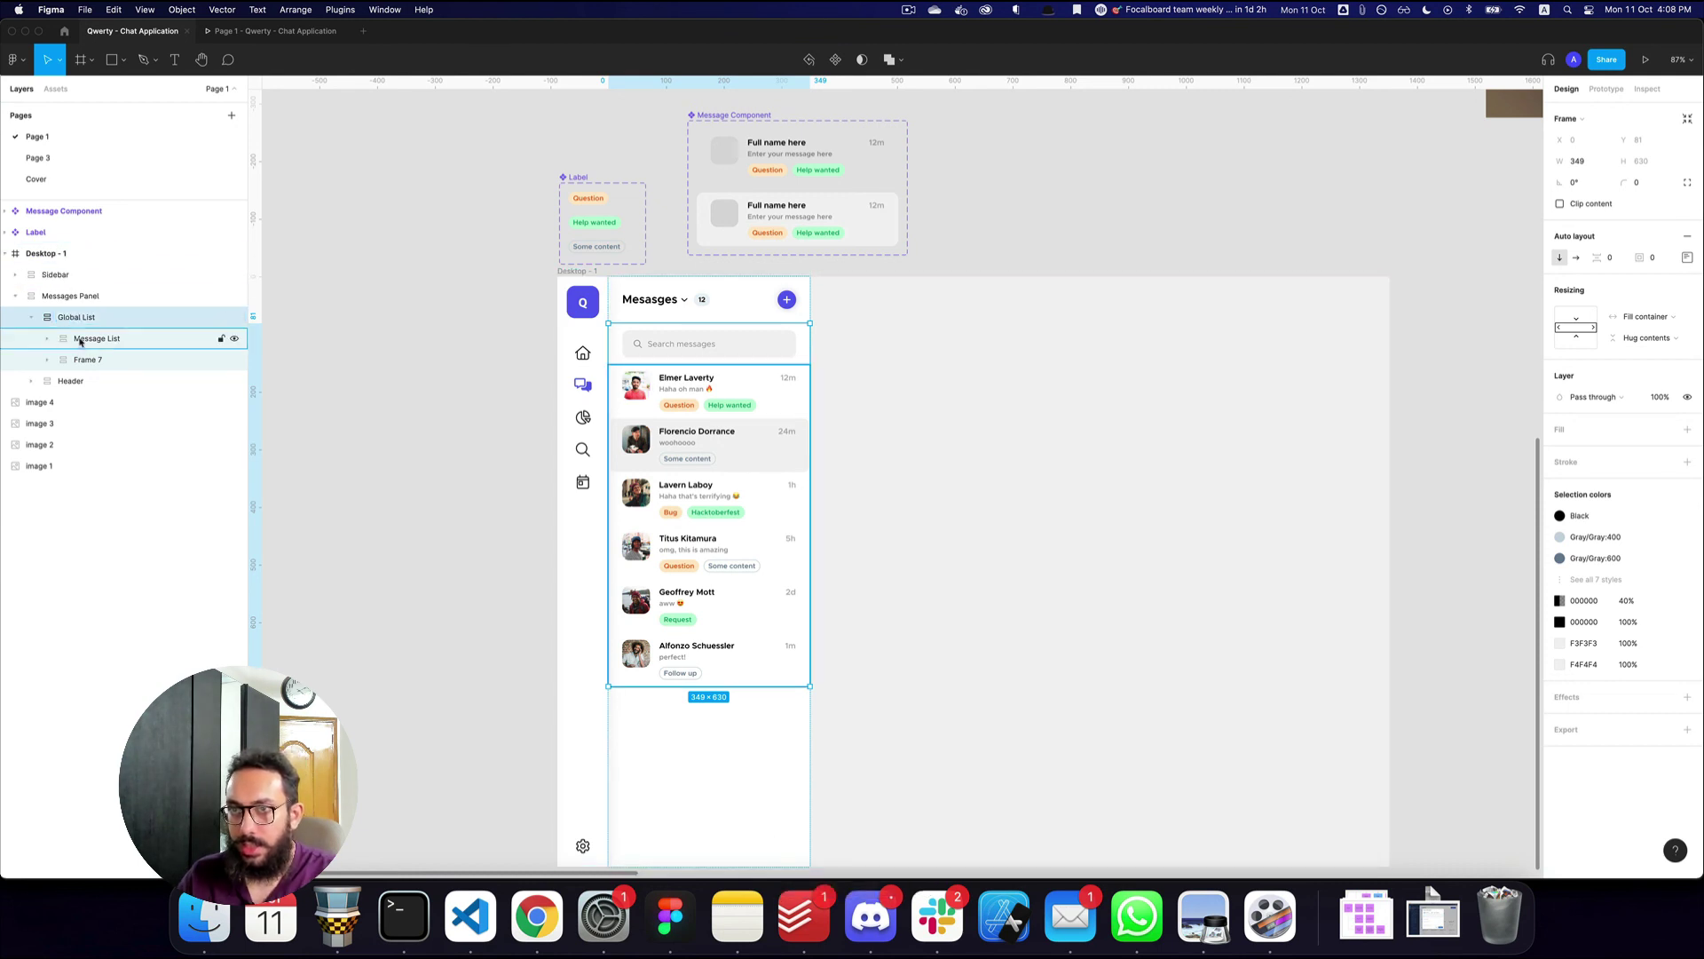
click(1687, 257)
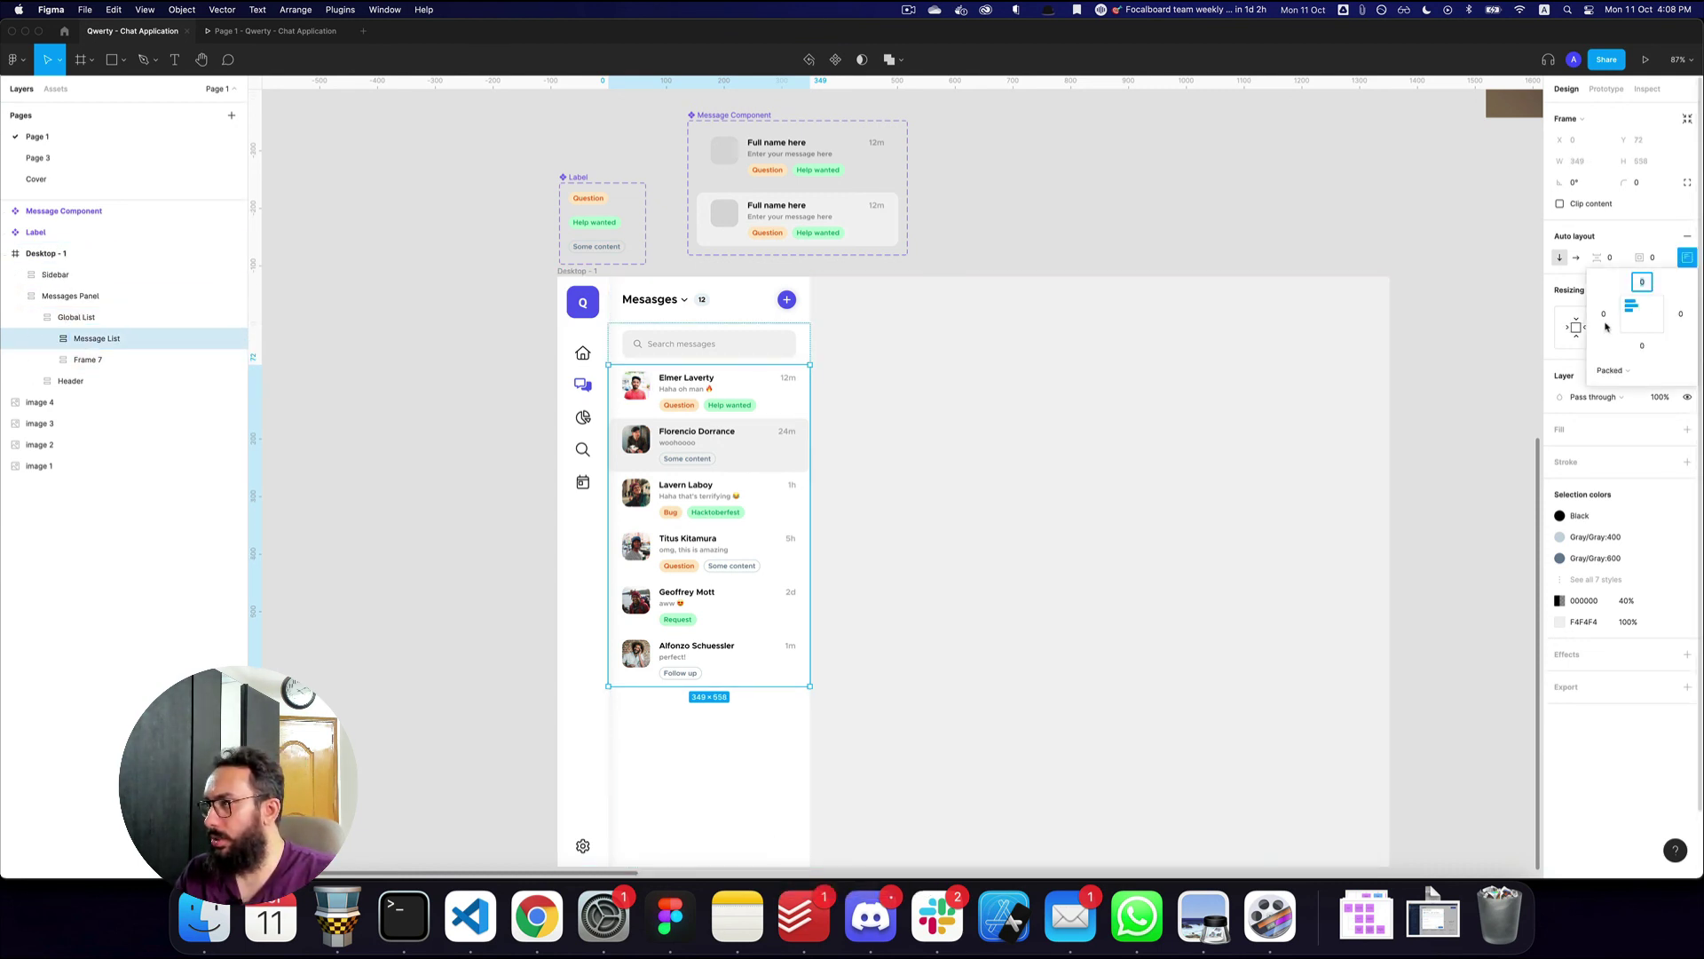
text(24)
key(Tab)
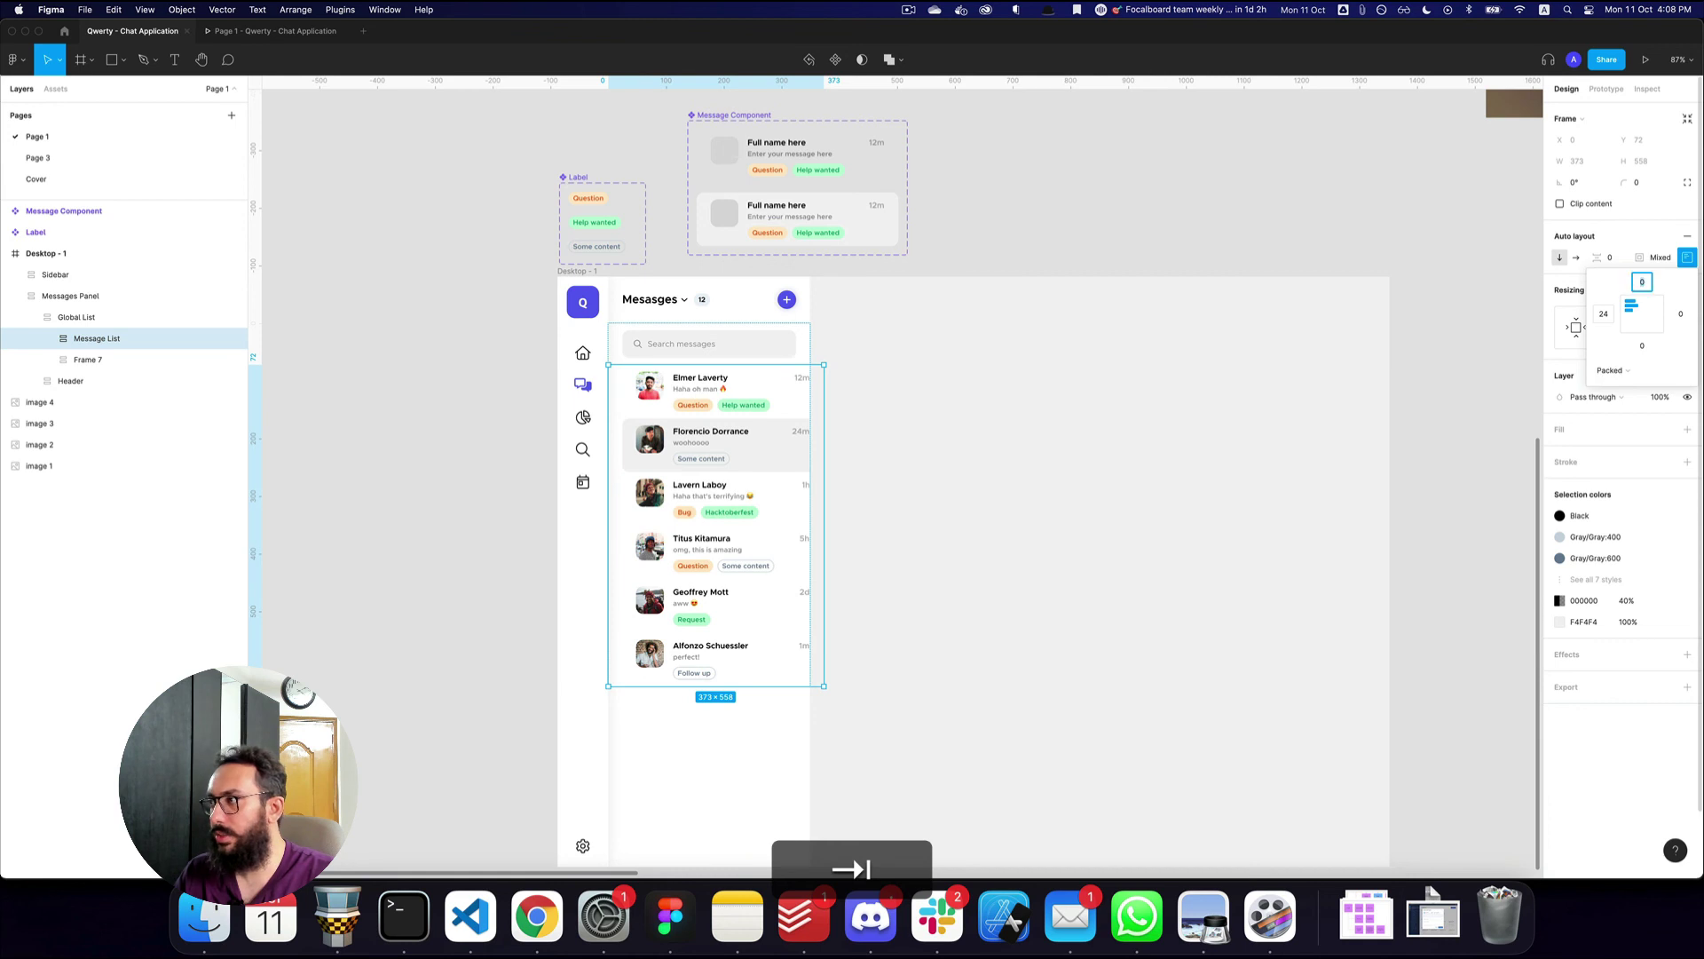
text(24)
key(Return)
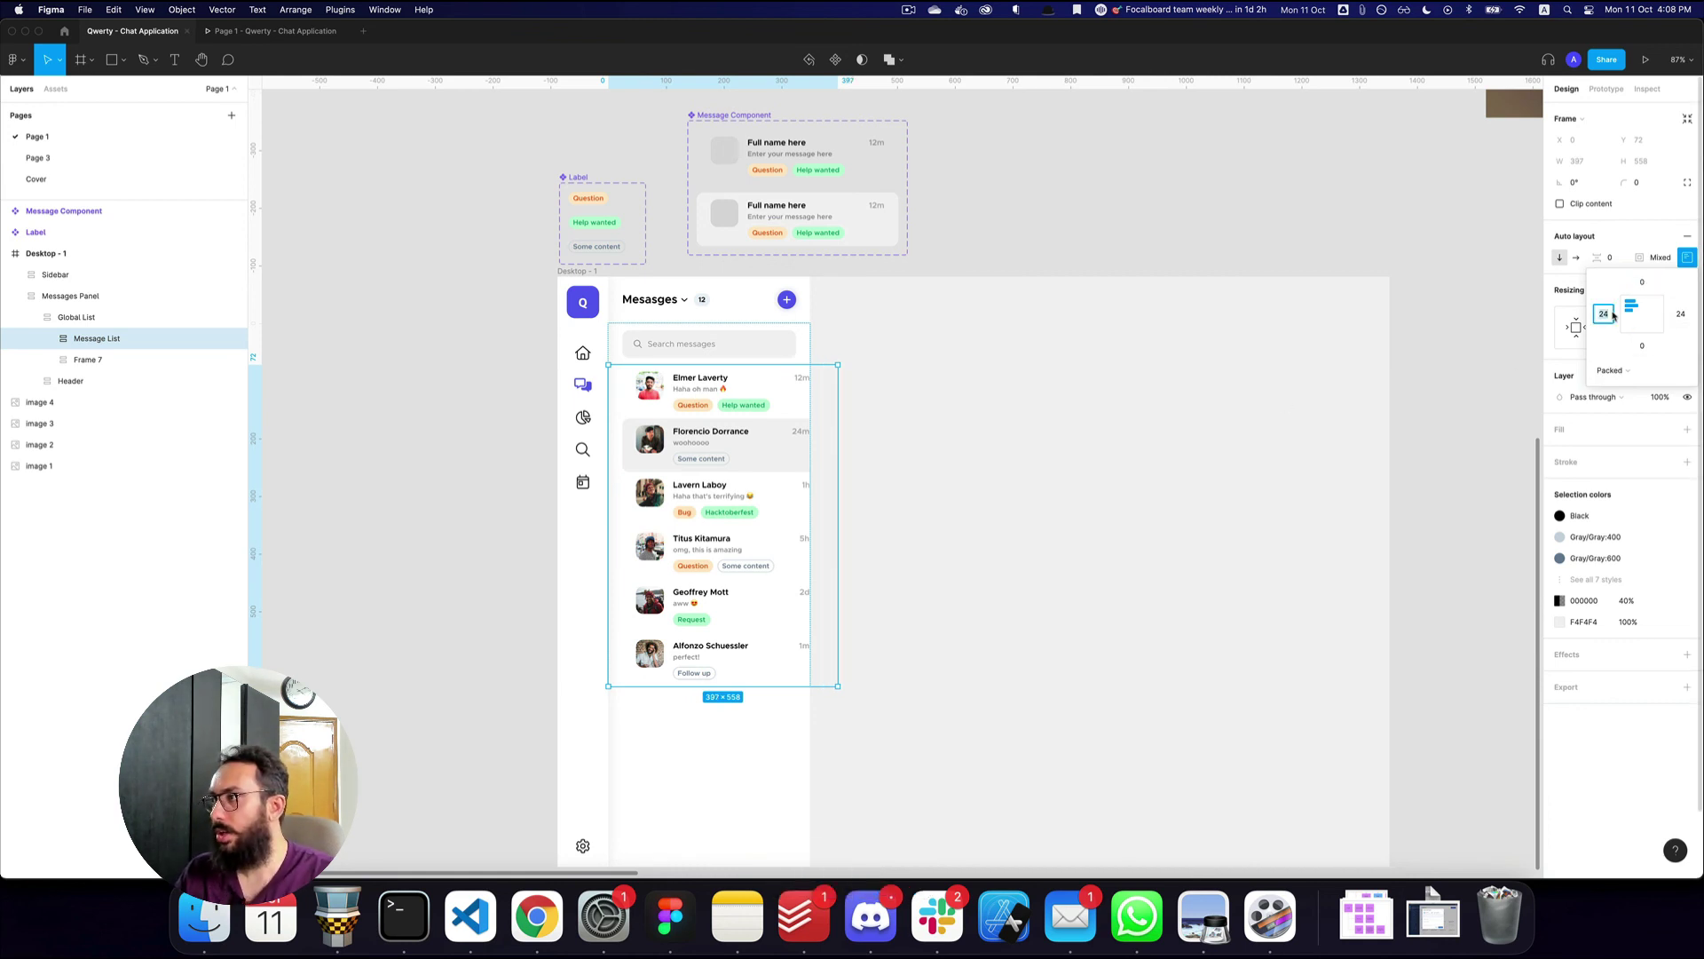
text(16)
key(Tab)
key(Return)
- Set the Message List frame and all its message rows to fill their container's width
key(z)
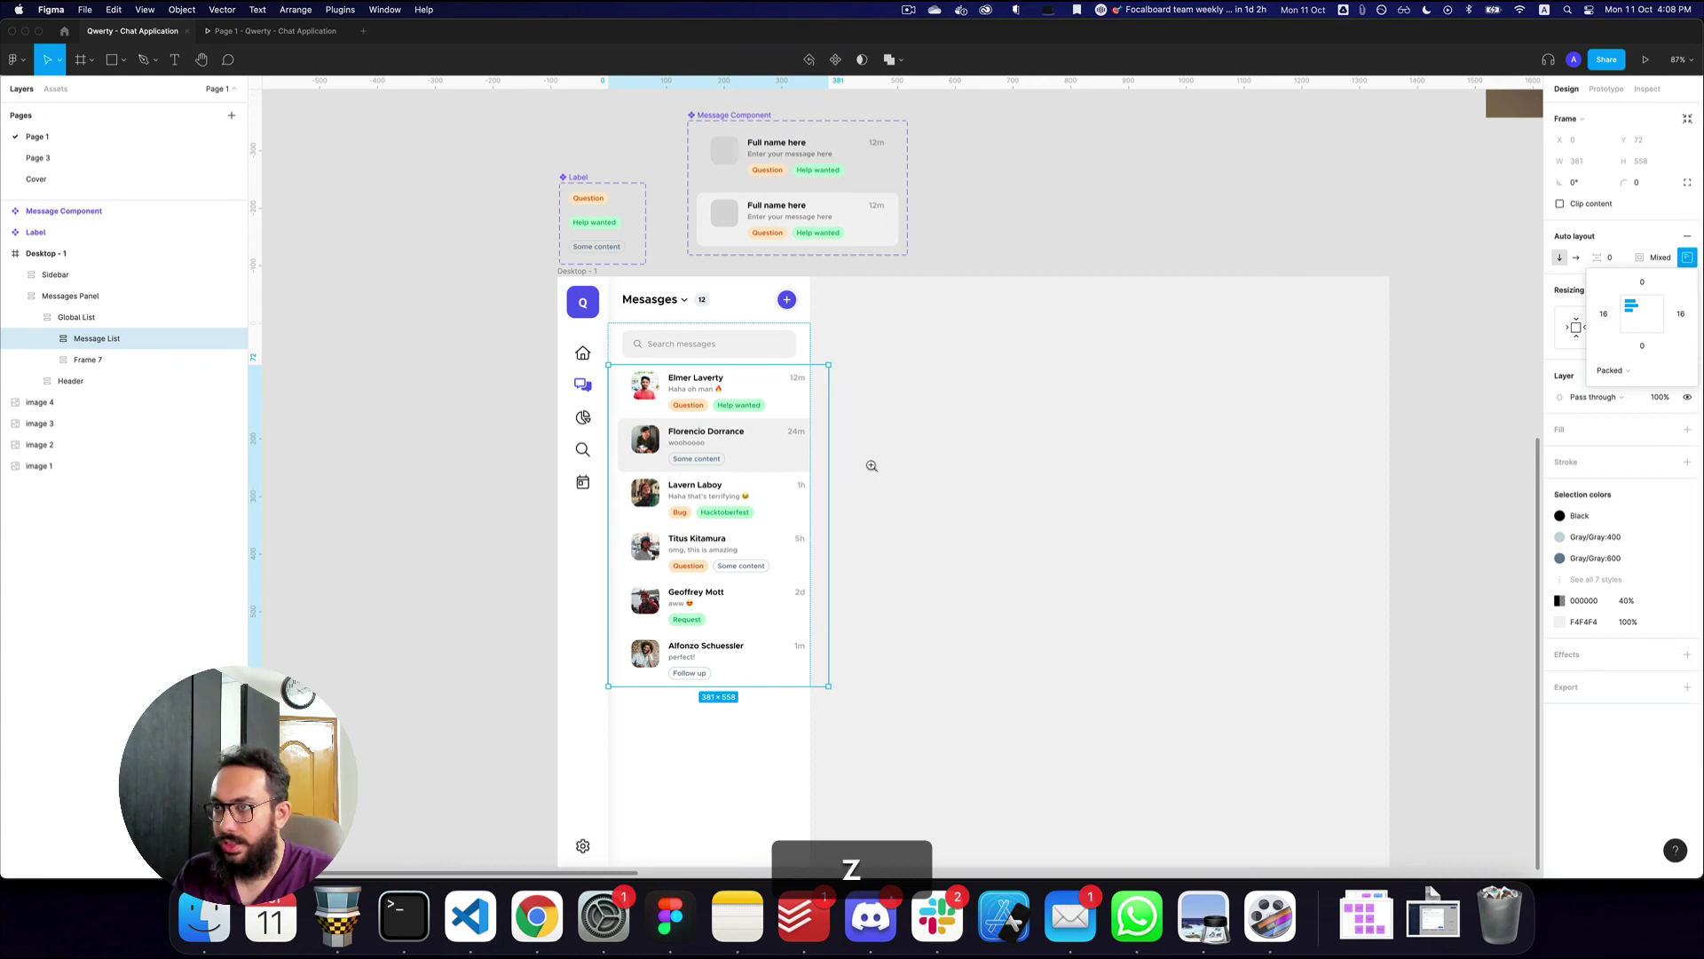
click(870, 465)
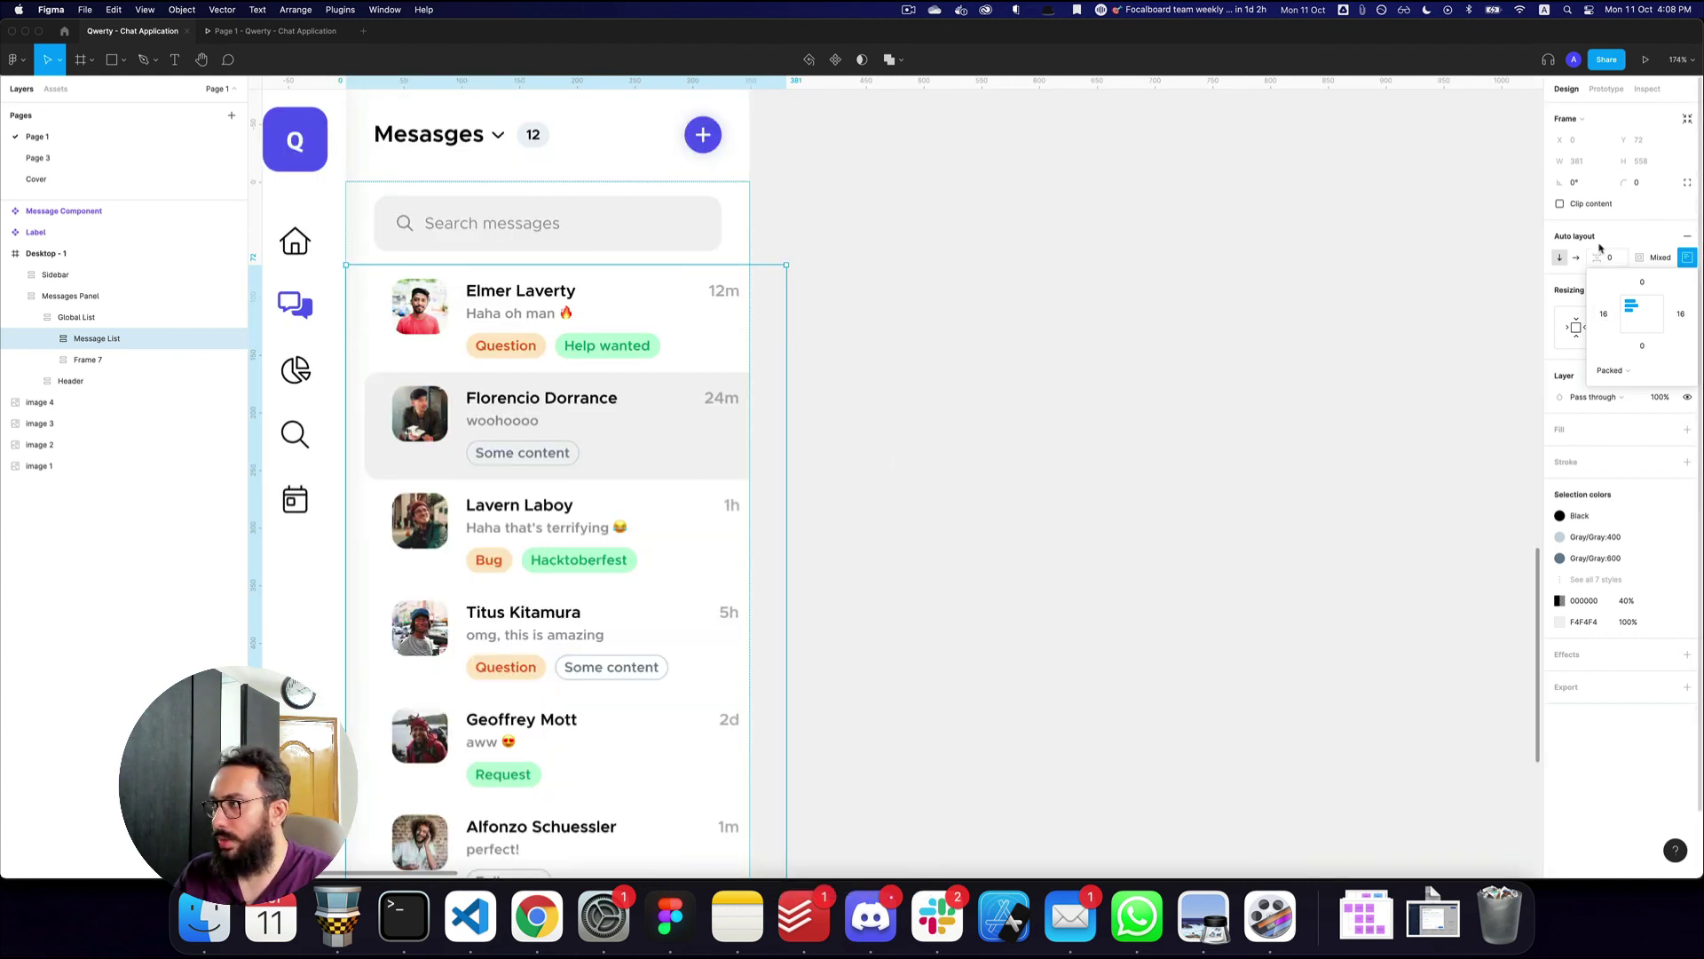
click(1605, 254)
click(1595, 326)
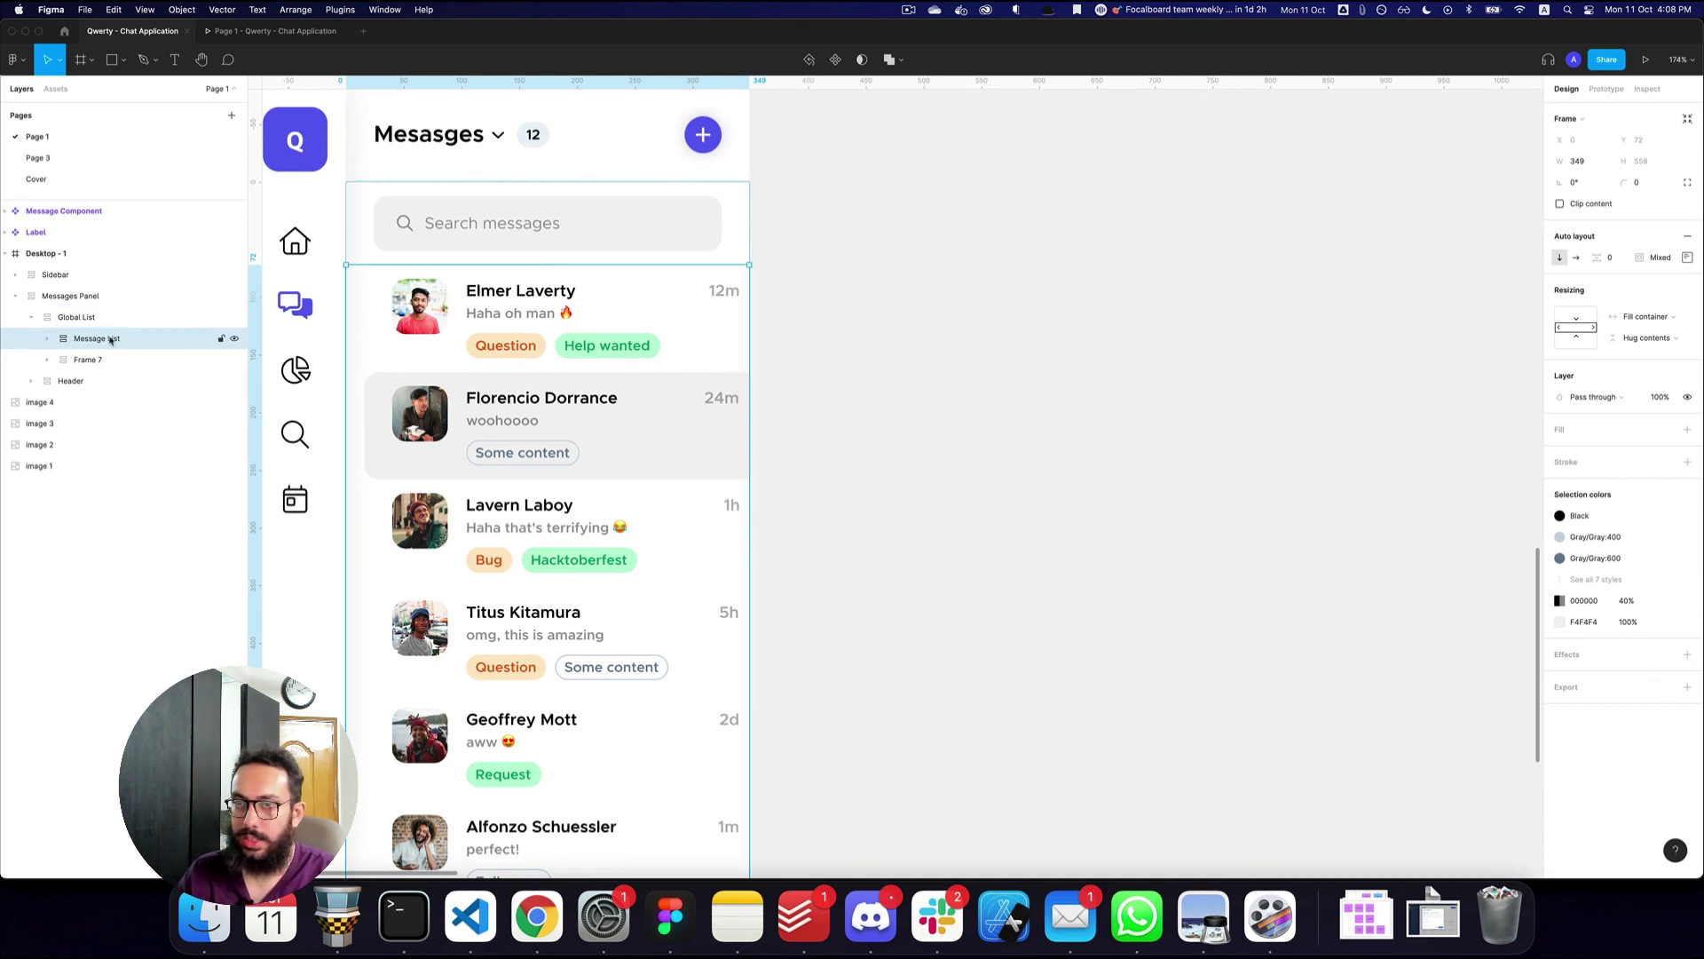
key(Return)
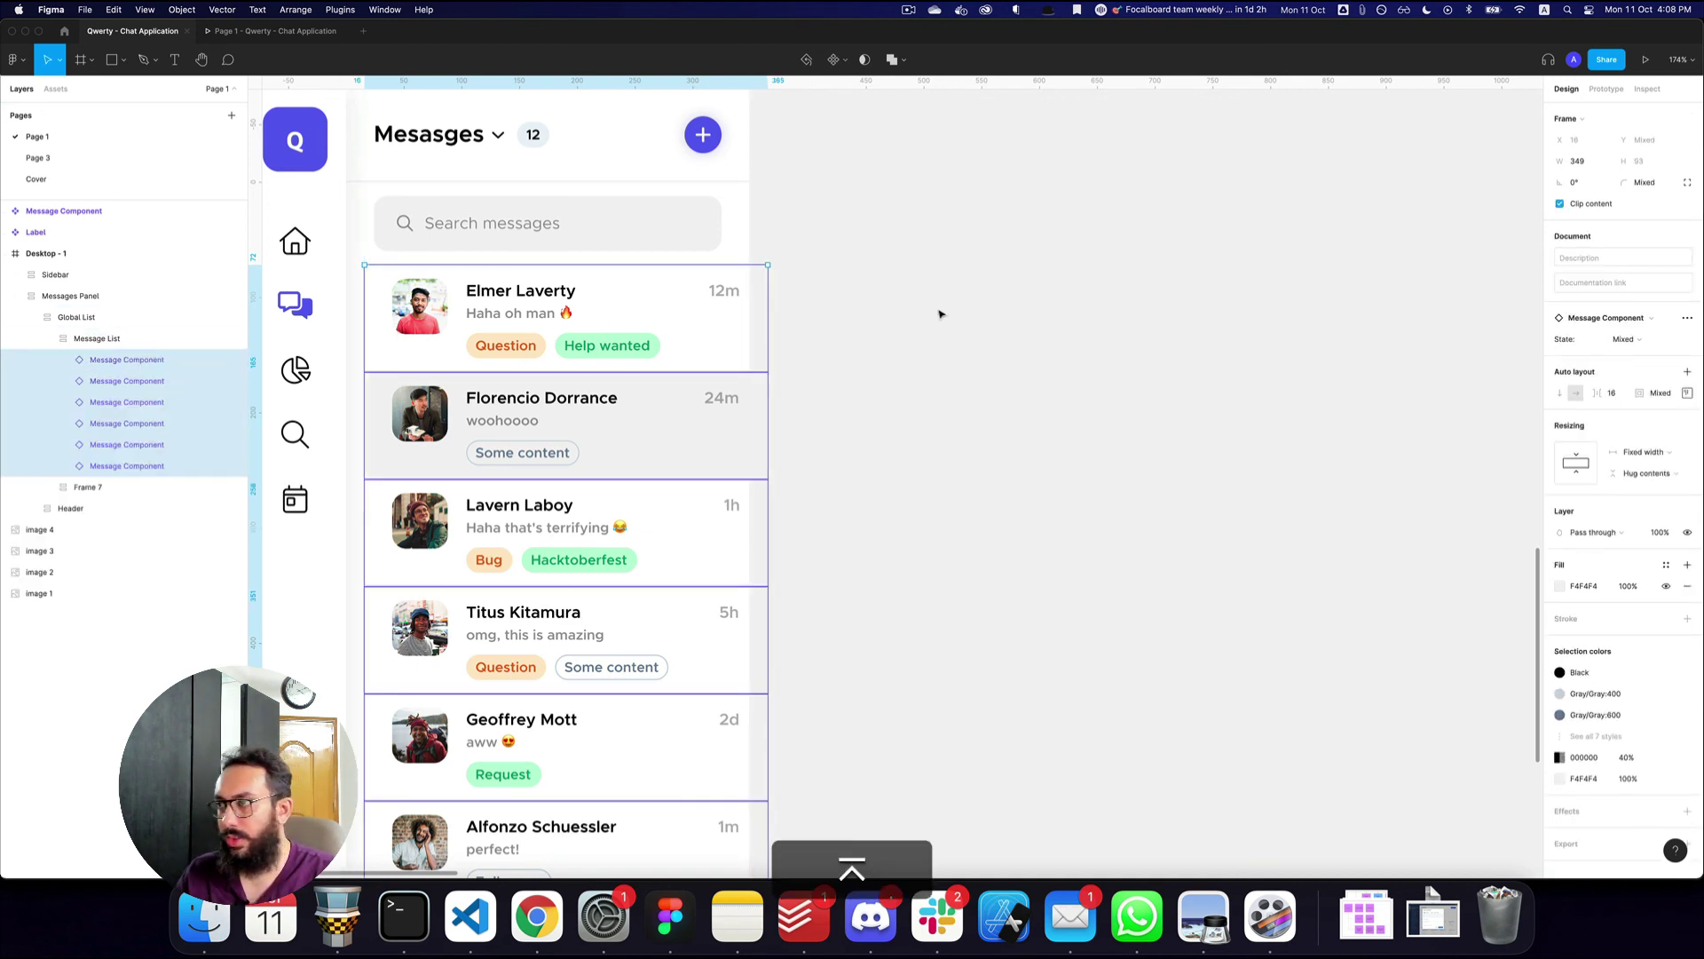
click(1595, 457)
- In the Default variant, make the name-and-message block and its name-and-time row fill the container width, and check the message rows
scroll(1079, 307, down, 4)
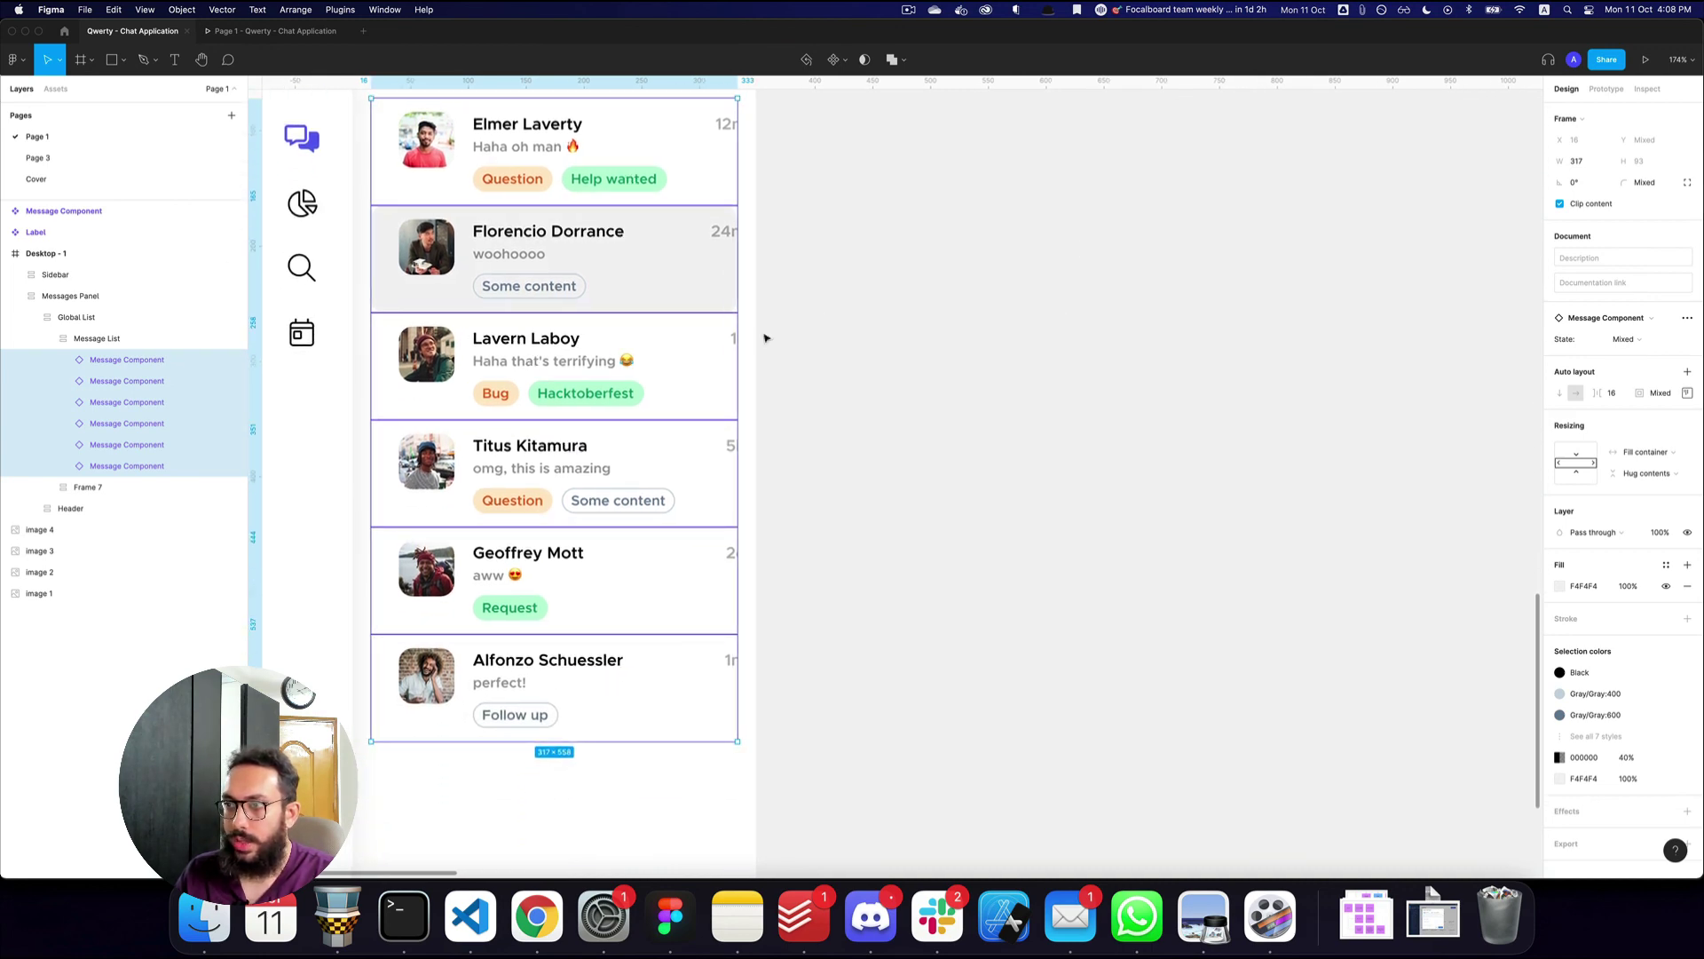
scroll(766, 337, up, 10)
click(702, 299)
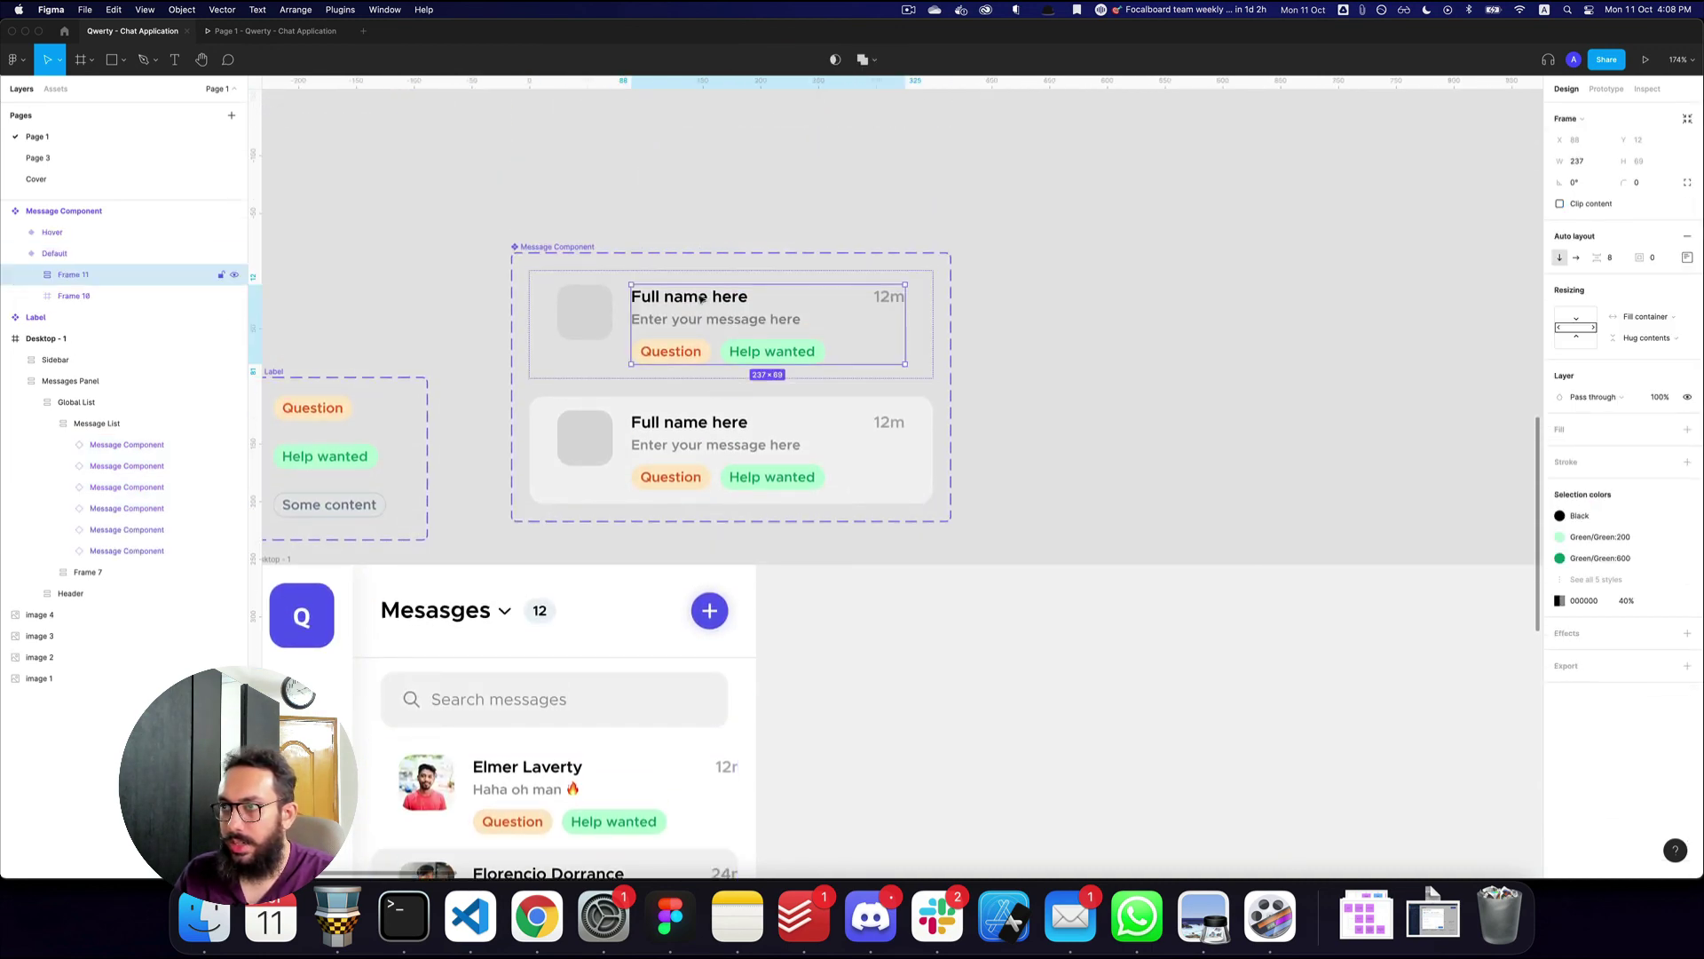
double_click(701, 299)
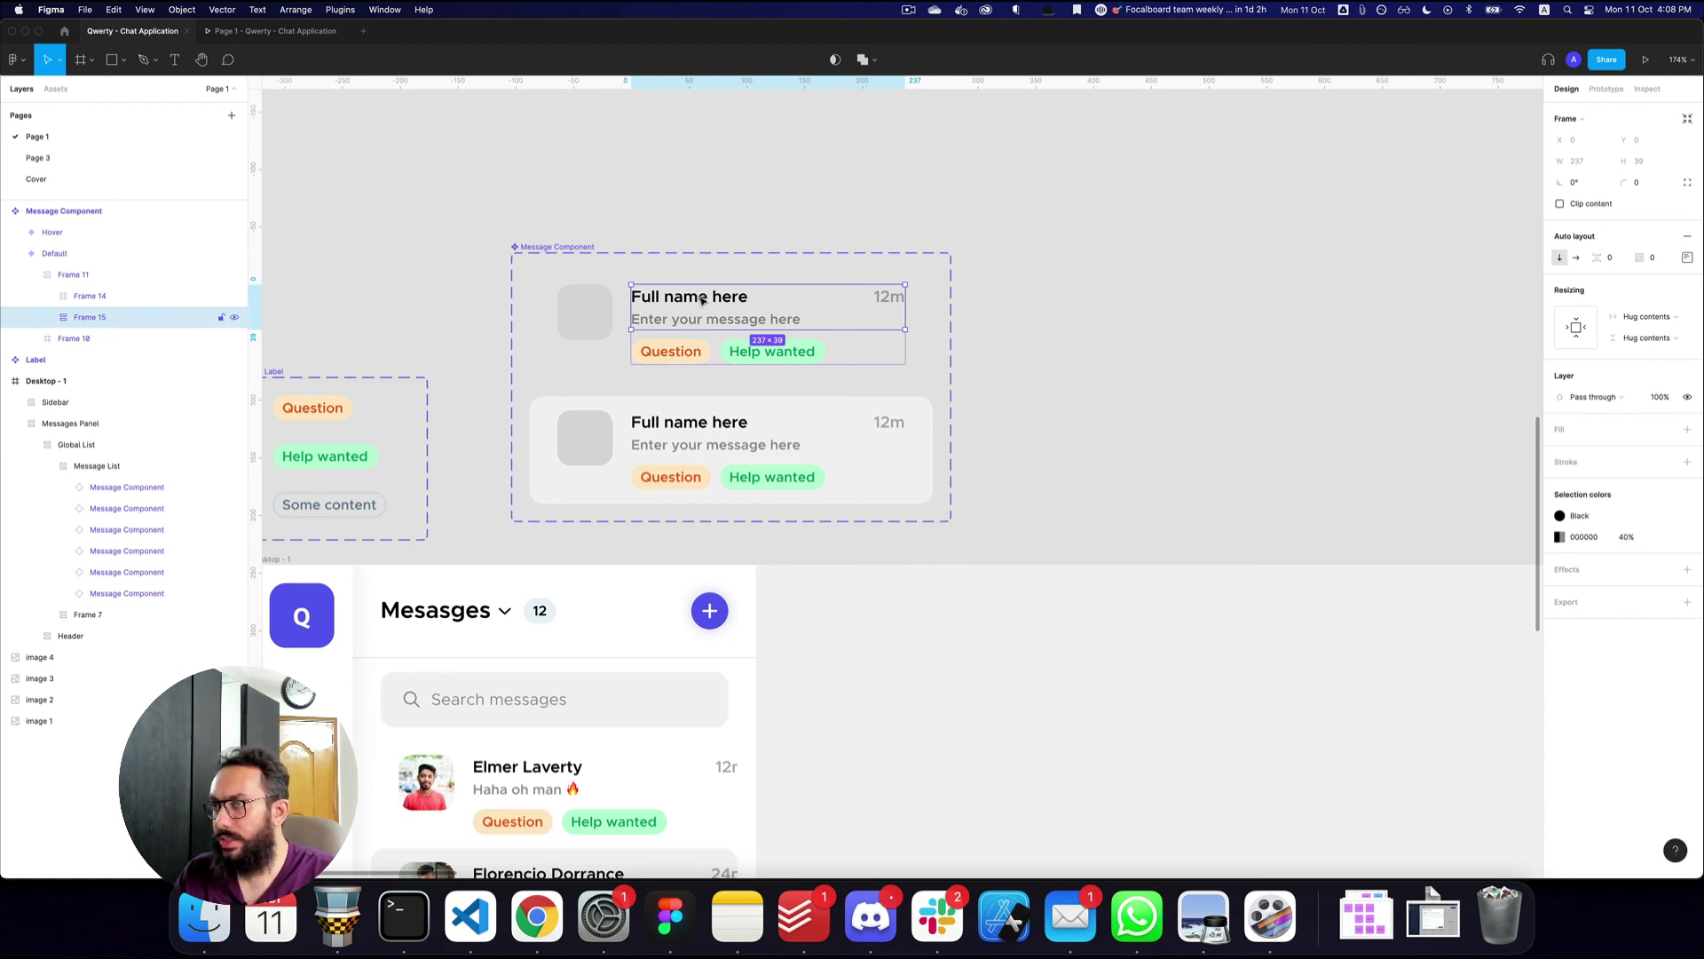
double_click(701, 299)
key(shift+Return)
key(shift+Return)
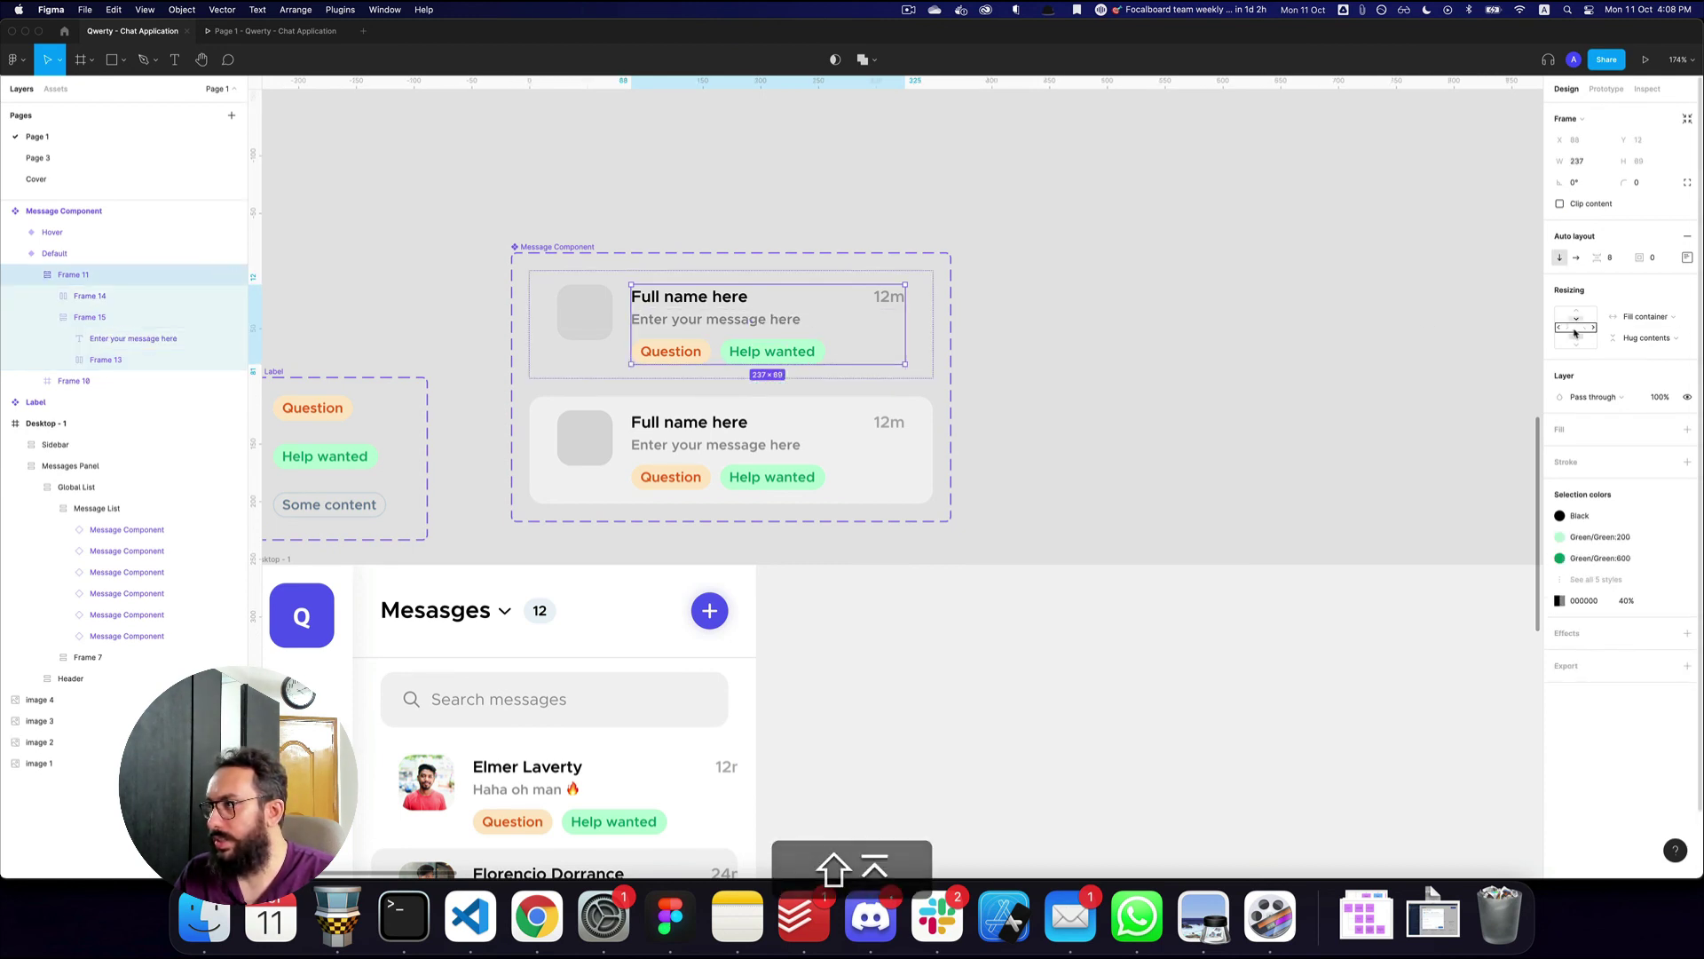
click(742, 305)
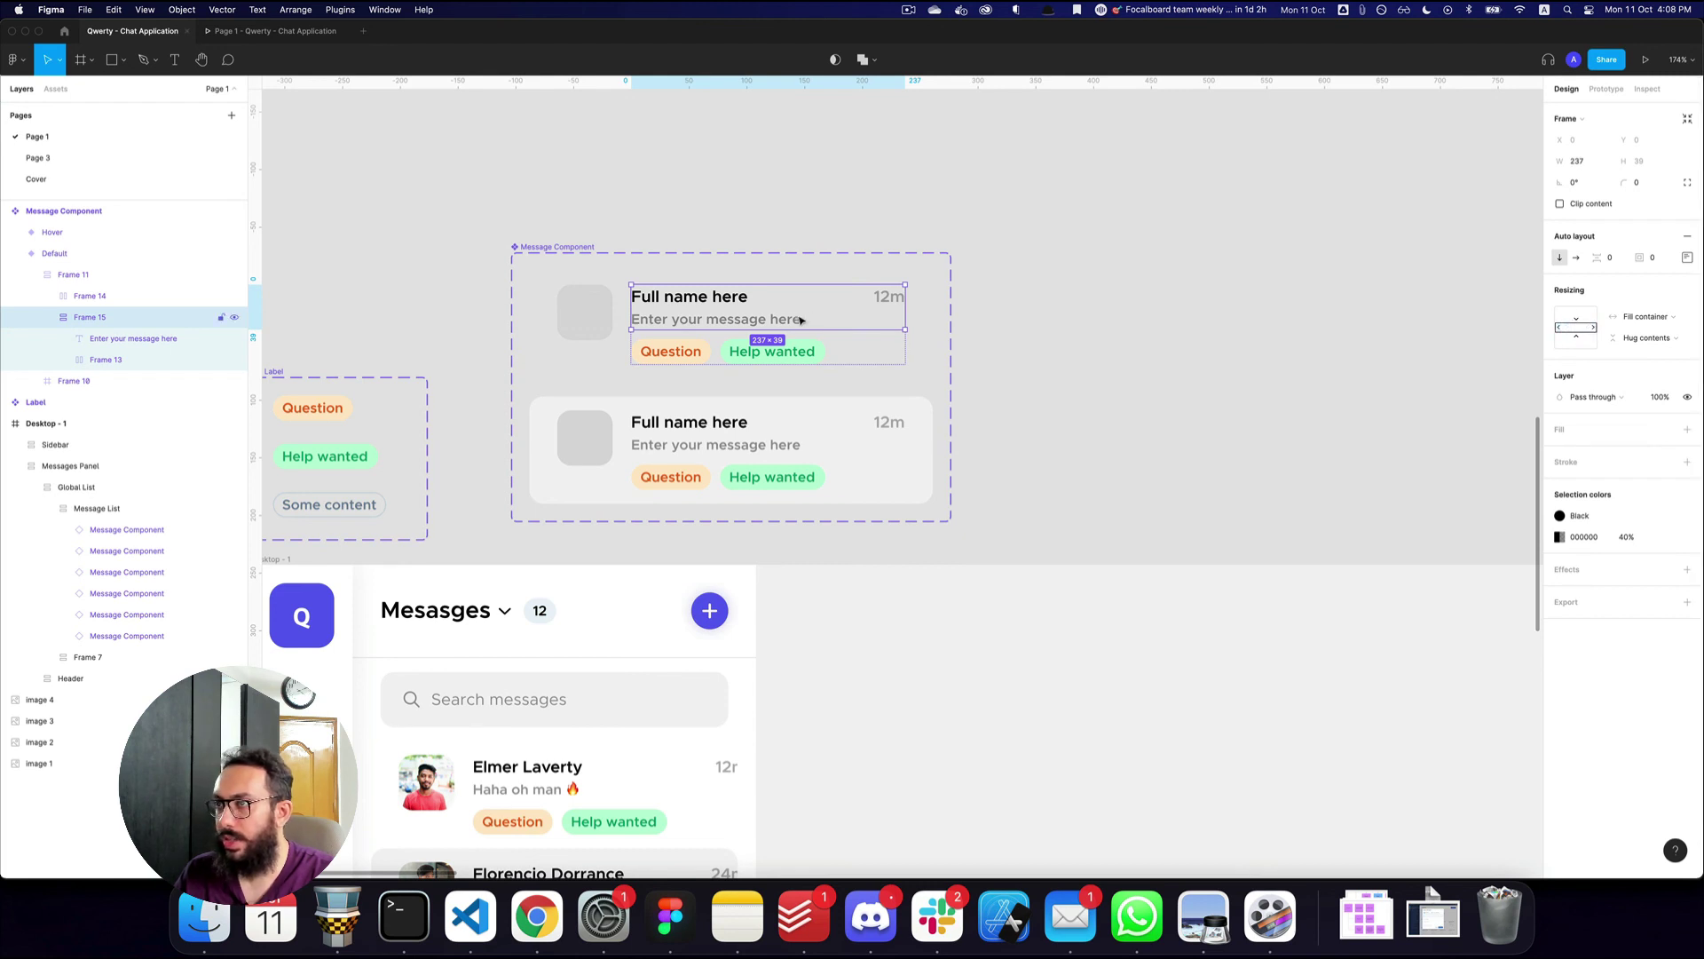
double_click(724, 304)
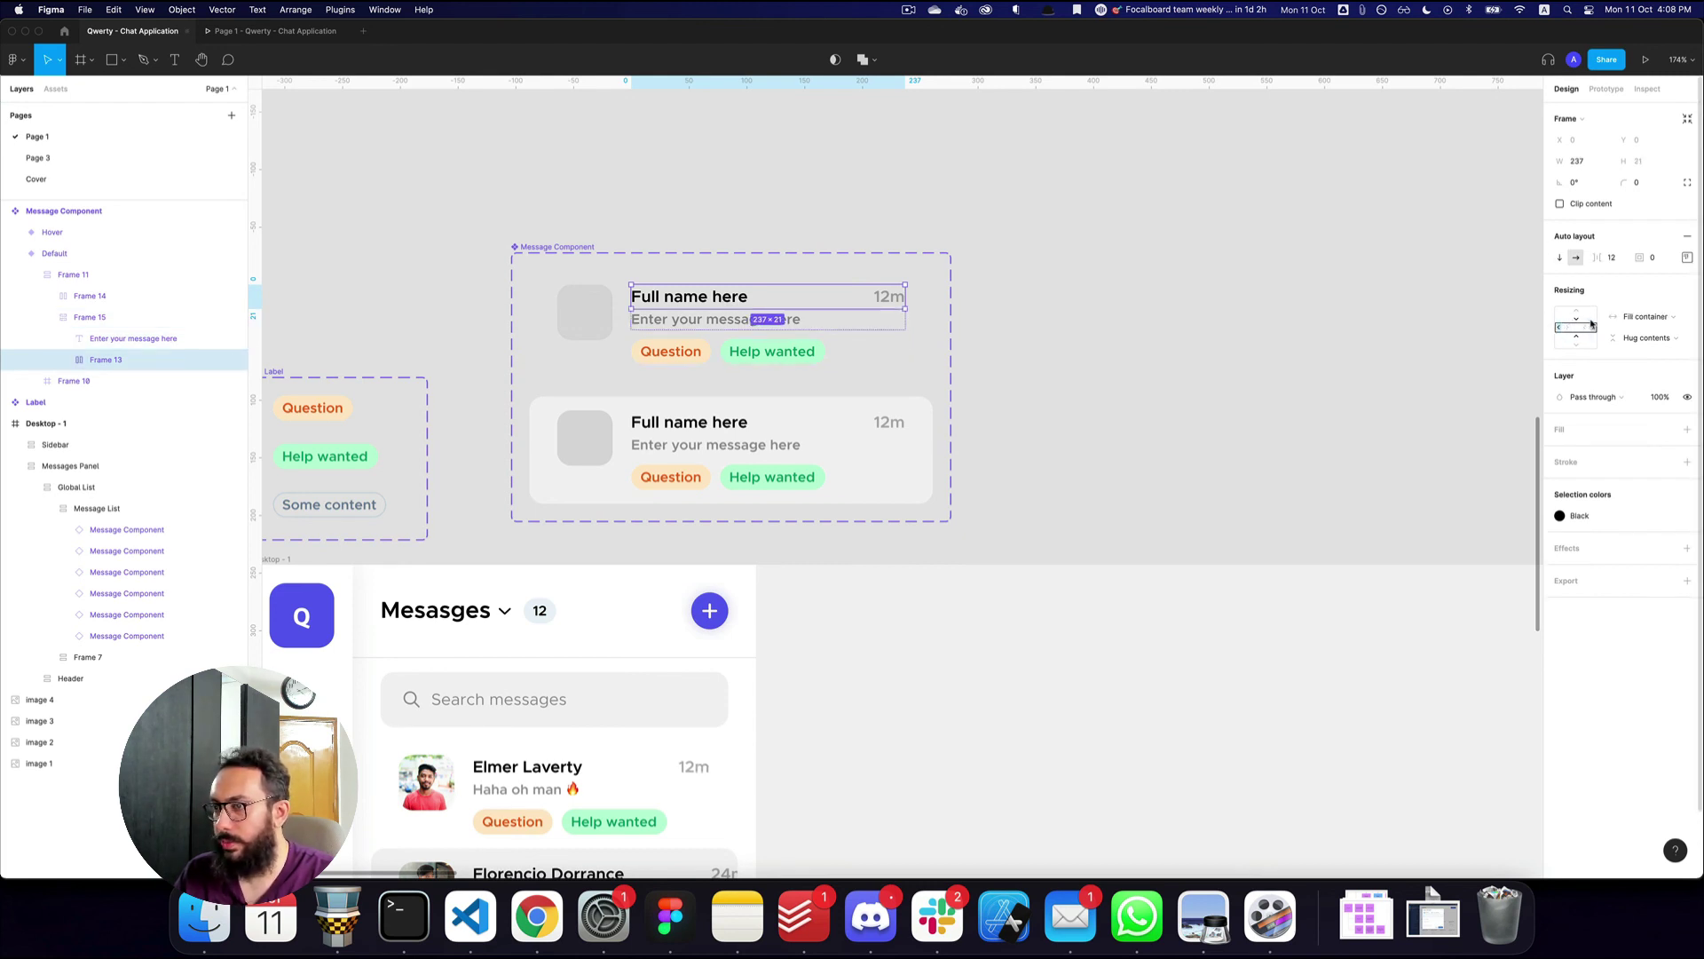
scroll(1225, 394, down, 5)
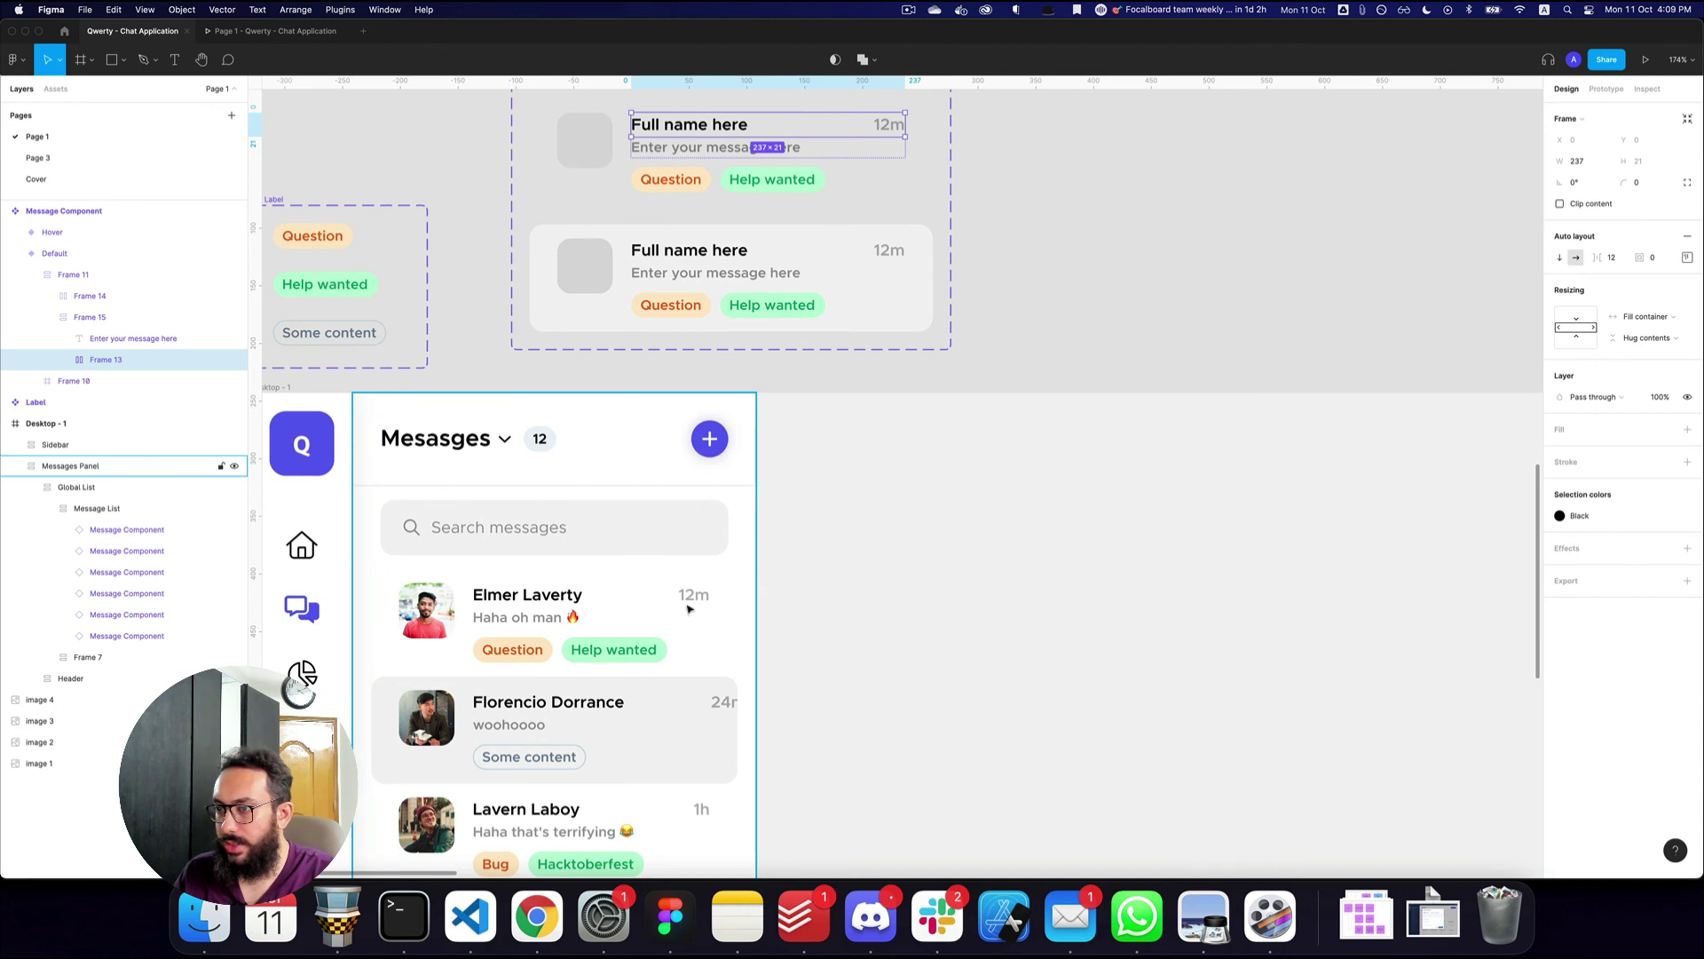
scroll(768, 551, down, 4)
scroll(772, 400, up, 6)
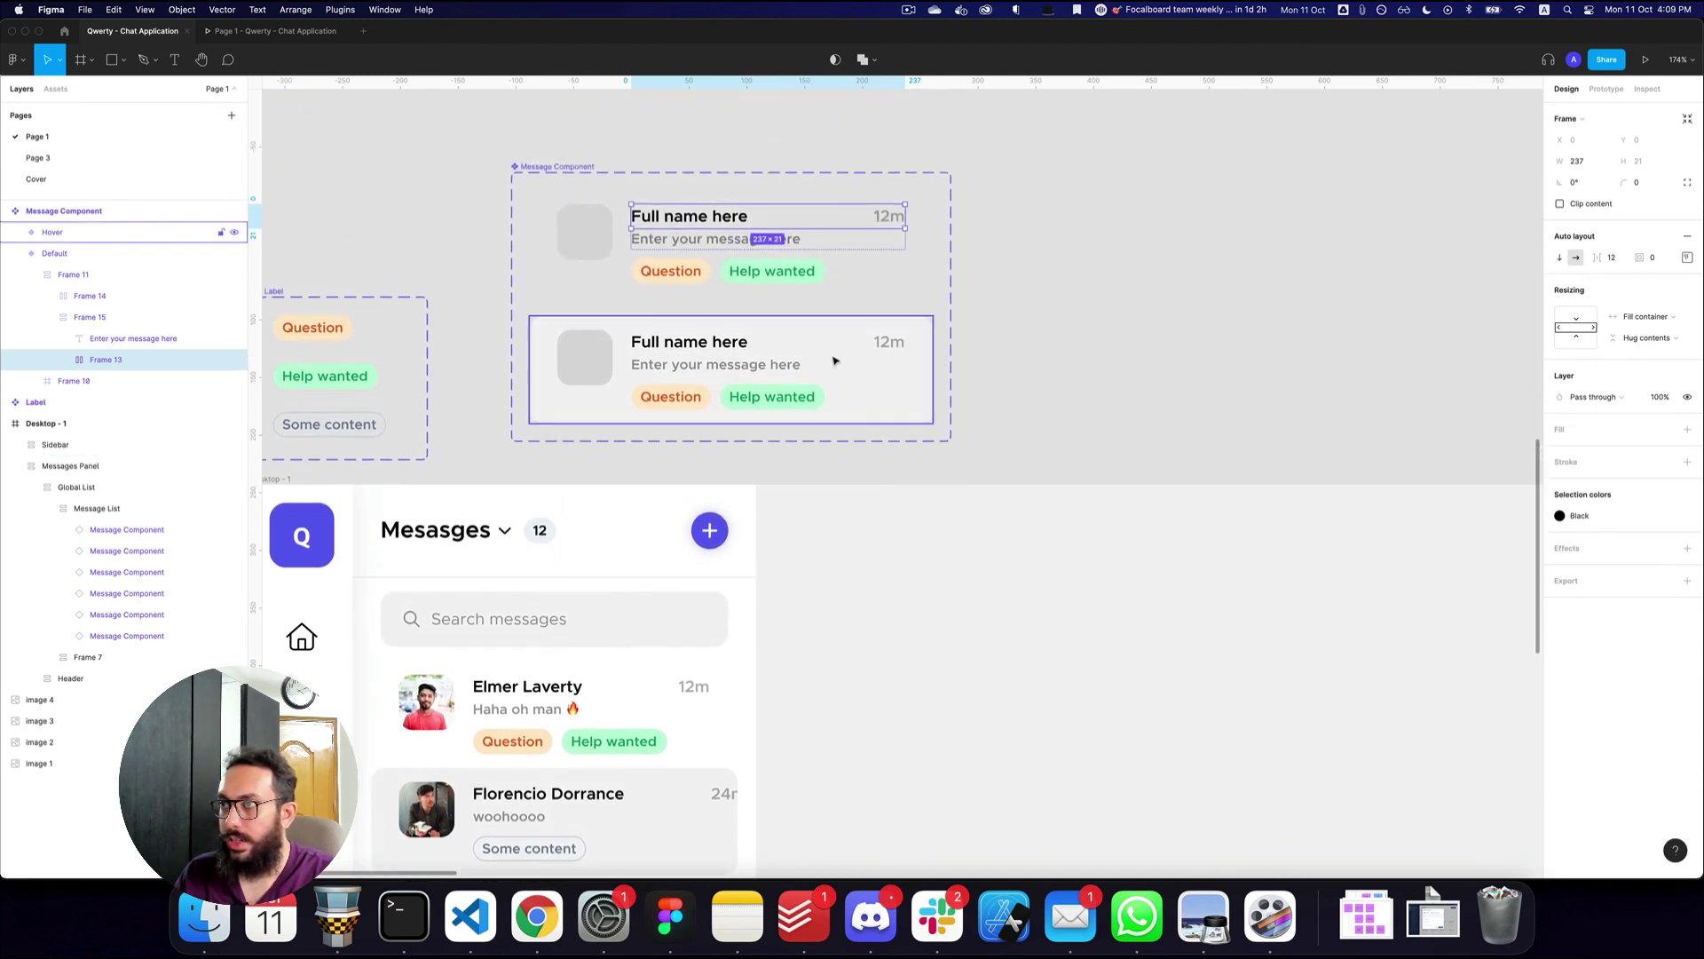
scroll(835, 360, down, 5)
- Measure the spacing beside the first message row's content and set the Default variant's right padding to 8
click(671, 487)
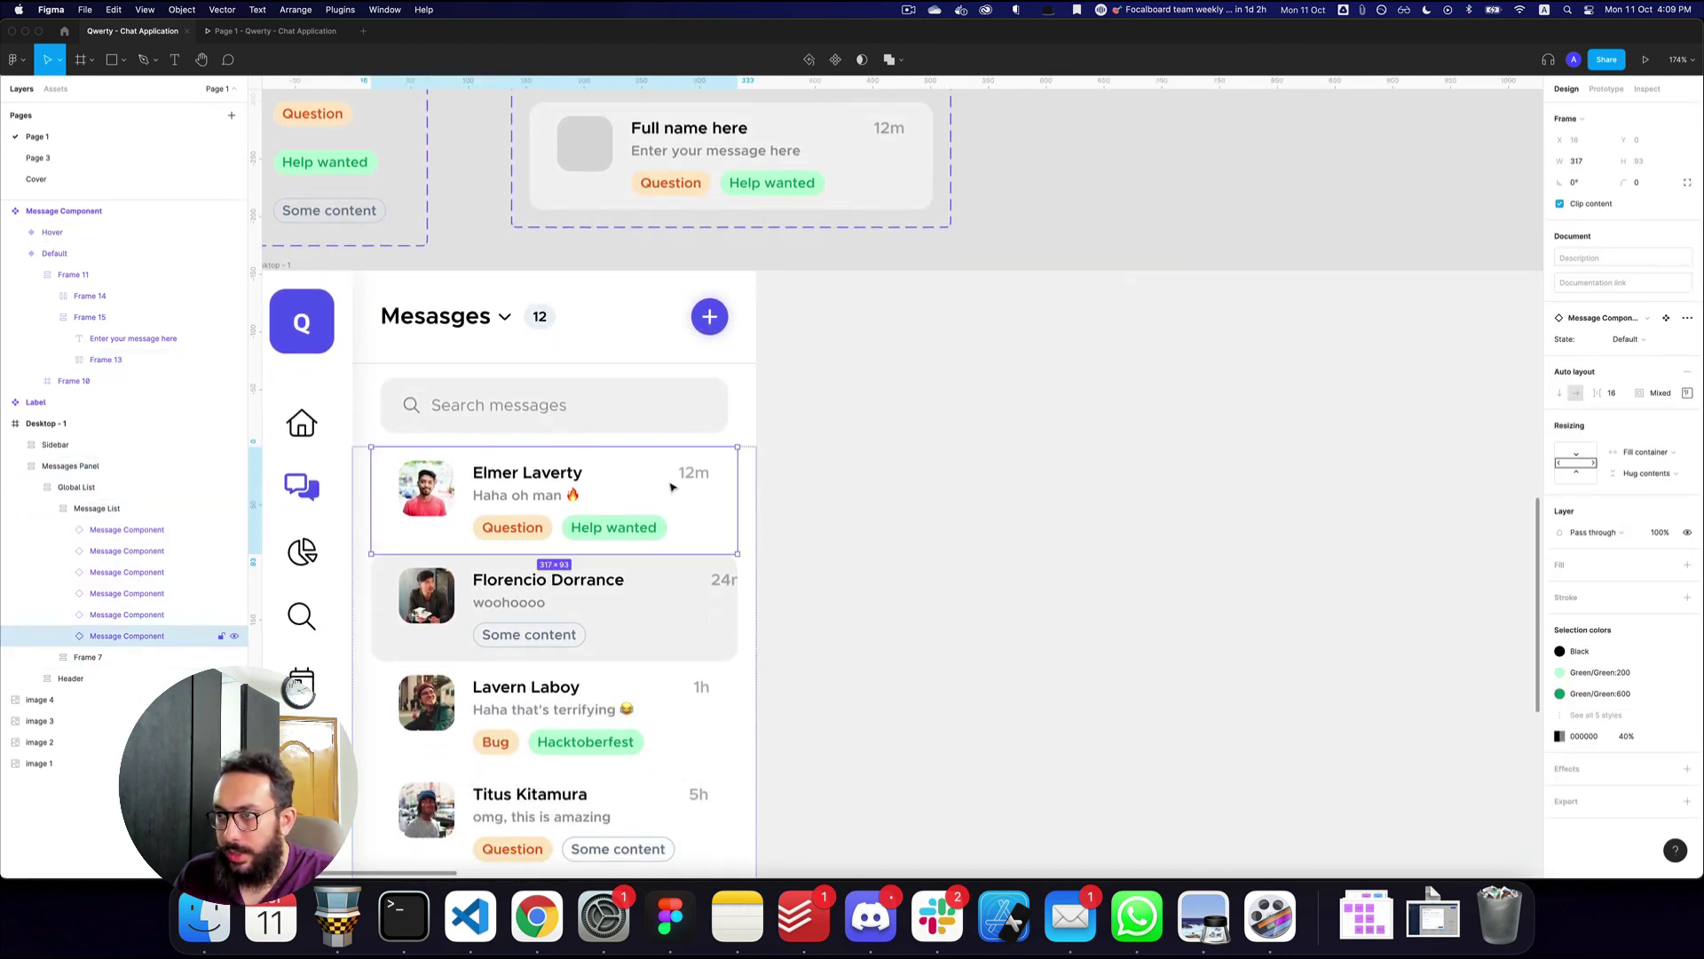
double_click(703, 477)
key(alt)
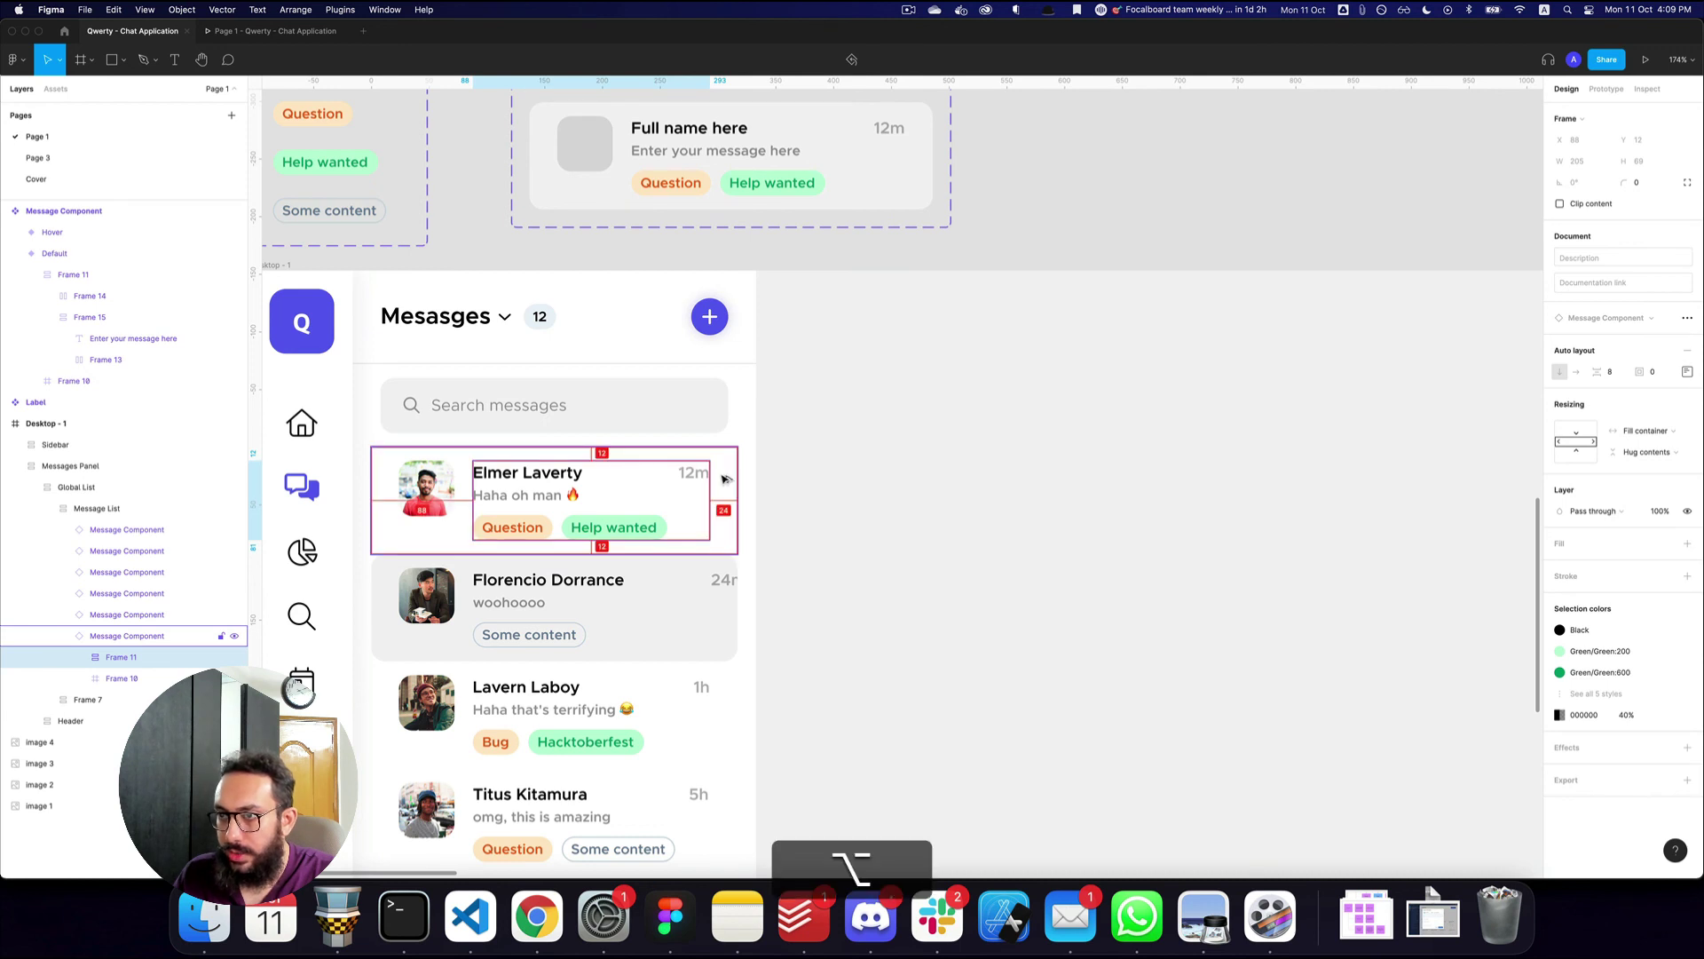
scroll(737, 479, up, 5)
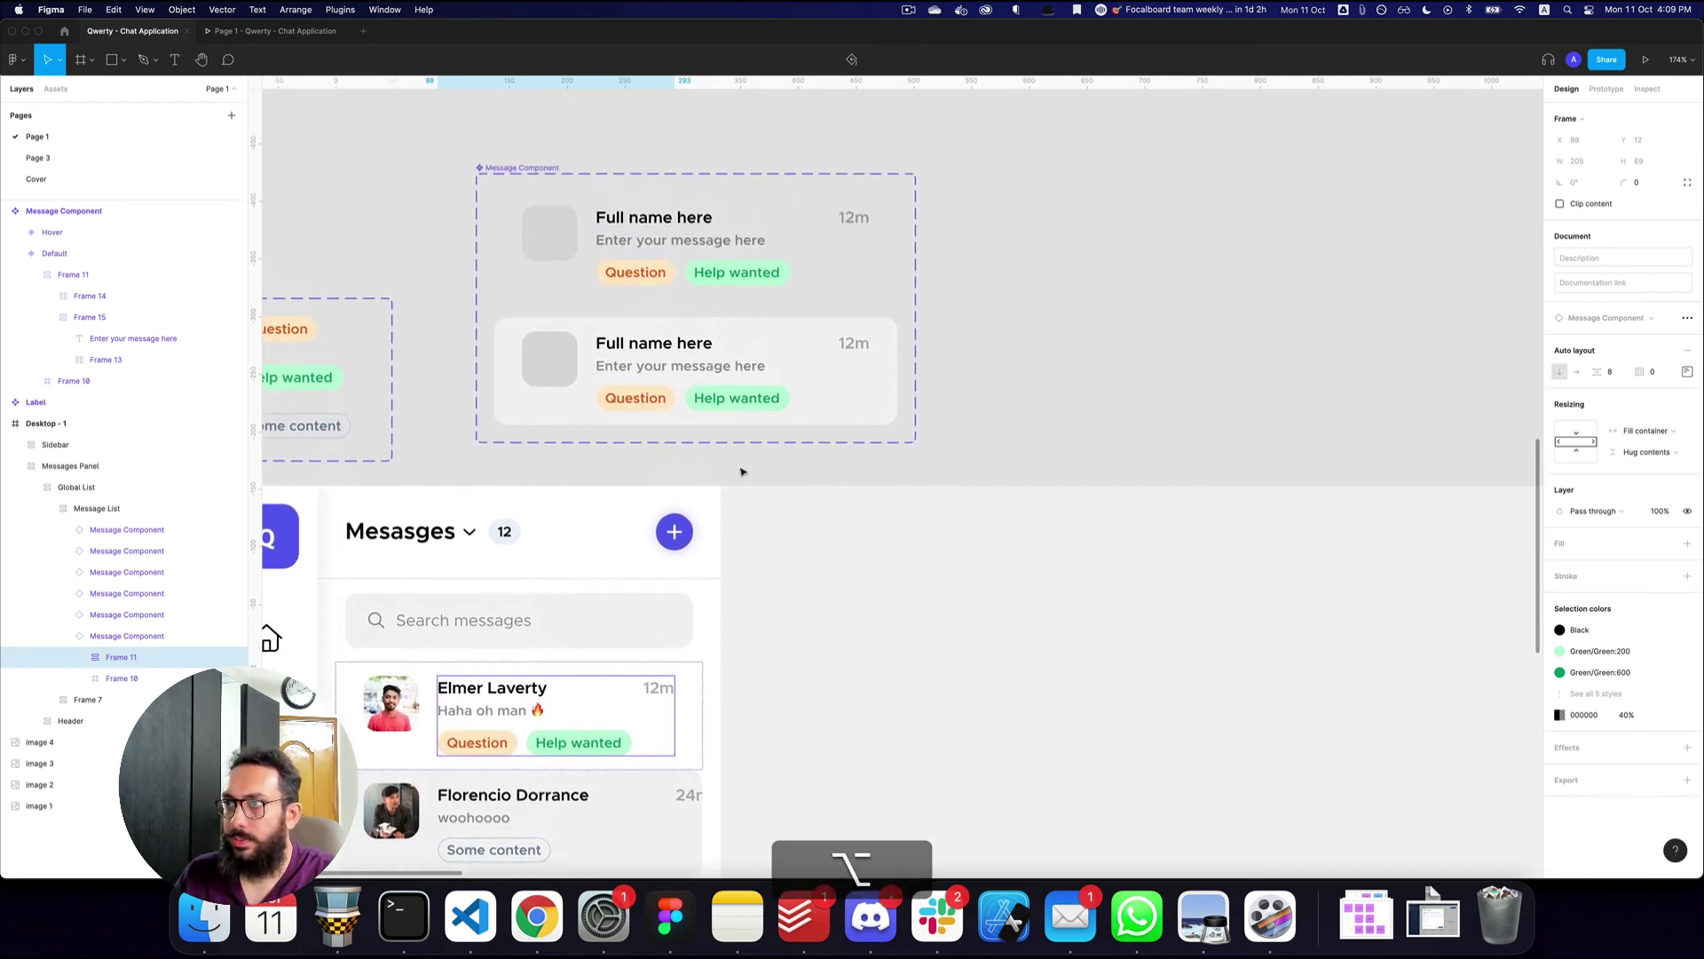
click(831, 255)
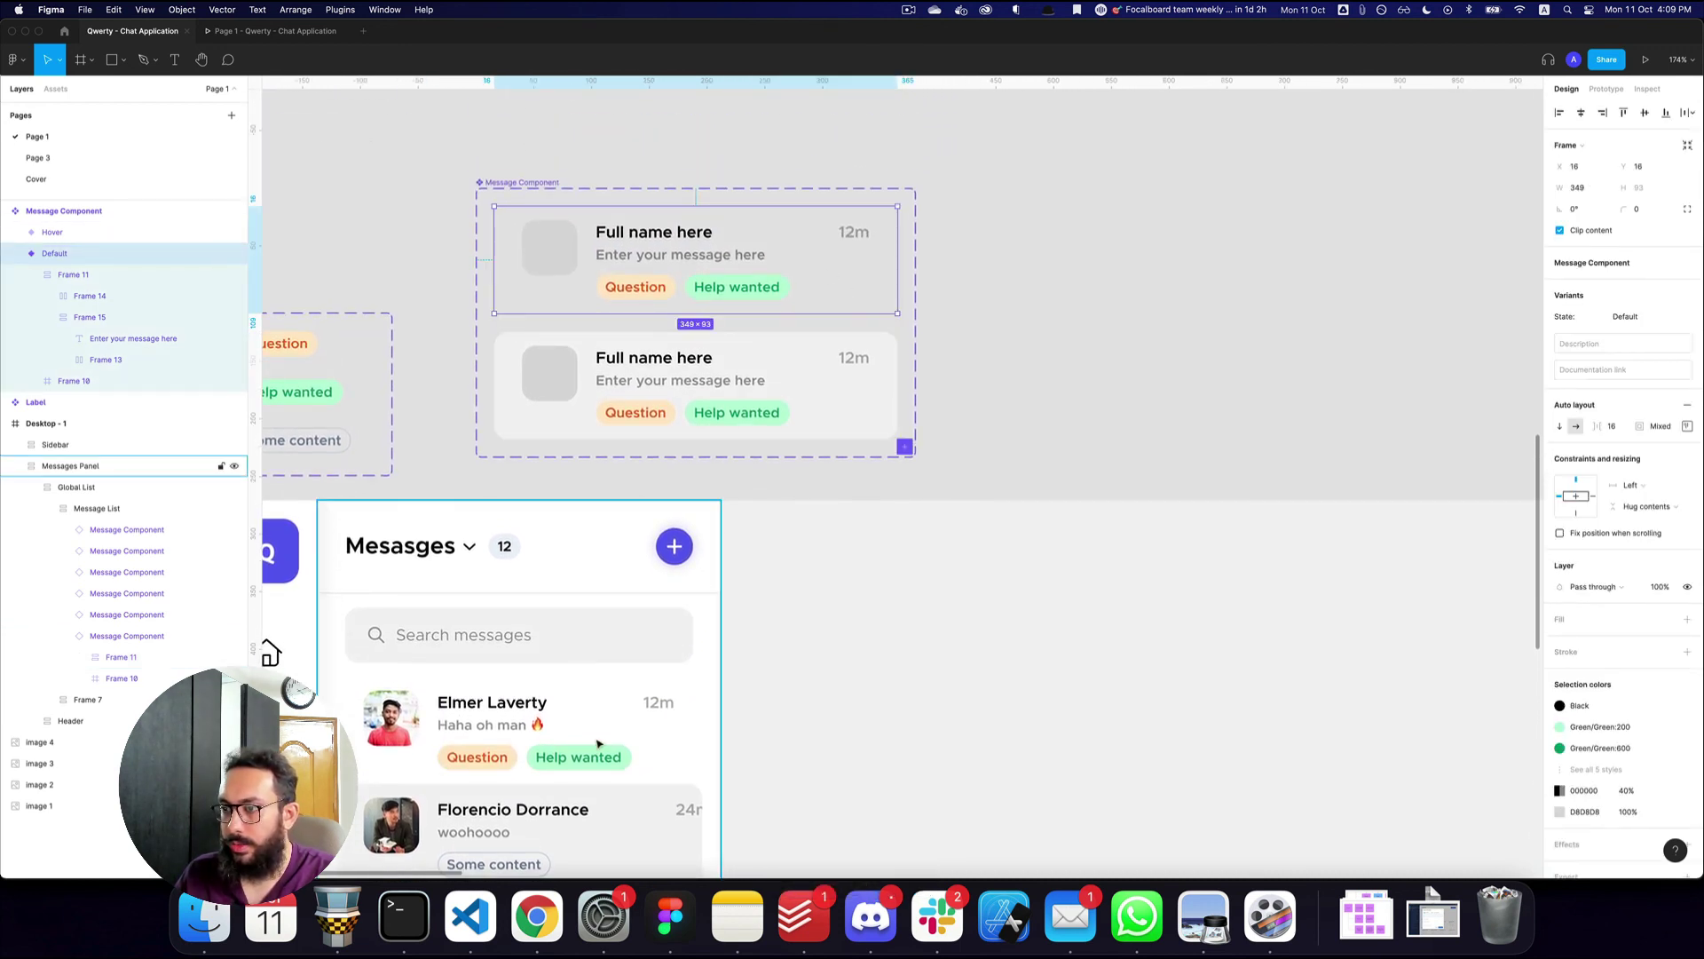
scroll(923, 444, down, 3)
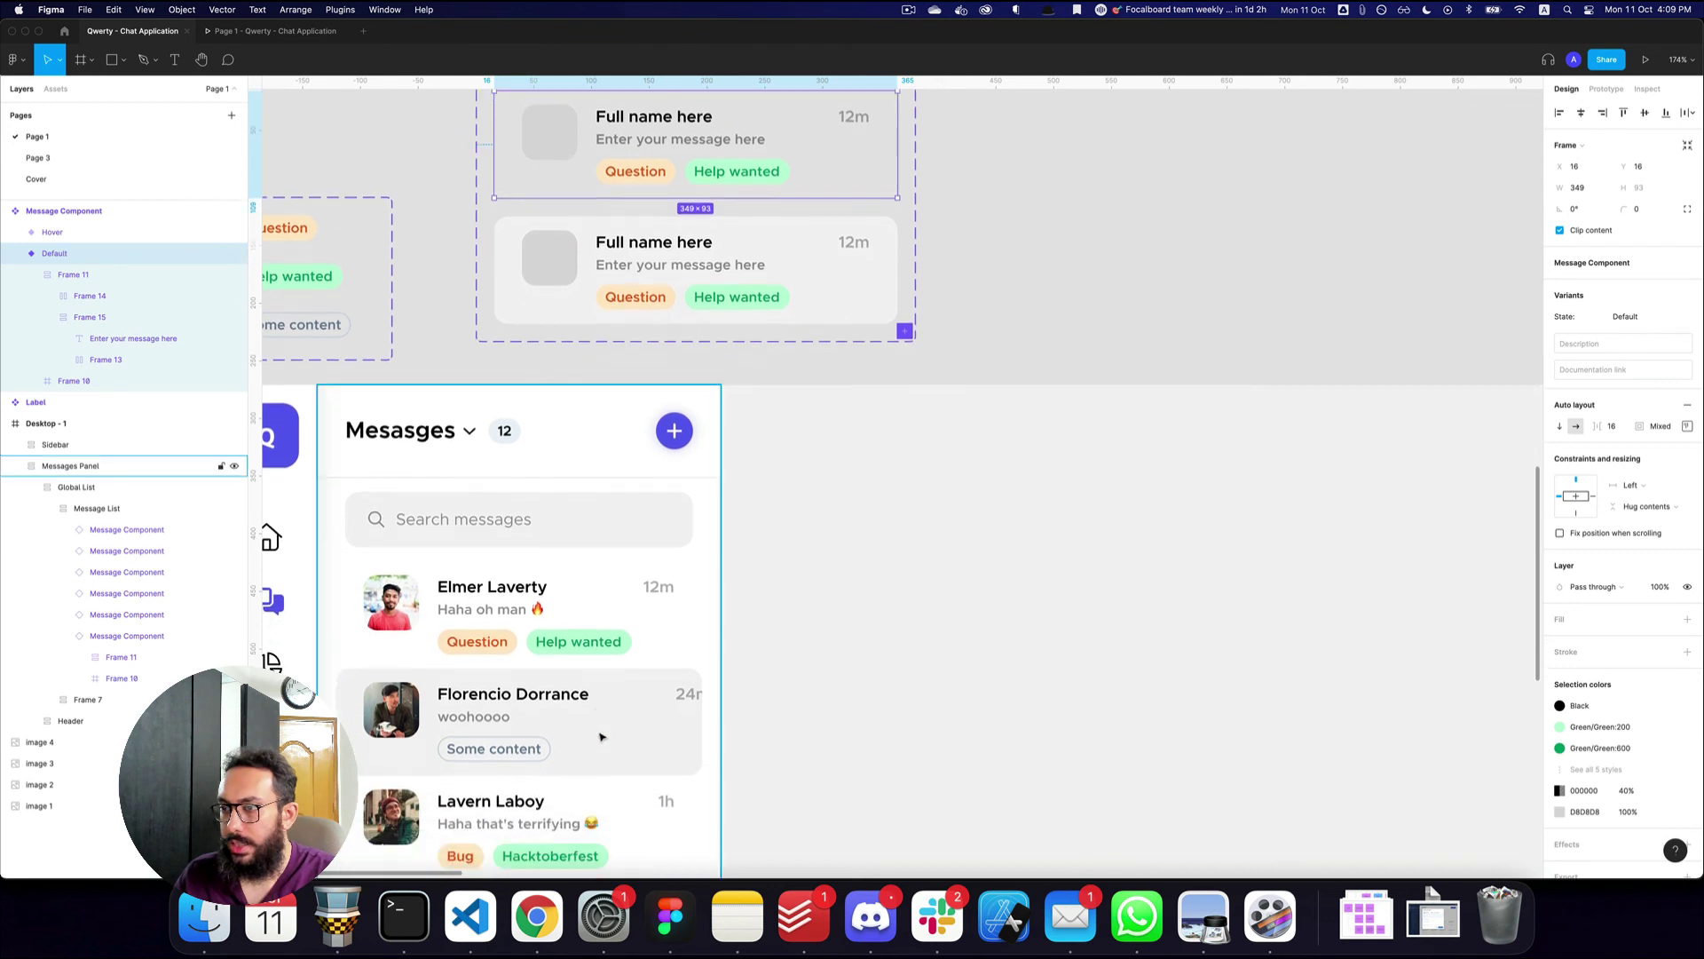
click(1687, 427)
text(8)
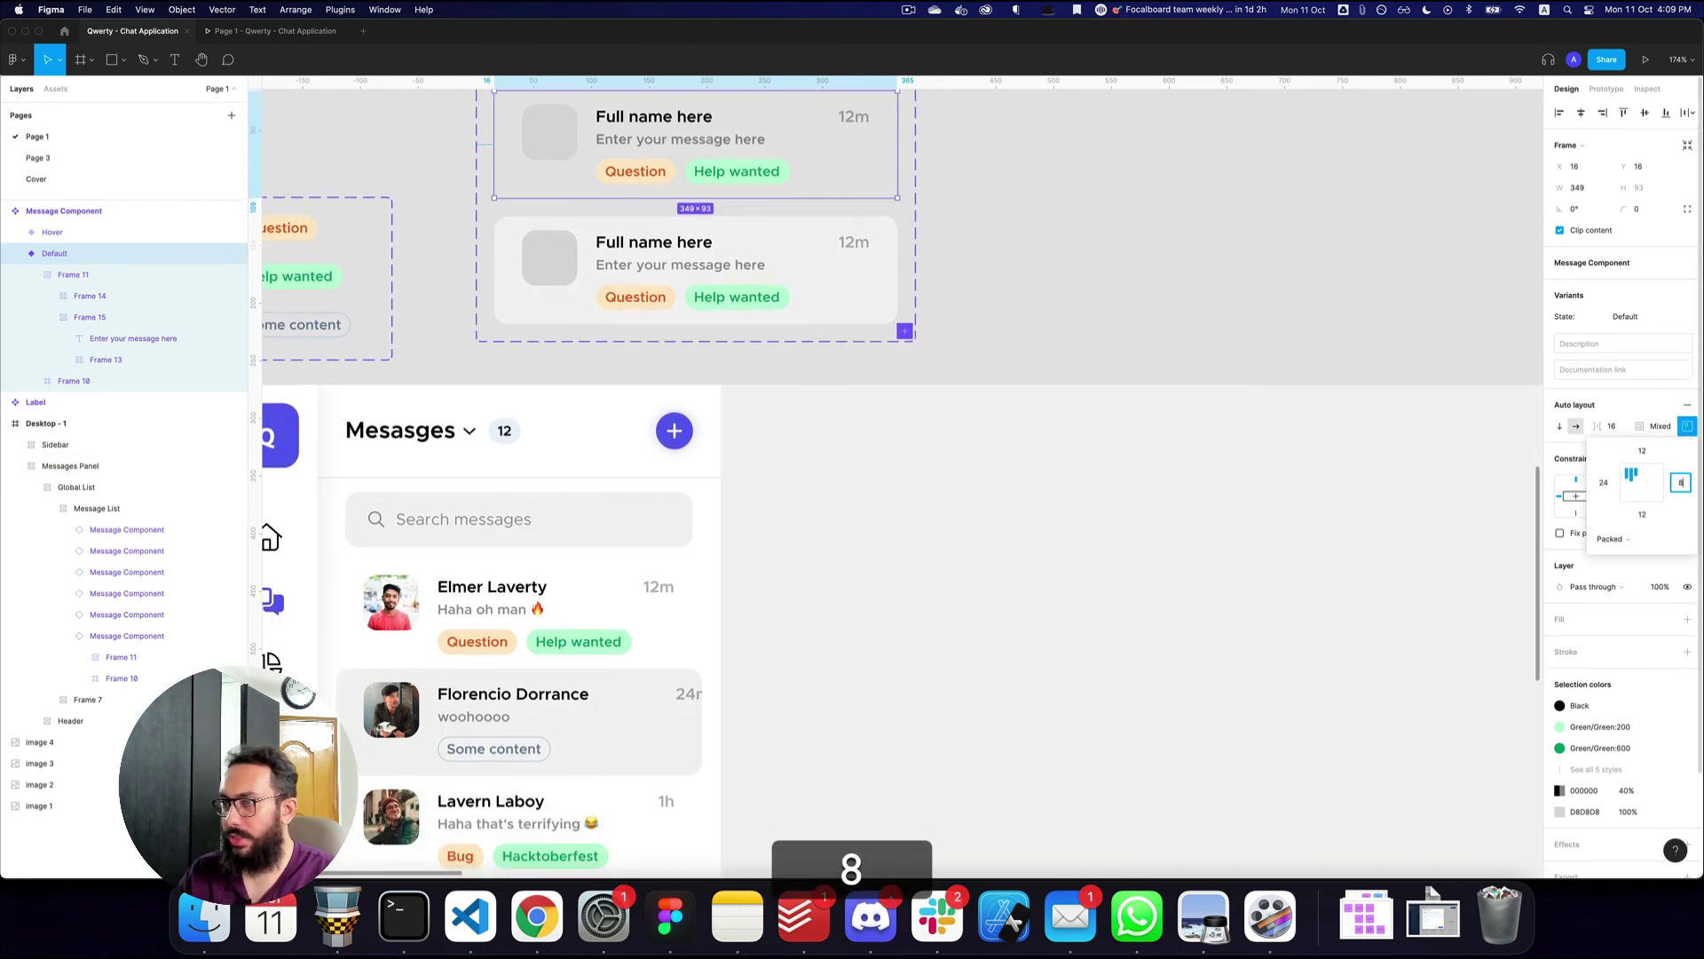
key(Return)
scroll(1141, 514, down, 3)
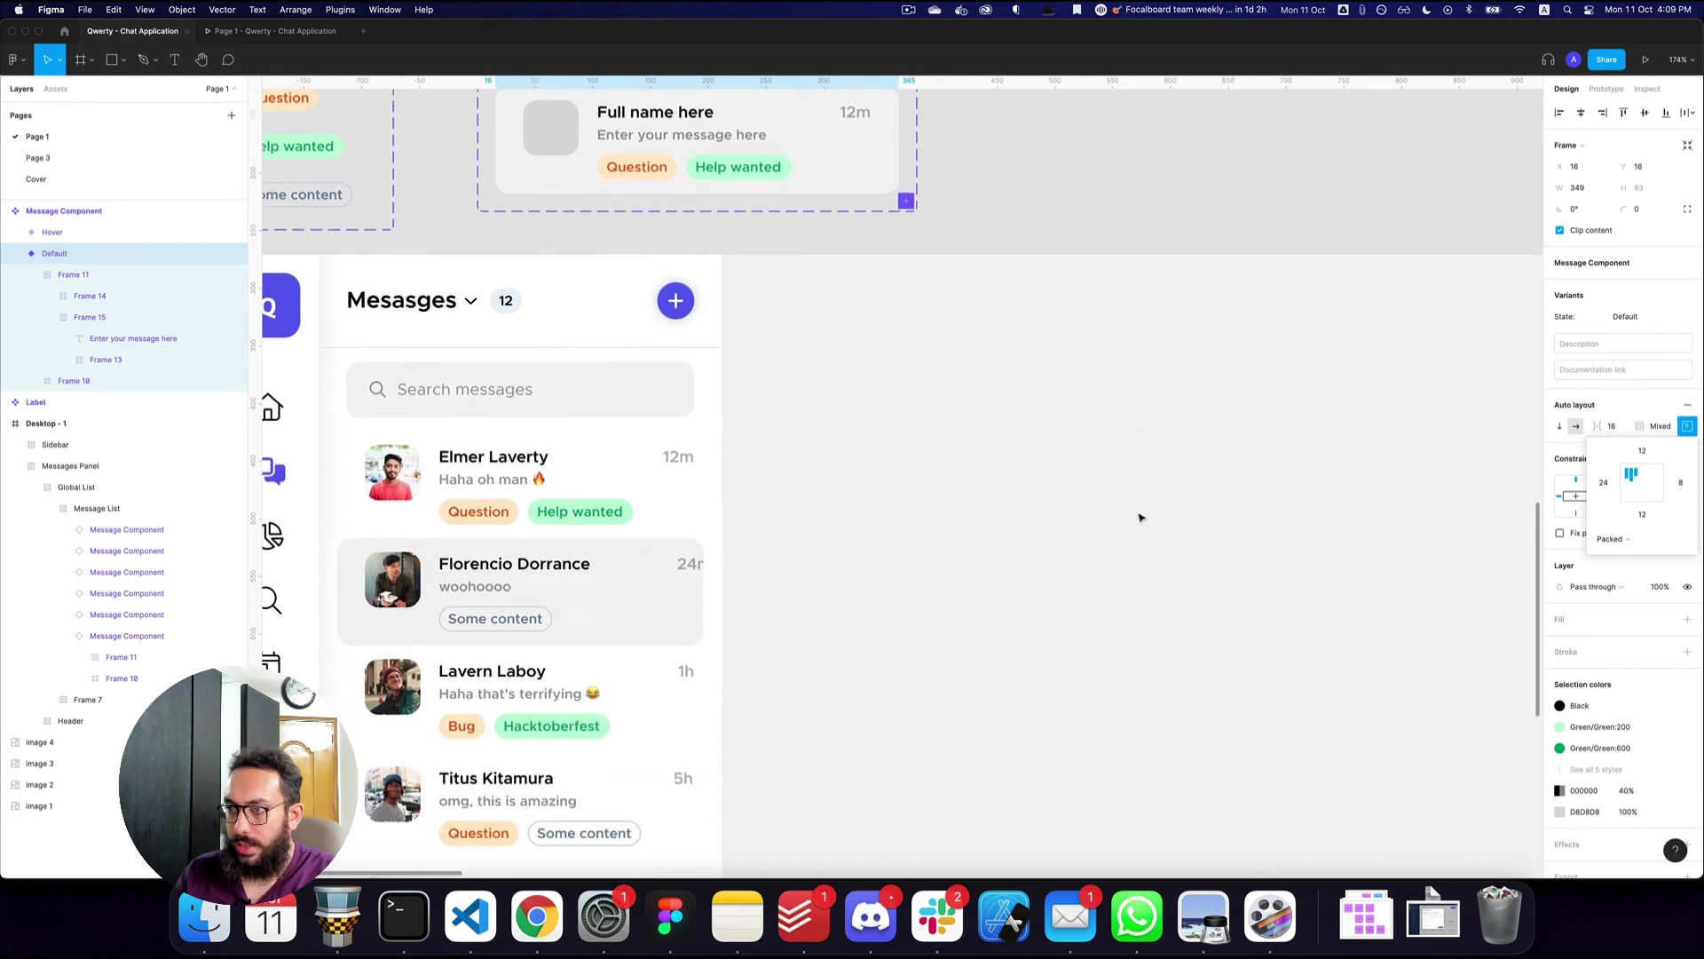
- Set the Hover variant's right padding to 8, matching the Default variant
click(658, 579)
click(657, 579)
scroll(819, 286, up, 3)
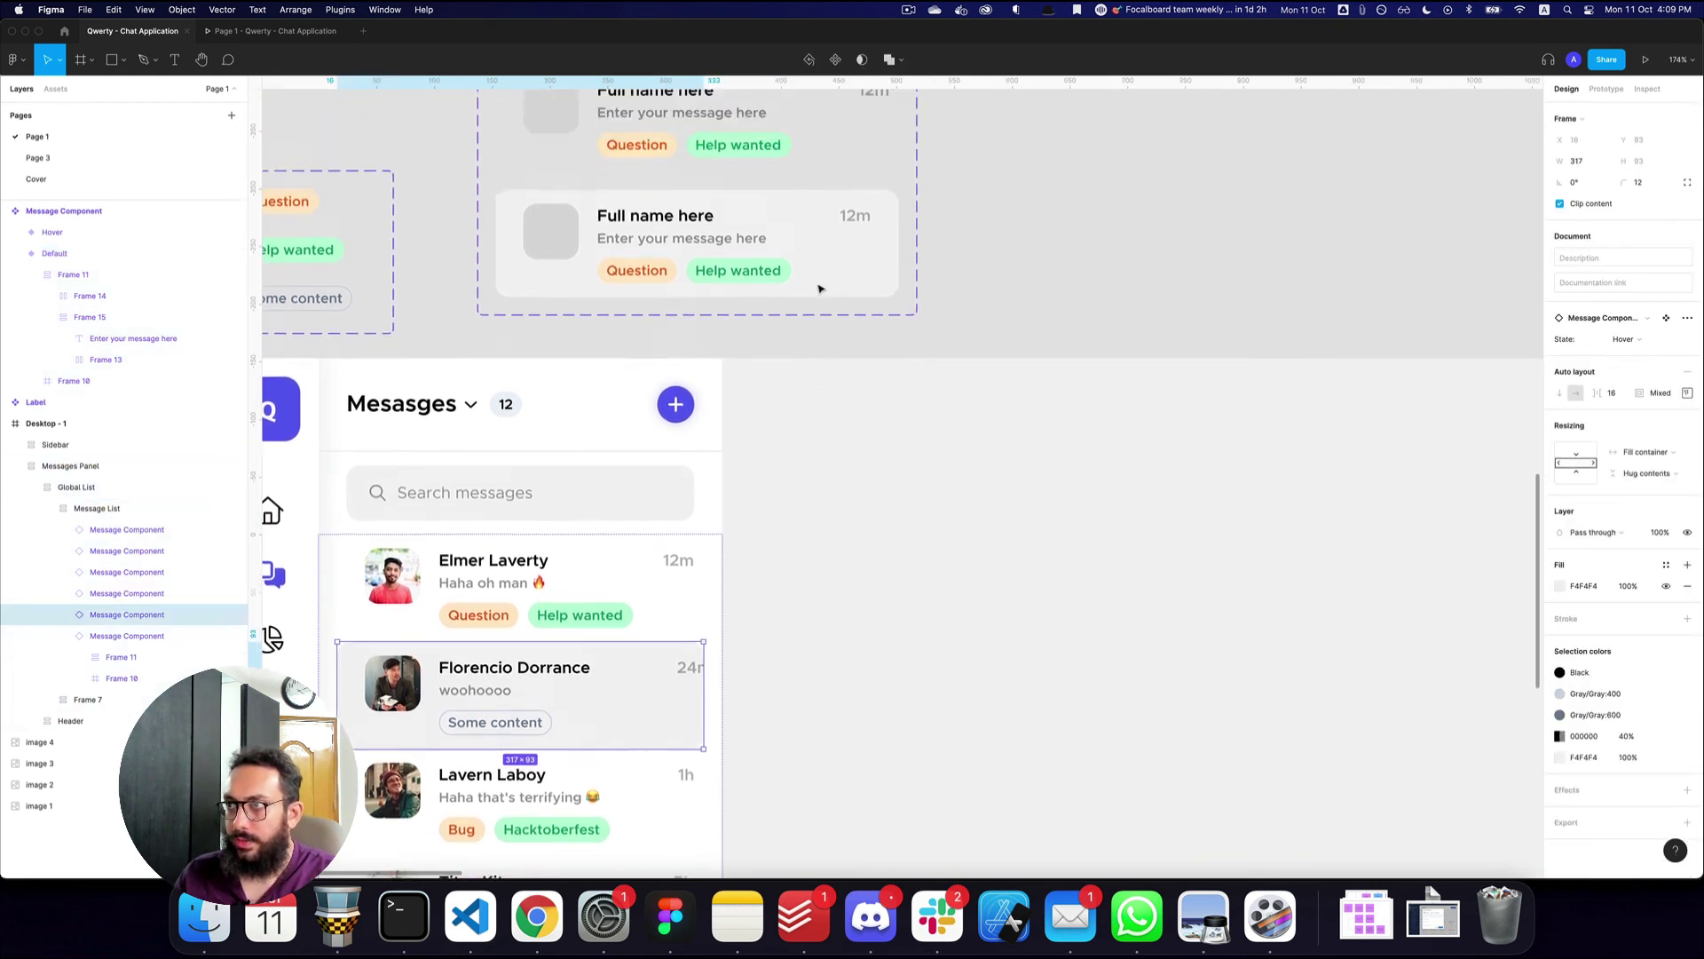
click(823, 247)
click(1687, 427)
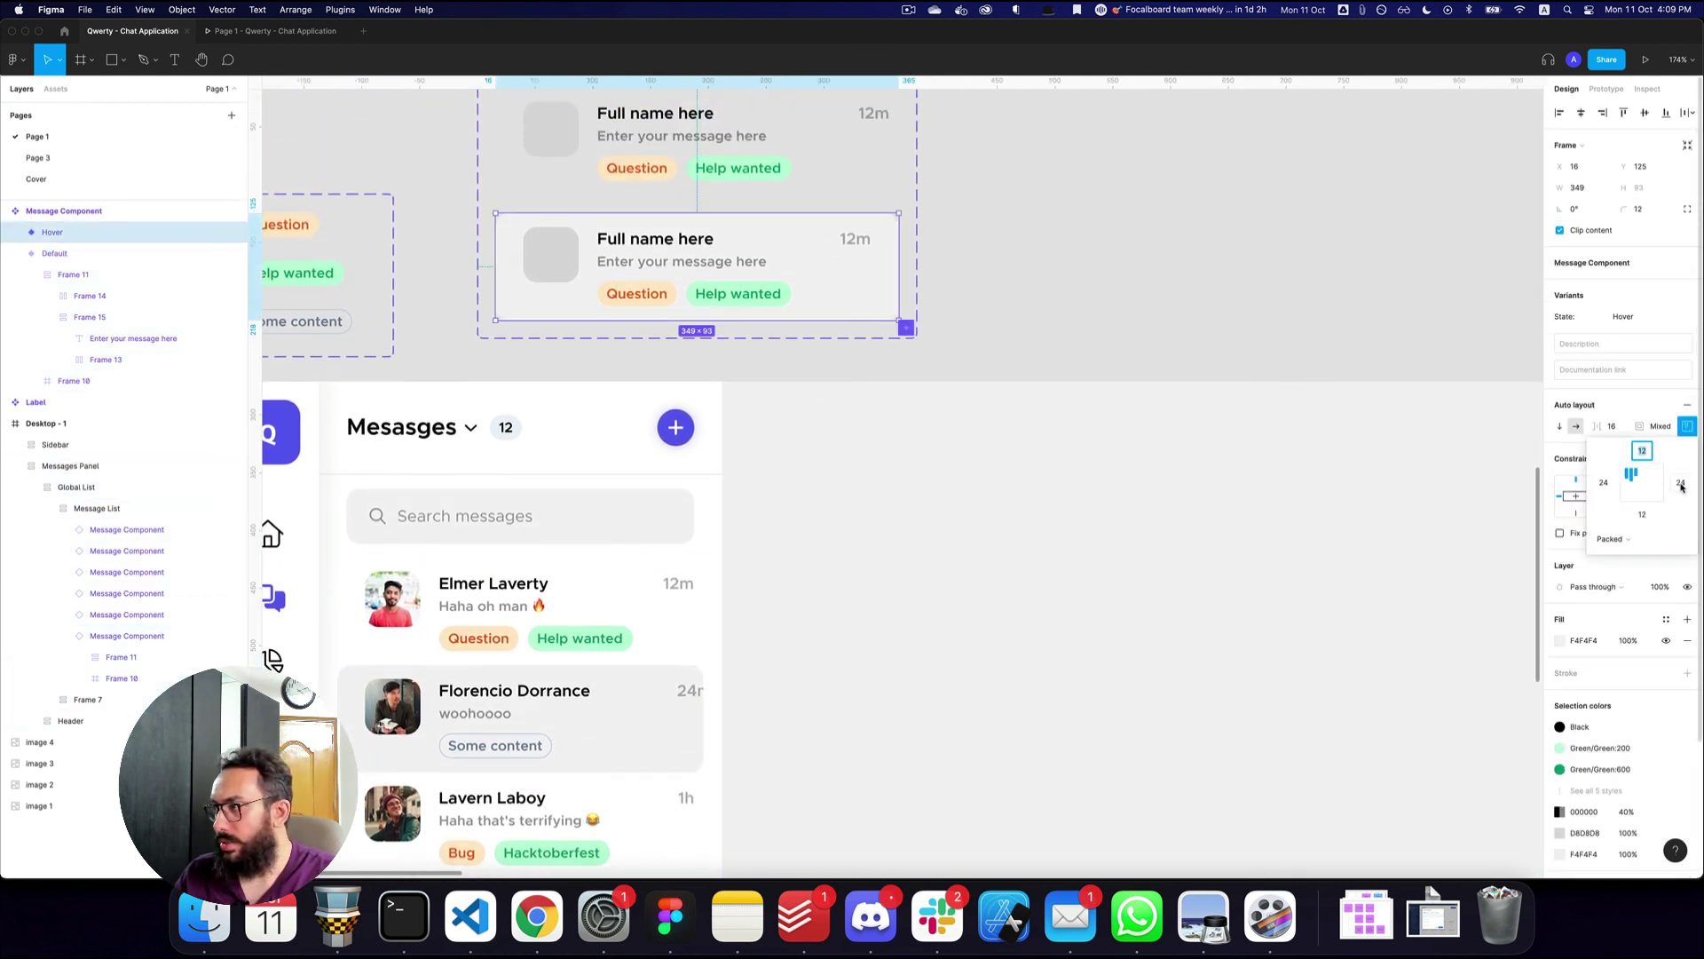
- In the Hover variant, make the name-and-message block fill its container's width
click(817, 246)
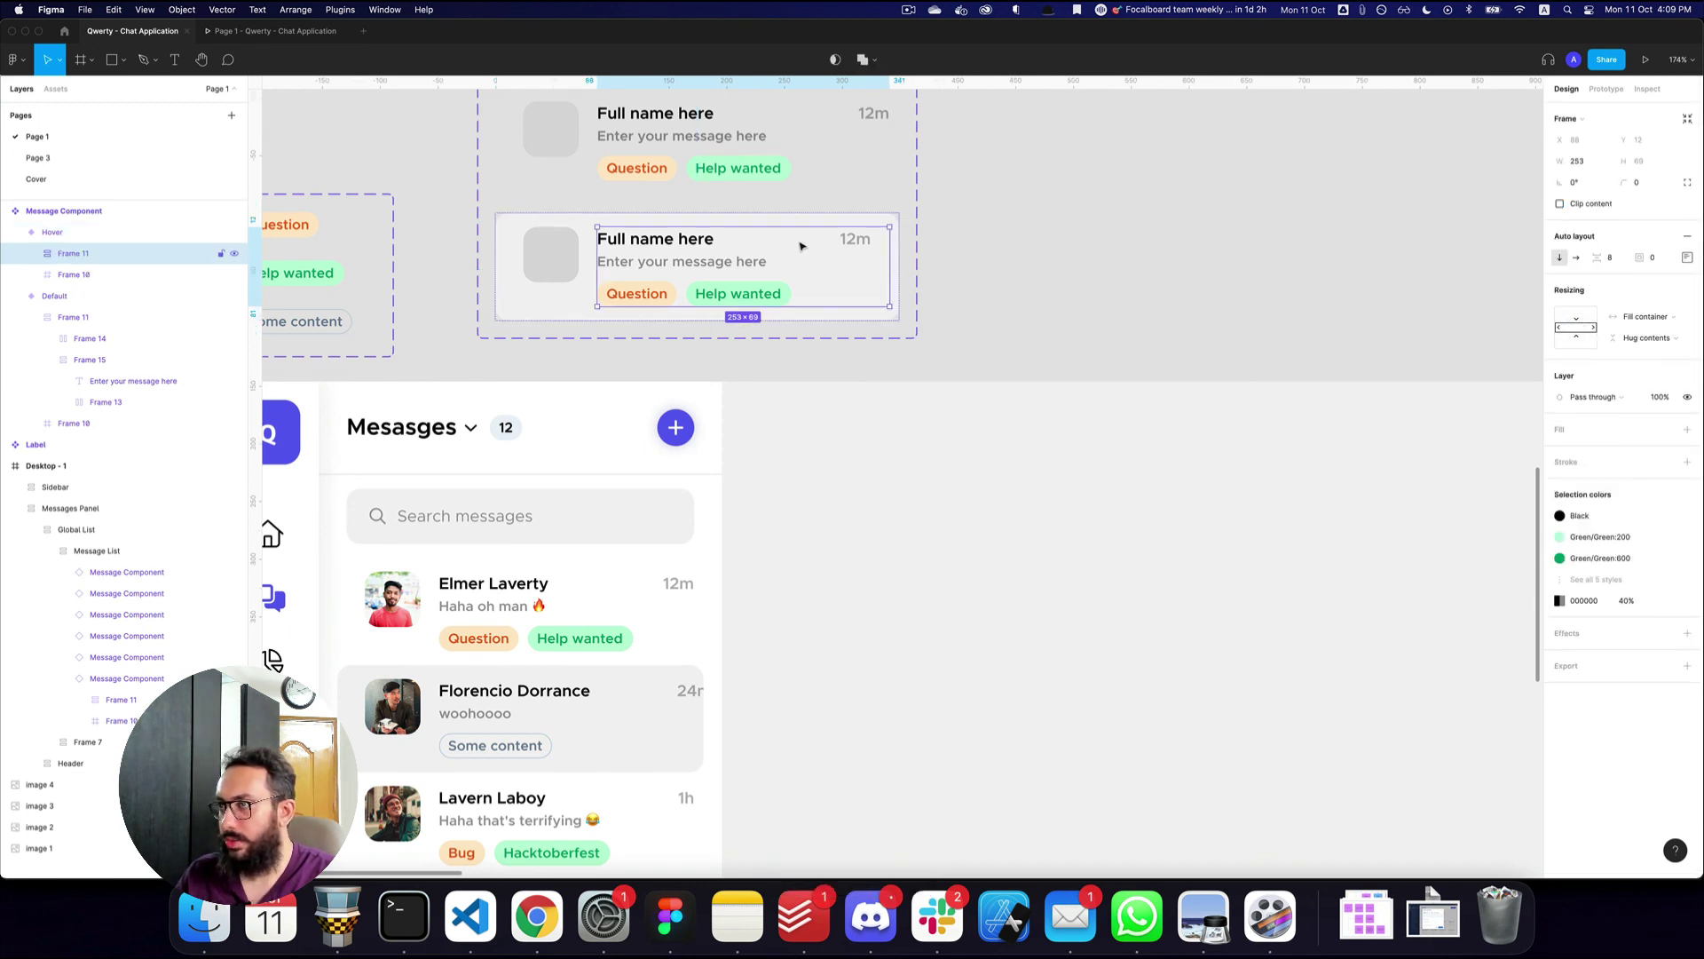
double_click(802, 246)
click(1593, 325)
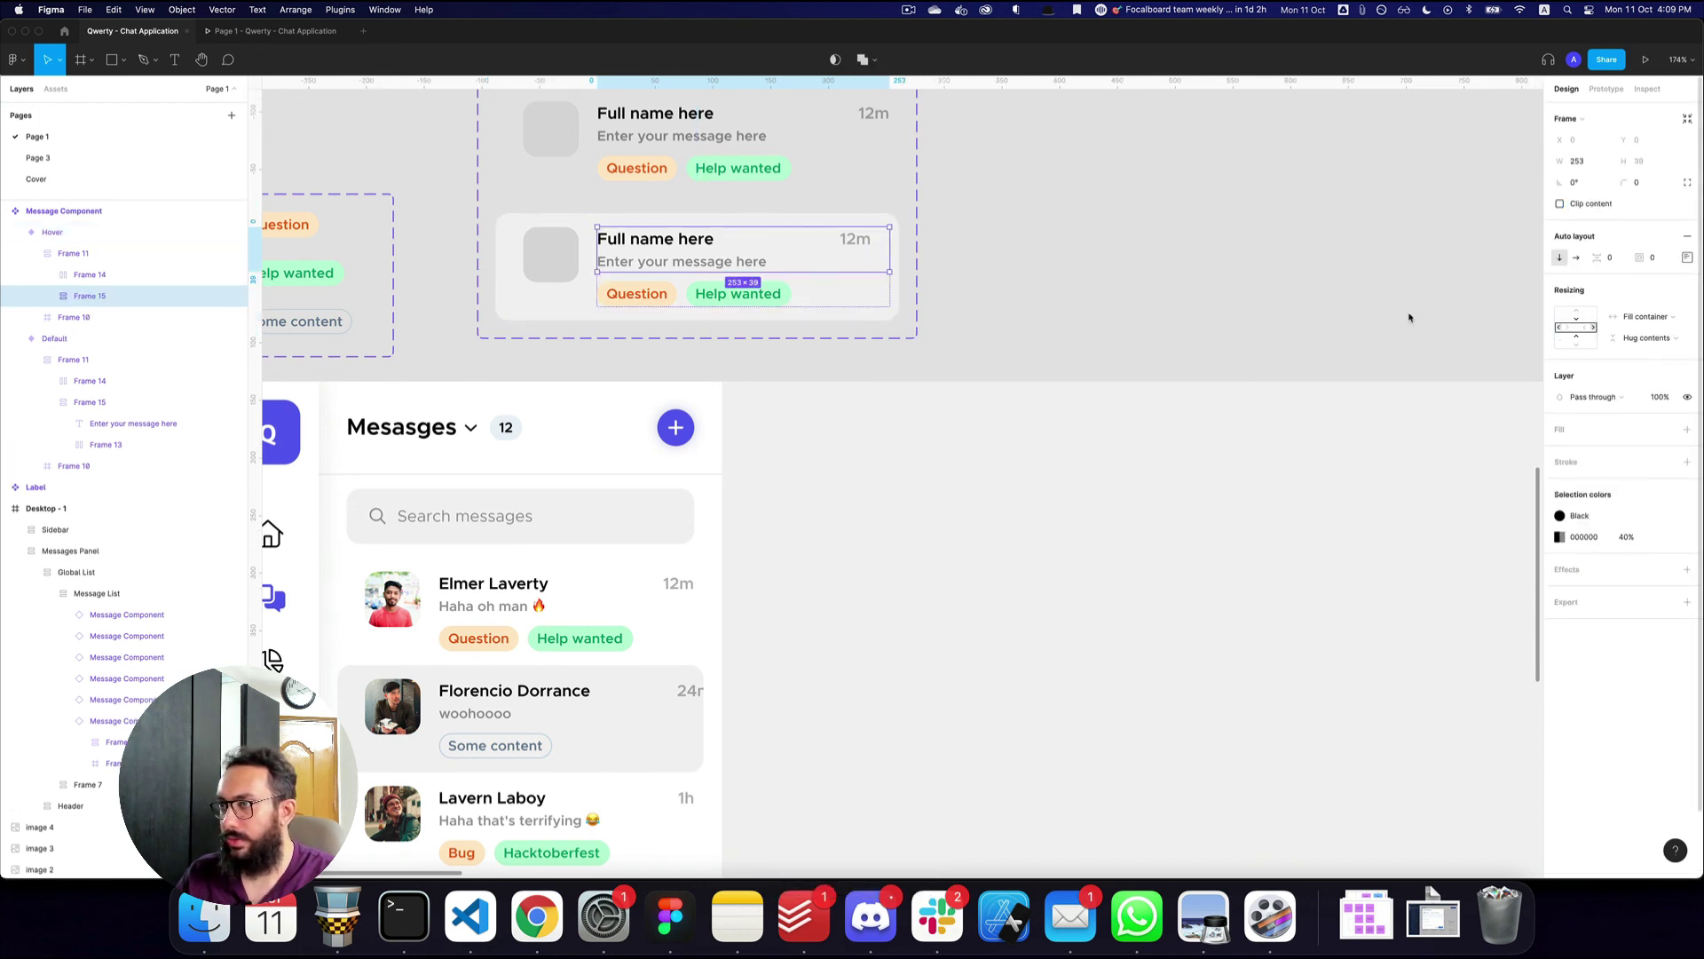
- In the Hover variant, make the name-and-time row fill its container's width, and check the prototype preview
double_click(749, 242)
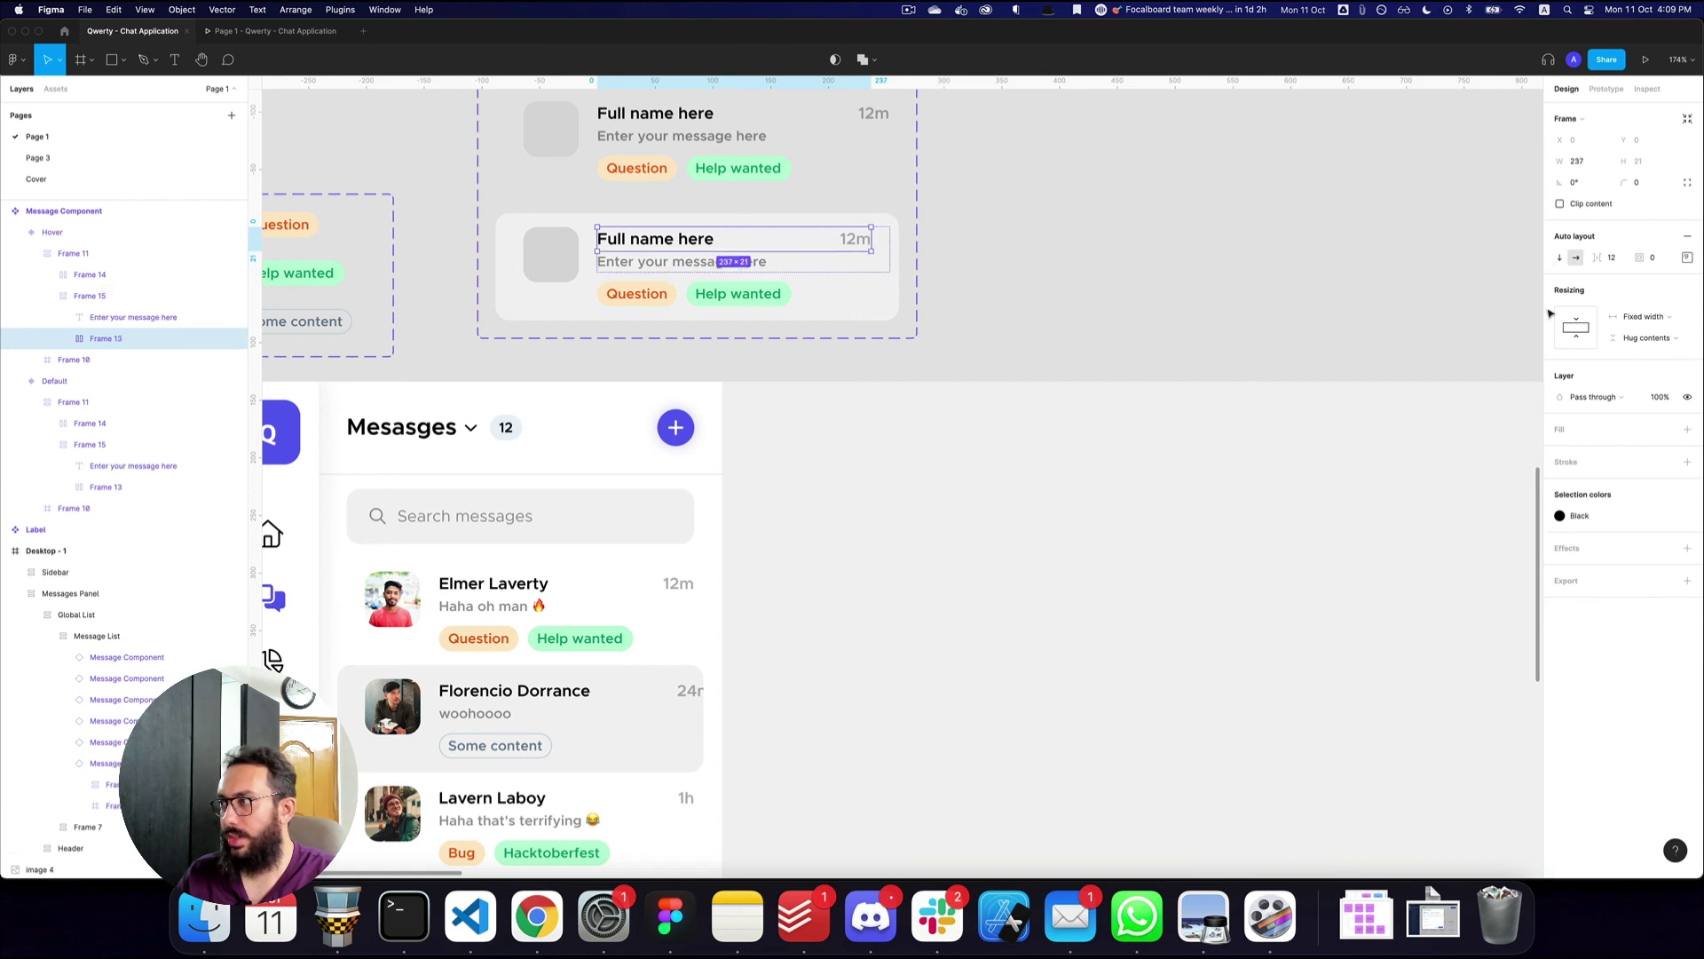
click(1594, 327)
click(1101, 269)
scroll(1083, 359, down, 3)
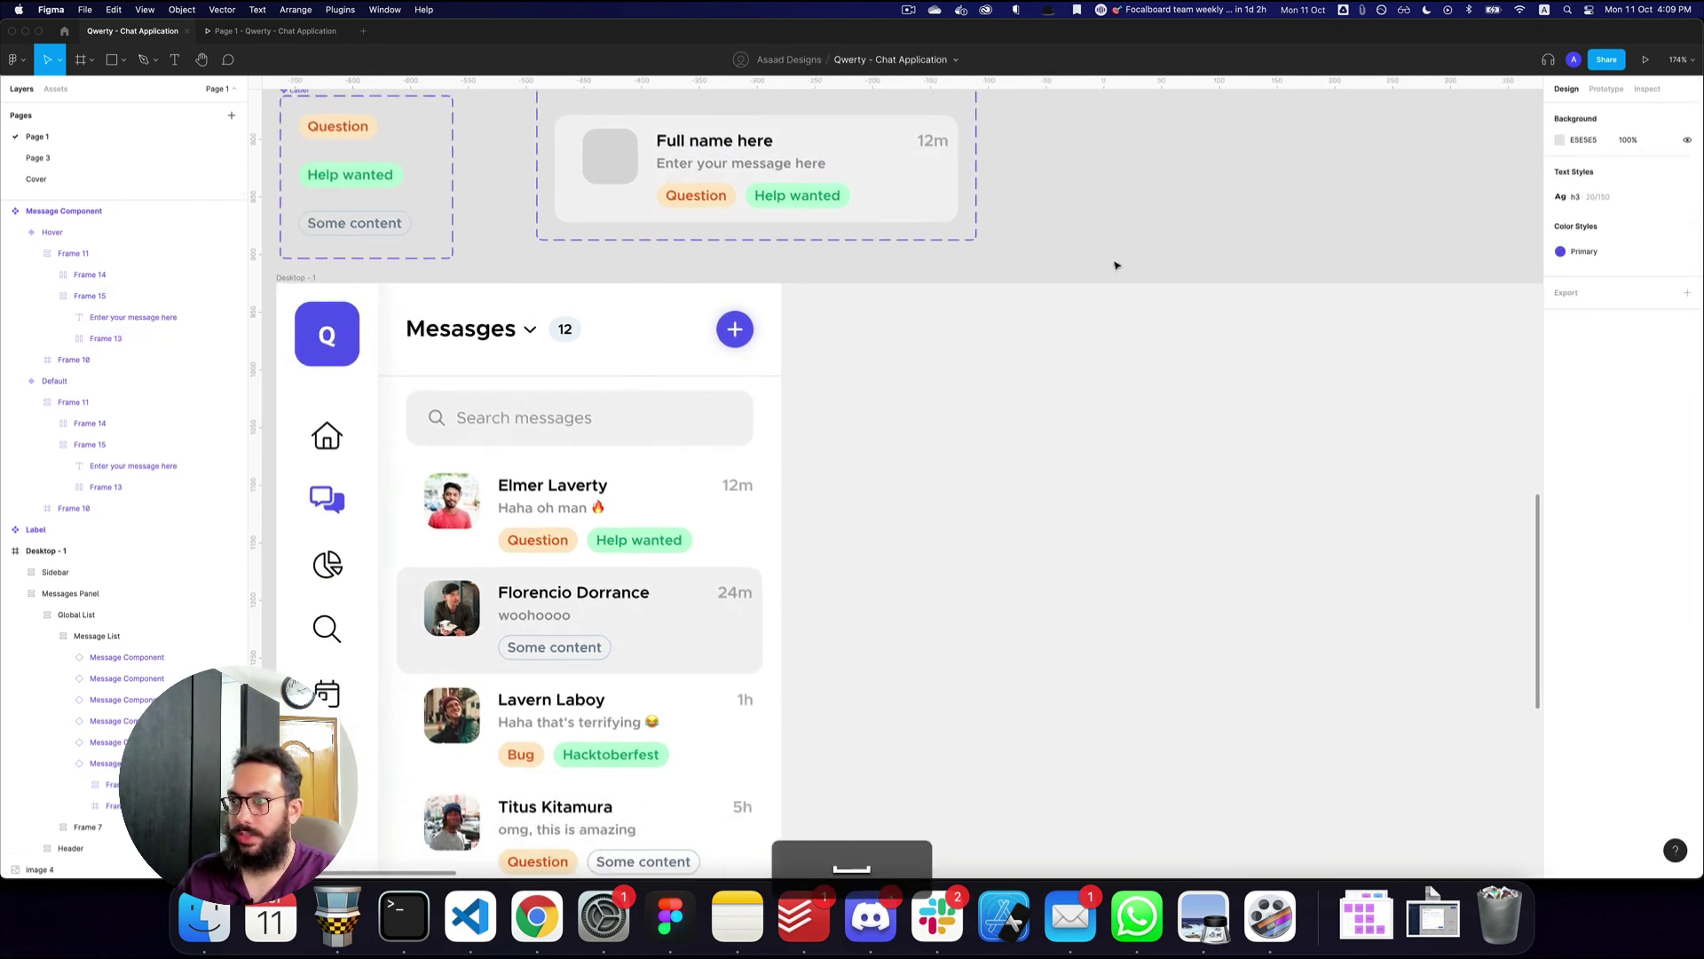
key(super+3)
key(super+2)
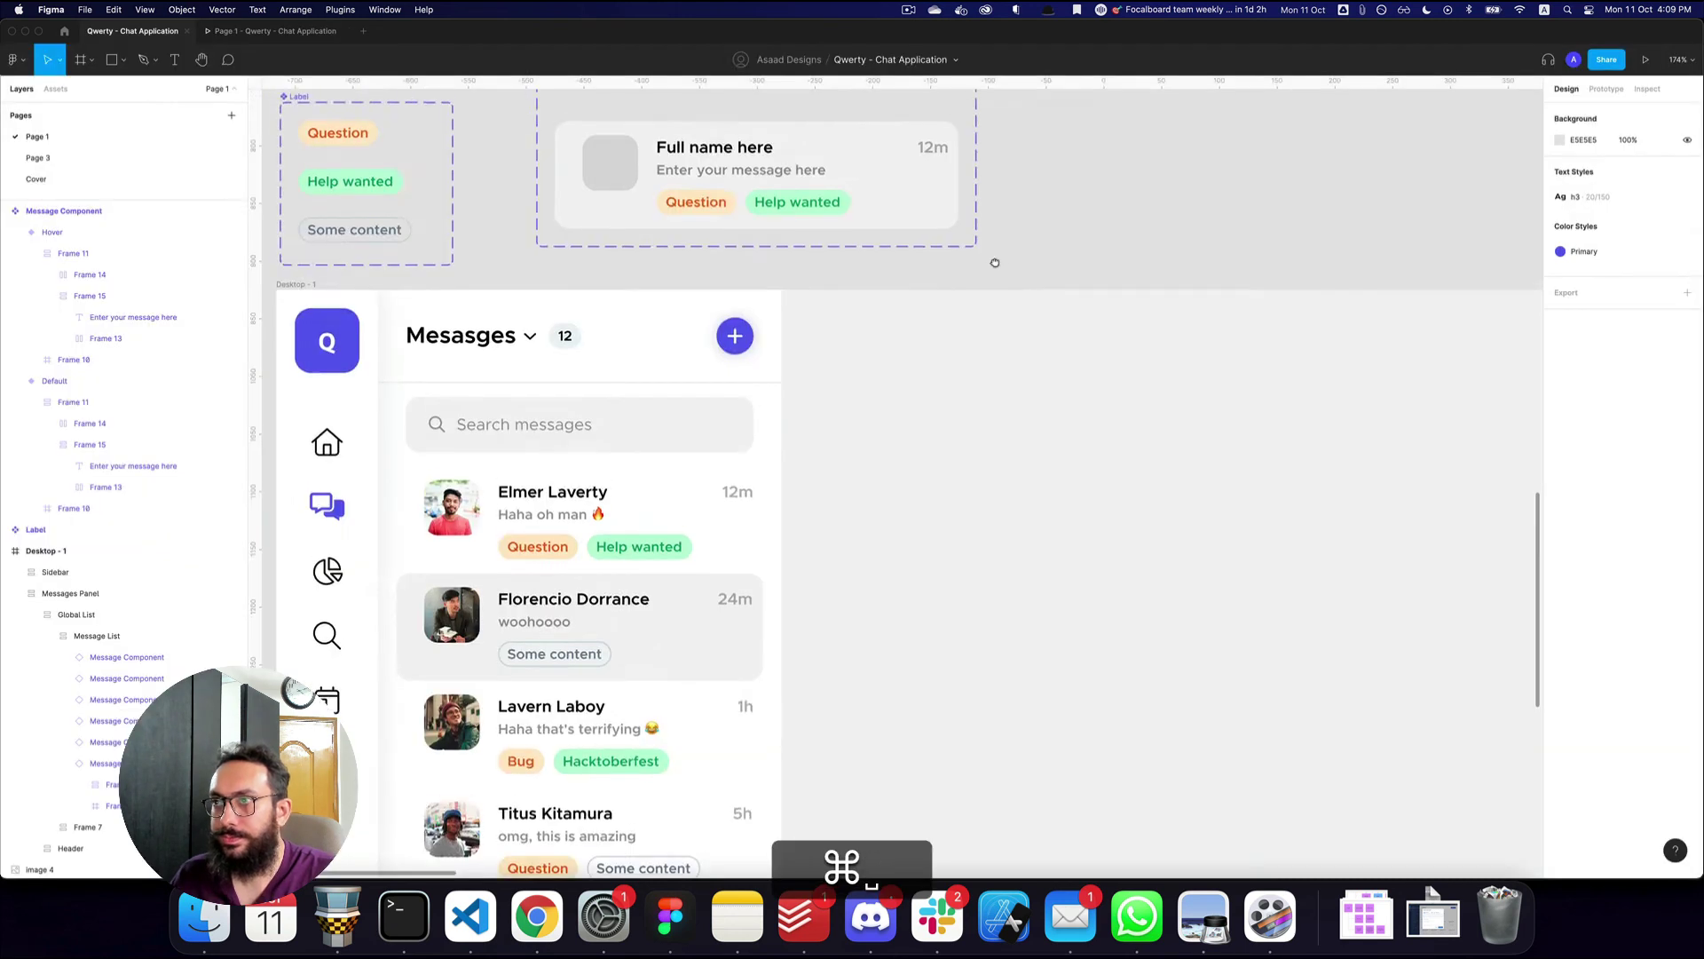
- Set the padding of both the Default and Hover variants to 12 on all sides, and check the prototype preview
scroll(996, 262, up, 3)
click(761, 238)
shift+click(723, 332)
click(1686, 448)
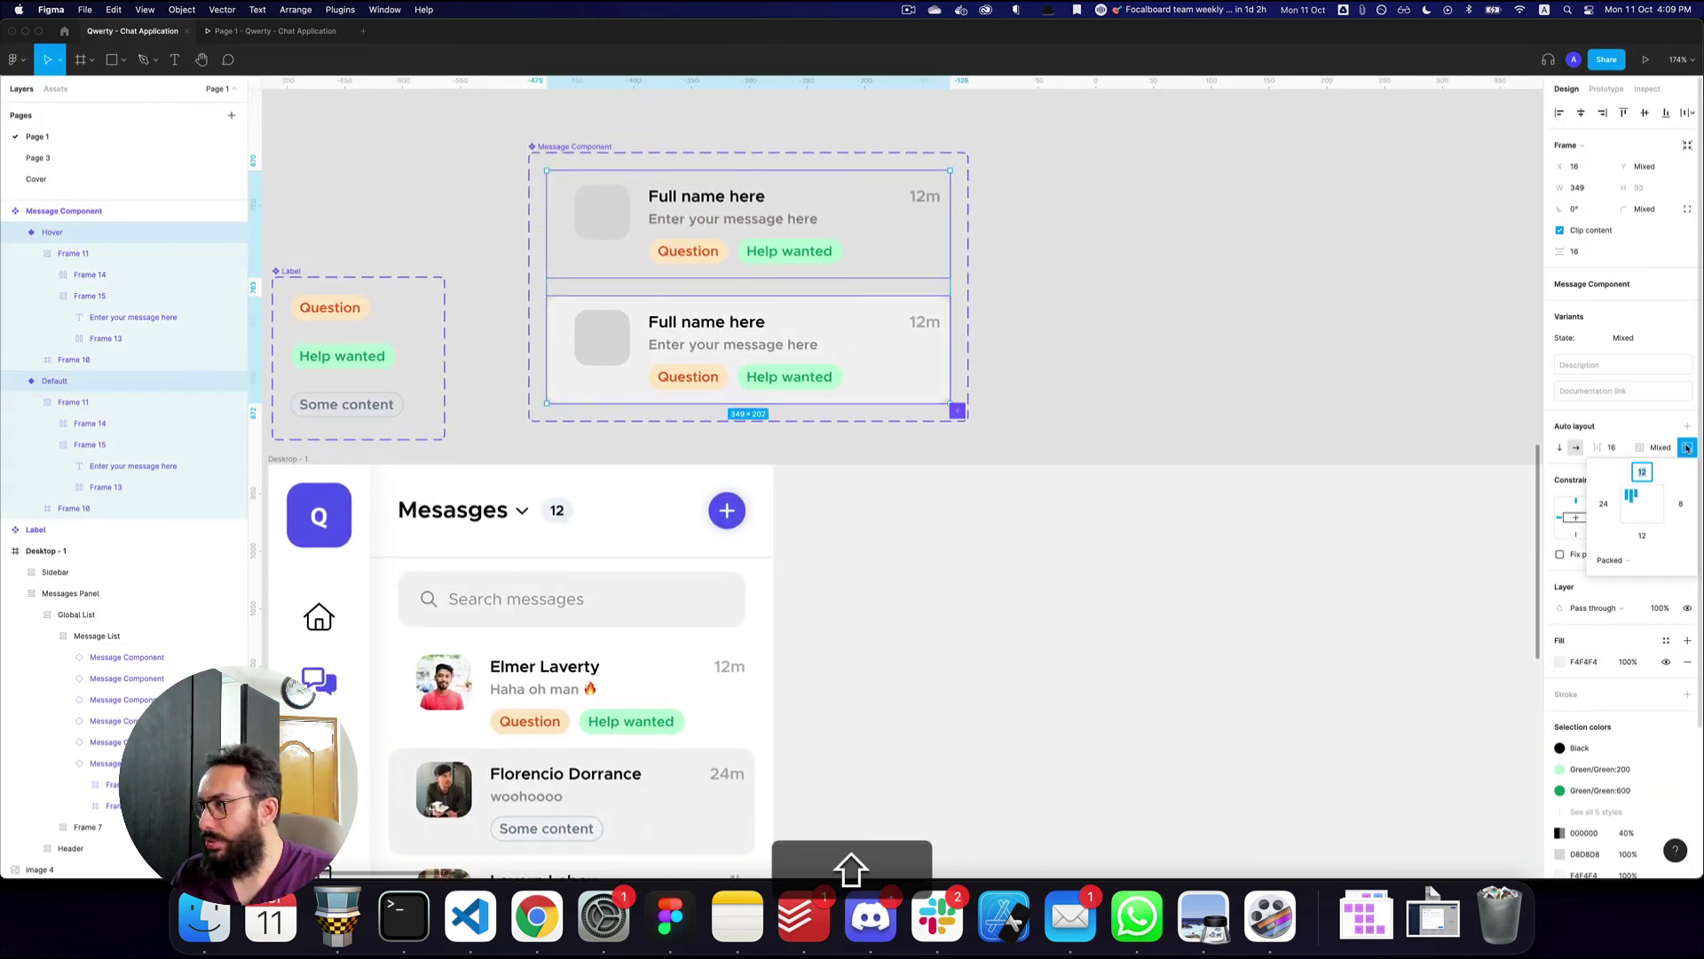
click(1658, 450)
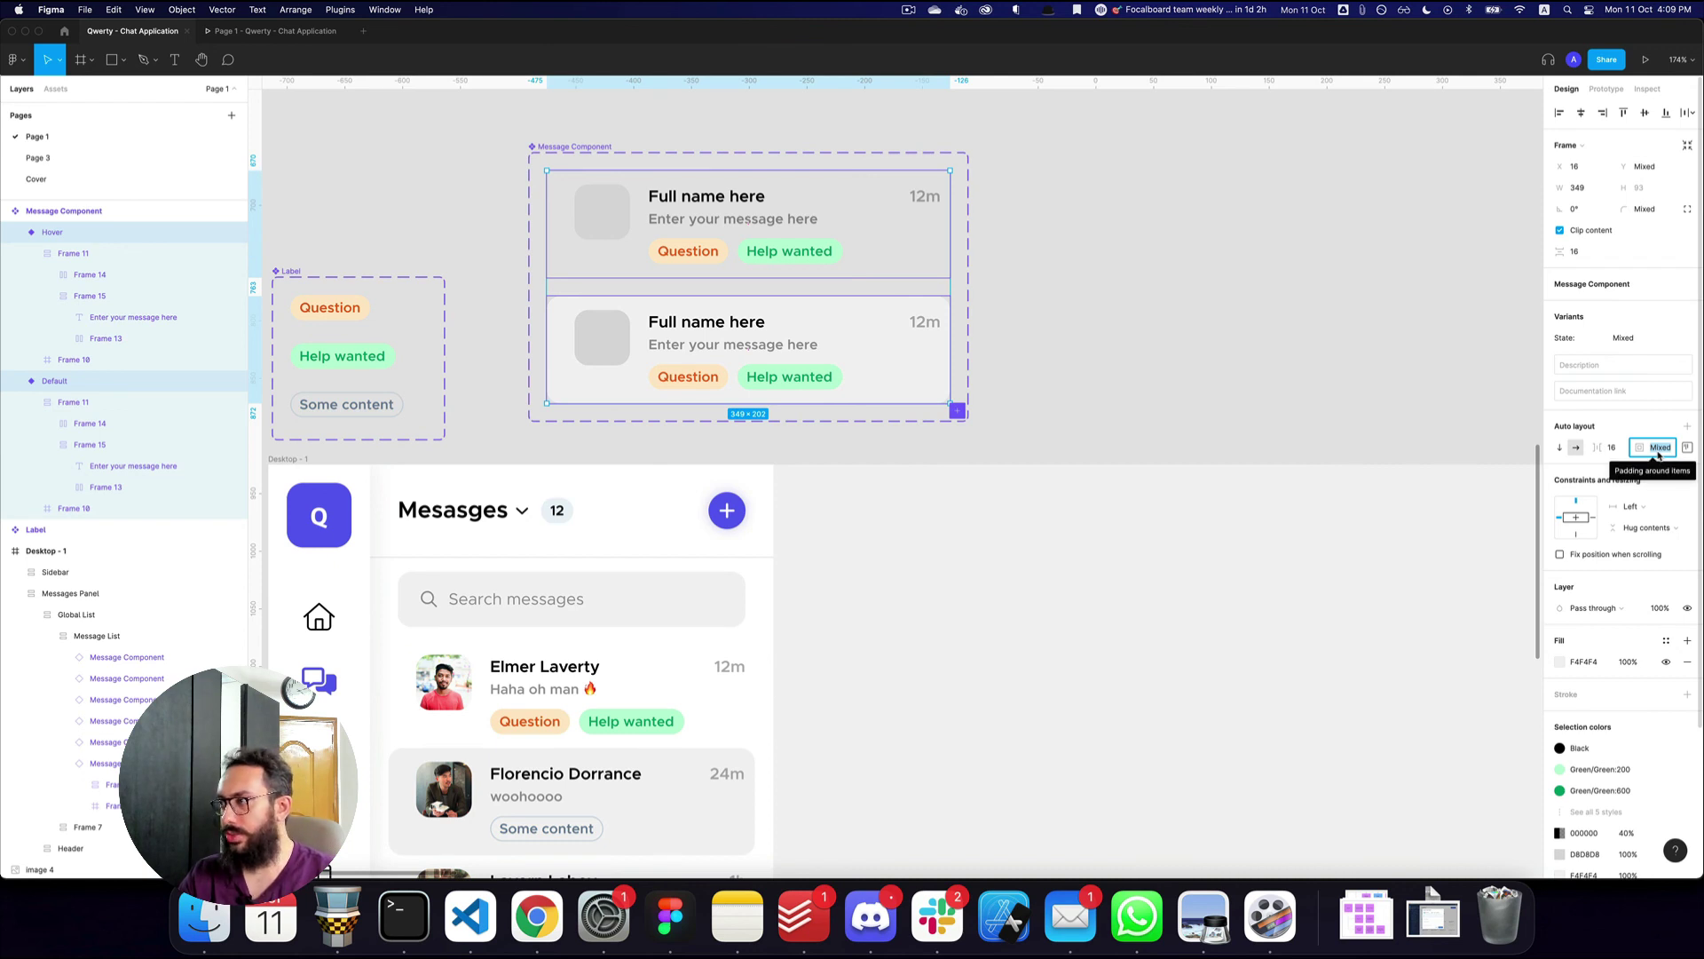
text(12.)
key(BackSpace)
text(,16)
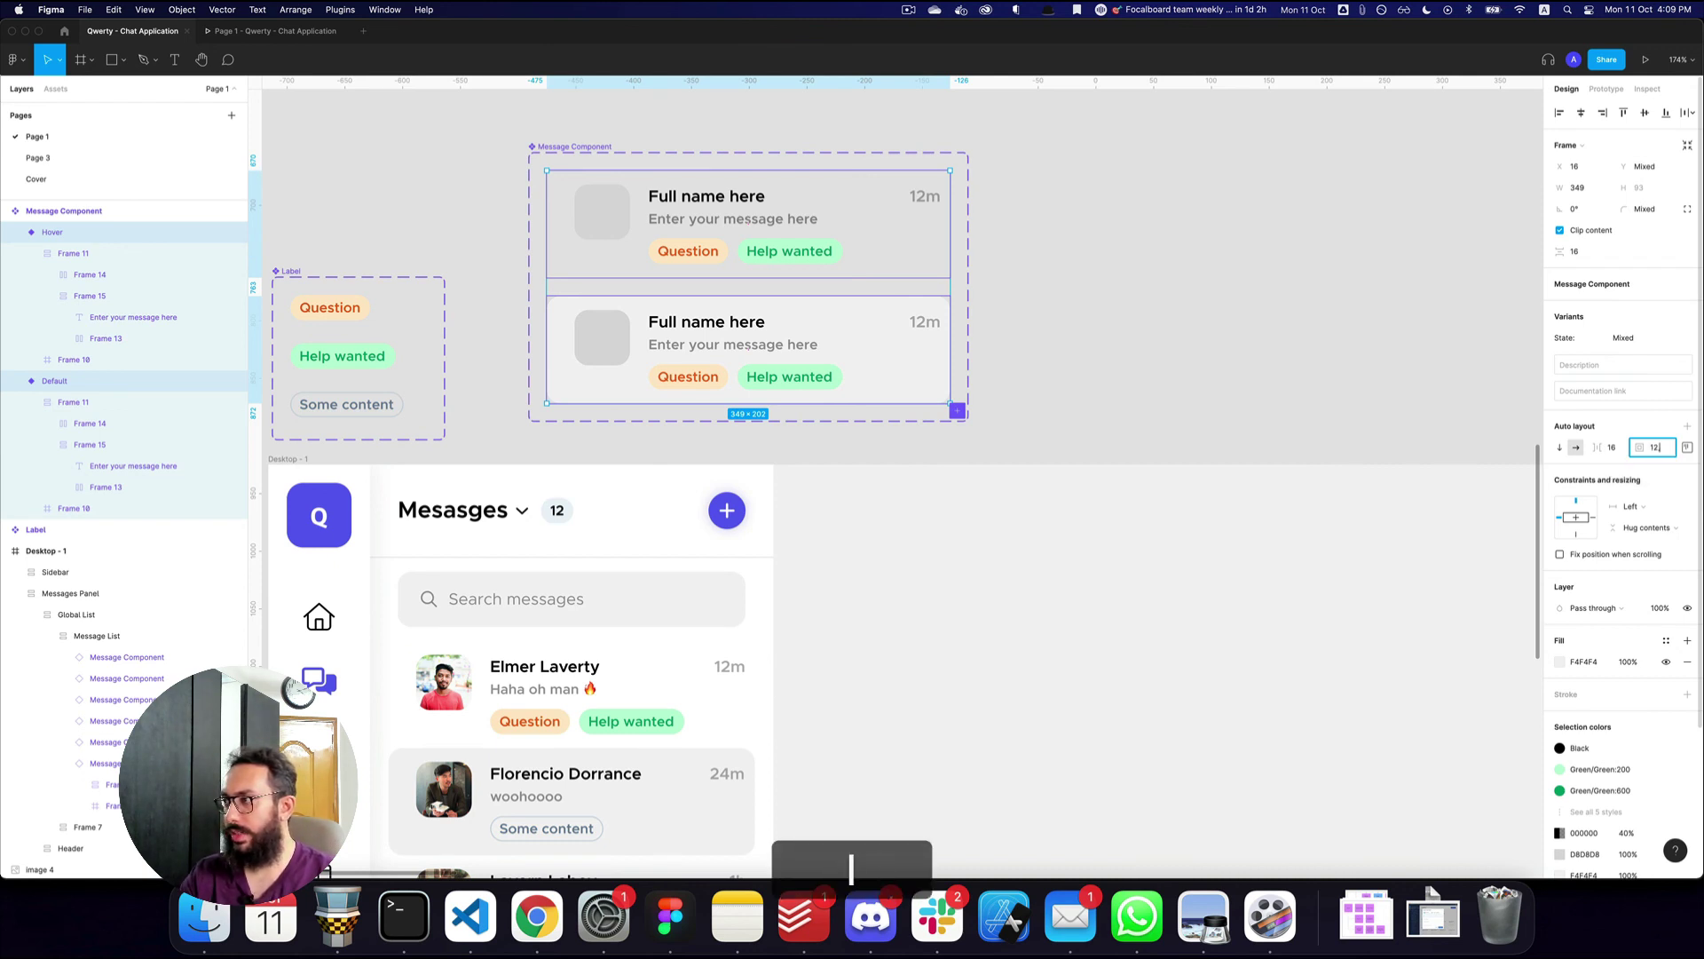
key(Return)
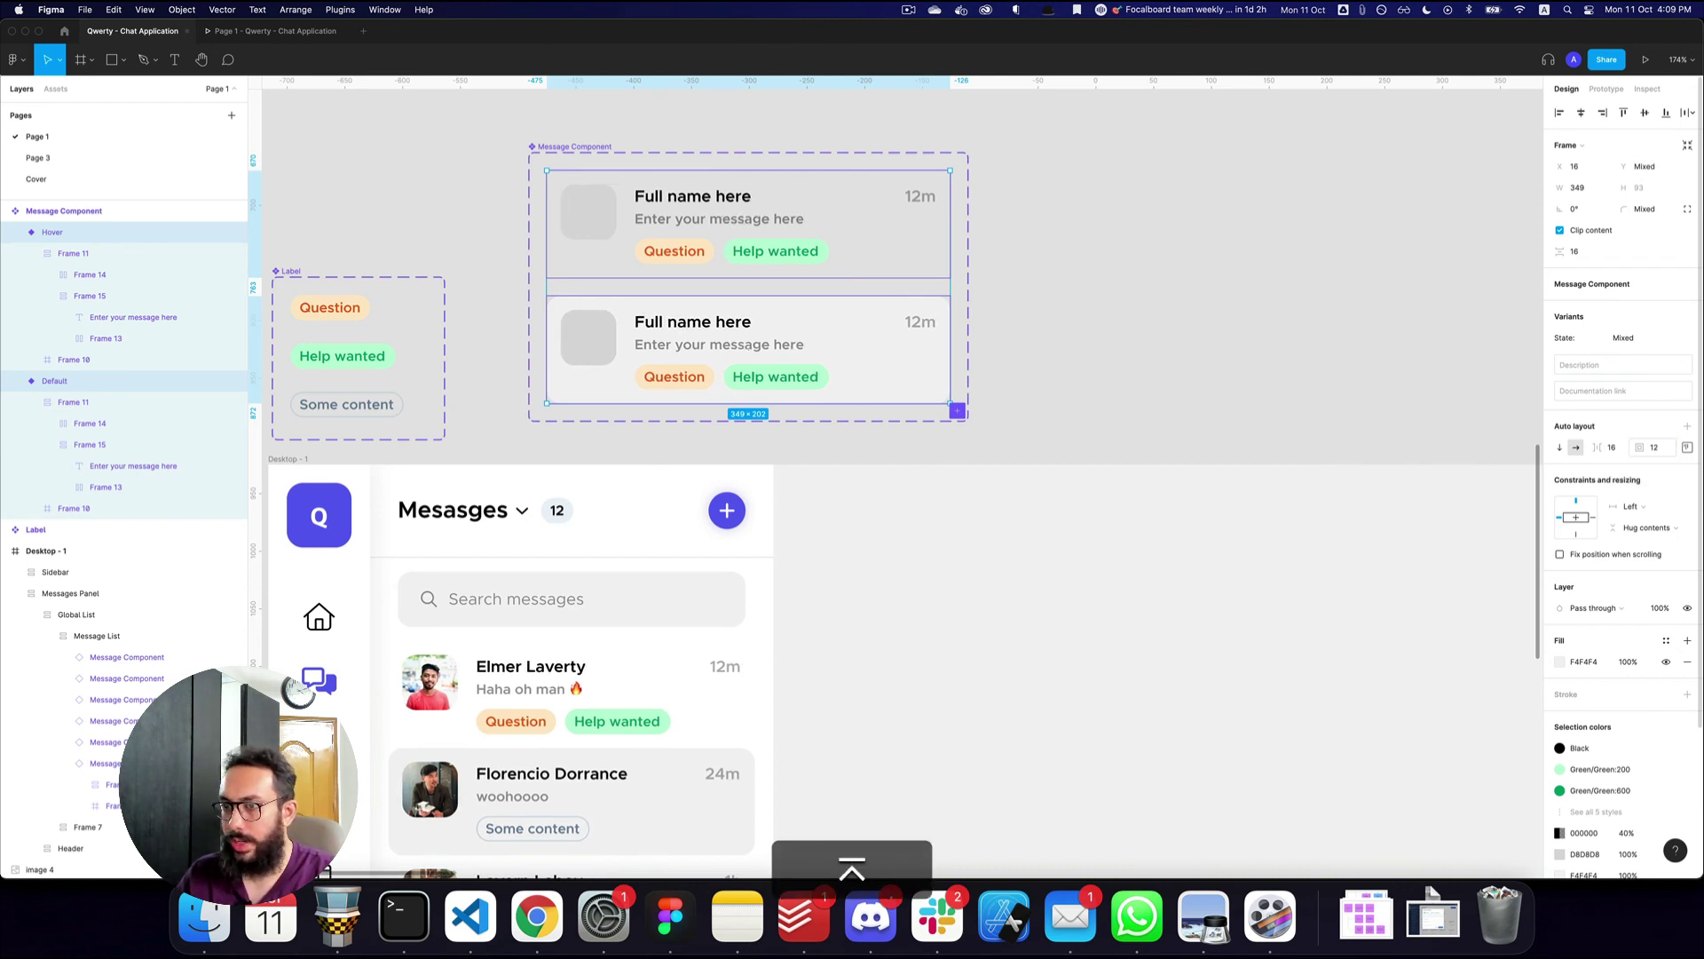
key(super+3)
key(super+2)
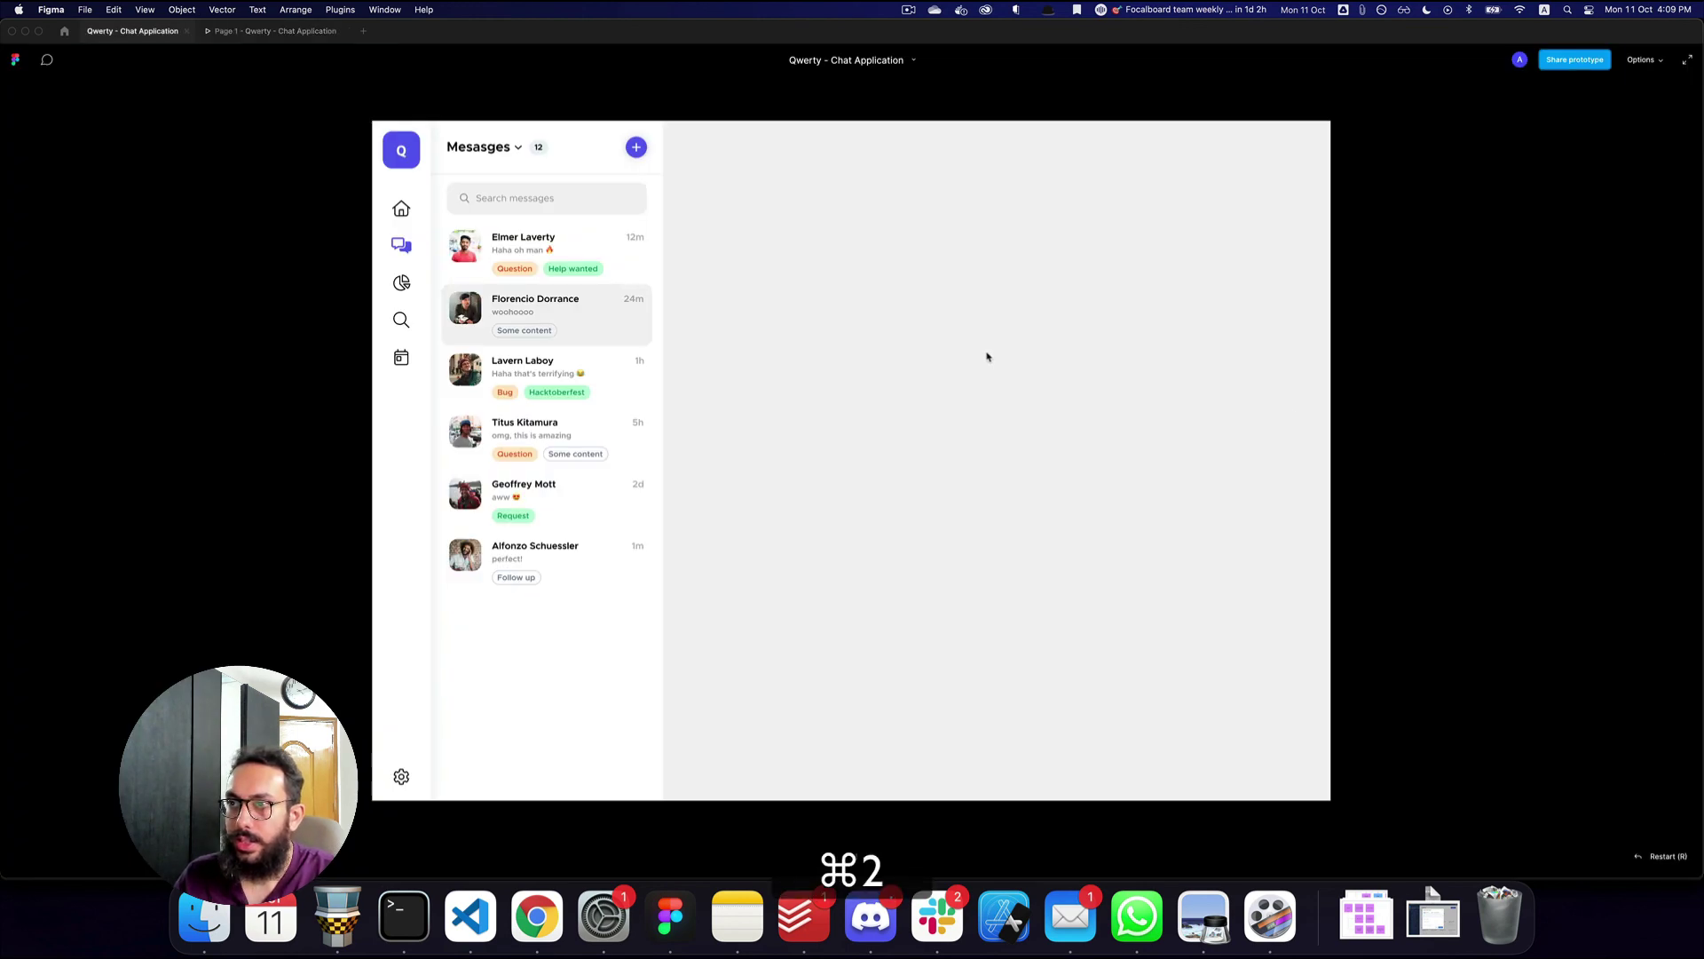
- Set the spacing between items in the Message List frame to 8, and check the prototype preview
double_click(519, 622)
double_click(519, 622)
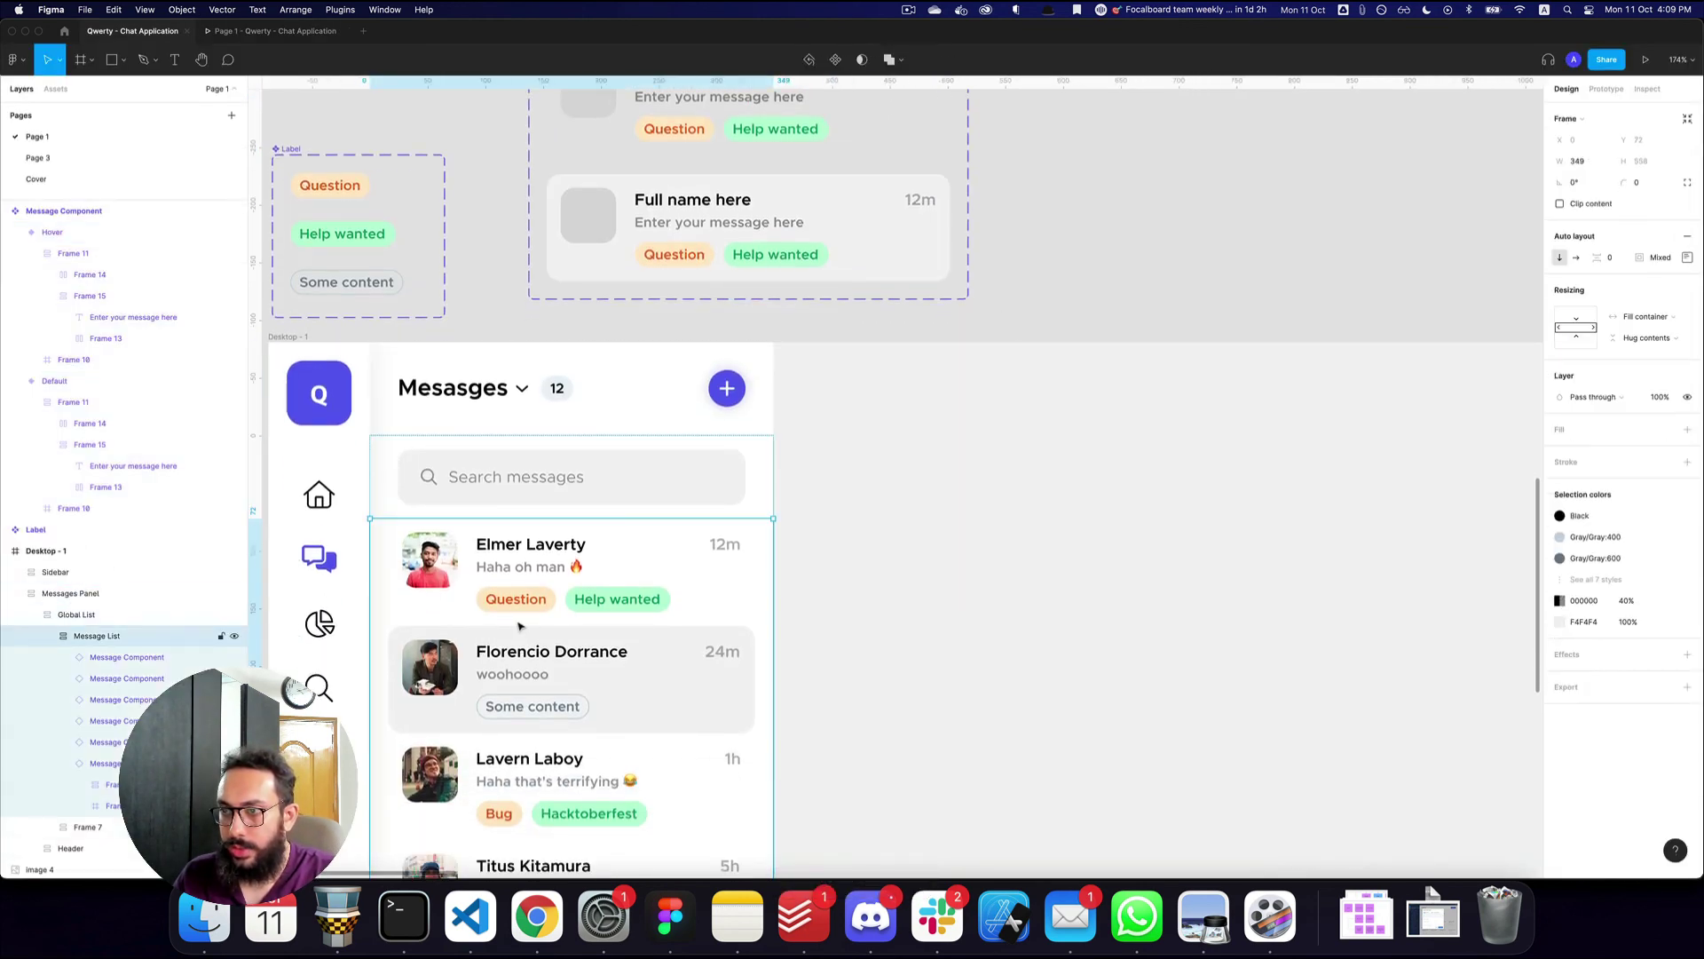
key(alt+z)
alt+click(600, 624)
key(alt+space)
drag(602, 628, 583, 550)
click(1618, 263)
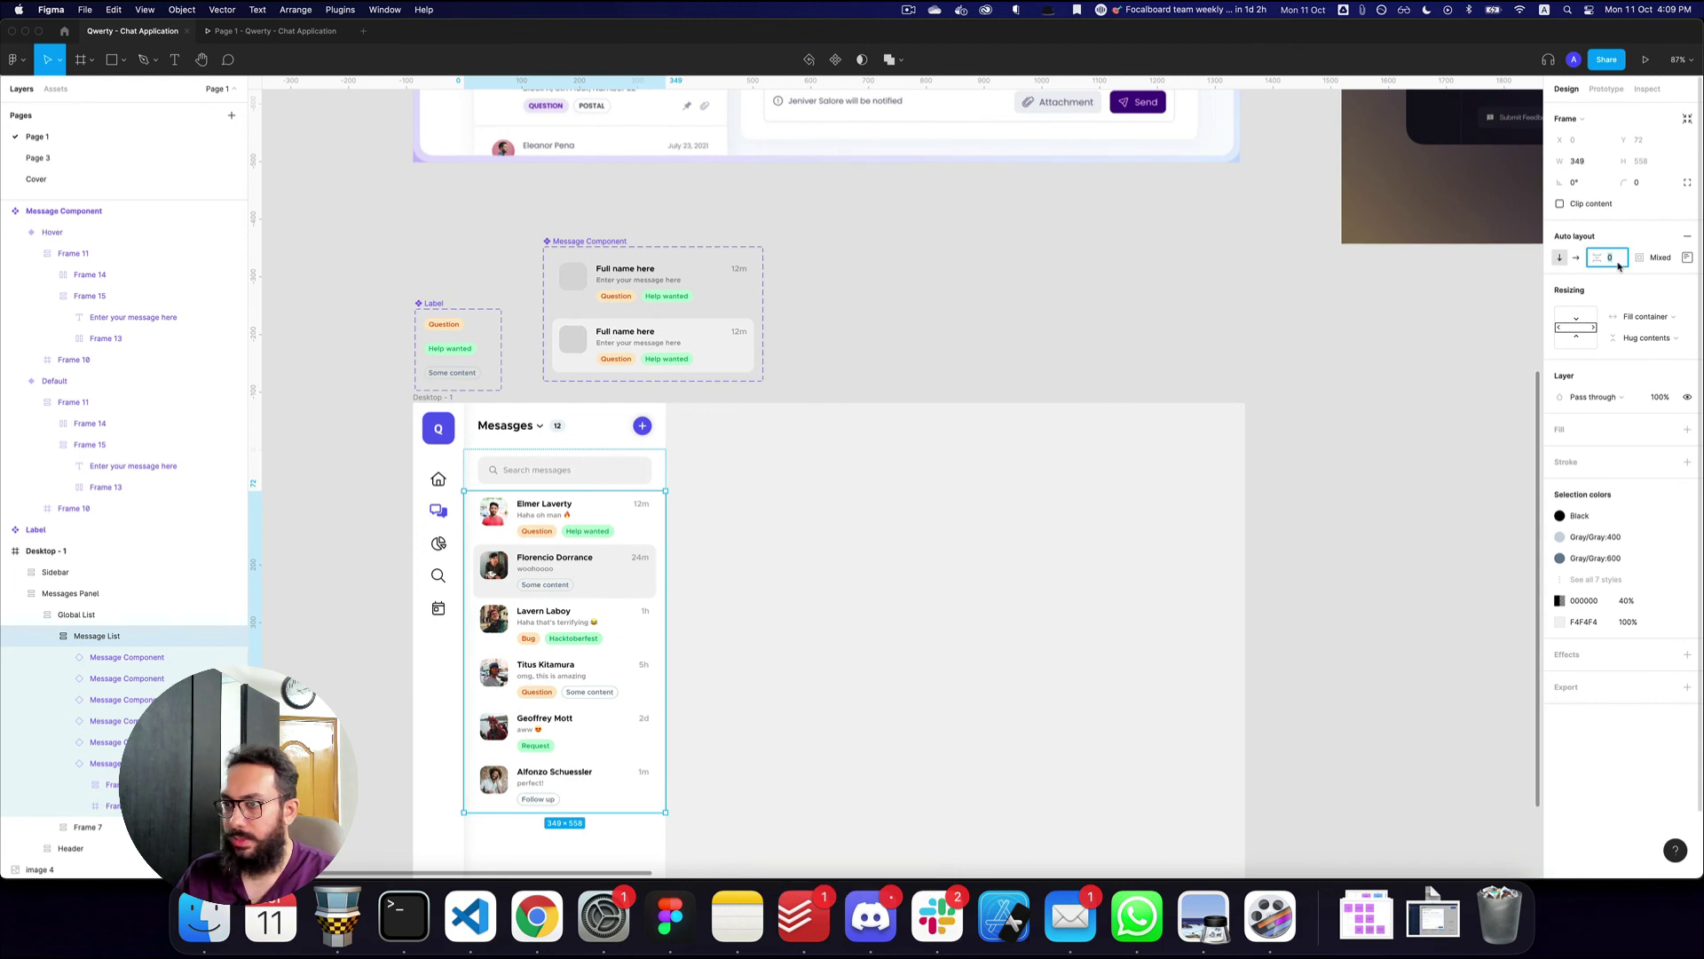
text(8)
key(Return)
key(super+3)
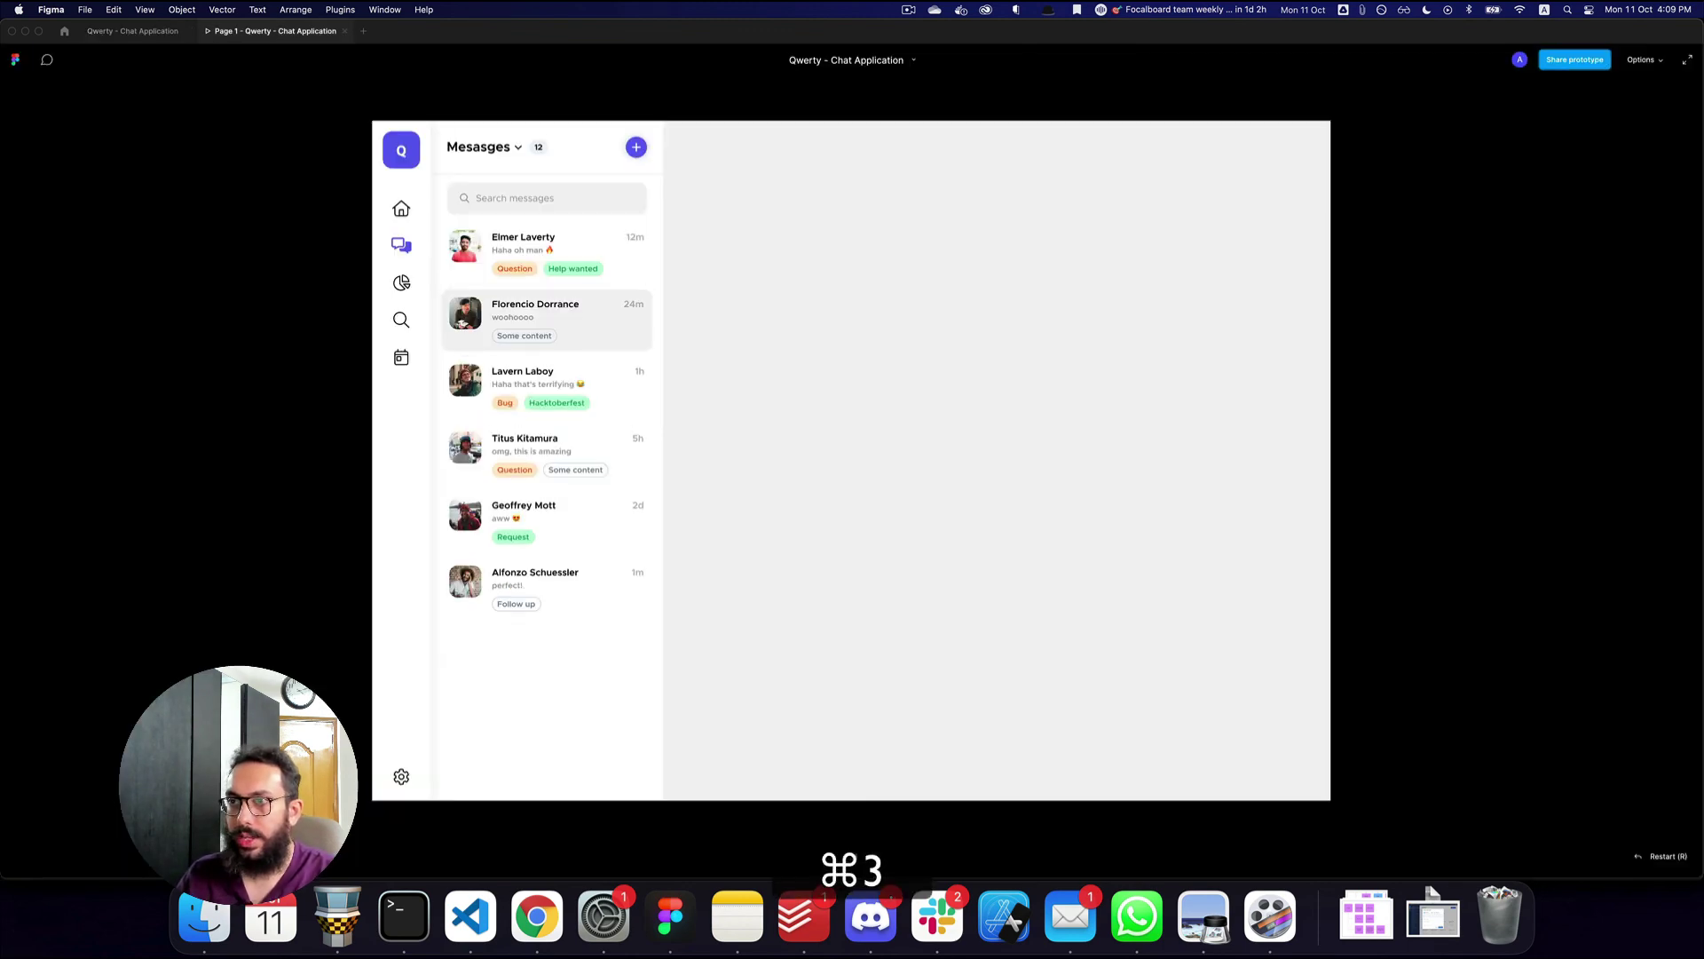
key(super+2)
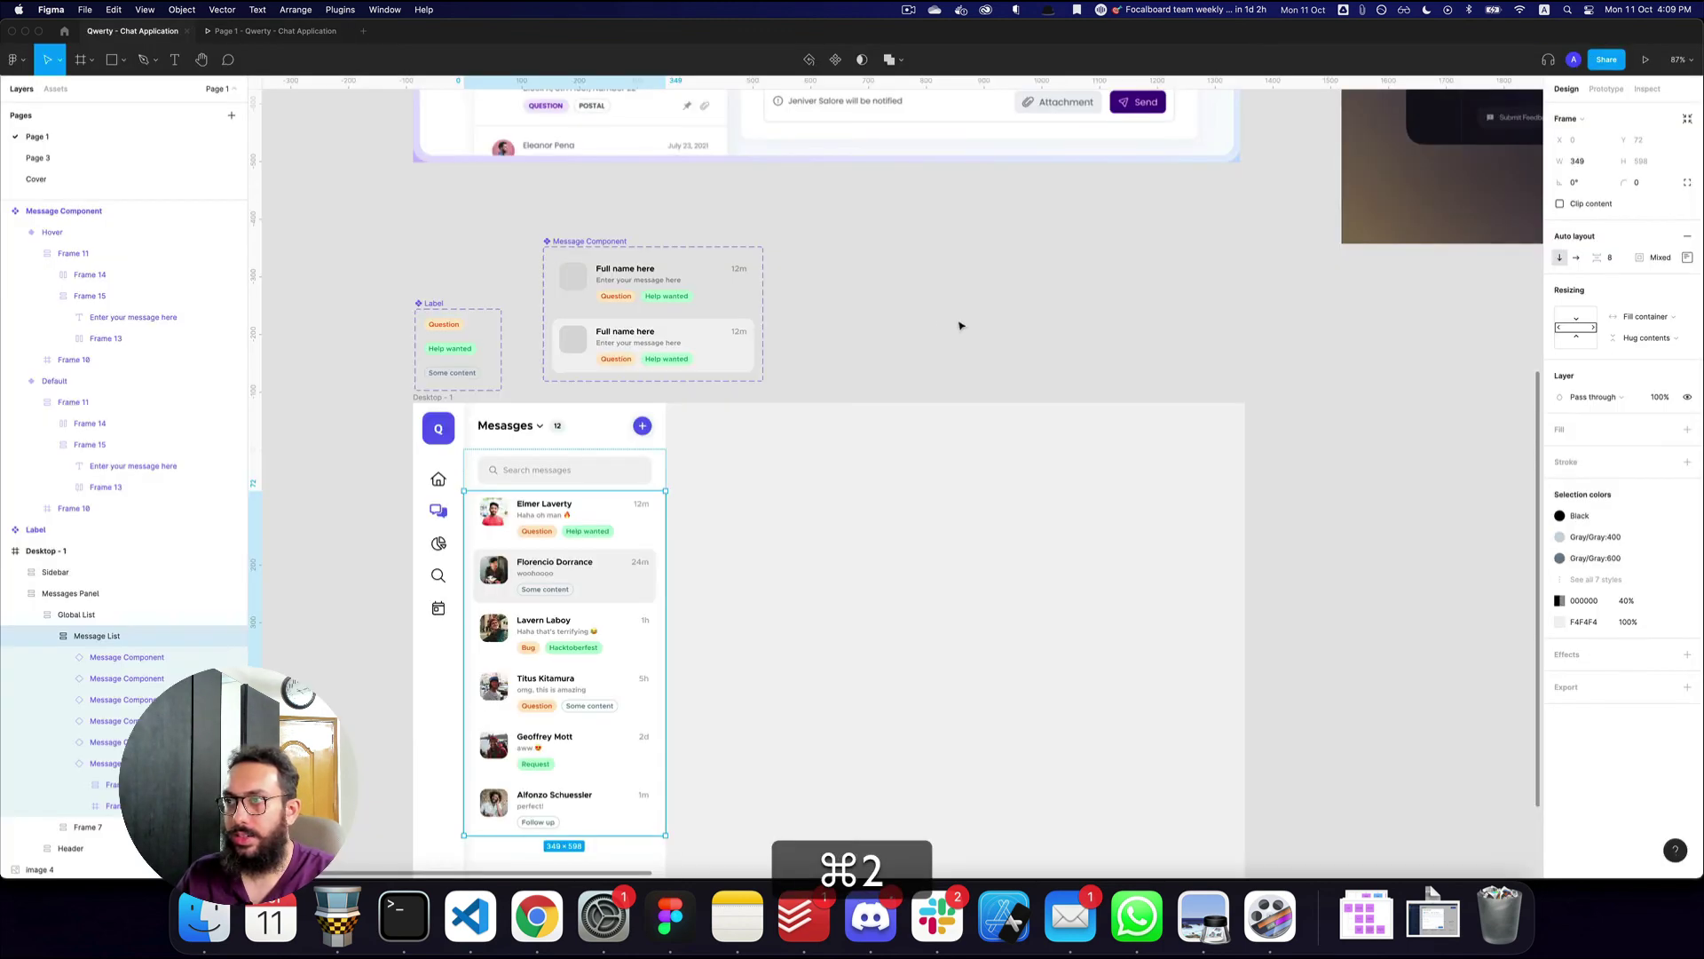
- Change the Hover variant's fill to the purple local color 615EF0
click(659, 346)
scroll(817, 392, down, 2)
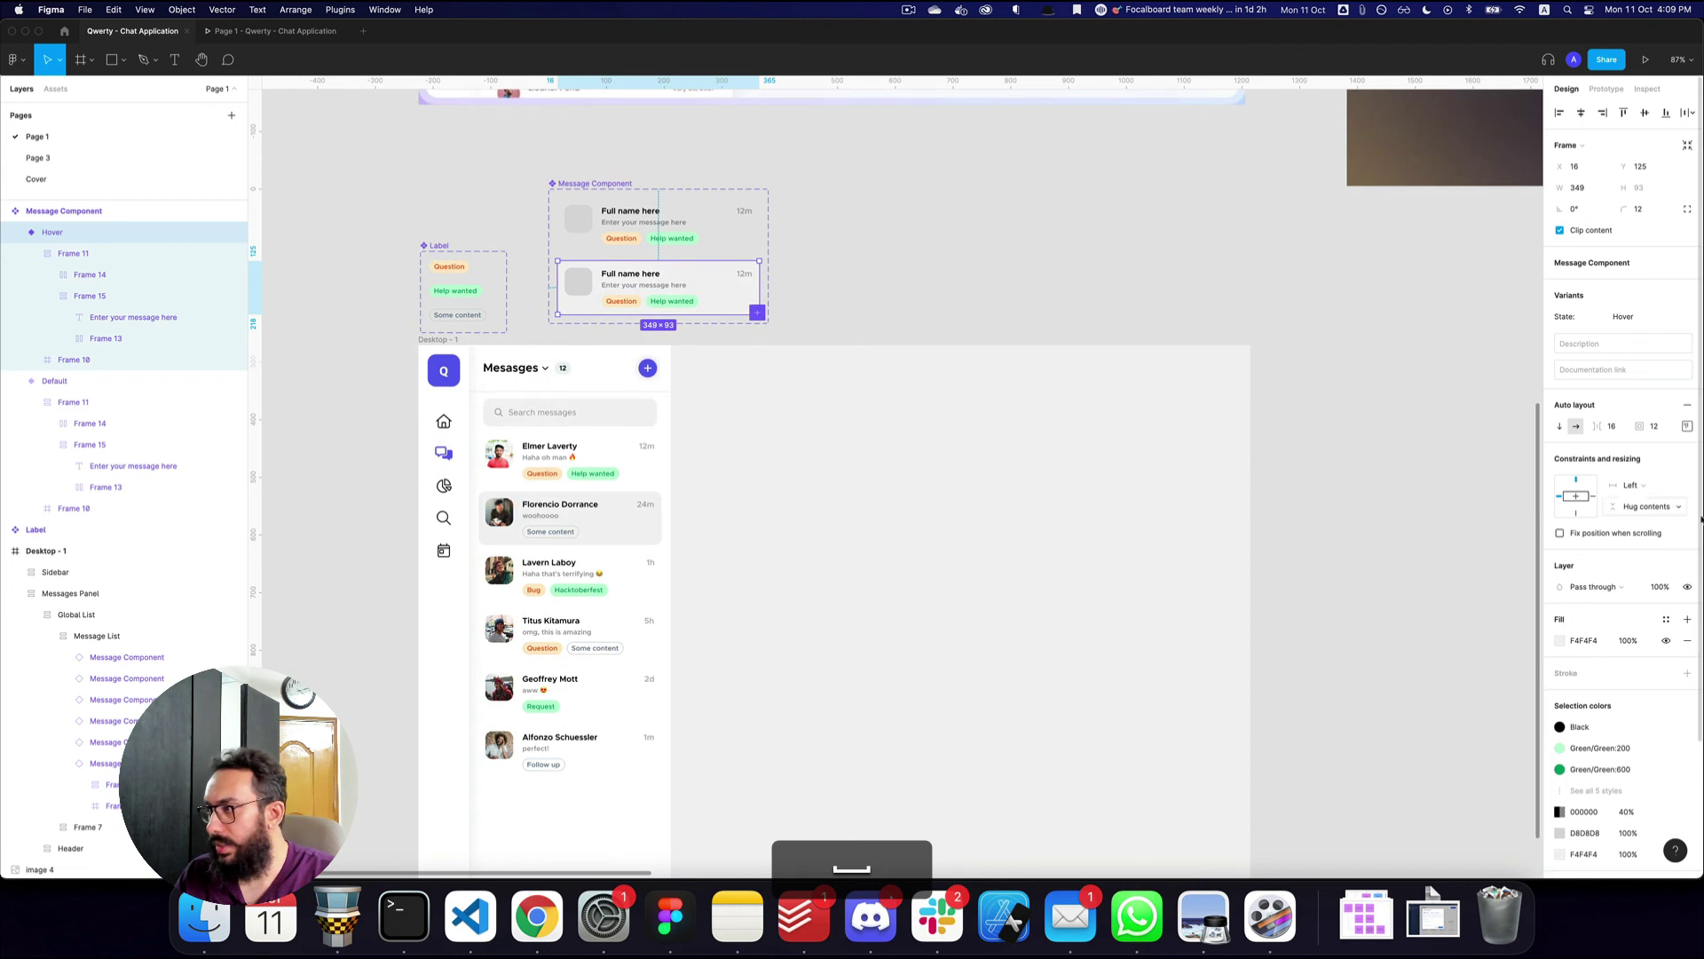
click(1561, 639)
click(1399, 555)
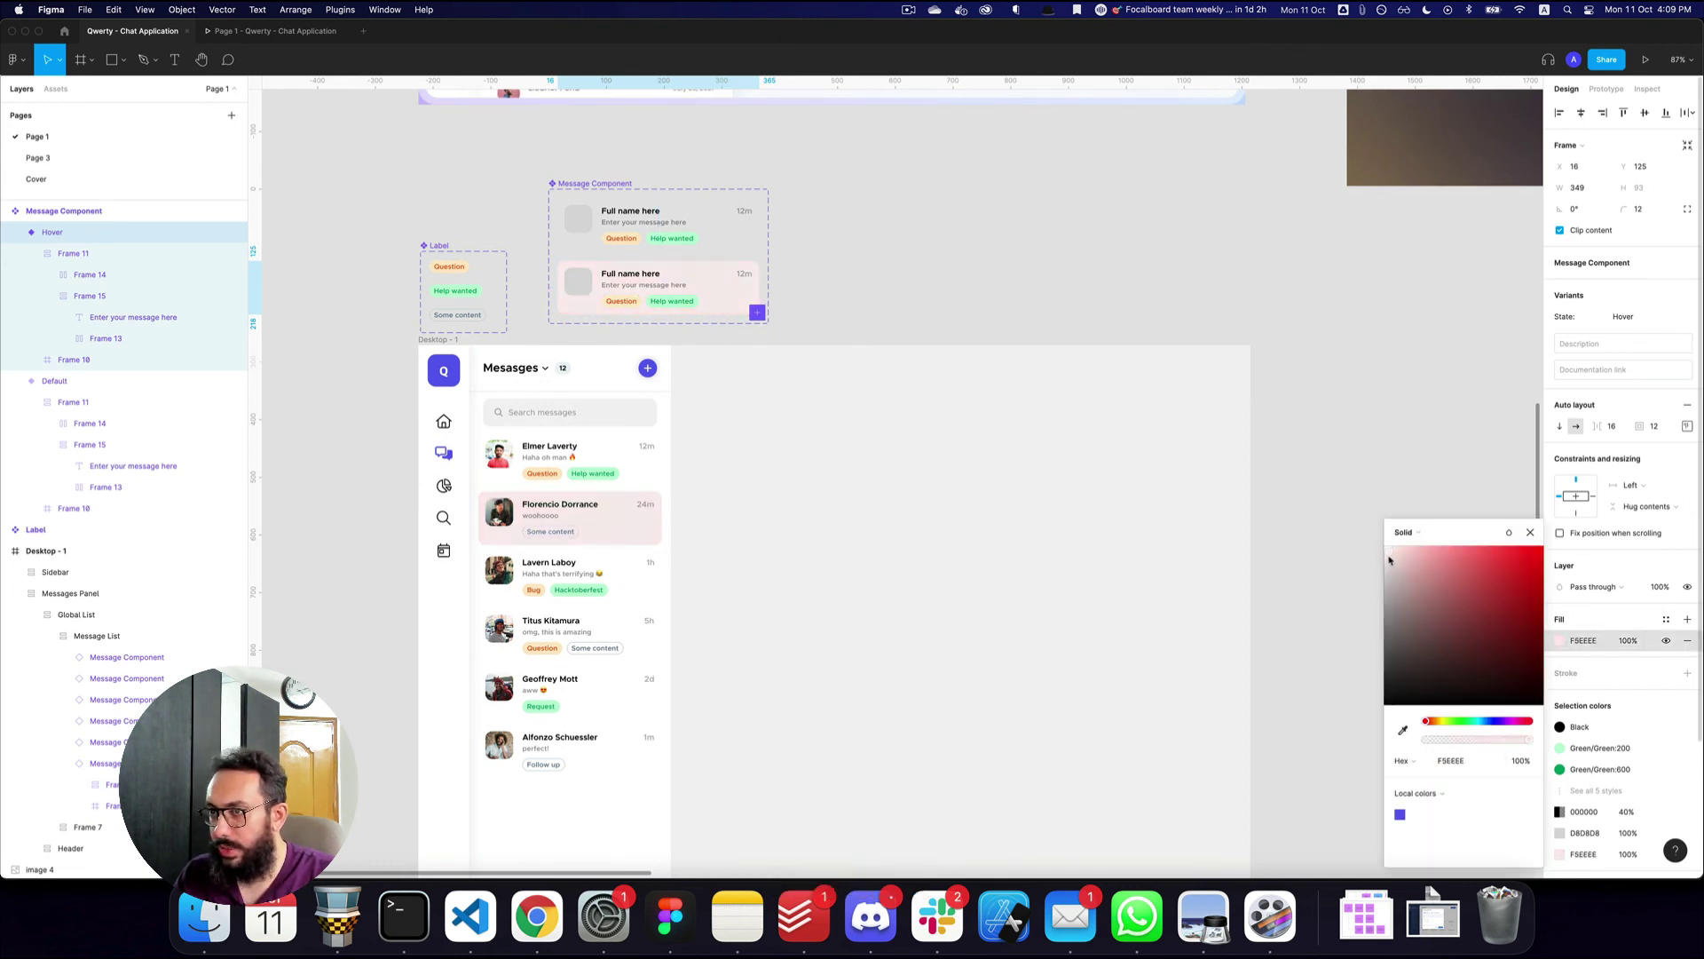
click(1401, 813)
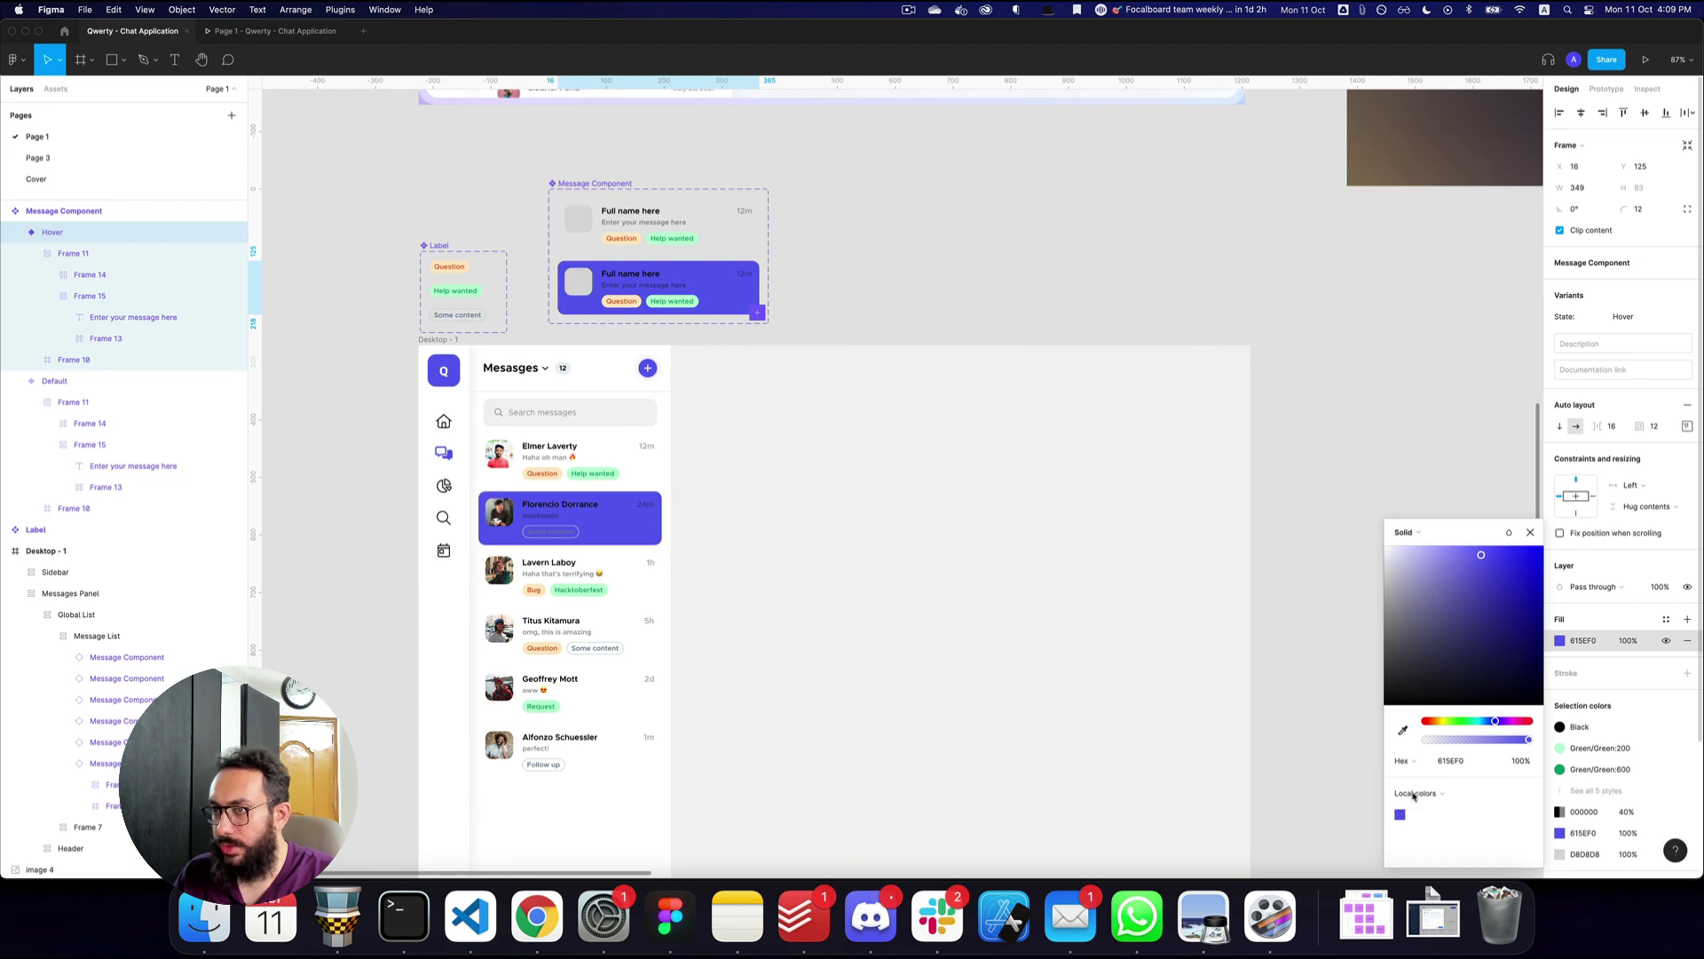
- Set the Hover variant's fill opacity to 6%, and check the prototype preview
click(1624, 640)
text(4)
key(Return)
click(1625, 641)
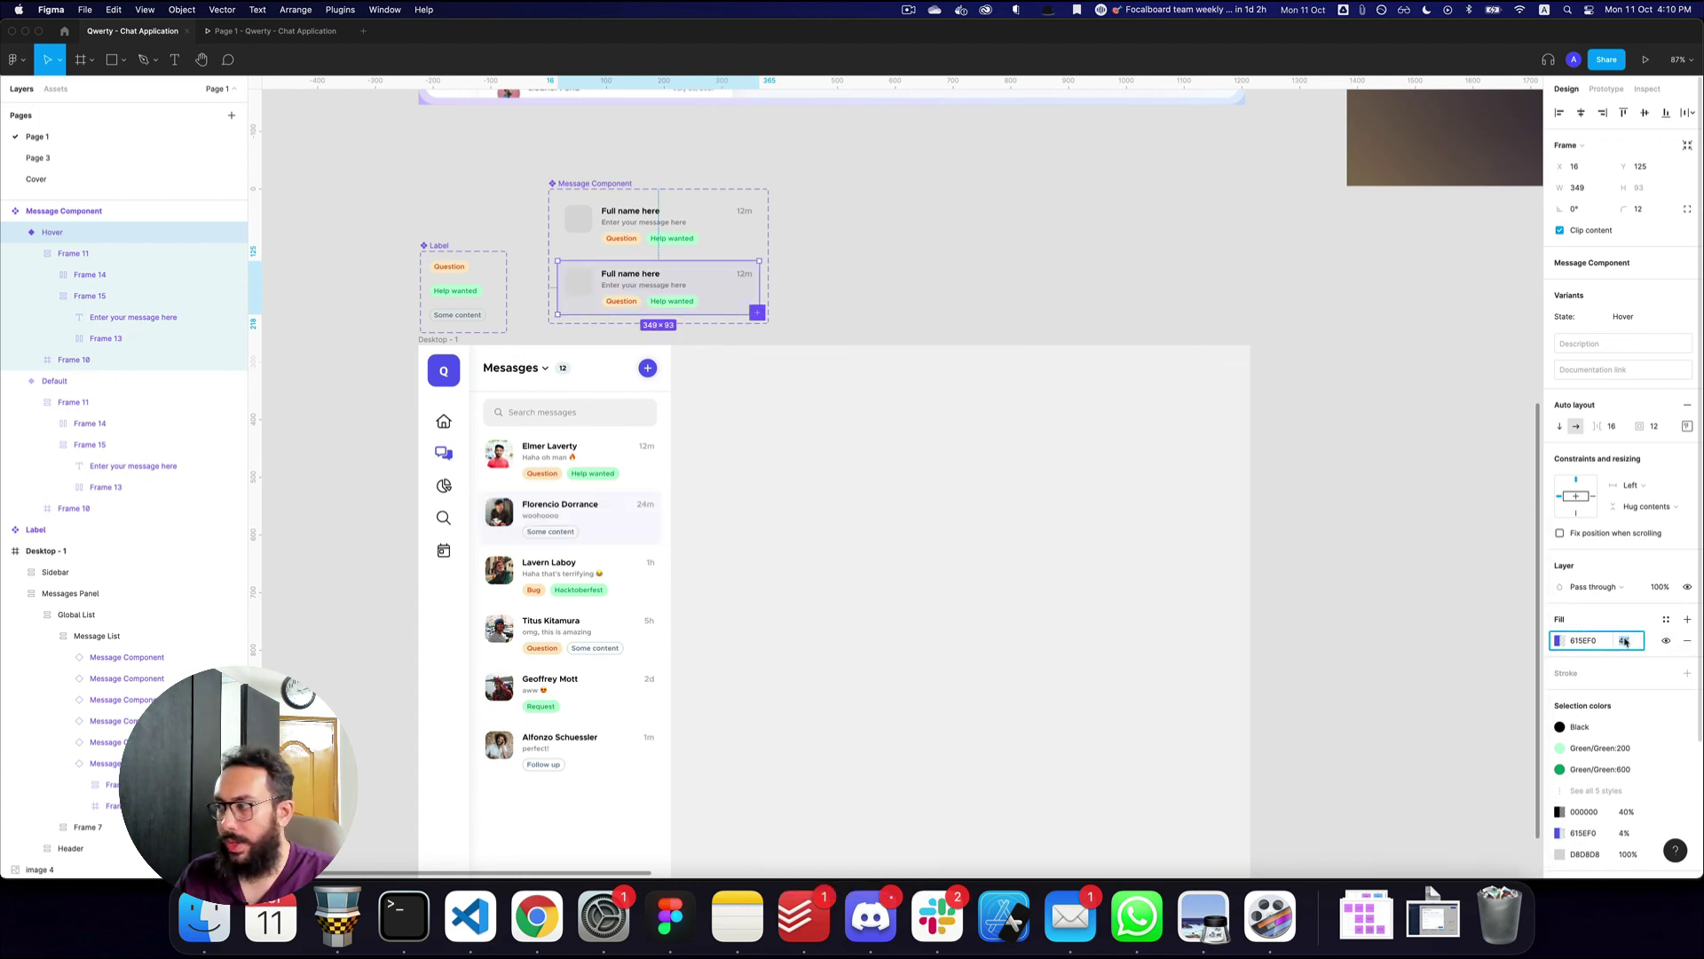
key(Escape)
key(super+3)
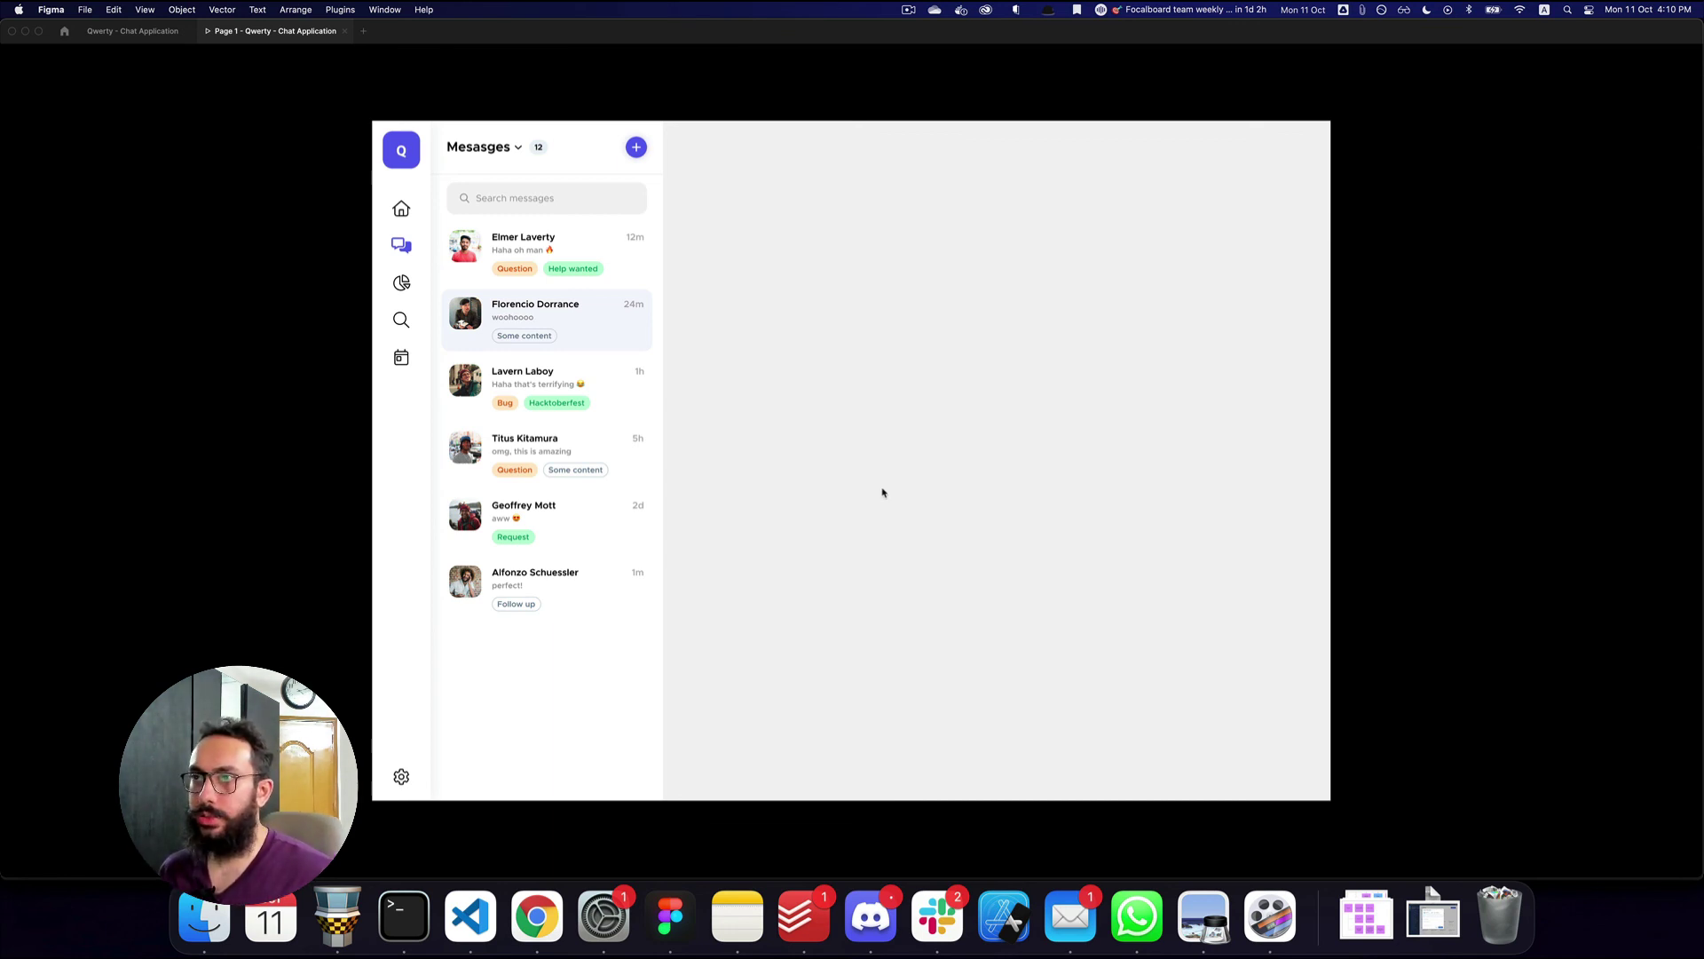
key(super+2)
- Measure the spacing around the title-and-count group in the messages panel header
scroll(852, 369, up, 1)
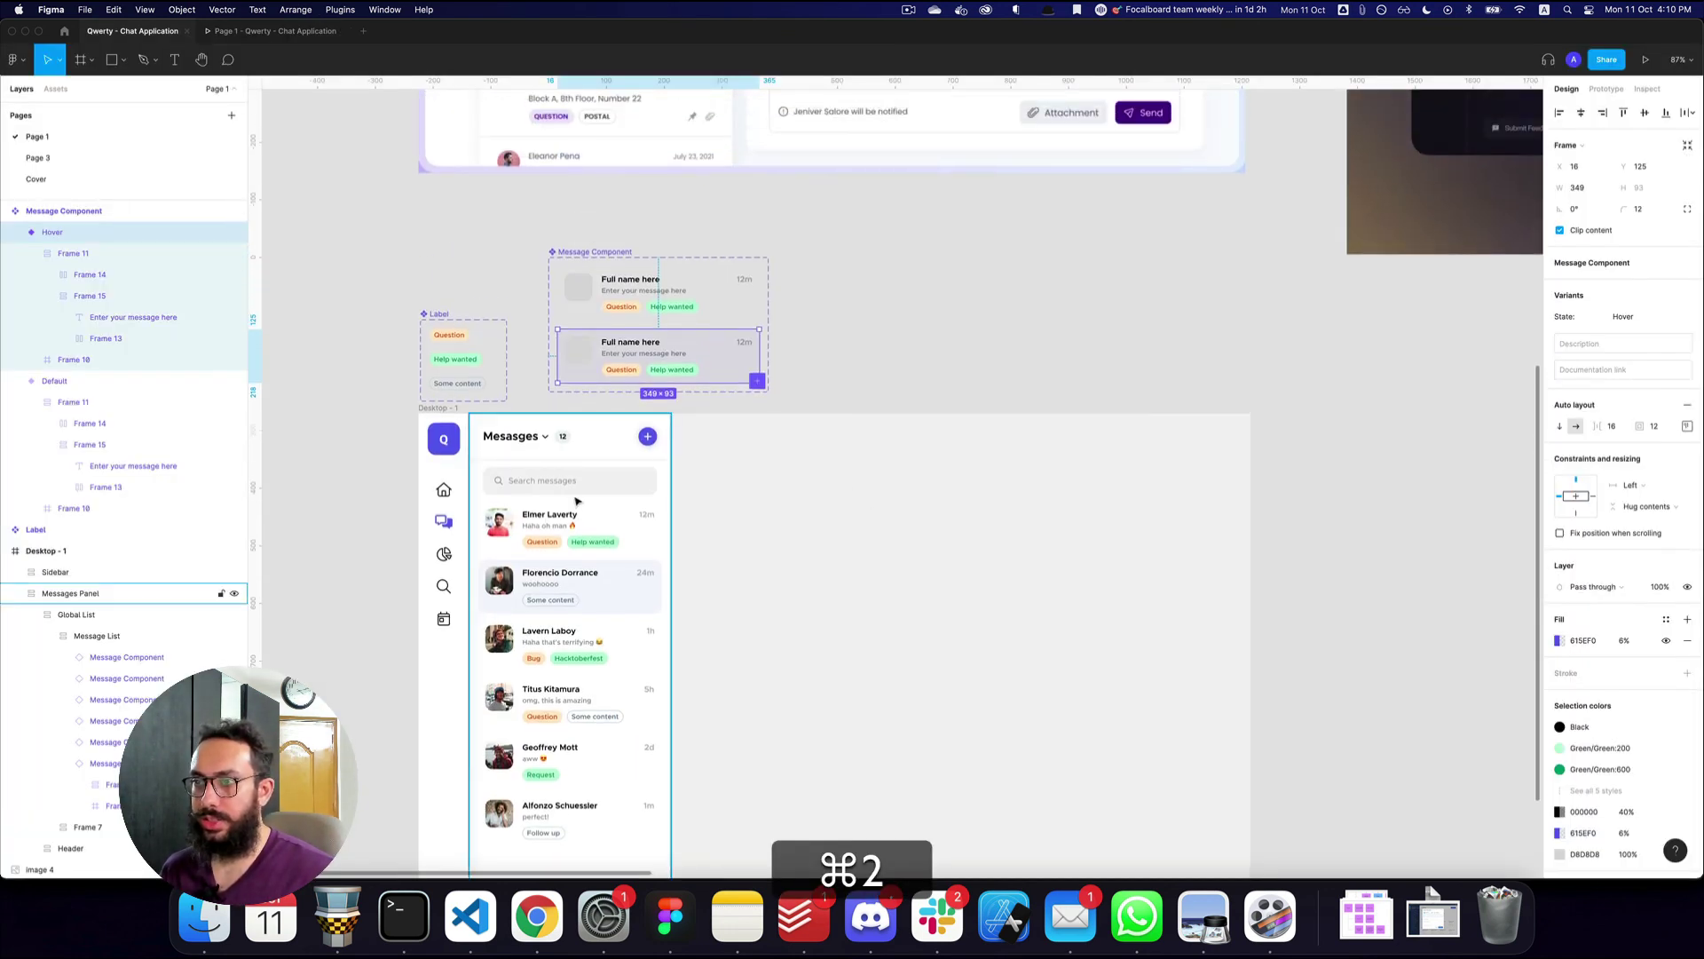
double_click(565, 446)
key(z)
click(565, 439)
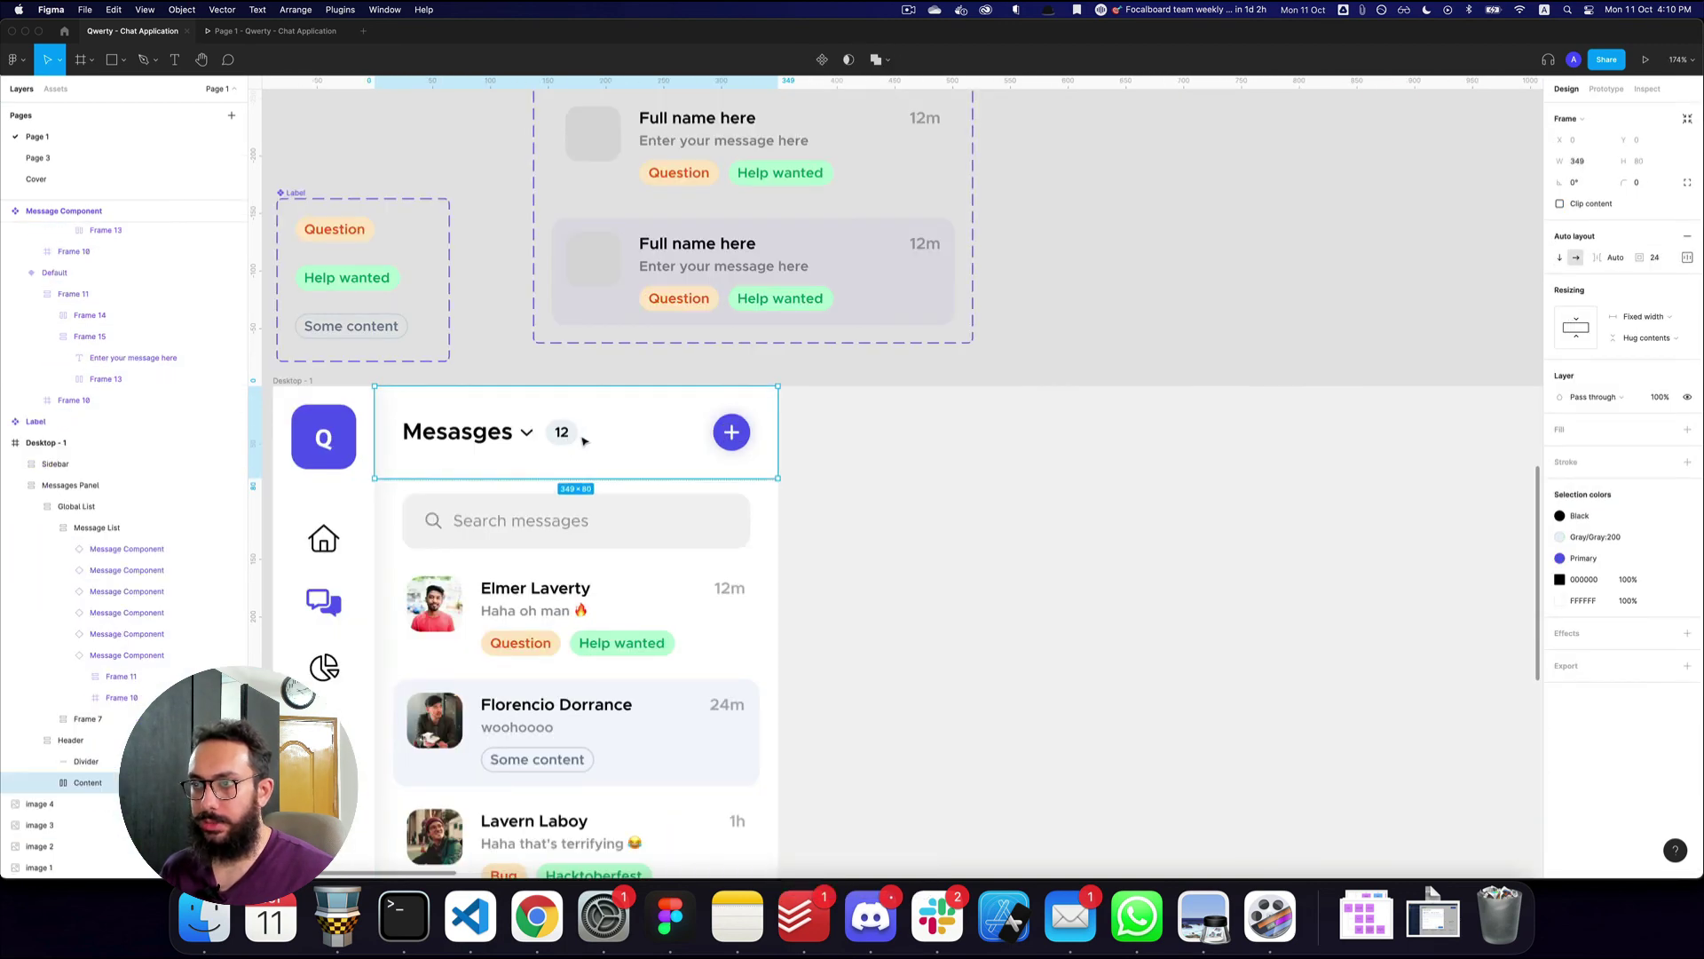
double_click(562, 429)
key(alt)
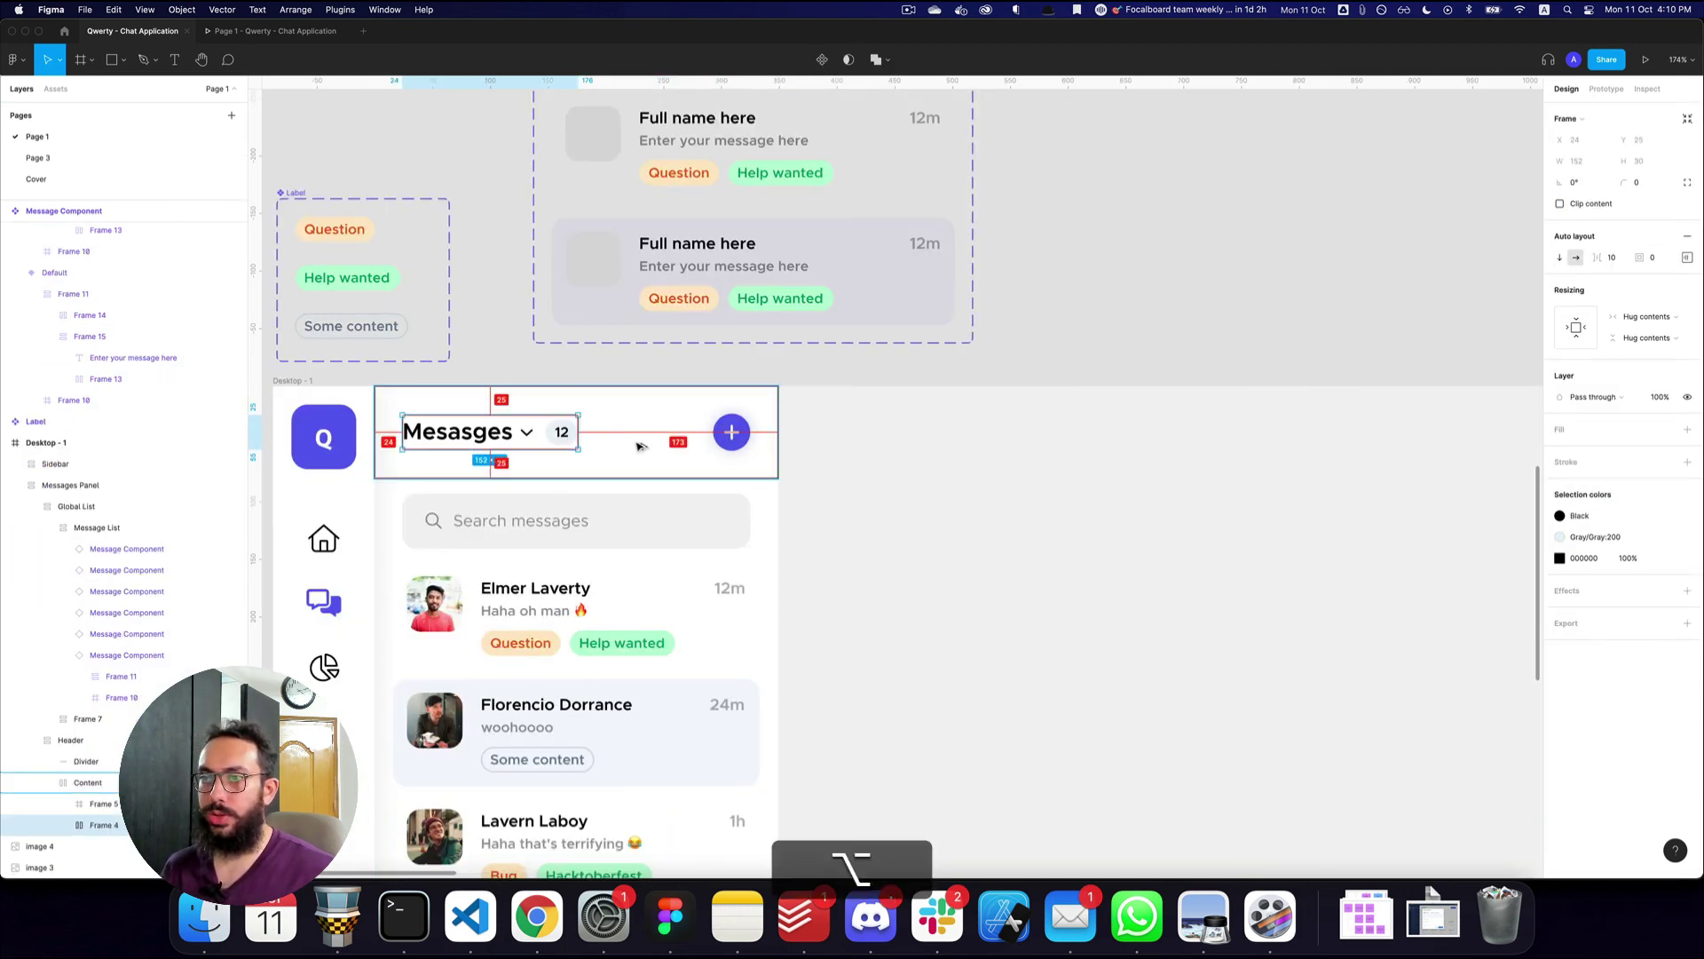
key(alt+z)
alt+click(640, 446)
alt+click(640, 443)
click(893, 438)
drag(894, 437, 839, 363)
key(z)
drag(416, 315, 1064, 757)
key(space)
scroll(867, 582, up, 3)
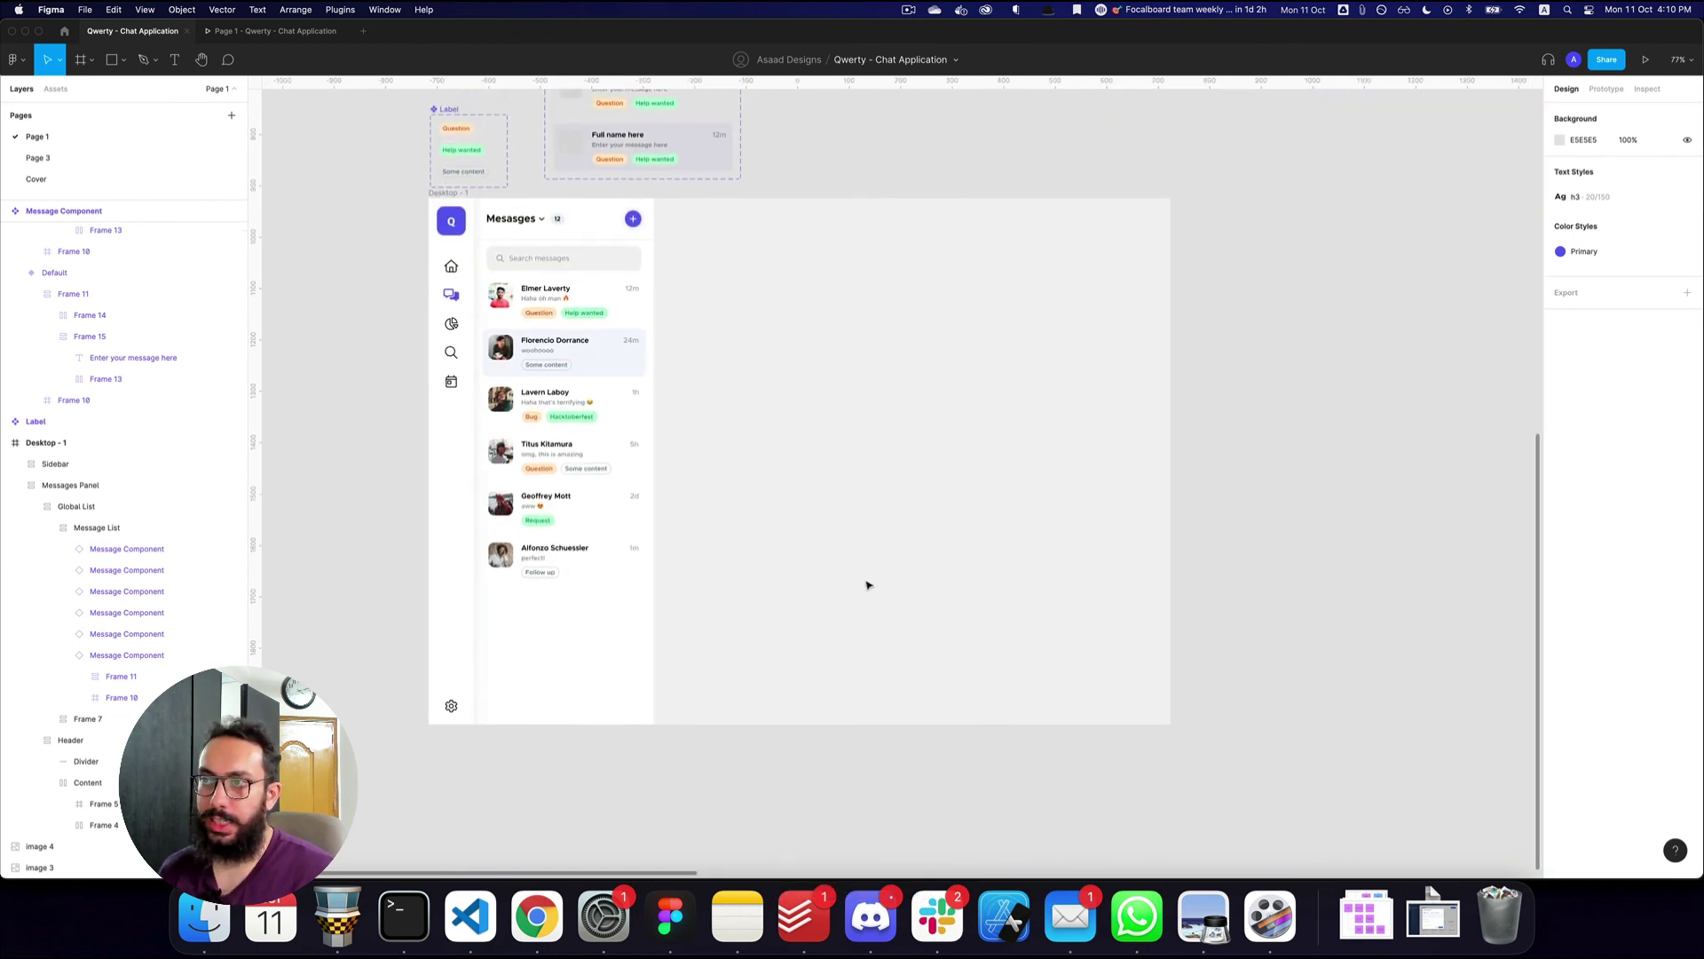
scroll(868, 588, right, 1)
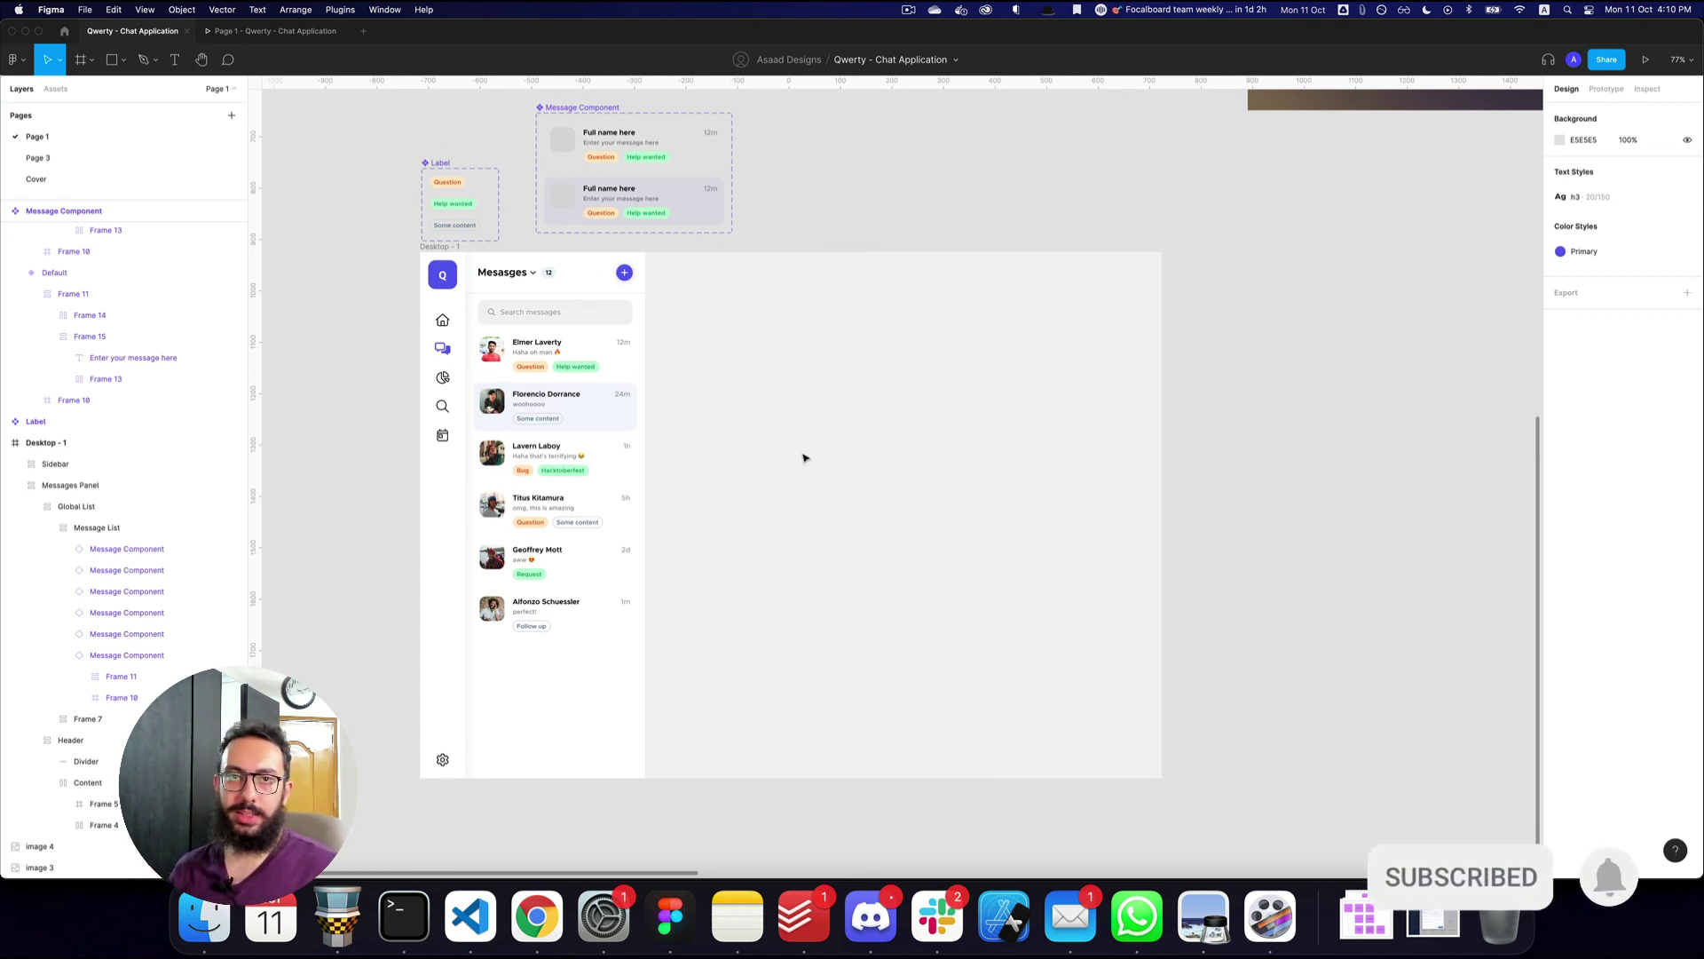
key(shift+super)
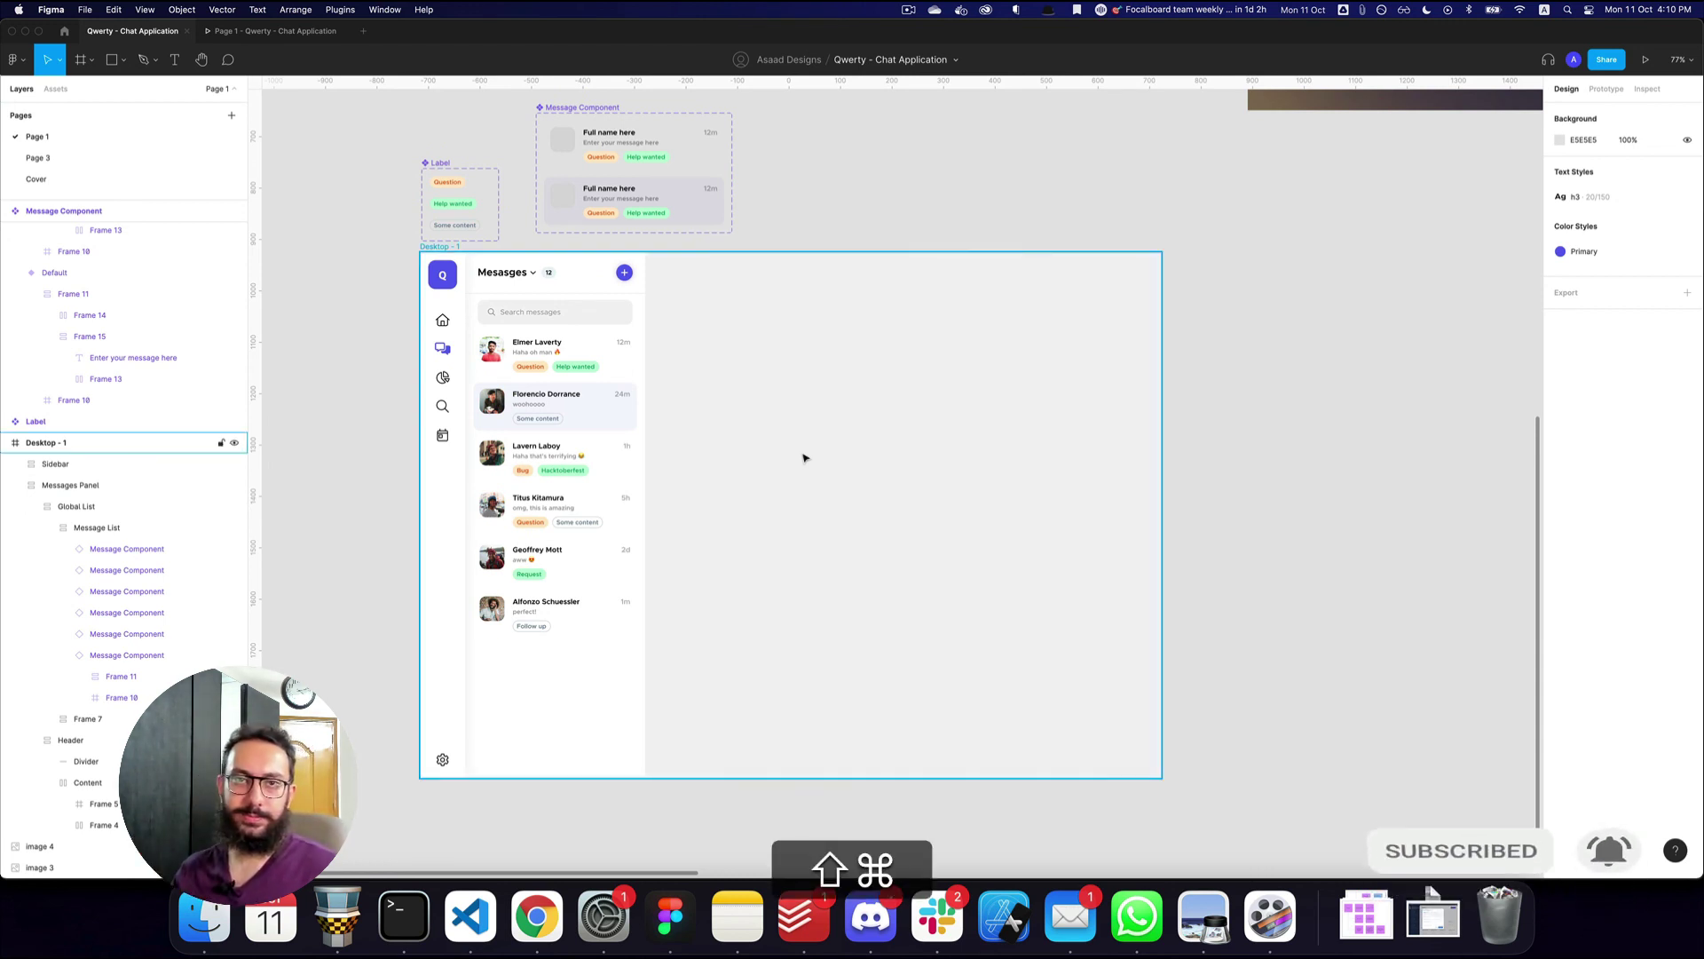